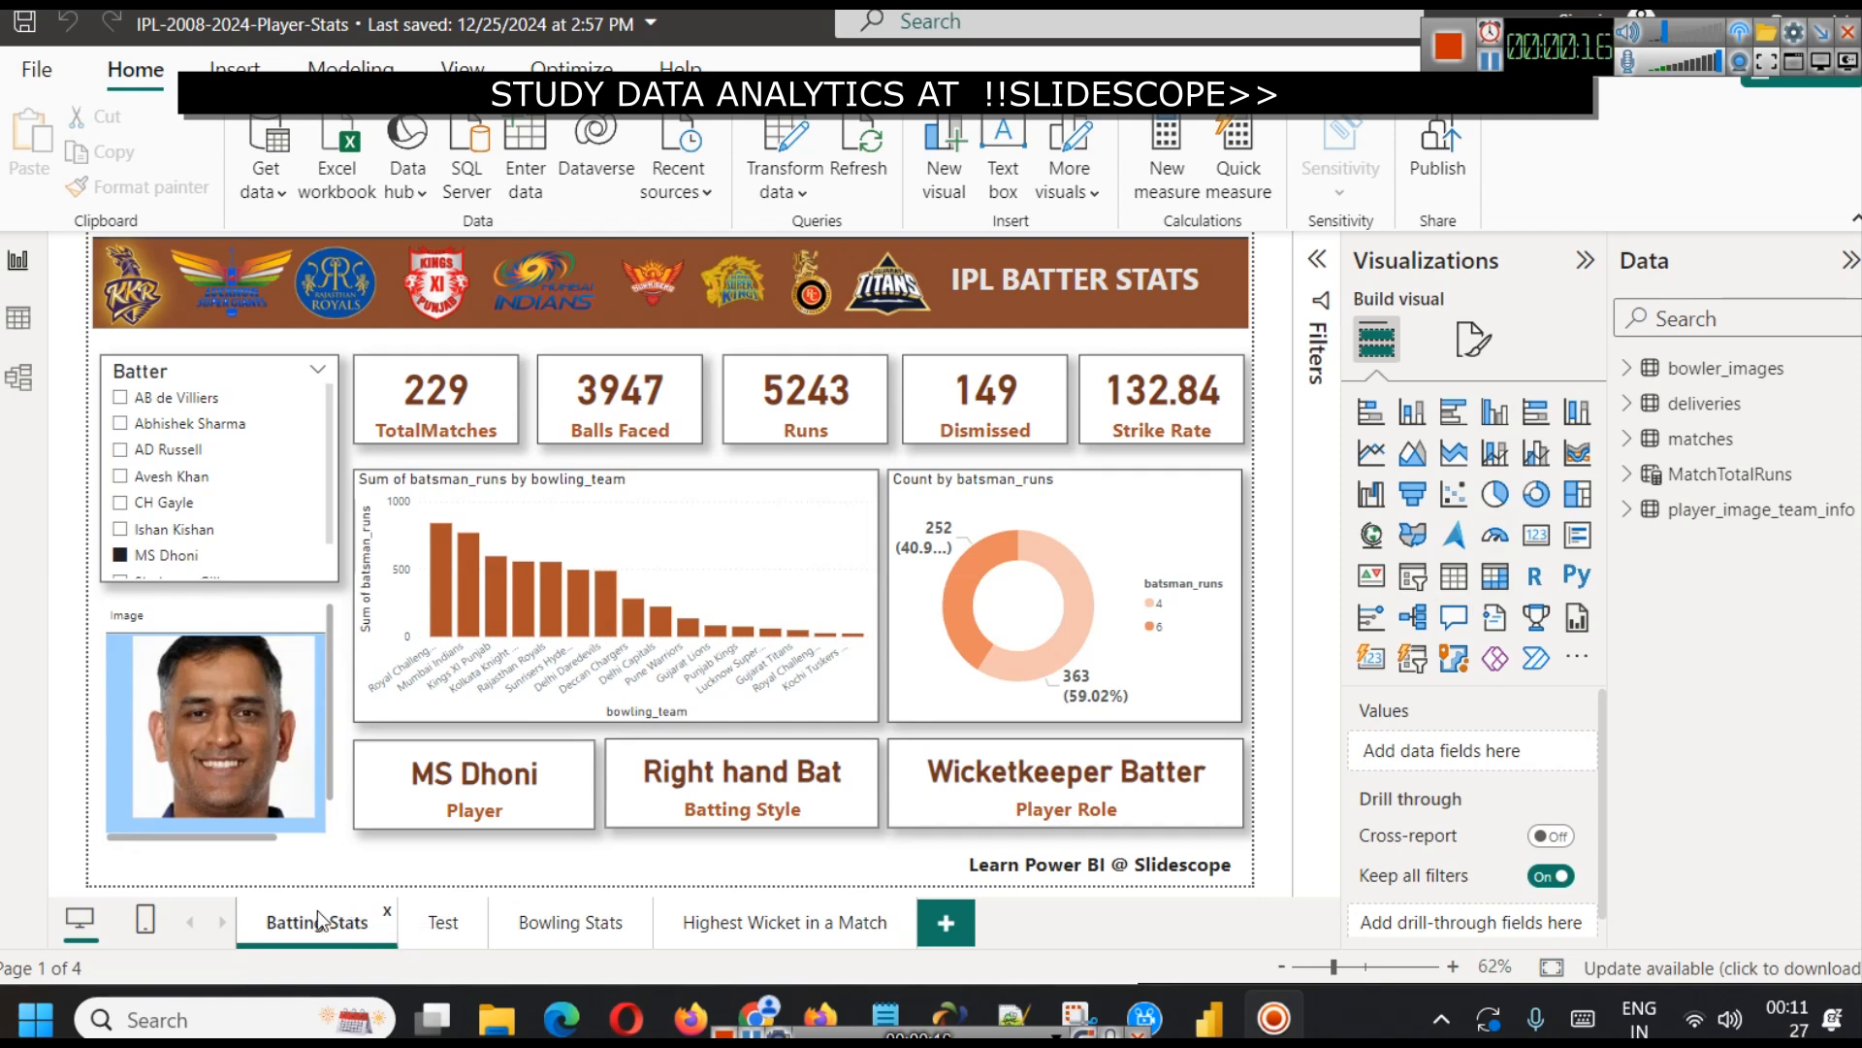
- Browse the batter statistics by filtering the Batter slicer to different players, including Avesh Khan, finishing on Shubman Gill
{"action": "left_click", "coordinate": [143, 536]}
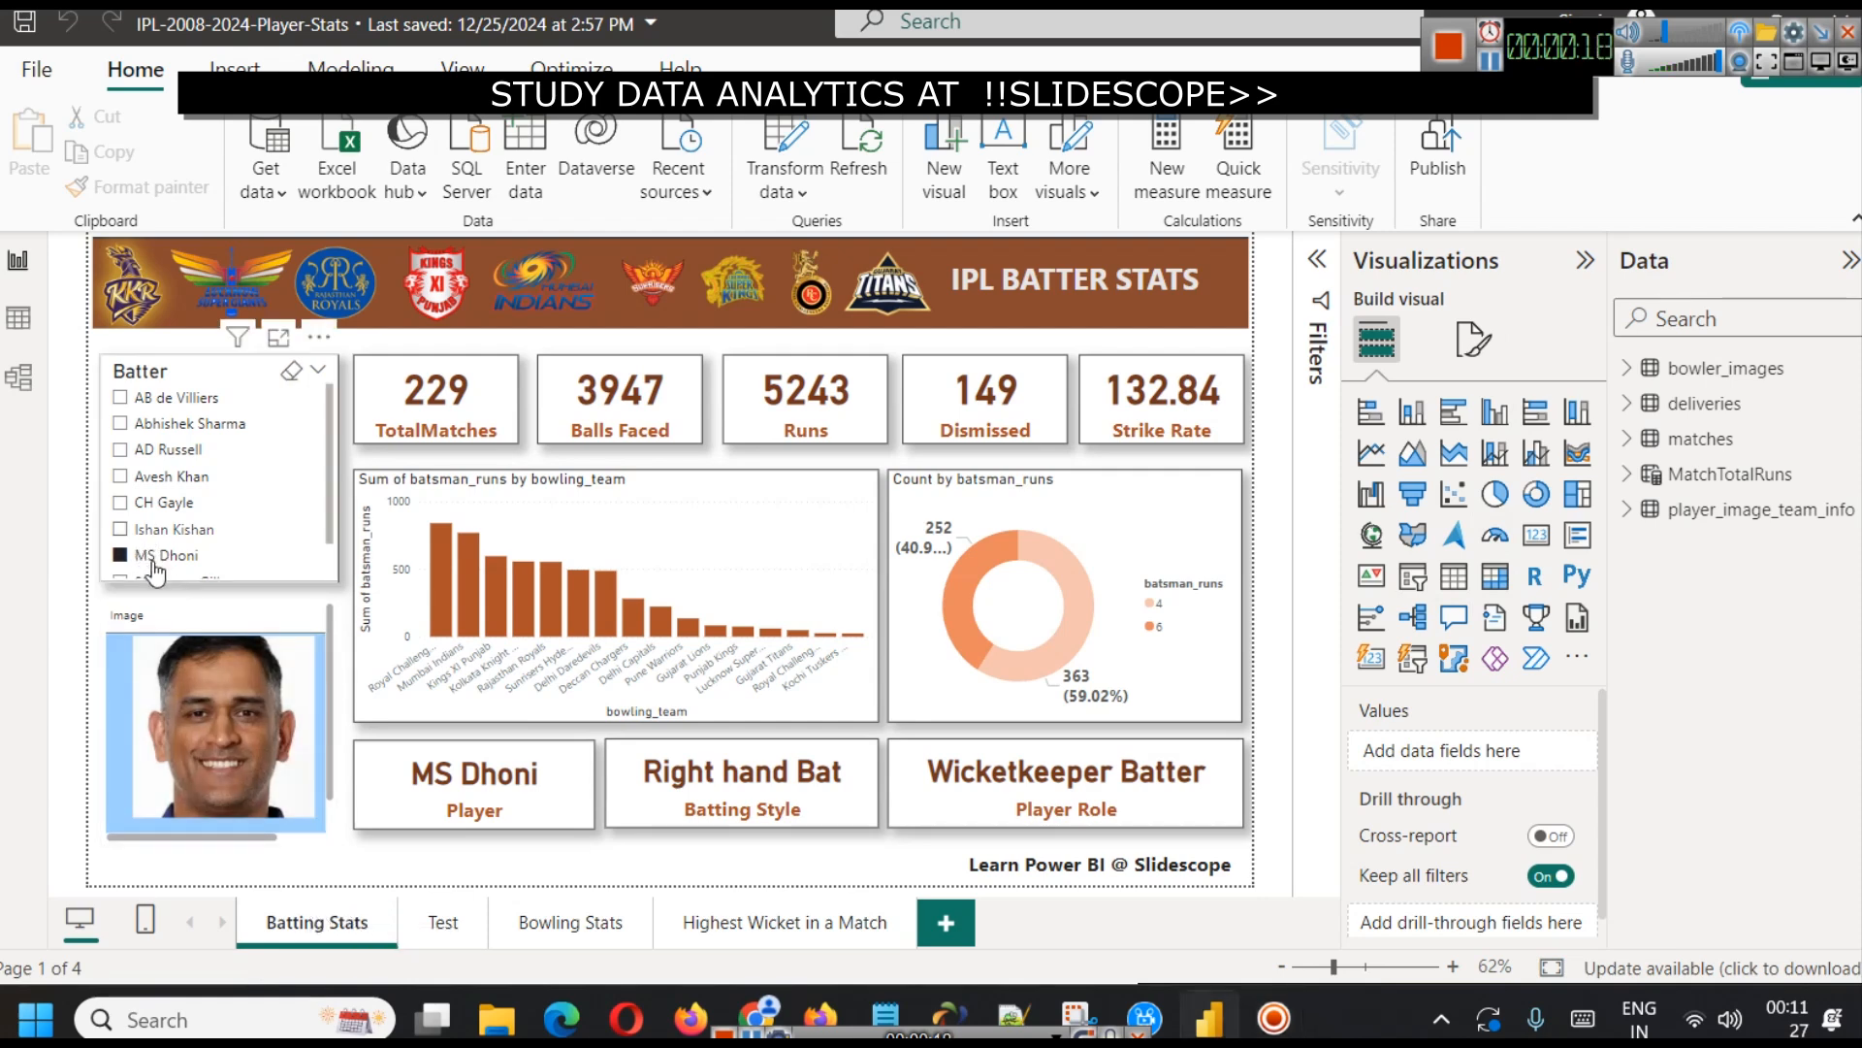
{"action": "left_click", "coordinate": [162, 557]}
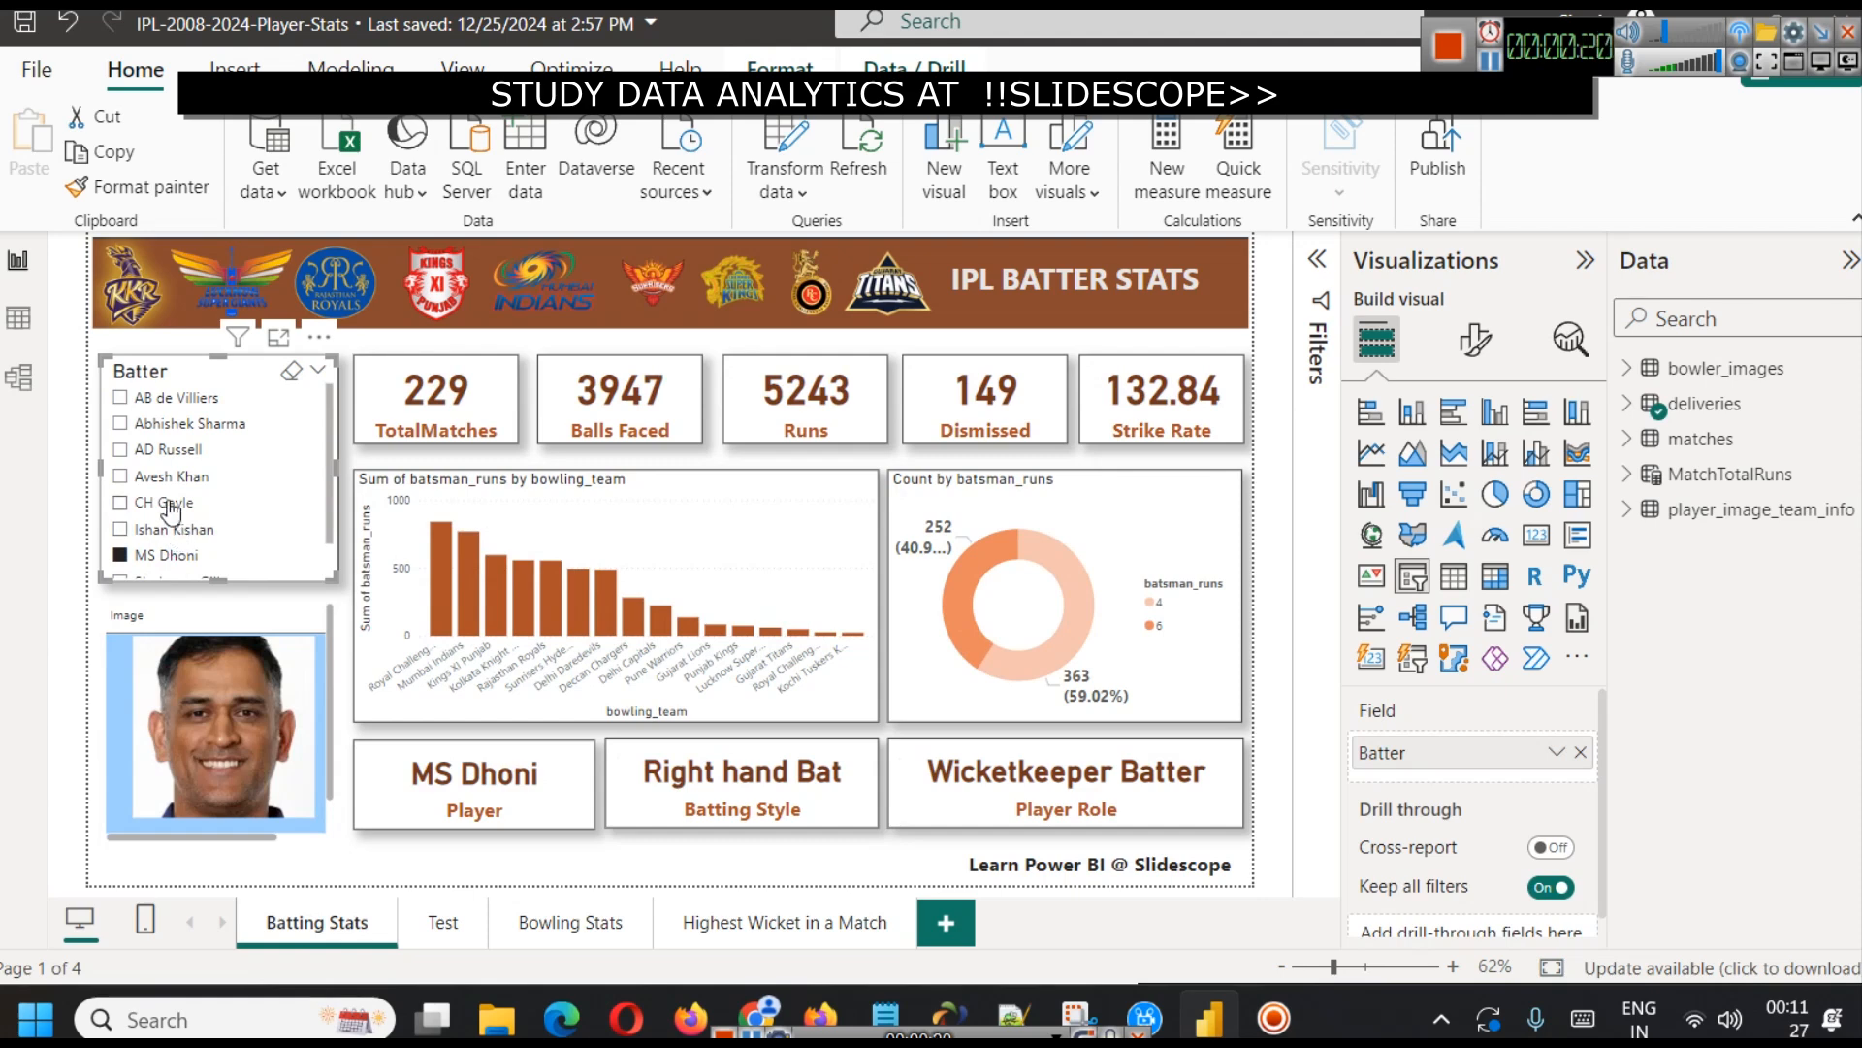
{"action": "left_click", "coordinate": [163, 502]}
{"action": "left_click", "coordinate": [165, 476]}
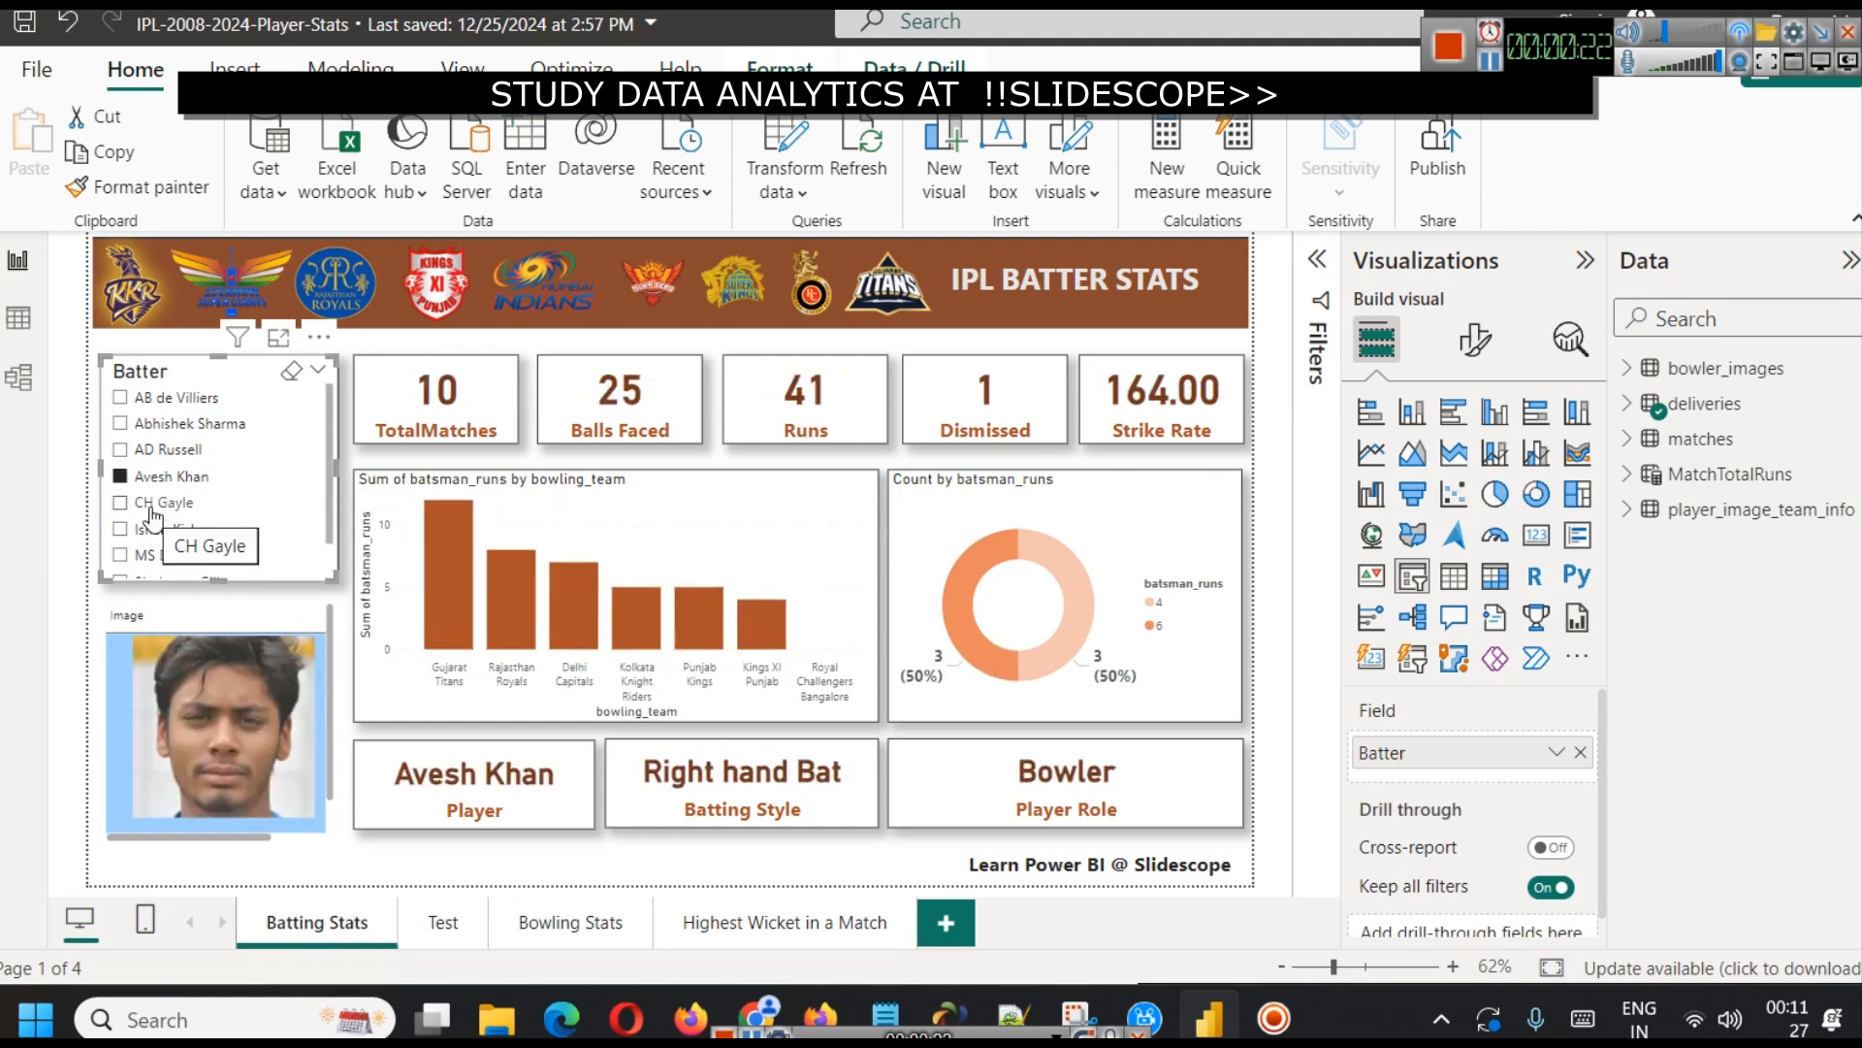
{"action": "left_click", "coordinate": [174, 555]}
{"action": "scroll", "coordinate": [177, 544], "scroll_direction": "down", "scroll_amount": 1}
{"action": "left_click", "coordinate": [176, 538]}
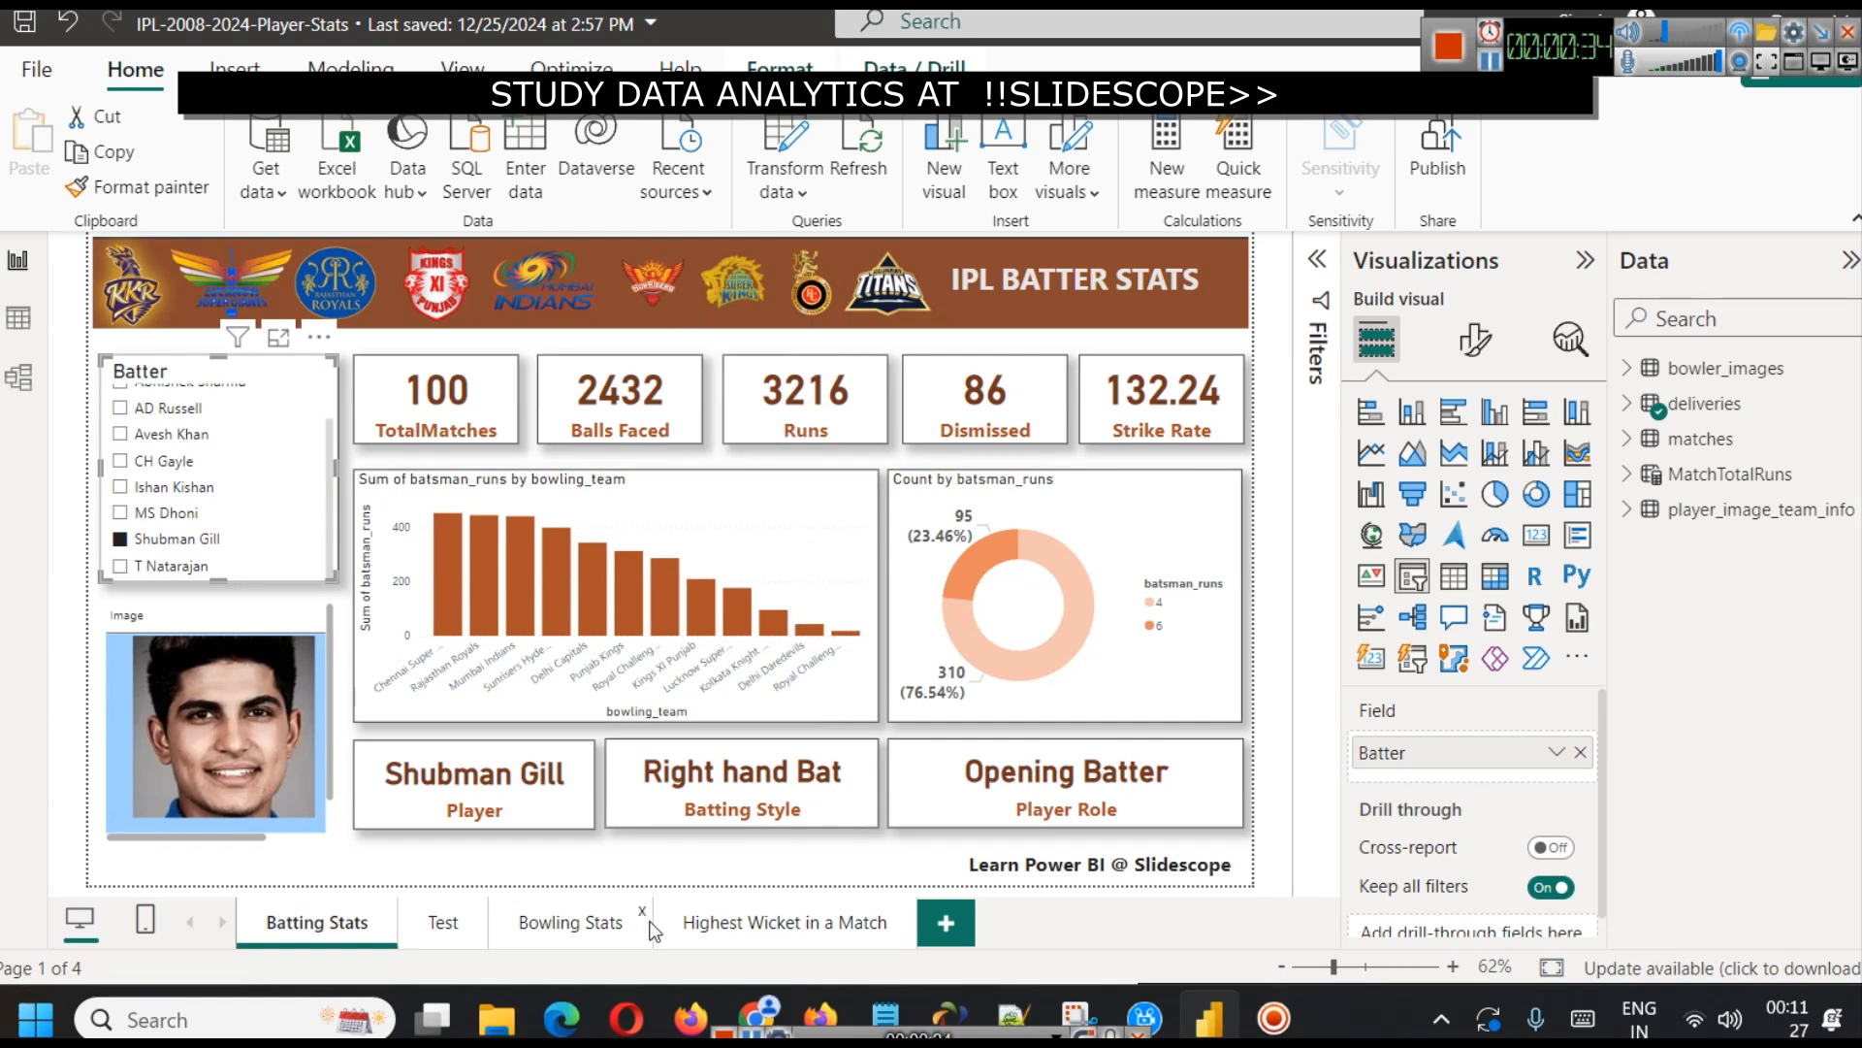
- View the Bowling Stats page with the bowler slicer filtered to DW Steyn and finally Harshit Rana
{"action": "left_click", "coordinate": [582, 929]}
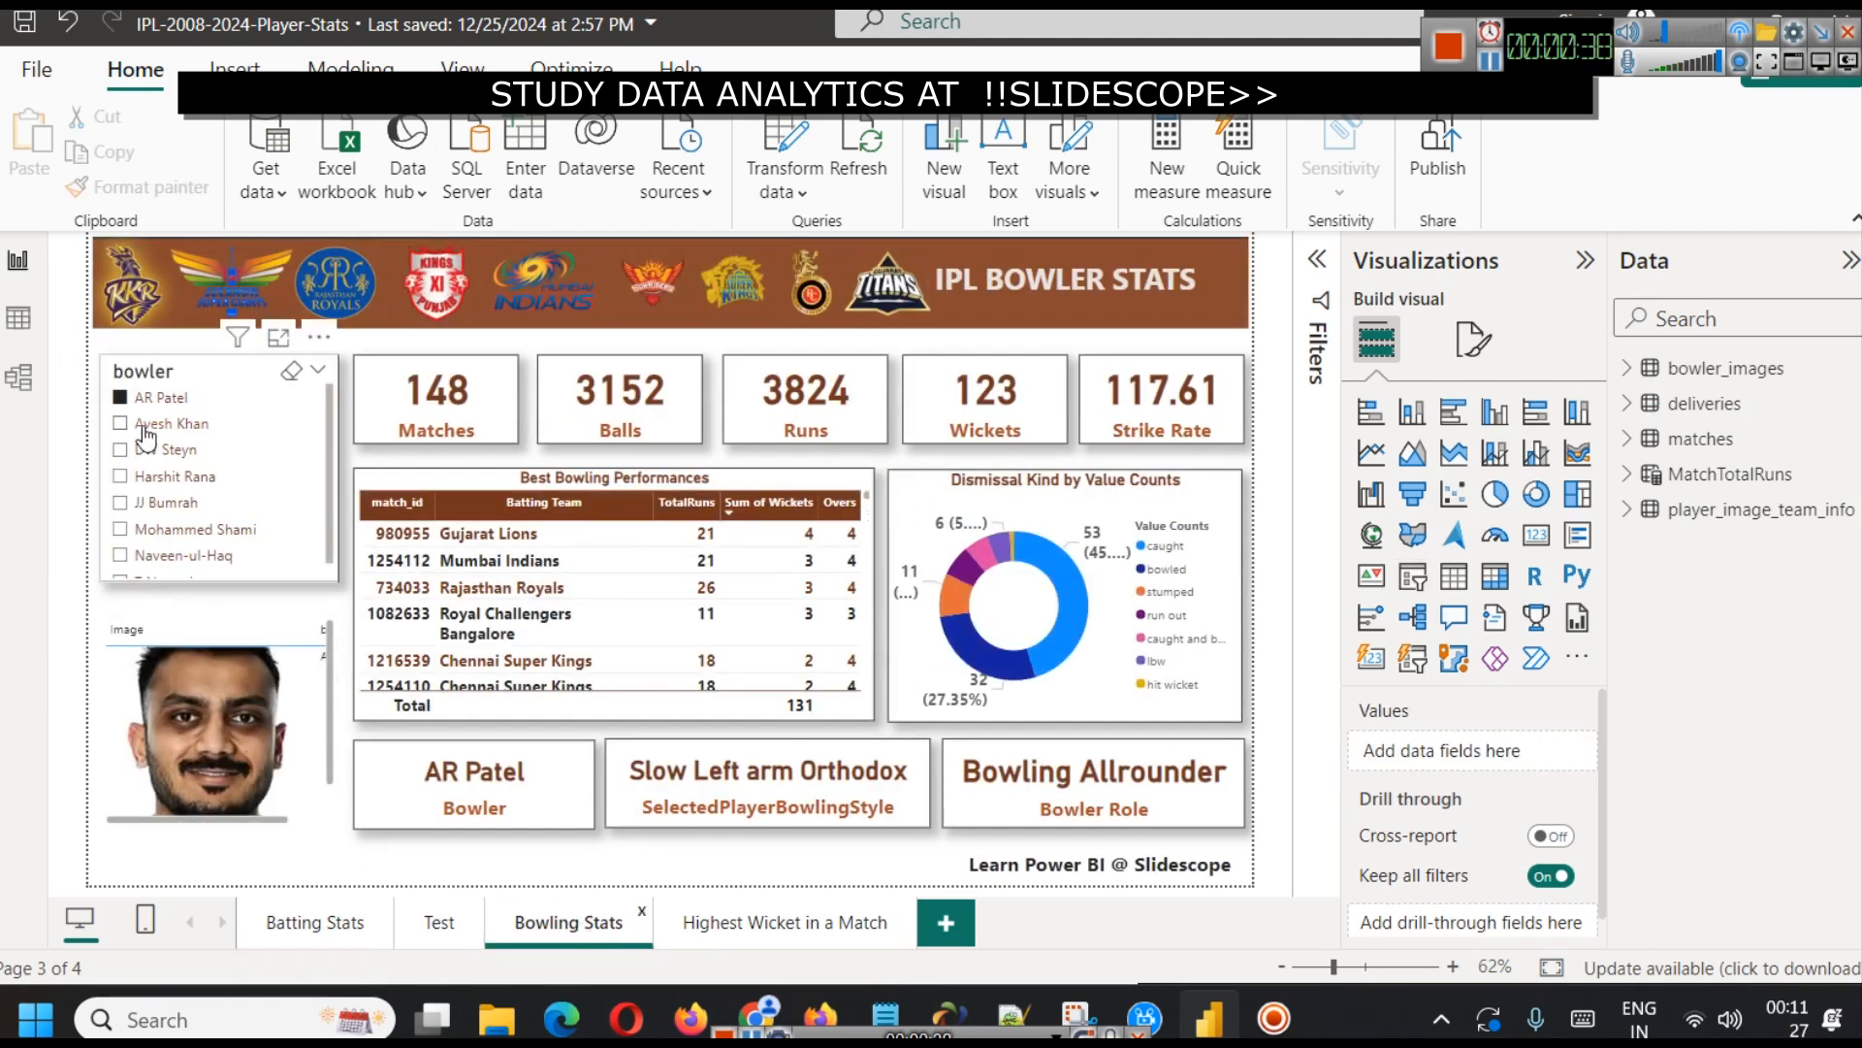
{"action": "left_click", "coordinate": [142, 449]}
{"action": "left_click", "coordinate": [145, 477]}
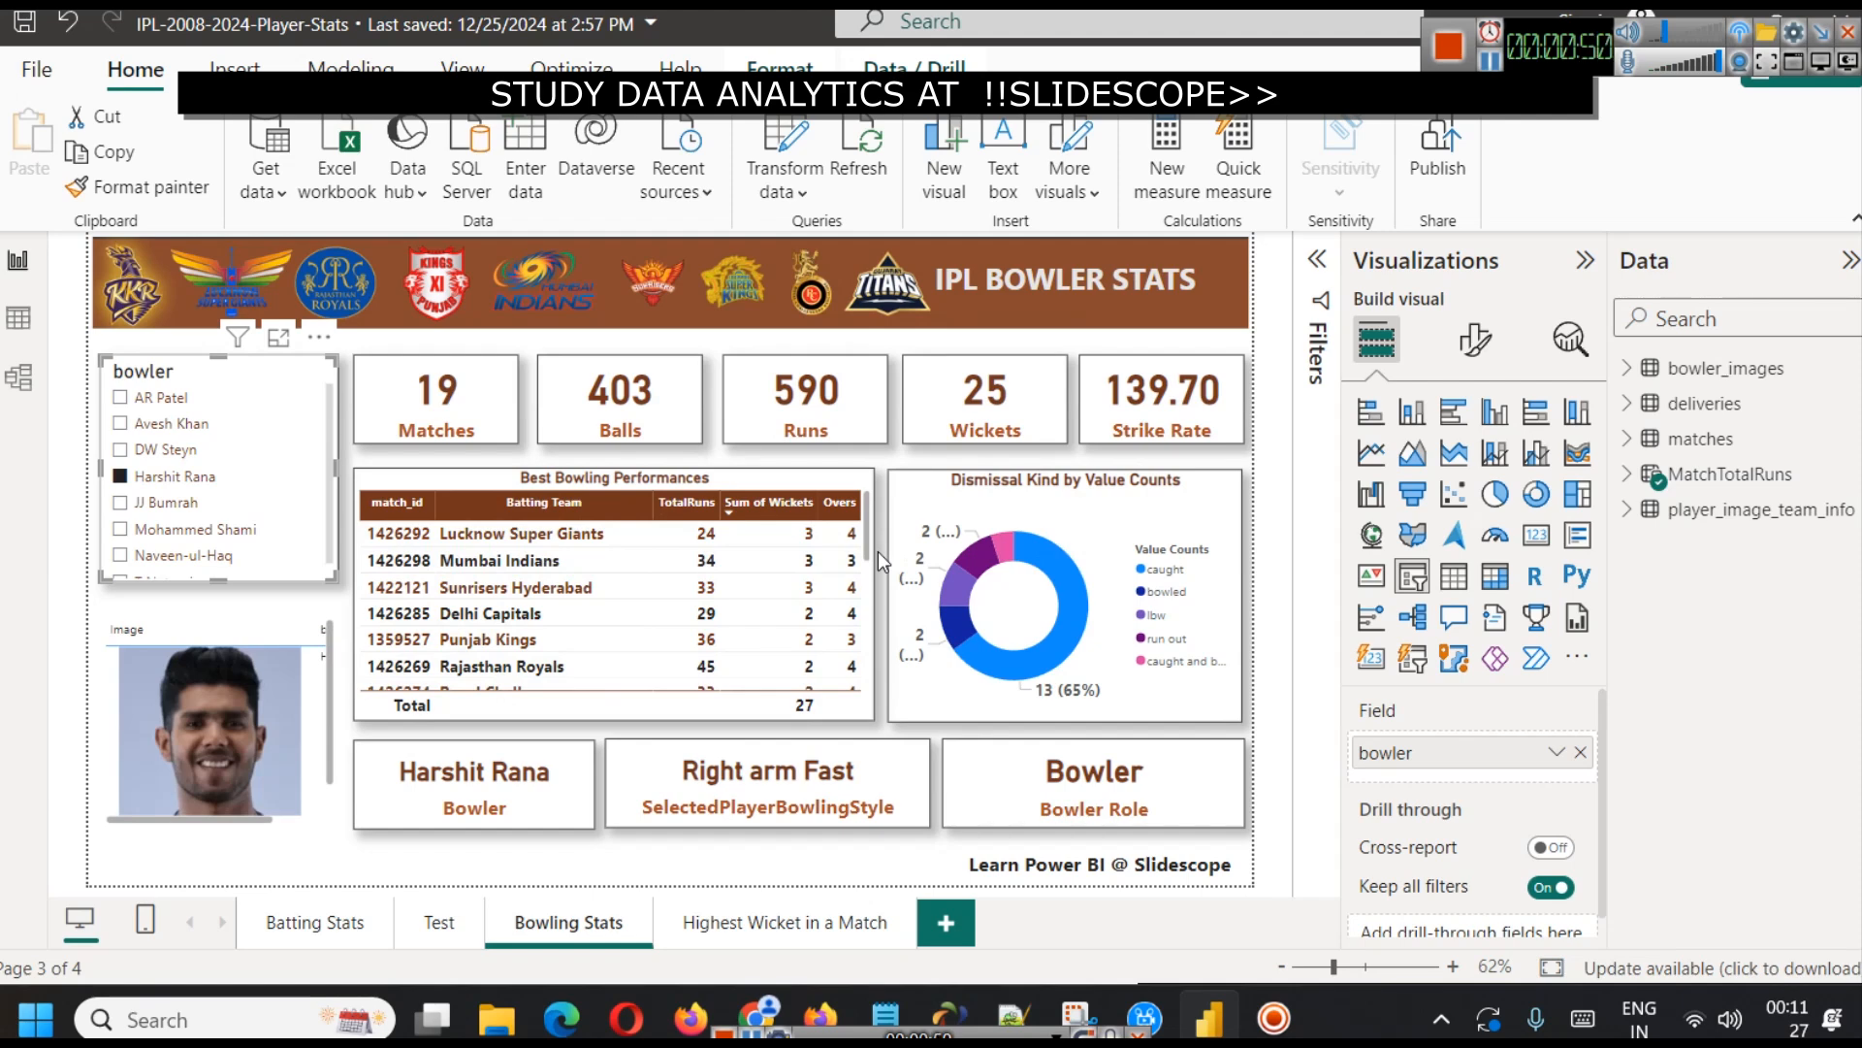
- Search Windows for "tabl" and launch Tableau Public 2021.4
{"action": "left_click", "coordinate": [281, 1017]}
{"action": "type", "text": "tabl"}
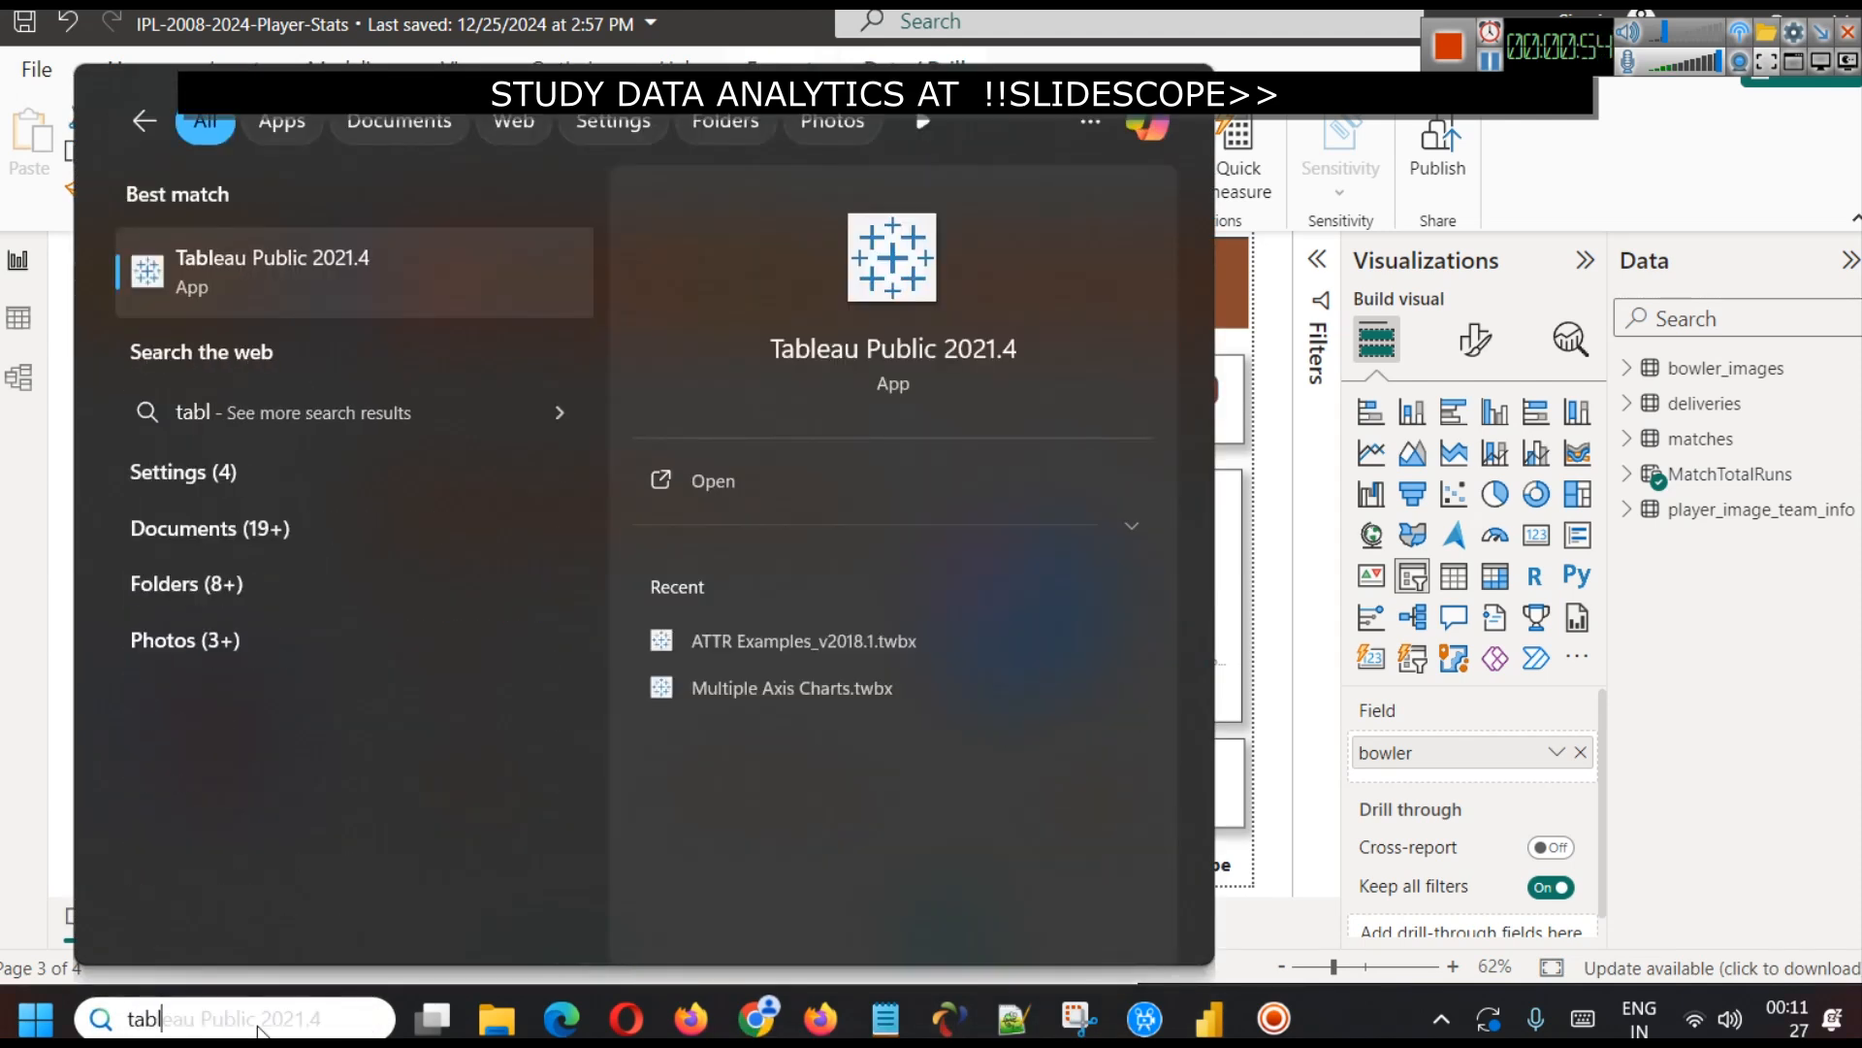
{"action": "left_click", "coordinate": [818, 469]}
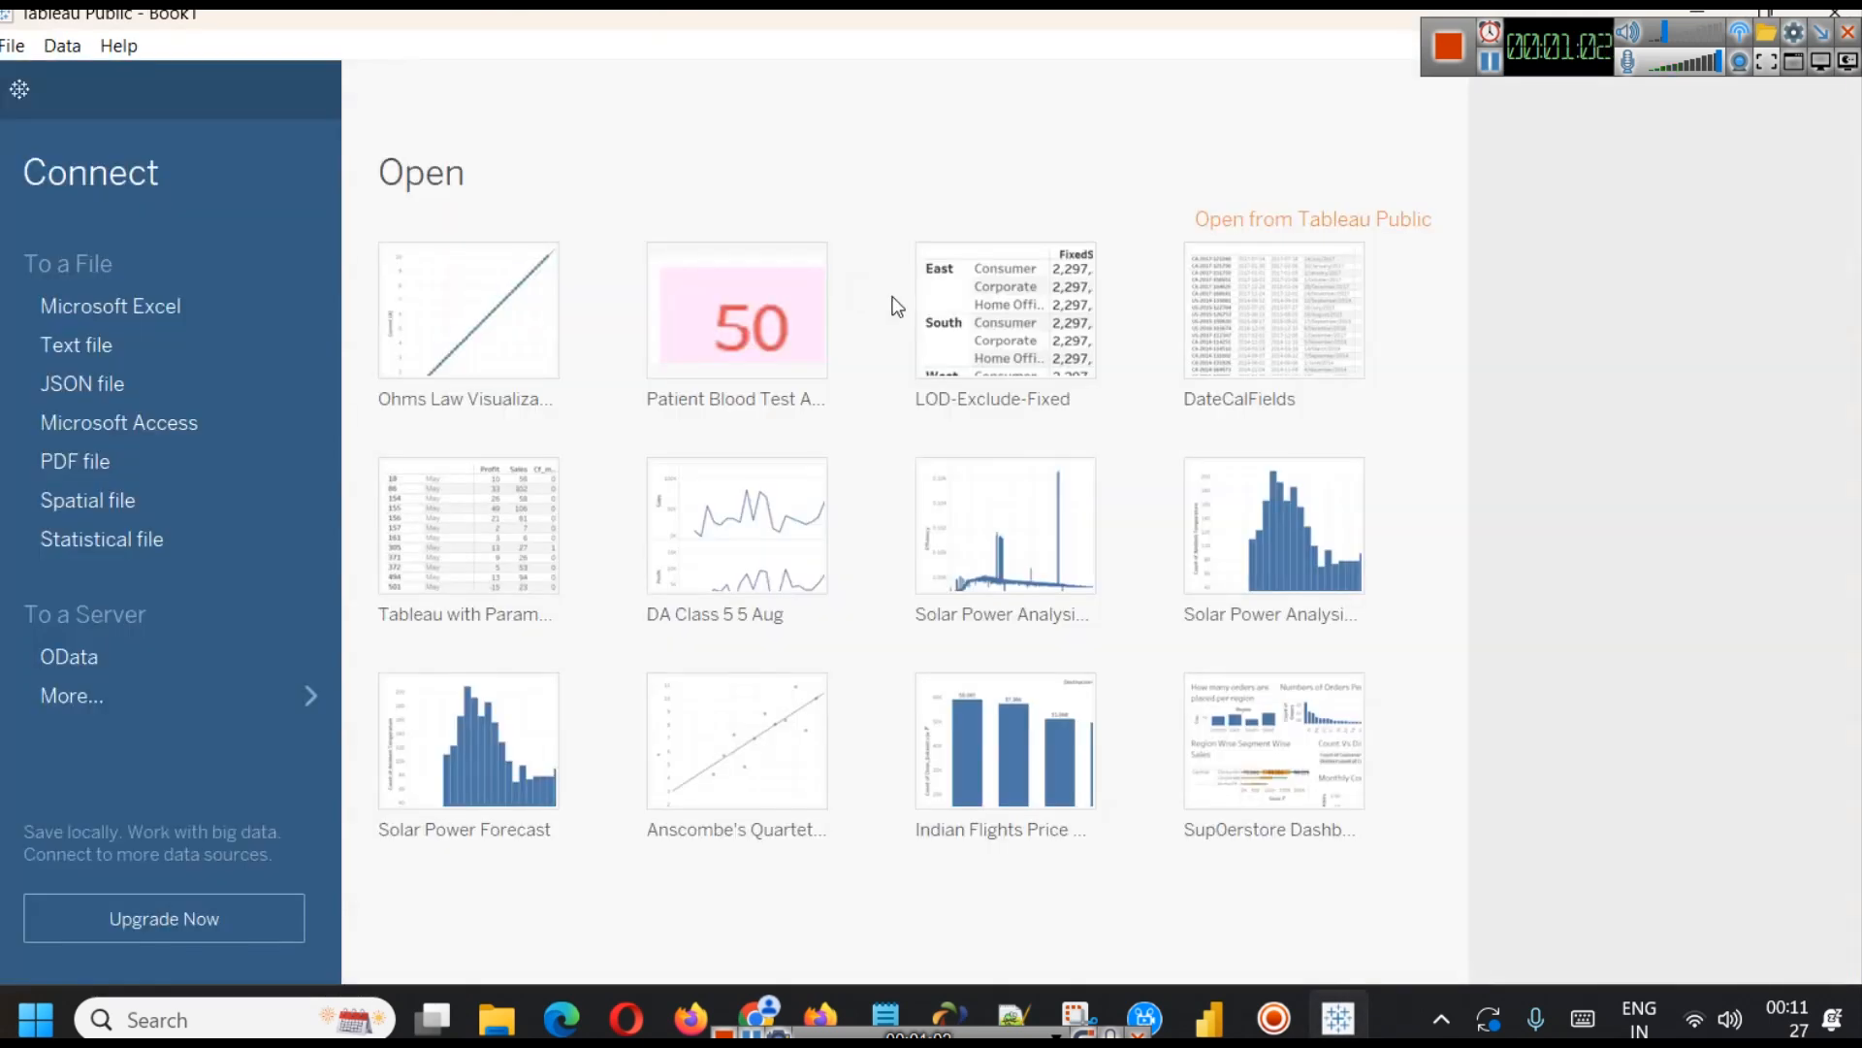
- Switch to the ipl-2008-2024 folder in File Explorer and narrow its navigation pane
{"action": "mouse_move", "coordinate": [496, 1026]}
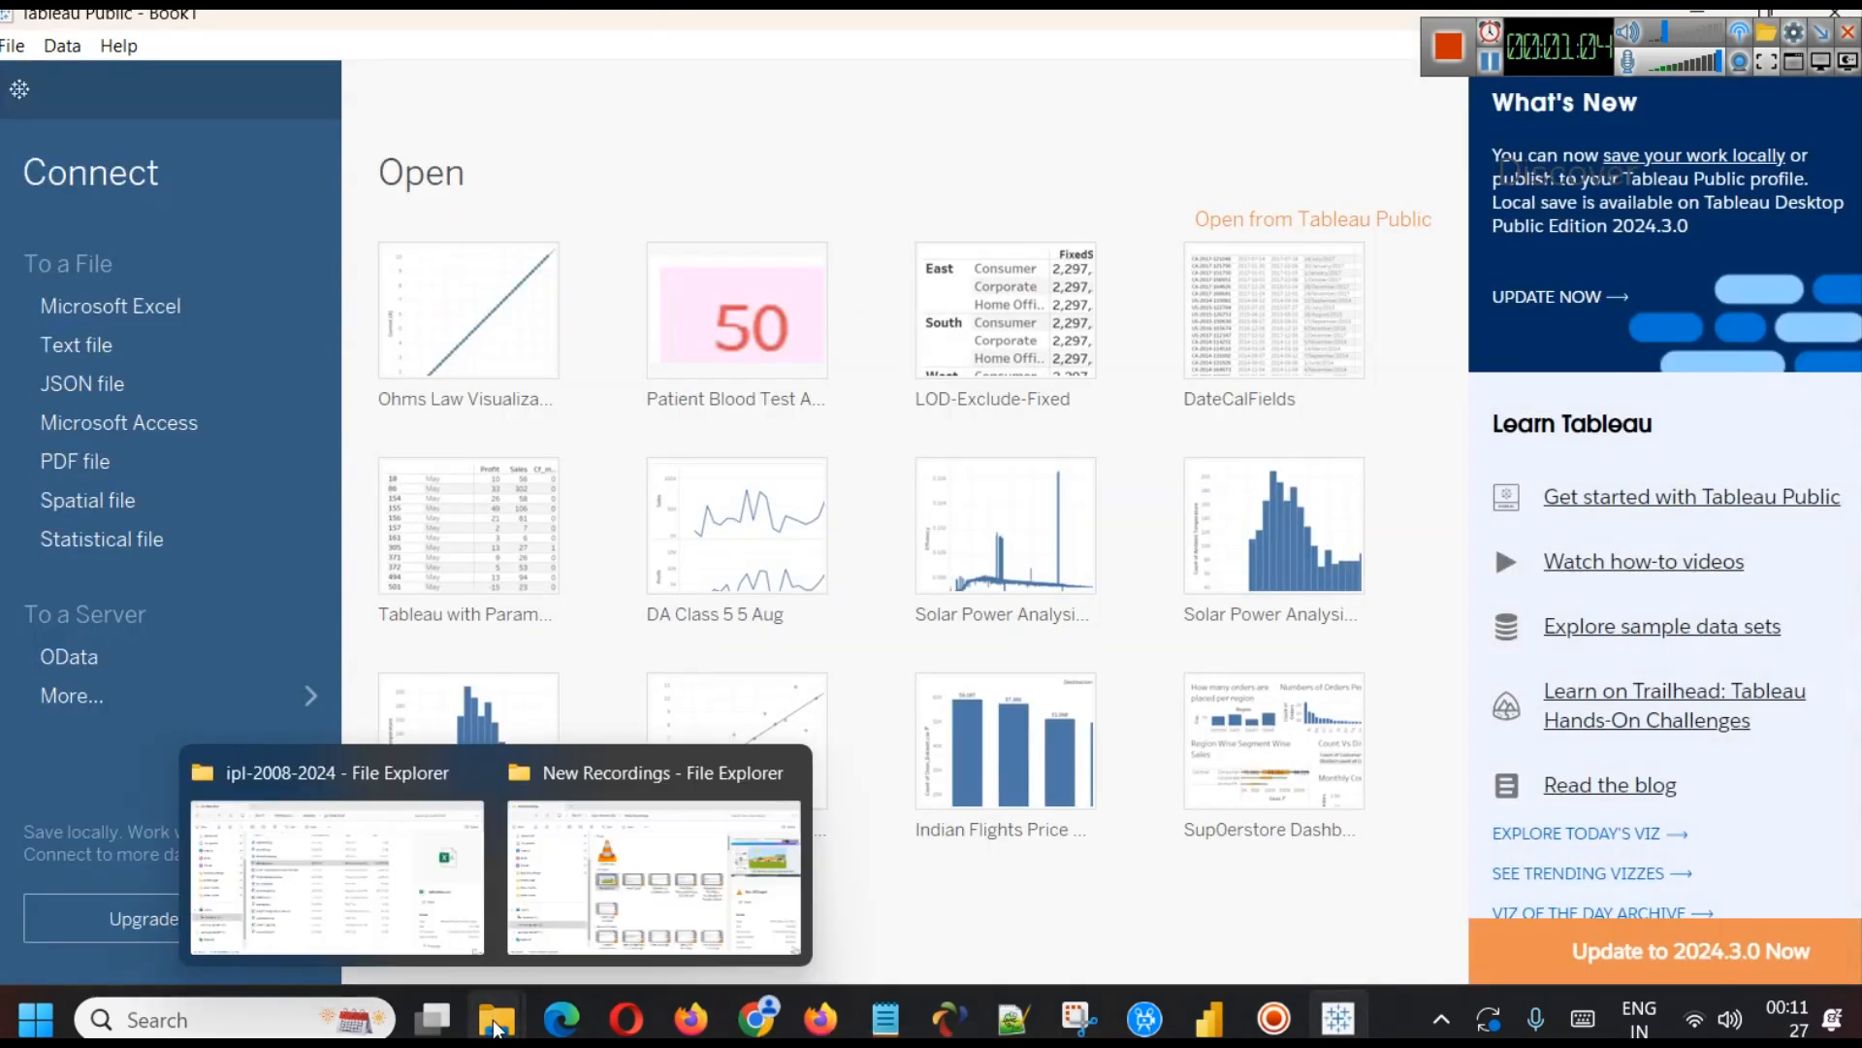
{"action": "left_click", "coordinate": [393, 848]}
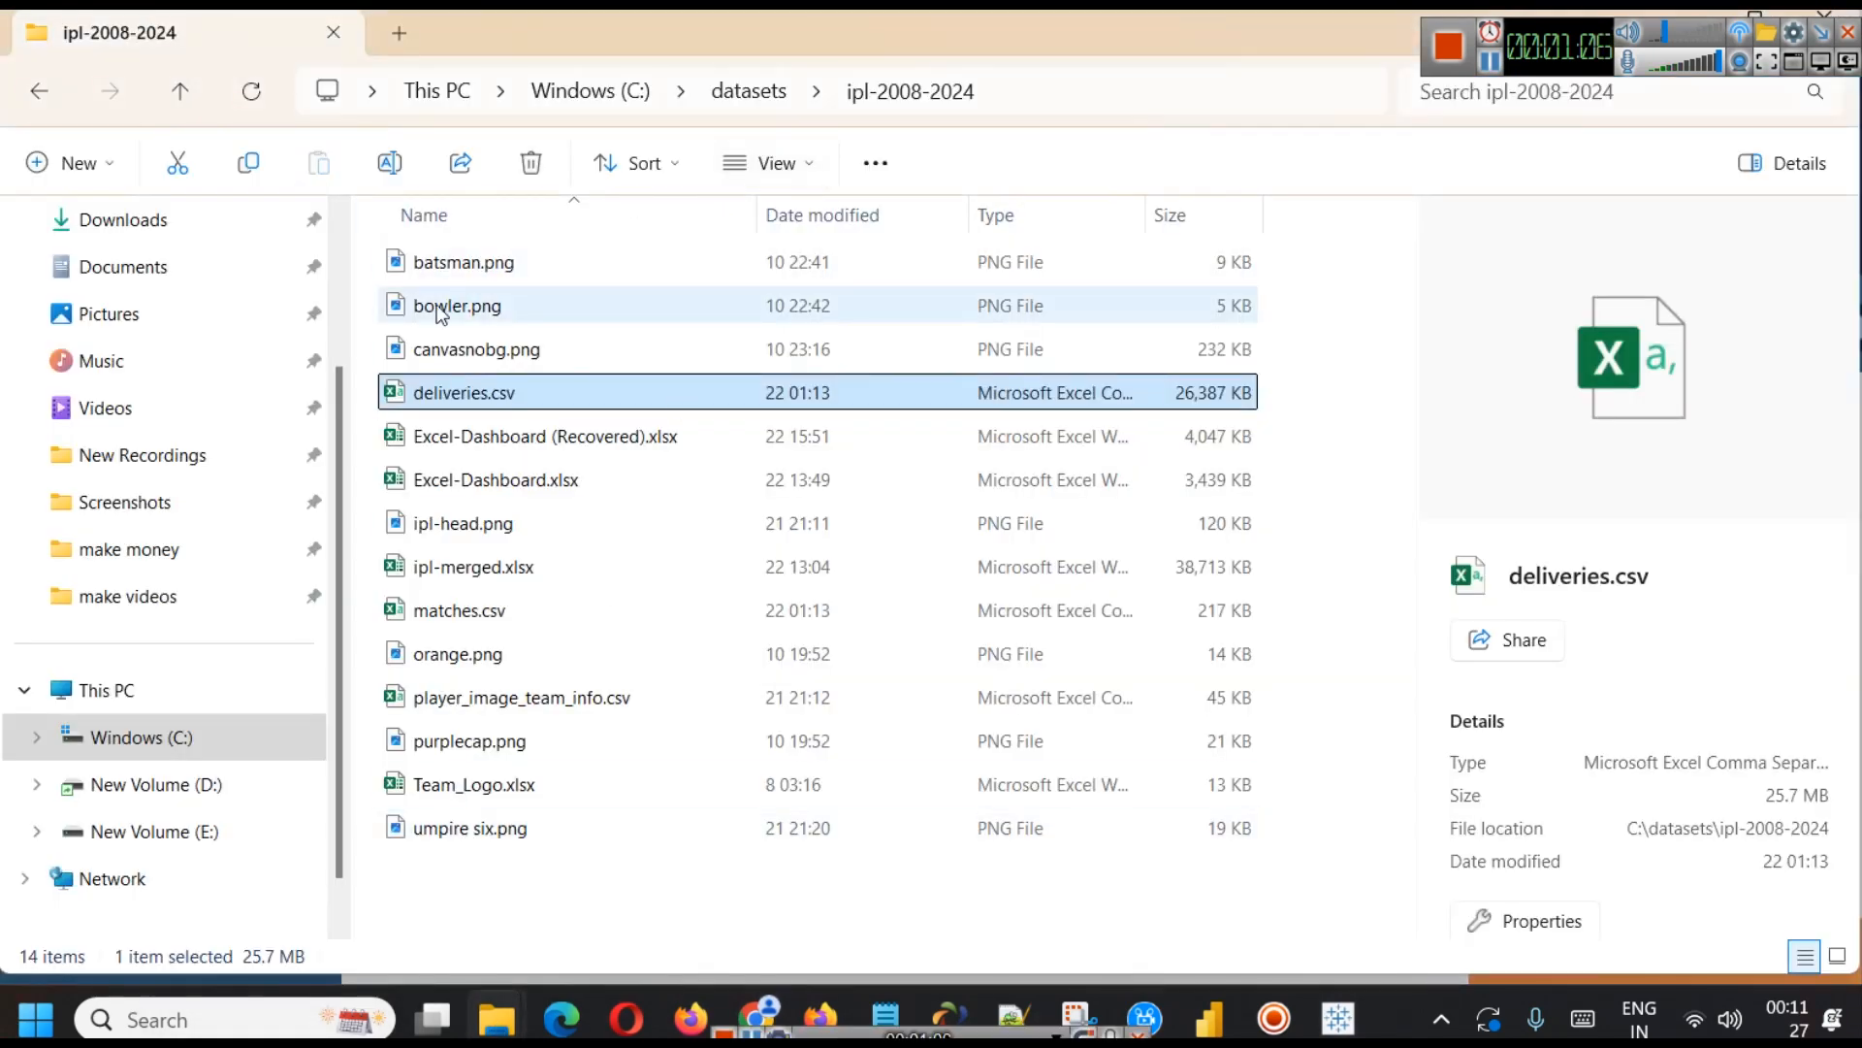
{"action": "left_click_drag", "start_coordinate": [347, 269], "coordinate": [177, 270]}
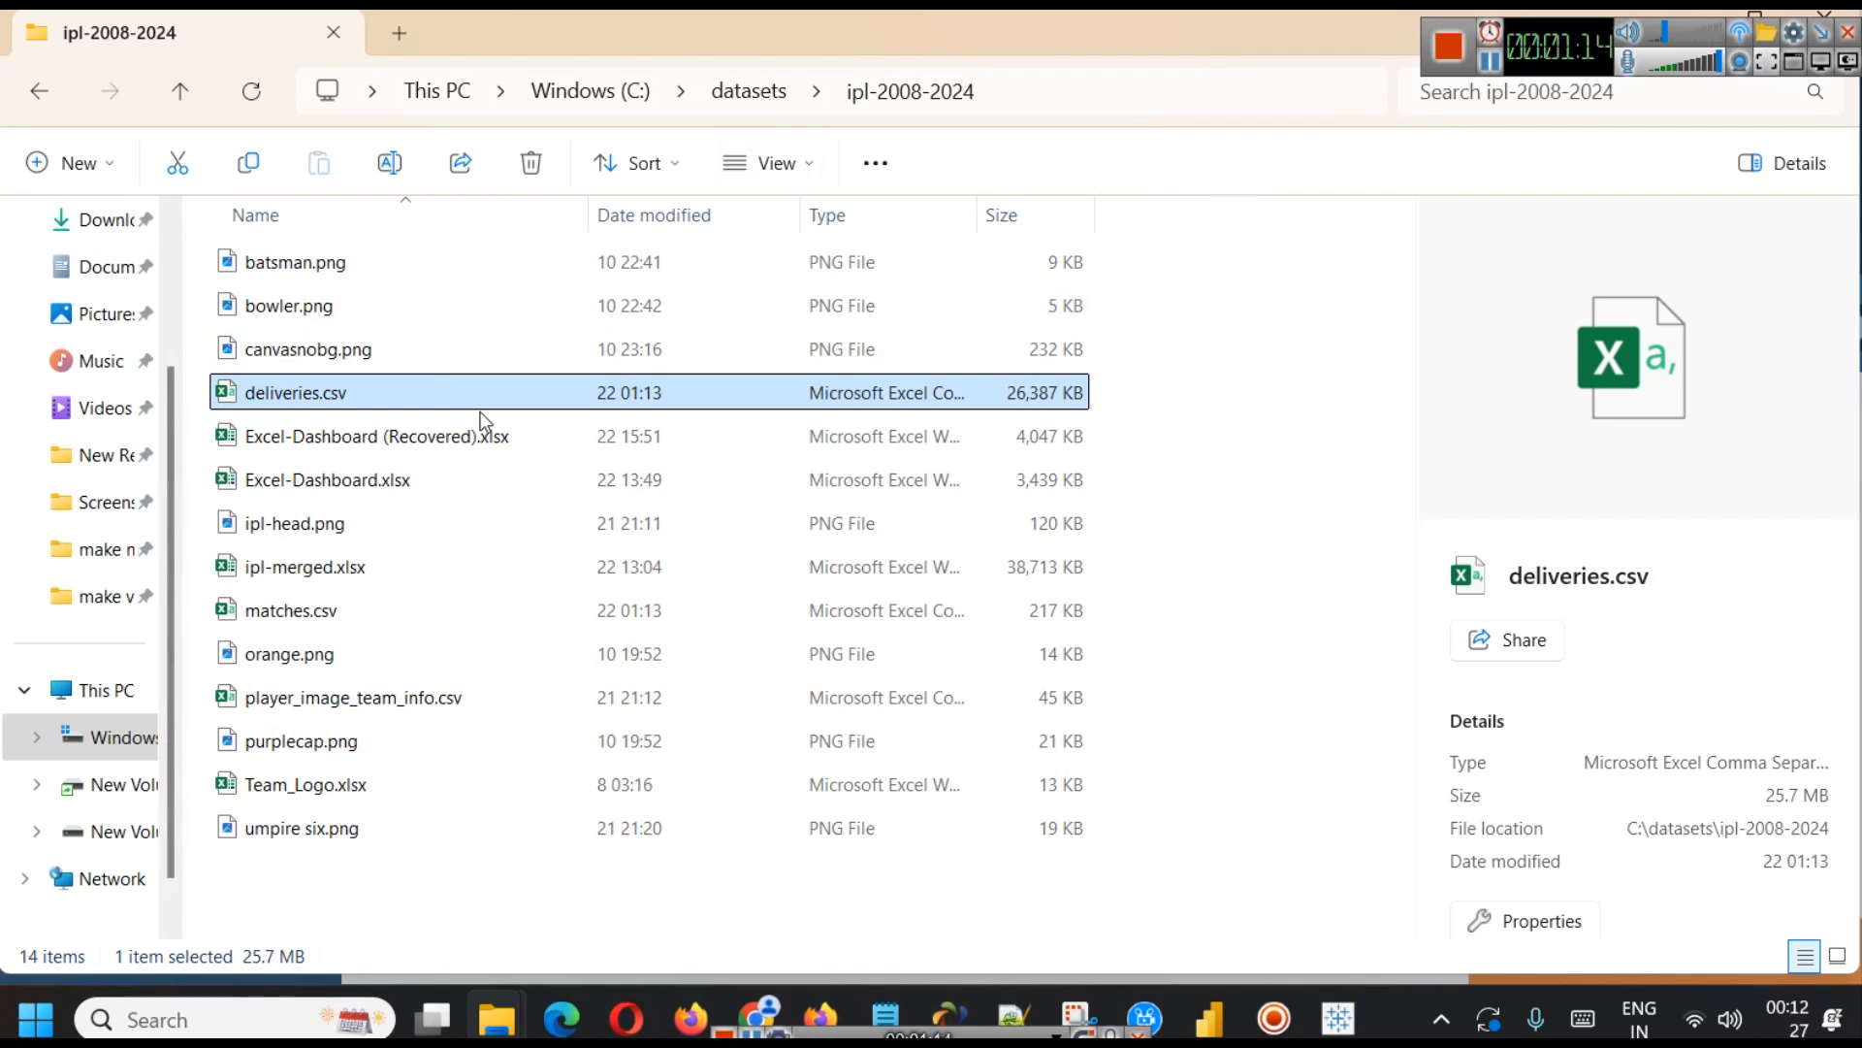
- Switch to Power BI to review the Batting Stats page, and return to Tableau Public
{"action": "left_click", "coordinate": [1210, 1009]}
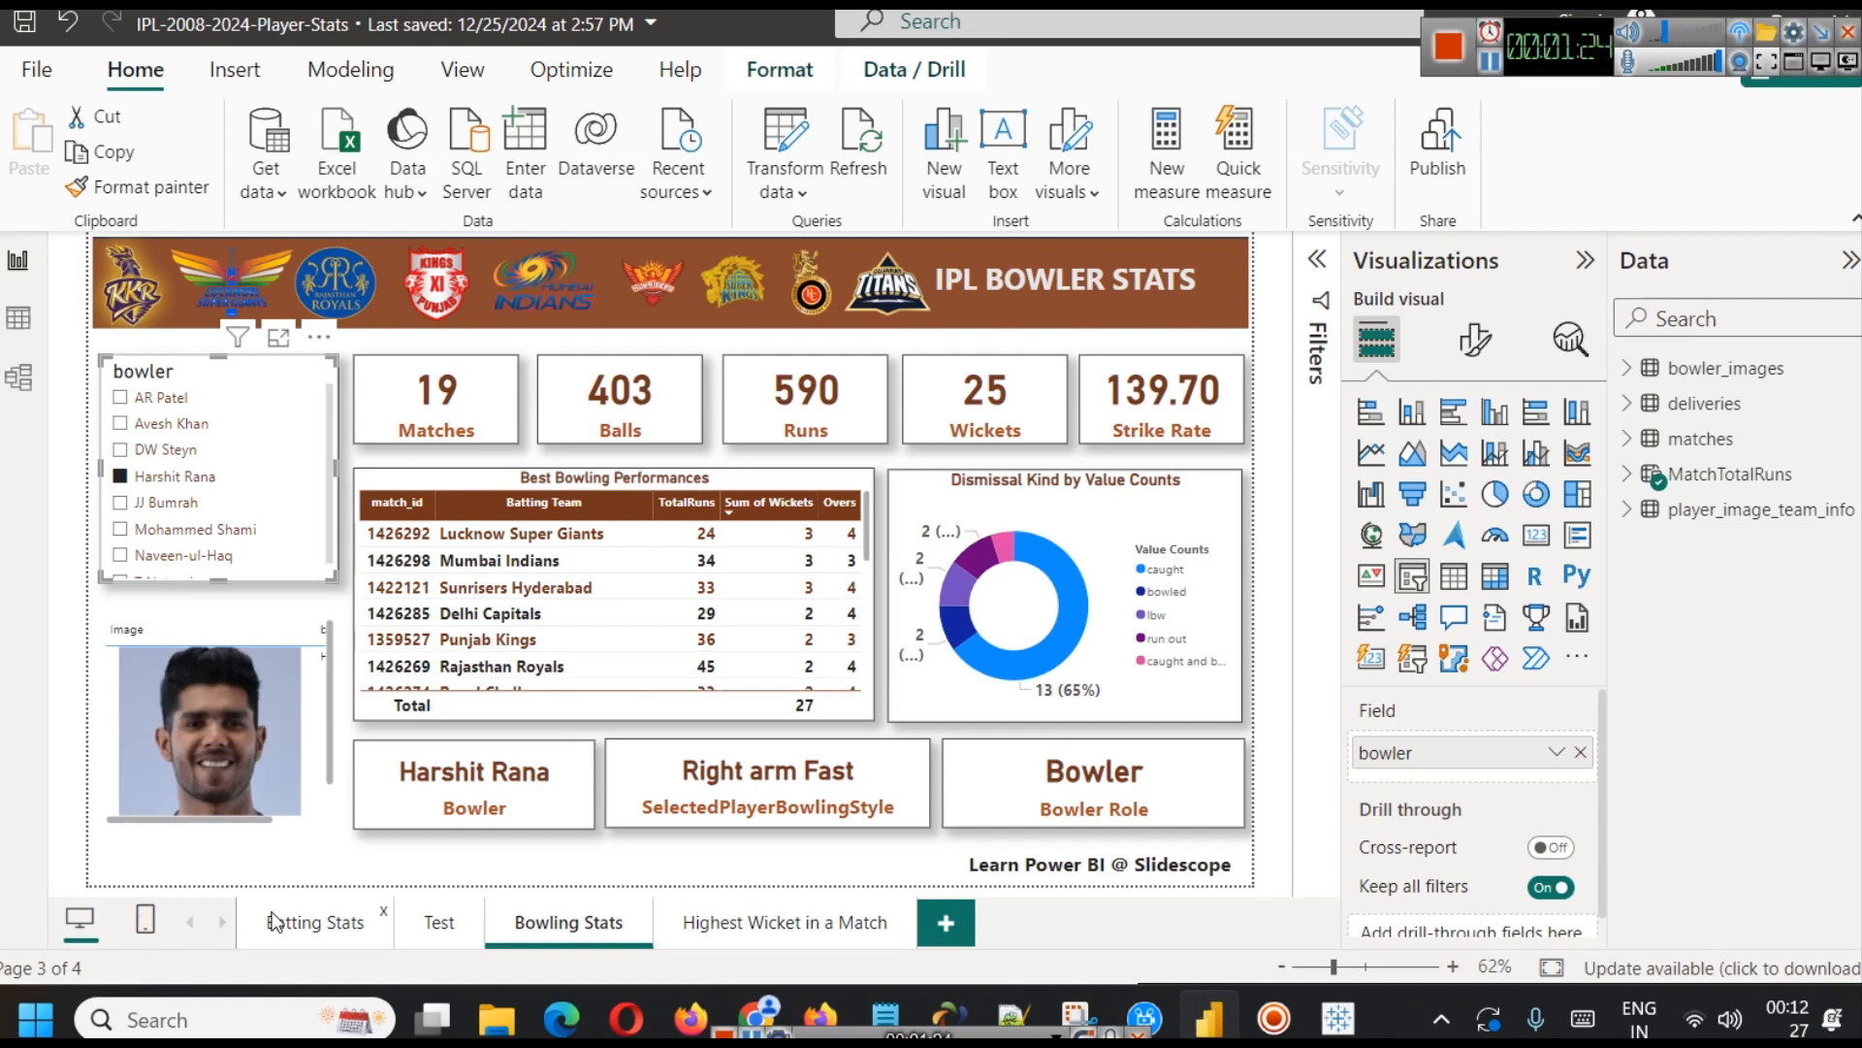
{"action": "left_click", "coordinate": [303, 926]}
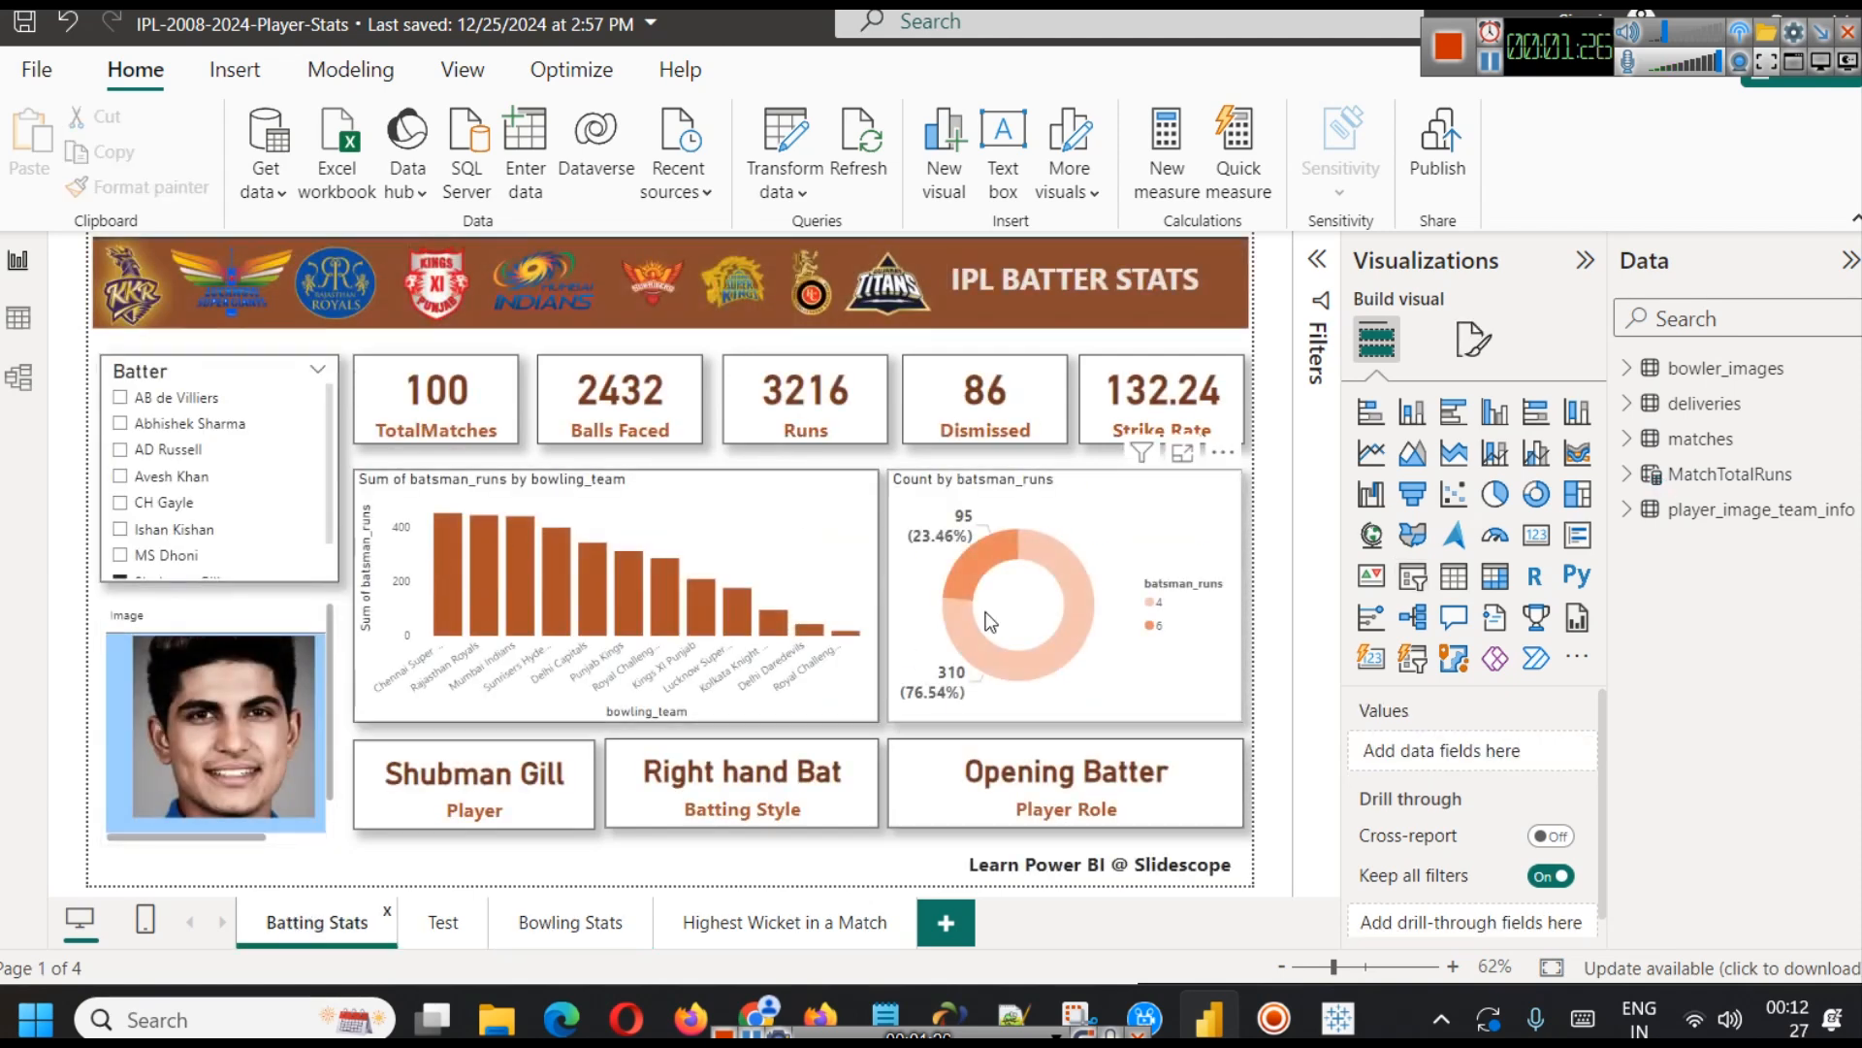
{"action": "left_click", "coordinate": [1335, 1015]}
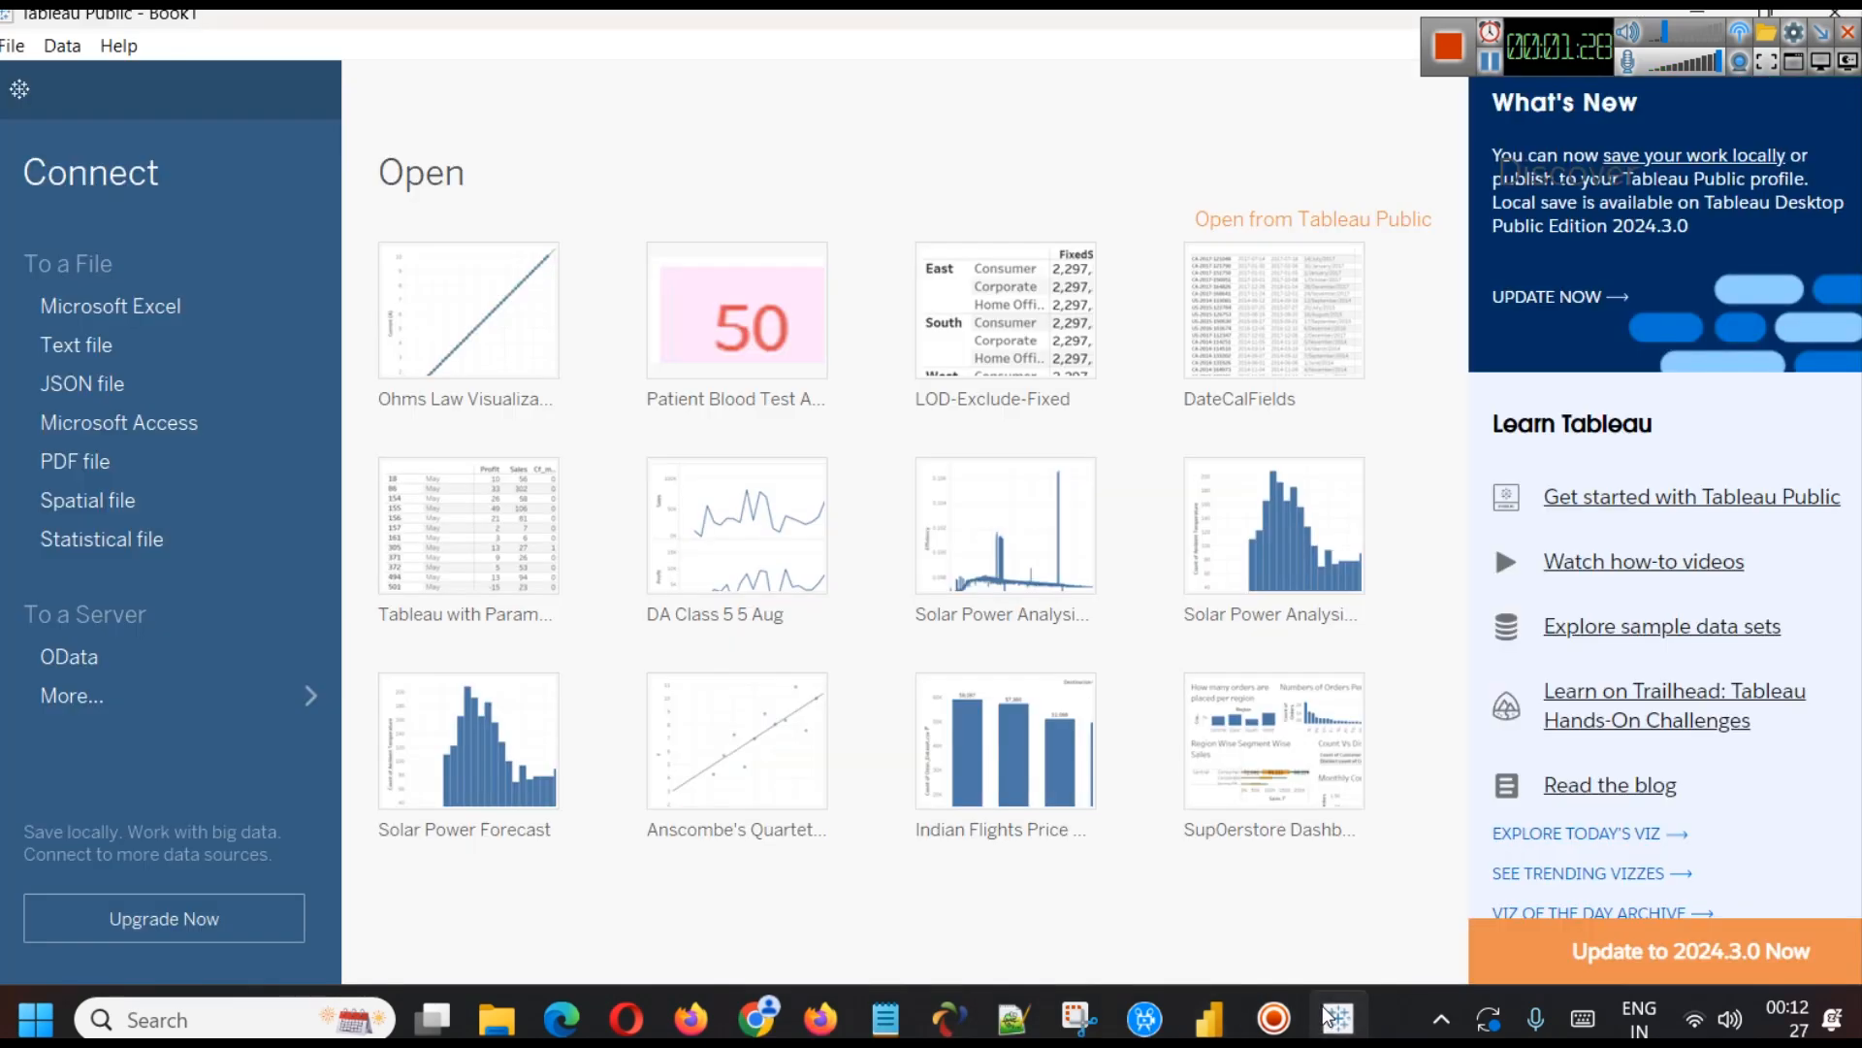
- Open matches.csv from the ipl-2008-2024 folder in Excel and maximize its window
{"action": "mouse_move", "coordinate": [496, 1015]}
{"action": "left_click", "coordinate": [403, 858]}
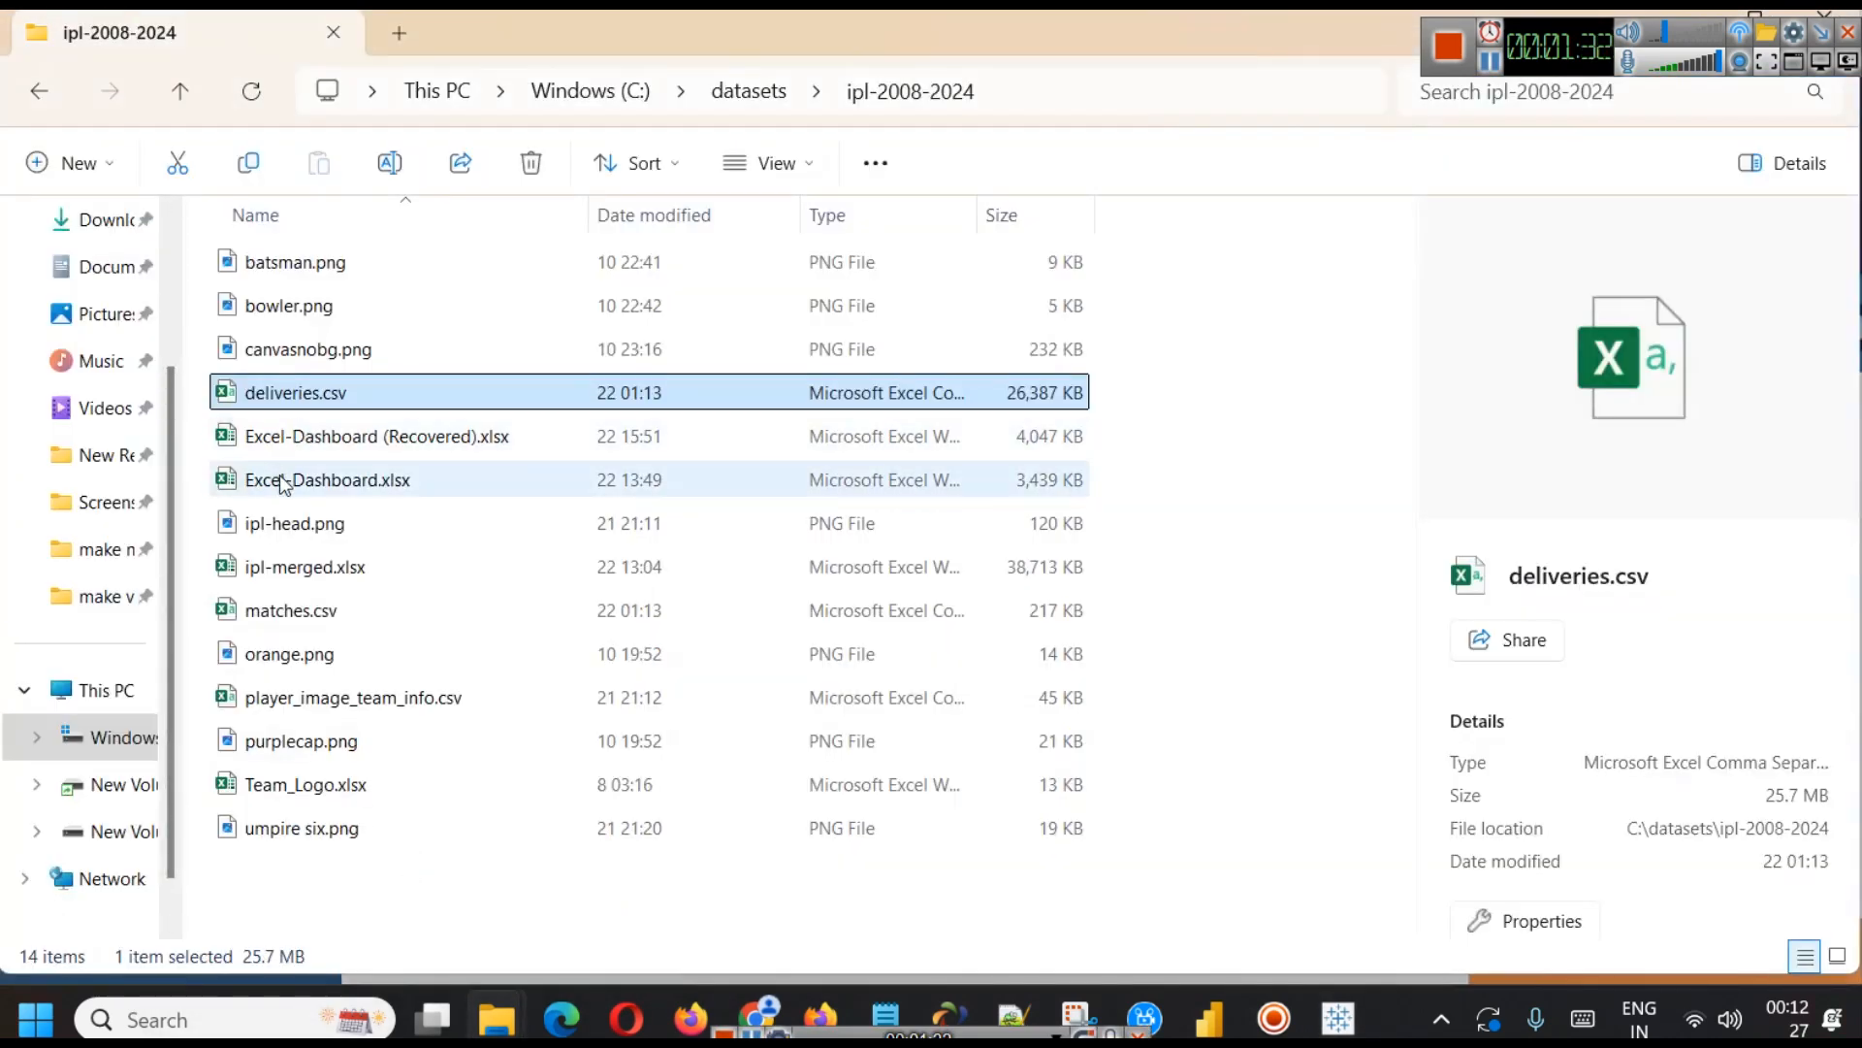
{"action": "left_click", "coordinate": [326, 616]}
{"action": "double_click", "coordinate": [328, 612]}
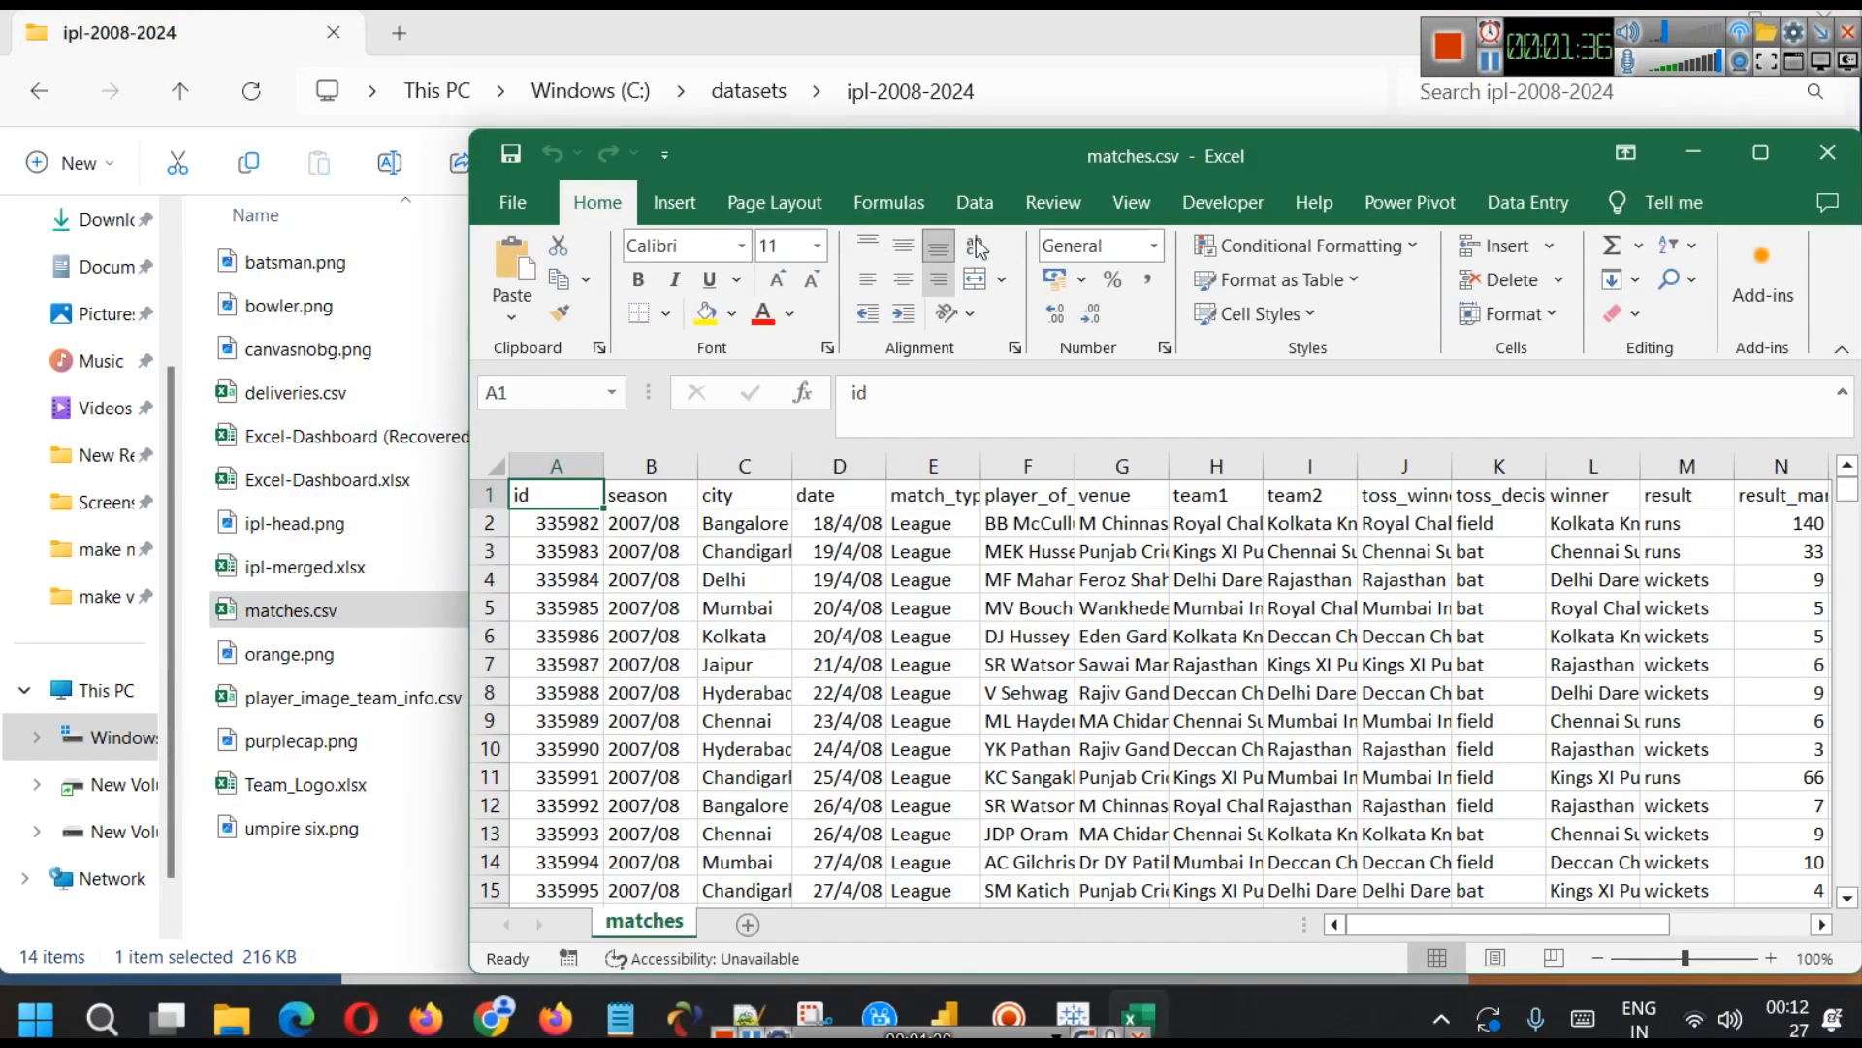
{"action": "double_click", "coordinate": [1001, 136]}
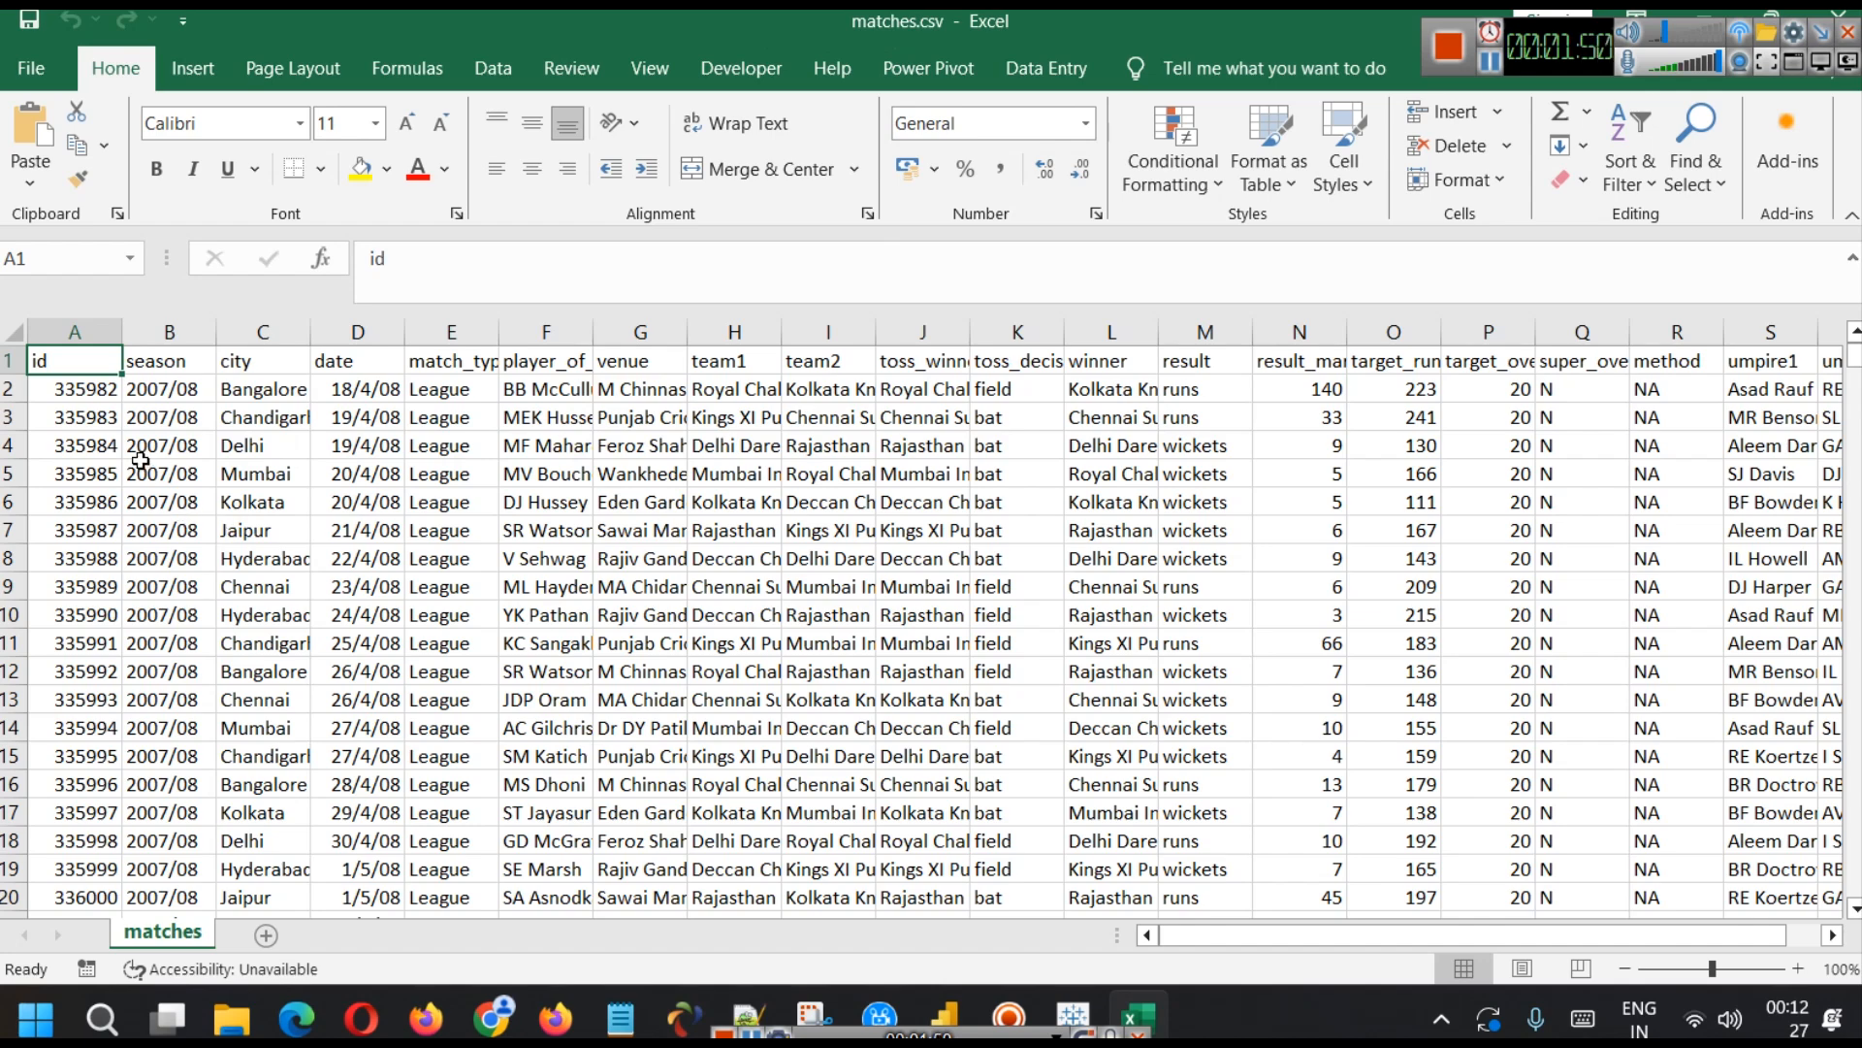
- Examine the id and season columns of the matches sheet from the first match to the last
{"action": "scroll", "coordinate": [685, 548], "scroll_direction": "up", "scroll_amount": 1}
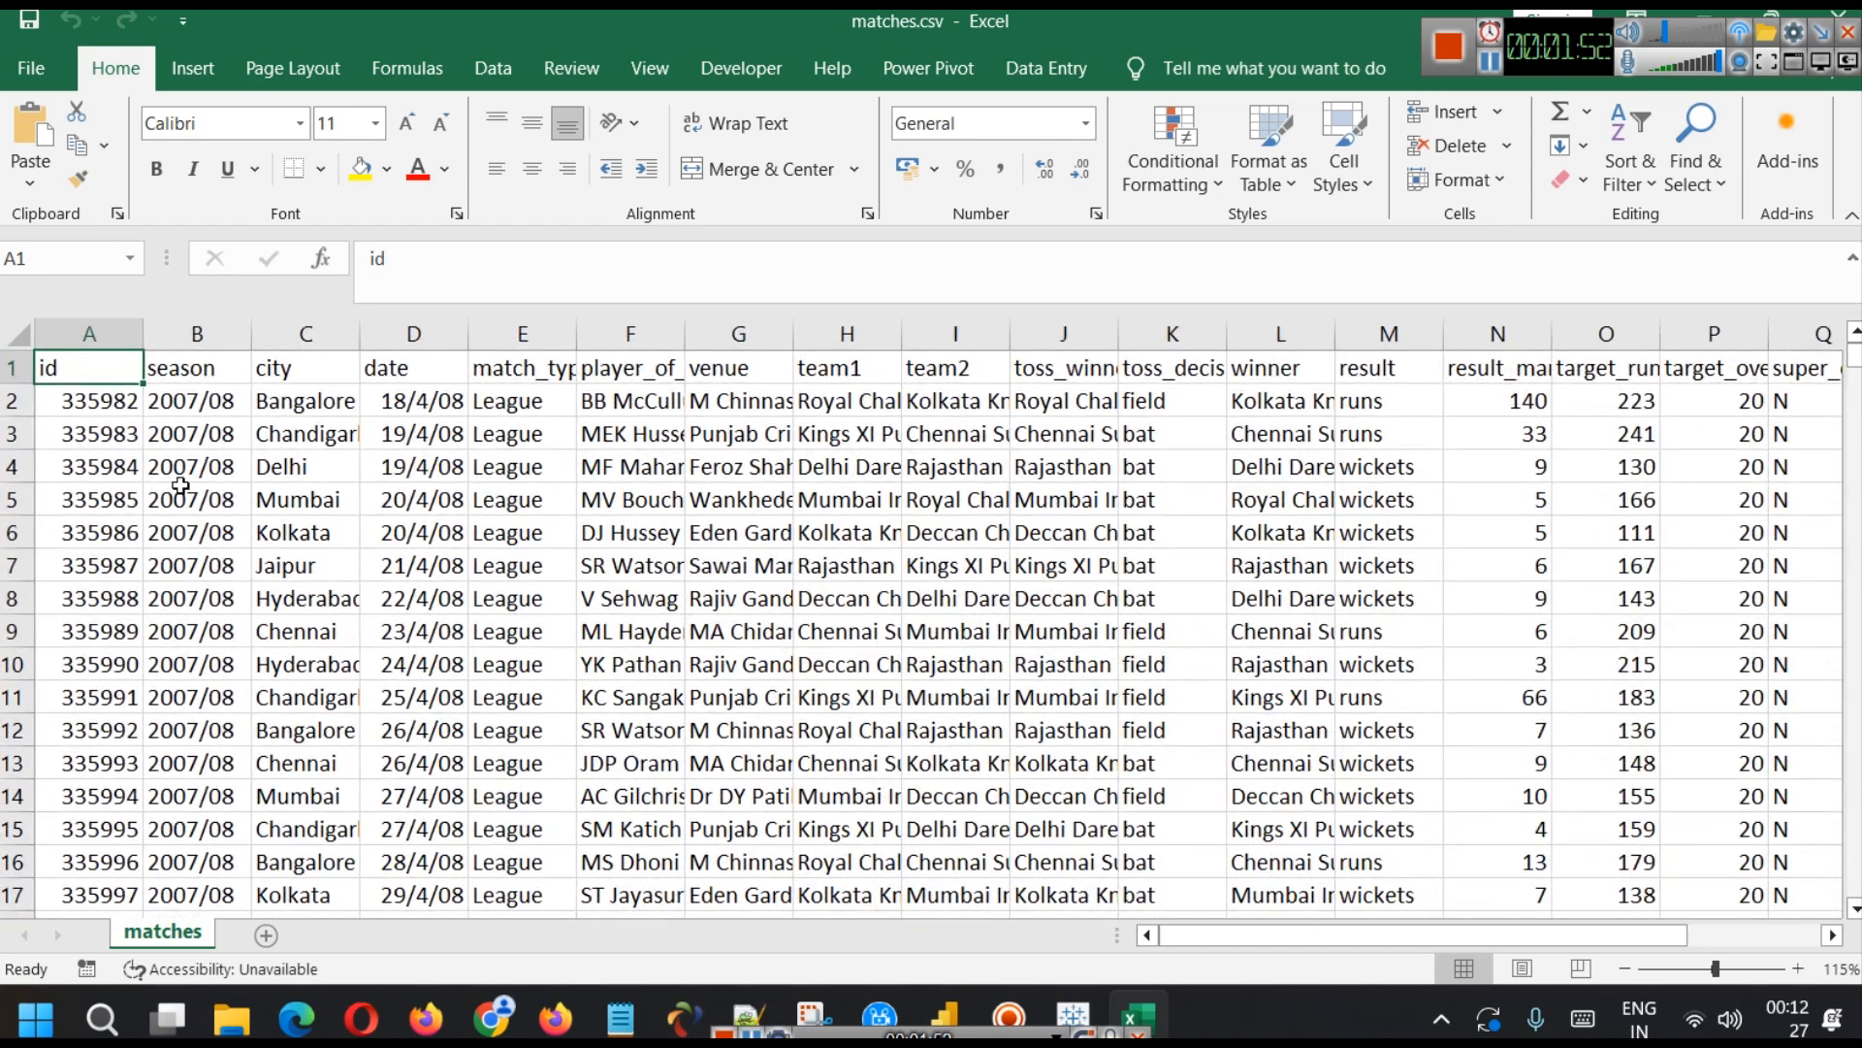
{"action": "left_click", "coordinate": [118, 402]}
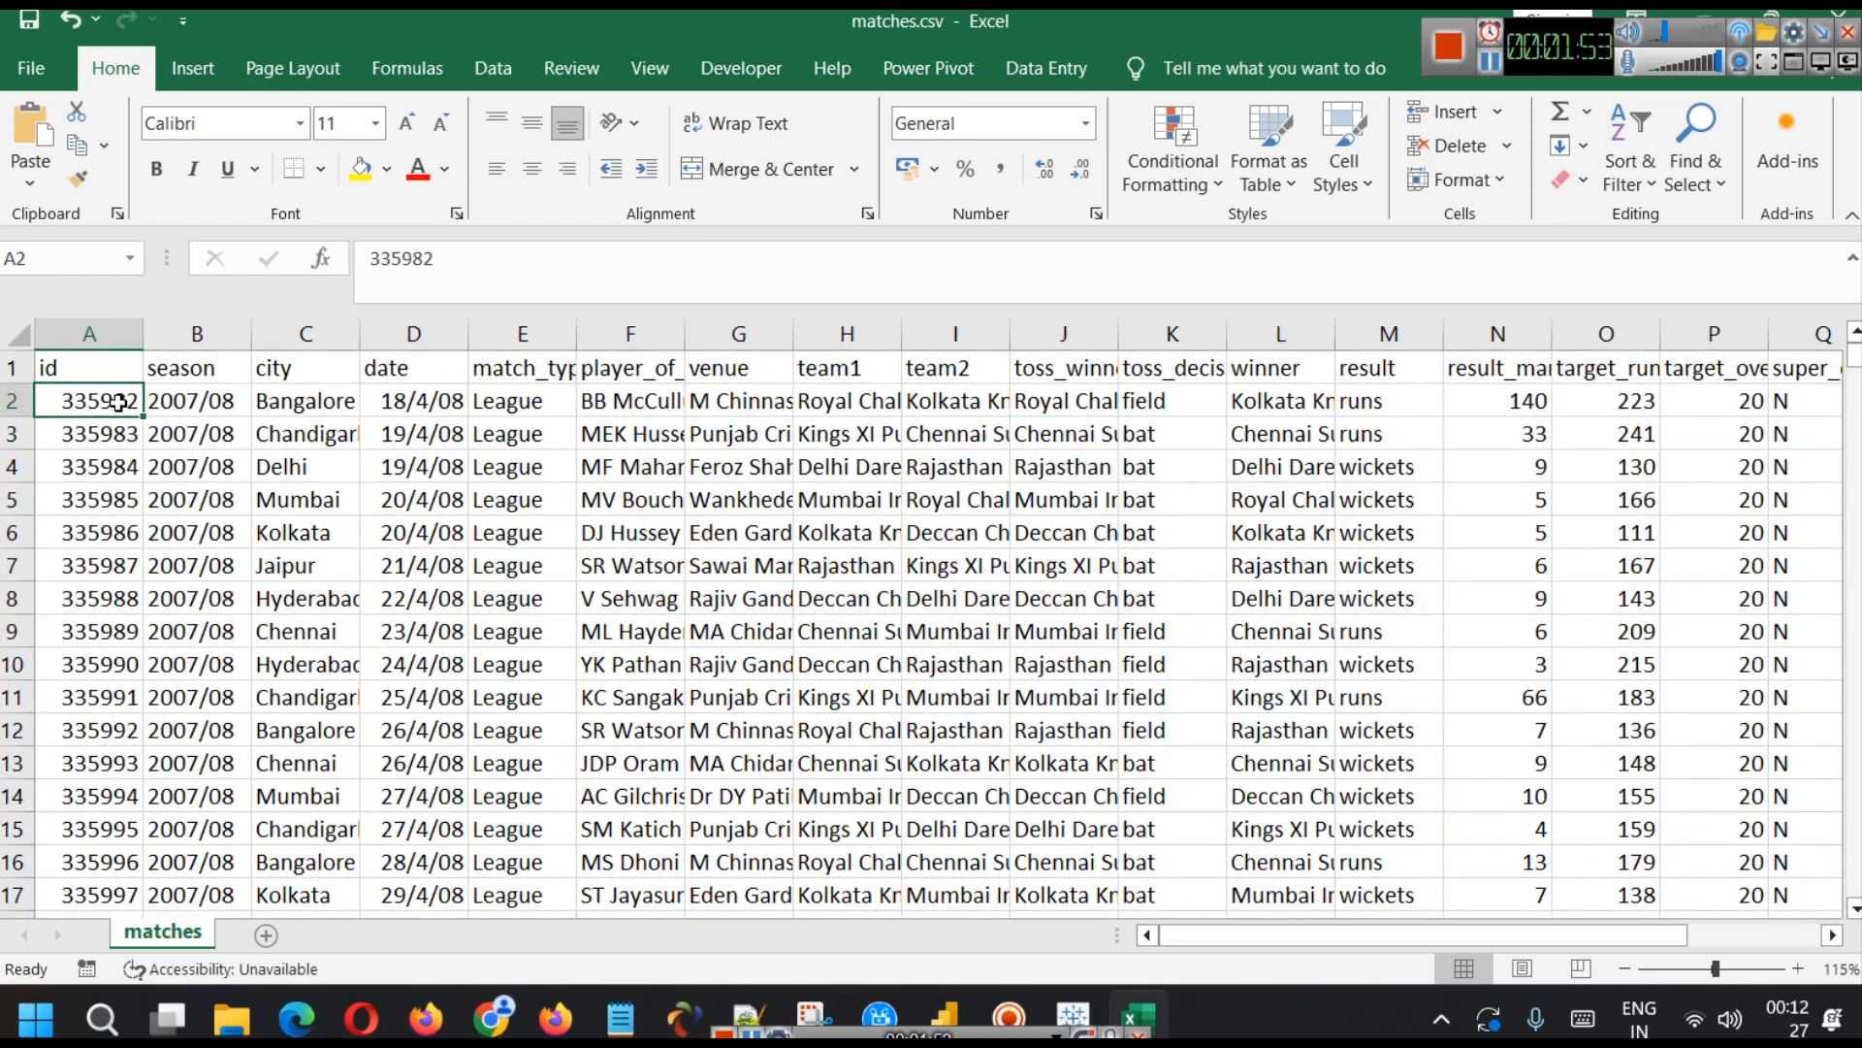
{"action": "left_click", "coordinate": [187, 406]}
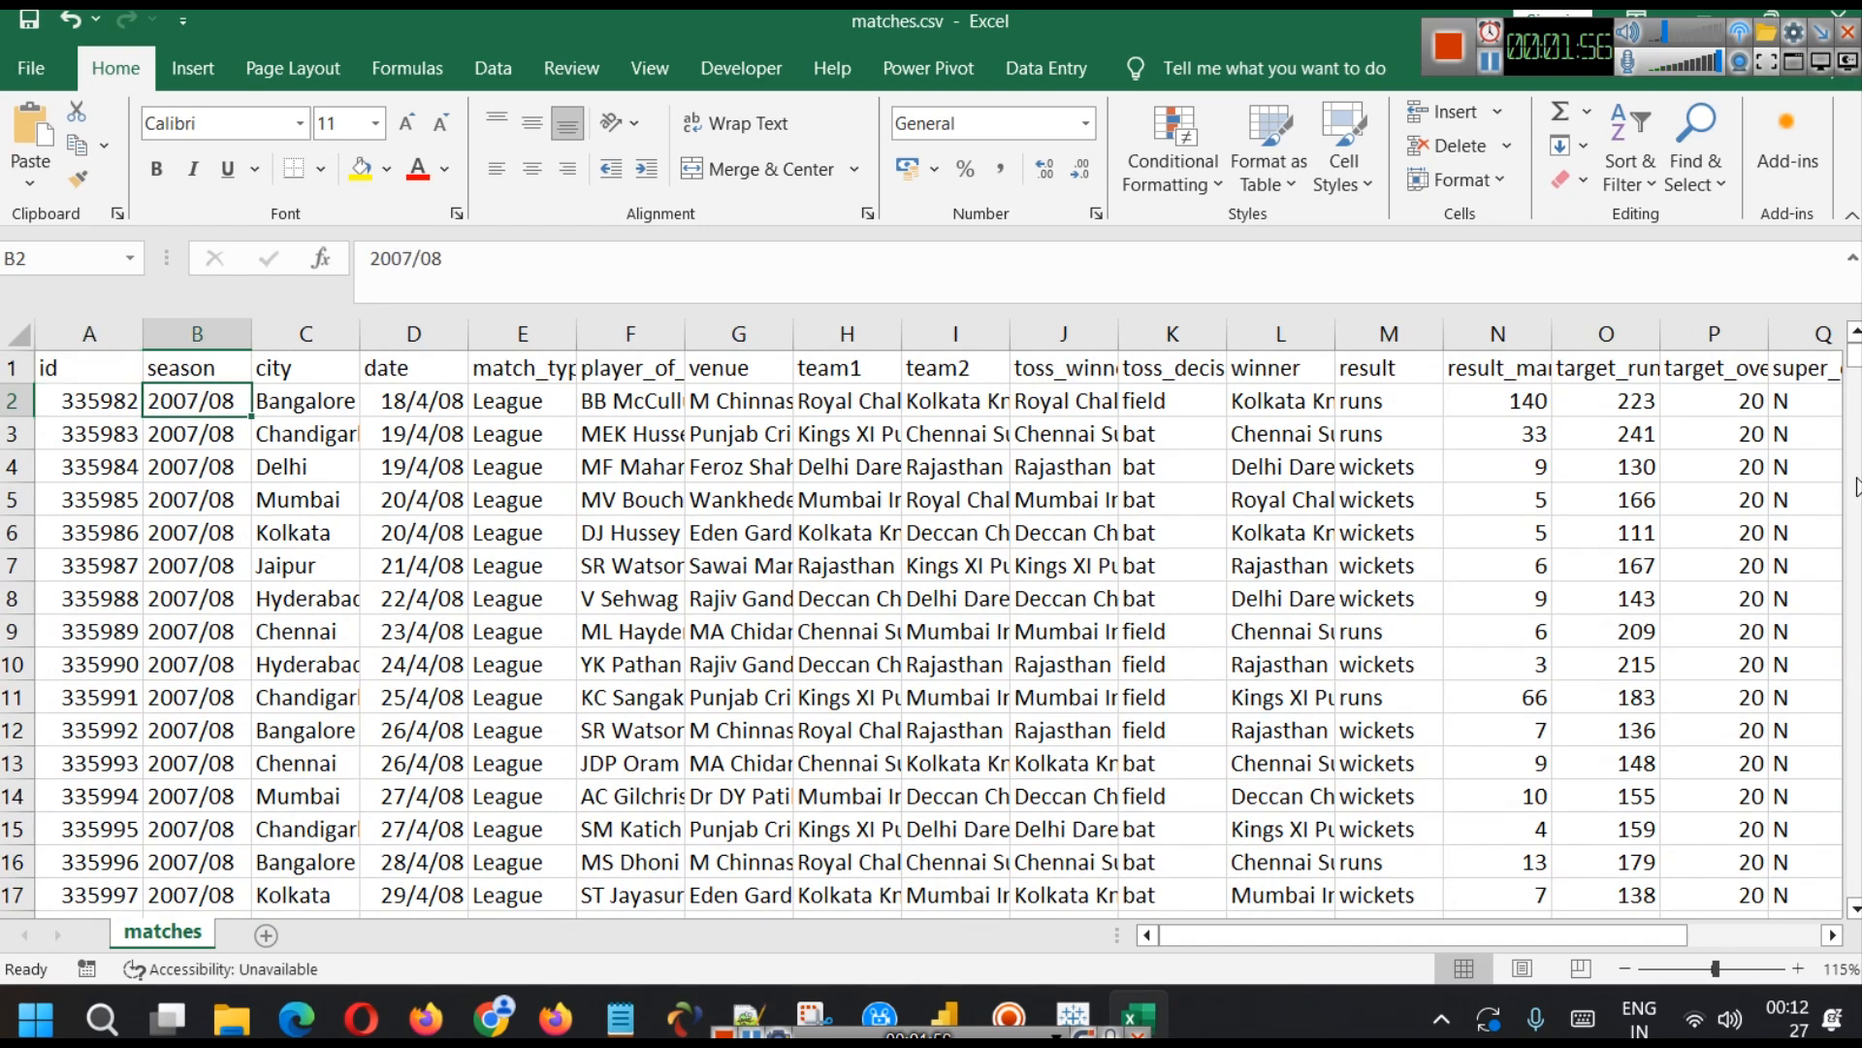
{"action": "left_click_drag", "start_coordinate": [1854, 357], "coordinate": [1854, 885]}
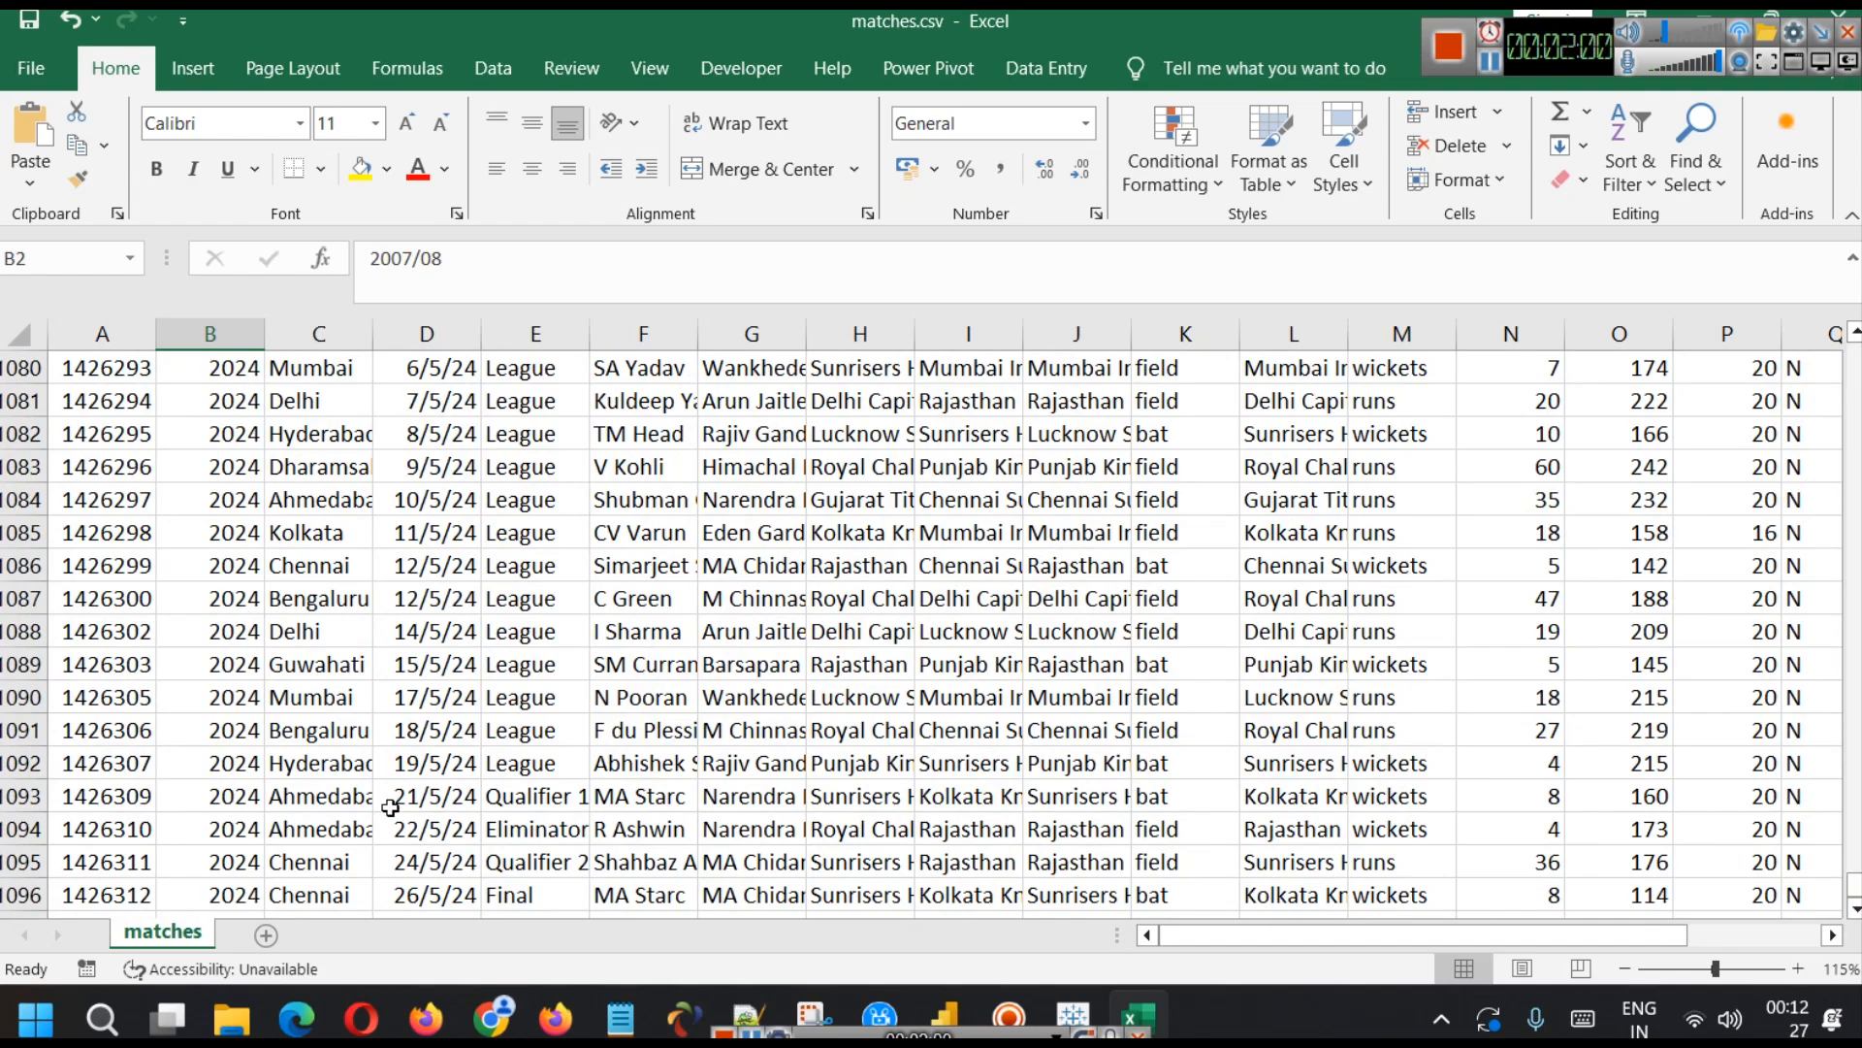
{"action": "scroll", "coordinate": [388, 805], "scroll_direction": "down", "scroll_amount": 1}
{"action": "left_click_drag", "start_coordinate": [1854, 883], "coordinate": [1854, 354]}
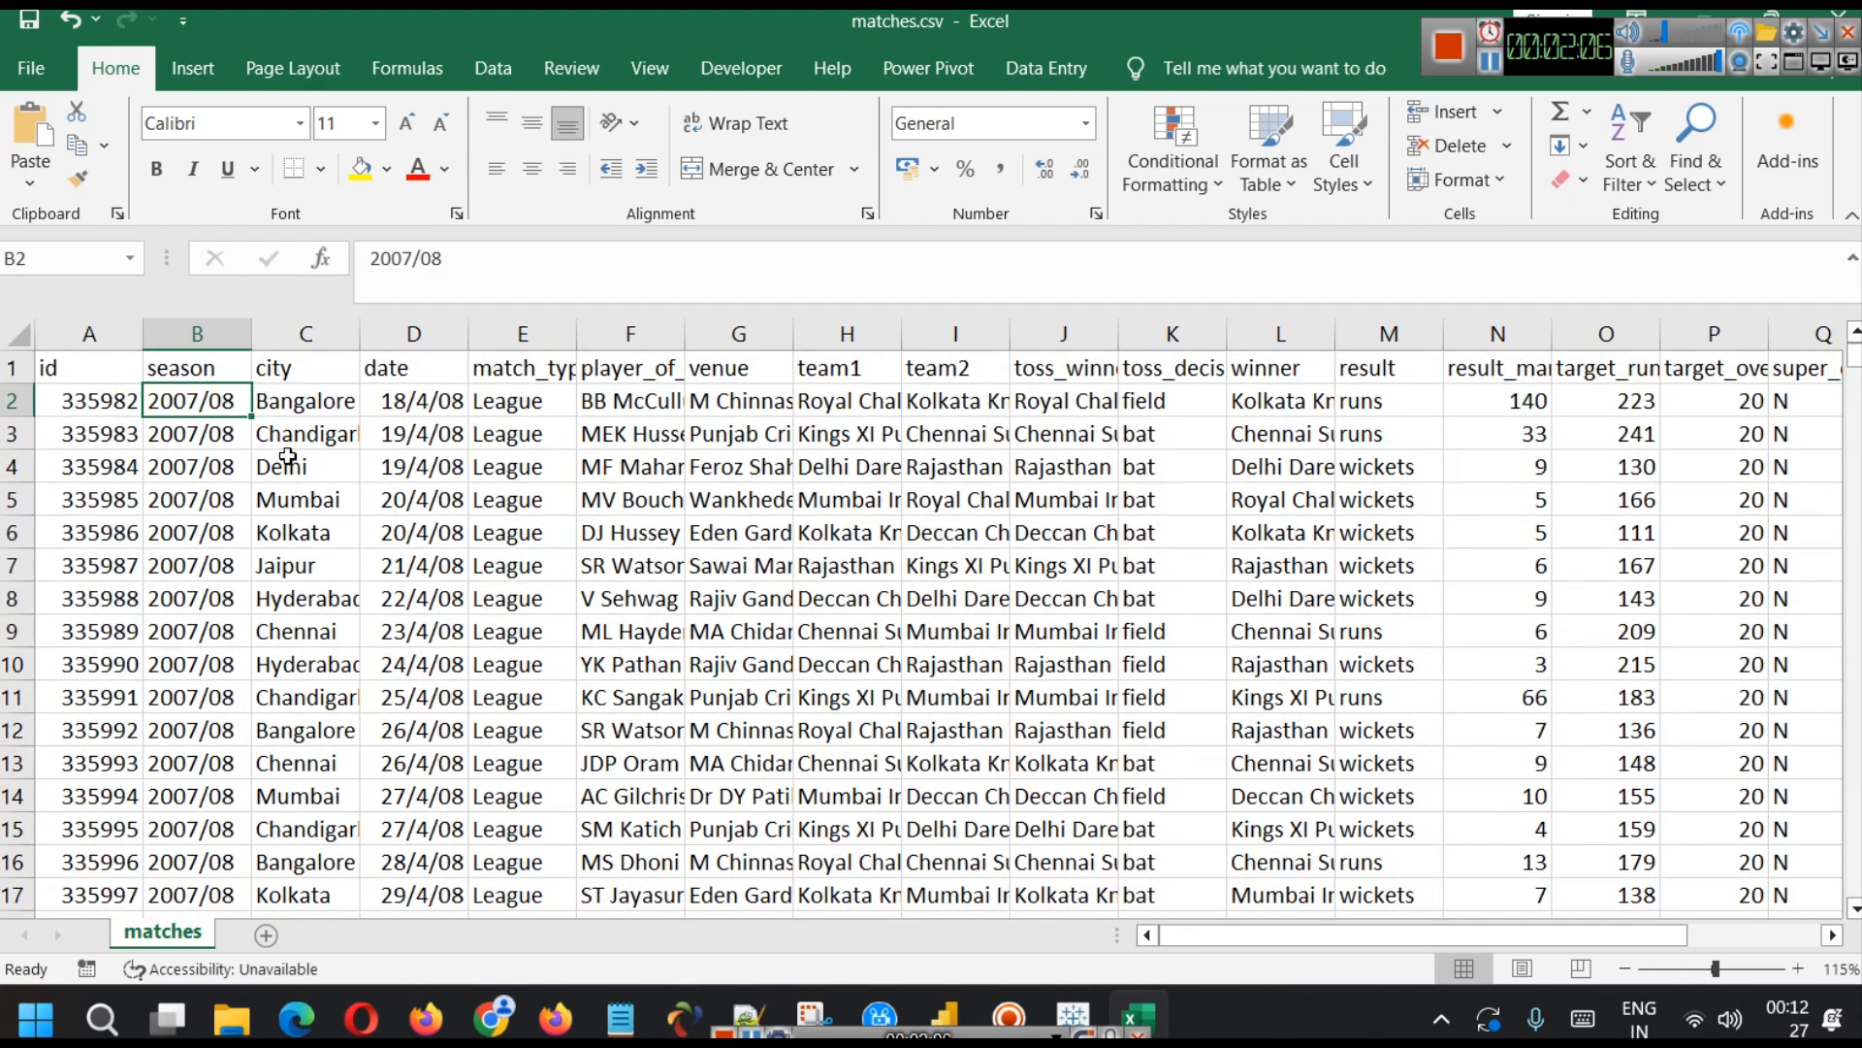
- Examine the city, date and match type columns, checking which match types occur across the seasons
{"action": "left_click", "coordinate": [294, 394]}
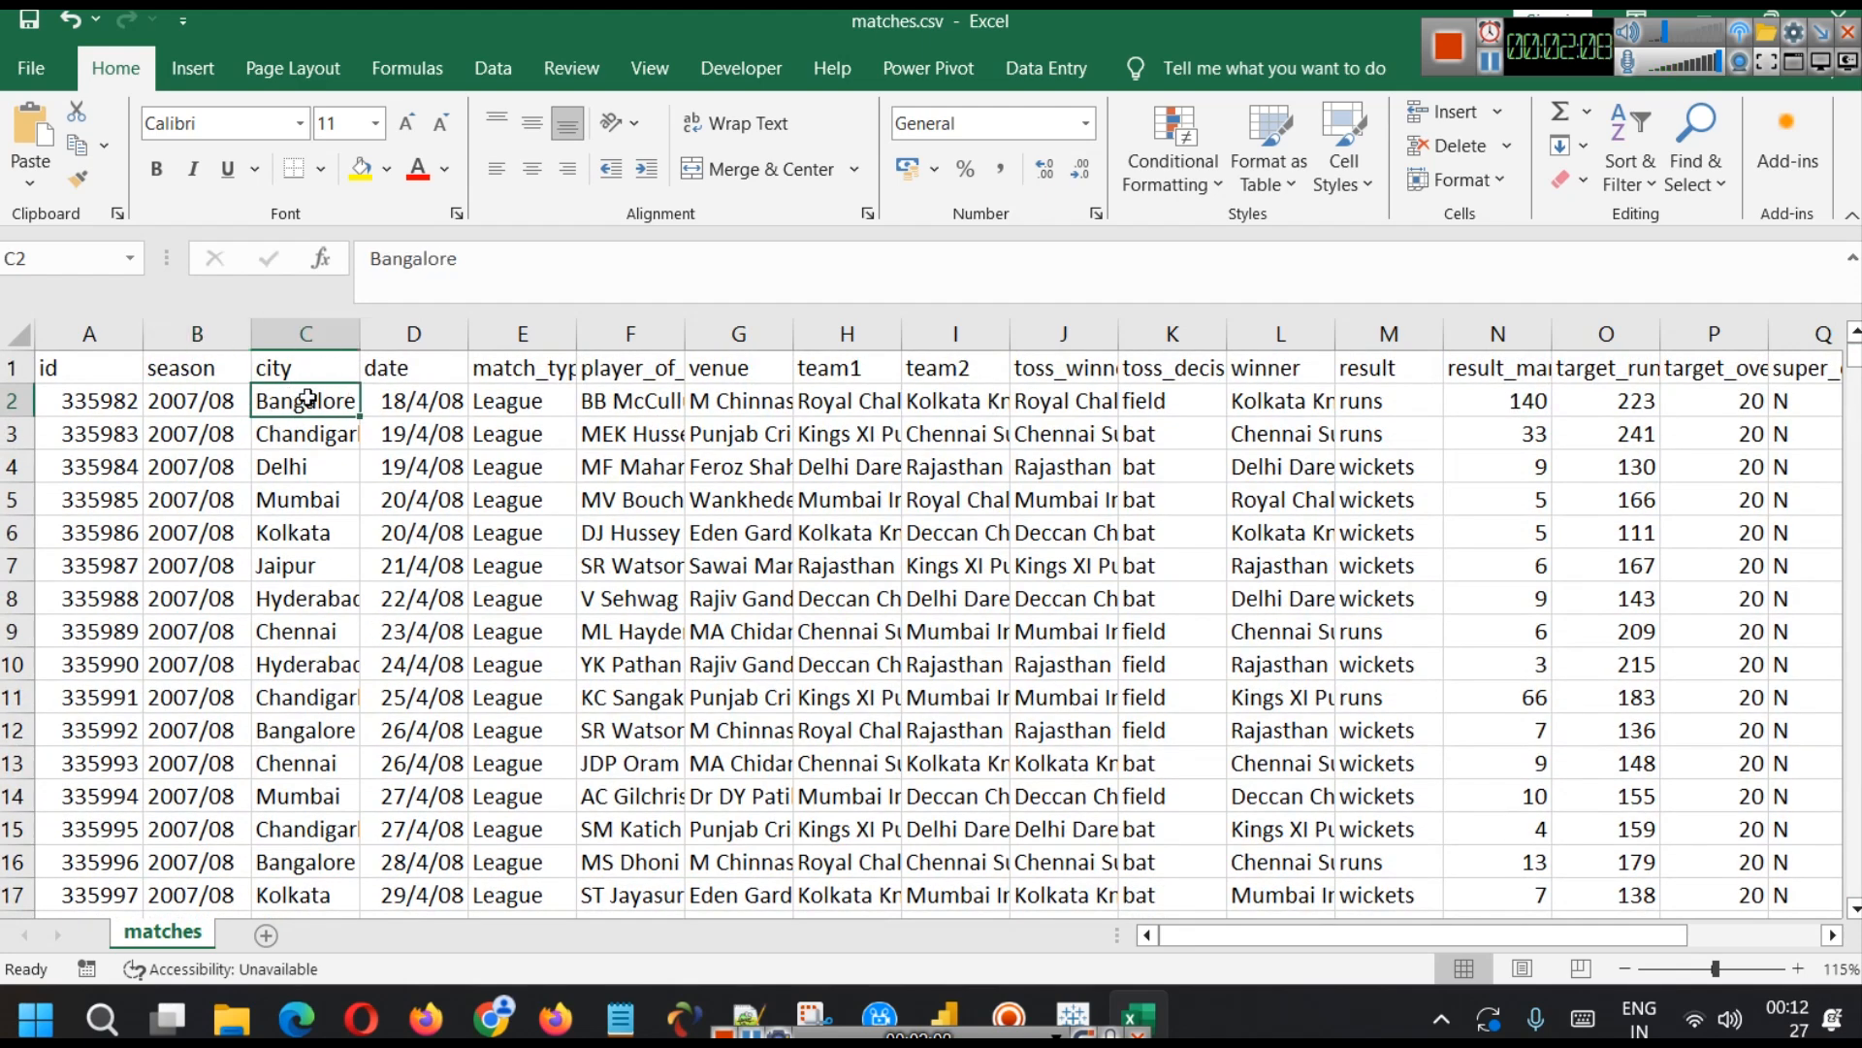
{"action": "left_click", "coordinate": [395, 400]}
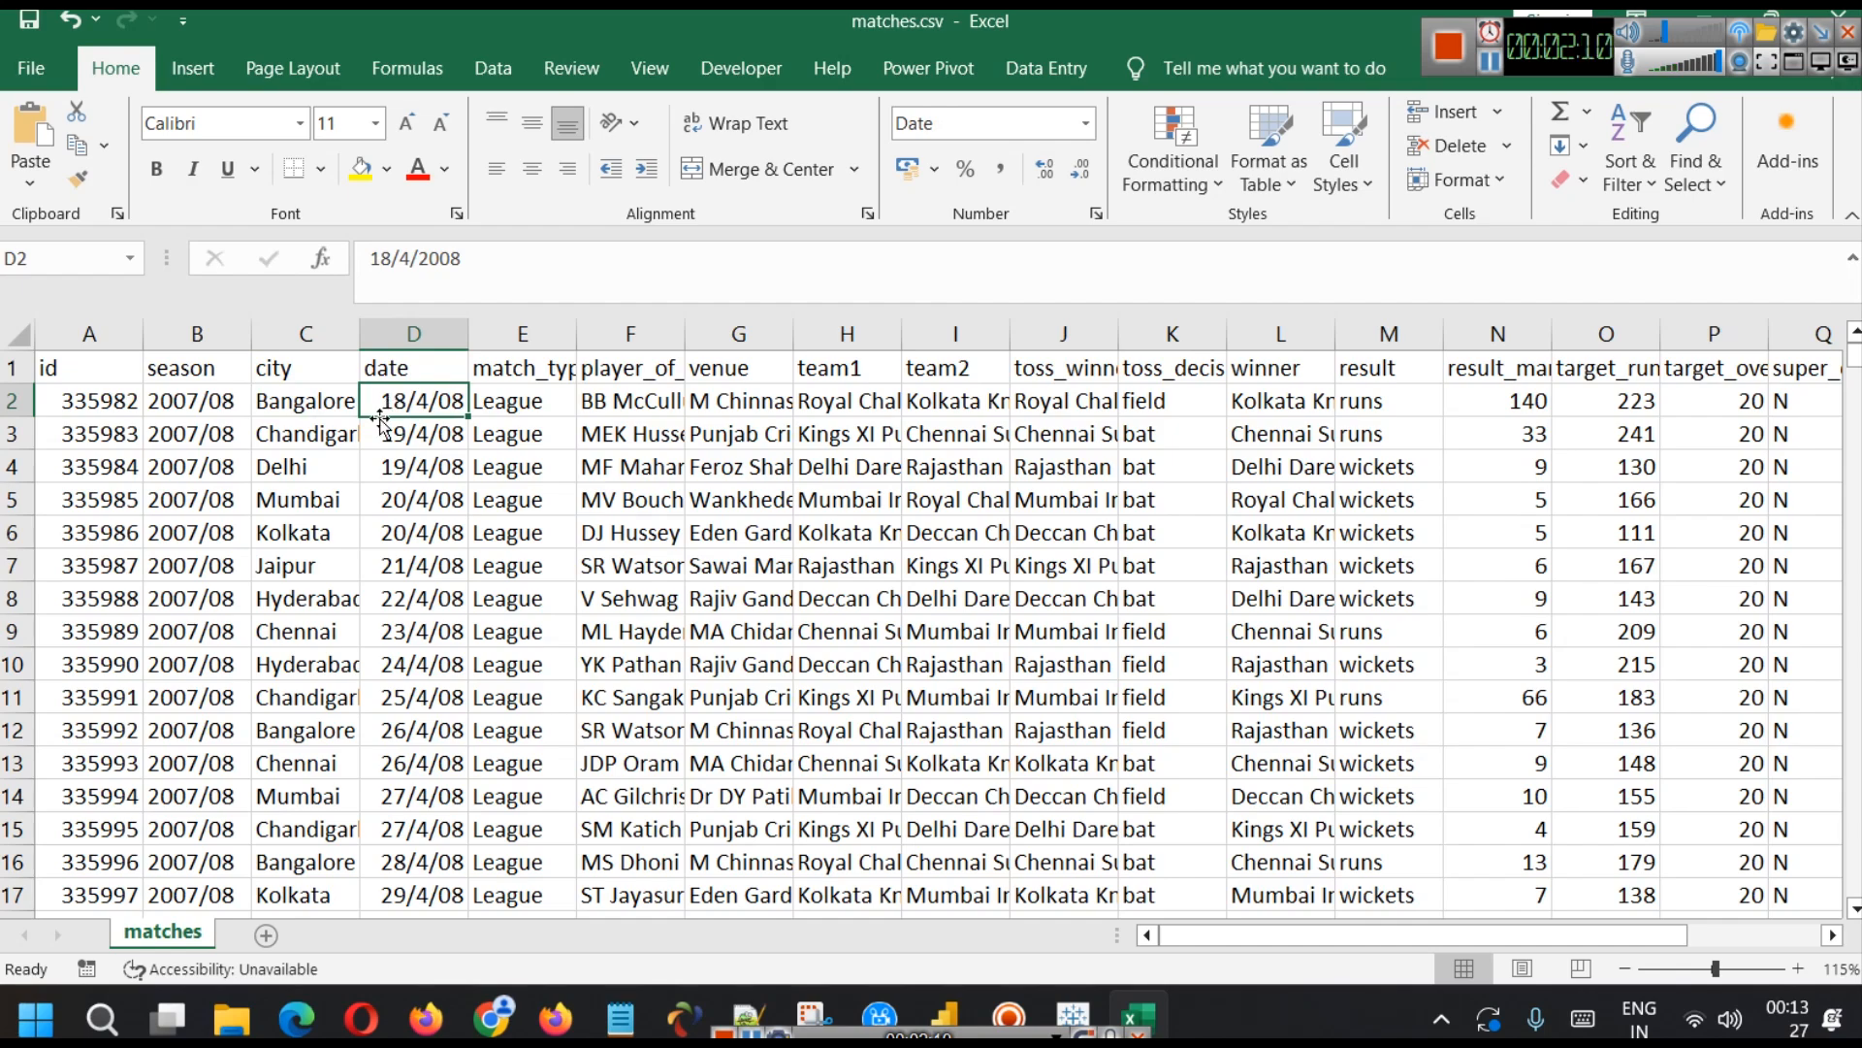
{"action": "left_click", "coordinate": [527, 397]}
{"action": "scroll", "coordinate": [515, 469], "scroll_direction": "down", "scroll_amount": 20}
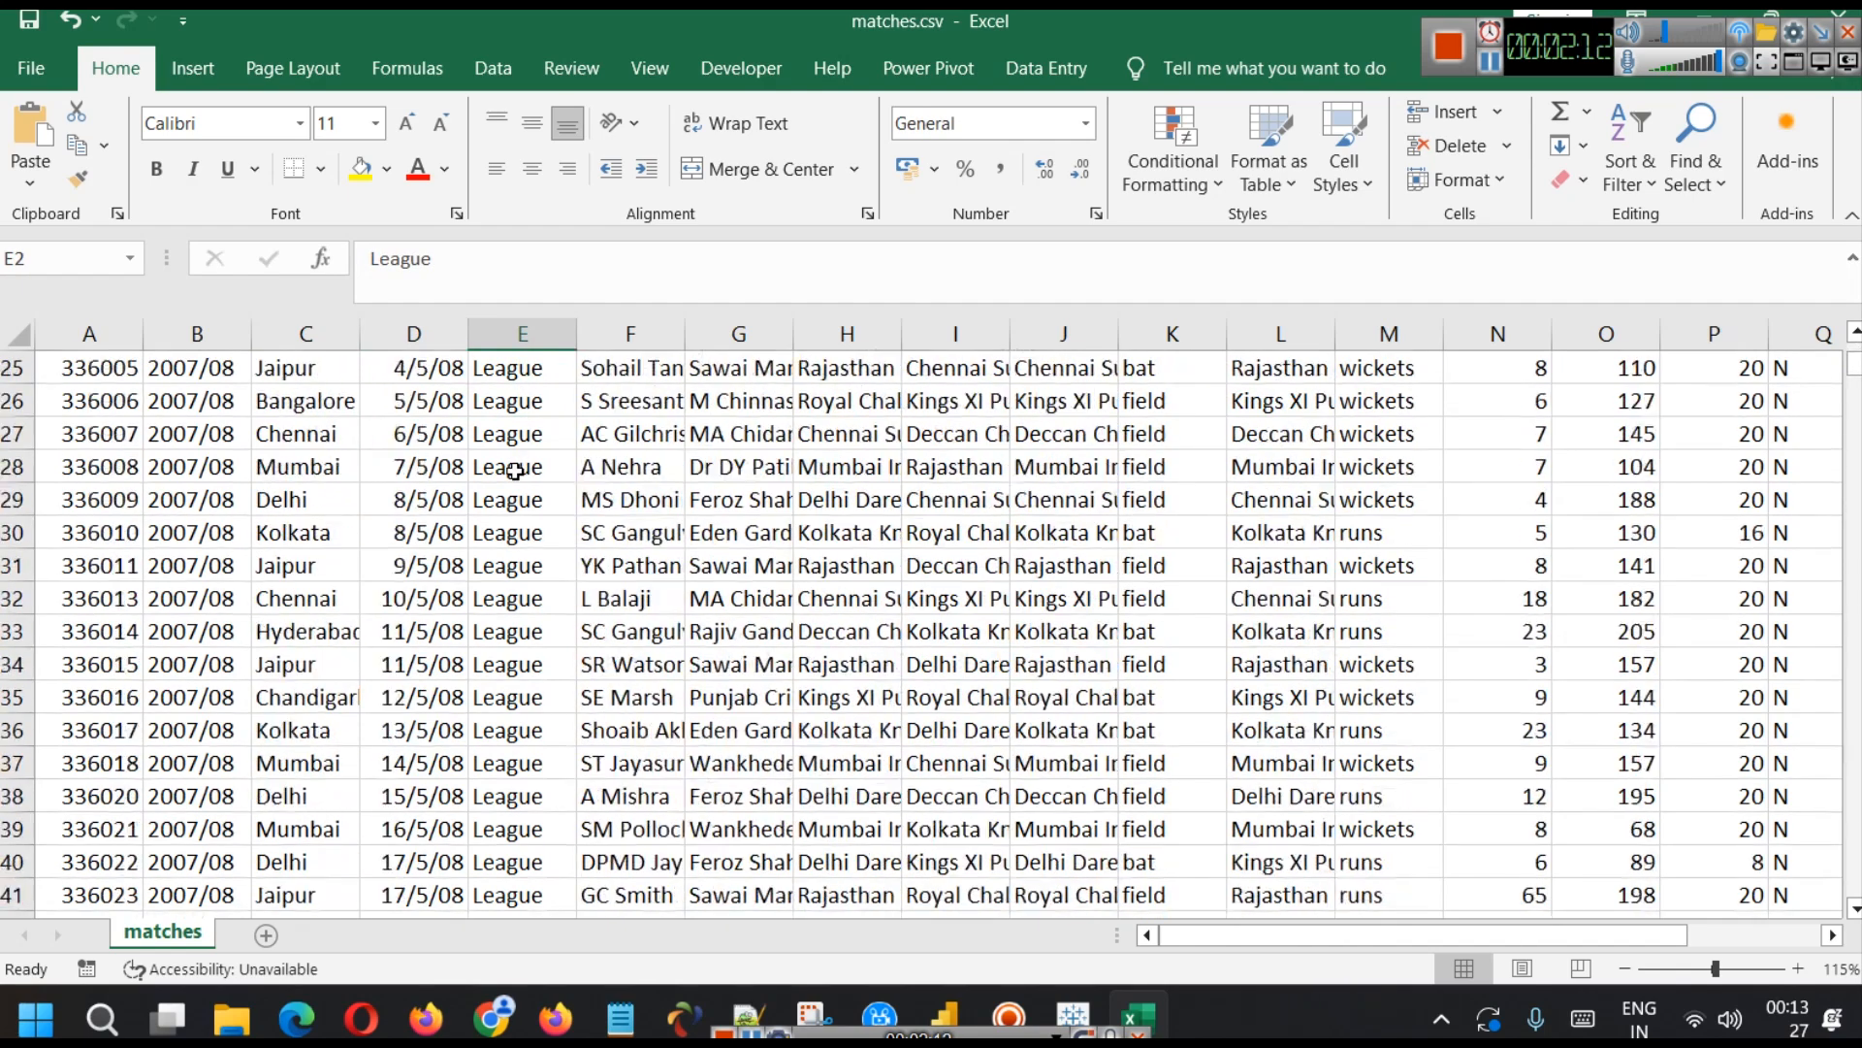
{"action": "scroll", "coordinate": [515, 469], "scroll_direction": "down", "scroll_amount": 11}
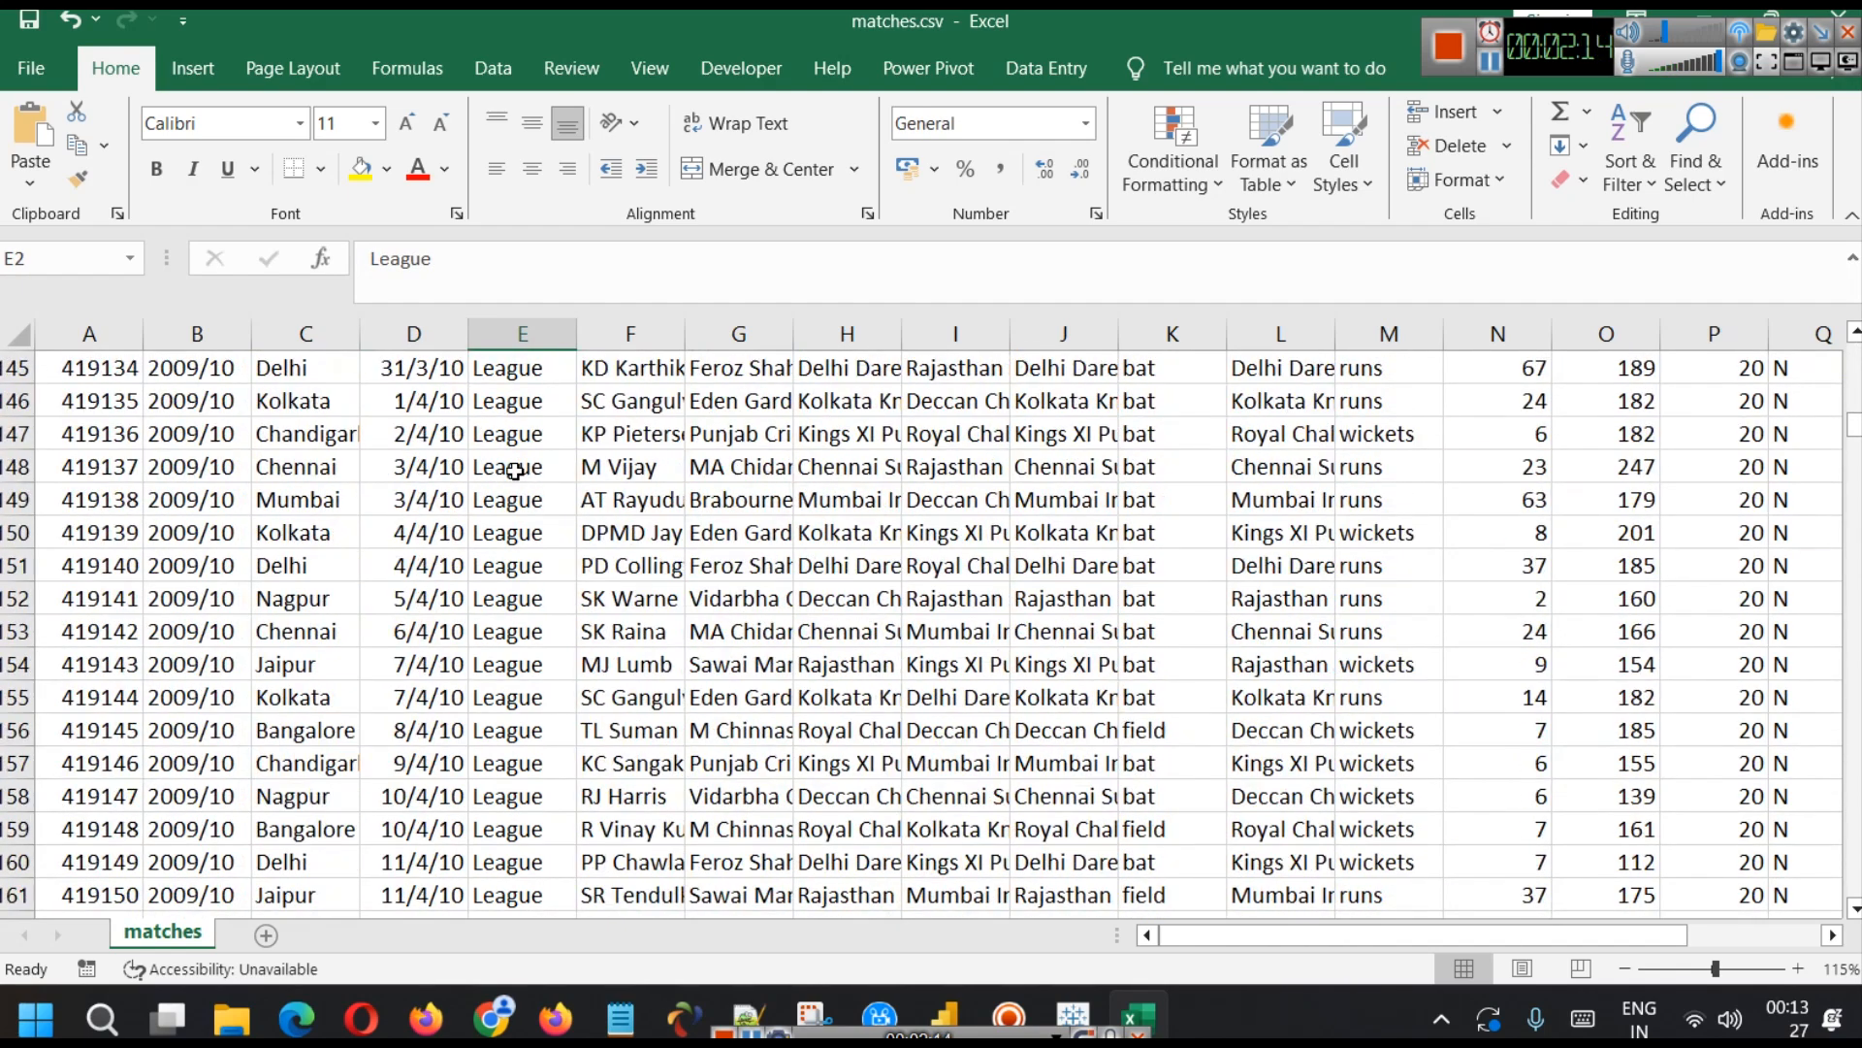
{"action": "scroll", "coordinate": [515, 470], "scroll_direction": "up", "scroll_amount": 15}
{"action": "scroll", "coordinate": [515, 469], "scroll_direction": "down", "scroll_amount": 1}
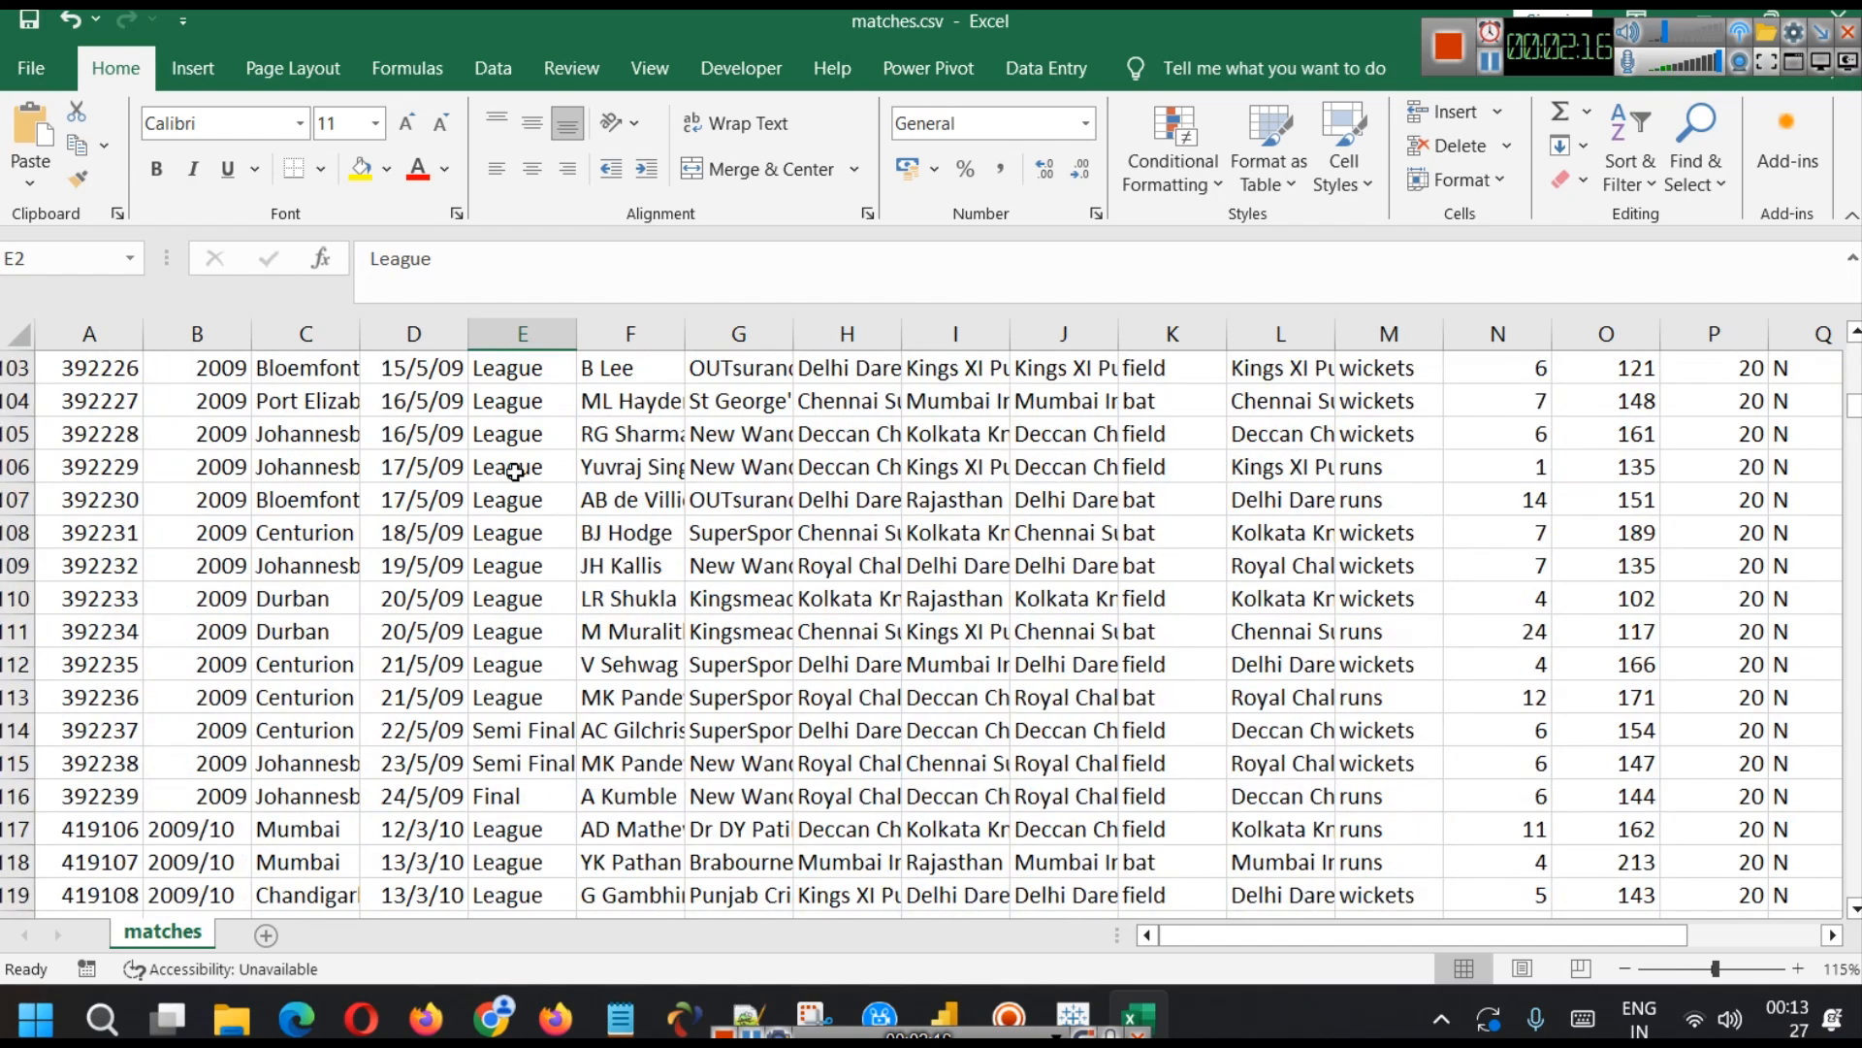
{"action": "scroll", "coordinate": [589, 599], "scroll_direction": "up", "scroll_amount": 14}
{"action": "scroll", "coordinate": [589, 598], "scroll_direction": "up", "scroll_amount": 20}
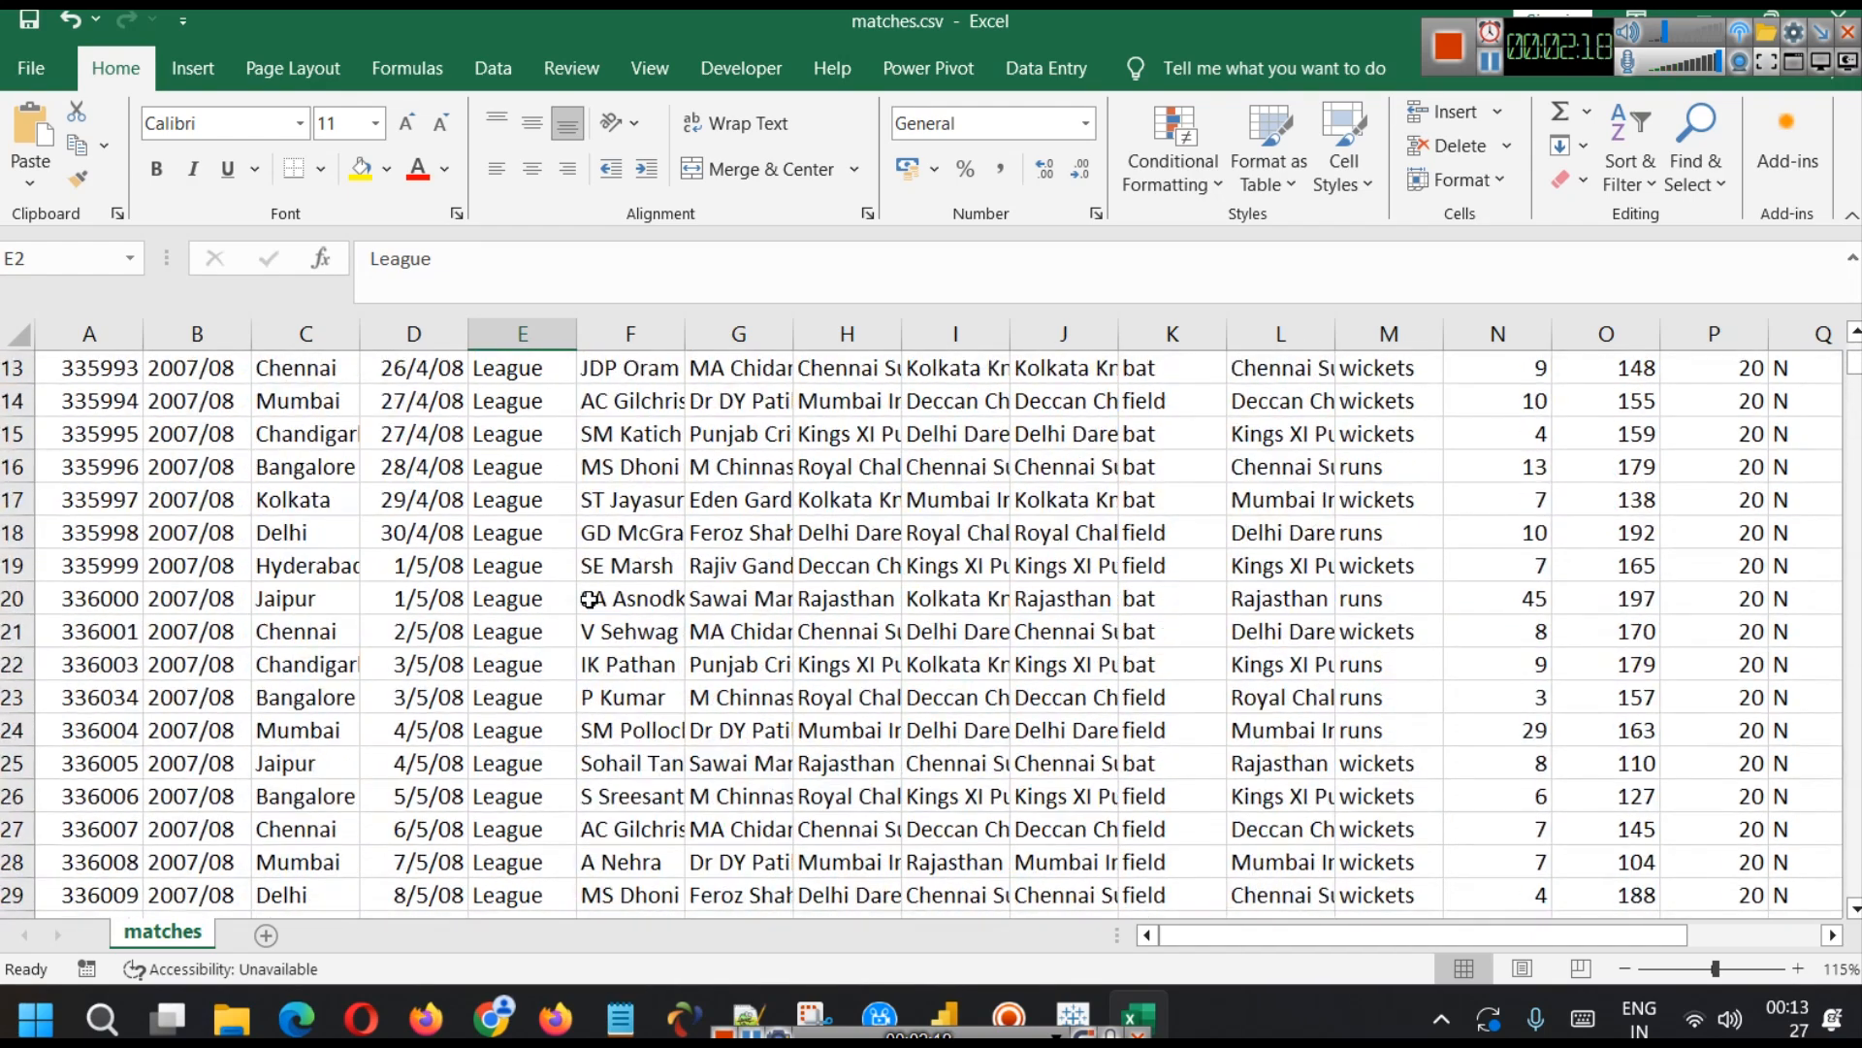
- Review the first match's player, venue and team values, and widen the team2 column slightly
{"action": "left_click", "coordinate": [630, 402]}
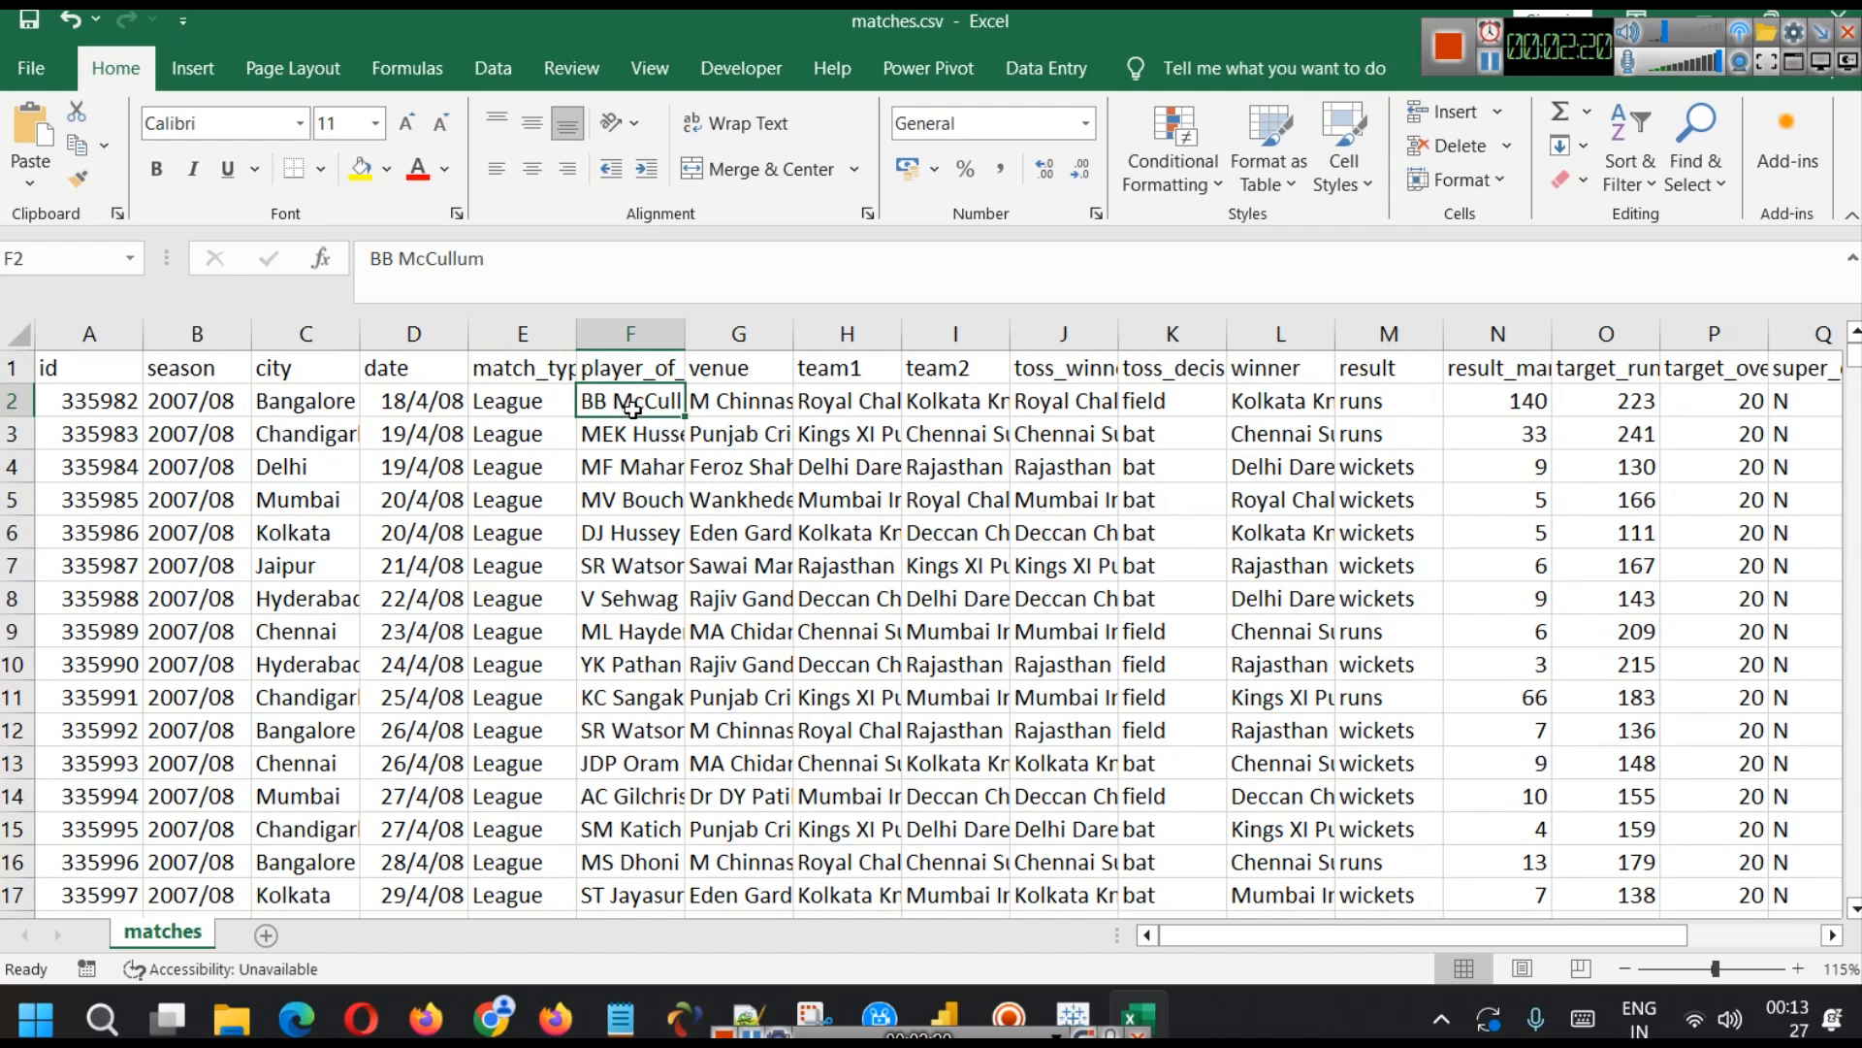
{"action": "left_click", "coordinate": [751, 406]}
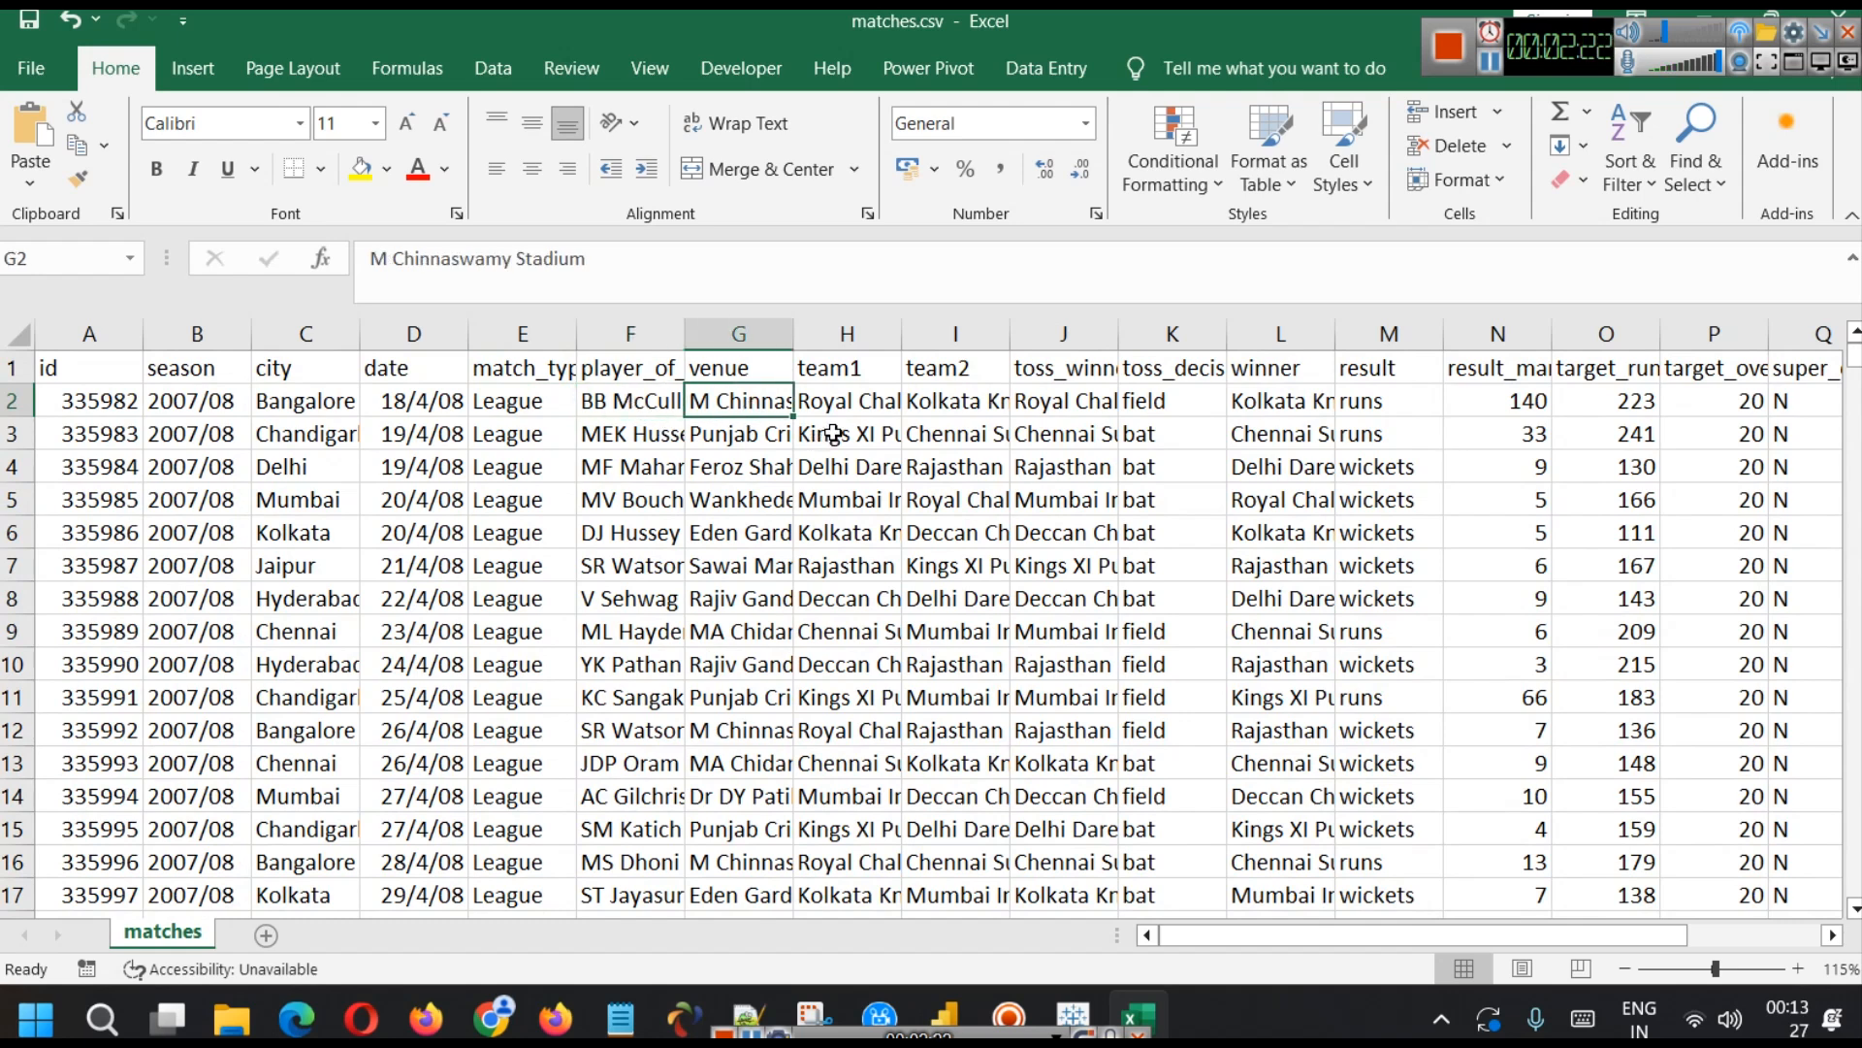
{"action": "left_click", "coordinate": [845, 406]}
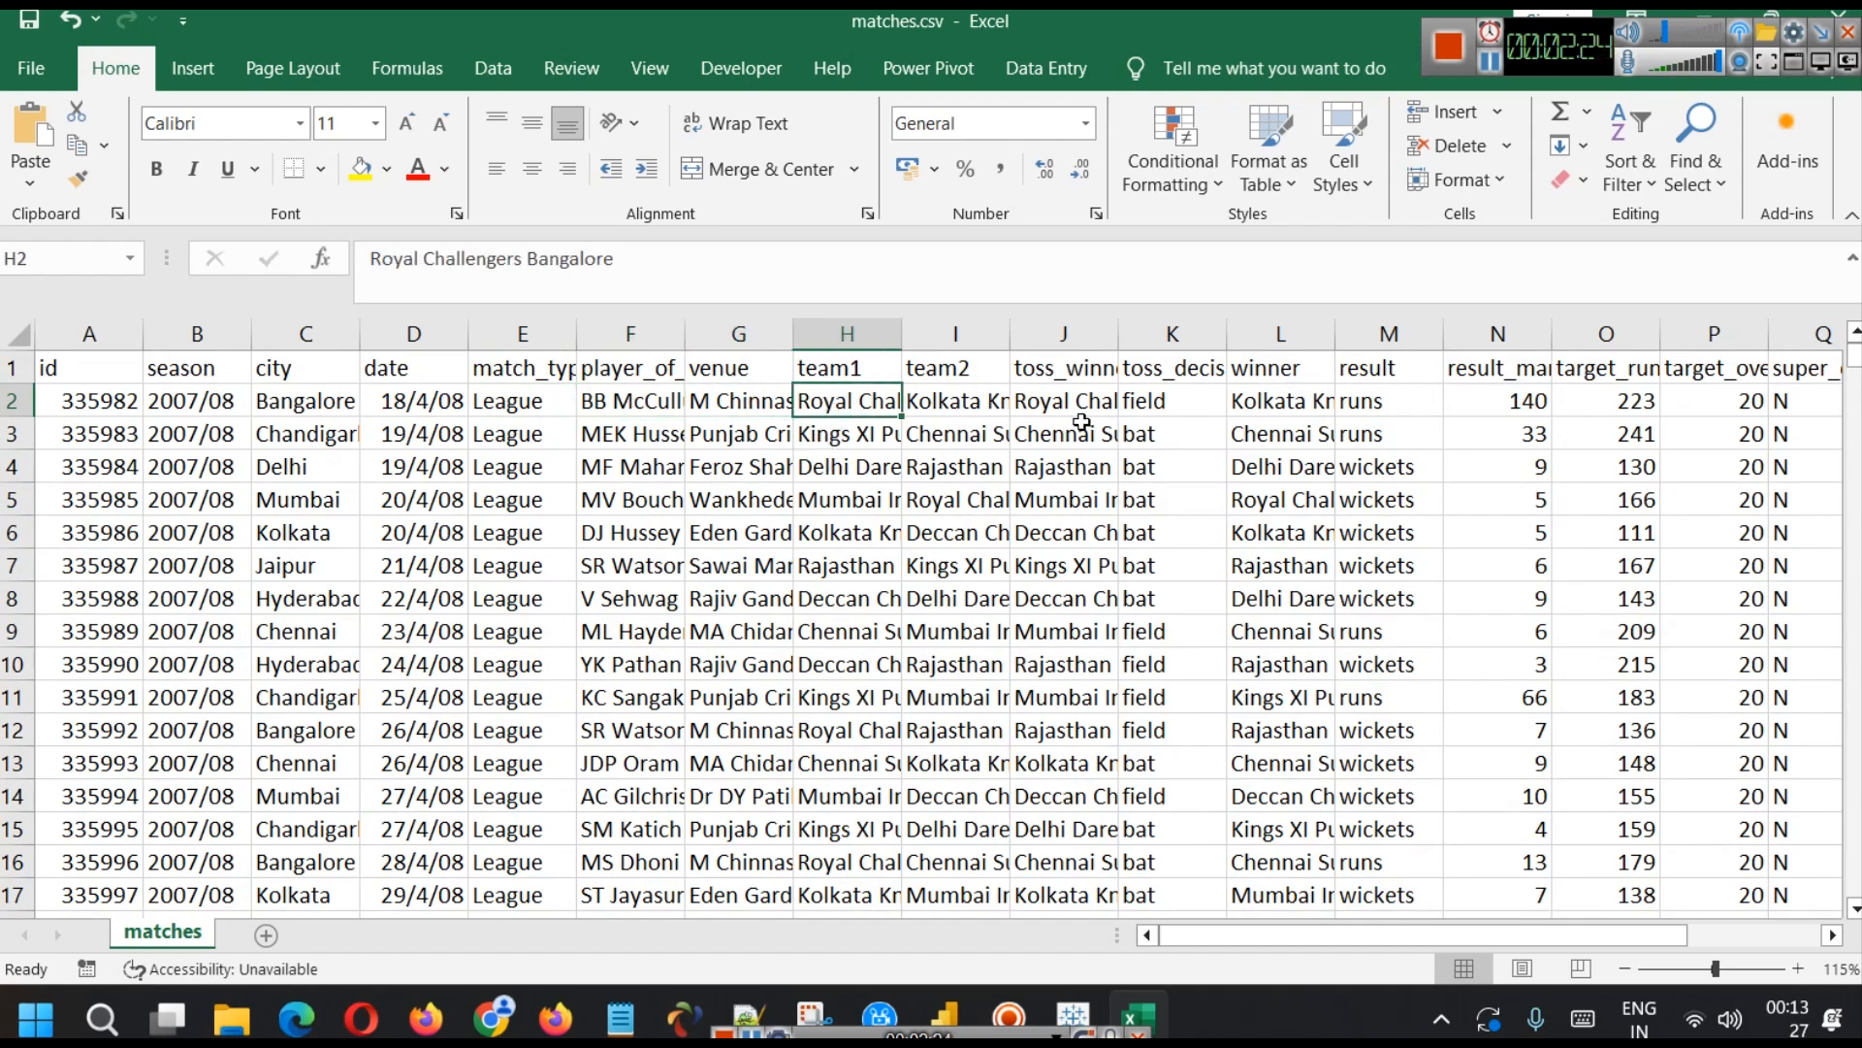
{"action": "left_click", "coordinate": [990, 396]}
{"action": "left_click_drag", "start_coordinate": [1010, 340], "coordinate": [1047, 335]}
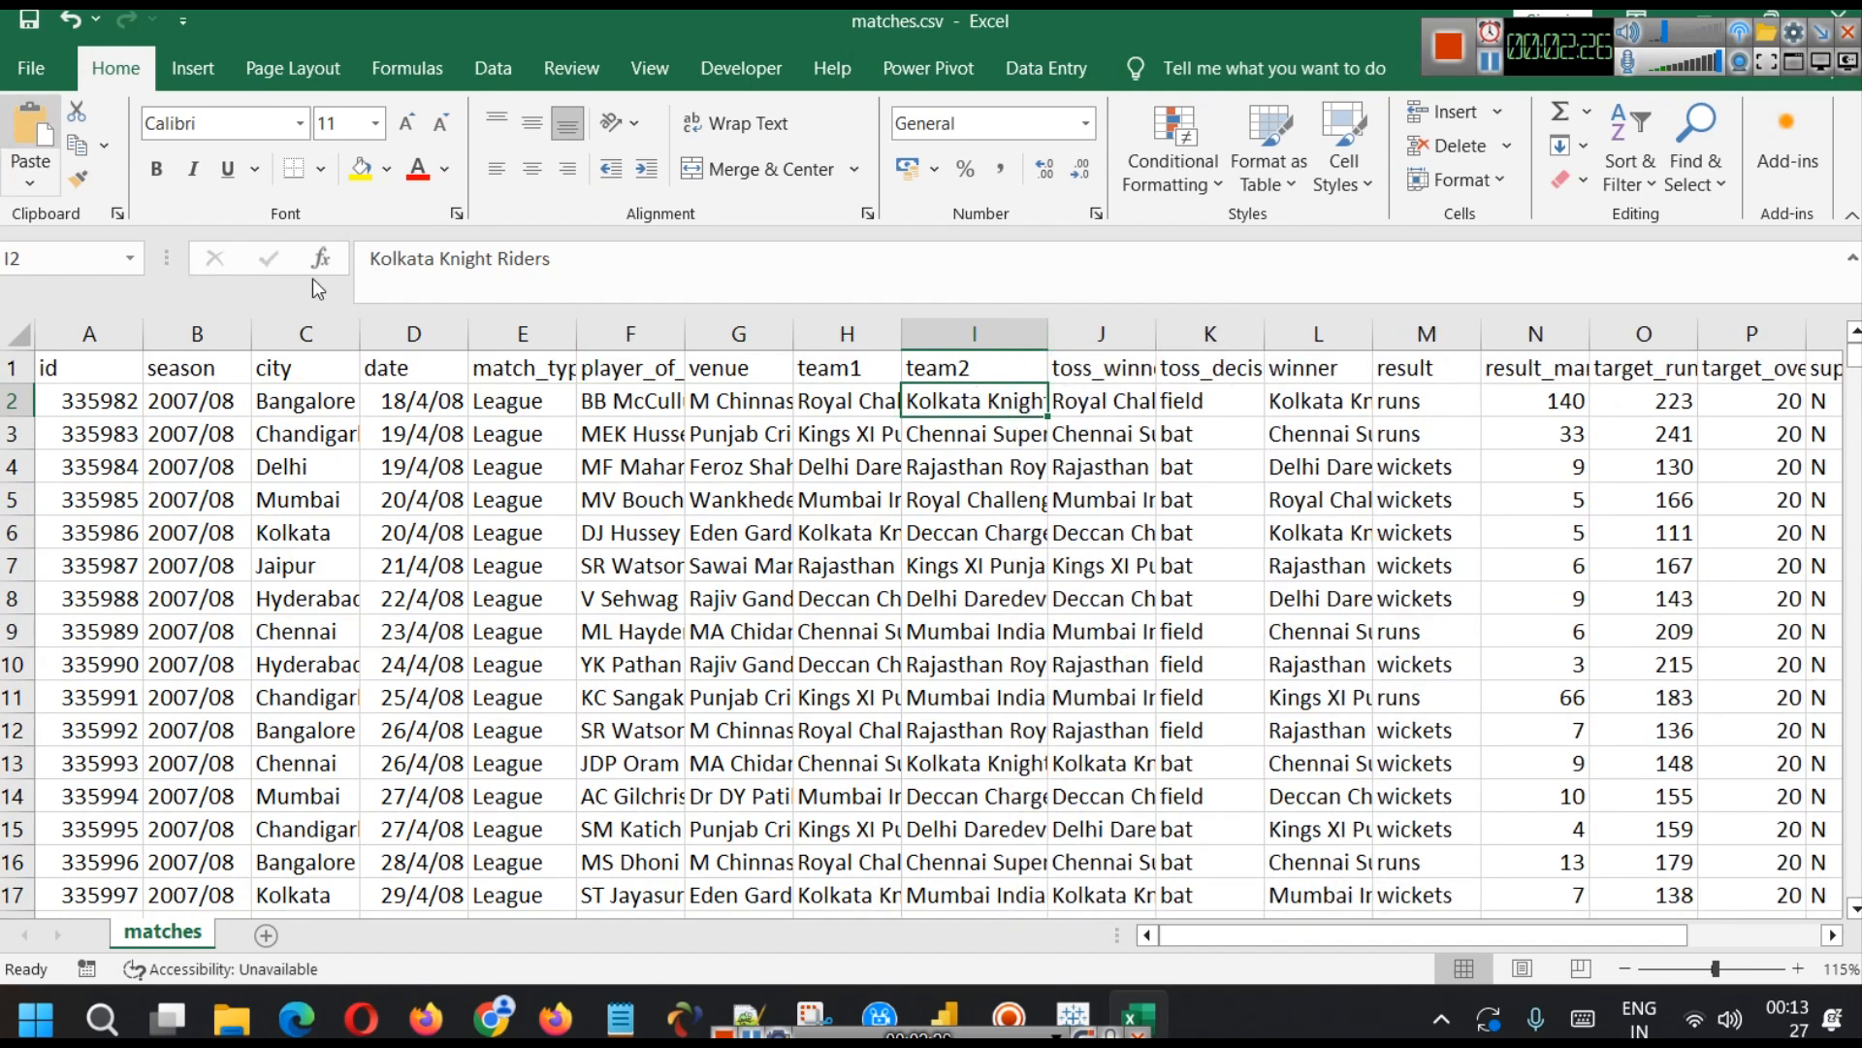
- Check the two teams of the first match and widen the toss_winner column to reveal its header and more of the team names
{"action": "left_click", "coordinate": [819, 393]}
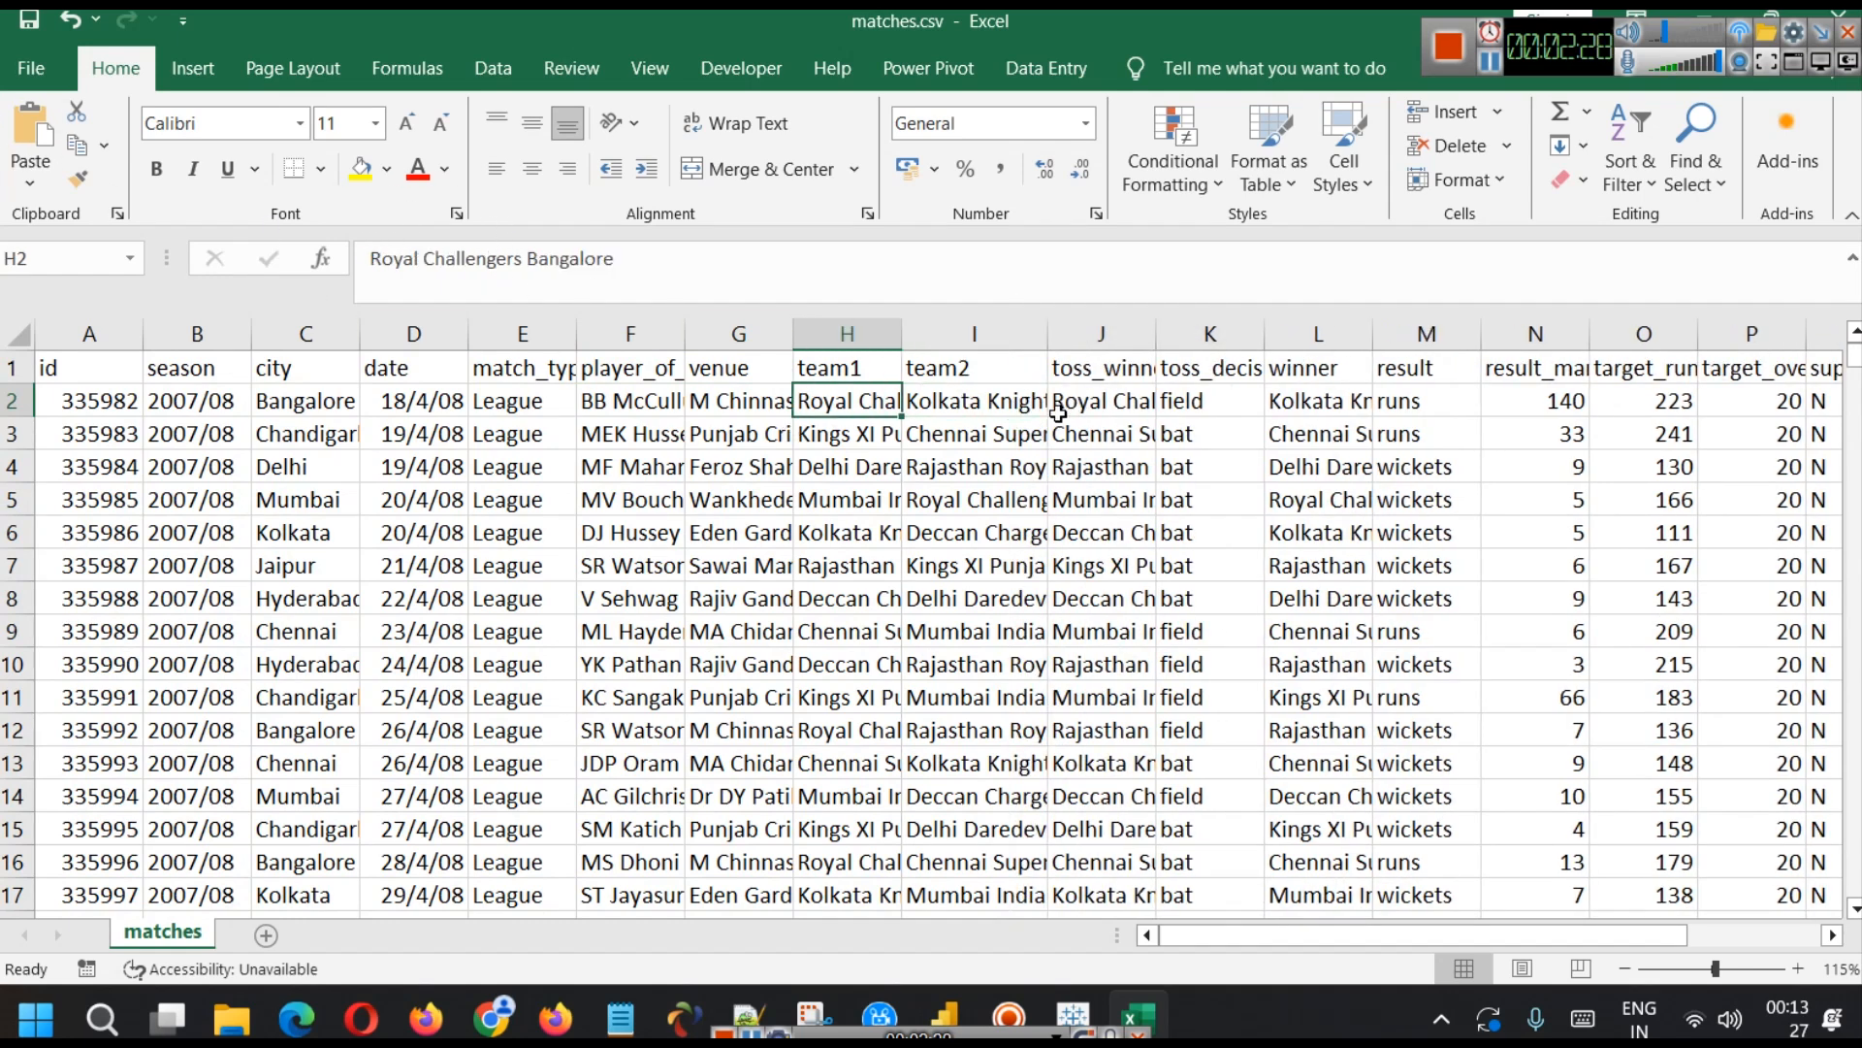
{"action": "left_click", "coordinate": [929, 396]}
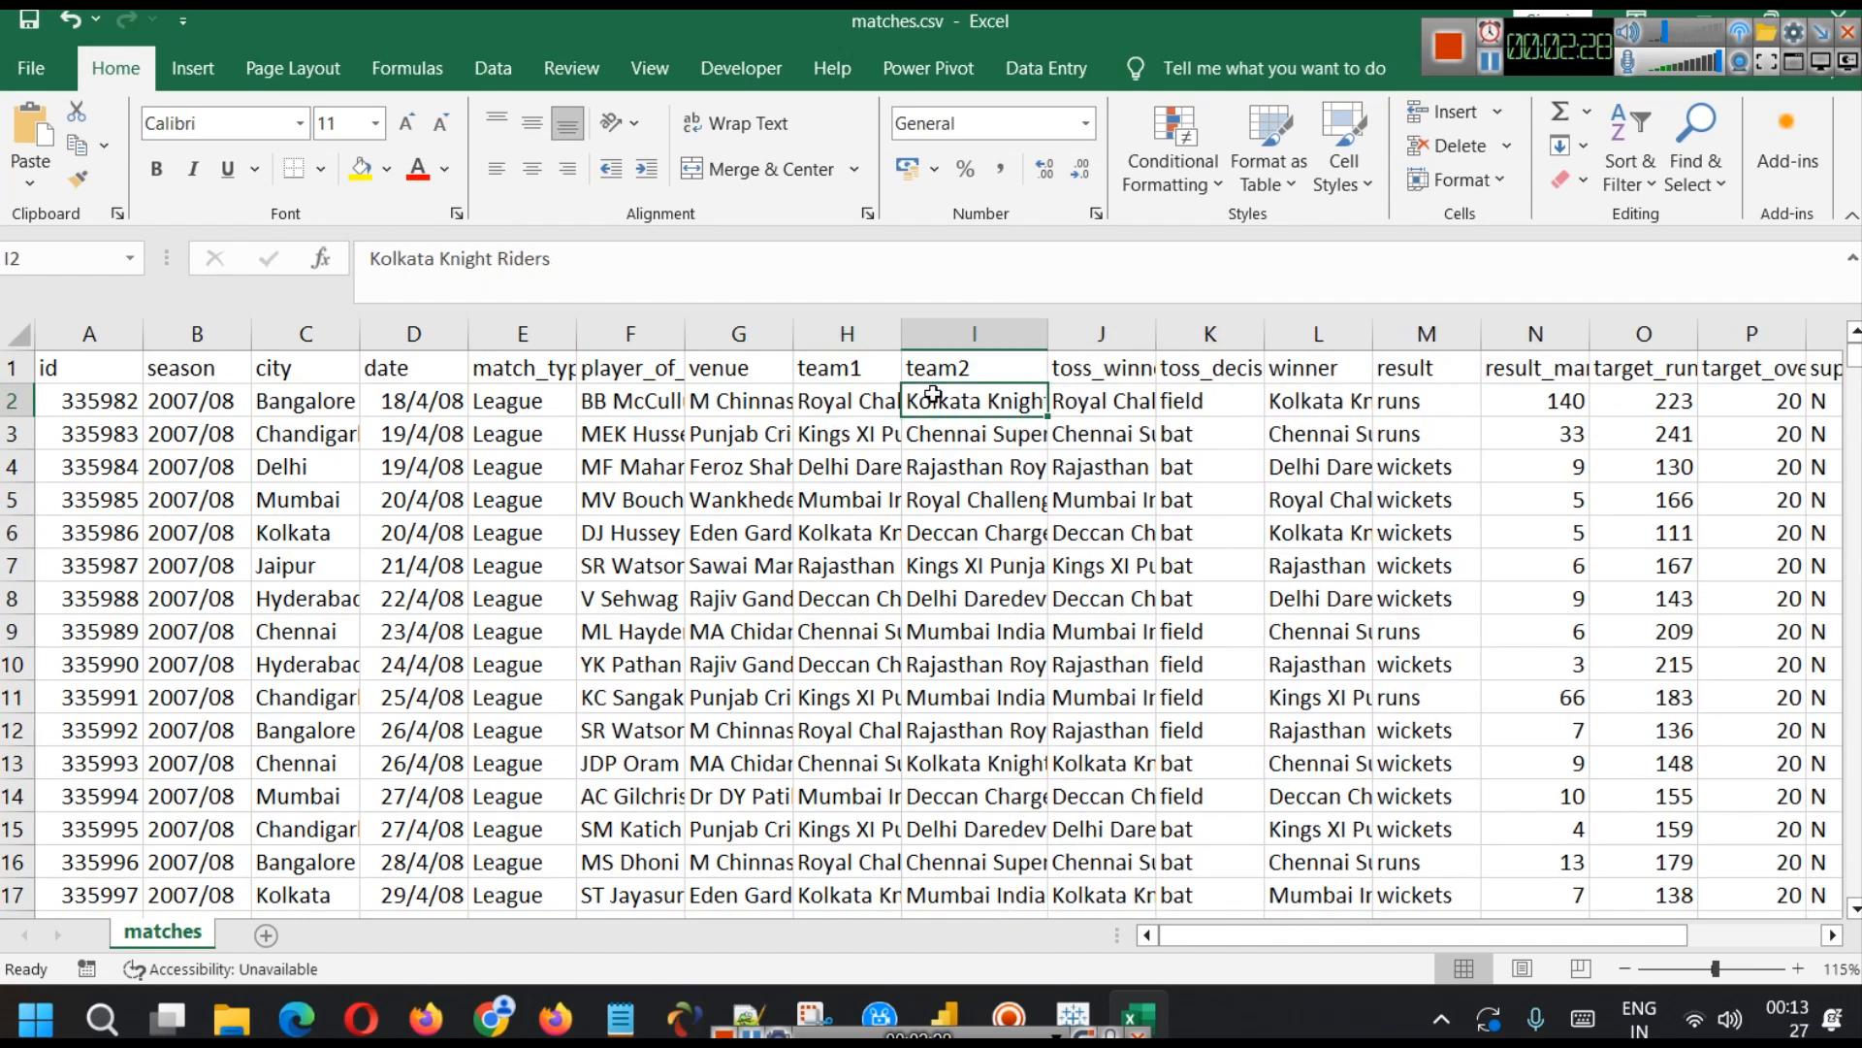
{"action": "left_click", "coordinate": [1139, 393]}
{"action": "left_click_drag", "start_coordinate": [1156, 334], "coordinate": [1224, 335]}
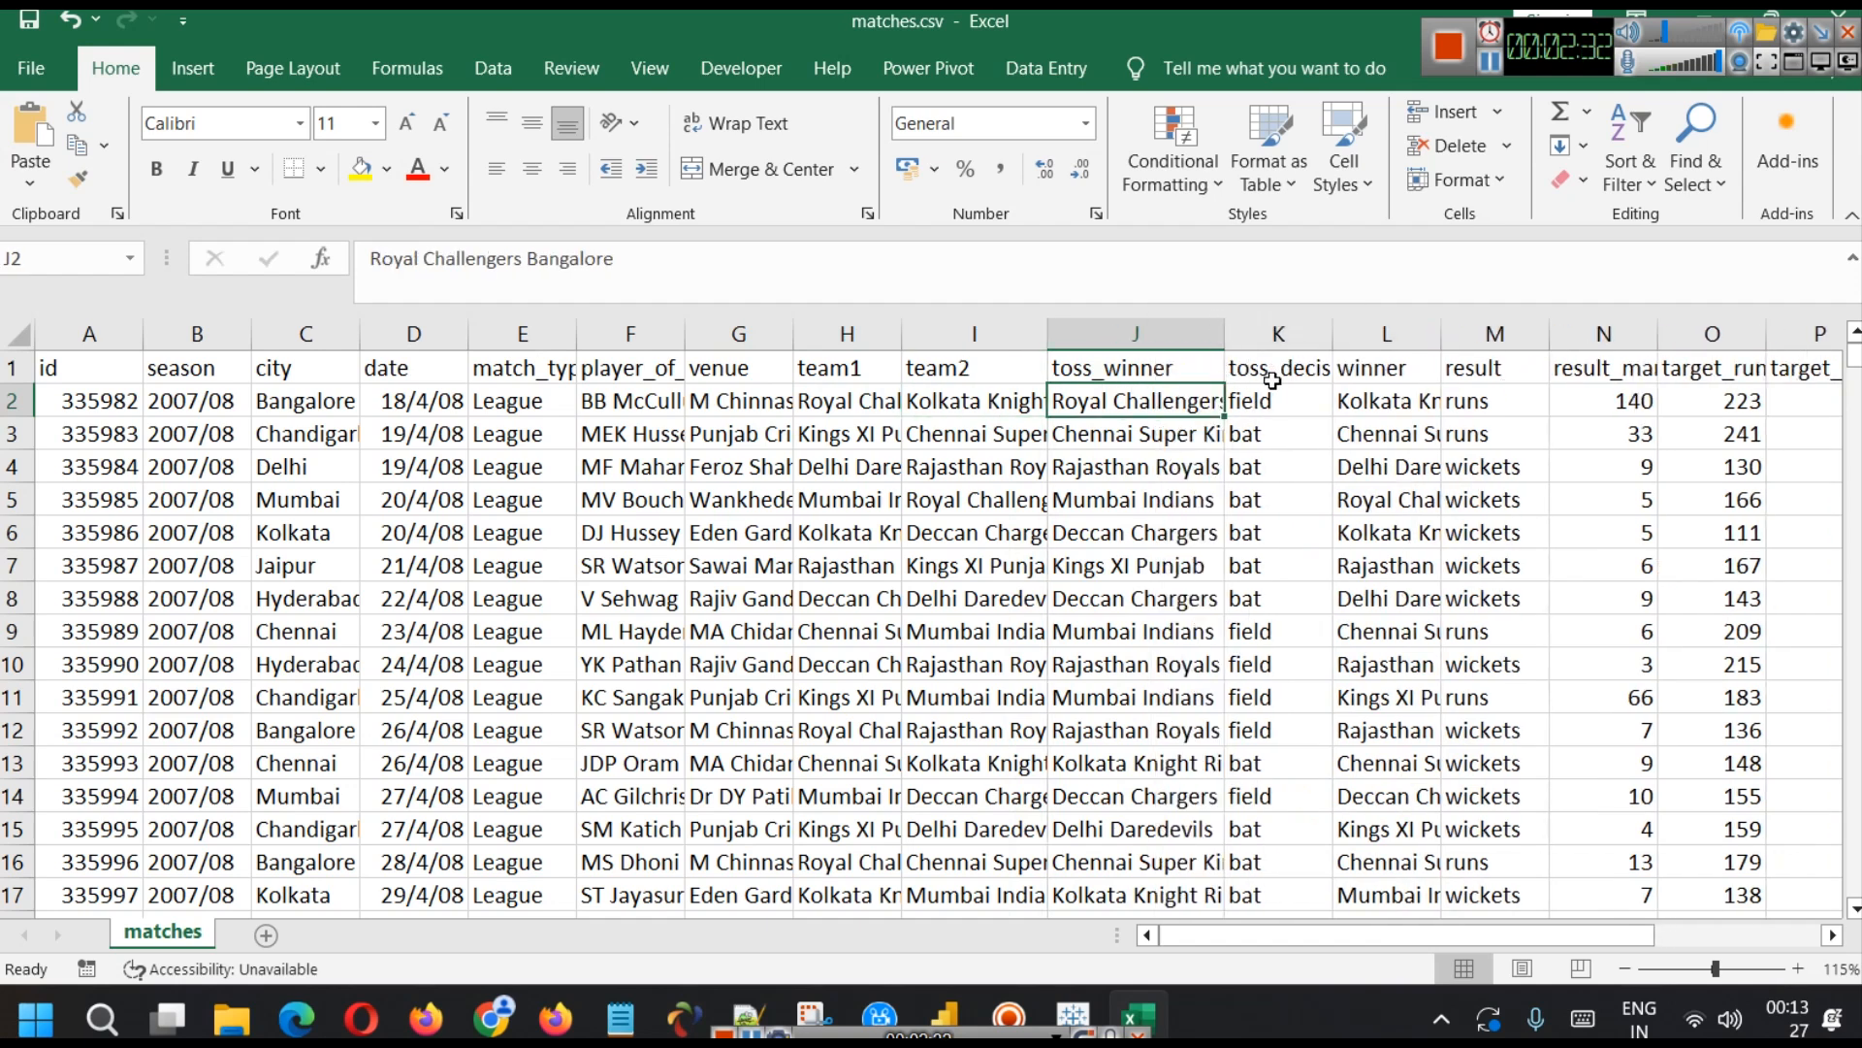
- Widen the toss_decision column to show its full header, and check the first match's toss decision, winner, result and result margin
{"action": "left_click", "coordinate": [1256, 403]}
{"action": "left_click_drag", "start_coordinate": [1333, 335], "coordinate": [1349, 335]}
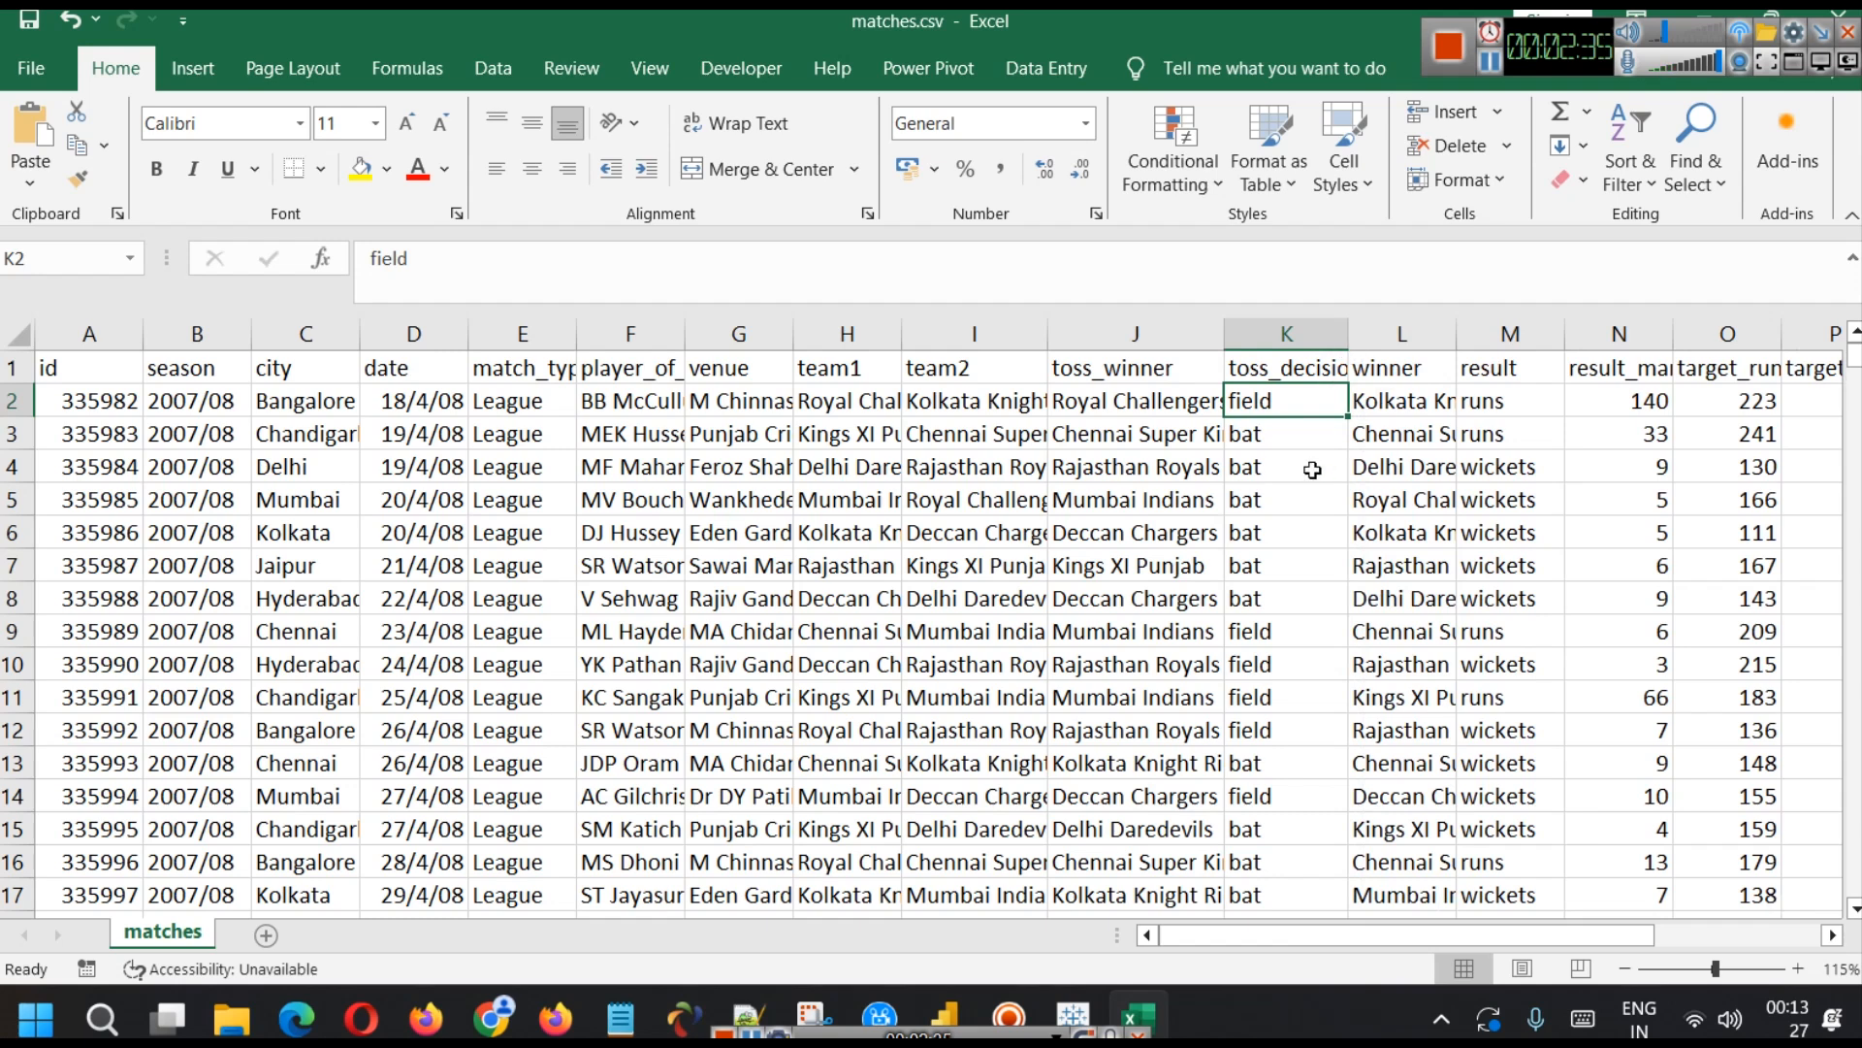
{"action": "left_click", "coordinate": [1435, 401]}
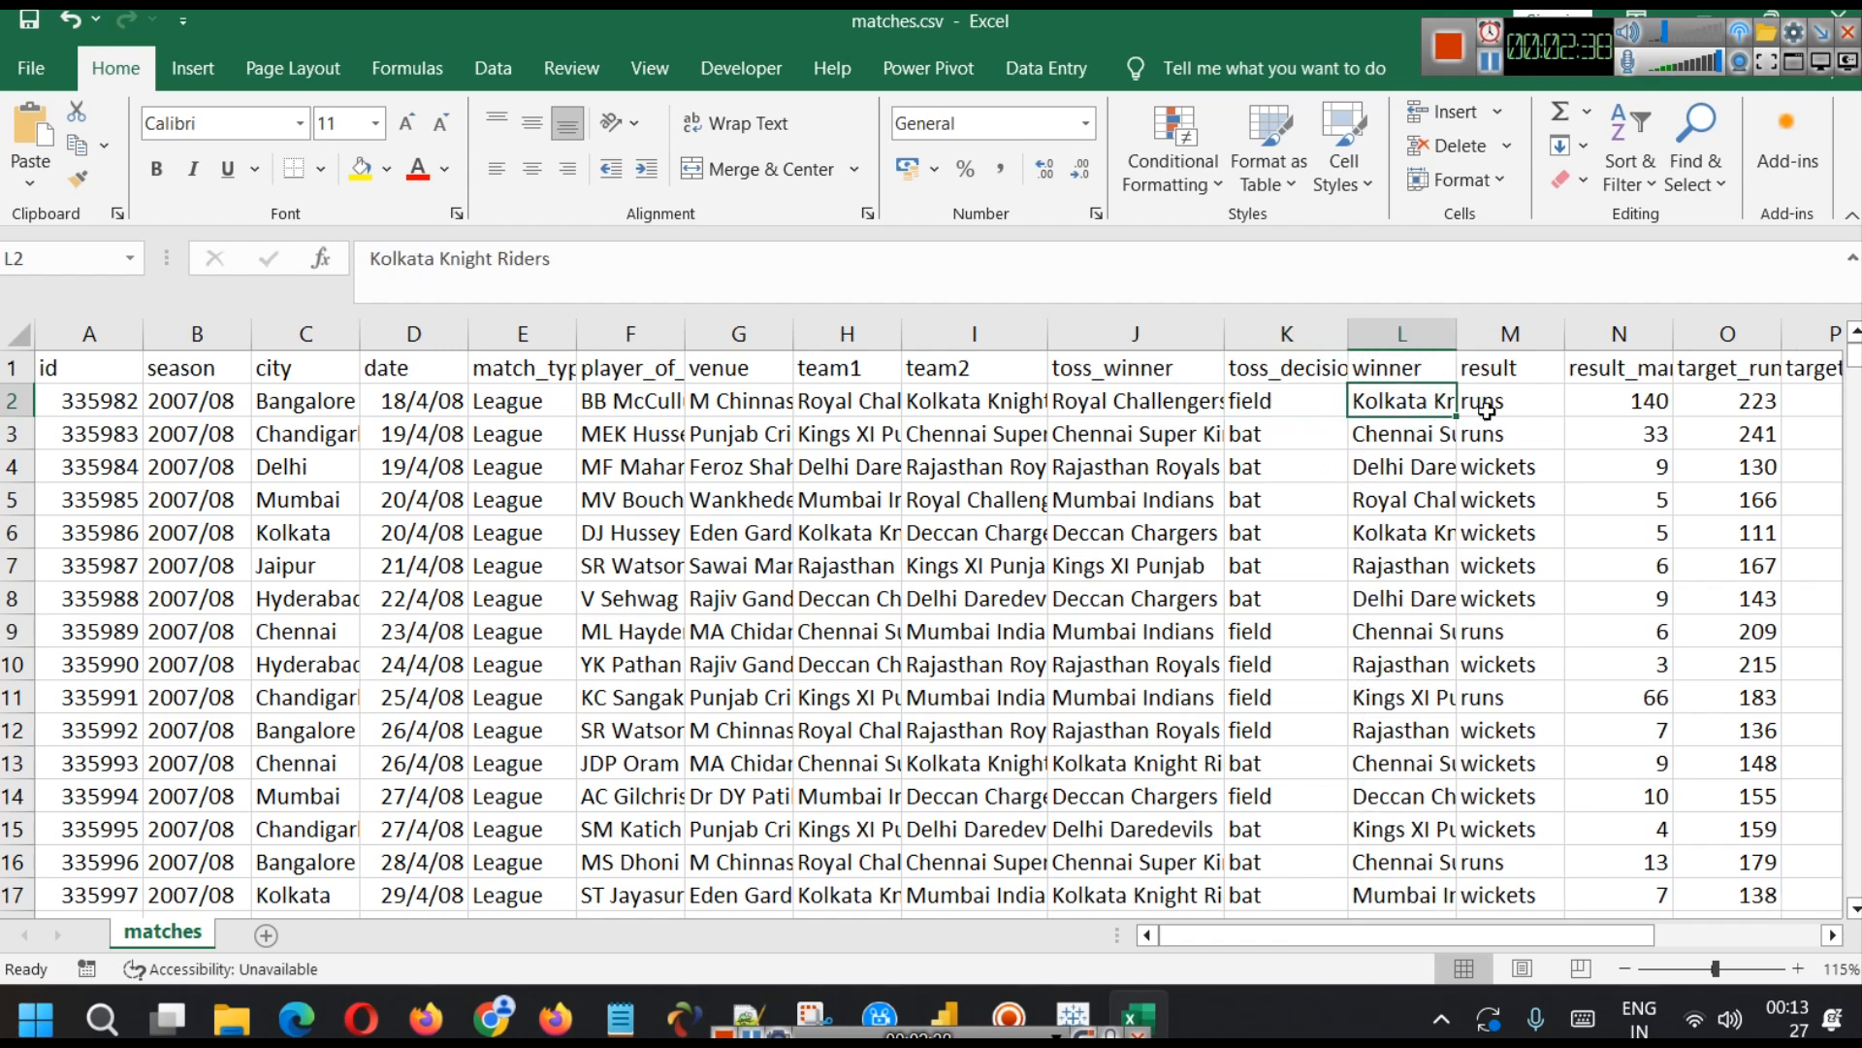
{"action": "left_click", "coordinate": [1505, 404]}
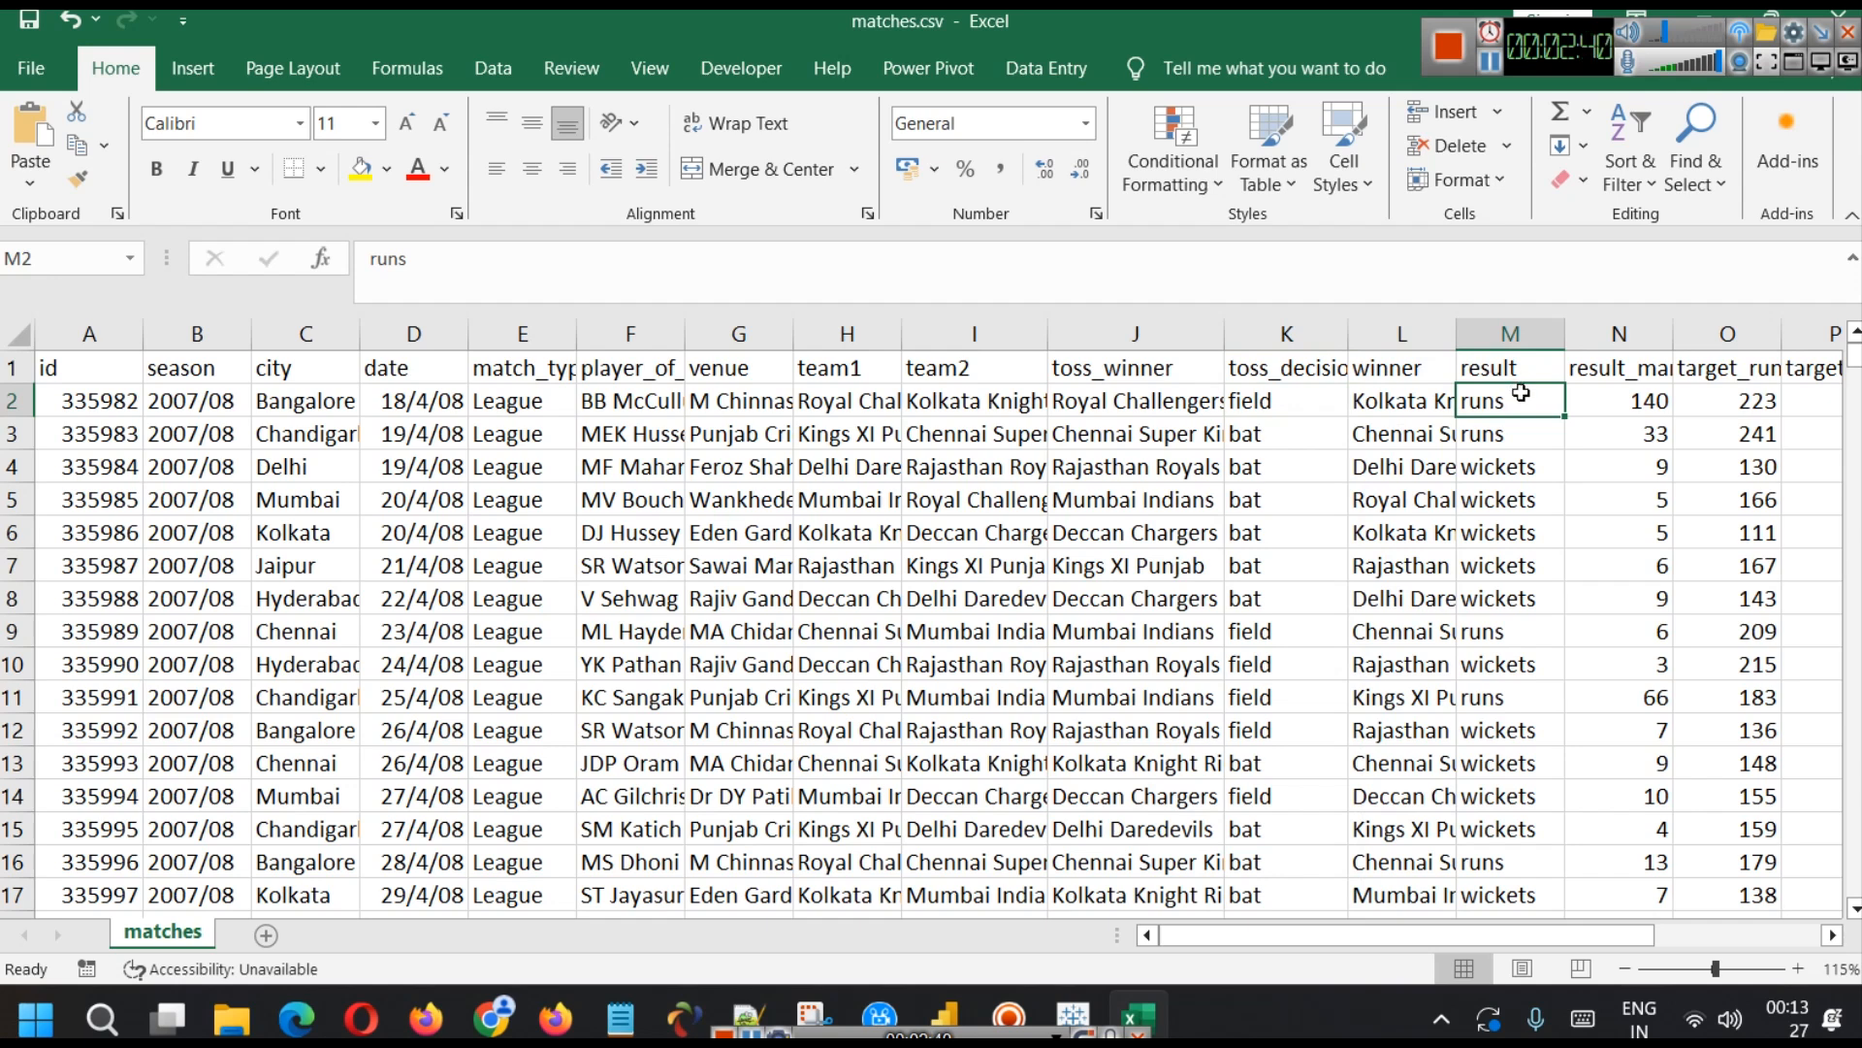
{"action": "left_click", "coordinate": [1634, 408]}
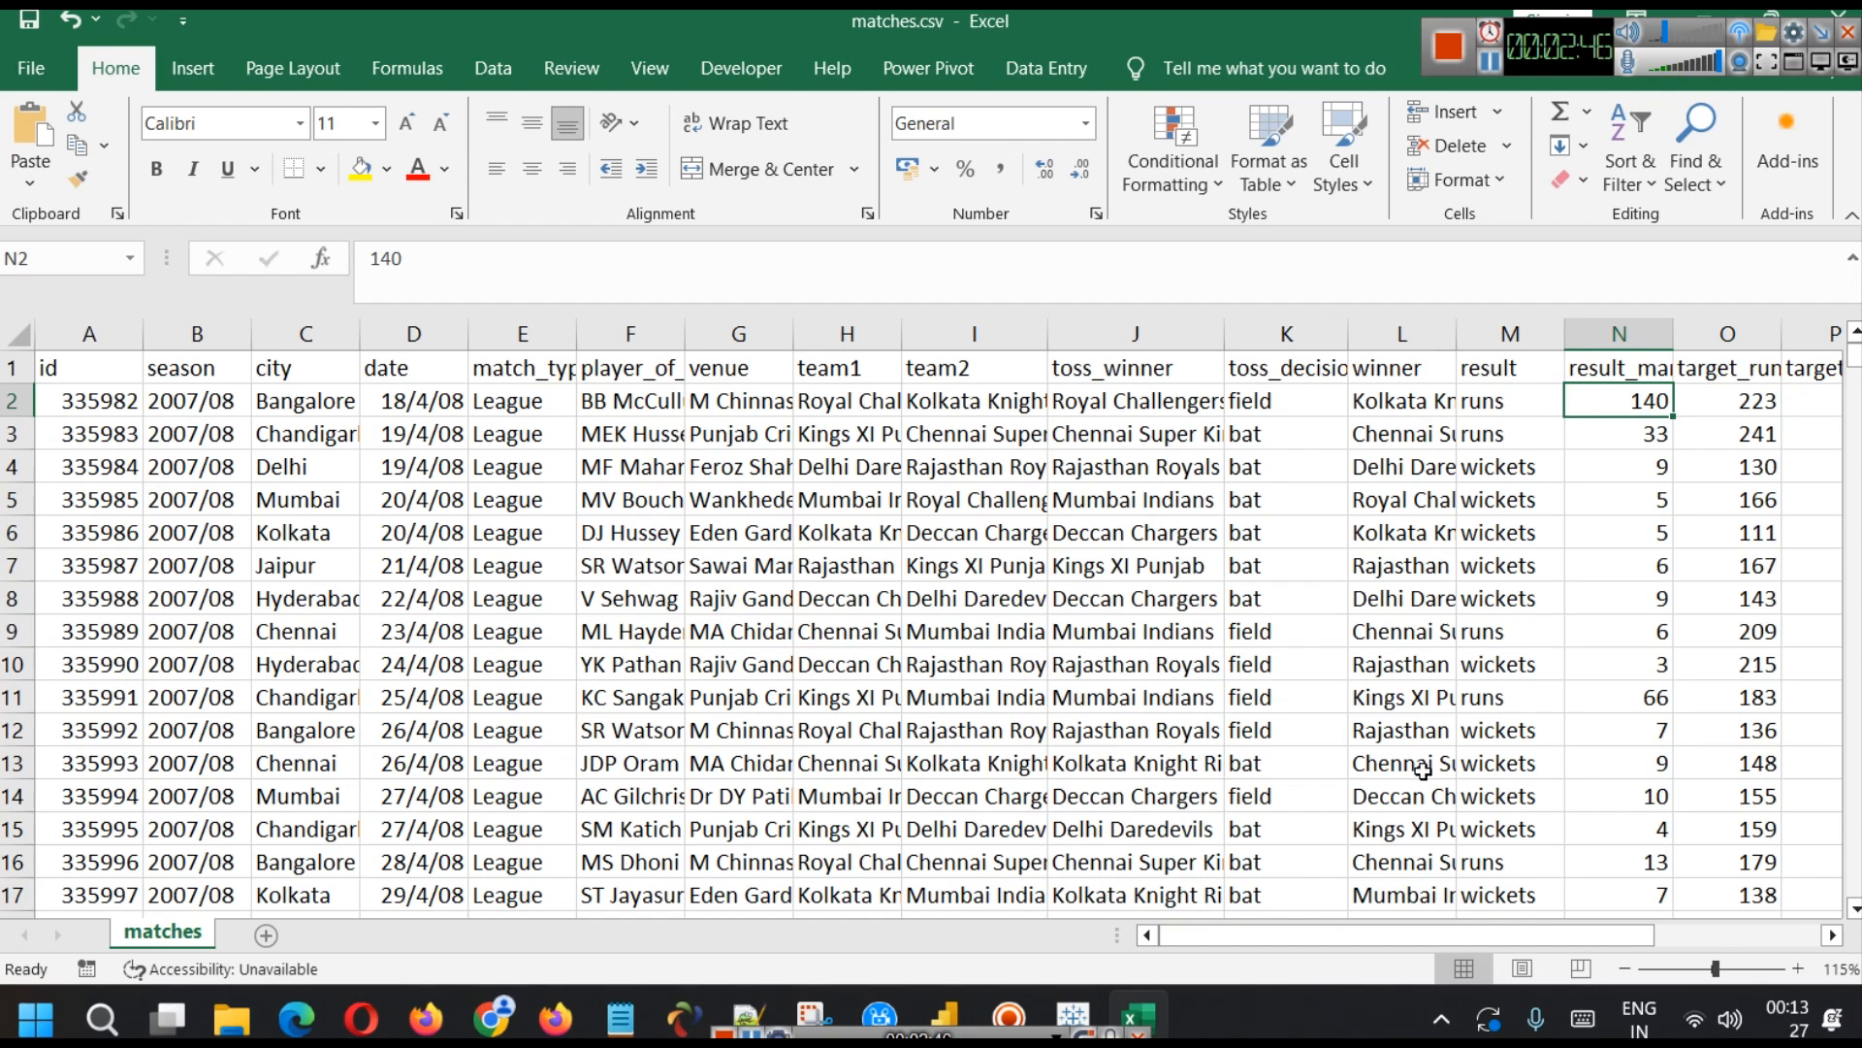
{"action": "left_click", "coordinate": [1414, 396]}
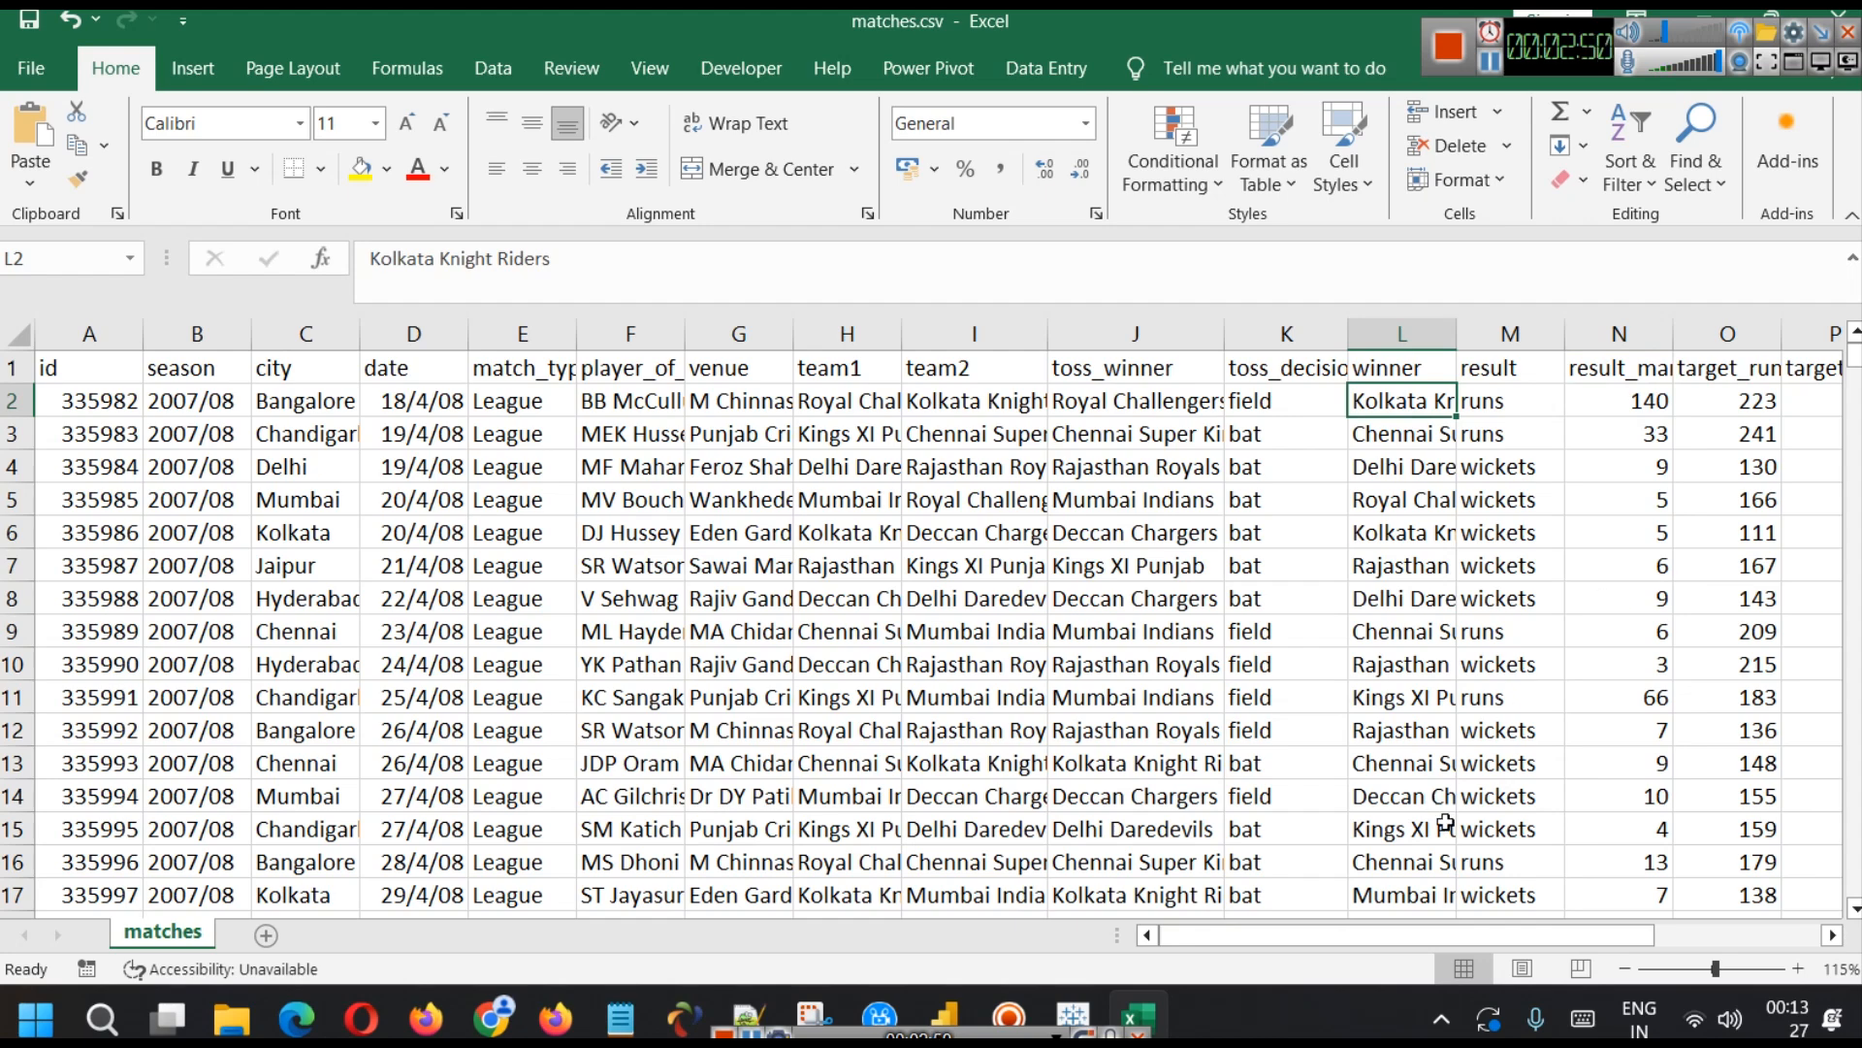
- Check the first match's target runs, target overs and super over values
{"action": "left_click_drag", "start_coordinate": [1478, 923], "coordinate": [1556, 919]}
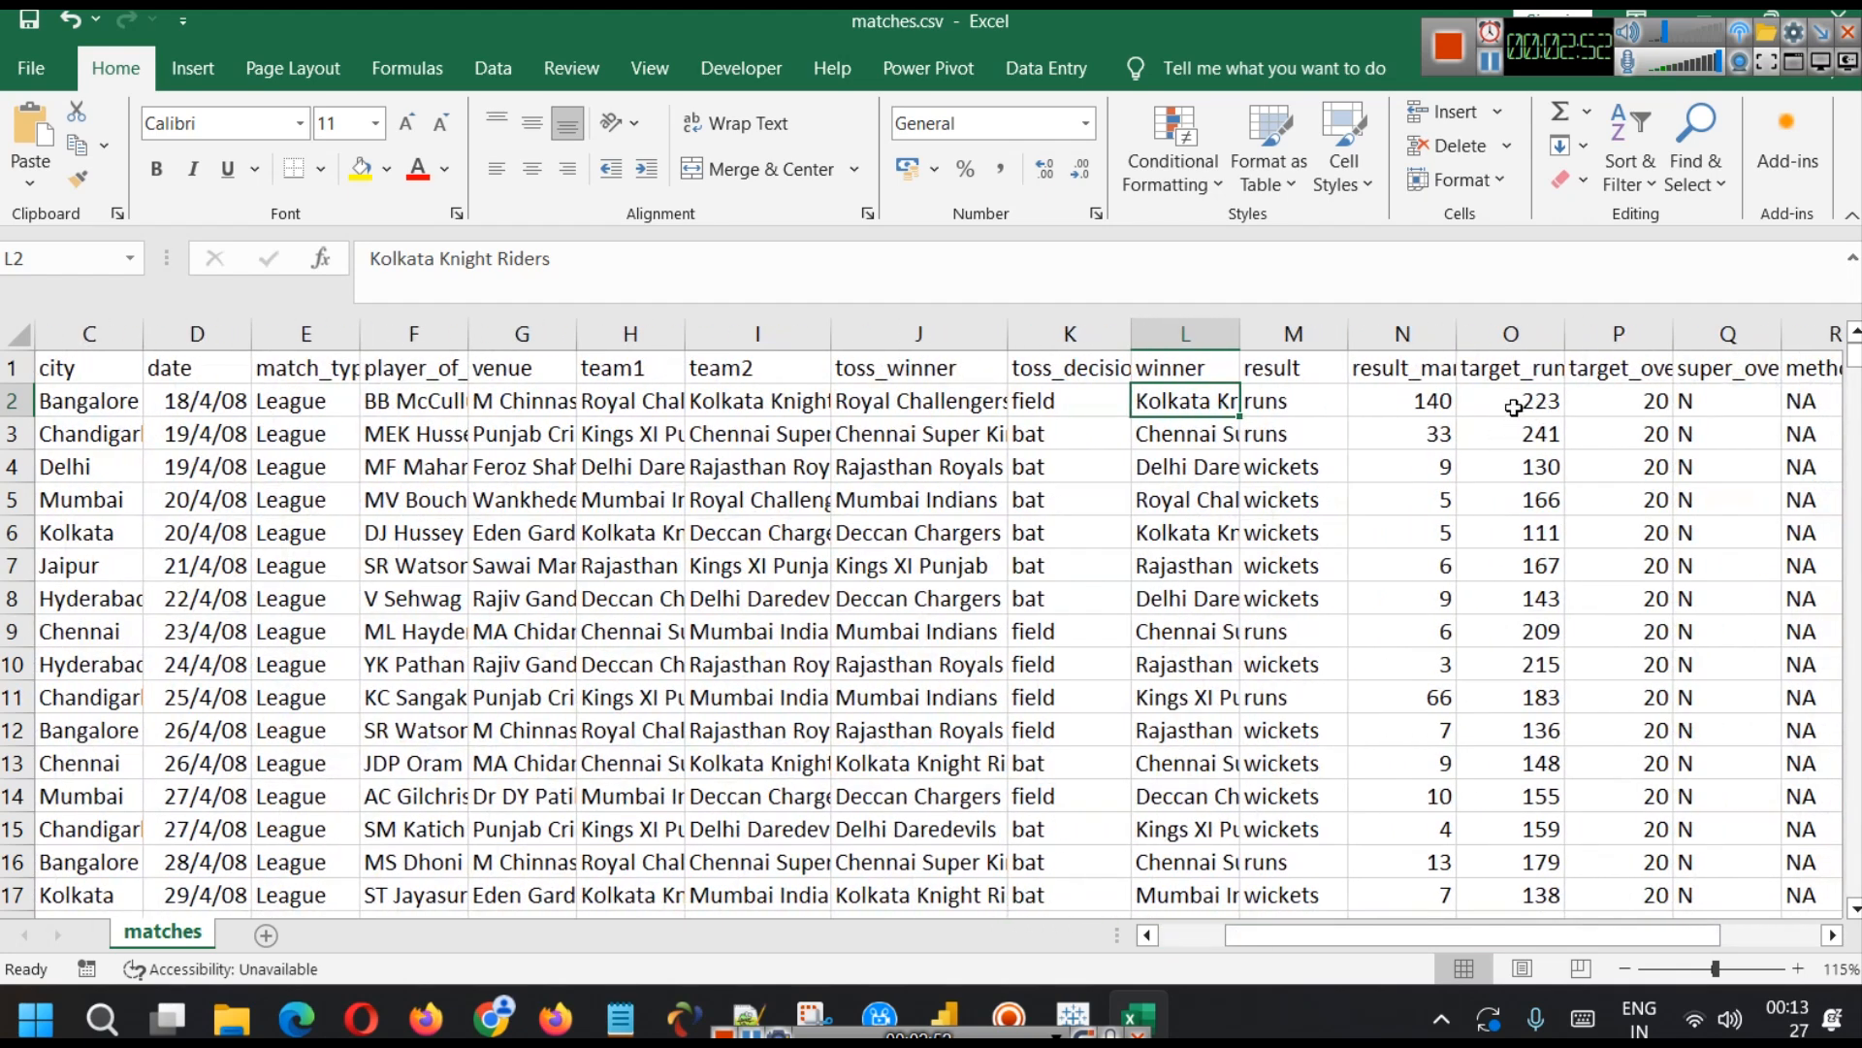
{"action": "left_click", "coordinate": [1513, 405]}
{"action": "left_click", "coordinate": [1624, 380]}
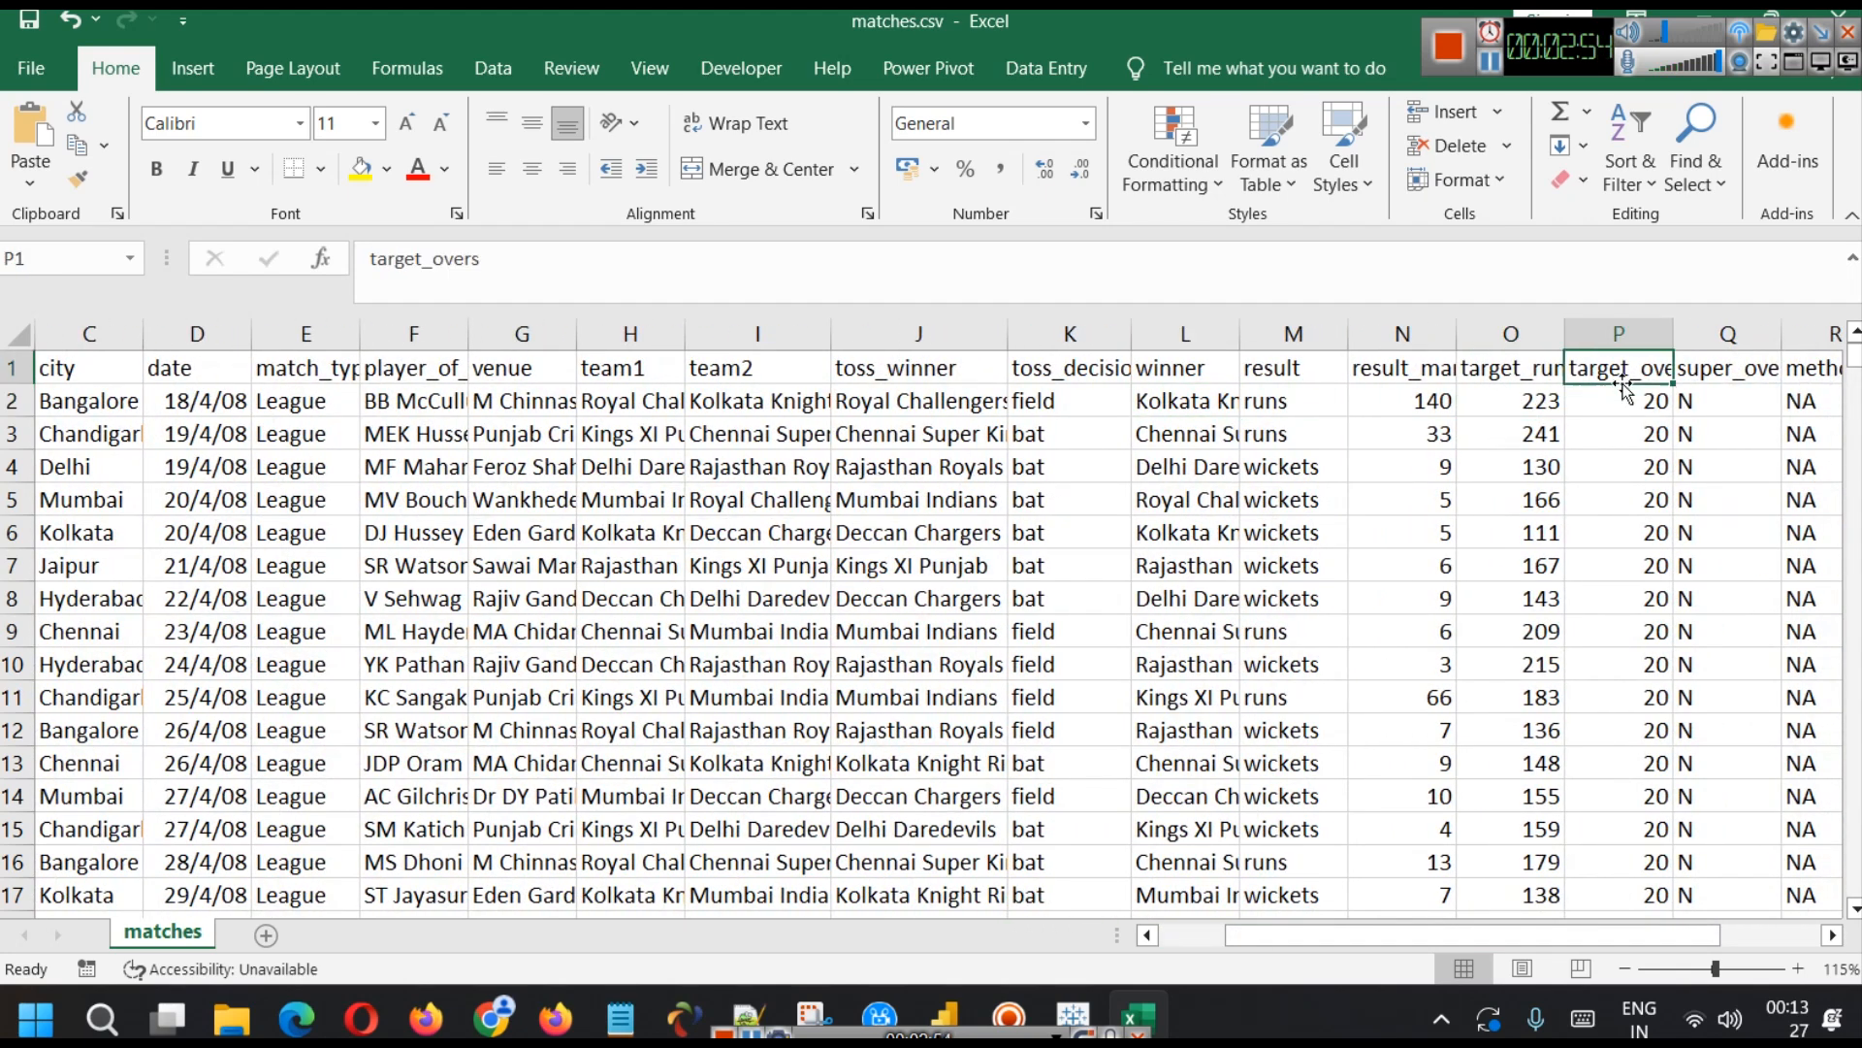
{"action": "left_click", "coordinate": [1622, 395]}
{"action": "left_click", "coordinate": [1715, 398]}
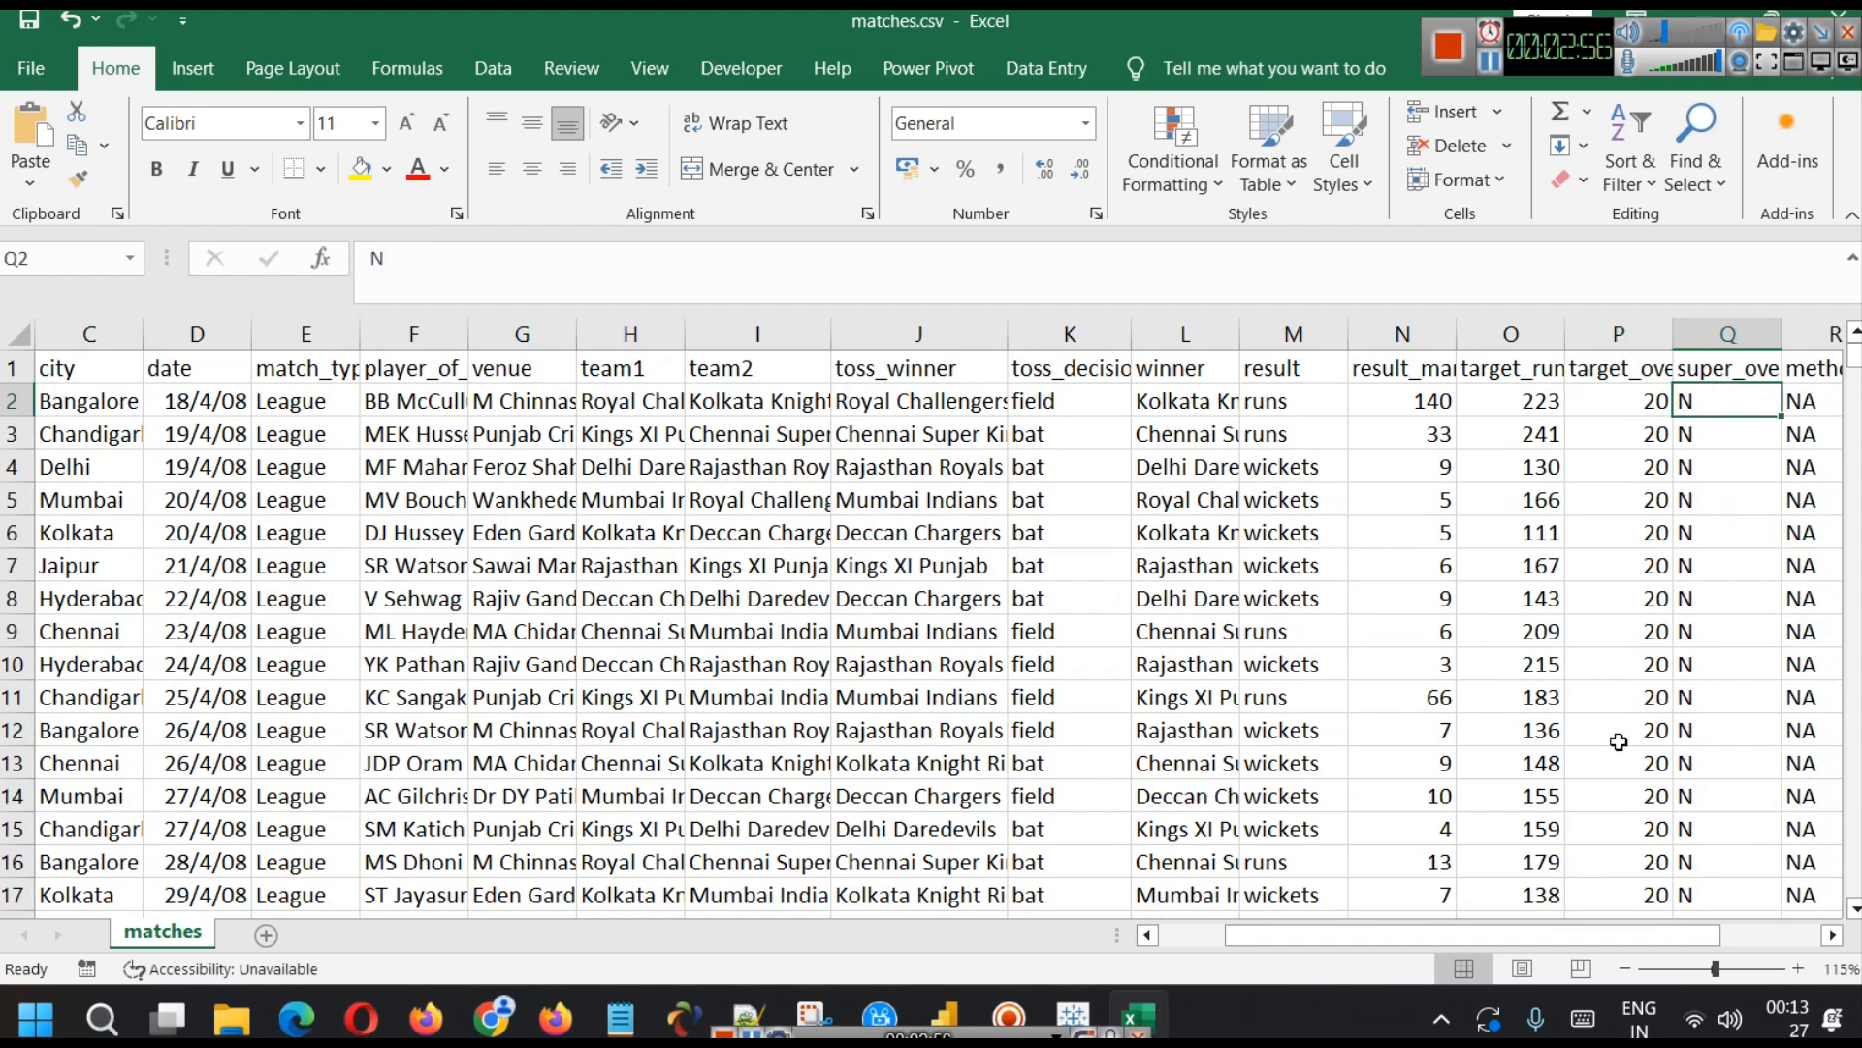
- Examine the method column, looking through the matches for an entry other than NA
{"action": "left_click_drag", "start_coordinate": [1555, 937], "coordinate": [1664, 928]}
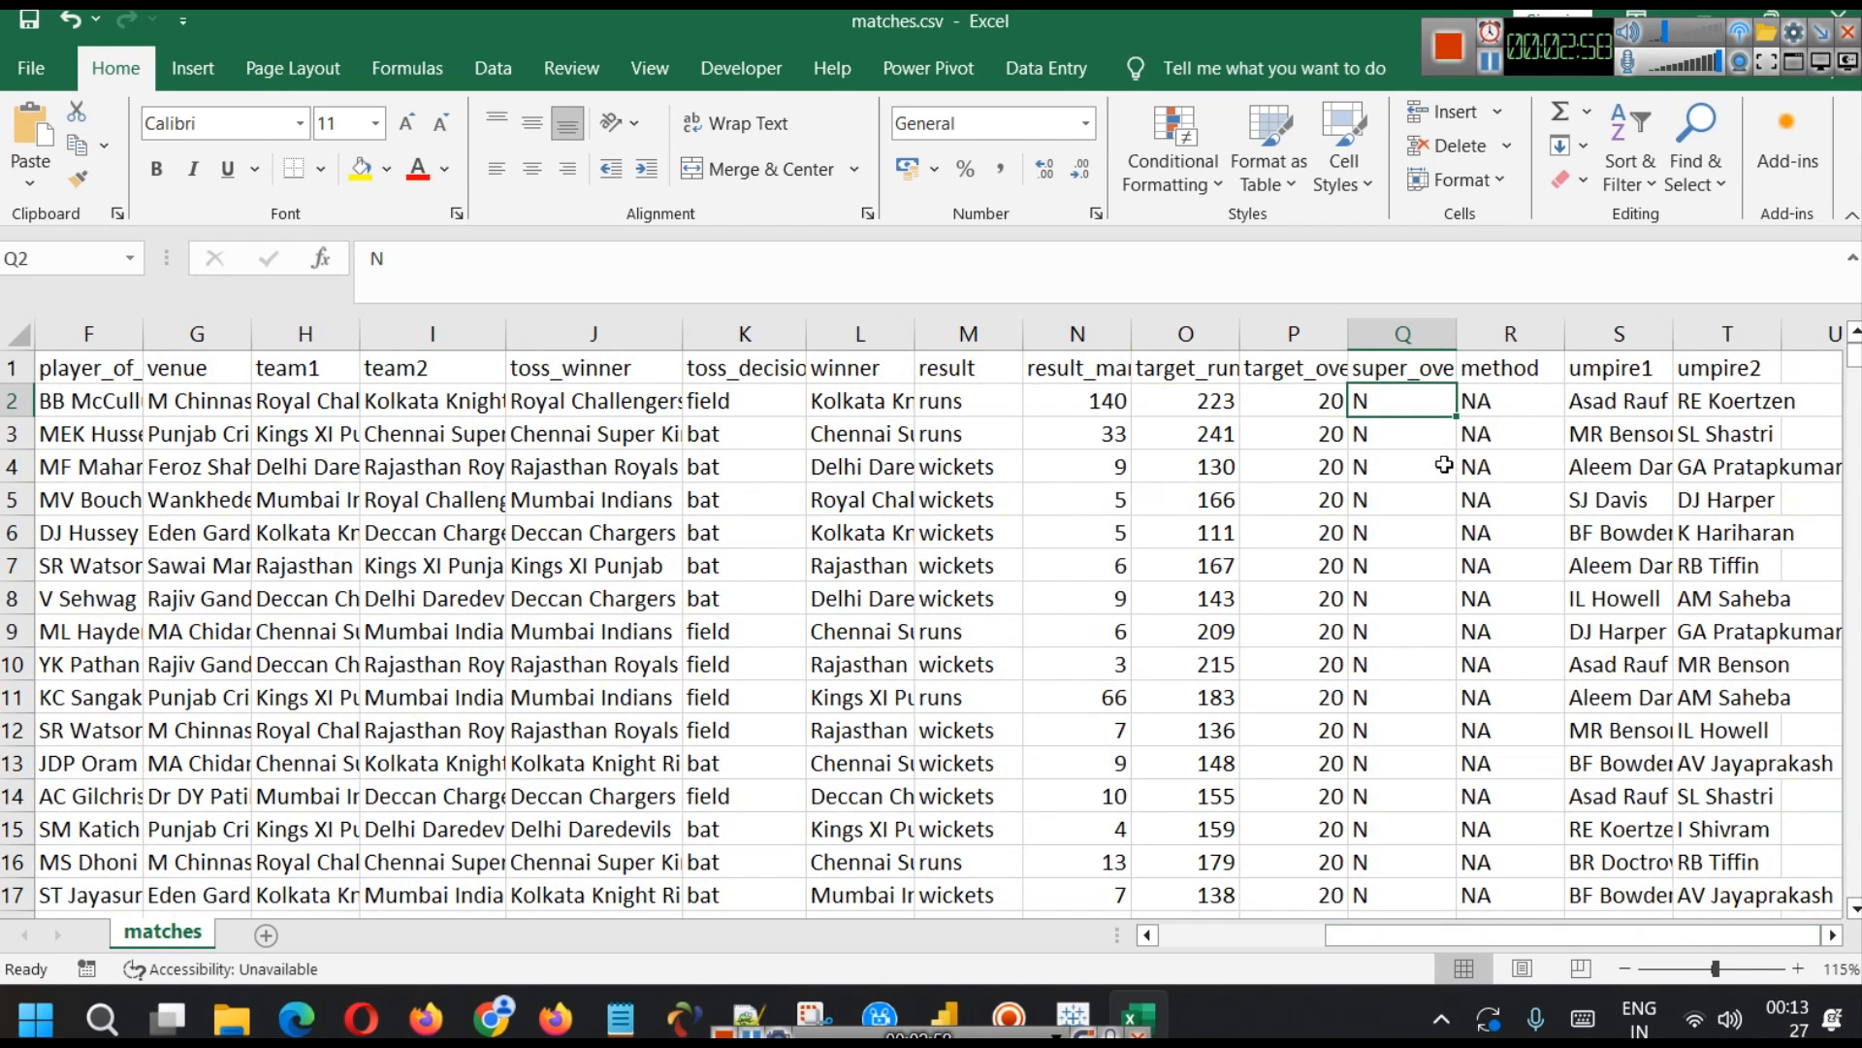
{"action": "left_click", "coordinate": [1502, 408]}
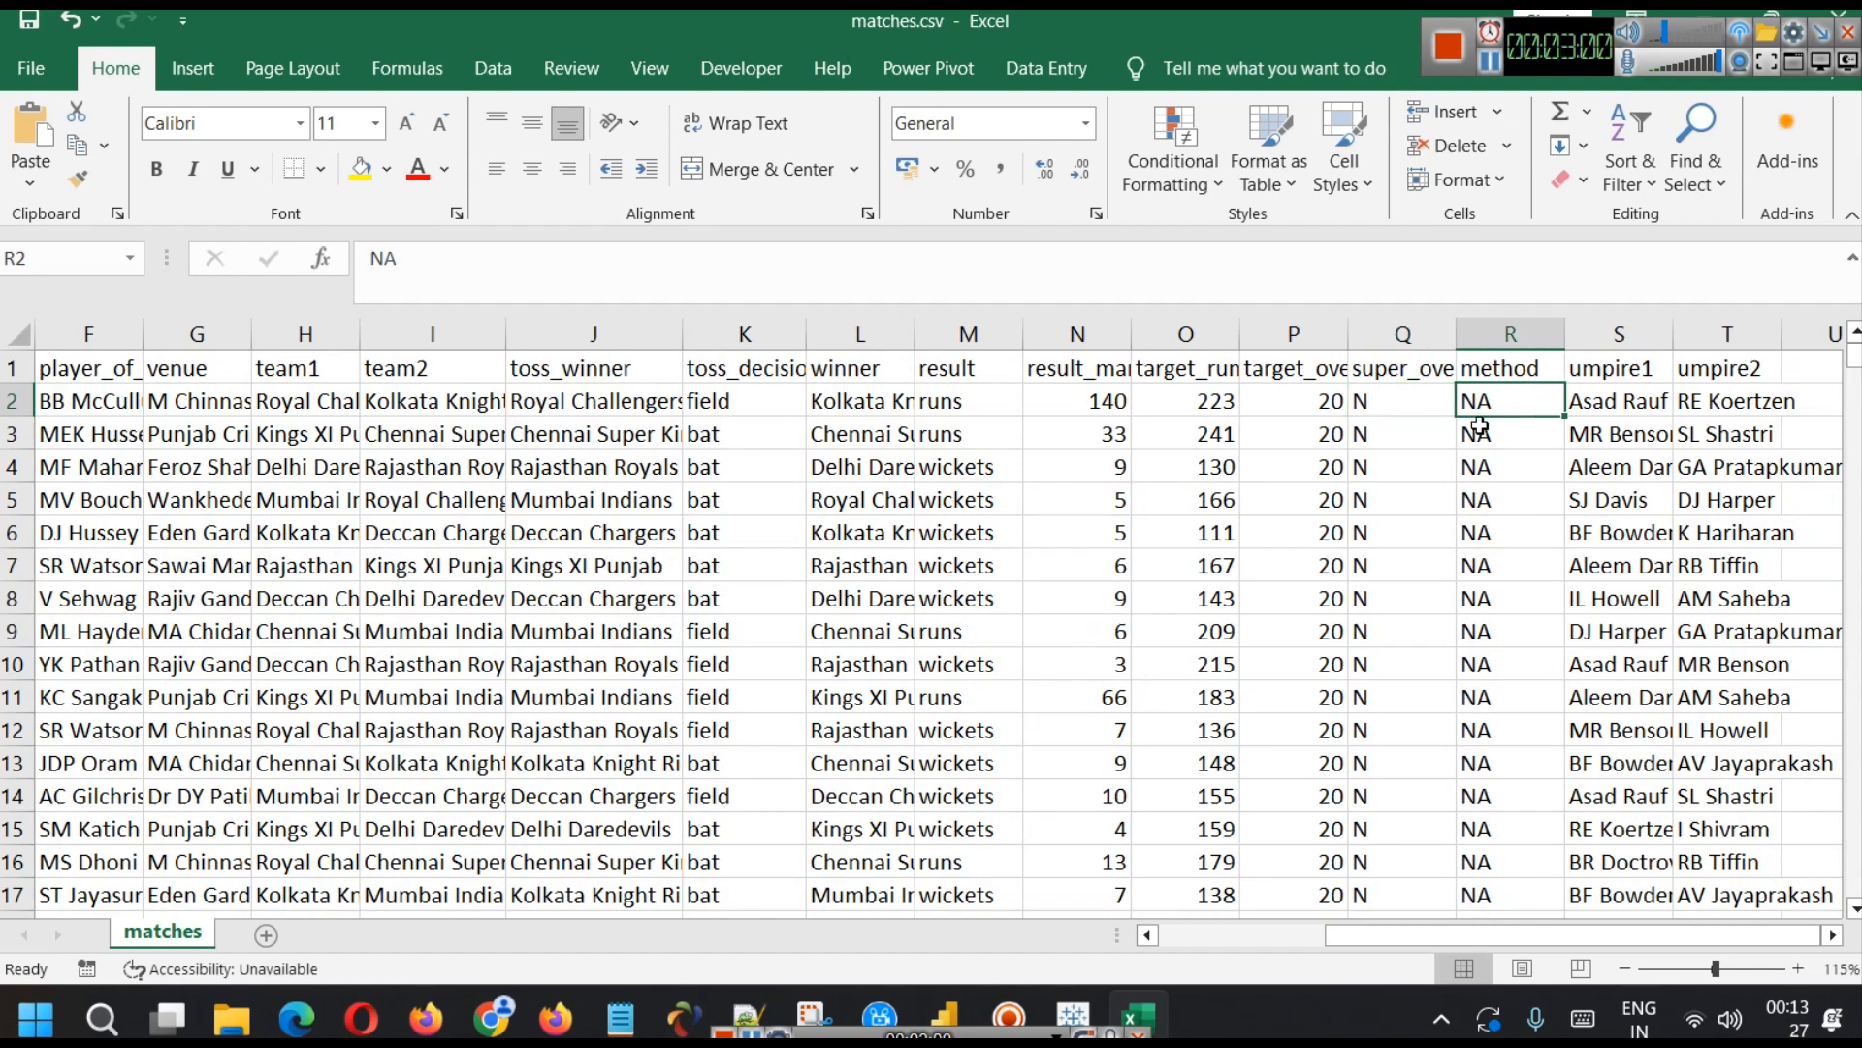
{"action": "left_click", "coordinate": [1545, 366]}
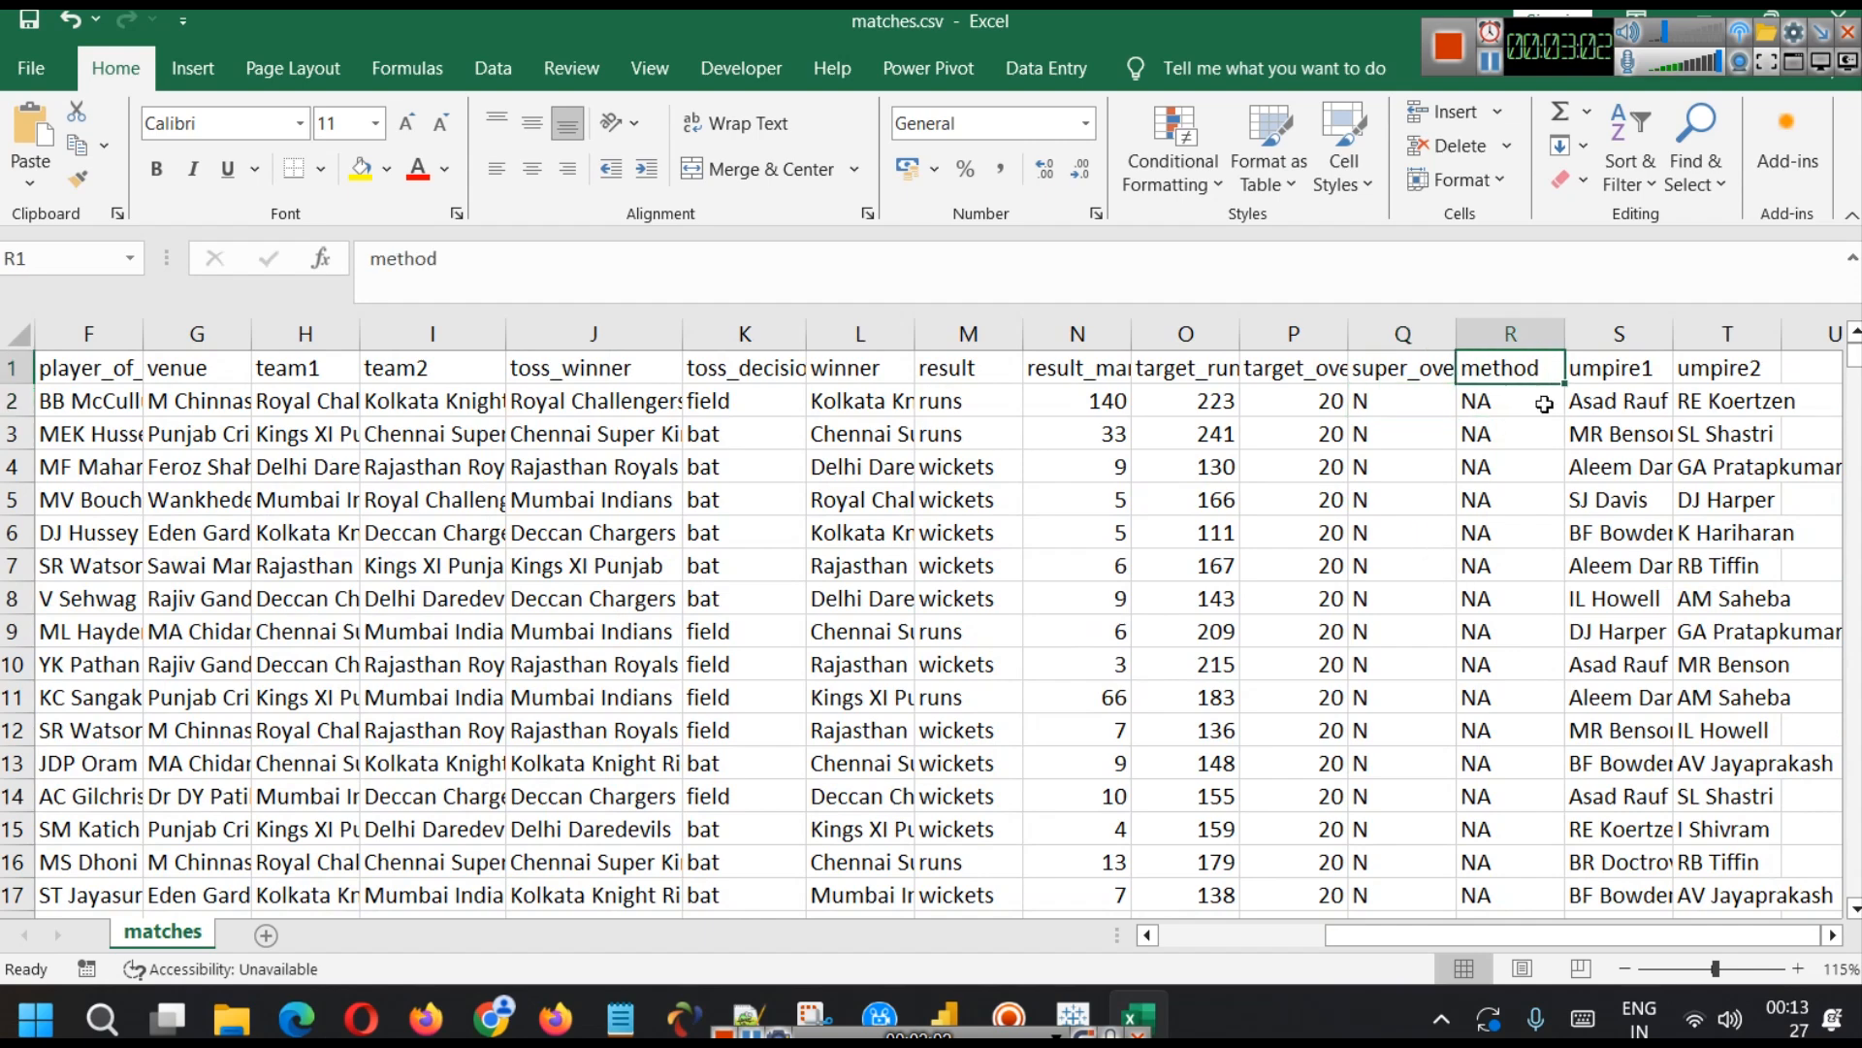
{"action": "scroll", "coordinate": [1531, 569], "scroll_direction": "down", "scroll_amount": 5}
{"action": "scroll", "coordinate": [1531, 568], "scroll_direction": "down", "scroll_amount": 8}
{"action": "left_click", "coordinate": [1503, 468]}
{"action": "scroll", "coordinate": [1518, 531], "scroll_direction": "up", "scroll_amount": 13}
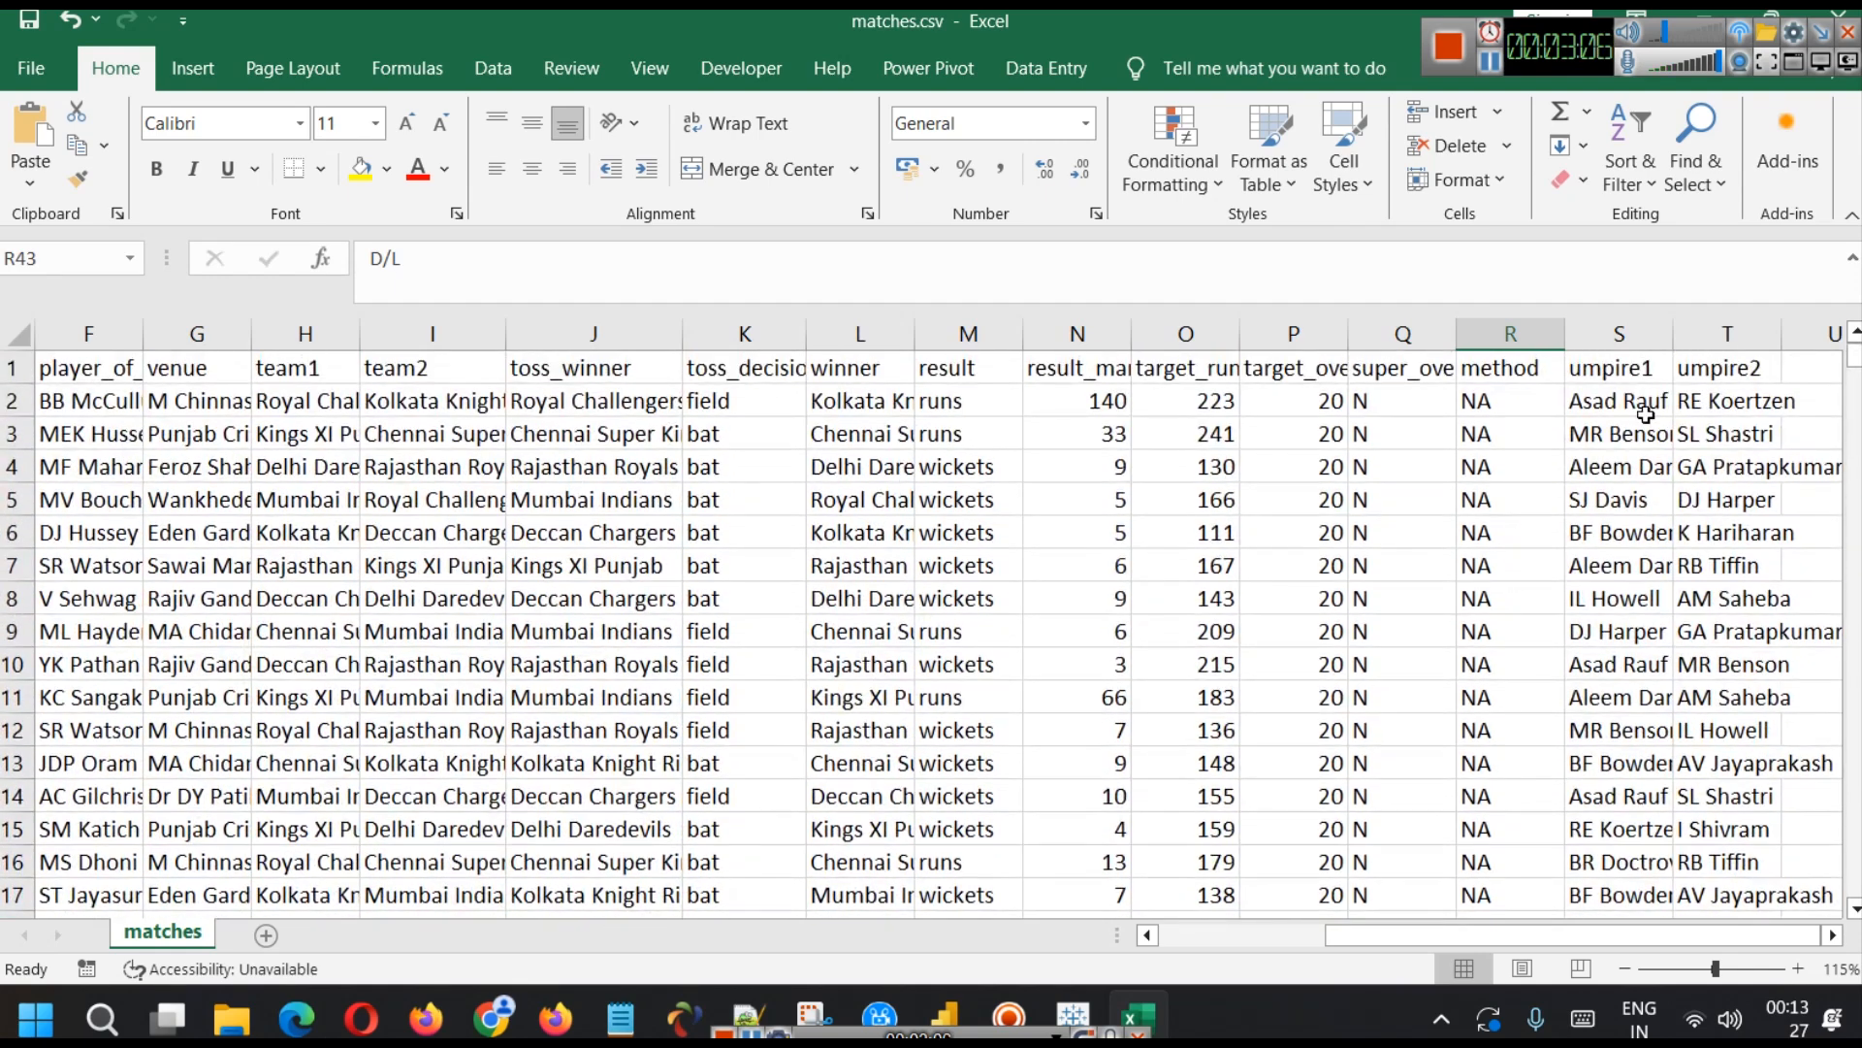
- Check the umpire1 and umpire2 columns, and return to the first columns of the matches sheet
{"action": "left_click", "coordinate": [1646, 374]}
{"action": "left_click", "coordinate": [1735, 373]}
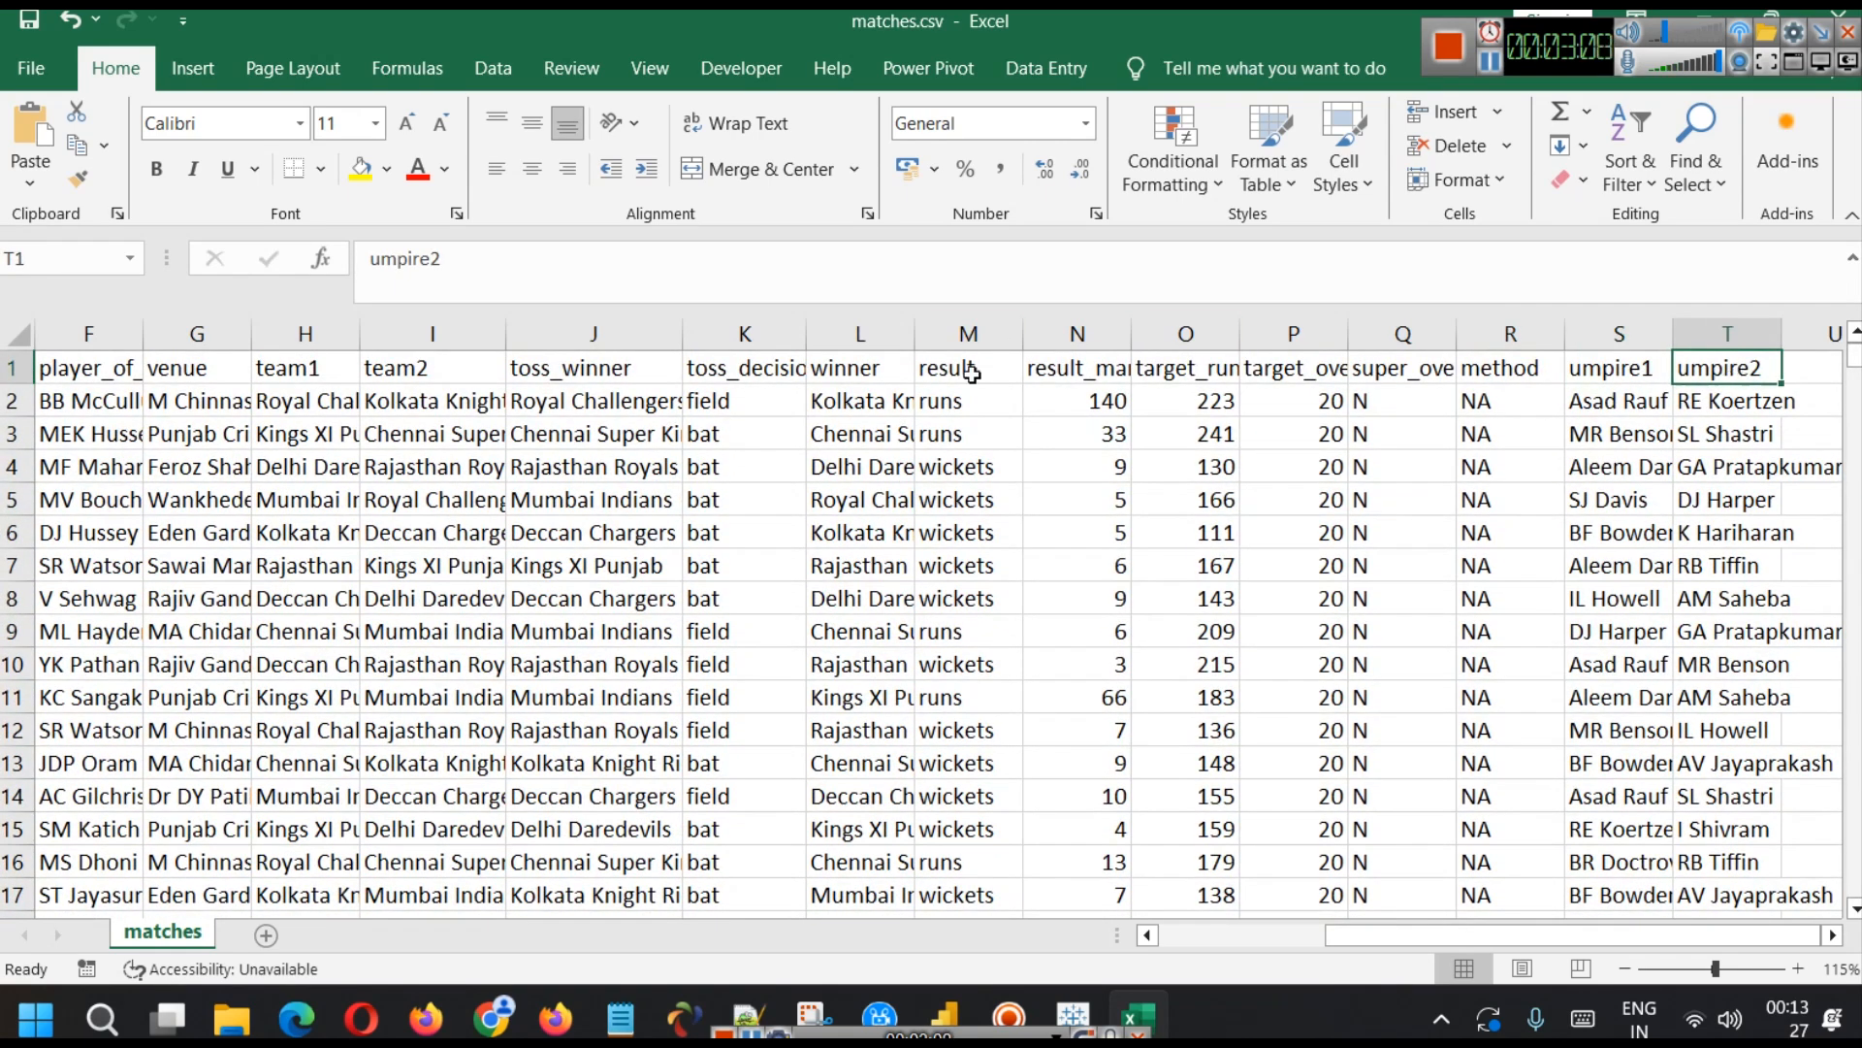
{"action": "left_click", "coordinate": [1312, 933]}
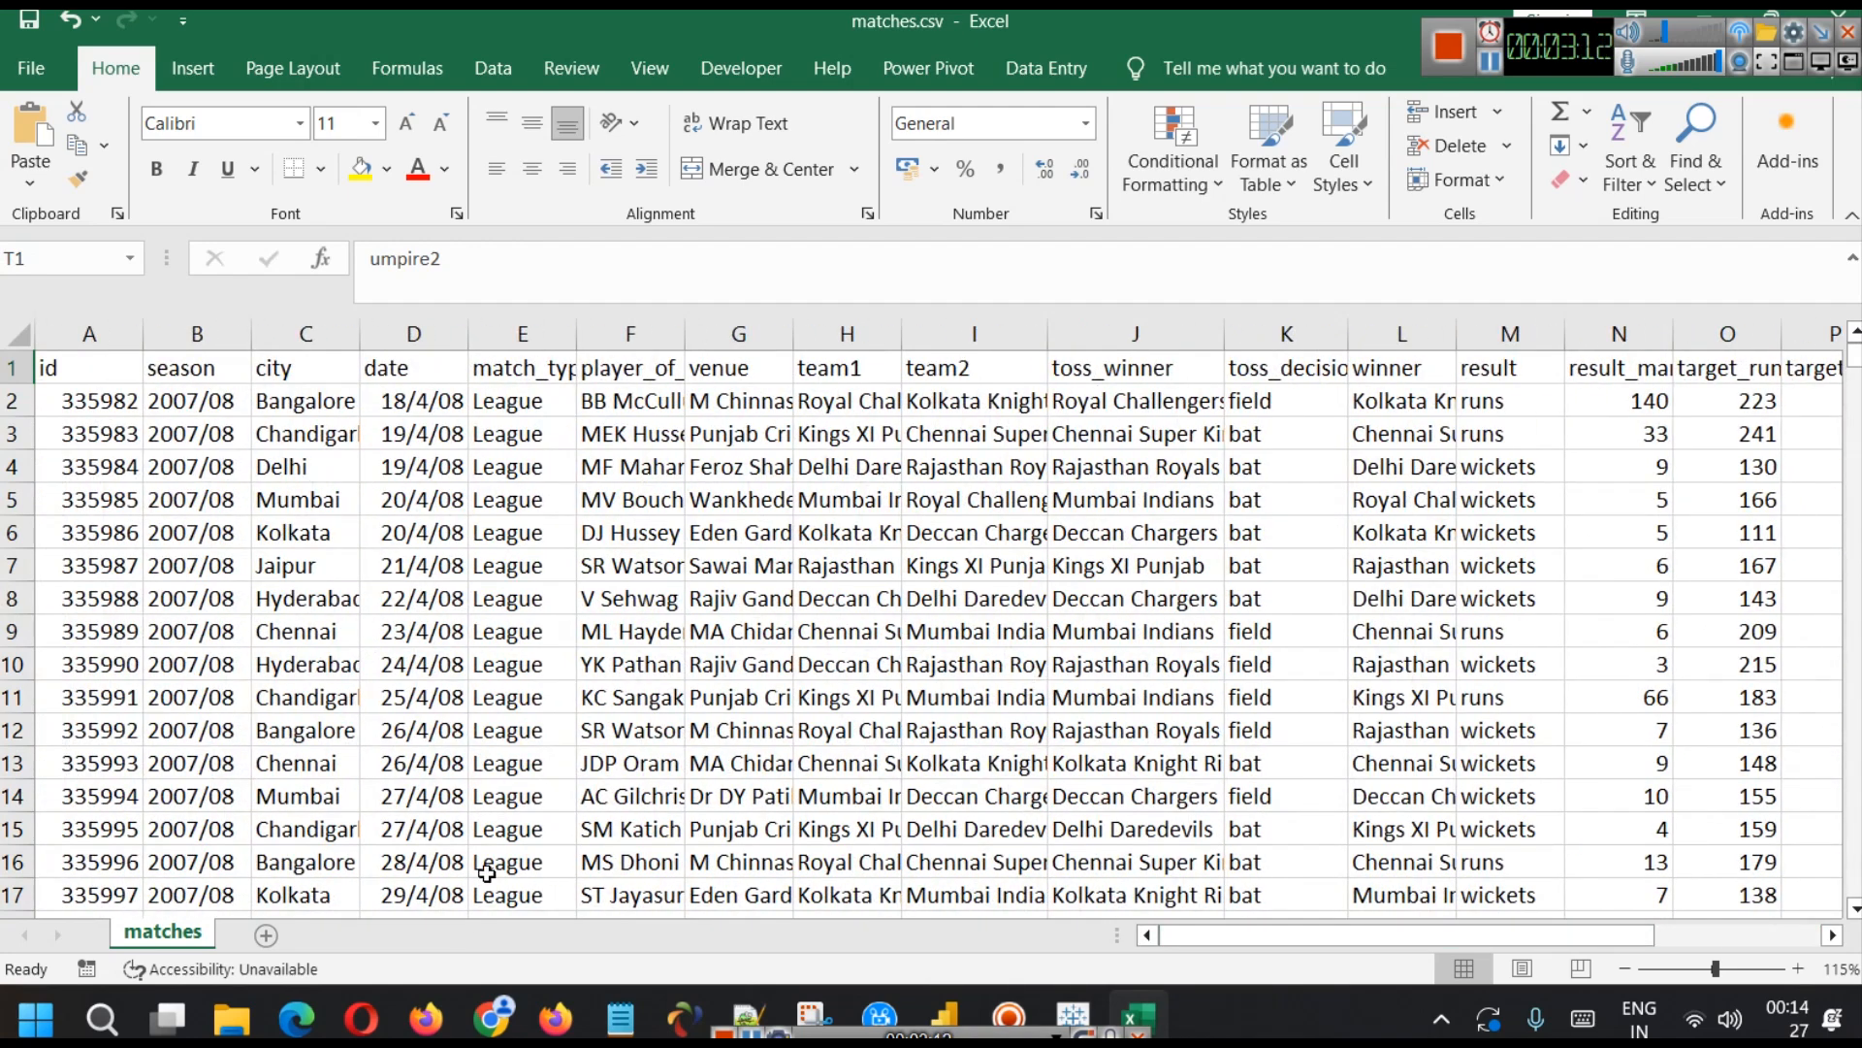
- Switch to File Explorer's ipl-2008-2024 folder and open deliveries.csv
{"action": "mouse_move", "coordinate": [231, 1018]}
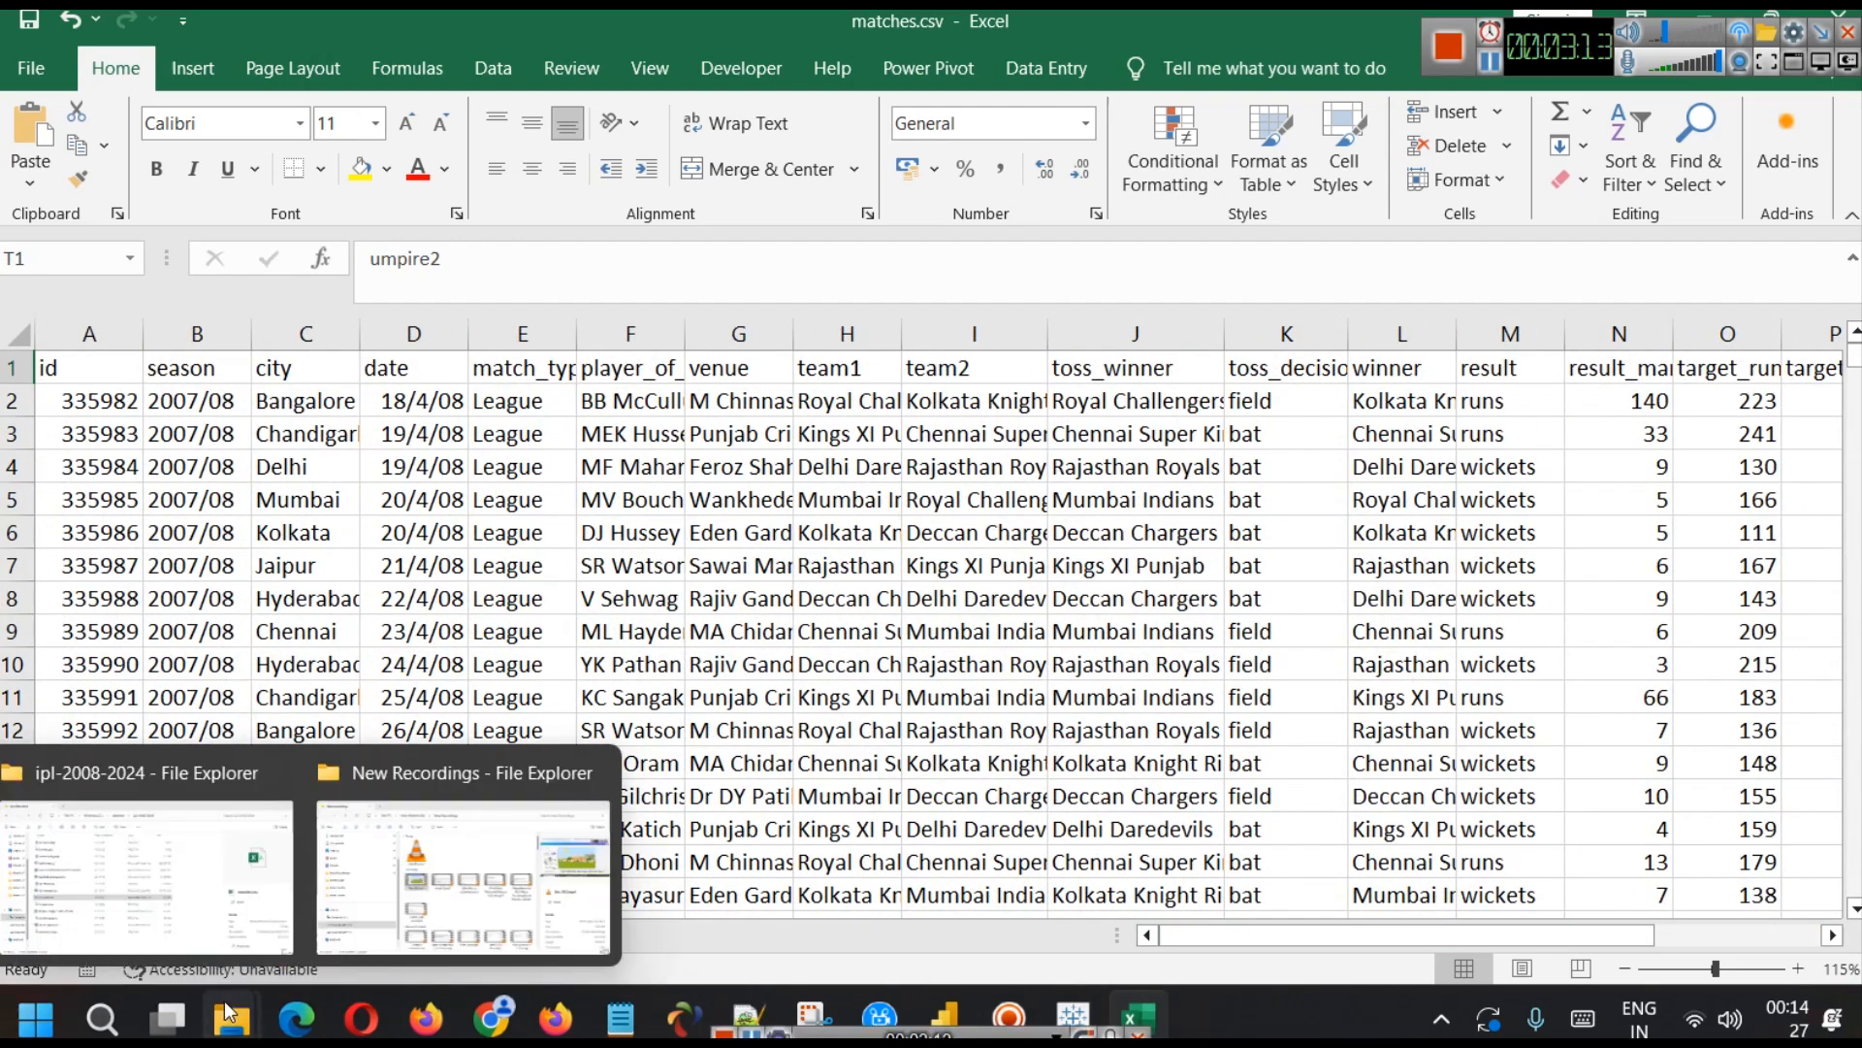
{"action": "left_click", "coordinate": [169, 935]}
{"action": "left_click", "coordinate": [297, 394]}
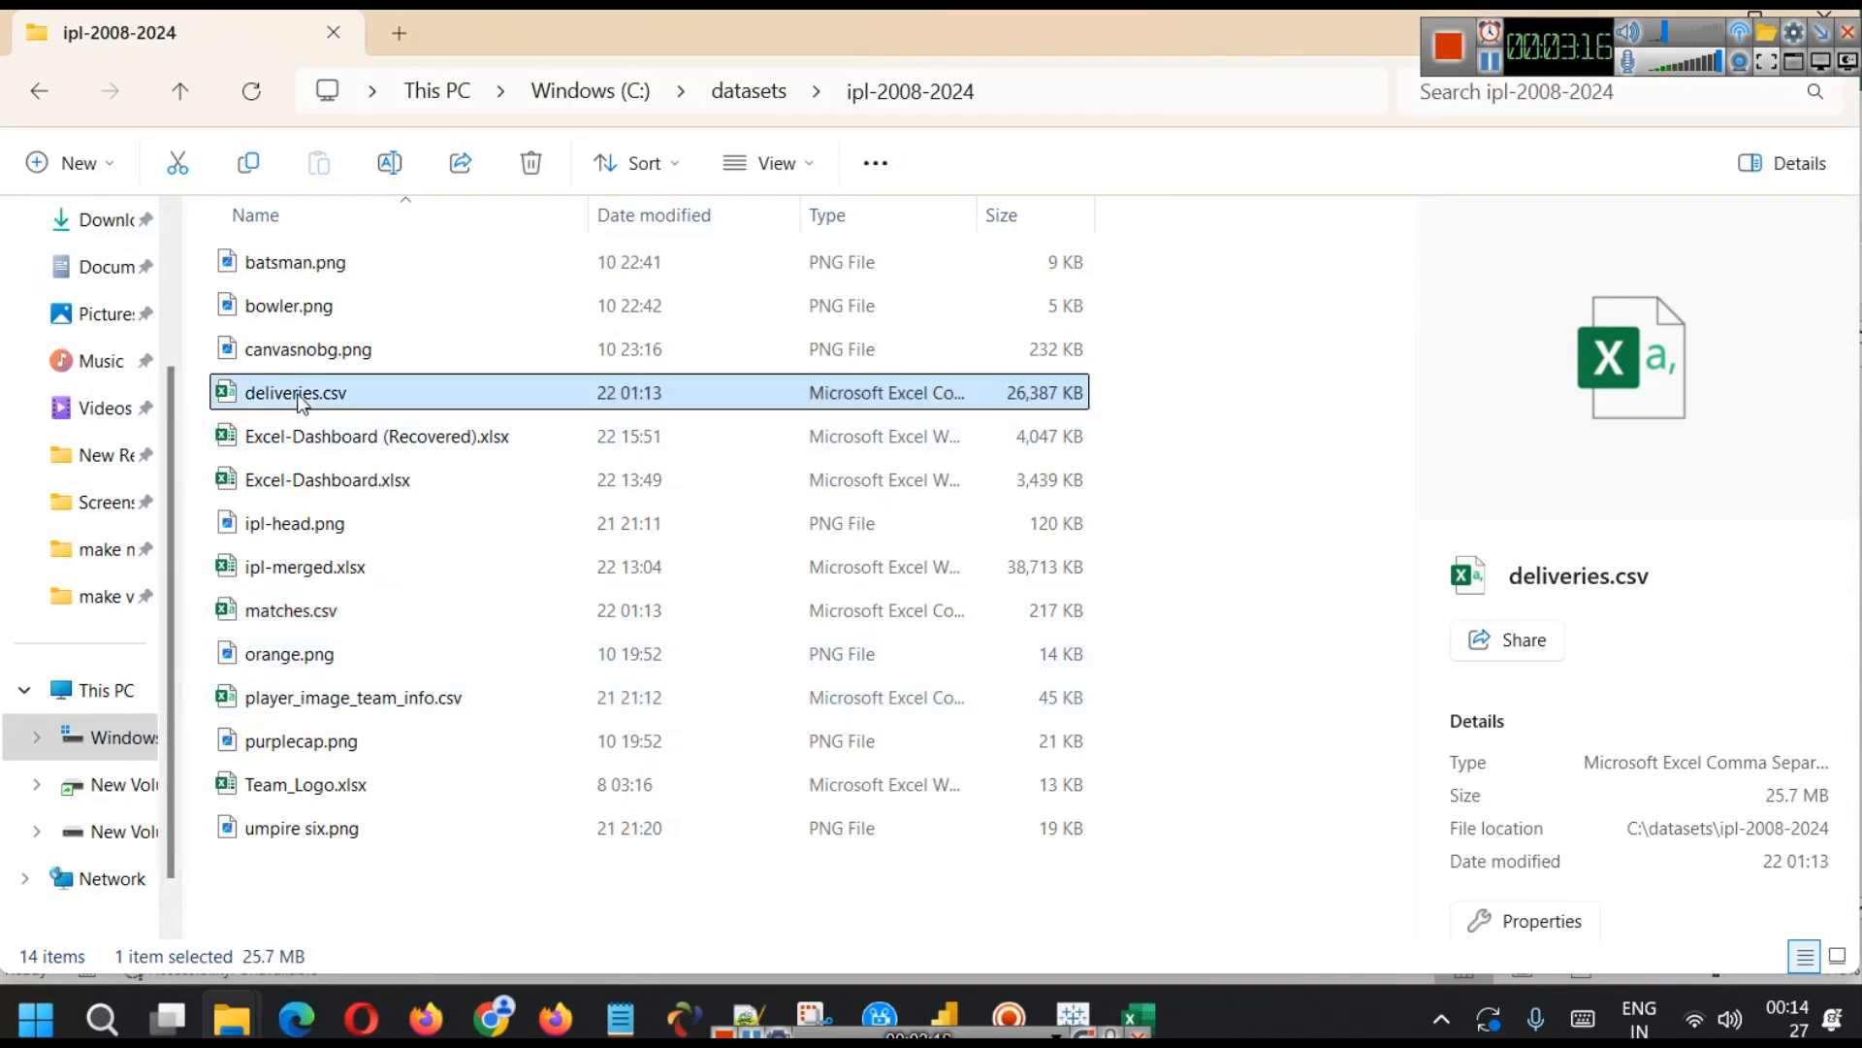
{"action": "double_click", "coordinate": [297, 394]}
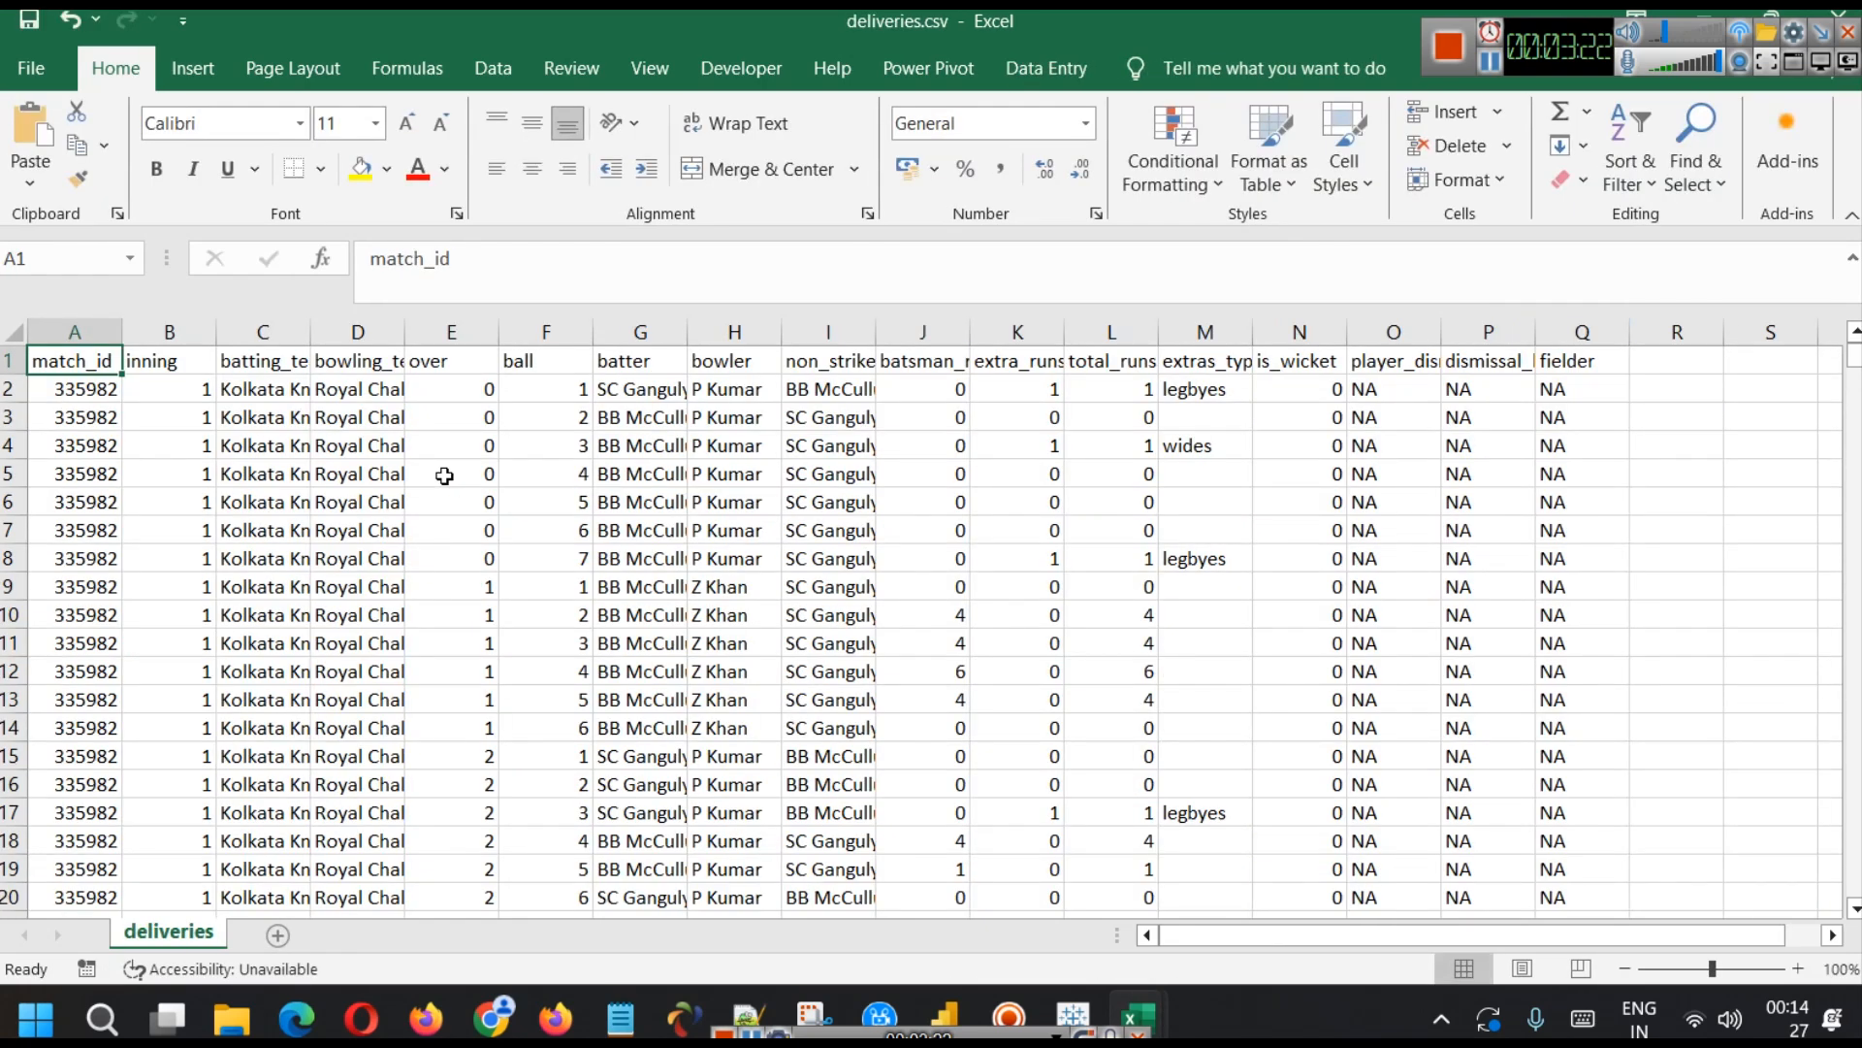
{"action": "scroll", "coordinate": [482, 528], "scroll_direction": "up", "scroll_amount": 2}
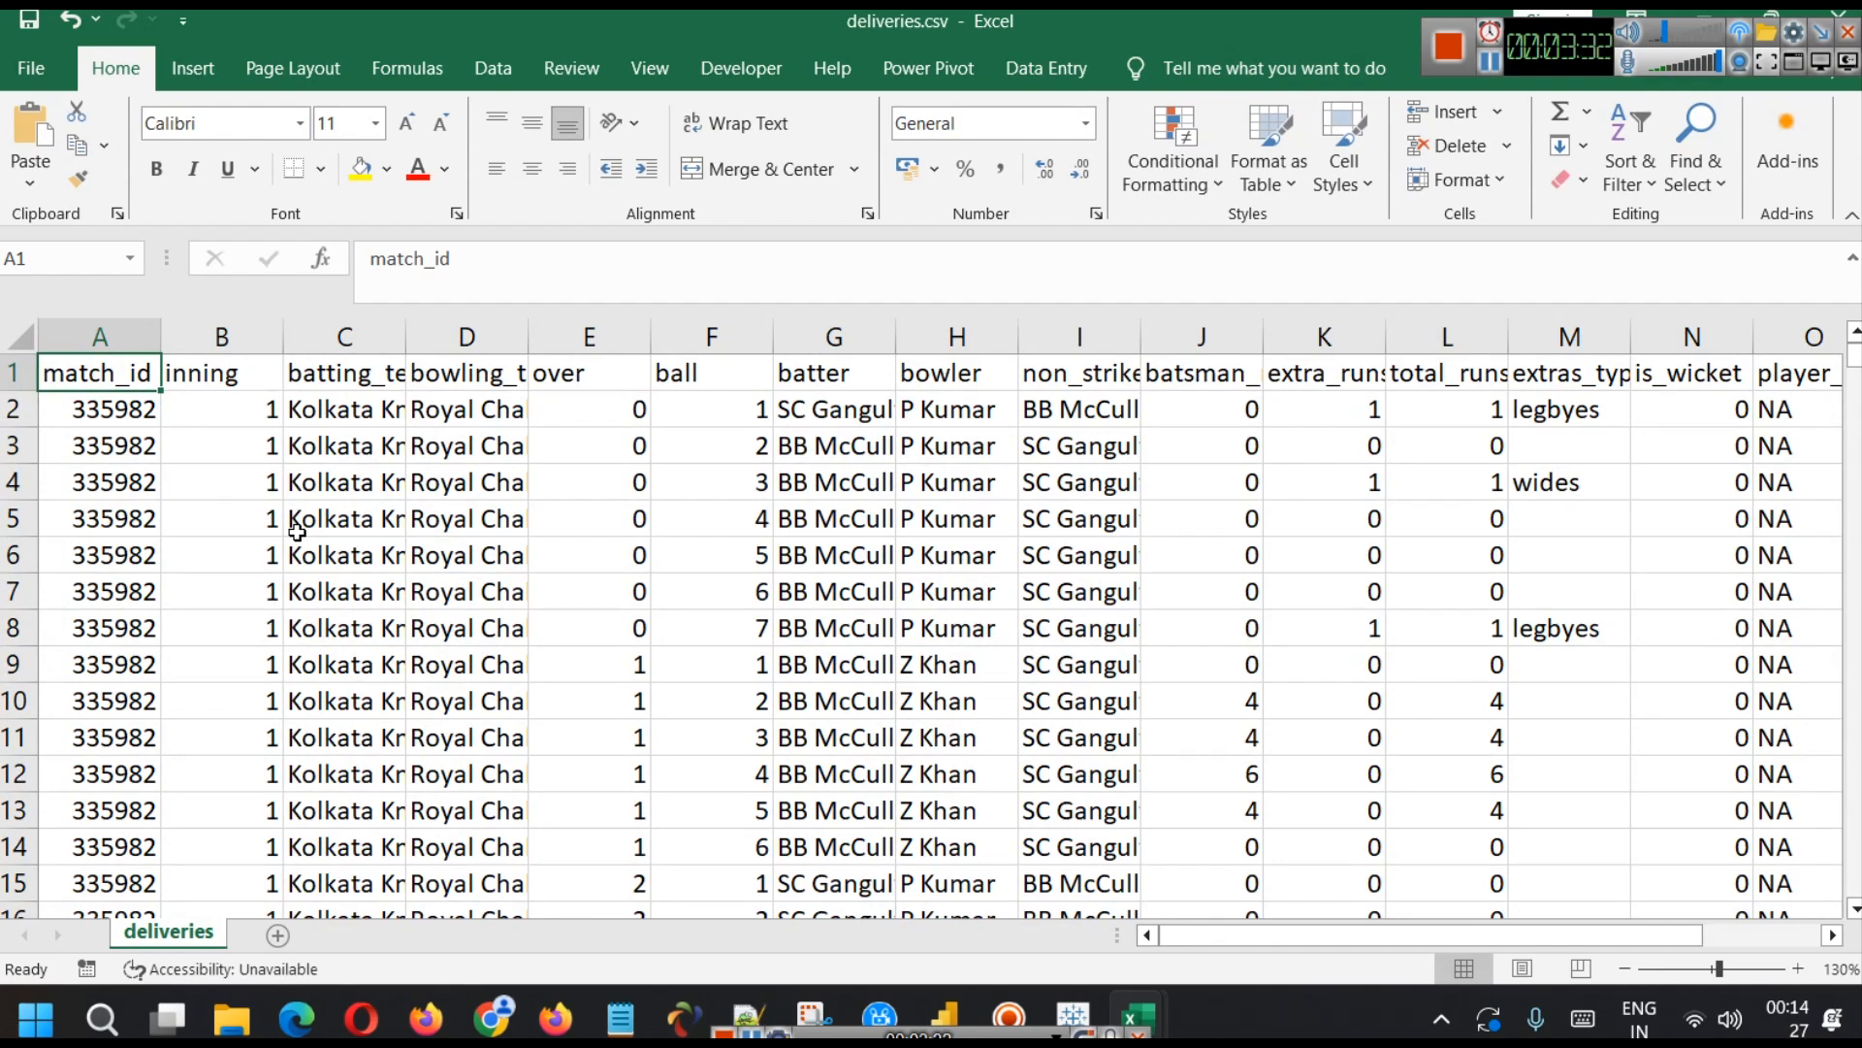
- Select the match_id cells of every delivery in match 335982, from row 2 to row 226, to examine how many rows one match occupies
{"action": "left_click", "coordinate": [106, 413]}
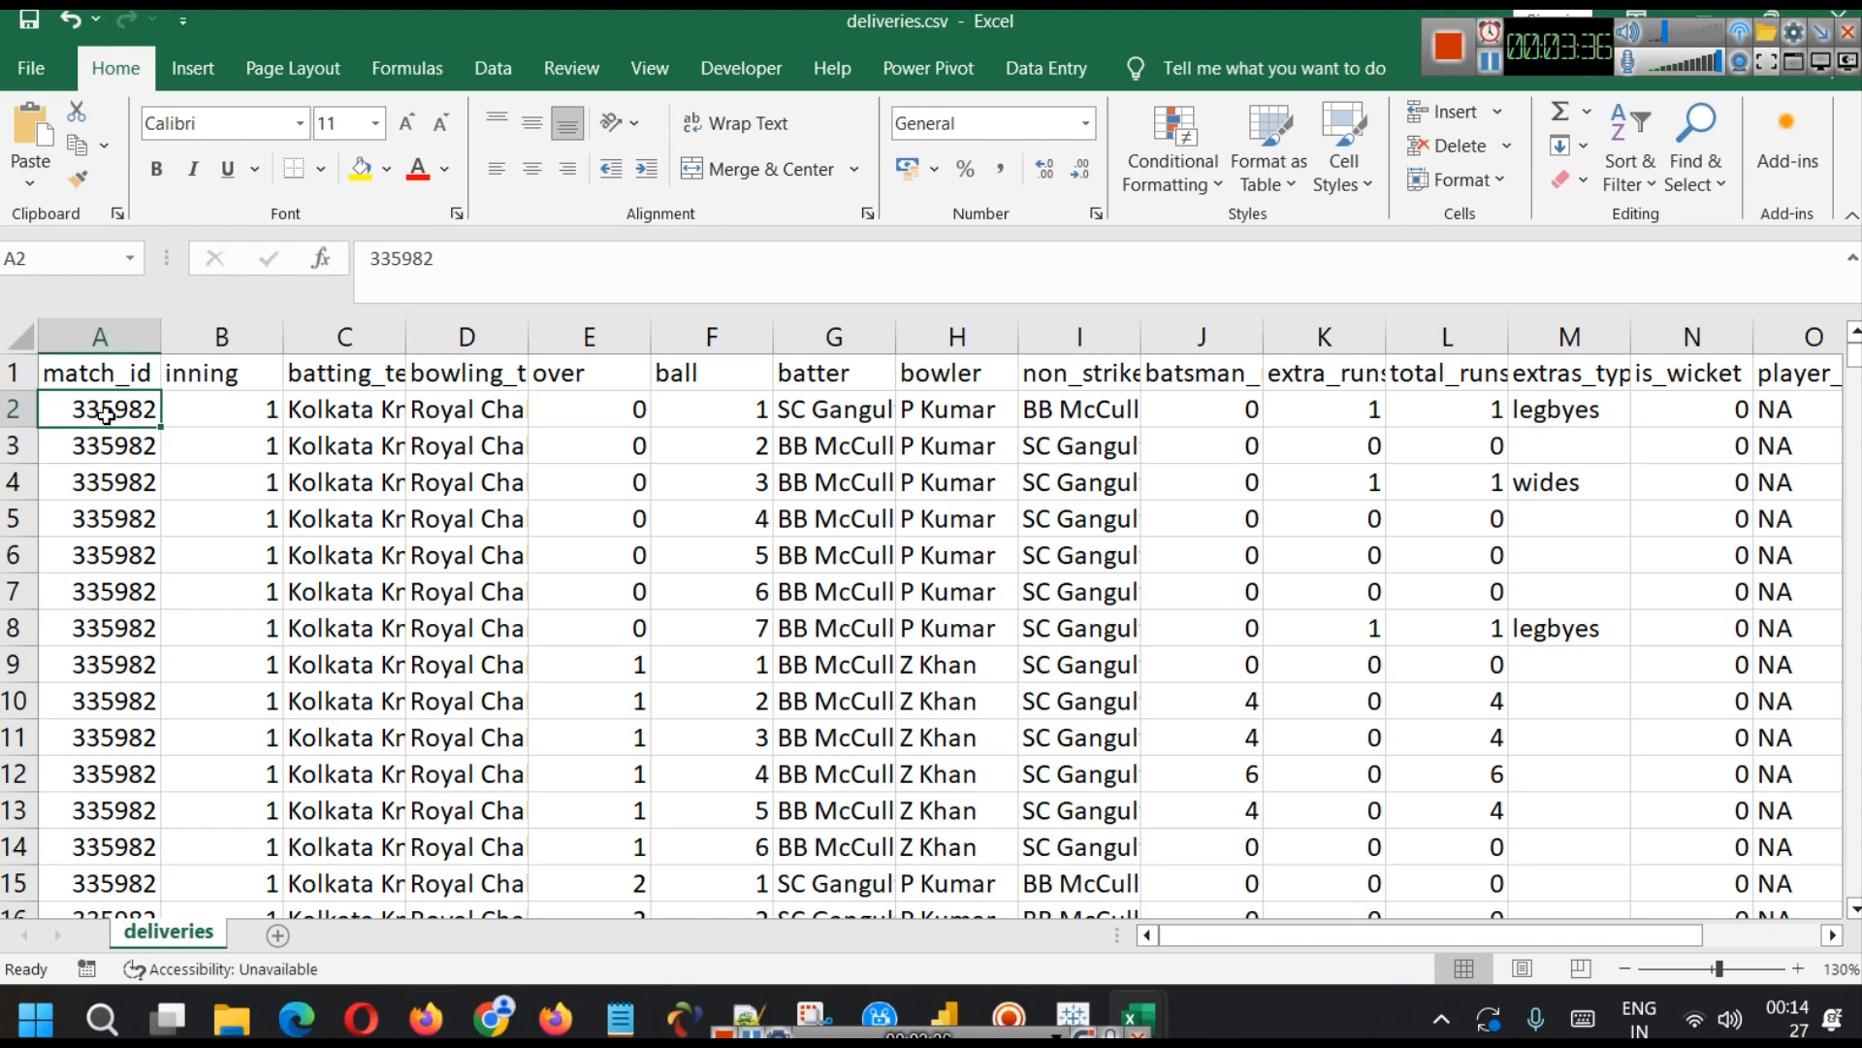
{"action": "key", "text": "shift+Down"}
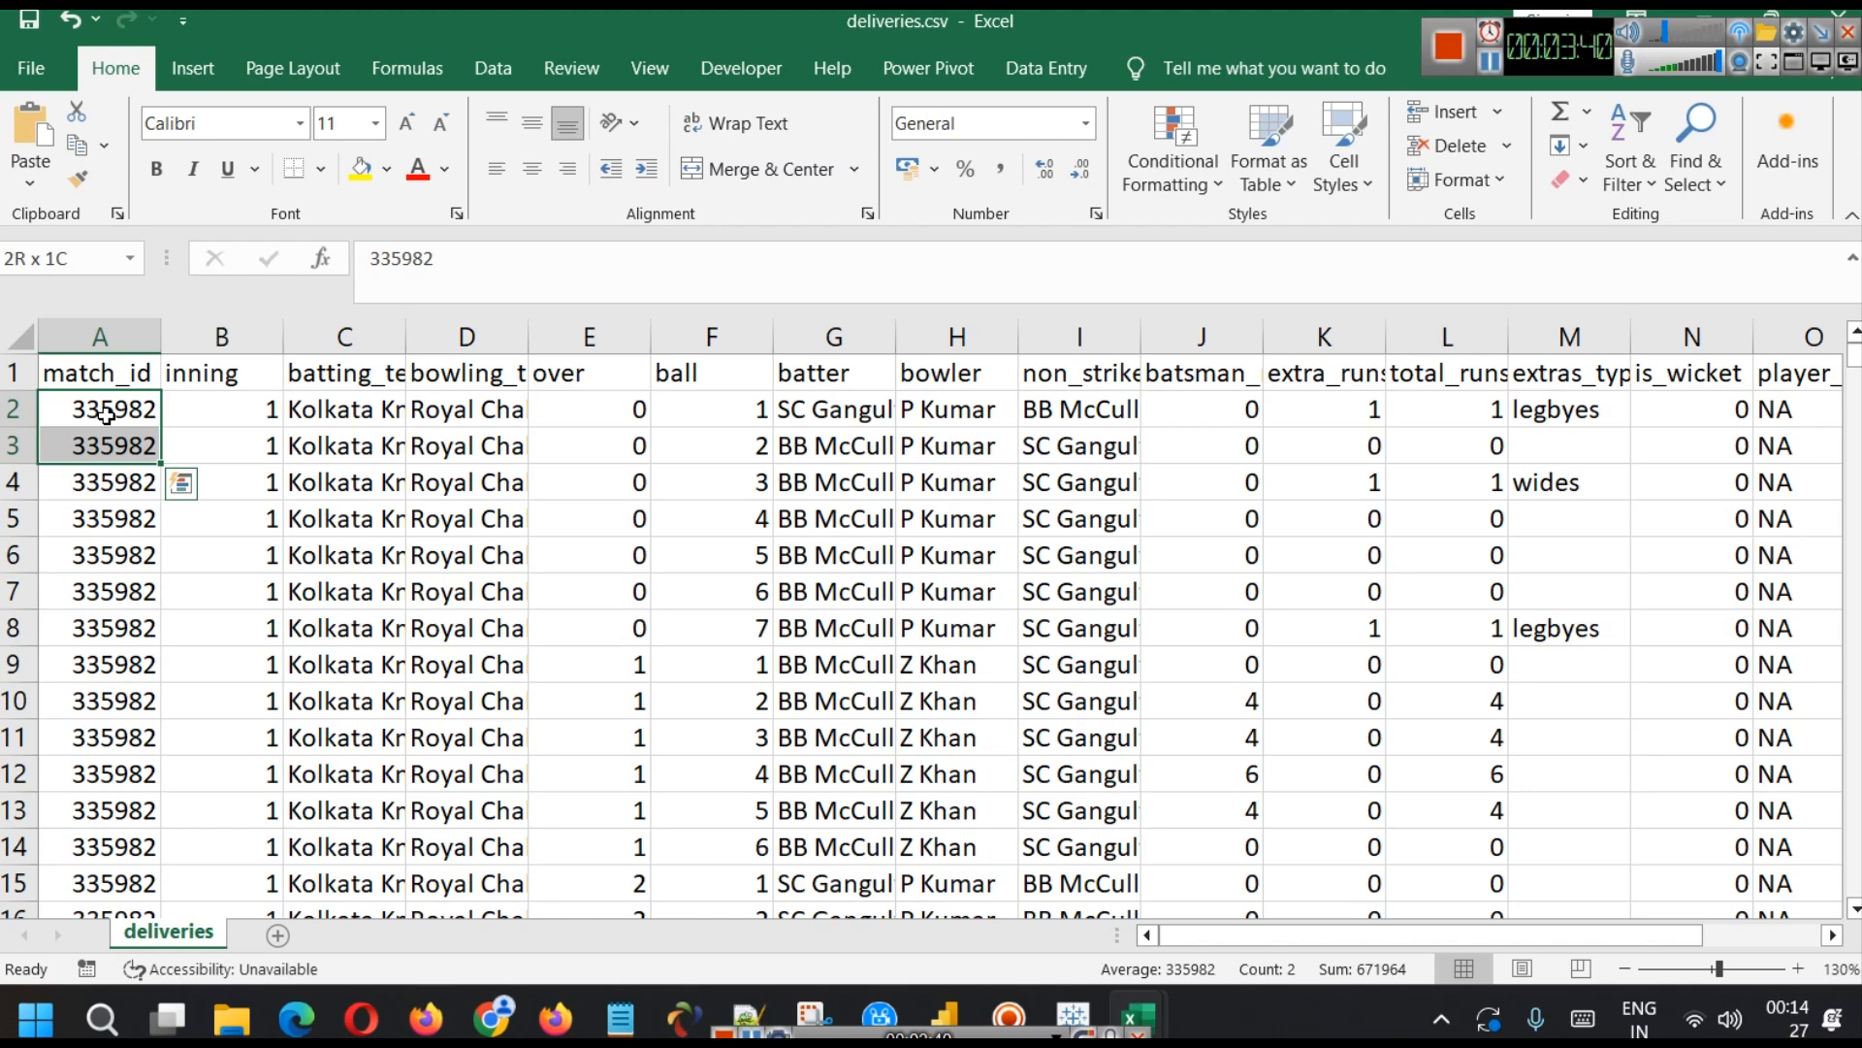
{"action": "key", "text": "shift+Down"}
{"action": "key", "text": "shift+Down"}
{"action": "key", "text": "shift+Down"}
{"action": "key", "text": "shift+Down"}
{"action": "key", "text": "shift+Down"}
{"action": "key", "text": "shift+Down"}
{"action": "key", "text": "shift+Down"}
{"action": "key", "text": "shift+Down"}
{"action": "key", "text": "shift+Down"}
{"action": "key", "text": "shift+Down"}
{"action": "key", "text": "shift+Down"}
{"action": "key", "text": "shift+Down"}
{"action": "key", "text": "shift+Down"}
{"action": "key", "text": "shift+Down"}
{"action": "key", "text": "shift+Down"}
{"action": "key", "text": "shift+Down"}
{"action": "key", "text": "shift+Down"}
{"action": "key", "text": "shift+Down"}
{"action": "key", "text": "shift+Down"}
{"action": "key", "text": "shift+Down"}
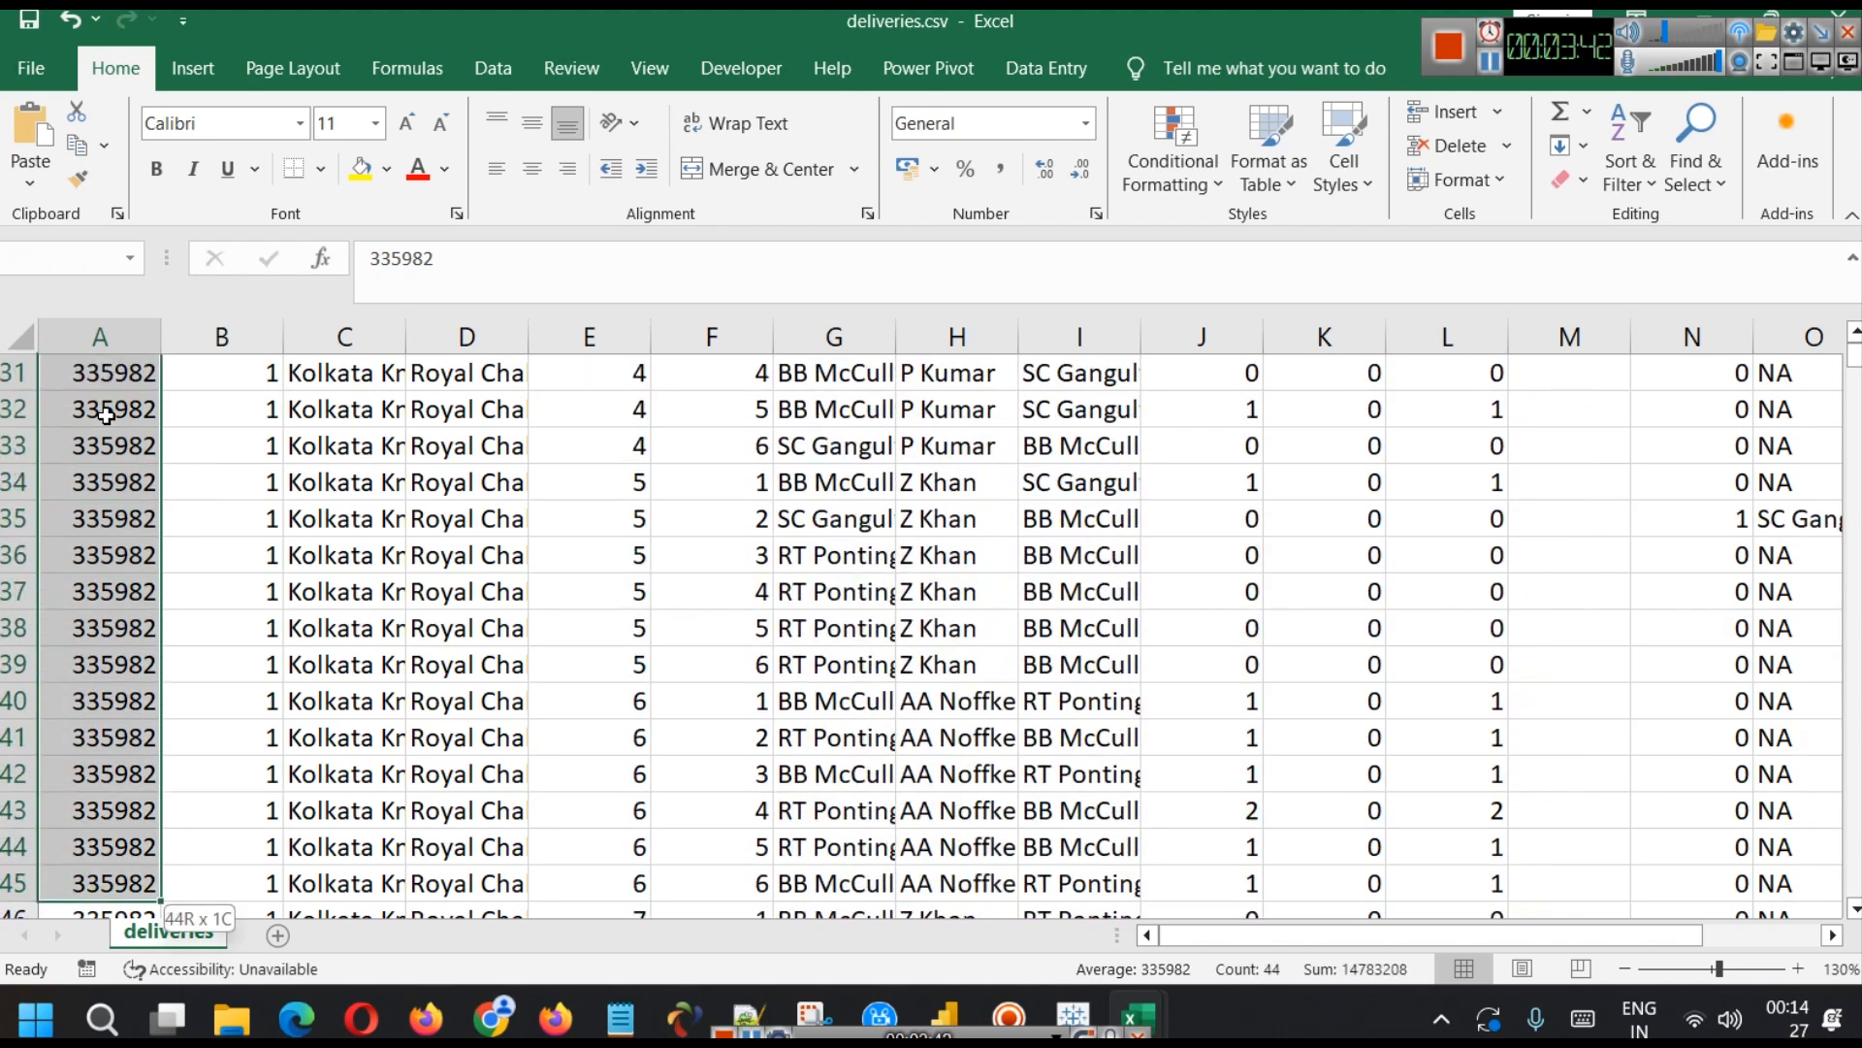
{"action": "key", "text": "shift+Down"}
{"action": "key", "text": "shift+Down"}
{"action": "key", "text": "shift+Down"}
{"action": "key", "text": "shift+Down"}
{"action": "key", "text": "shift+Down"}
{"action": "key", "text": "shift+Down"}
{"action": "key", "text": "shift+Down"}
{"action": "key", "text": "shift+Down"}
{"action": "key", "text": "shift+Down"}
{"action": "key", "text": "shift+Down"}
{"action": "key", "text": "shift+Down"}
{"action": "key", "text": "shift+Down"}
{"action": "key", "text": "shift+Down"}
{"action": "key", "text": "shift+Down"}
{"action": "key", "text": "shift+Down"}
{"action": "key", "text": "shift+Down"}
{"action": "key", "text": "shift+Down"}
{"action": "key", "text": "shift+Down"}
{"action": "key", "text": "shift+Down"}
{"action": "key", "text": "shift+Down"}
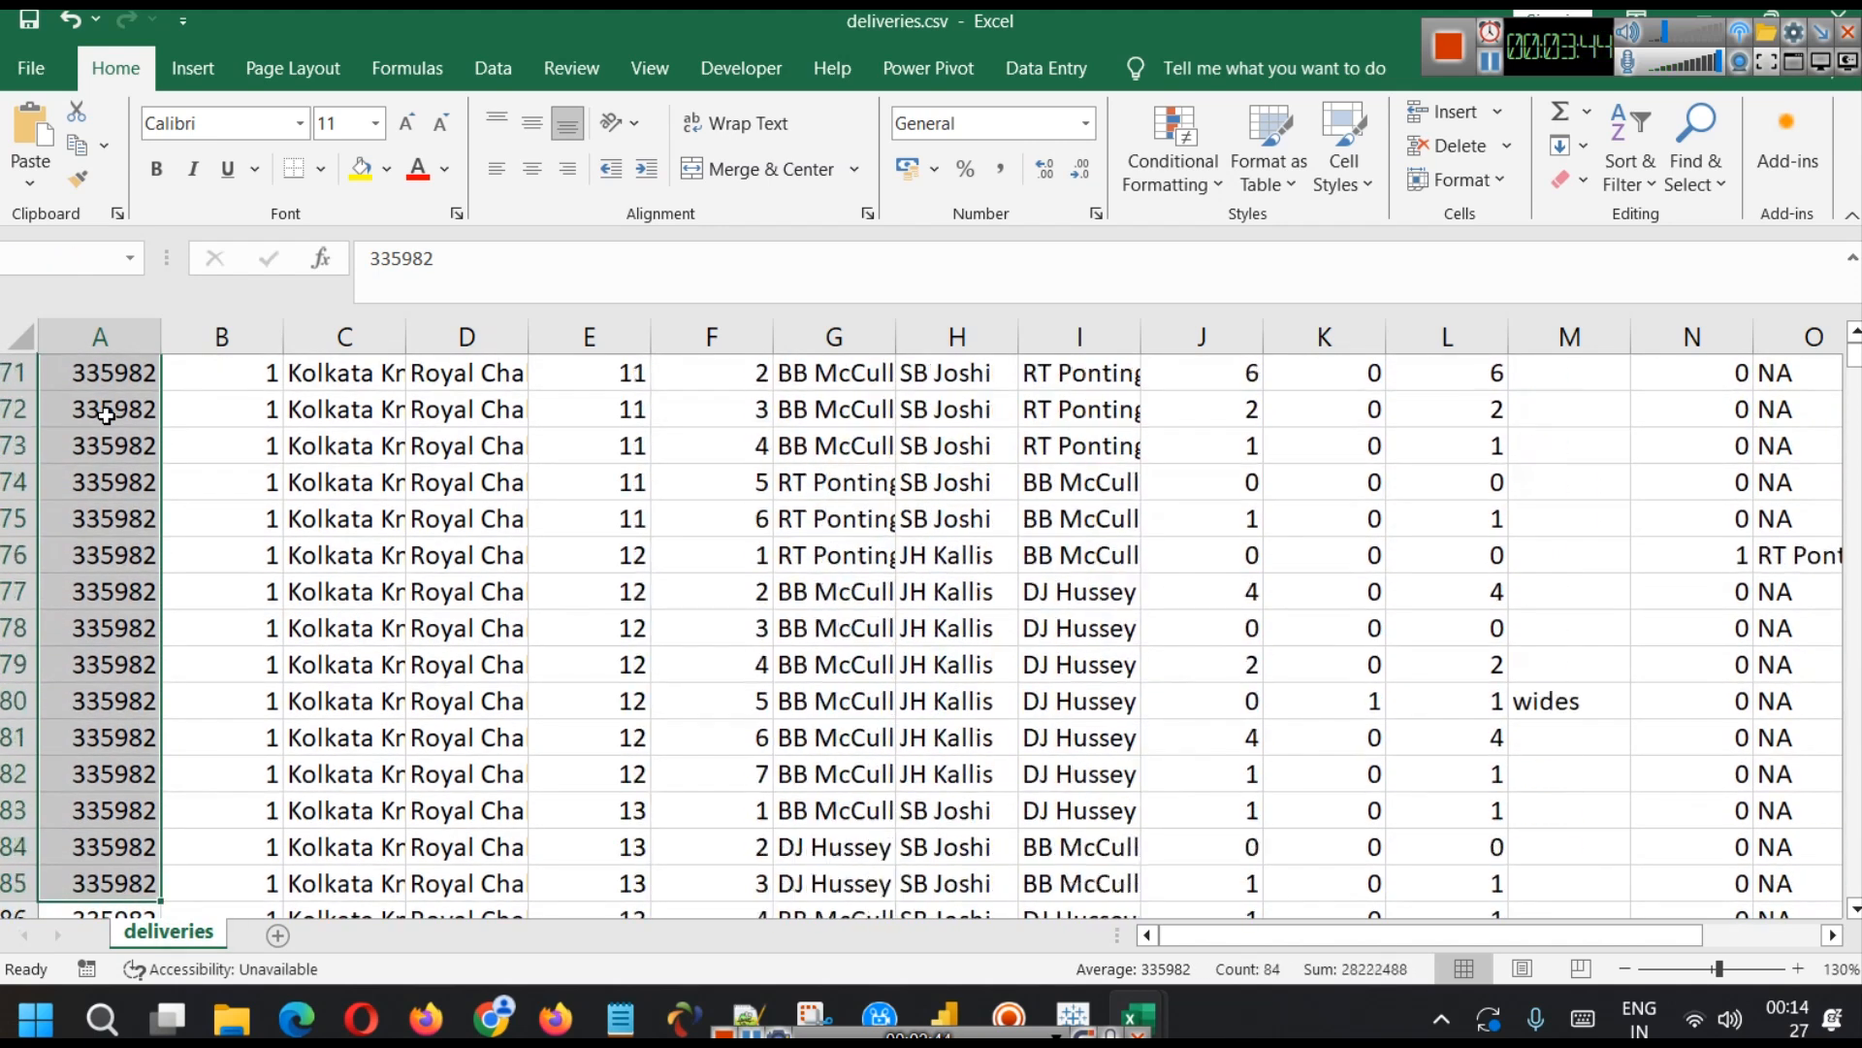
{"action": "key", "text": "shift+Down"}
{"action": "key", "text": "shift+Down"}
{"action": "key", "text": "shift+Down"}
{"action": "key", "text": "shift+Down"}
{"action": "key", "text": "shift+Down"}
{"action": "key", "text": "shift+Down"}
{"action": "key", "text": "shift+Down"}
{"action": "key", "text": "shift+Down"}
{"action": "key", "text": "shift+Down"}
{"action": "key", "text": "shift+Down"}
{"action": "key", "text": "shift+Down"}
{"action": "key", "text": "shift+Down"}
{"action": "key", "text": "shift+Down"}
{"action": "key", "text": "shift+Down"}
{"action": "key", "text": "shift+Down"}
{"action": "key", "text": "shift+Down"}
{"action": "key", "text": "shift+Down"}
{"action": "key", "text": "shift+Down"}
{"action": "key", "text": "shift+Down"}
{"action": "key", "text": "shift+Down"}
{"action": "key", "text": "shift+Down"}
{"action": "key", "text": "shift+Down"}
{"action": "key", "text": "shift+Down"}
{"action": "key", "text": "shift+Down"}
{"action": "key", "text": "shift+Down"}
{"action": "key", "text": "shift+Down"}
{"action": "key", "text": "shift+Down"}
{"action": "key", "text": "shift+Down"}
{"action": "key", "text": "shift+Down"}
{"action": "key", "text": "shift+Down"}
{"action": "key", "text": "shift+Down"}
{"action": "key", "text": "shift+Down"}
{"action": "key", "text": "shift+Down"}
{"action": "key", "text": "shift+Down"}
{"action": "key", "text": "shift+Down"}
{"action": "key", "text": "shift+Down"}
{"action": "key", "text": "shift+Down"}
{"action": "key", "text": "shift+Down"}
{"action": "key", "text": "shift+Down"}
{"action": "key", "text": "shift+Down"}
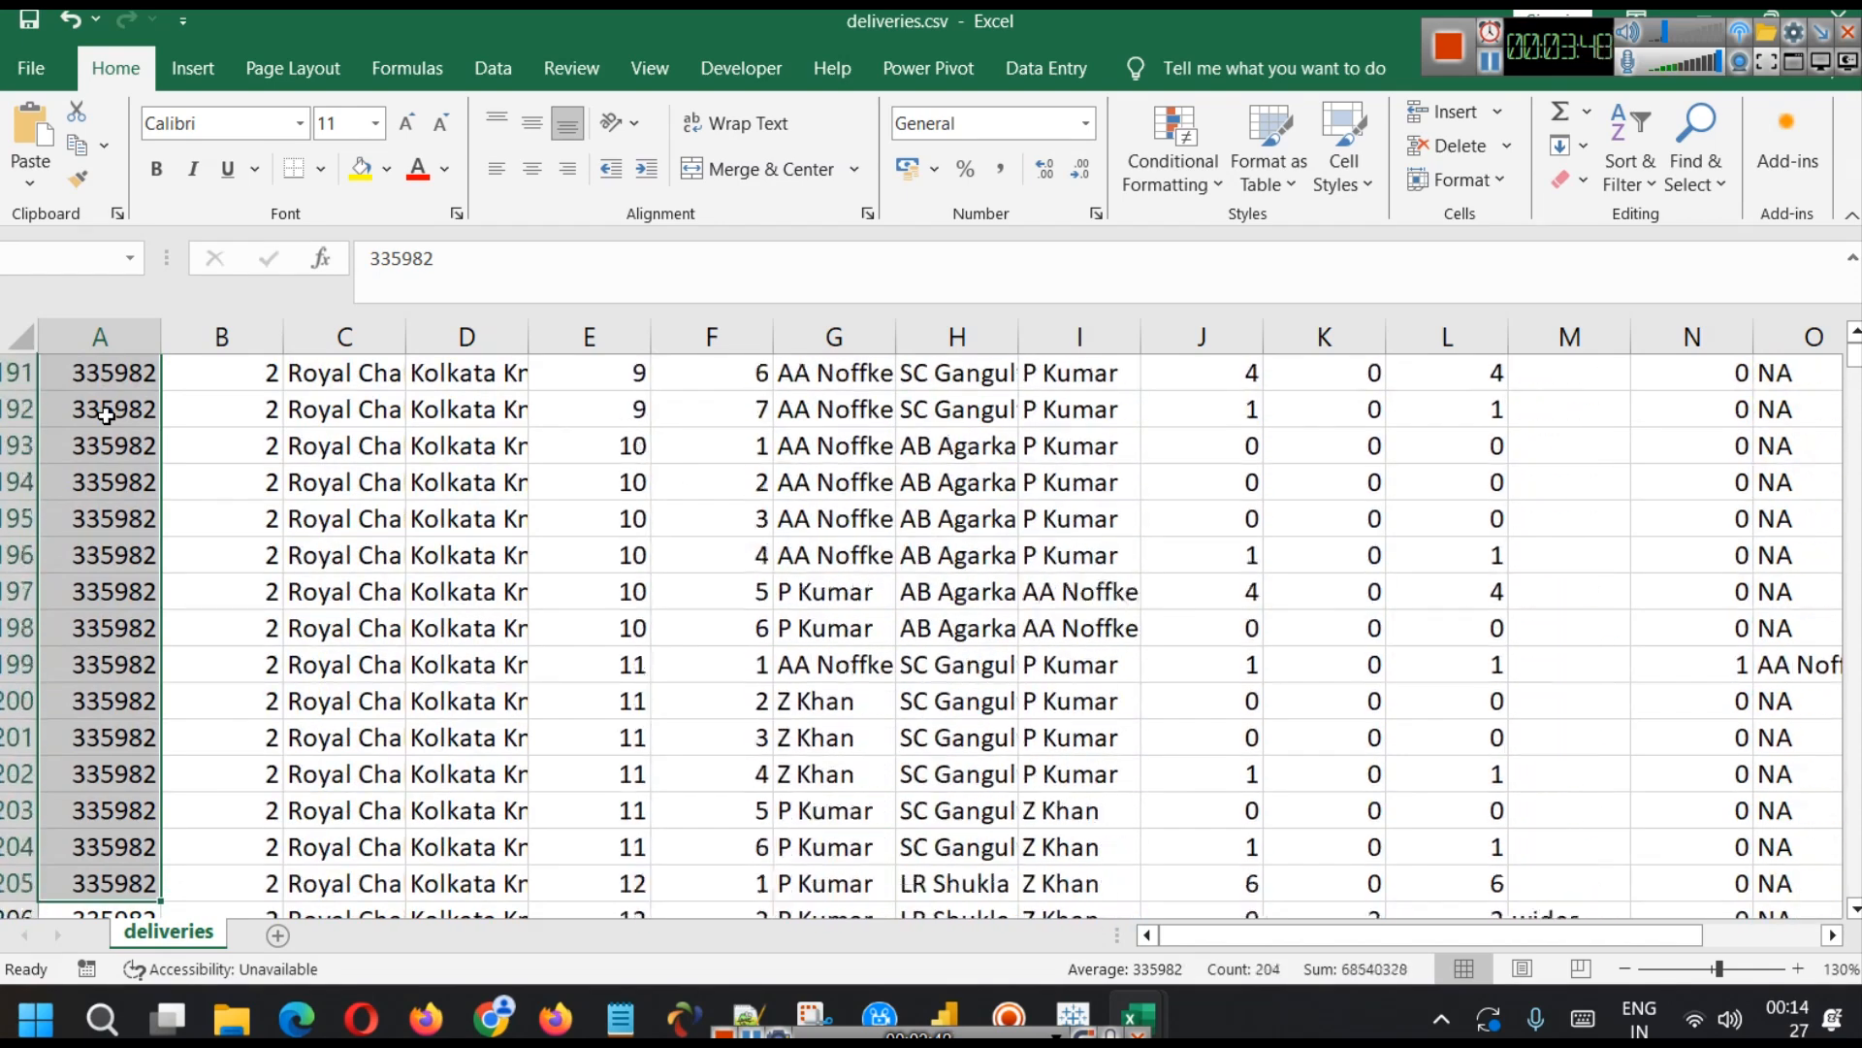
{"action": "key", "text": "shift+Down"}
{"action": "key", "text": "shift+Down"}
{"action": "key", "text": "shift+Down"}
{"action": "key", "text": "shift+Down"}
{"action": "key", "text": "shift+Down"}
{"action": "key", "text": "shift+Down"}
{"action": "key", "text": "shift+Down"}
{"action": "key", "text": "shift+Down"}
{"action": "key", "text": "shift+Down"}
{"action": "key", "text": "shift+Down"}
{"action": "key", "text": "shift+Down"}
{"action": "key", "text": "shift+Down"}
{"action": "key", "text": "shift+Down"}
{"action": "key", "text": "shift+Down"}
{"action": "key", "text": "shift+Down"}
{"action": "key", "text": "shift+Down"}
{"action": "key", "text": "shift+Down"}
{"action": "key", "text": "shift+Down"}
{"action": "key", "text": "shift+Down"}
{"action": "key", "text": "shift+Down"}
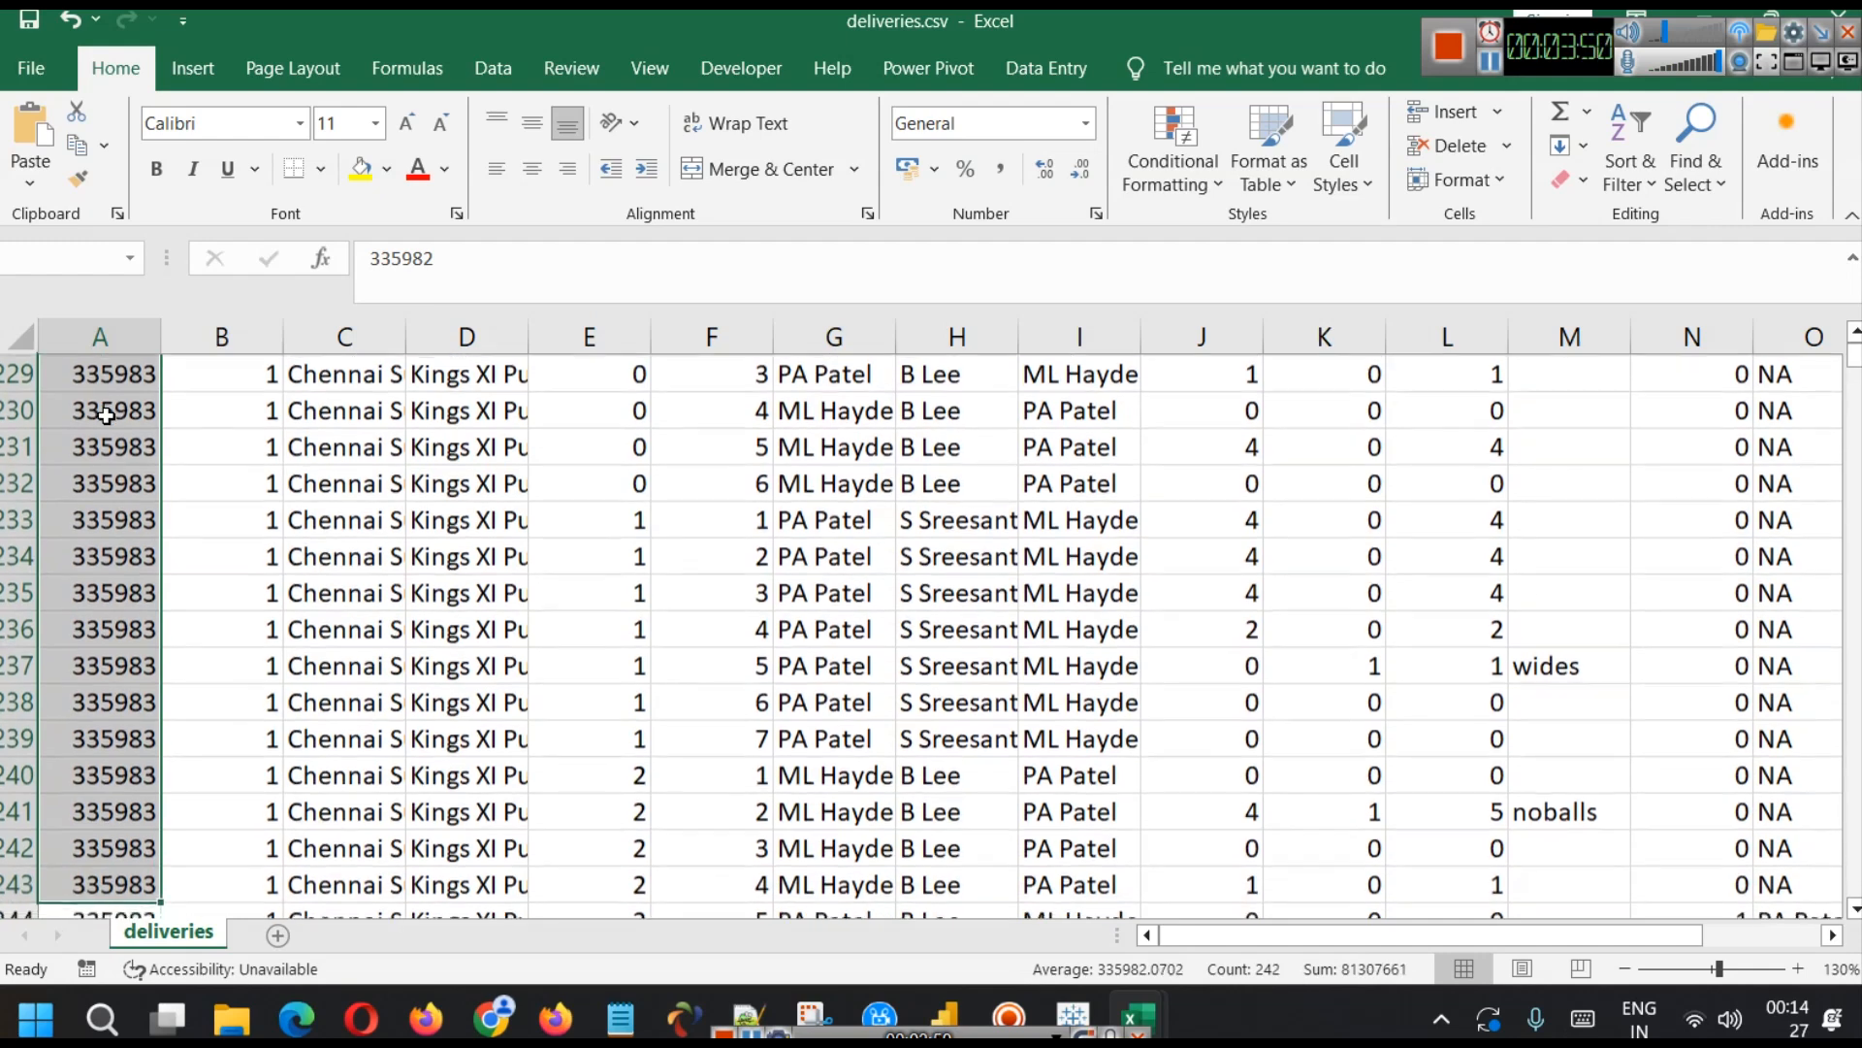
{"action": "key", "text": "shift+Down"}
{"action": "key", "text": "shift+Up"}
{"action": "key", "text": "shift+Up"}
{"action": "key", "text": "shift+Up"}
{"action": "key", "text": "shift+Up"}
{"action": "key", "text": "shift+Up"}
{"action": "key", "text": "shift+Up"}
{"action": "key", "text": "shift+Up"}
{"action": "key", "text": "shift+Up"}
{"action": "key", "text": "shift+Up"}
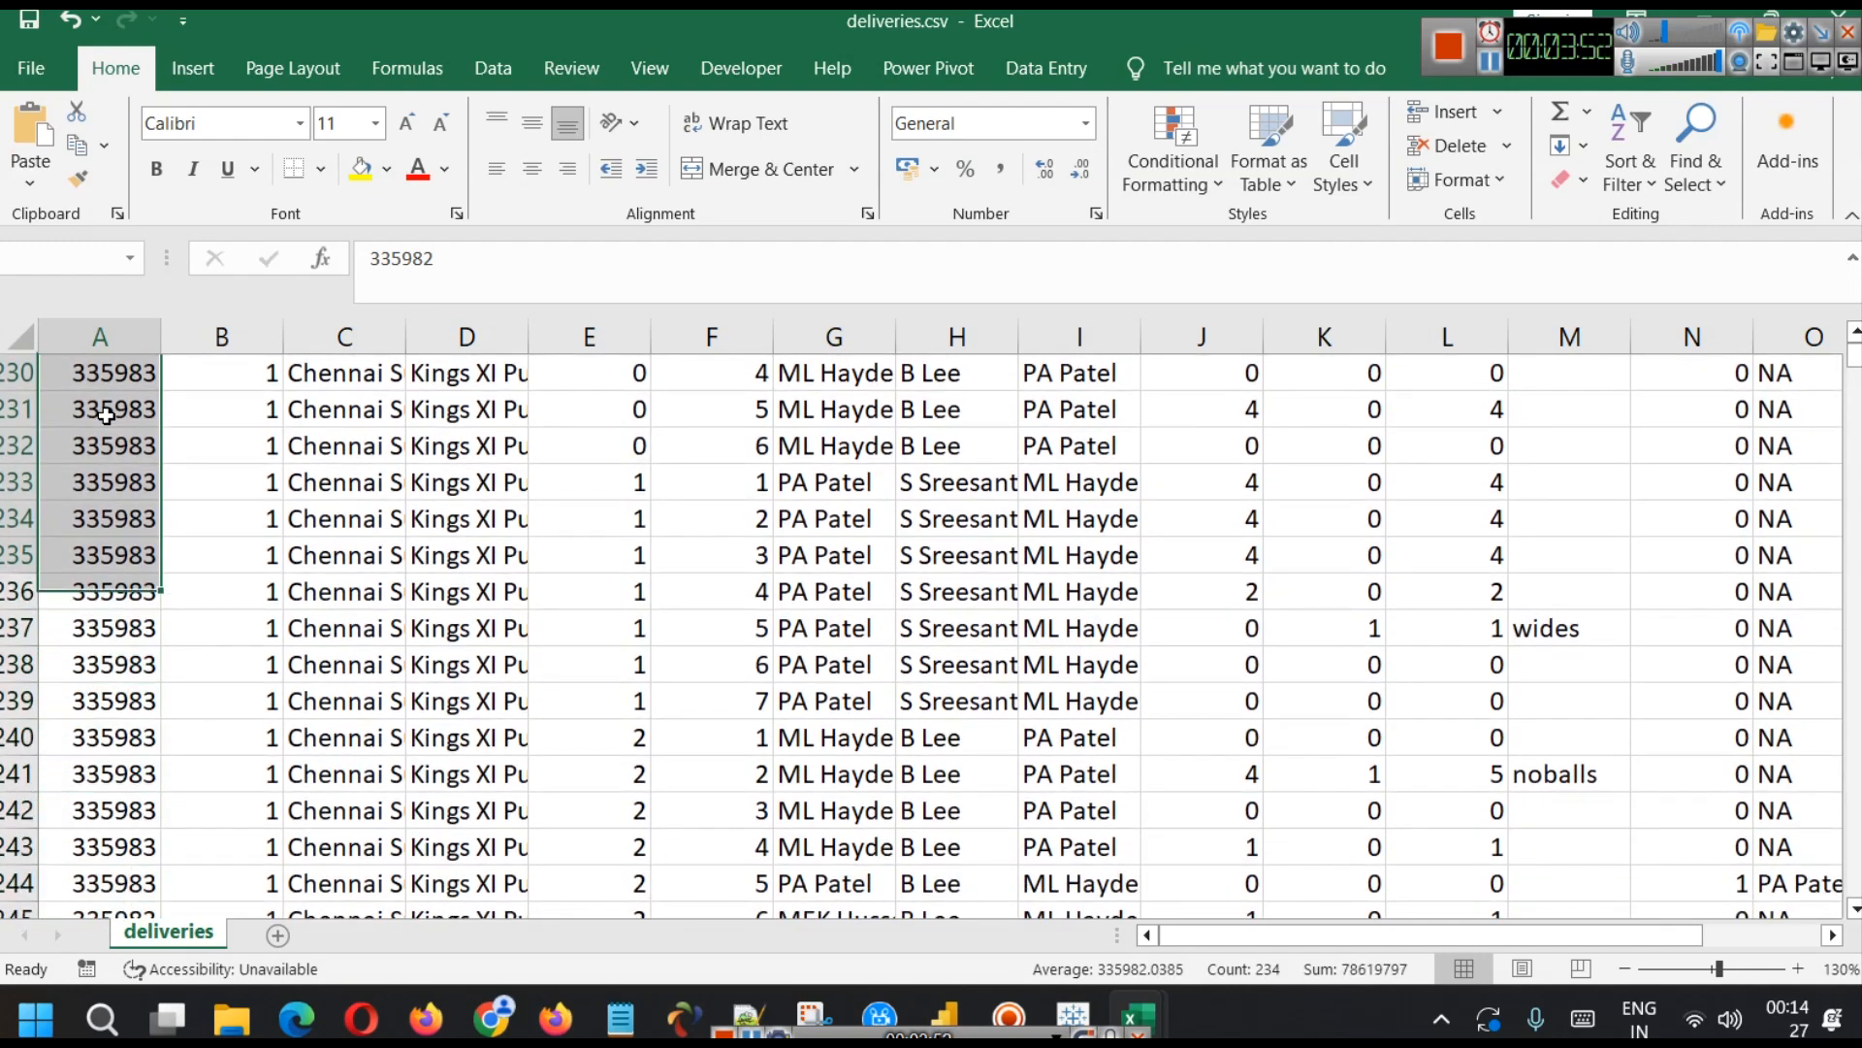
{"action": "key", "text": "shift+Up"}
{"action": "key", "text": "shift+Up"}
{"action": "key", "text": "shift+Up"}
{"action": "key", "text": "shift+Up"}
{"action": "key", "text": "shift+Up"}
{"action": "key", "text": "shift+Up"}
{"action": "key", "text": "shift+Up"}
{"action": "key", "text": "shift+Up"}
{"action": "key", "text": "shift+Up"}
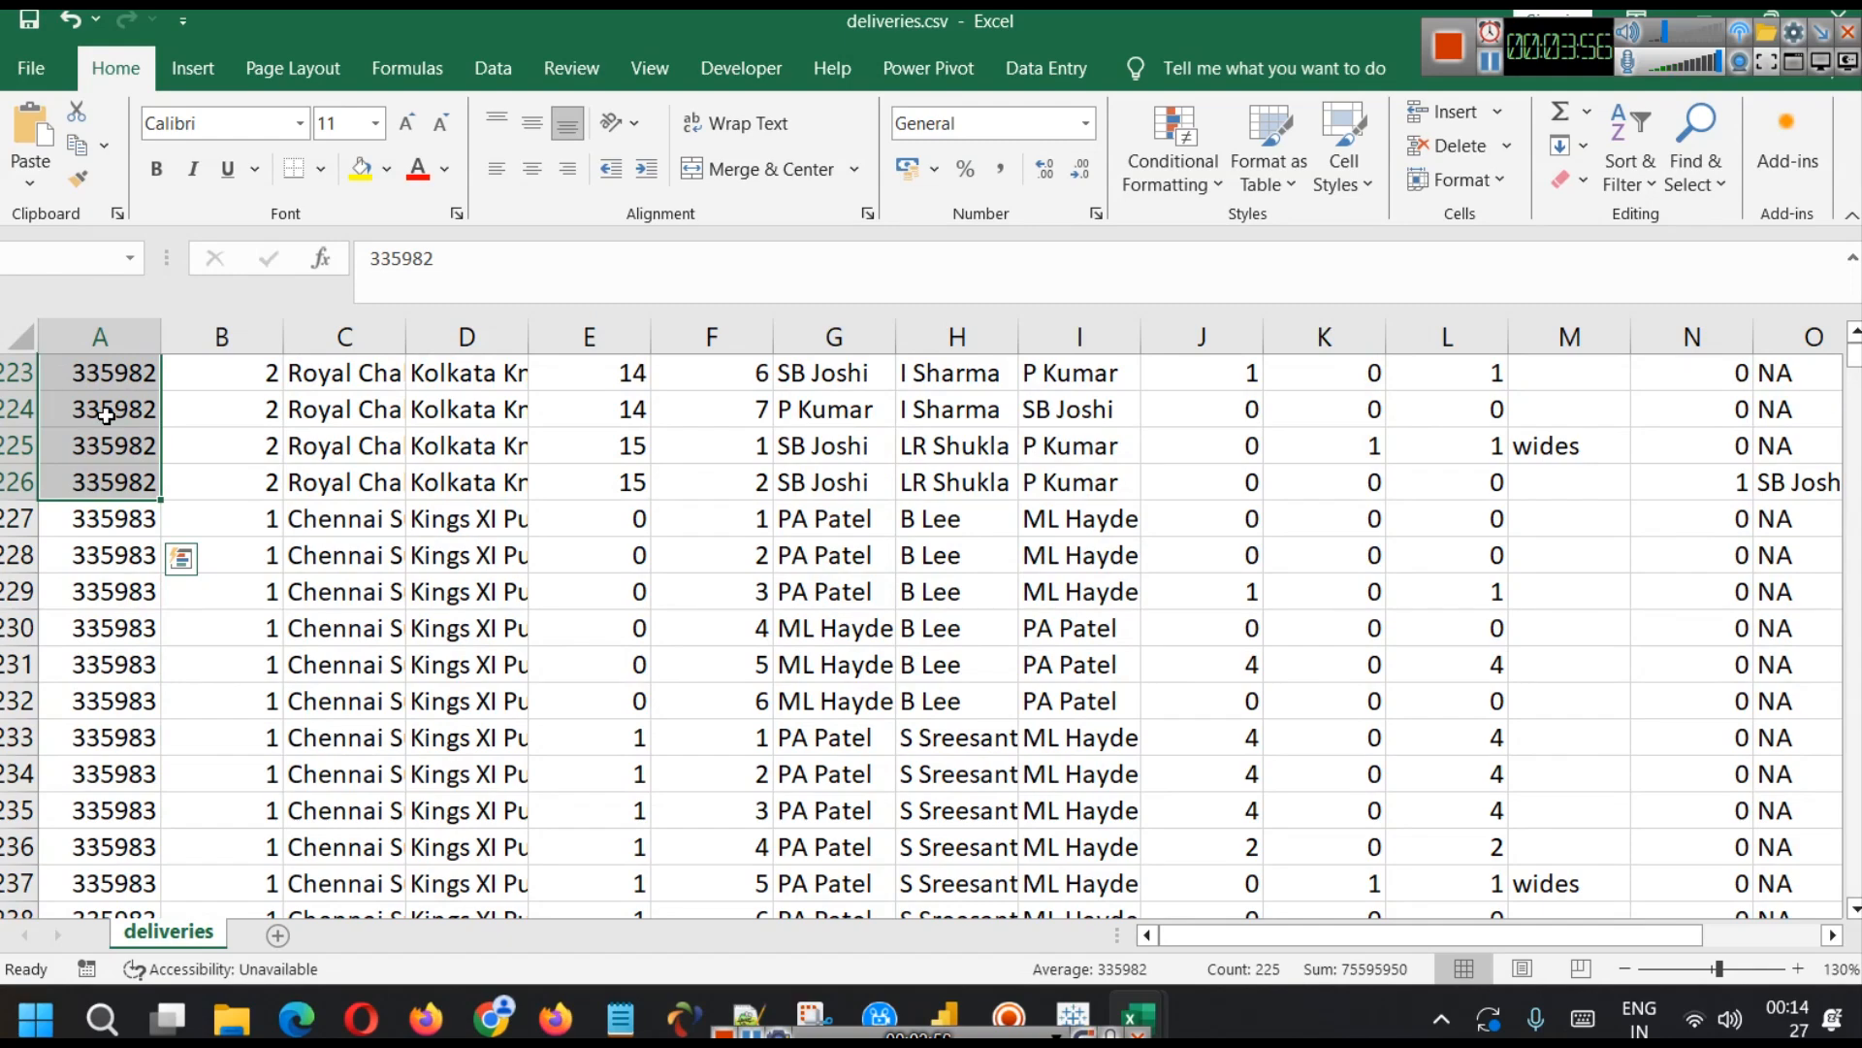
{"action": "scroll", "coordinate": [436, 573], "scroll_direction": "up", "scroll_amount": 16}
{"action": "scroll", "coordinate": [437, 574], "scroll_direction": "up", "scroll_amount": 20}
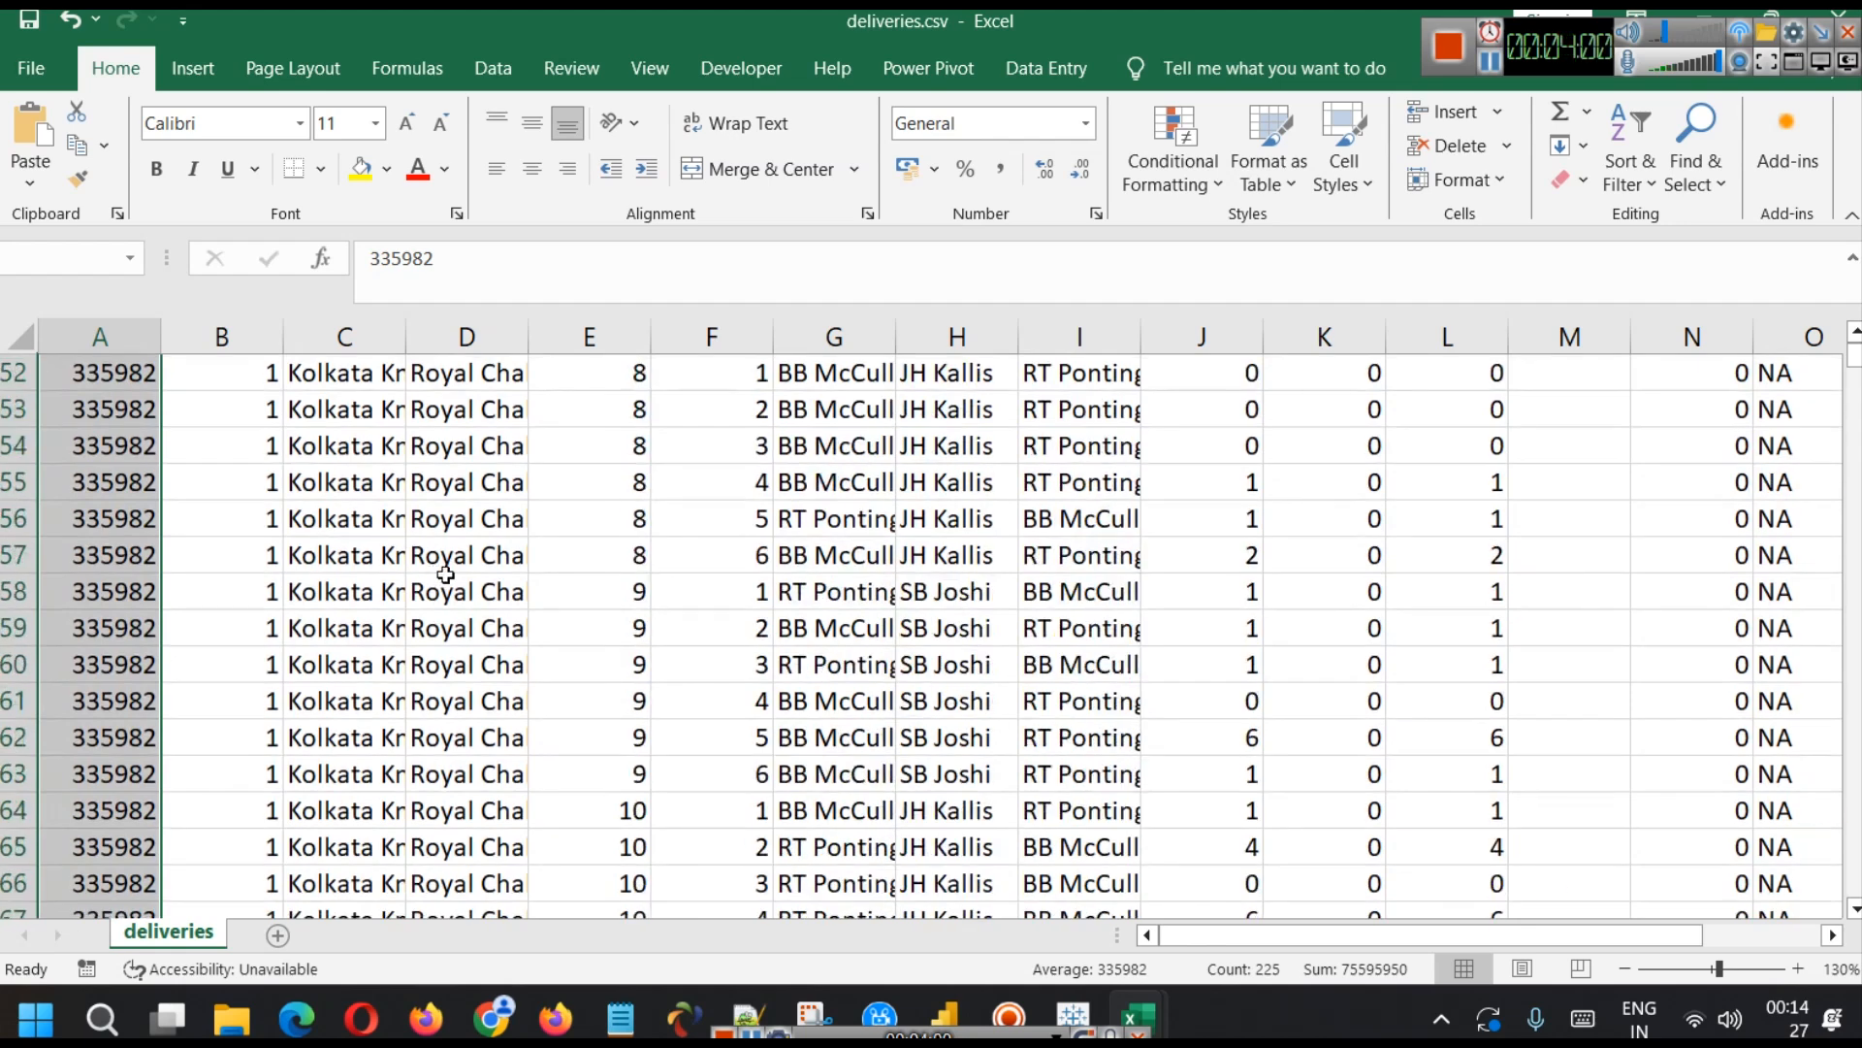
{"action": "scroll", "coordinate": [445, 574], "scroll_direction": "up", "scroll_amount": 17}
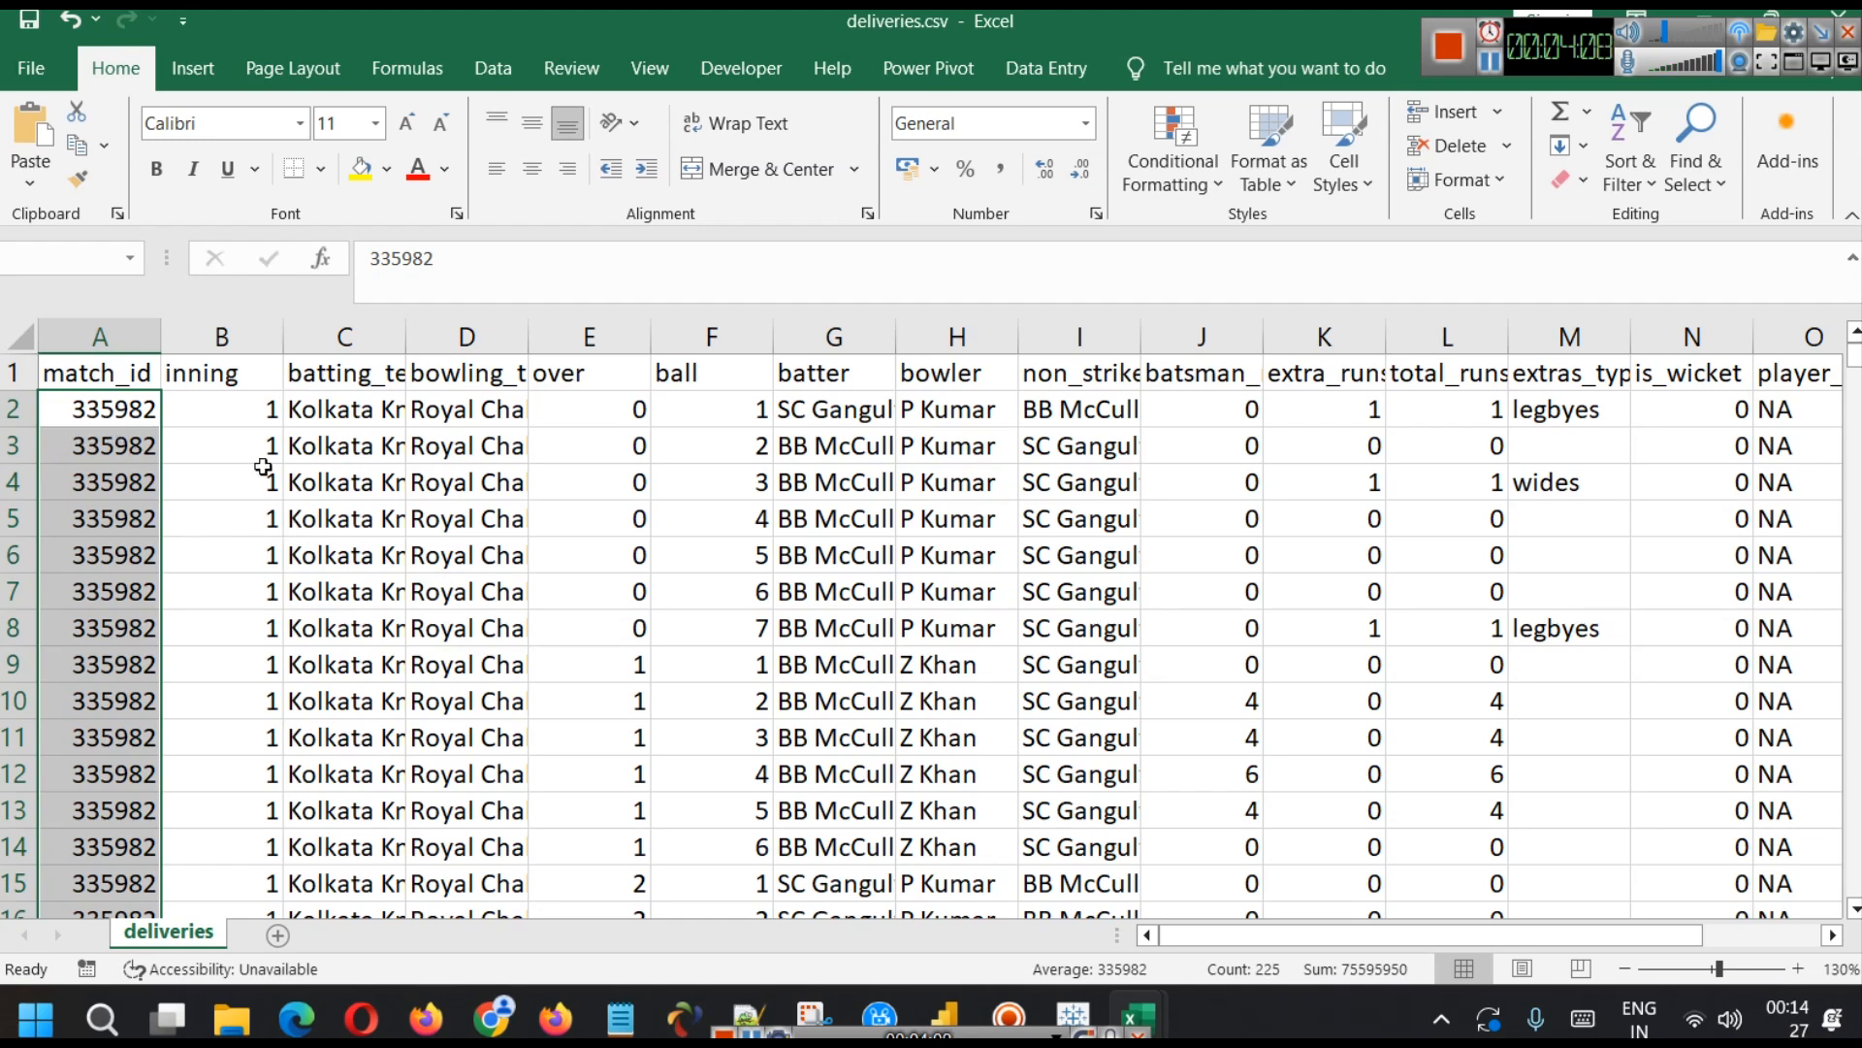
- Check the first delivery's inning and teams, widening the batting_team and bowling_team columns to reveal their full headers
{"action": "left_click", "coordinate": [221, 417]}
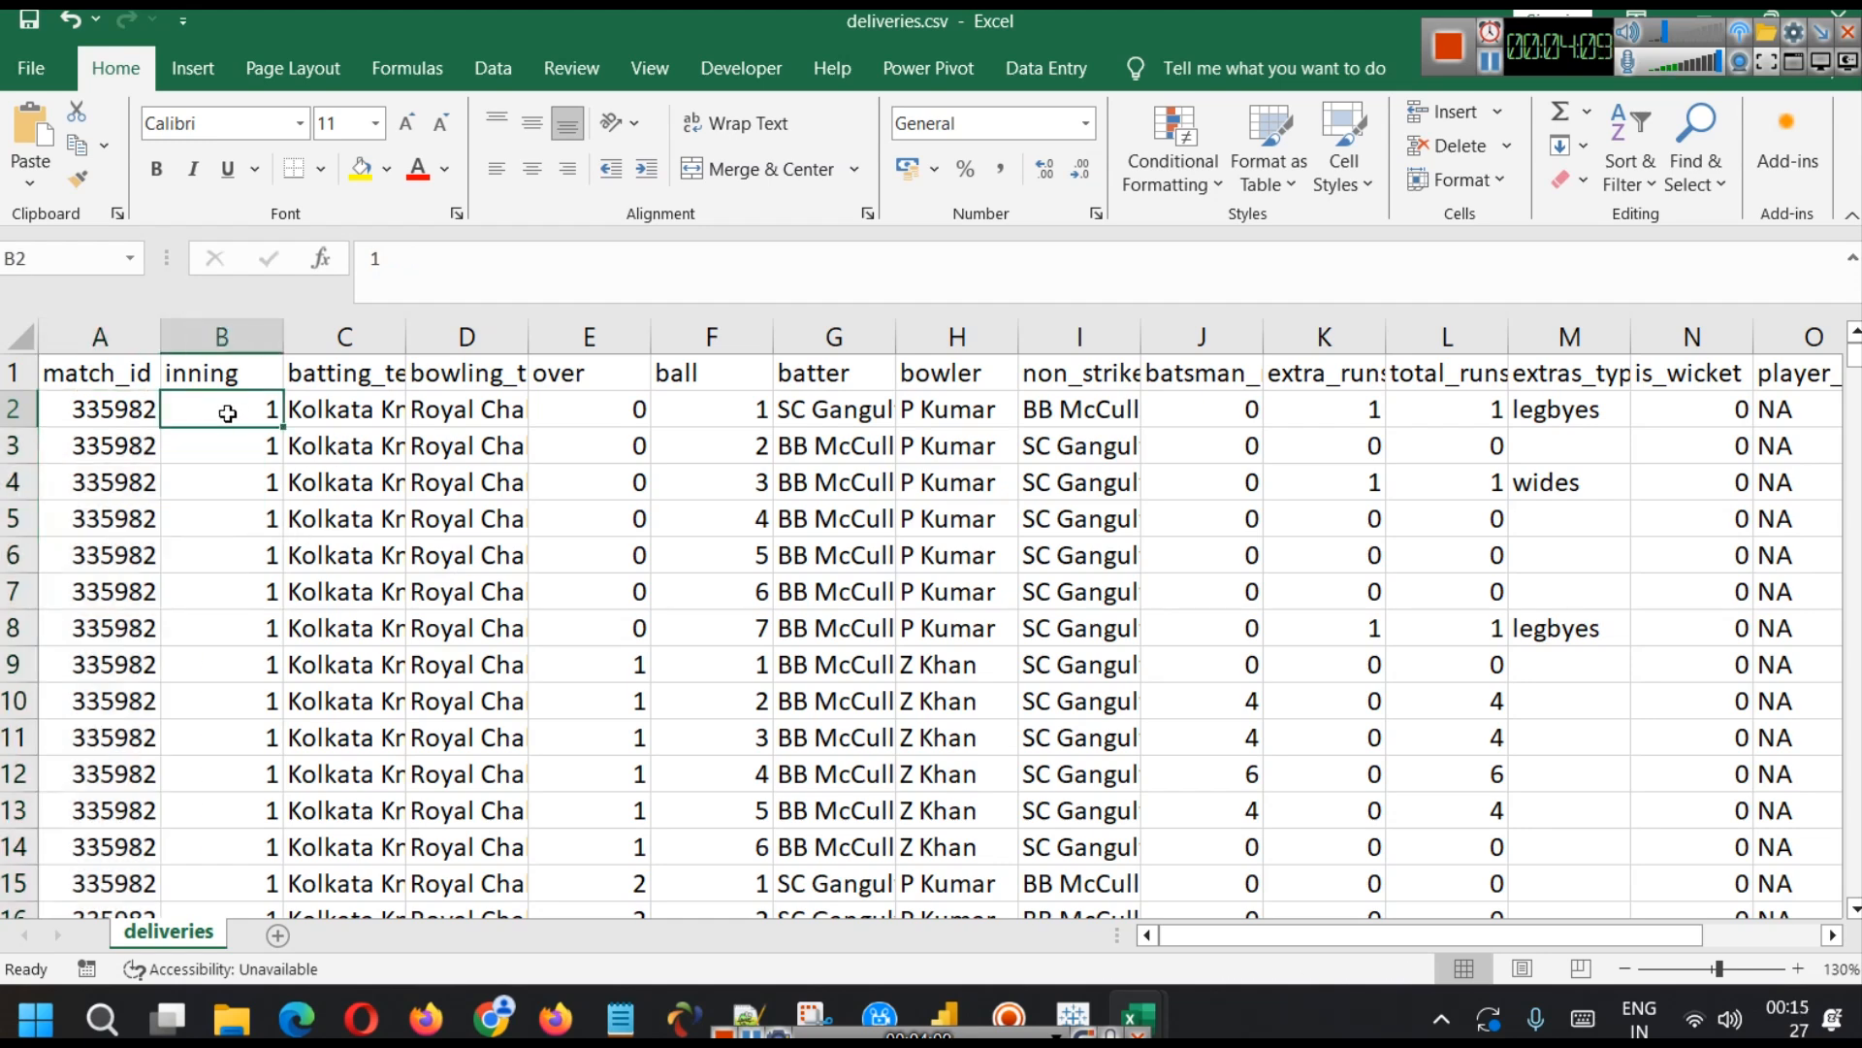
{"action": "left_click", "coordinate": [325, 419]}
{"action": "left_click_drag", "start_coordinate": [398, 343], "coordinate": [485, 342]}
{"action": "left_click", "coordinate": [570, 406]}
{"action": "left_click_drag", "start_coordinate": [609, 336], "coordinate": [708, 337]}
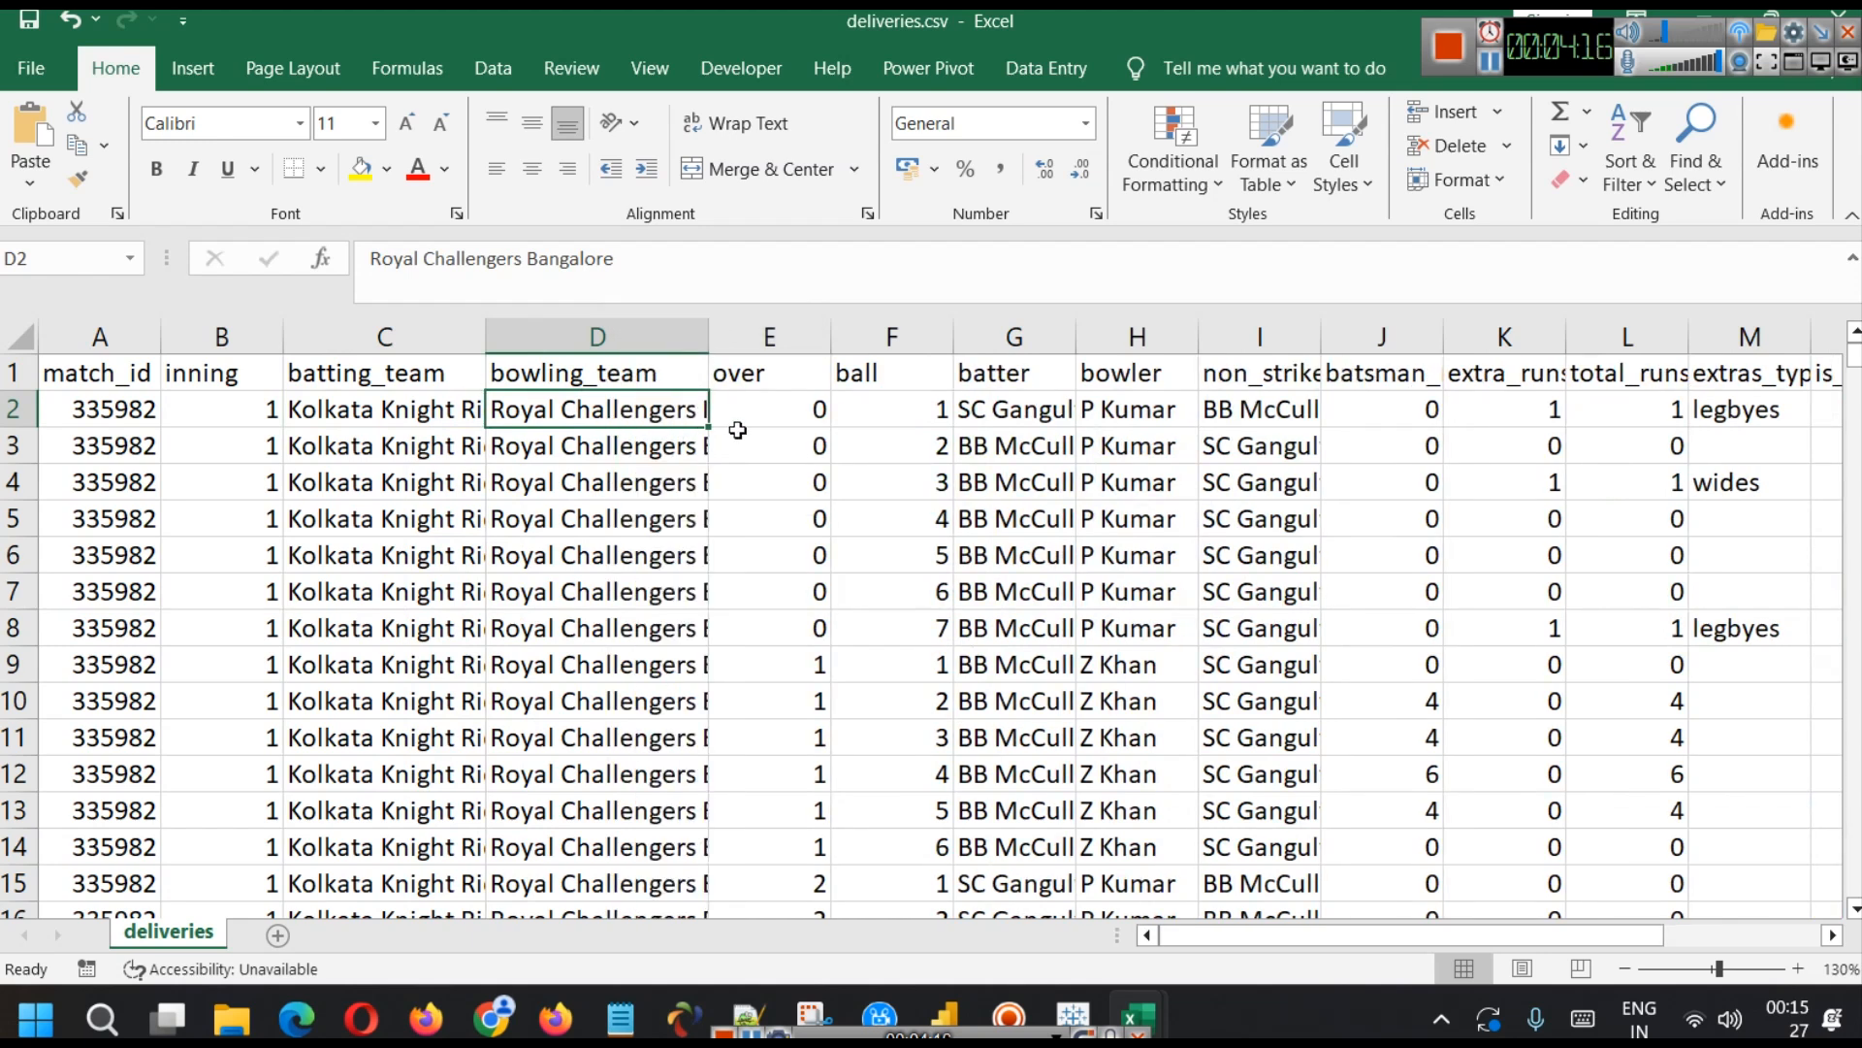
- Examine the over and ball numbering of the first over, including its seventh ball and the third ball's total runs and extras type
{"action": "left_click", "coordinate": [762, 407]}
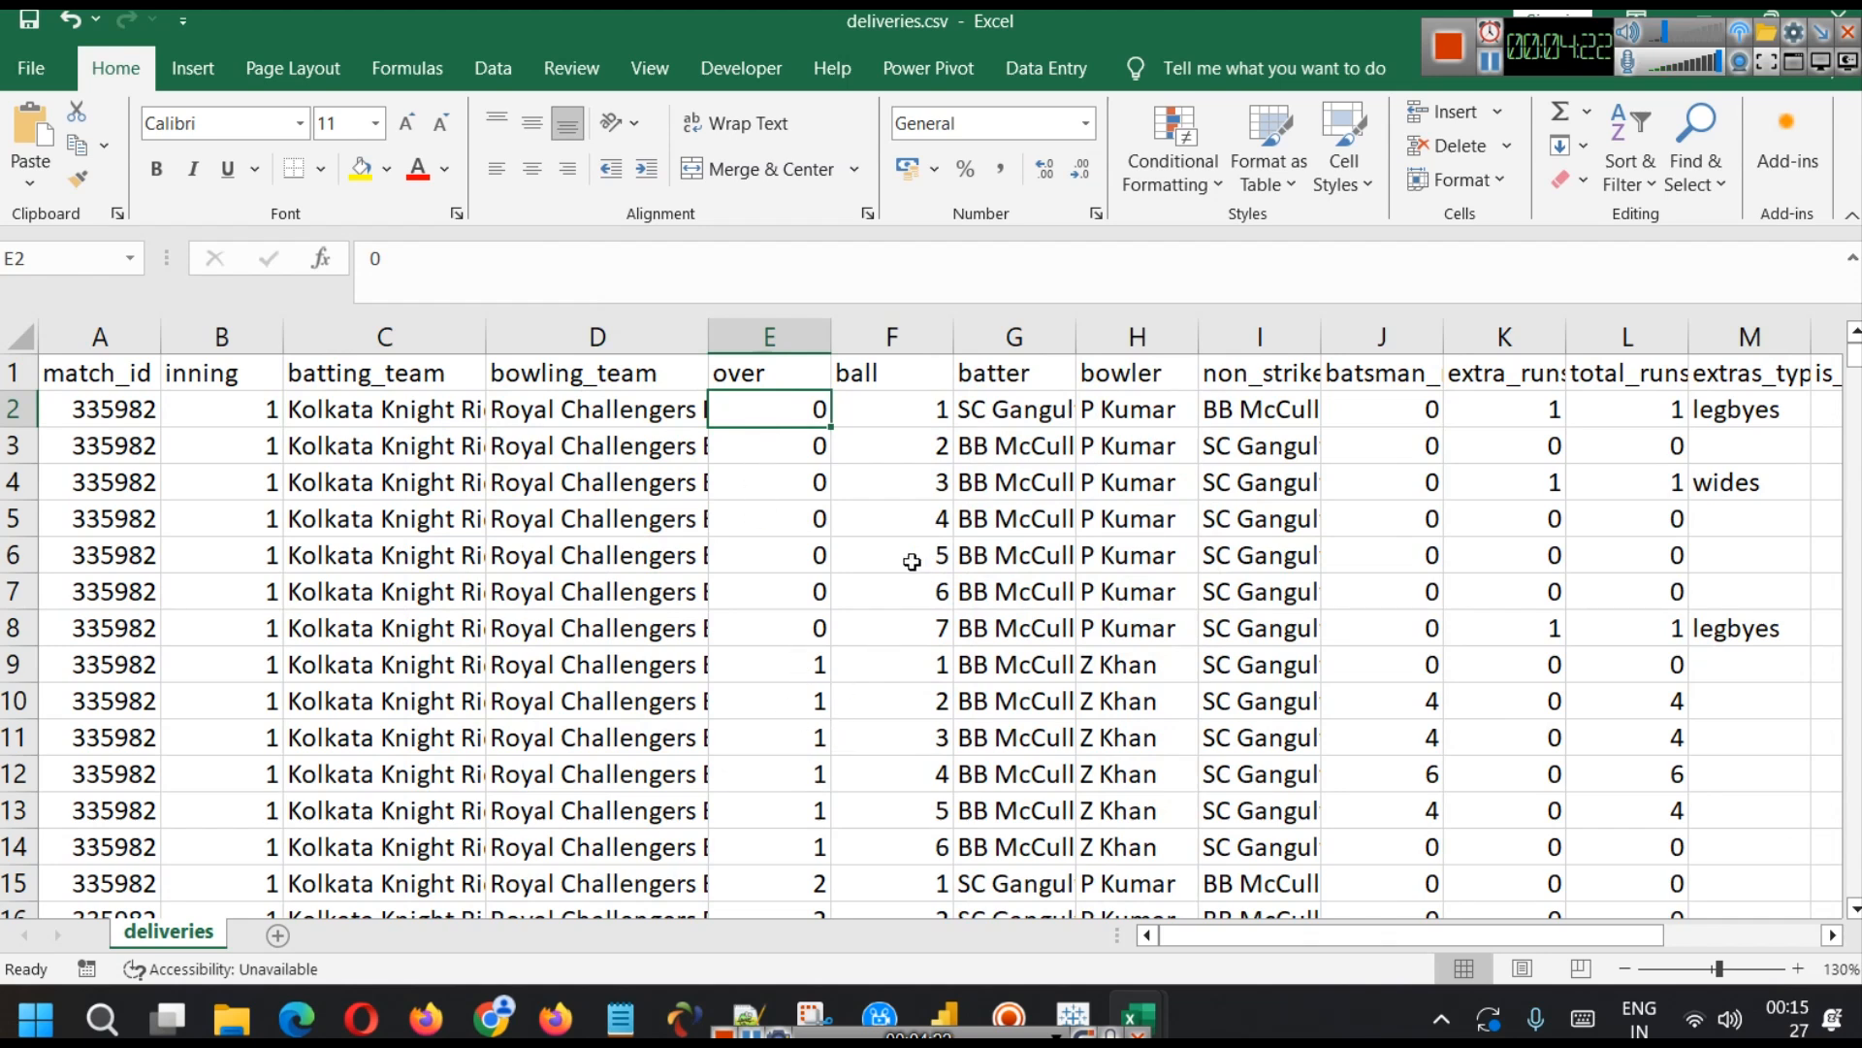
{"action": "left_click", "coordinate": [923, 416]}
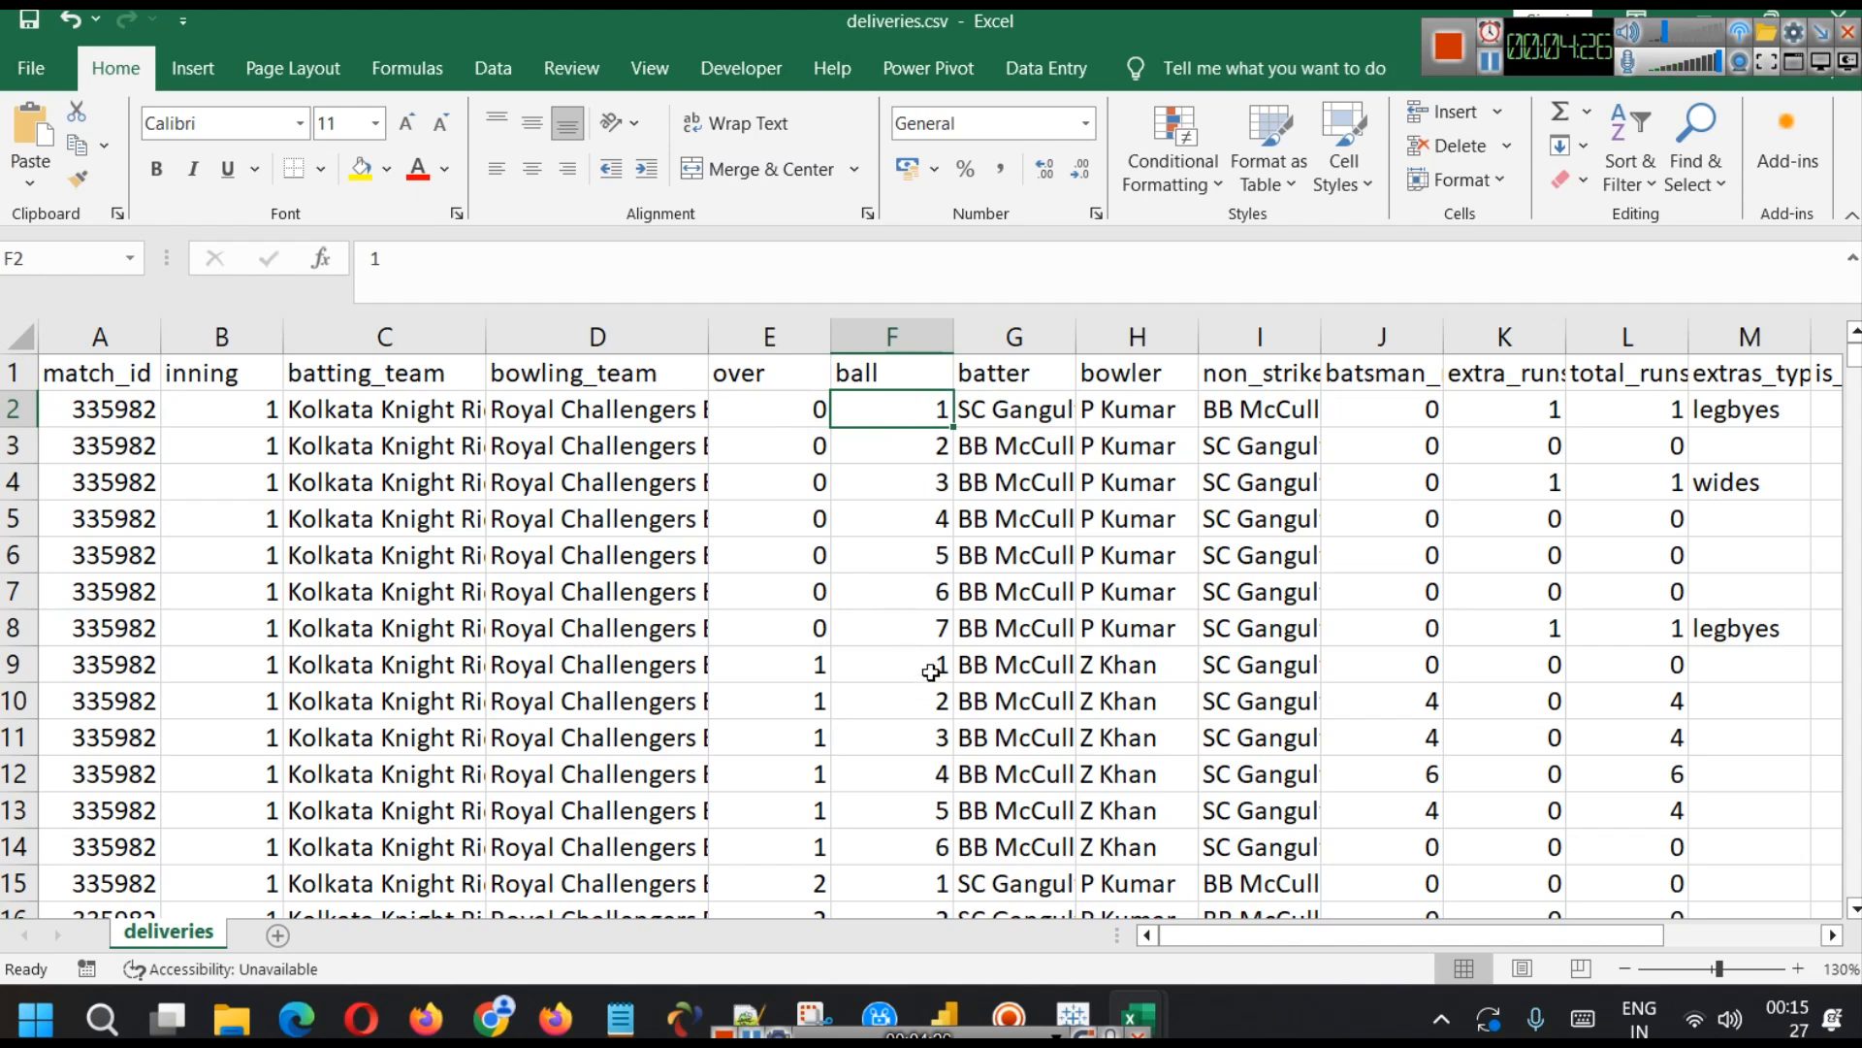
{"action": "left_click", "coordinate": [930, 626]}
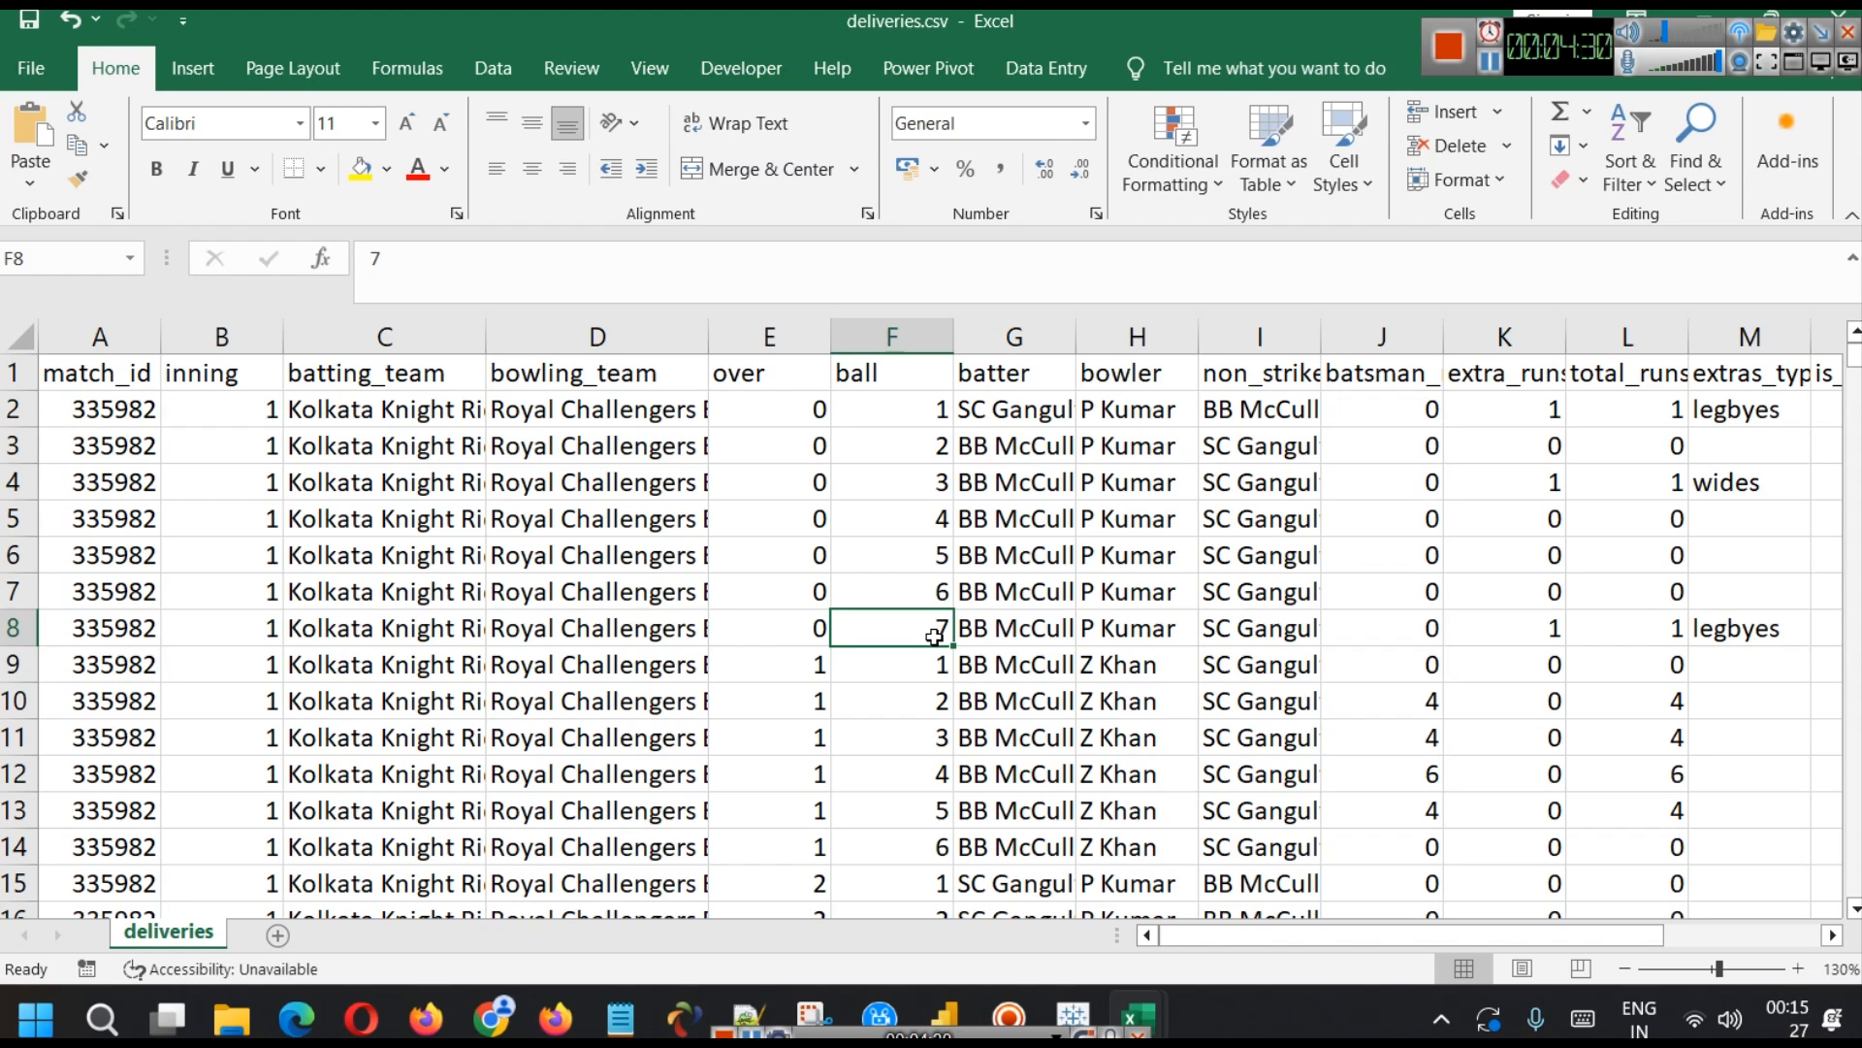
{"action": "left_click", "coordinate": [1678, 482]}
{"action": "left_click", "coordinate": [1727, 488]}
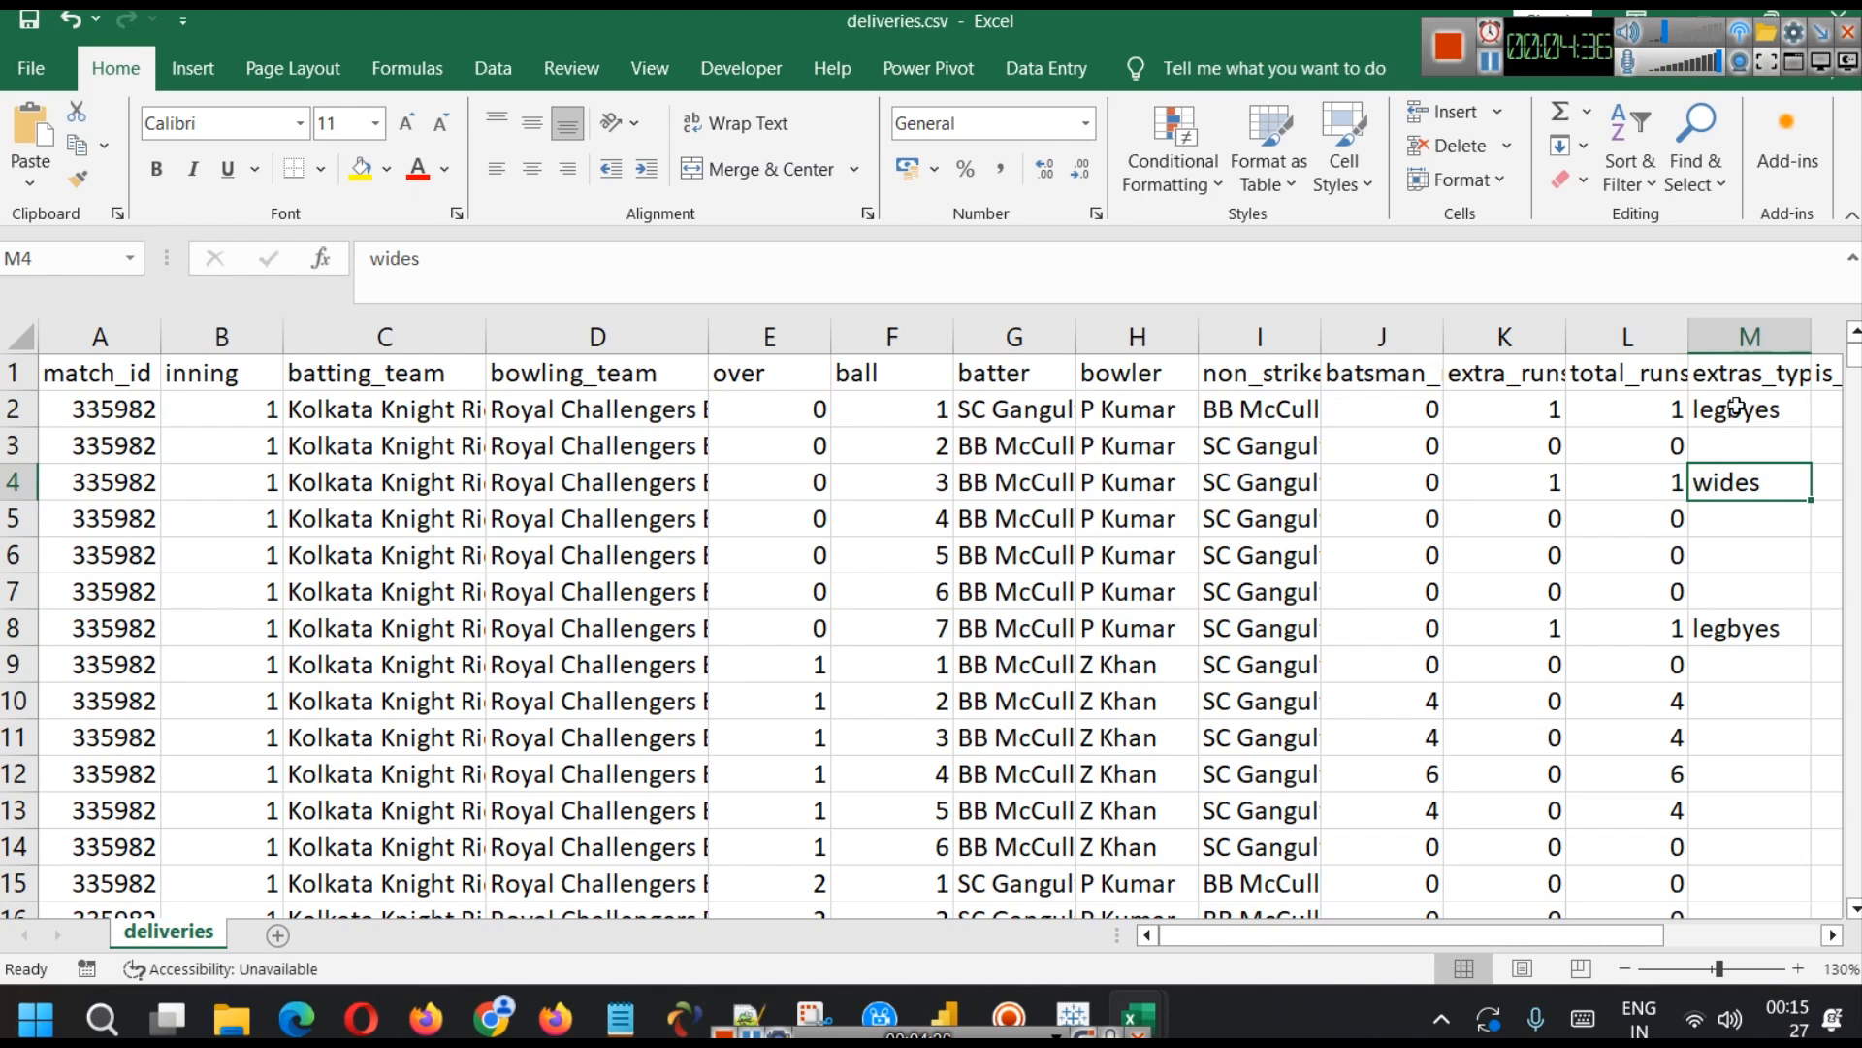
- Widen the batsman_runs column to show its full header and examine how extra_runs and total_runs relate to it for the first delivery
{"action": "left_click", "coordinate": [1394, 373]}
{"action": "double_click", "coordinate": [1444, 336]}
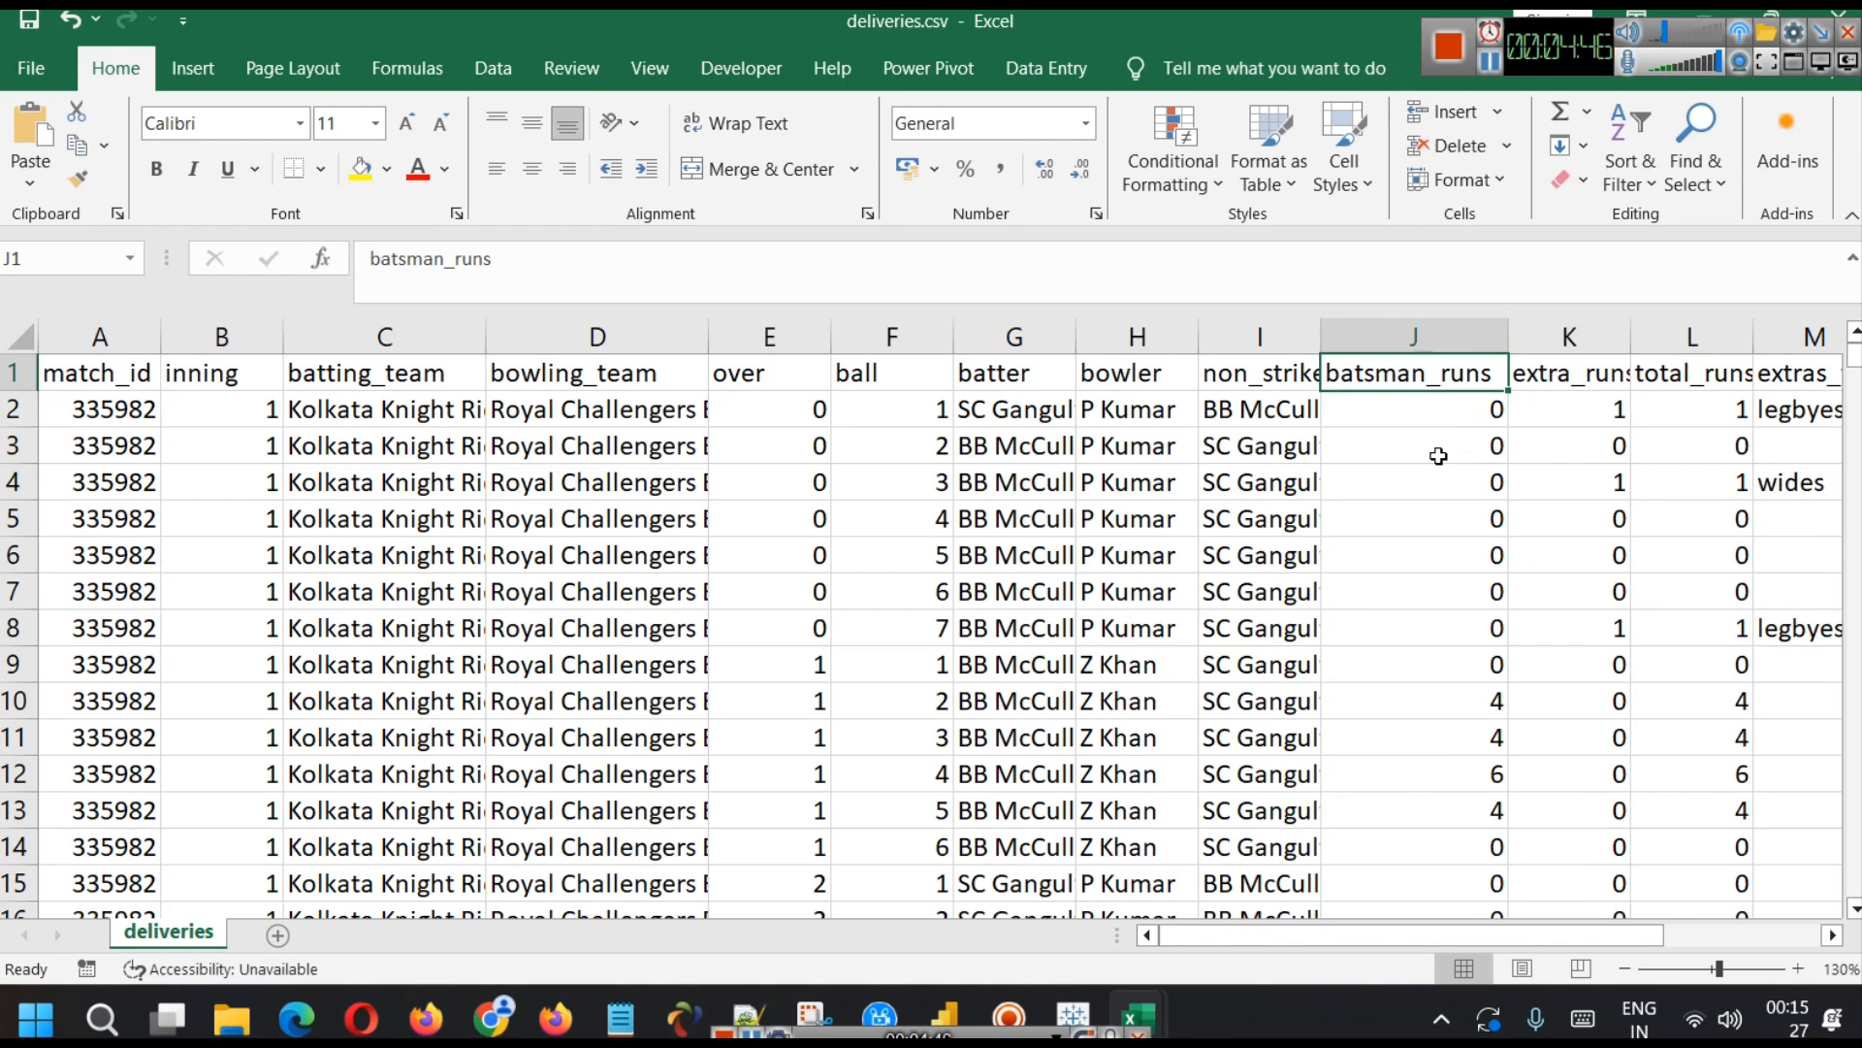
{"action": "left_click", "coordinate": [1570, 361]}
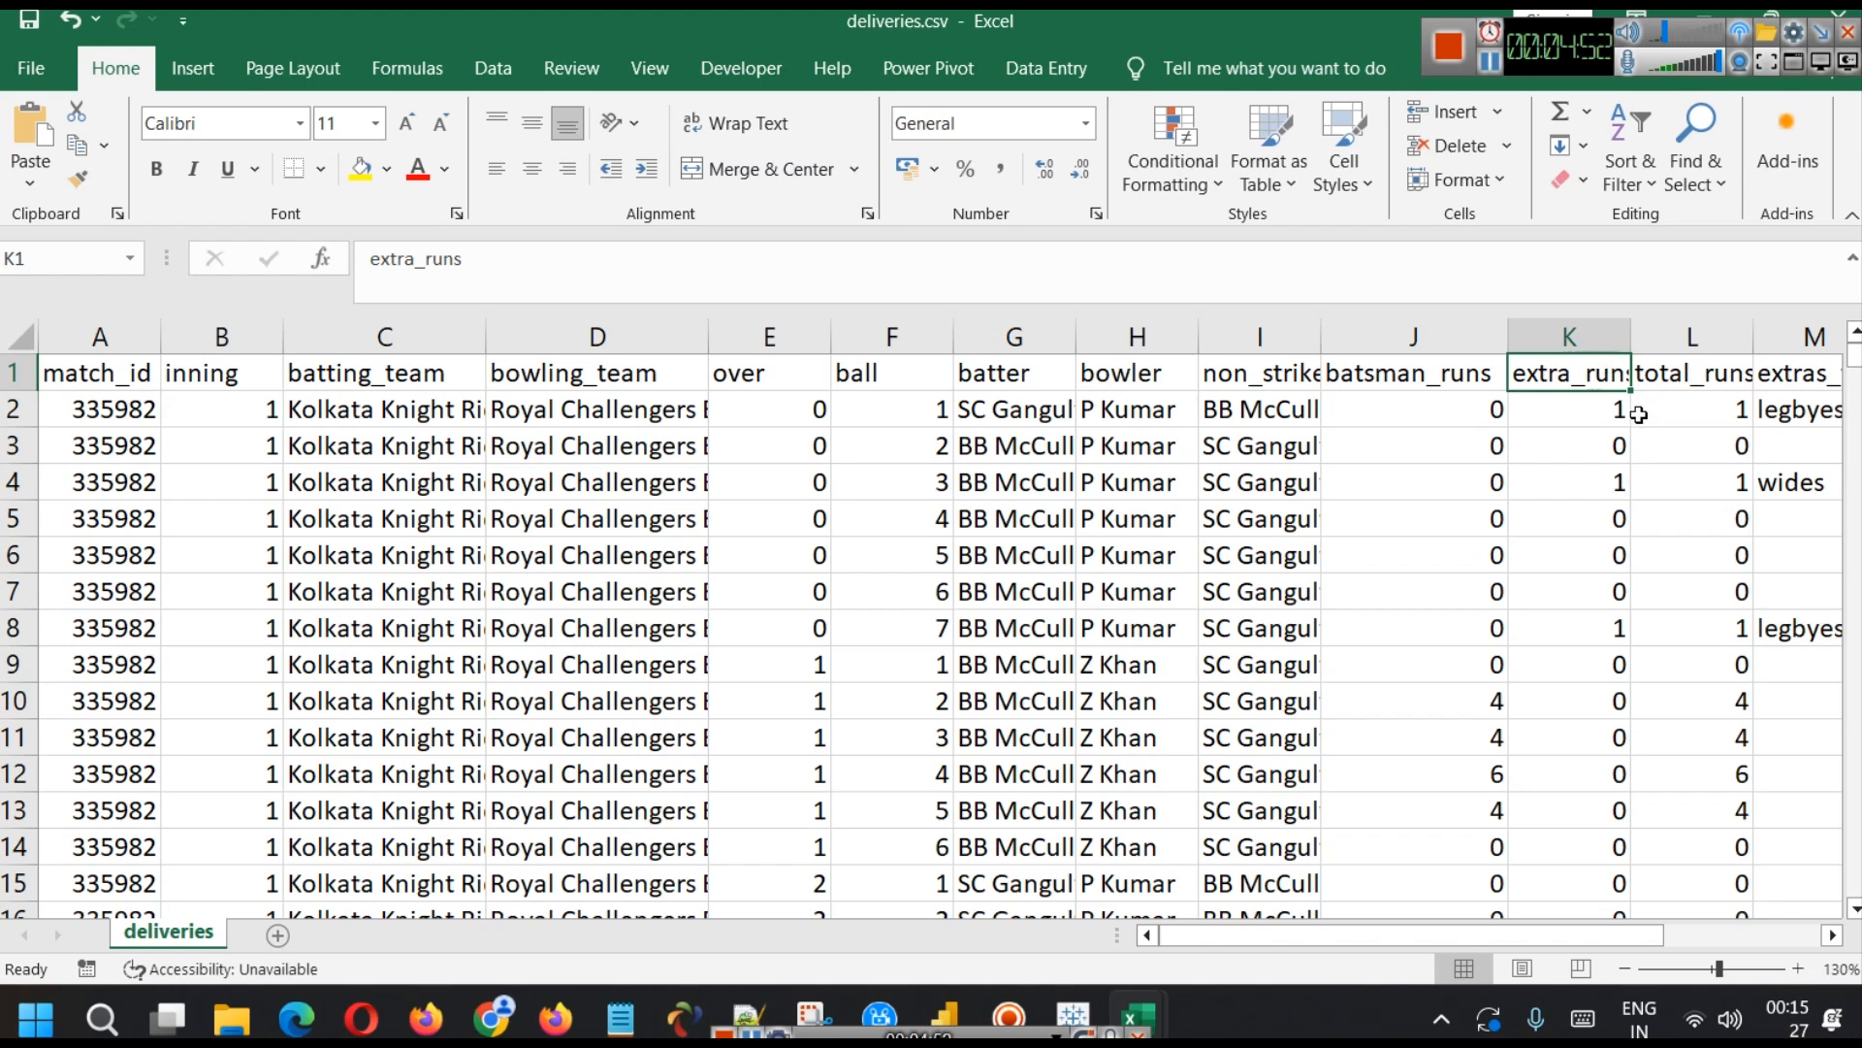
{"action": "left_click", "coordinate": [1677, 370]}
{"action": "left_click", "coordinate": [1692, 409]}
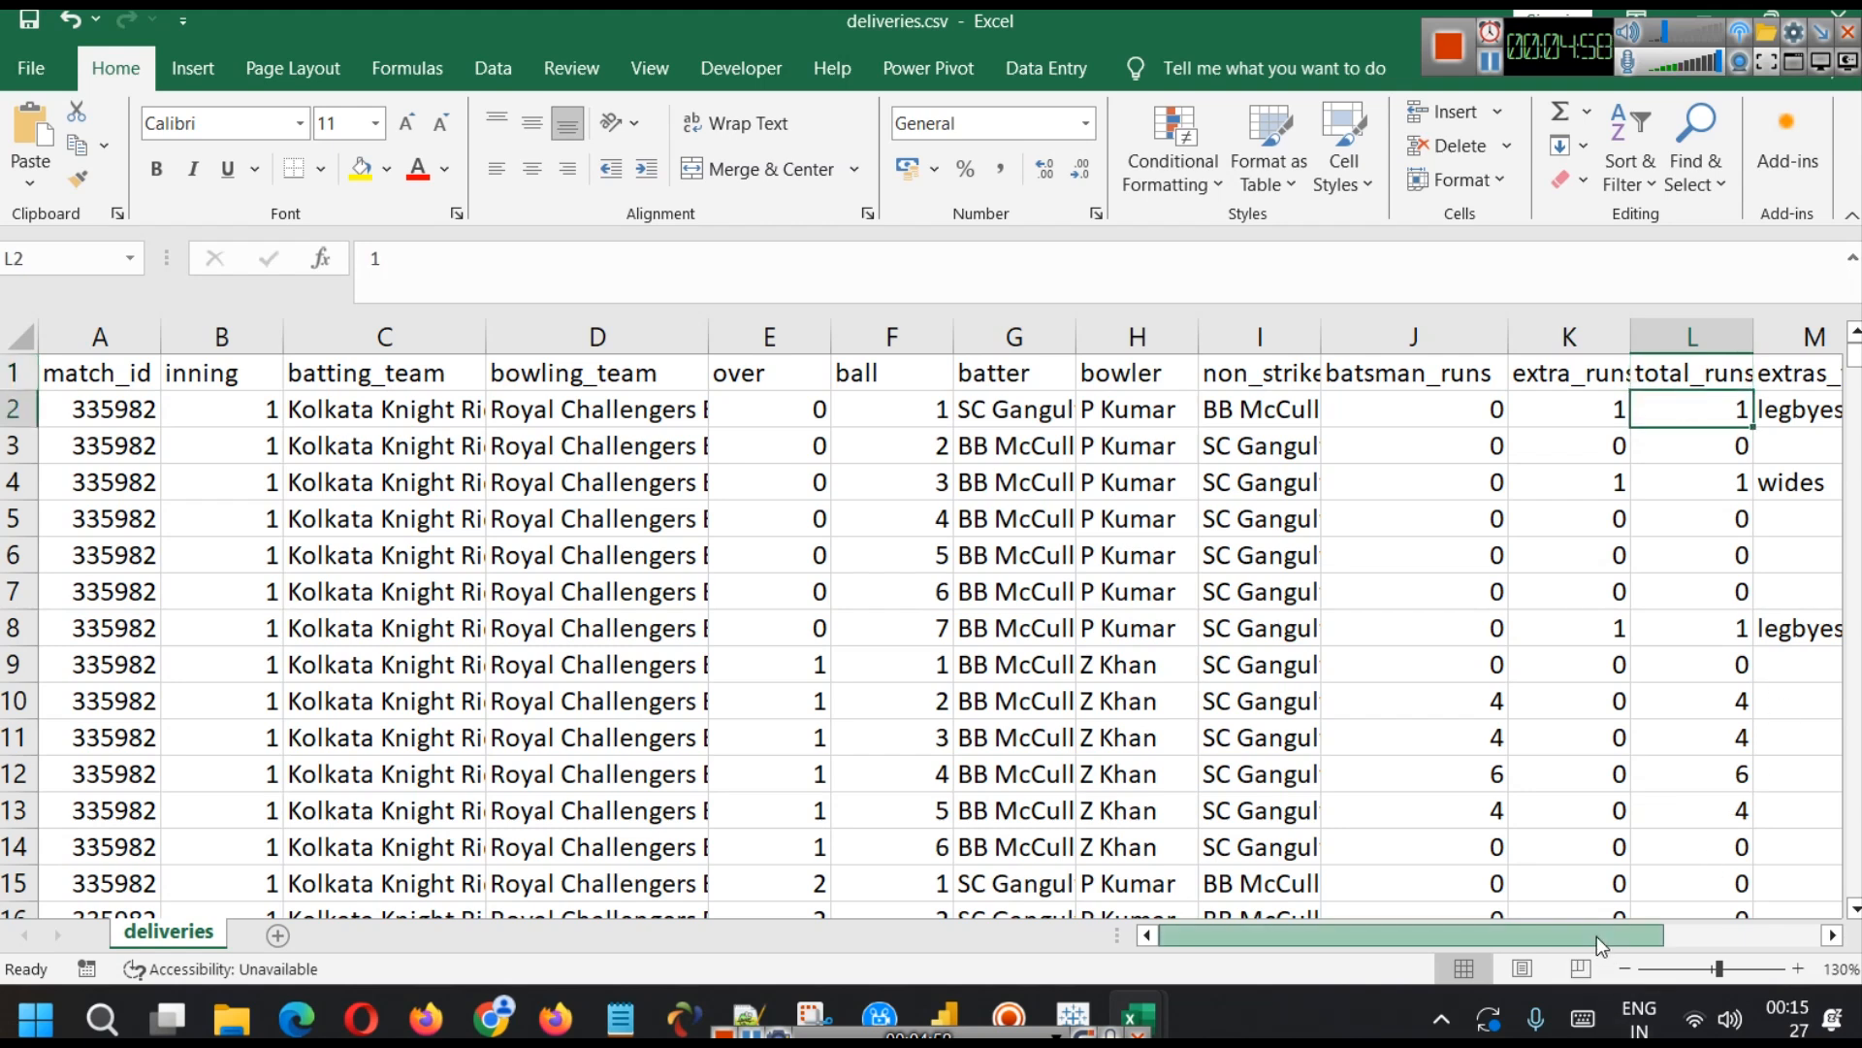
{"action": "scroll", "coordinate": [1597, 935], "scroll_direction": "right", "scroll_amount": 2}
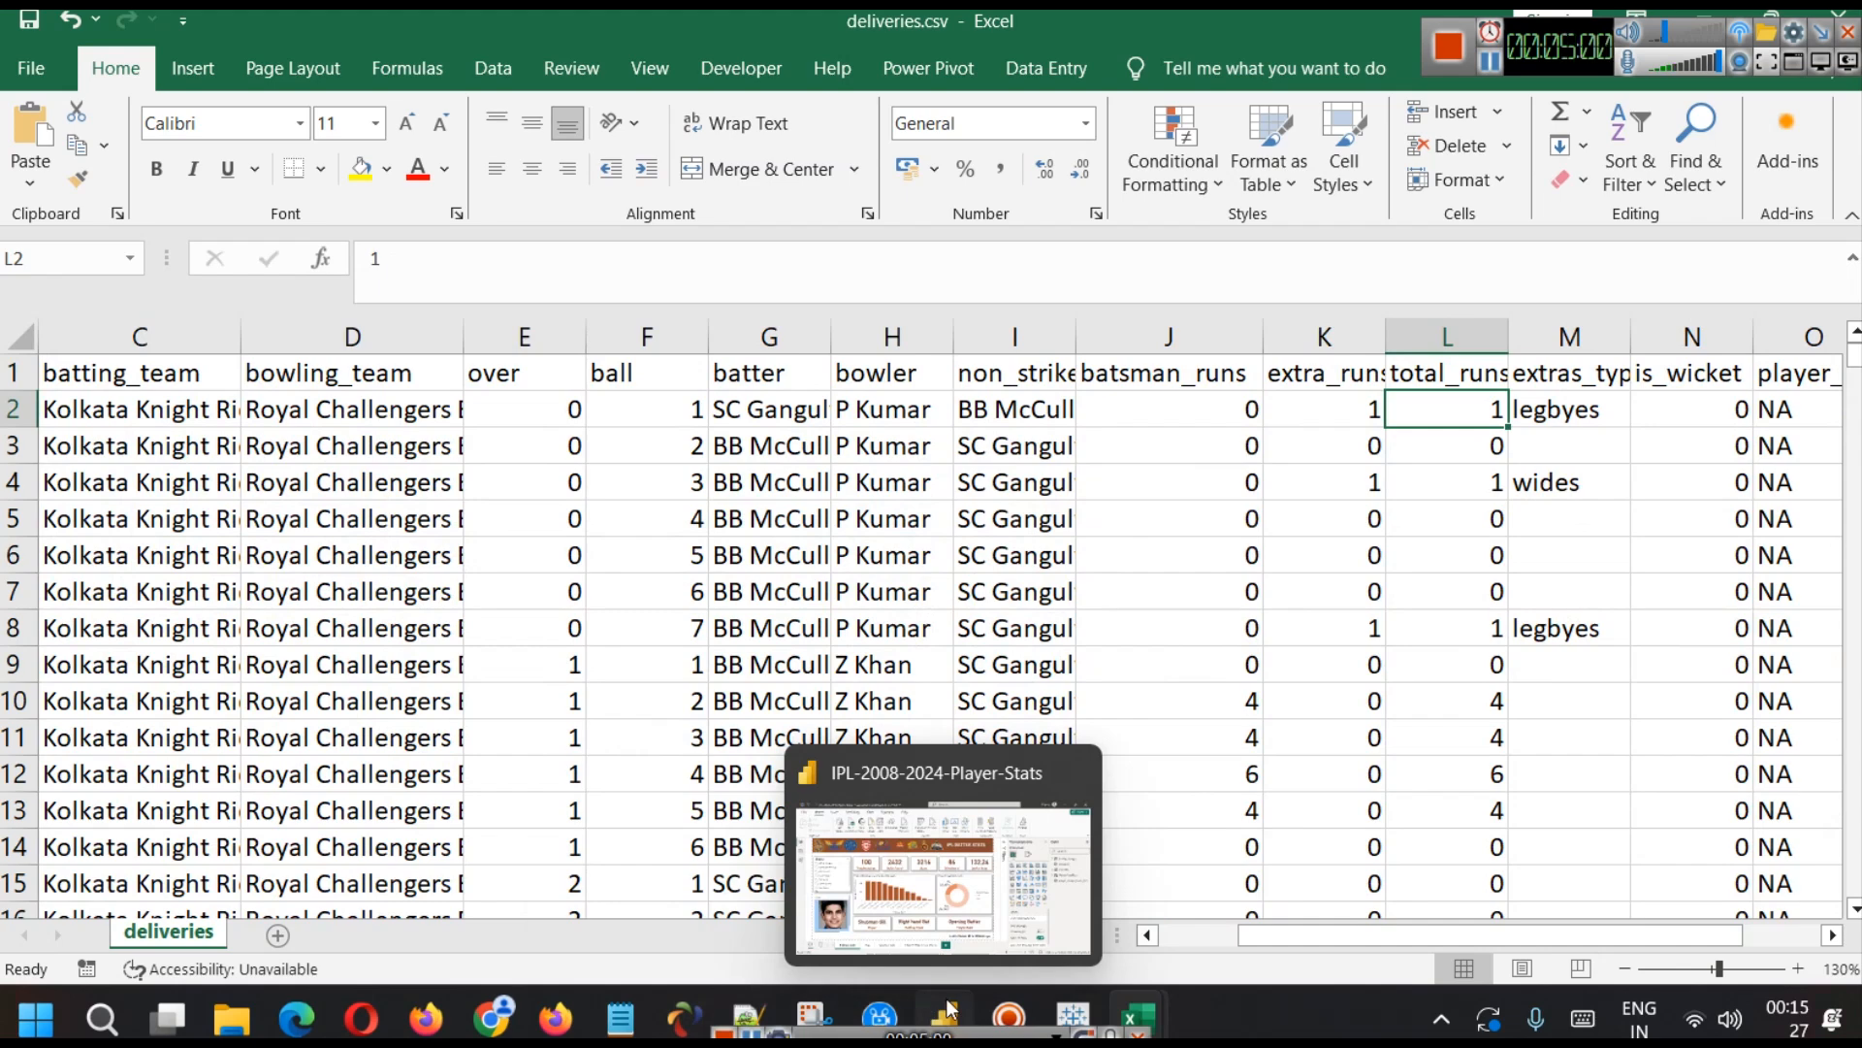
- Switch to the IPL-2008-2024-Player-Stats report in Power BI, review its Highest Wicket in a Match and Bowling Stats pages, and return to deliveries.csv
{"action": "left_click", "coordinate": [943, 1014]}
{"action": "left_click", "coordinate": [752, 924]}
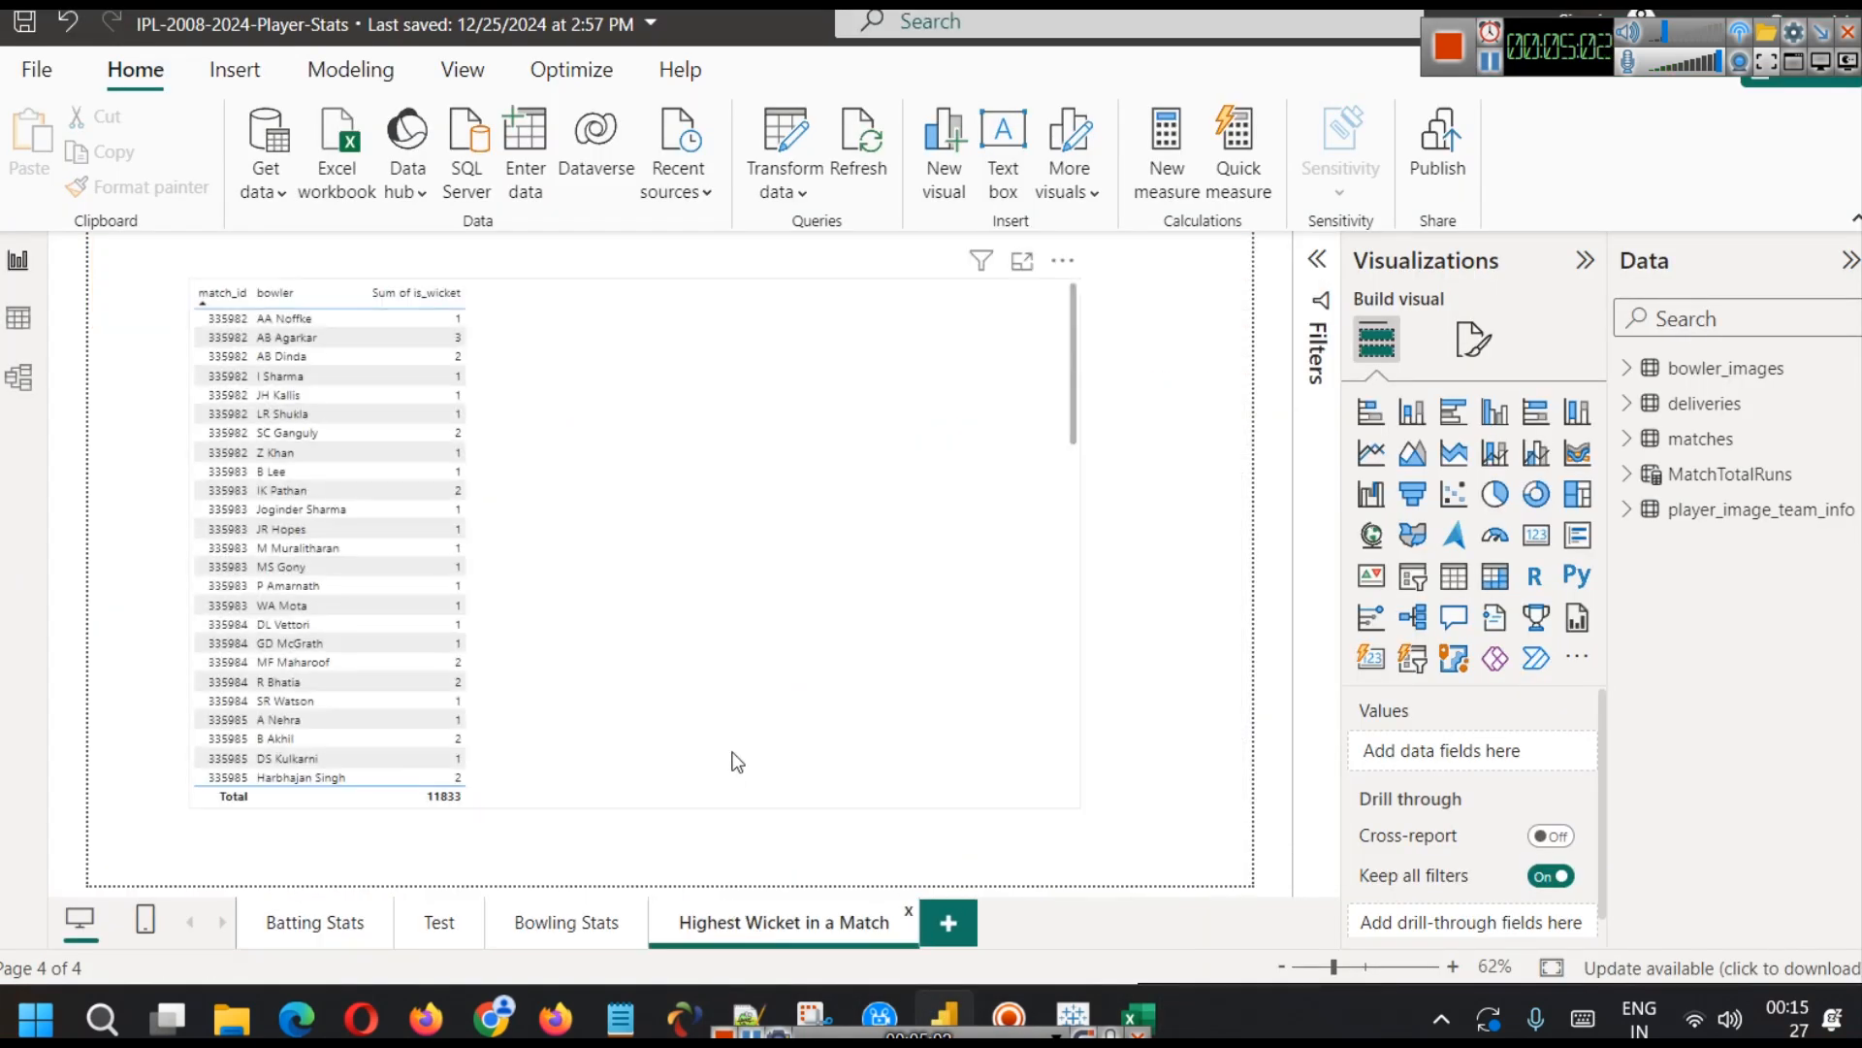
{"action": "left_click", "coordinate": [567, 924]}
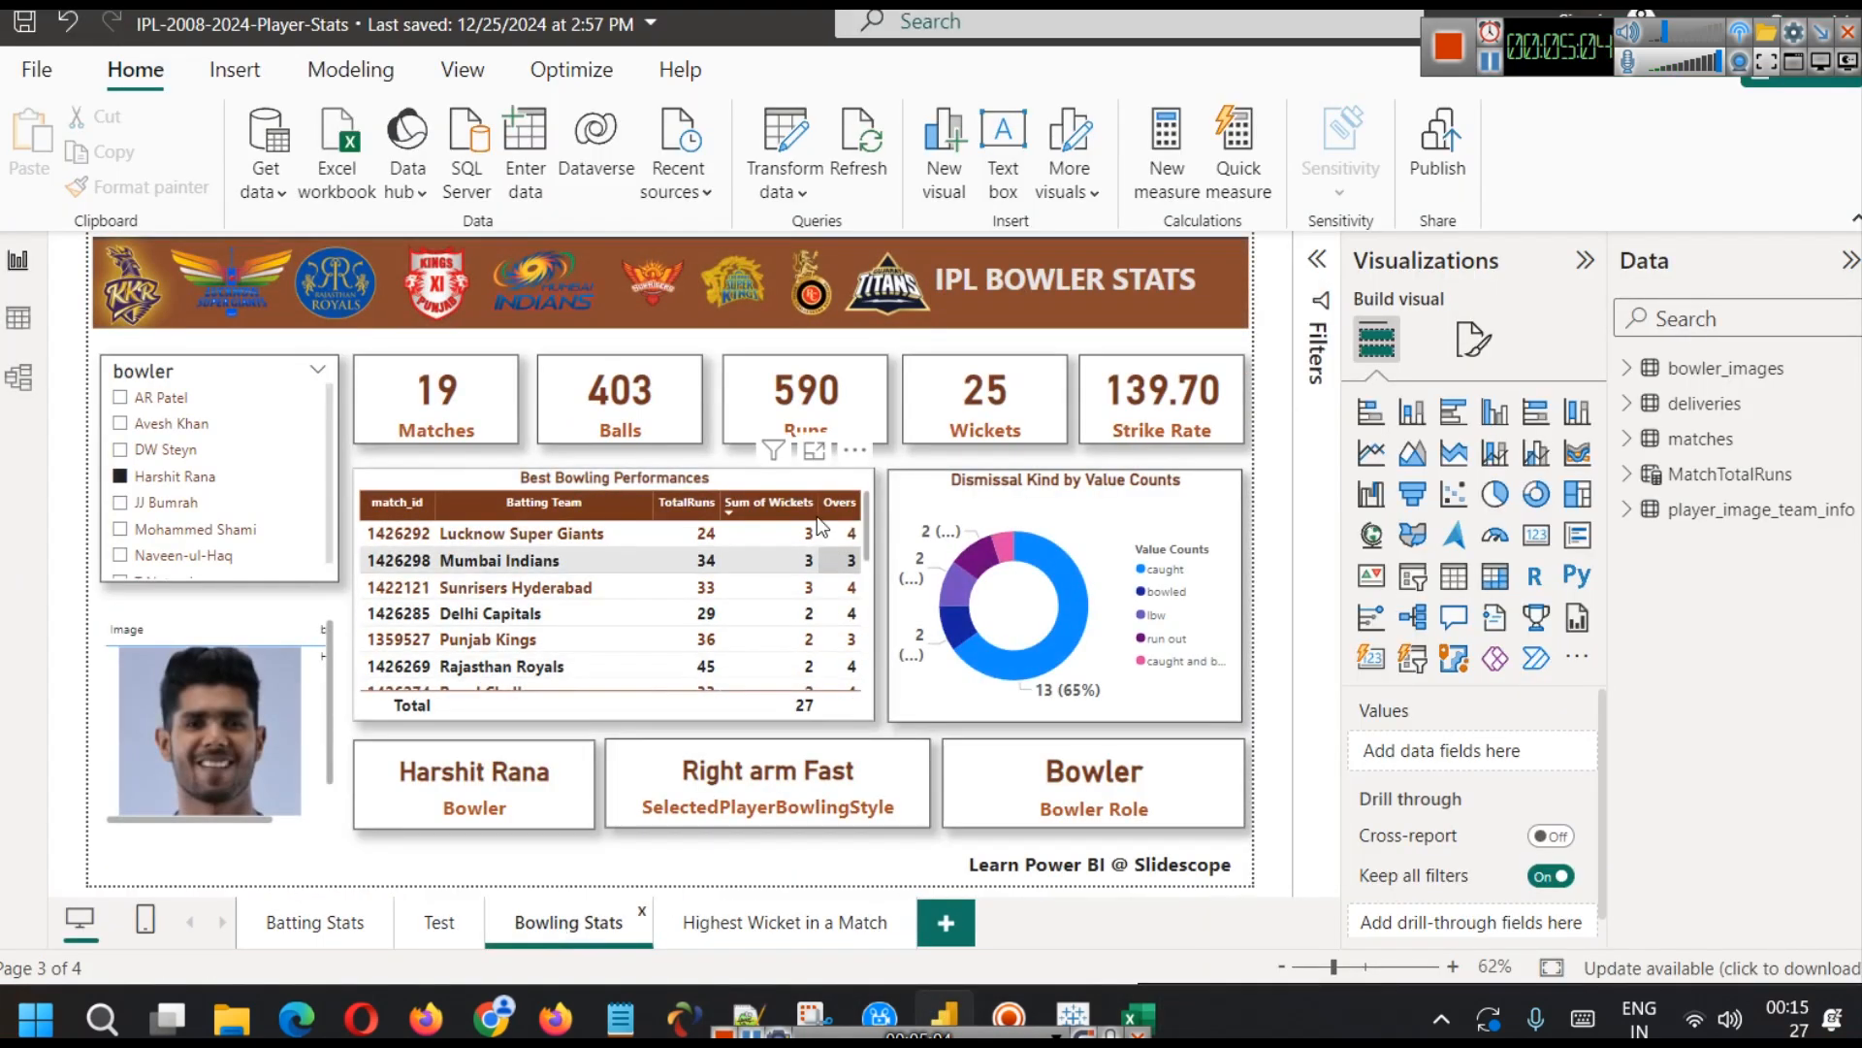
{"action": "left_click", "coordinate": [1719, 29]}
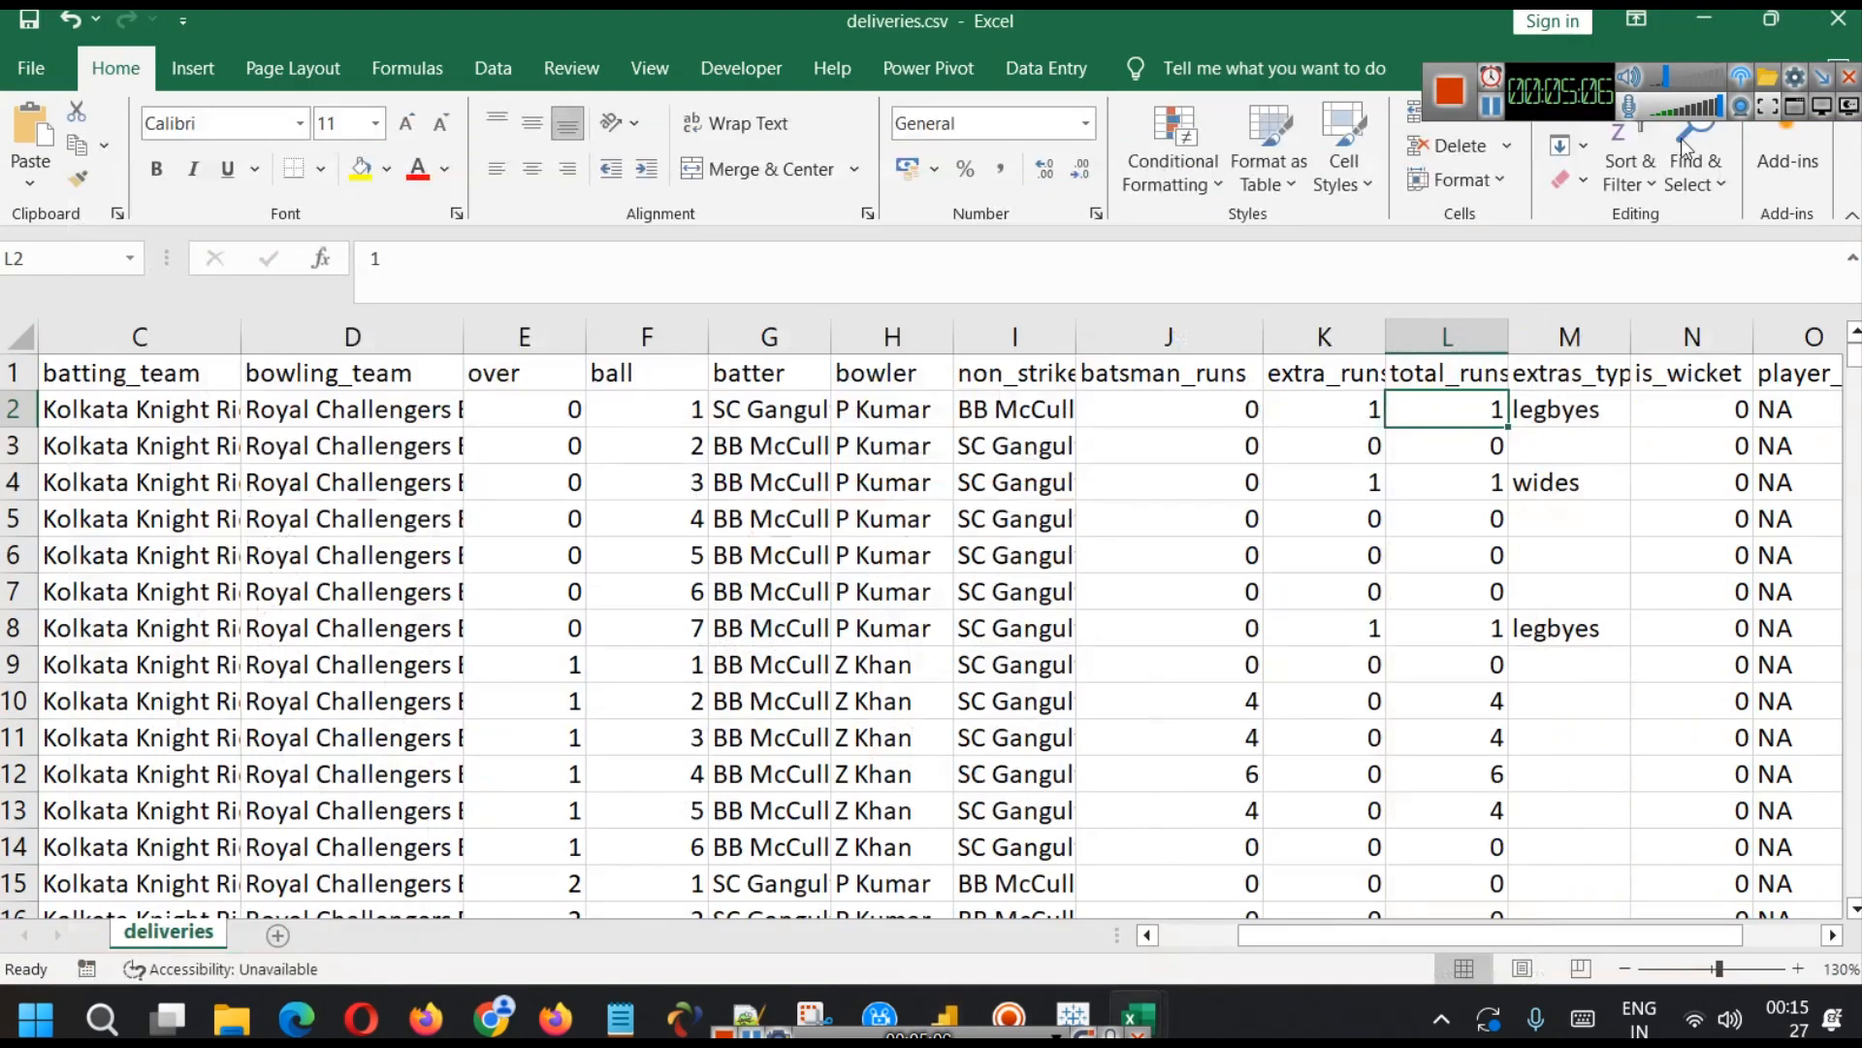
- Check the batsman_runs column in deliveries.csv and find the first delivery flagged as a wicket in the is_wicket column
{"action": "left_click", "coordinate": [1205, 419]}
{"action": "left_click", "coordinate": [1203, 369]}
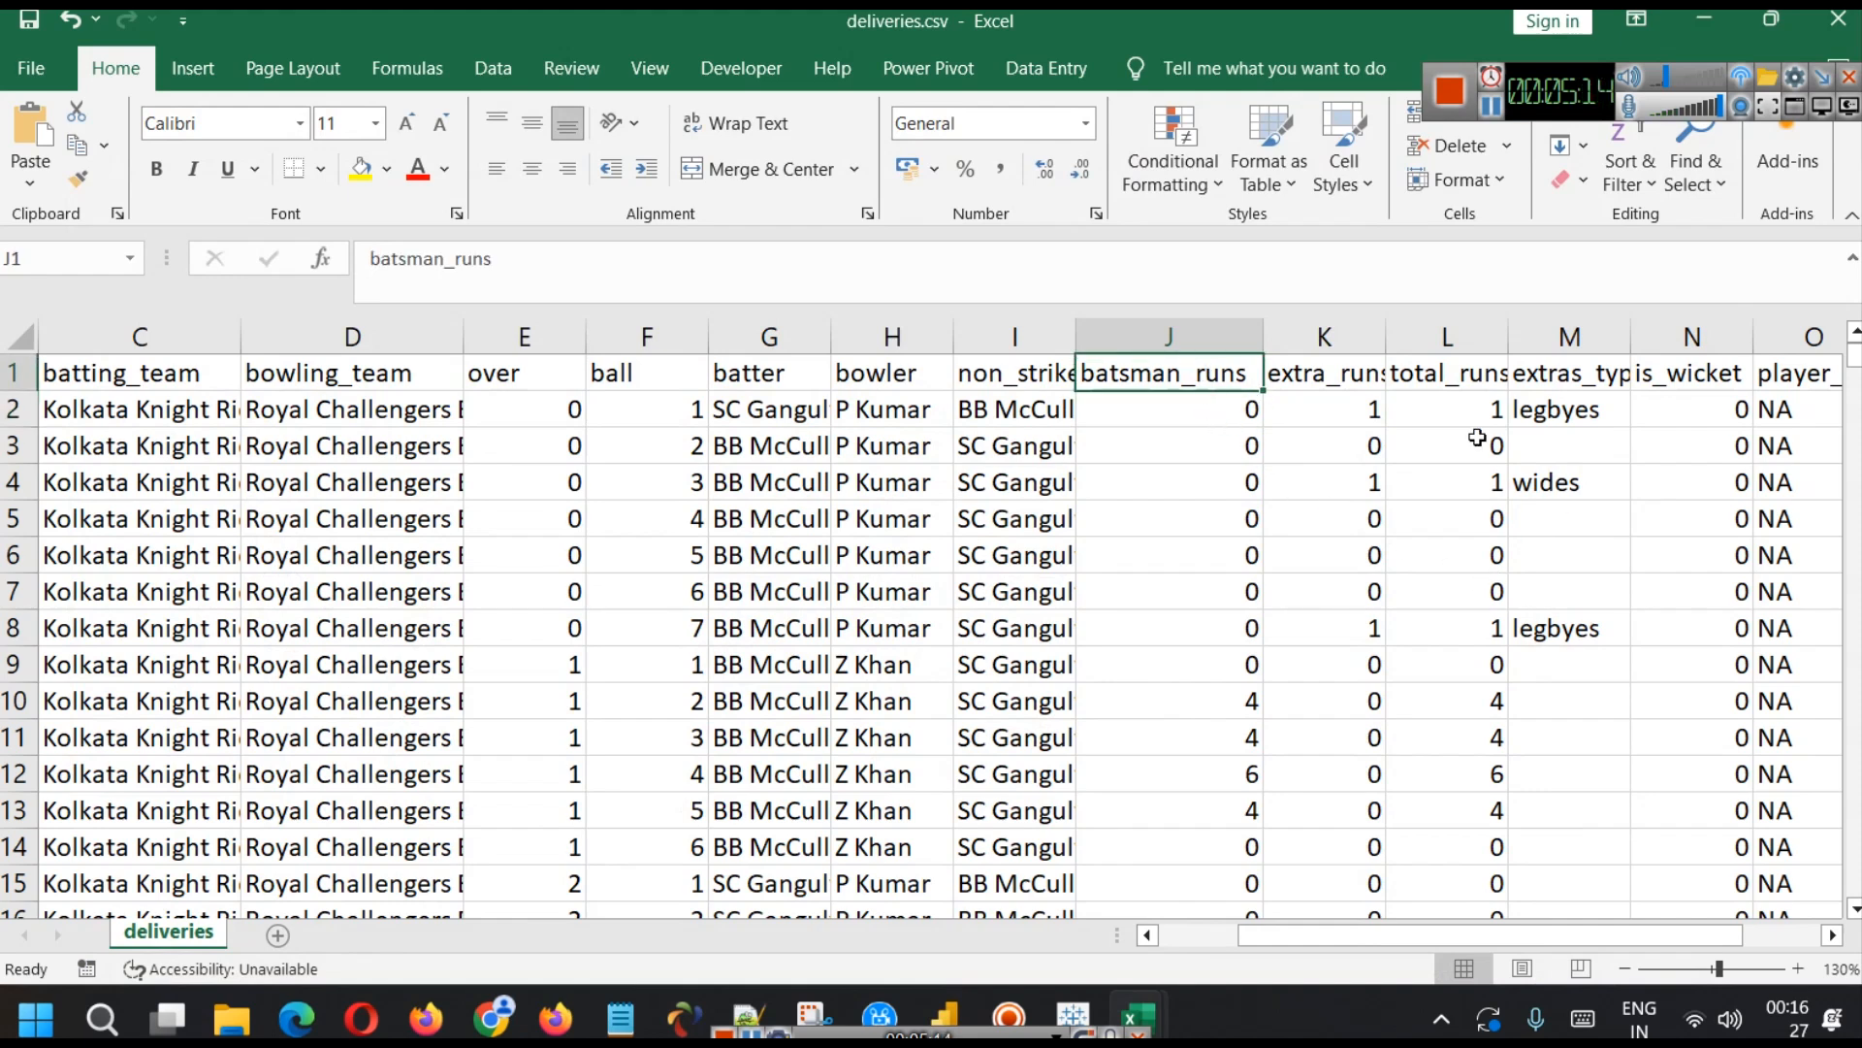
{"action": "left_click", "coordinate": [1699, 401]}
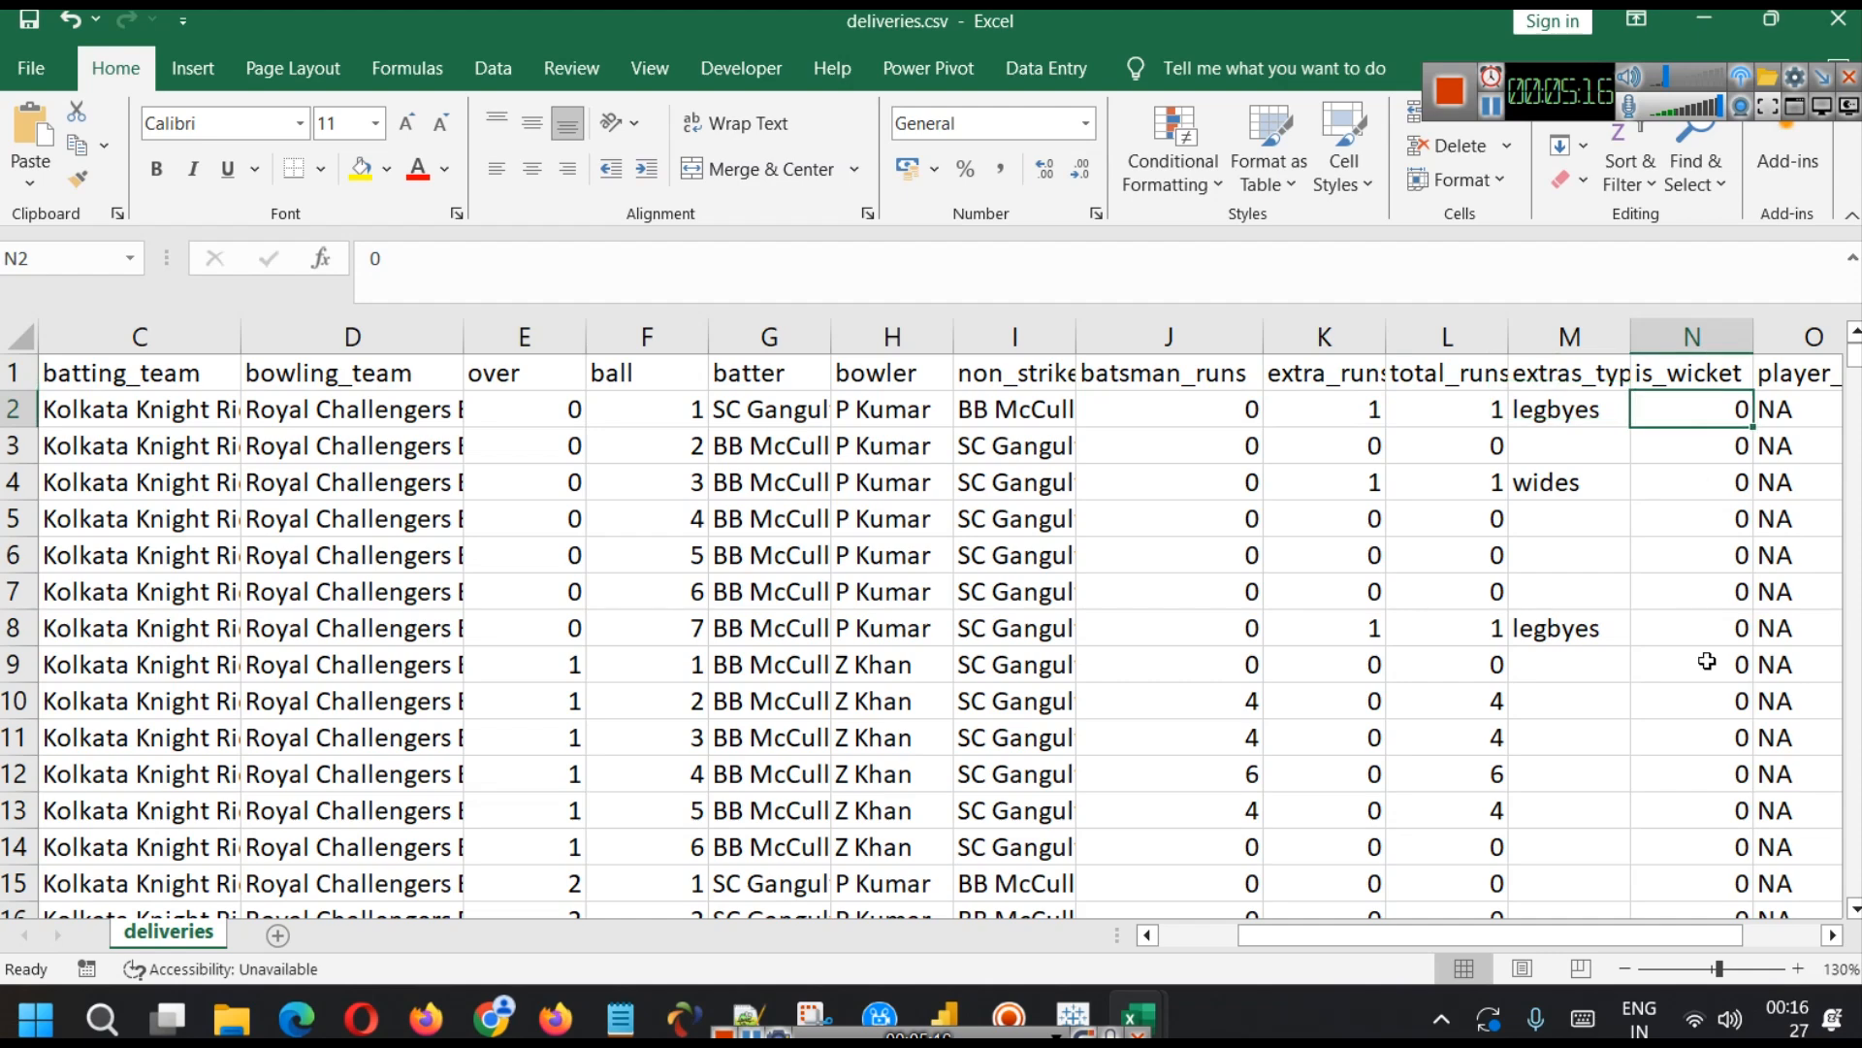
{"action": "scroll", "coordinate": [1705, 662], "scroll_direction": "down", "scroll_amount": 13}
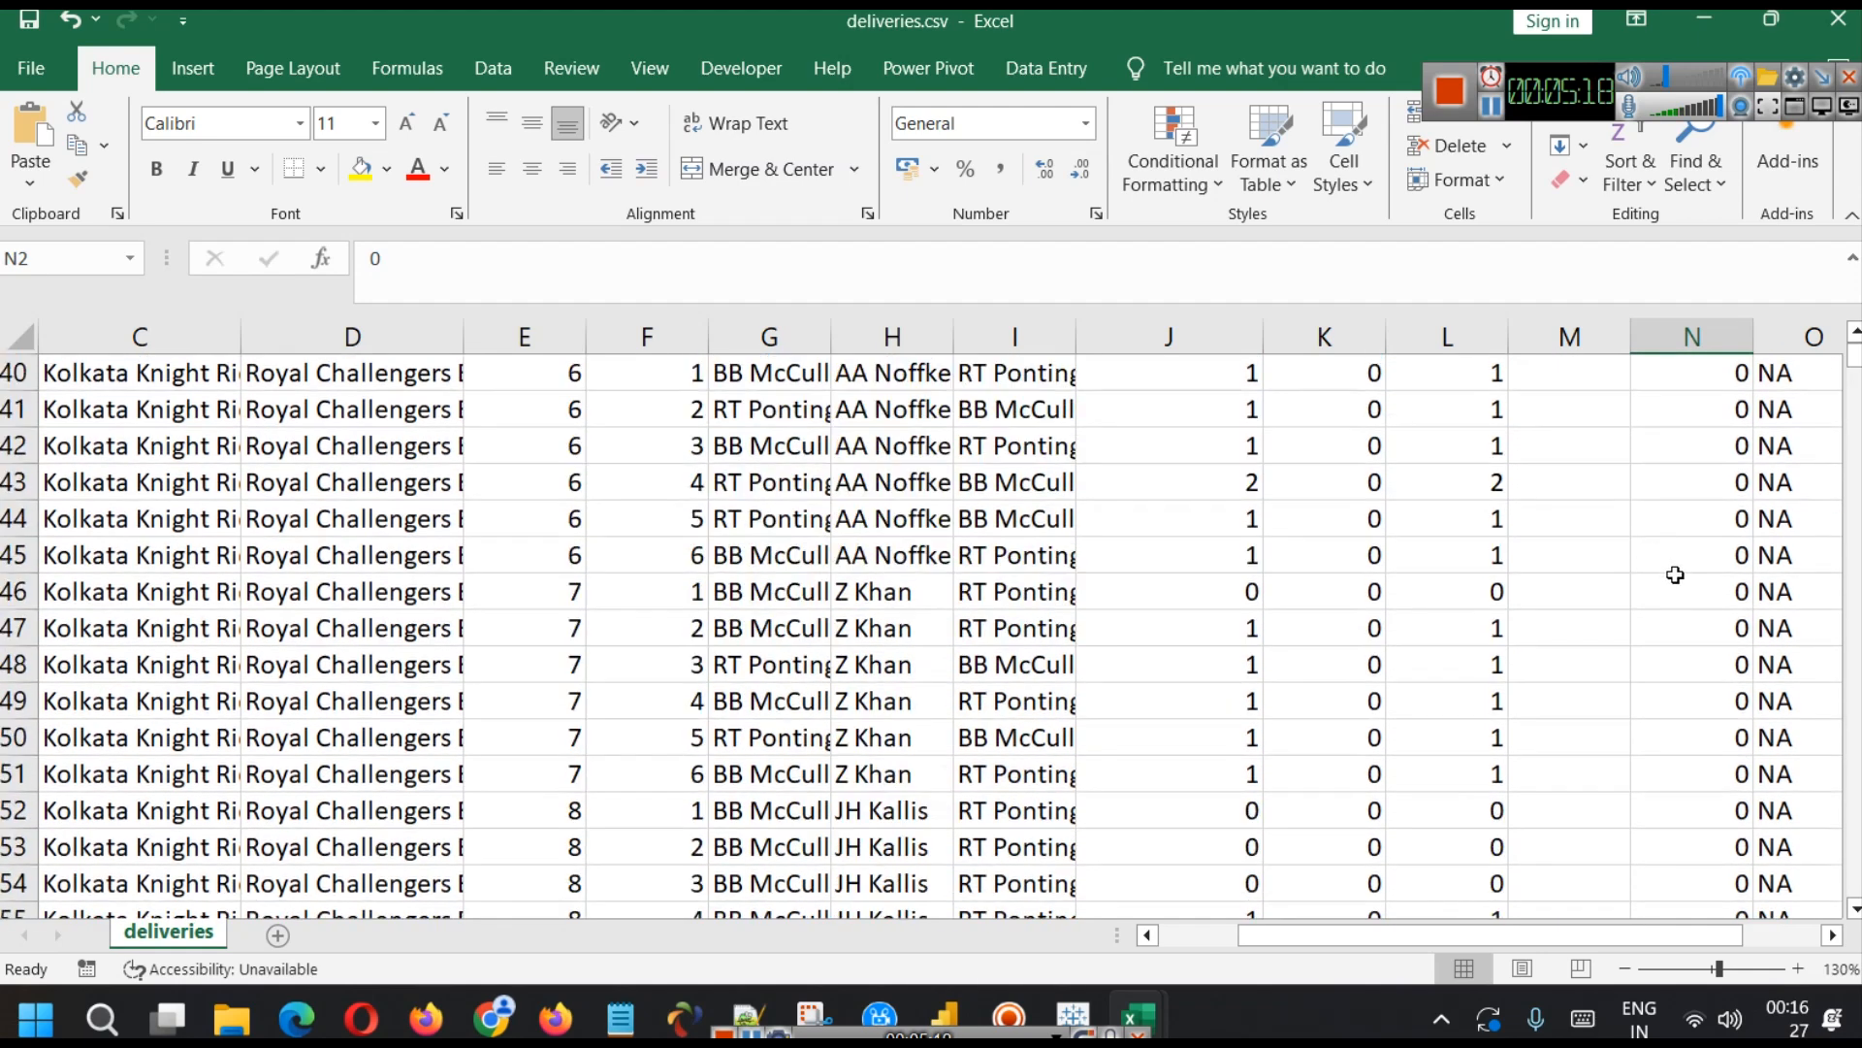
{"action": "scroll", "coordinate": [1674, 574], "scroll_direction": "up", "scroll_amount": 4}
{"action": "left_click", "coordinate": [1727, 626]}
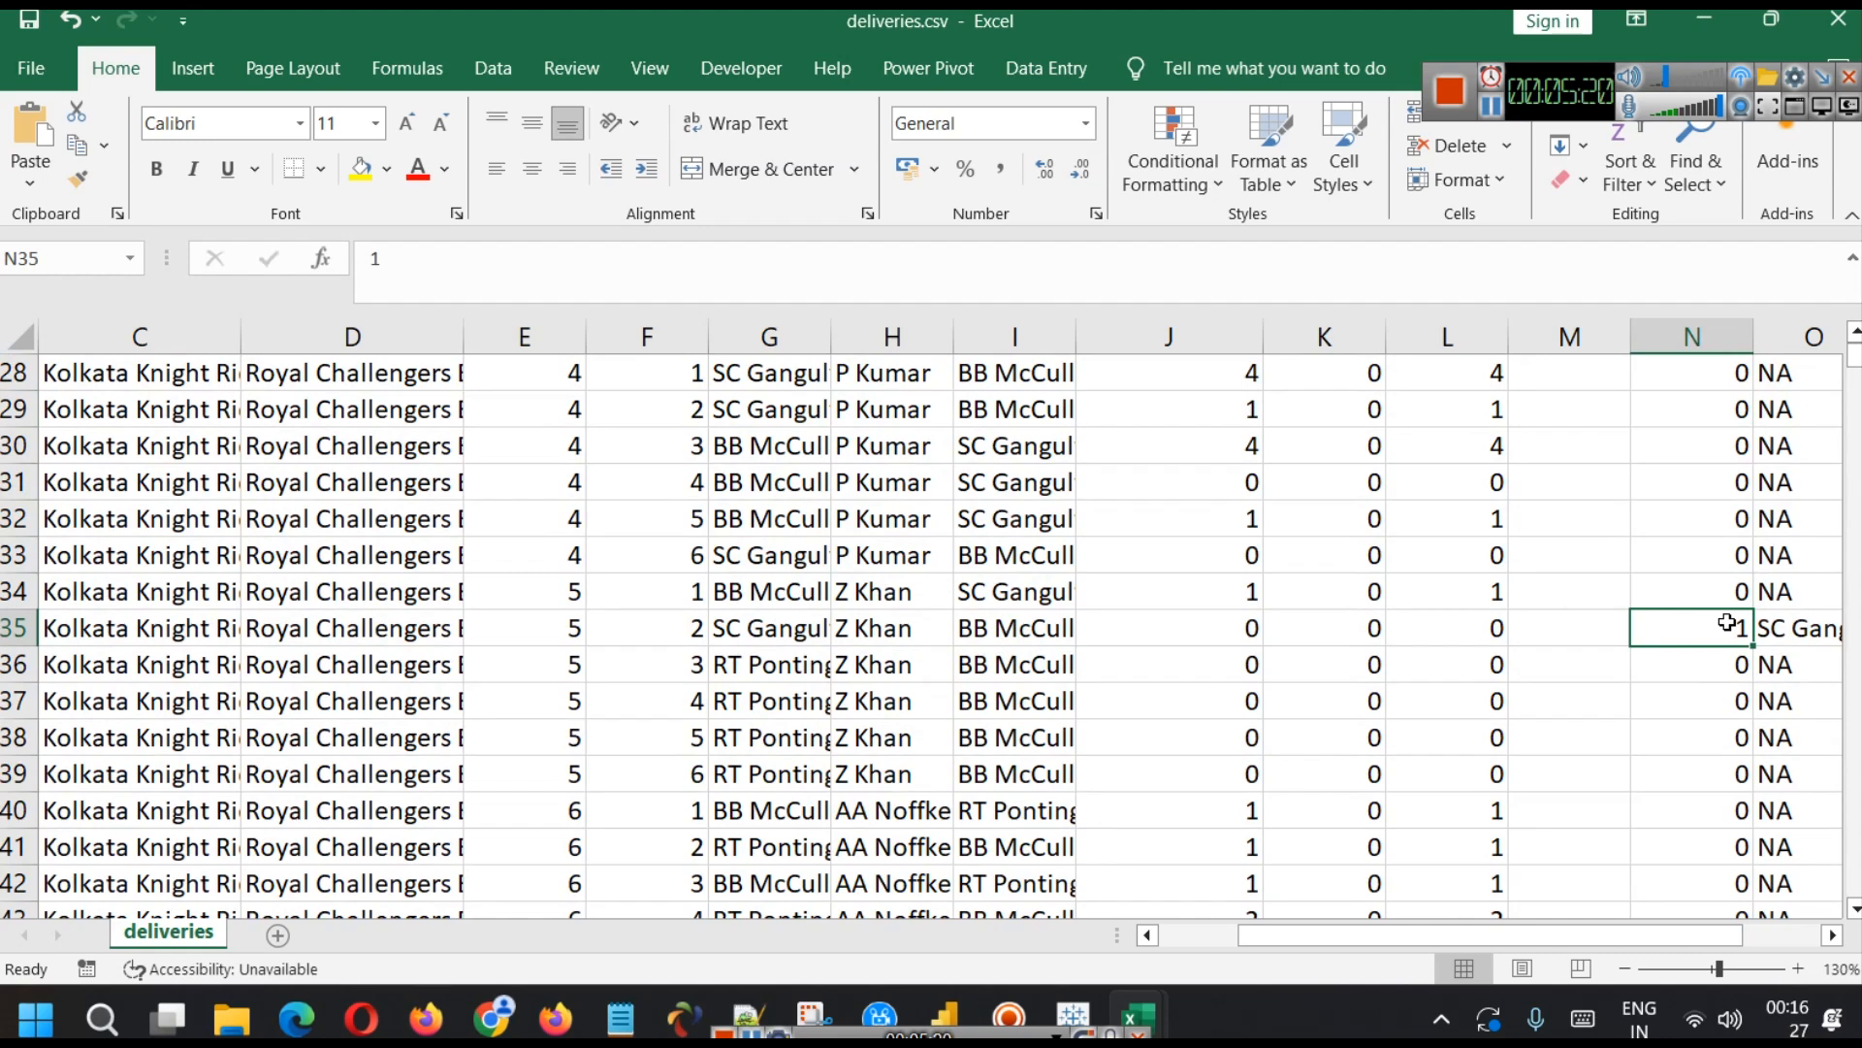
- Examine the remaining columns through fielder and select the entire is_wicket column to see its sum
{"action": "left_click_drag", "start_coordinate": [1695, 941], "coordinate": [1771, 945]}
{"action": "scroll", "coordinate": [1358, 693], "scroll_direction": "up", "scroll_amount": 5}
{"action": "scroll", "coordinate": [1349, 686], "scroll_direction": "up", "scroll_amount": 4}
{"action": "left_click", "coordinate": [1287, 344]}
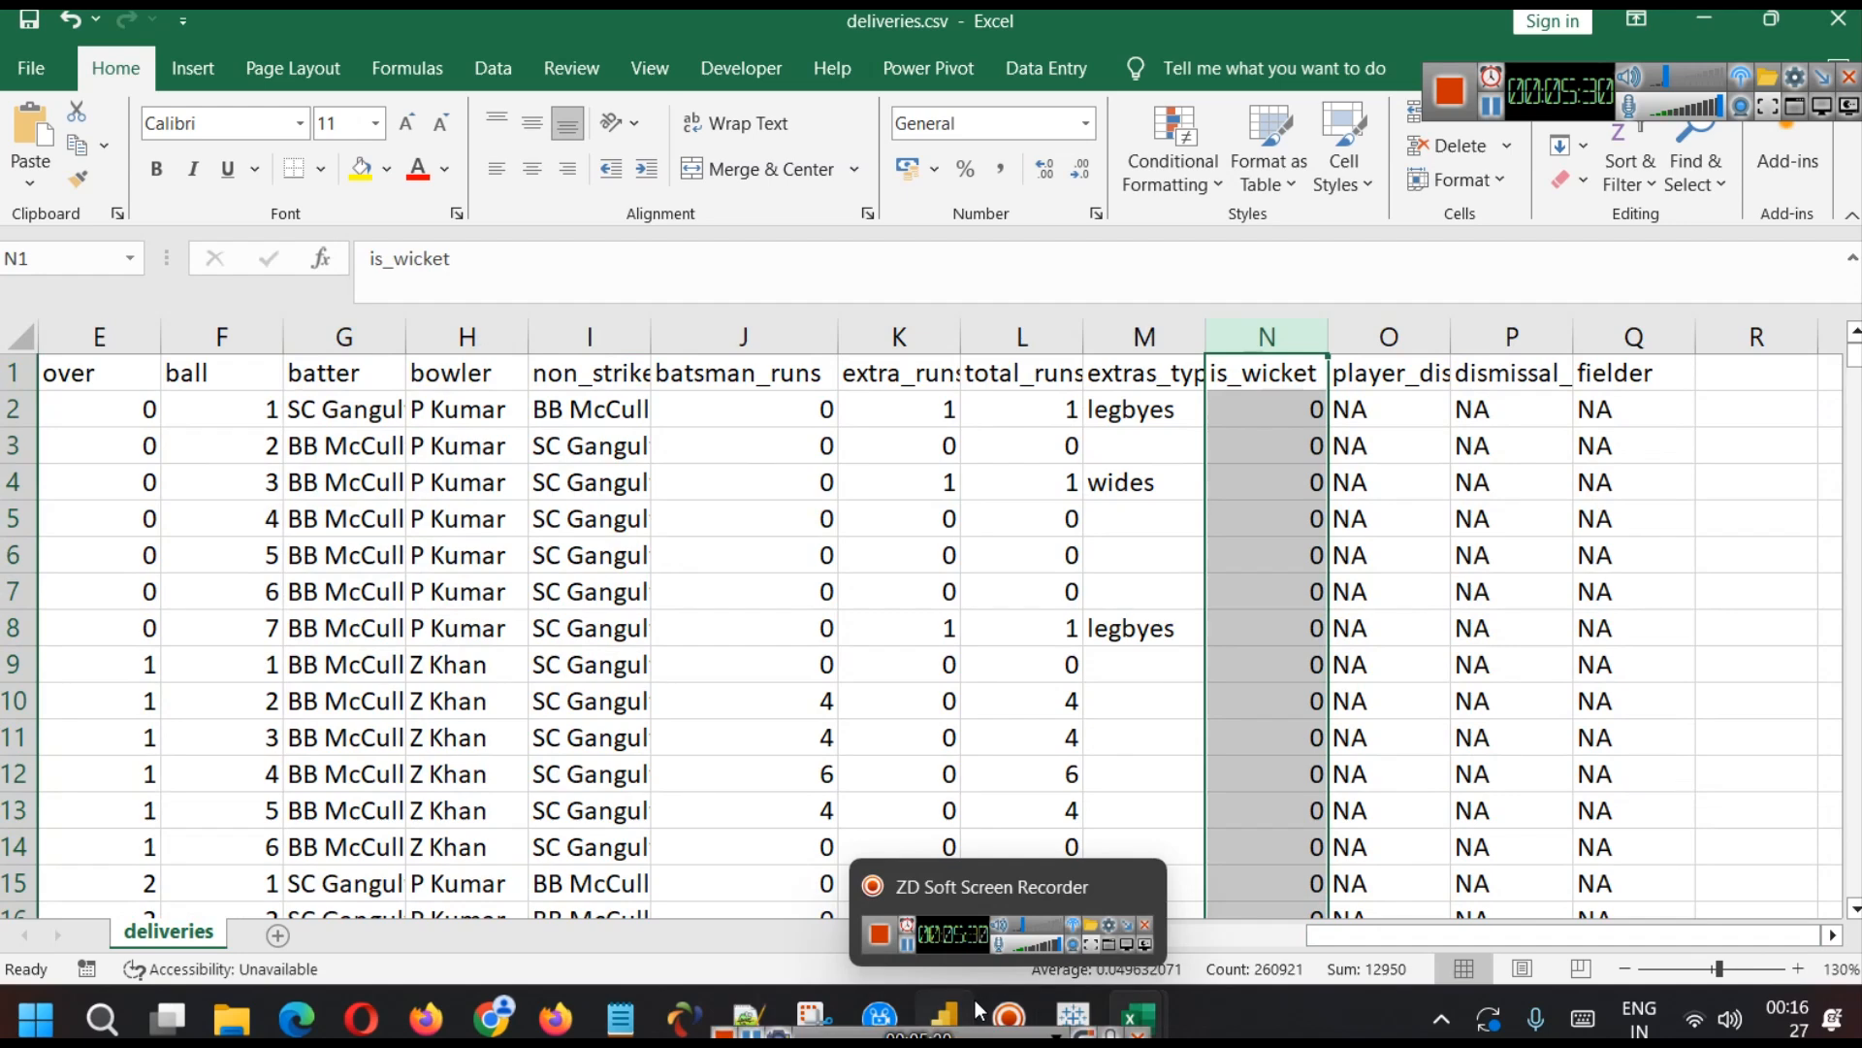
- Switch to Power BI and filter the Bowling Stats page to the bowler DW Steyn
{"action": "left_click", "coordinate": [945, 1016]}
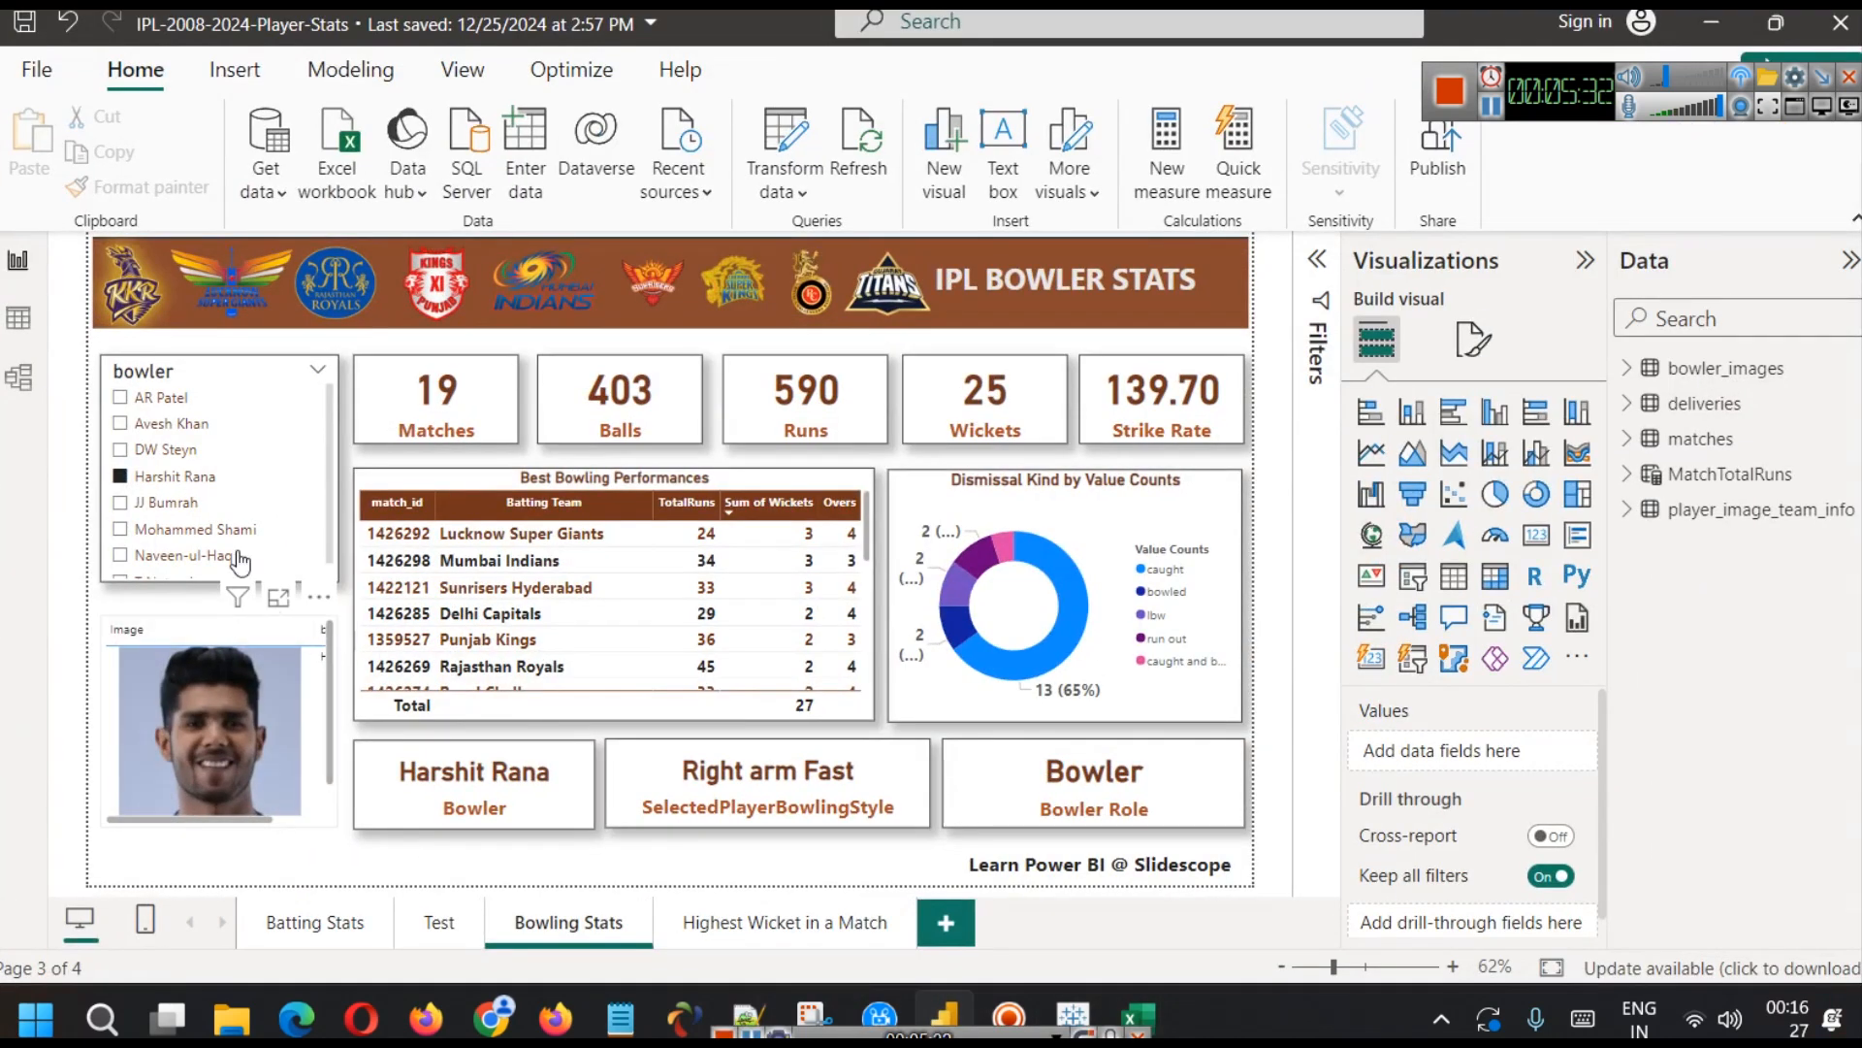
{"action": "left_click", "coordinate": [120, 451]}
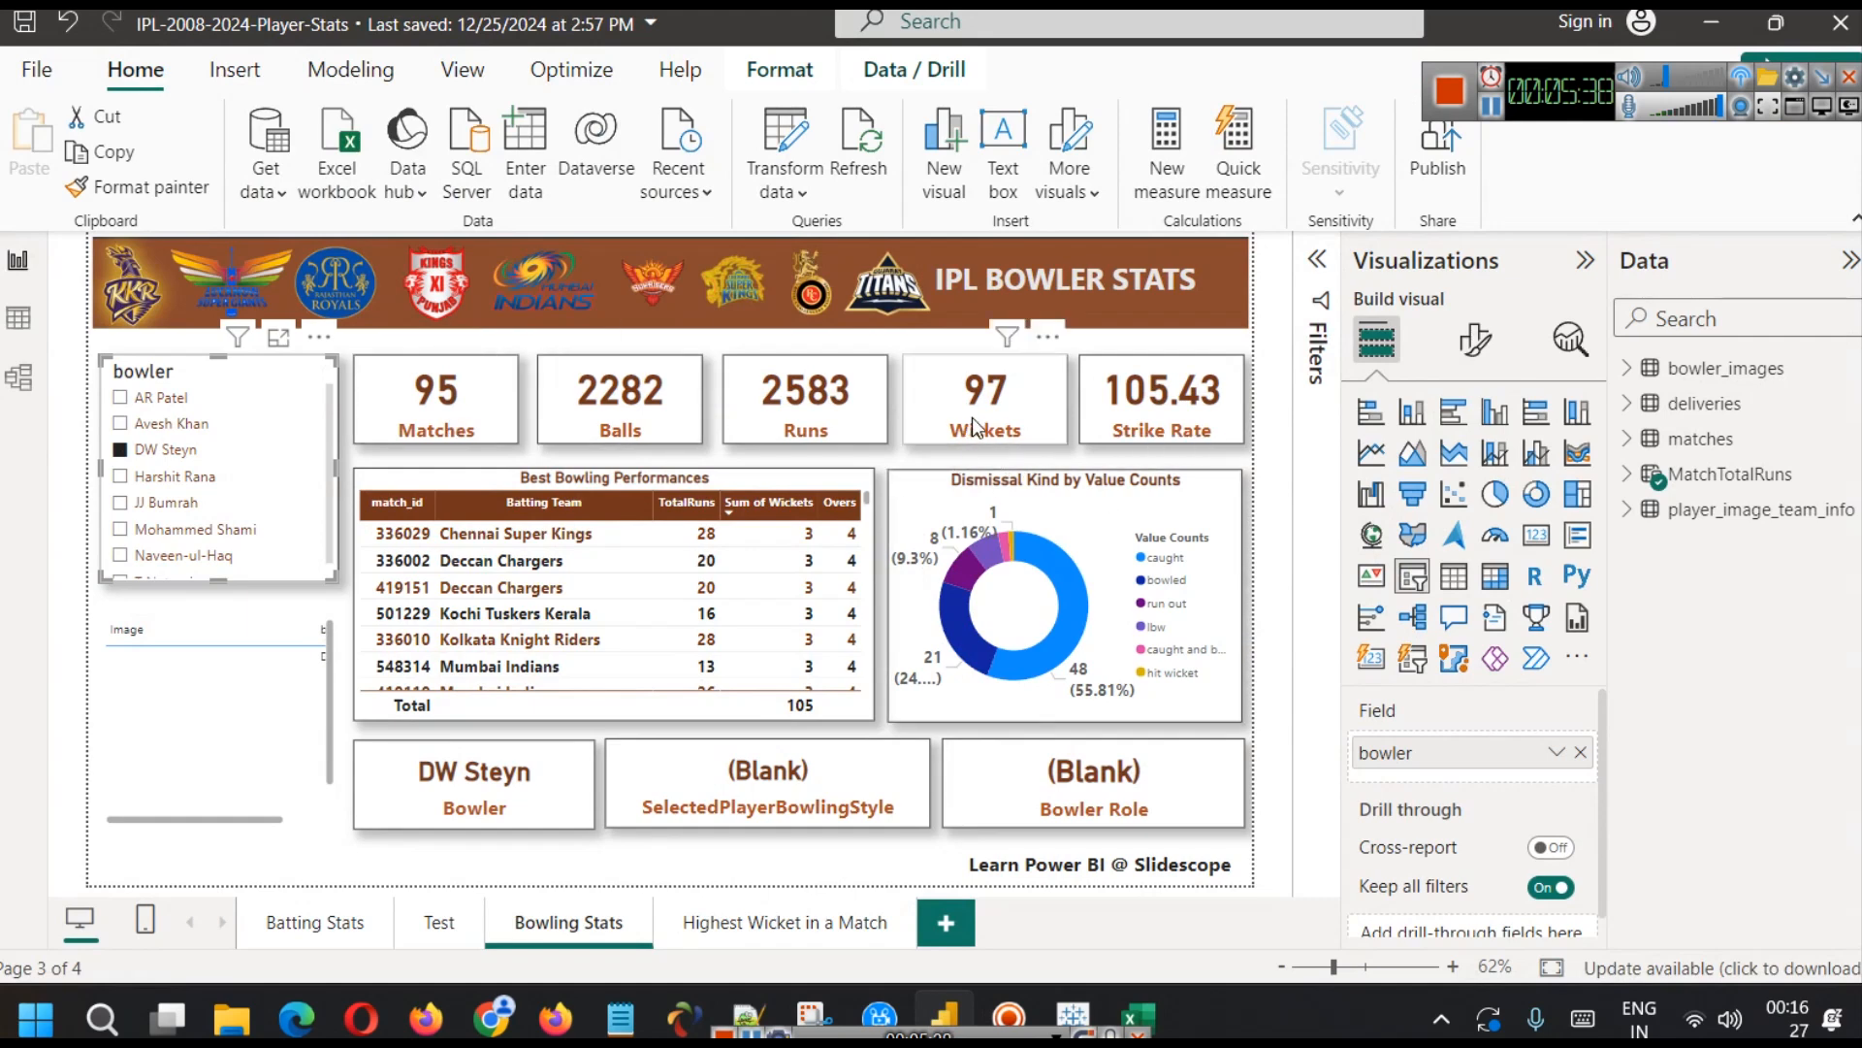
- Switch back to deliveries.csv in Excel and convert the whole sheet into a table with headers, accepting the large operation
{"action": "mouse_move", "coordinate": [1137, 1009]}
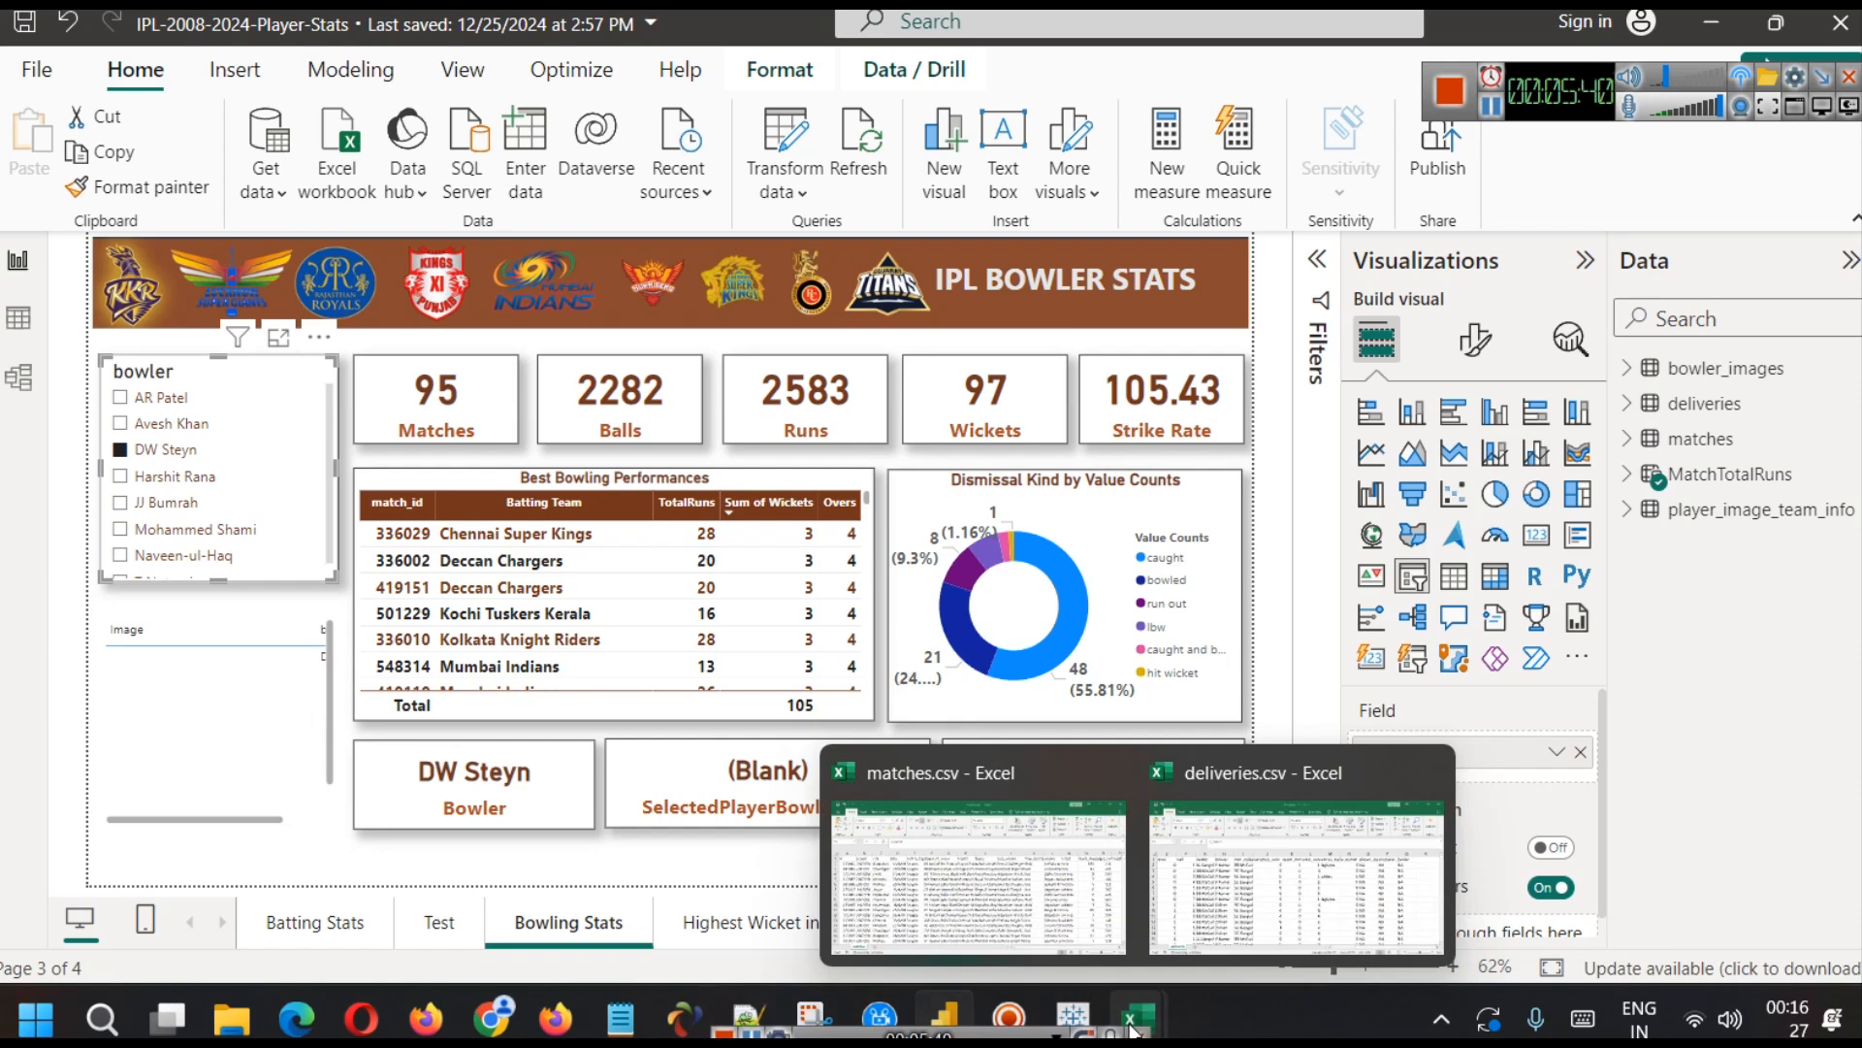
{"action": "left_click", "coordinate": [1339, 871]}
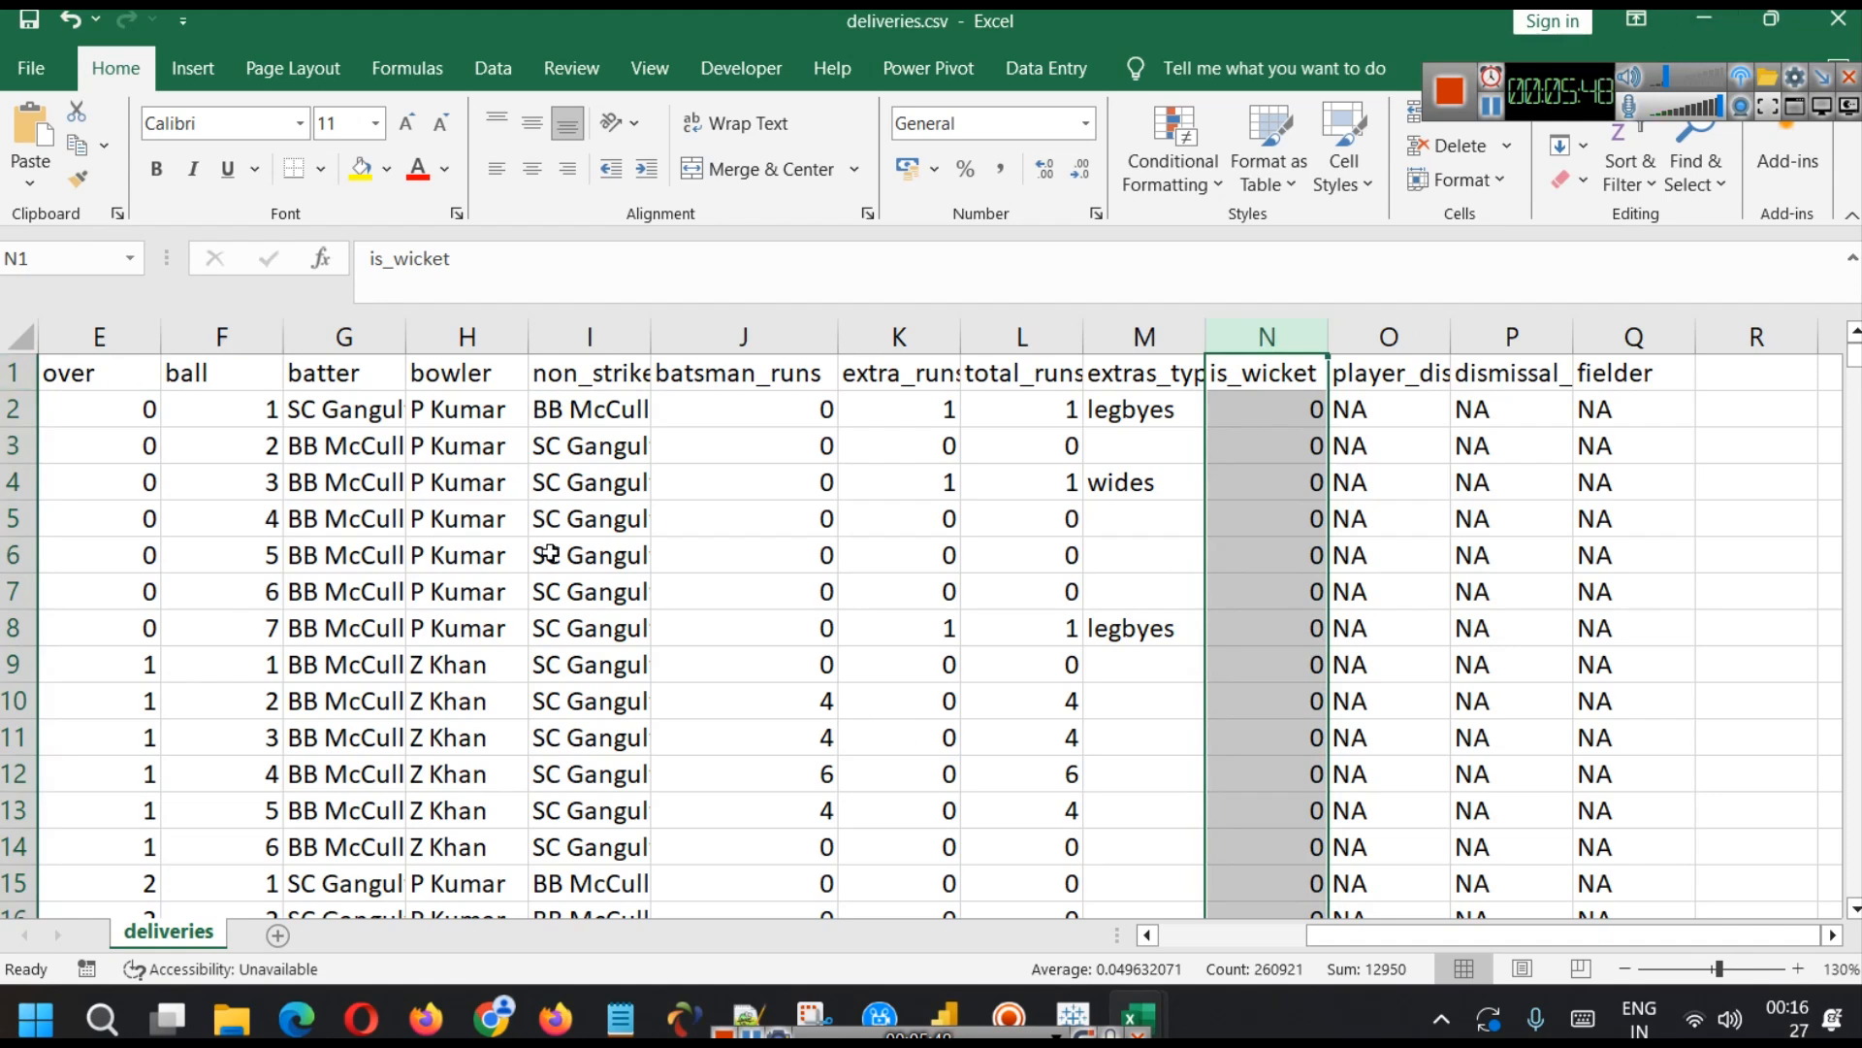
{"action": "key", "text": "ctrl+a"}
{"action": "key", "text": "ctrl+t"}
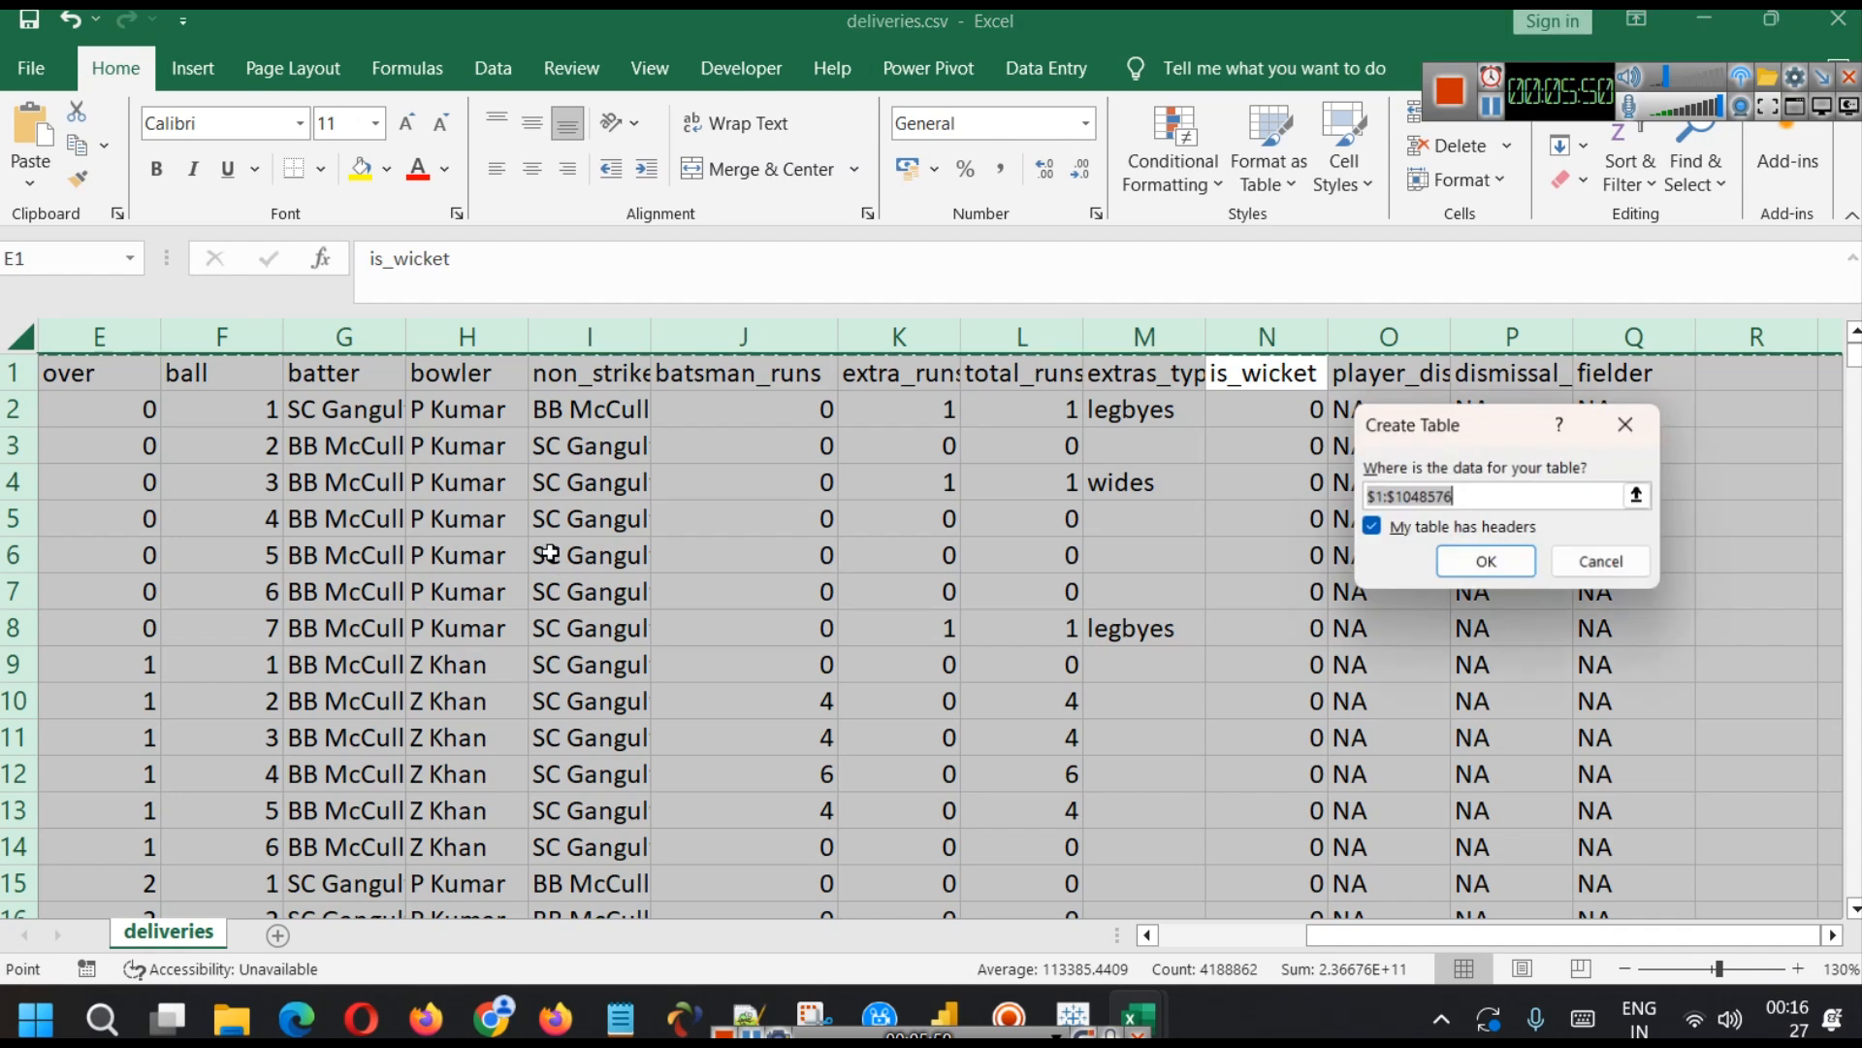
{"action": "left_click", "coordinate": [1460, 557]}
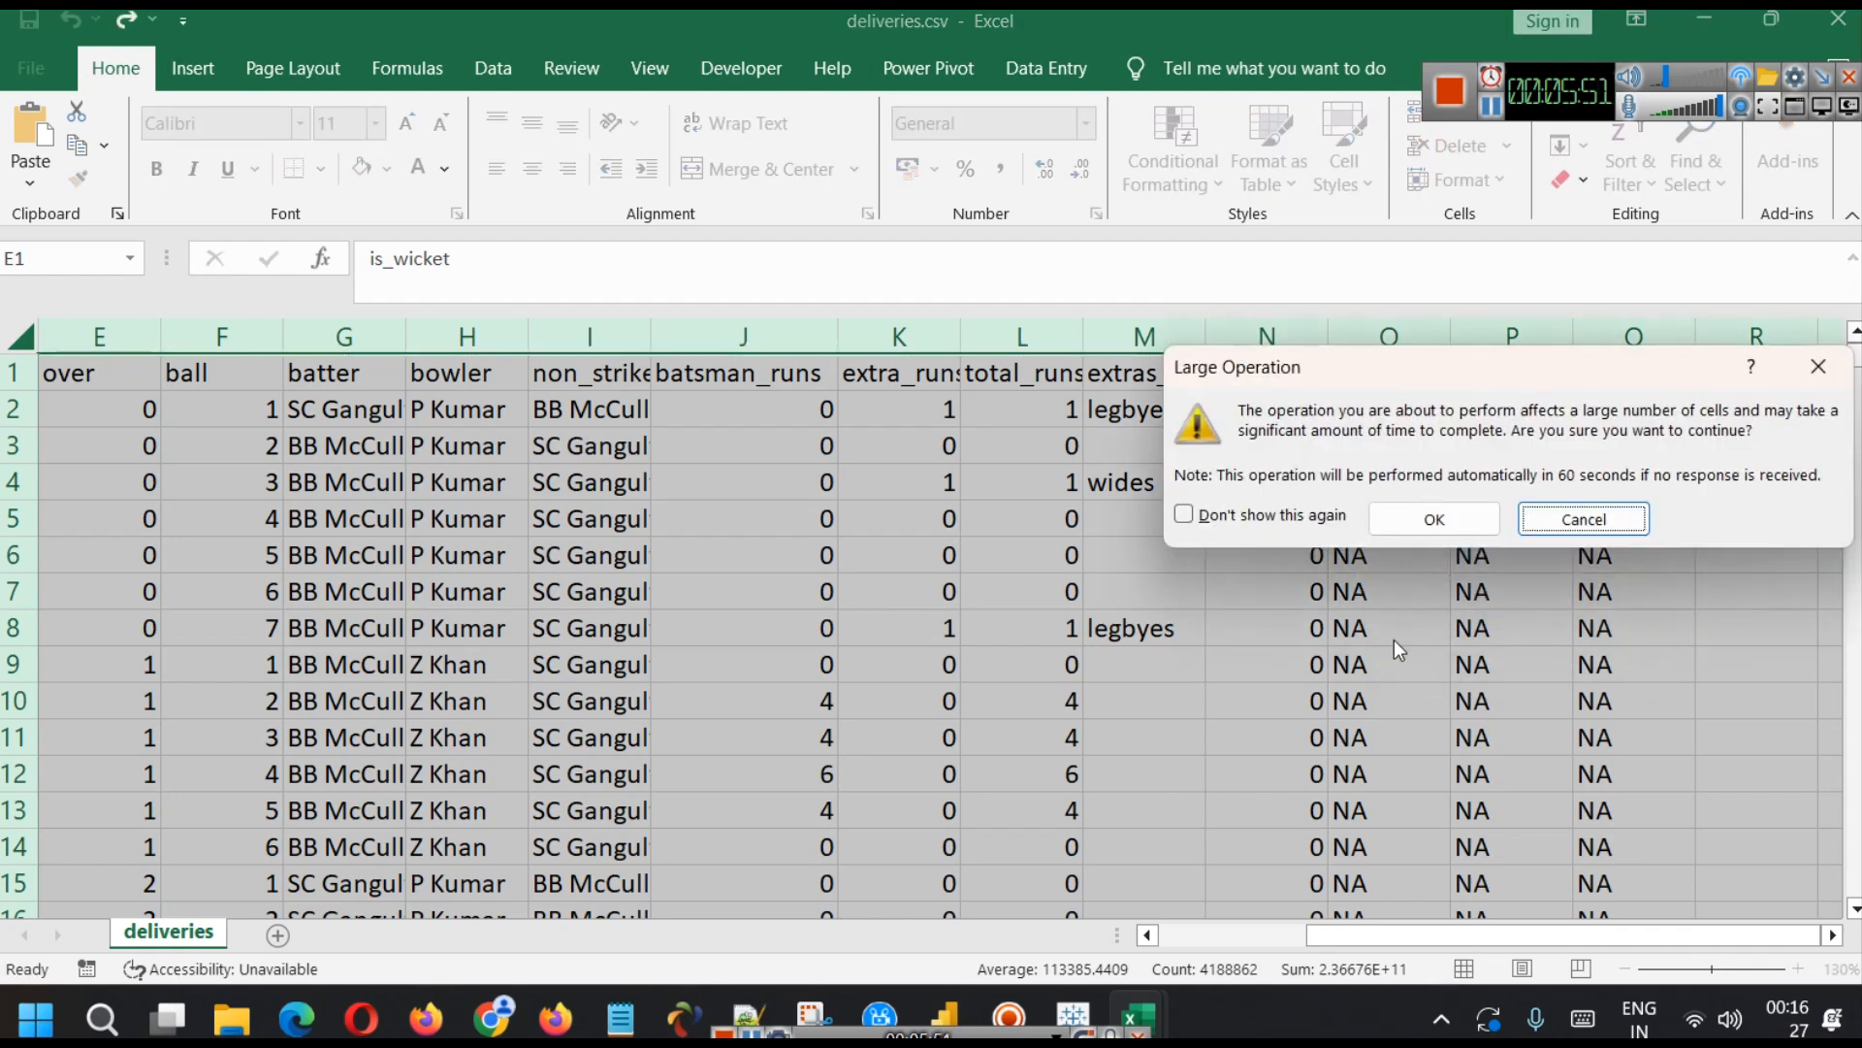
{"action": "left_click", "coordinate": [1433, 518]}
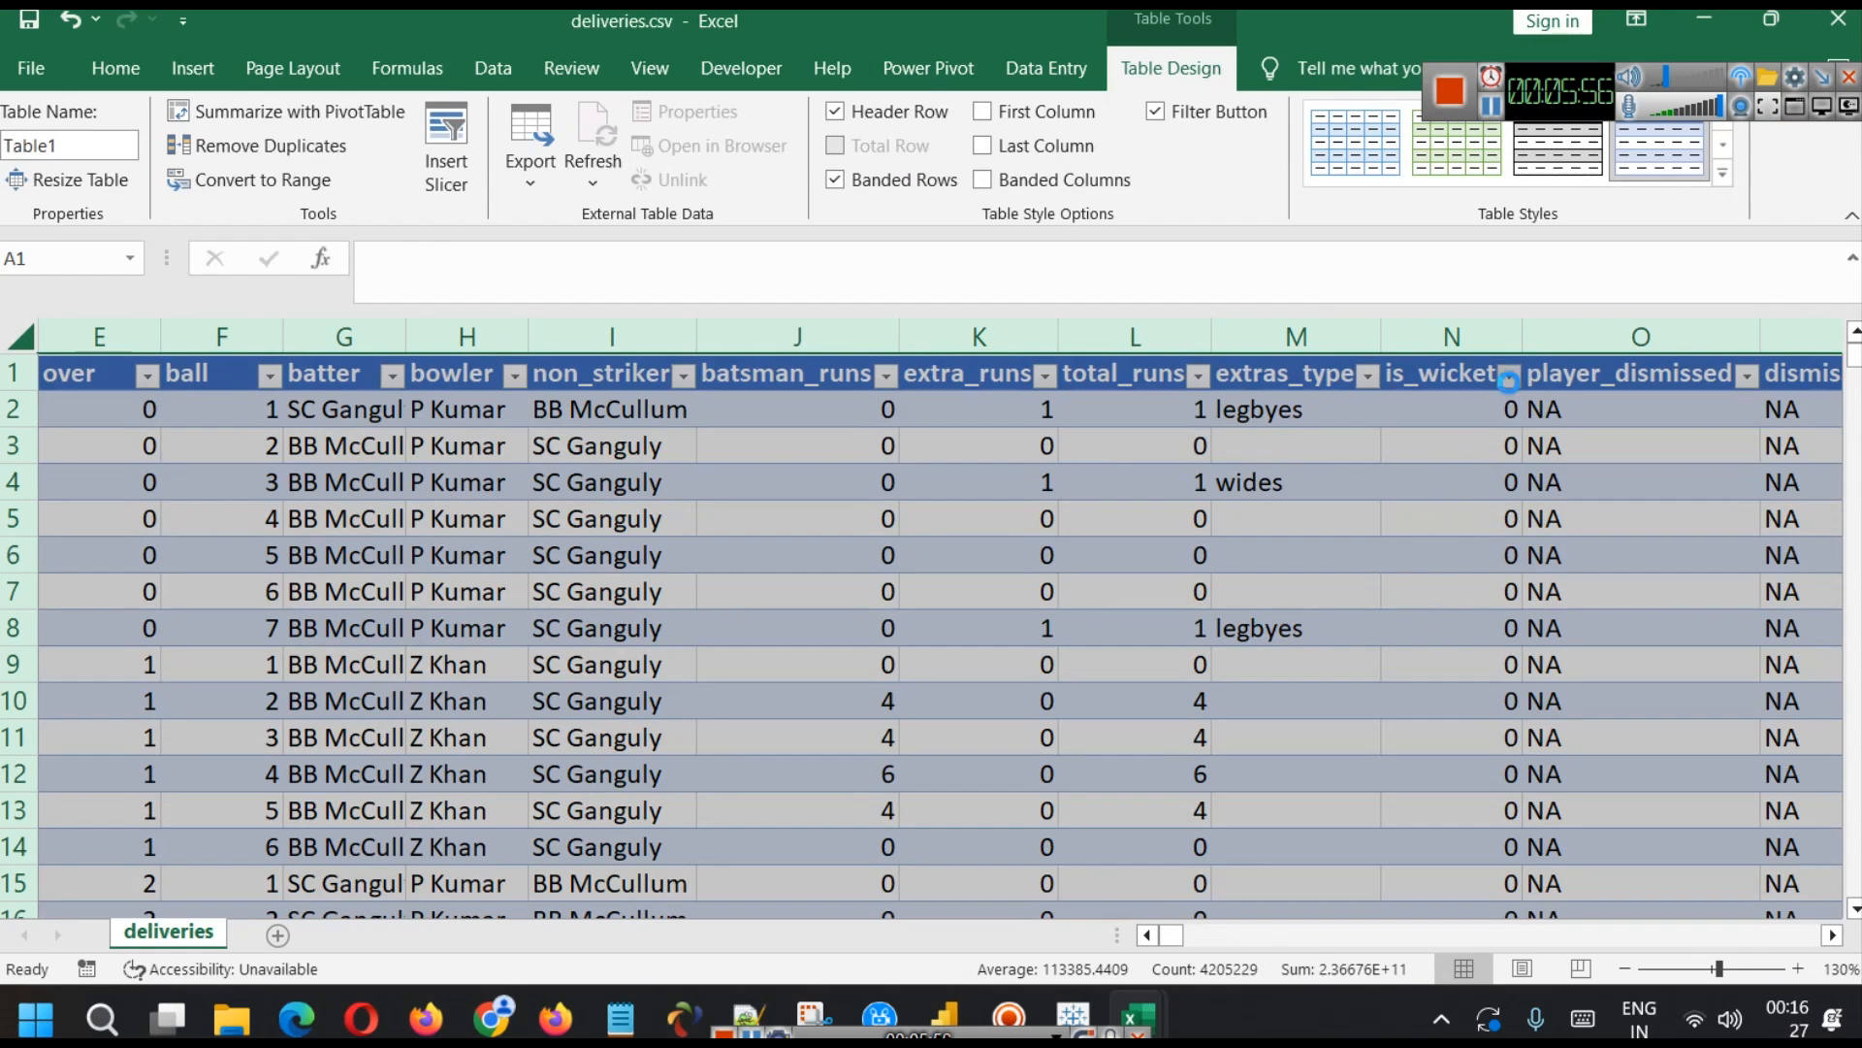
- Filter the table's is_wicket column to show only the value 1
{"action": "left_click", "coordinate": [1509, 374]}
{"action": "left_click", "coordinate": [1183, 723]}
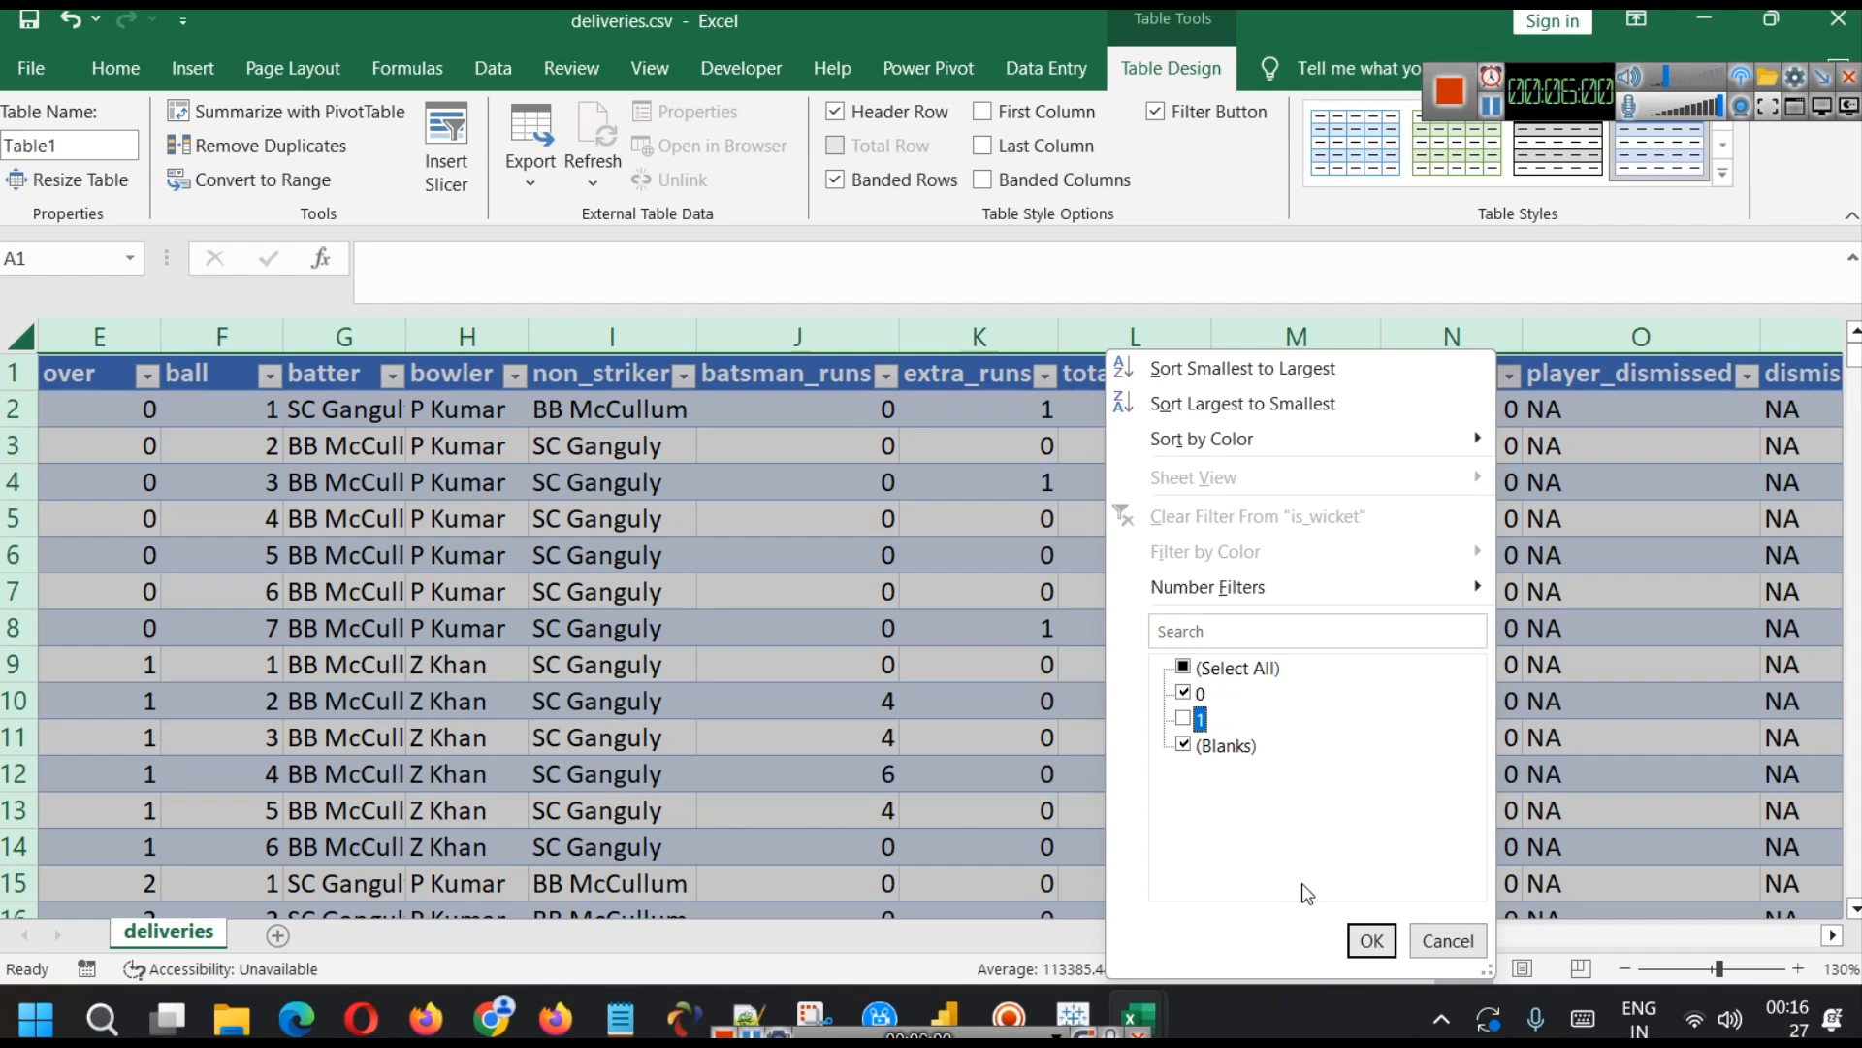
{"action": "left_click", "coordinate": [1184, 667]}
{"action": "left_click", "coordinate": [1184, 668]}
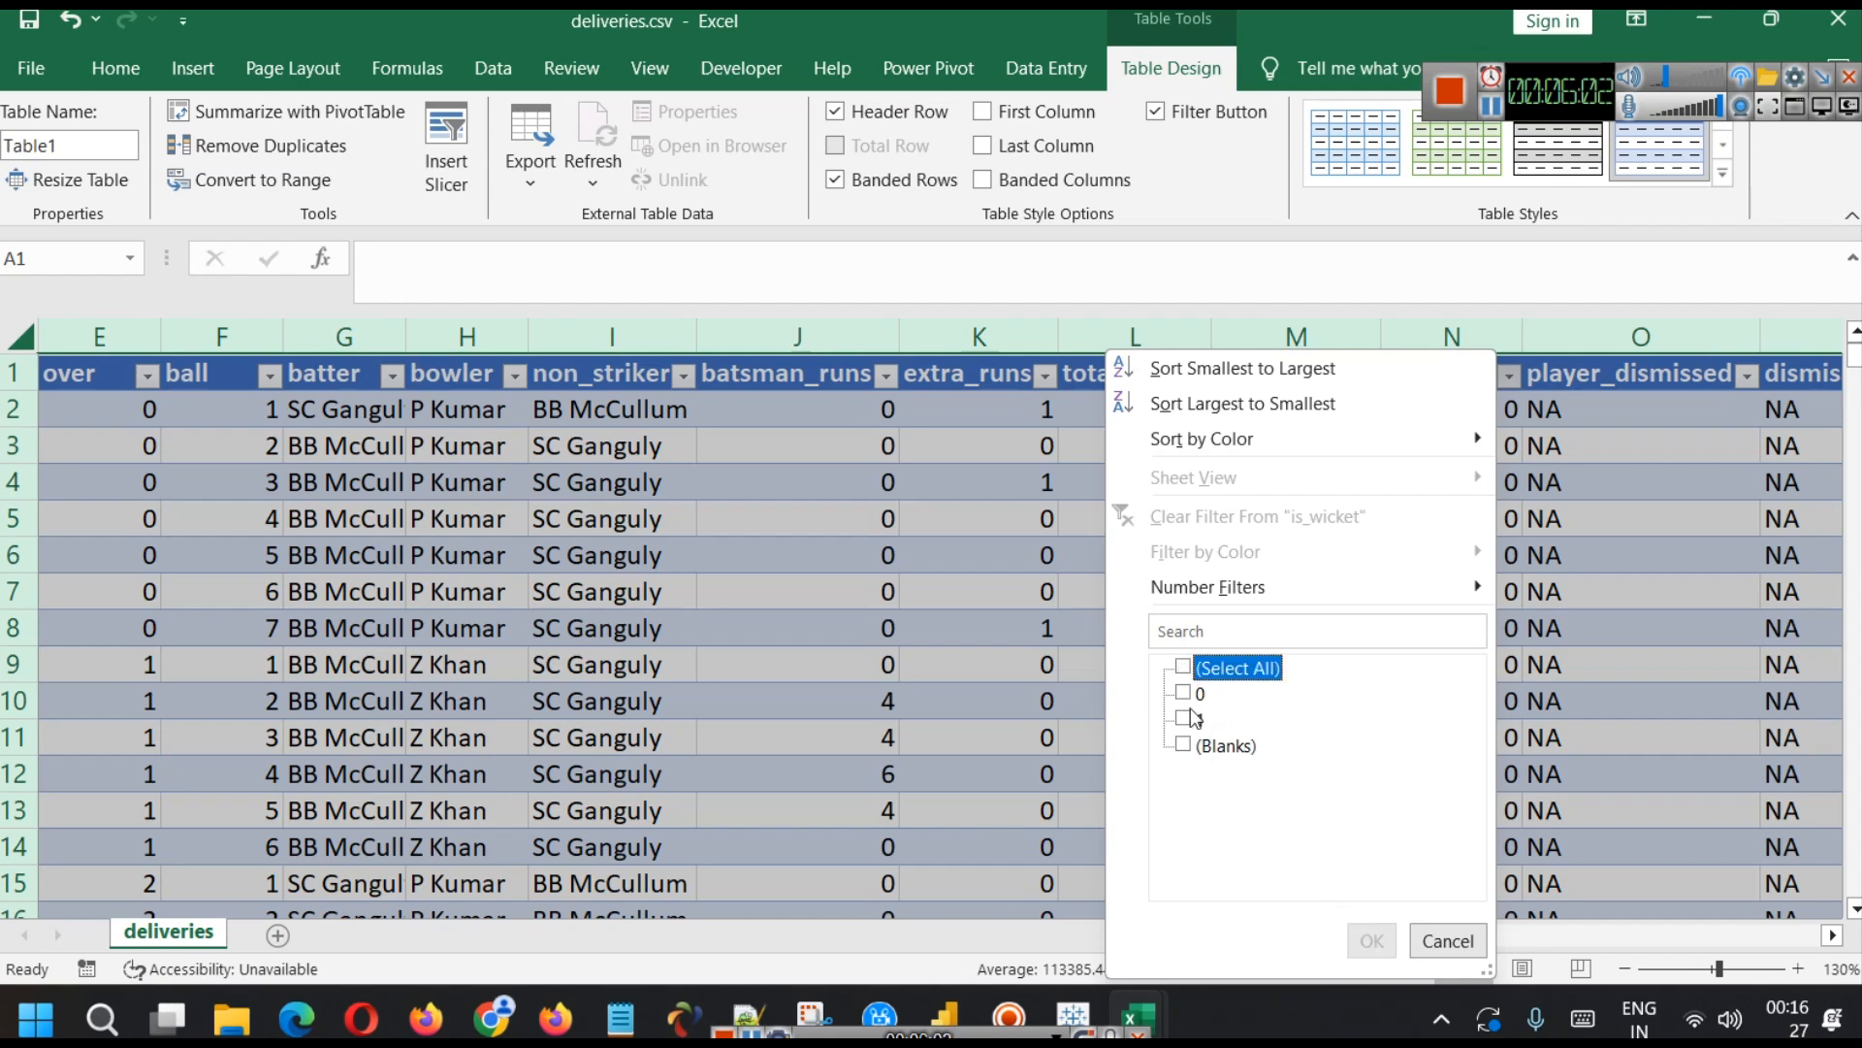
{"action": "left_click", "coordinate": [1198, 719]}
{"action": "left_click", "coordinate": [1371, 940]}
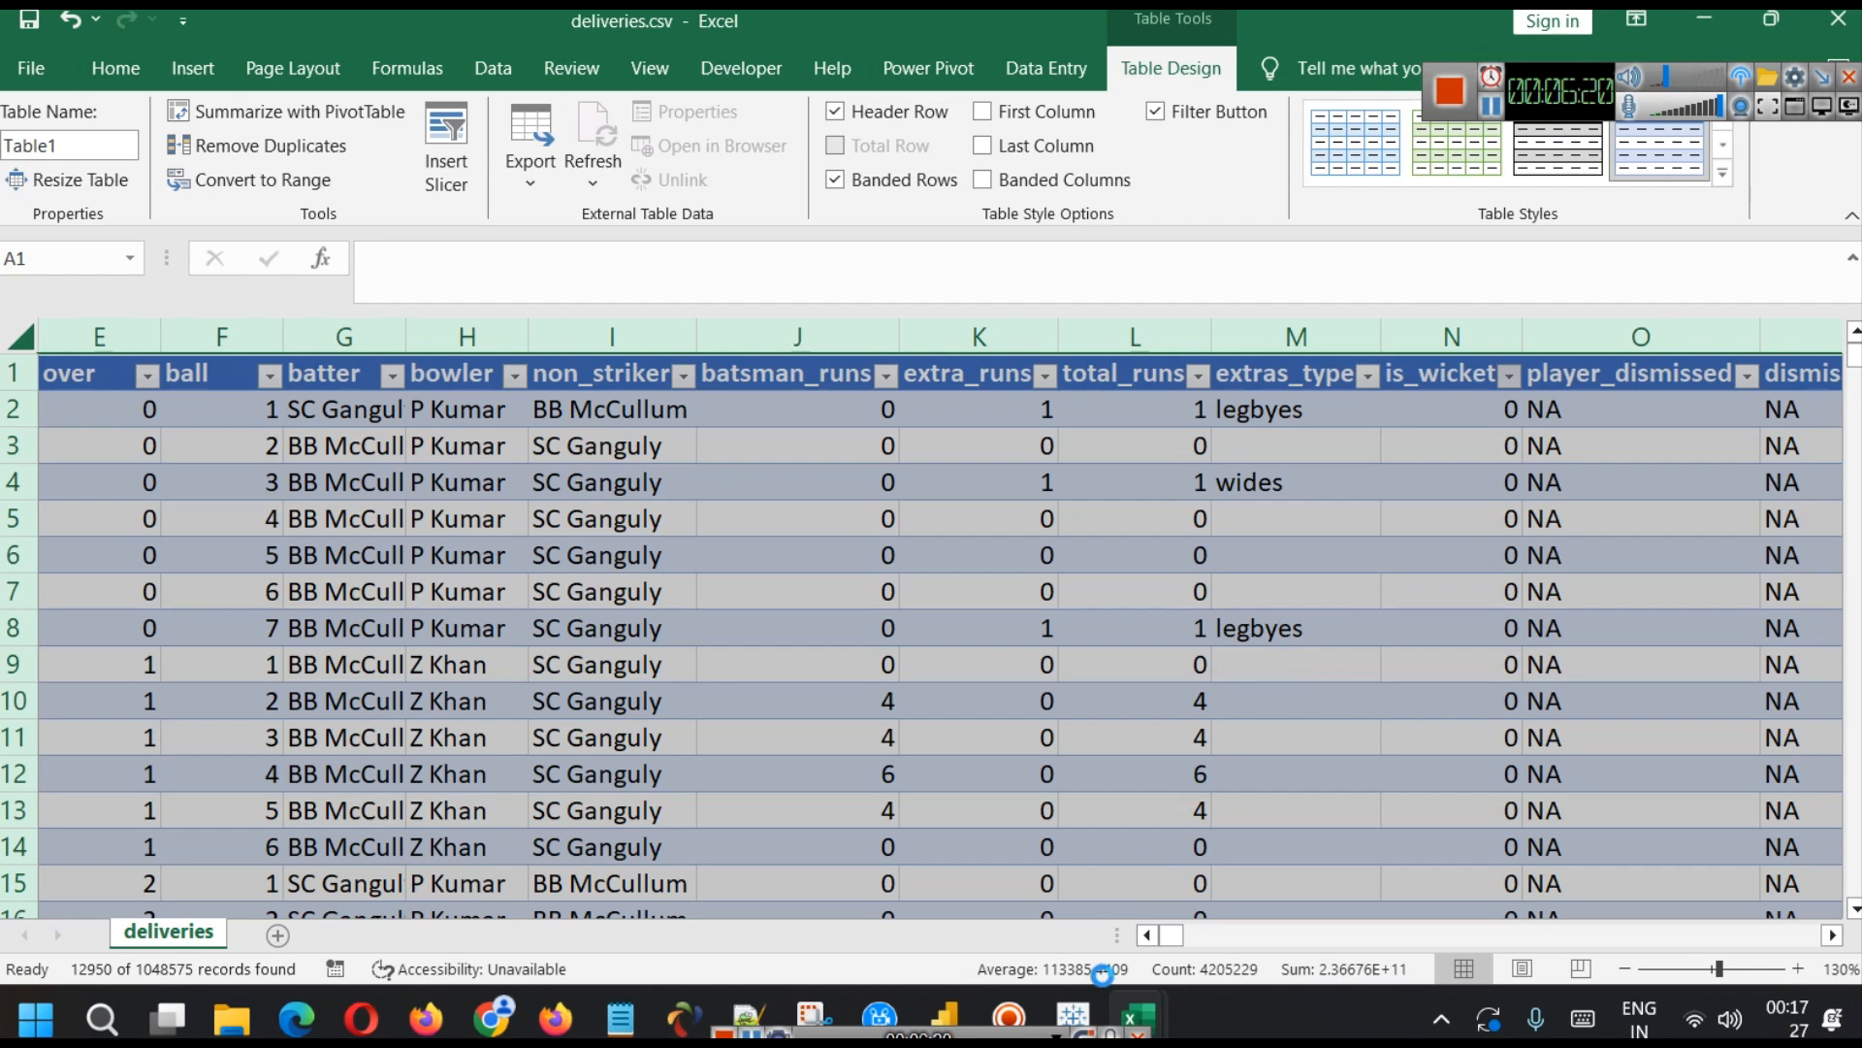
- Bring up Tableau Public's start page, and open player_image_team_info.csv from File Explorer's ipl-2008-2024 folder
{"action": "mouse_move", "coordinate": [1073, 1013]}
{"action": "left_click", "coordinate": [1038, 931]}
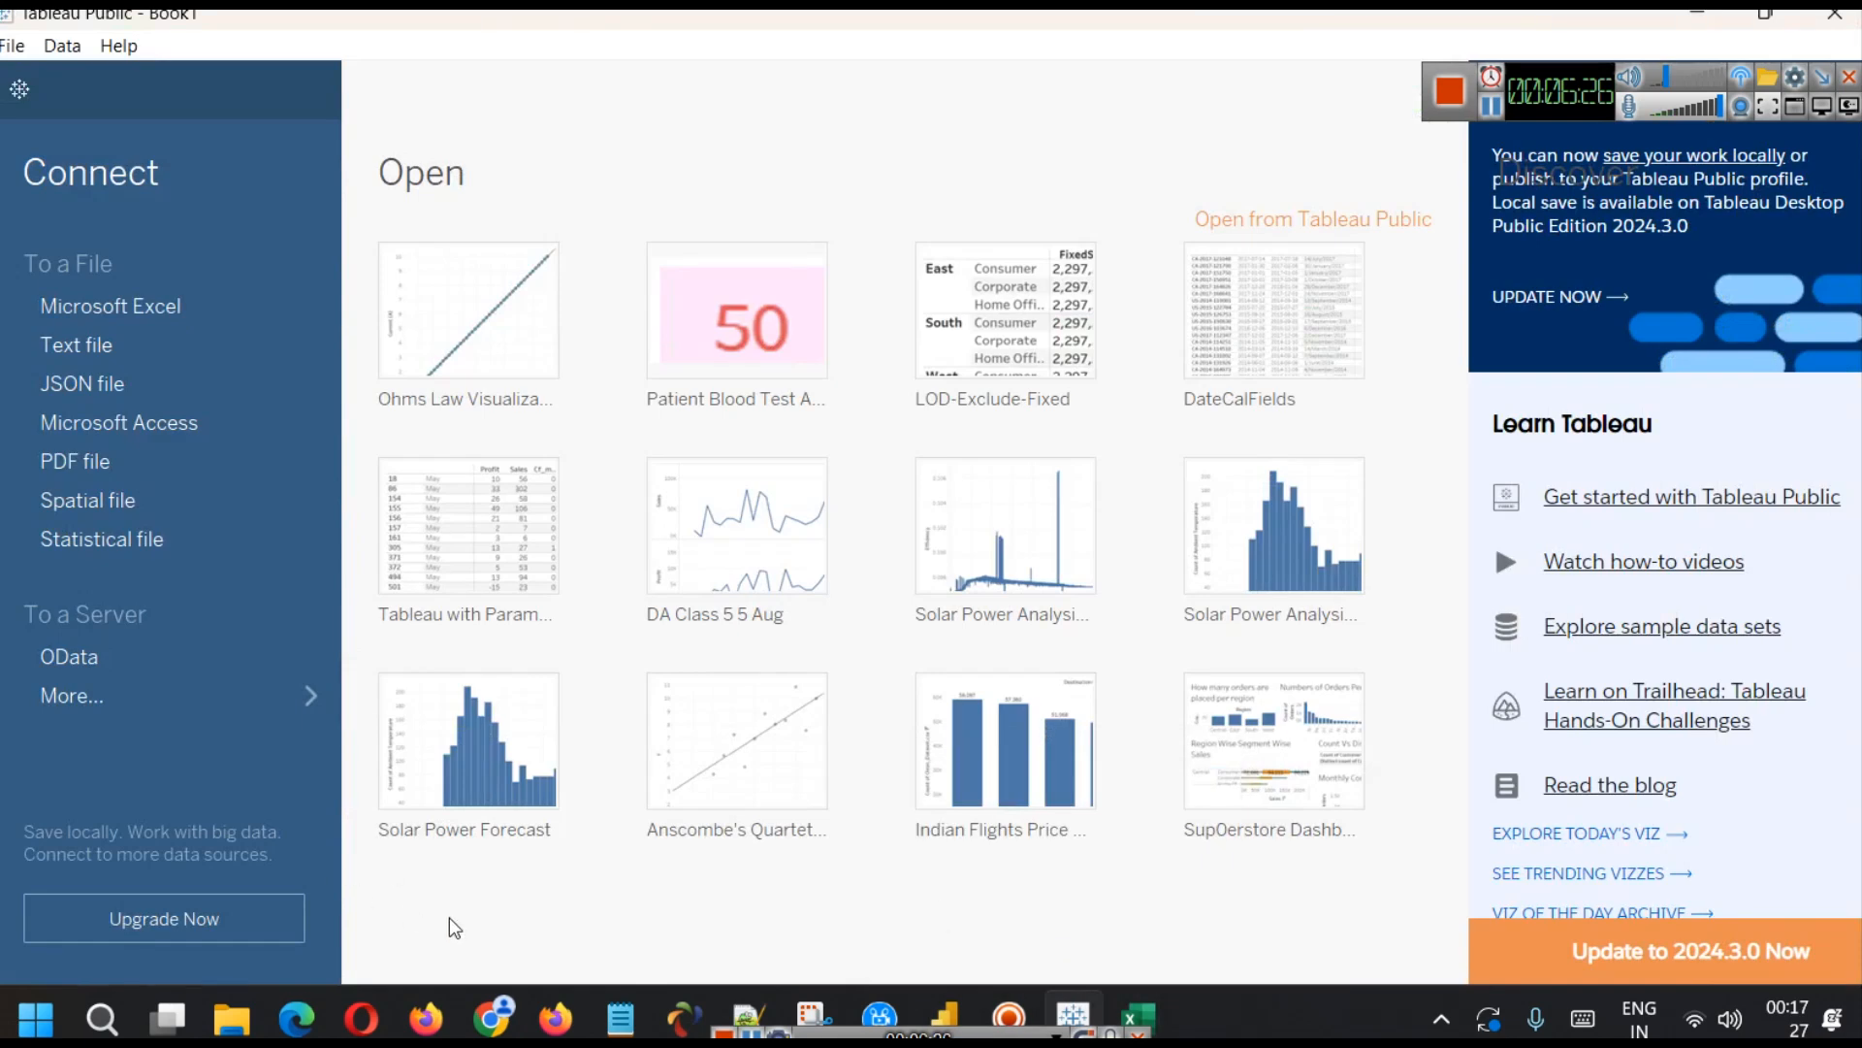
{"action": "mouse_move", "coordinate": [215, 1007]}
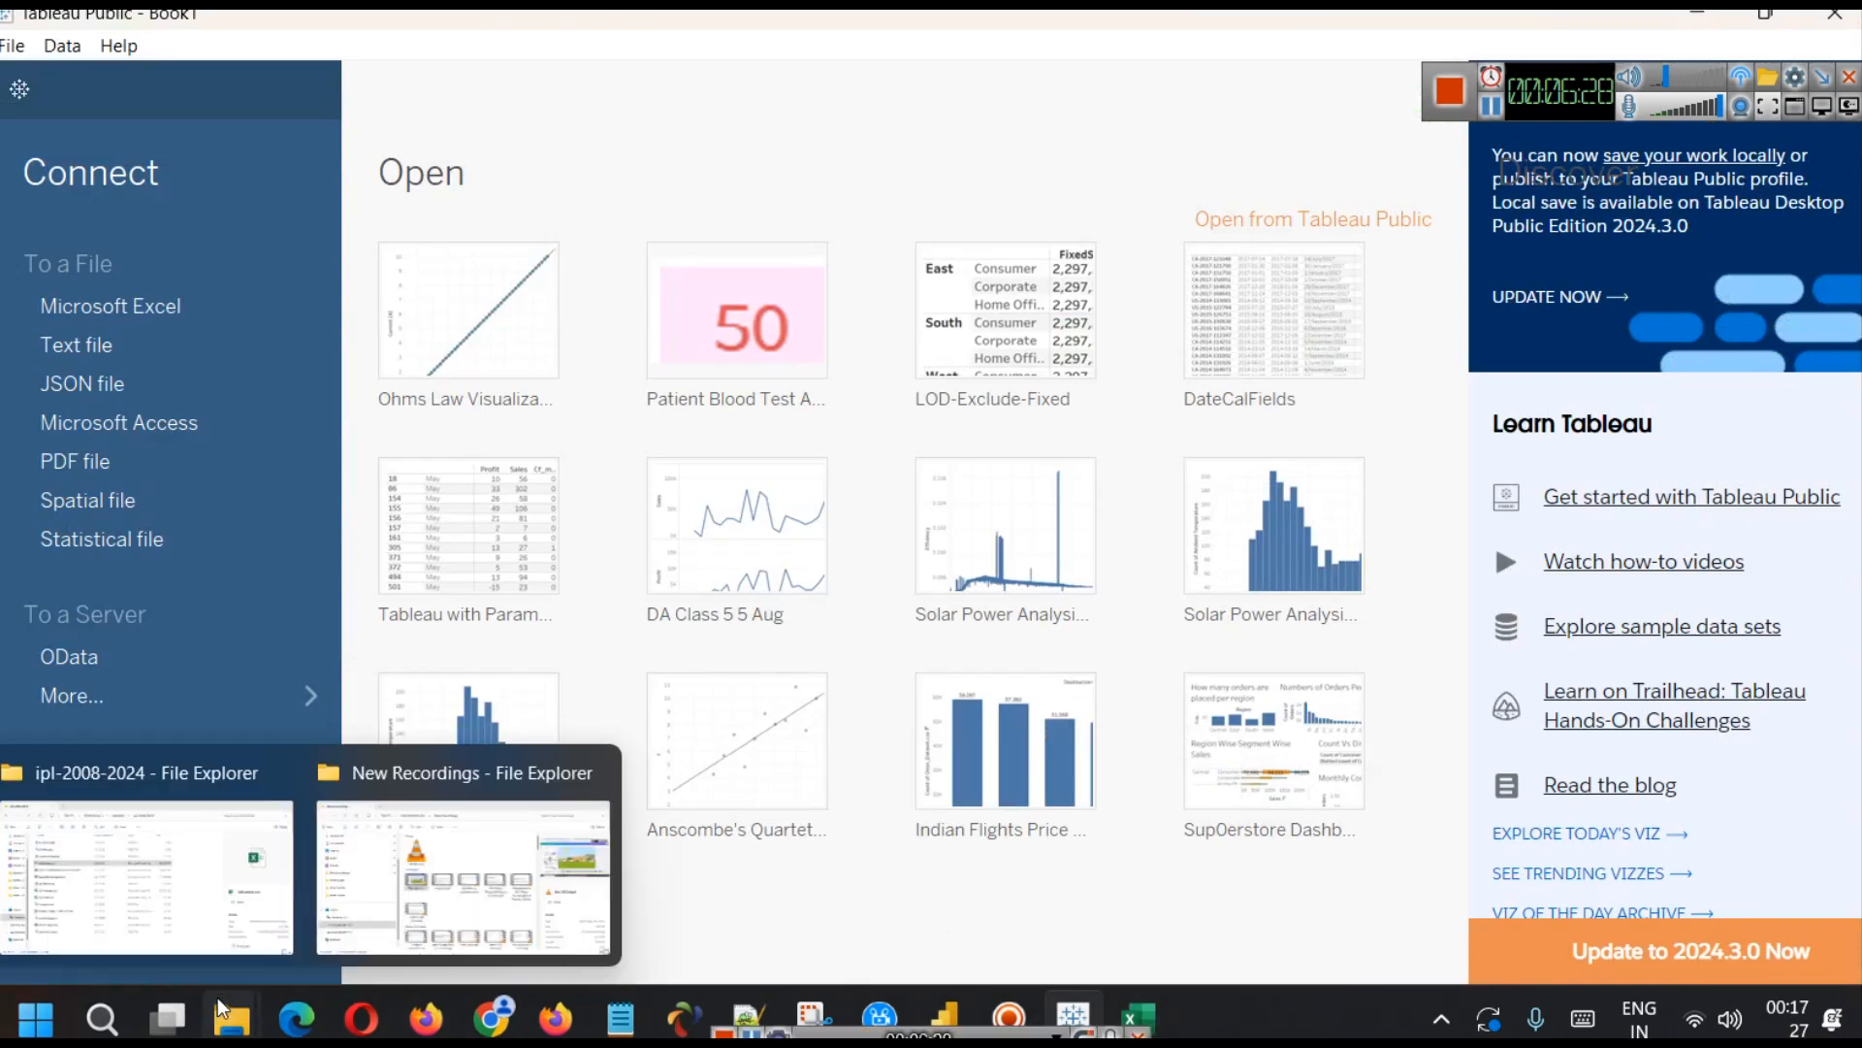
{"action": "left_click", "coordinate": [175, 878]}
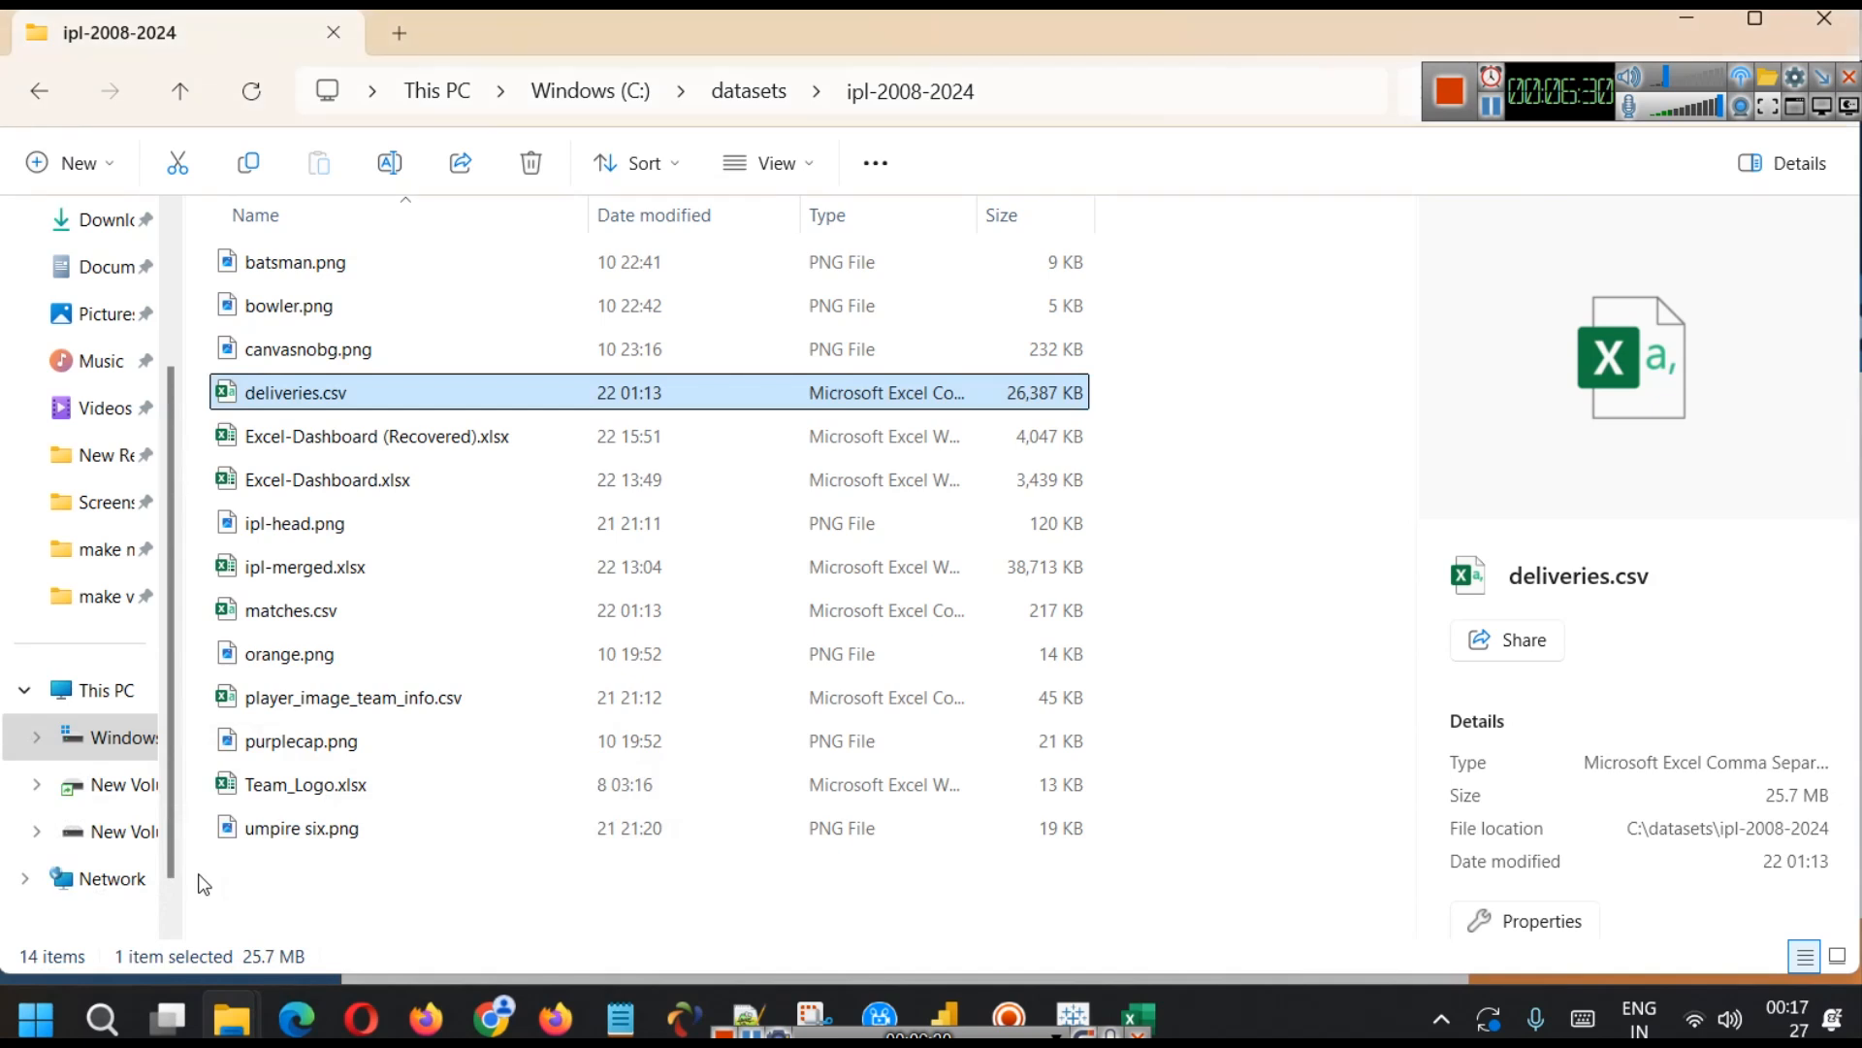
{"action": "left_click", "coordinate": [351, 700]}
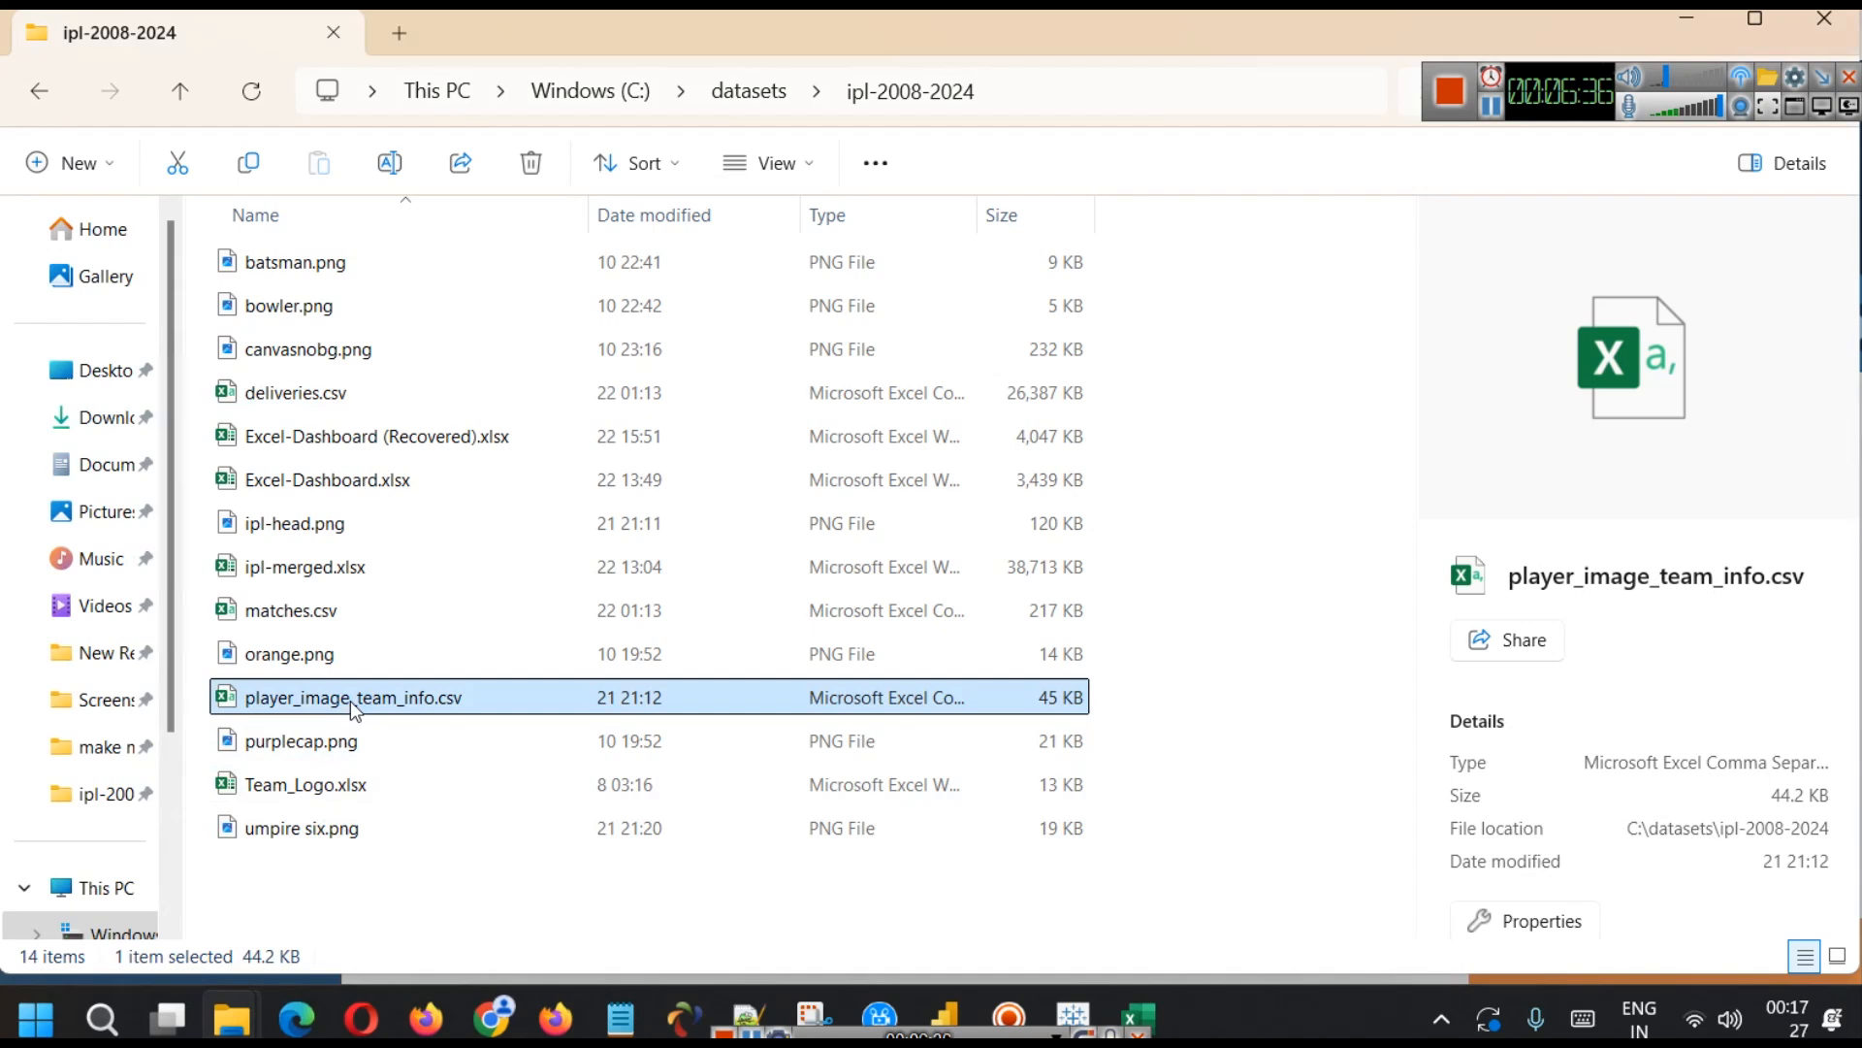
{"action": "double_click", "coordinate": [351, 700]}
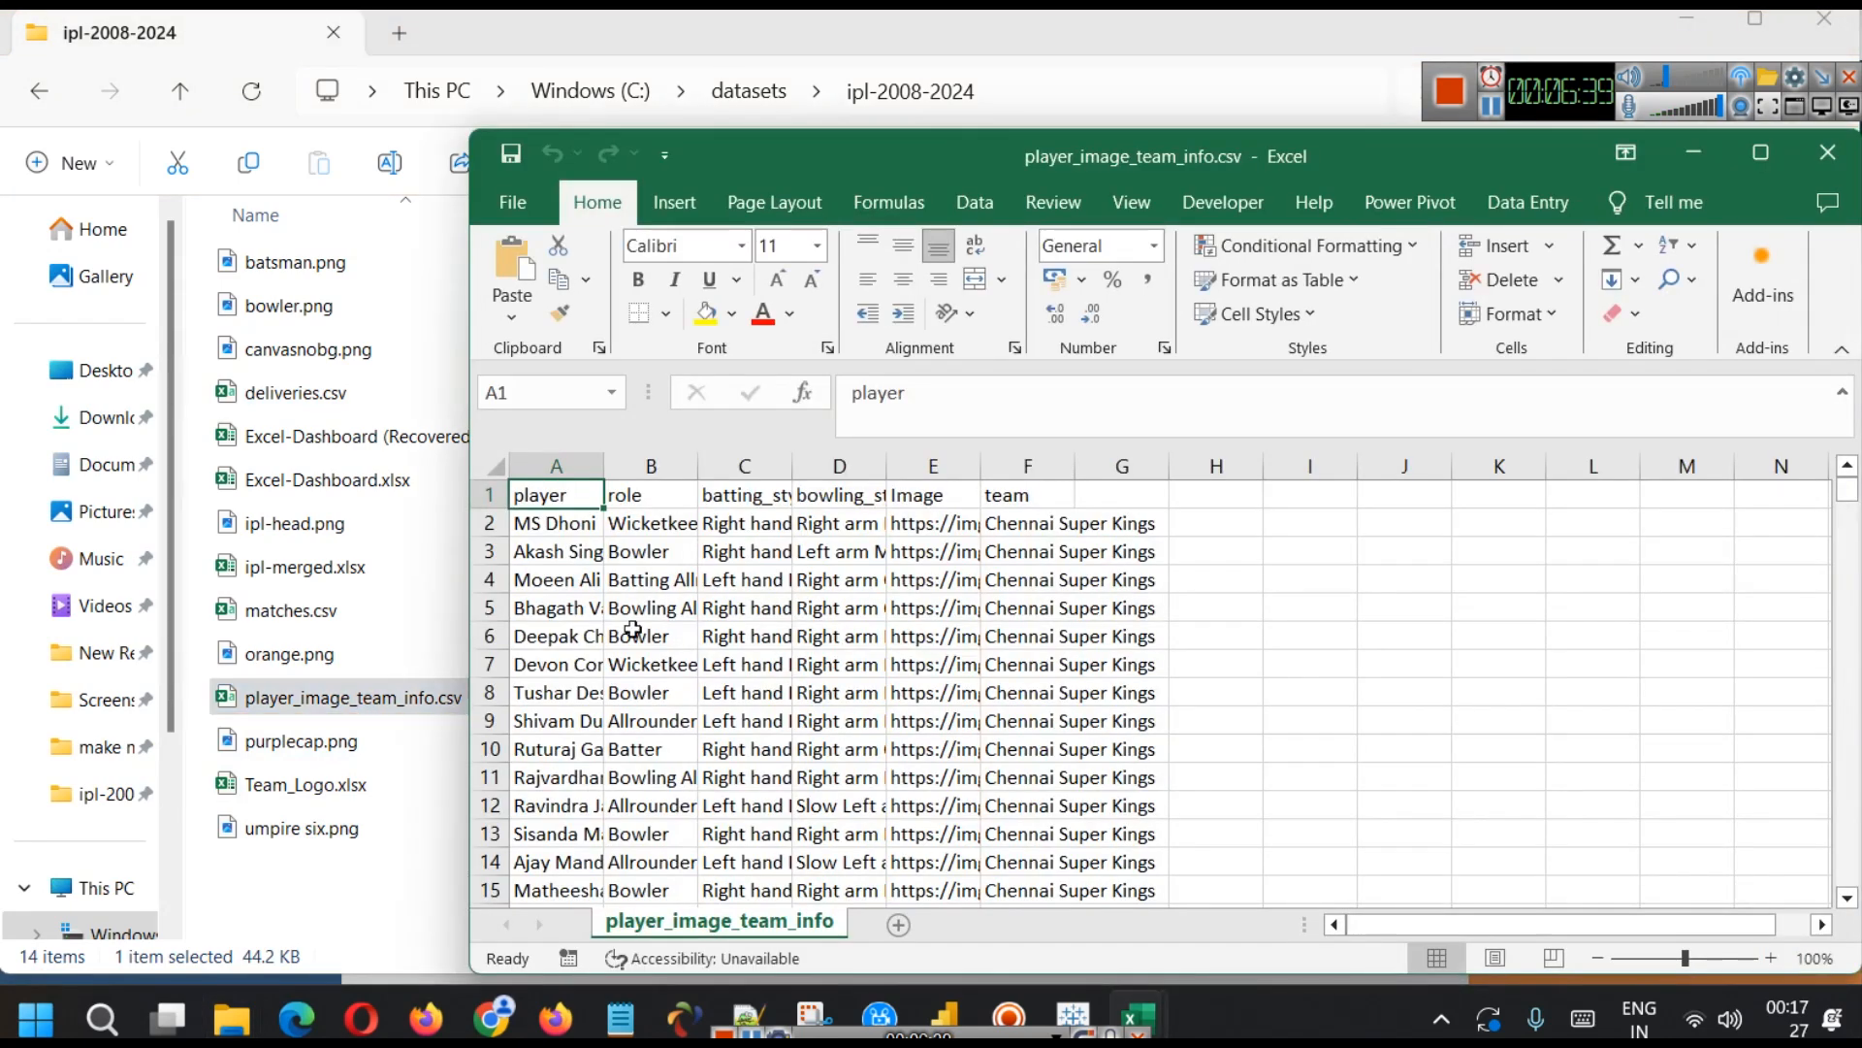
- Examine the player, role, batting_style, bowling_style, Image and team columns of player_image_team_info.csv, and minimize the workbook
{"action": "left_click", "coordinate": [549, 527]}
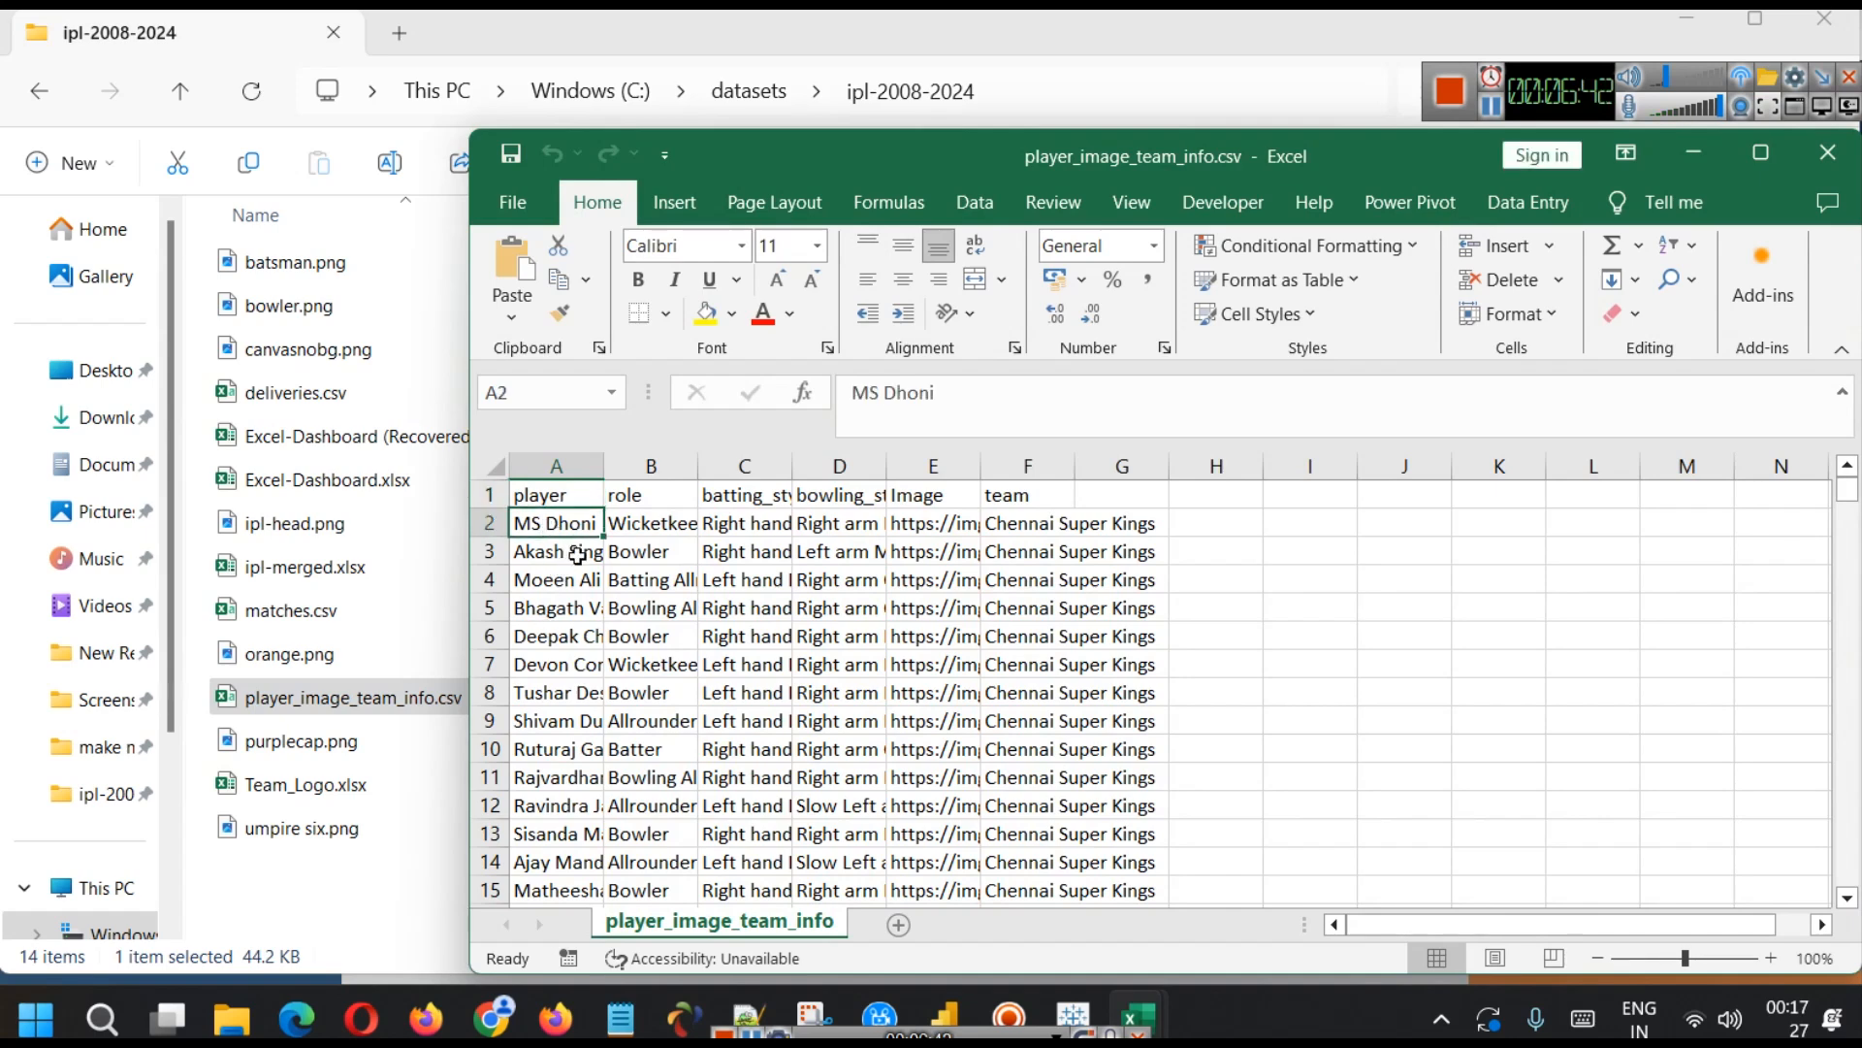
{"action": "left_click", "coordinate": [642, 523]}
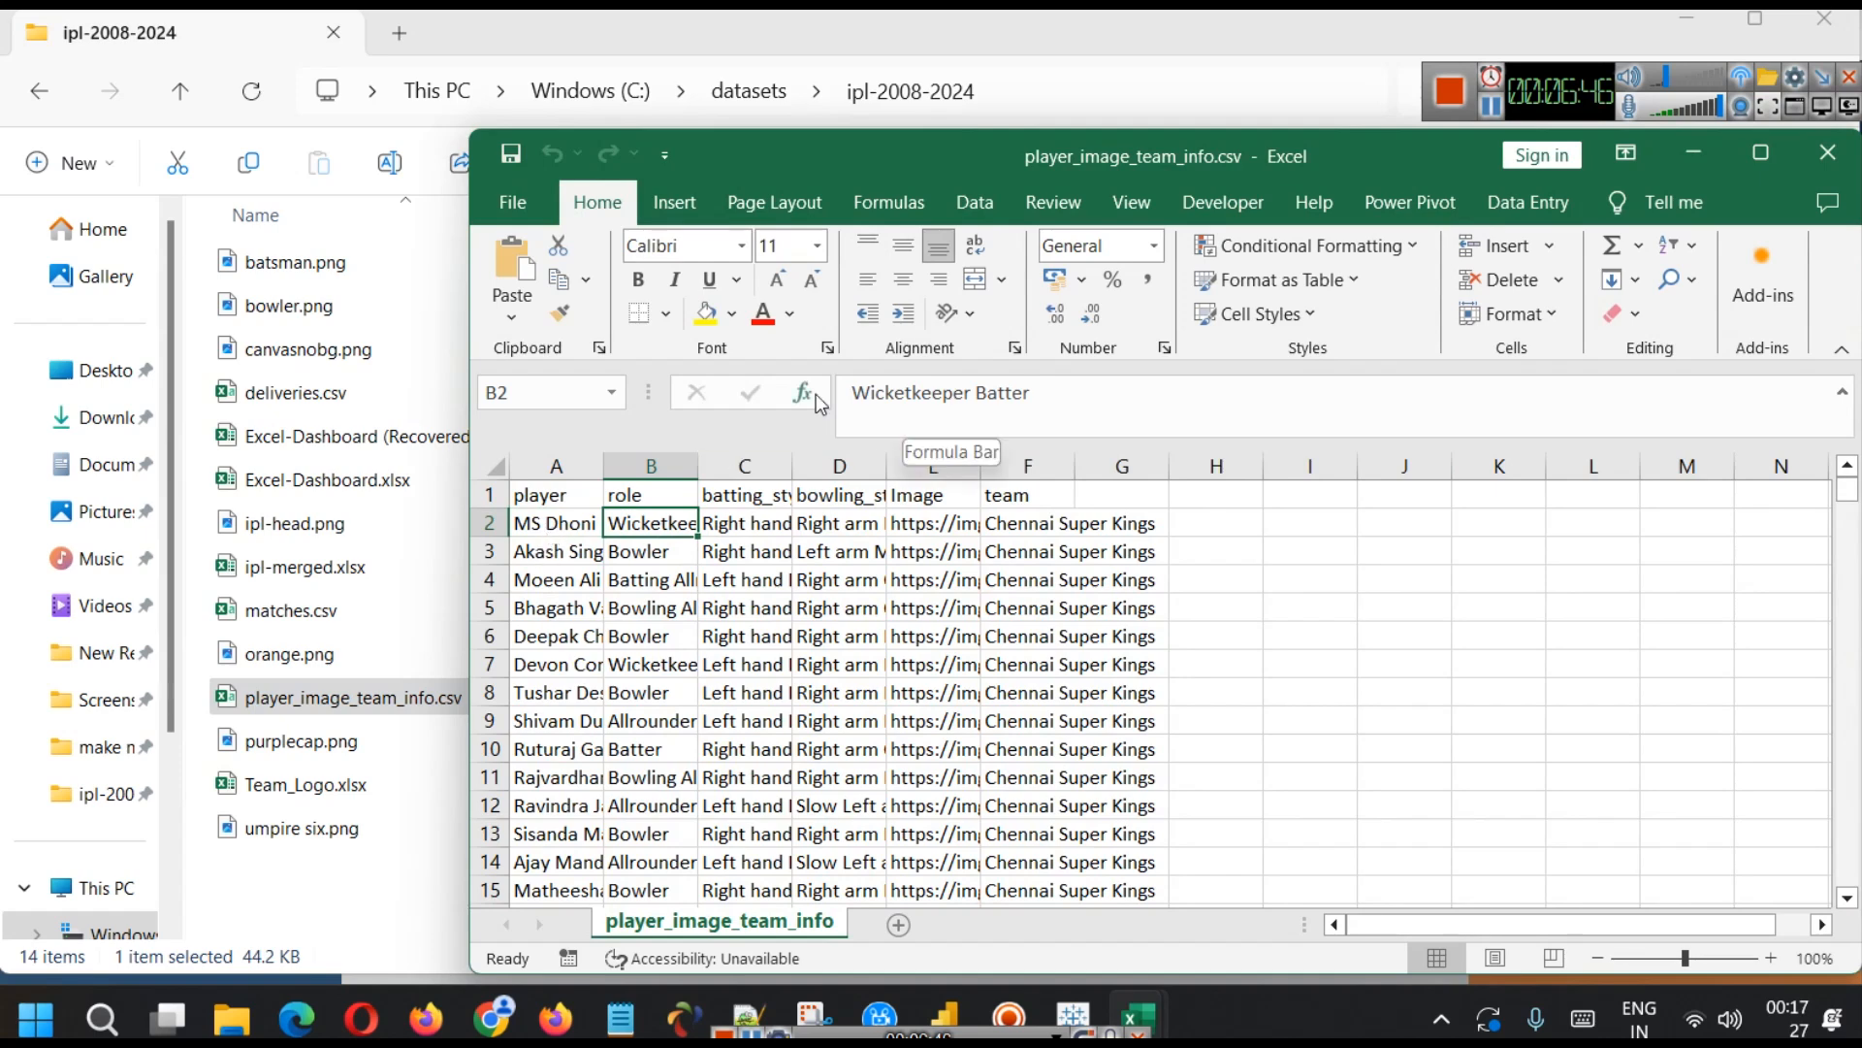
{"action": "left_click", "coordinate": [747, 530]}
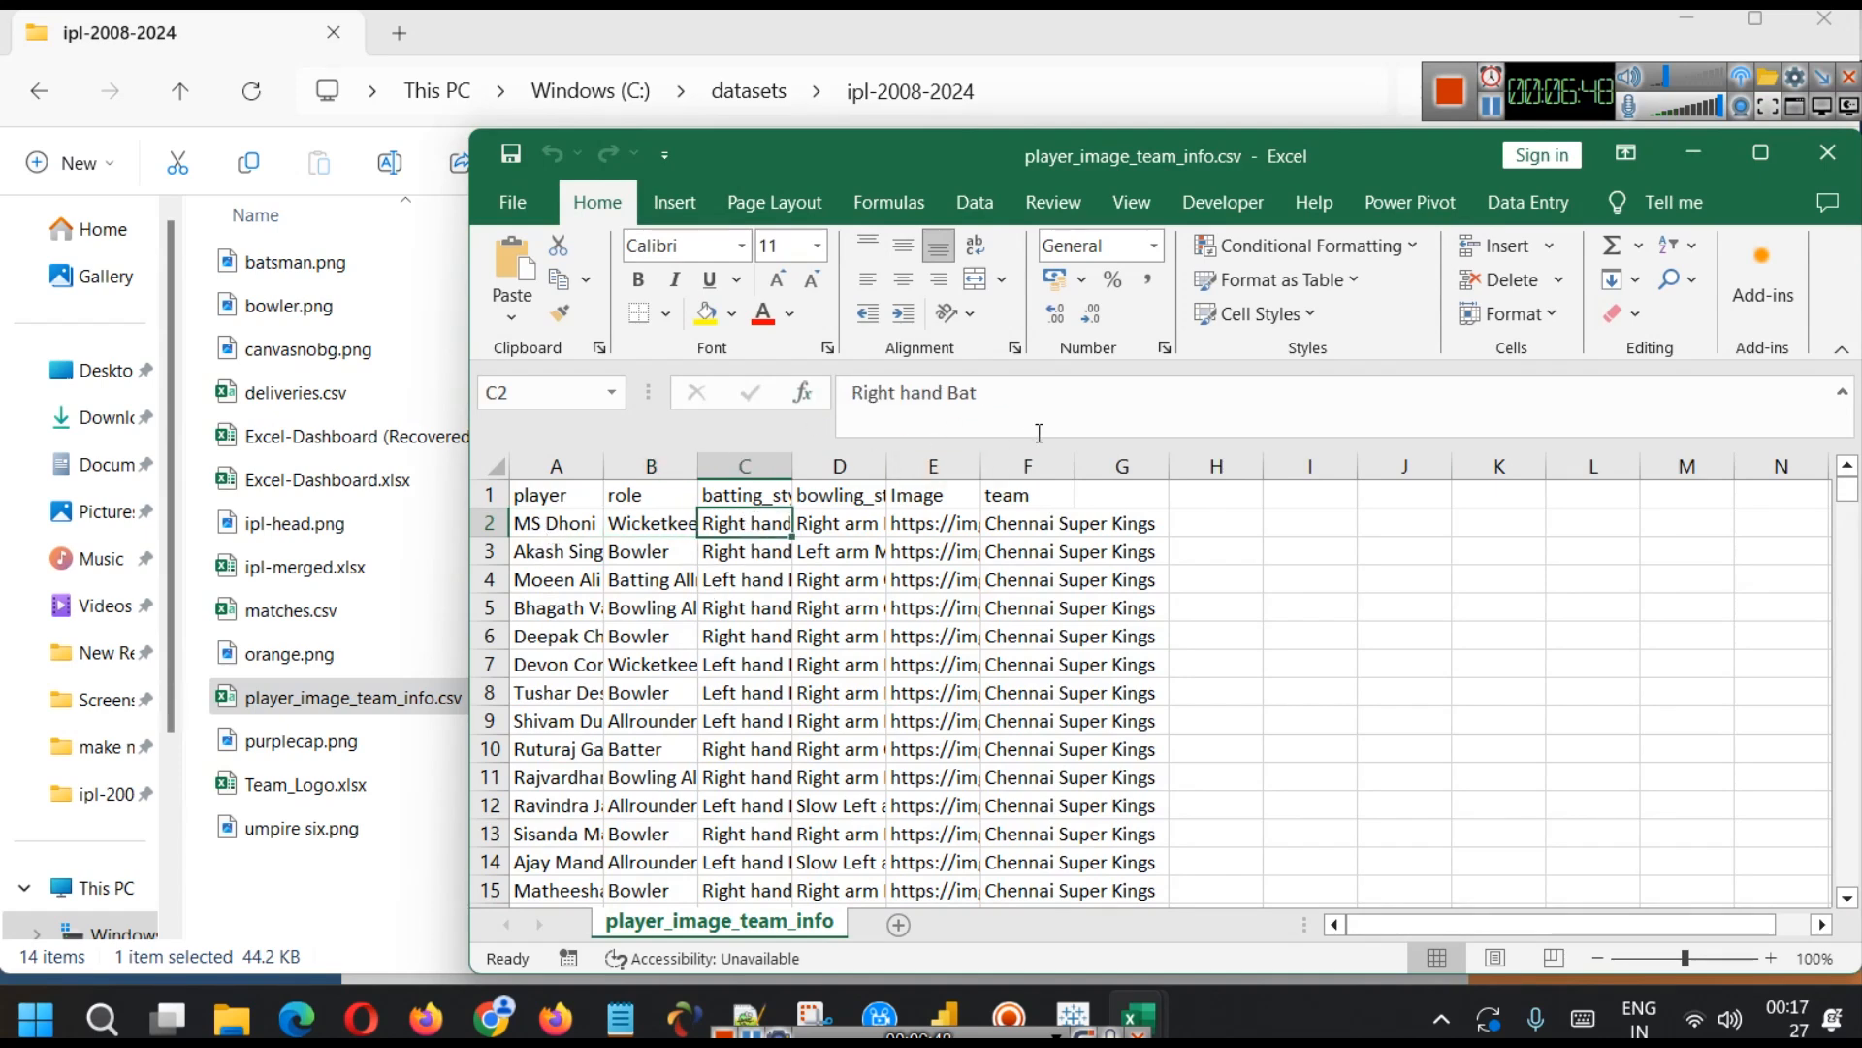
{"action": "left_click", "coordinate": [740, 494]}
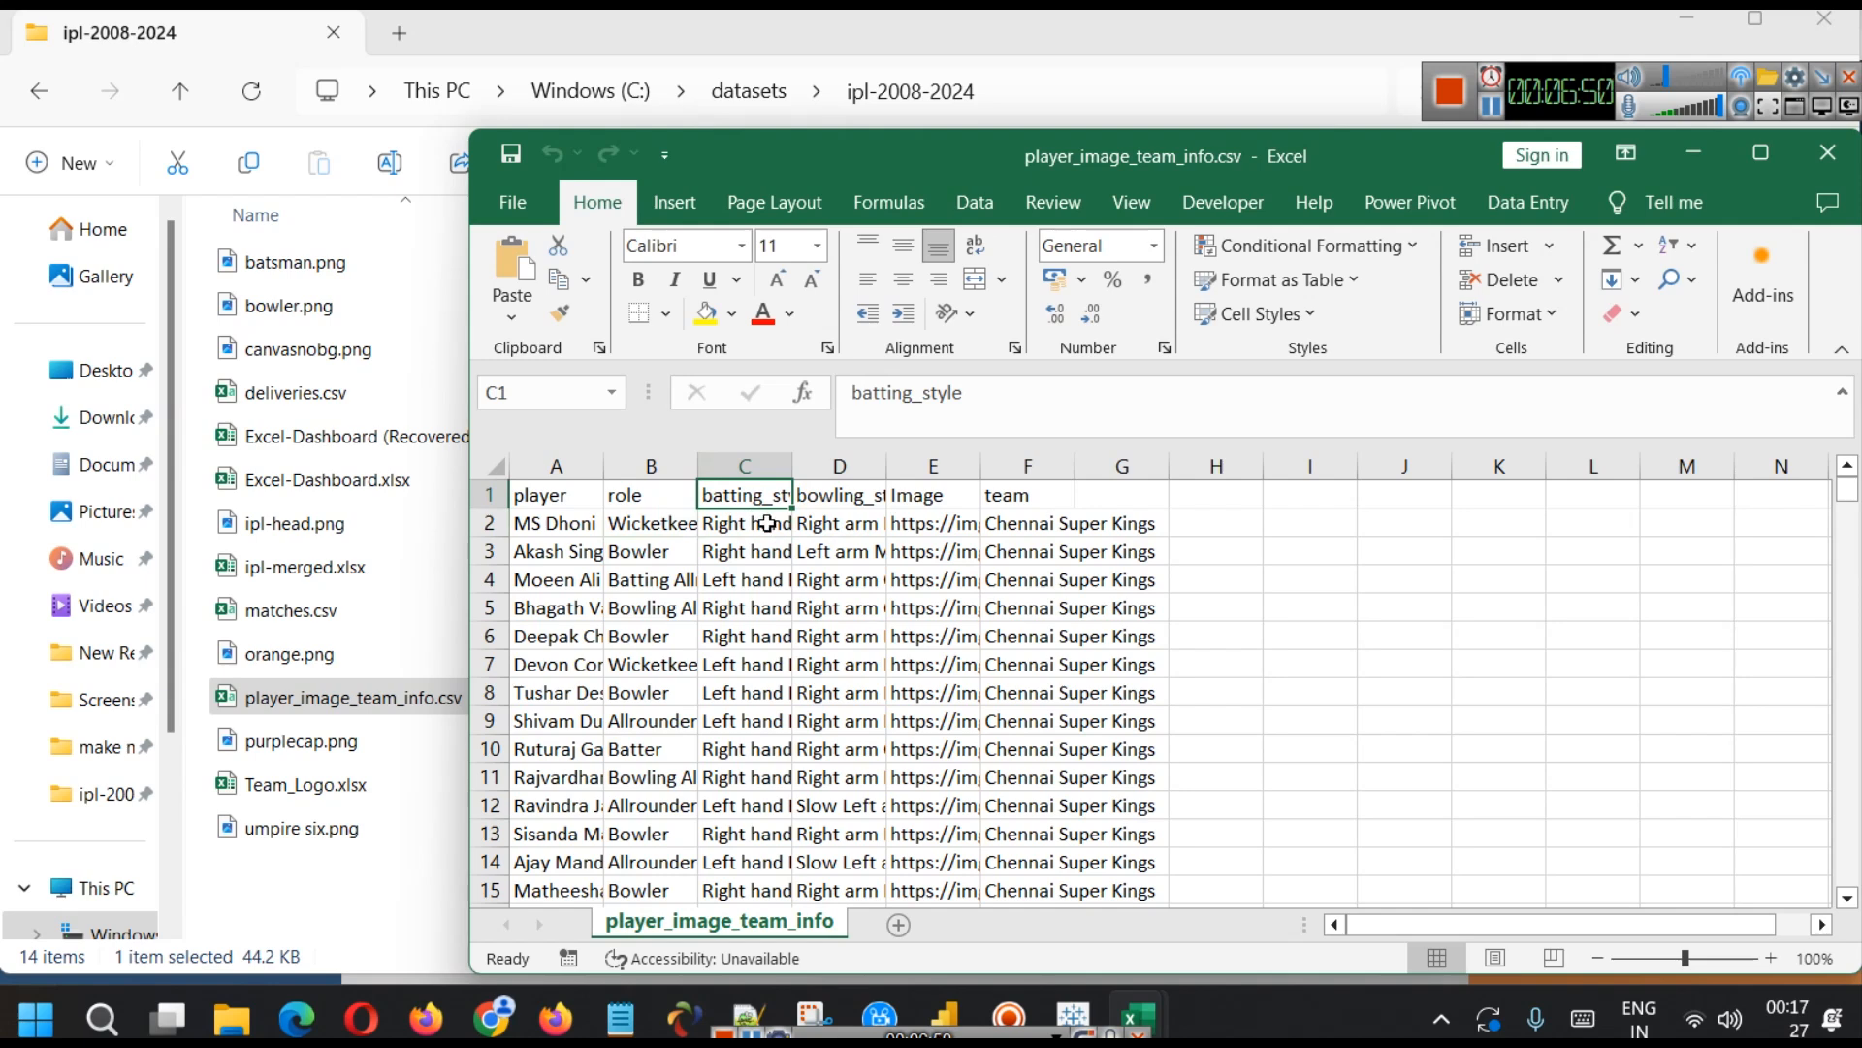
{"action": "left_click", "coordinate": [853, 496]}
{"action": "left_click", "coordinate": [841, 521]}
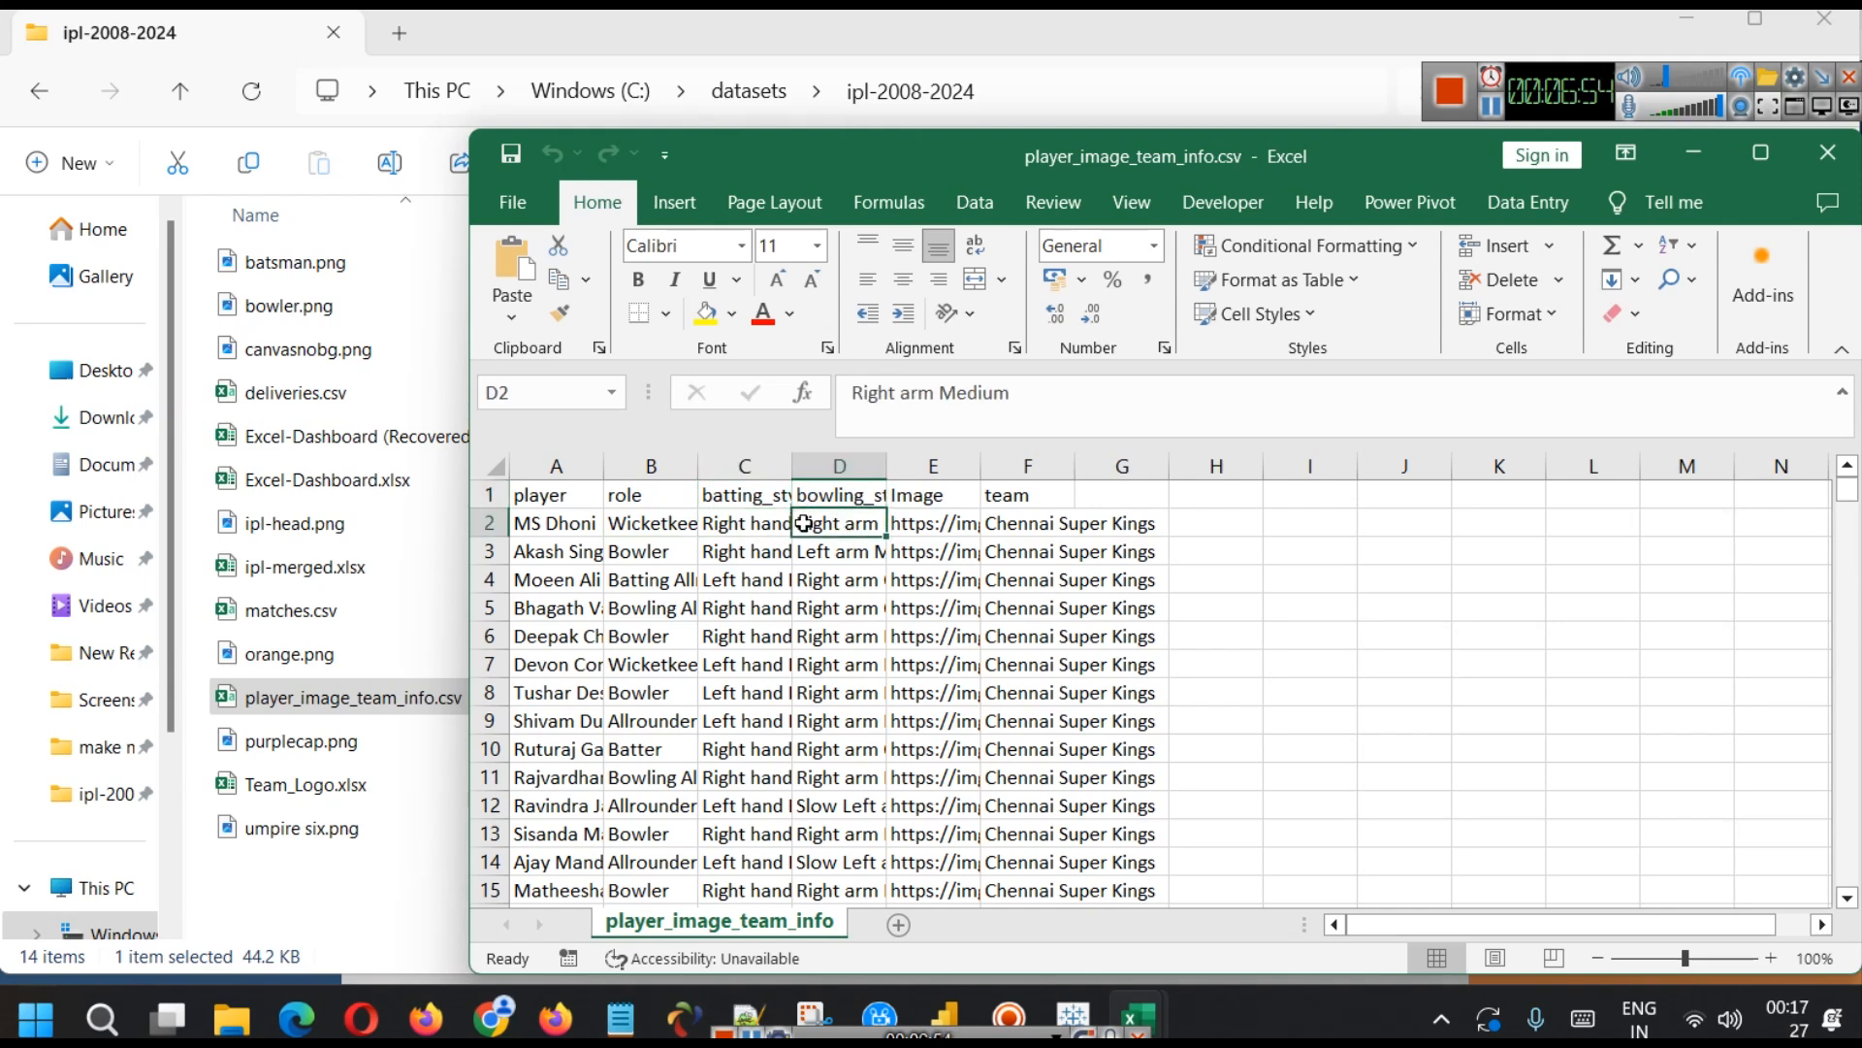
{"action": "left_click", "coordinate": [958, 497]}
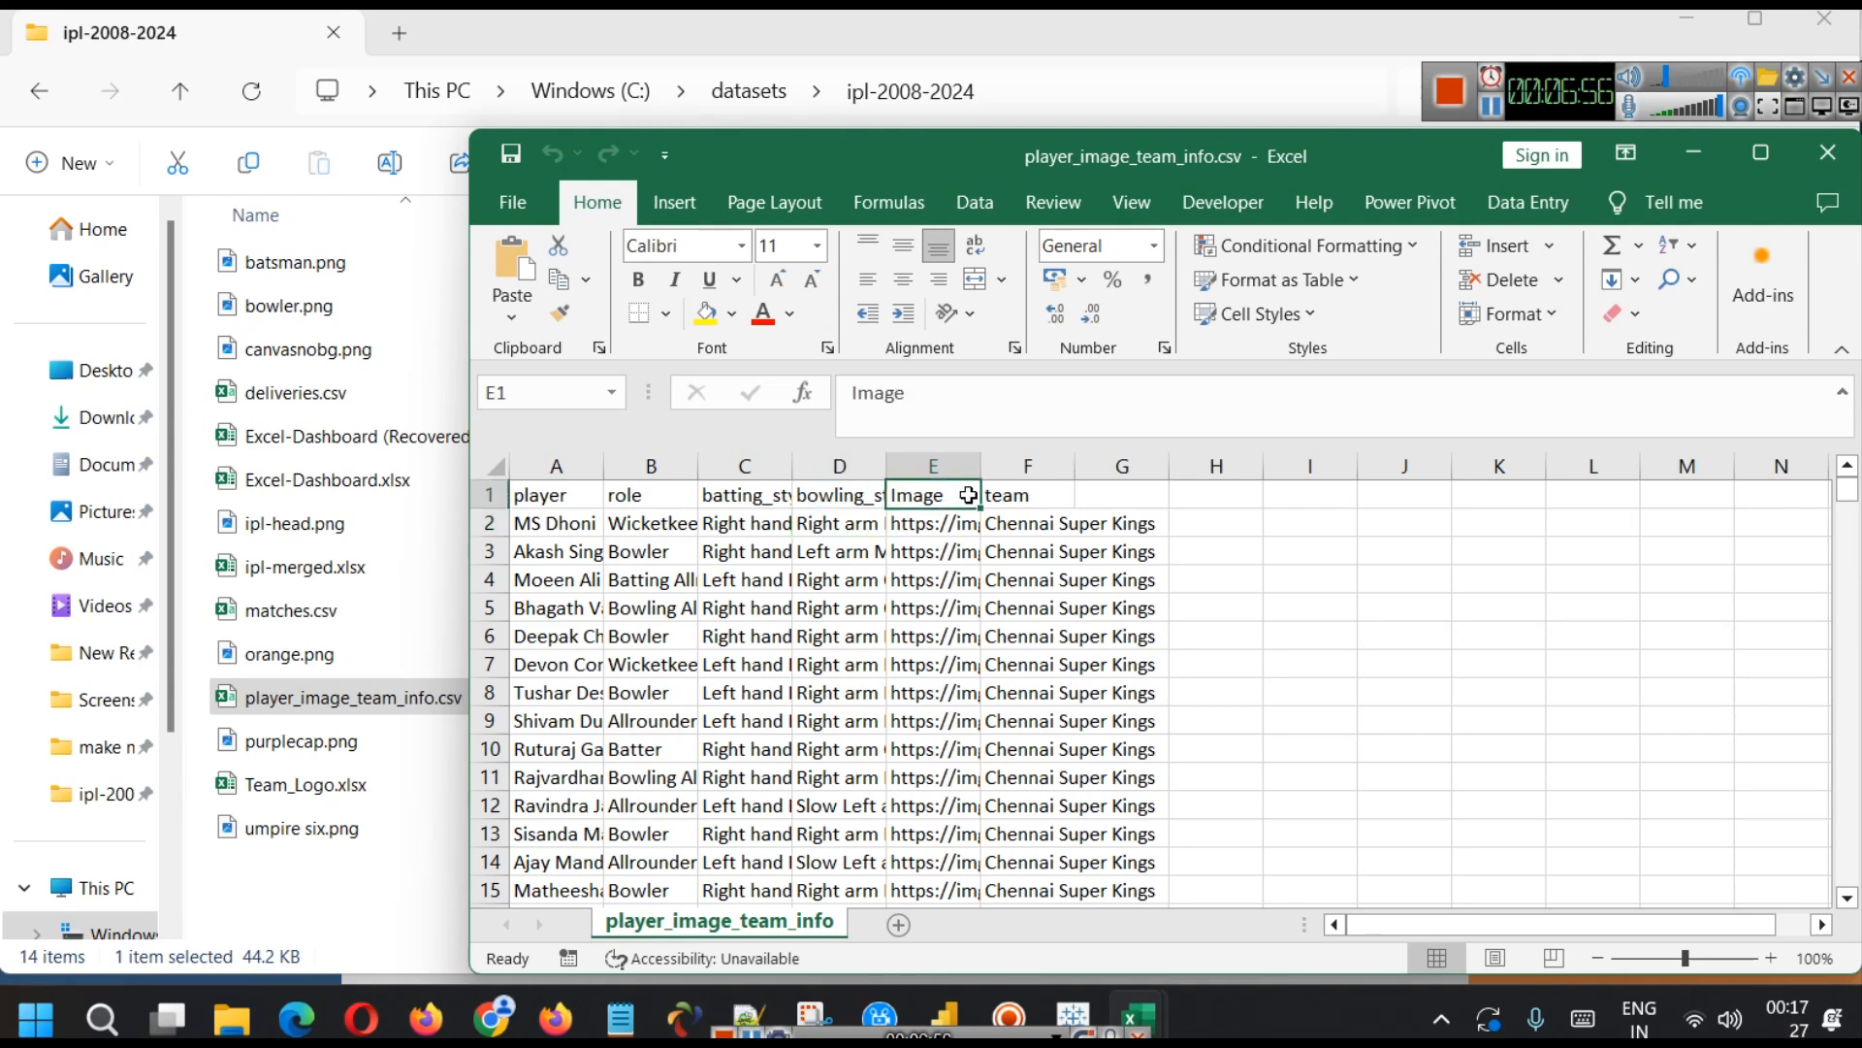
{"action": "left_click", "coordinate": [1013, 499]}
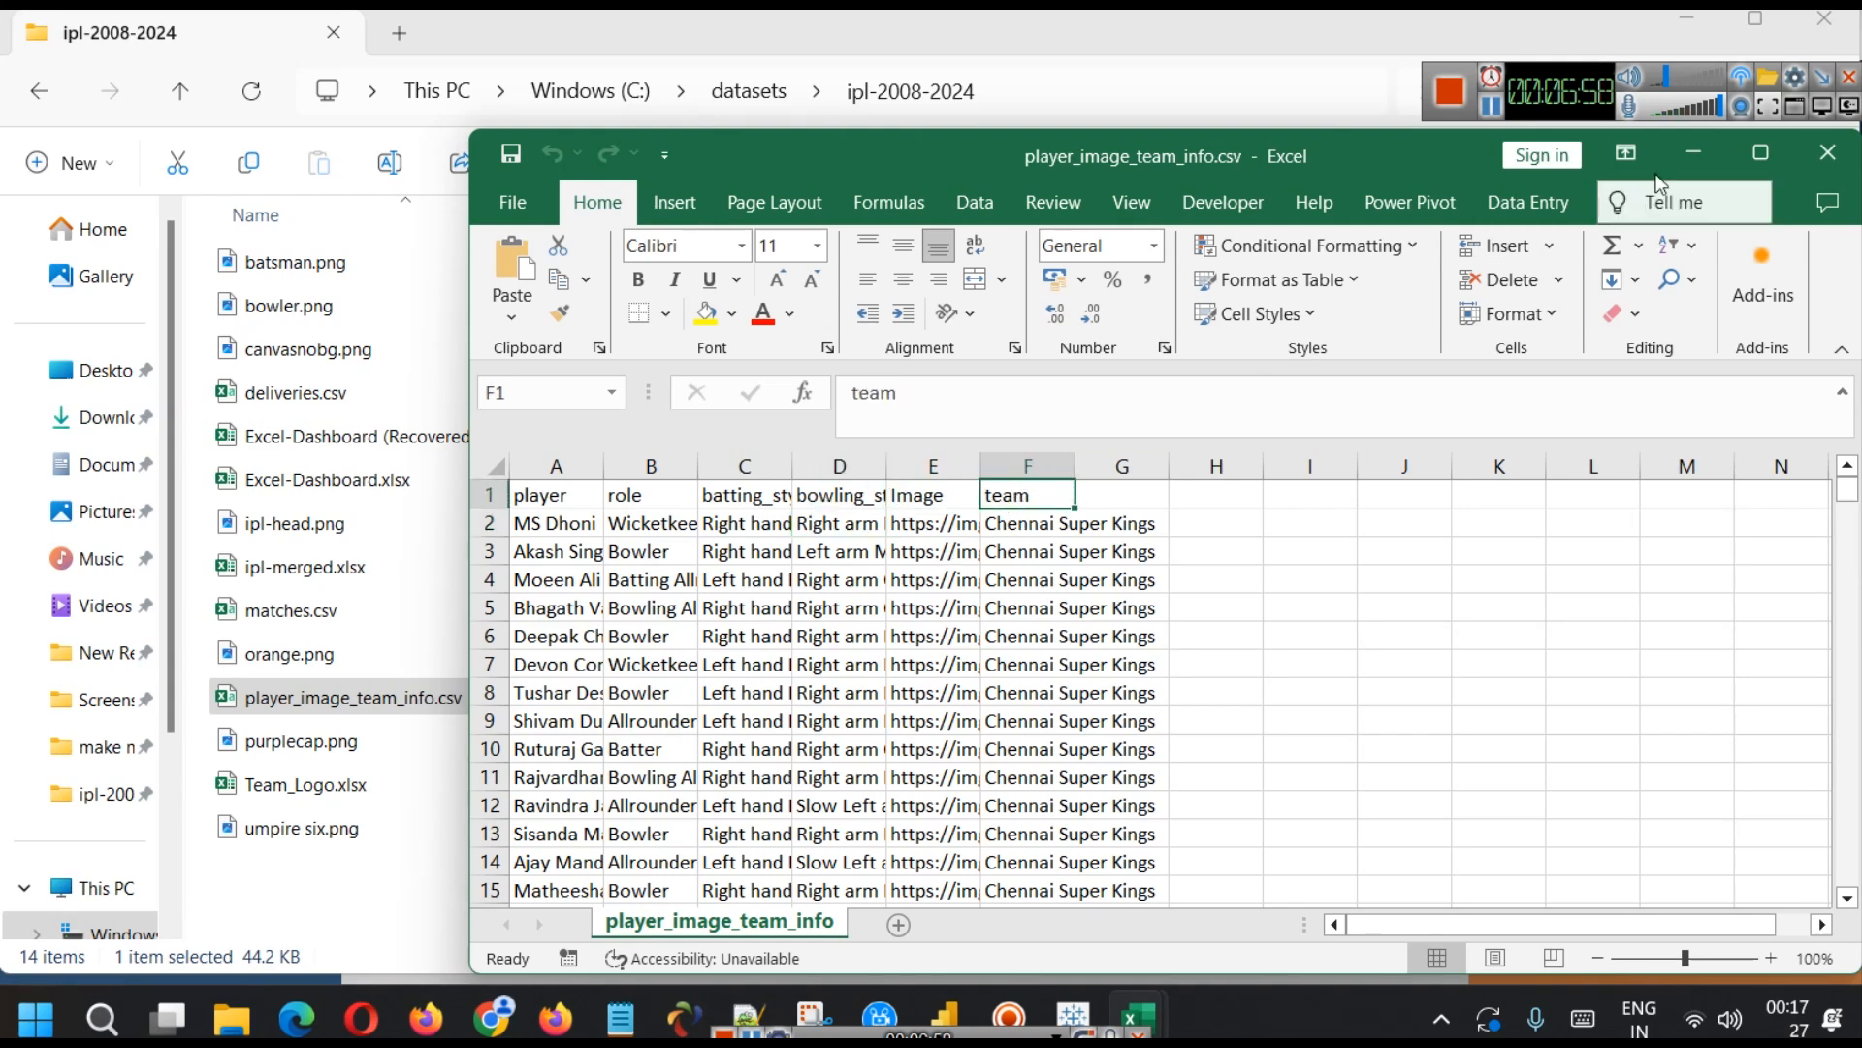
{"action": "left_click", "coordinate": [1693, 155]}
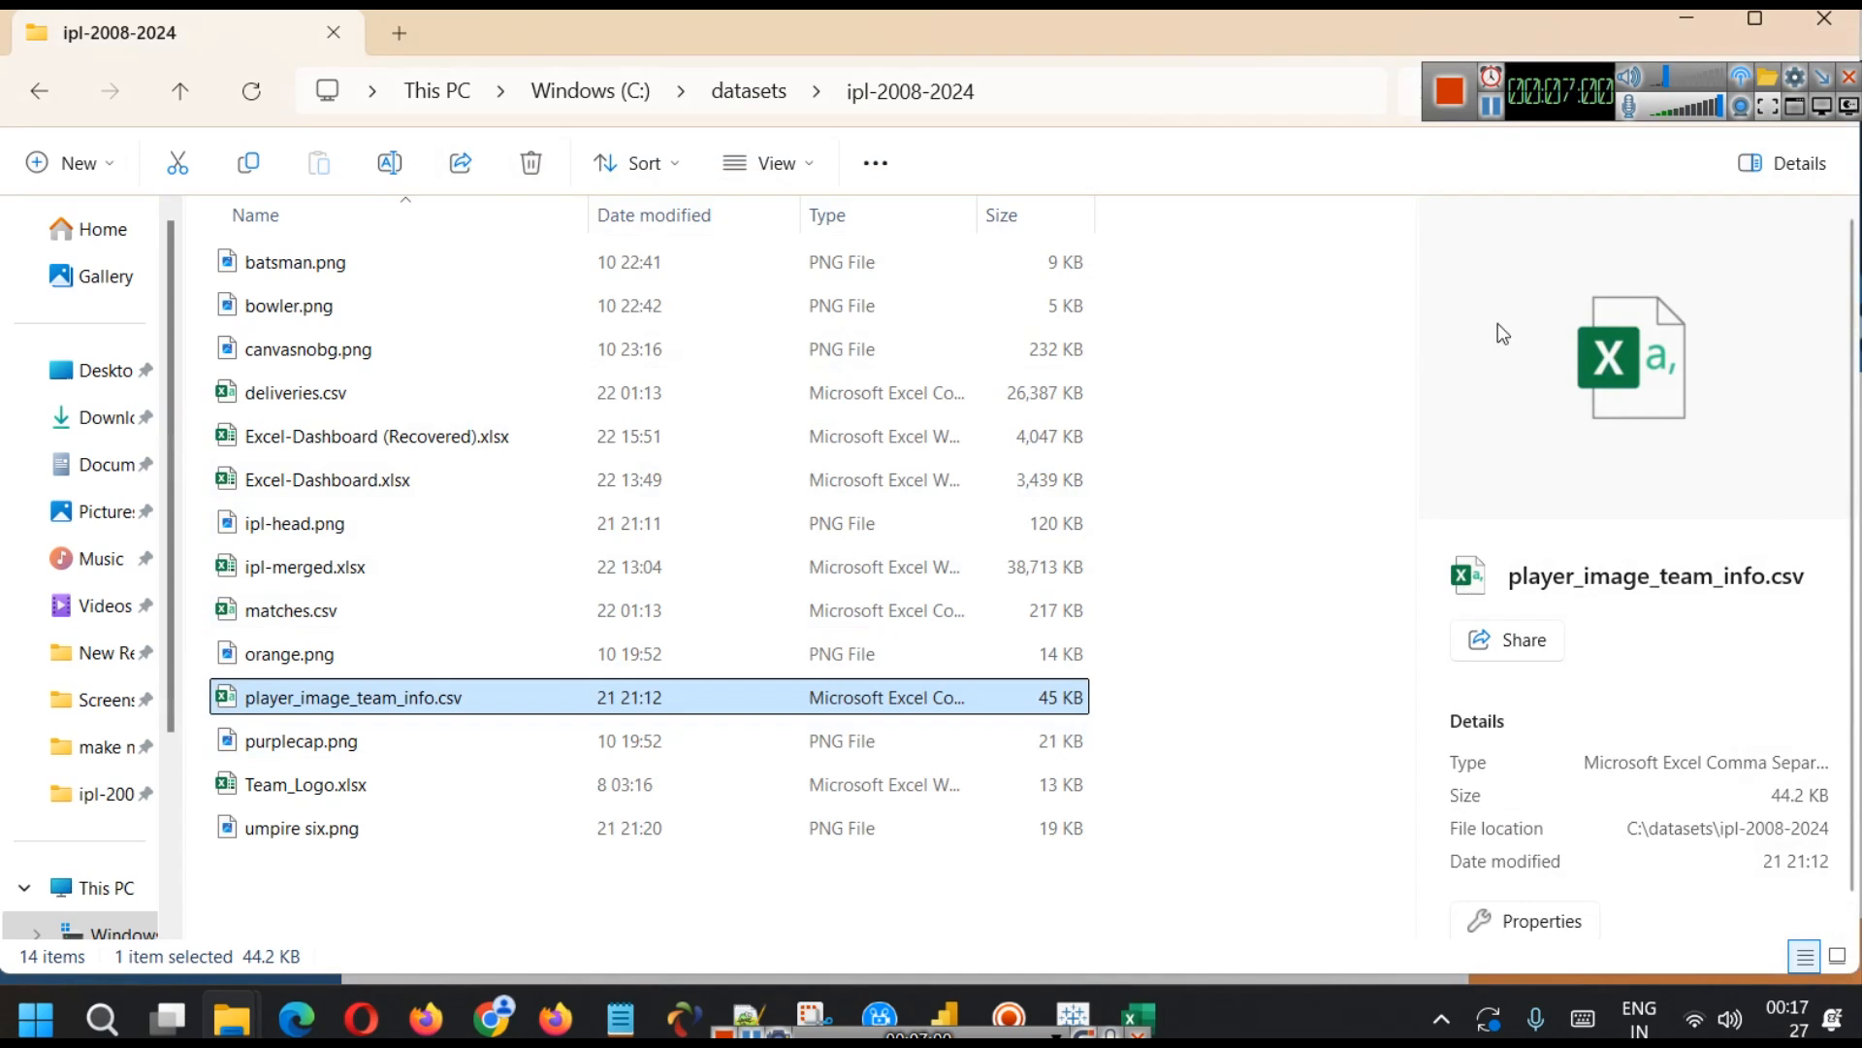
- Bring the deliveries.csv workbook back up in Excel and close the program that is not responding
{"action": "left_click", "coordinate": [1495, 111]}
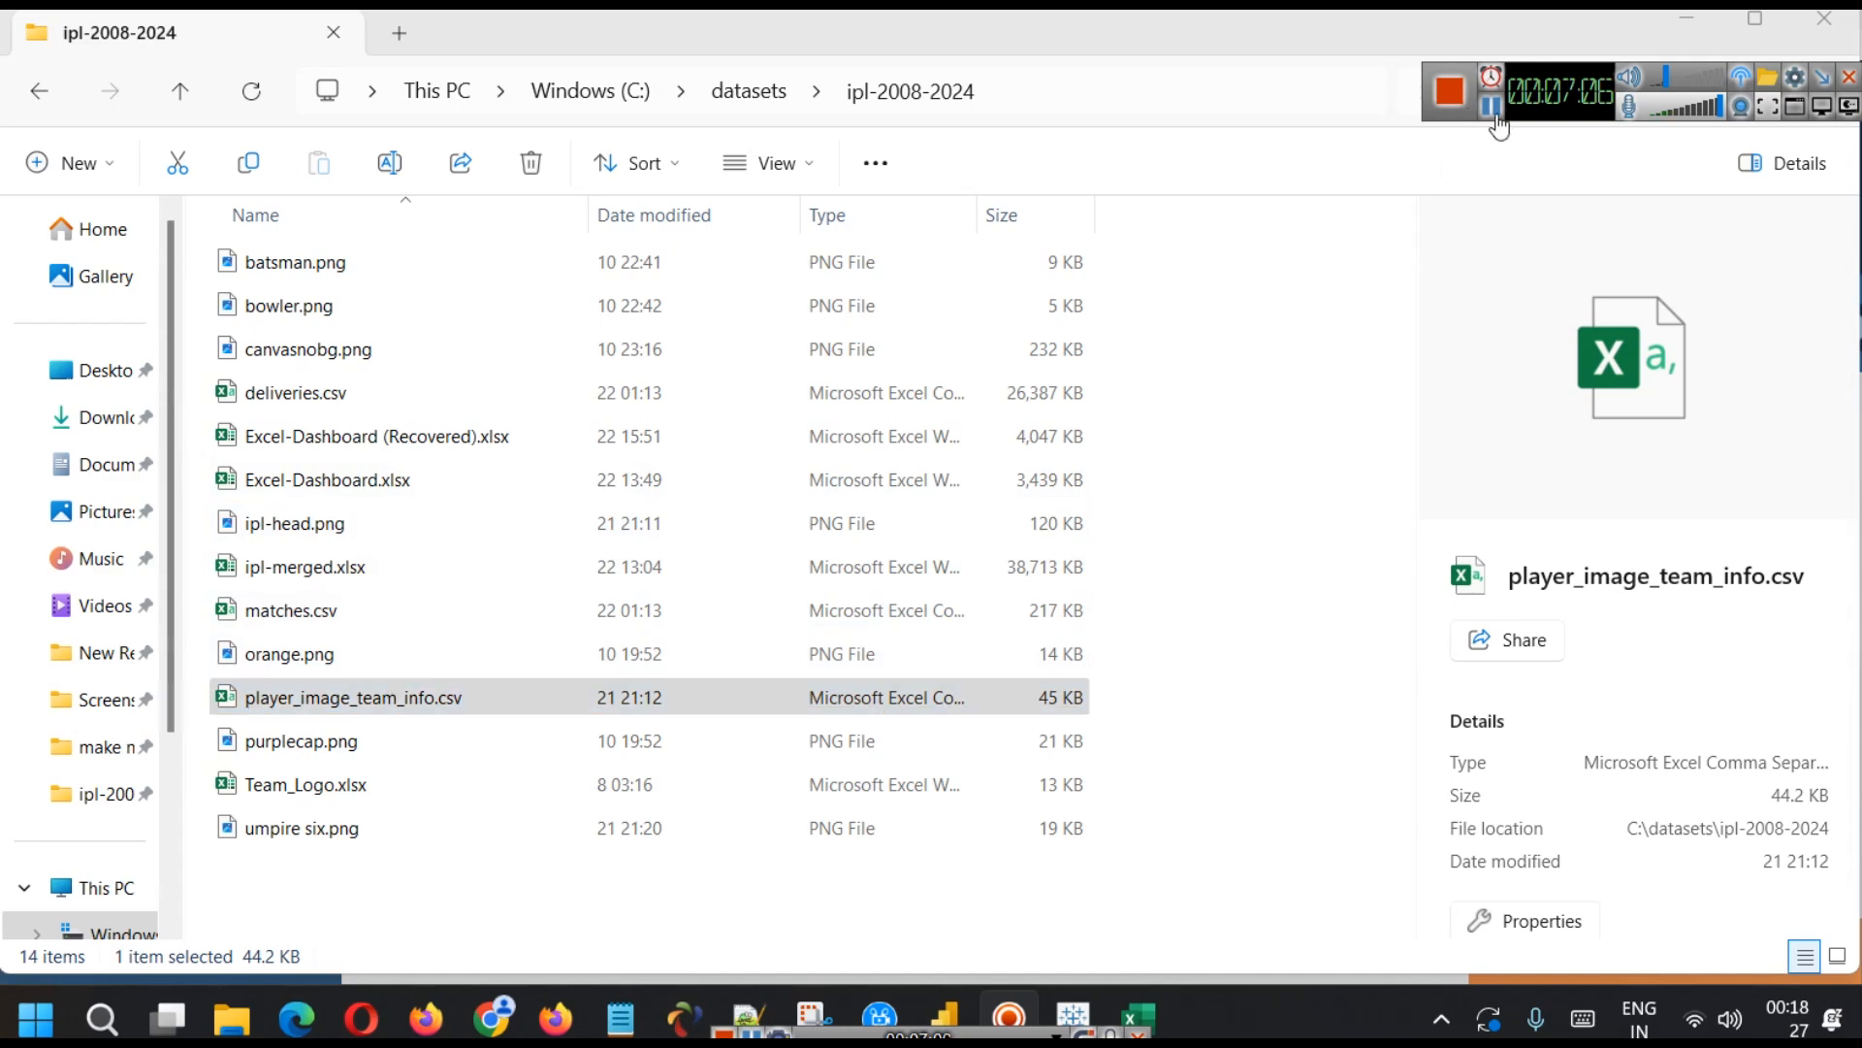
{"action": "mouse_move", "coordinate": [1137, 1017]}
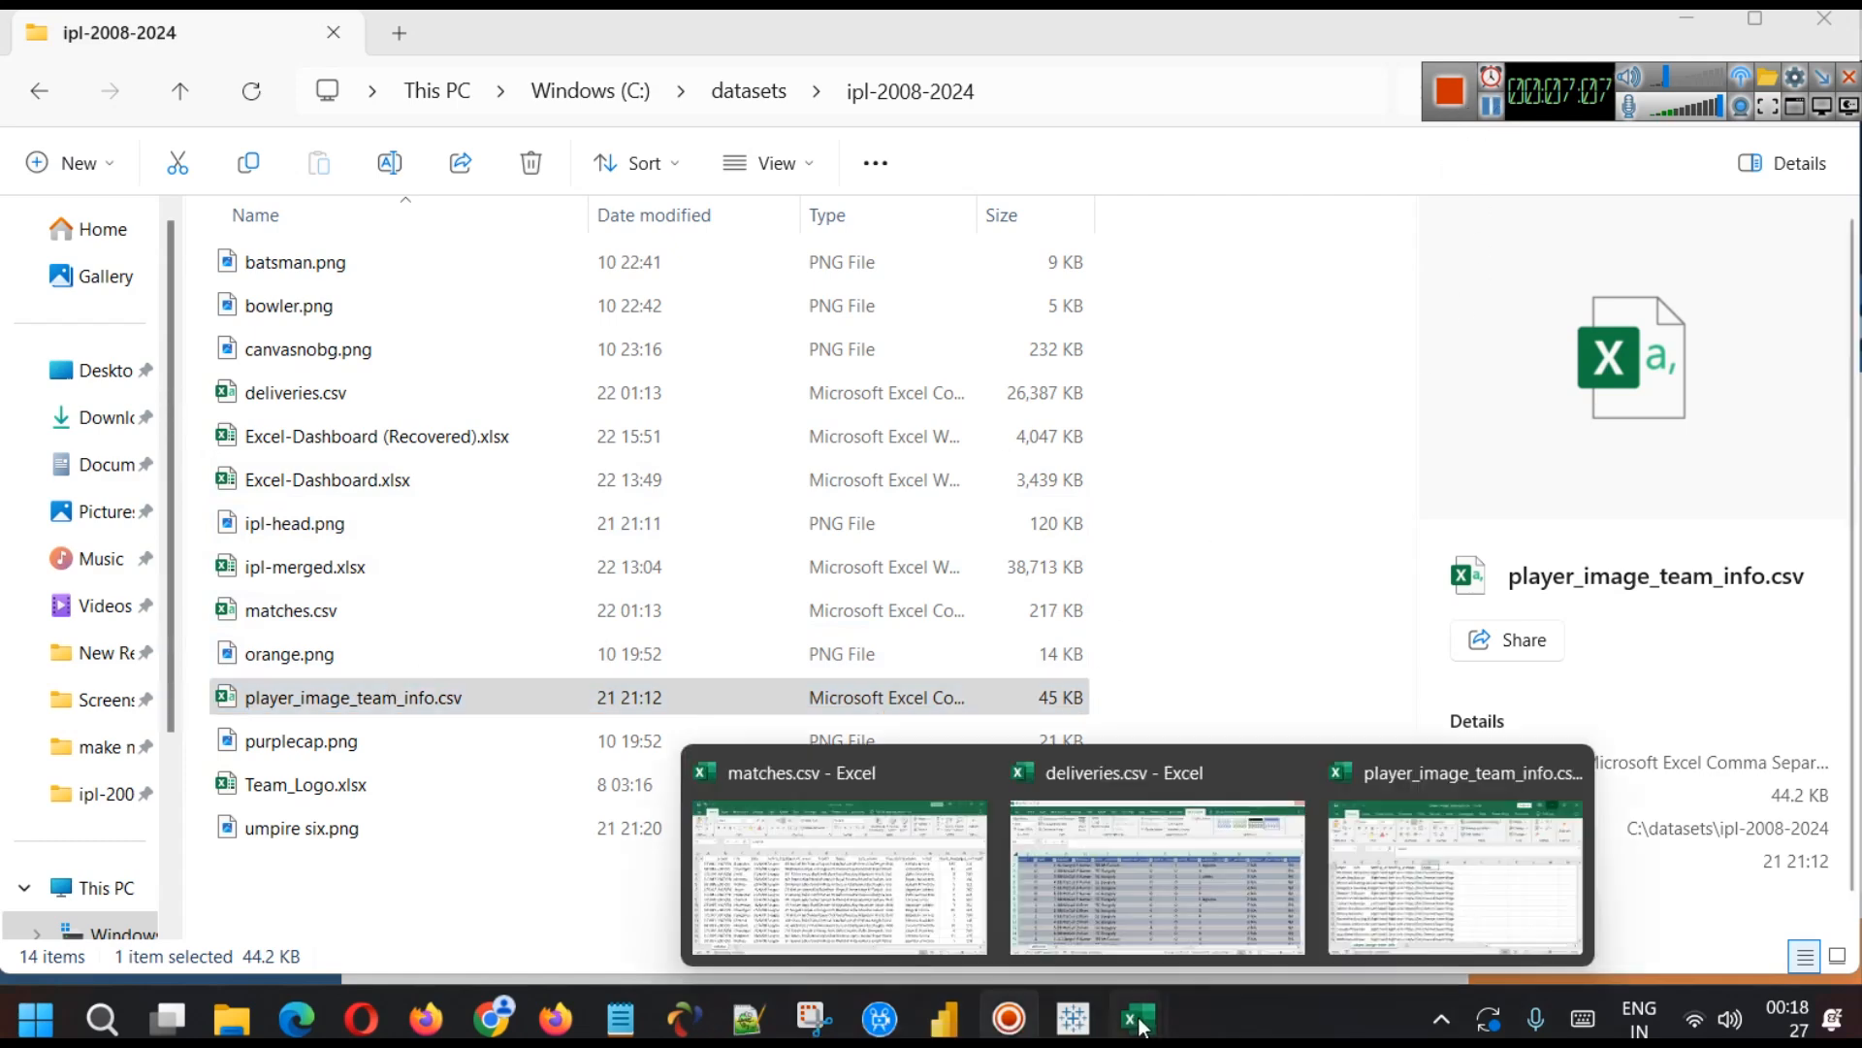
{"action": "left_click", "coordinate": [1164, 876]}
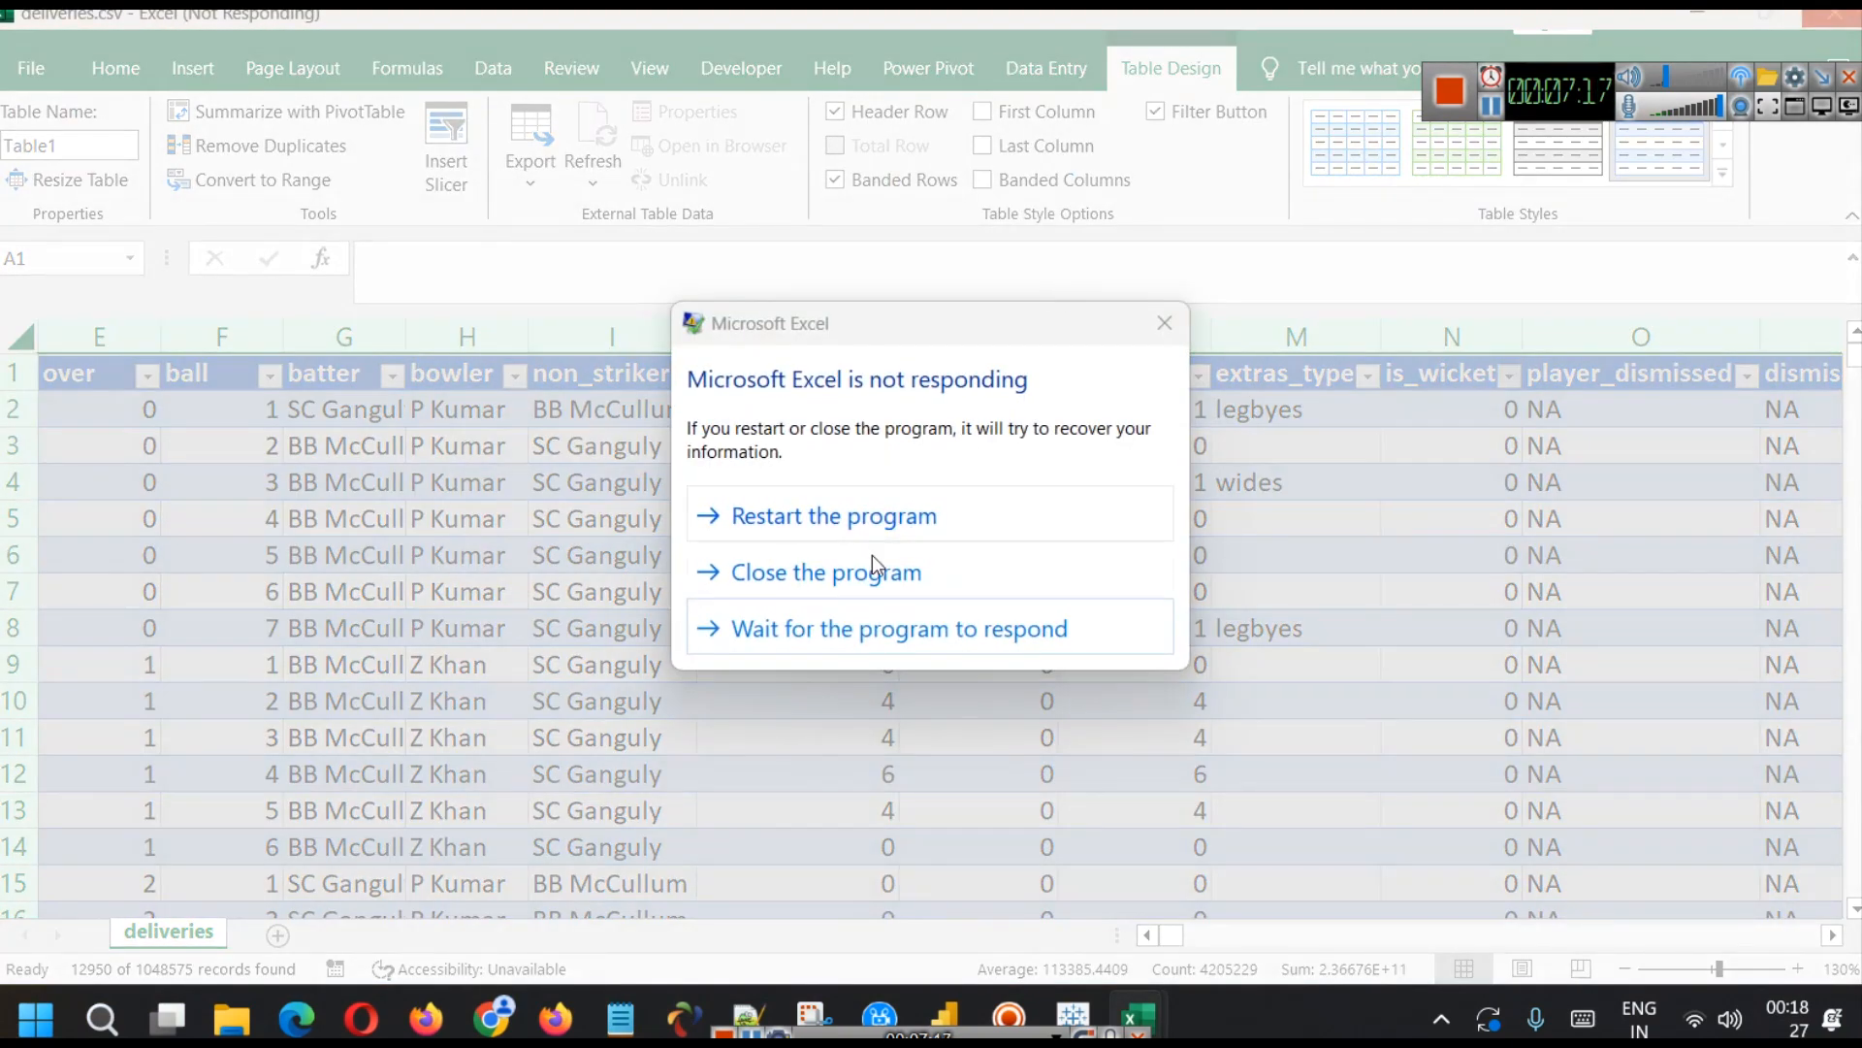
{"action": "left_click", "coordinate": [871, 561]}
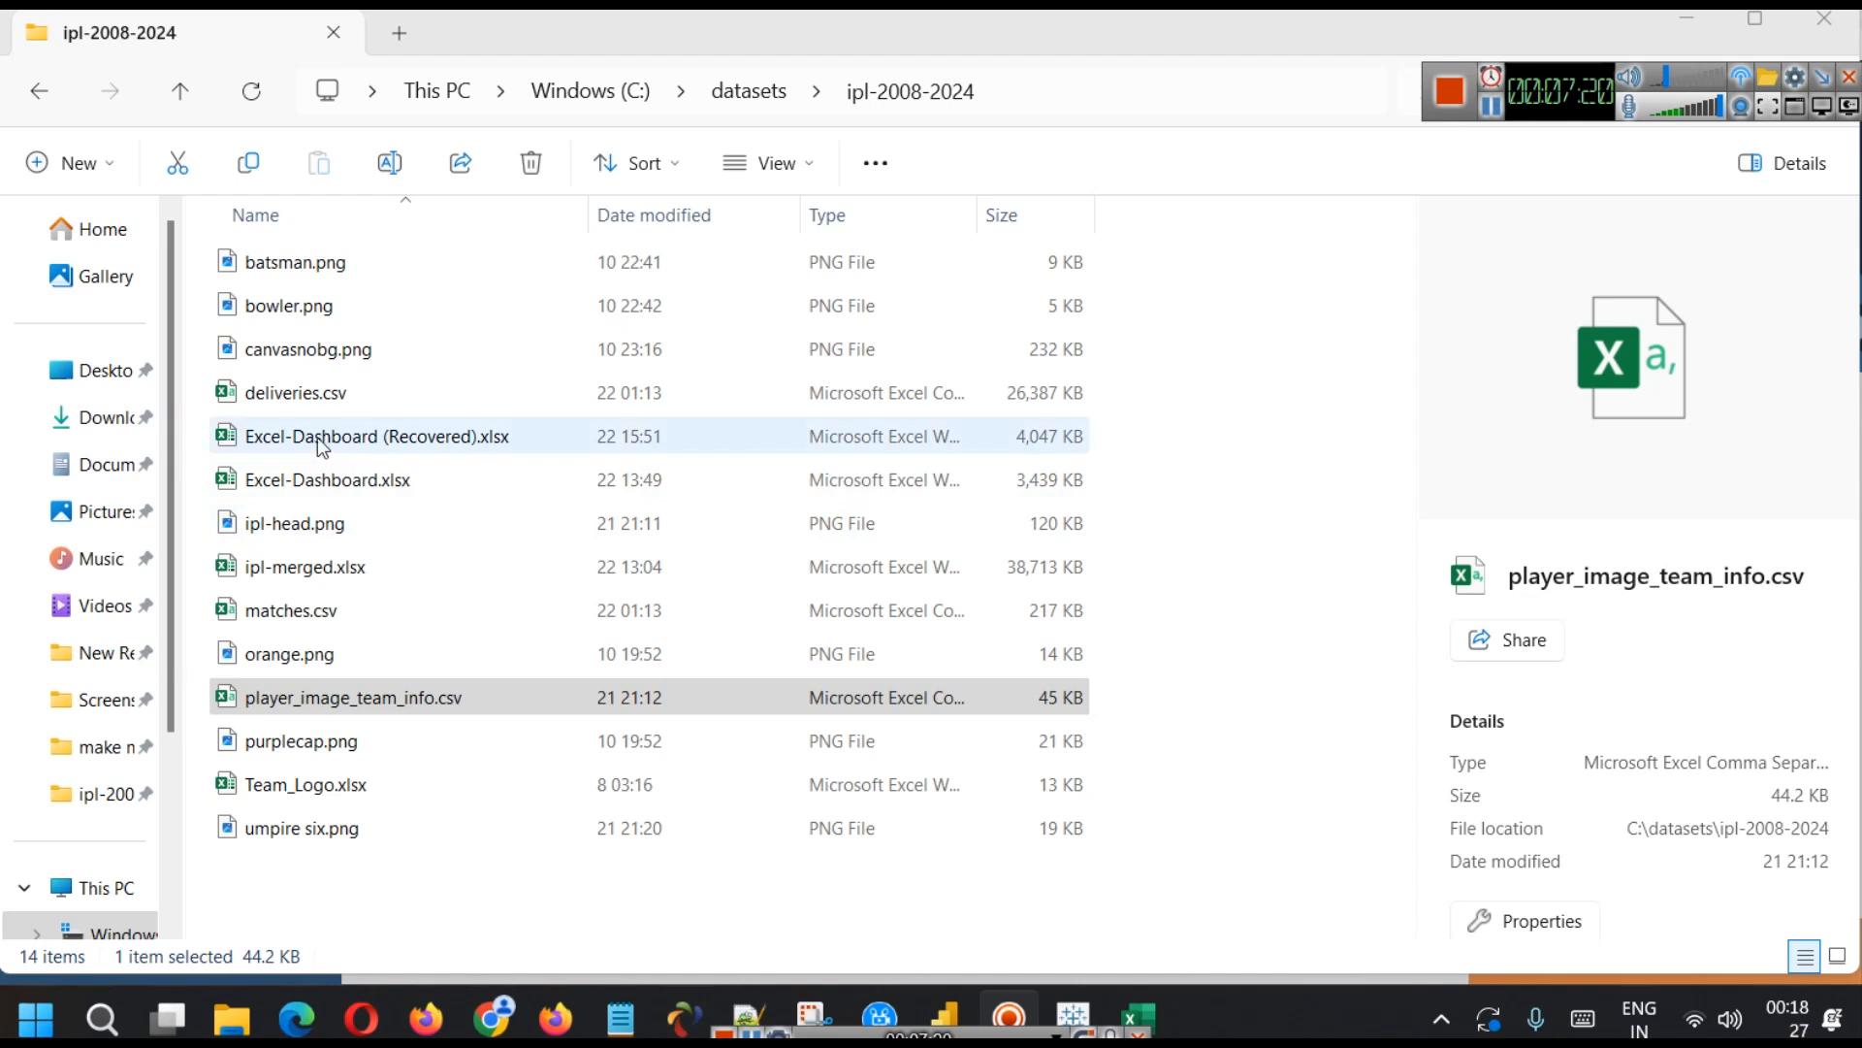
- Switch to Tableau Public and connect to the text file deliveries.csv from the ipl-2008-2024 folder
{"action": "left_click", "coordinate": [318, 382]}
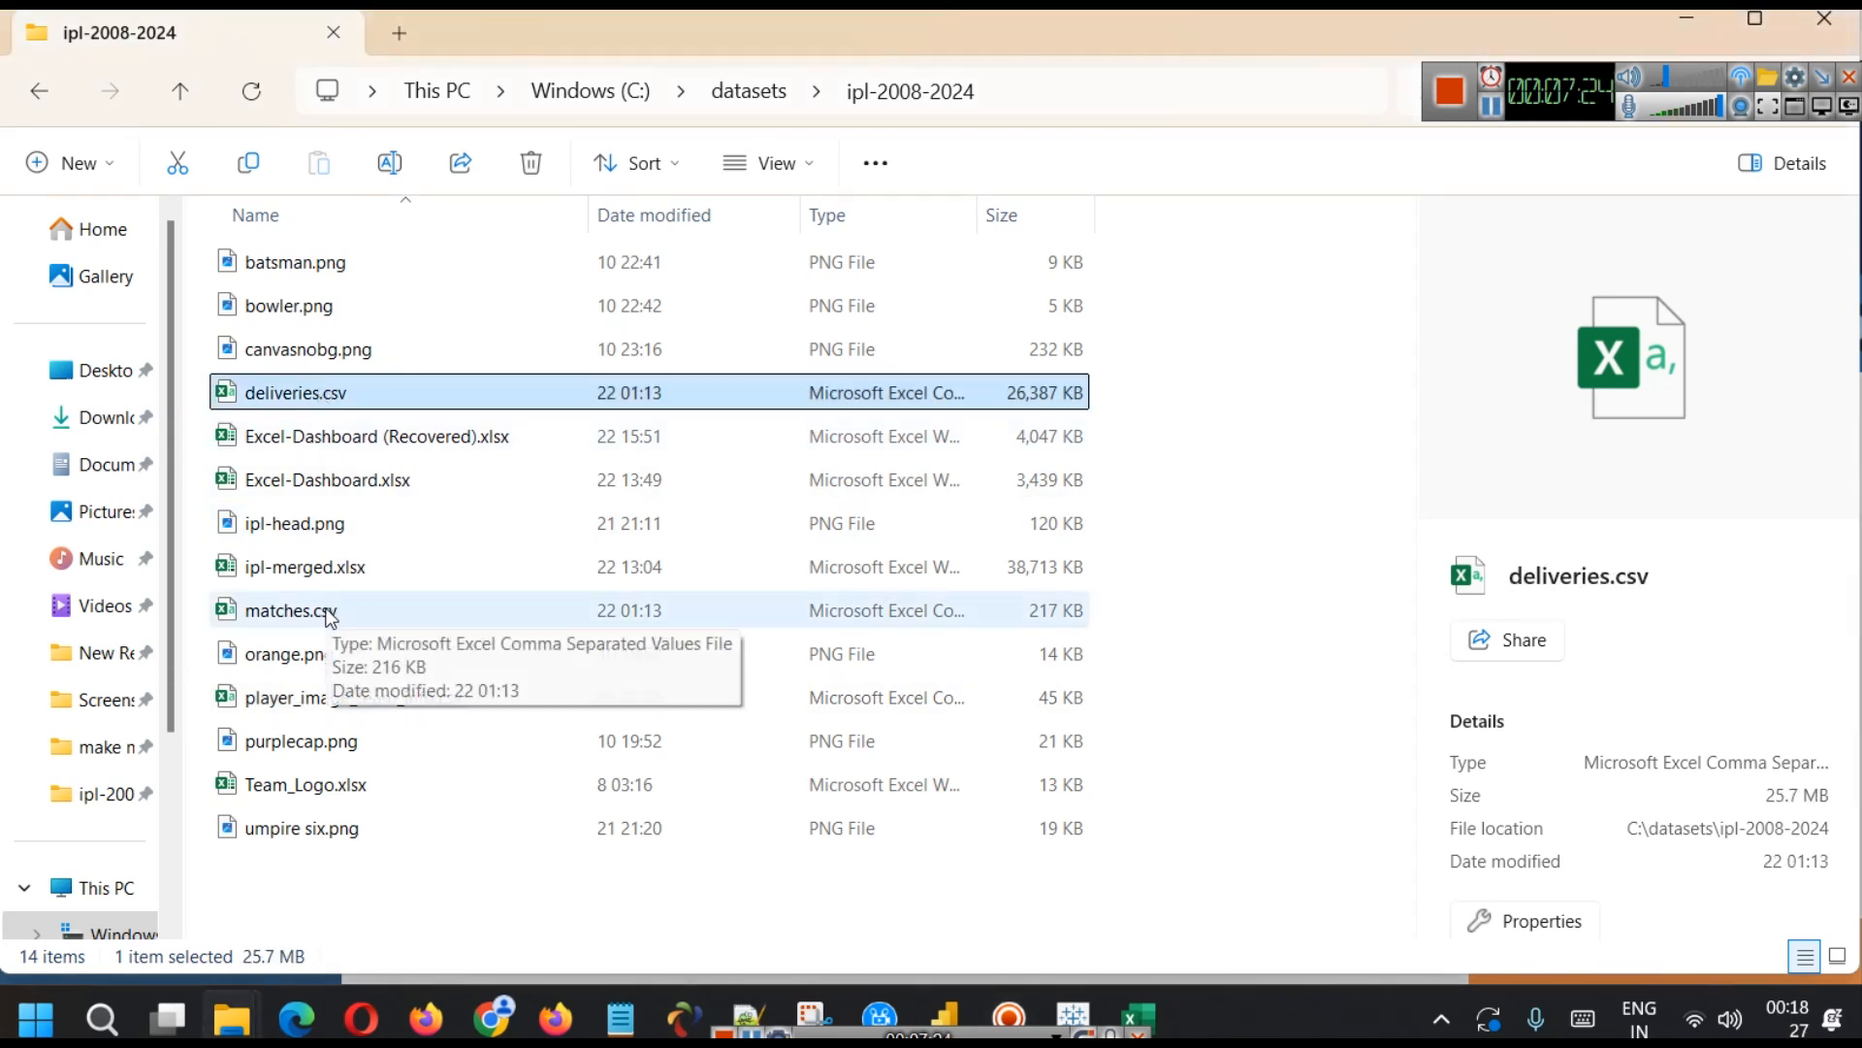
{"action": "mouse_move", "coordinate": [1167, 1005]}
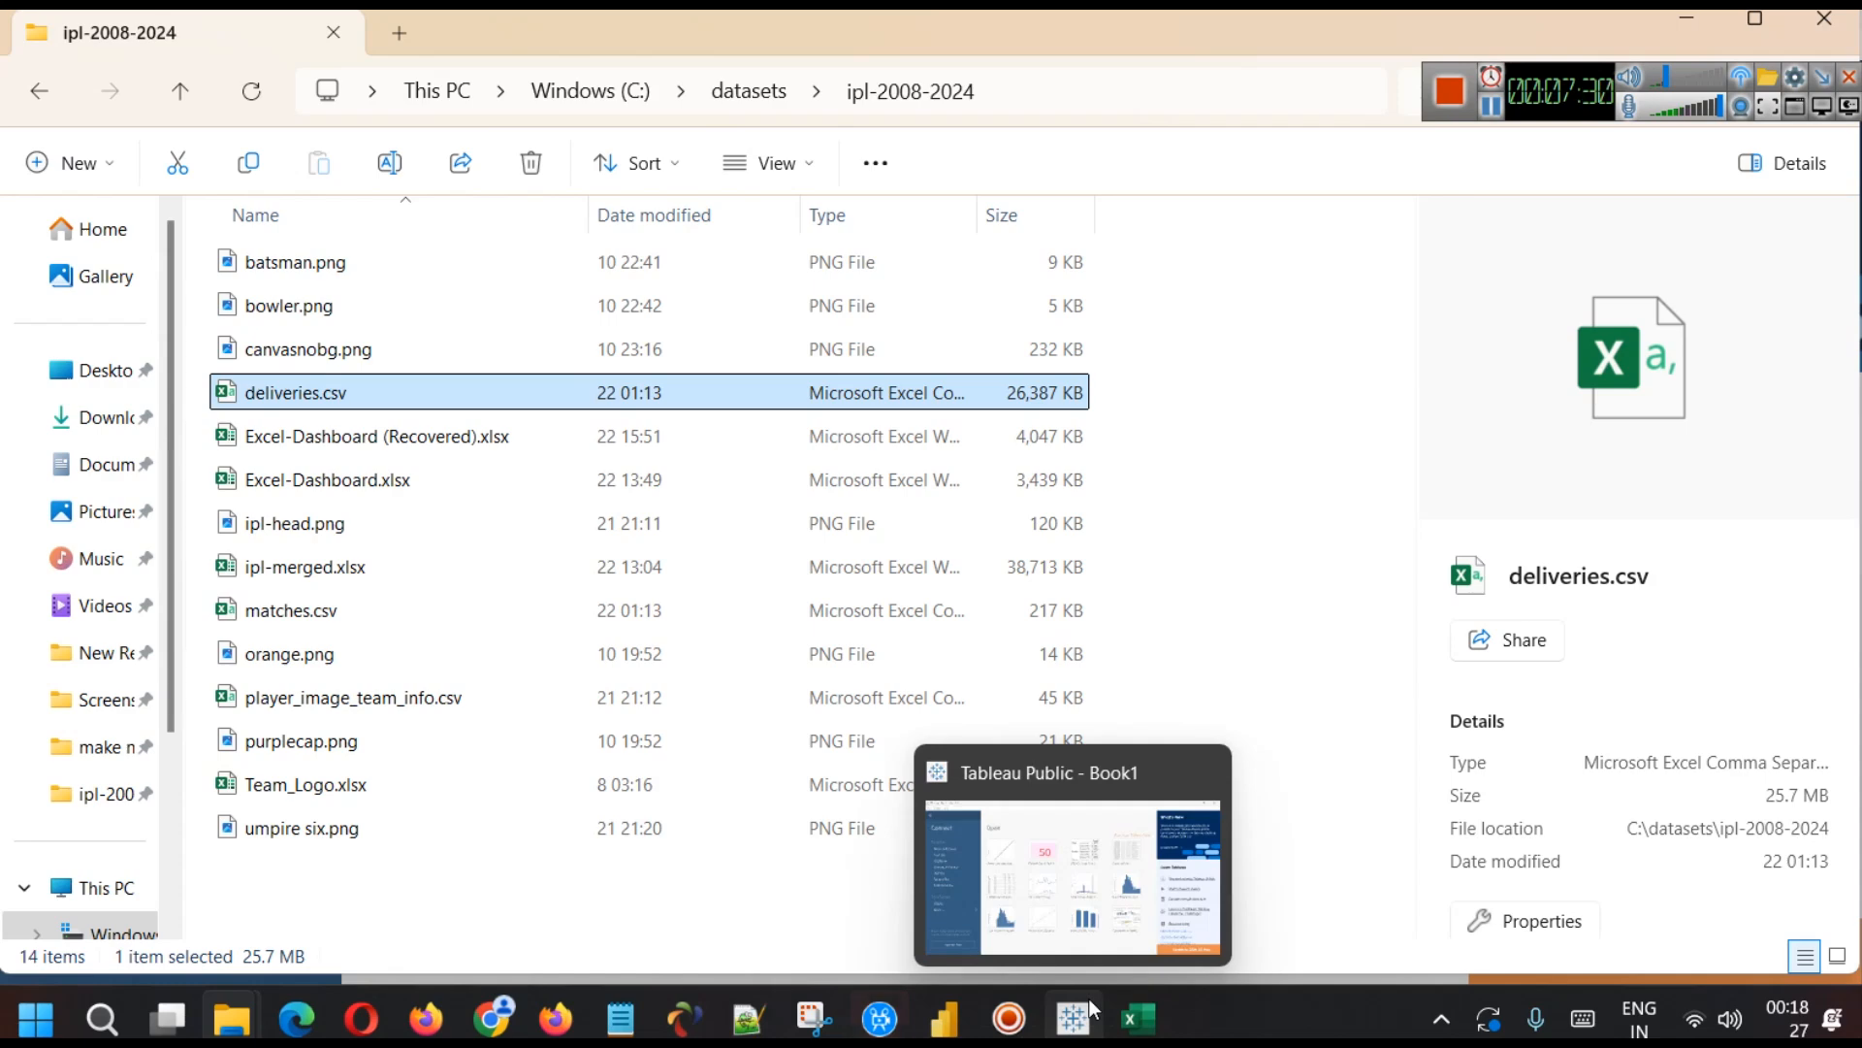
{"action": "left_click", "coordinate": [1491, 96]}
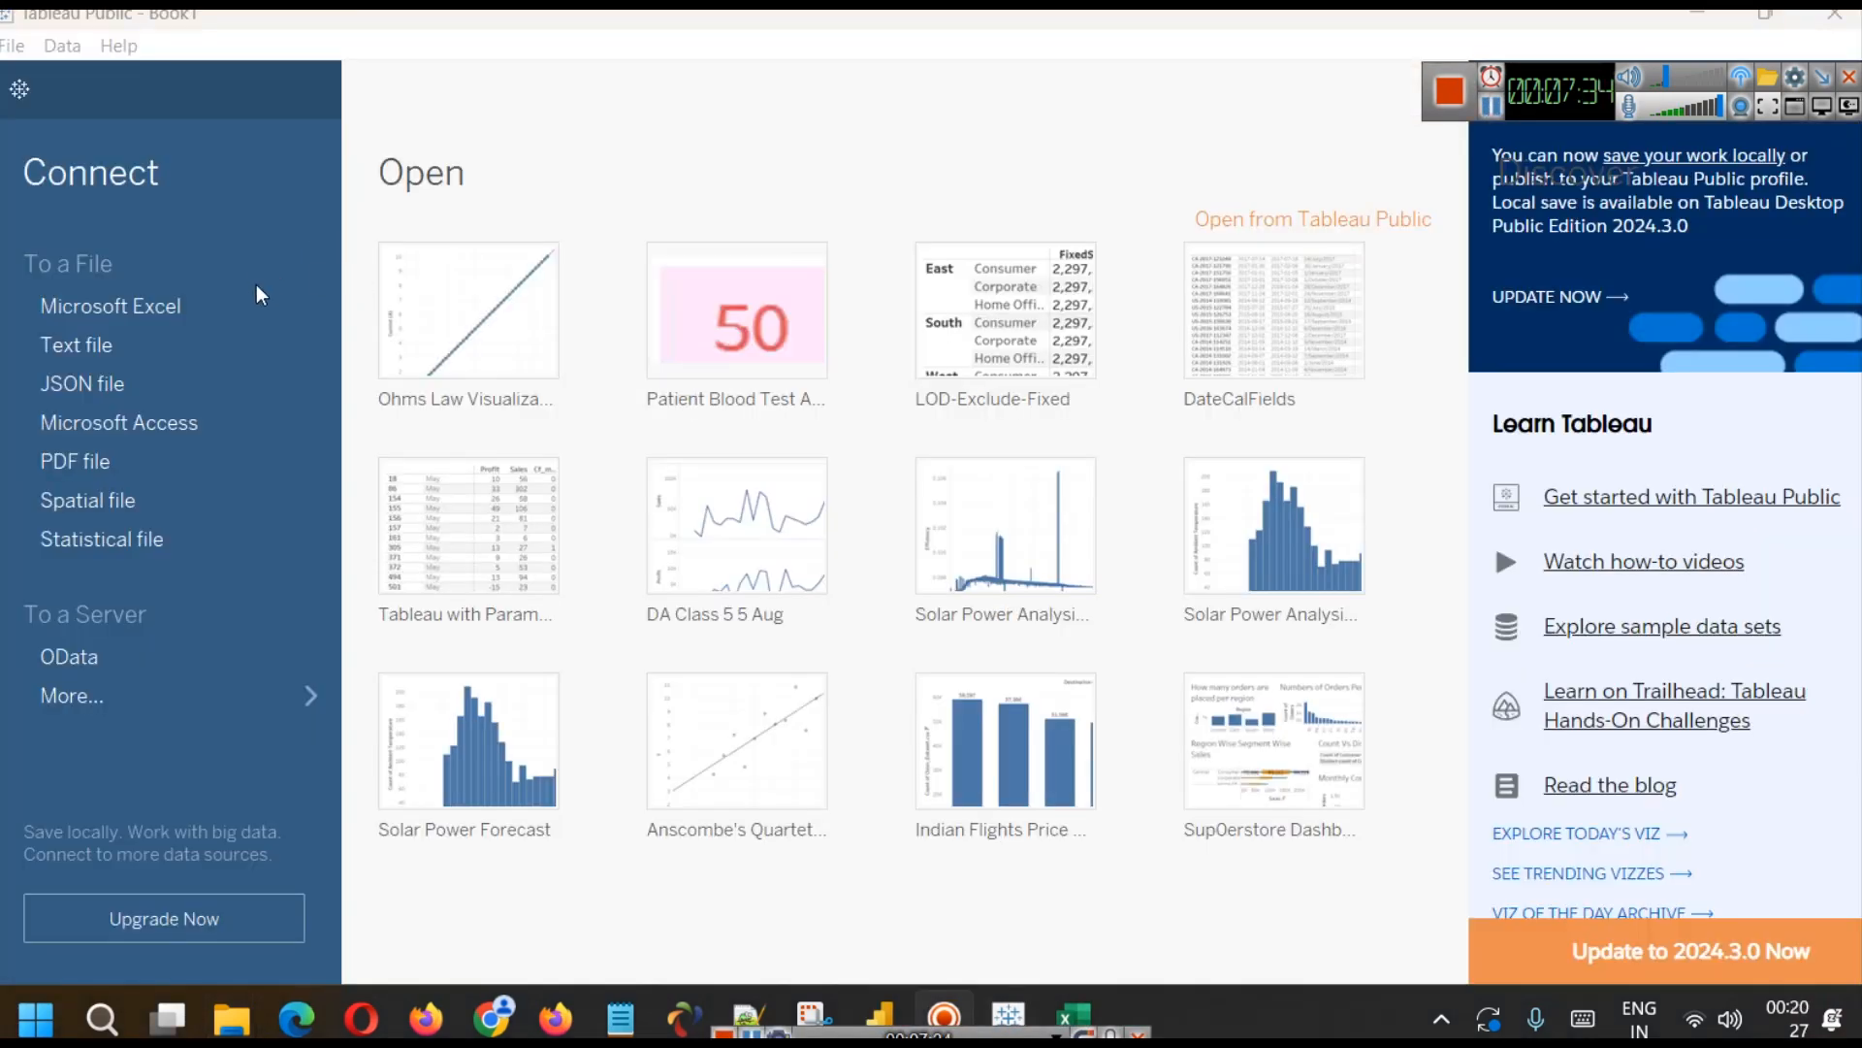
{"action": "left_click", "coordinate": [291, 345]}
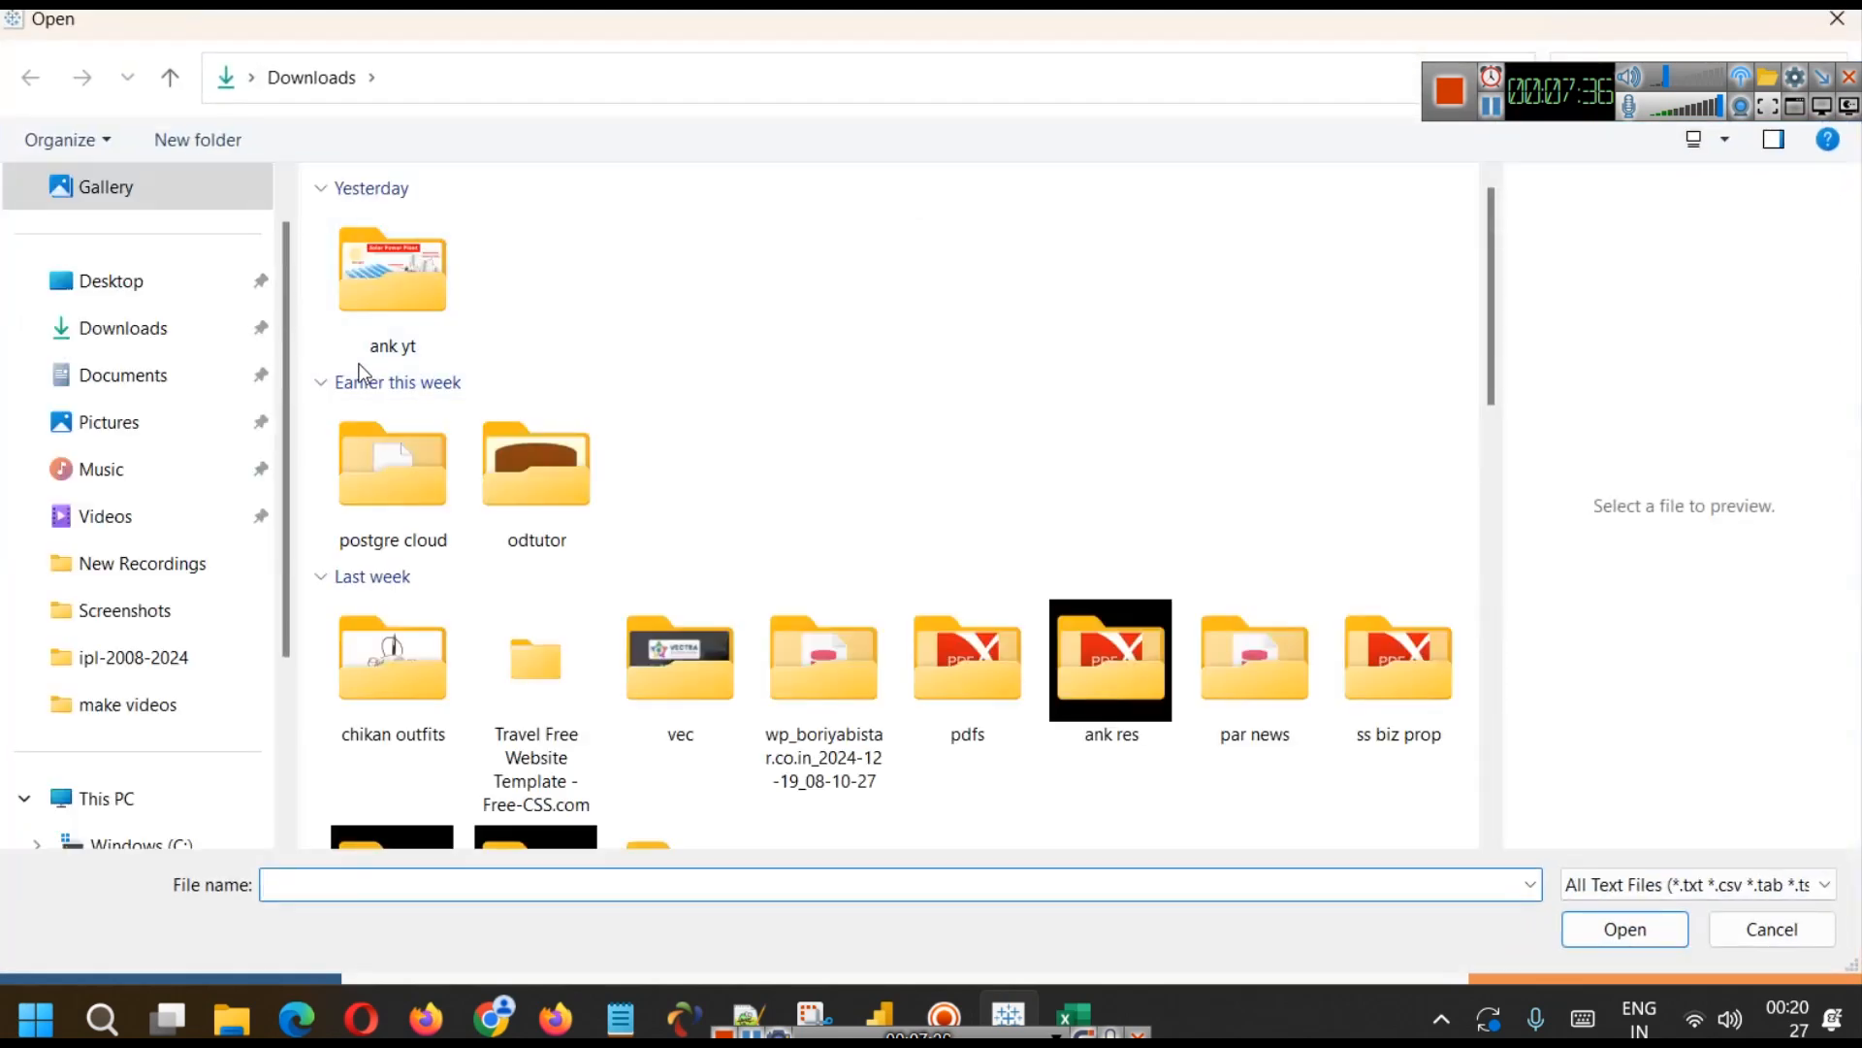
{"action": "left_click", "coordinate": [133, 657]}
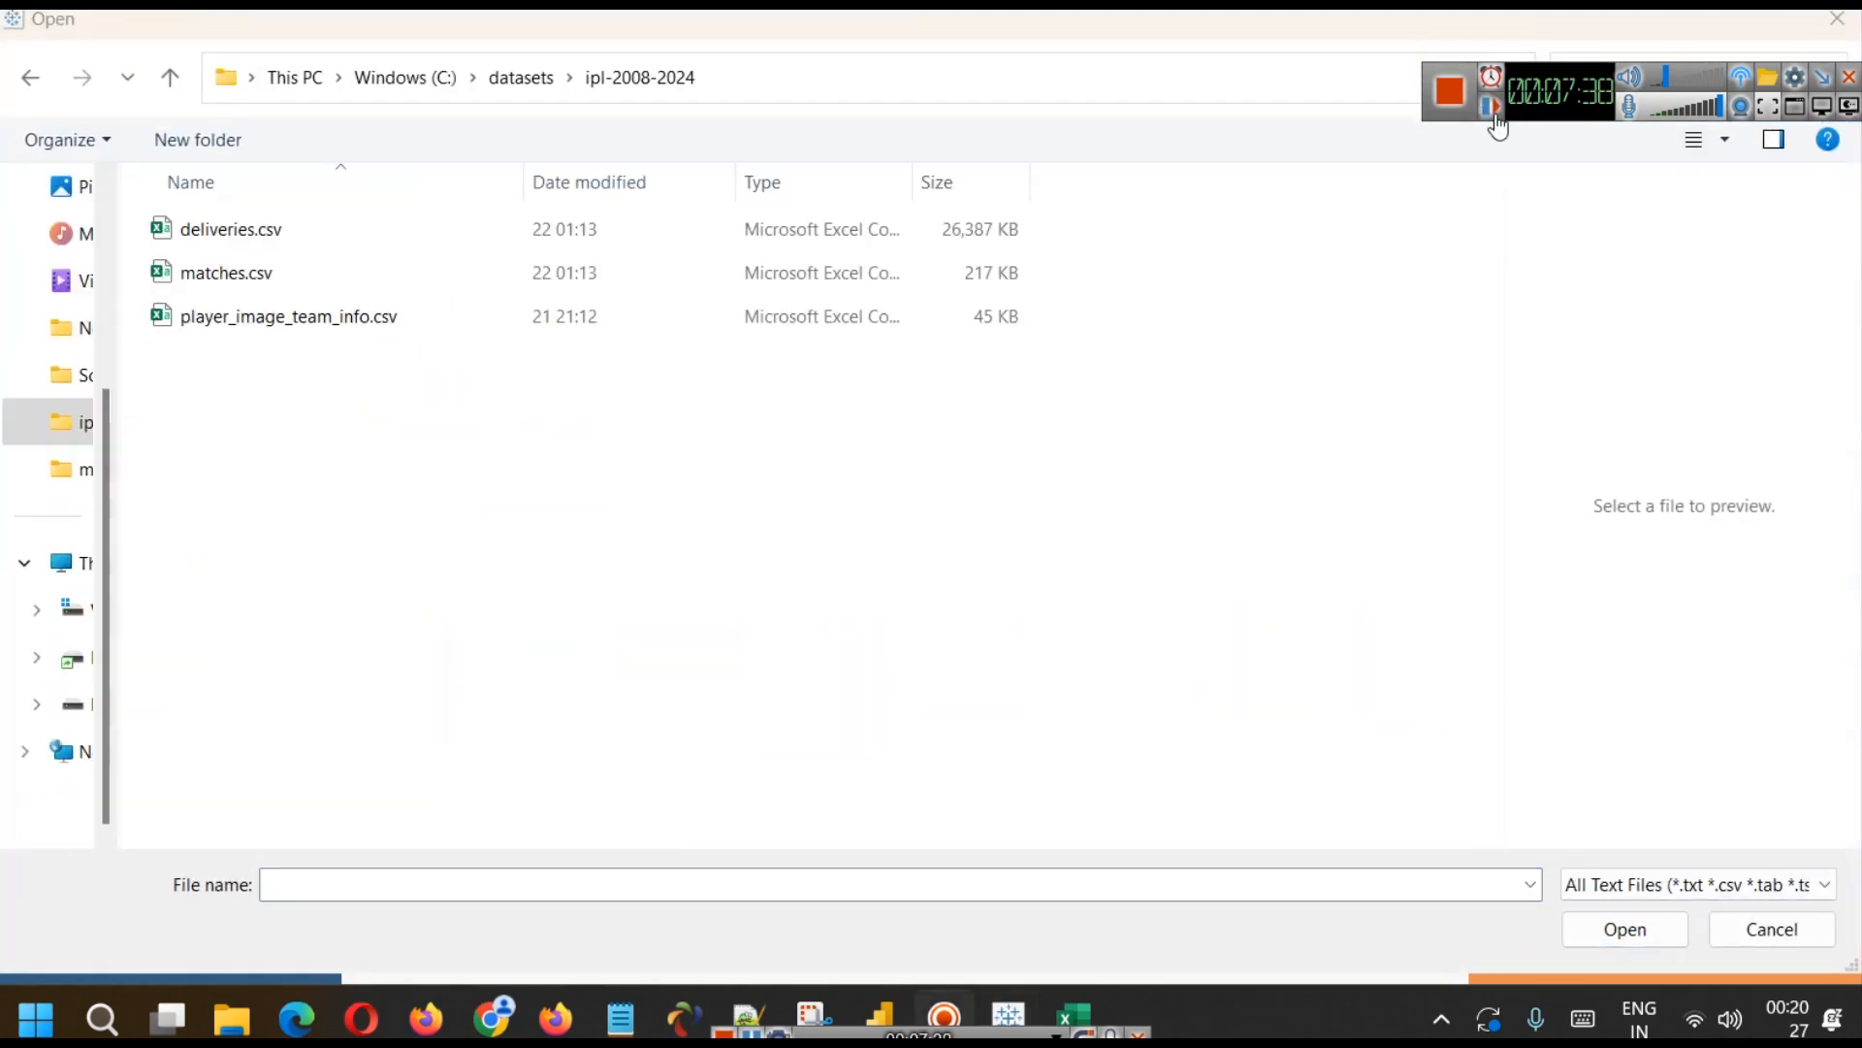
{"action": "left_click", "coordinate": [345, 233]}
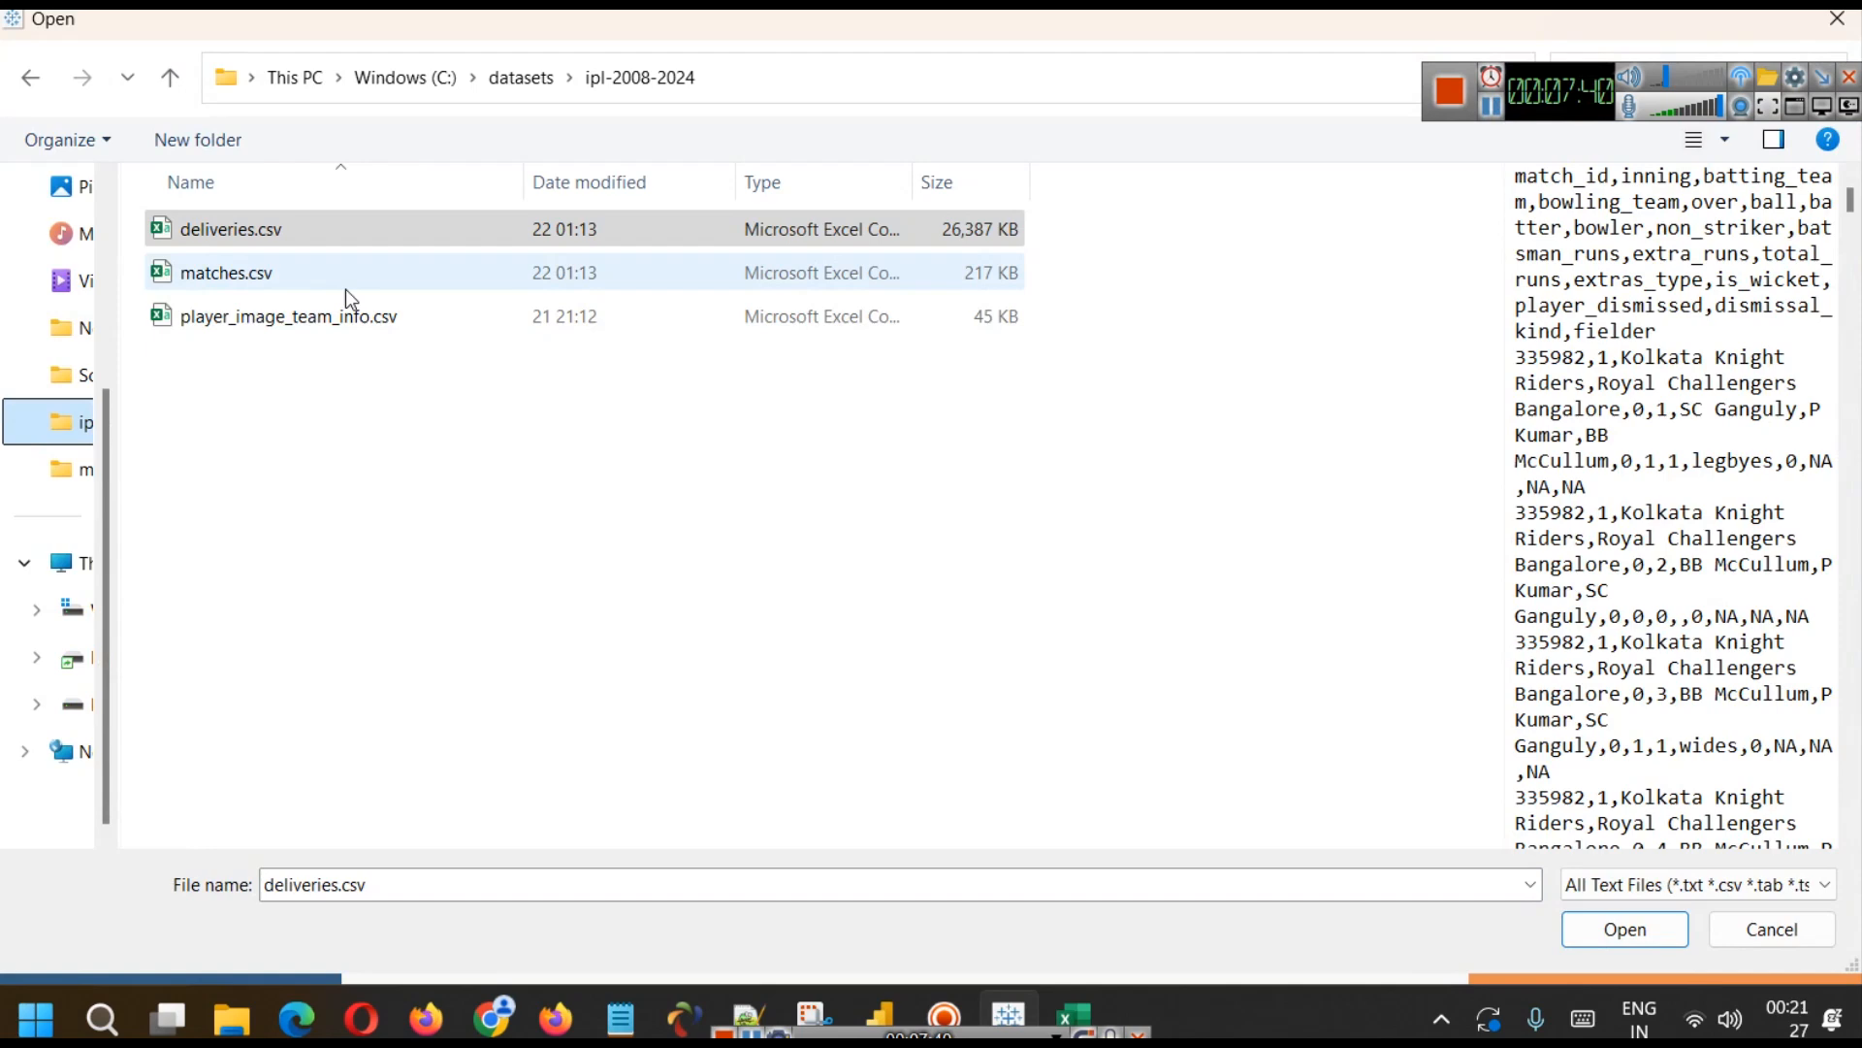
{"action": "left_click", "coordinate": [1622, 929]}
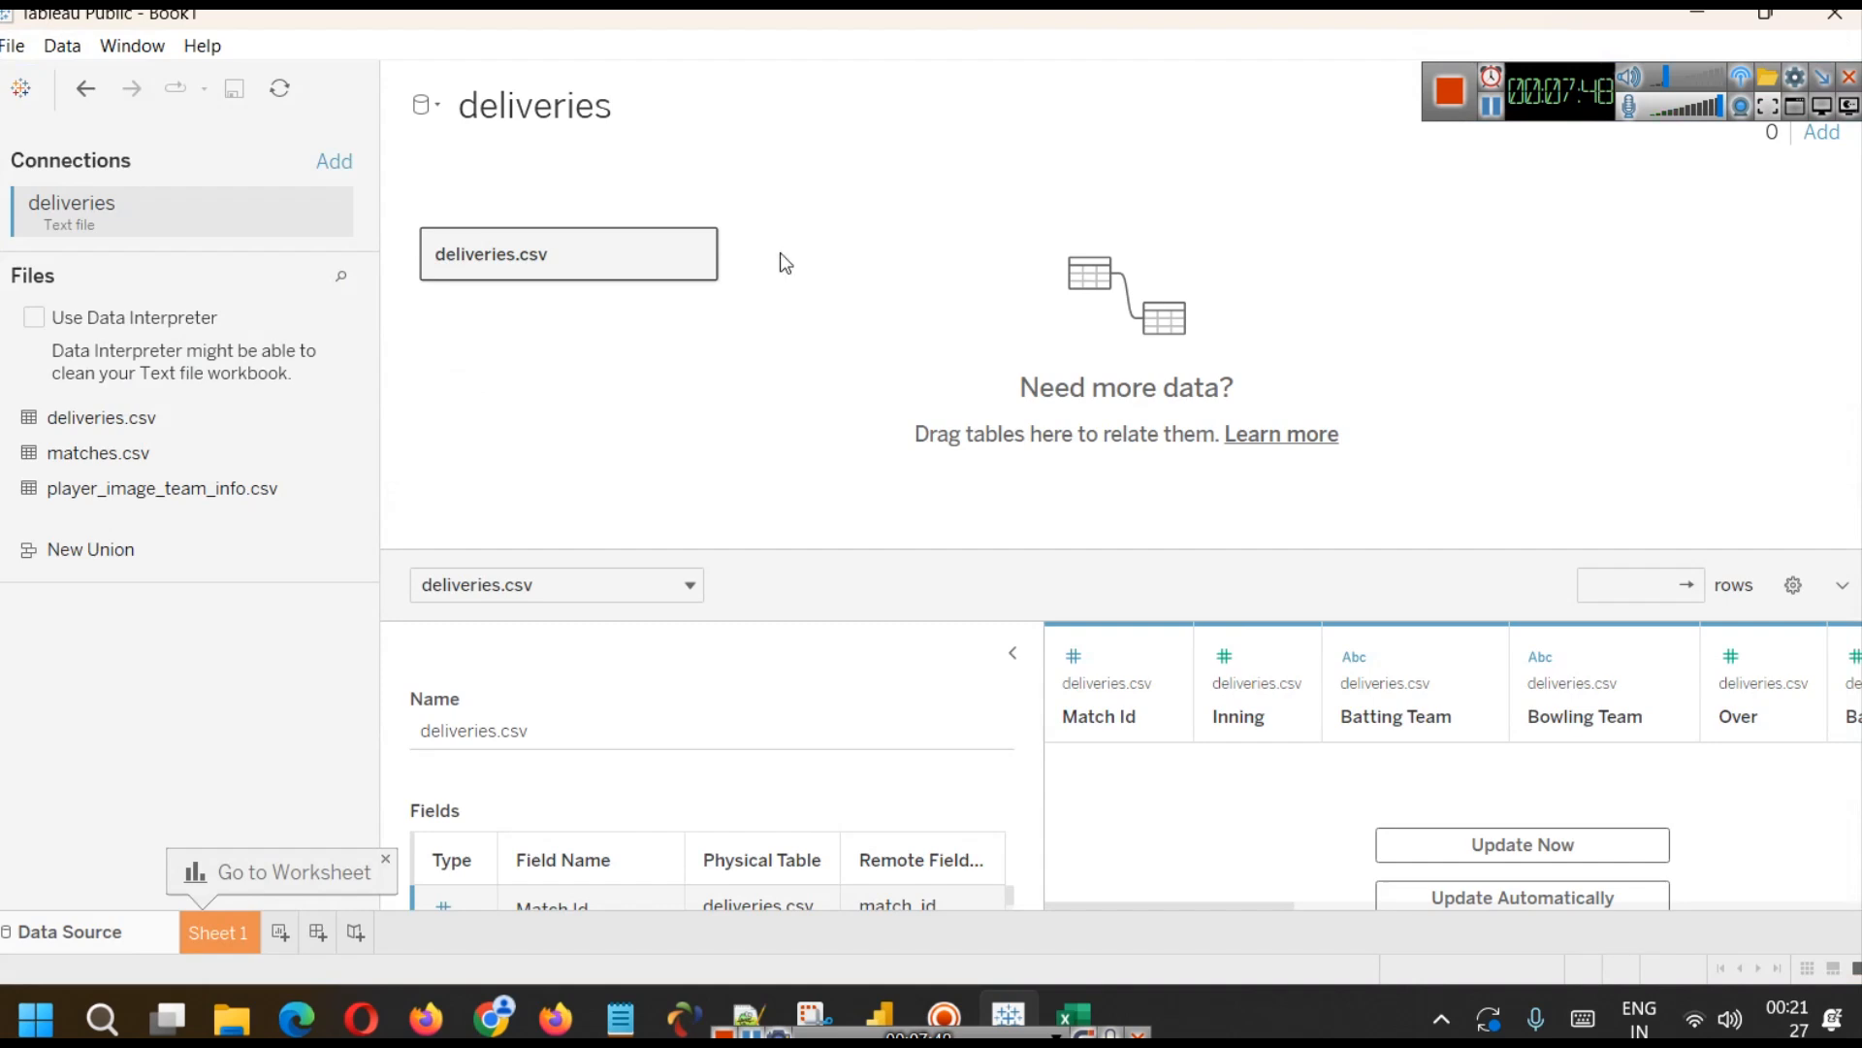
- Load the data preview of deliveries.csv, collapse its table details and select the Match Id column
{"action": "left_click_drag", "start_coordinate": [1204, 554], "coordinate": [1168, 312]}
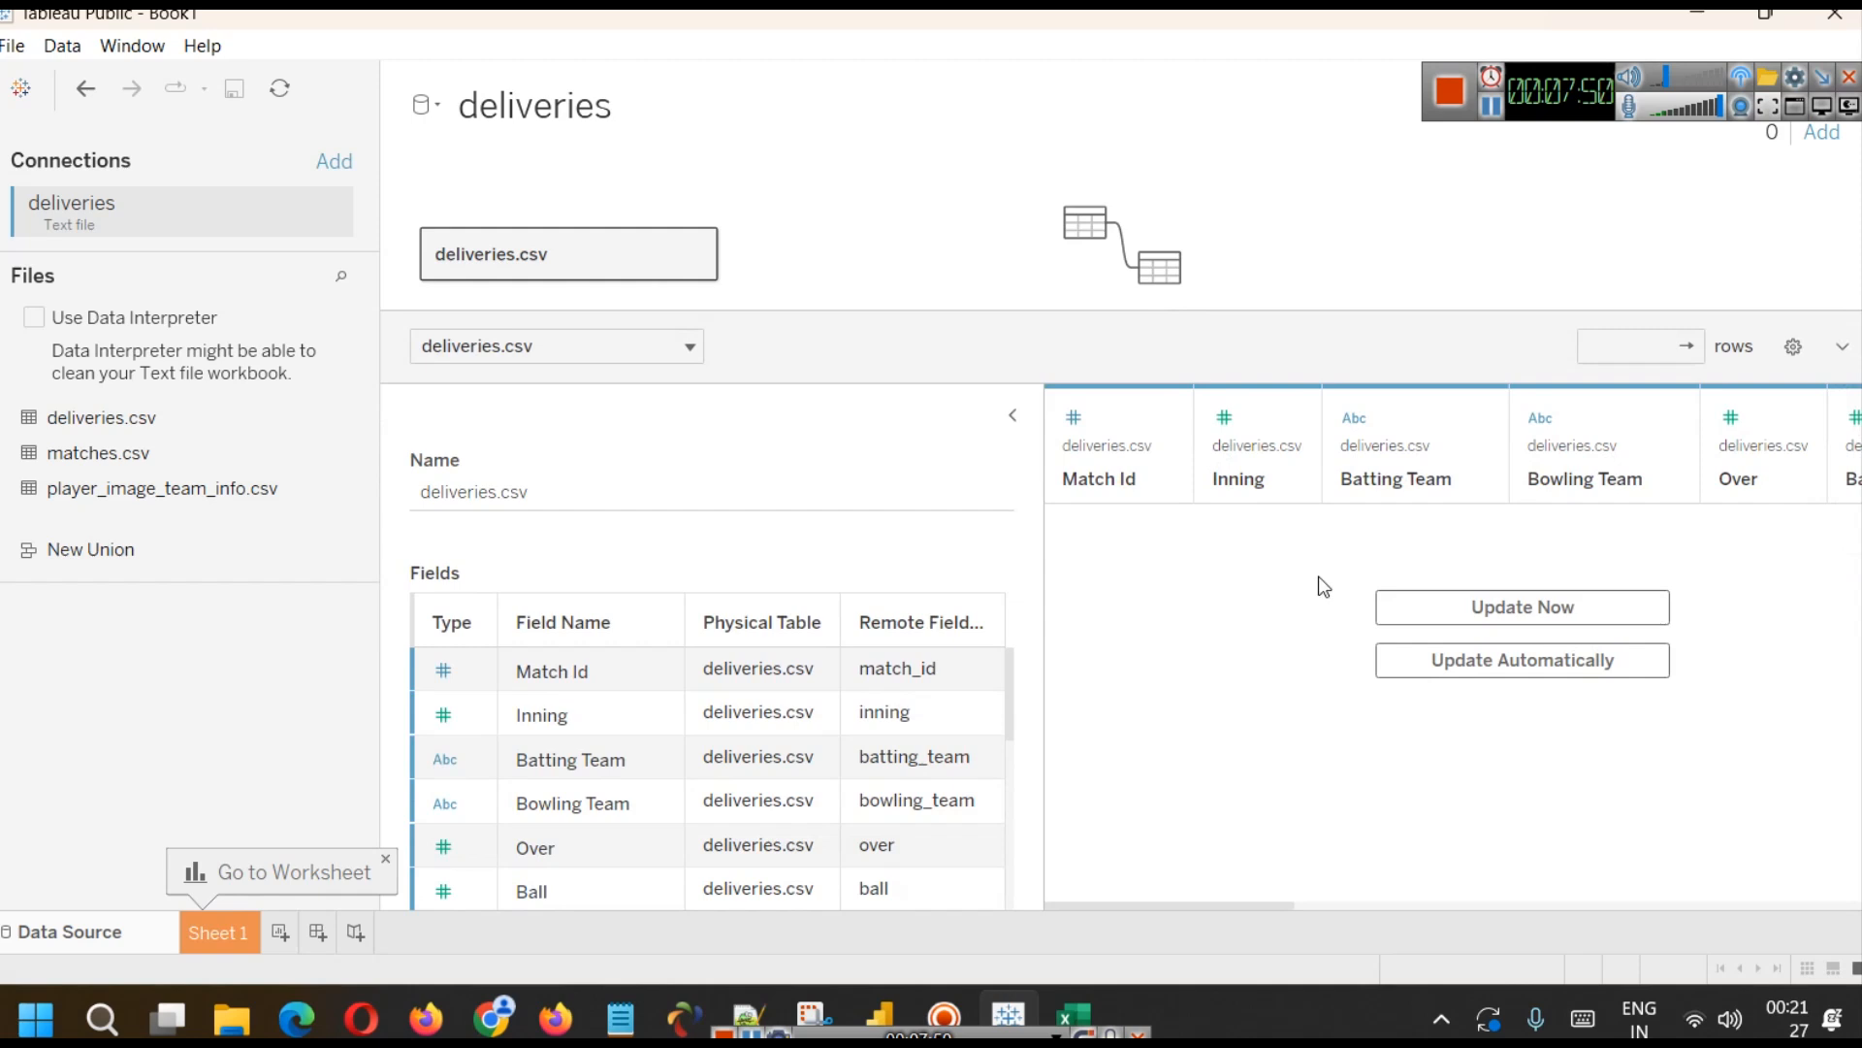
{"action": "left_click", "coordinate": [1436, 605]}
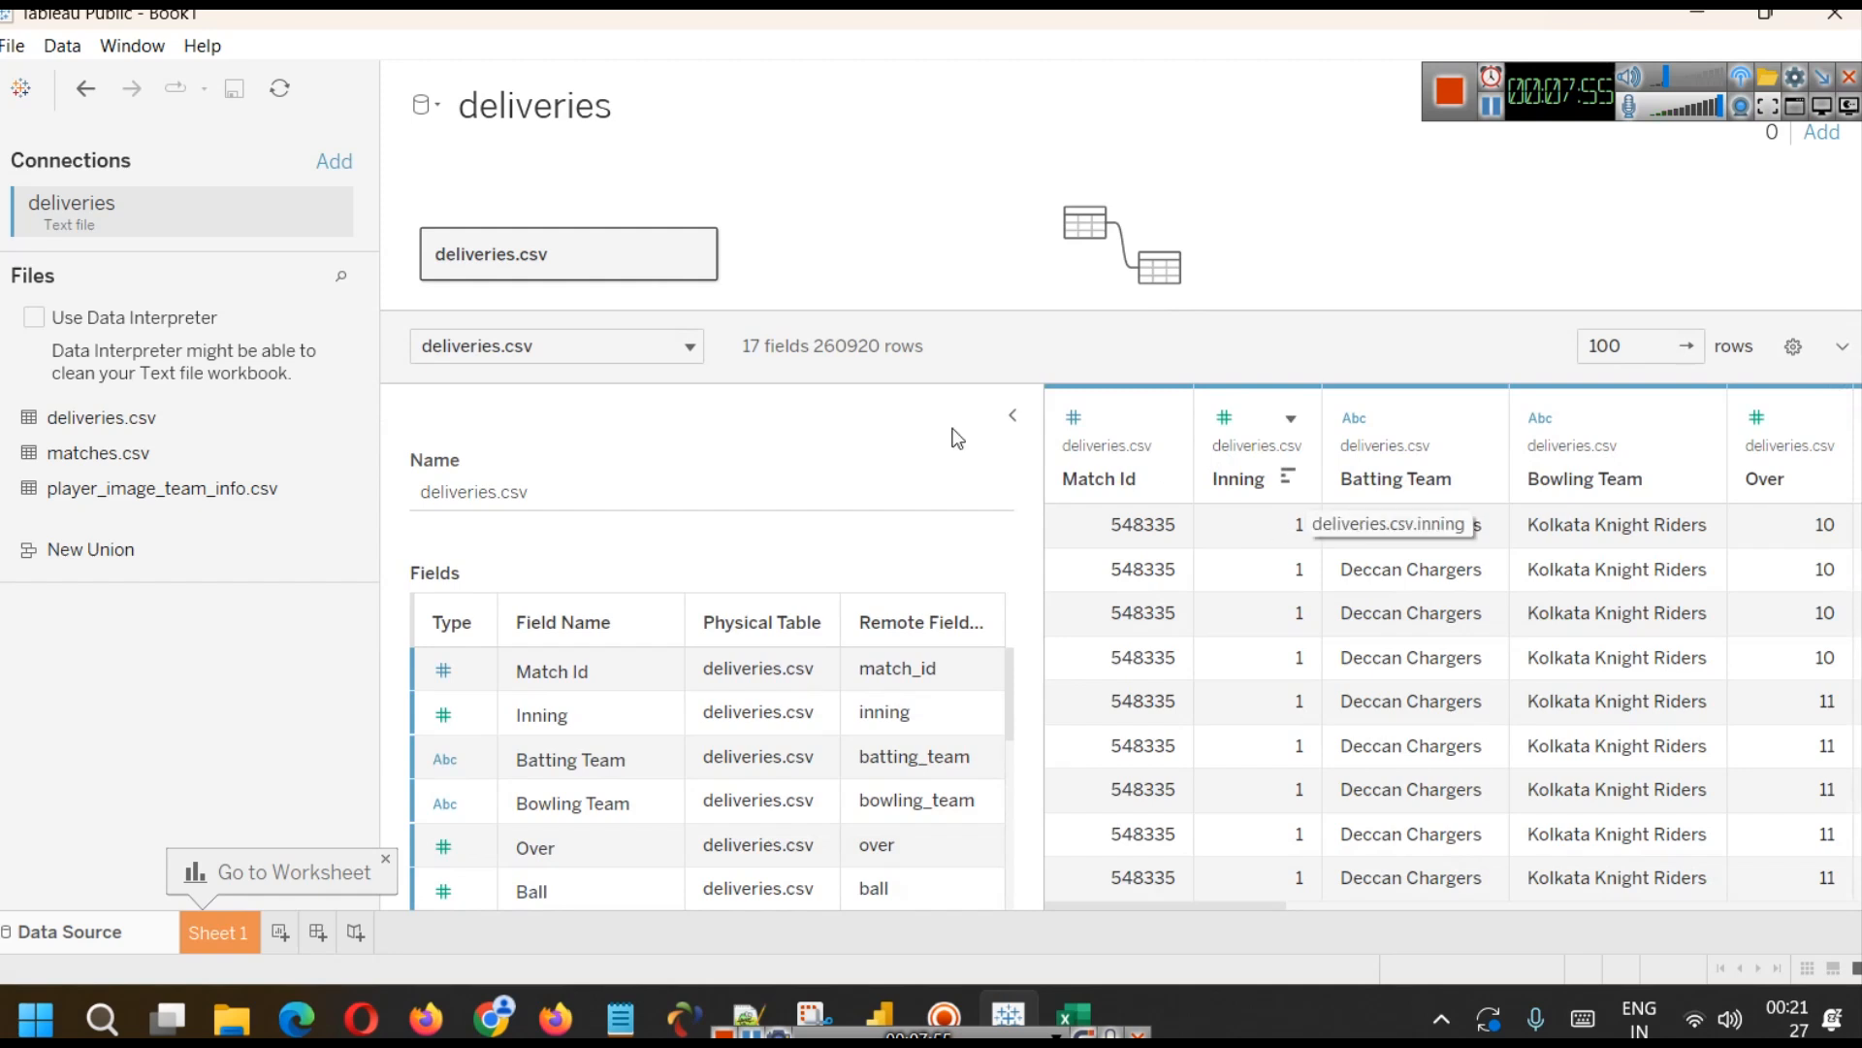
{"action": "left_click", "coordinate": [1005, 417]}
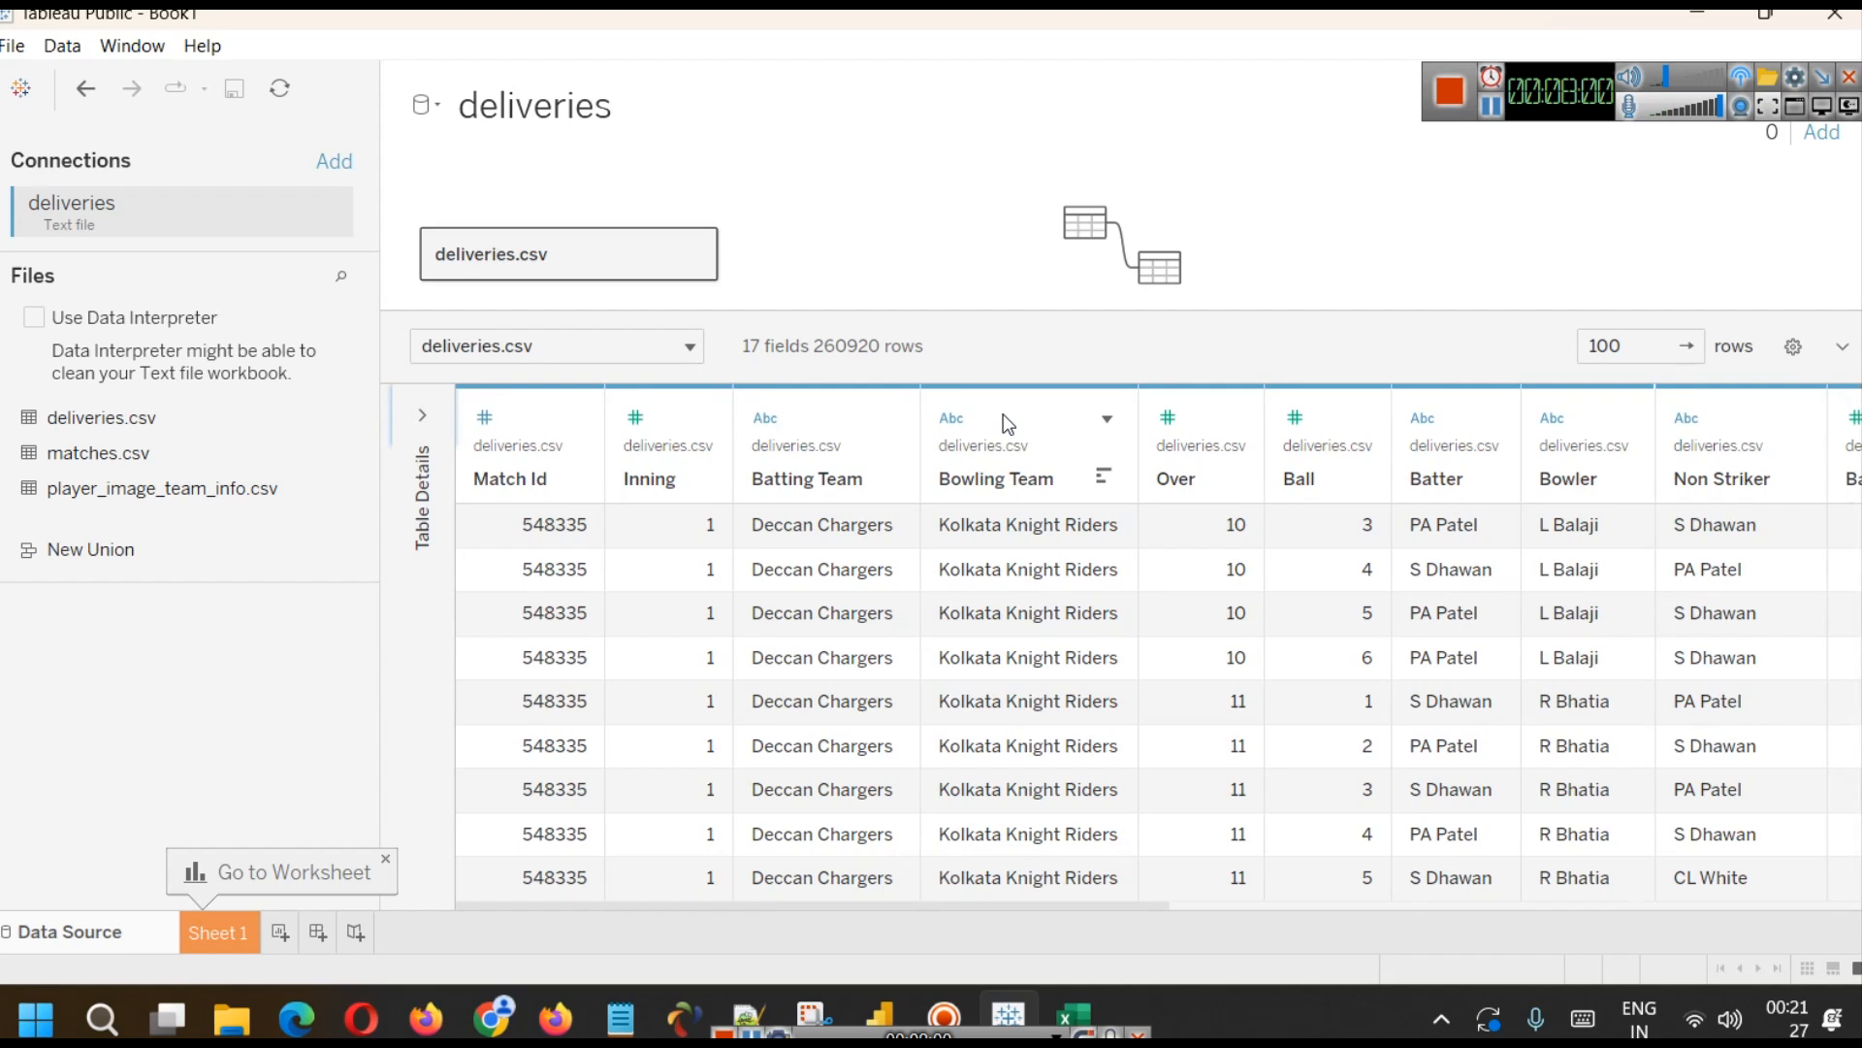
{"action": "left_click_drag", "start_coordinate": [879, 312], "coordinate": [899, 411]}
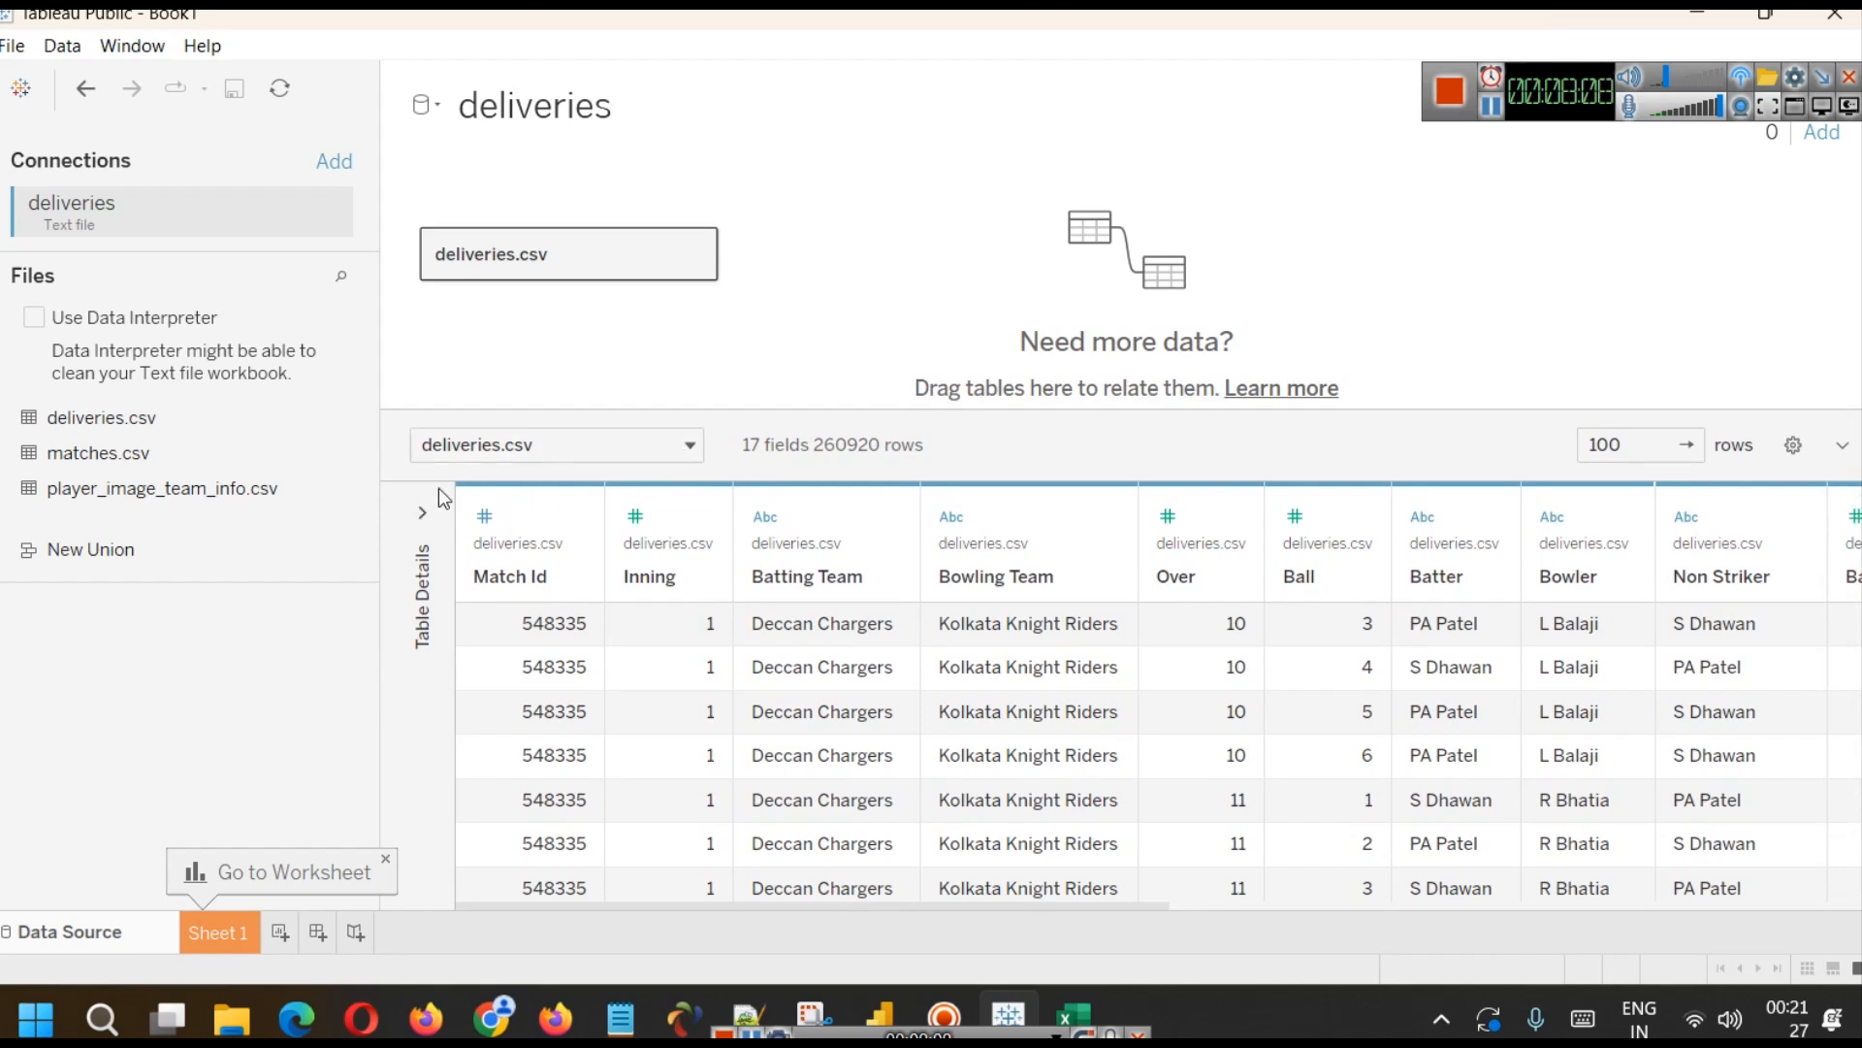
{"action": "left_click", "coordinate": [498, 582]}
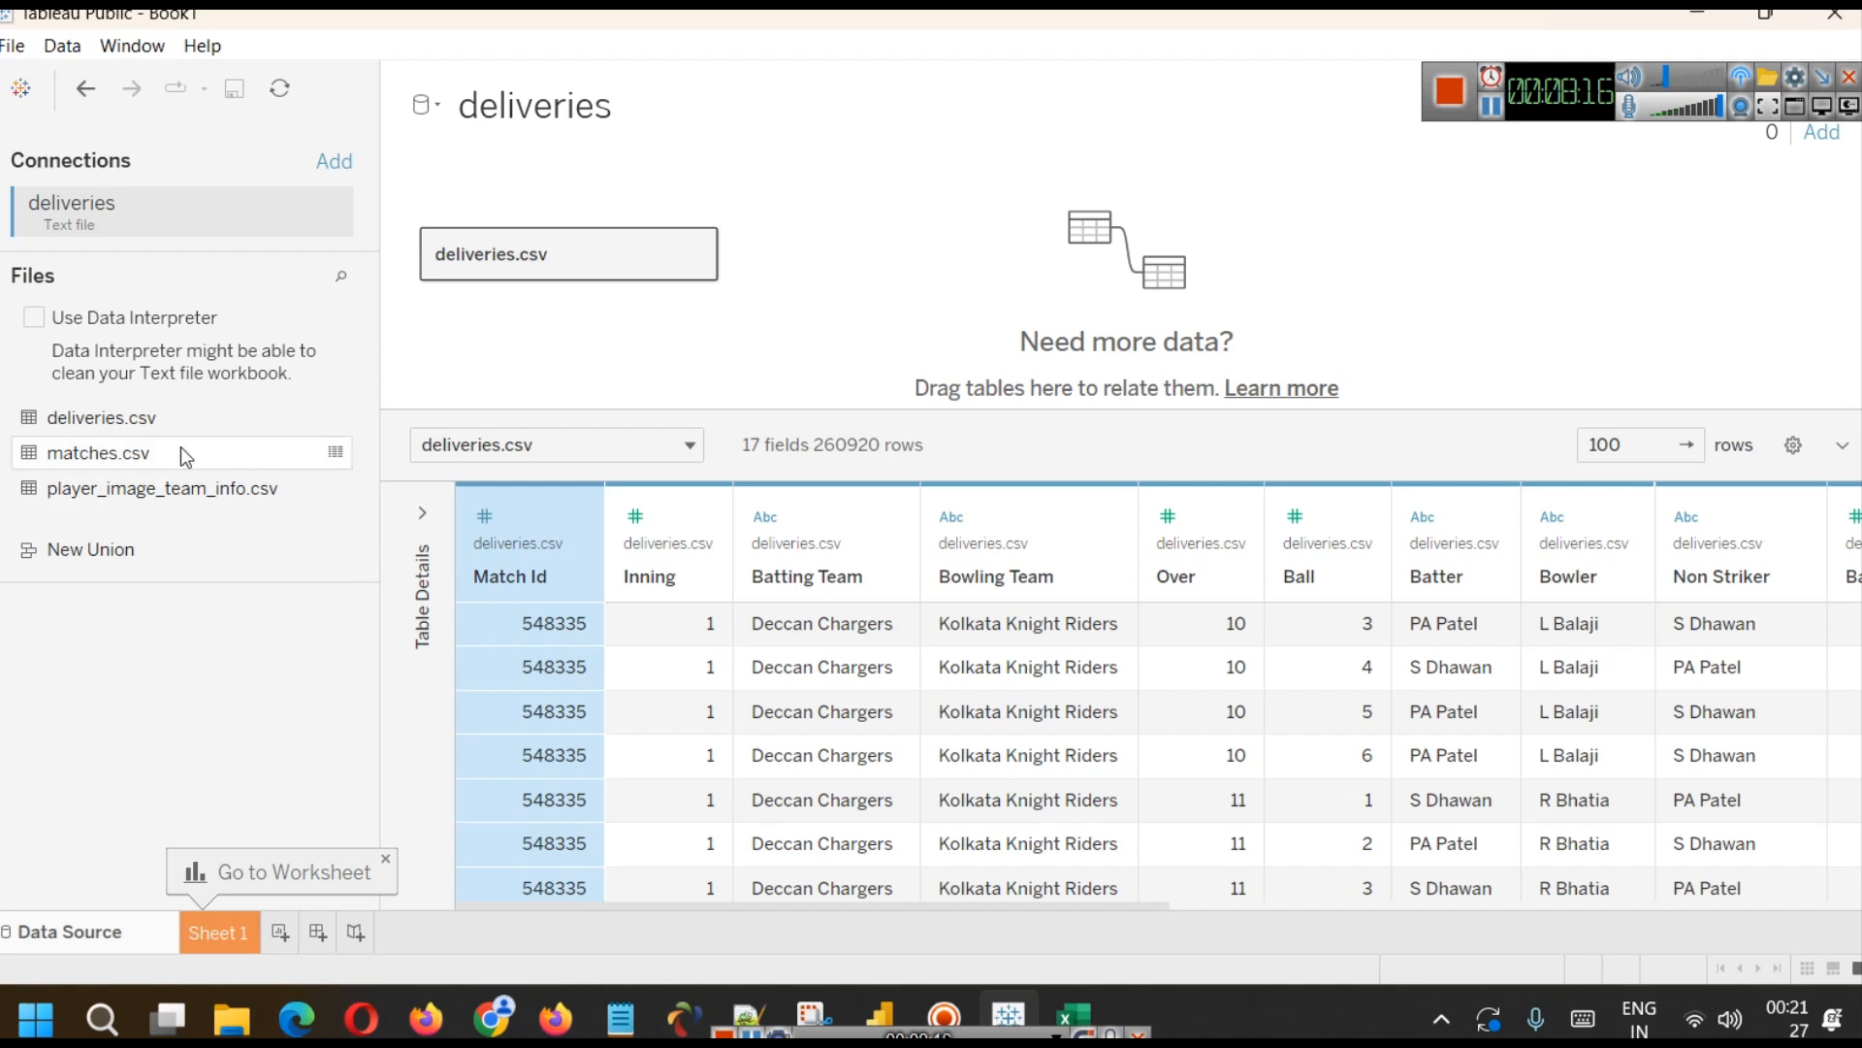
- Add matches.csv beside deliveries.csv and relate the two tables on Match Id = Id
{"action": "left_click_drag", "start_coordinate": [171, 460], "coordinate": [832, 269]}
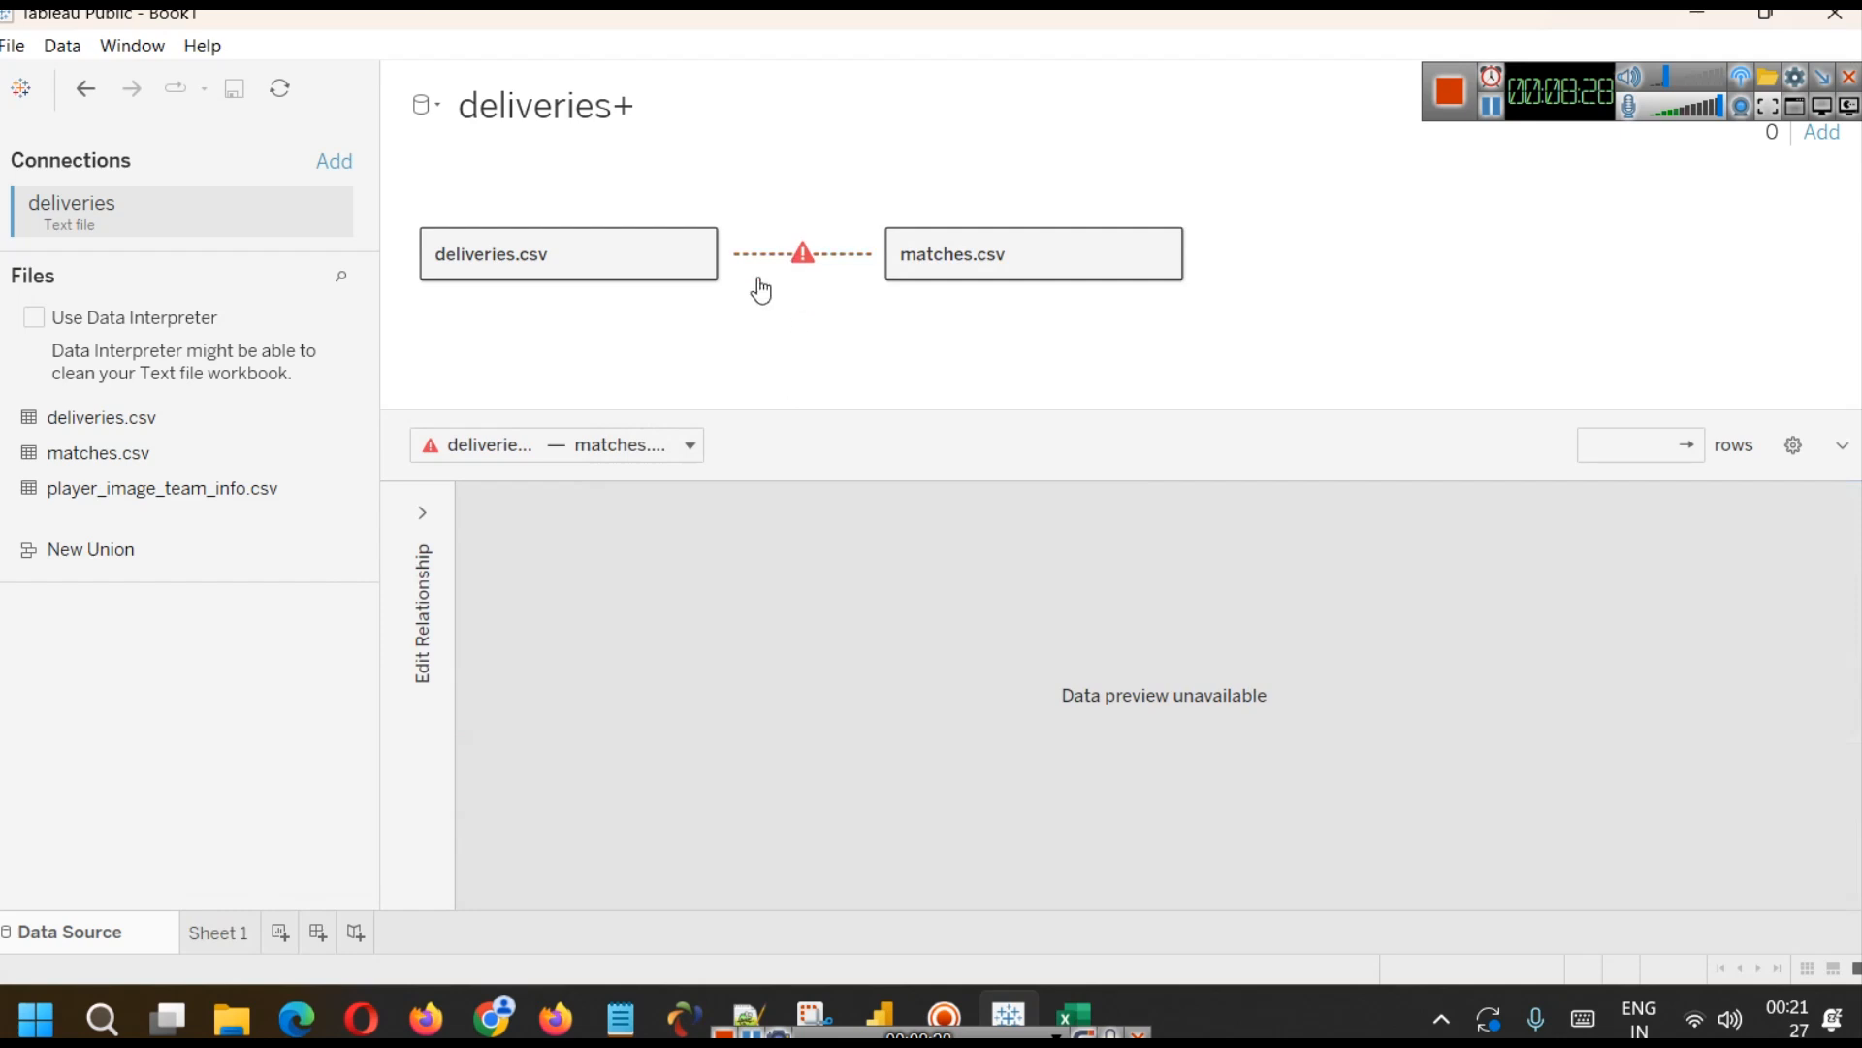
{"action": "left_click", "coordinate": [691, 446]}
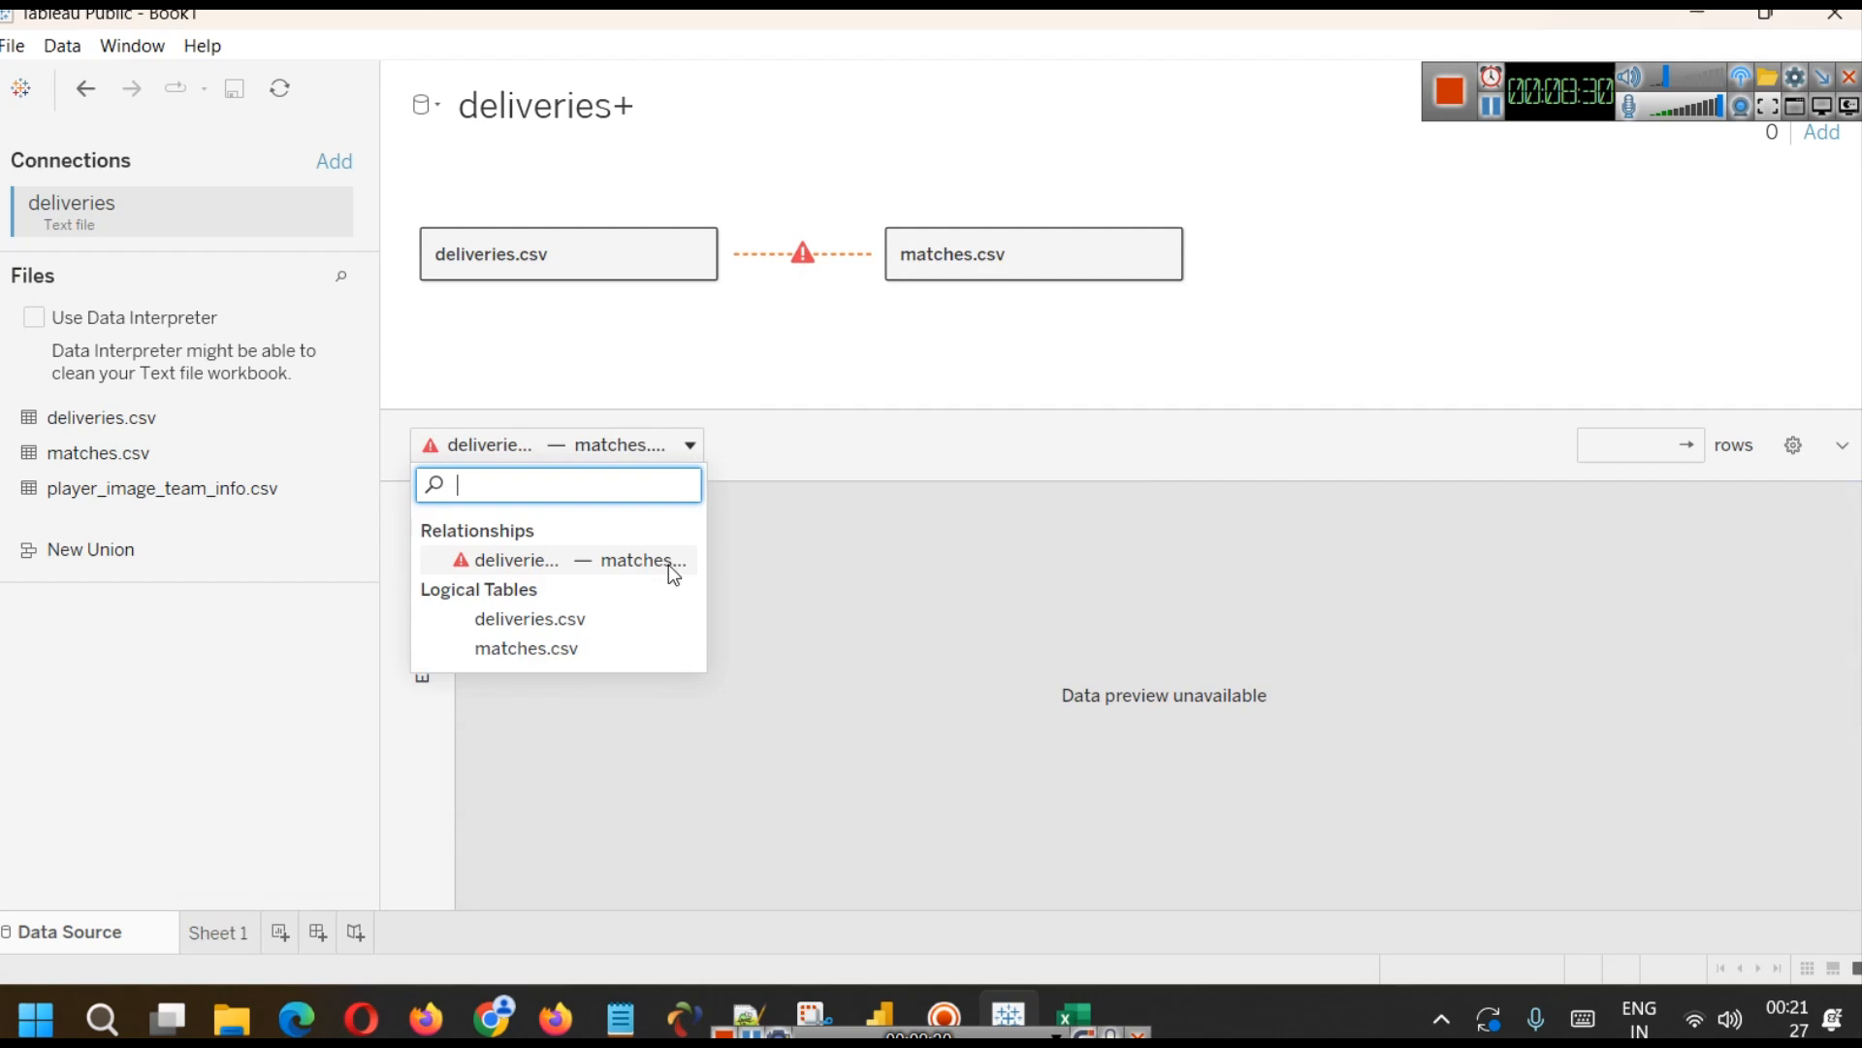
{"action": "left_click", "coordinate": [523, 562]}
{"action": "left_click", "coordinate": [432, 512]}
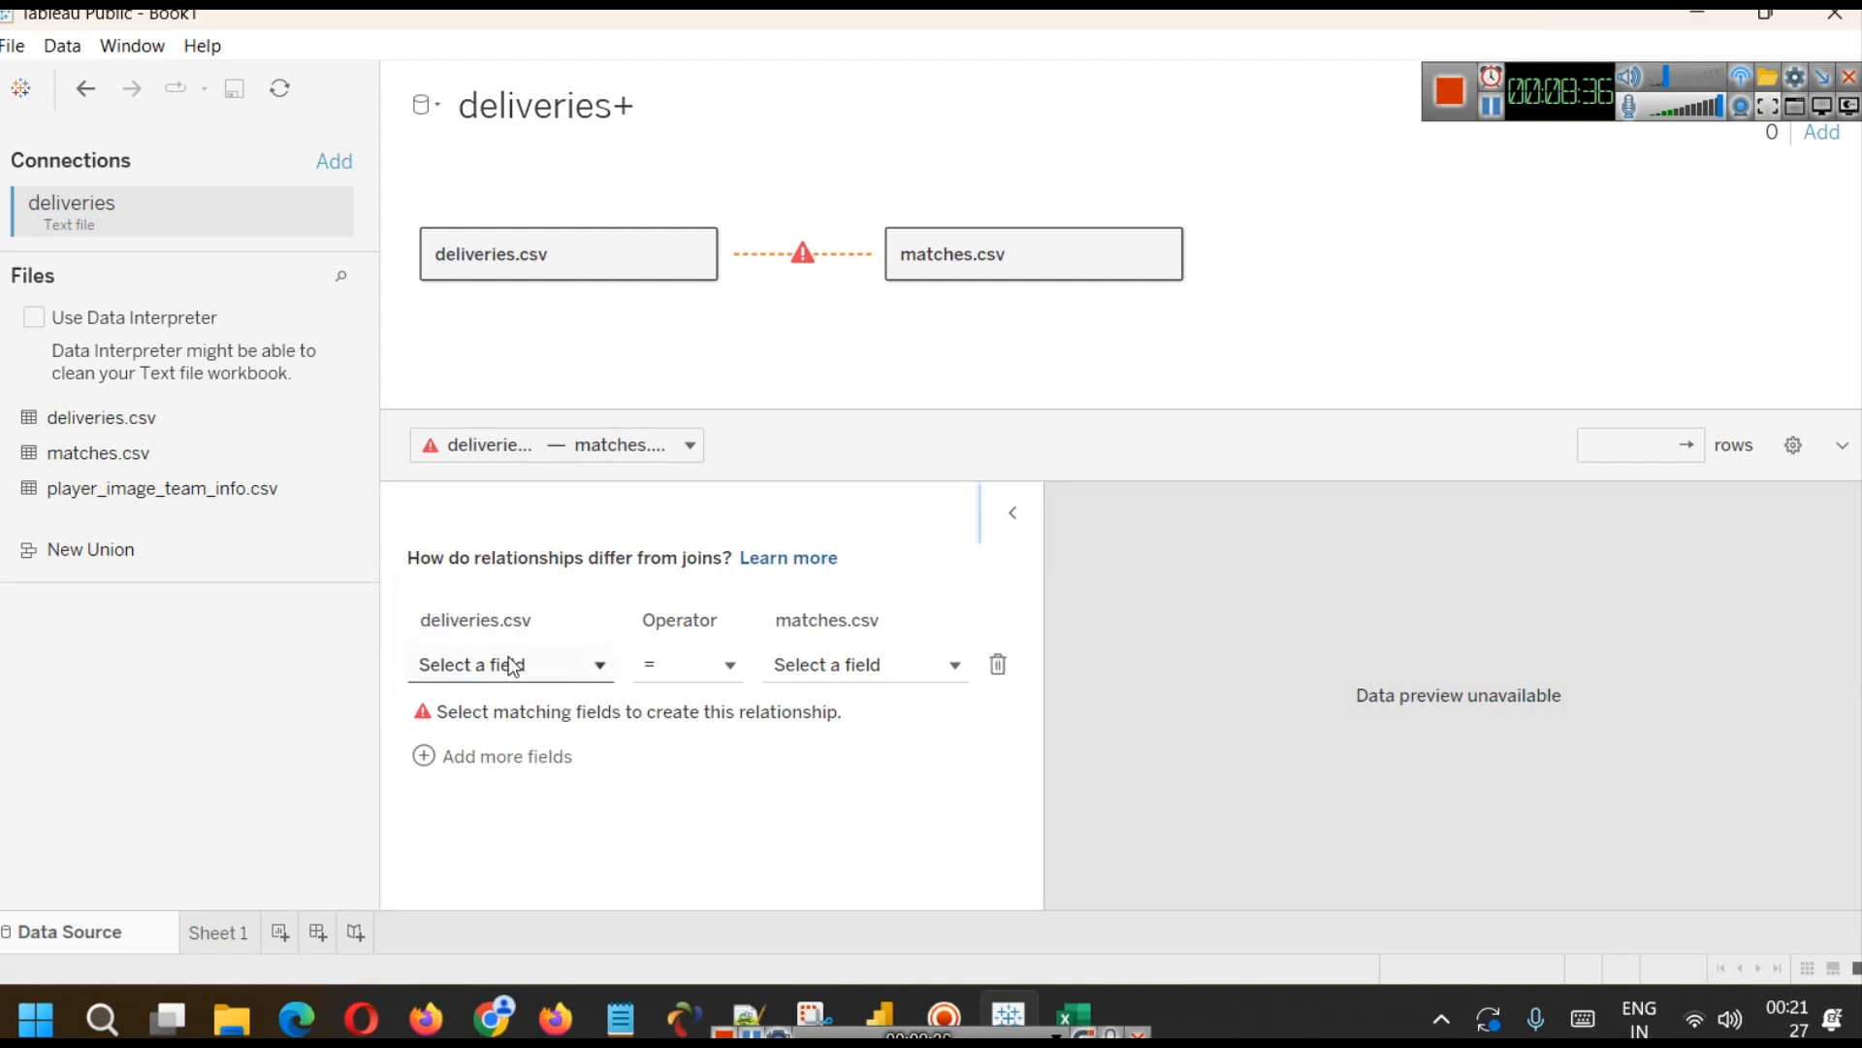
{"action": "left_click", "coordinate": [520, 664]}
{"action": "scroll", "coordinate": [574, 521], "scroll_direction": "down", "scroll_amount": 4}
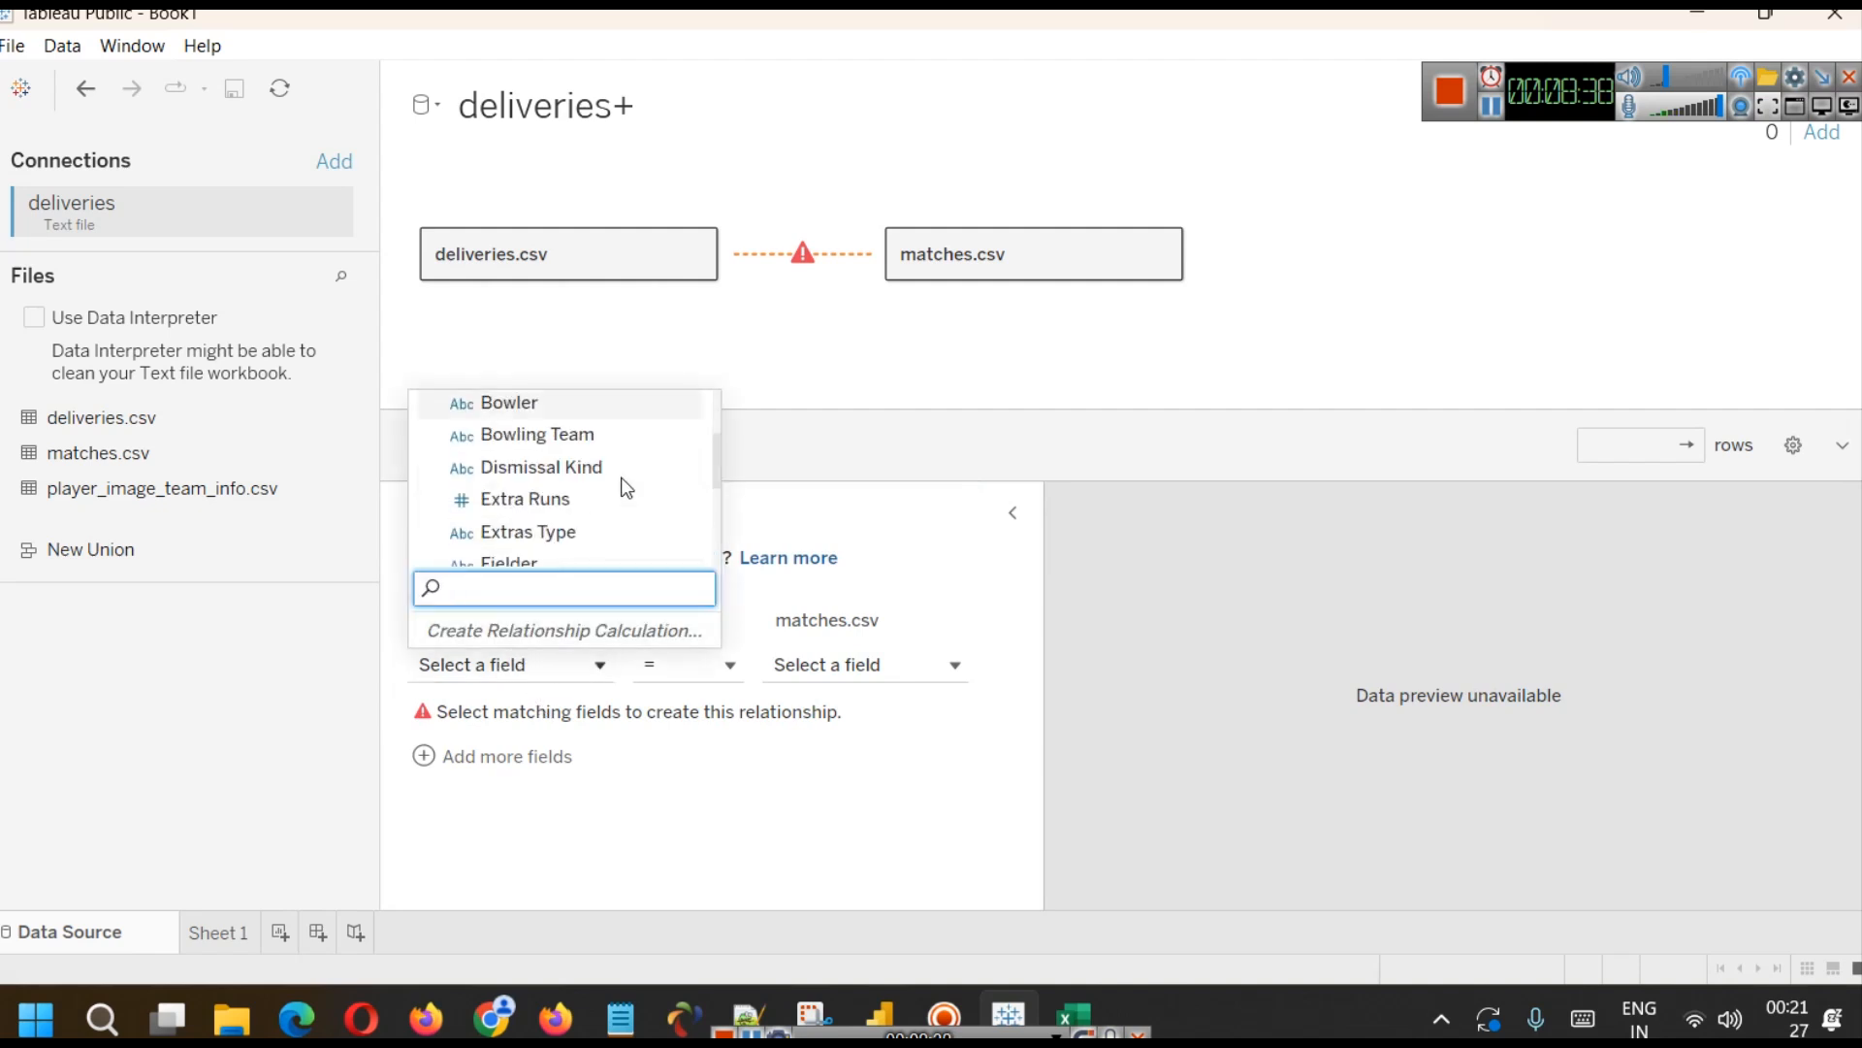
{"action": "left_click", "coordinate": [535, 417]}
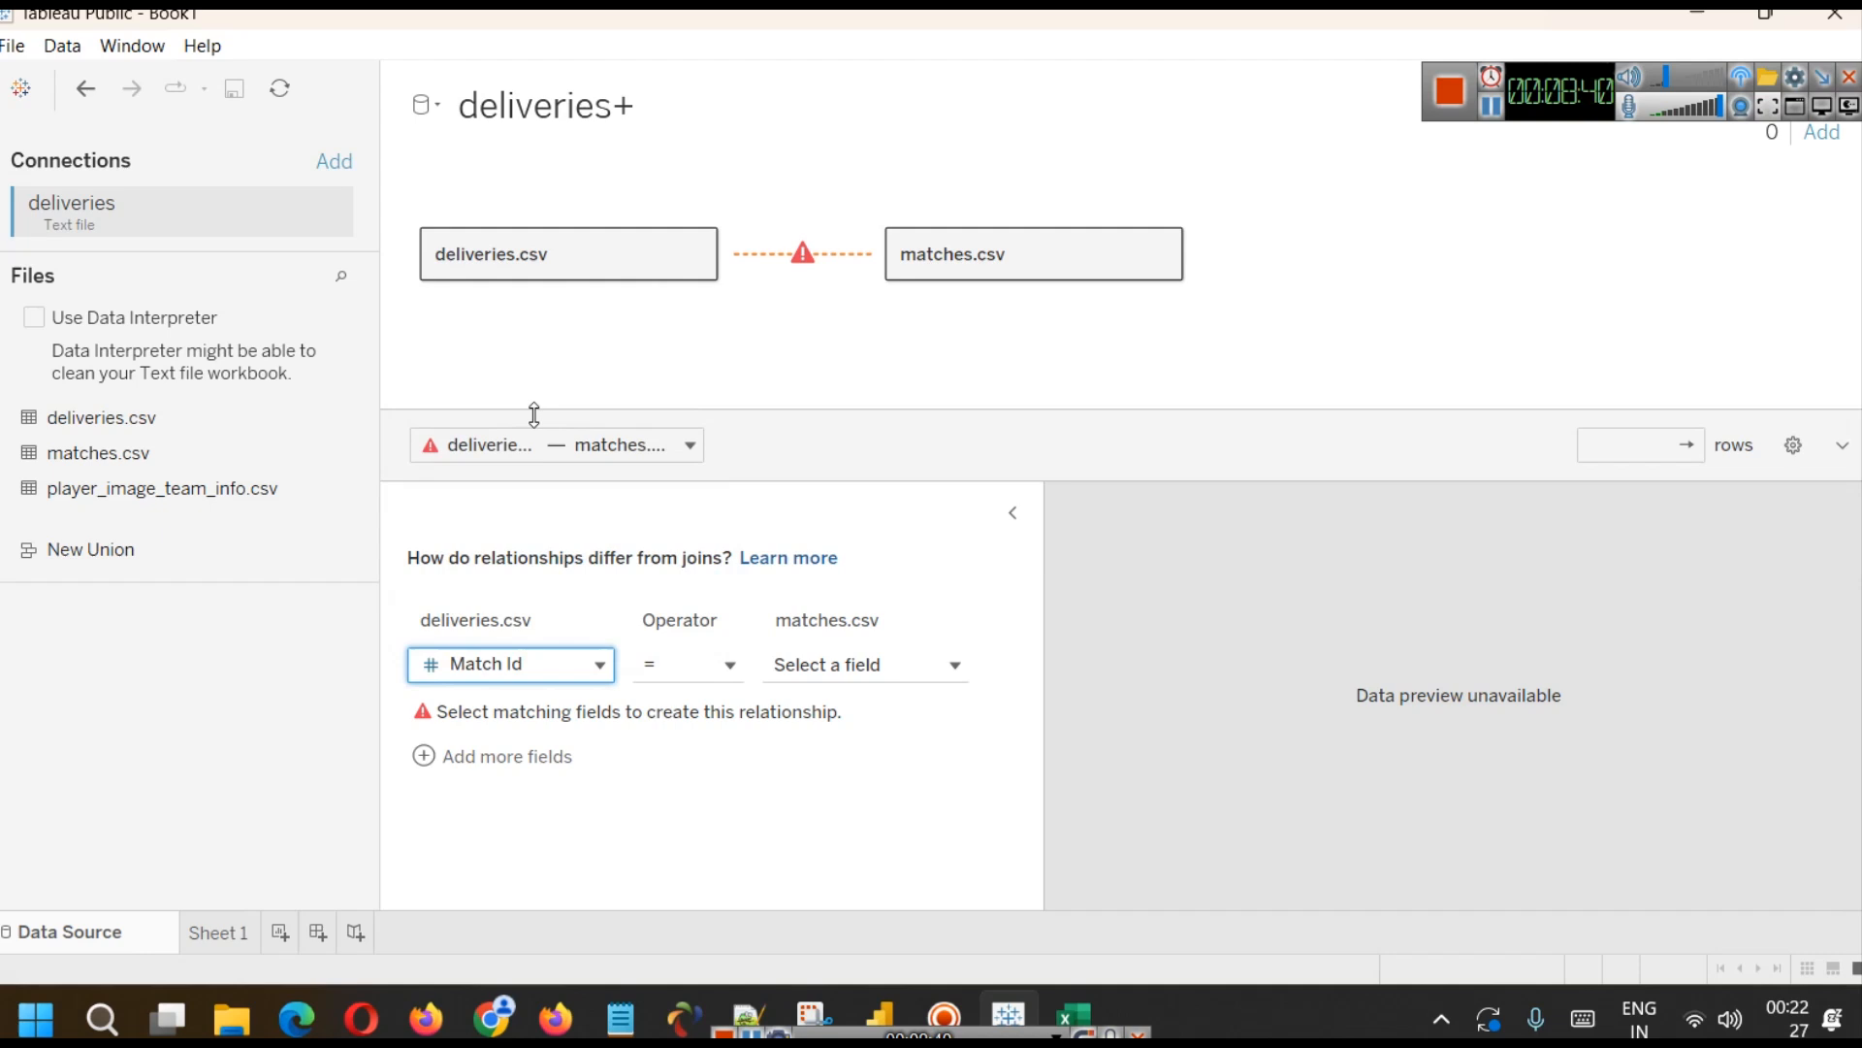
{"action": "left_click", "coordinate": [856, 662]}
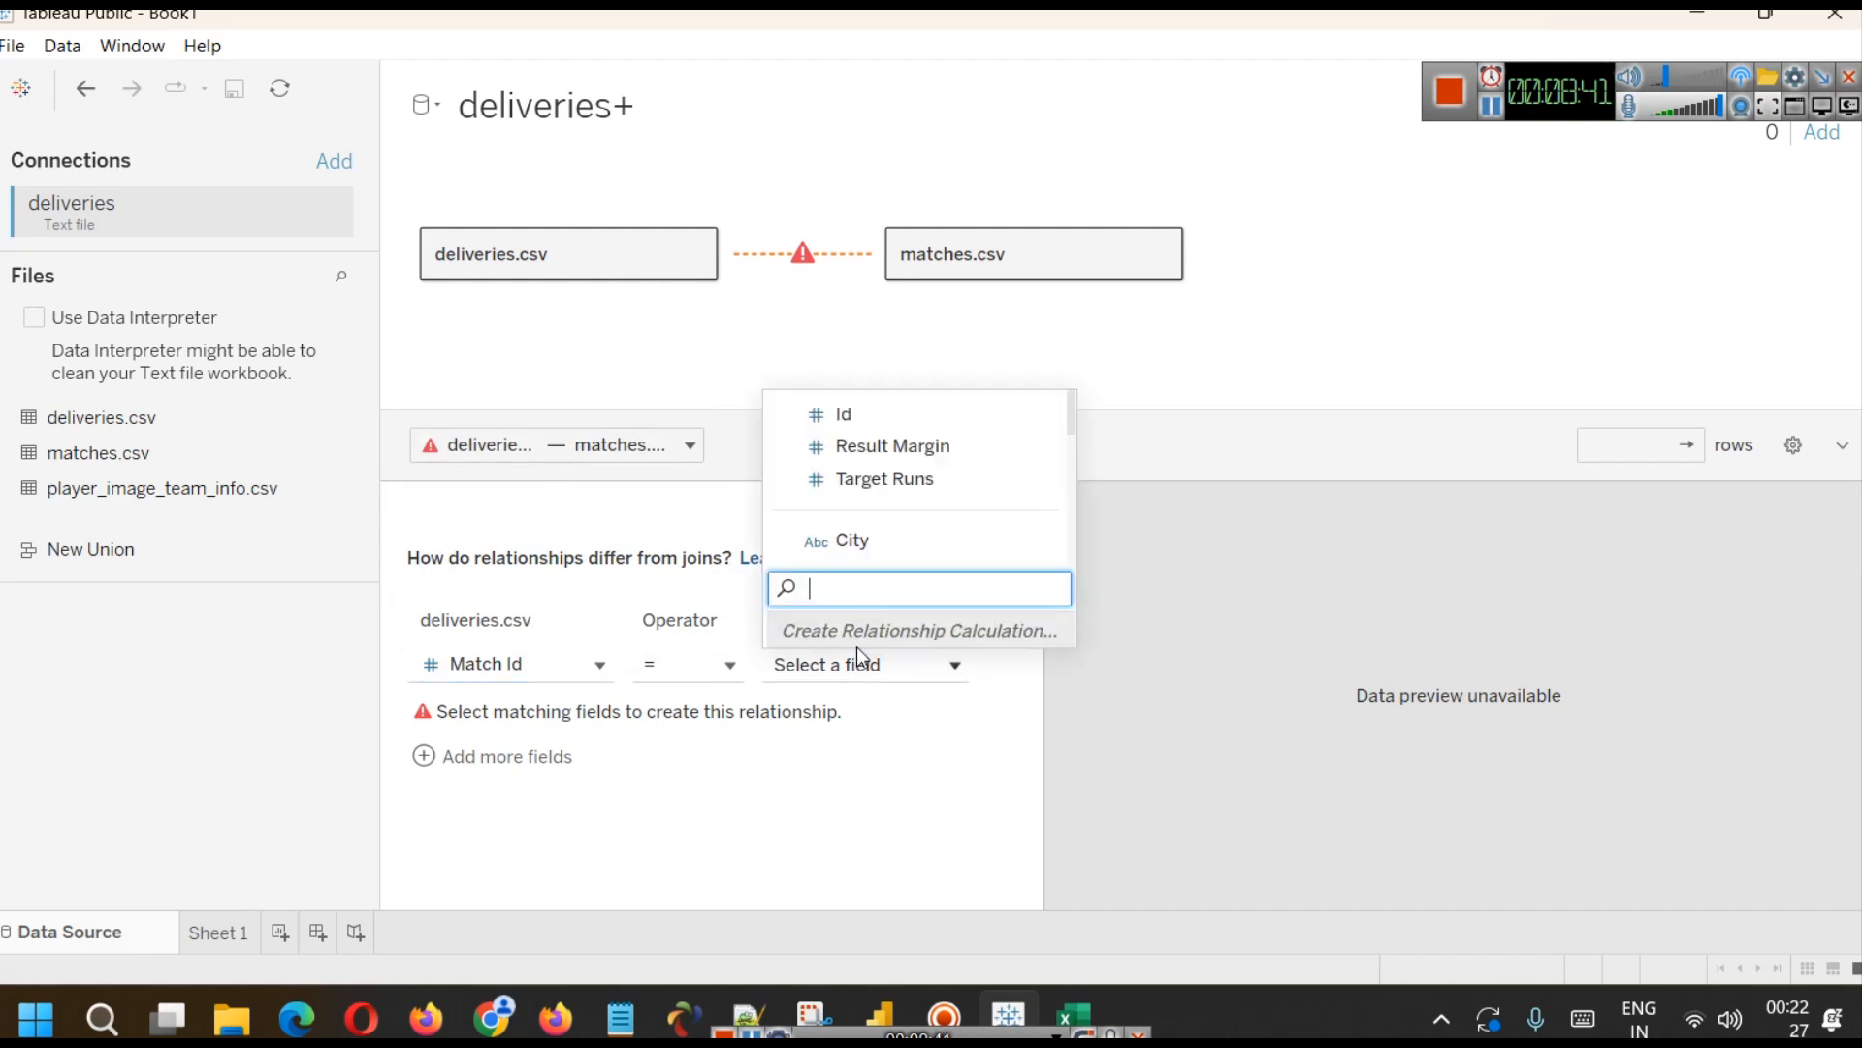
{"action": "left_click", "coordinate": [846, 414]}
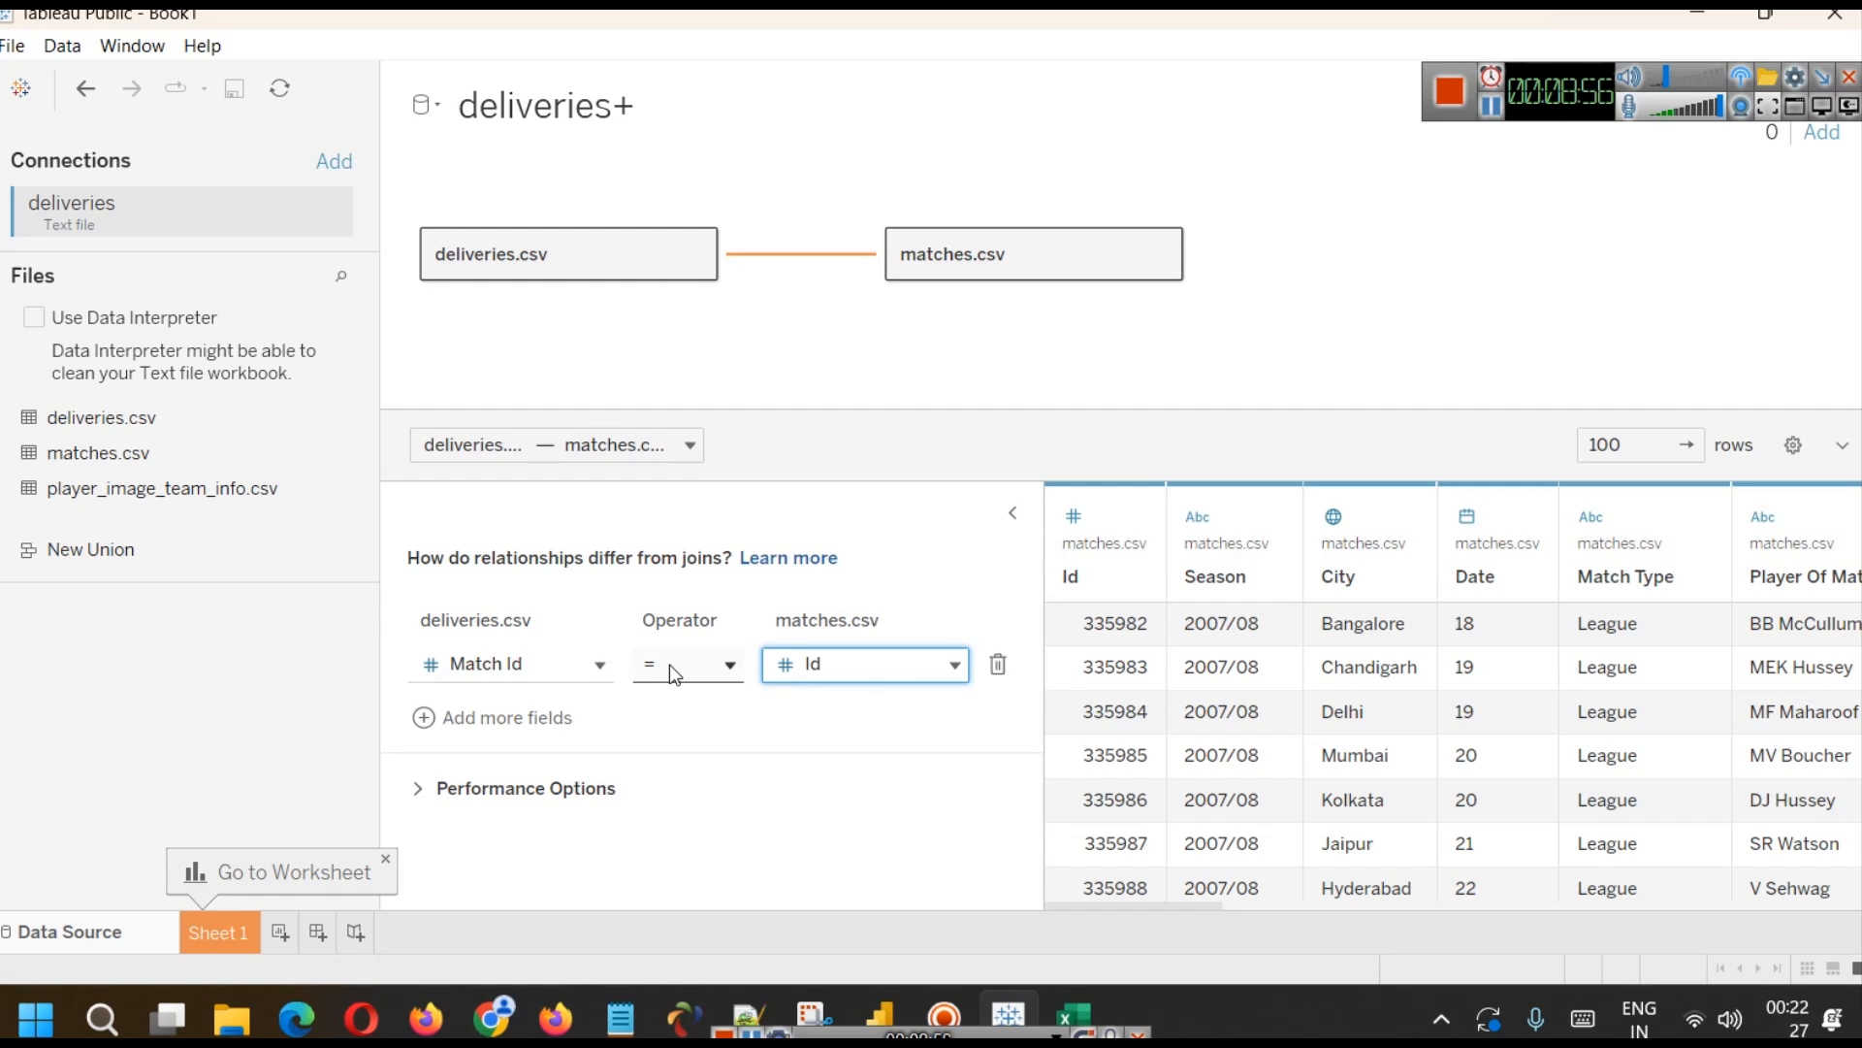
- In the relationship's performance options, set the cardinality on the matches.csv side to One
{"action": "left_click", "coordinate": [456, 788]}
{"action": "scroll", "coordinate": [625, 727], "scroll_direction": "down", "scroll_amount": 2}
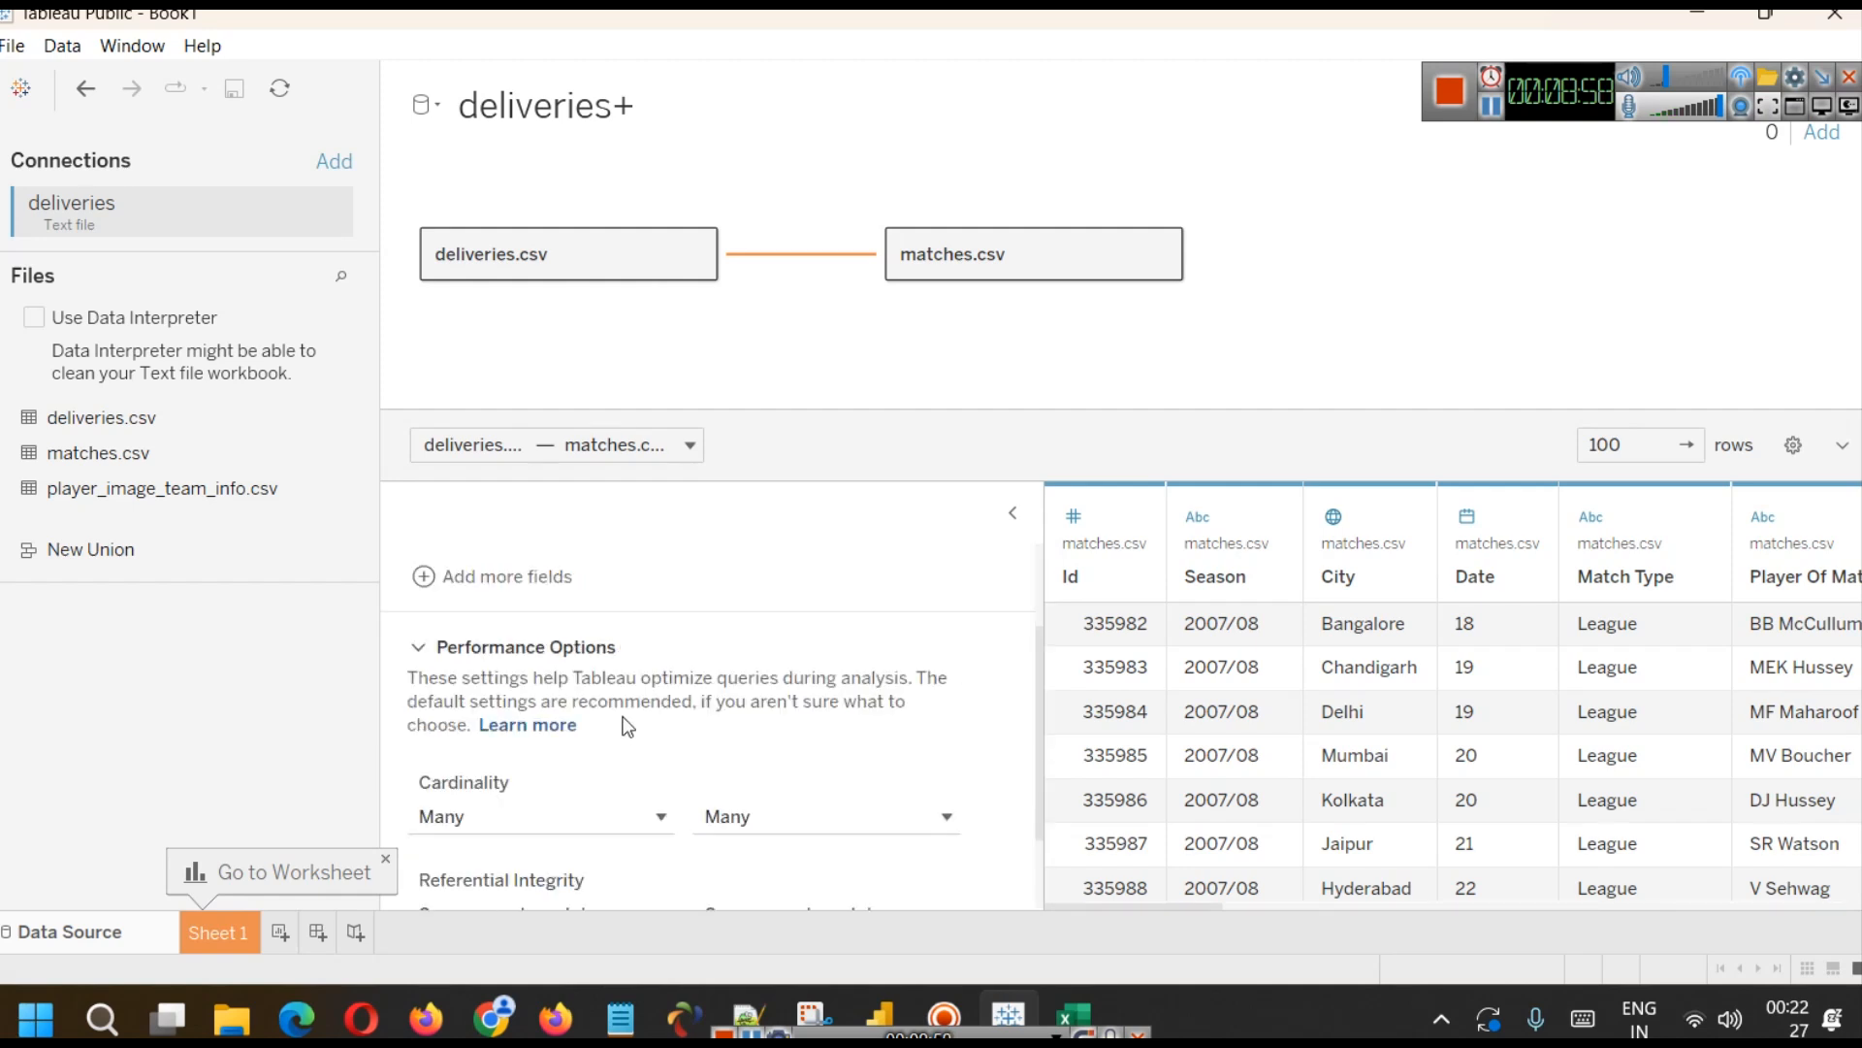
{"action": "scroll", "coordinate": [629, 726], "scroll_direction": "down", "scroll_amount": 1}
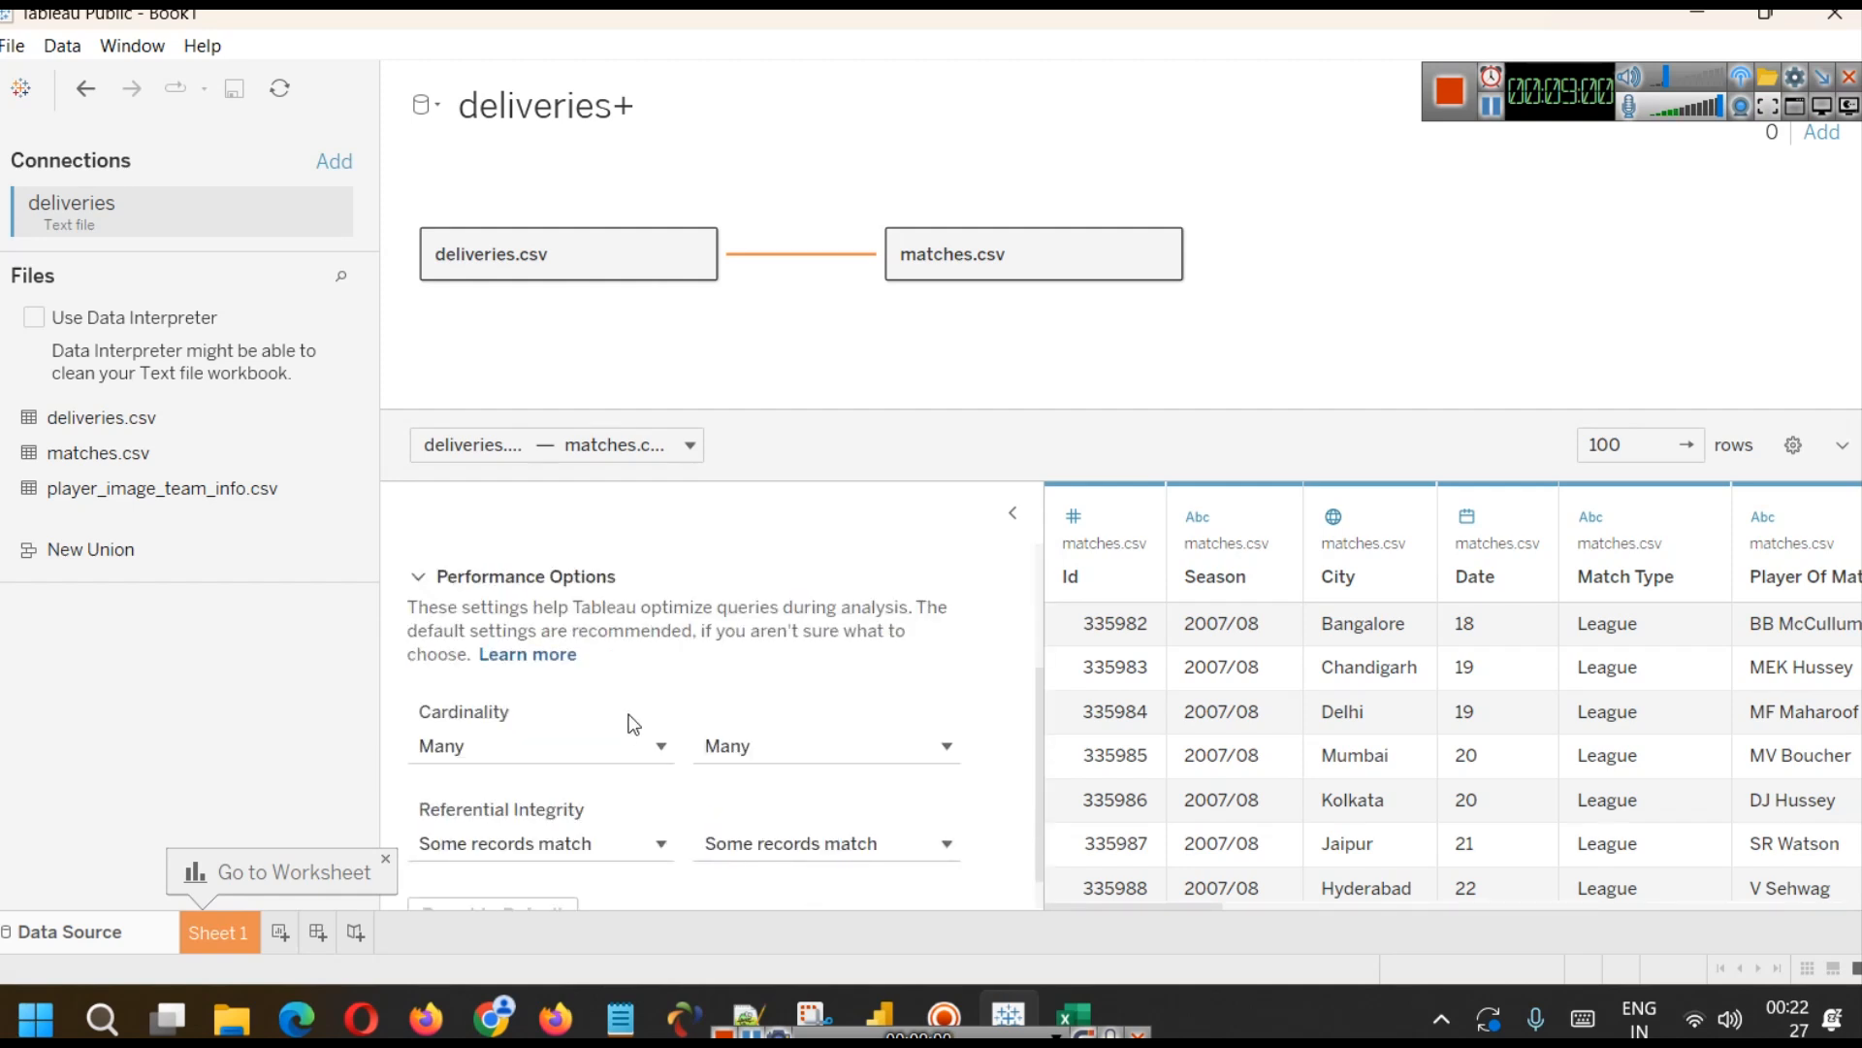
{"action": "left_click", "coordinate": [745, 748]}
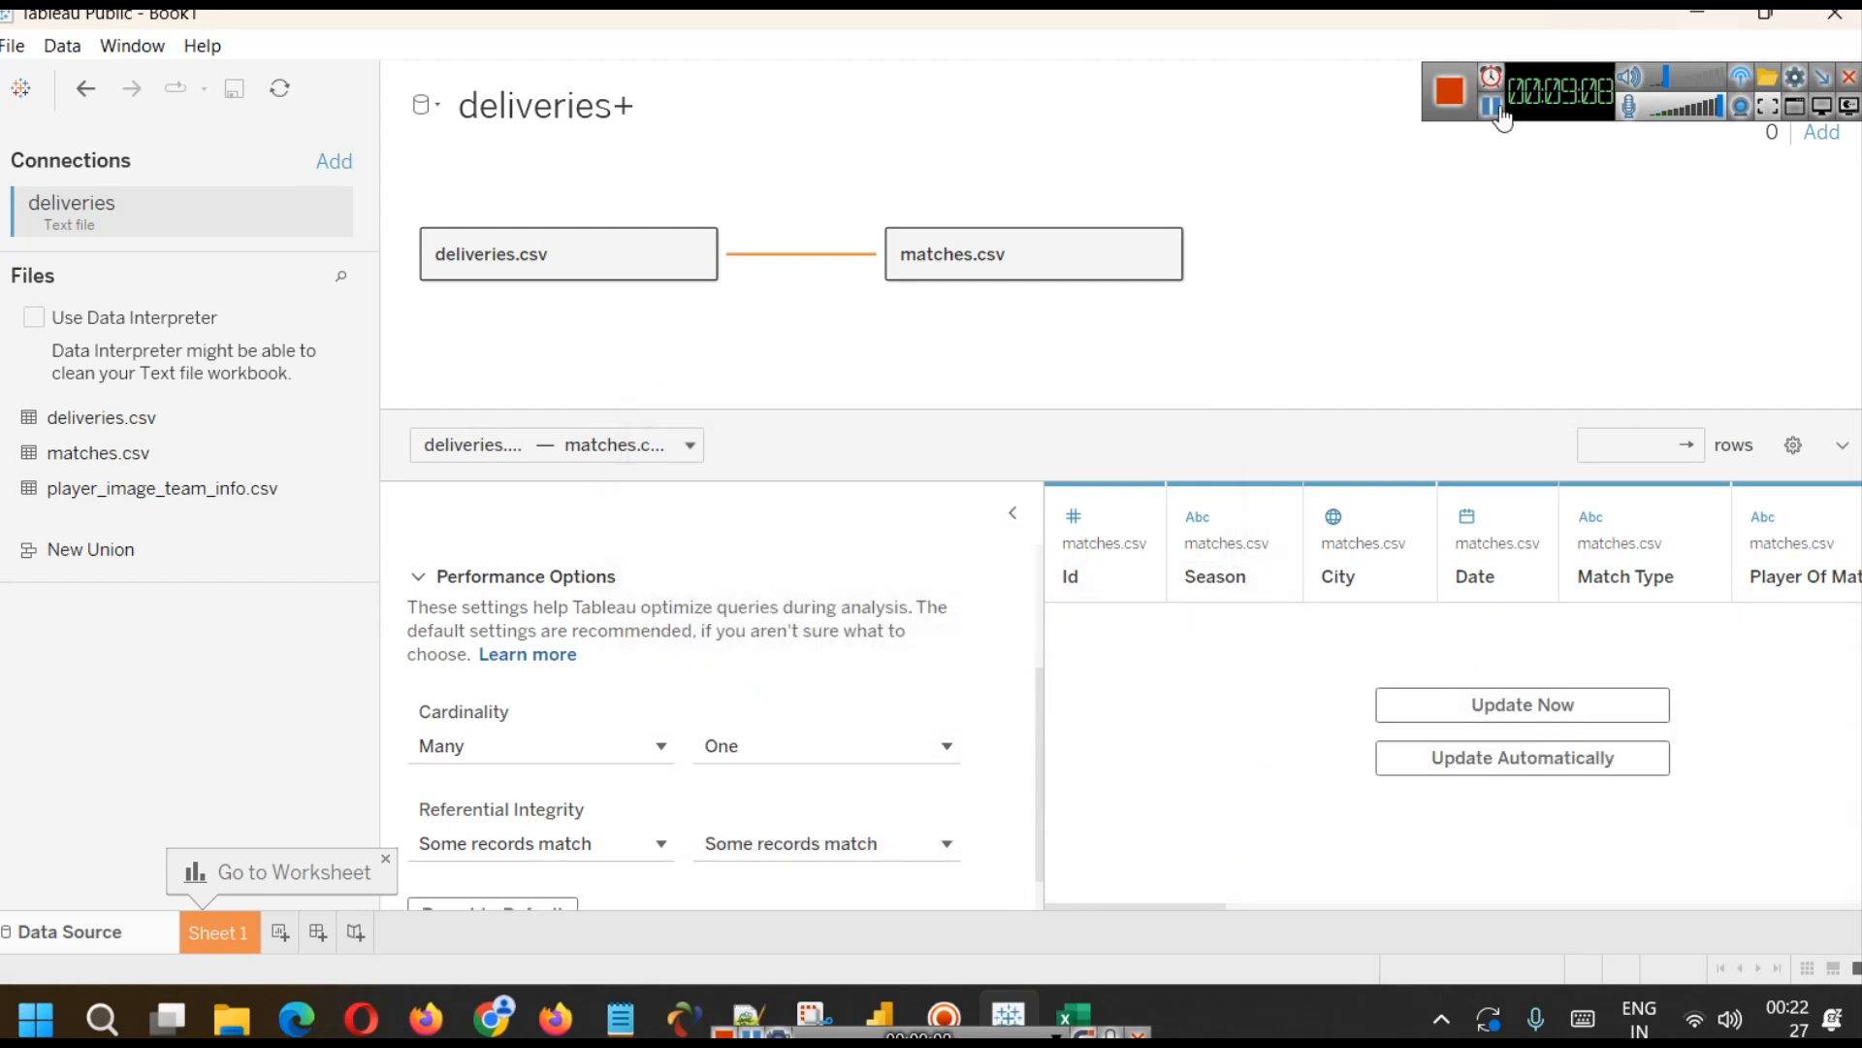
{"action": "scroll", "coordinate": [482, 769], "scroll_direction": "down", "scroll_amount": 1}
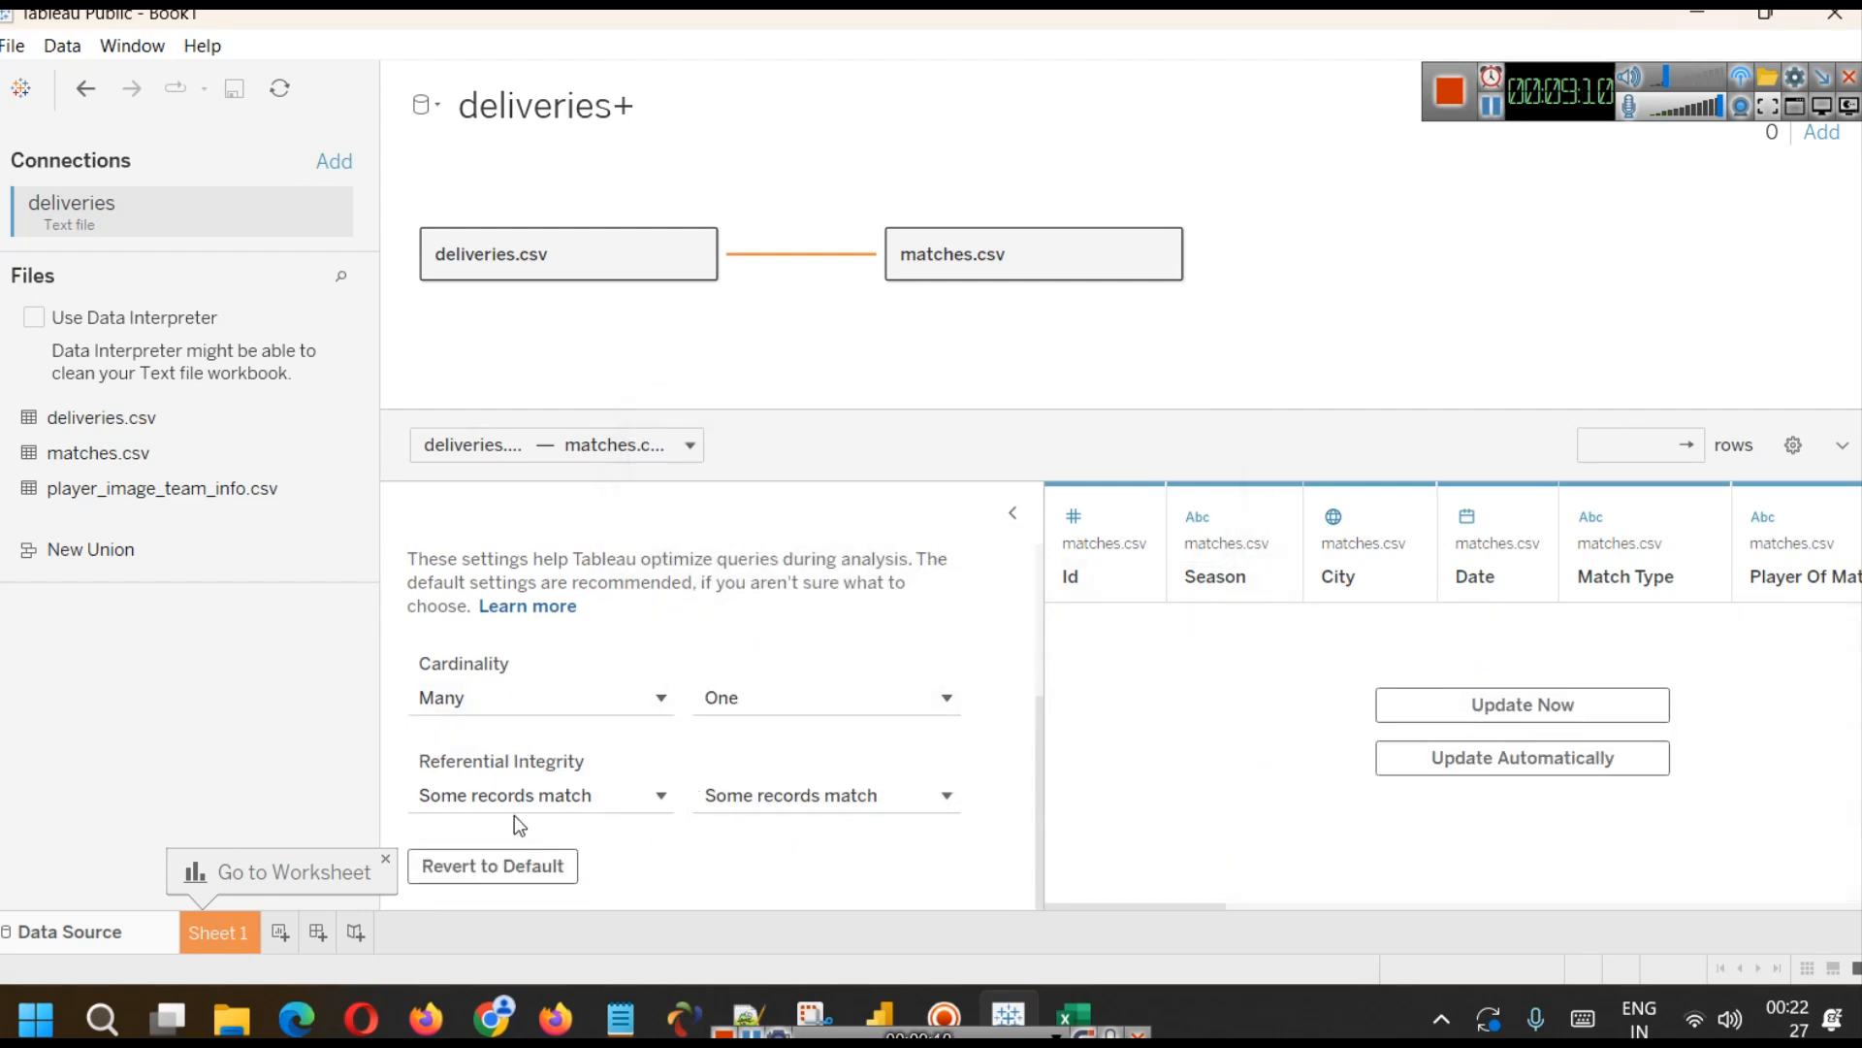
{"action": "left_click", "coordinate": [753, 801]}
{"action": "left_click", "coordinate": [752, 802]}
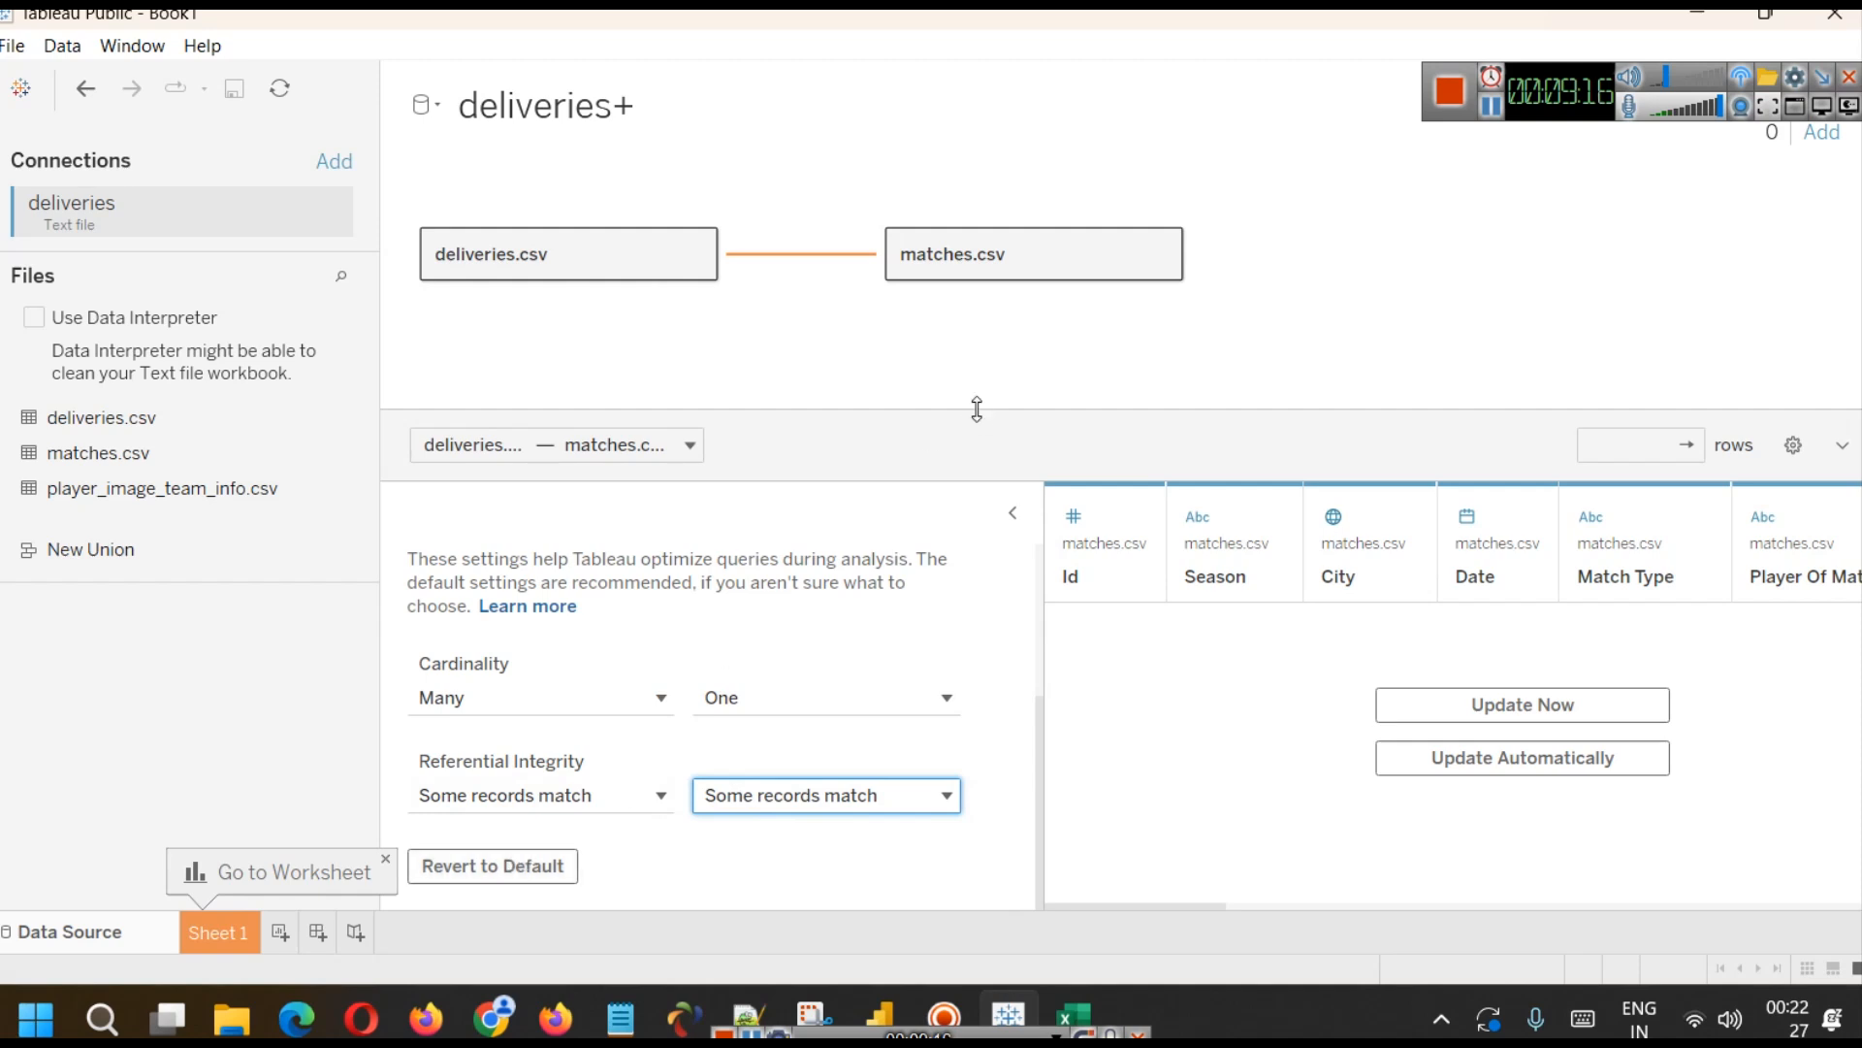
- Refresh the data preview with the relationship editor collapsed, and add player_image_team_info.csv to the data model beside matches.csv
{"action": "left_click_drag", "start_coordinate": [975, 408], "coordinate": [948, 505]}
{"action": "left_click", "coordinate": [1012, 611]}
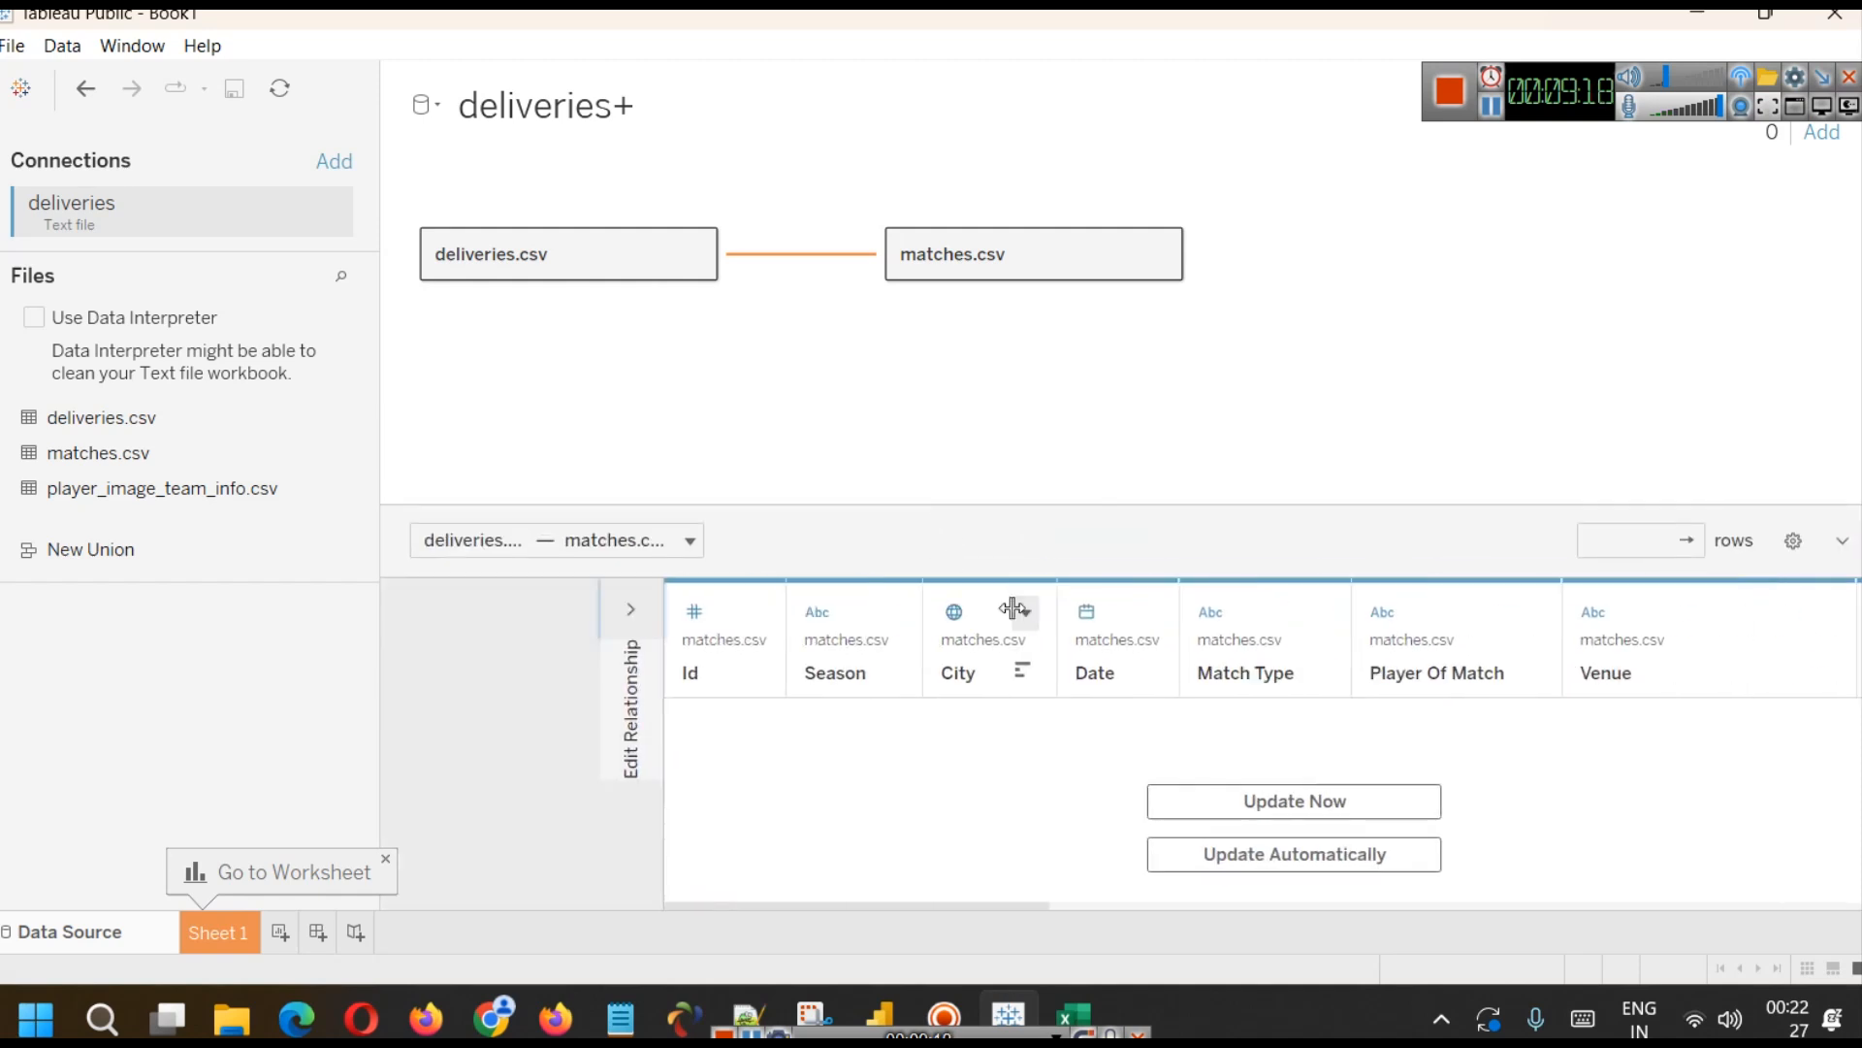
{"action": "left_click", "coordinate": [1091, 788]}
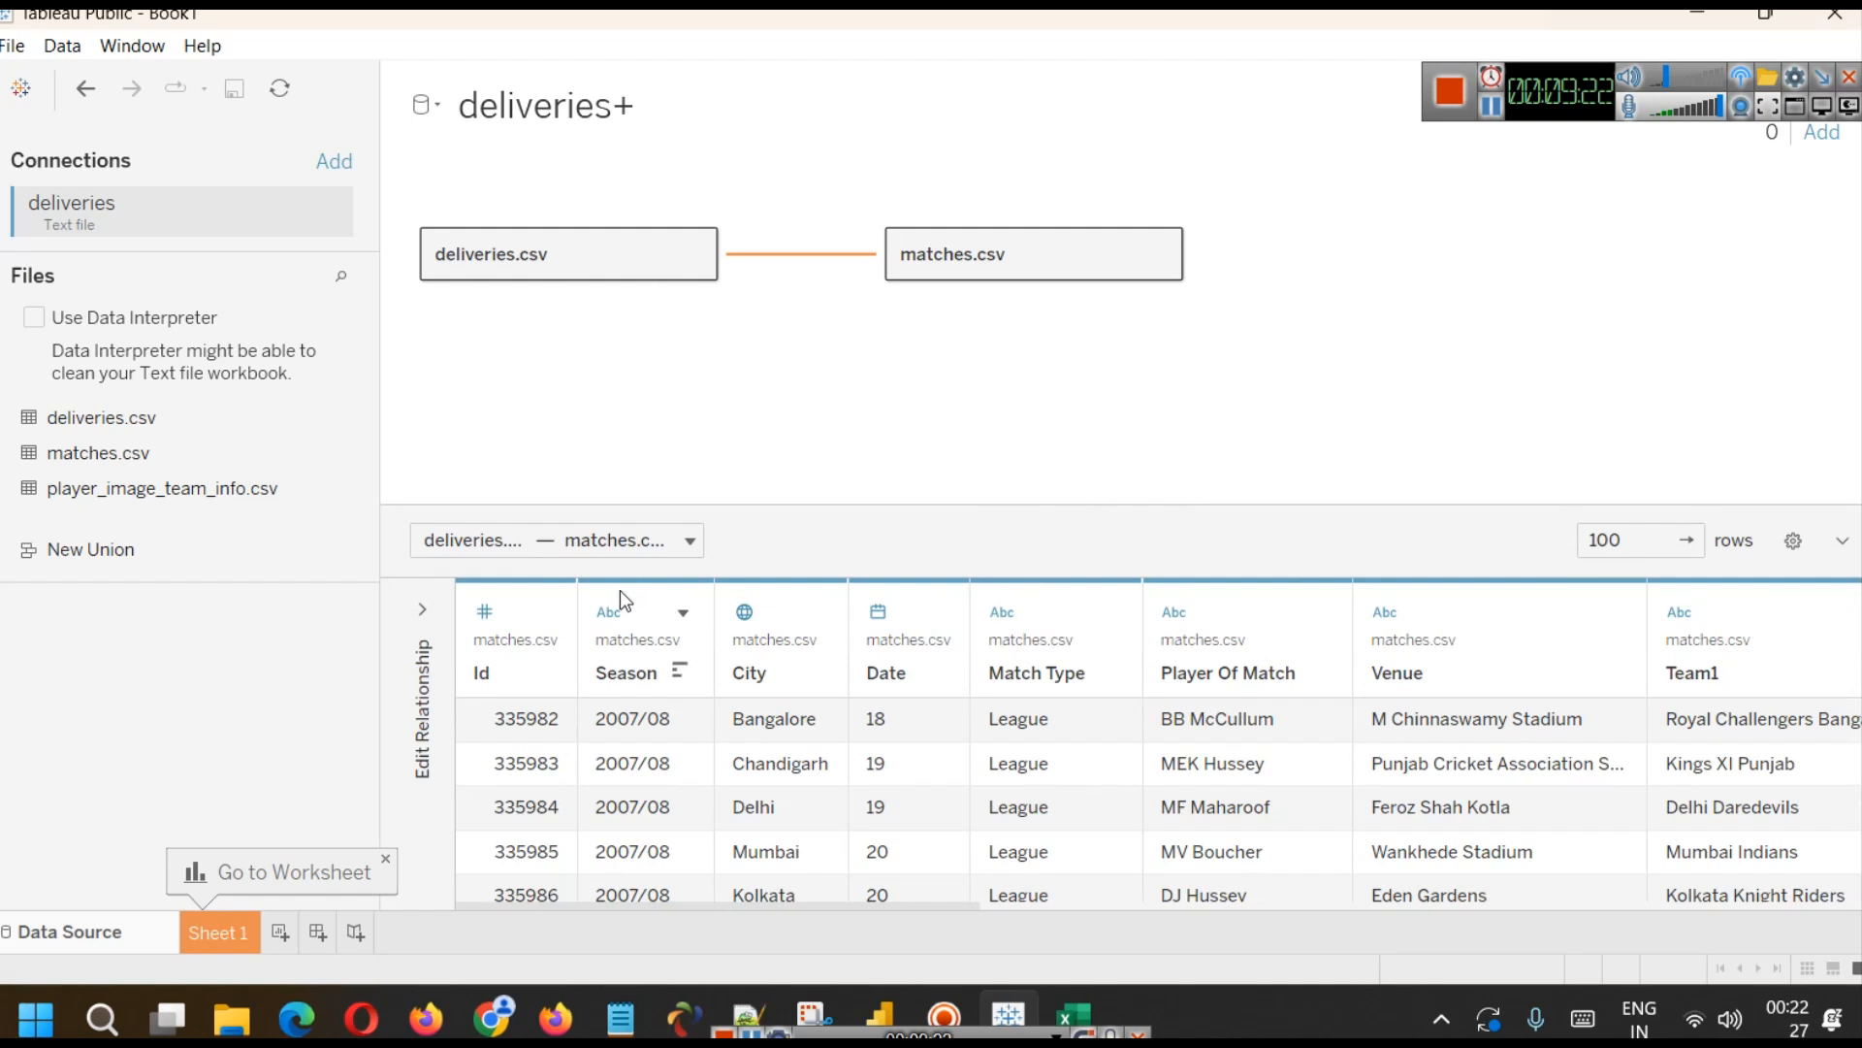
{"action": "left_click_drag", "start_coordinate": [91, 493], "coordinate": [1368, 282]}
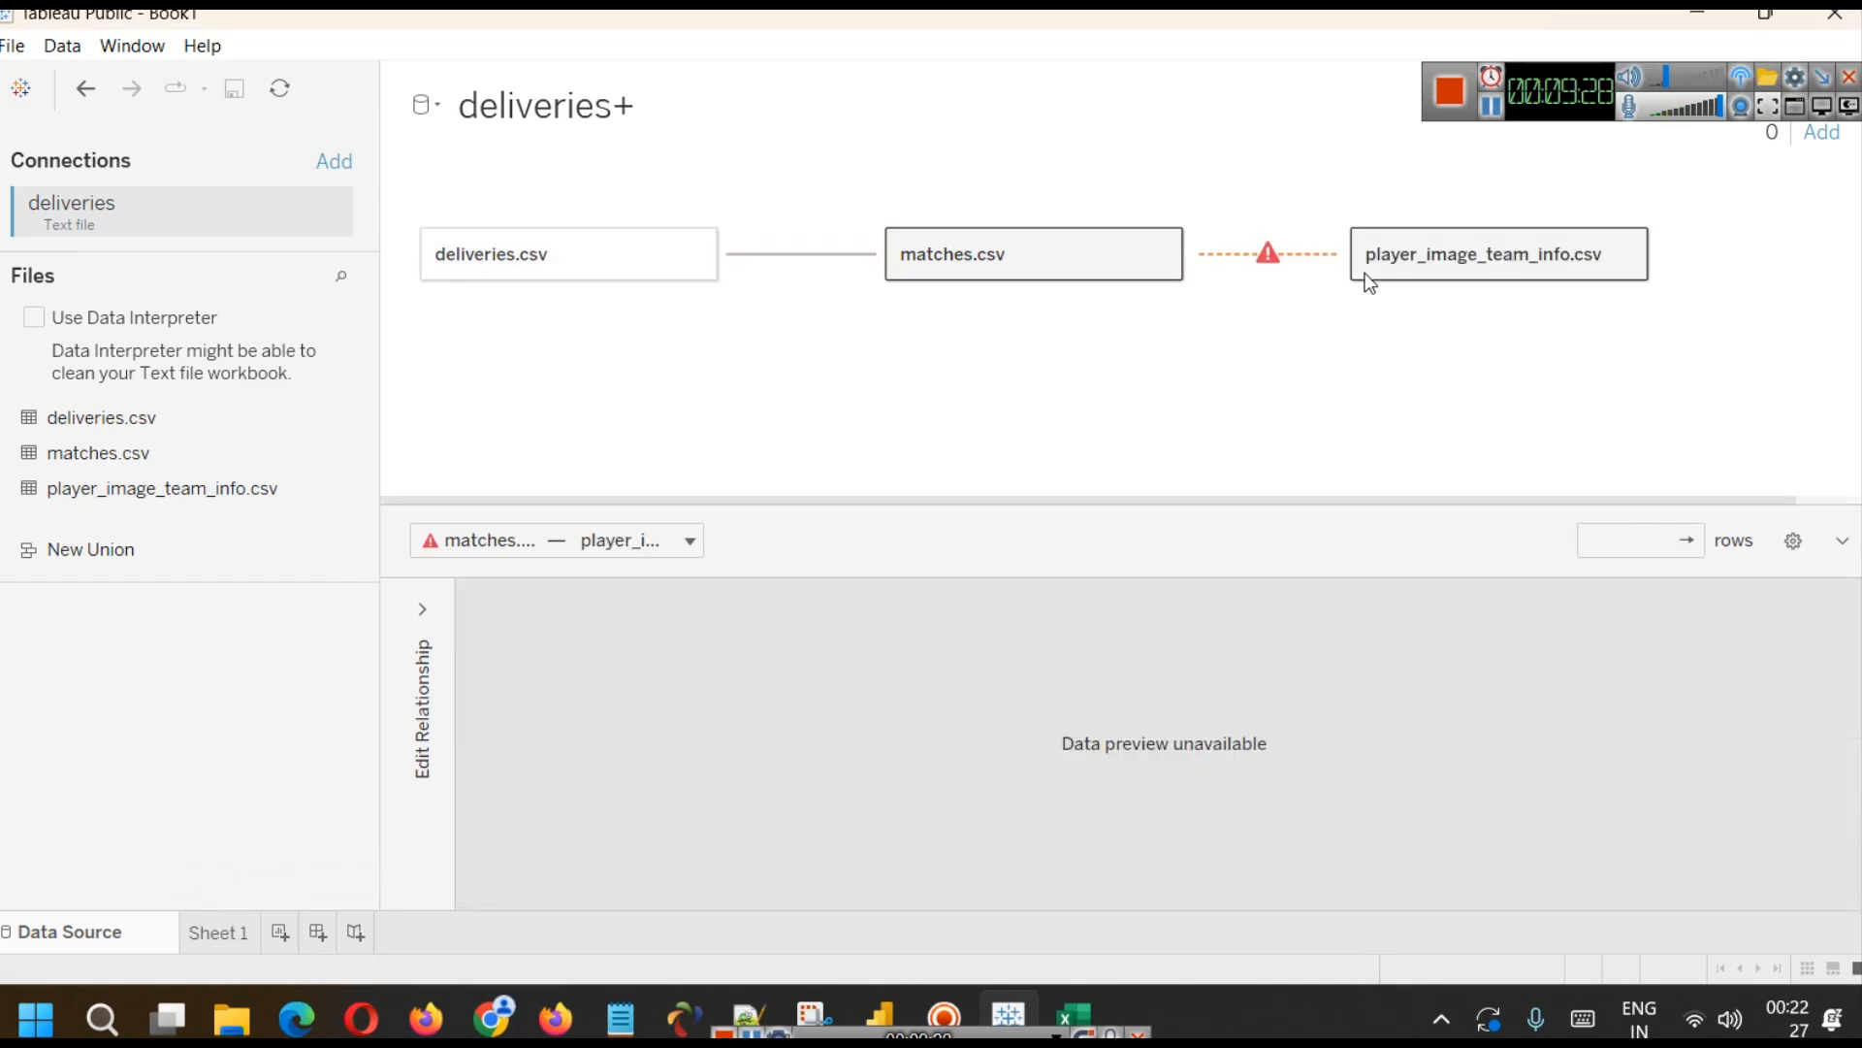
- Switch to the Power BI player stats report, check Harshit Rana, Mohammed Shami and Naveen-ul-Haq in the bowler slicer, and view the Batting Stats page
{"action": "left_click", "coordinate": [890, 1004]}
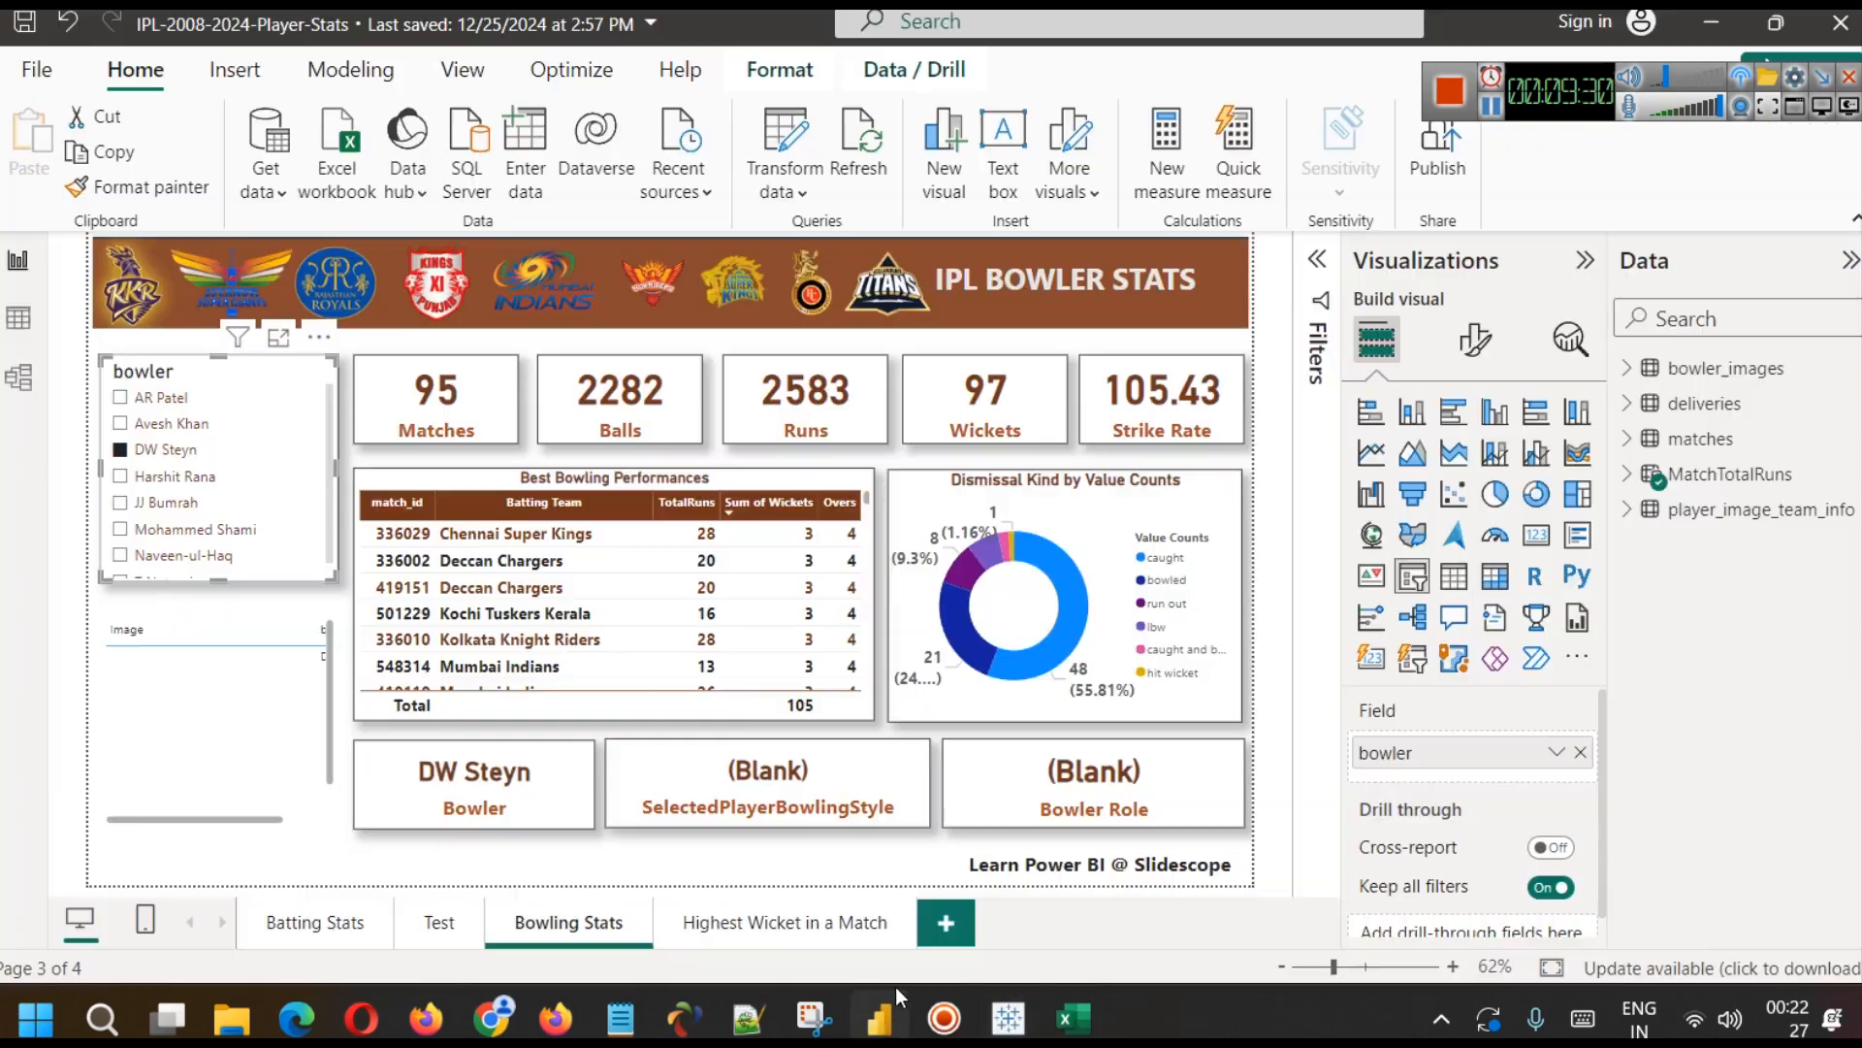
{"action": "left_click", "coordinate": [180, 476]}
{"action": "left_click", "coordinate": [199, 530]}
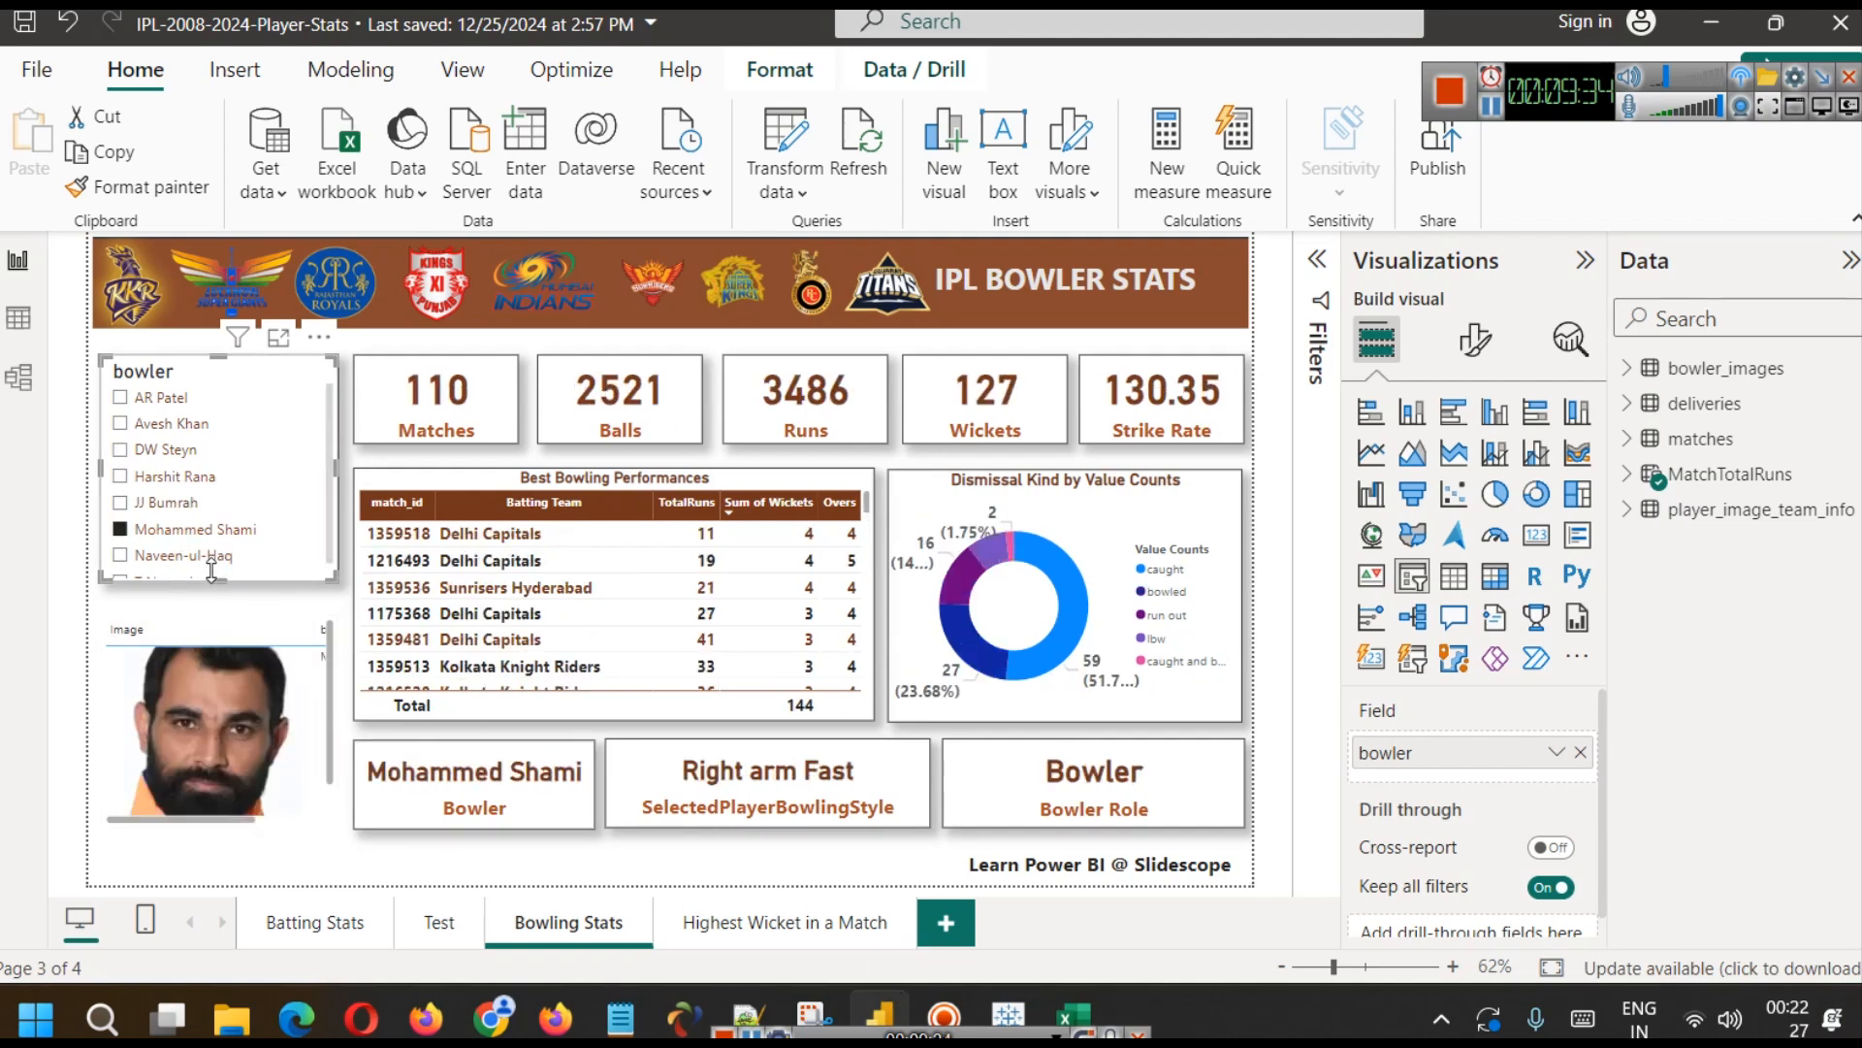
{"action": "left_click", "coordinate": [212, 558]}
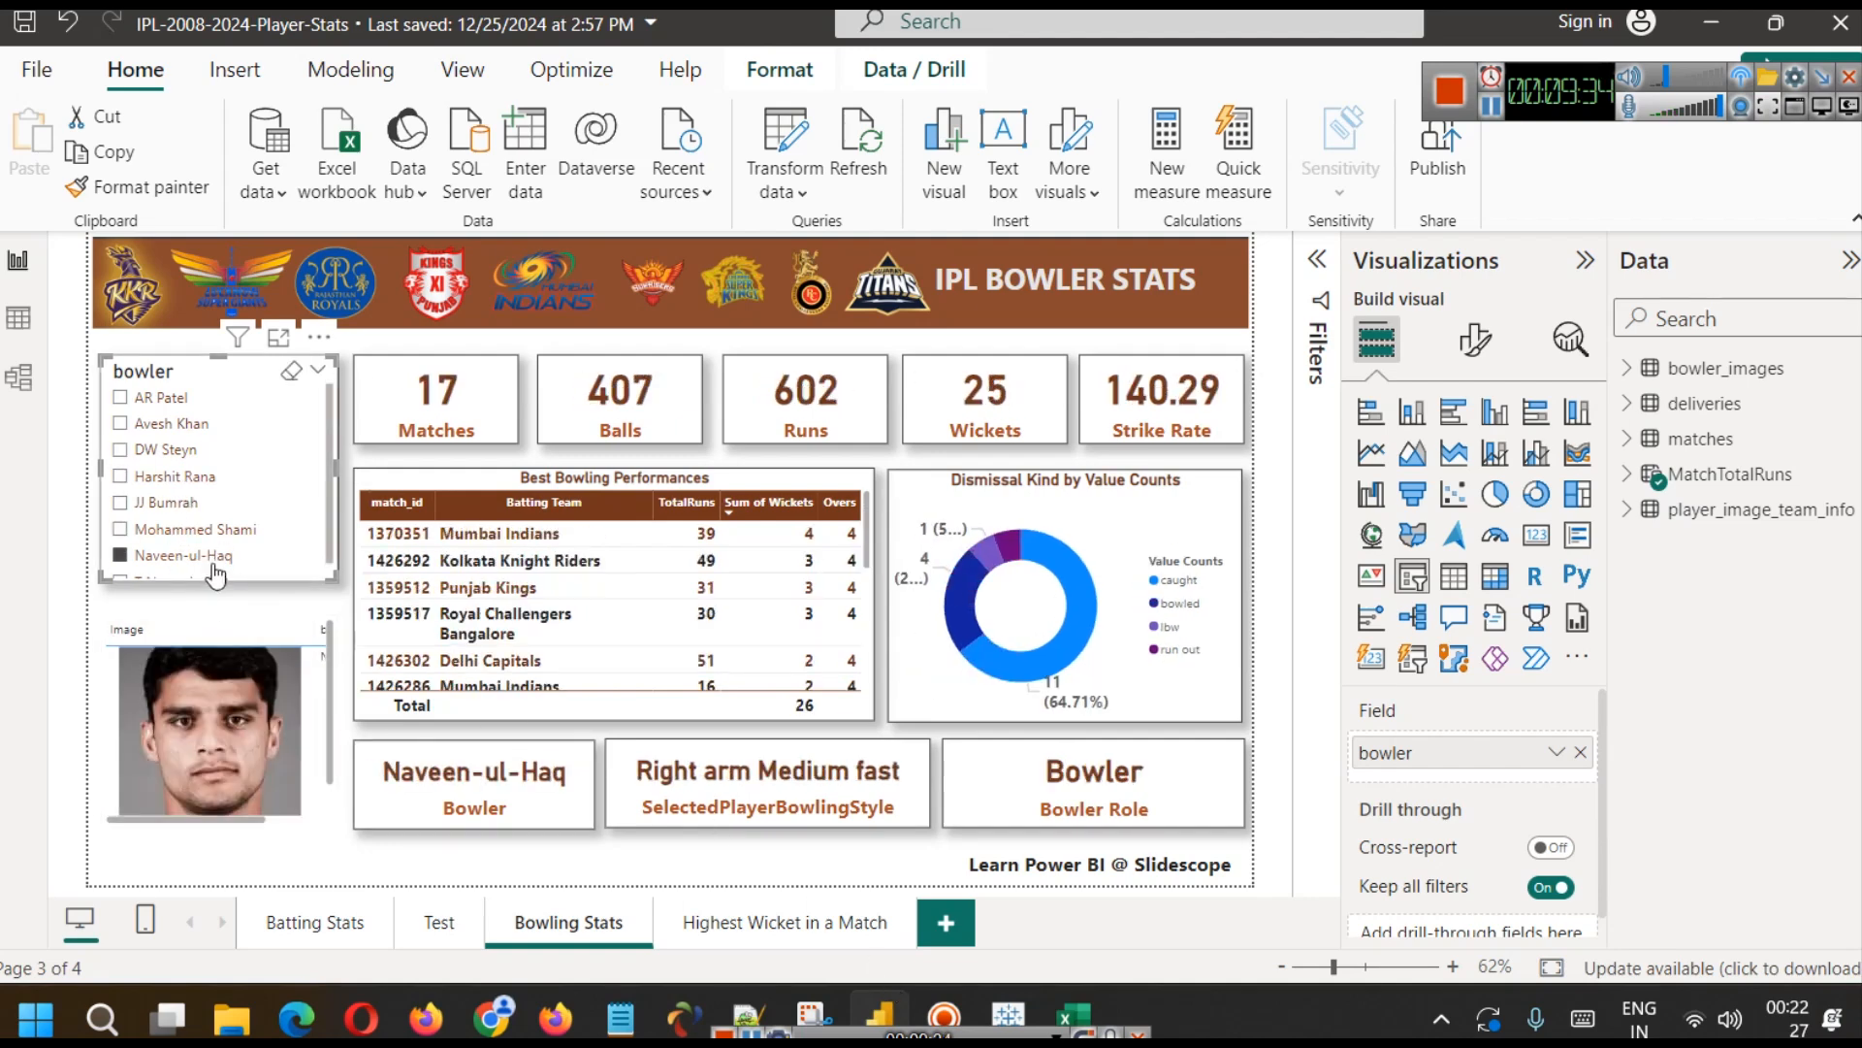
{"action": "left_click", "coordinate": [328, 928]}
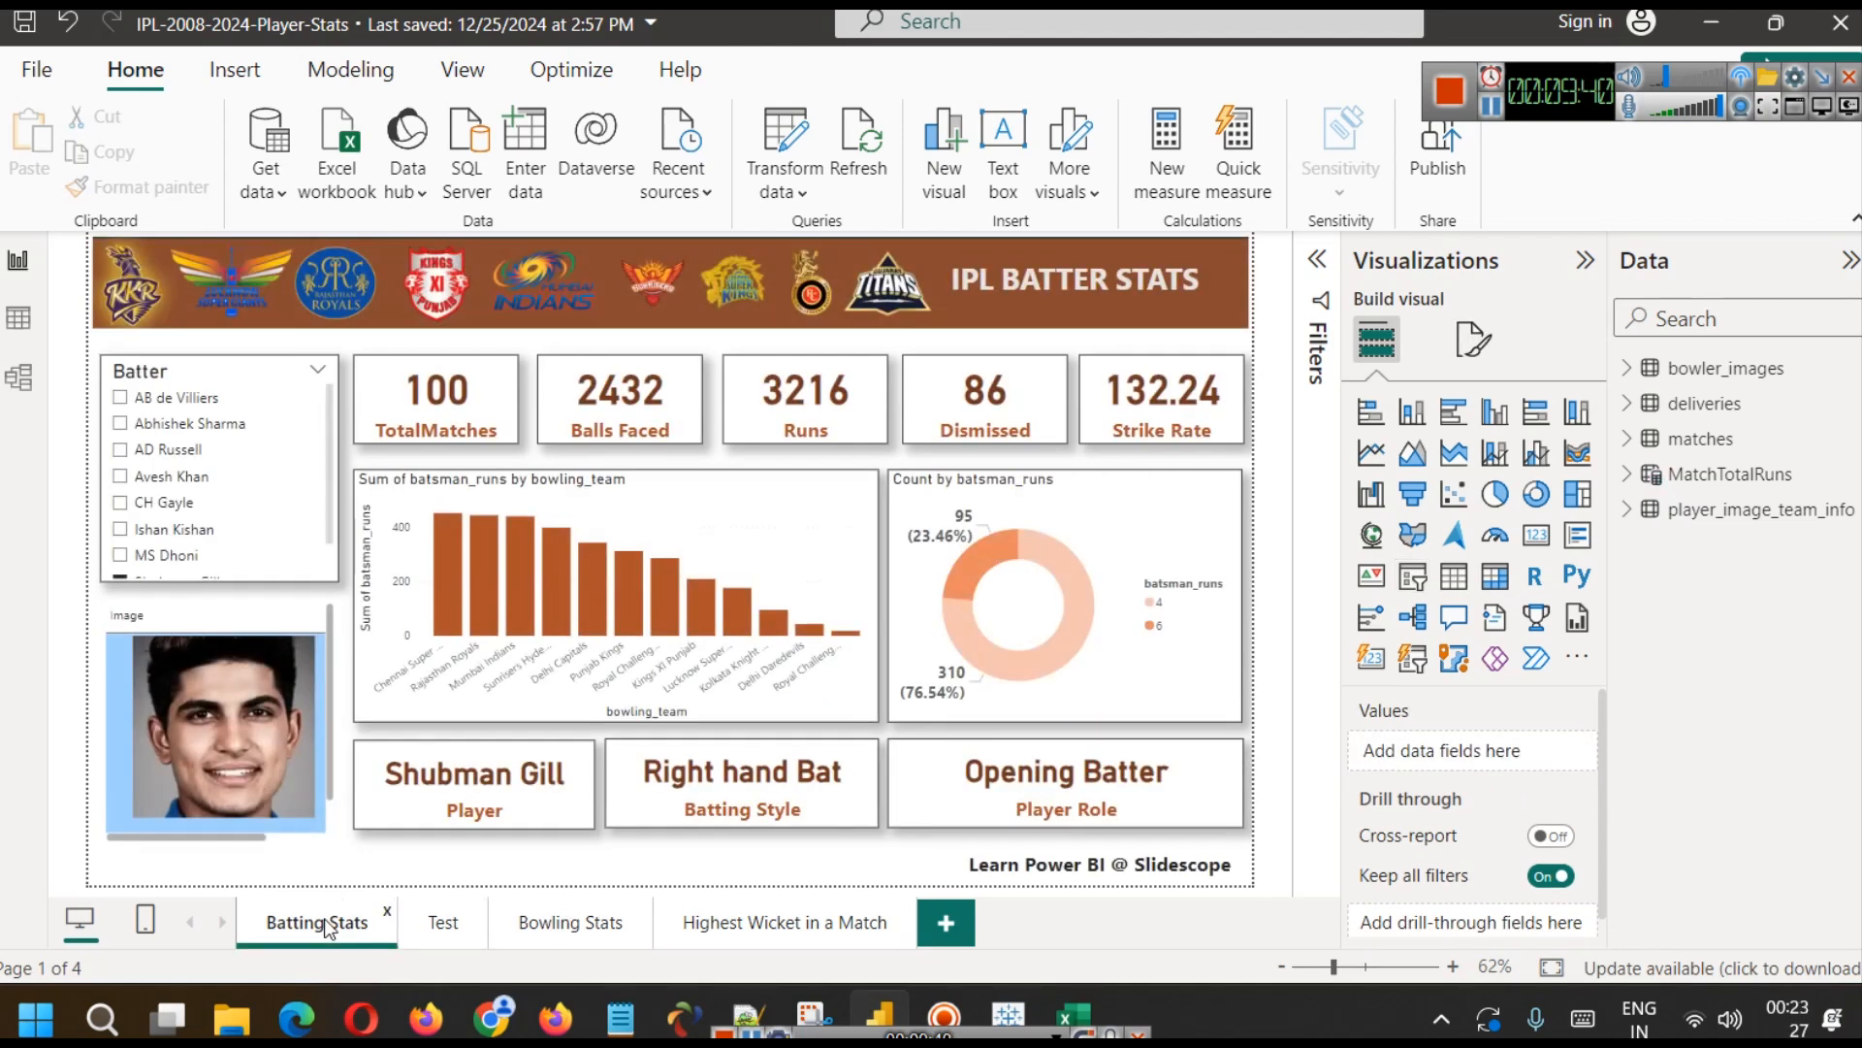
- Filter the batting dashboard's Batter slicer to T Natarajan, then return to the Tableau Public data model
{"action": "scroll", "coordinate": [233, 523], "scroll_direction": "down", "scroll_amount": 1}
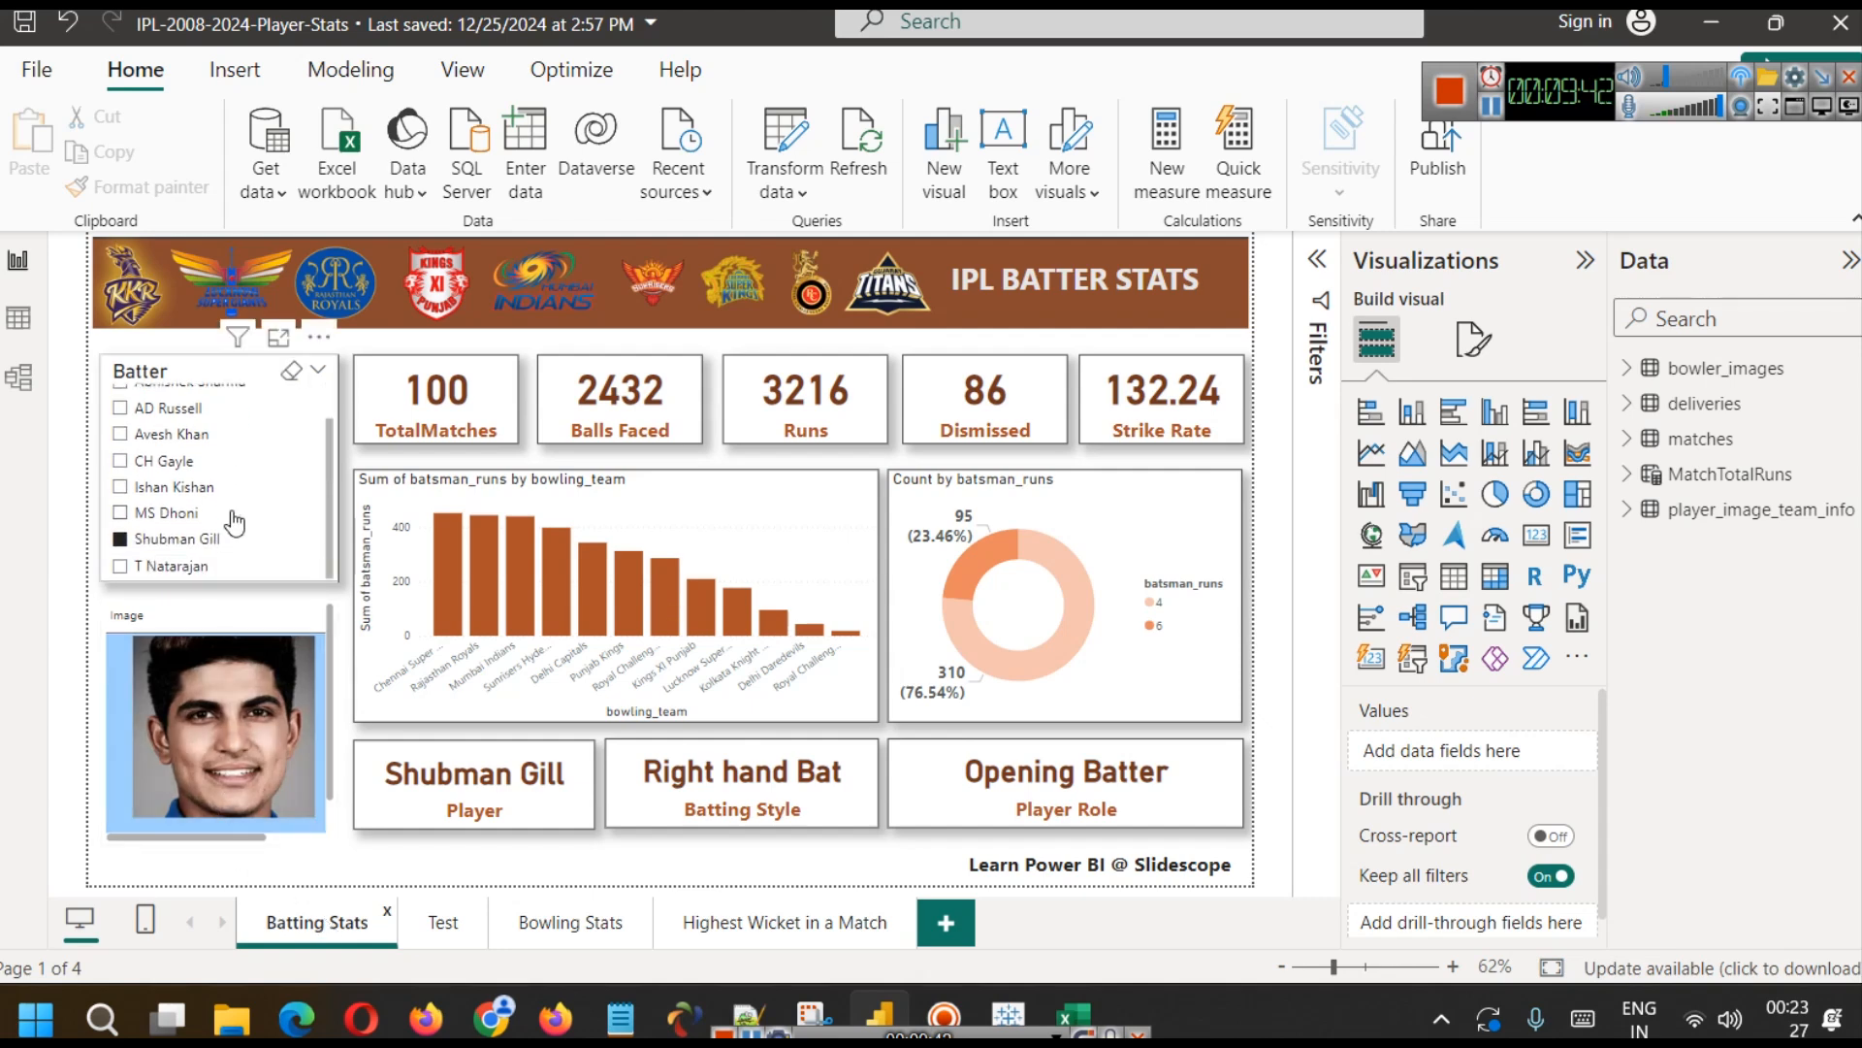
{"action": "left_click", "coordinate": [176, 568]}
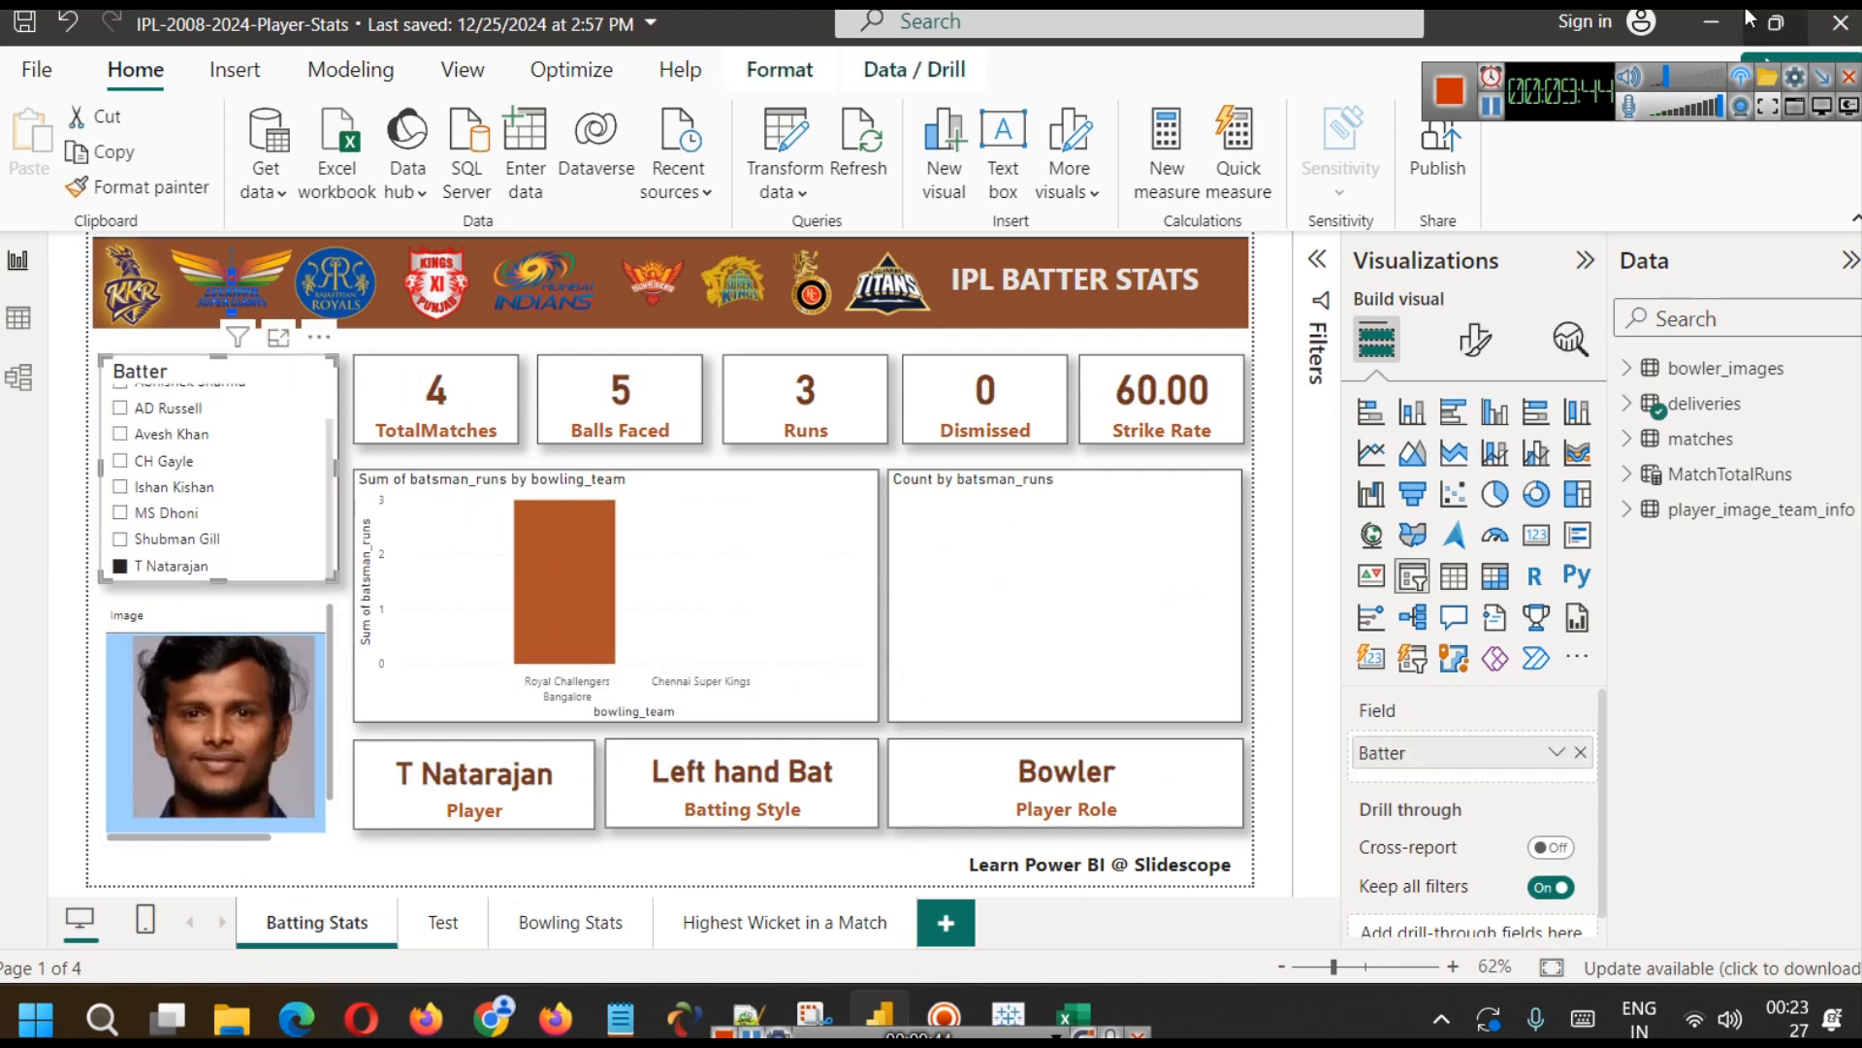
{"action": "left_click", "coordinate": [1712, 22]}
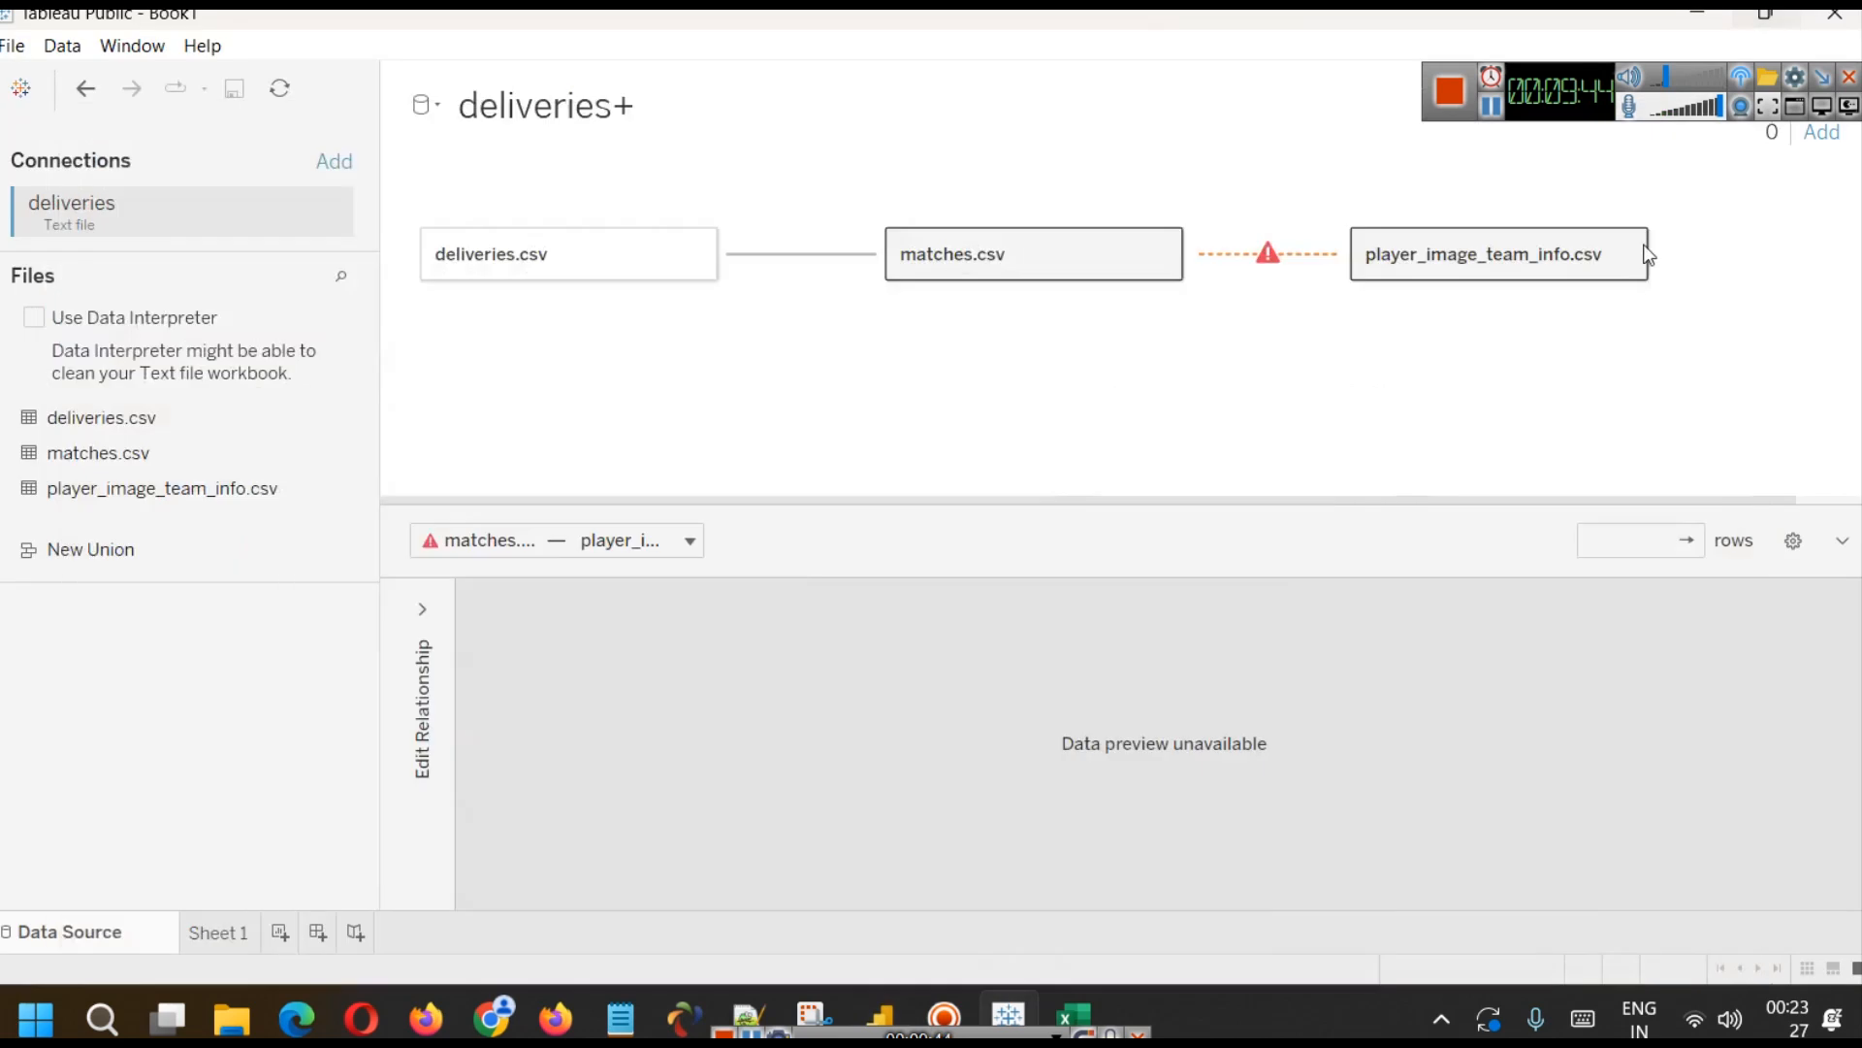
- Expand the relationship editor for the link between matches.csv and player_image_team_info.csv
{"action": "left_click", "coordinate": [570, 540]}
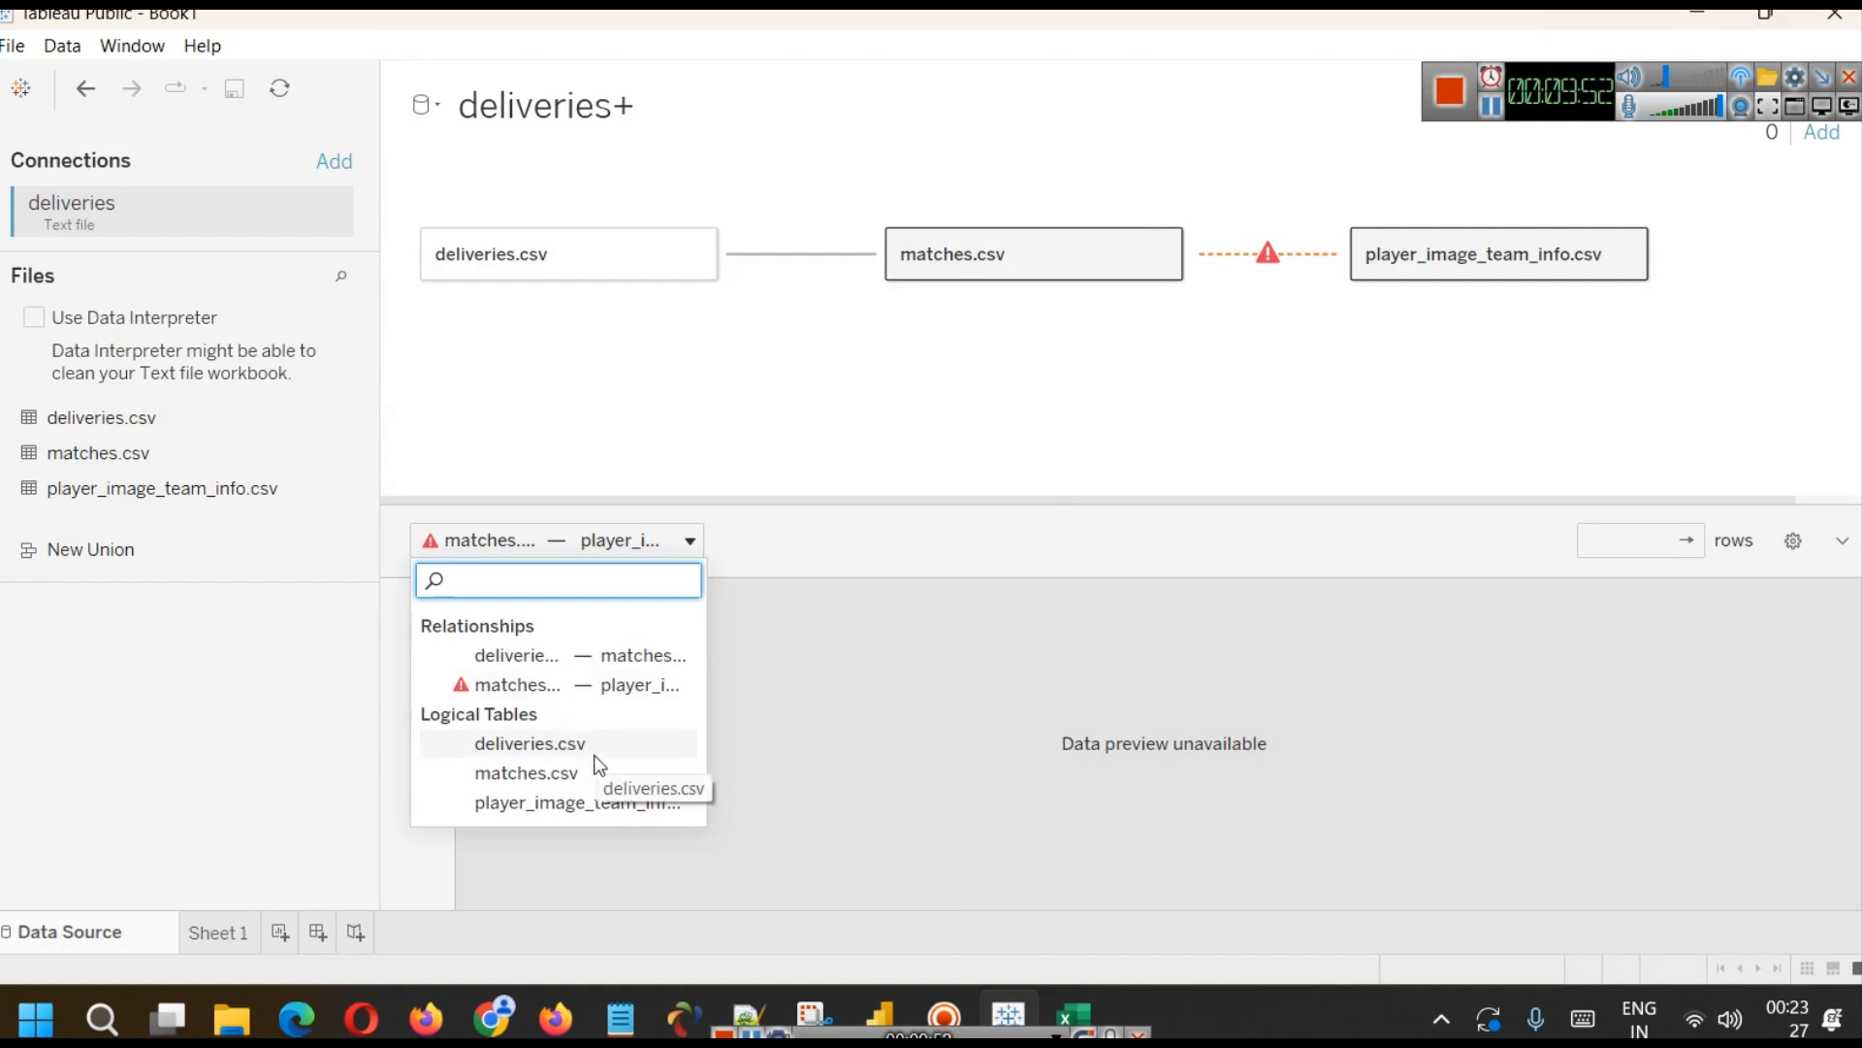
{"action": "left_click", "coordinate": [865, 495]}
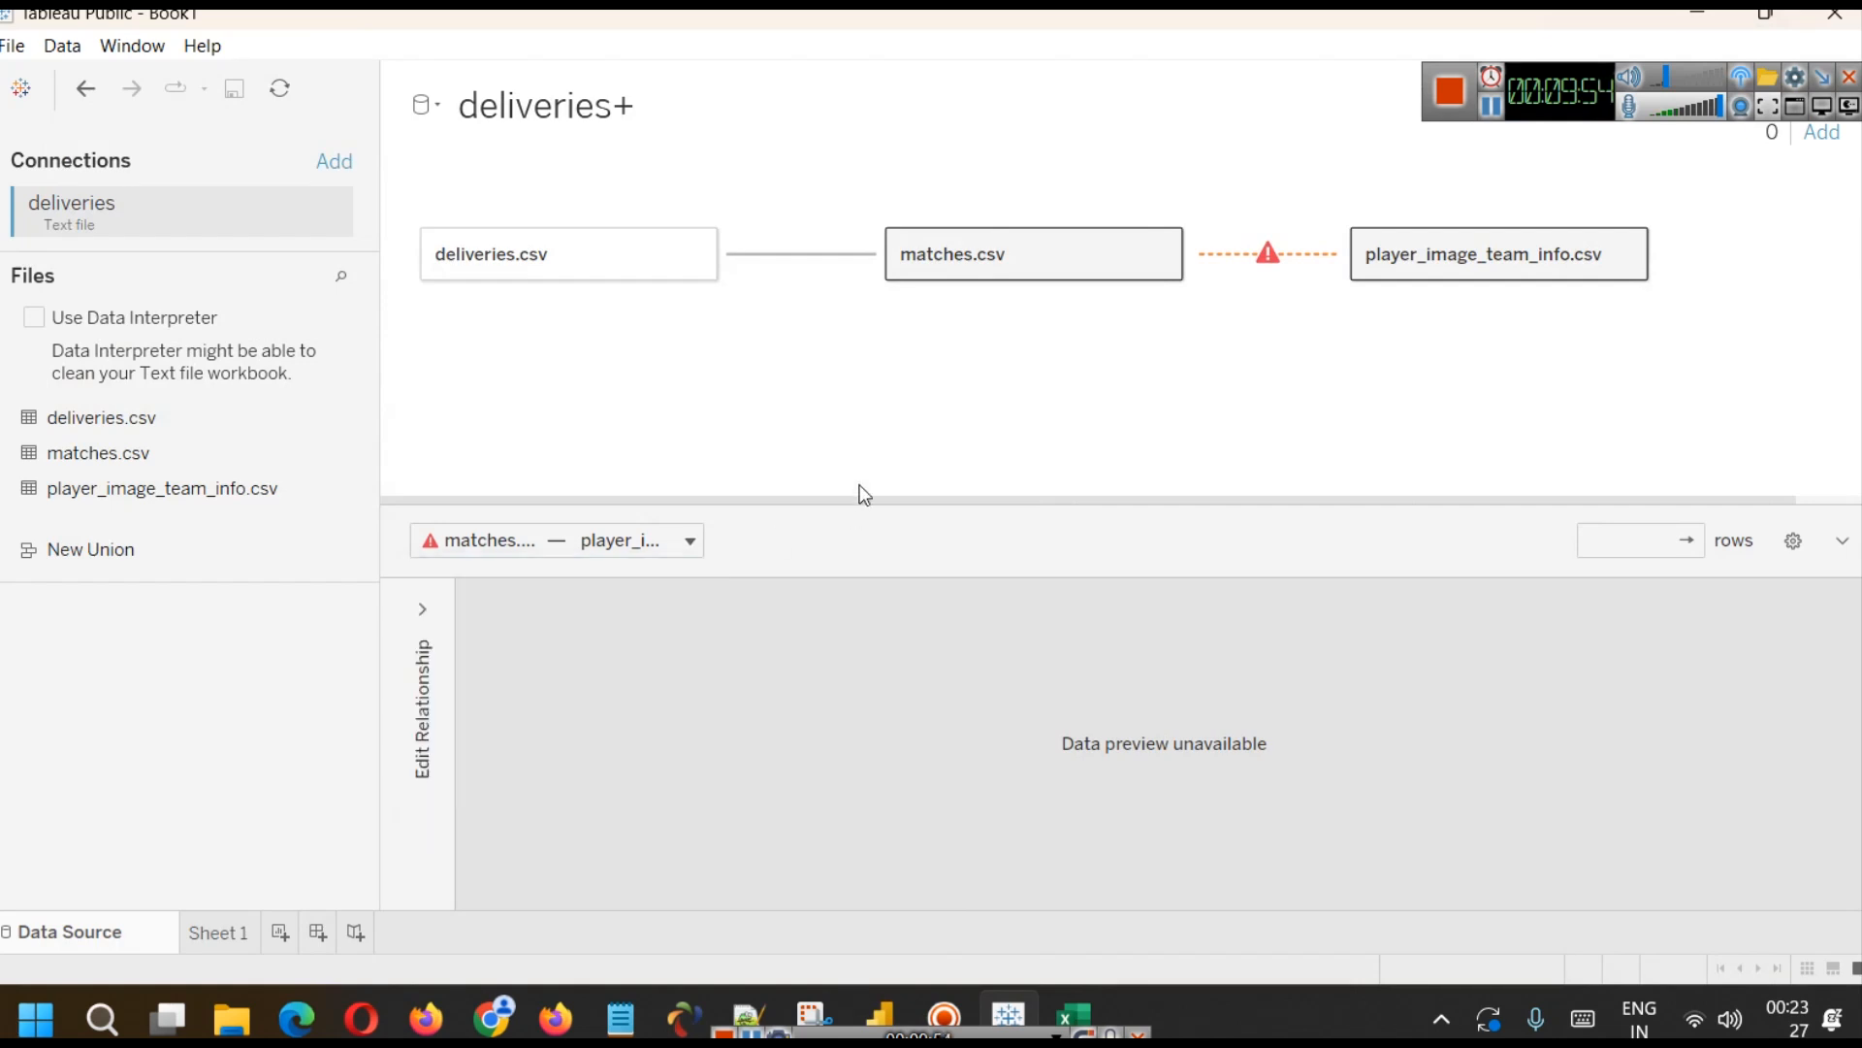
{"action": "left_click", "coordinate": [422, 619]}
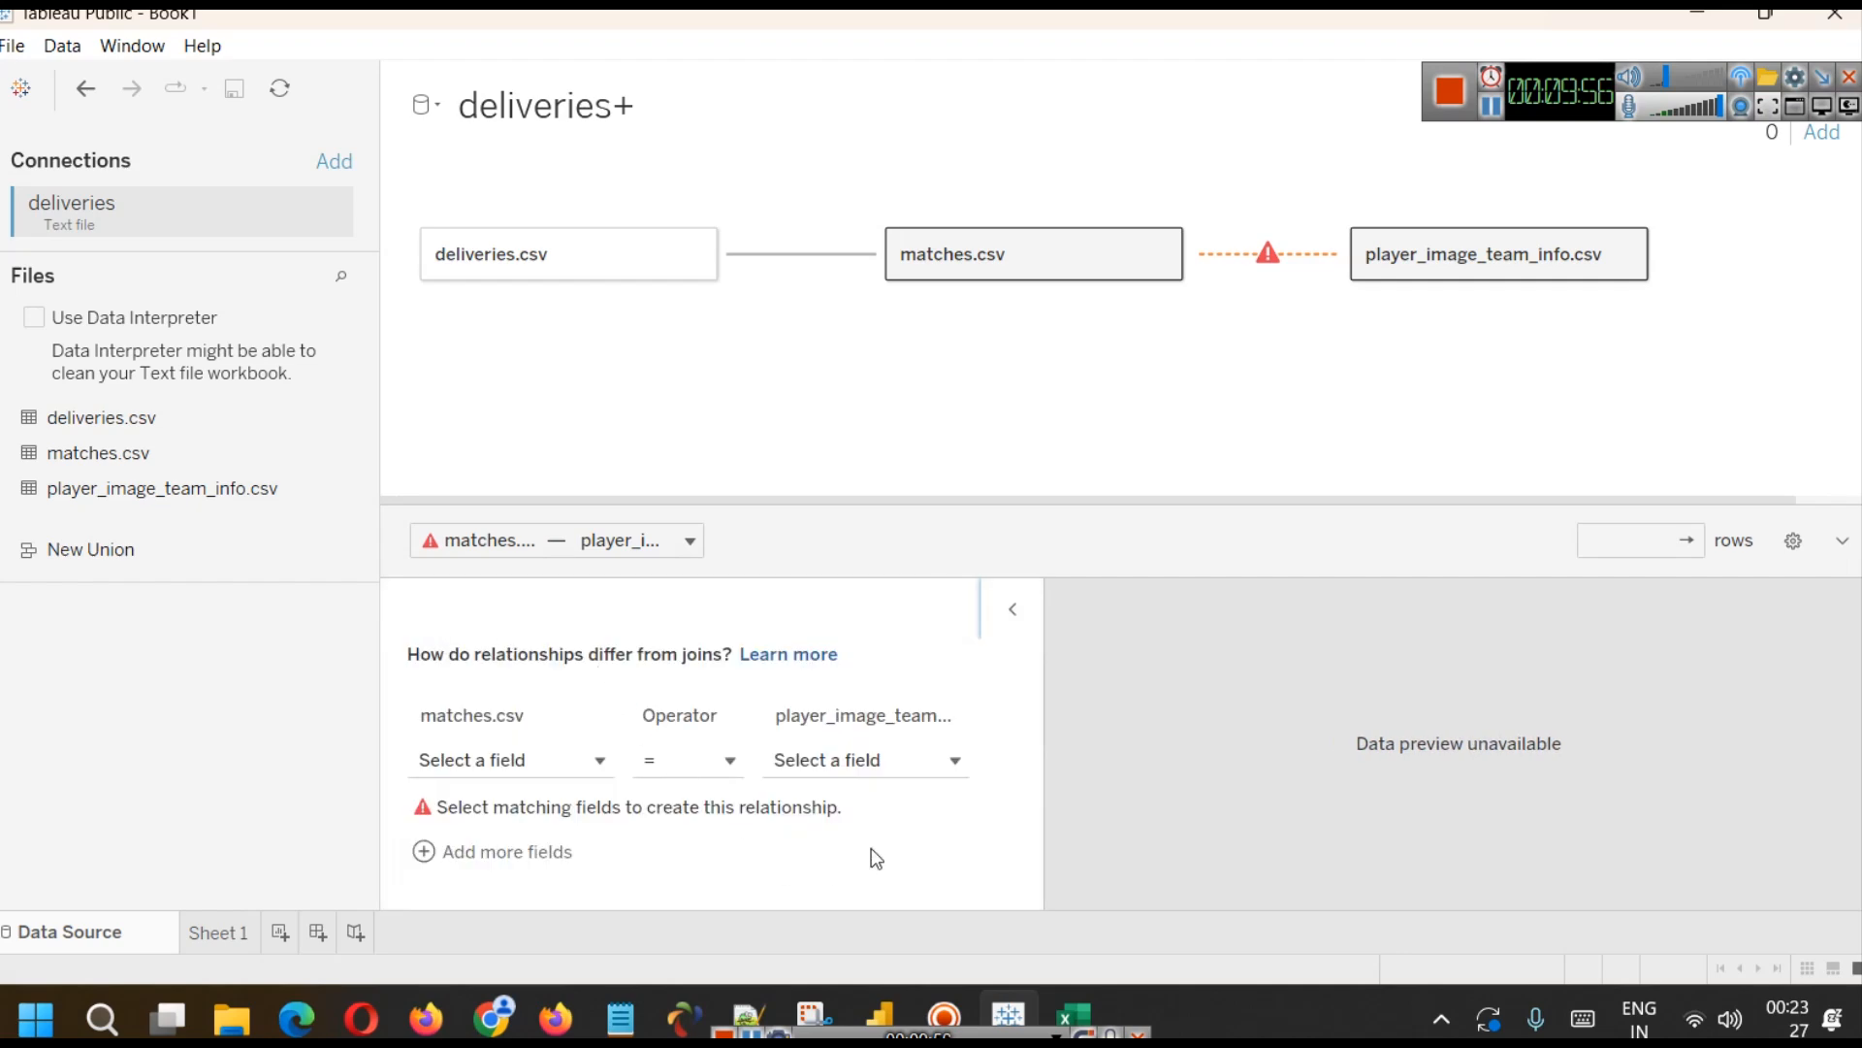
- Switch to Power BI and examine the model's relationships and the rows of the player_image_team_info table
{"action": "left_click", "coordinate": [897, 1014]}
{"action": "left_click", "coordinate": [22, 378]}
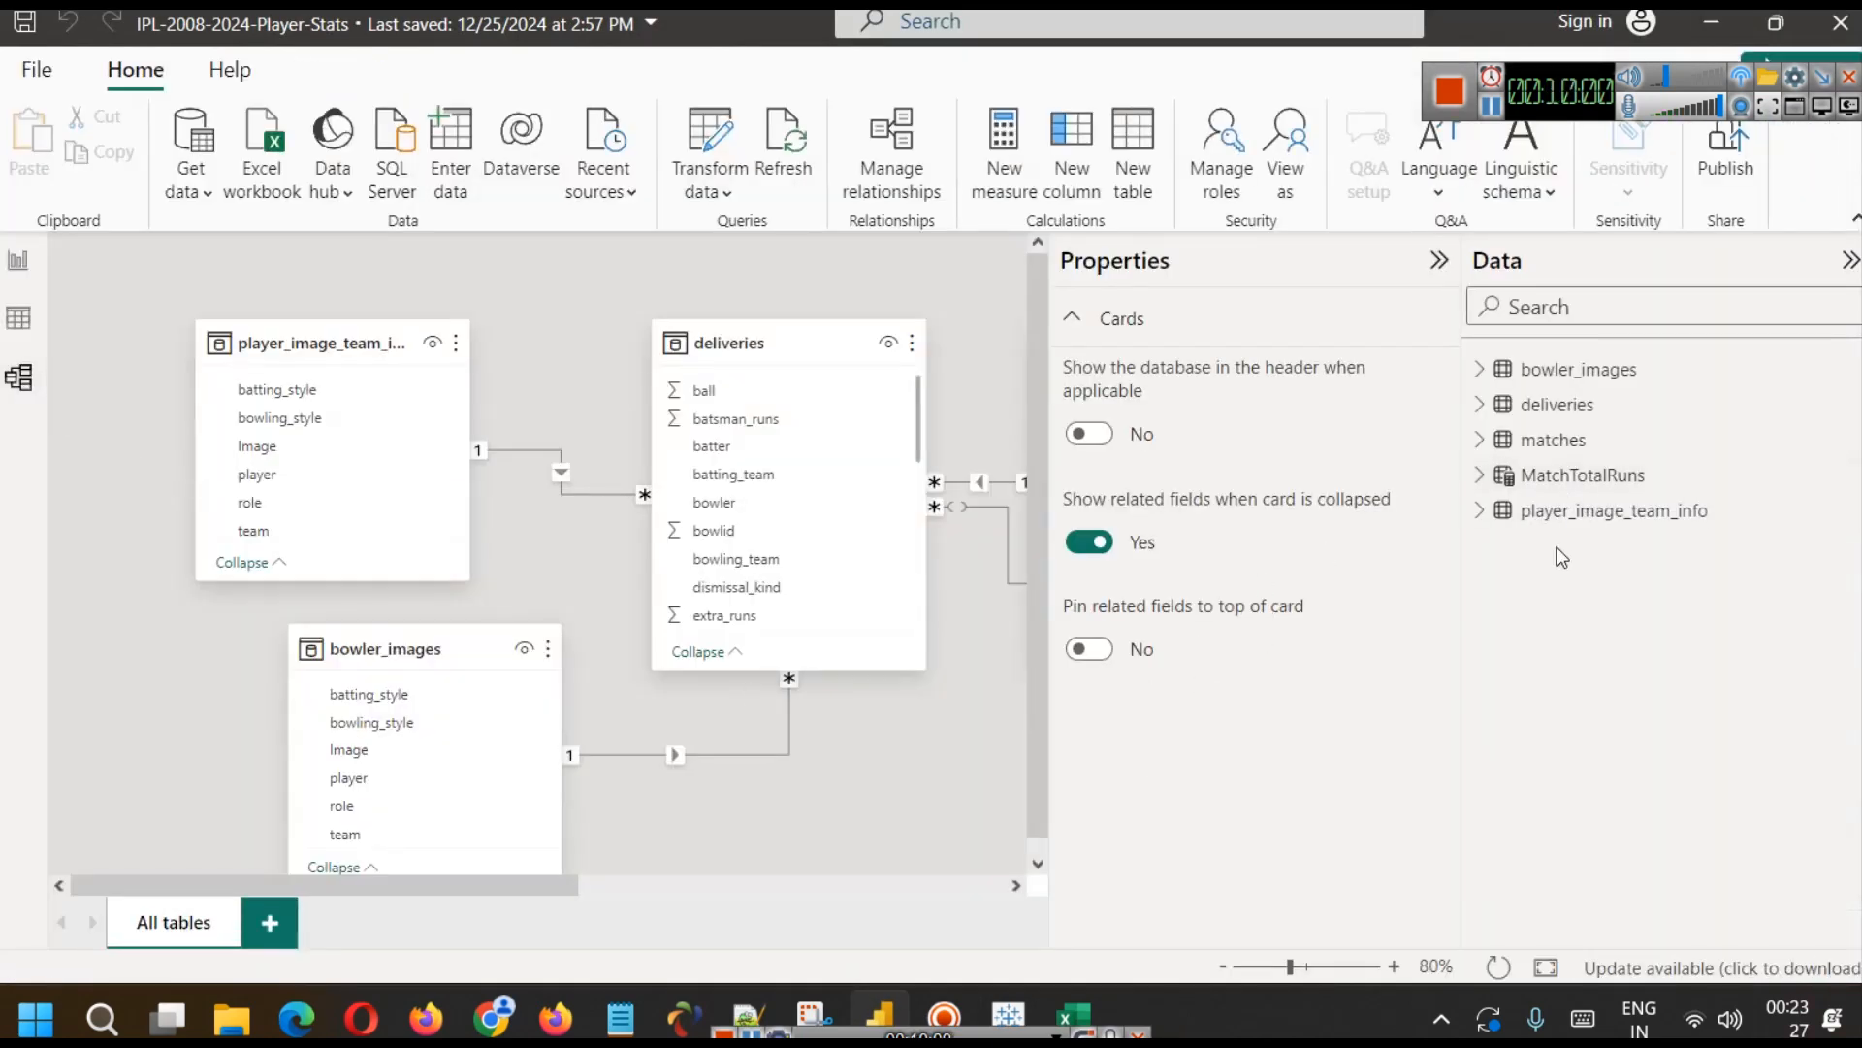
{"action": "left_click", "coordinate": [1572, 522]}
{"action": "left_click", "coordinate": [19, 318]}
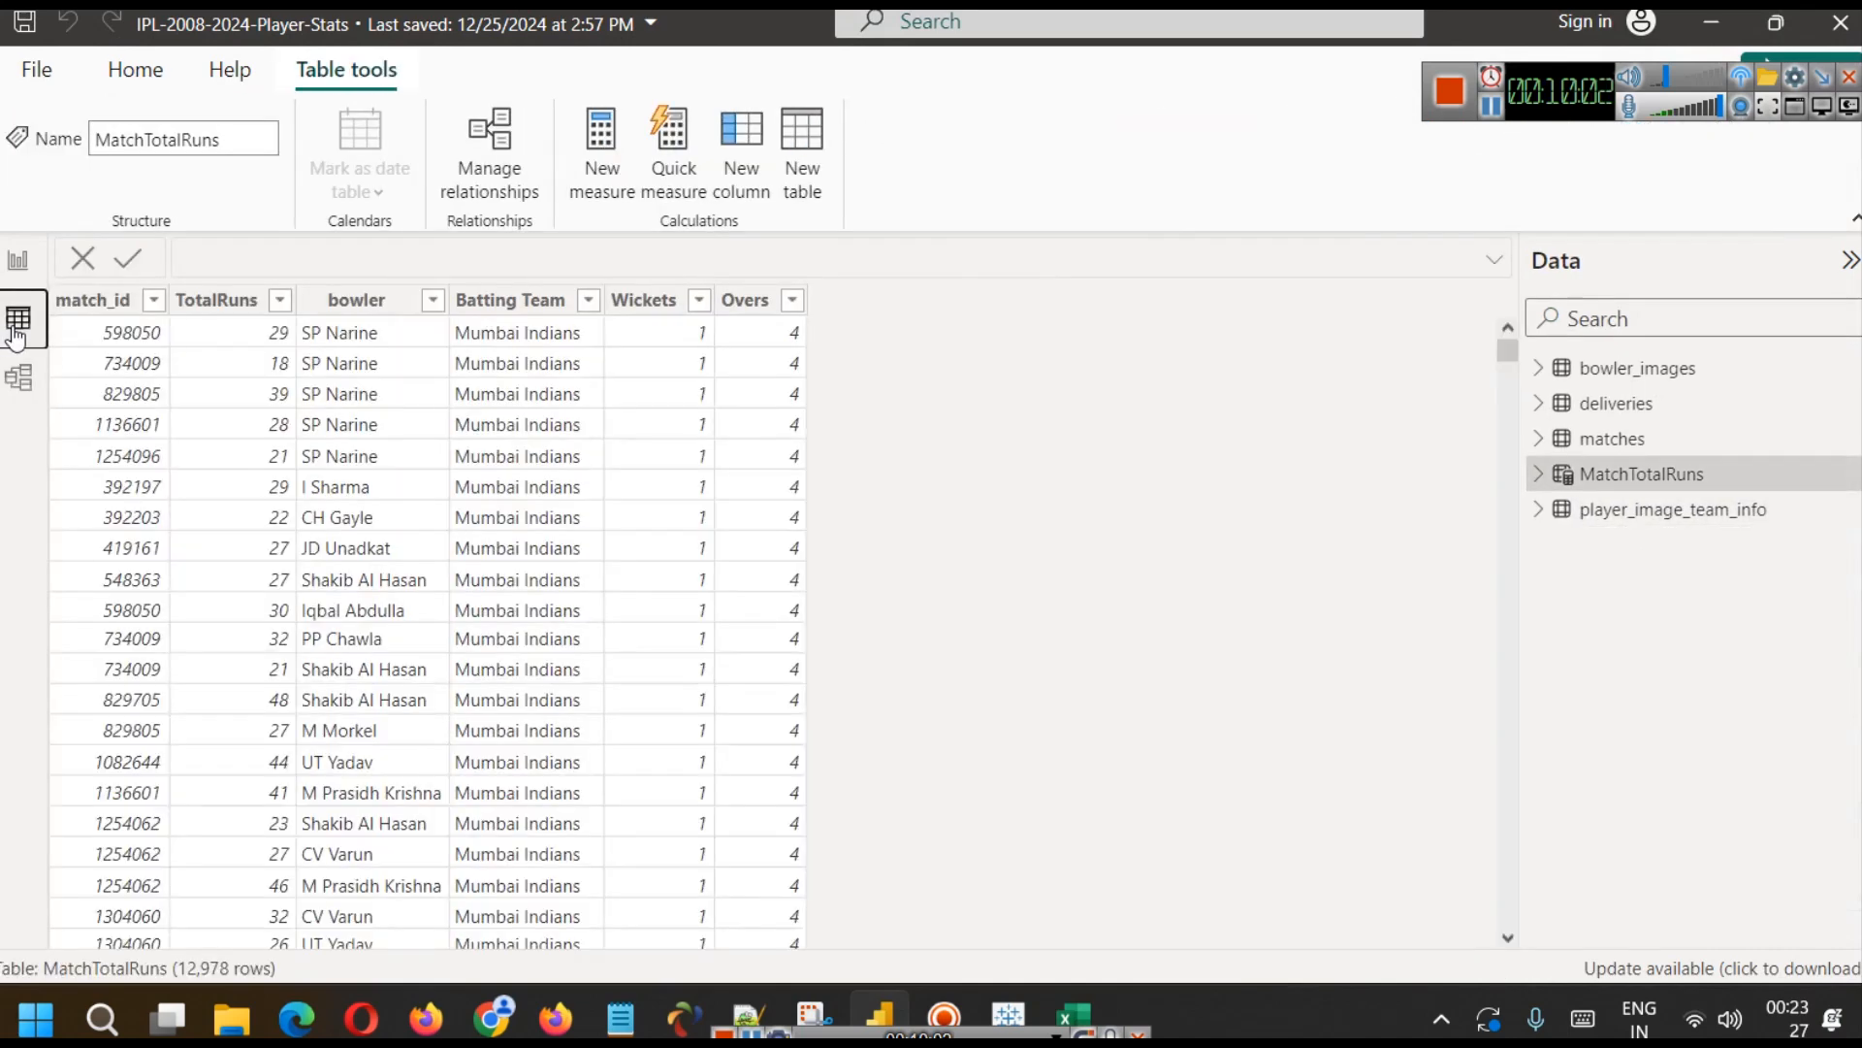
{"action": "left_click", "coordinate": [1671, 514]}
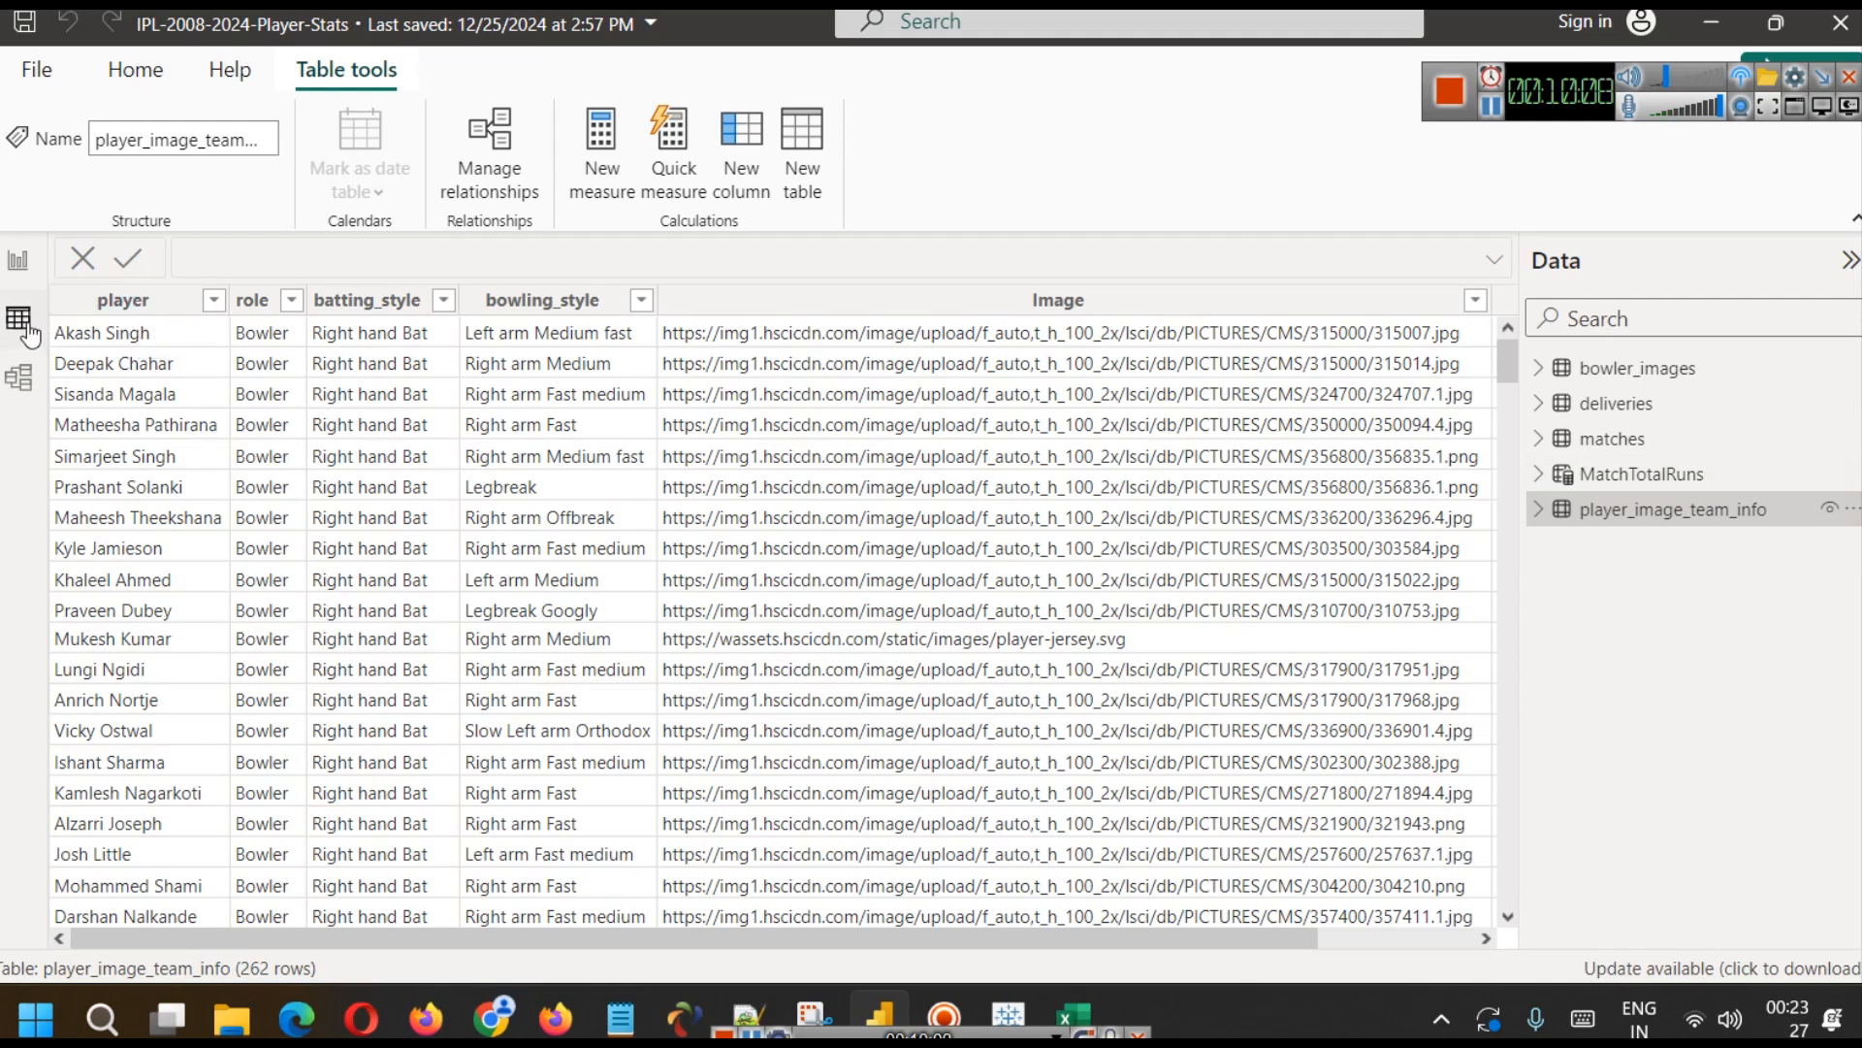
- Examine which deliveries field feeds the Batter slicer and view the batter column in the deliveries table
{"action": "left_click", "coordinate": [21, 267]}
{"action": "left_click", "coordinate": [1631, 408]}
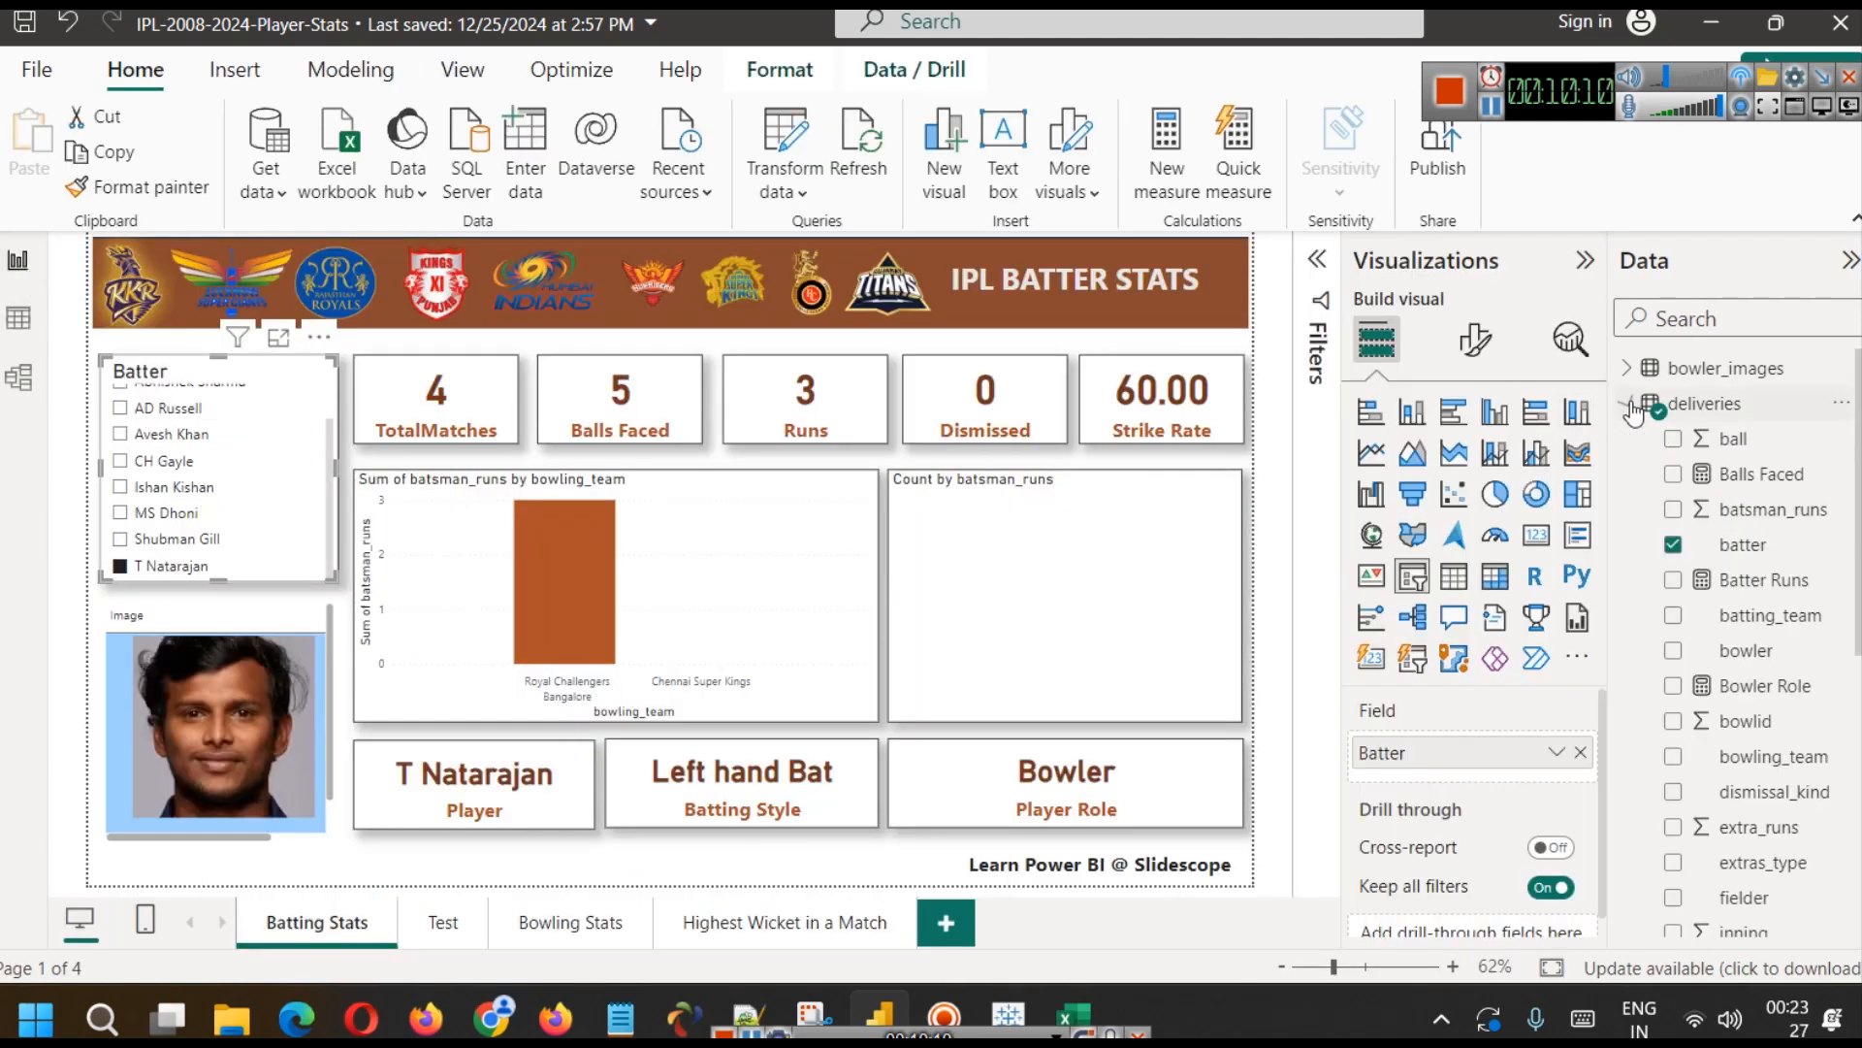
{"action": "left_click", "coordinate": [13, 320]}
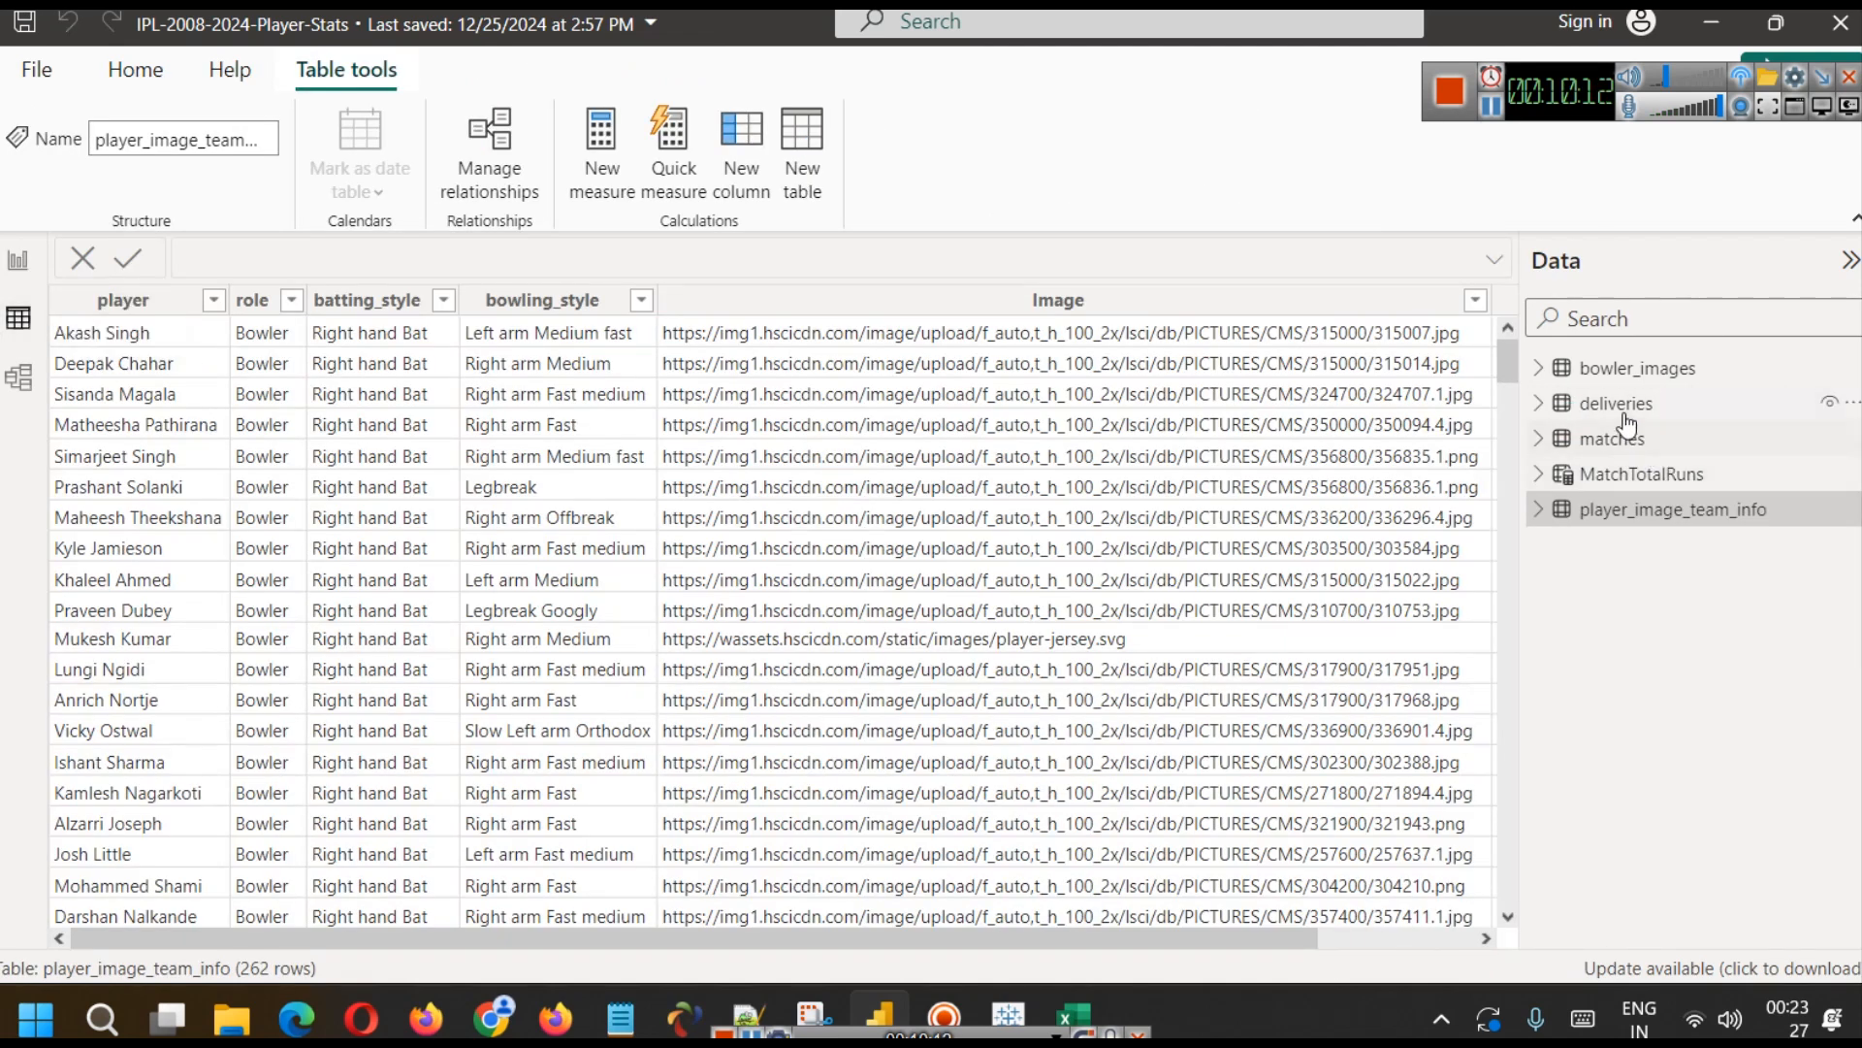
{"action": "left_click", "coordinate": [1607, 410]}
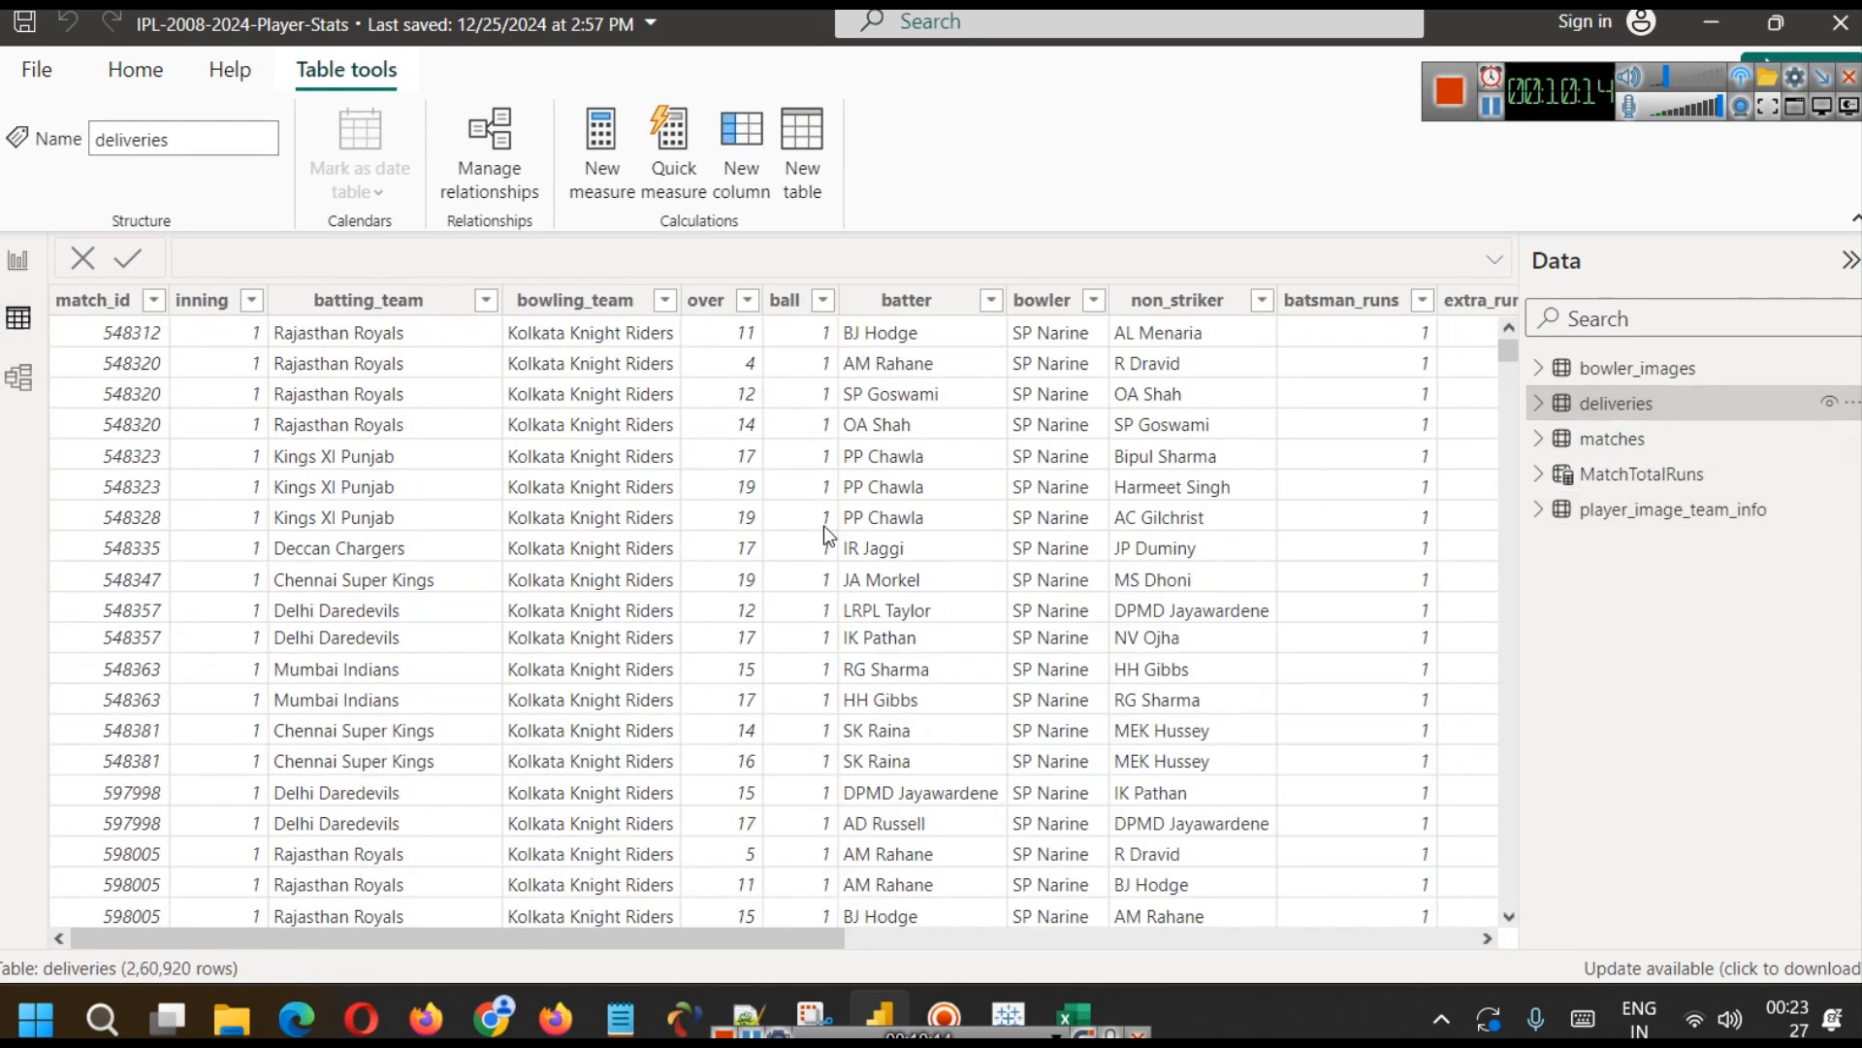
{"action": "left_click", "coordinate": [937, 302]}
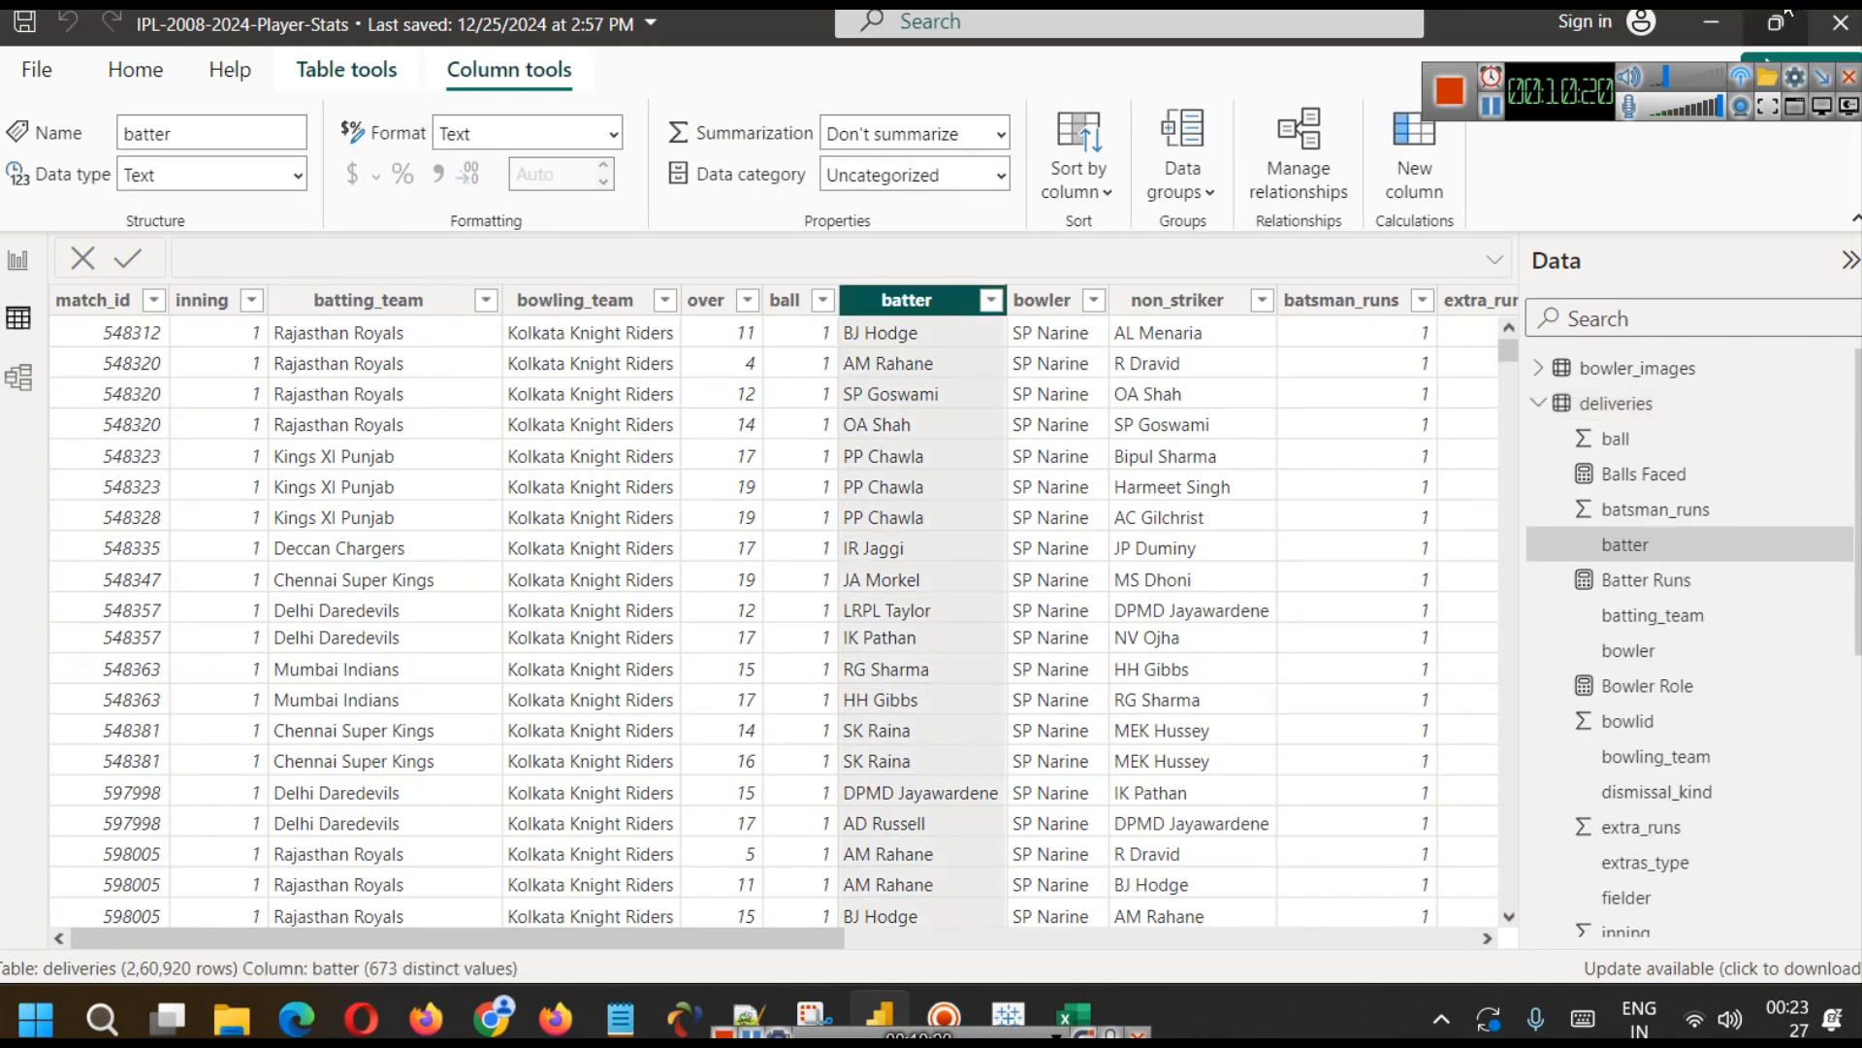
- Return to Tableau Public and search the matches.csv relationship fields for a batter field
{"action": "key", "text": "alt+Tab"}
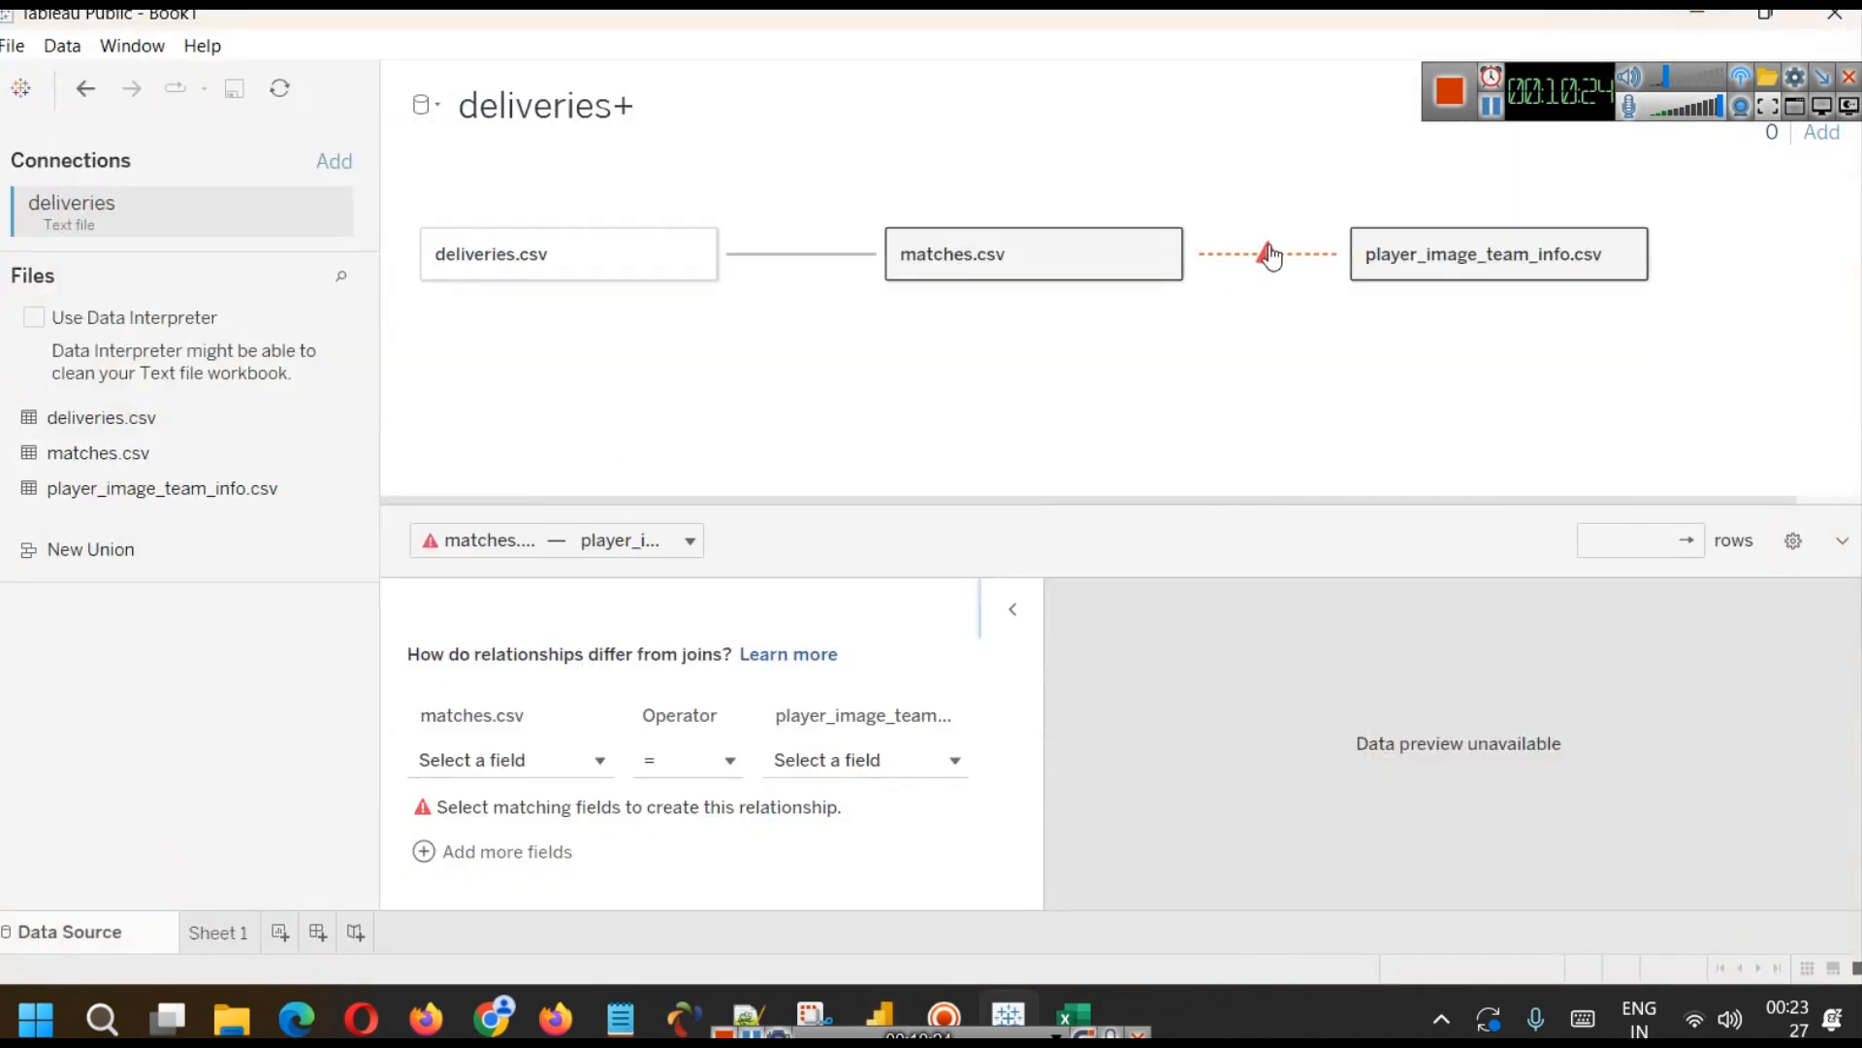
{"action": "left_click", "coordinate": [522, 763]}
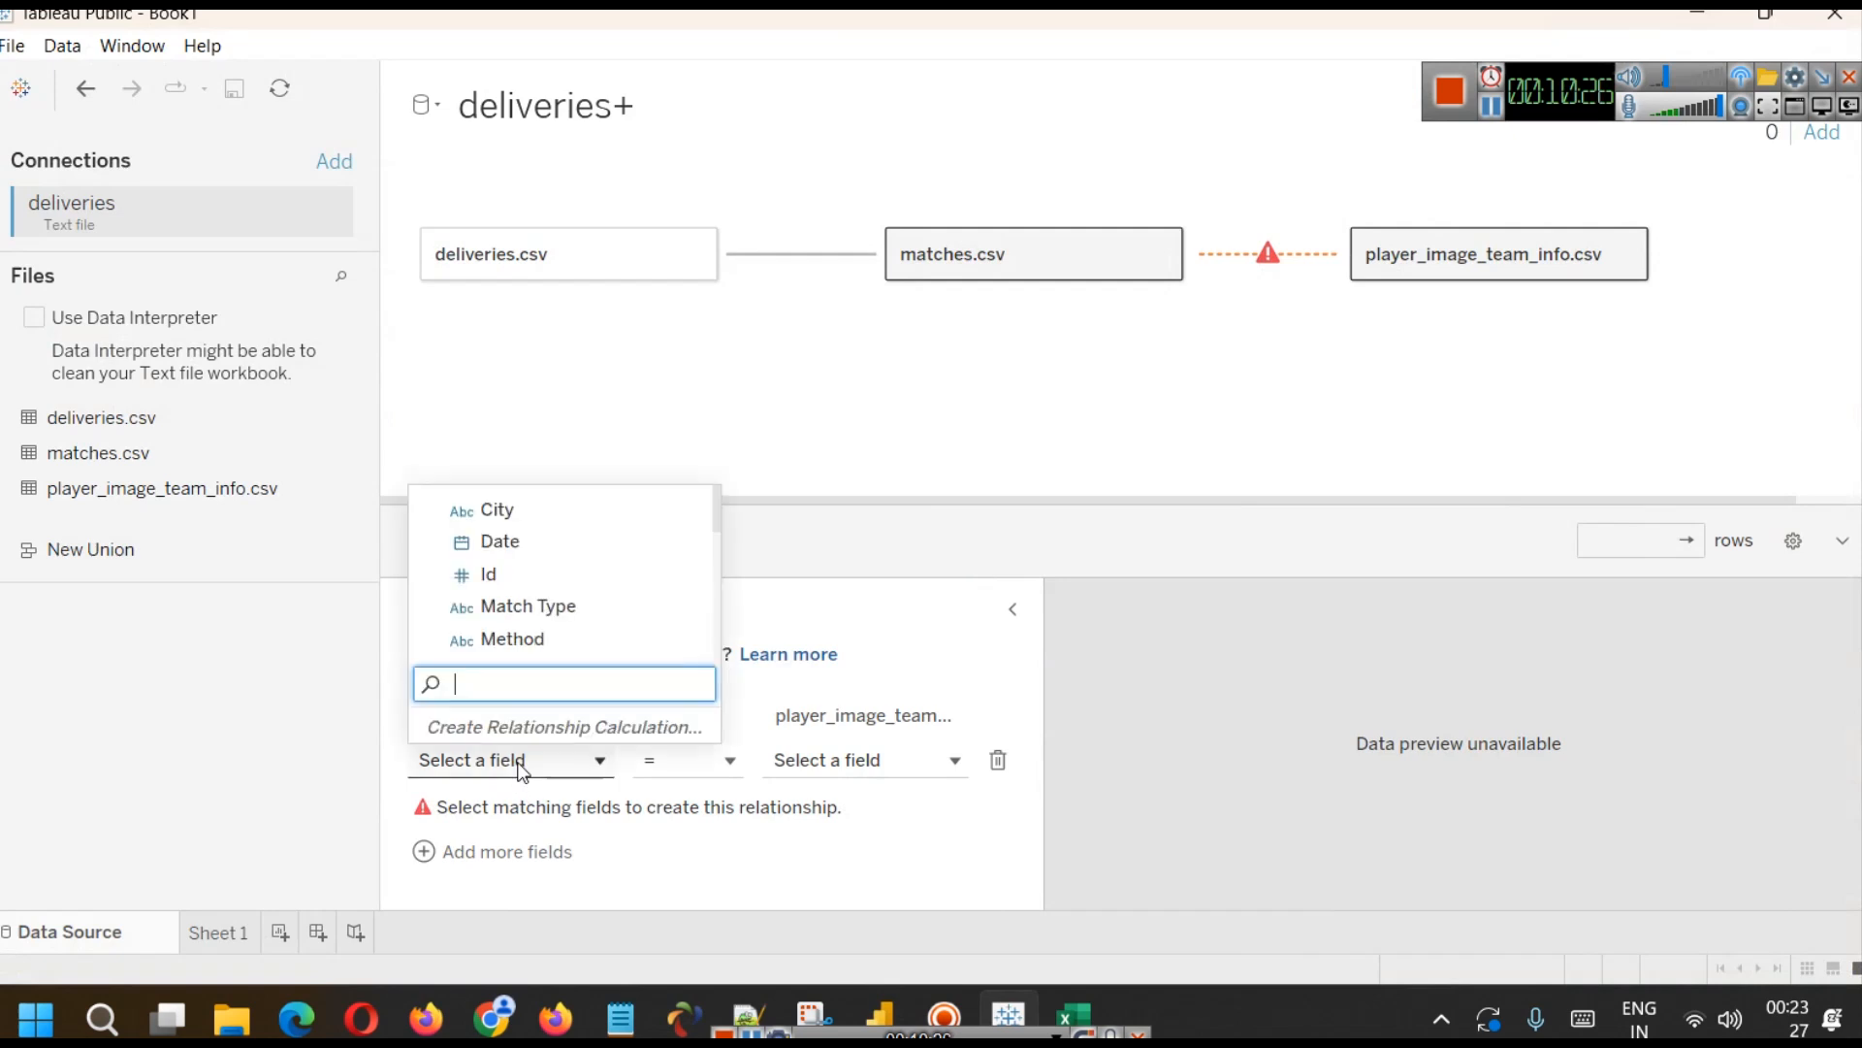
{"action": "scroll", "coordinate": [603, 591], "scroll_direction": "down", "scroll_amount": 4}
{"action": "scroll", "coordinate": [603, 593], "scroll_direction": "down", "scroll_amount": 4}
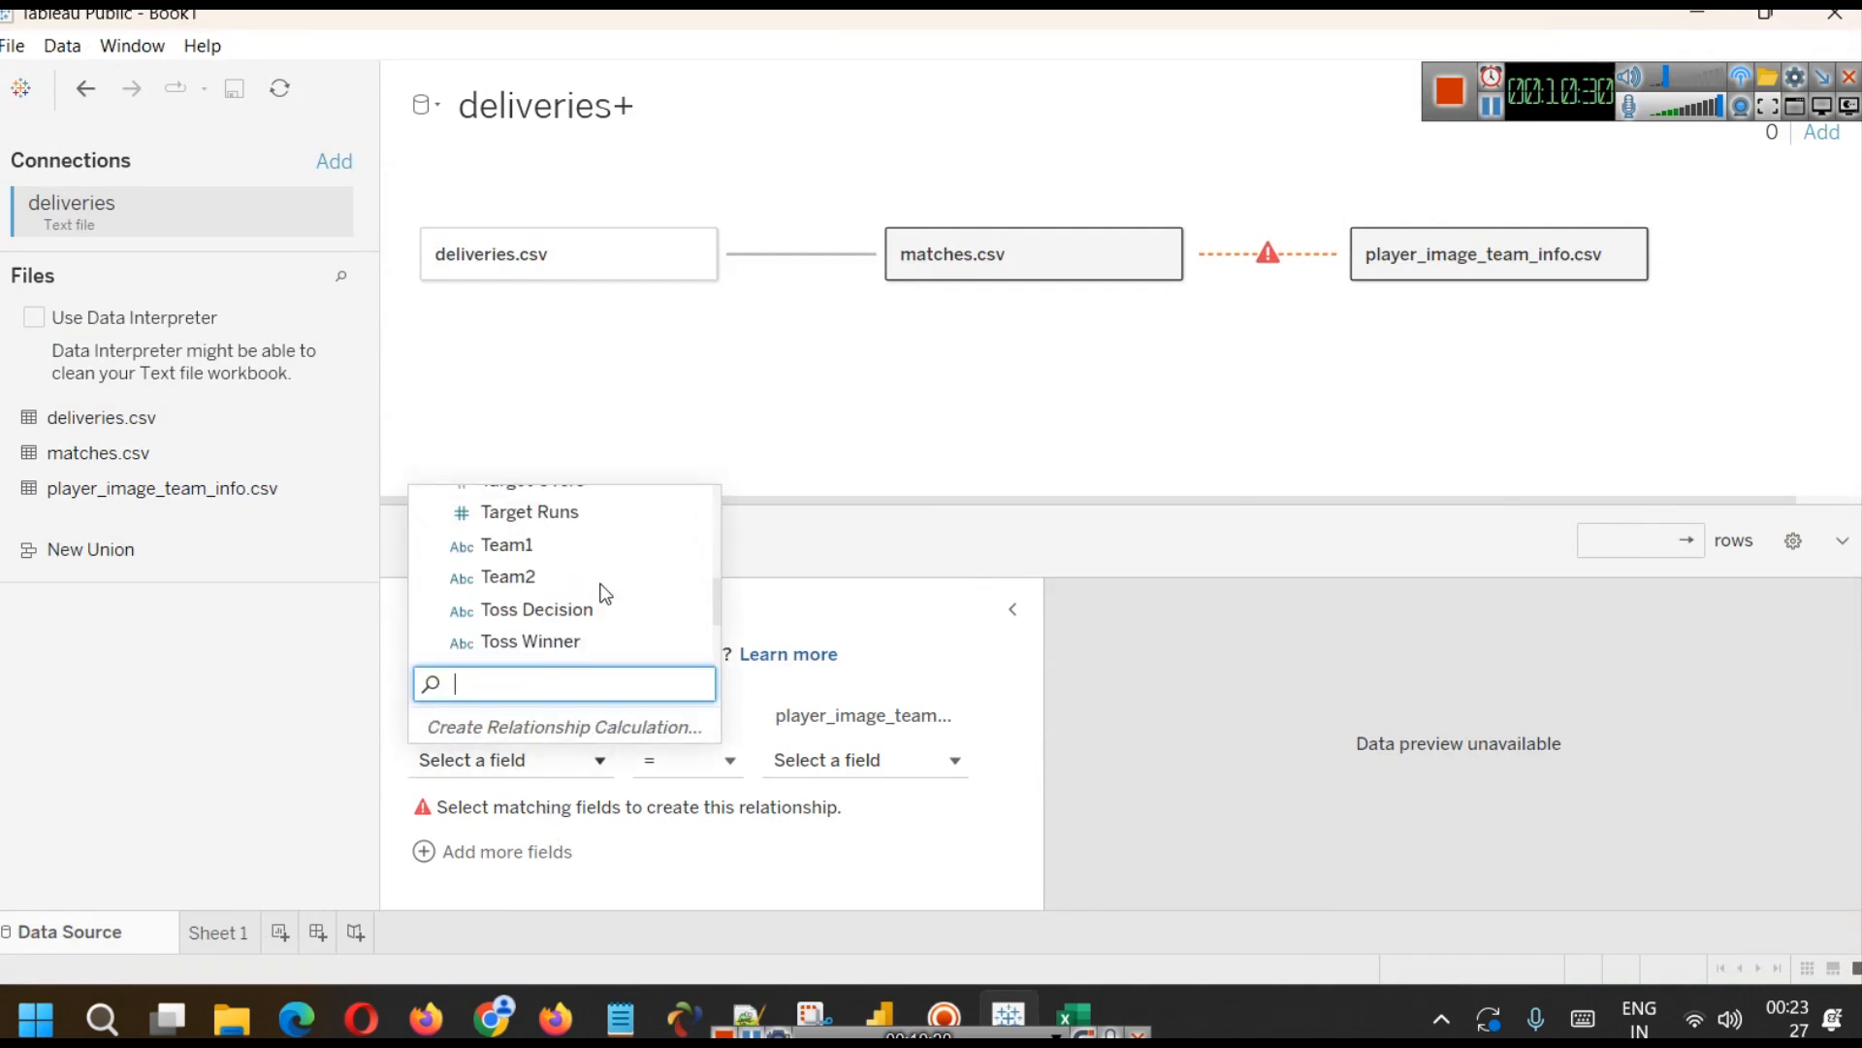
{"action": "scroll", "coordinate": [598, 601], "scroll_direction": "up", "scroll_amount": 5}
{"action": "scroll", "coordinate": [591, 600], "scroll_direction": "up", "scroll_amount": 2}
{"action": "scroll", "coordinate": [592, 600], "scroll_direction": "down", "scroll_amount": 2}
{"action": "type", "text": "batt"}
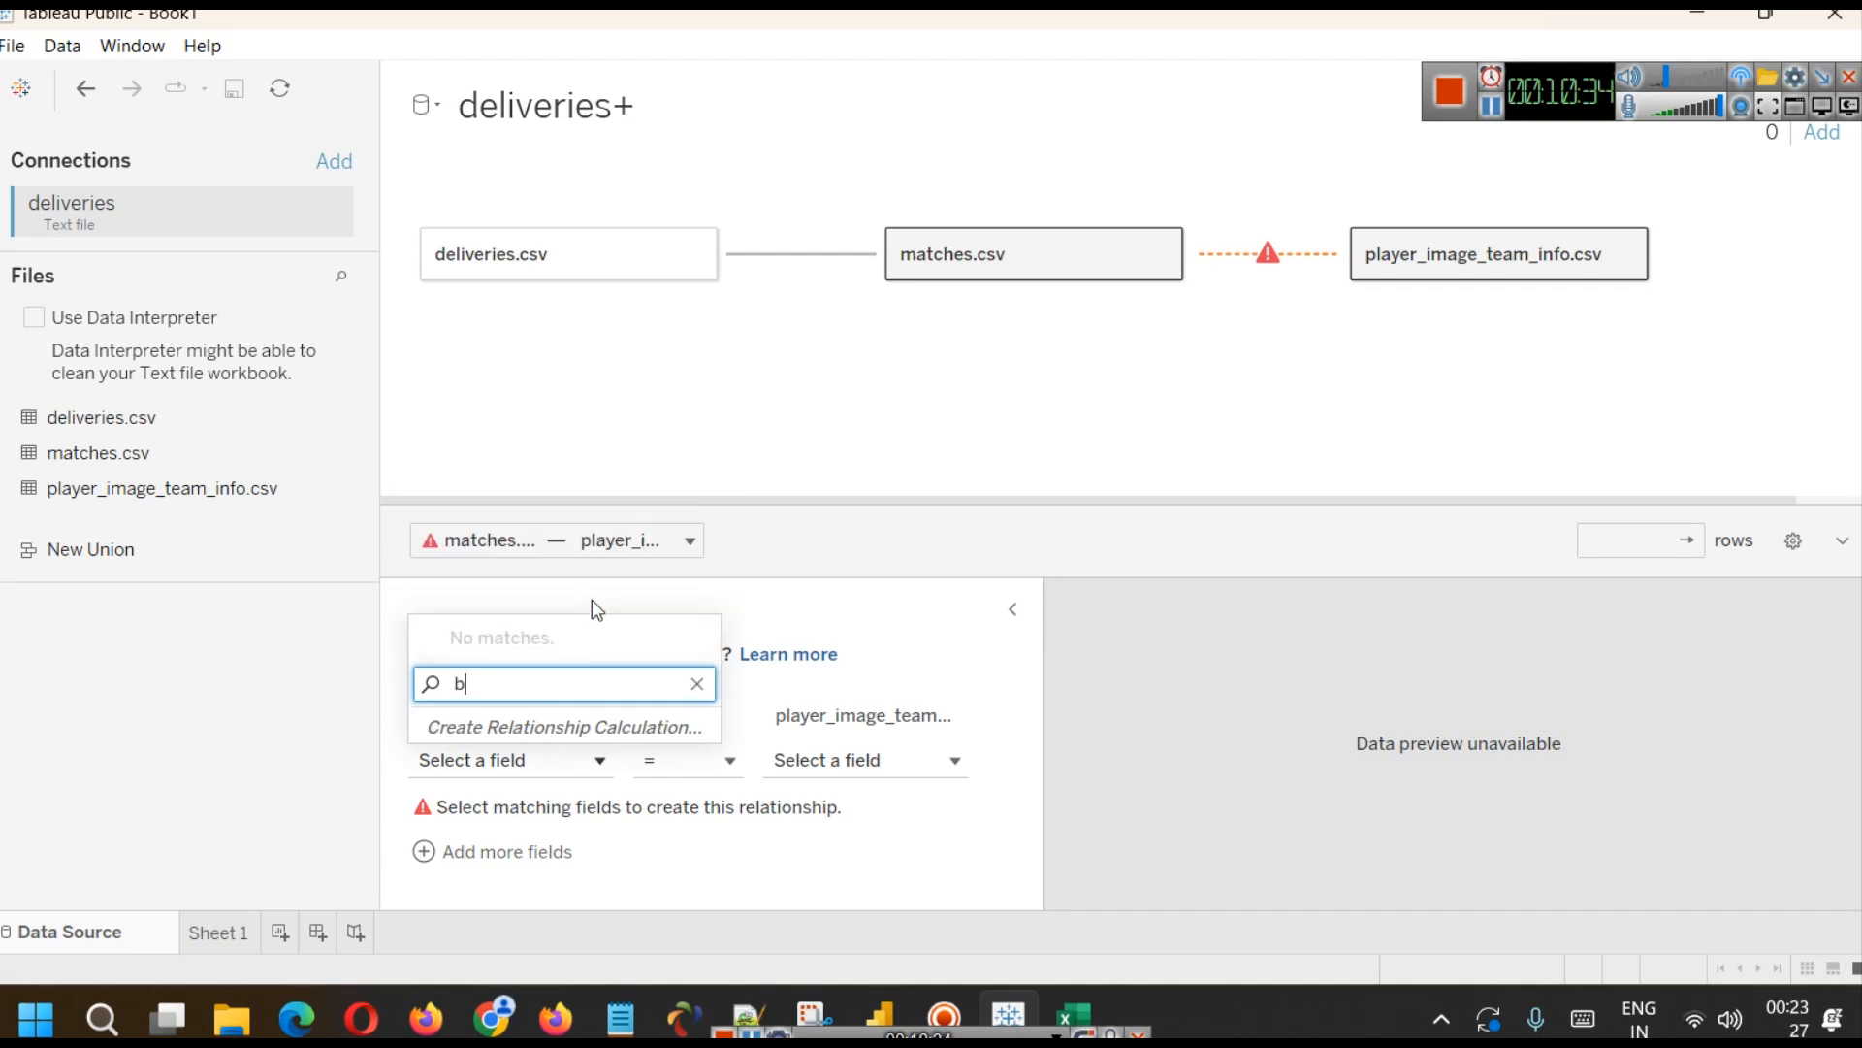
{"action": "key", "text": "BackSpace"}
{"action": "key", "text": "BackSpace"}
{"action": "key", "text": "BackSpace"}
{"action": "key", "text": "BackSpace"}
{"action": "left_click", "coordinate": [591, 805]}
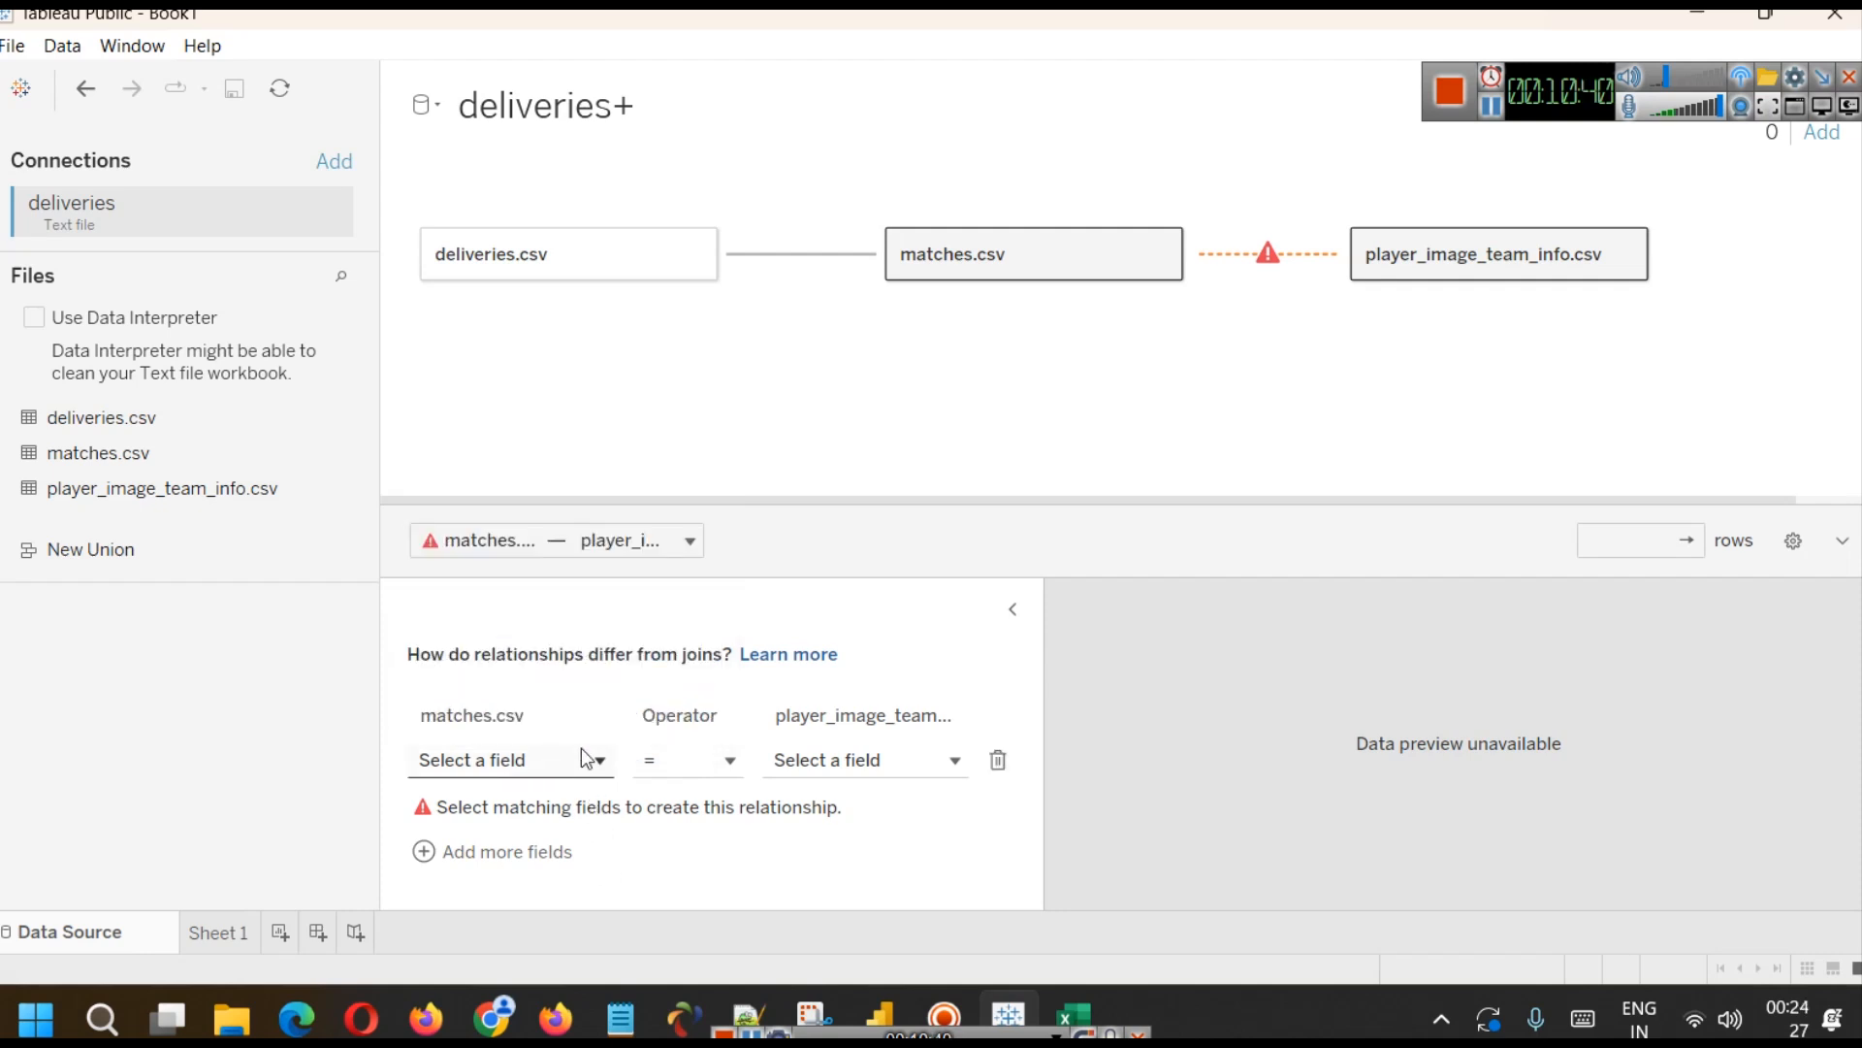
- Move player_image_team_info.csv so it links directly to deliveries.csv, and relate the two on Batter = Player
{"action": "left_click_drag", "start_coordinate": [1461, 270], "coordinate": [845, 371]}
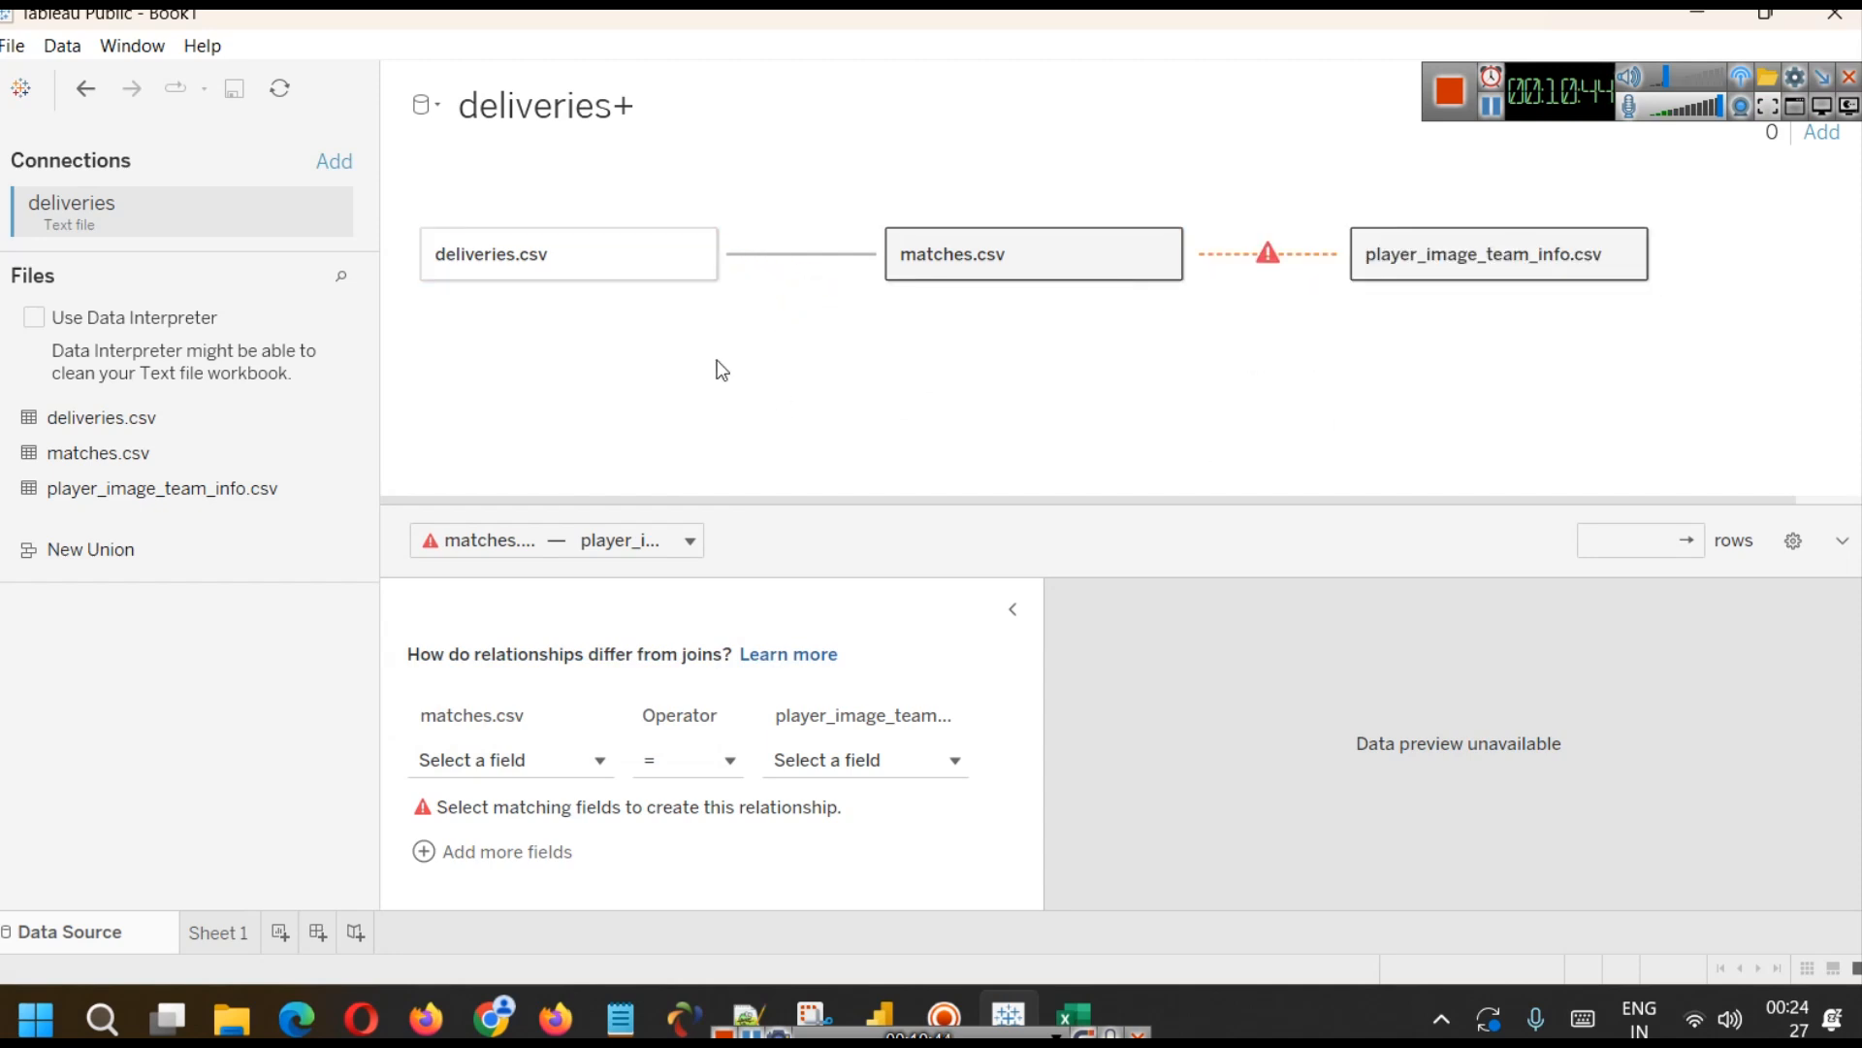
{"action": "left_click_drag", "start_coordinate": [1490, 270], "coordinate": [1063, 353]}
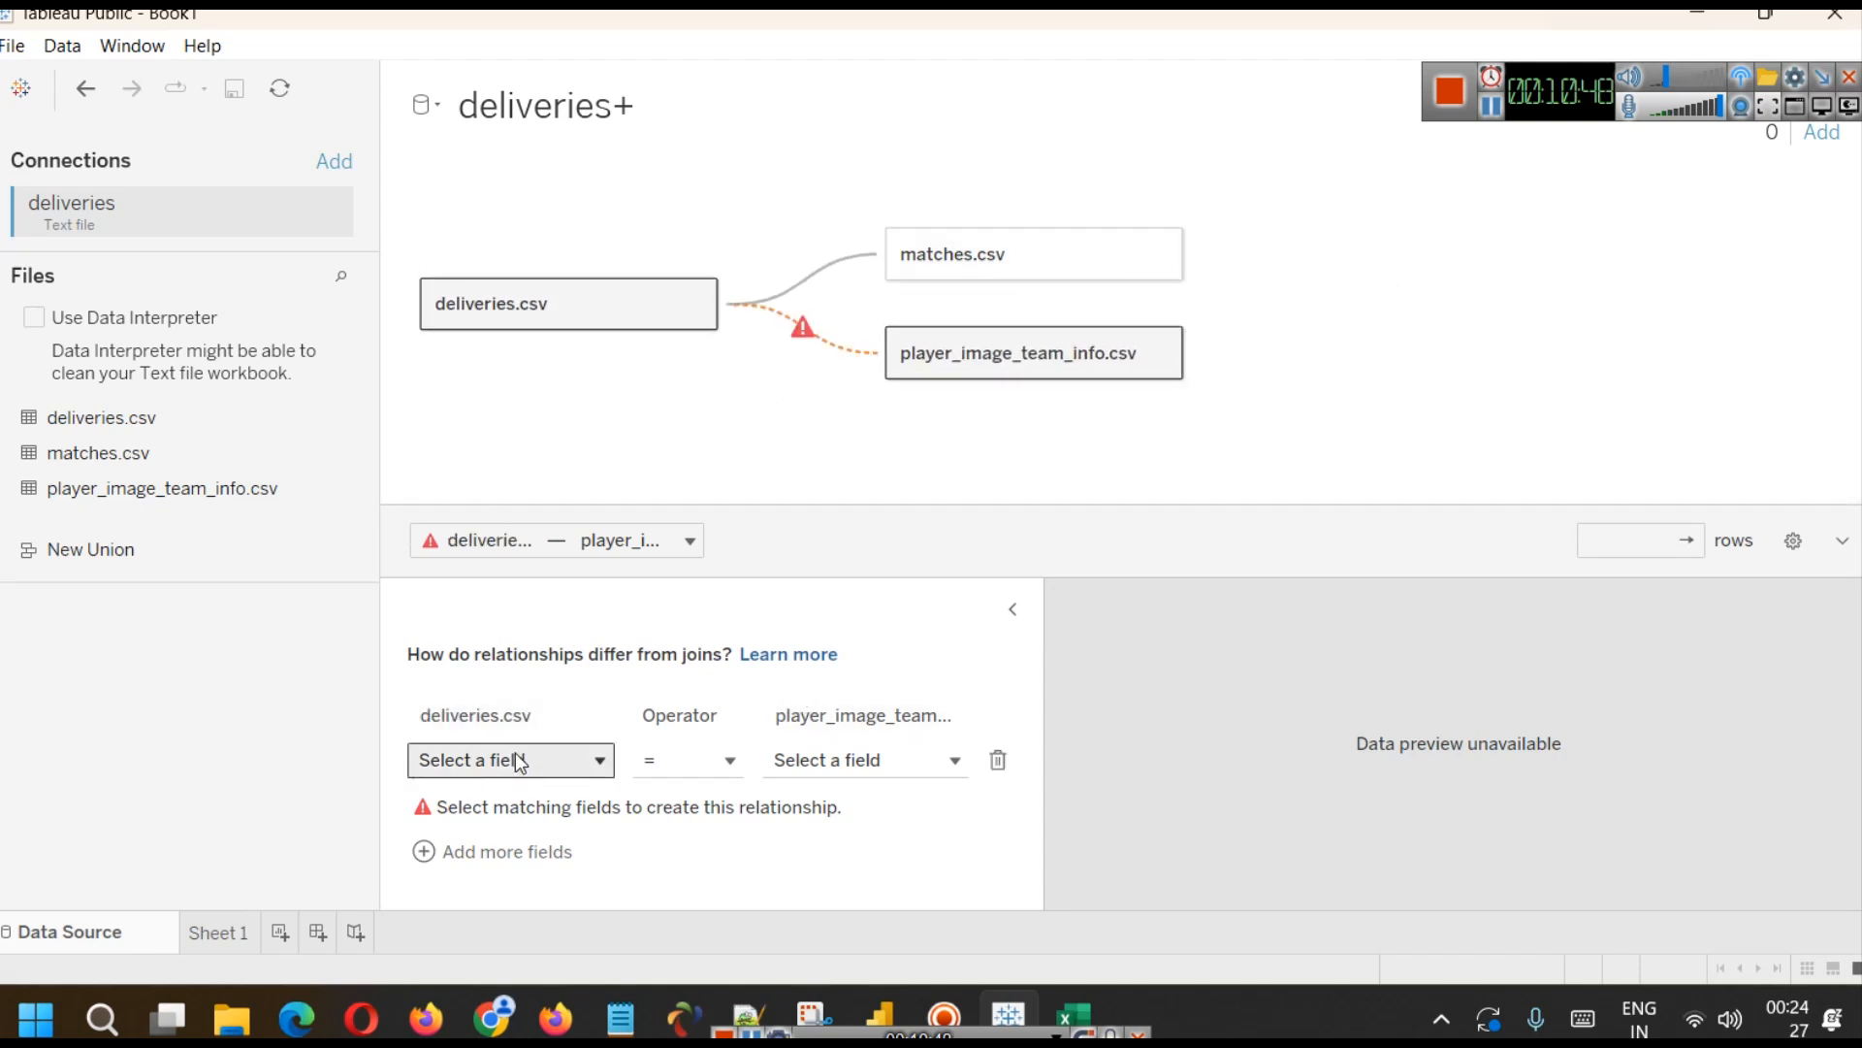
{"action": "left_click", "coordinate": [456, 759]}
{"action": "left_click", "coordinate": [573, 582]}
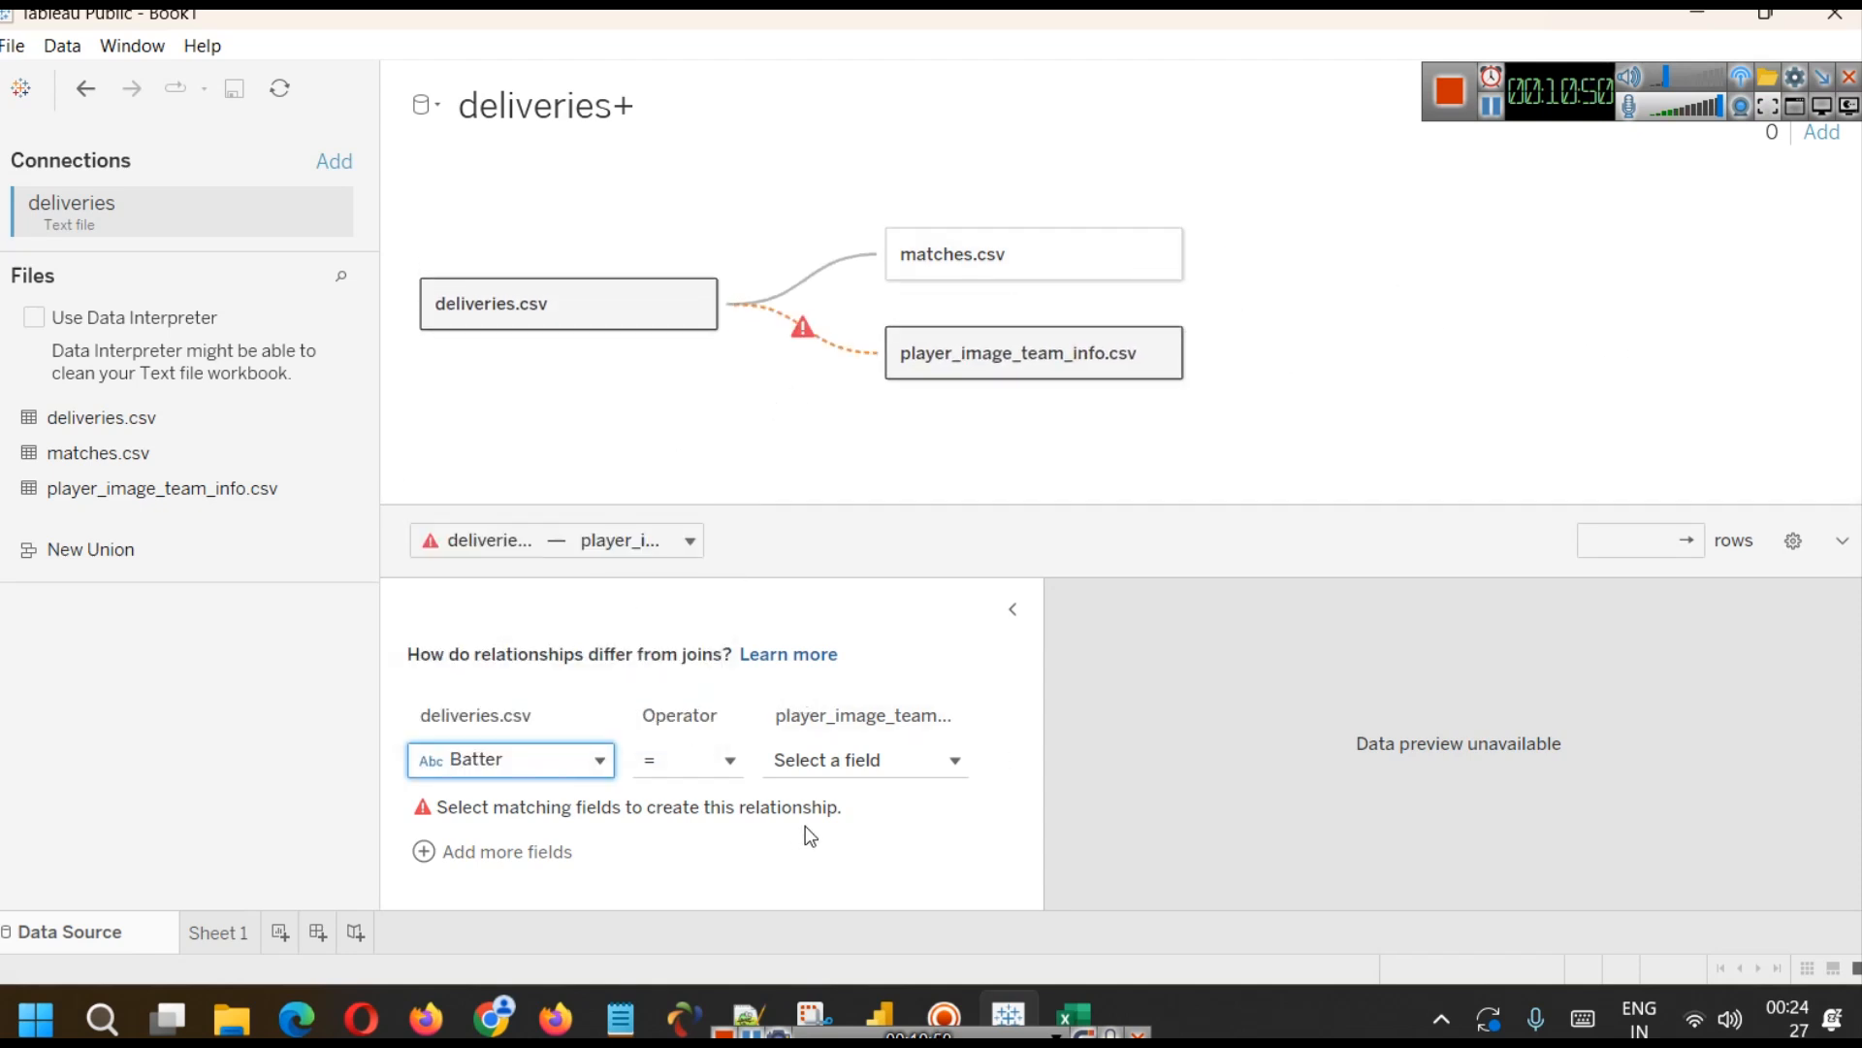
{"action": "left_click", "coordinate": [869, 761]}
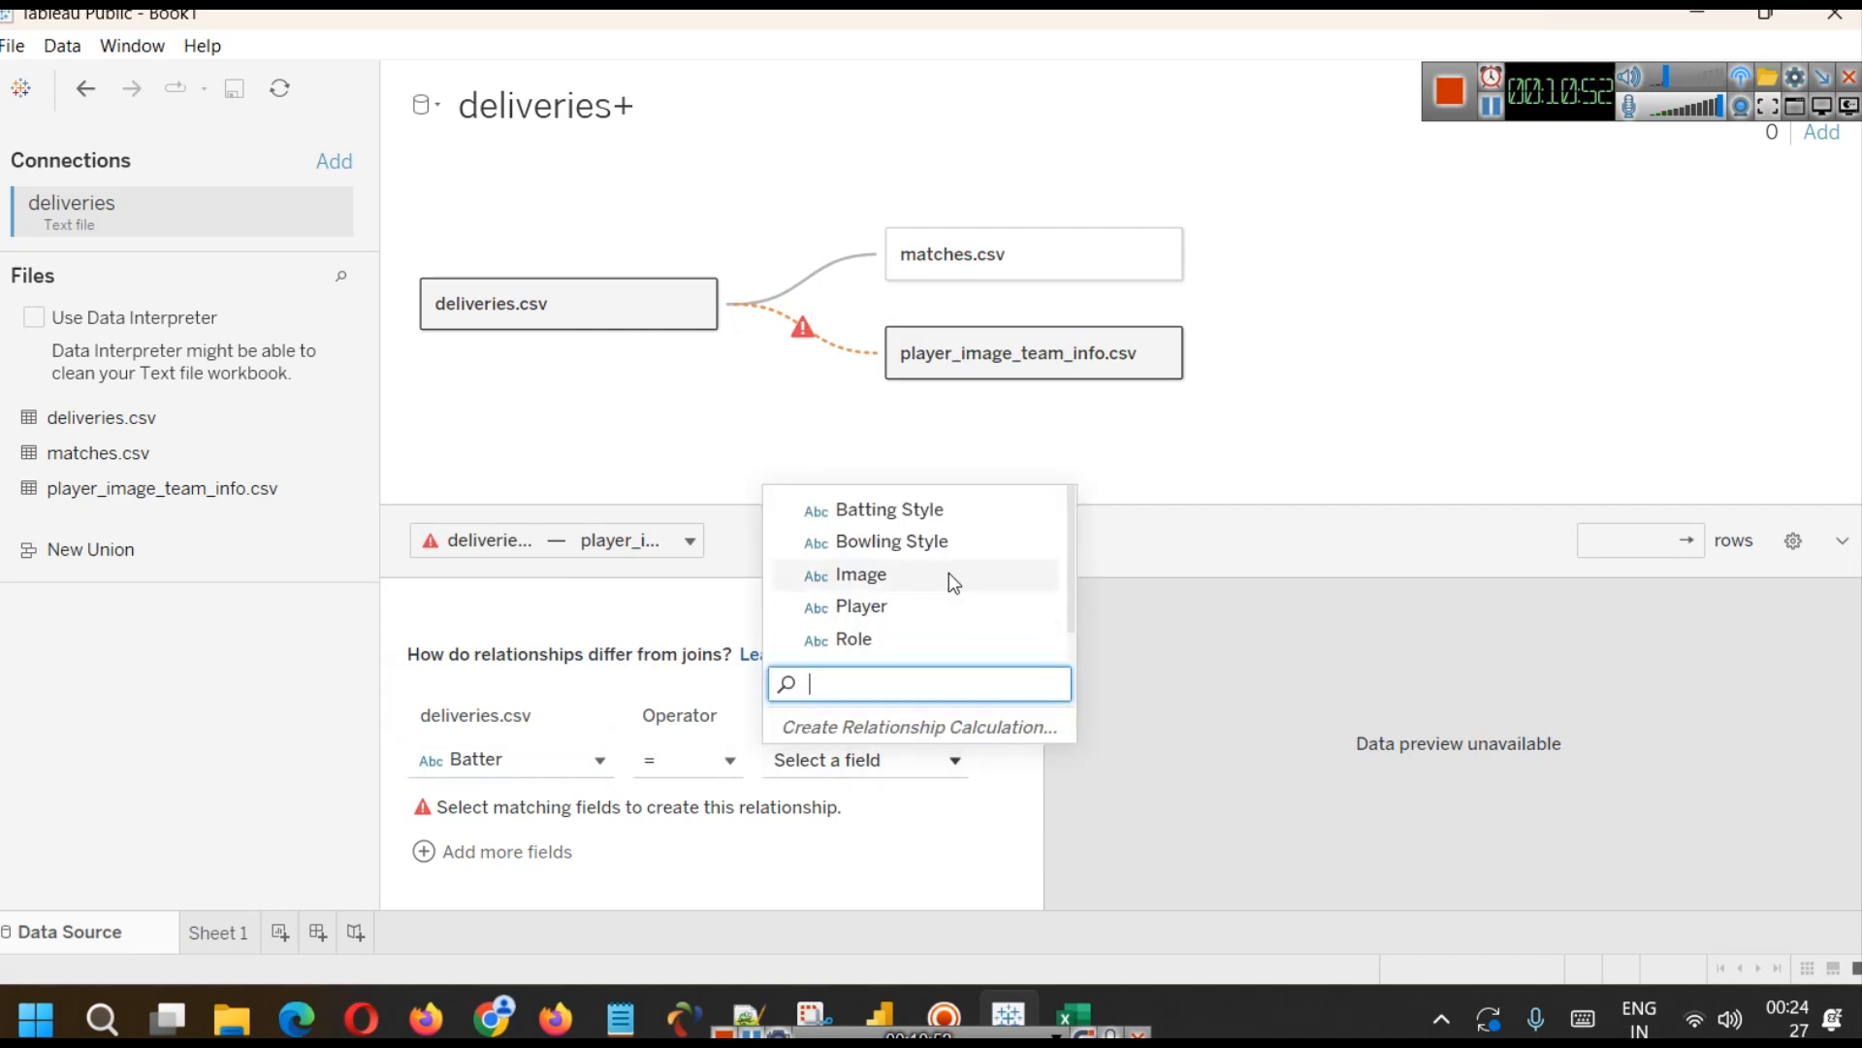
{"action": "left_click", "coordinate": [887, 605]}
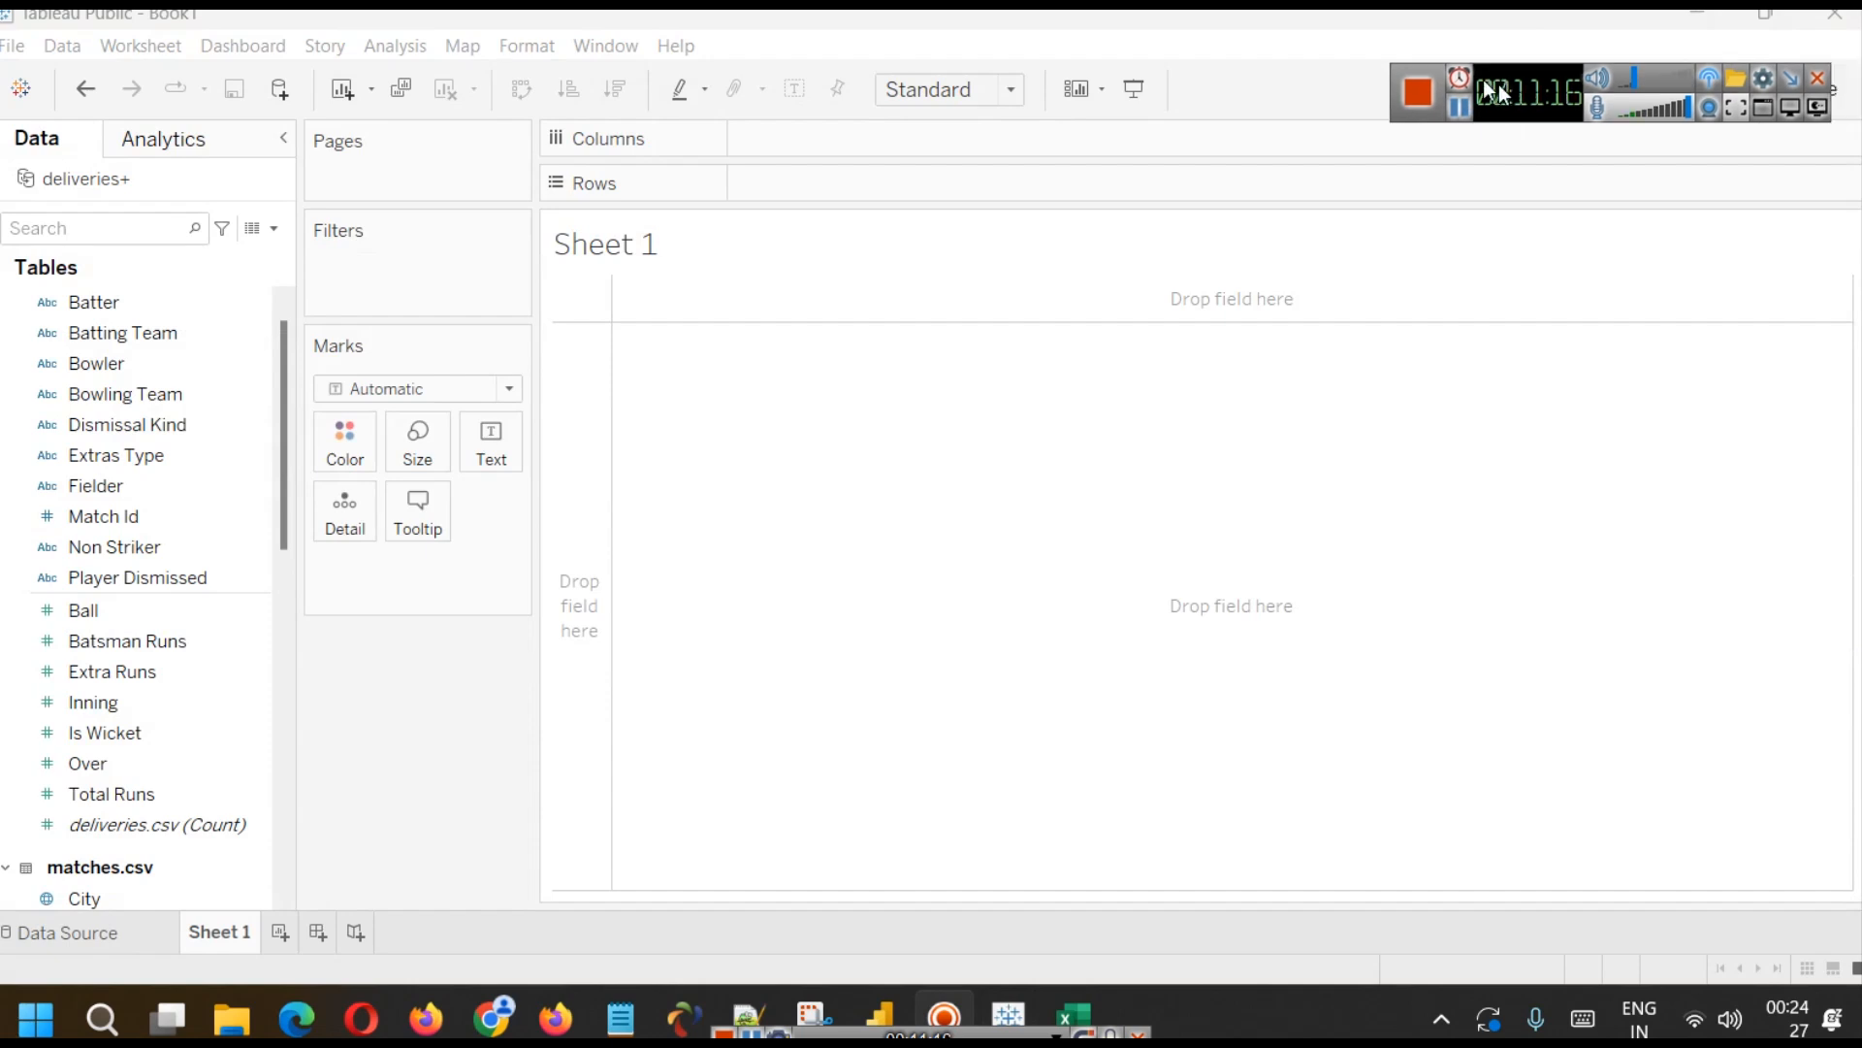
{"action": "left_click_drag", "start_coordinate": [1494, 92], "coordinate": [1206, 59]}
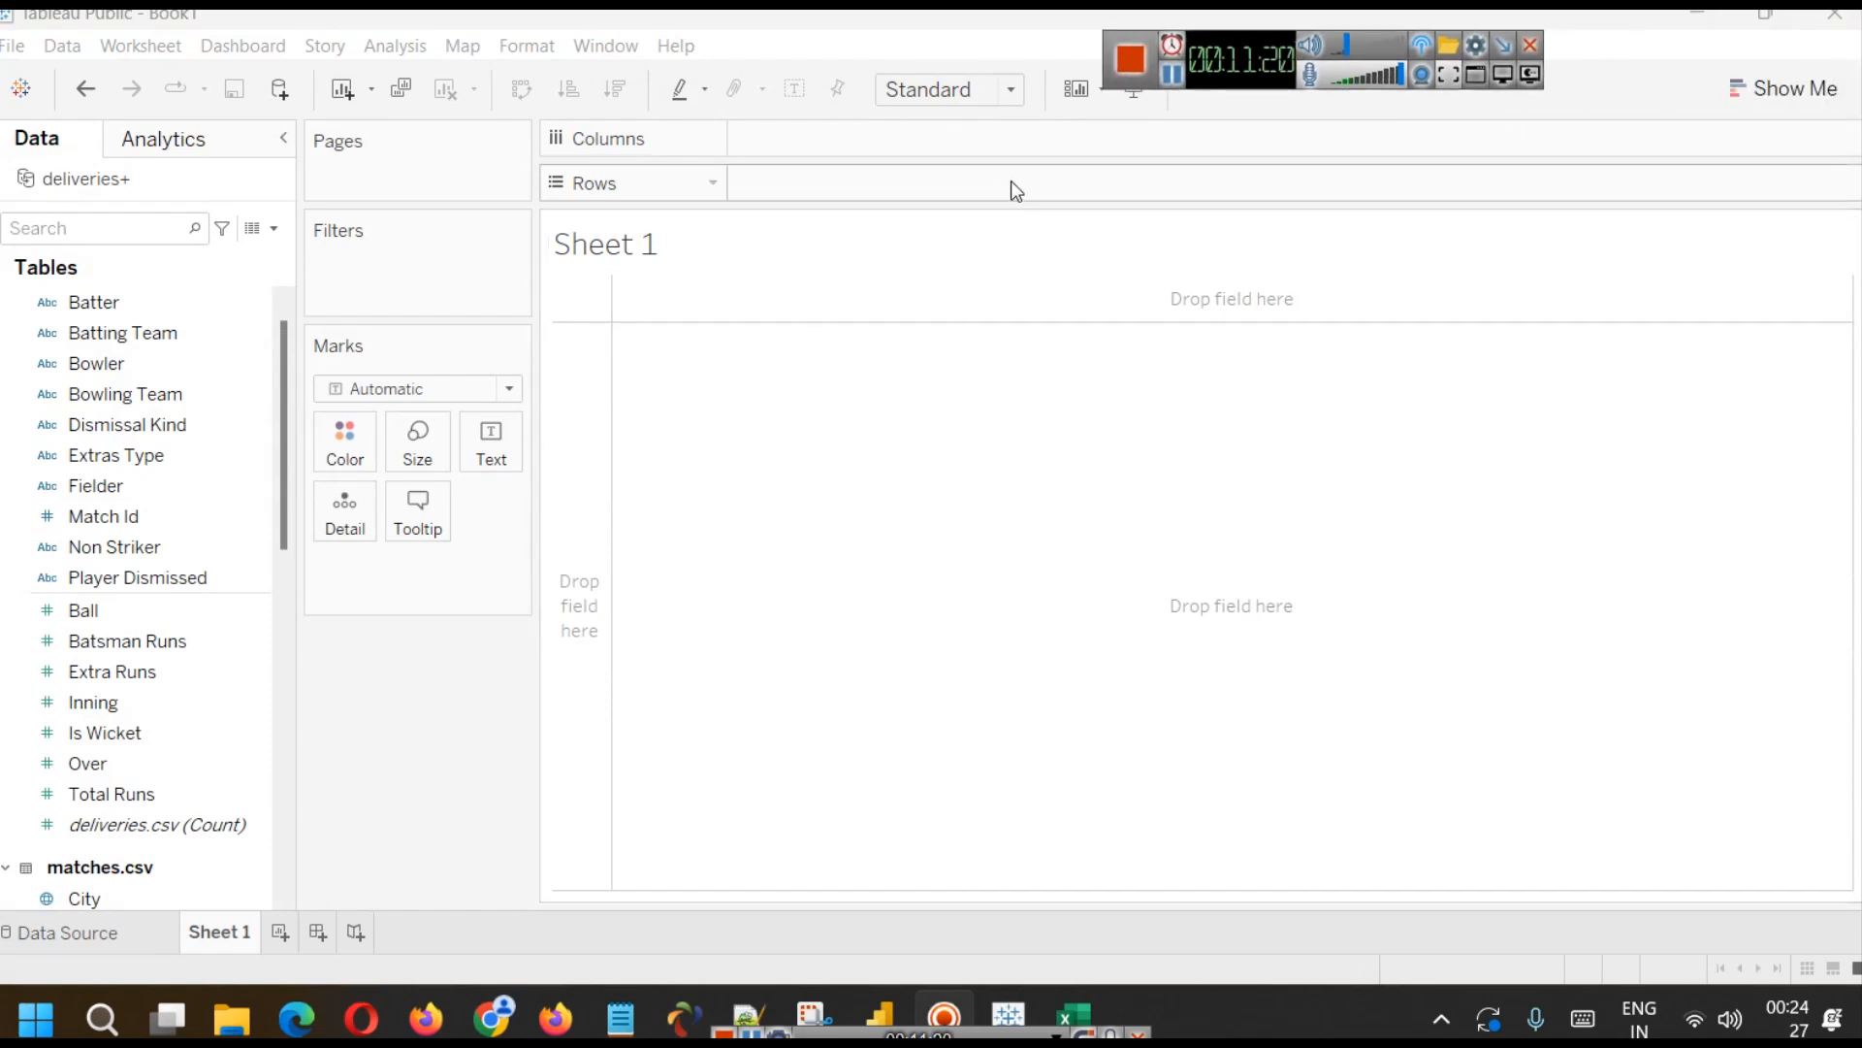
{"action": "left_click_drag", "start_coordinate": [1247, 54], "coordinate": [1196, 35]}
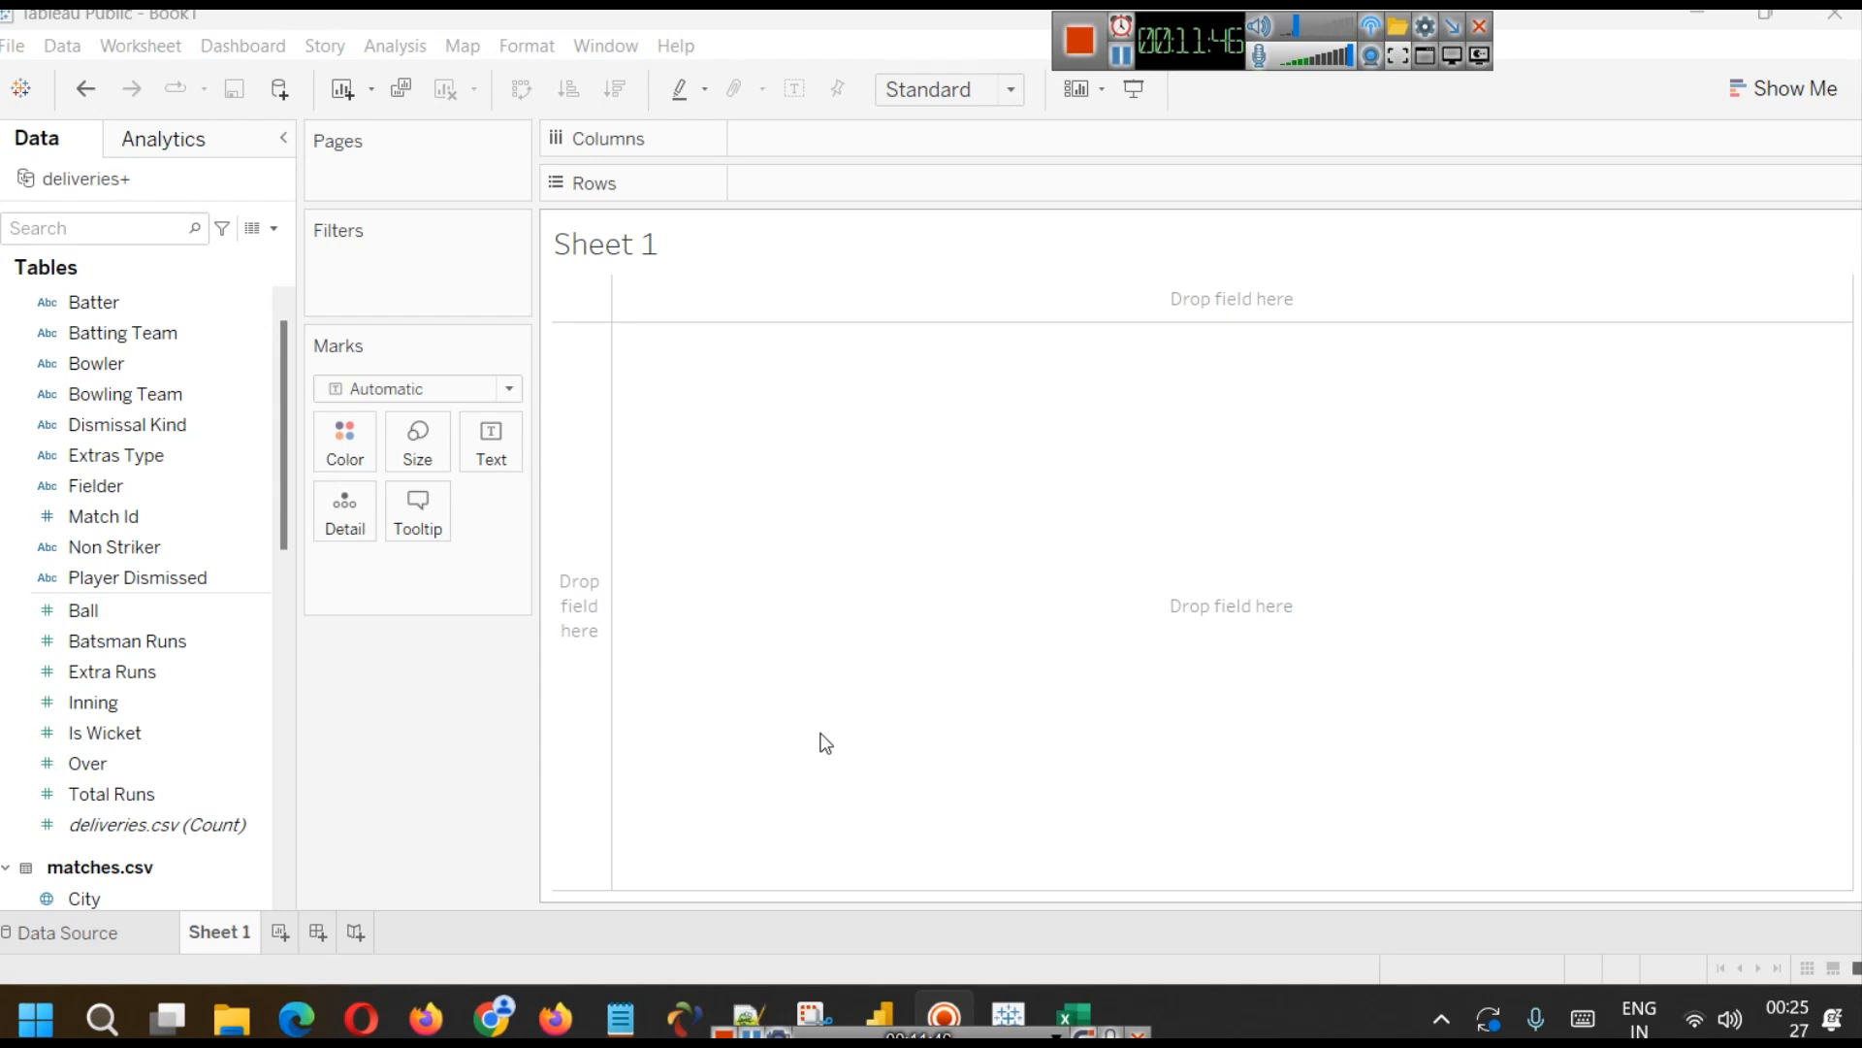
{"action": "left_click", "coordinate": [1122, 59]}
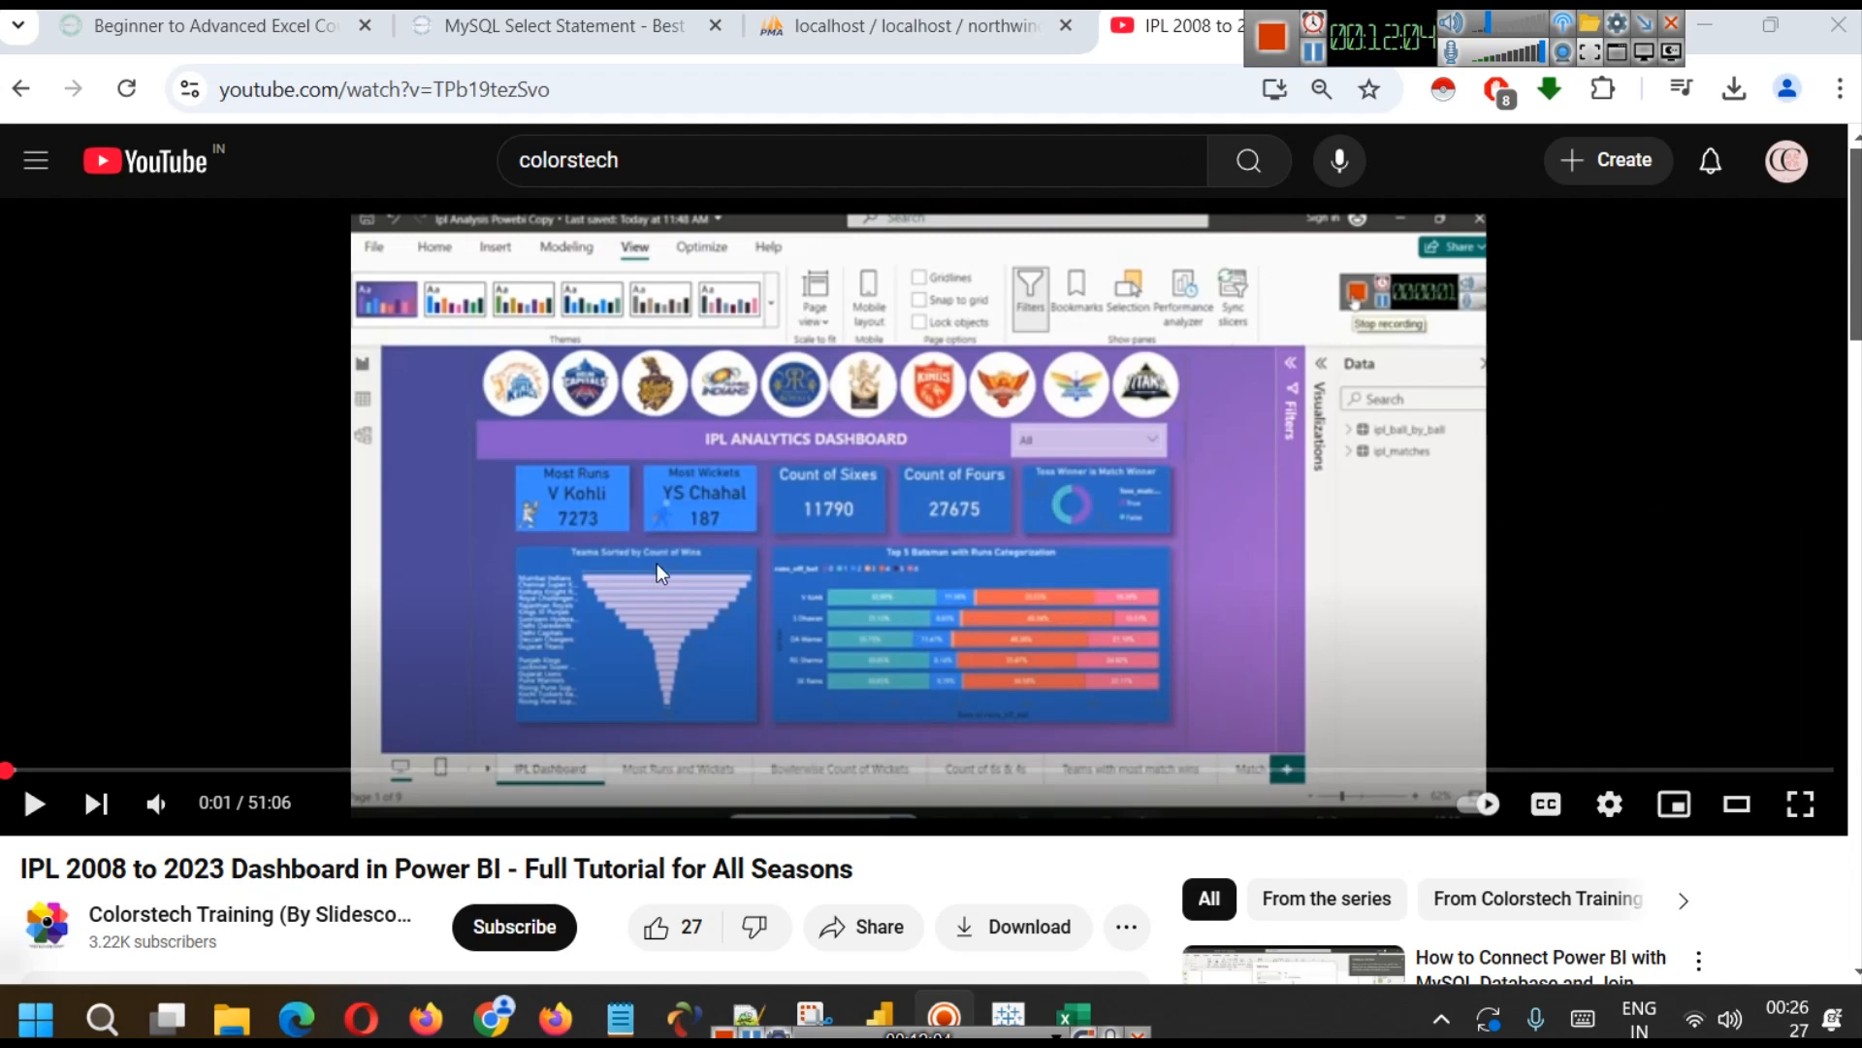
- Return from the YouTube page to Tableau Public and rename Sheet 1 as "Winners By Win Count"
{"action": "left_click", "coordinate": [1725, 24]}
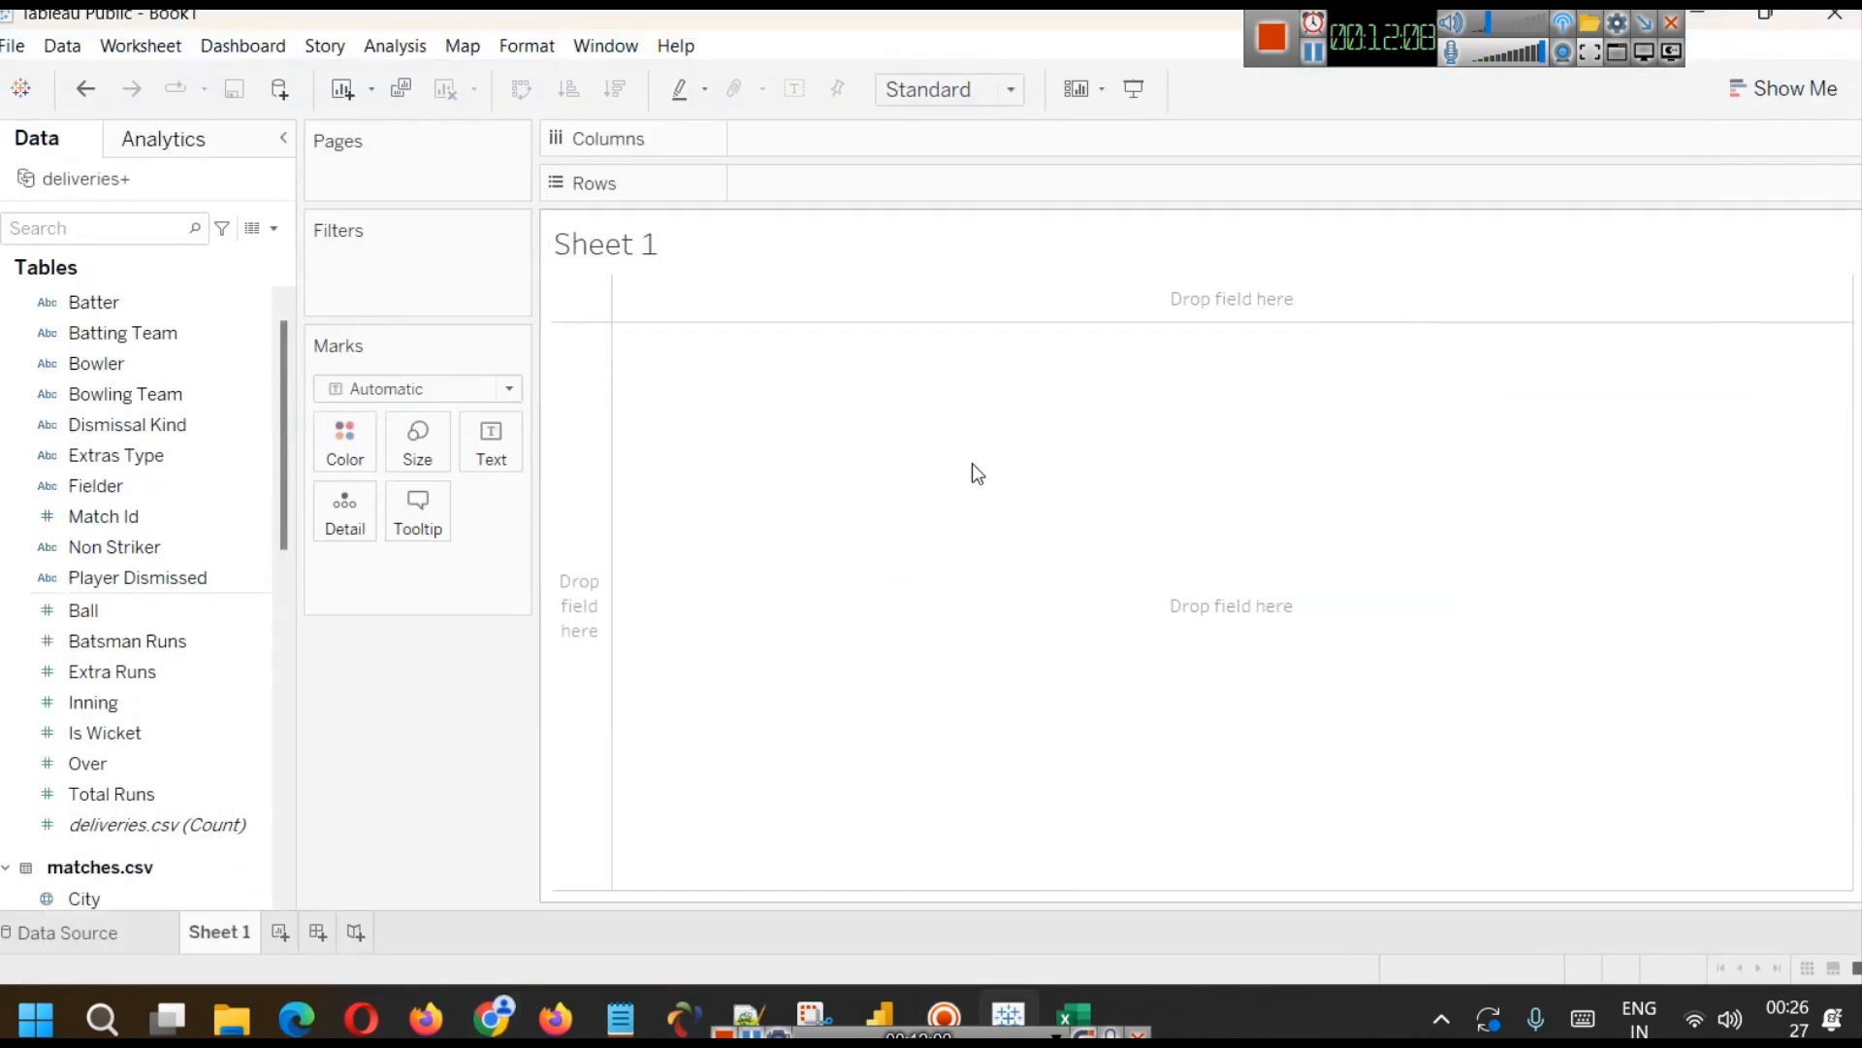
{"action": "scroll", "coordinate": [158, 747], "scroll_direction": "up", "scroll_amount": 1}
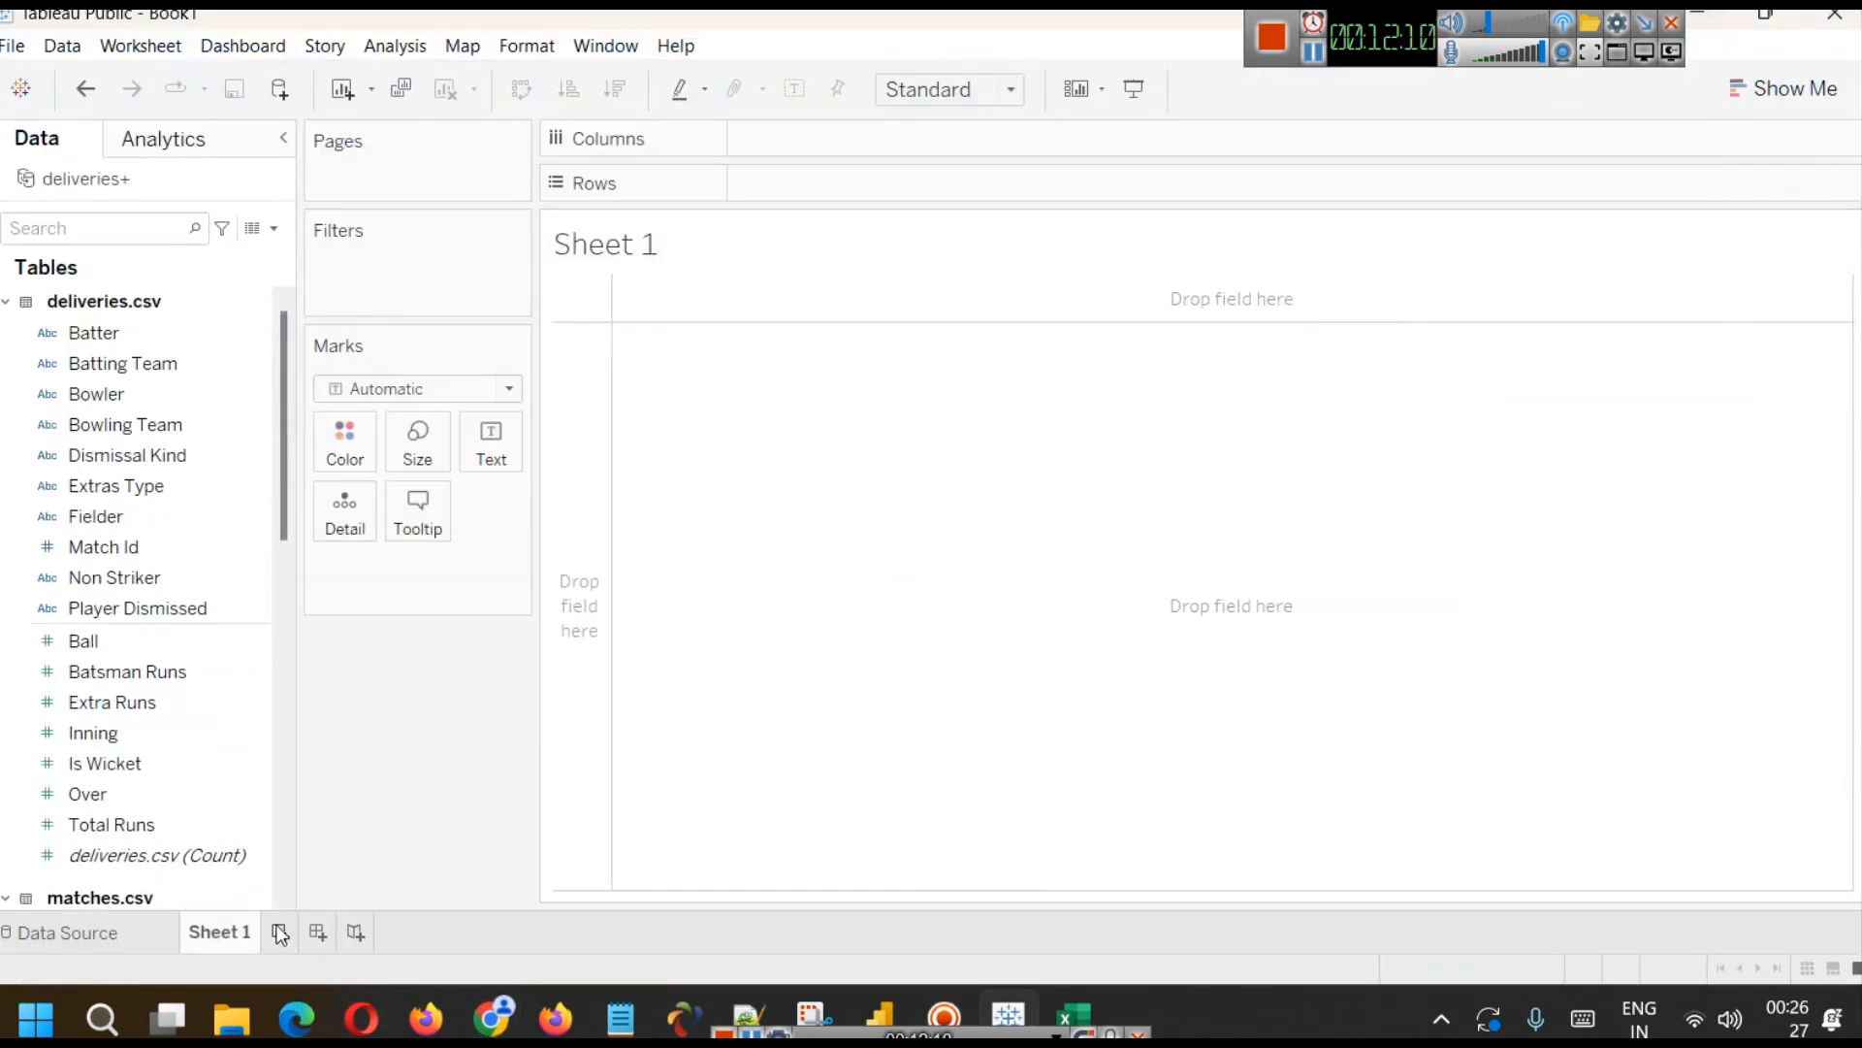
{"action": "right_click", "coordinate": [224, 928]}
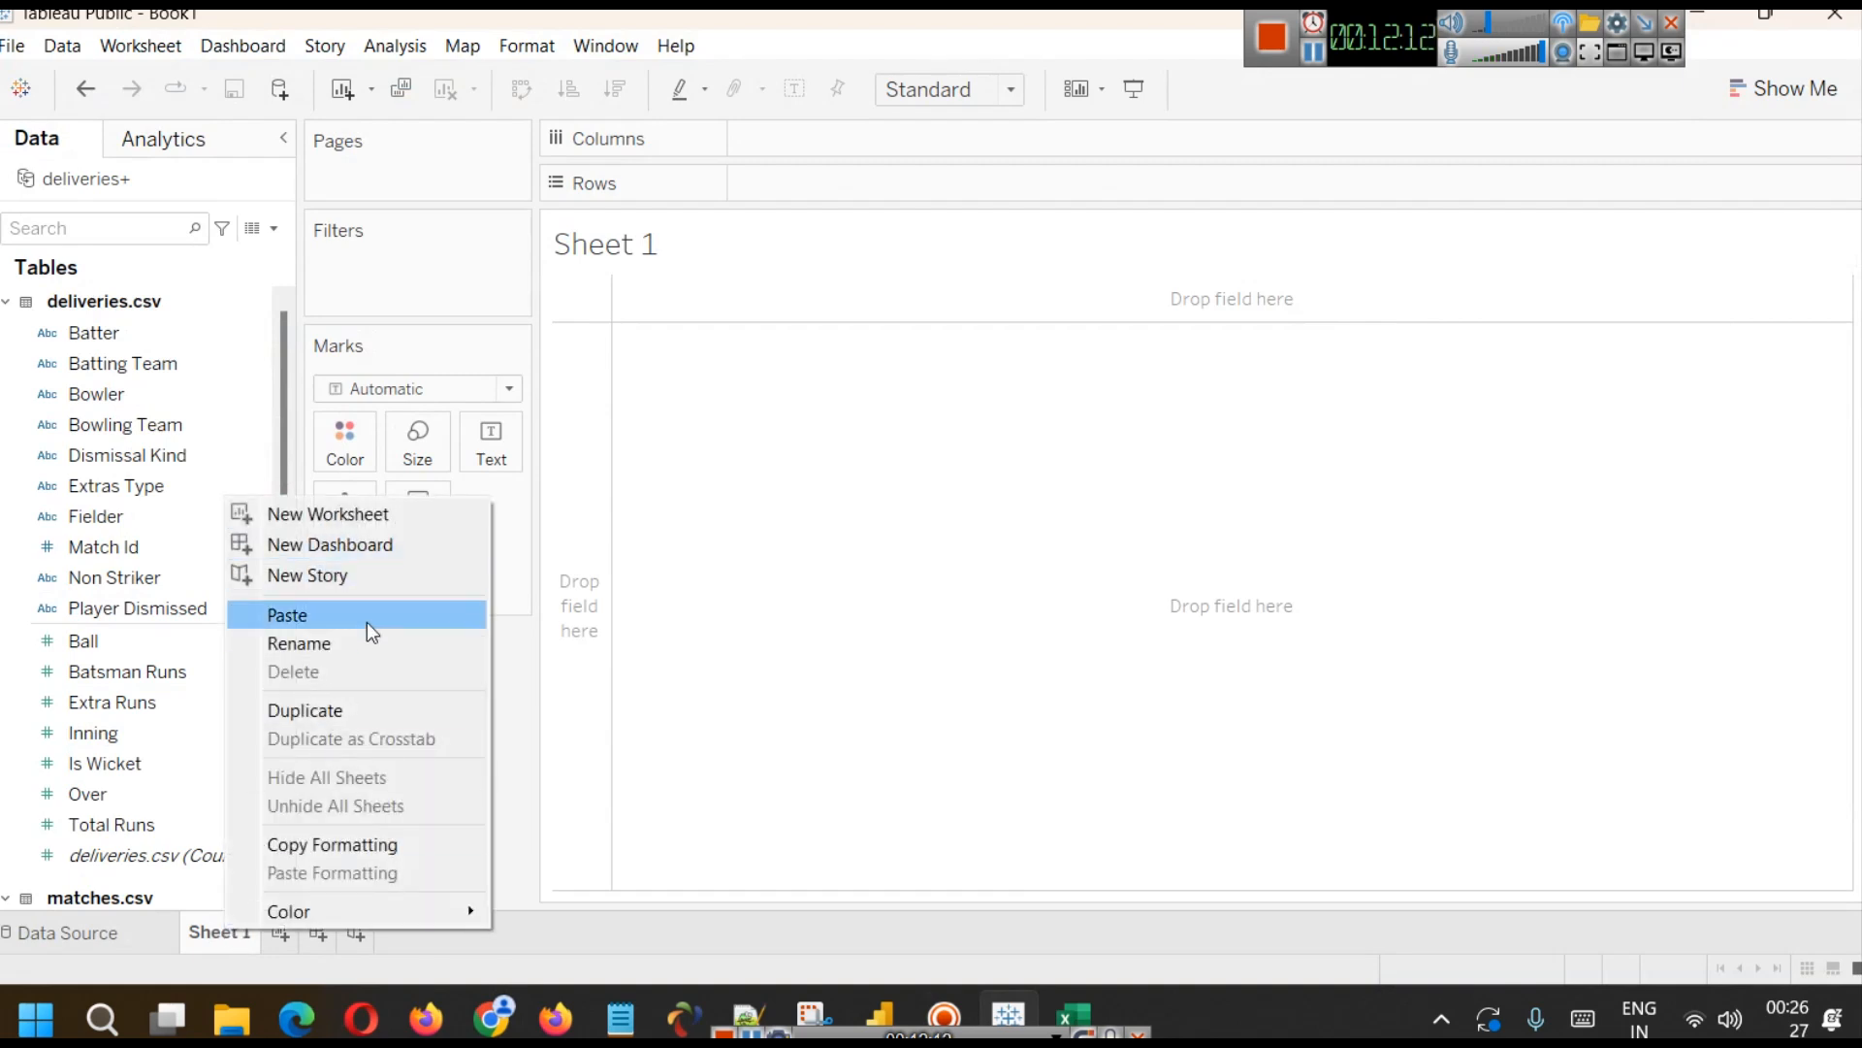
{"action": "left_click", "coordinate": [378, 647]}
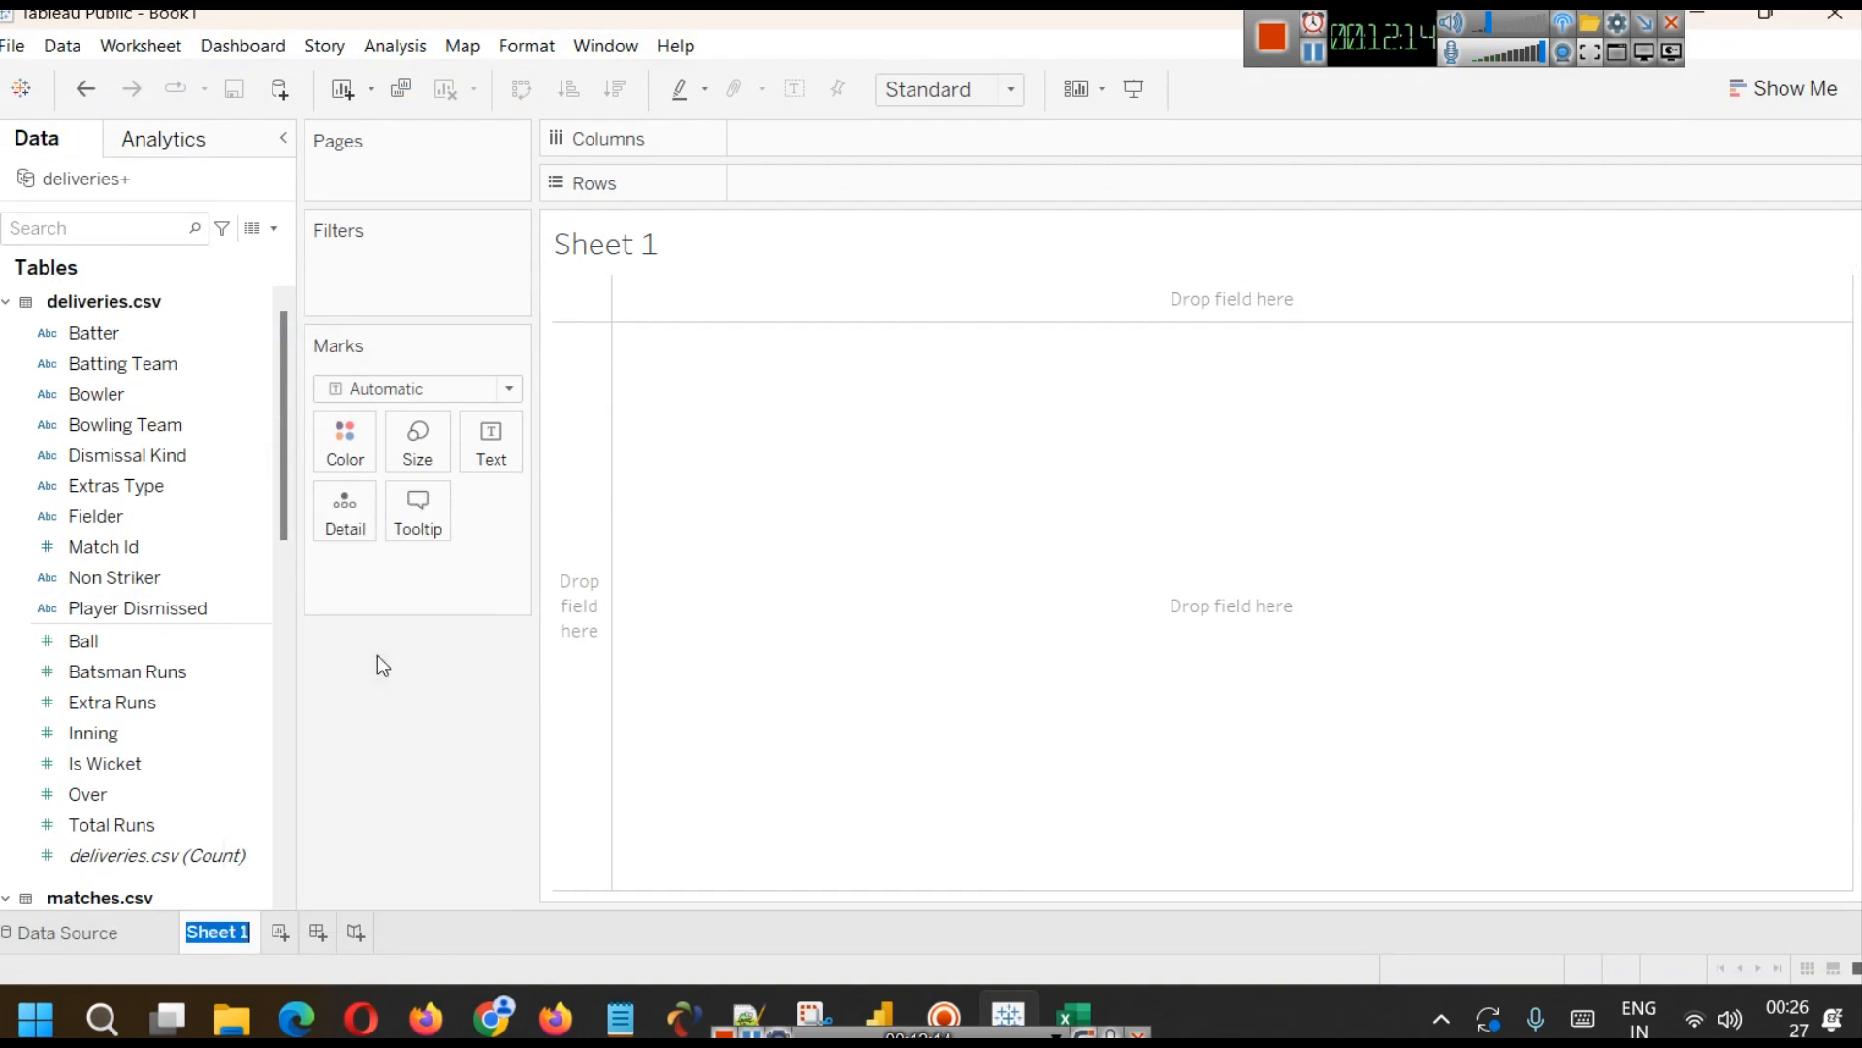
{"action": "type", "text": "Winners"}
{"action": "key", "text": "Return"}
{"action": "type", "text": "By Win Count"}
{"action": "left_click", "coordinate": [1377, 555]}
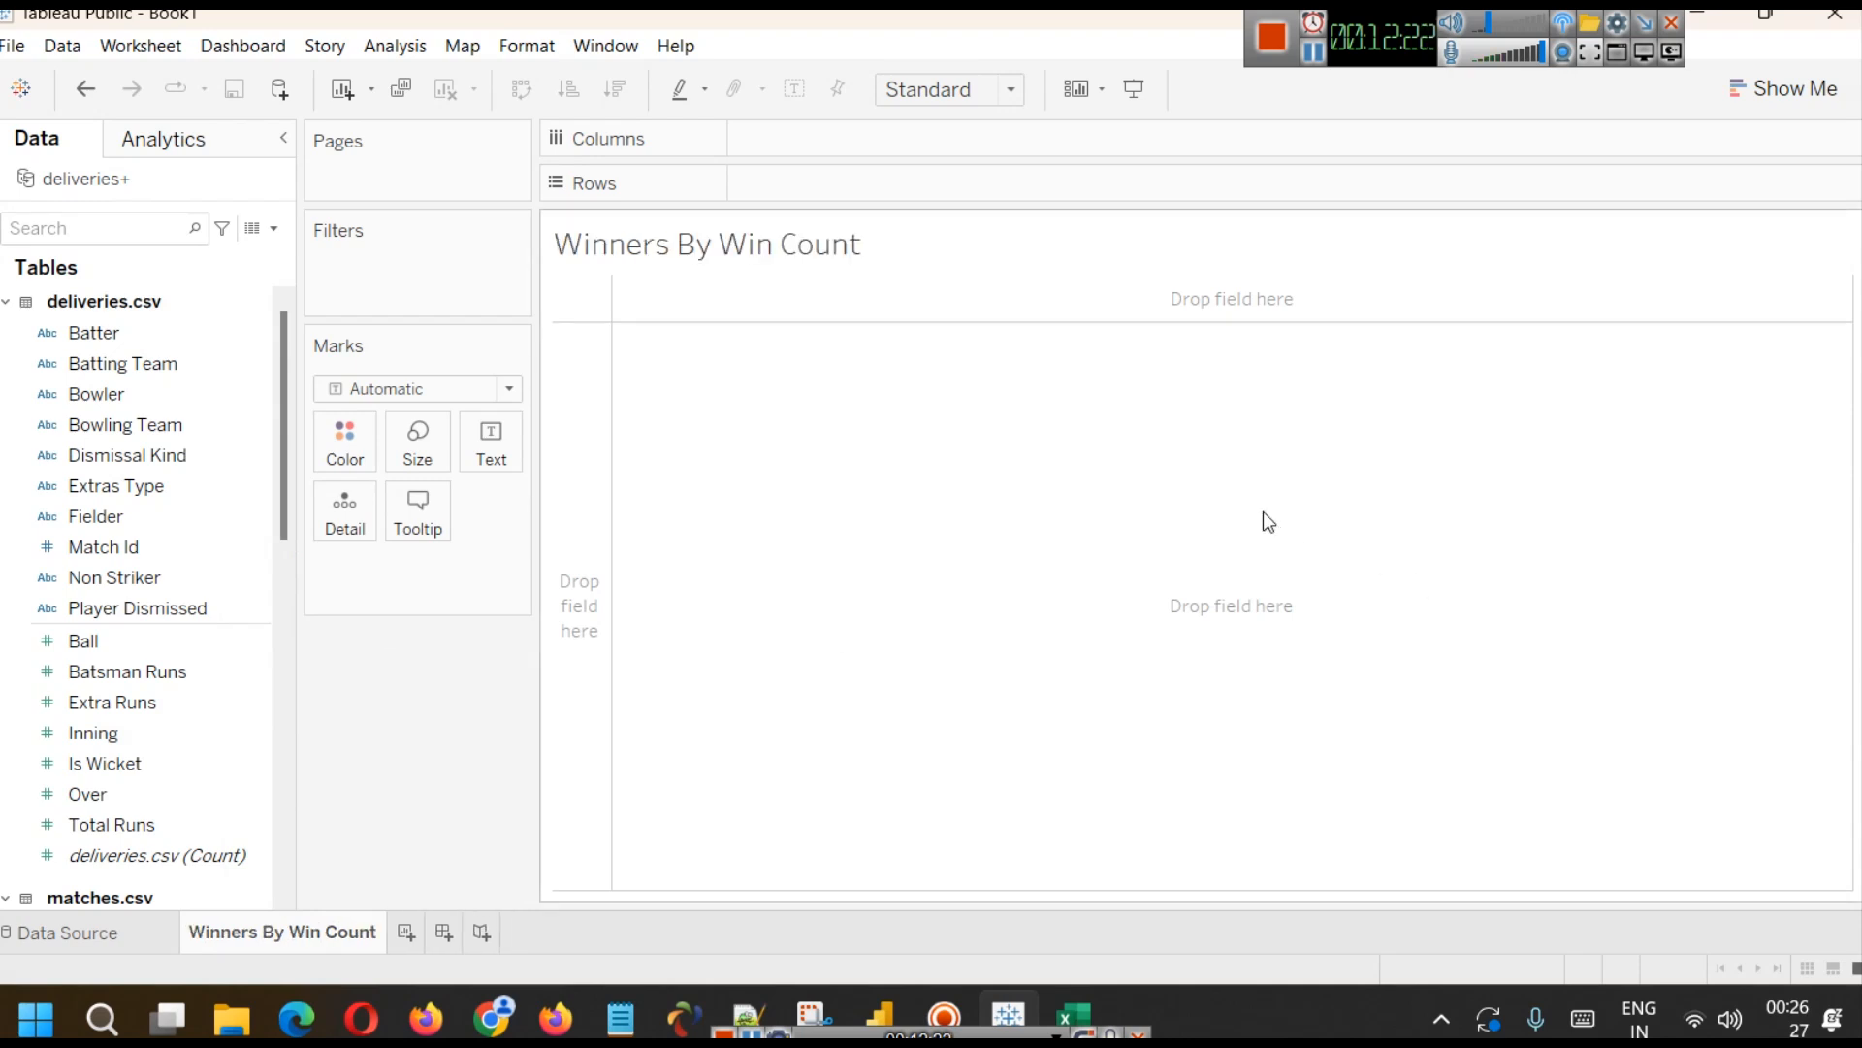
- Replace "Winners" with "Teams" in the worksheet name so it reads "Teams By Win Count"
{"action": "right_click", "coordinate": [235, 937]}
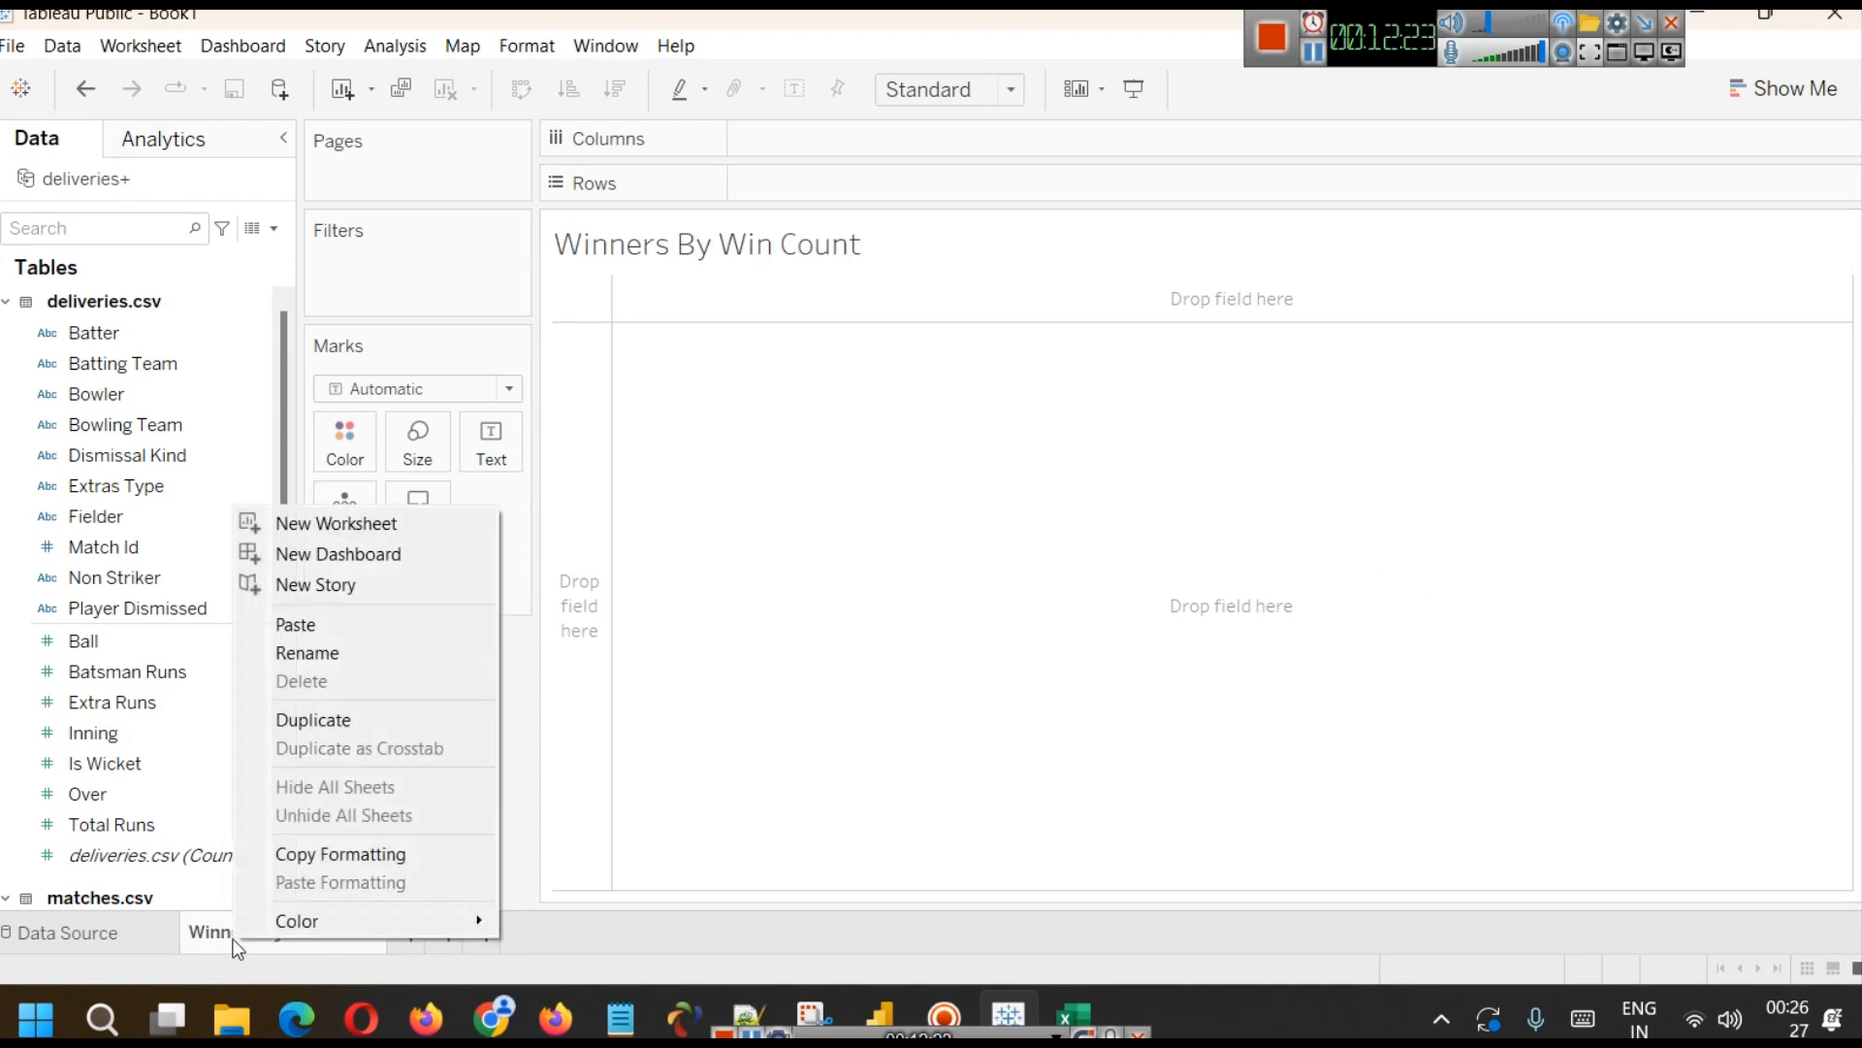
{"action": "left_click", "coordinate": [335, 659]}
{"action": "key", "text": "End"}
{"action": "key", "text": "shift+Left"}
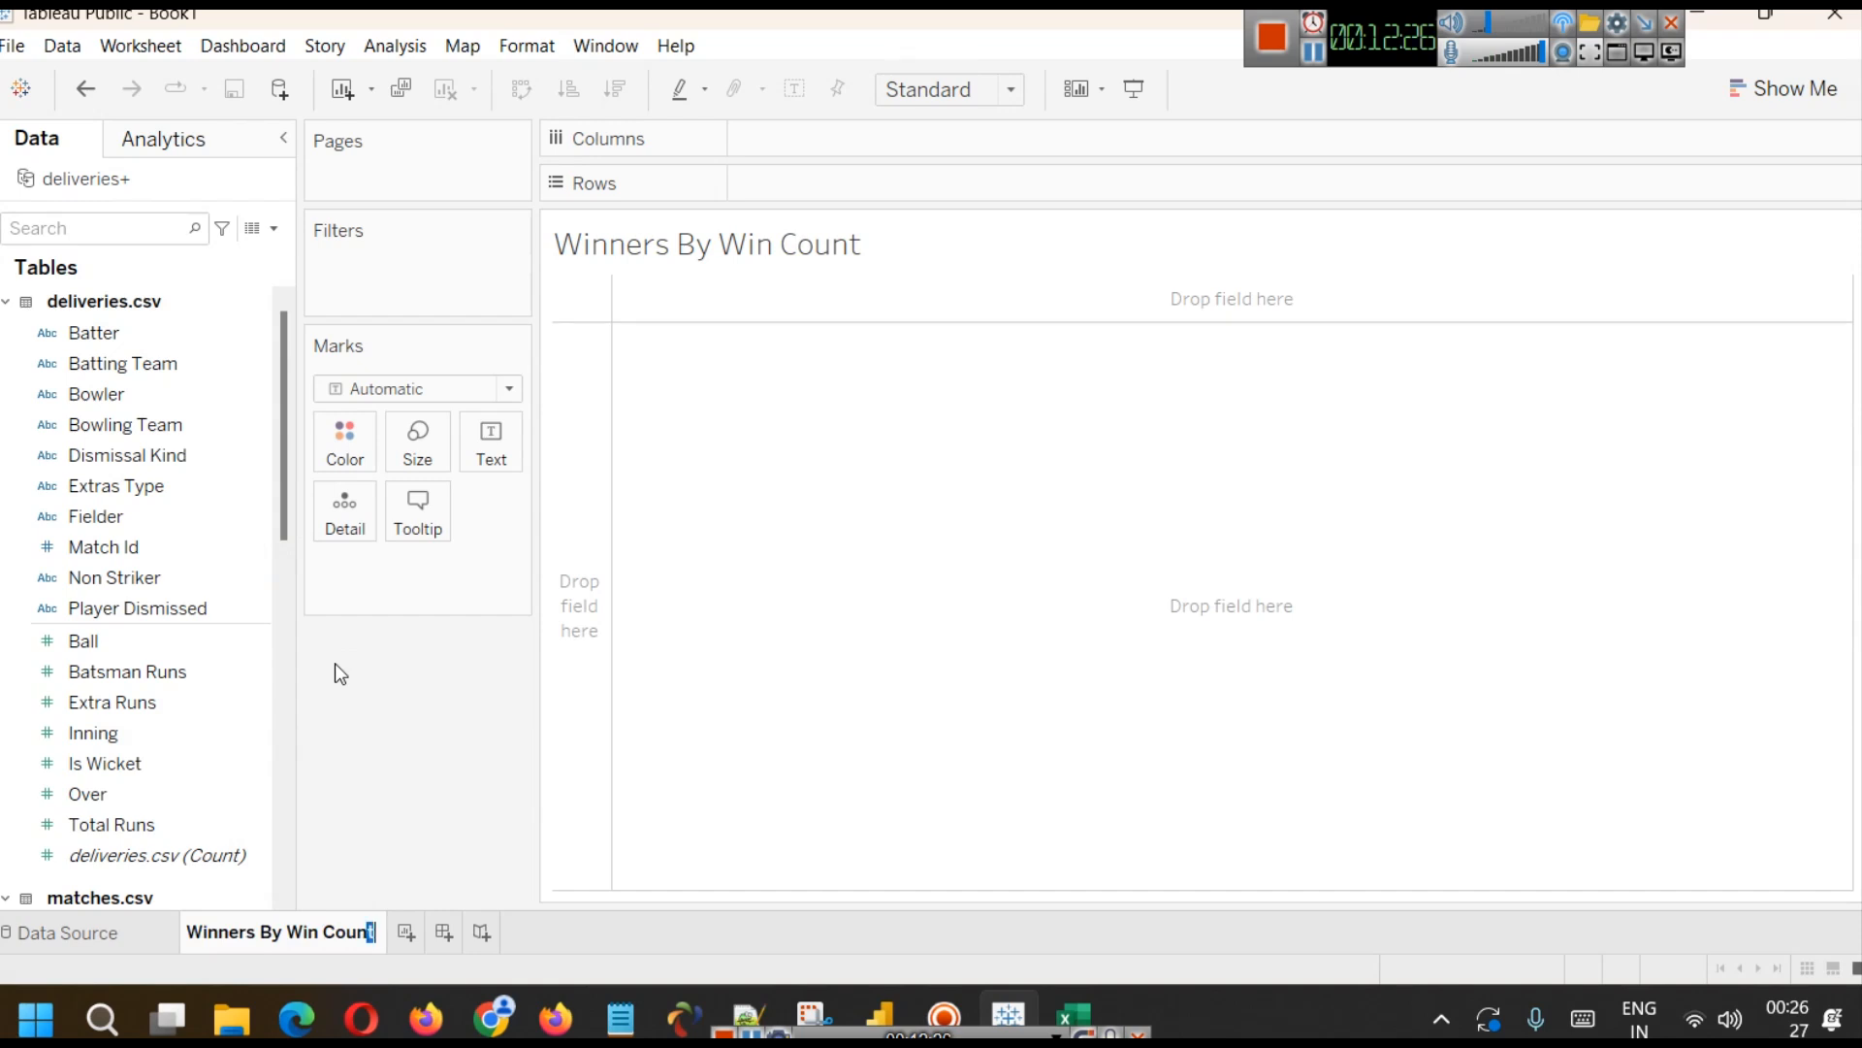
{"action": "key", "text": "Left"}
{"action": "key", "text": "Left"}
{"action": "key", "text": "Left"}
{"action": "key", "text": "shift+Left"}
{"action": "key", "text": "shift+Left"}
{"action": "key", "text": "shift+Left"}
{"action": "key", "text": "shift+Left"}
{"action": "key", "text": "shift+Left"}
{"action": "key", "text": "shift+Left"}
{"action": "key", "text": "shift+Left"}
{"action": "type", "text": "Teams"}
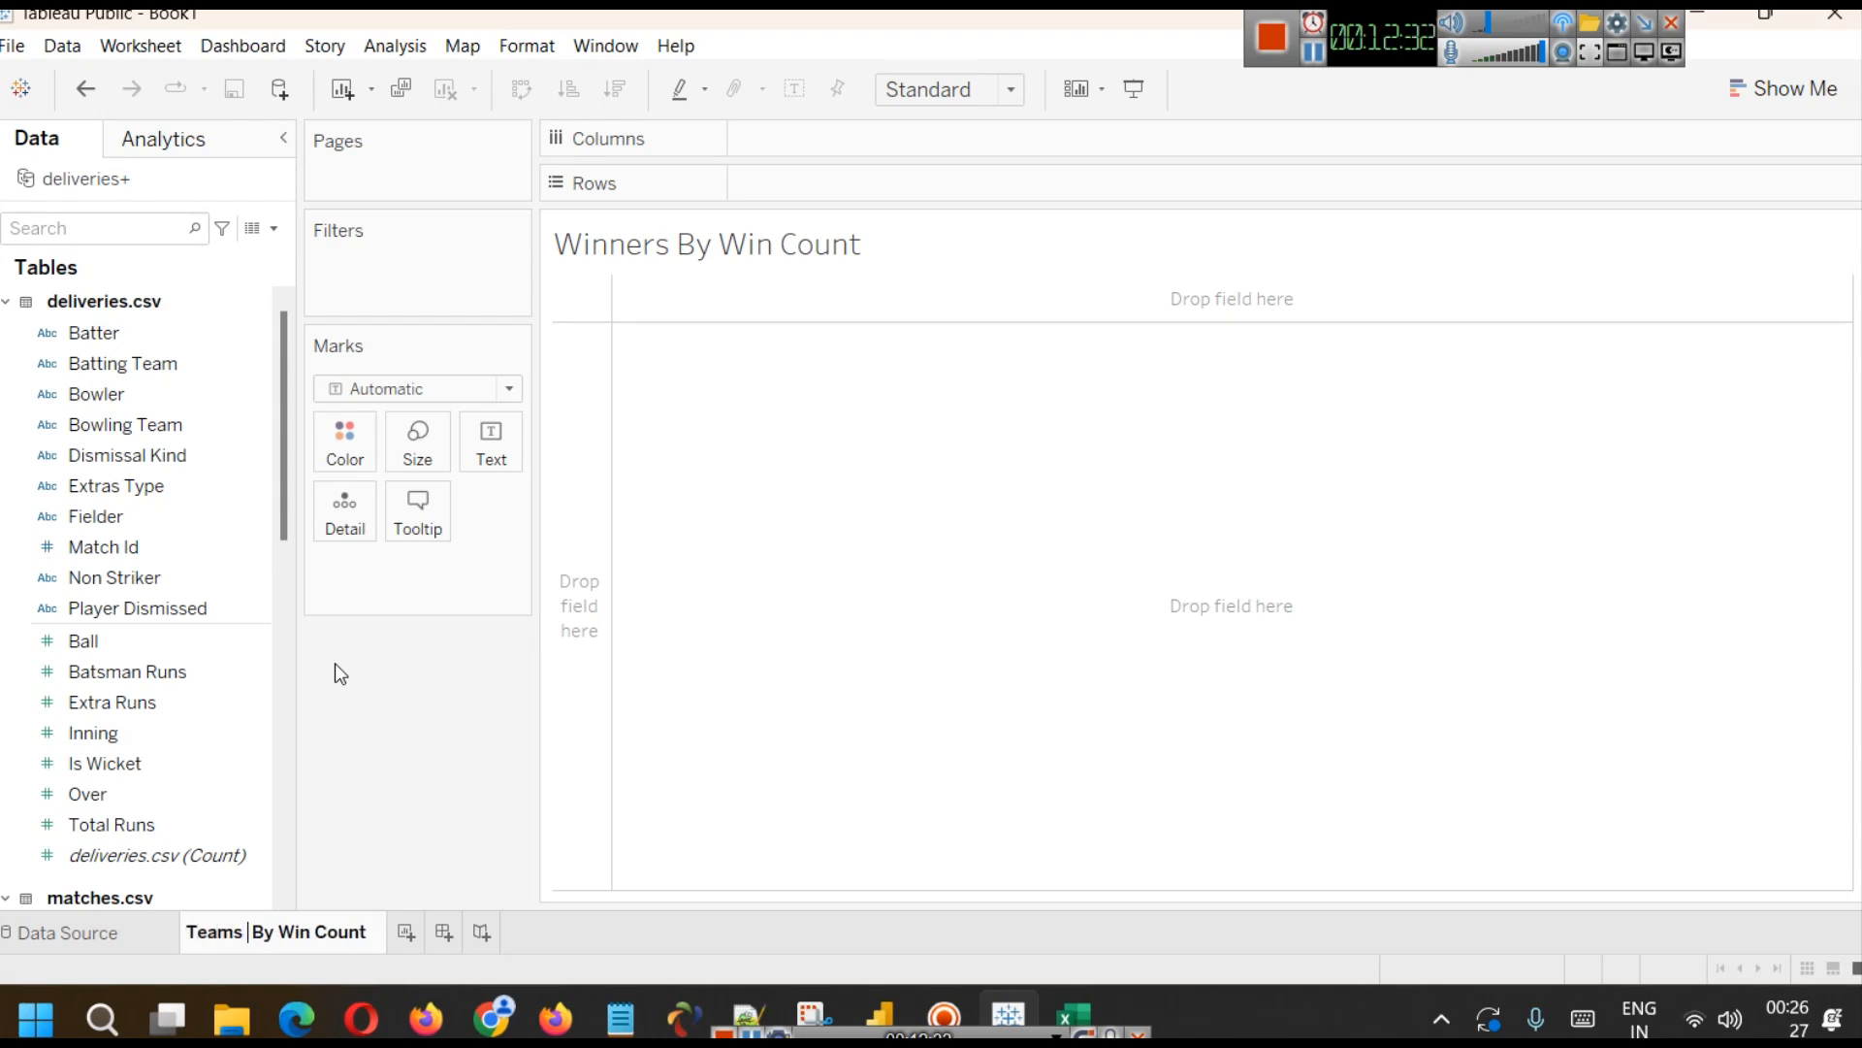
{"action": "left_click", "coordinate": [890, 618]}
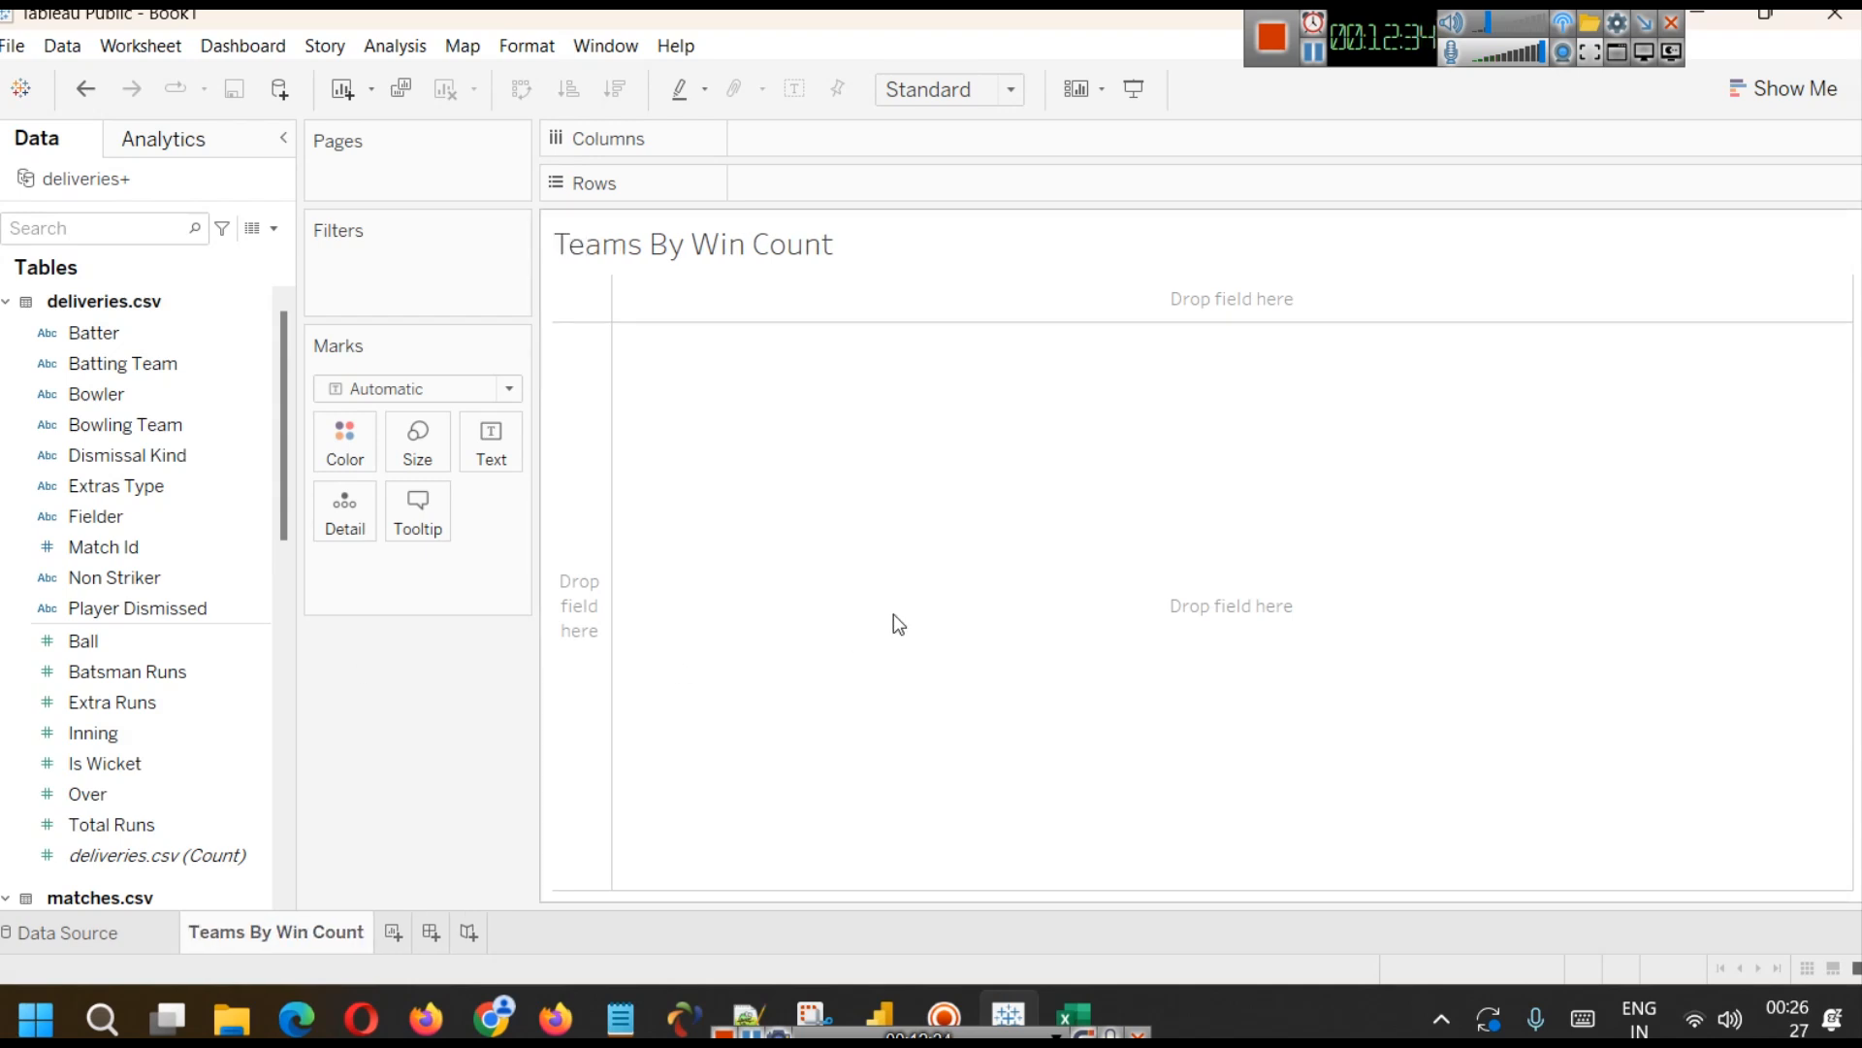
- Go back to the data source, load the matches.csv row preview and examine its Winner column
{"action": "left_click", "coordinate": [142, 926]}
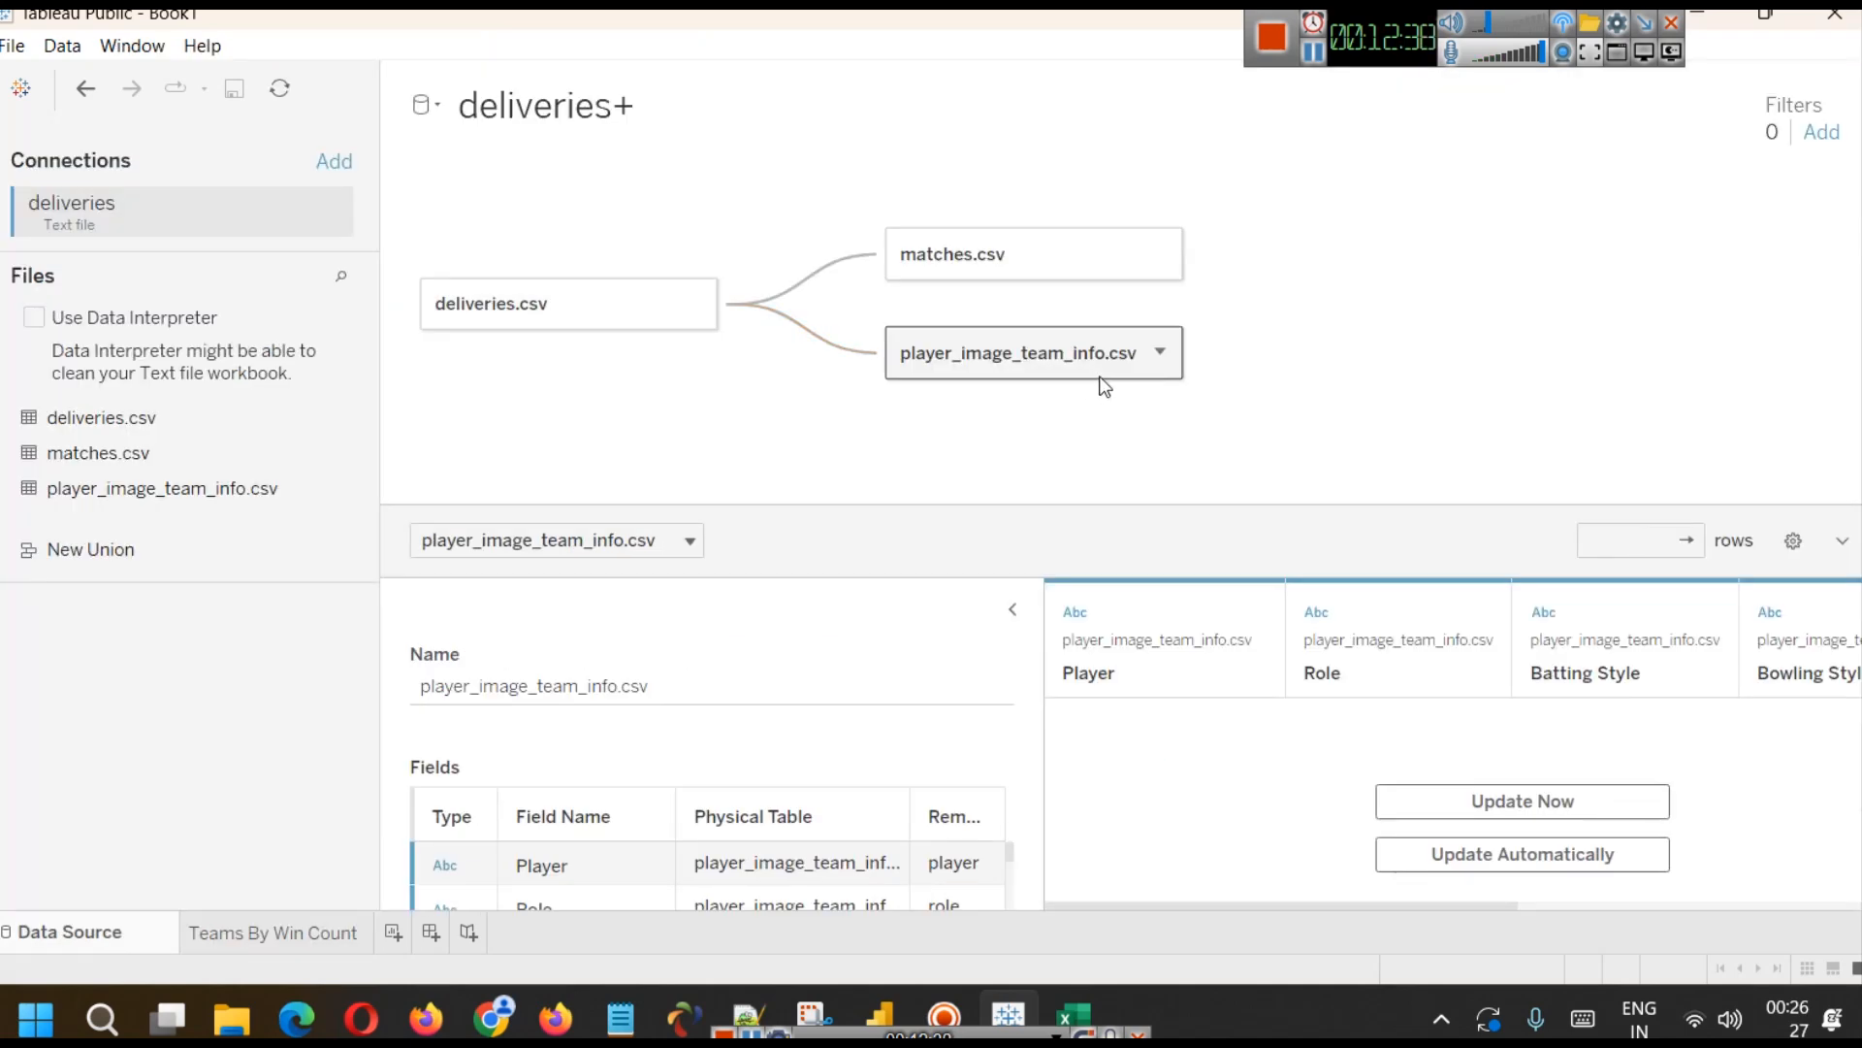
{"action": "left_click_drag", "start_coordinate": [1251, 509], "coordinate": [1248, 272]}
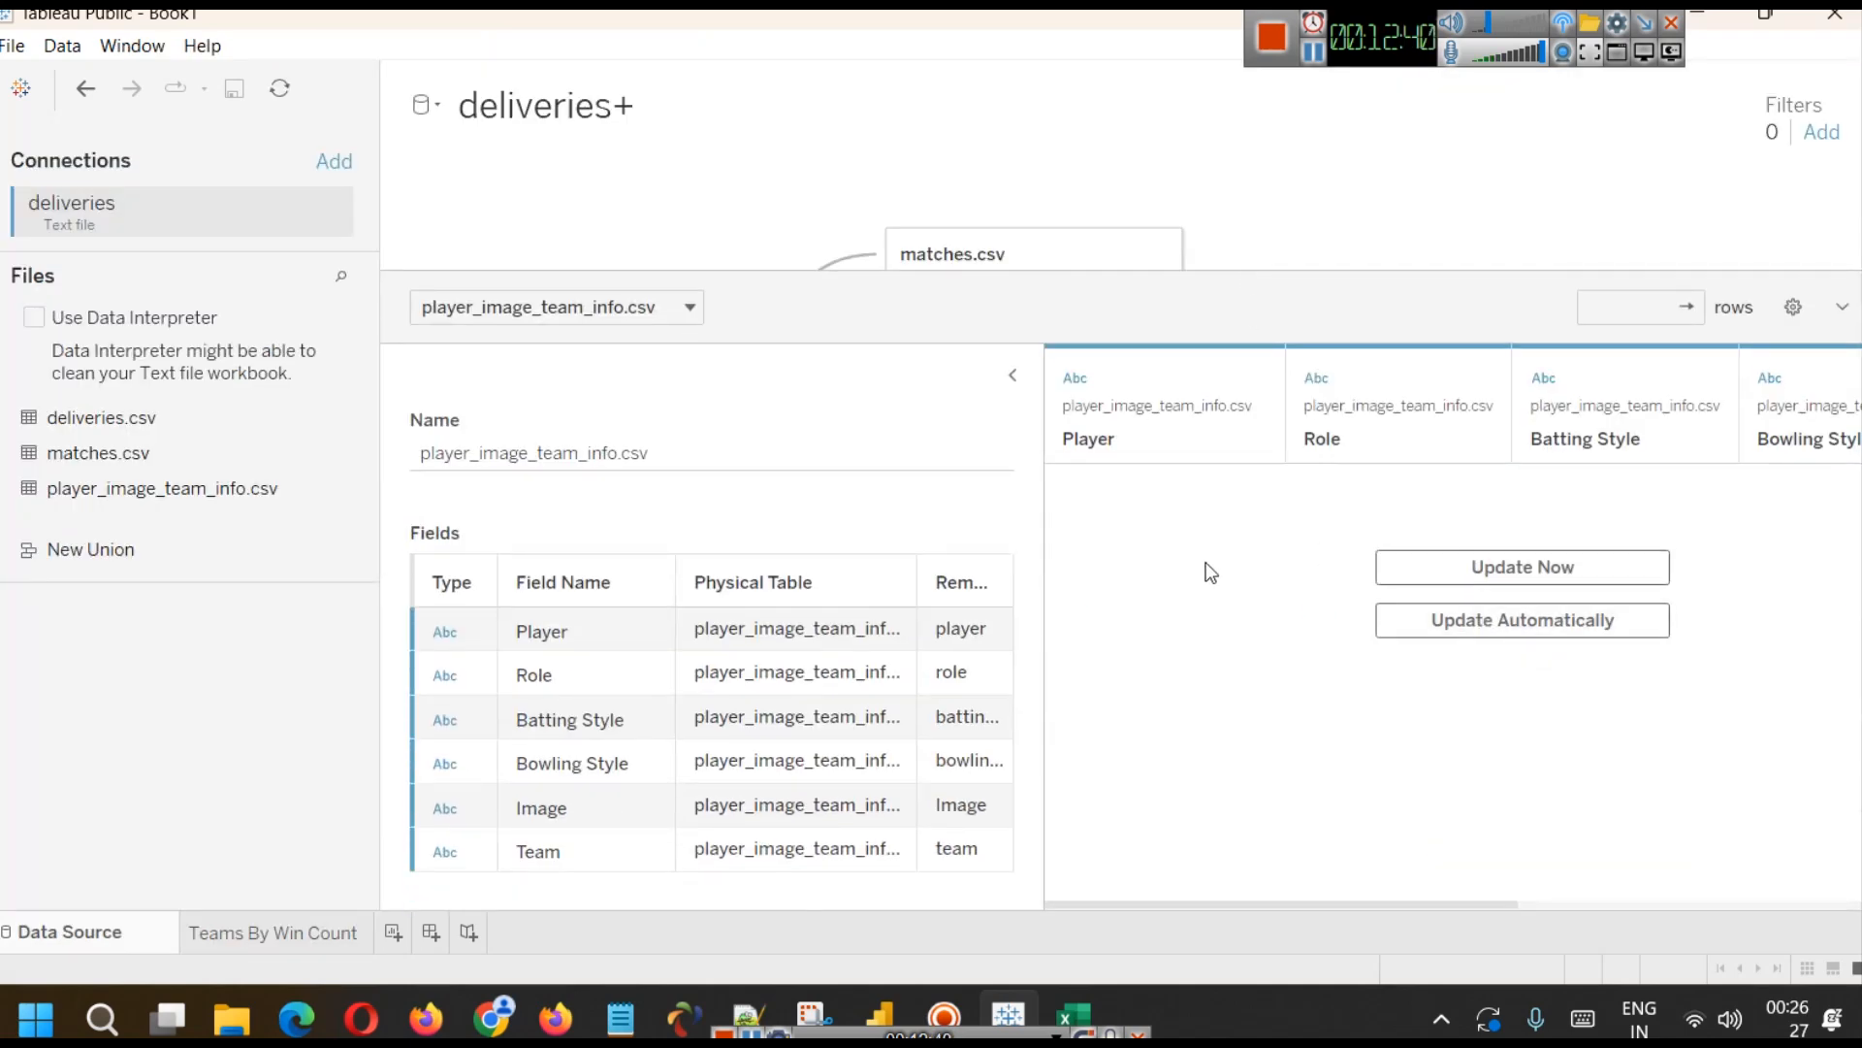
{"action": "left_click_drag", "start_coordinate": [926, 278], "coordinate": [888, 415]}
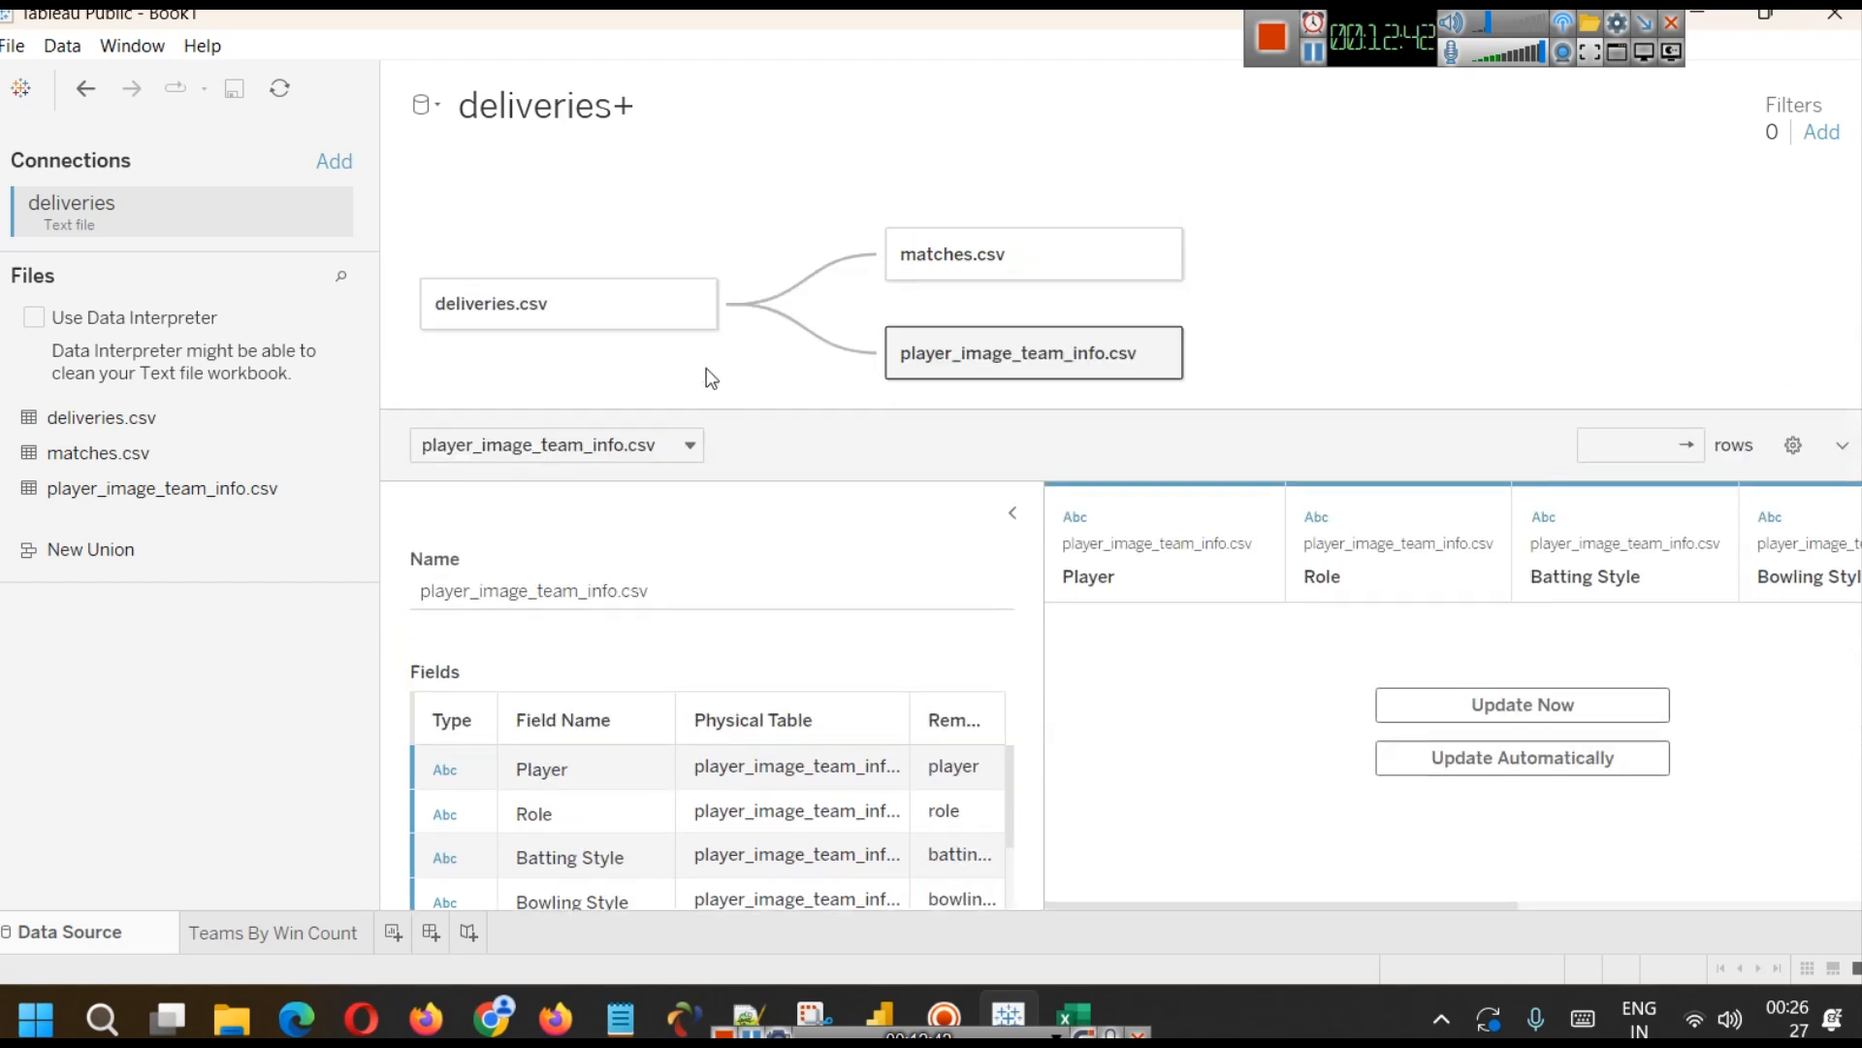
{"action": "left_click", "coordinate": [596, 309]}
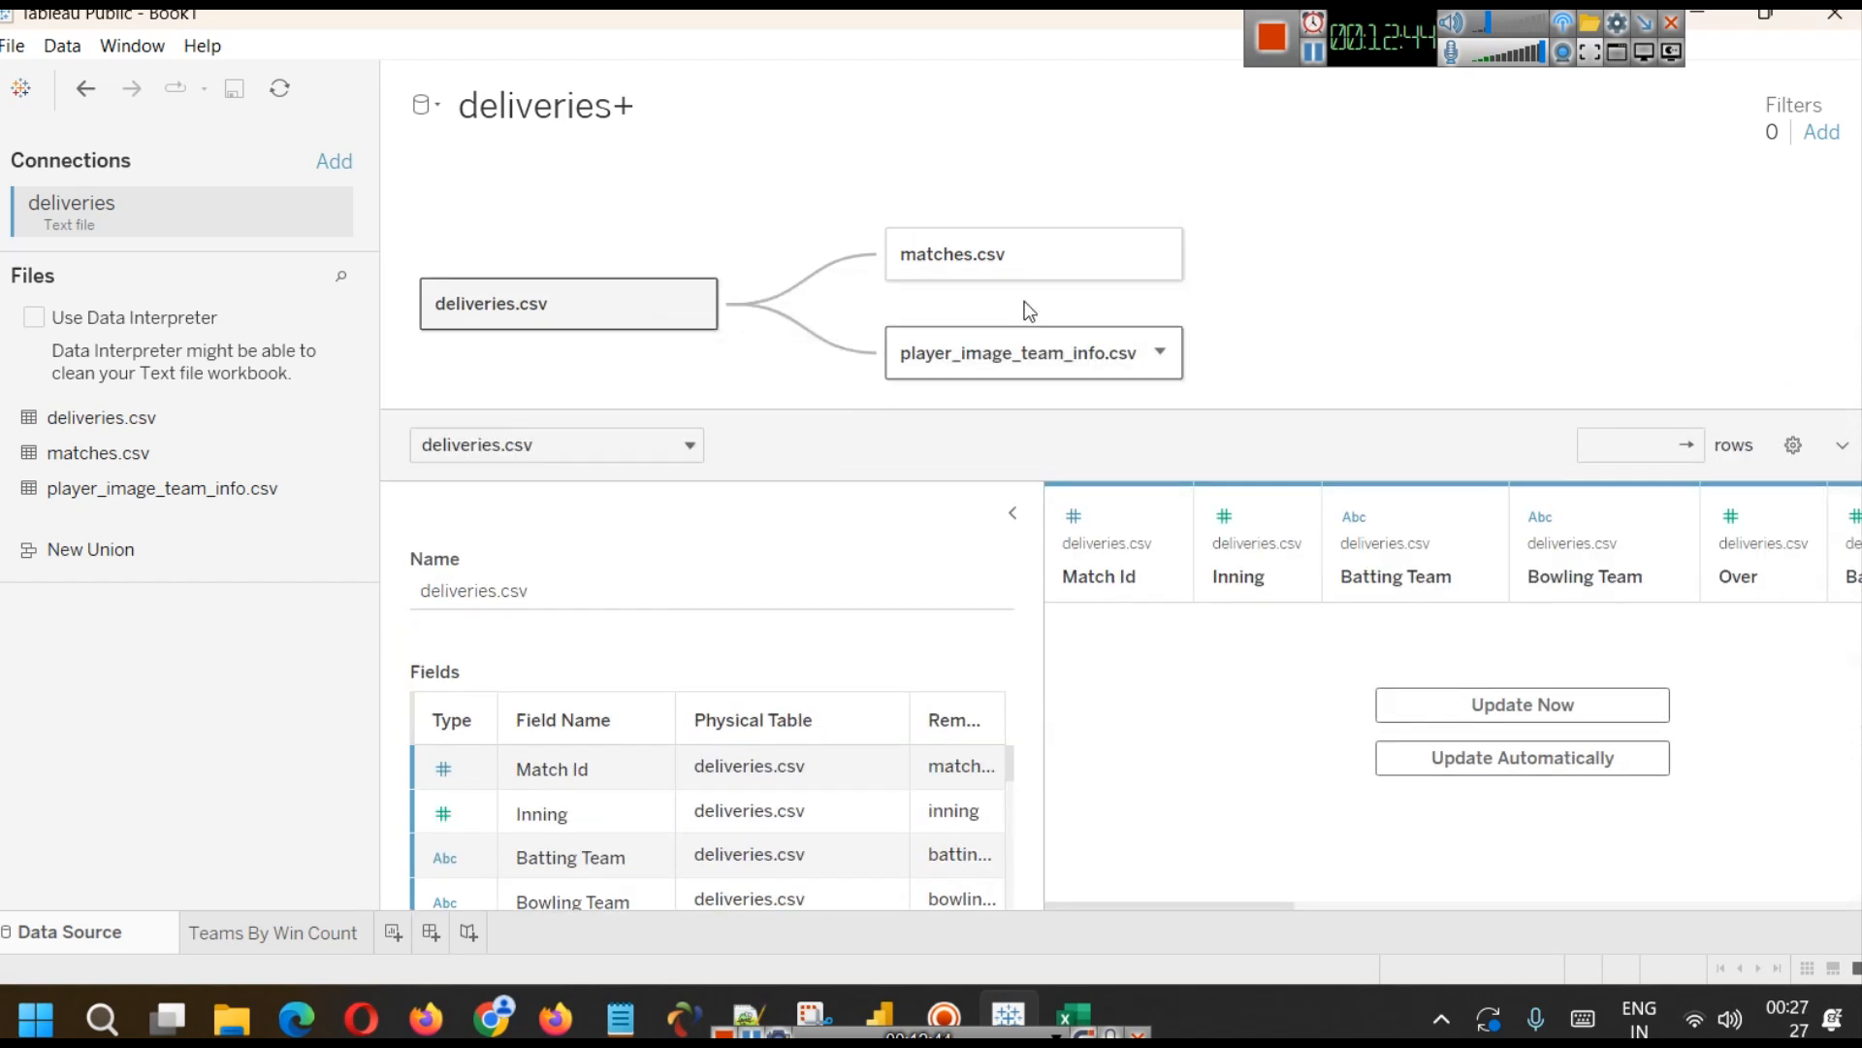
{"action": "left_click", "coordinate": [966, 264]}
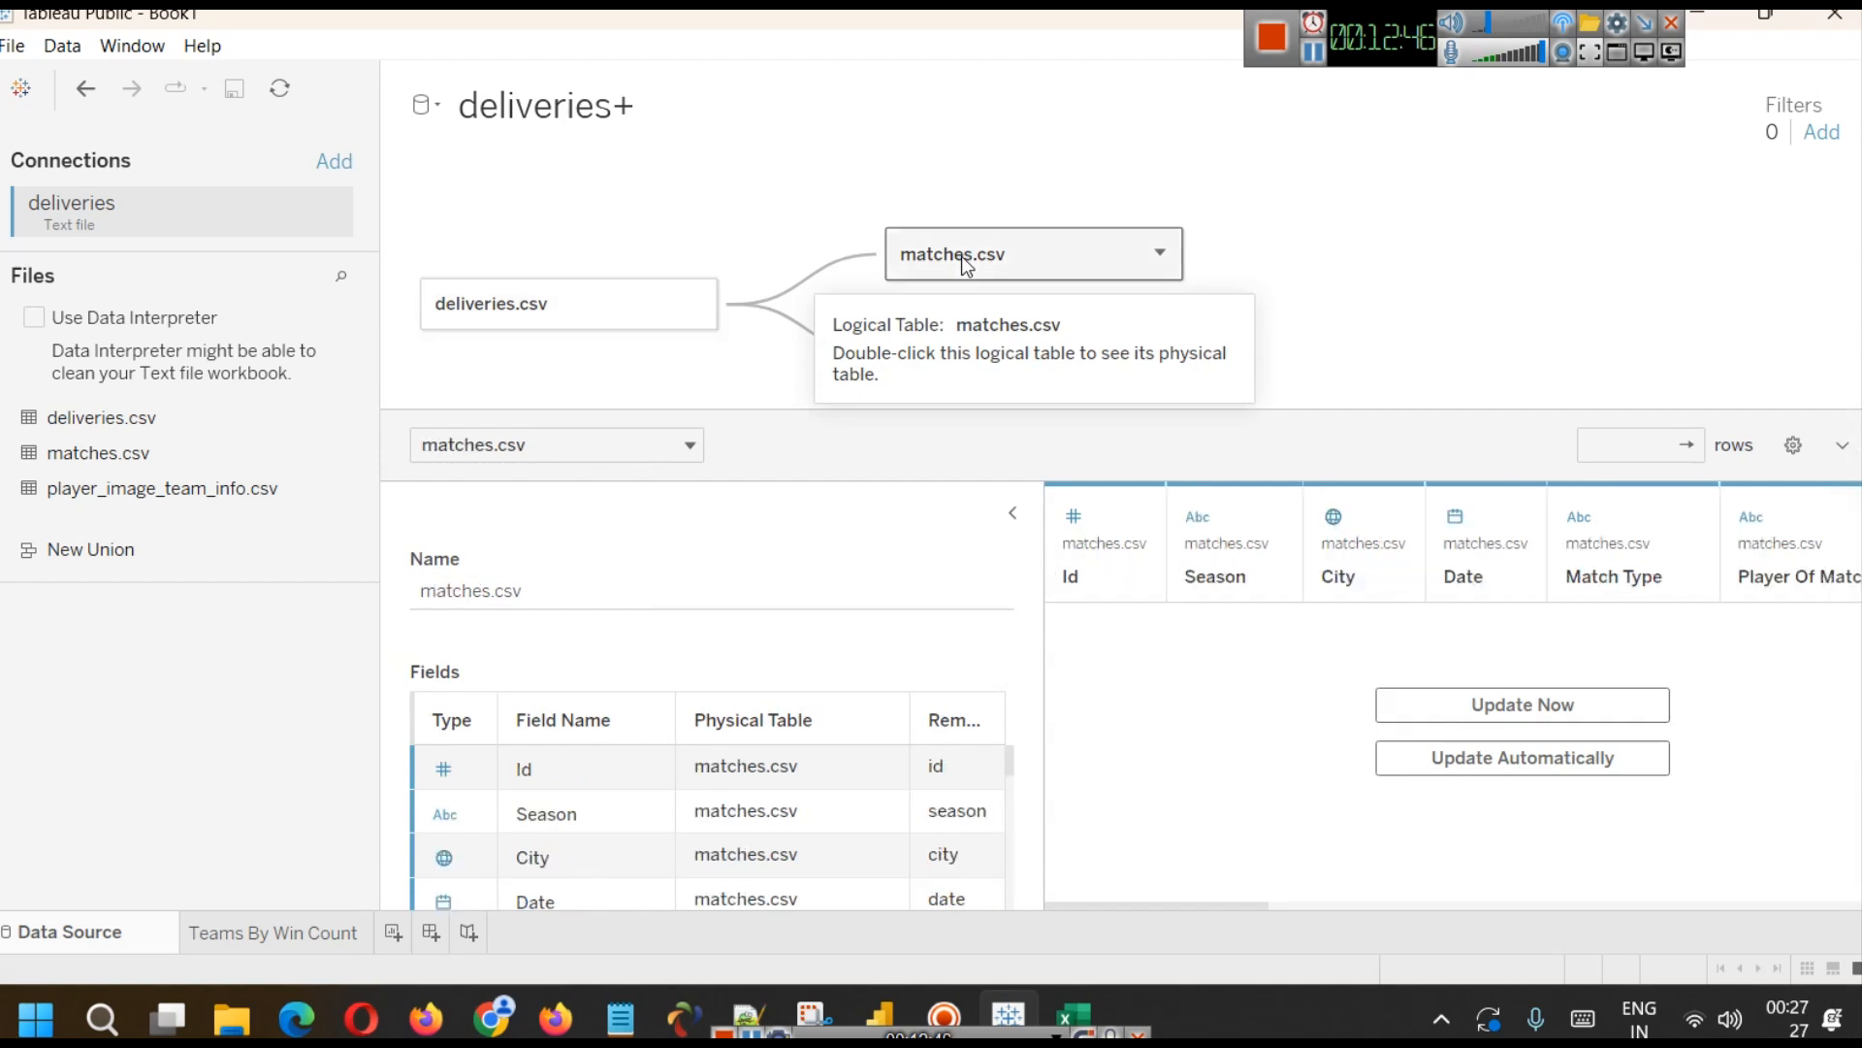
{"action": "left_click", "coordinate": [1575, 712]}
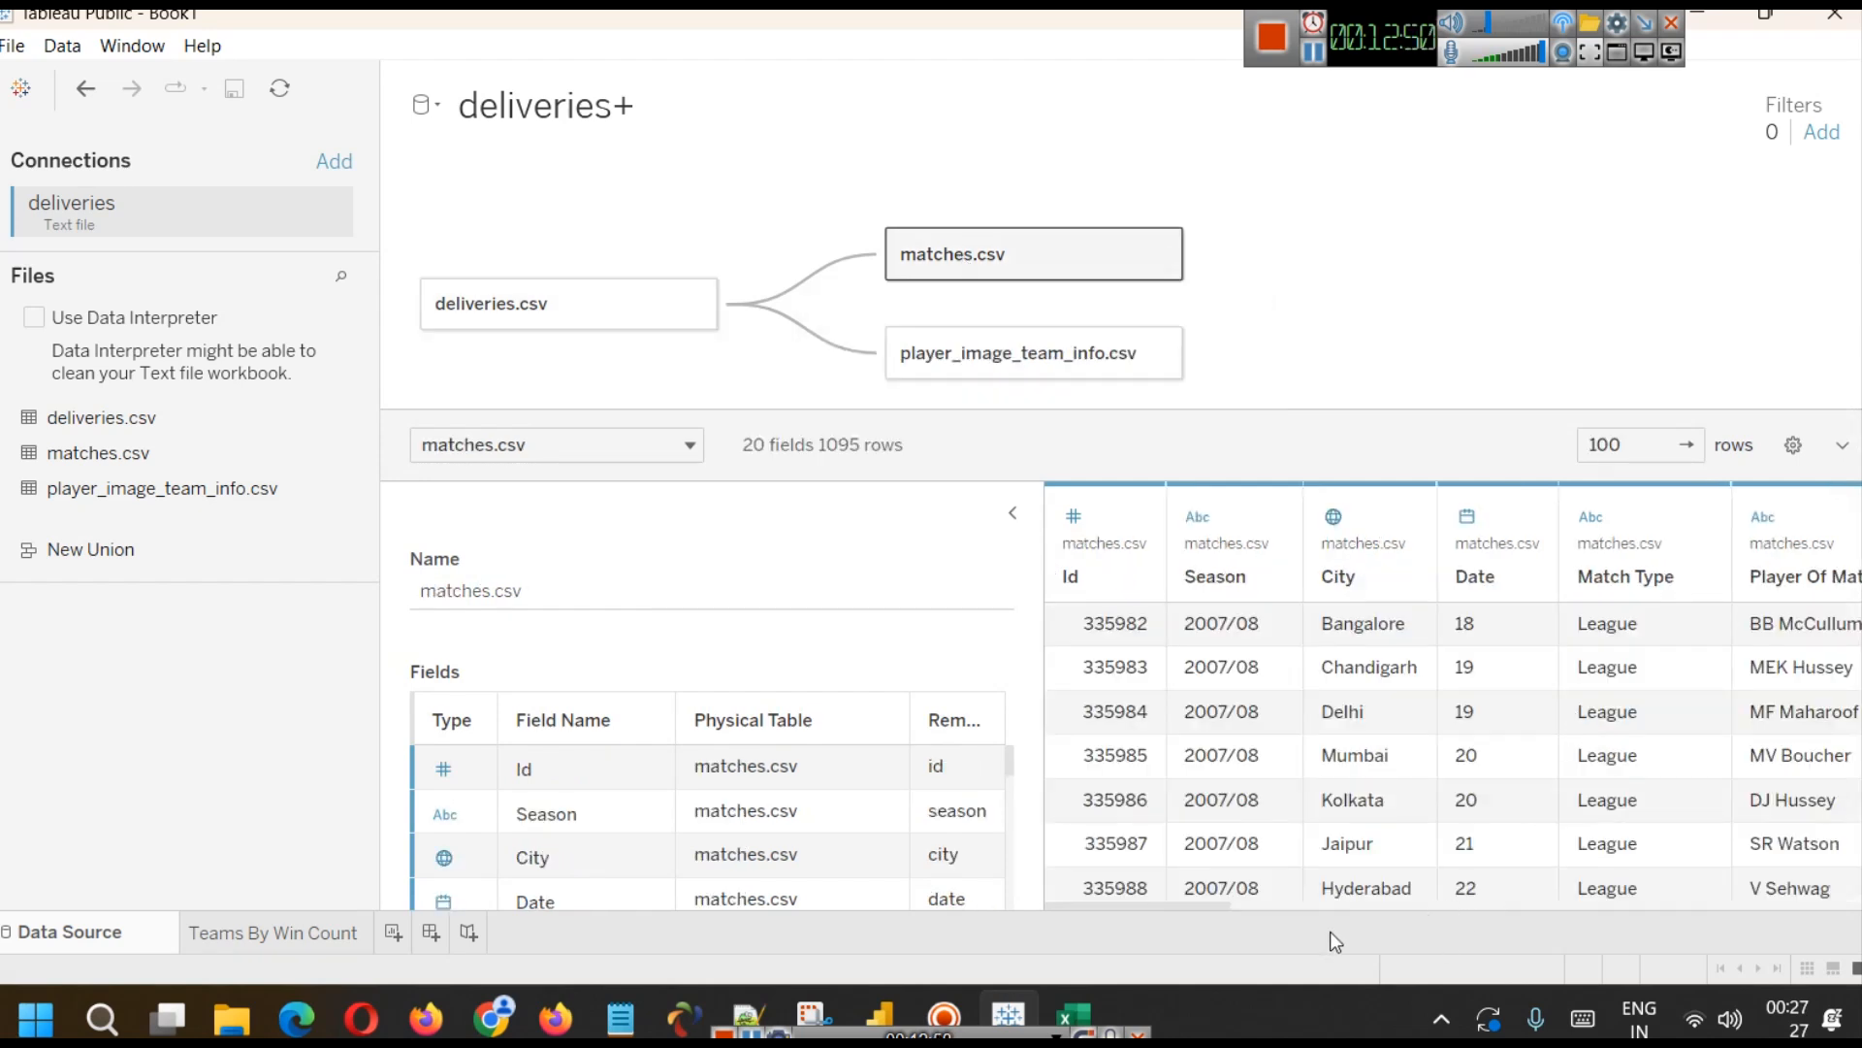
{"action": "left_click_drag", "start_coordinate": [1098, 905], "coordinate": [1482, 697]}
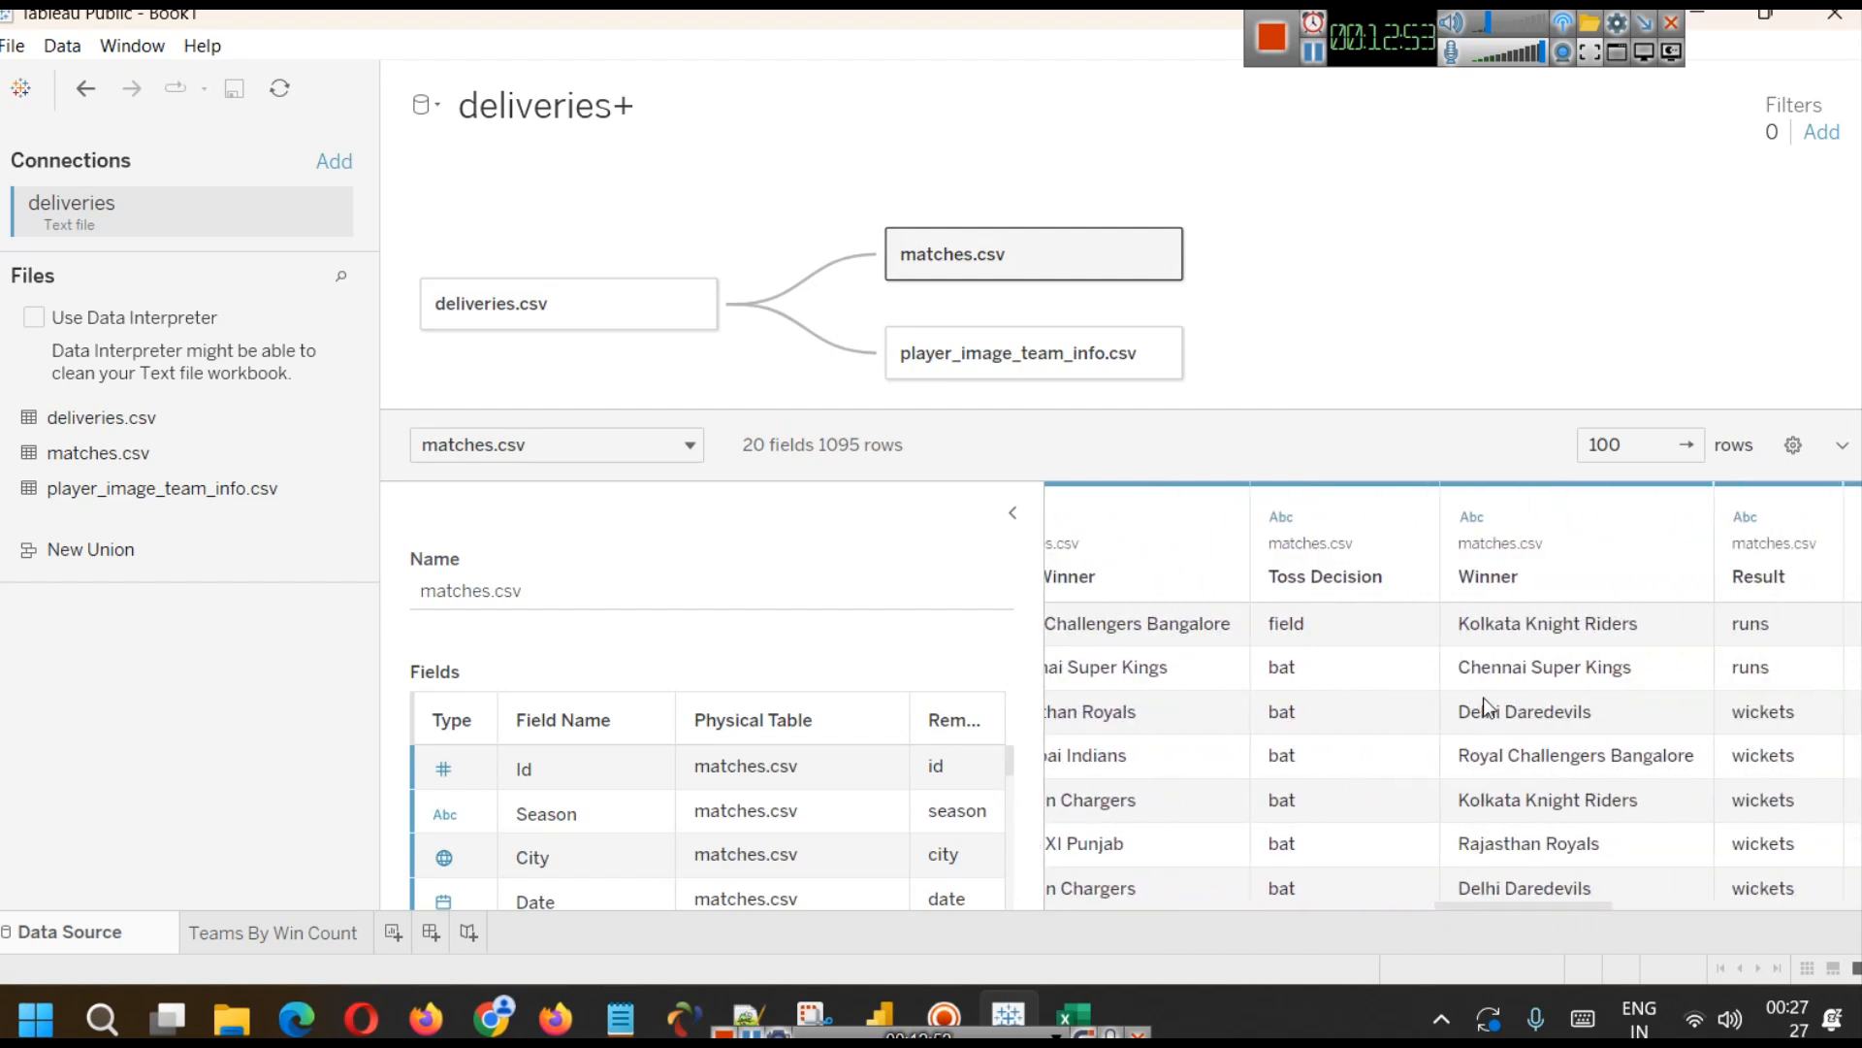
{"action": "left_click", "coordinate": [1531, 613]}
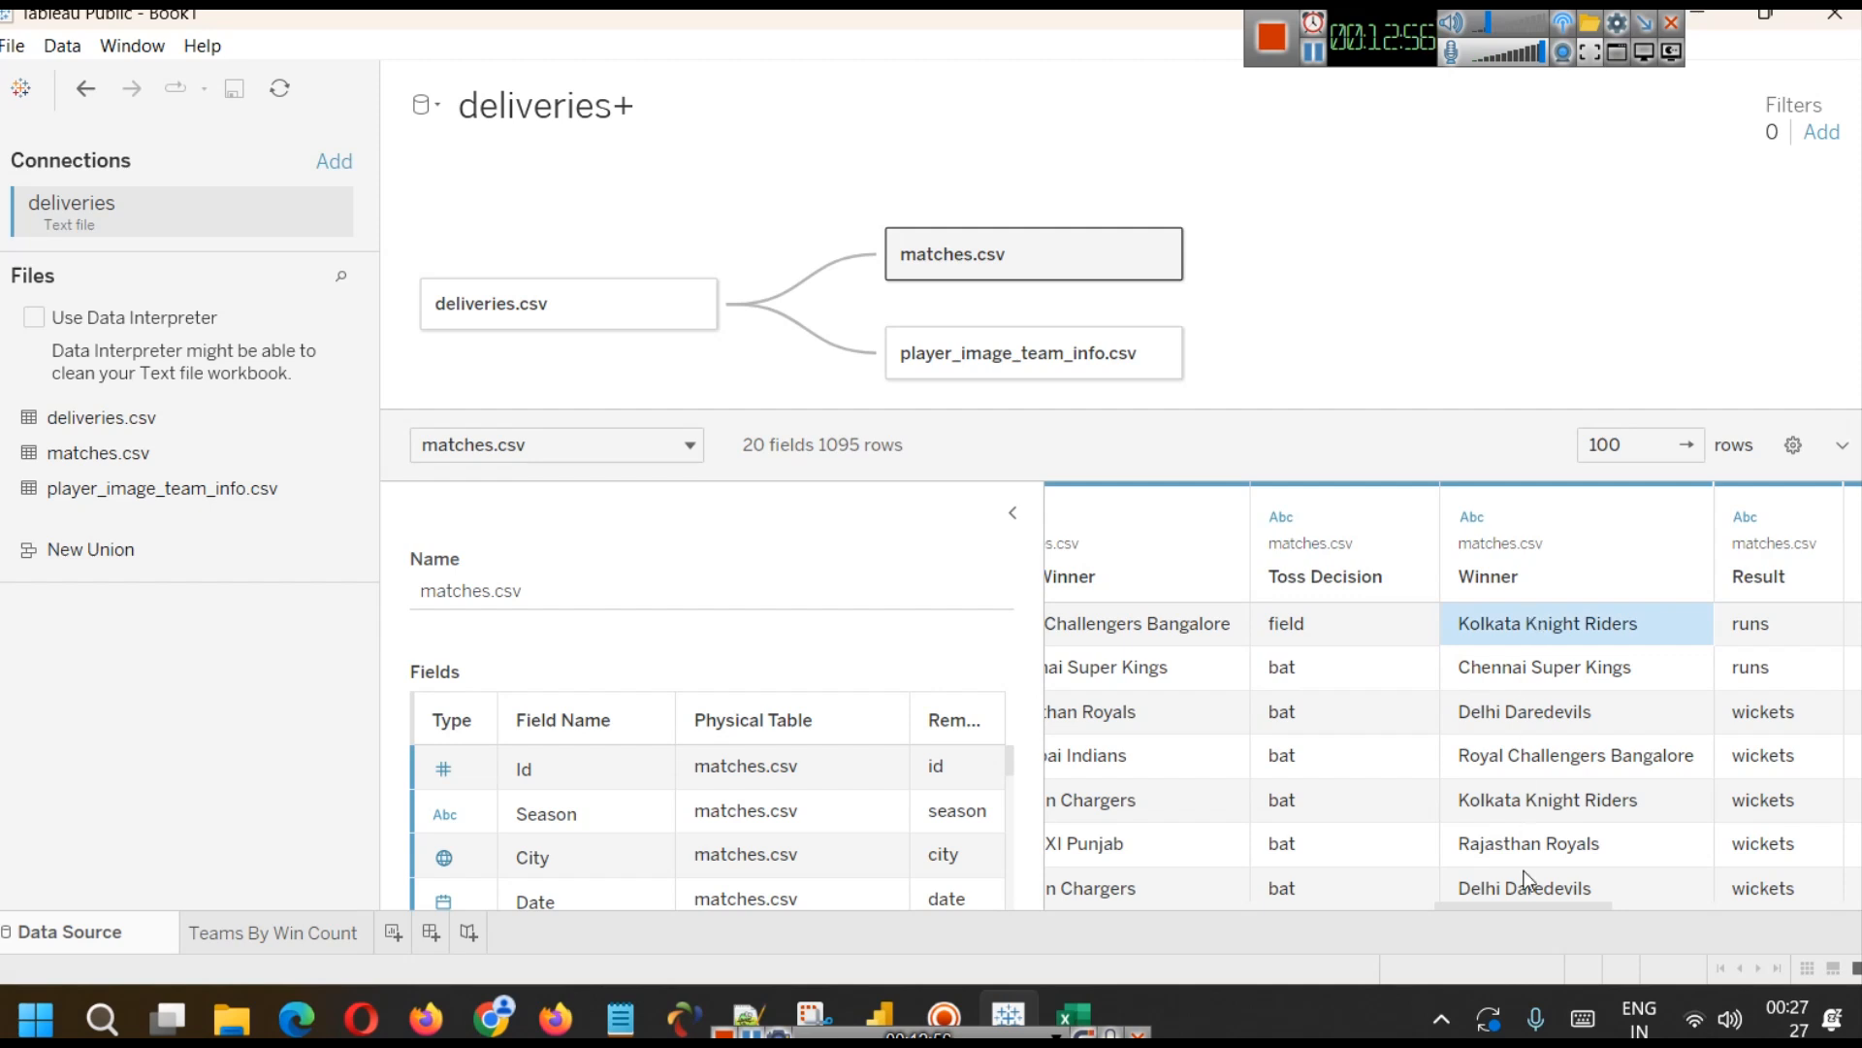
{"action": "left_click_drag", "start_coordinate": [1494, 904], "coordinate": [1162, 939]}
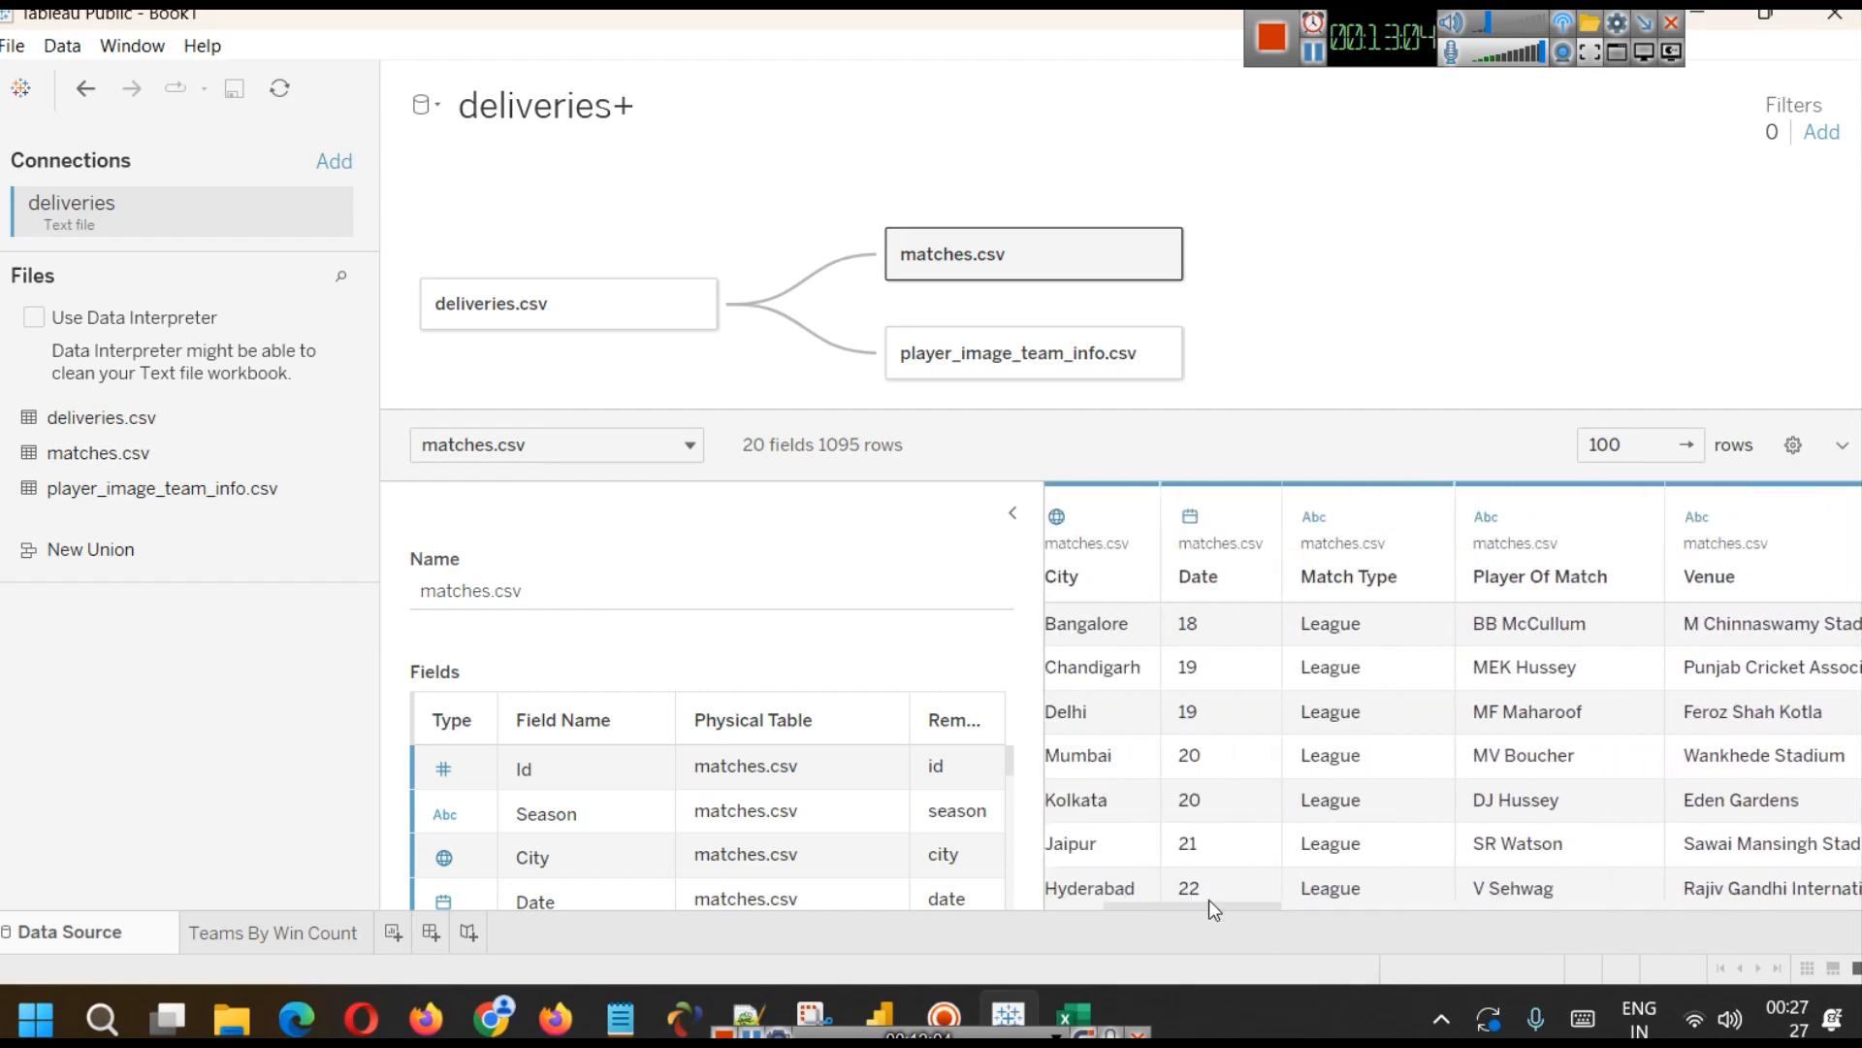
{"action": "scroll", "coordinate": [1368, 693], "scroll_direction": "down", "scroll_amount": 4}
{"action": "scroll", "coordinate": [1368, 694], "scroll_direction": "down", "scroll_amount": 20}
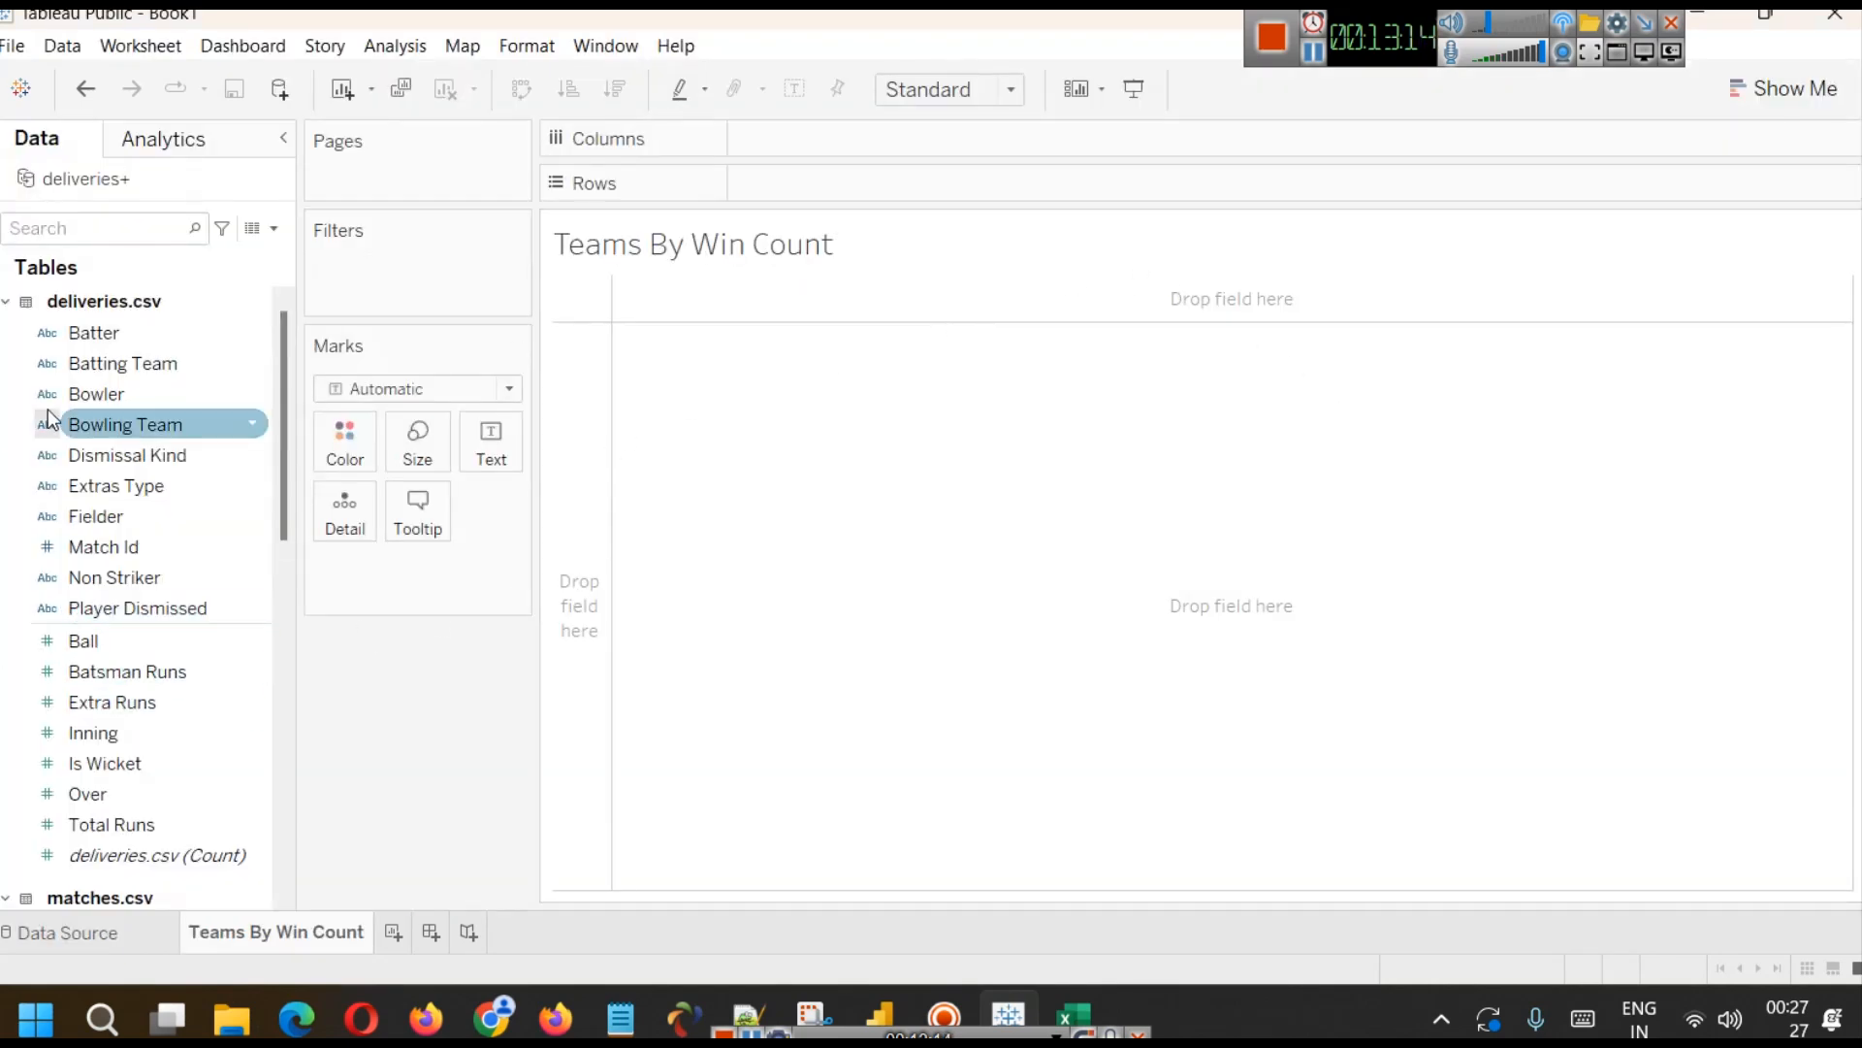
- Build a column chart of the matches.csv count per Winner on the Teams By Win Count sheet, sorted in descending order
{"action": "scroll", "coordinate": [254, 370], "scroll_direction": "down", "scroll_amount": 1}
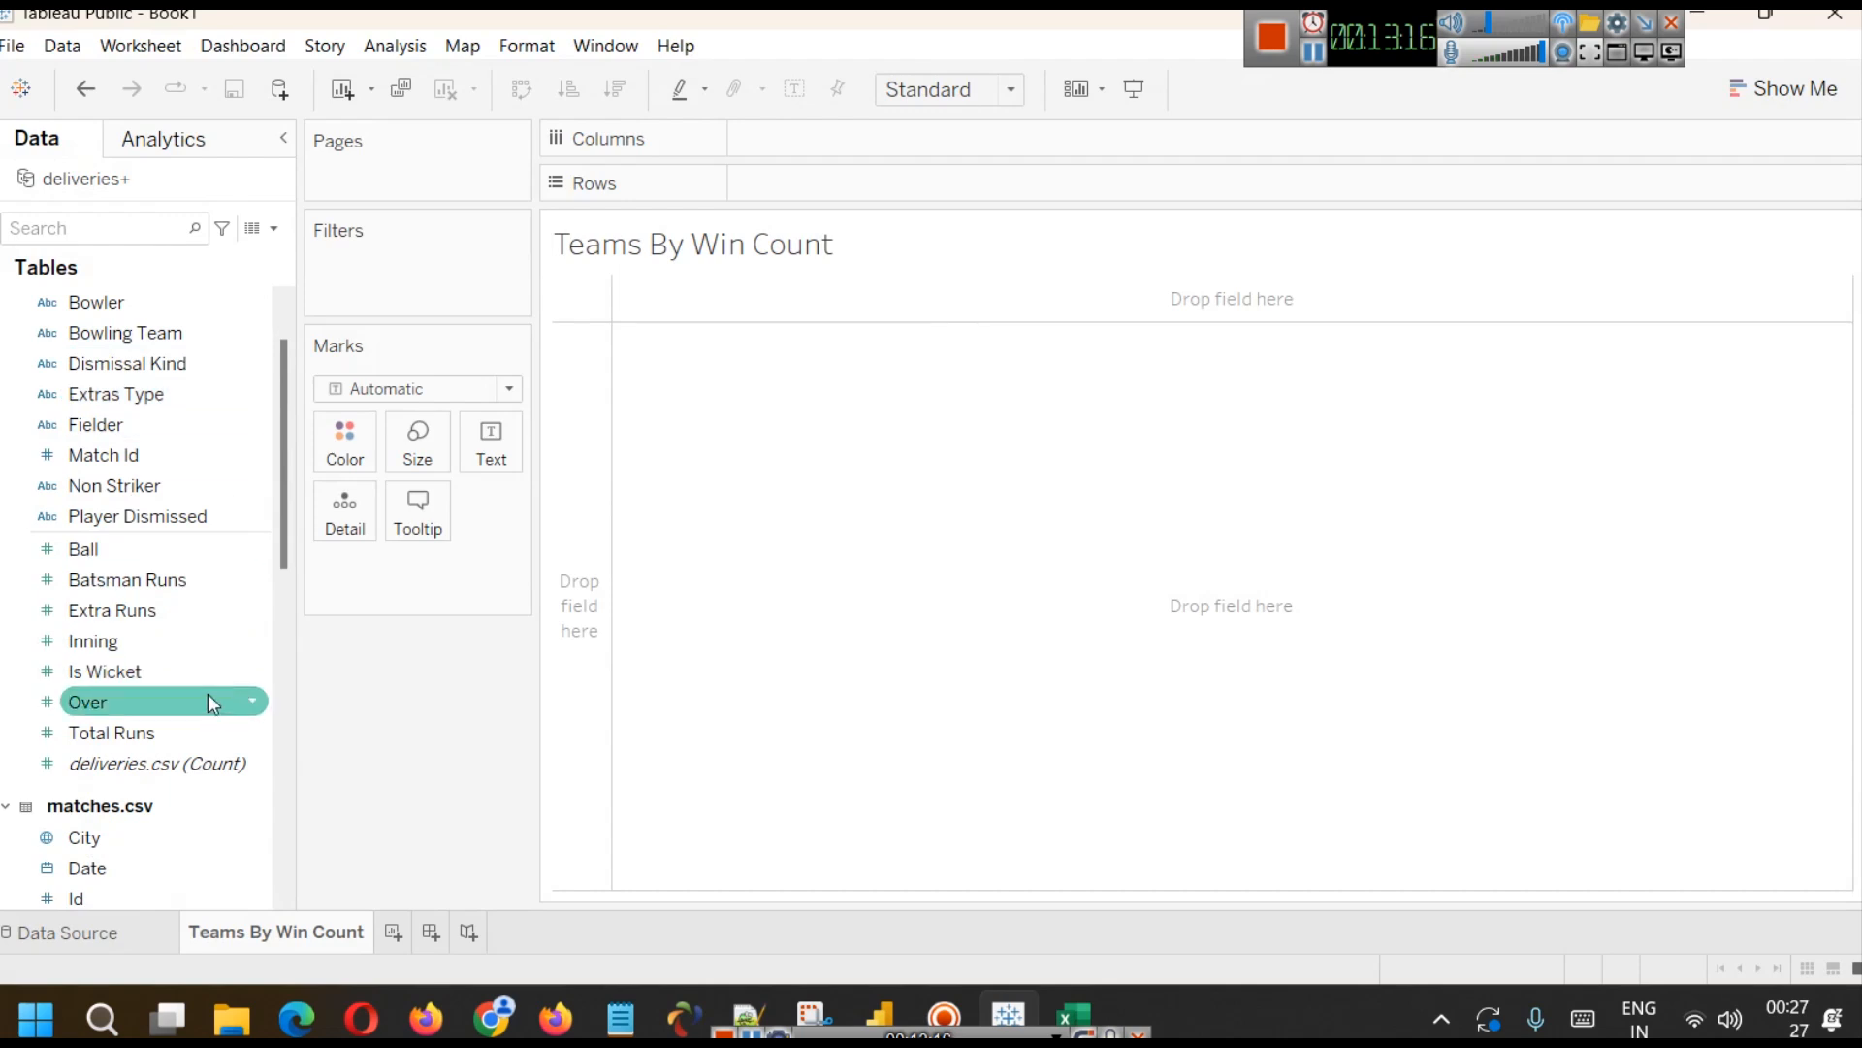
{"action": "scroll", "coordinate": [153, 514], "scroll_direction": "up", "scroll_amount": 1}
{"action": "scroll", "coordinate": [158, 510], "scroll_direction": "down", "scroll_amount": 6}
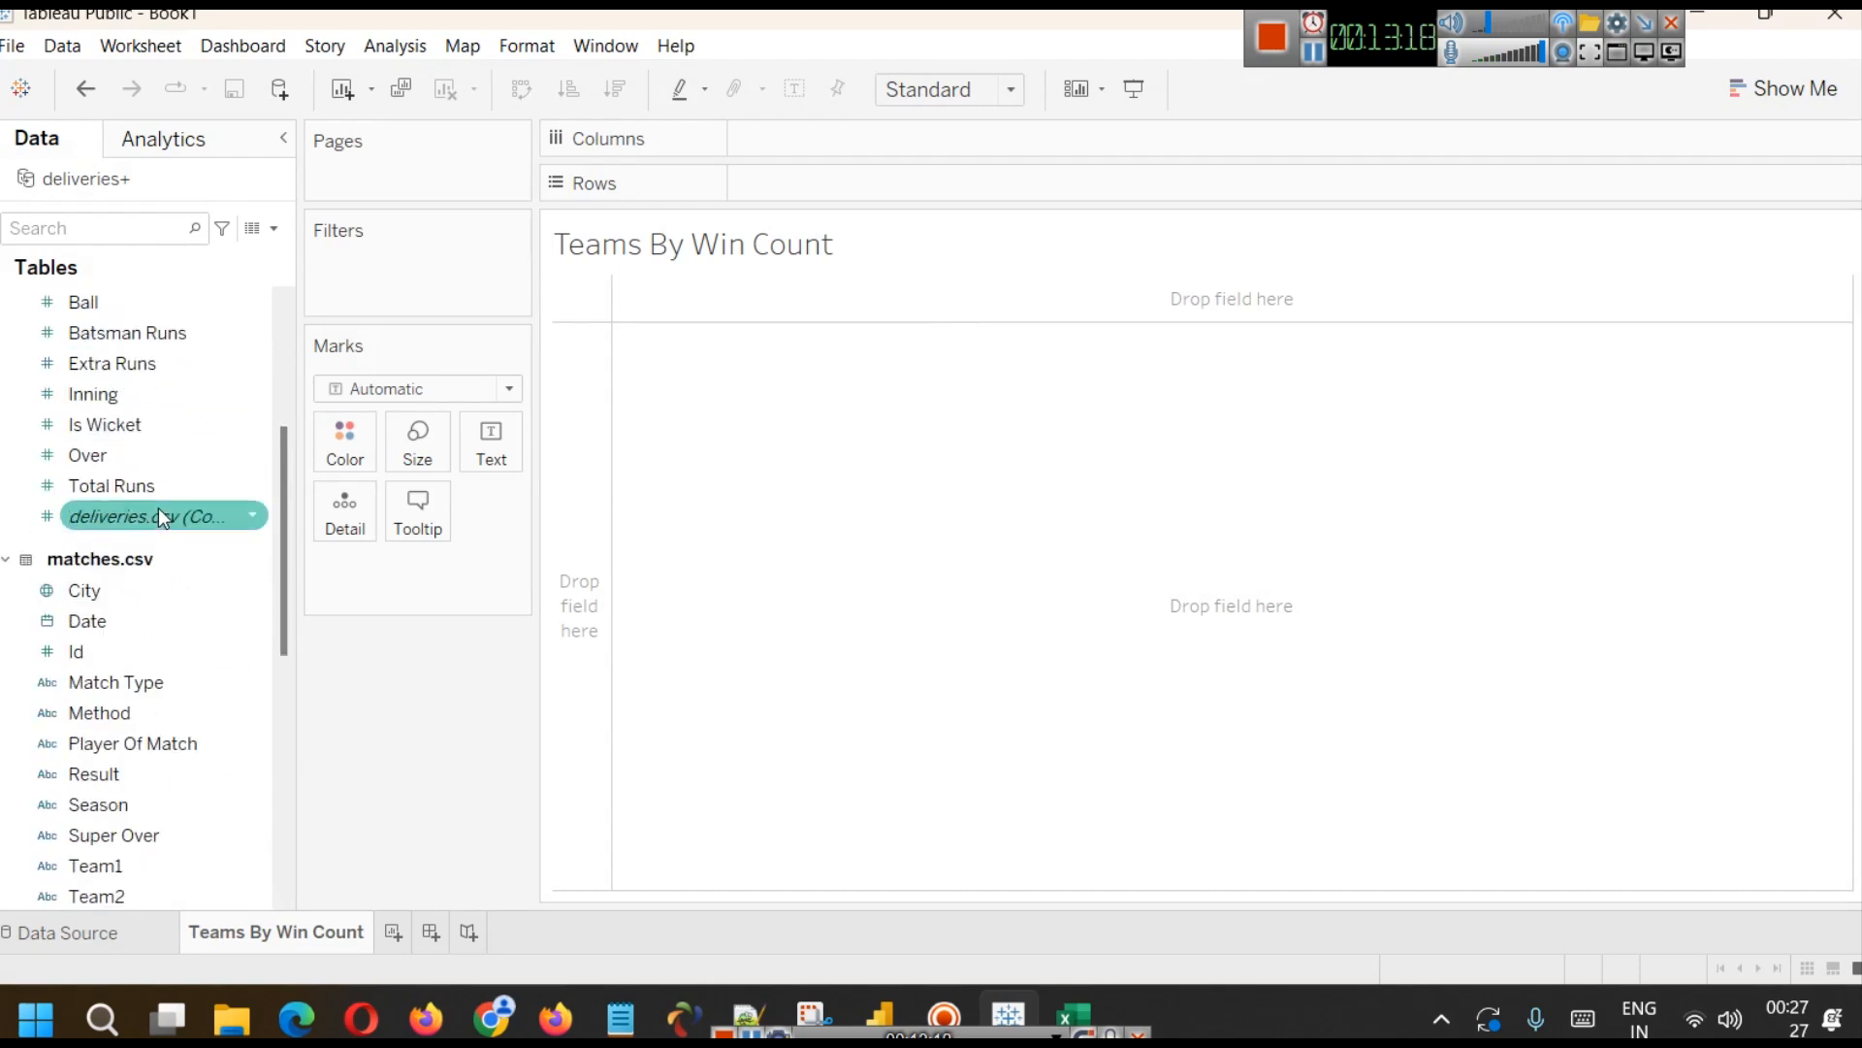
{"action": "scroll", "coordinate": [144, 501], "scroll_direction": "down", "scroll_amount": 1}
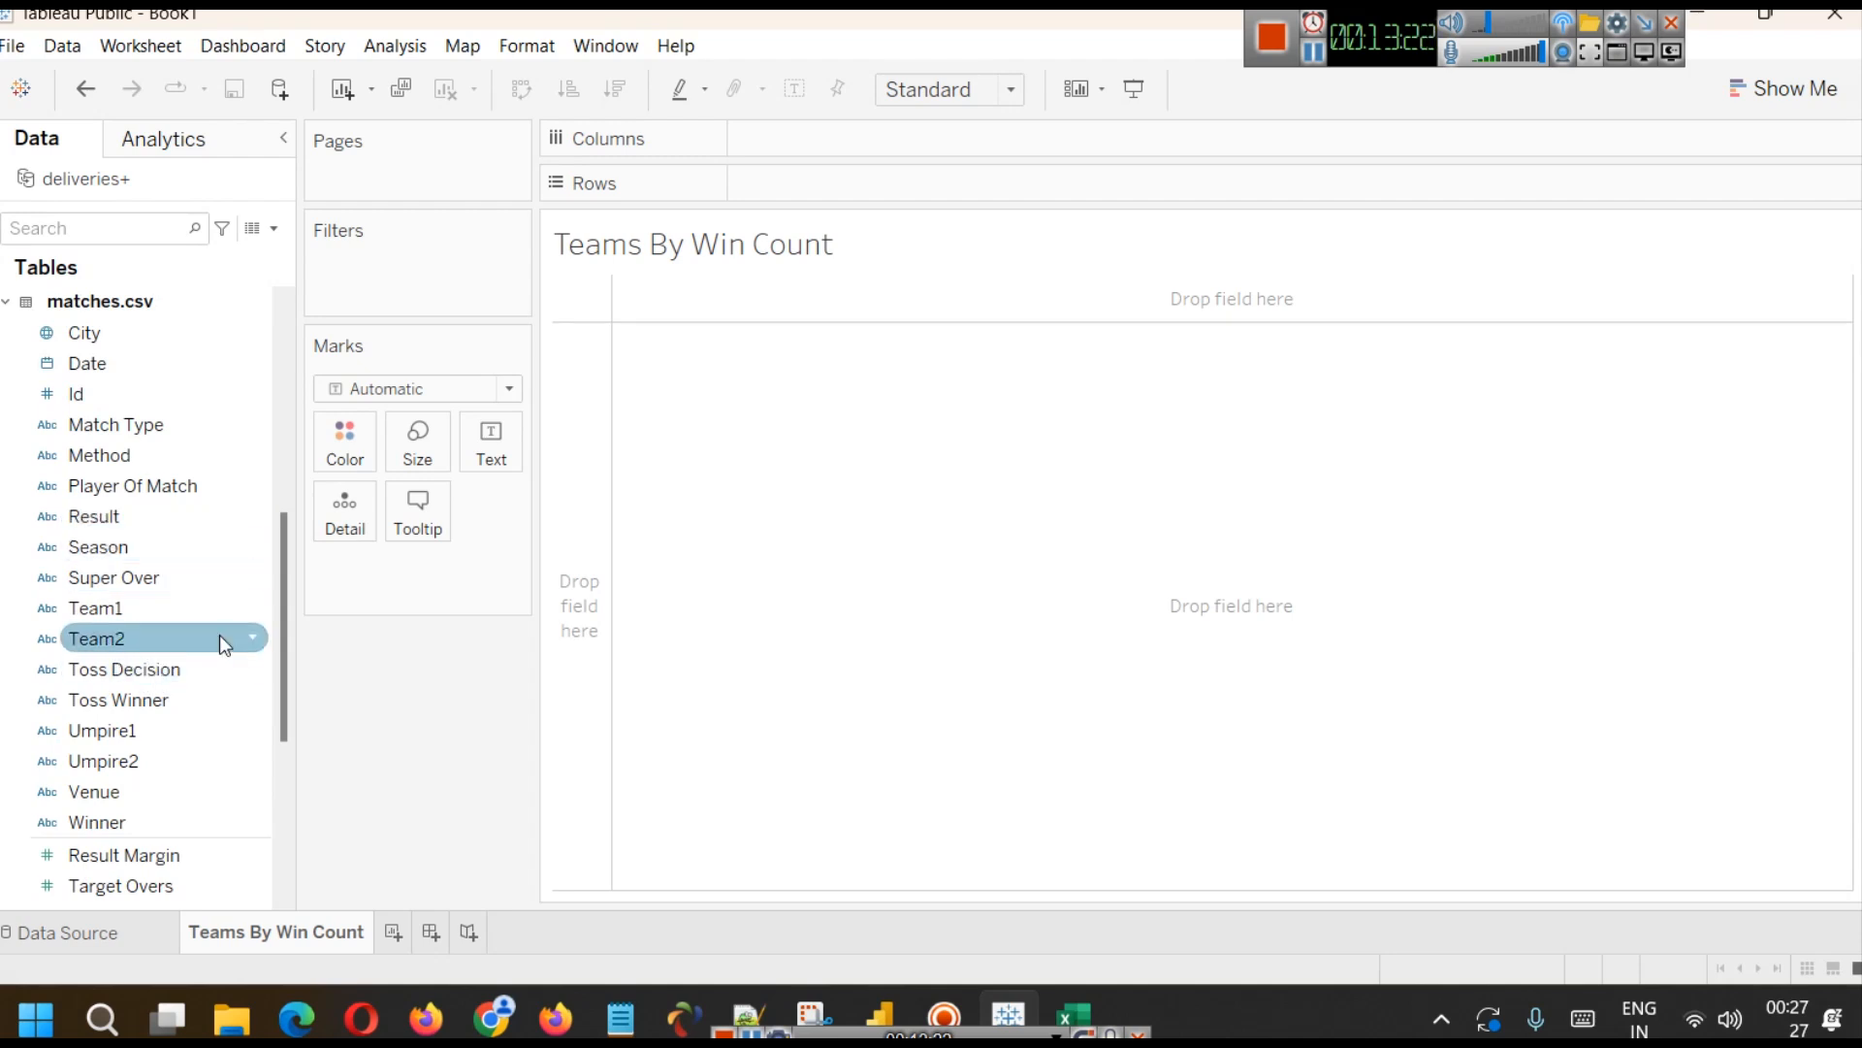
{"action": "scroll", "coordinate": [207, 618], "scroll_direction": "down", "scroll_amount": 1}
{"action": "left_click_drag", "start_coordinate": [147, 737], "coordinate": [894, 142]}
{"action": "scroll", "coordinate": [165, 509], "scroll_direction": "up", "scroll_amount": 2}
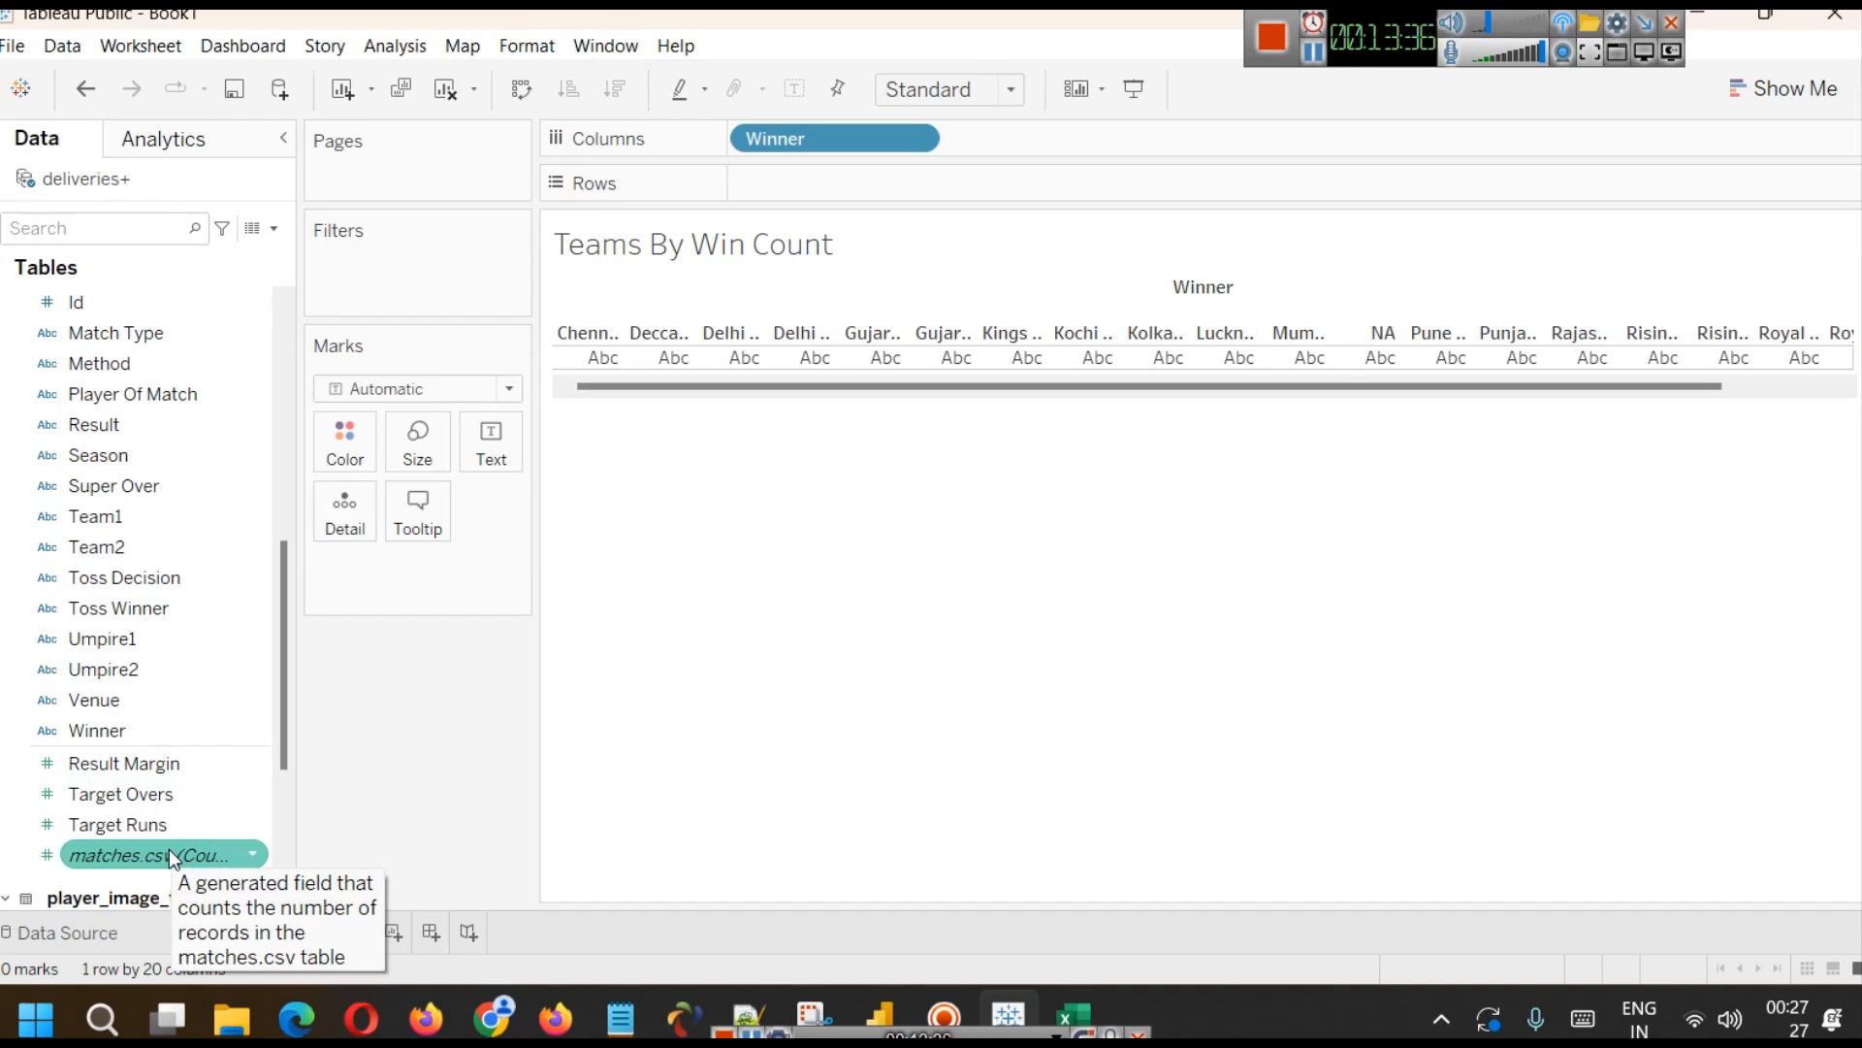
{"action": "left_click_drag", "start_coordinate": [168, 848], "coordinate": [871, 191]}
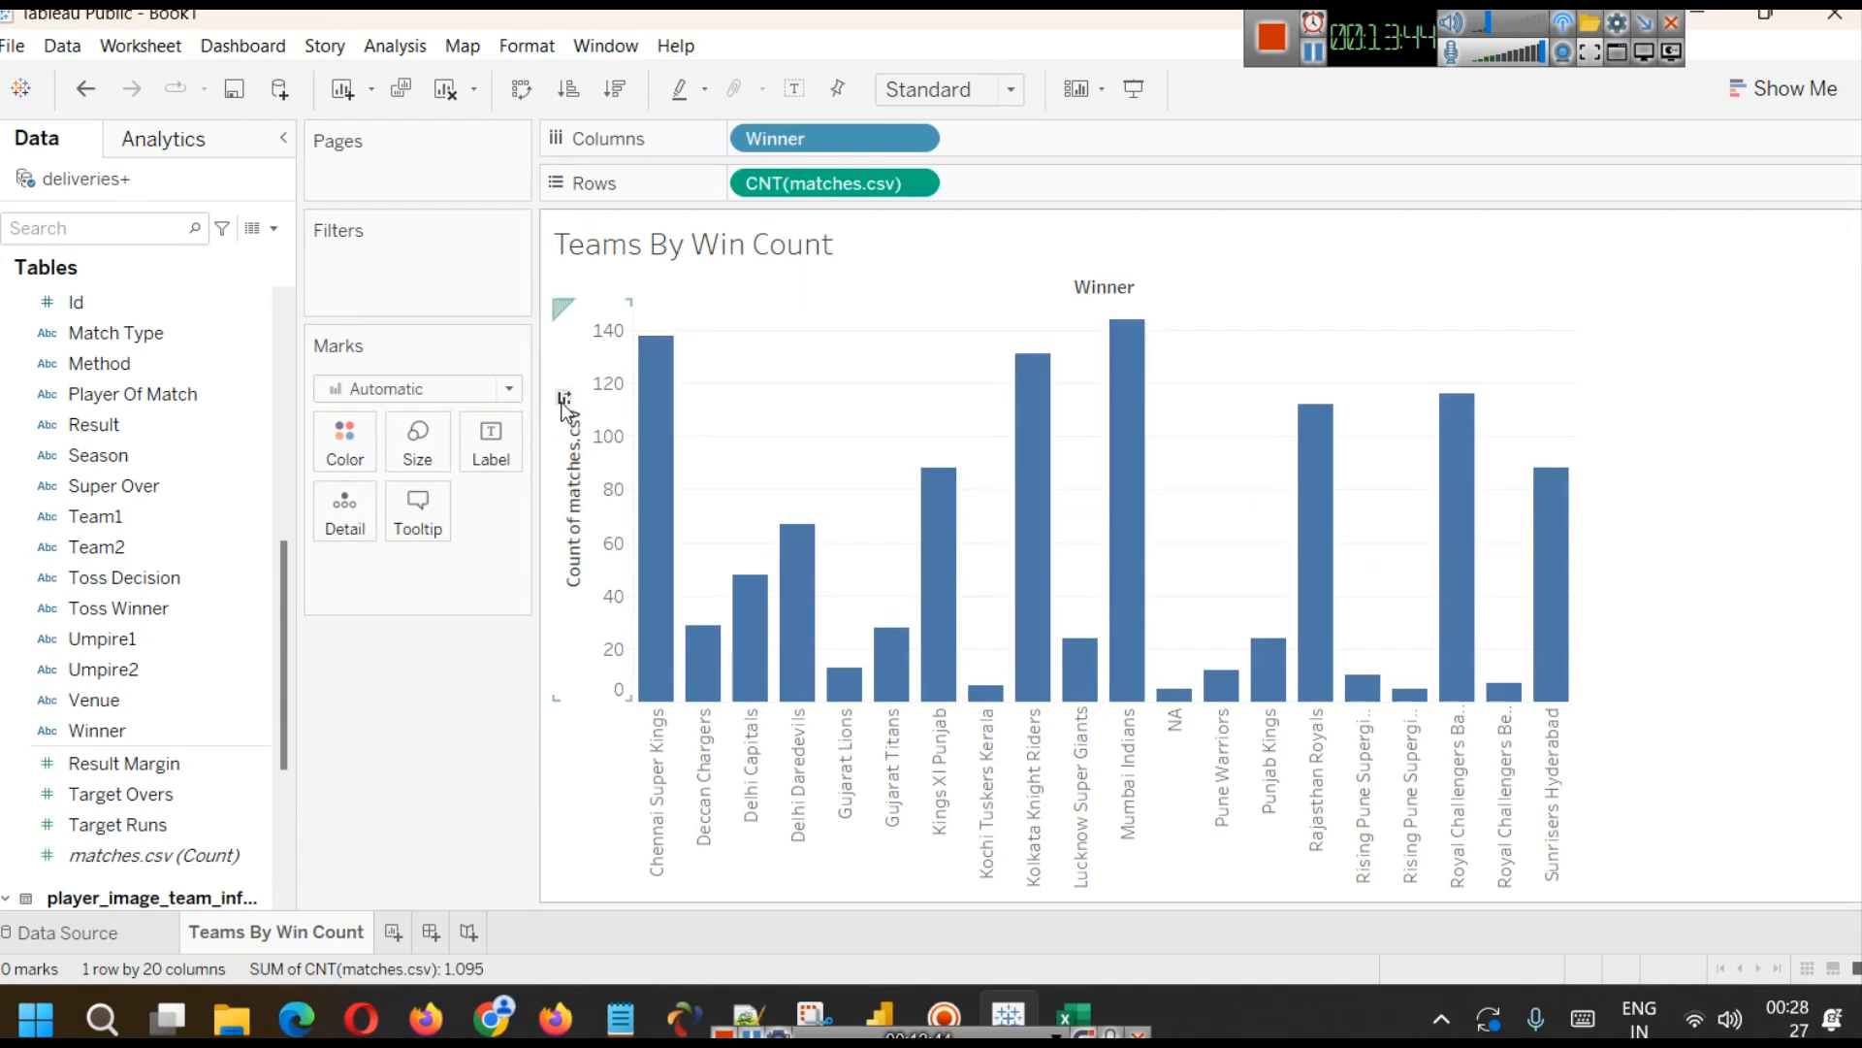
{"action": "left_click", "coordinate": [567, 402]}
- Inspect the win counts of individual teams across the sorted chart, from the highest bars to the lowest
{"action": "mouse_move", "coordinate": [656, 437]}
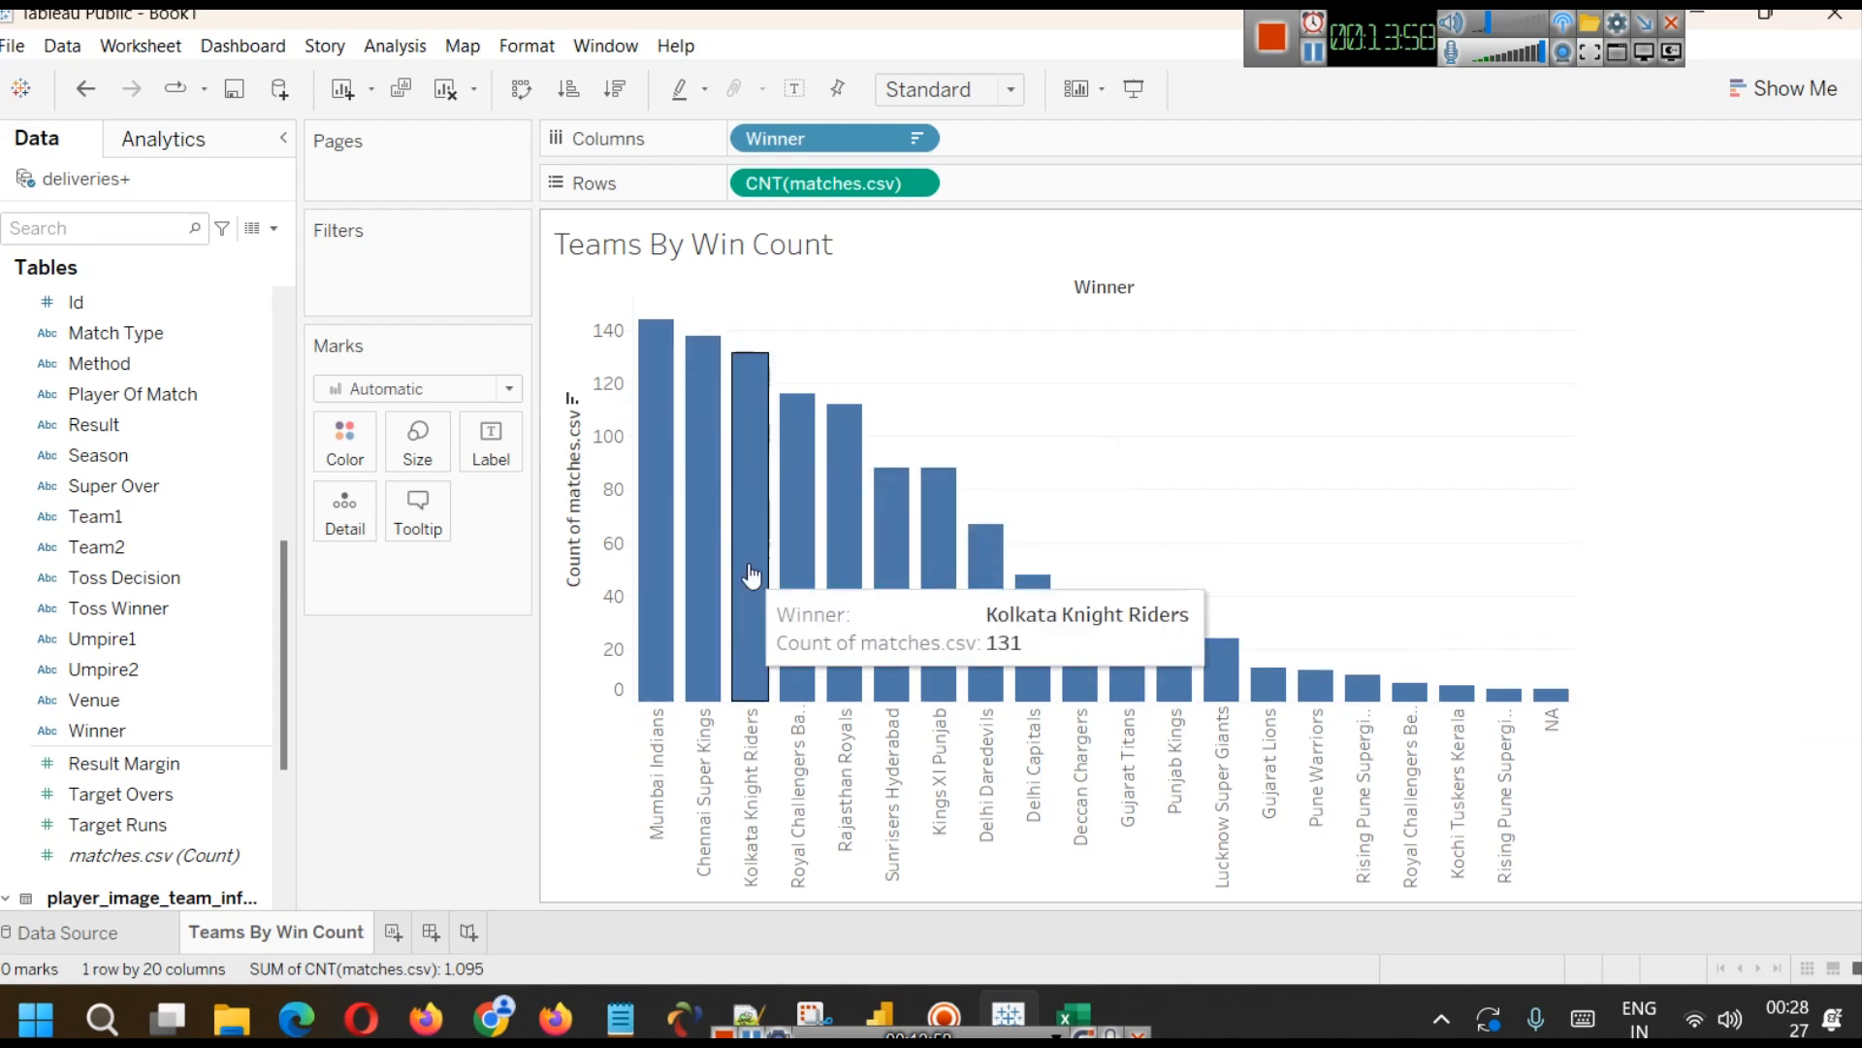
{"action": "mouse_move", "coordinate": [700, 499]}
{"action": "mouse_move", "coordinate": [754, 385]}
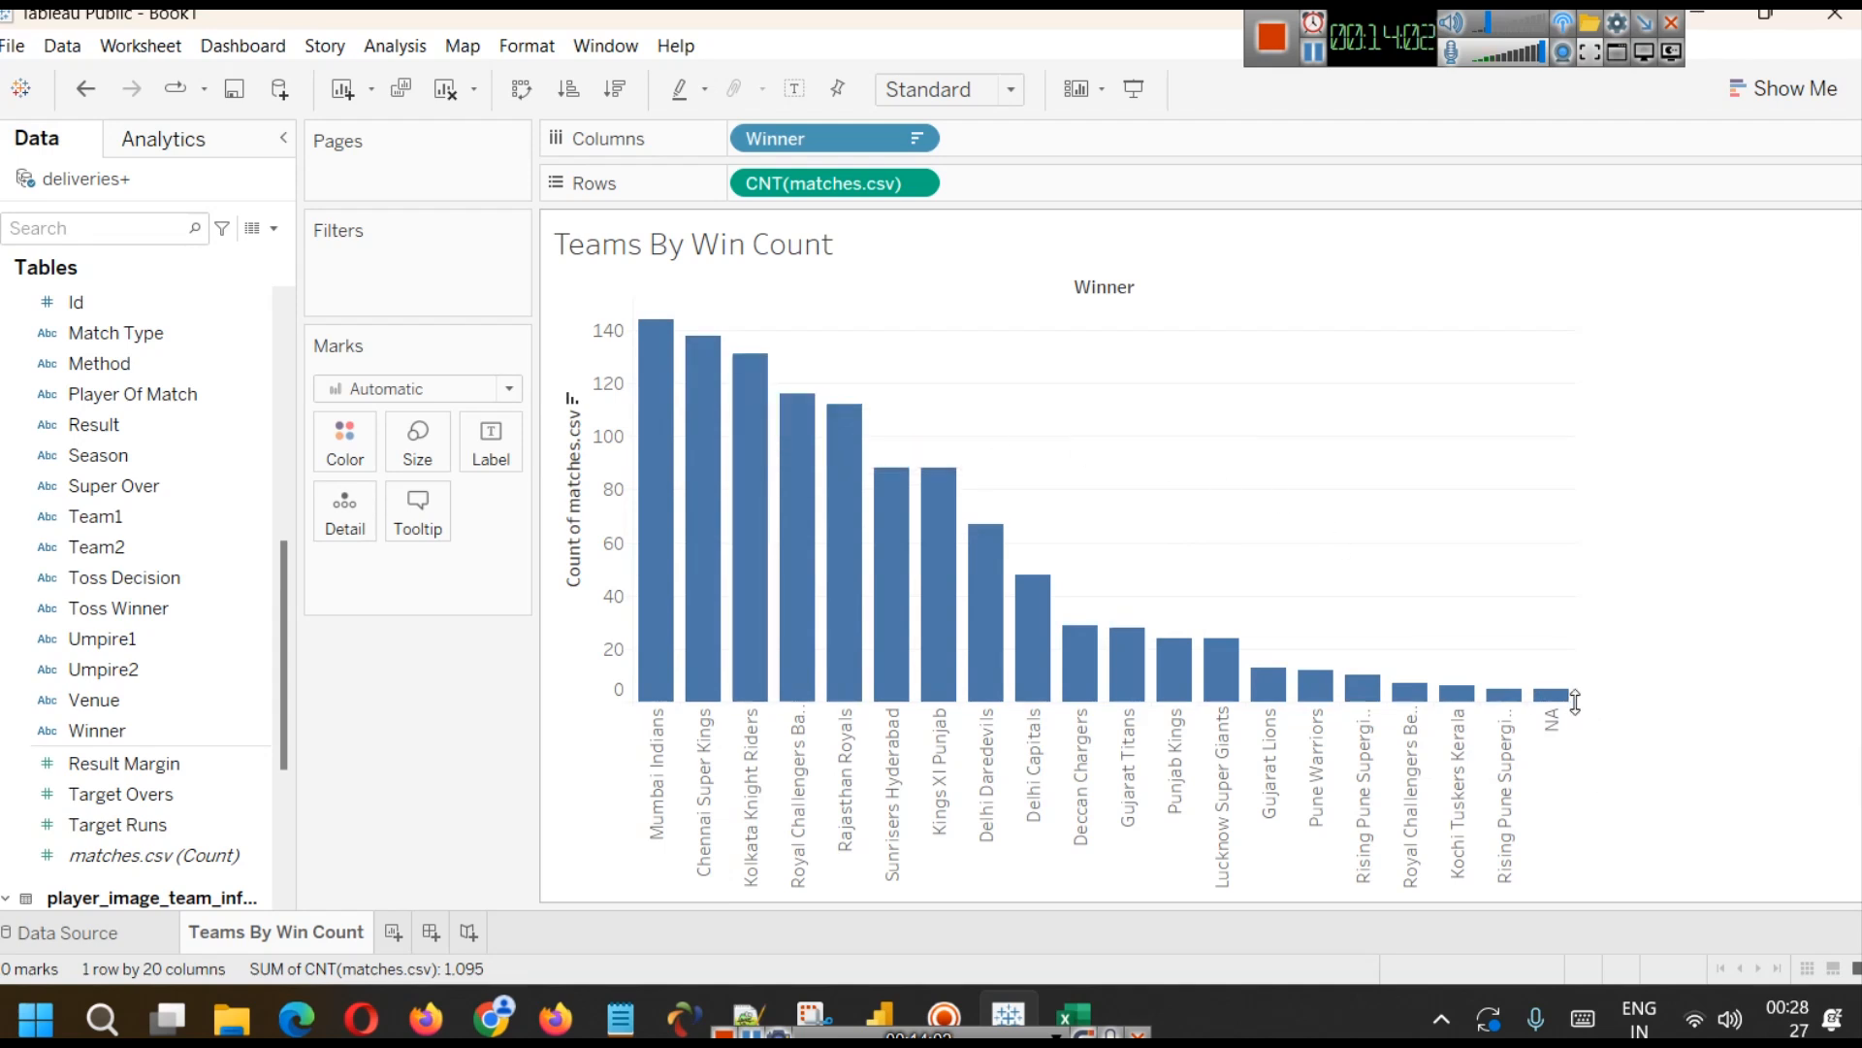
{"action": "mouse_move", "coordinate": [1555, 710]}
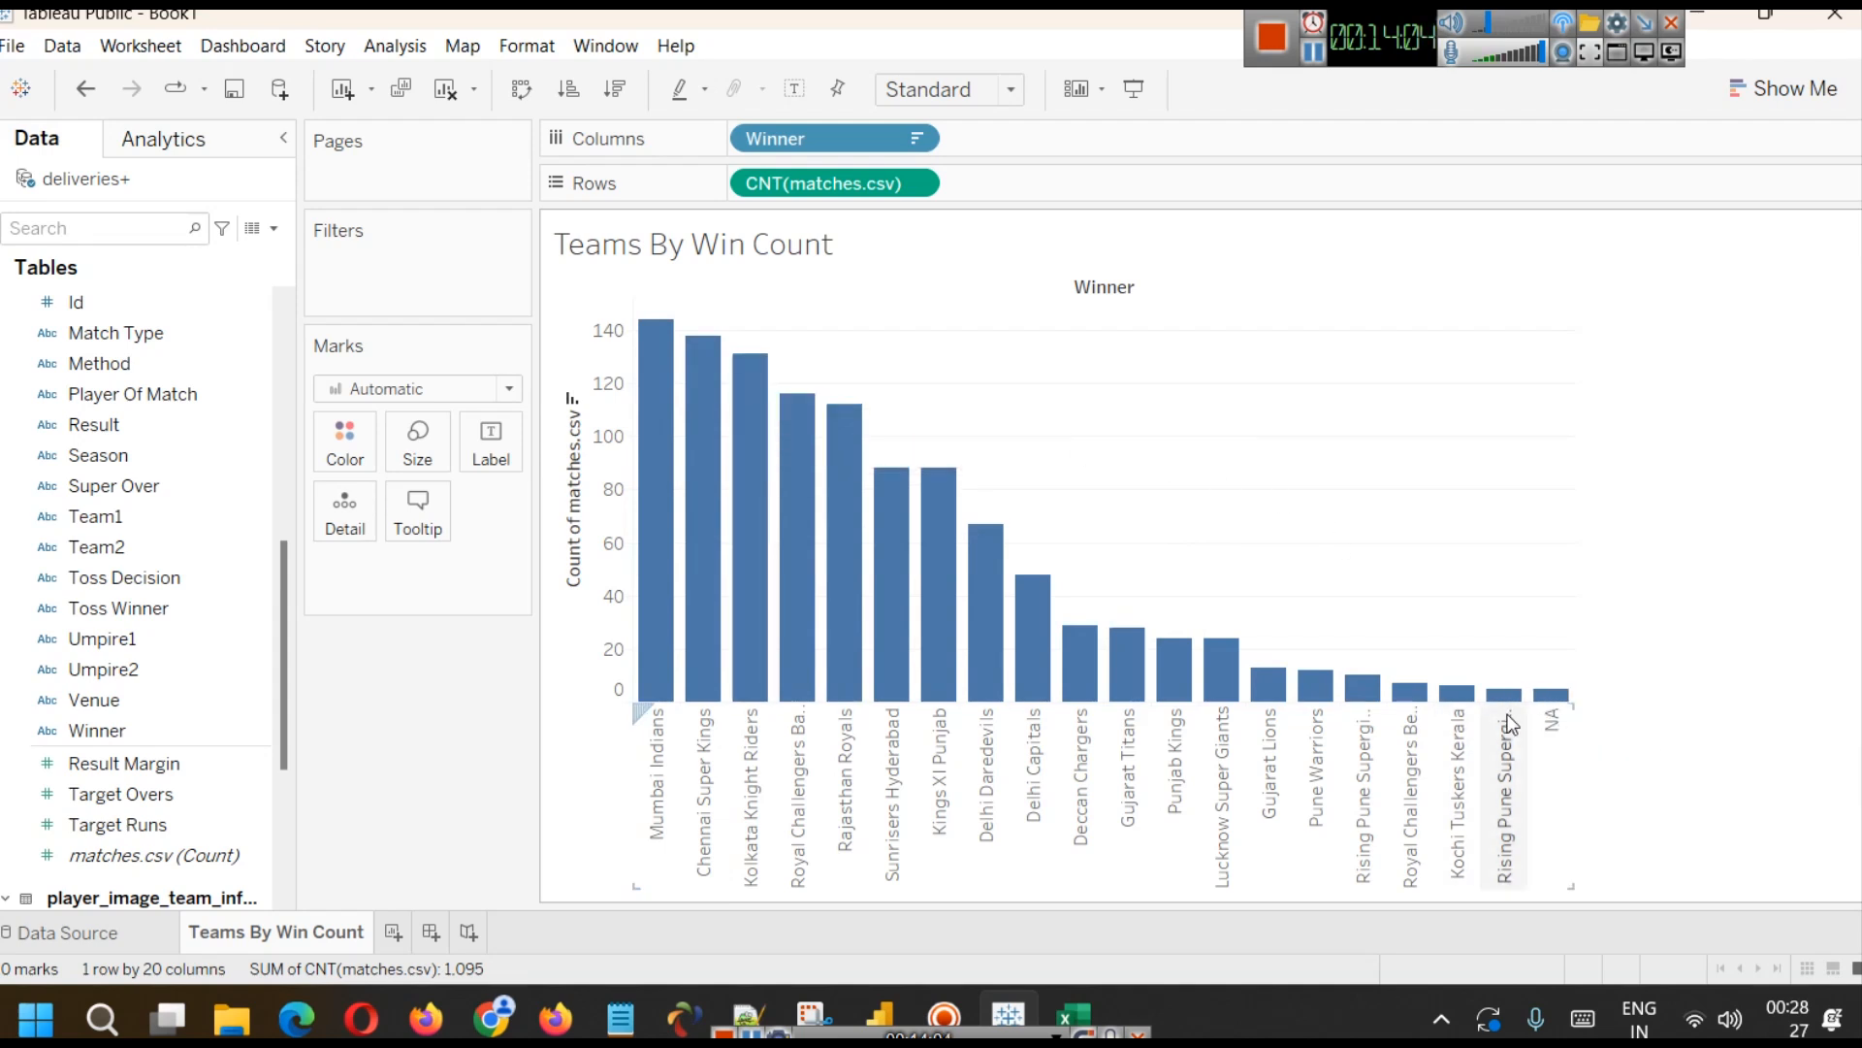
{"action": "mouse_move", "coordinate": [1501, 697]}
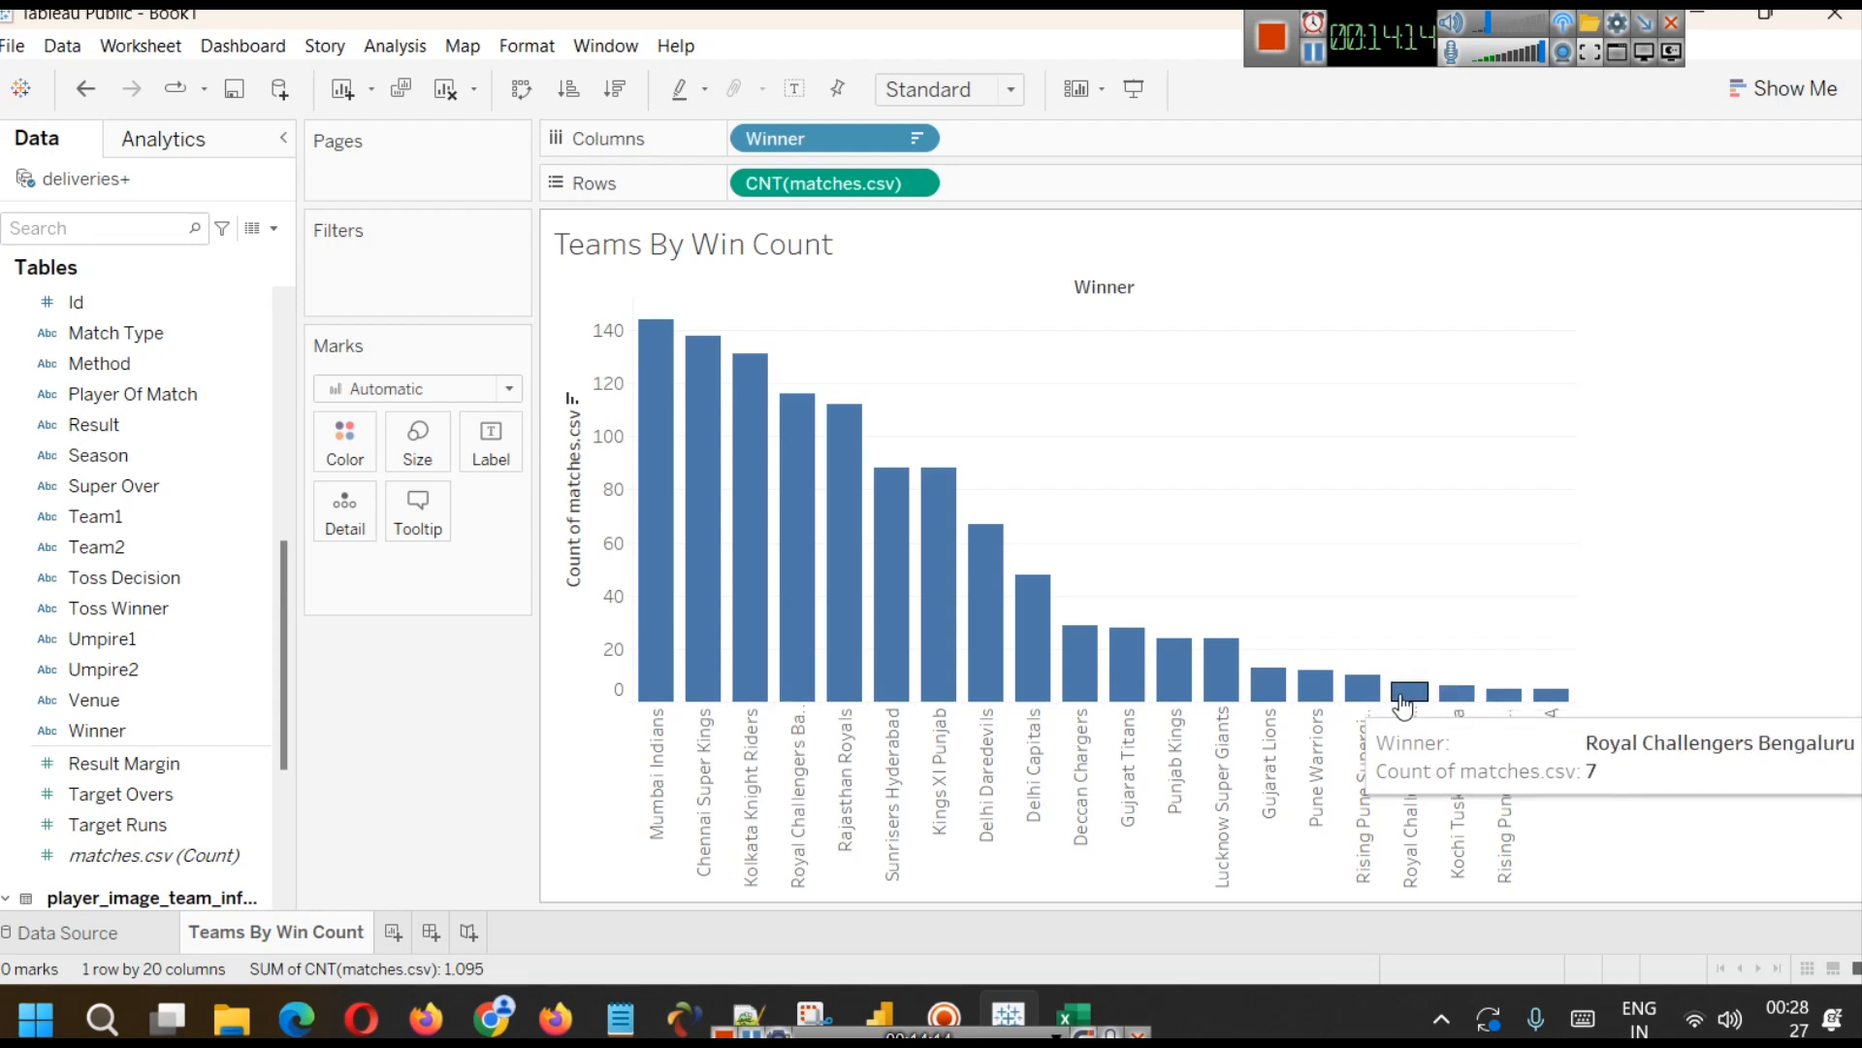
{"action": "mouse_move", "coordinate": [1321, 695]}
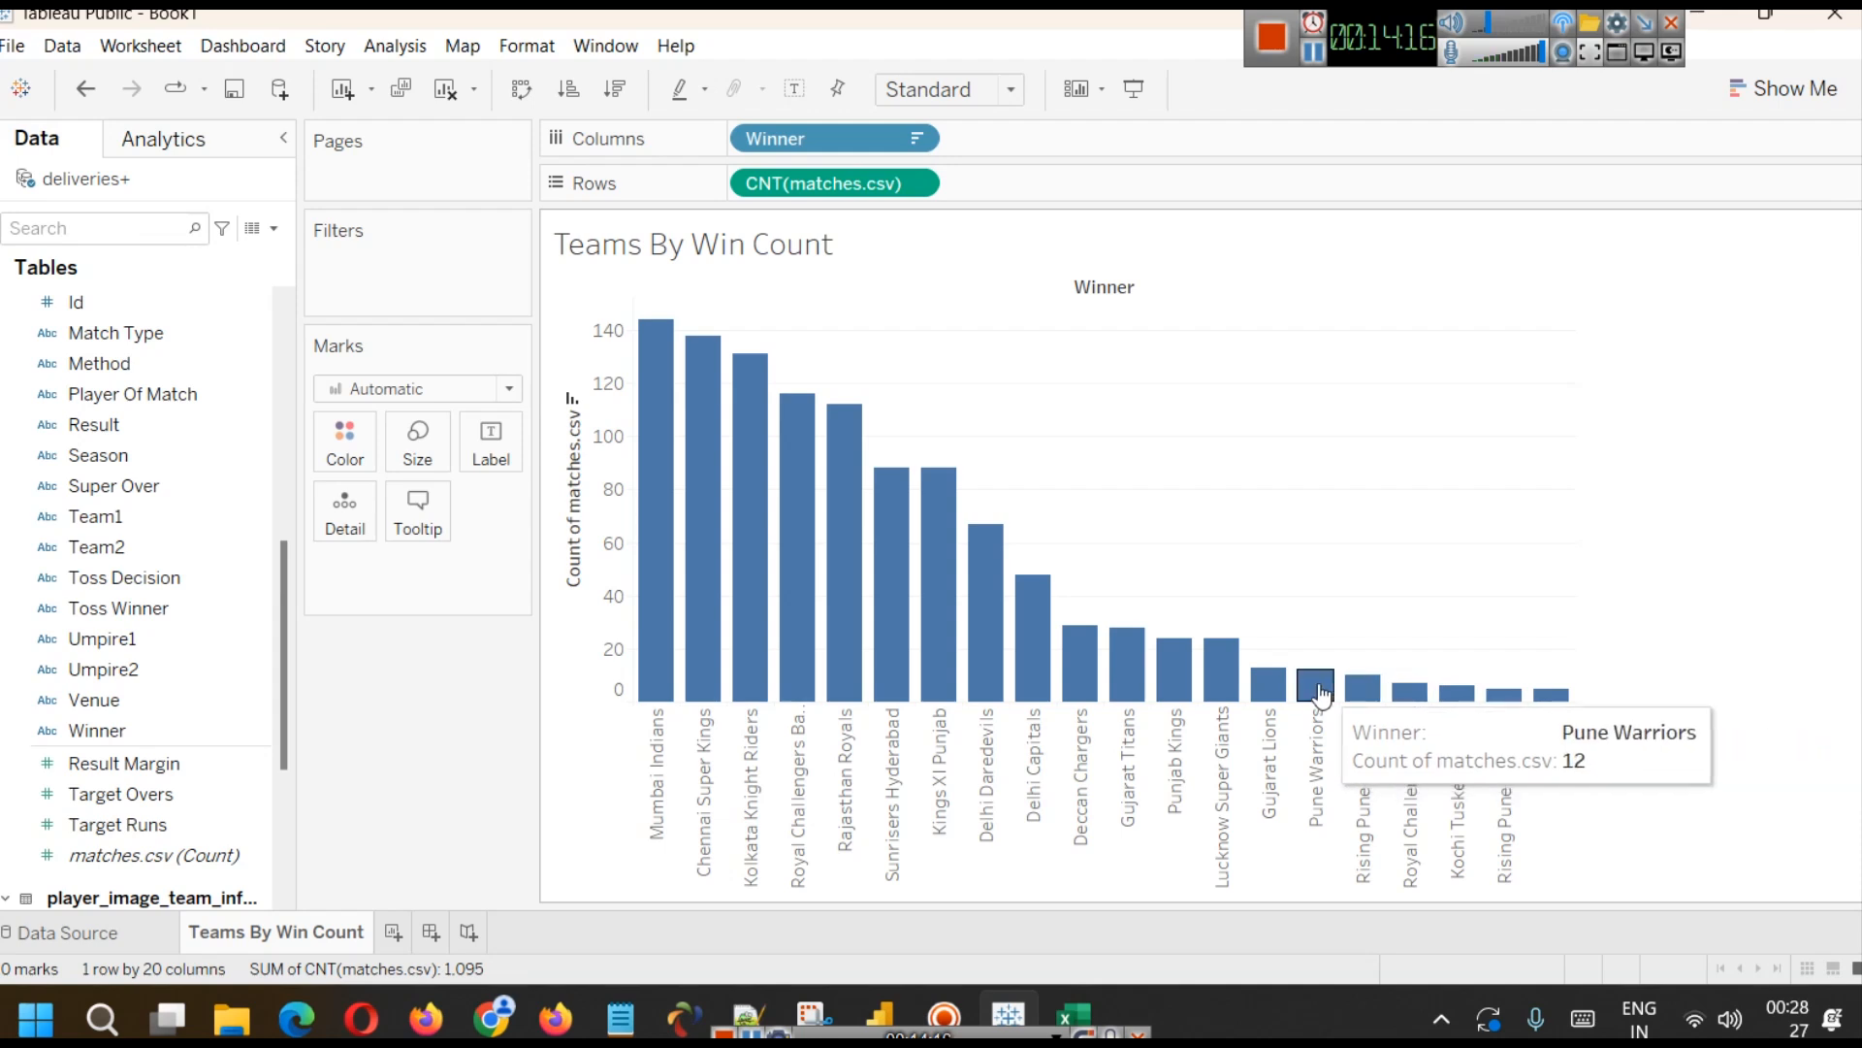
{"action": "mouse_move", "coordinate": [1217, 685]}
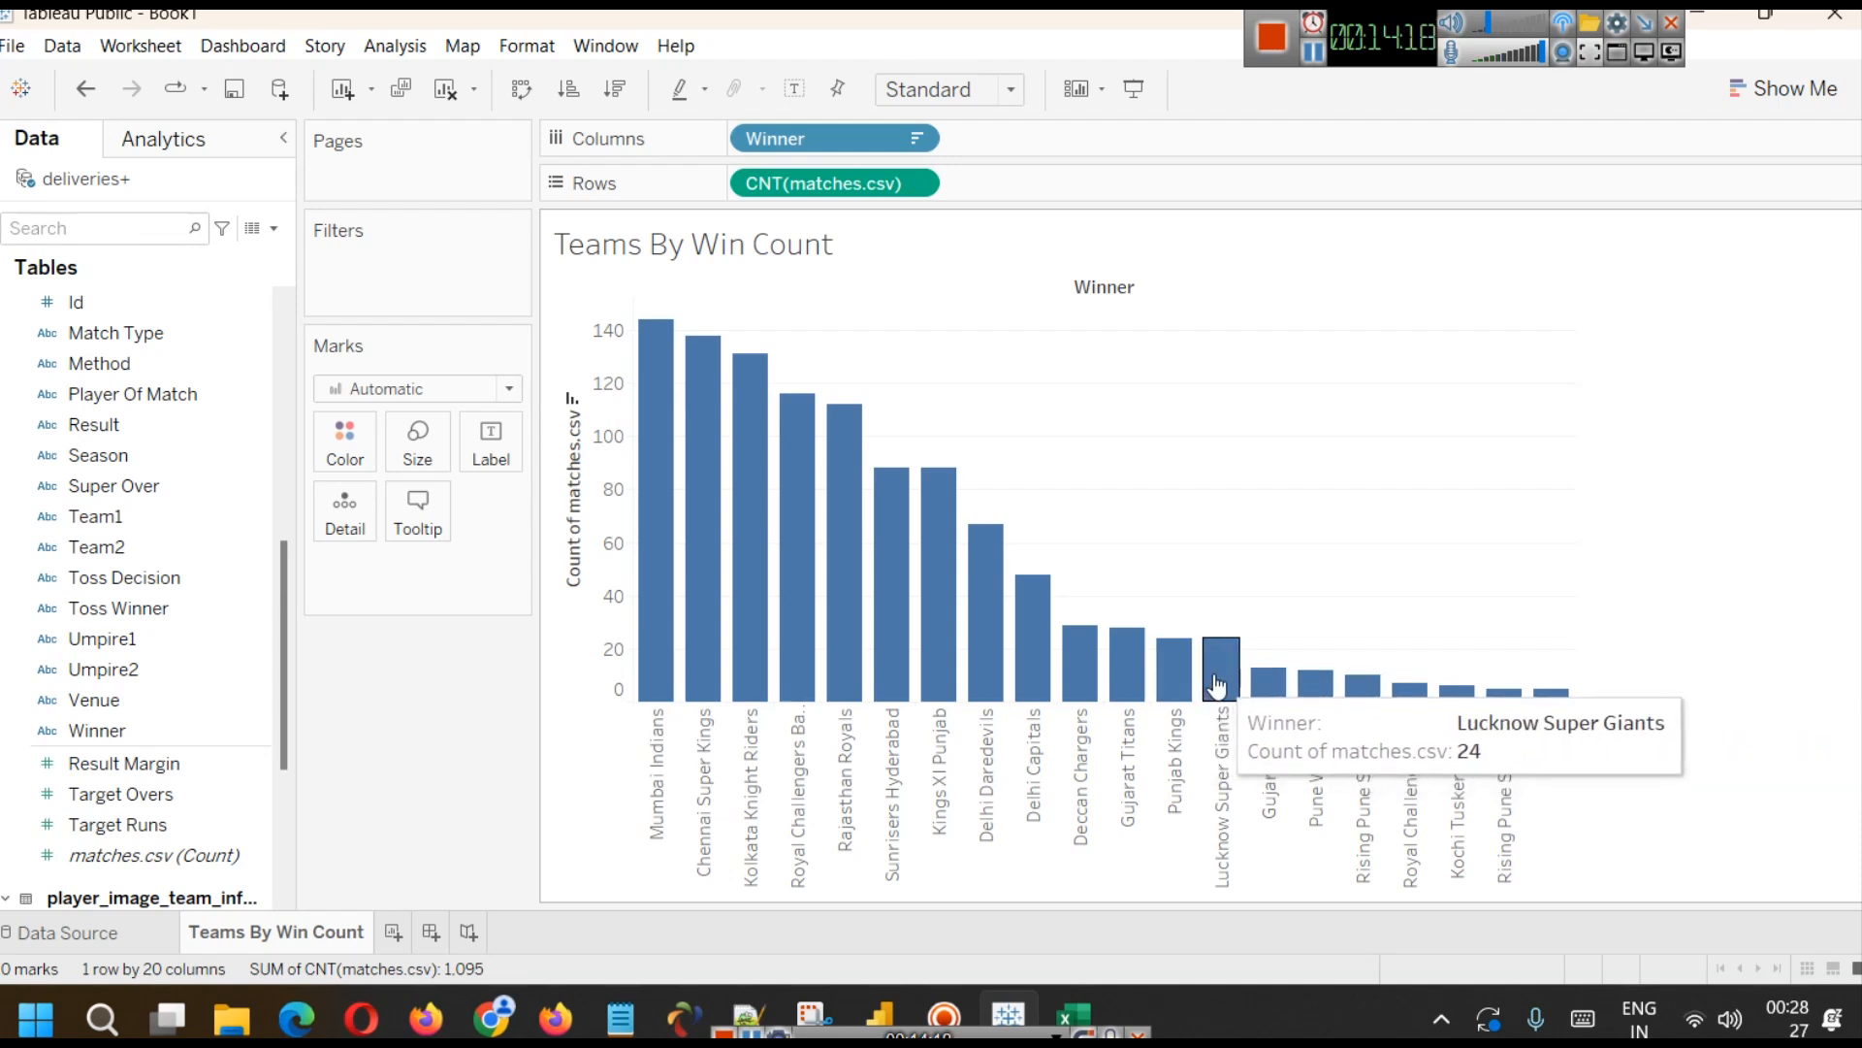
{"action": "mouse_move", "coordinate": [970, 663]}
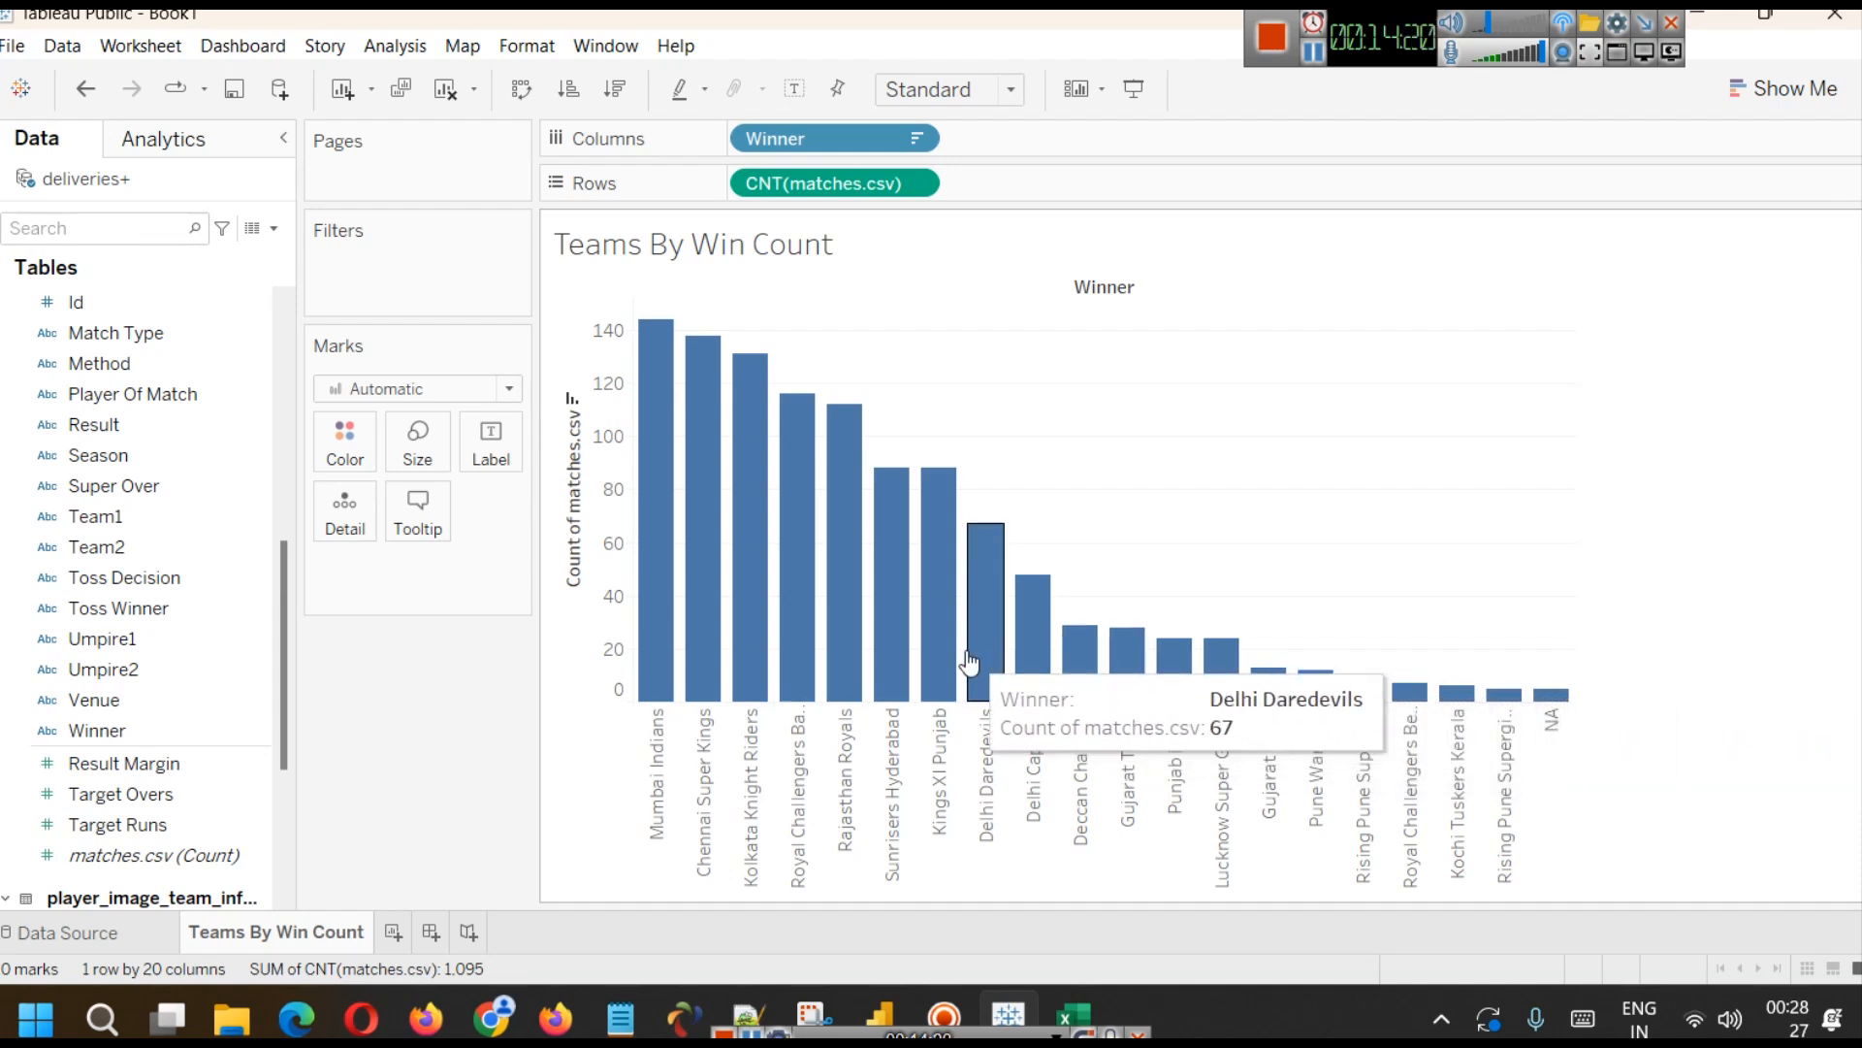
{"action": "mouse_move", "coordinate": [786, 628]}
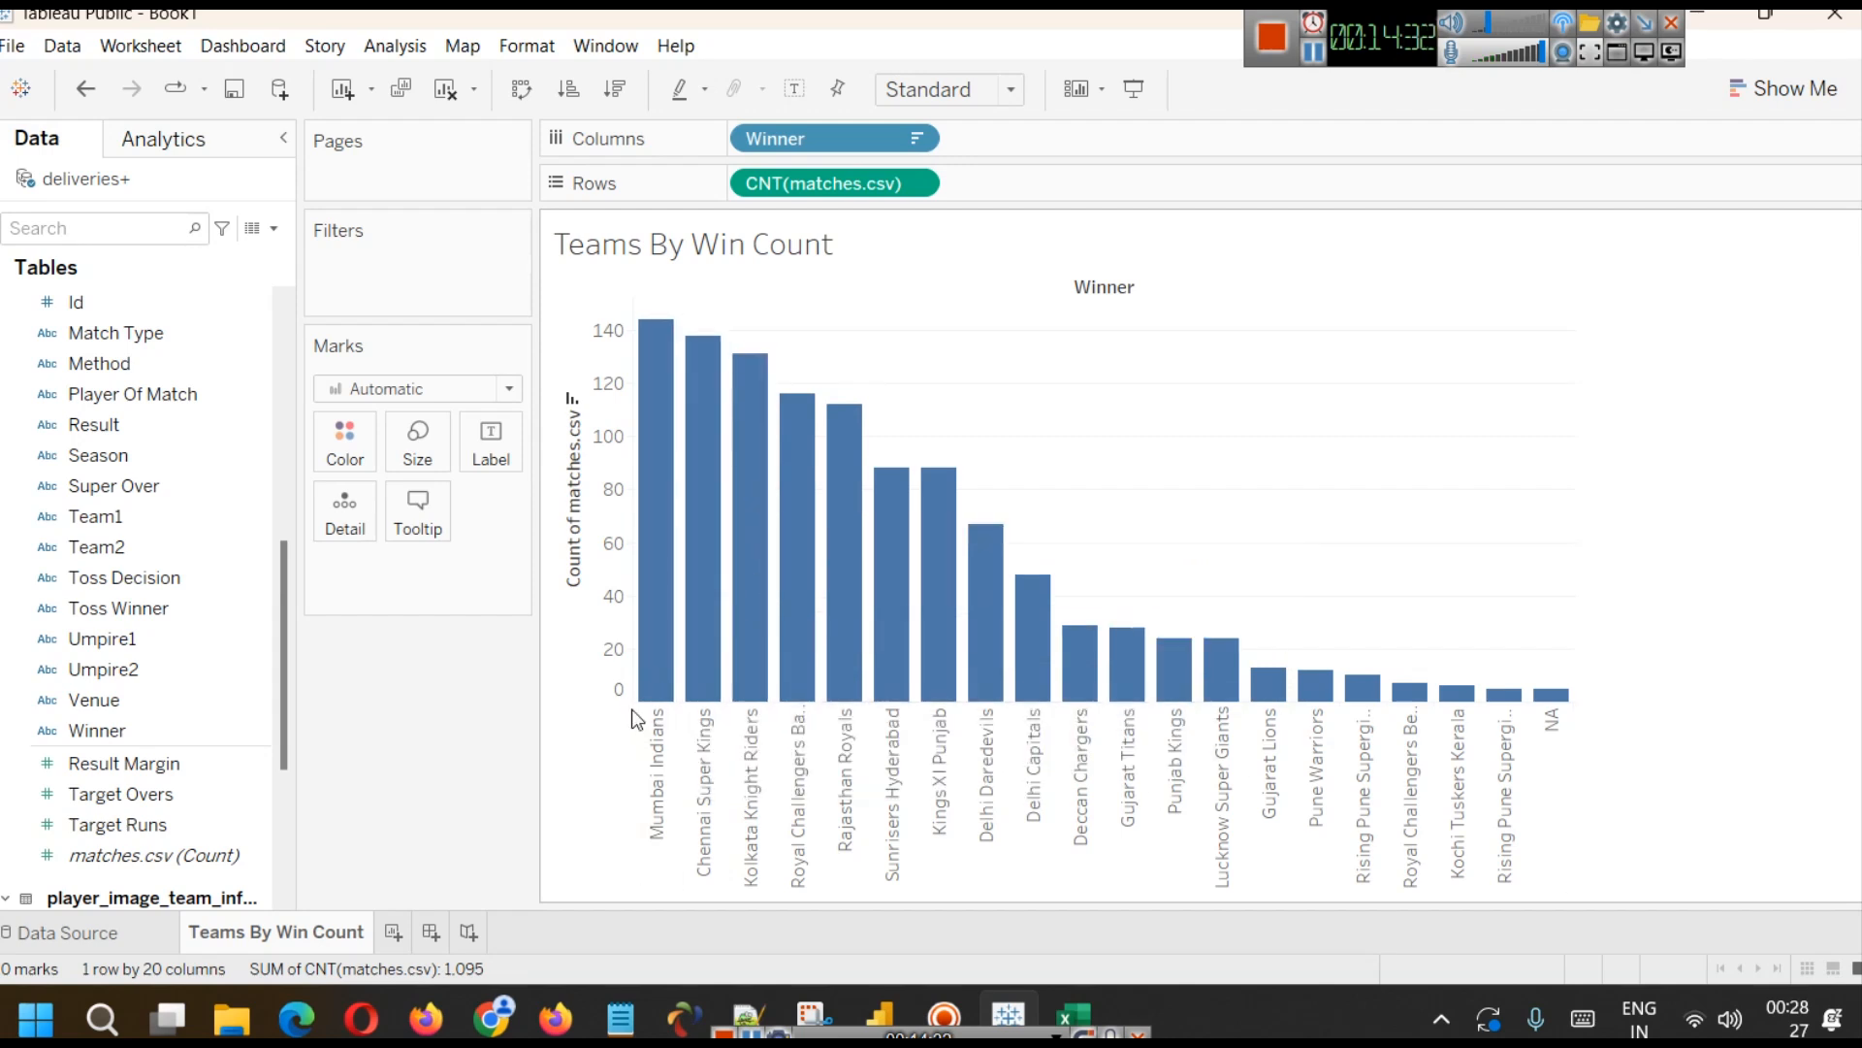
{"action": "mouse_move", "coordinate": [1077, 1004]}
- Reload the matches.csv preview in the data source and examine its Match Type, Player Of Match and Venue columns
{"action": "scroll", "coordinate": [202, 598], "scroll_direction": "up", "scroll_amount": 7}
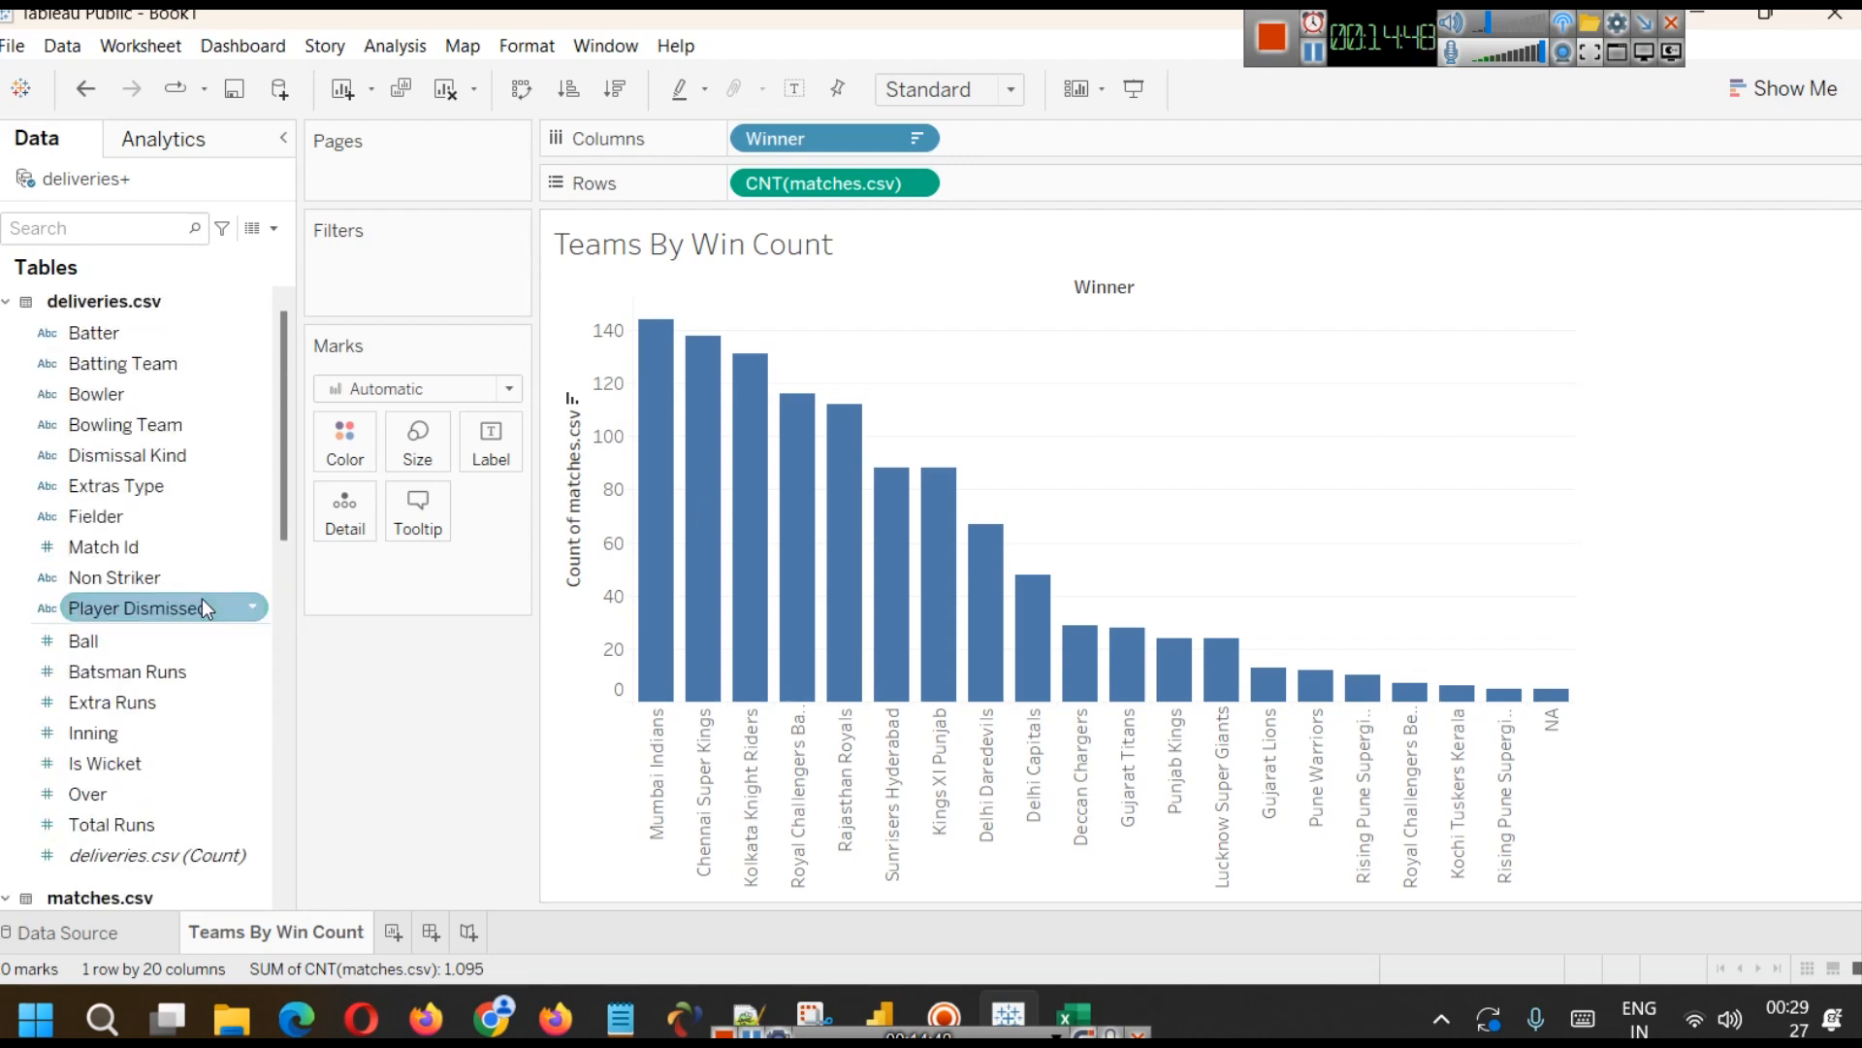
{"action": "mouse_move", "coordinate": [831, 469]}
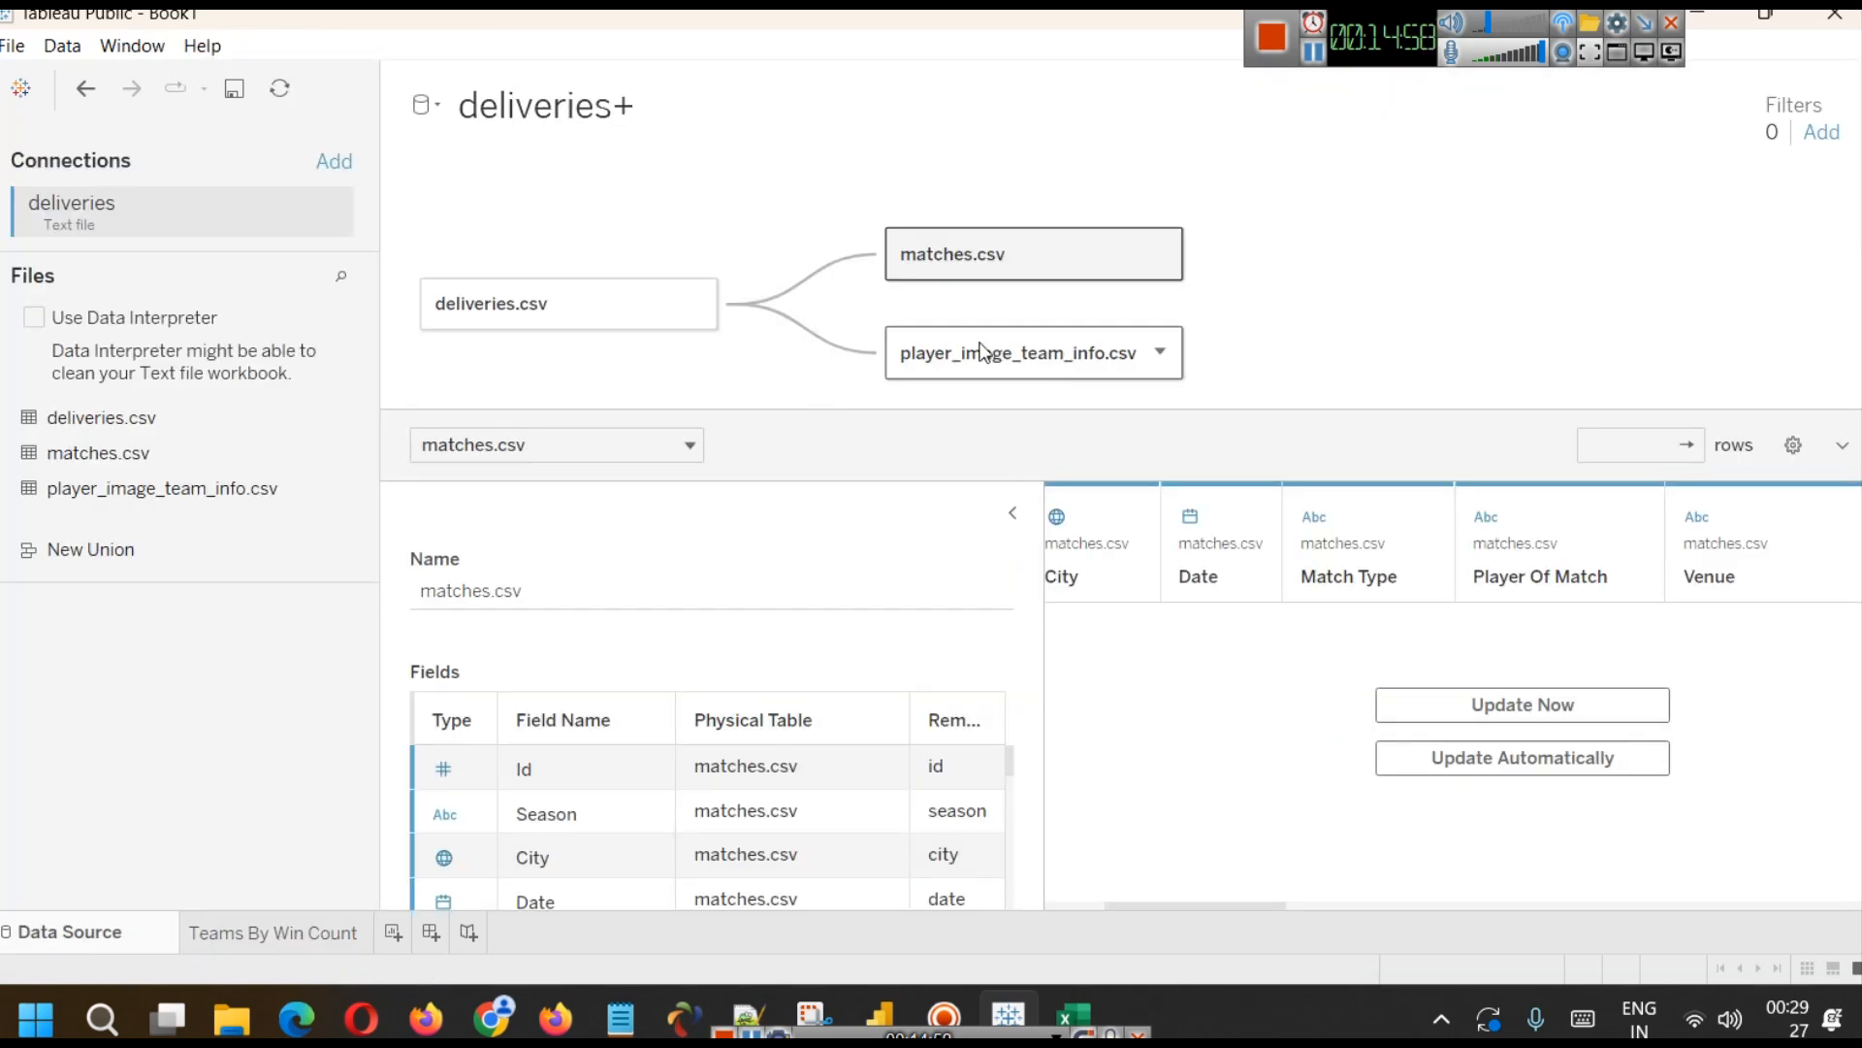
{"action": "left_click", "coordinate": [1498, 707]}
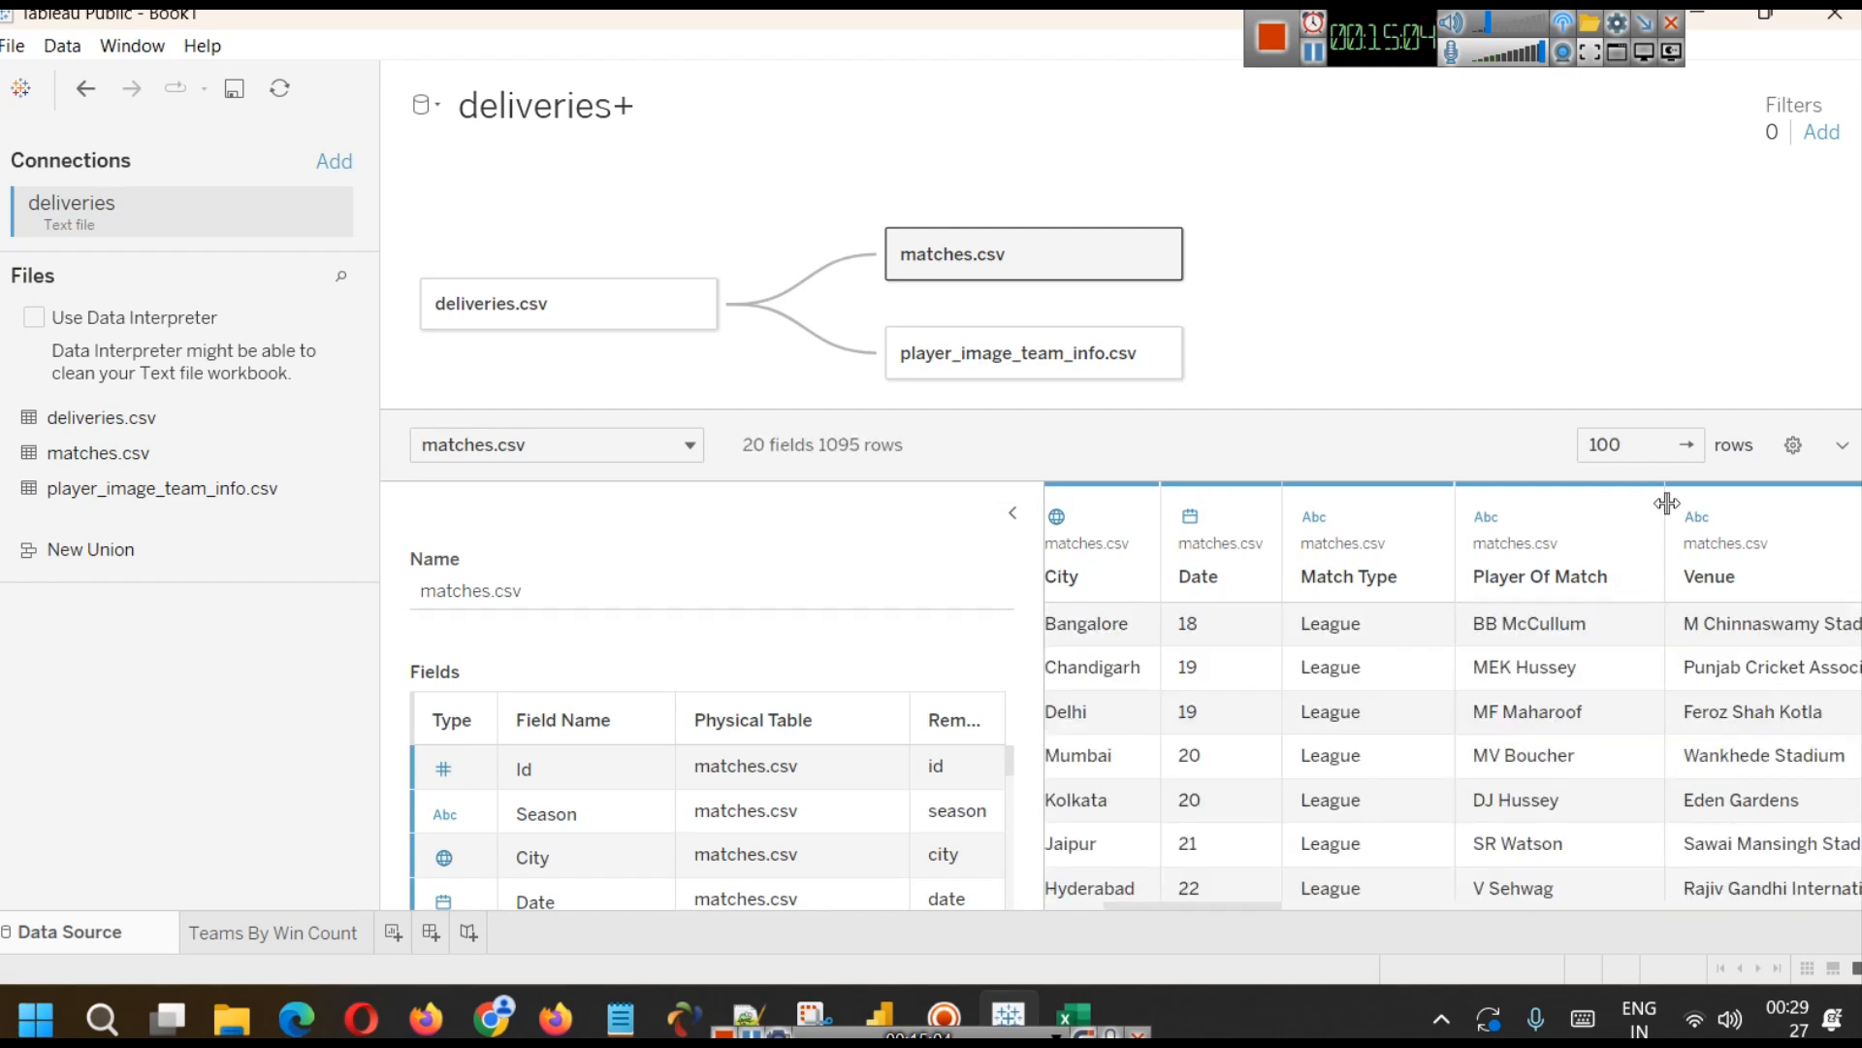
{"action": "left_click_drag", "start_coordinate": [1667, 503], "coordinate": [1558, 509]}
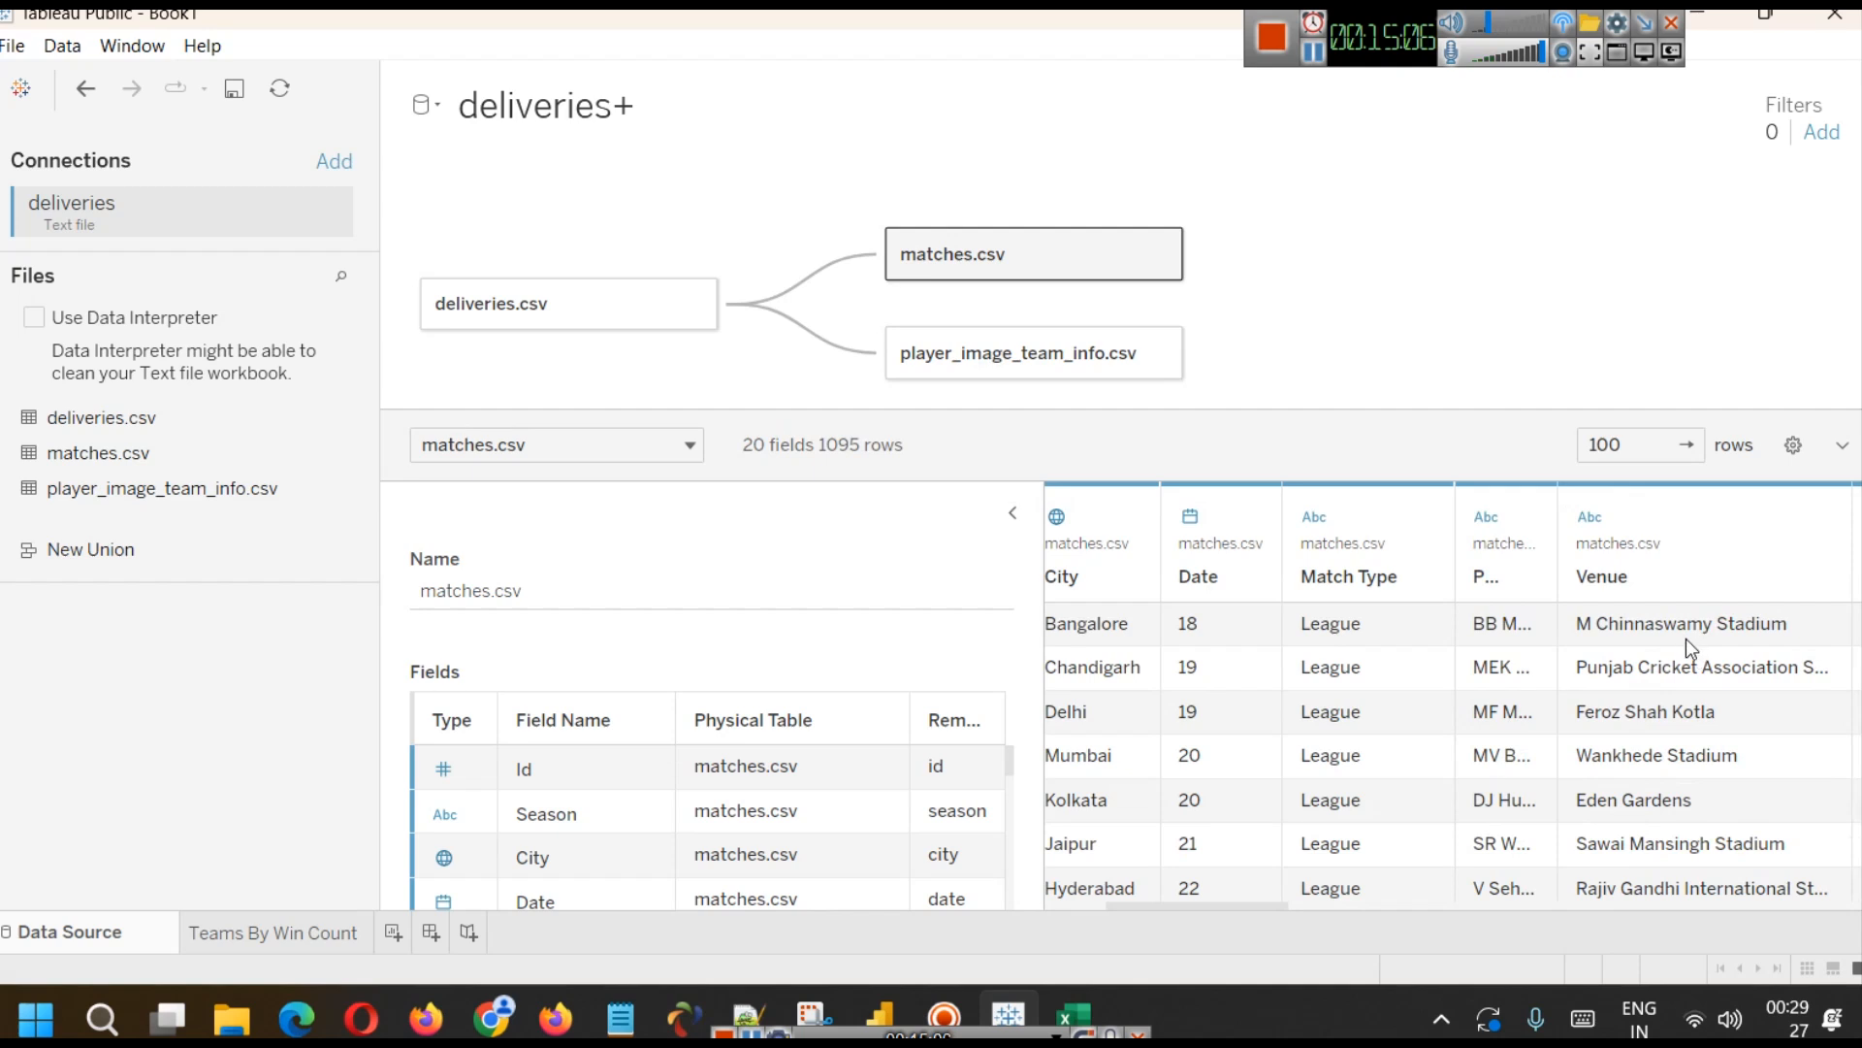
{"action": "scroll", "coordinate": [1692, 728], "scroll_direction": "down", "scroll_amount": 3}
{"action": "scroll", "coordinate": [1681, 735], "scroll_direction": "up", "scroll_amount": 1}
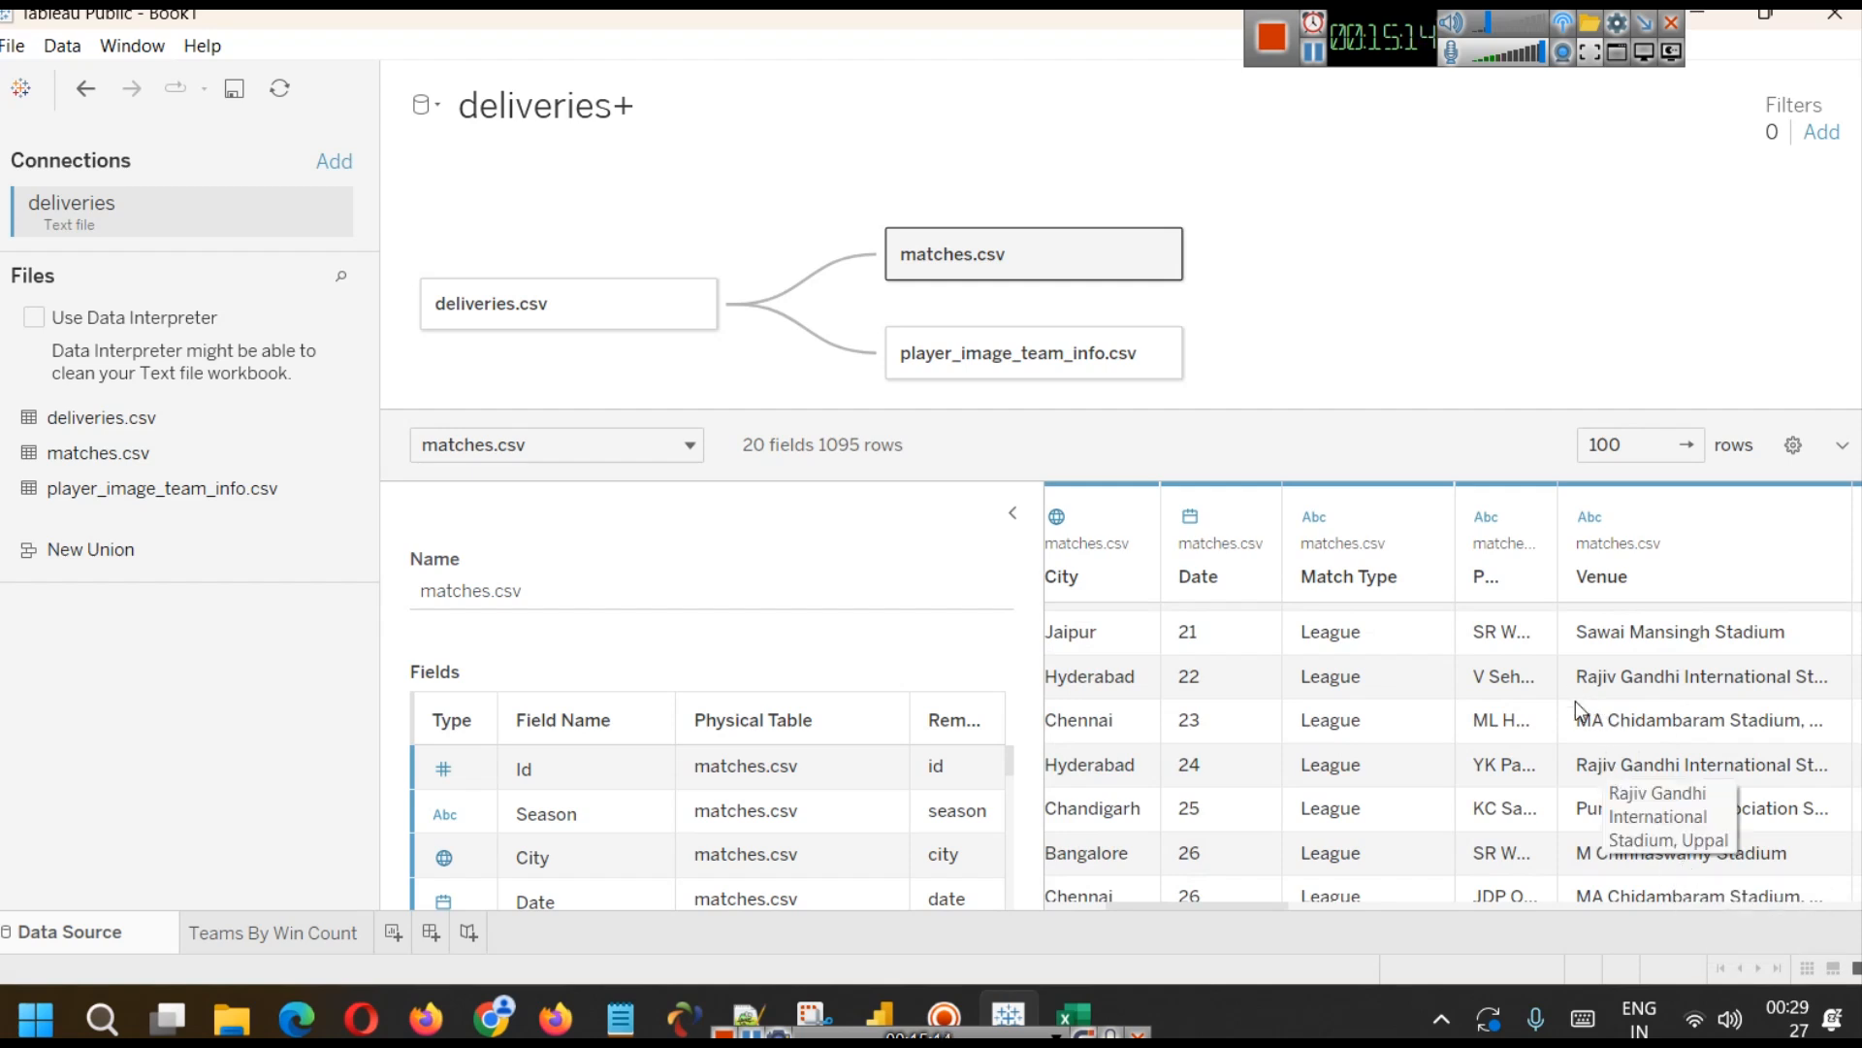
{"action": "left_click_drag", "start_coordinate": [1558, 511], "coordinate": [1617, 544]}
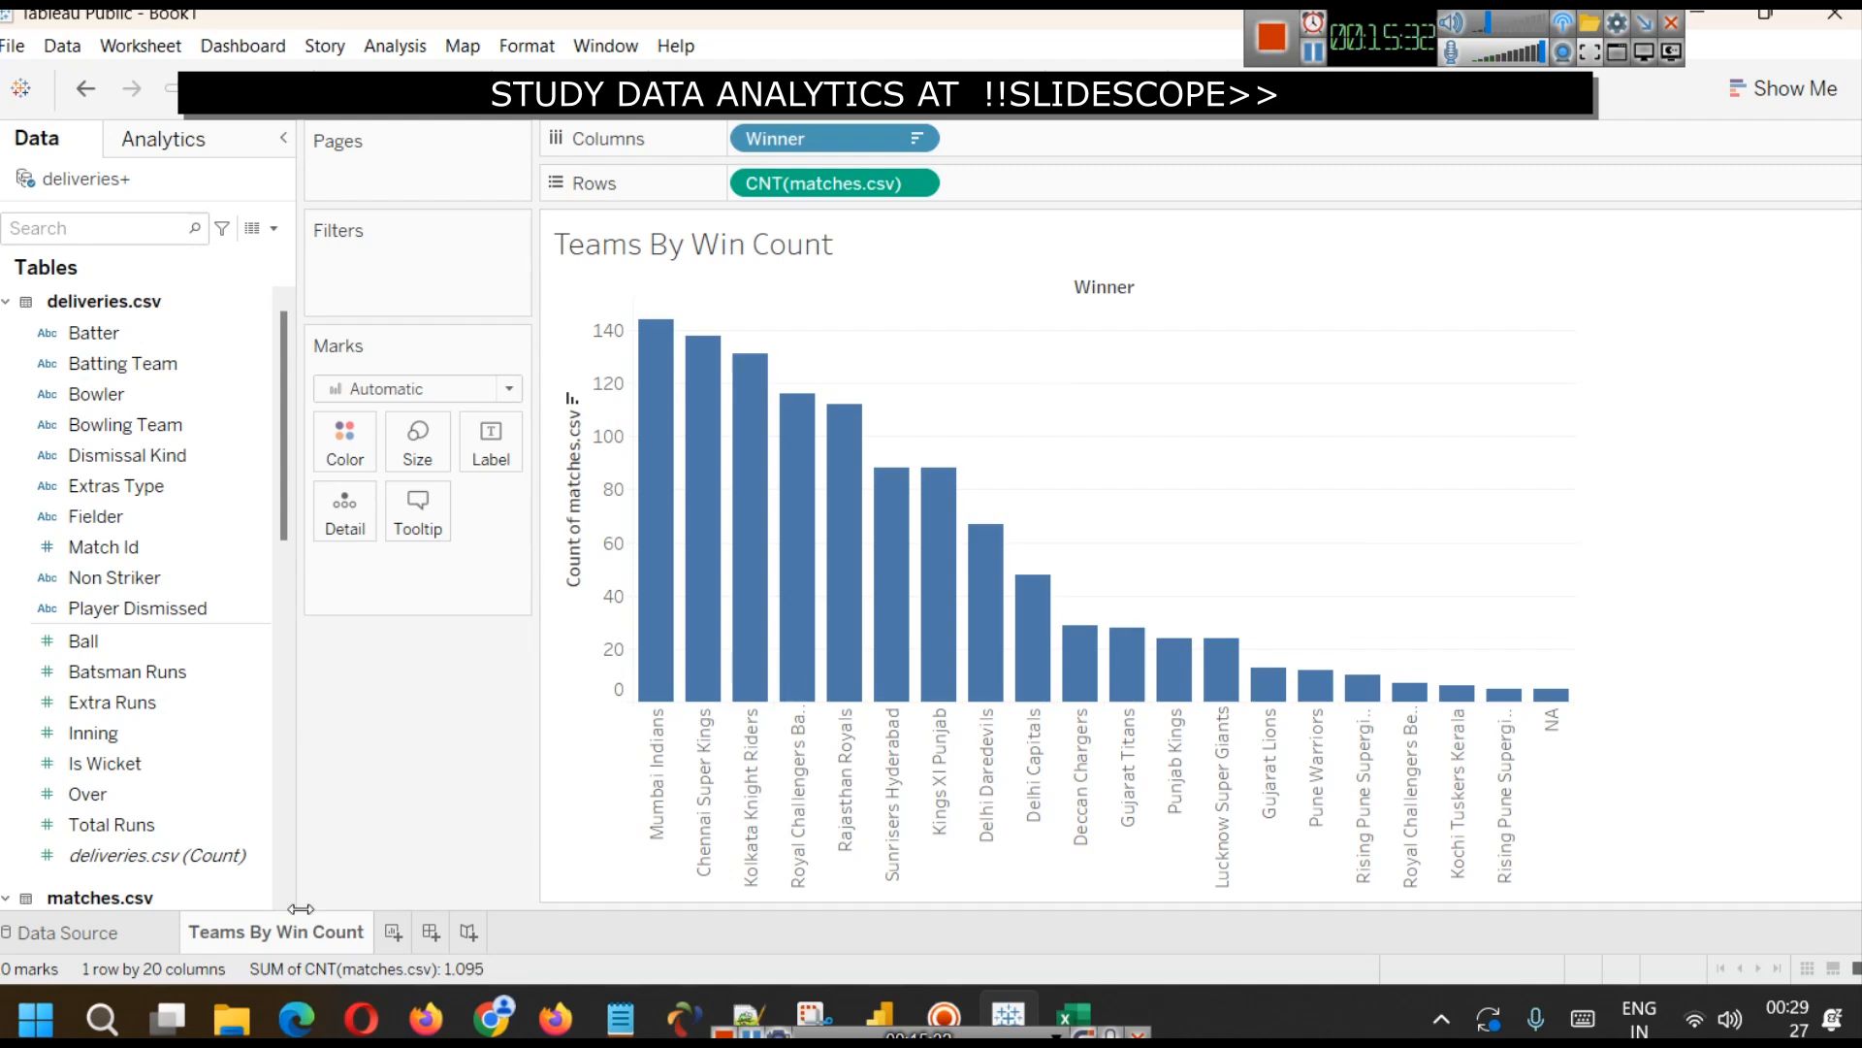
- Filter the Teams By Win Count chart by Match Type, keeping only Final
{"action": "scroll", "coordinate": [163, 676], "scroll_direction": "down", "scroll_amount": 6}
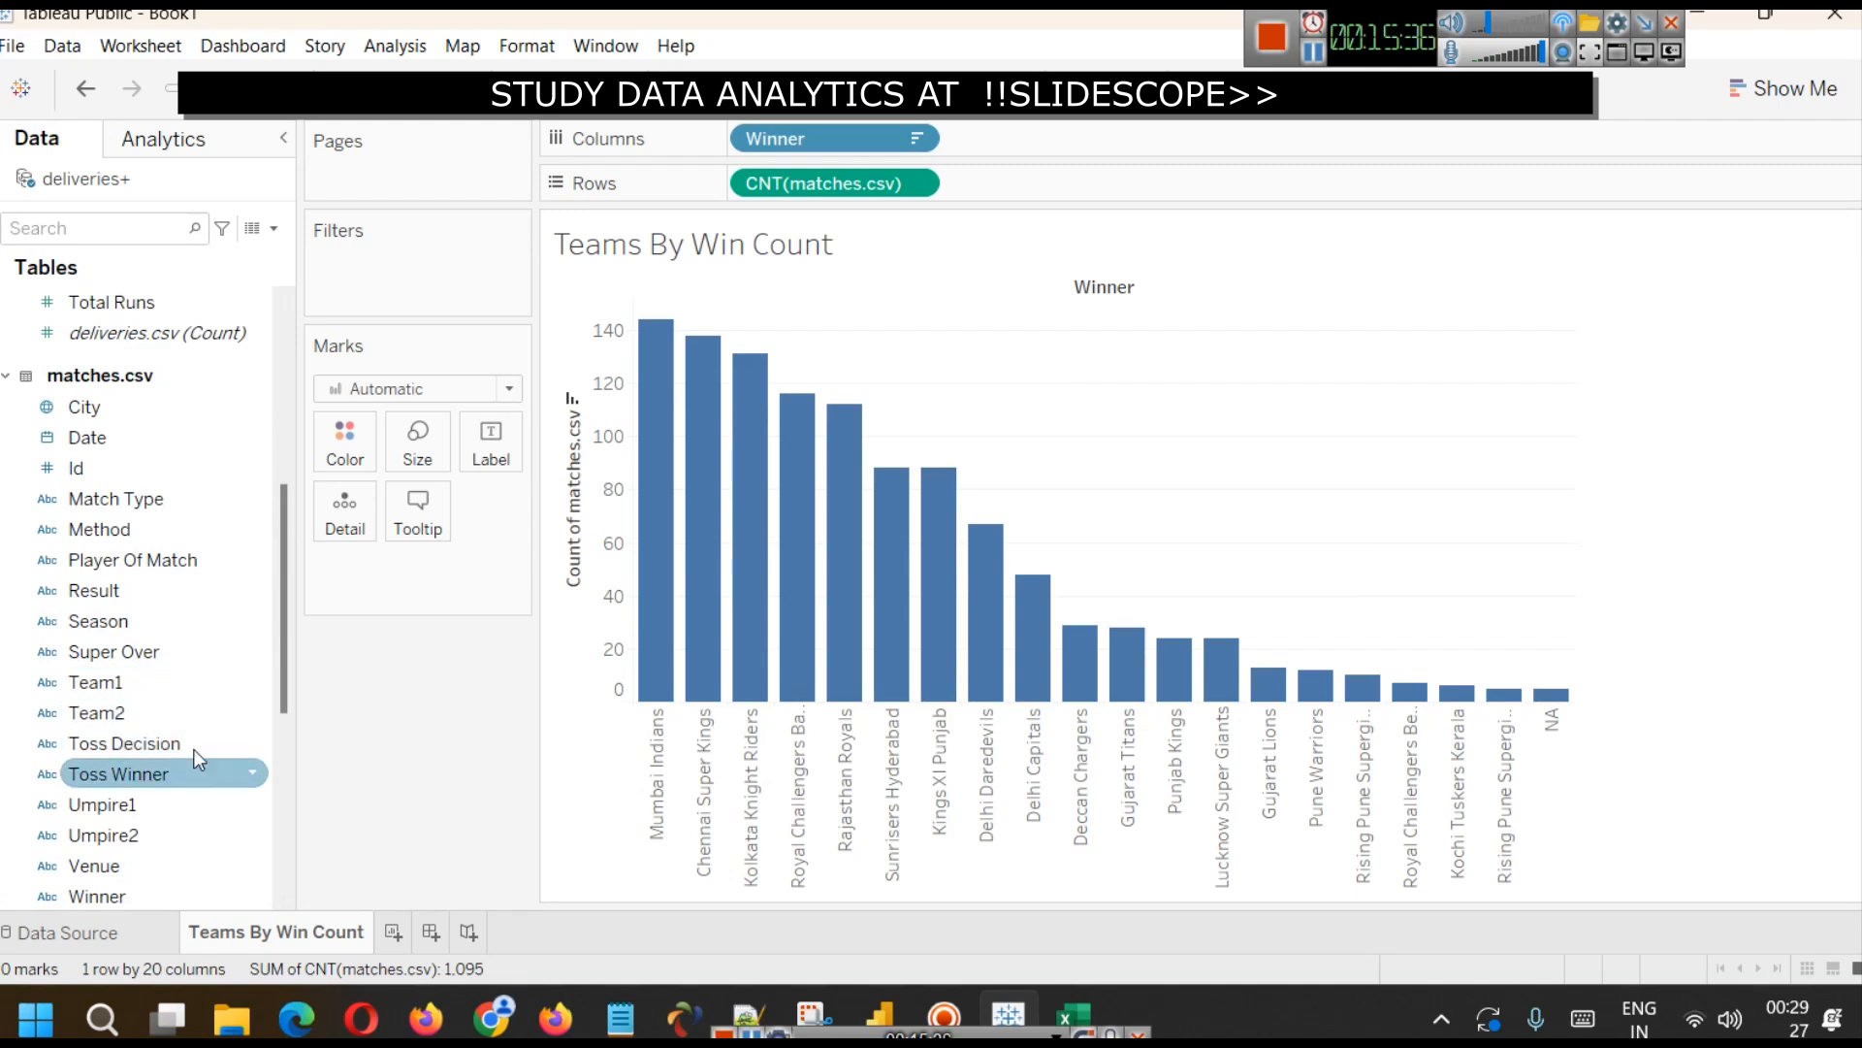
{"action": "scroll", "coordinate": [181, 733], "scroll_direction": "down", "scroll_amount": 2}
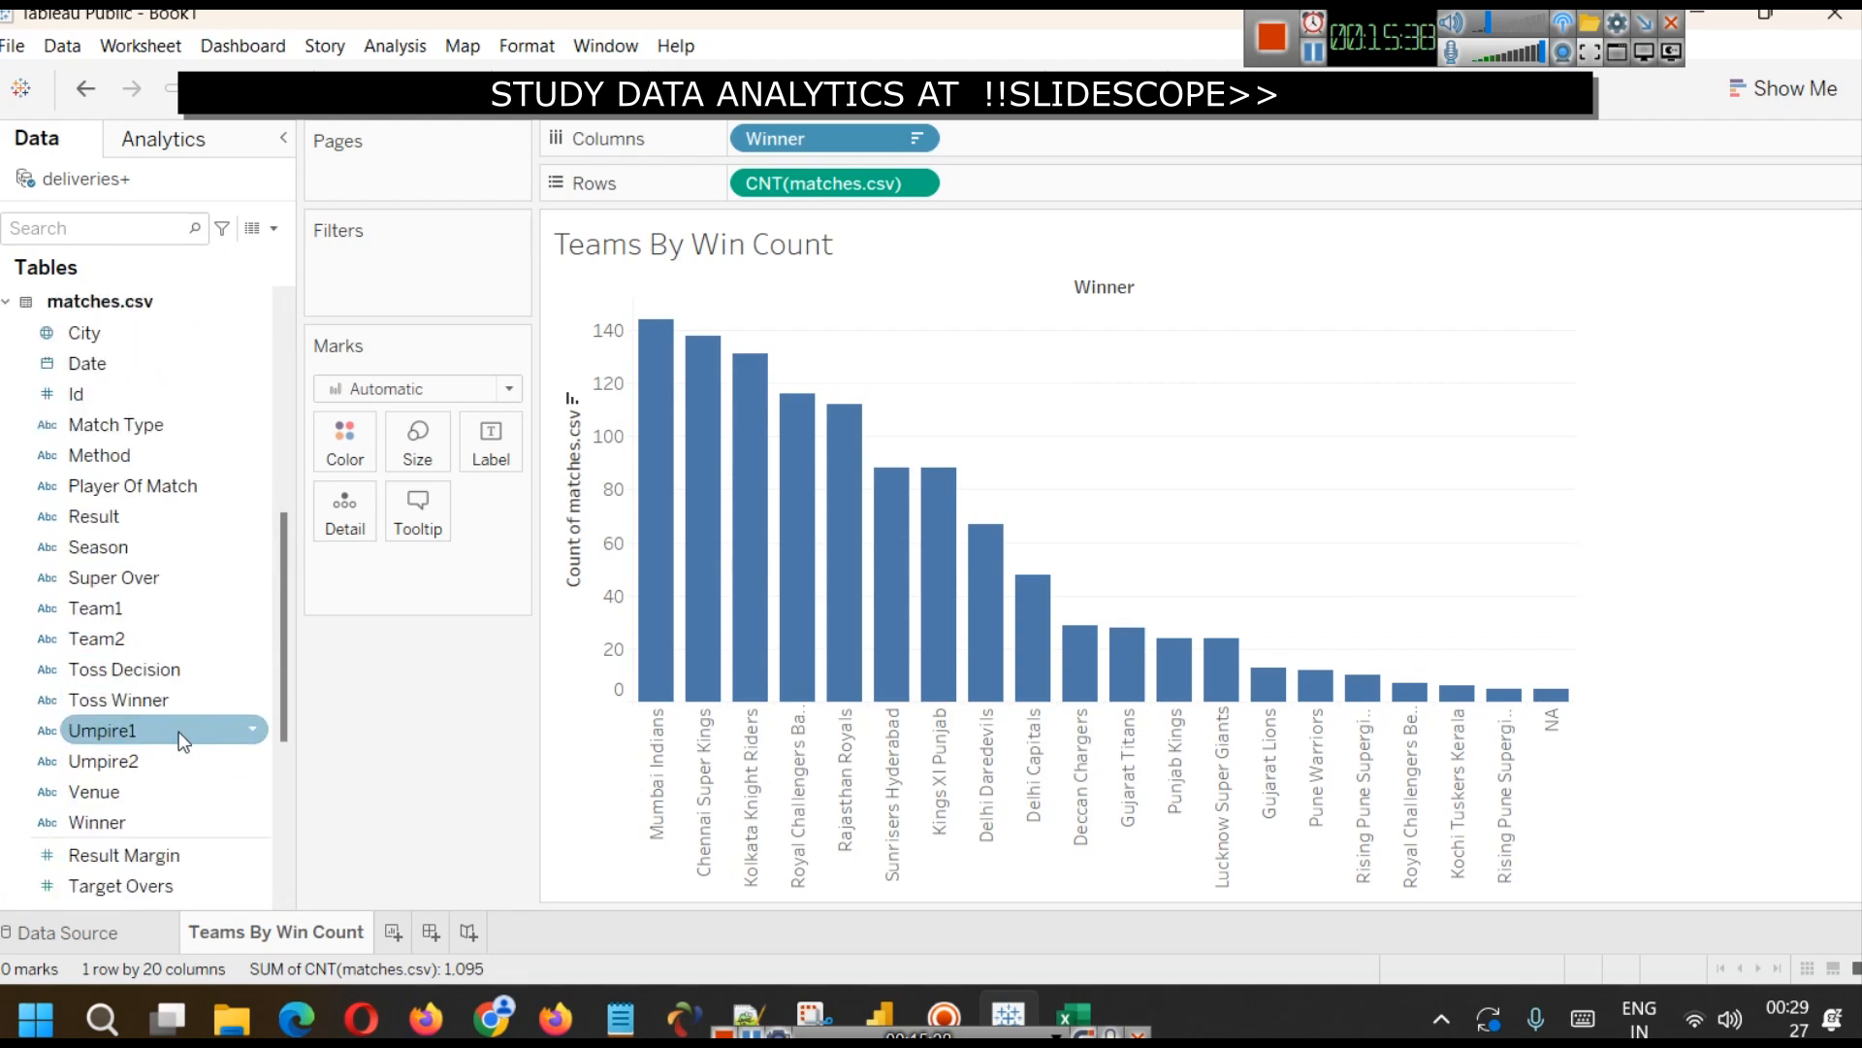
{"action": "left_click_drag", "start_coordinate": [154, 423], "coordinate": [387, 311]}
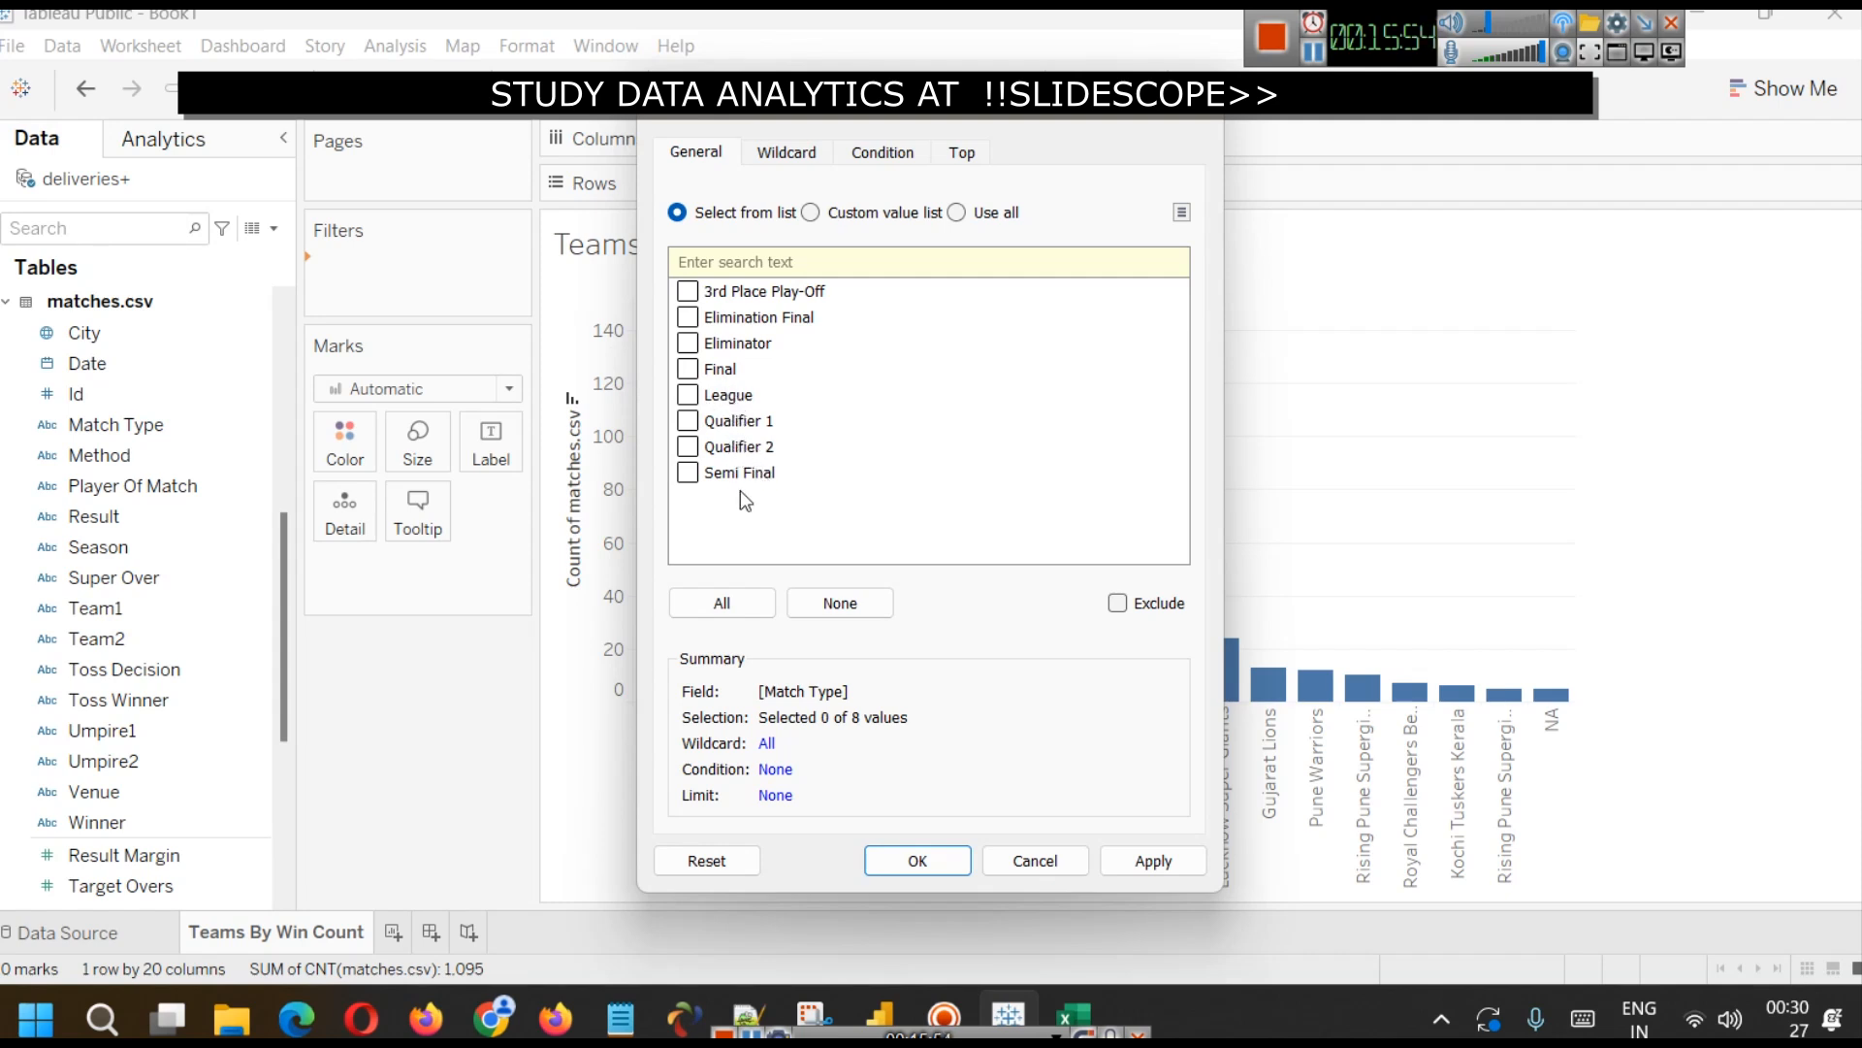
{"action": "left_click", "coordinate": [687, 371]}
{"action": "left_click", "coordinate": [1127, 860]}
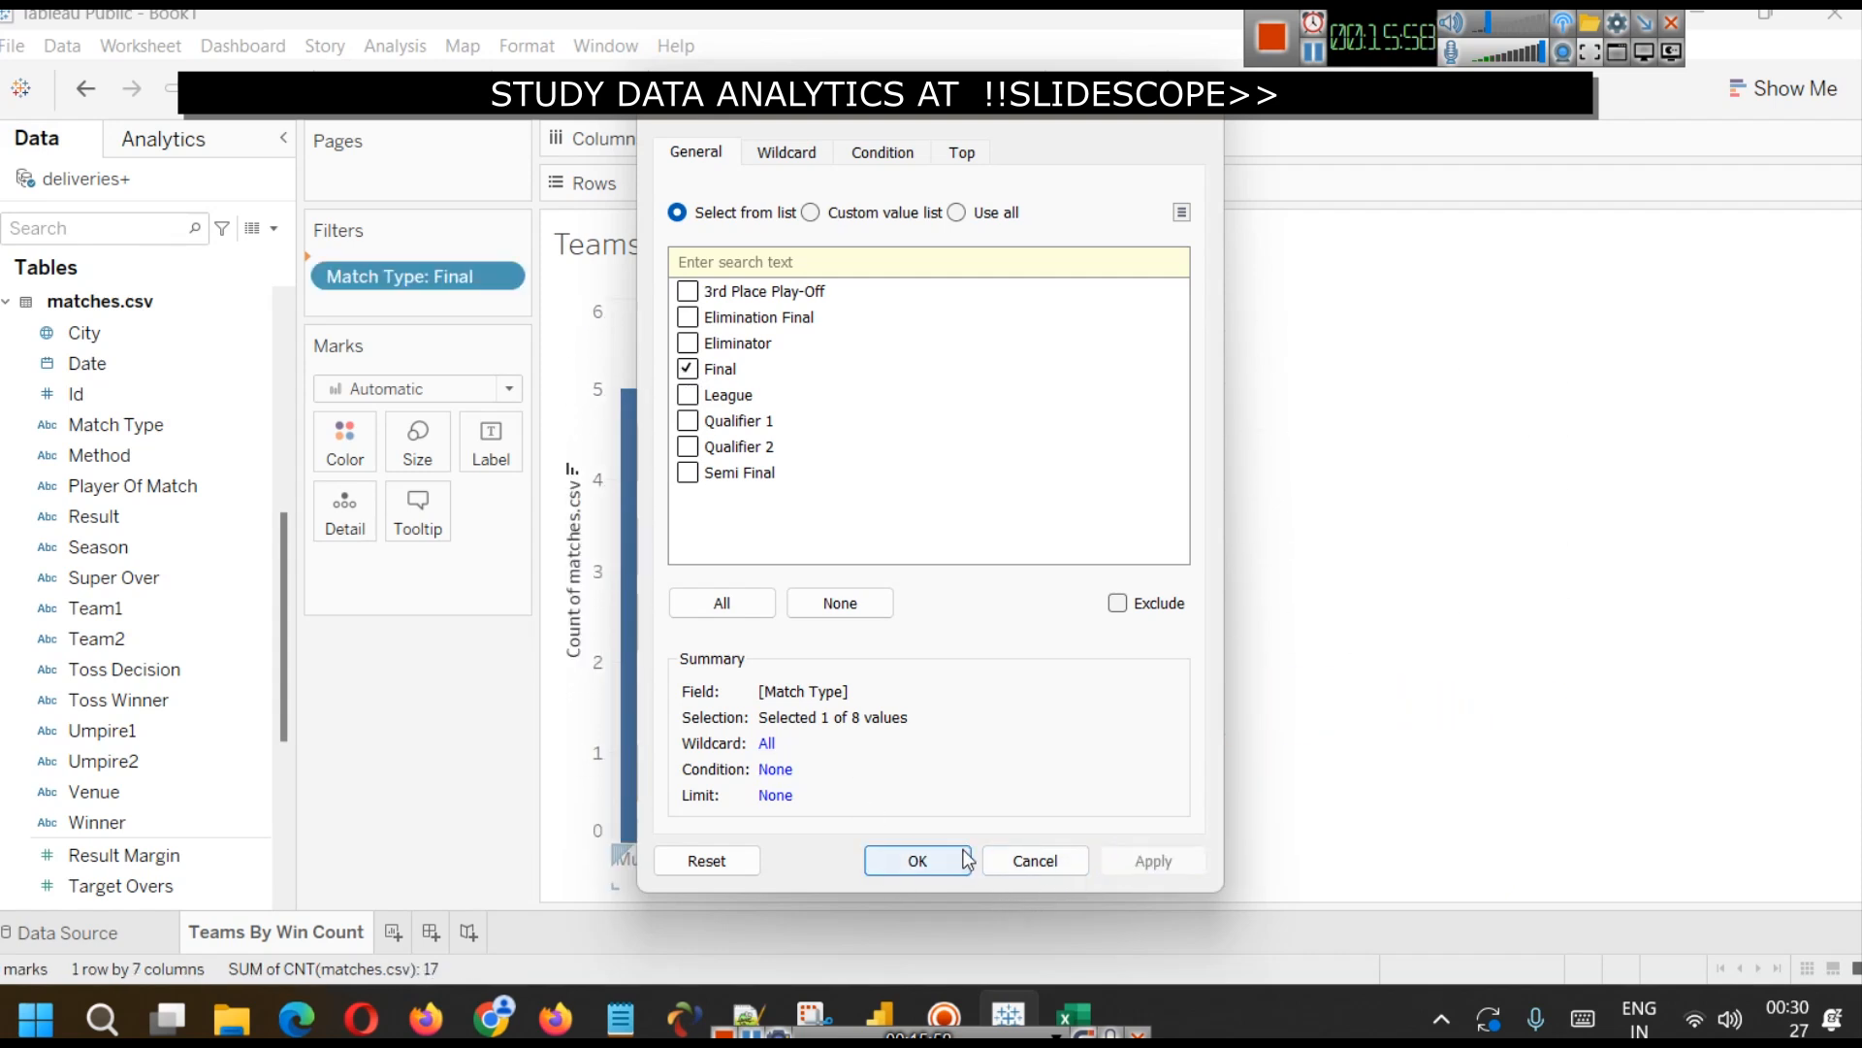
{"action": "left_click", "coordinate": [960, 861]}
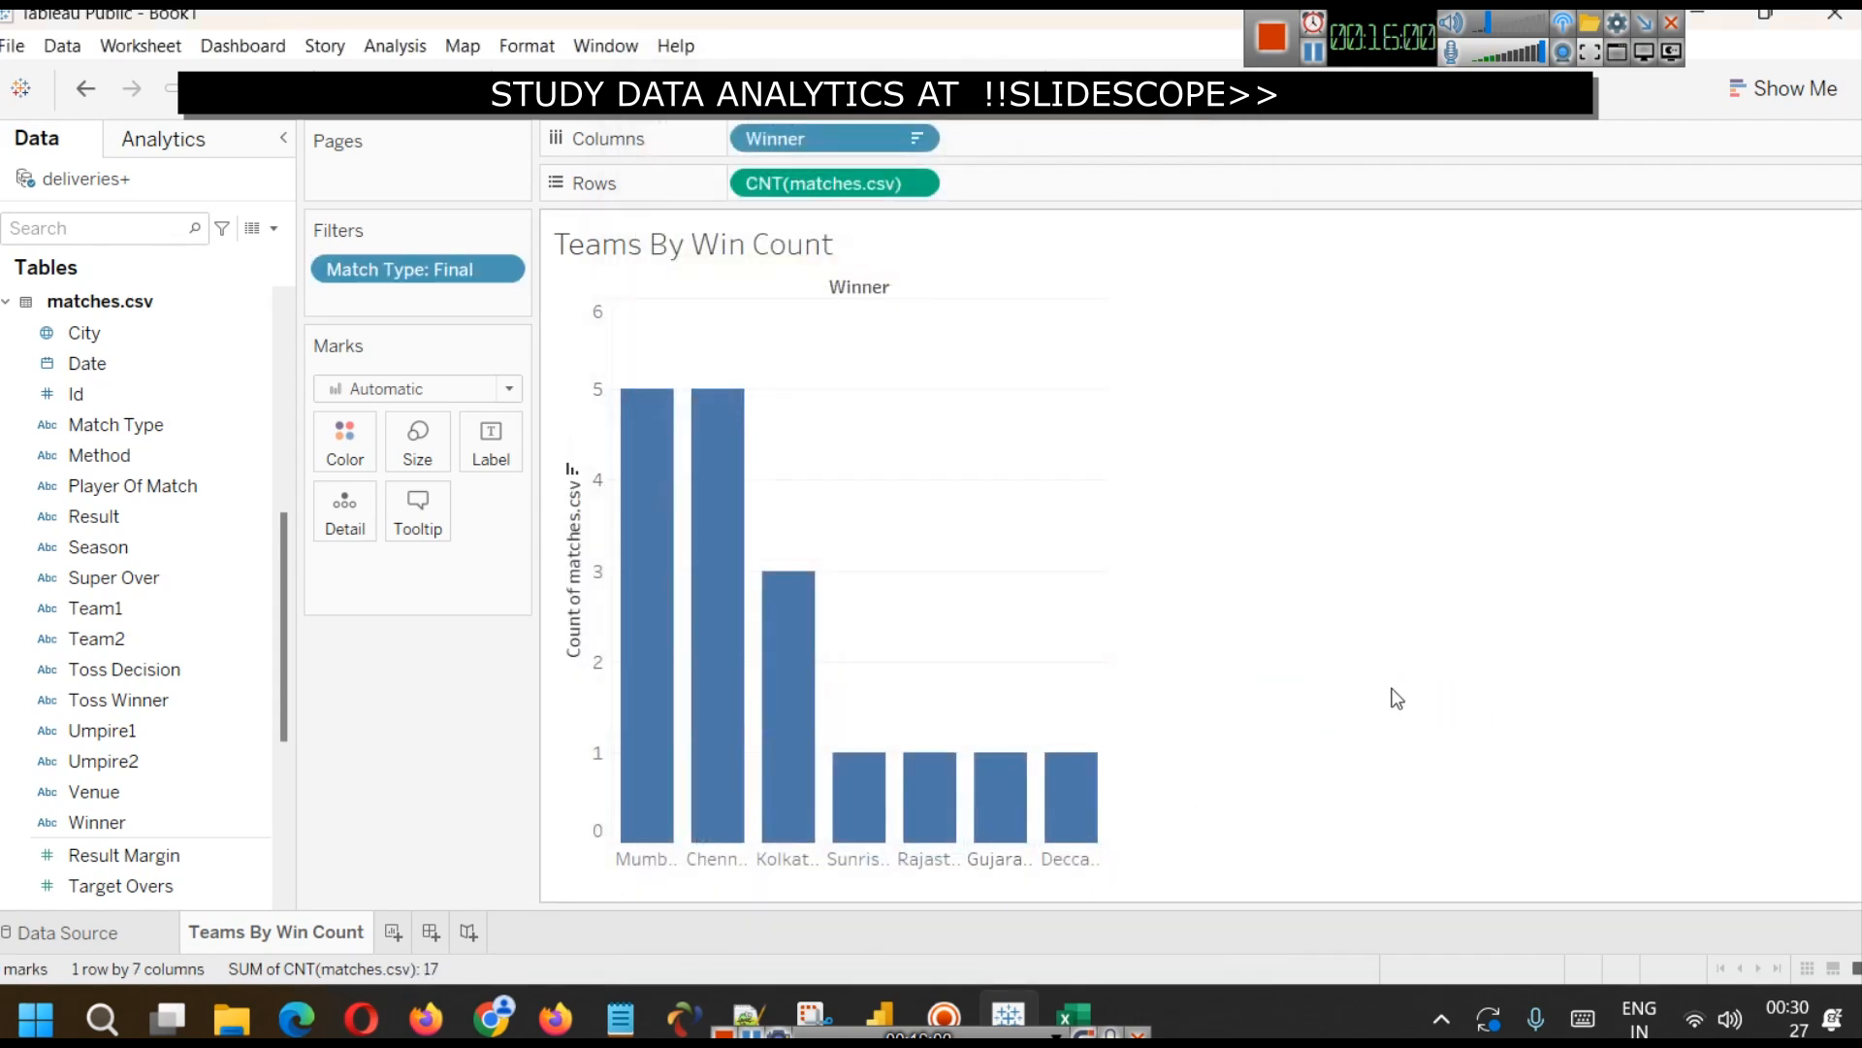
{"action": "mouse_move", "coordinate": [636, 534]}
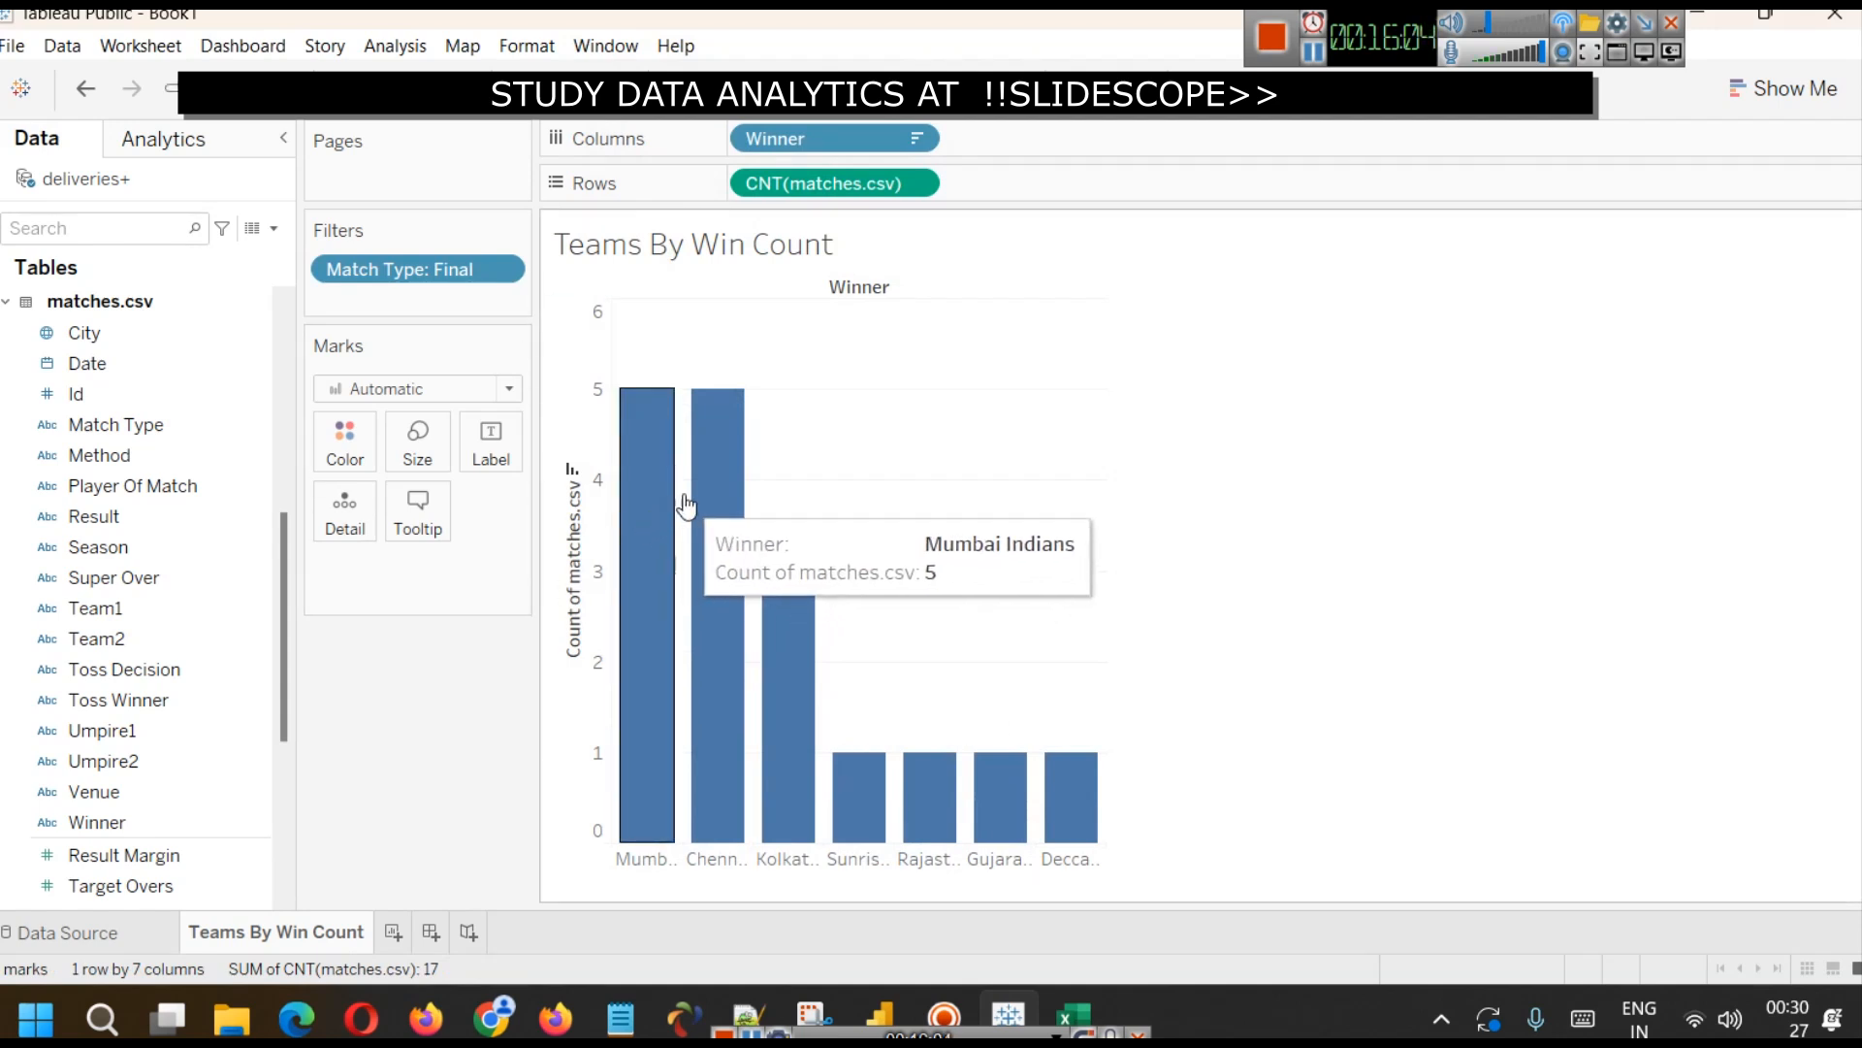
- Inspect the number of finals won by individual teams across the Match Type filtered chart, from the highest bars to the lowest
{"action": "mouse_move", "coordinate": [745, 488]}
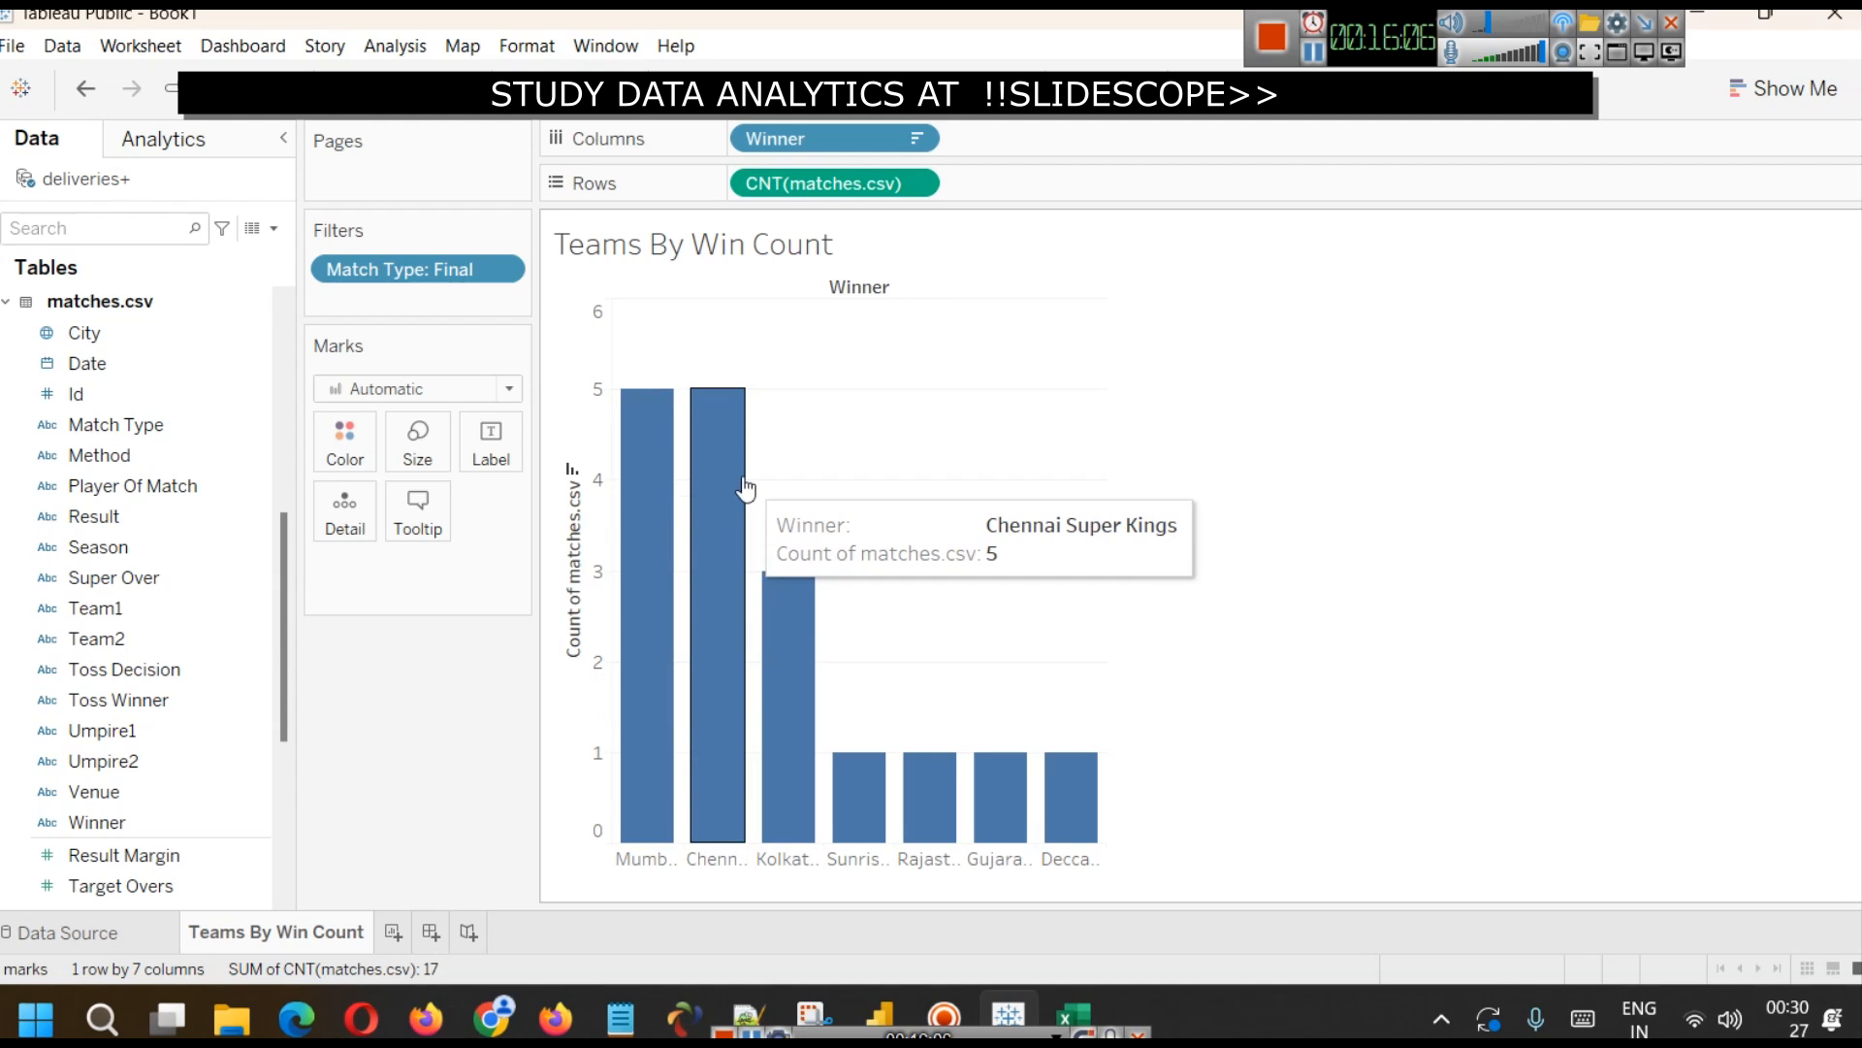
{"action": "mouse_move", "coordinate": [770, 653]}
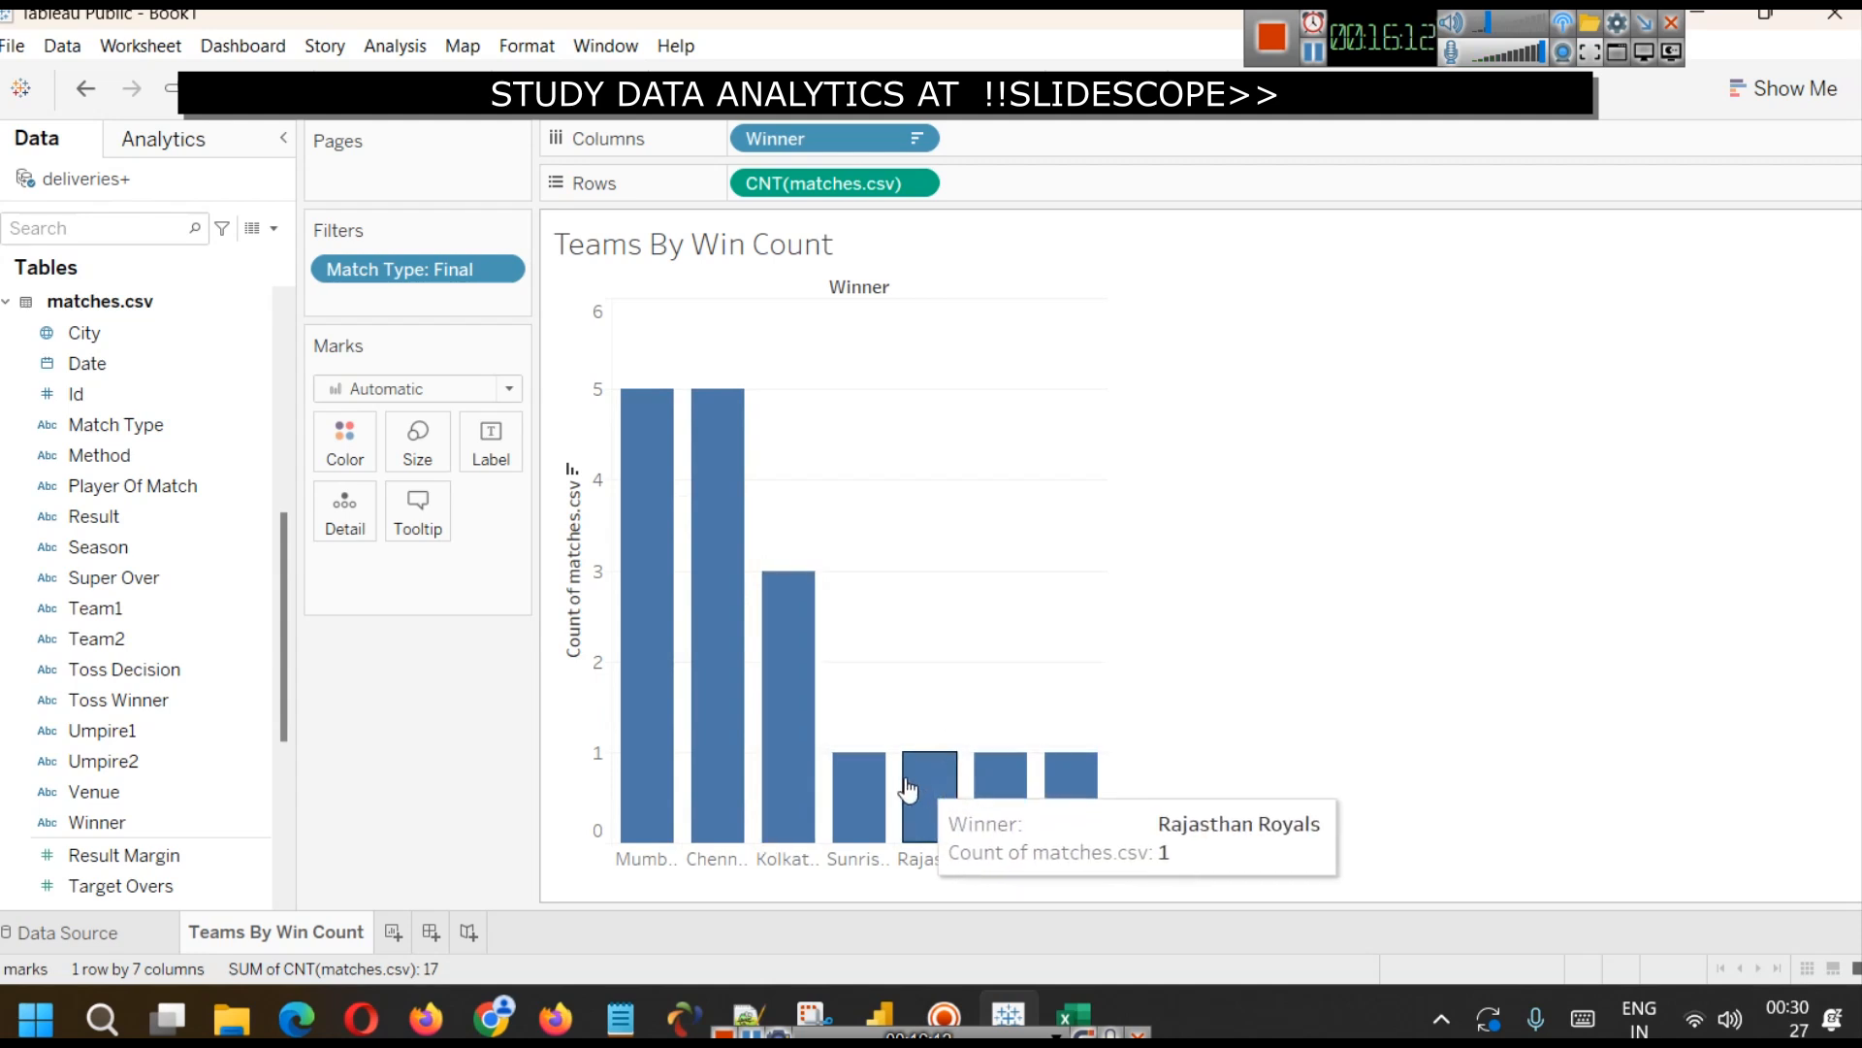
{"action": "mouse_move", "coordinate": [882, 791]}
{"action": "mouse_move", "coordinate": [952, 799]}
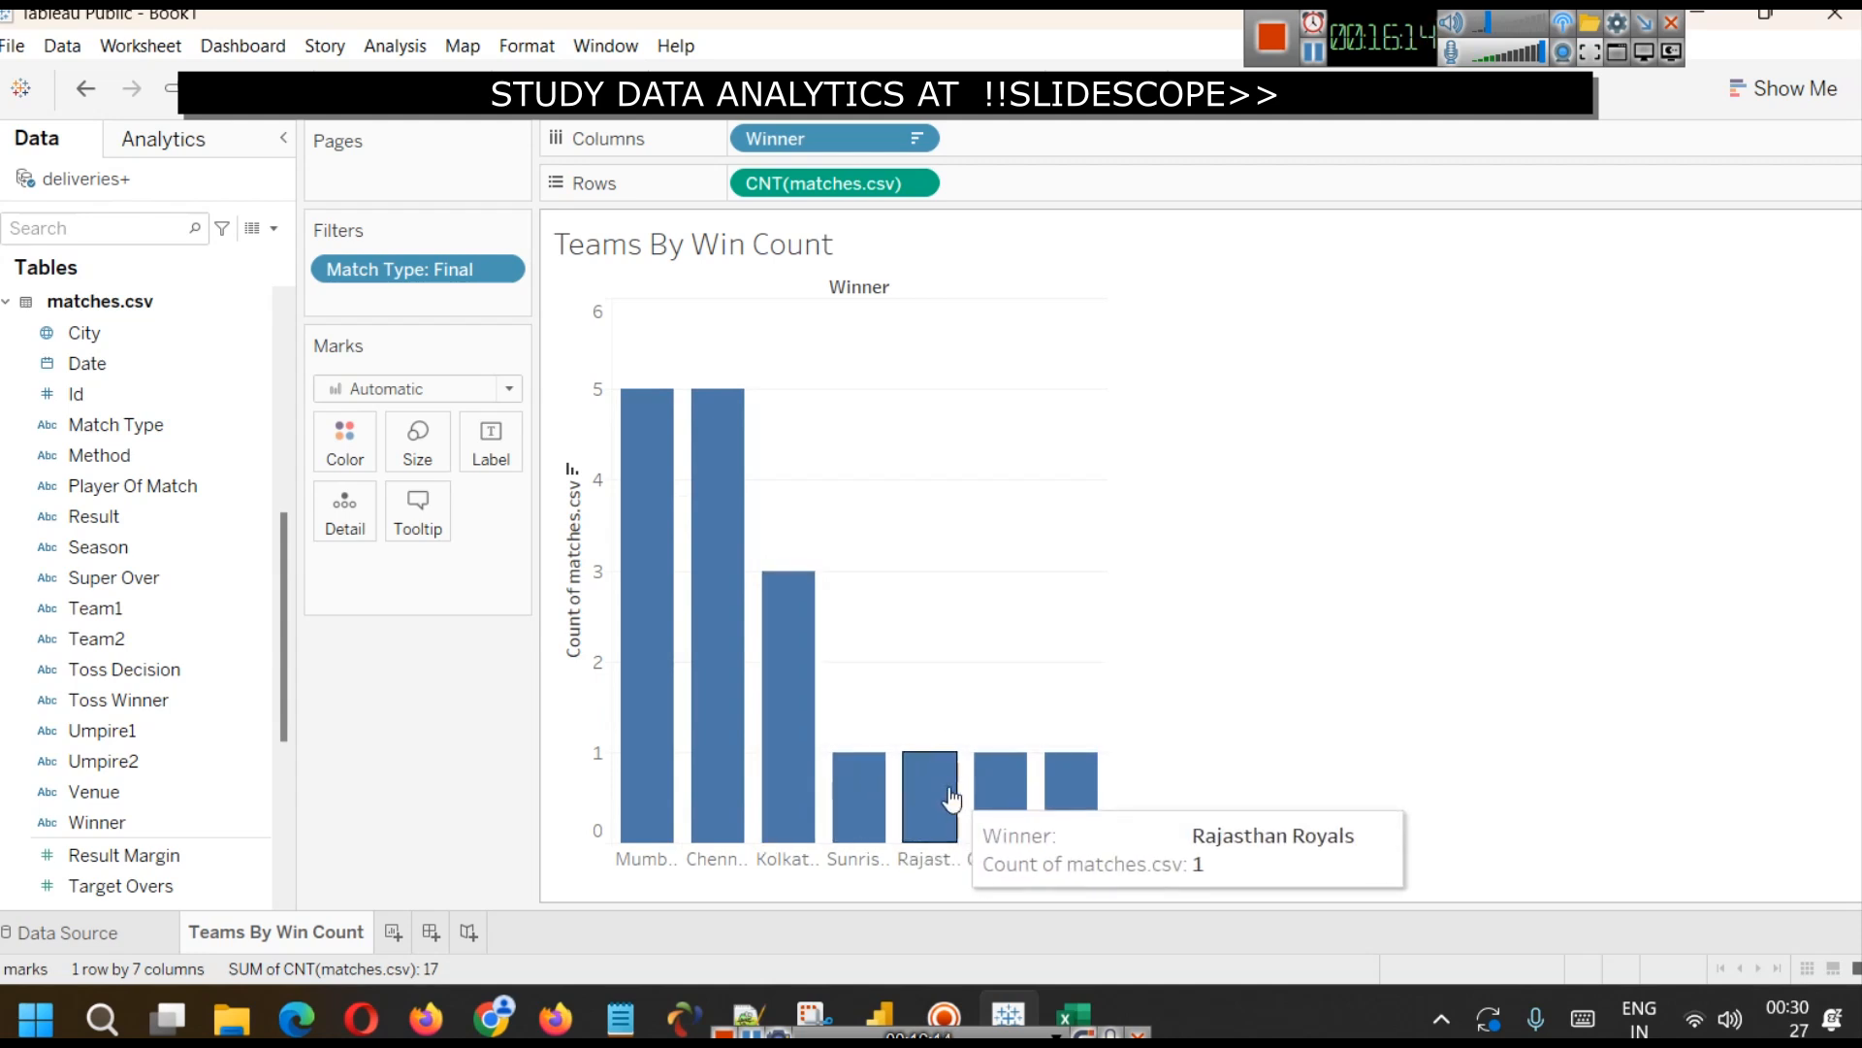
{"action": "mouse_move", "coordinate": [1040, 799]}
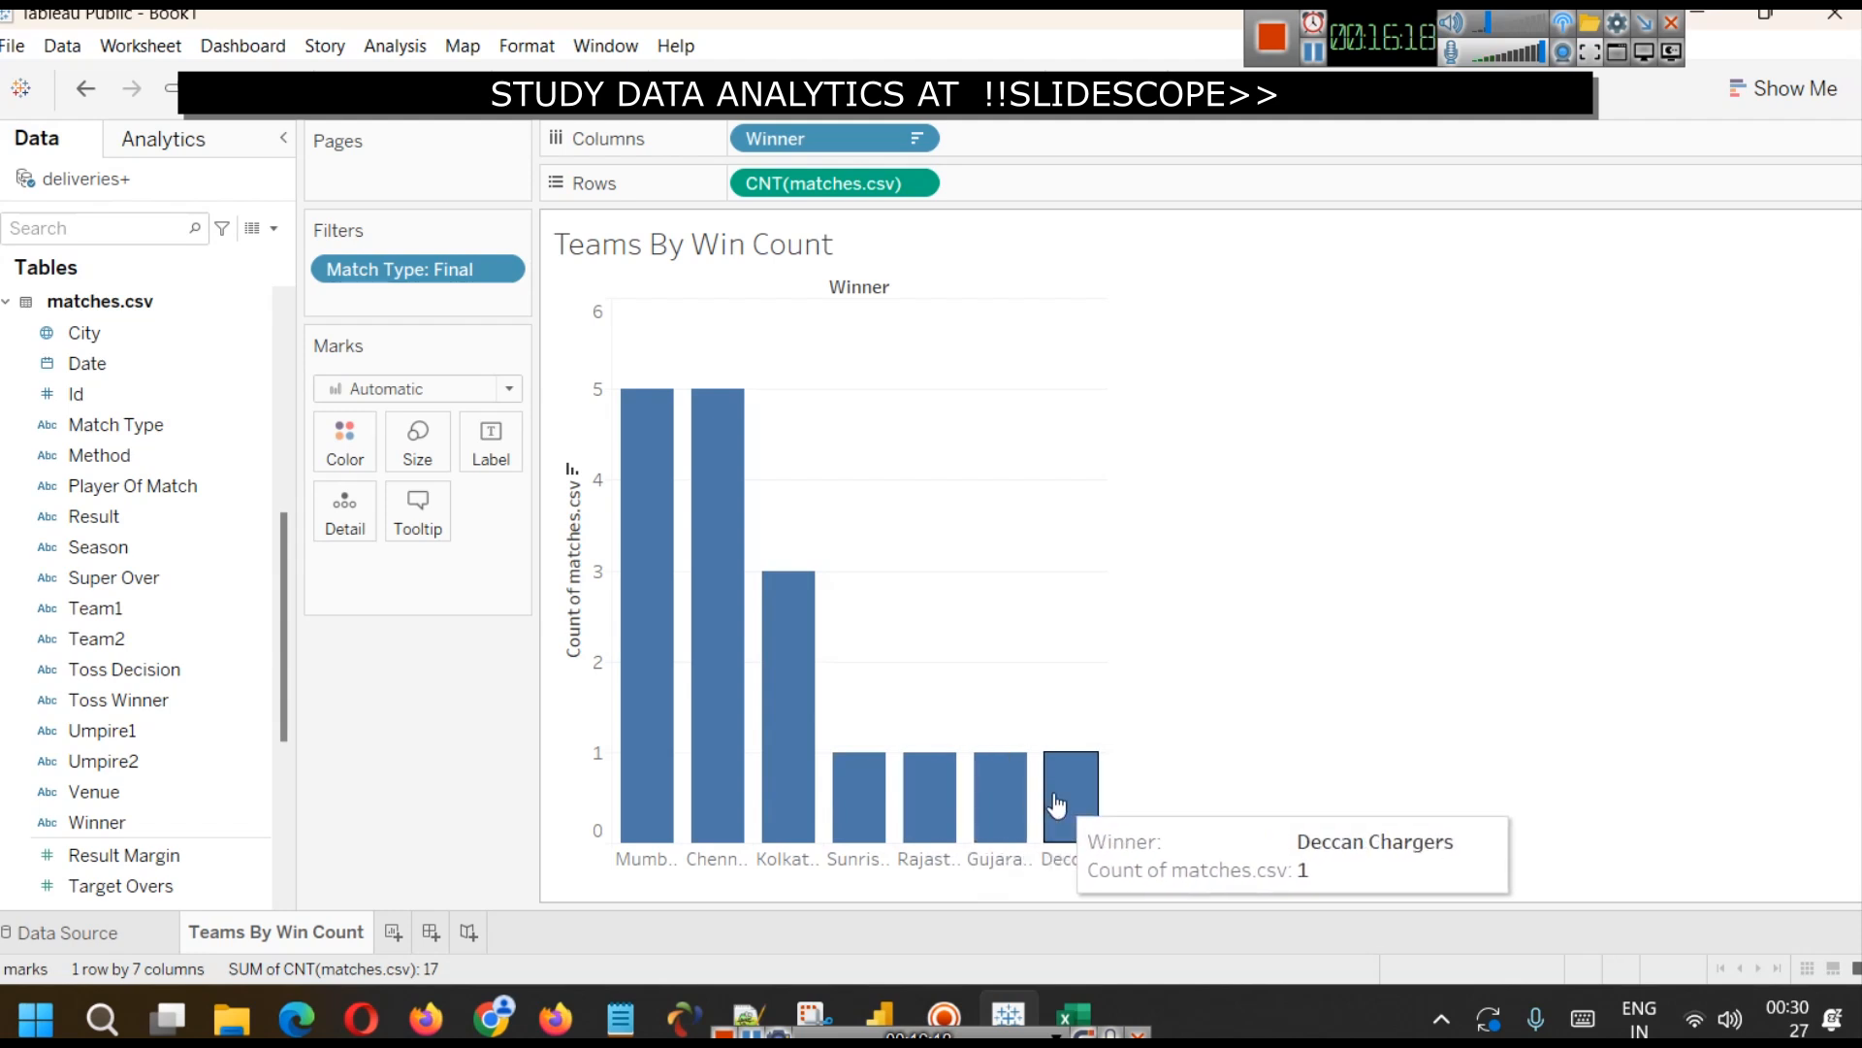
- Color the bars of the Teams By Win Count chart by the Season field from matches.csv
{"action": "scroll", "coordinate": [208, 629], "scroll_direction": "down", "scroll_amount": 5}
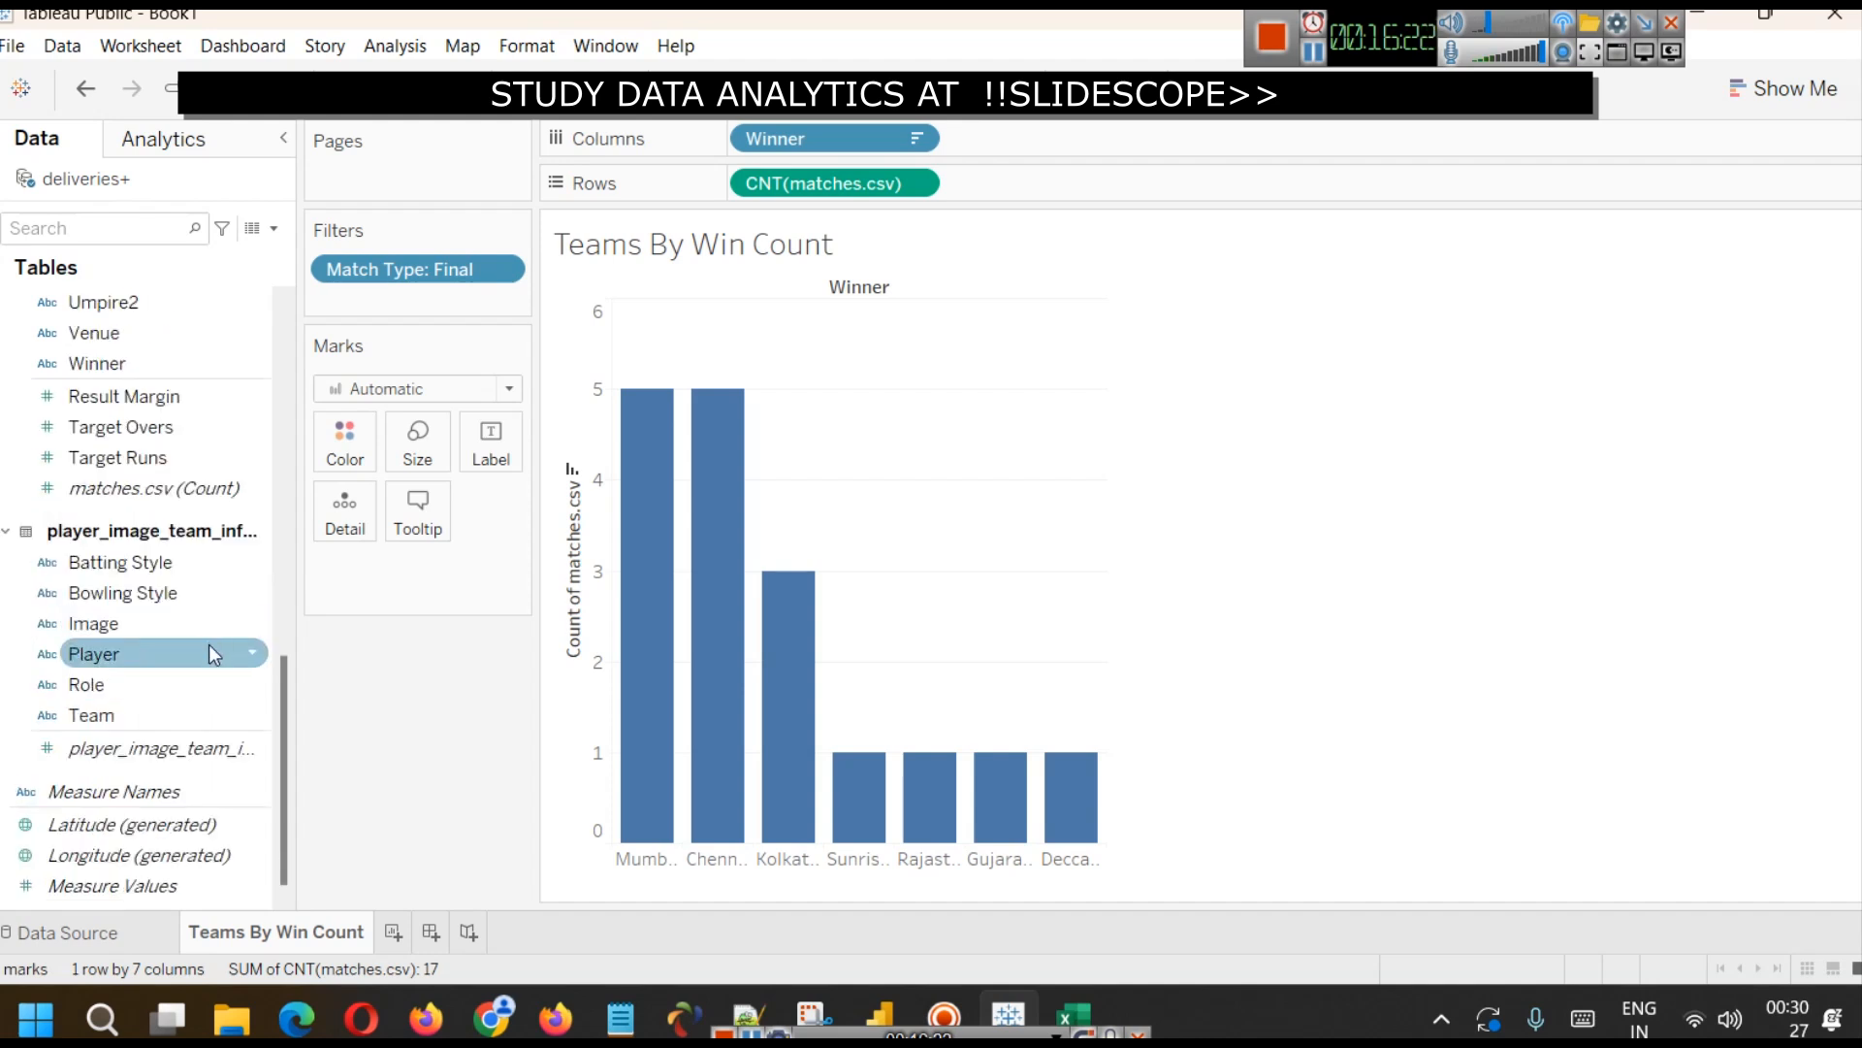
{"action": "scroll", "coordinate": [207, 644], "scroll_direction": "up", "scroll_amount": 5}
{"action": "scroll", "coordinate": [205, 648], "scroll_direction": "up", "scroll_amount": 8}
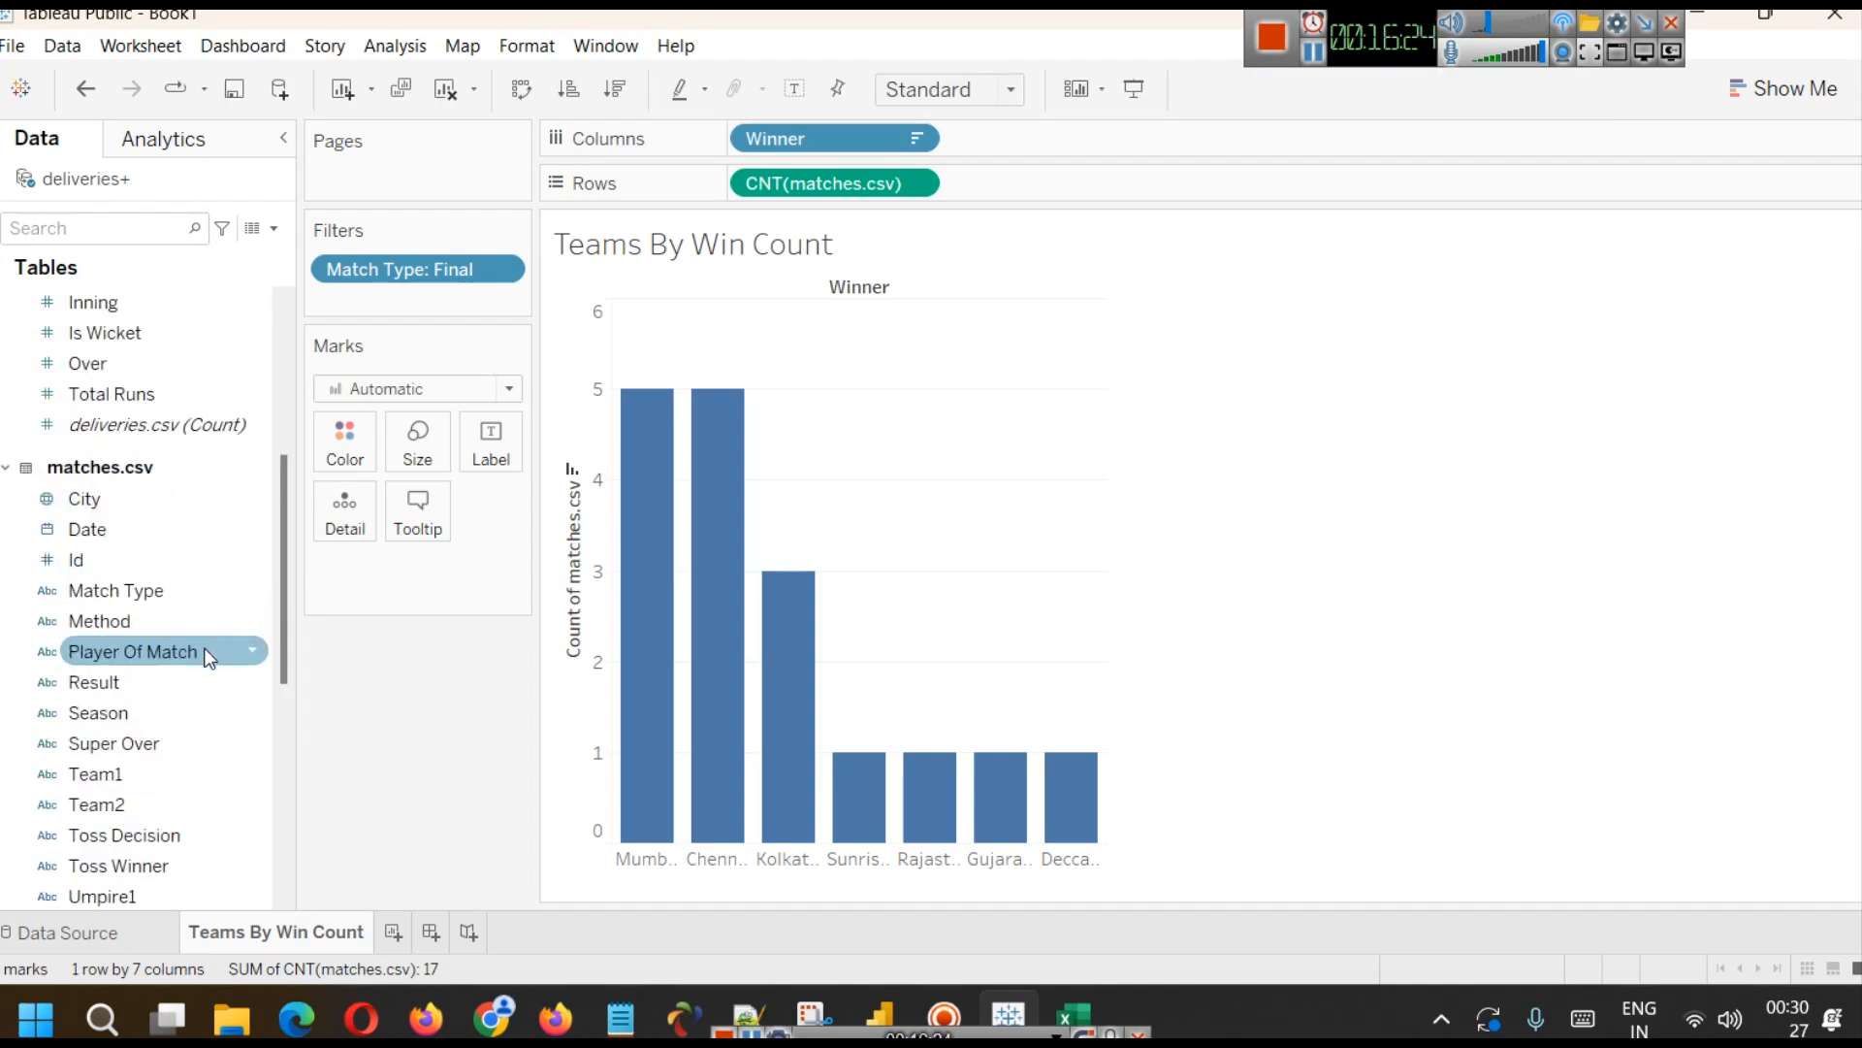
{"action": "scroll", "coordinate": [199, 621], "scroll_direction": "down", "scroll_amount": 5}
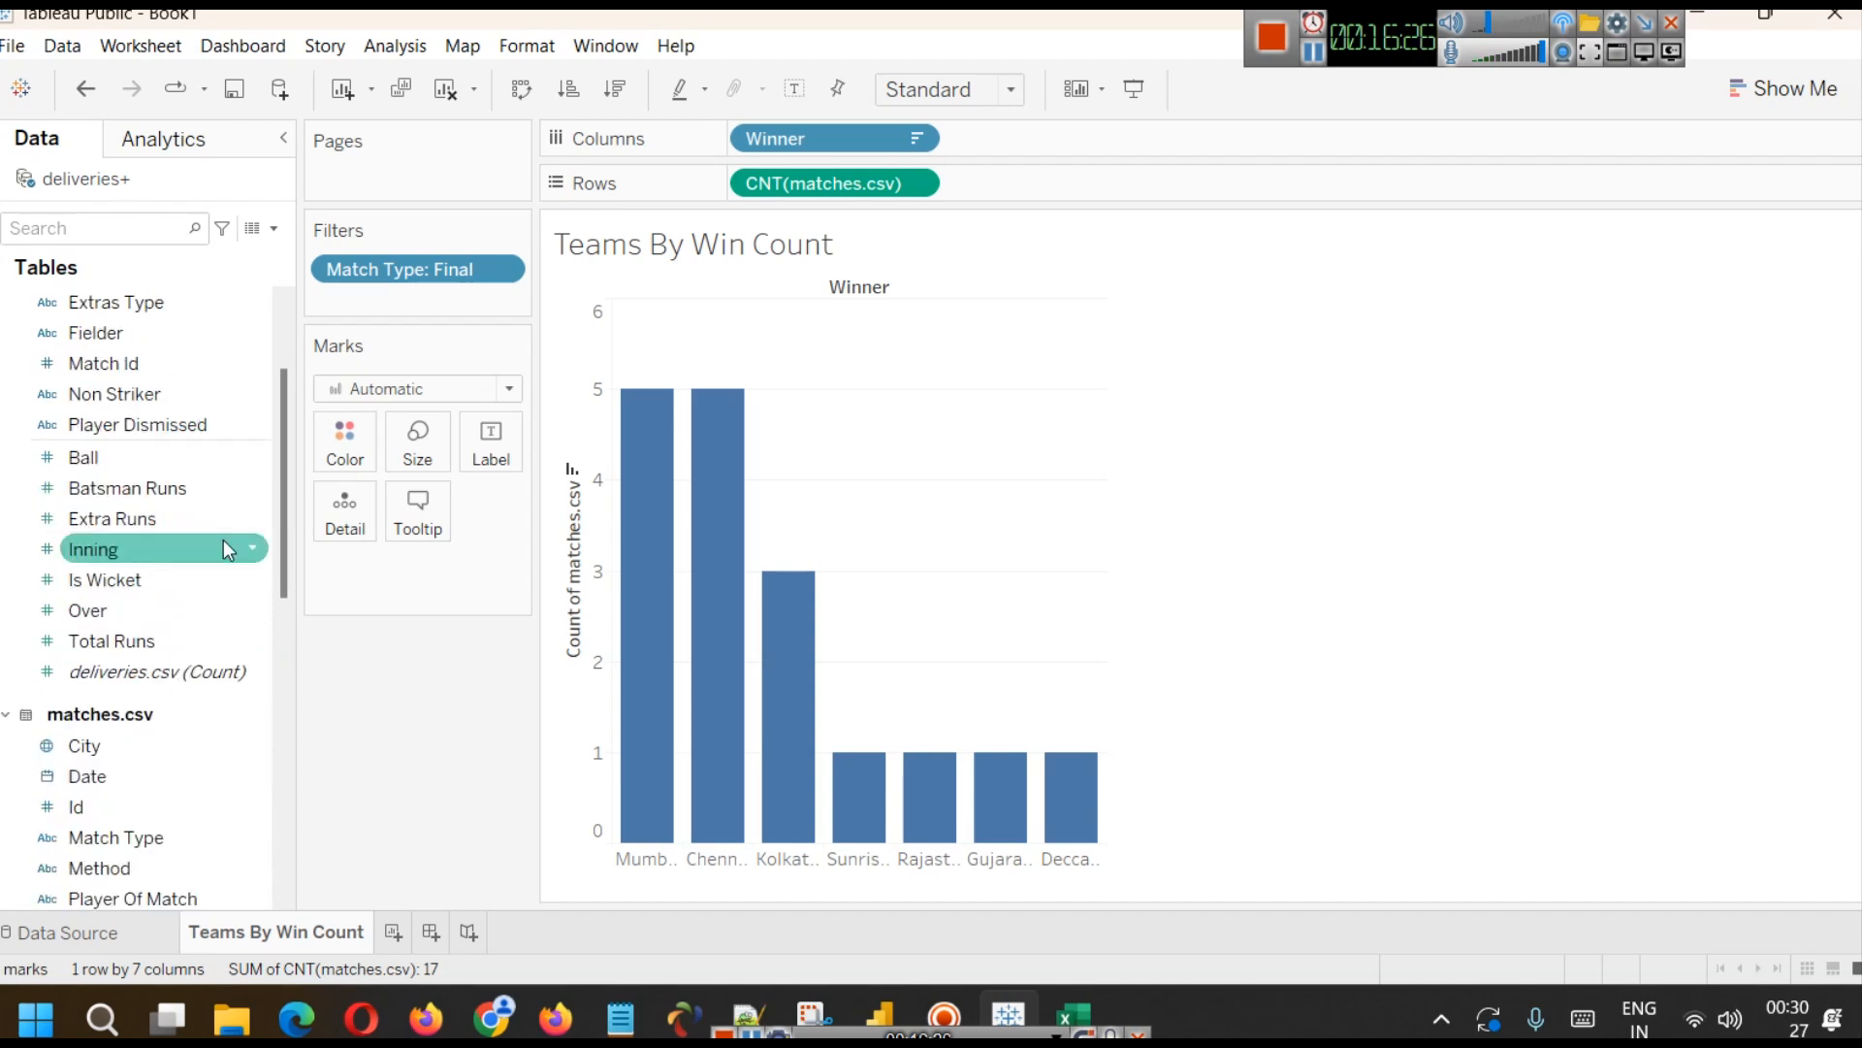
{"action": "scroll", "coordinate": [205, 579], "scroll_direction": "down", "scroll_amount": 5}
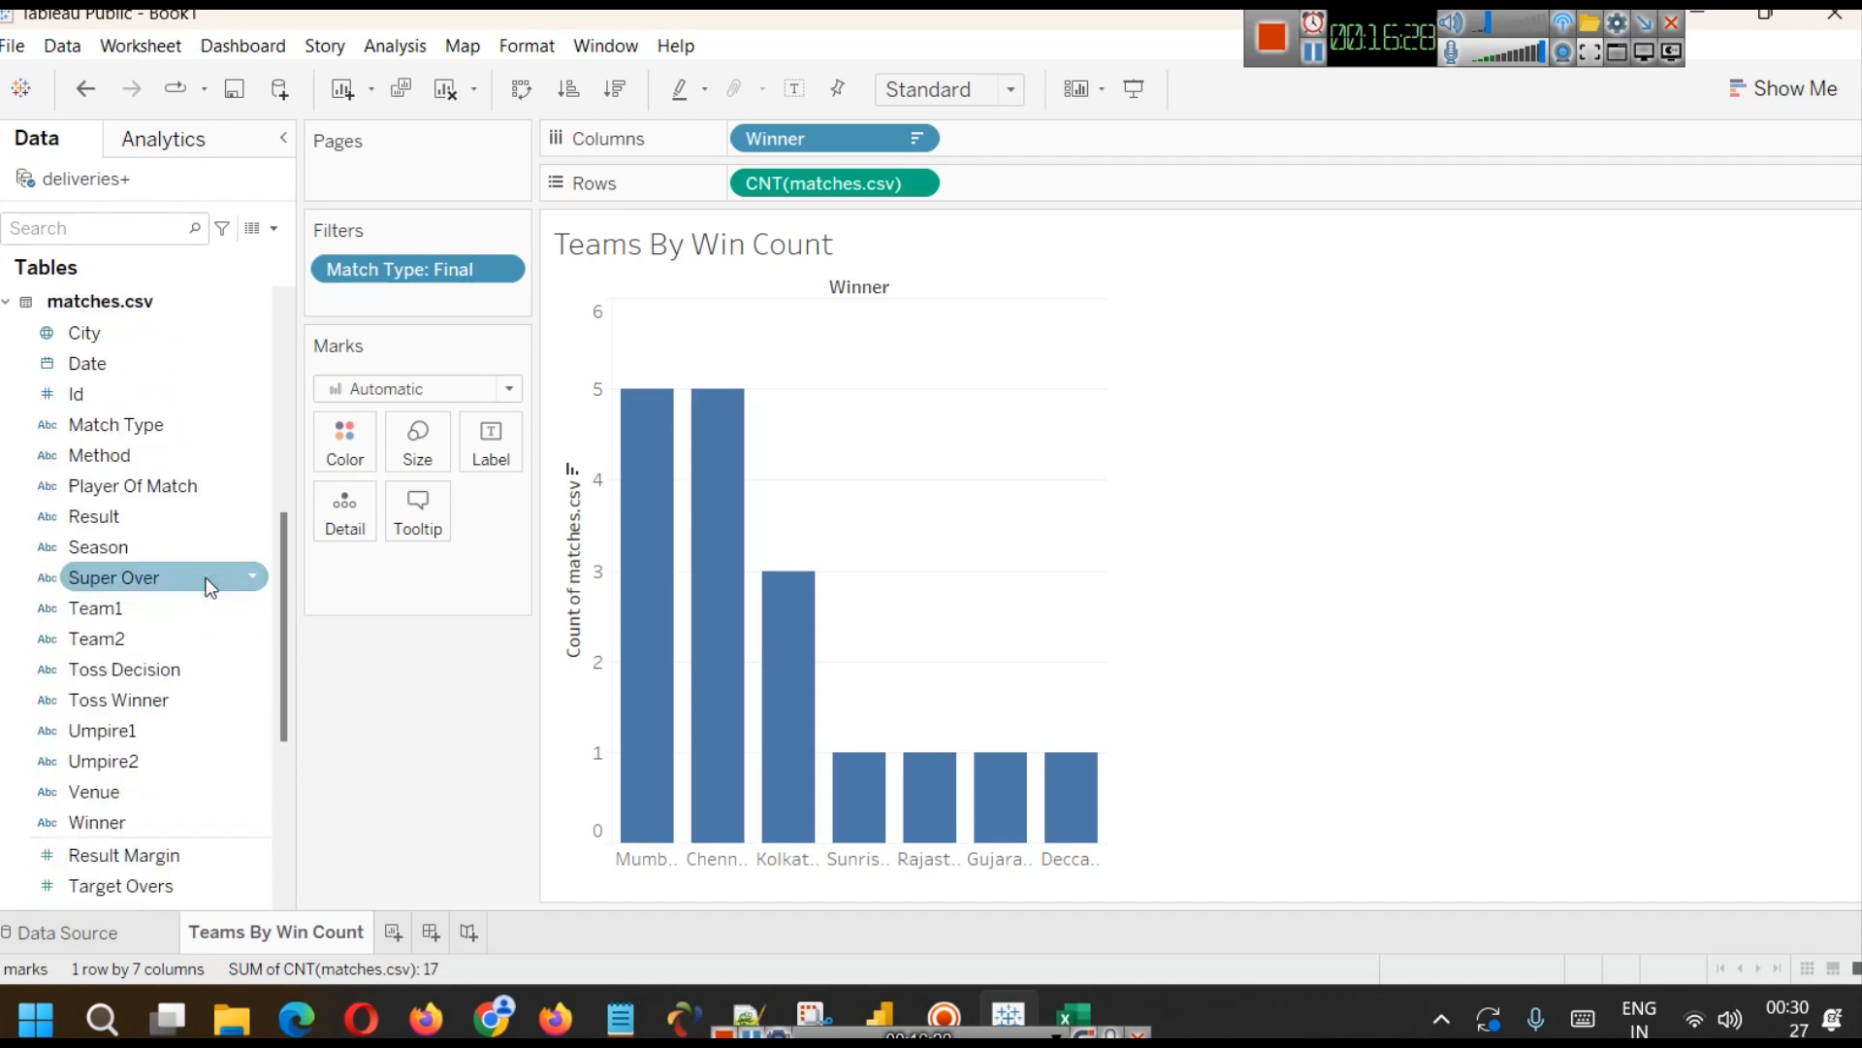
{"action": "scroll", "coordinate": [206, 578], "scroll_direction": "up", "scroll_amount": 1}
{"action": "scroll", "coordinate": [206, 578], "scroll_direction": "down", "scroll_amount": 1}
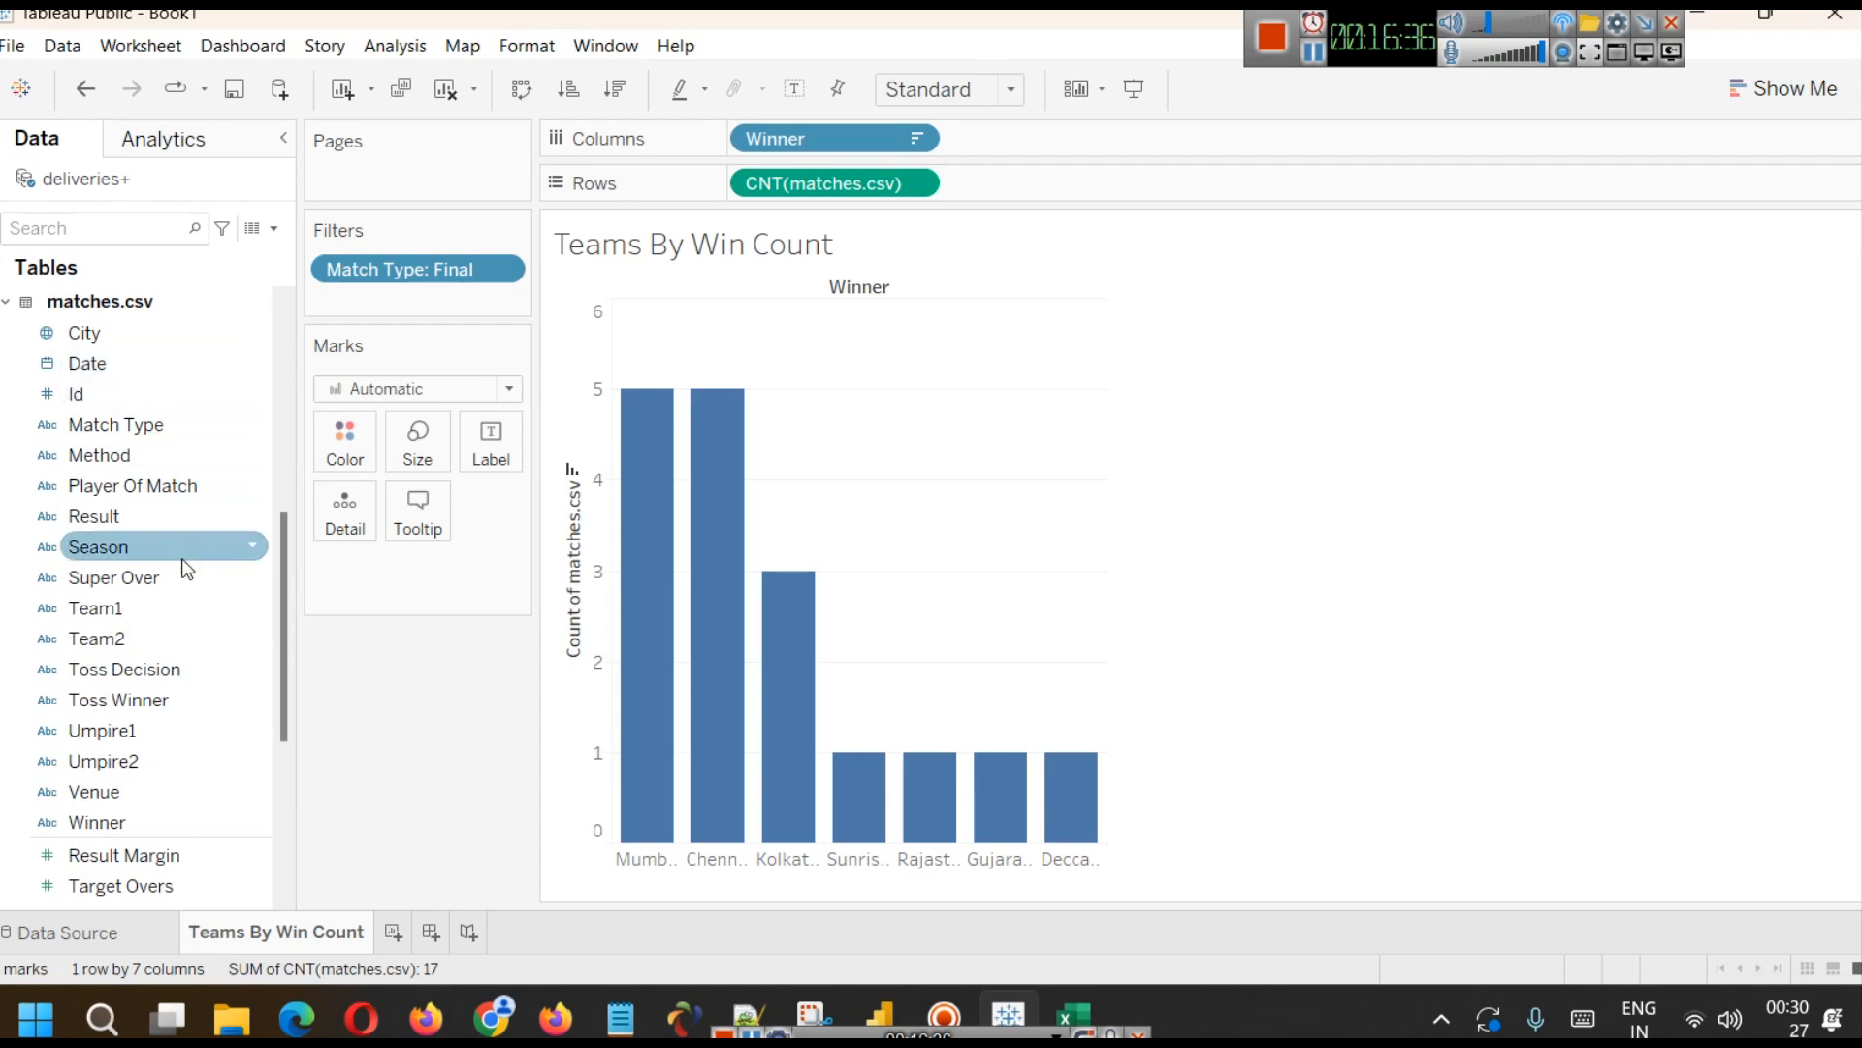
{"action": "left_click_drag", "start_coordinate": [165, 538], "coordinate": [338, 450]}
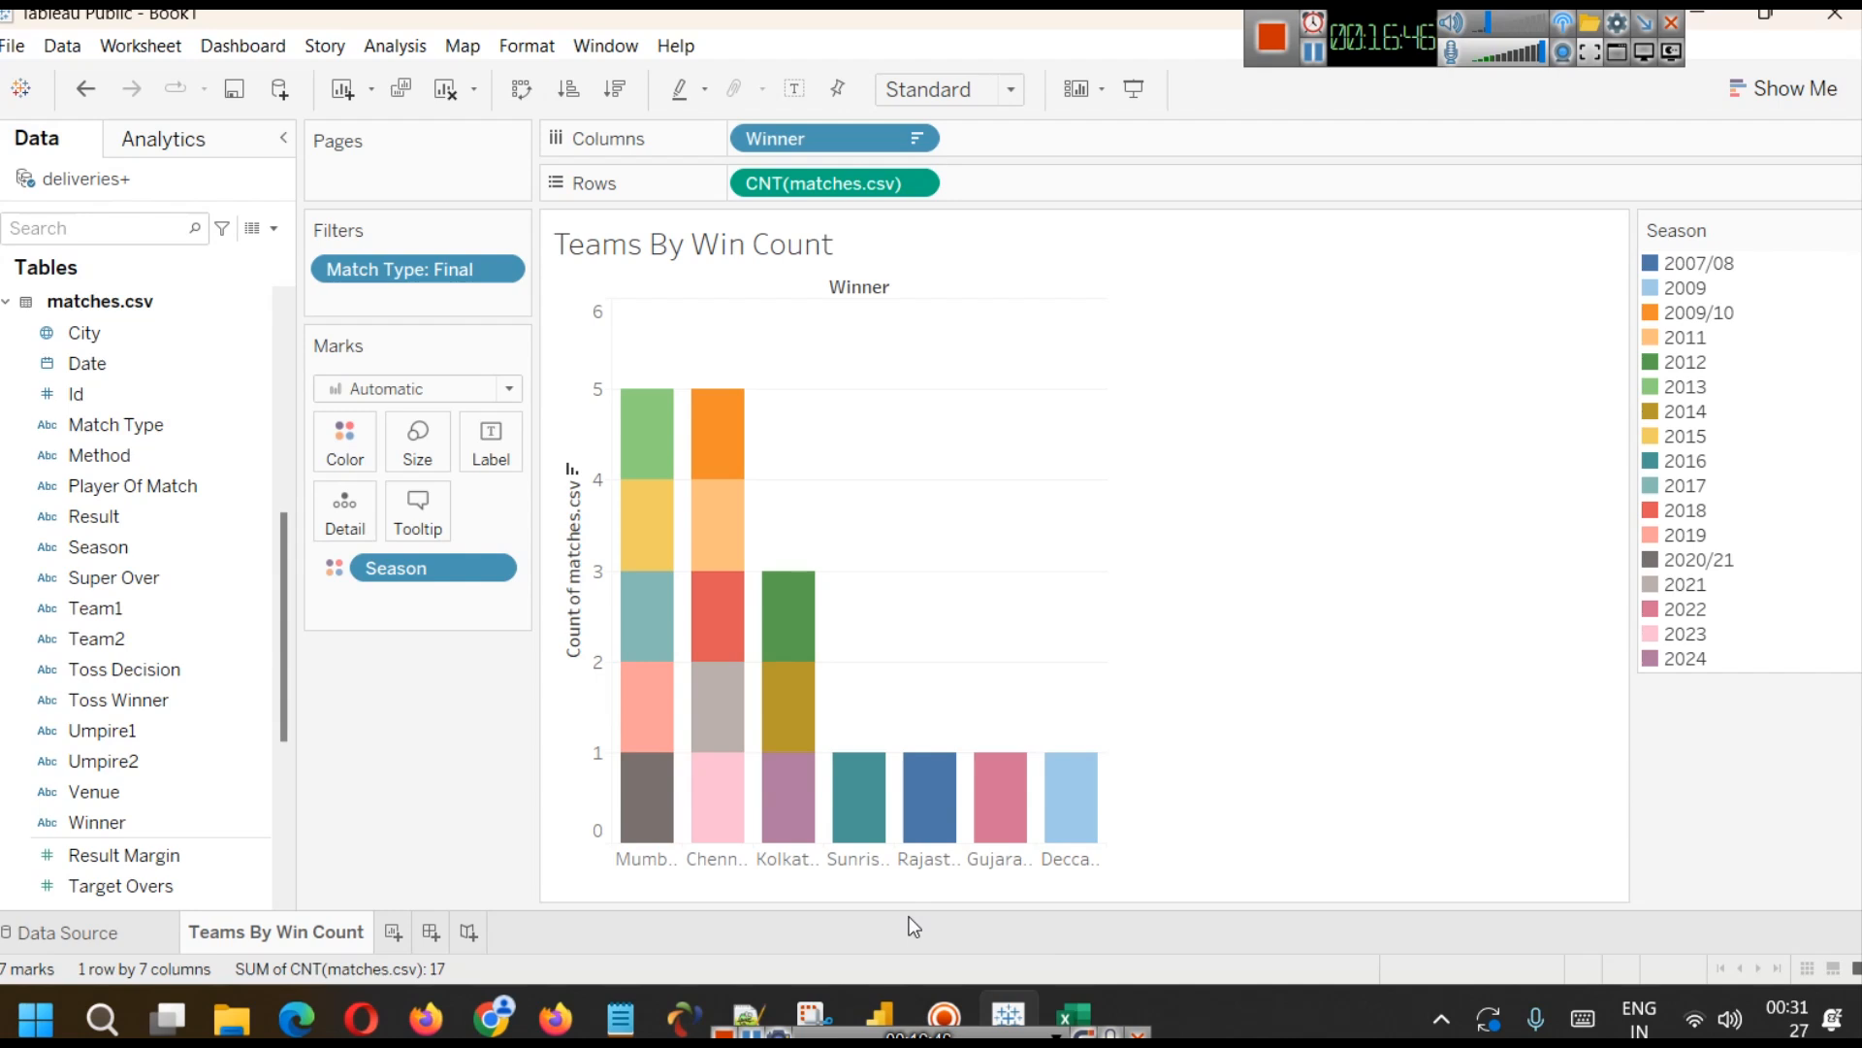
- Label each bar segment with its Season and widen the chart's columns so more of each team name fits
{"action": "mouse_move", "coordinate": [648, 829]}
{"action": "left_click_drag", "start_coordinate": [394, 579], "coordinate": [487, 462]}
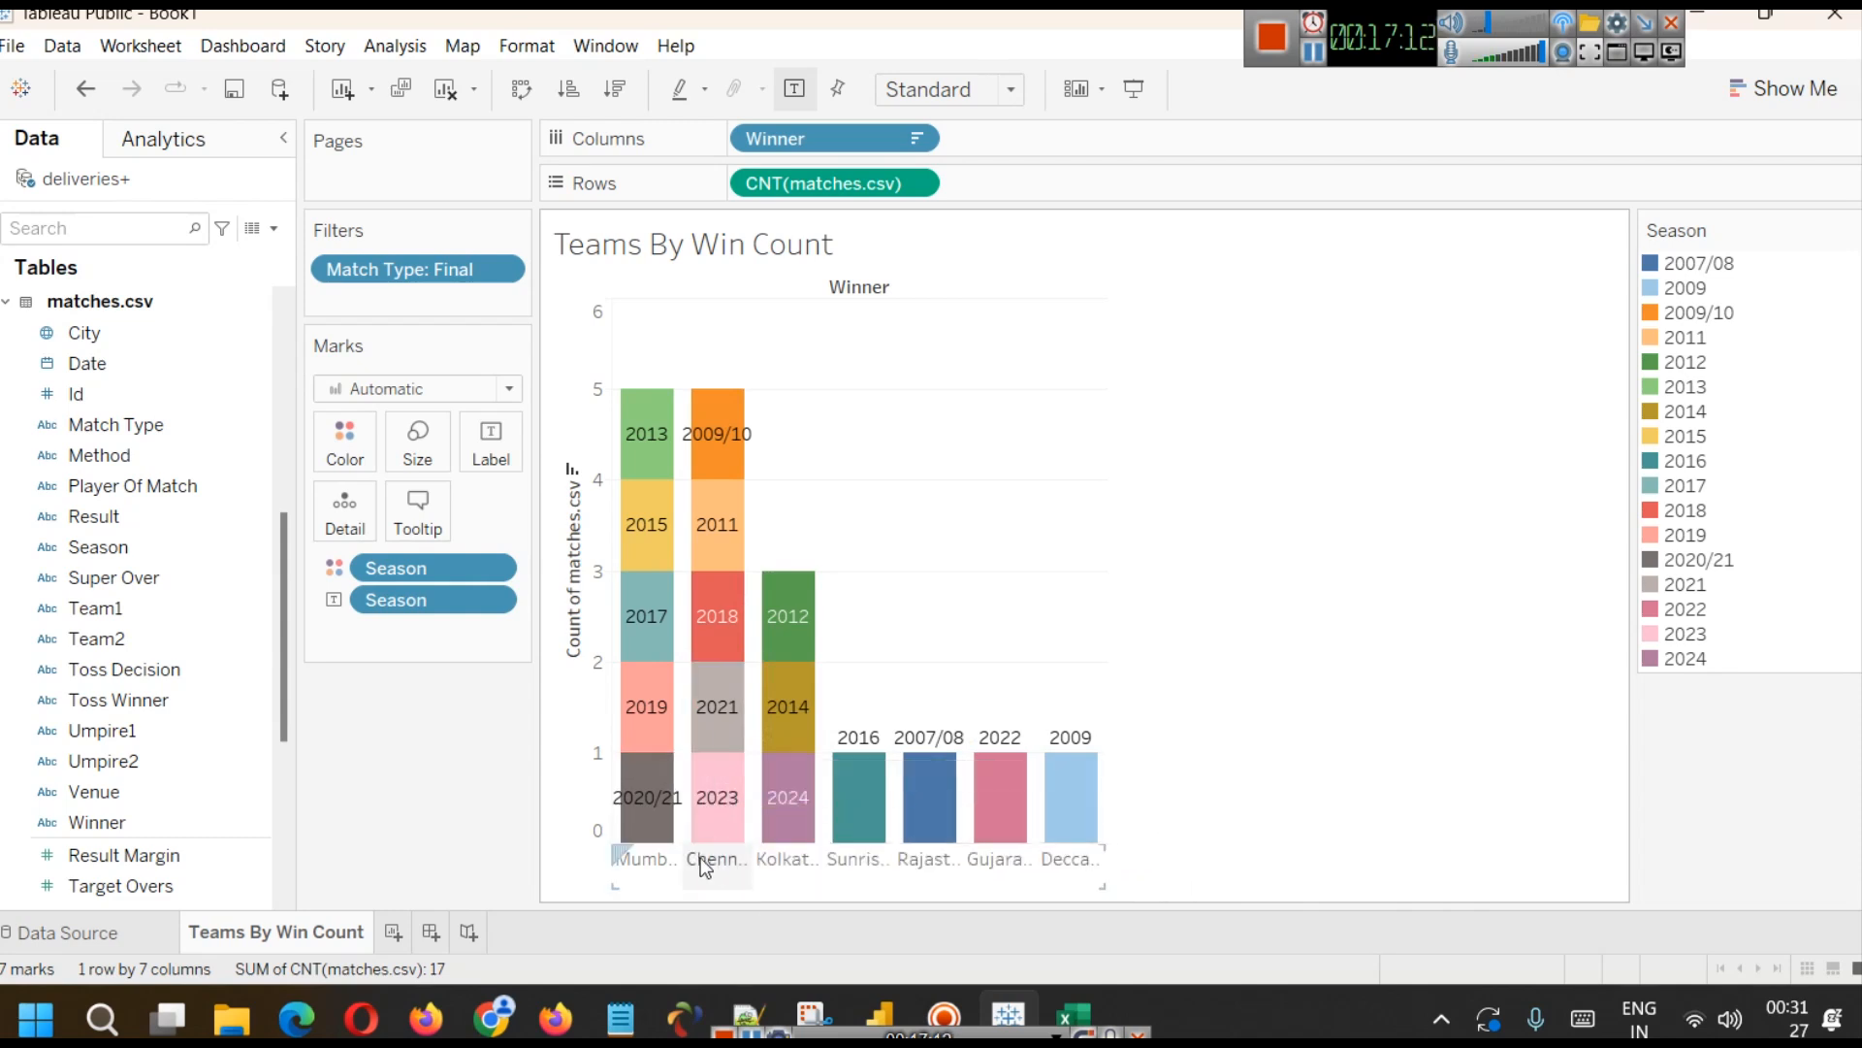
{"action": "left_click_drag", "start_coordinate": [733, 860], "coordinate": [856, 861]}
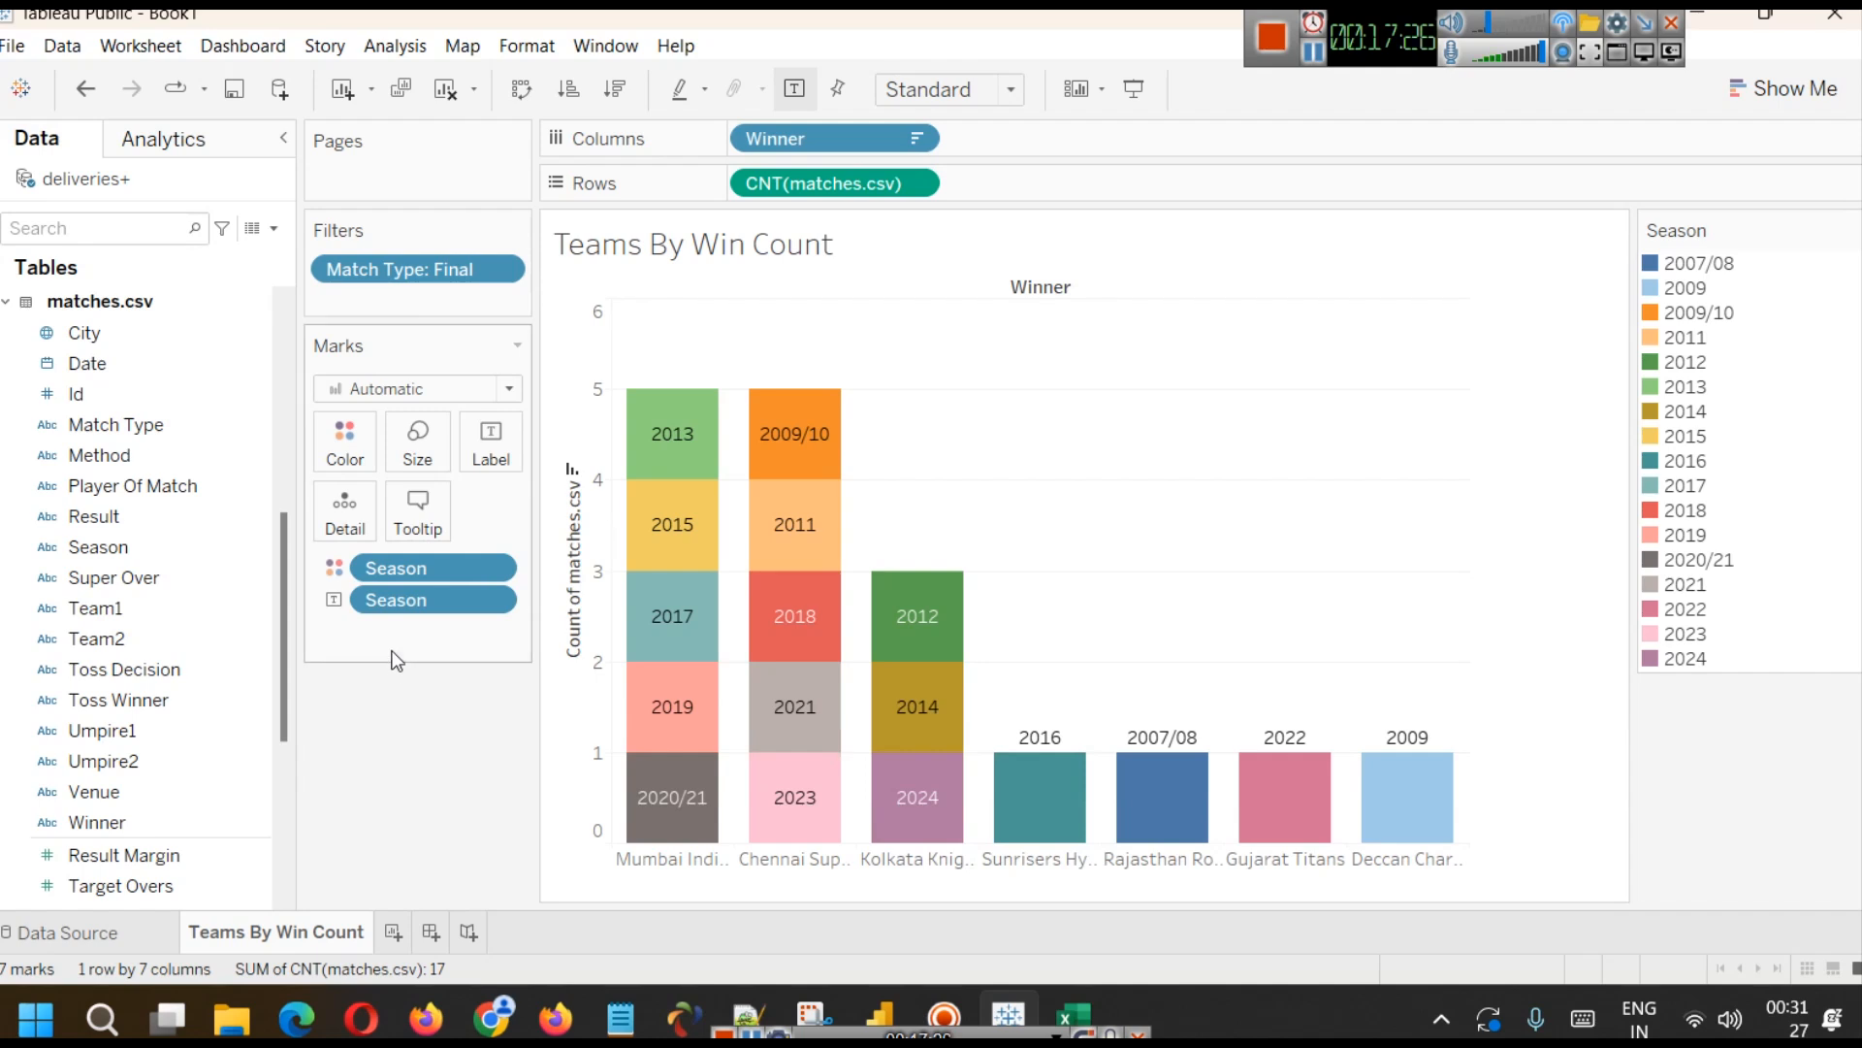
- Try adding the matches.csv count to the segment labels, and undo it
{"action": "left_click_drag", "start_coordinate": [825, 183], "coordinate": [512, 446]}
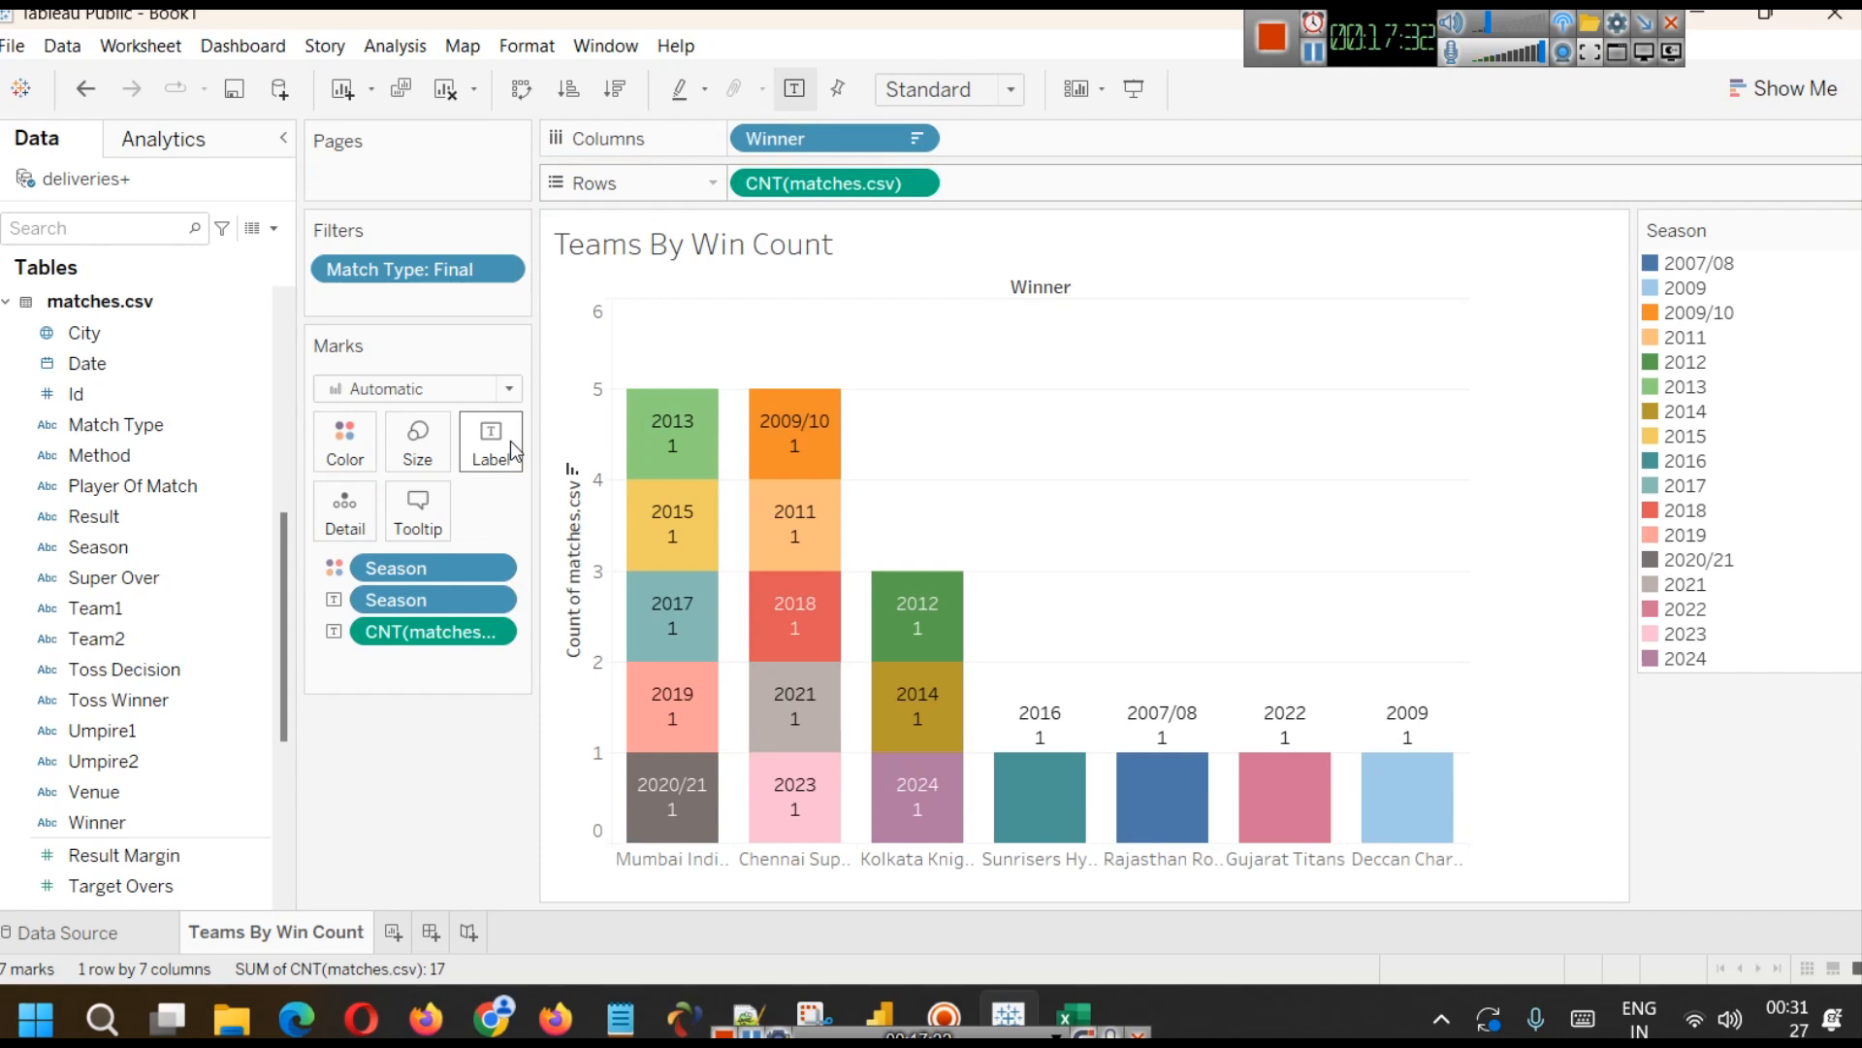
{"action": "key", "text": "ctrl+z"}
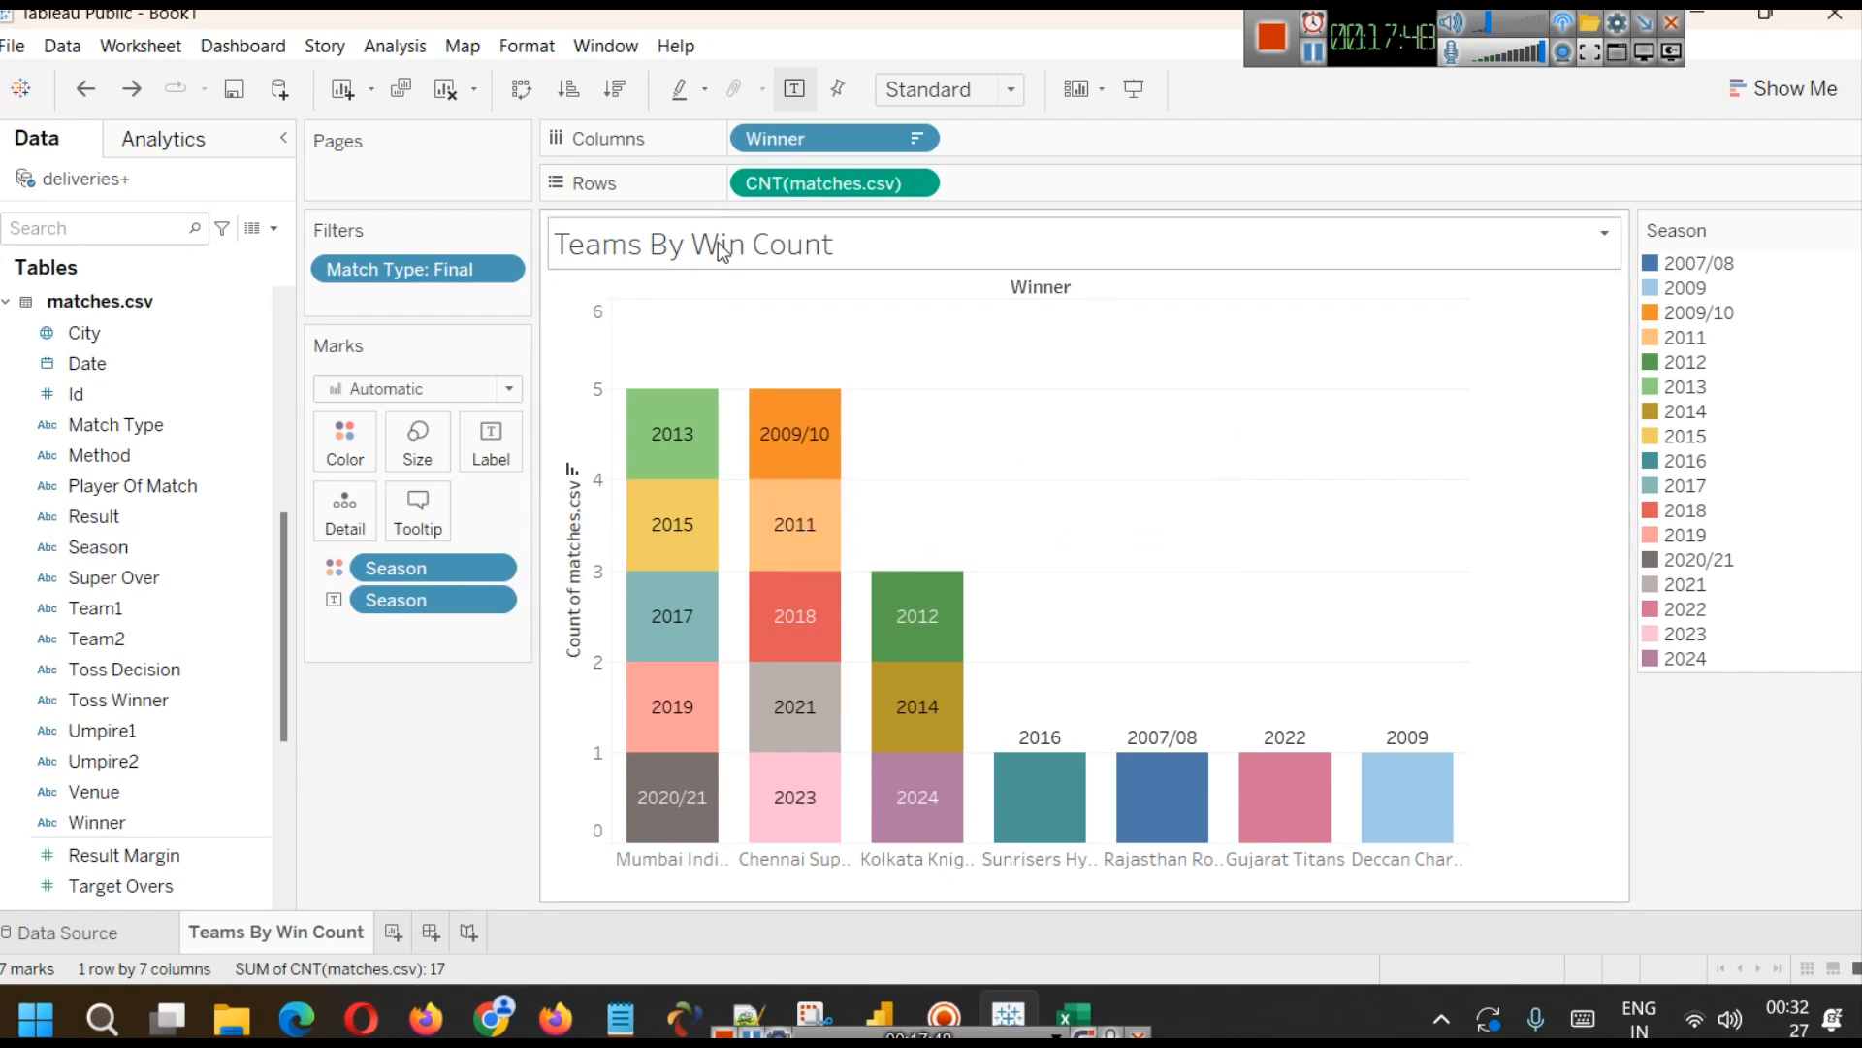
- Rename the Teams By Win Count sheet as Teams By IPL Trophy Win Count
{"action": "right_click", "coordinate": [280, 934]}
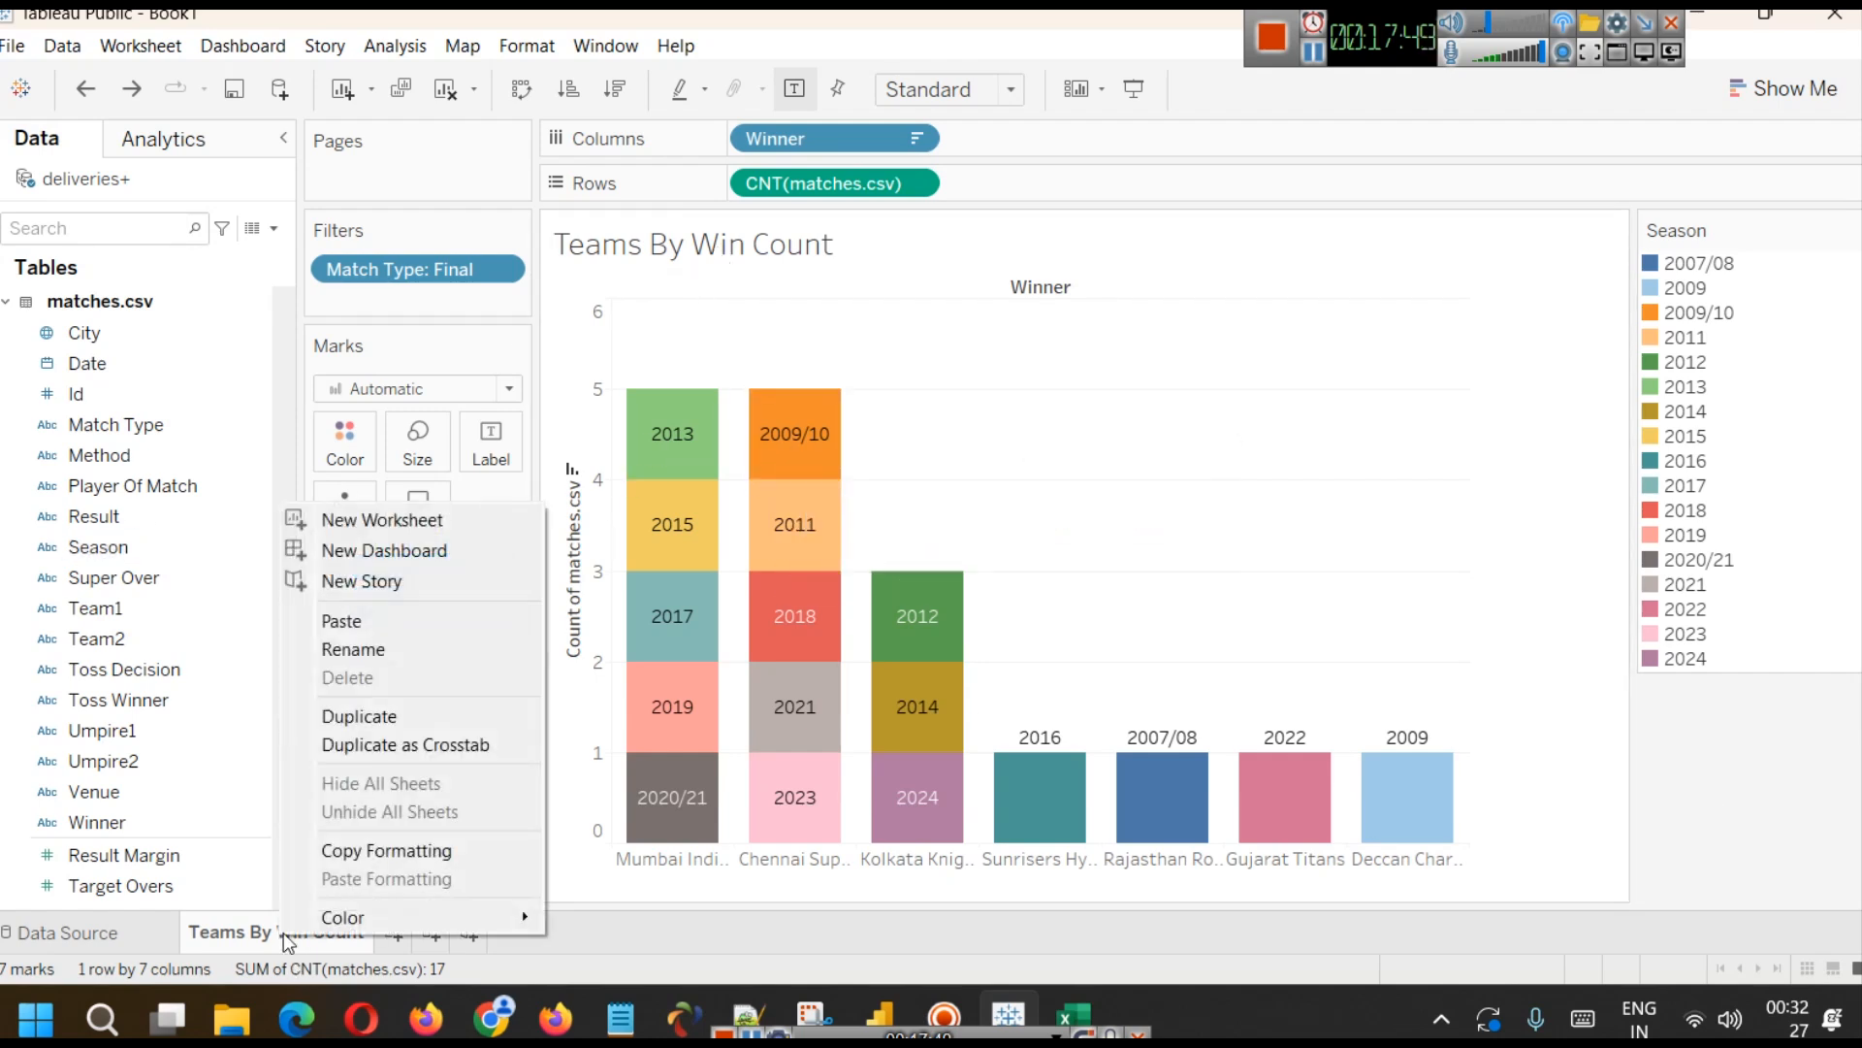
{"action": "left_click", "coordinate": [368, 652]}
{"action": "key", "text": "End"}
{"action": "key", "text": "Left"}
{"action": "key", "text": "Left"}
{"action": "key", "text": "Left"}
{"action": "key", "text": "Left"}
{"action": "key", "text": "Left"}
{"action": "key", "text": "Left"}
{"action": "key", "text": "Left"}
{"action": "key", "text": "Left"}
{"action": "key", "text": "Left"}
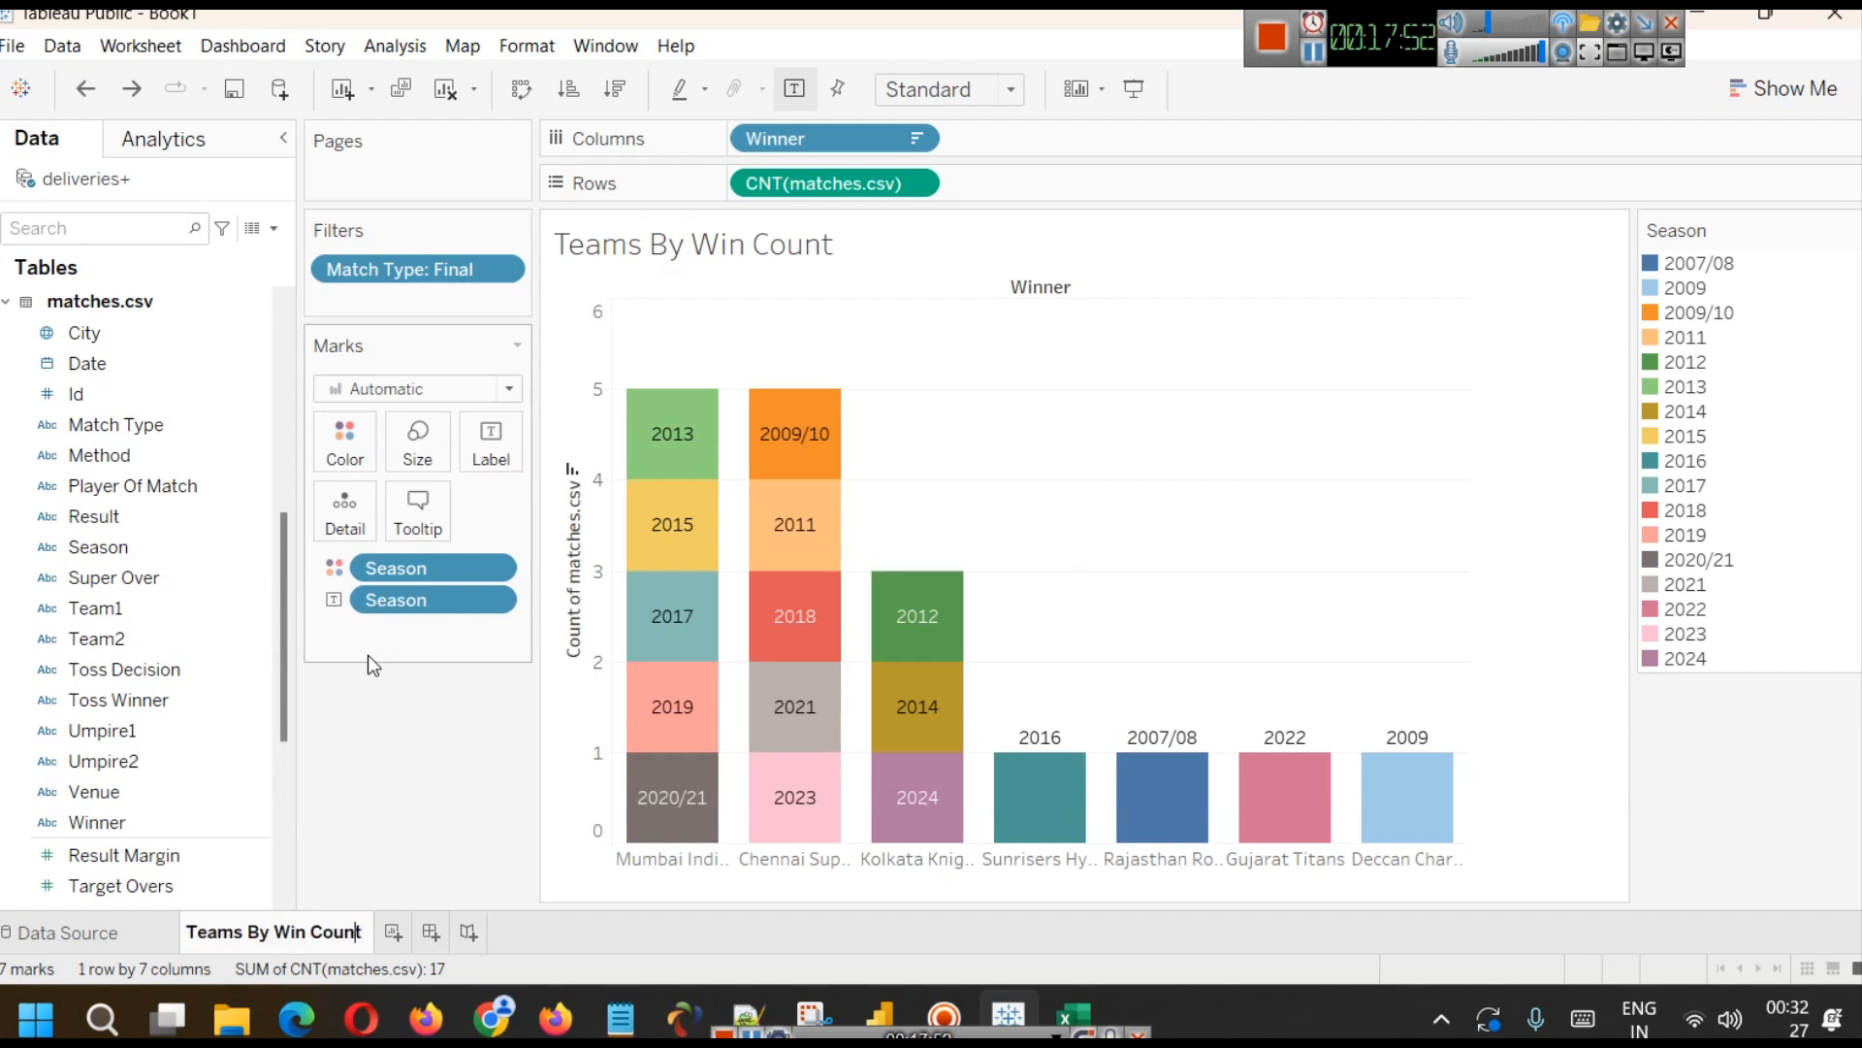
{"action": "type", "text": "IPL "}
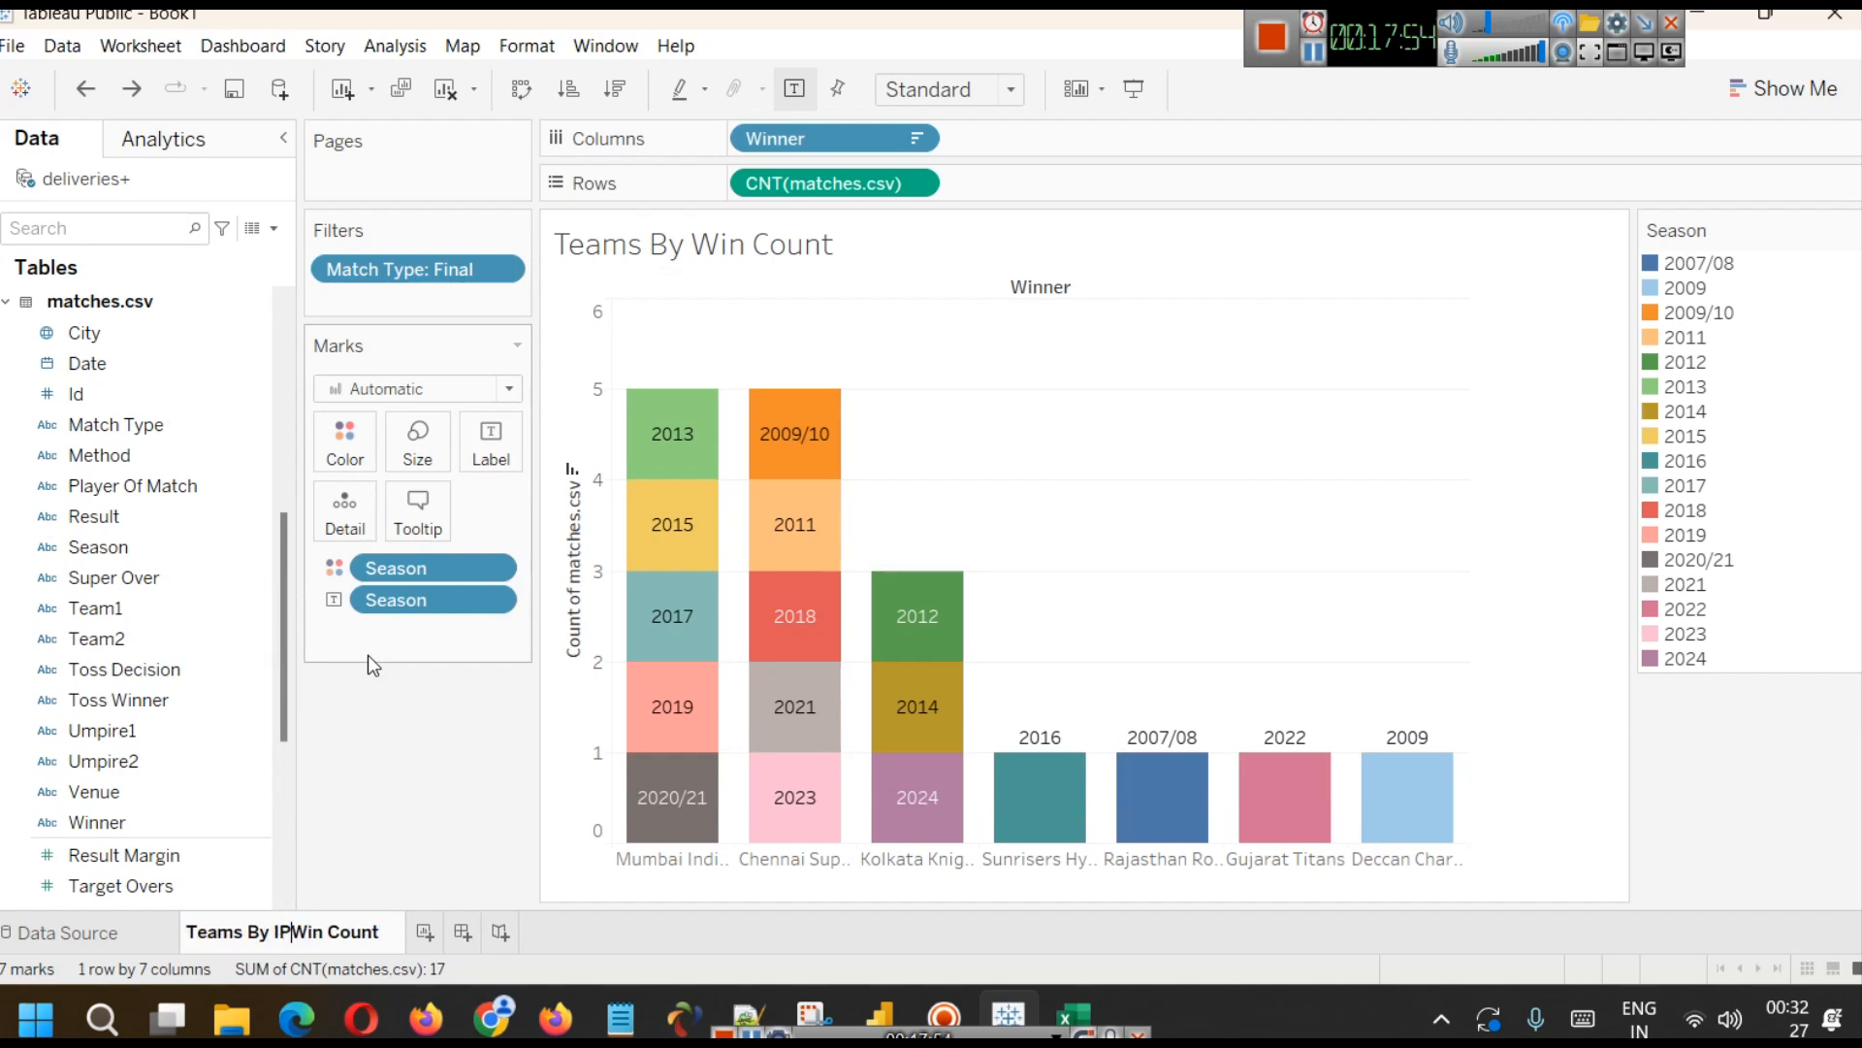
{"action": "type", "text": "Tro"}
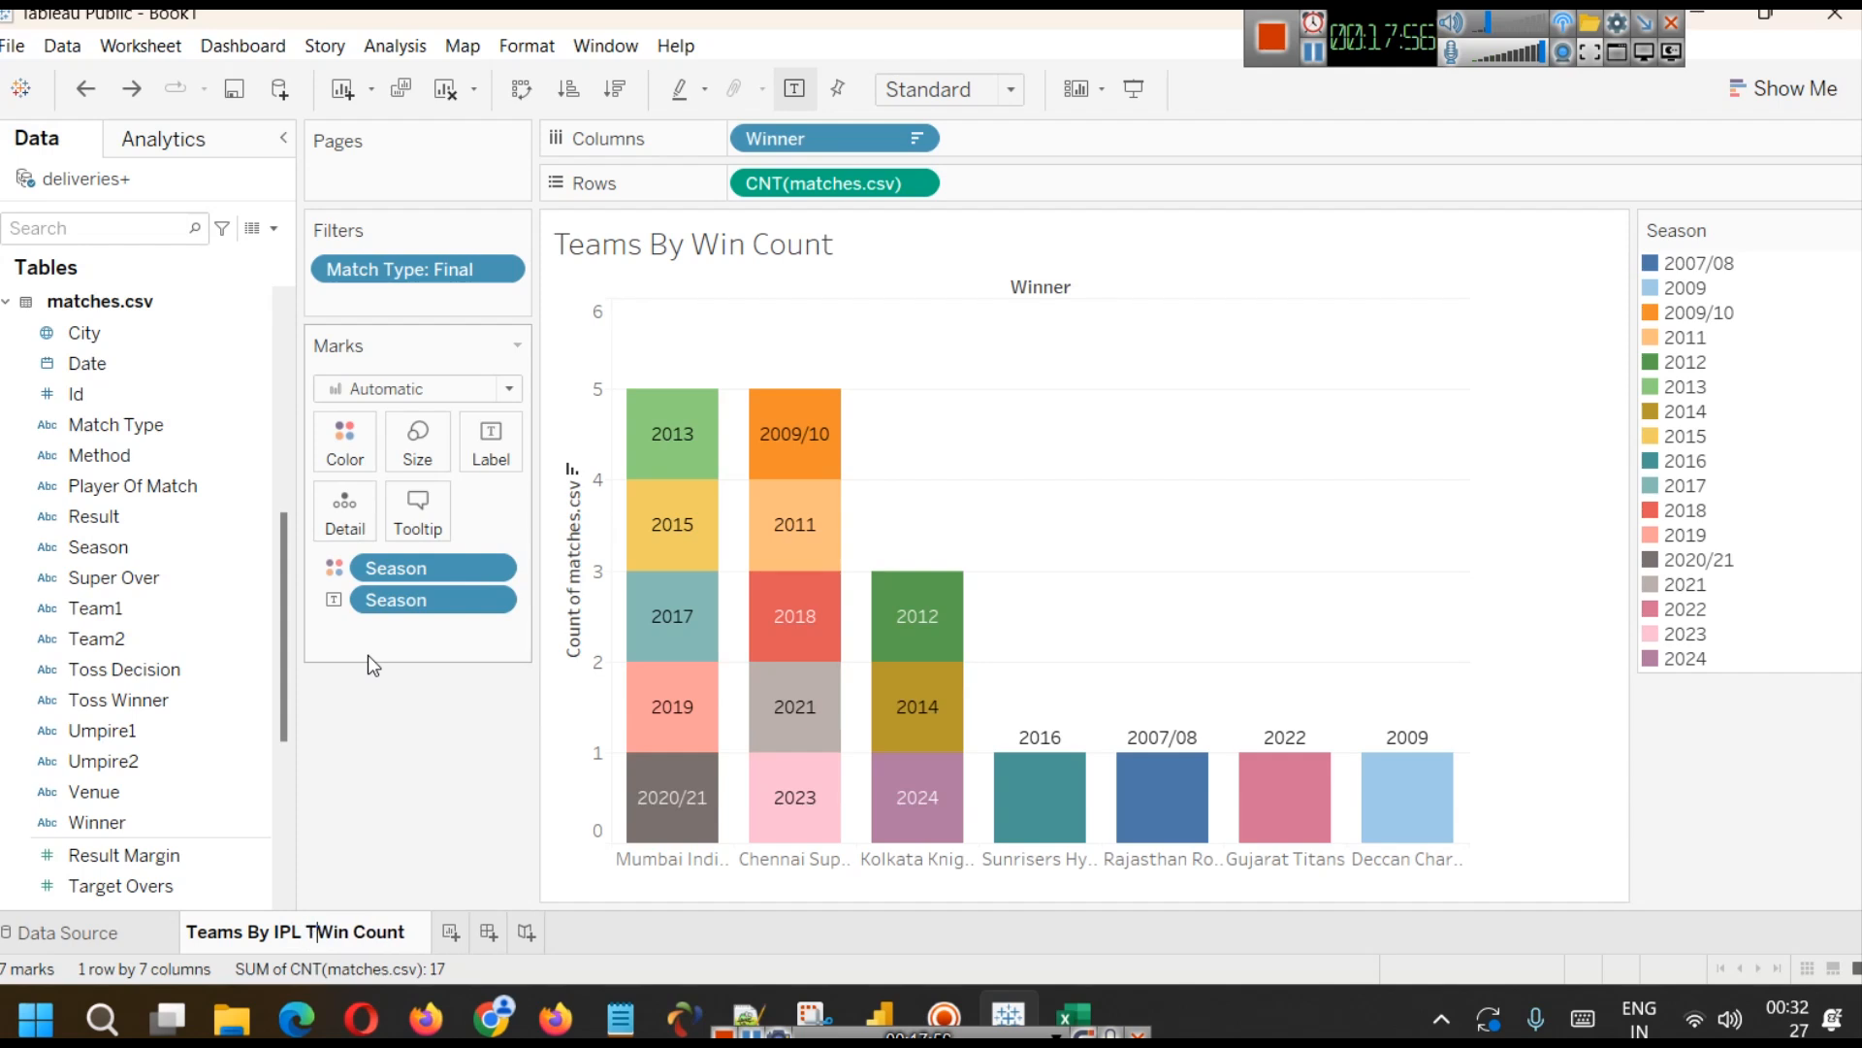
{"action": "type", "text": "phy"}
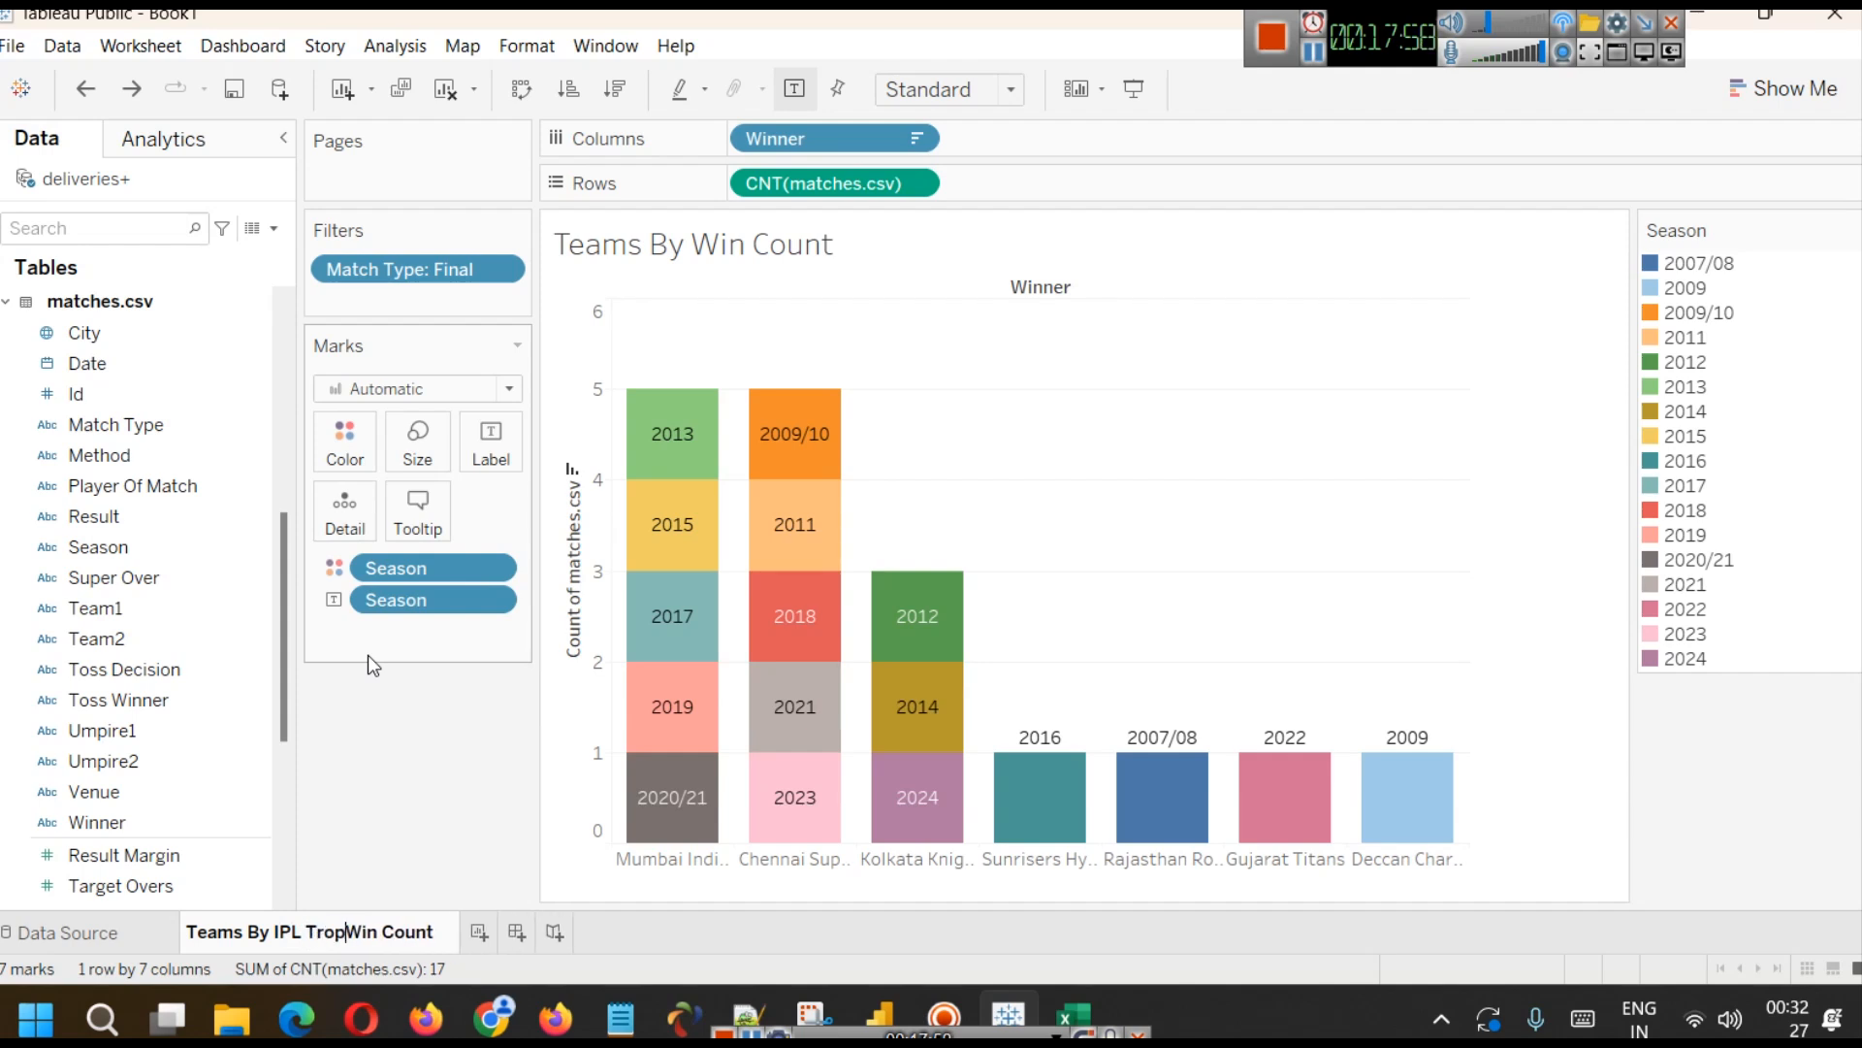
{"action": "left_click", "coordinate": [1348, 528]}
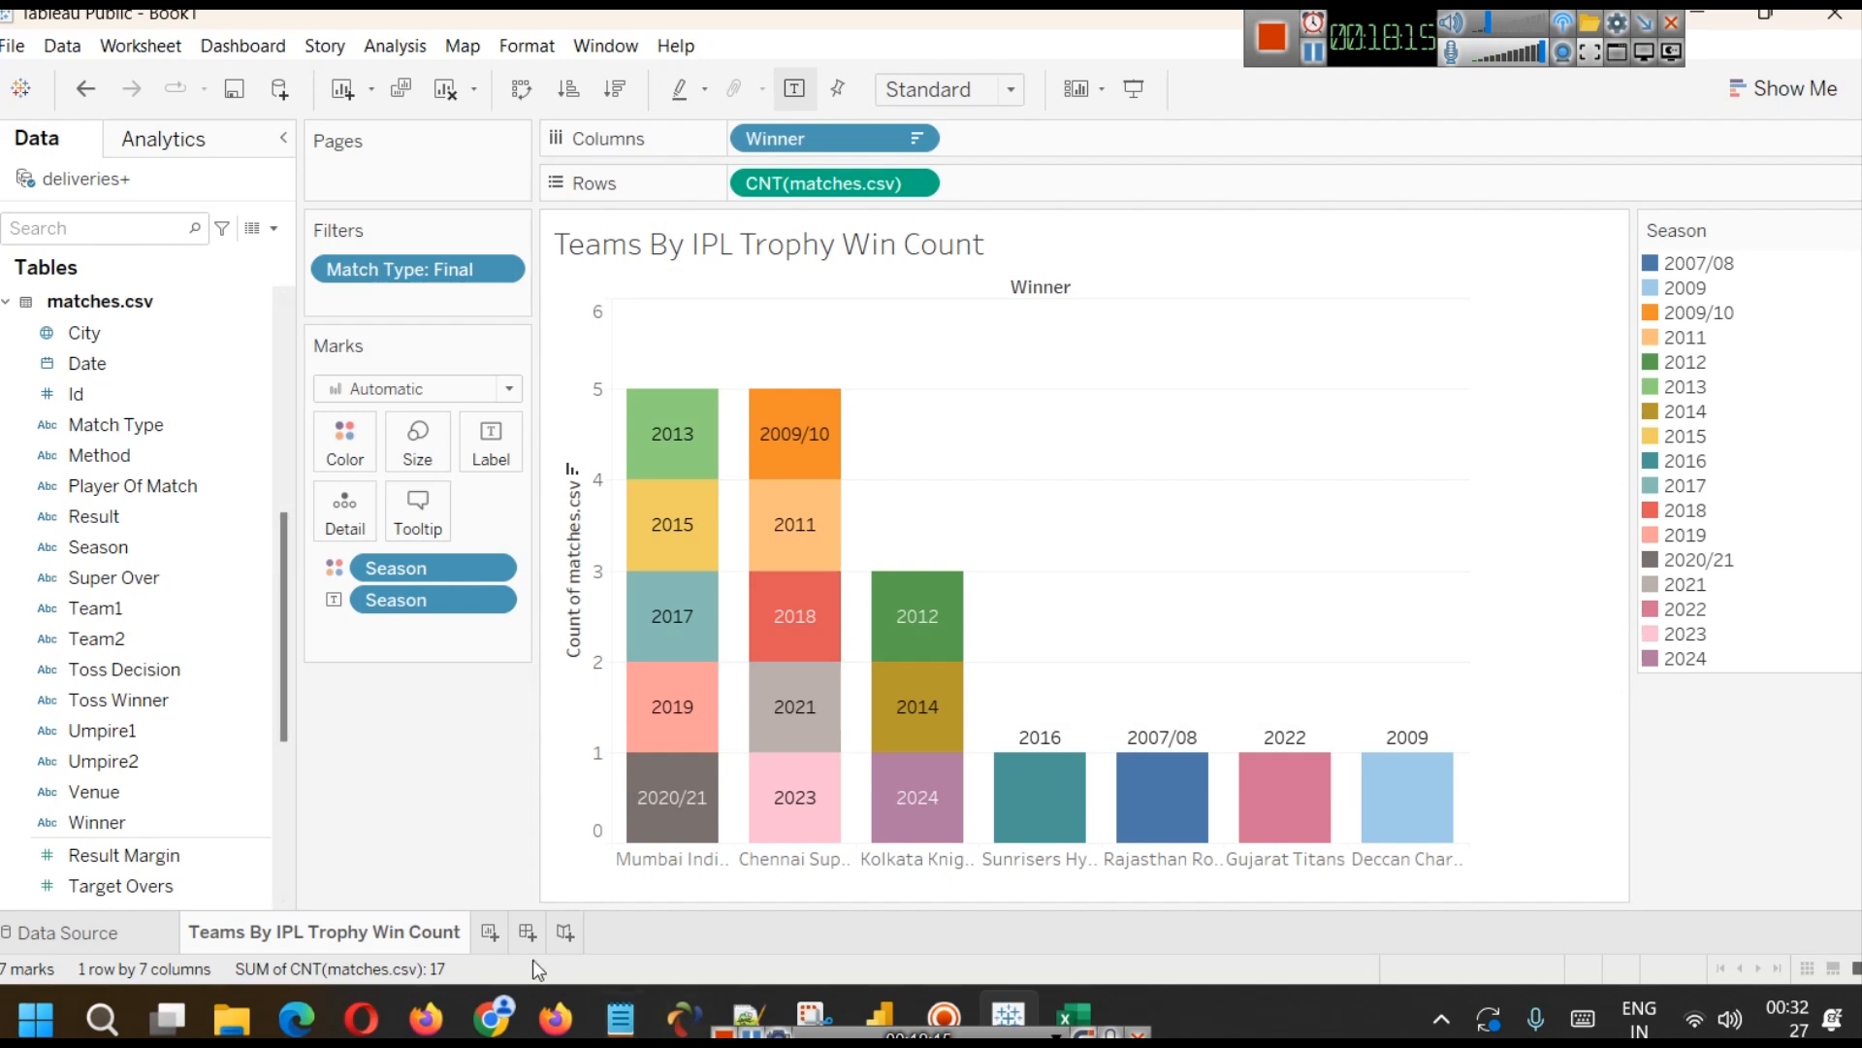
- Add a new worksheet and name it Batter who have scored most runs
{"action": "left_click", "coordinate": [490, 932]}
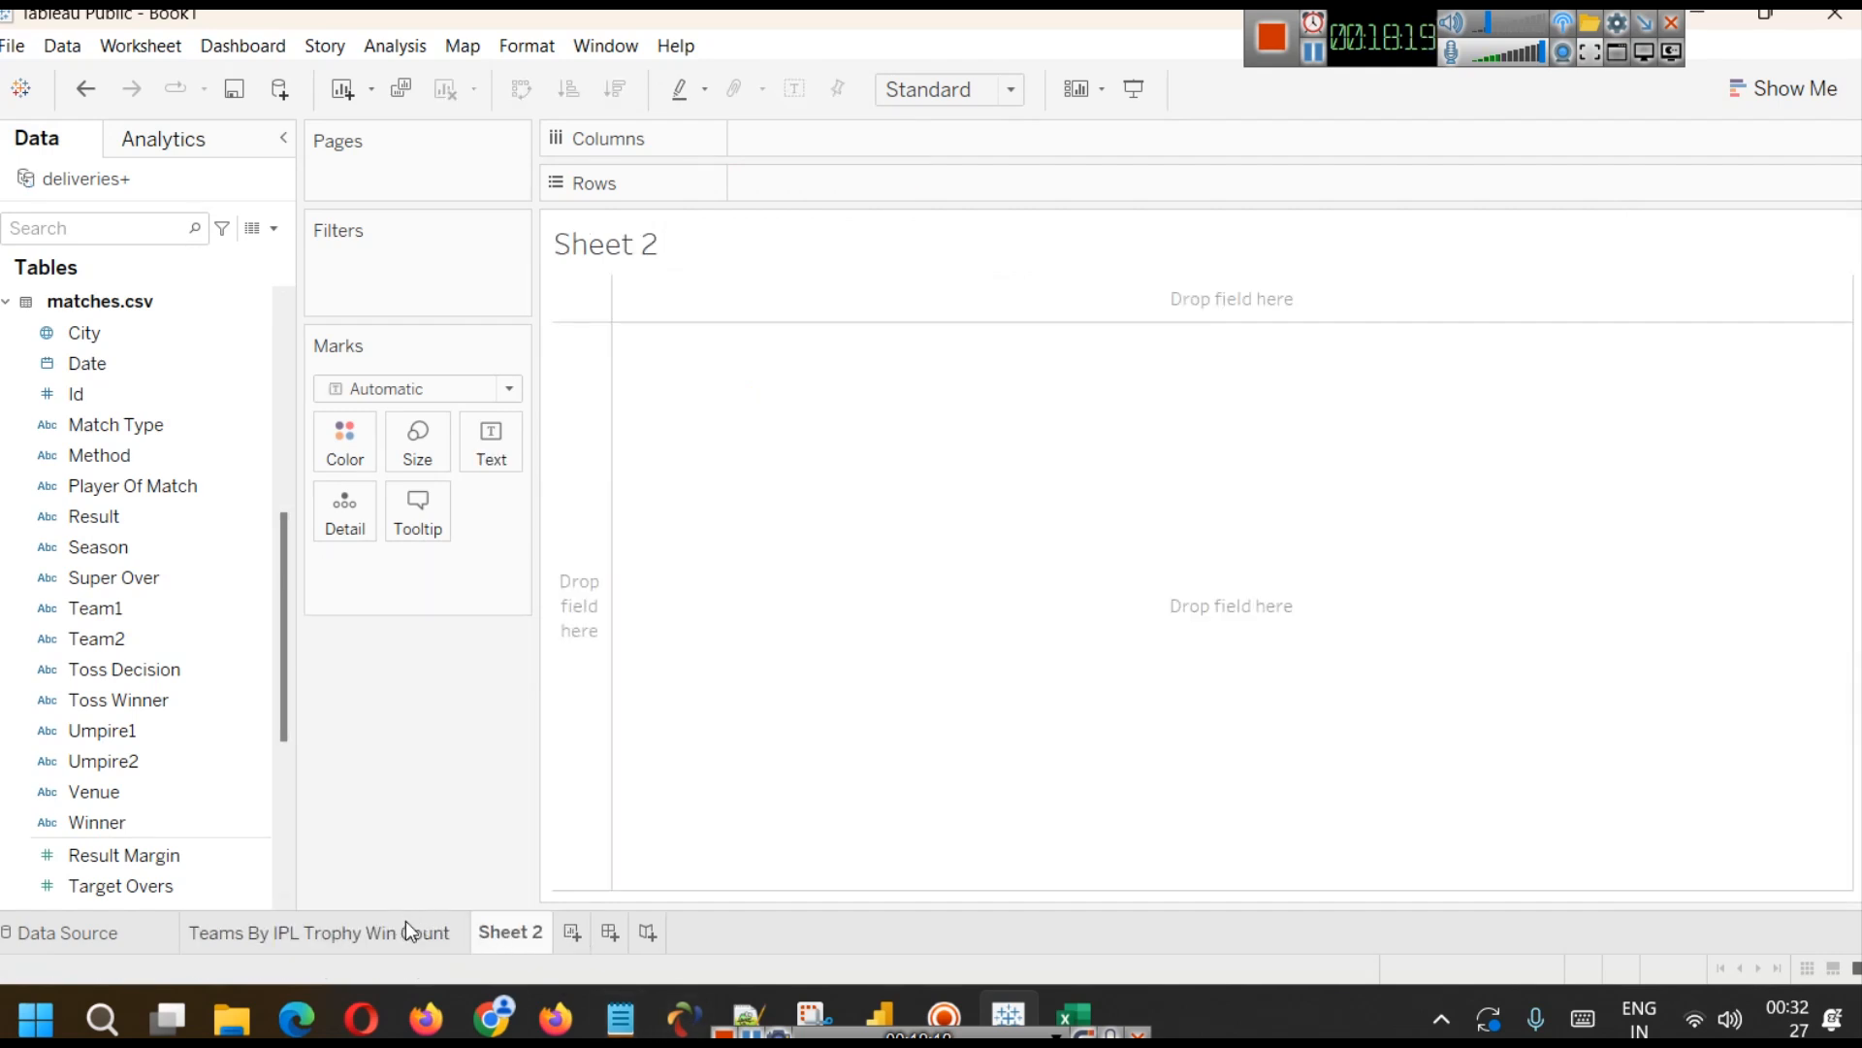
{"action": "left_click", "coordinate": [1317, 58]}
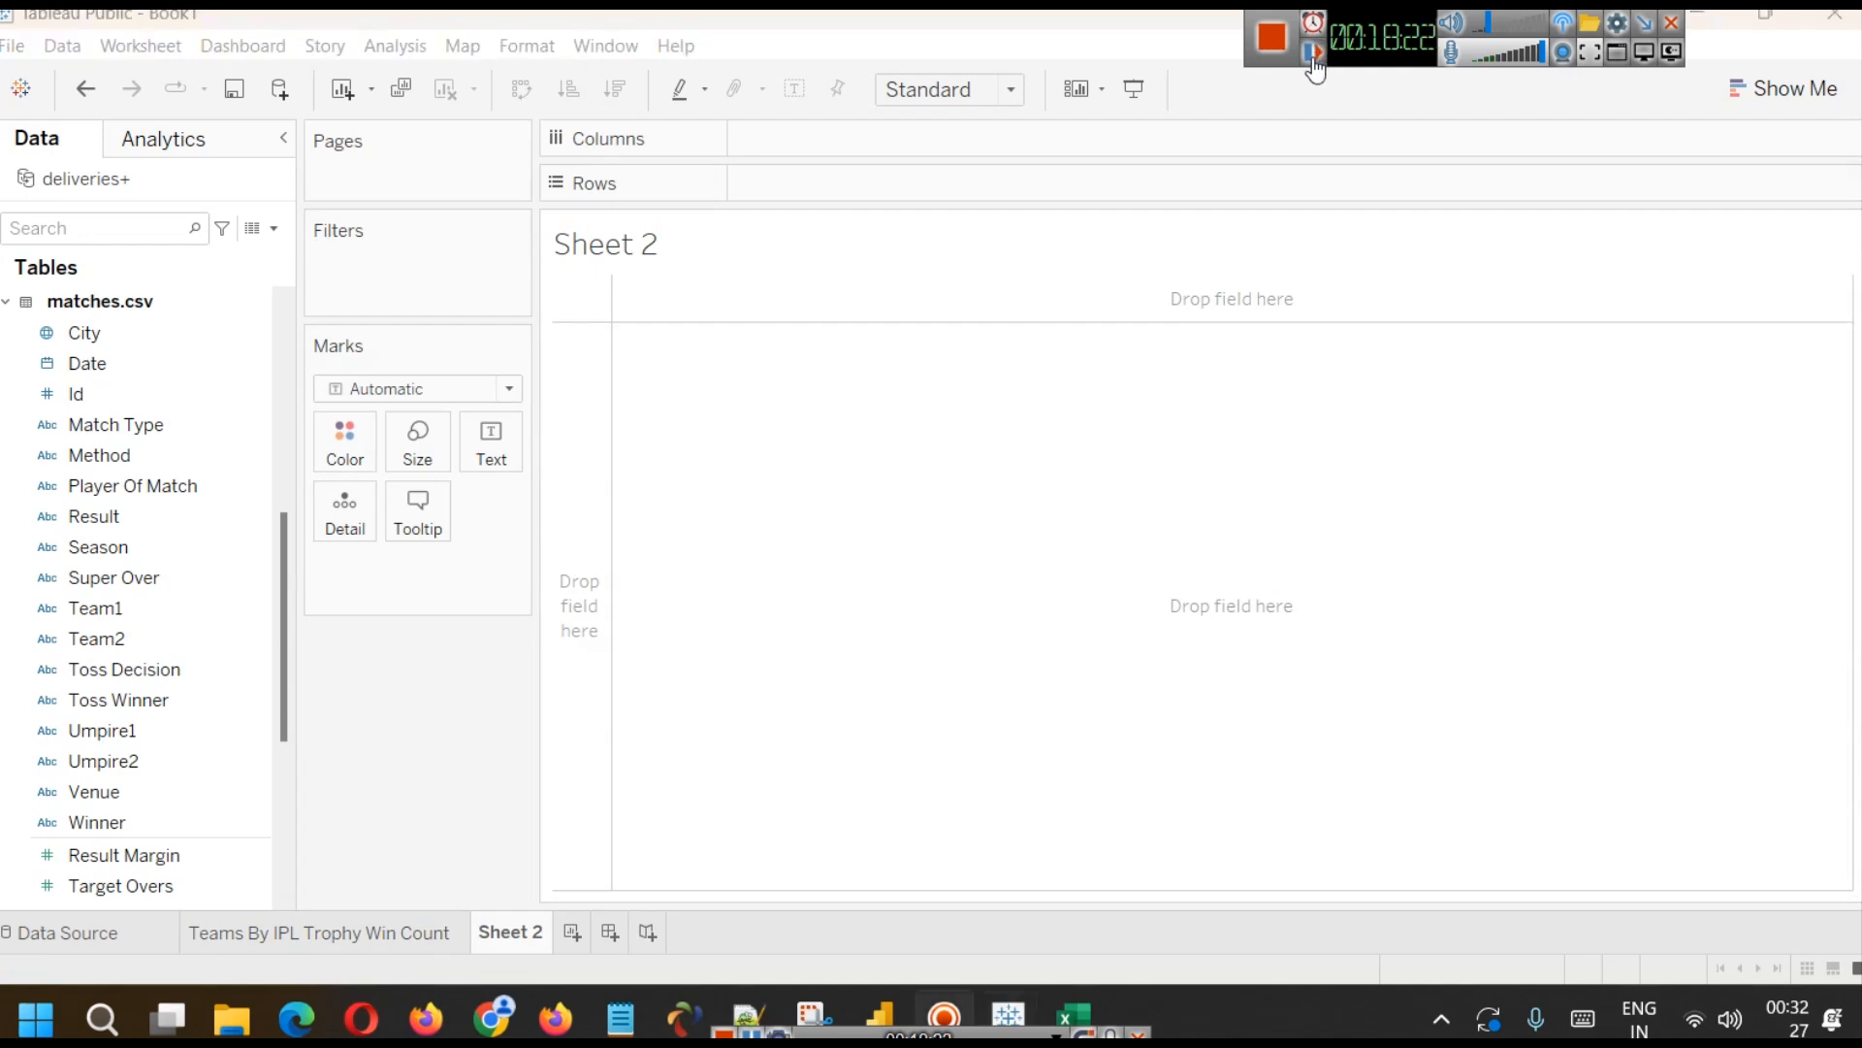
{"action": "right_click", "coordinate": [482, 946]}
{"action": "left_click", "coordinate": [615, 658]}
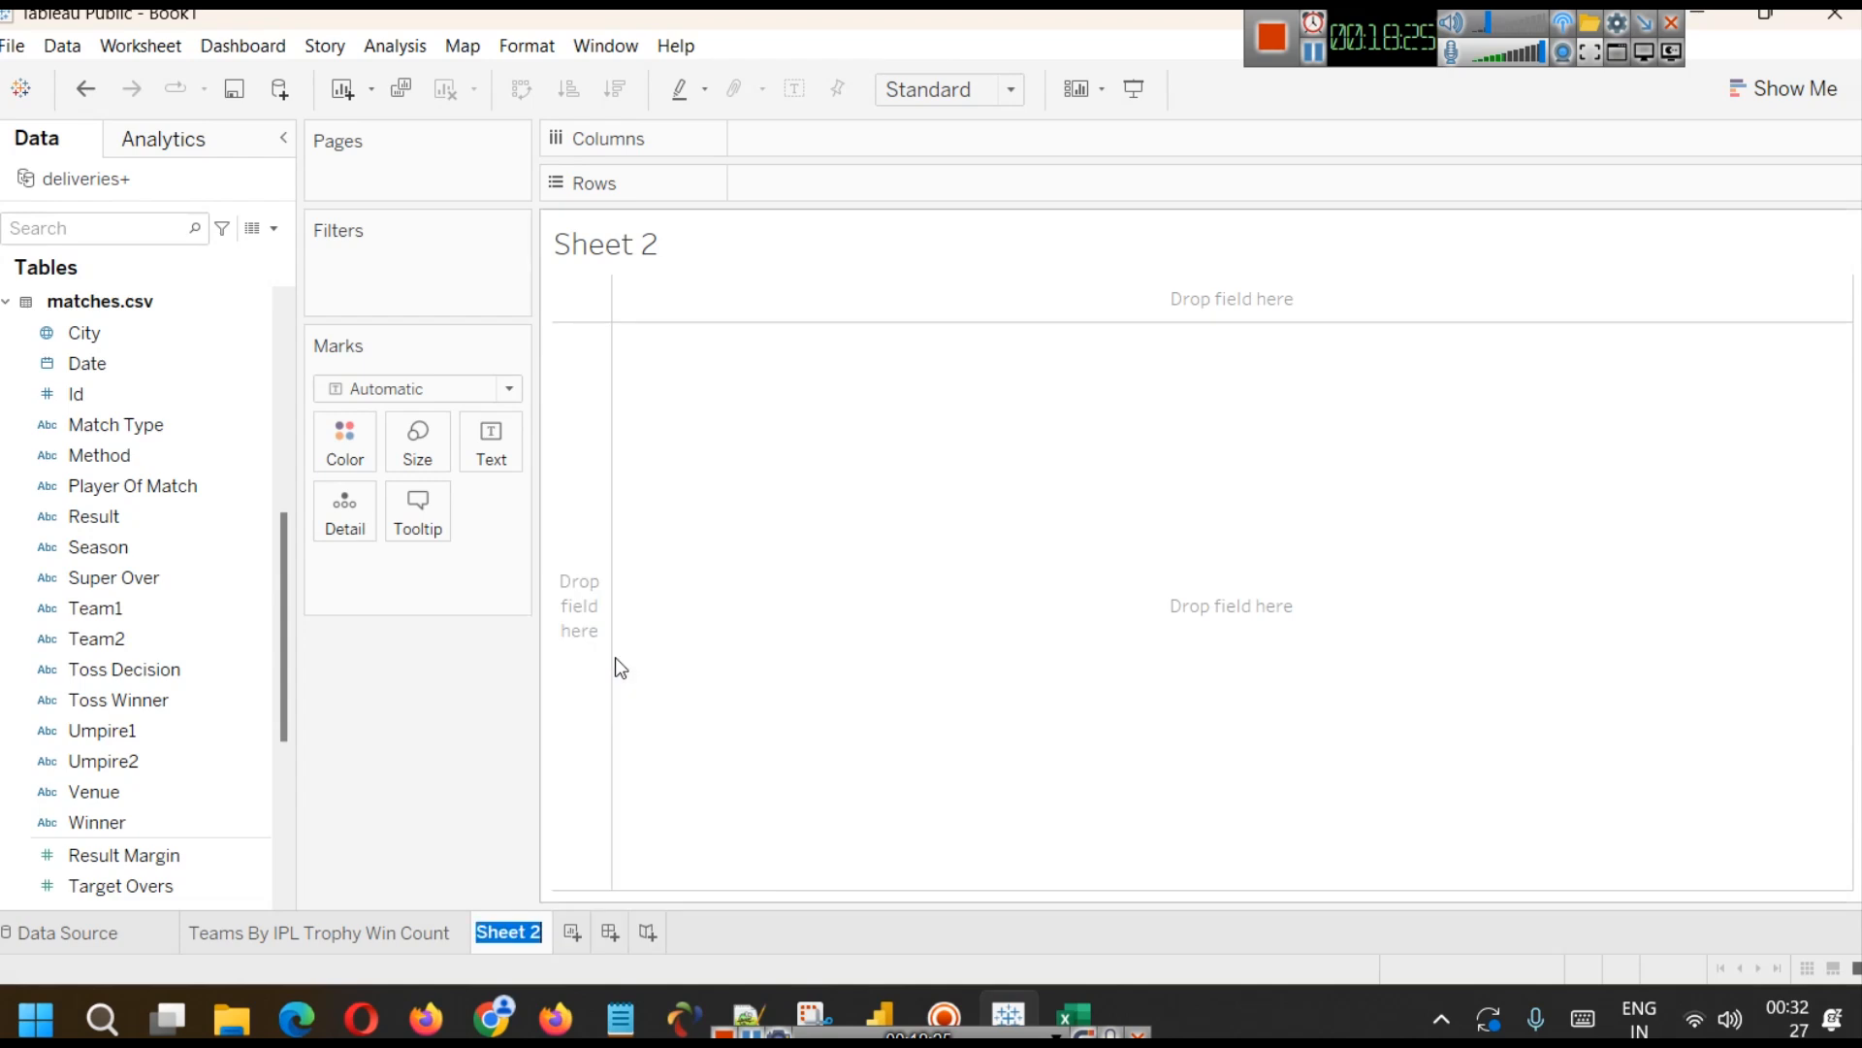
{"action": "type", "text": "Batter"}
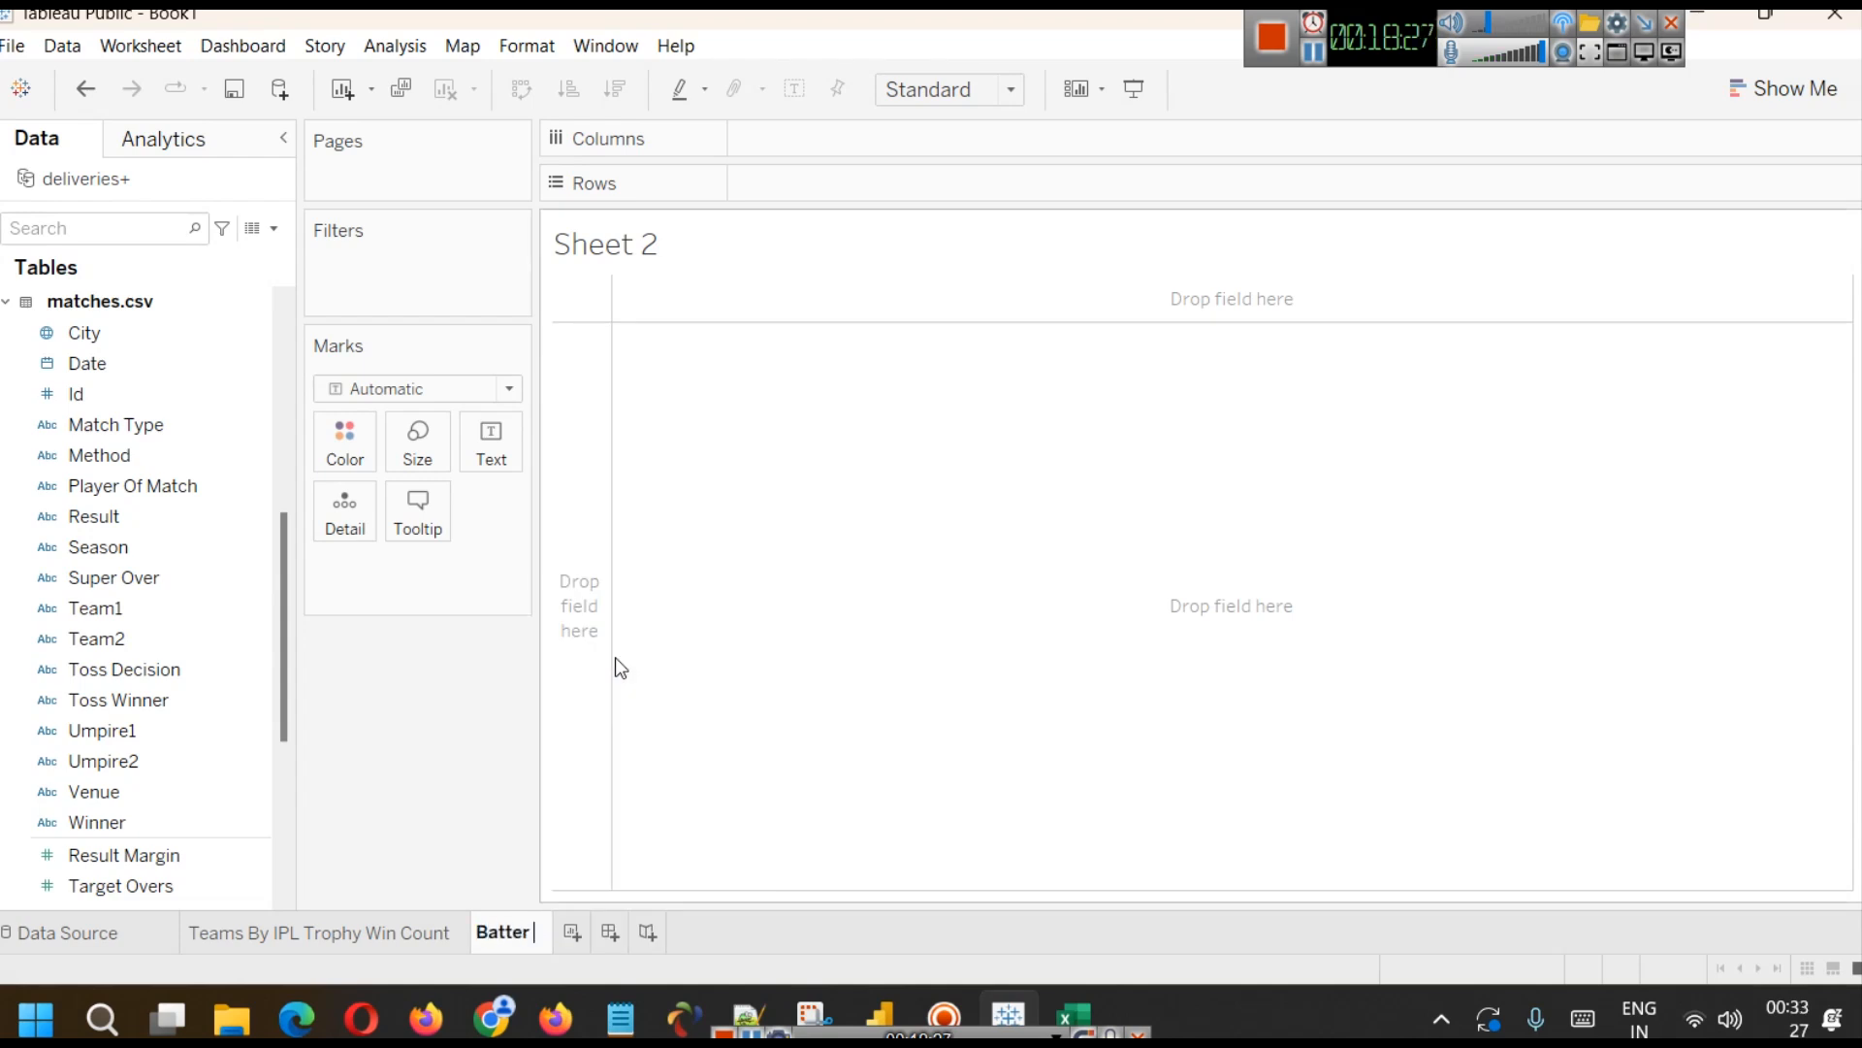
{"action": "type", "text": " whop"}
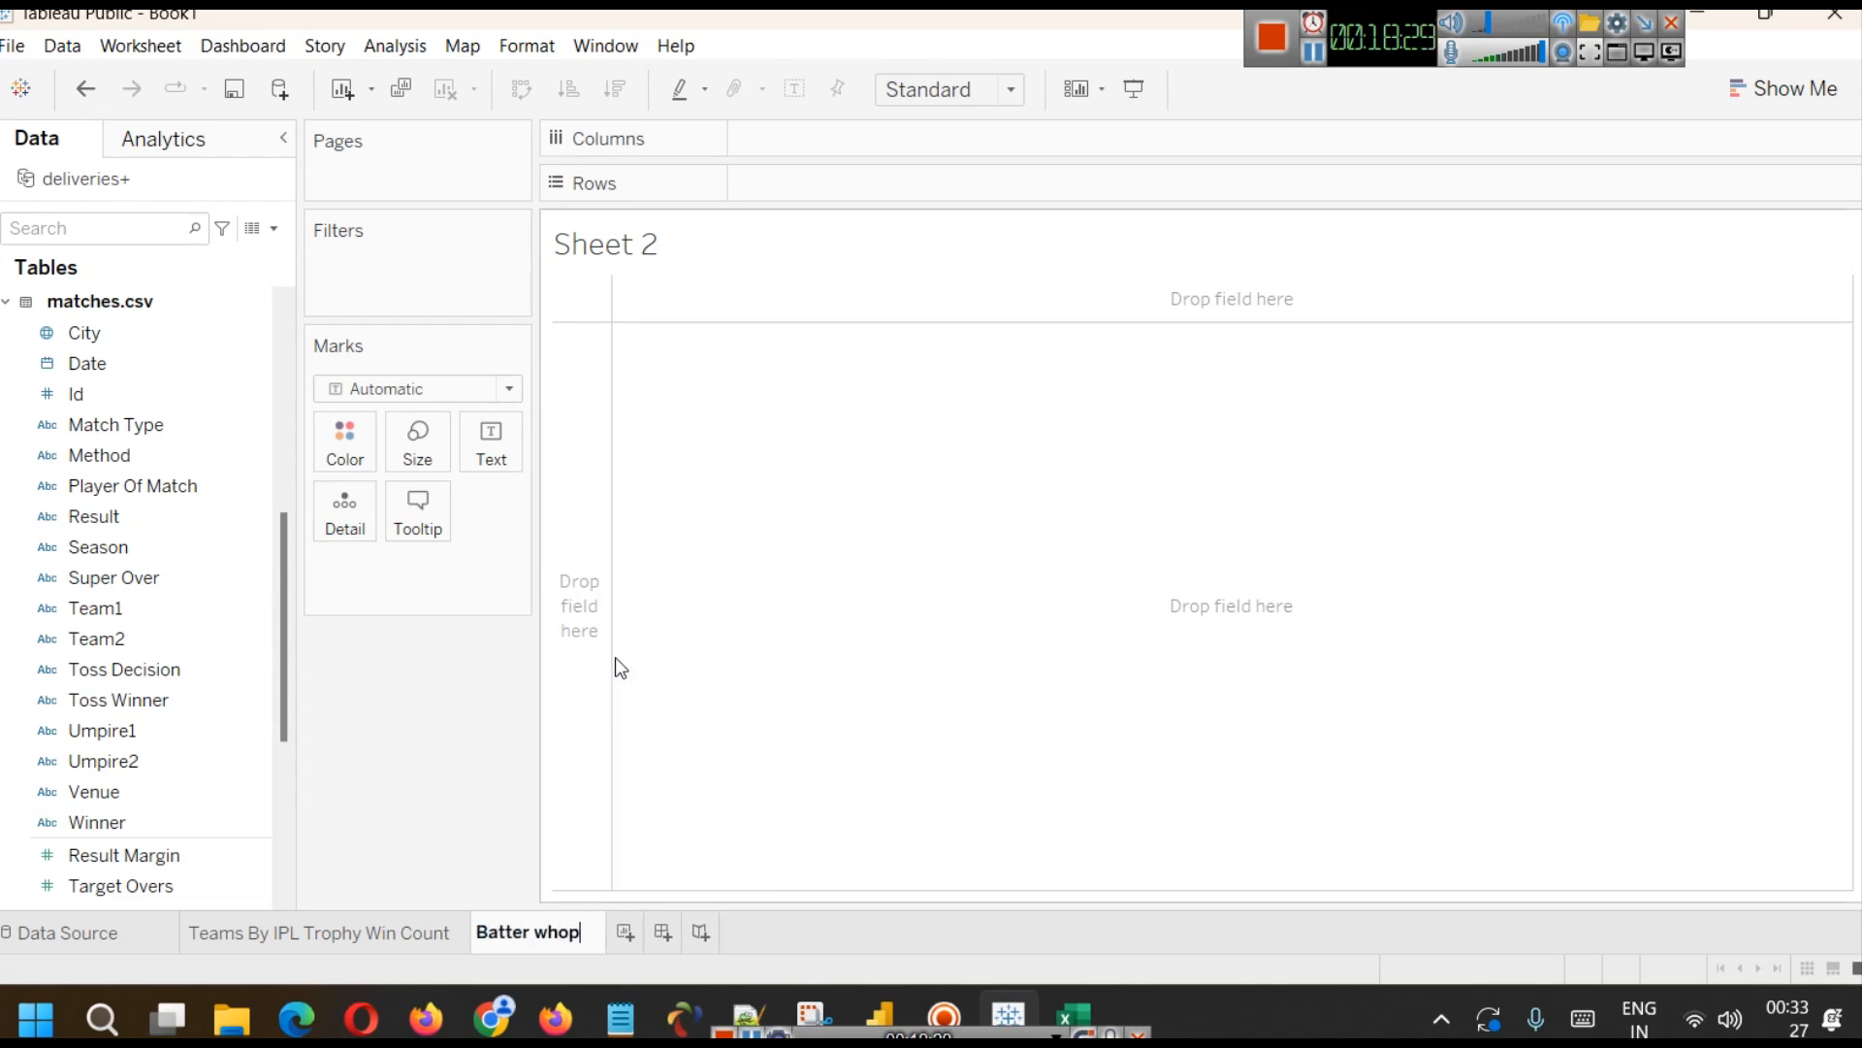
{"action": "key", "text": "BackSpace"}
{"action": "type", "text": "have scored most runs"}
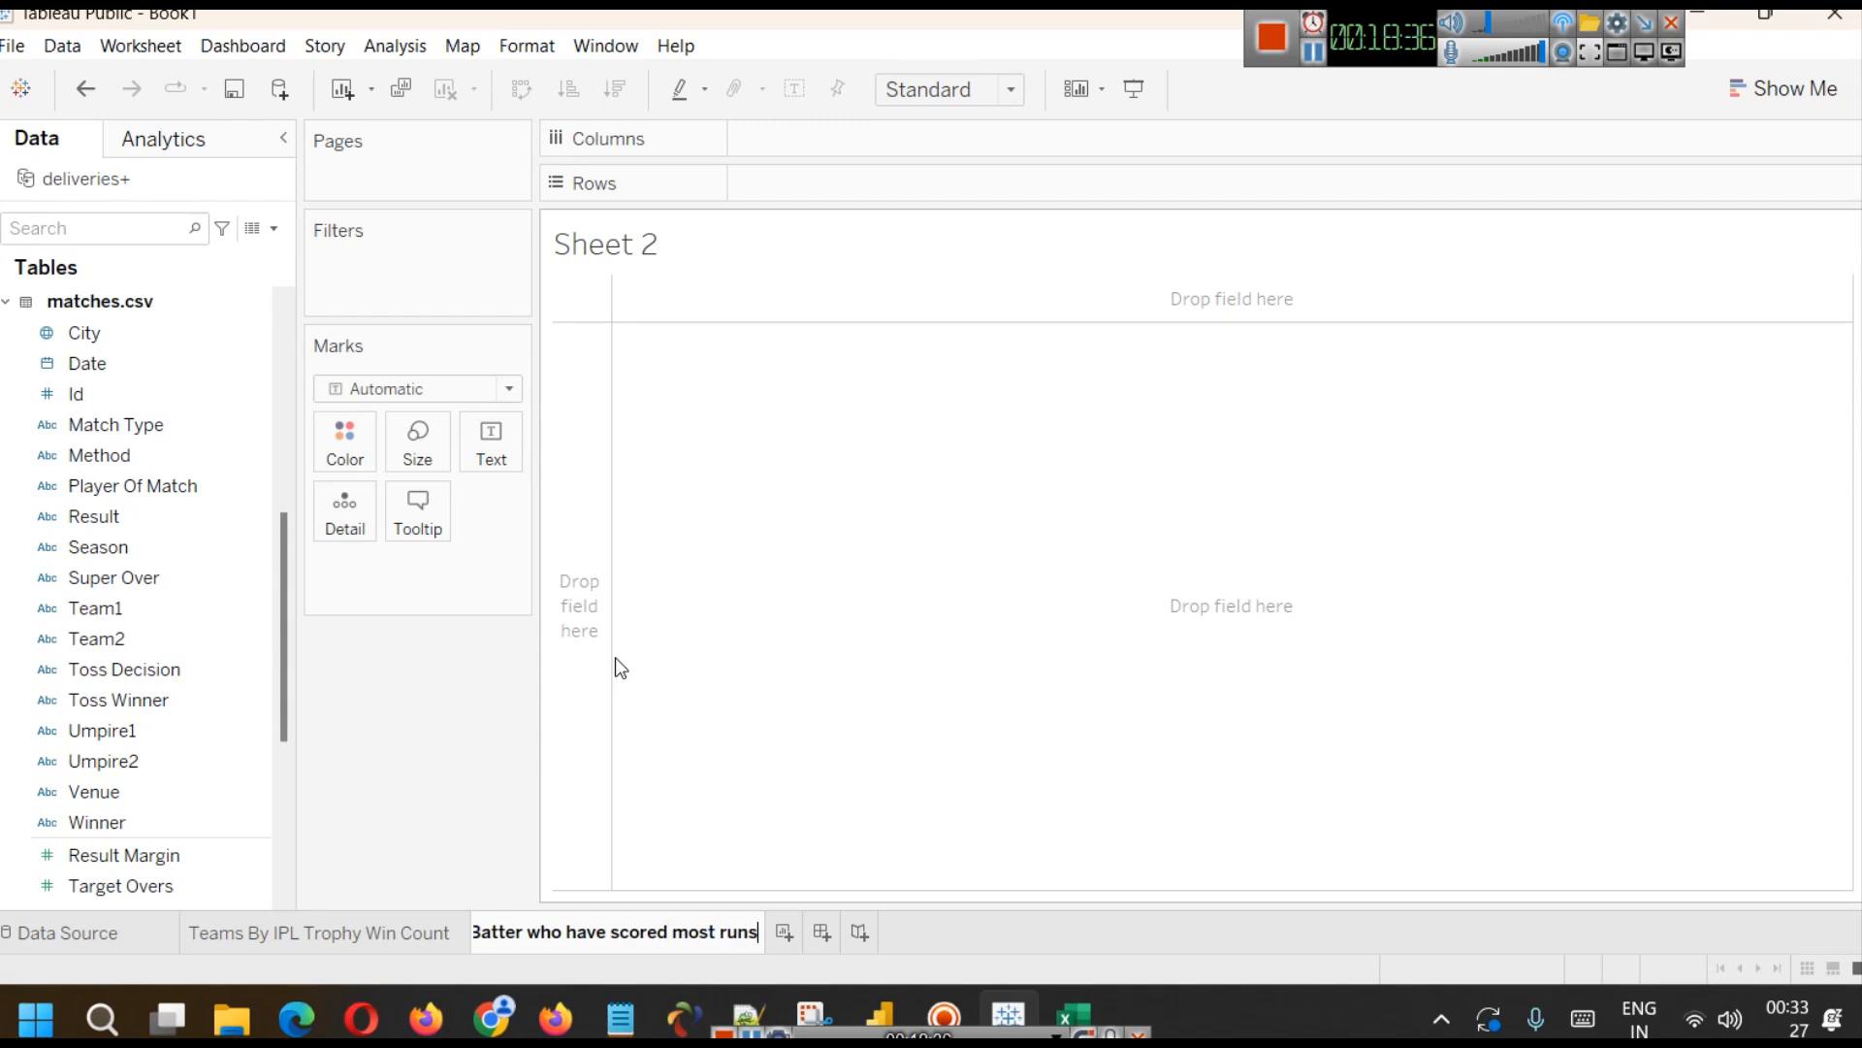
{"action": "key", "text": "Return"}
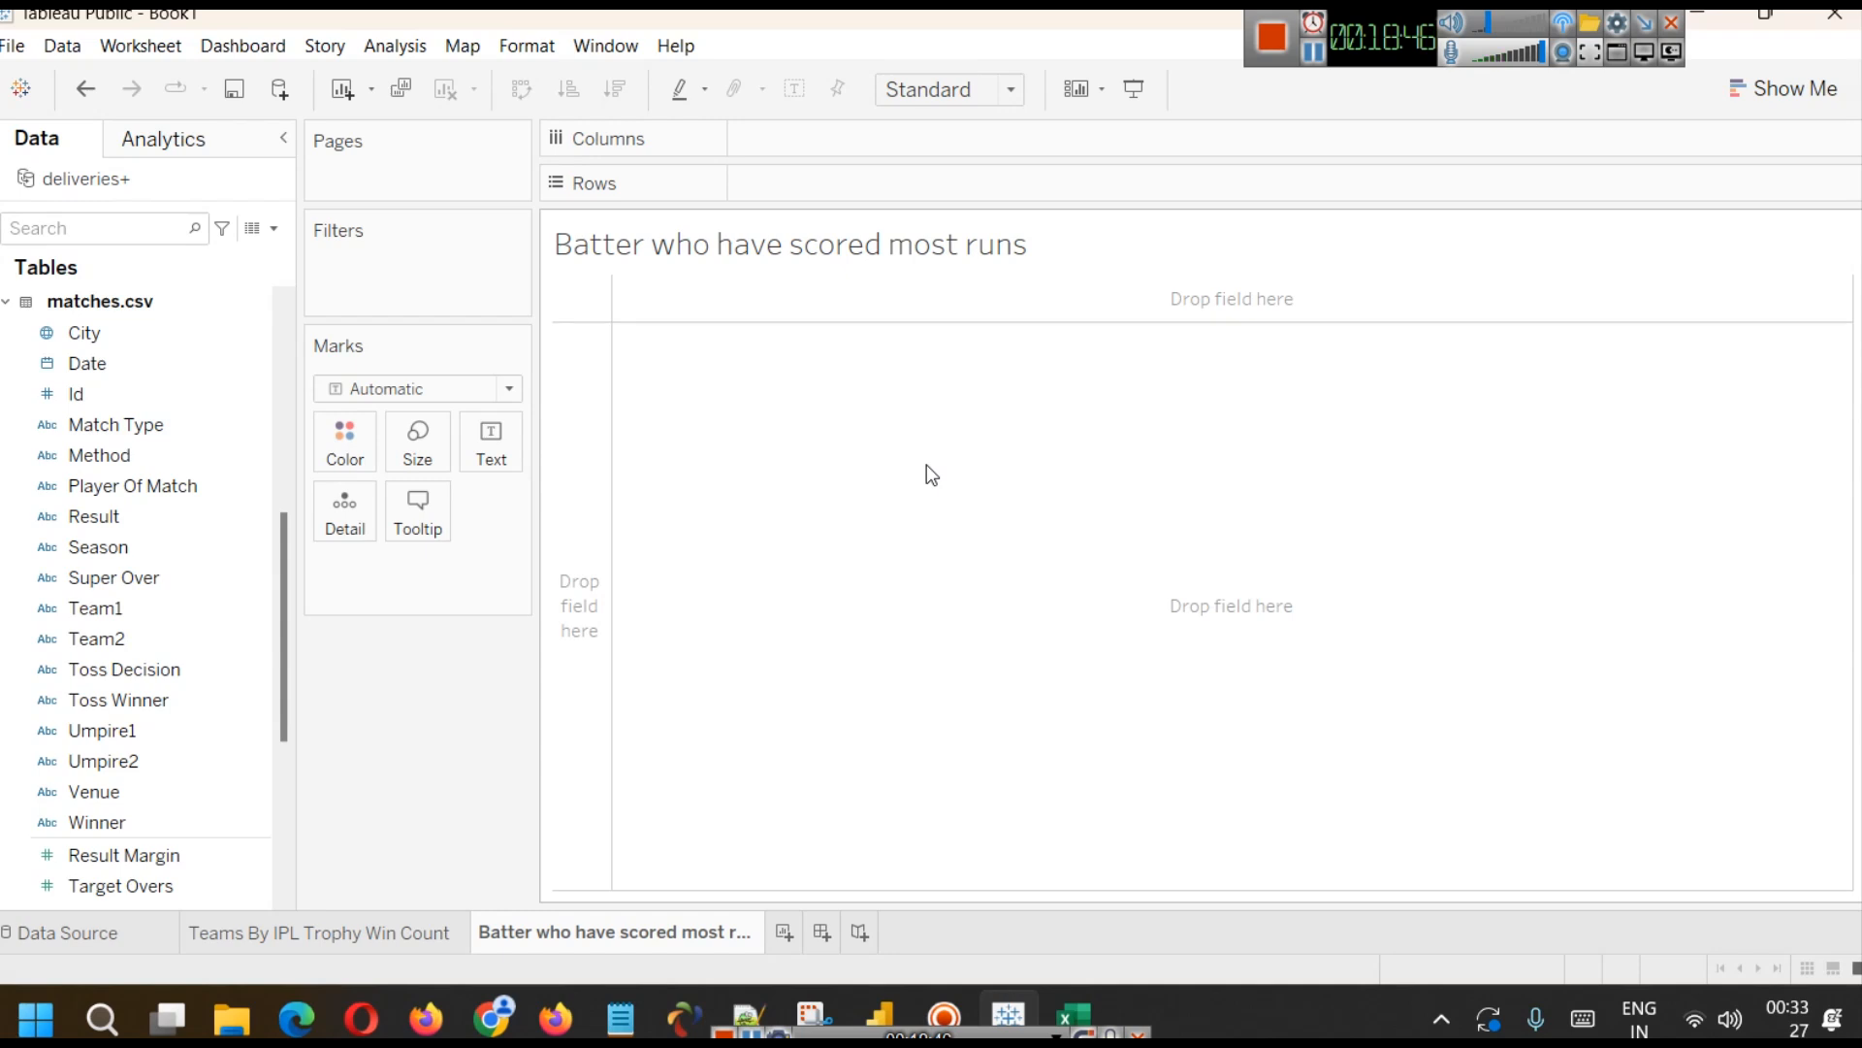
- Place the Batter field from deliveries.csv on the columns of the new sheet, adding all its members
{"action": "scroll", "coordinate": [179, 572], "scroll_direction": "up", "scroll_amount": 3}
{"action": "scroll", "coordinate": [179, 574], "scroll_direction": "up", "scroll_amount": 4}
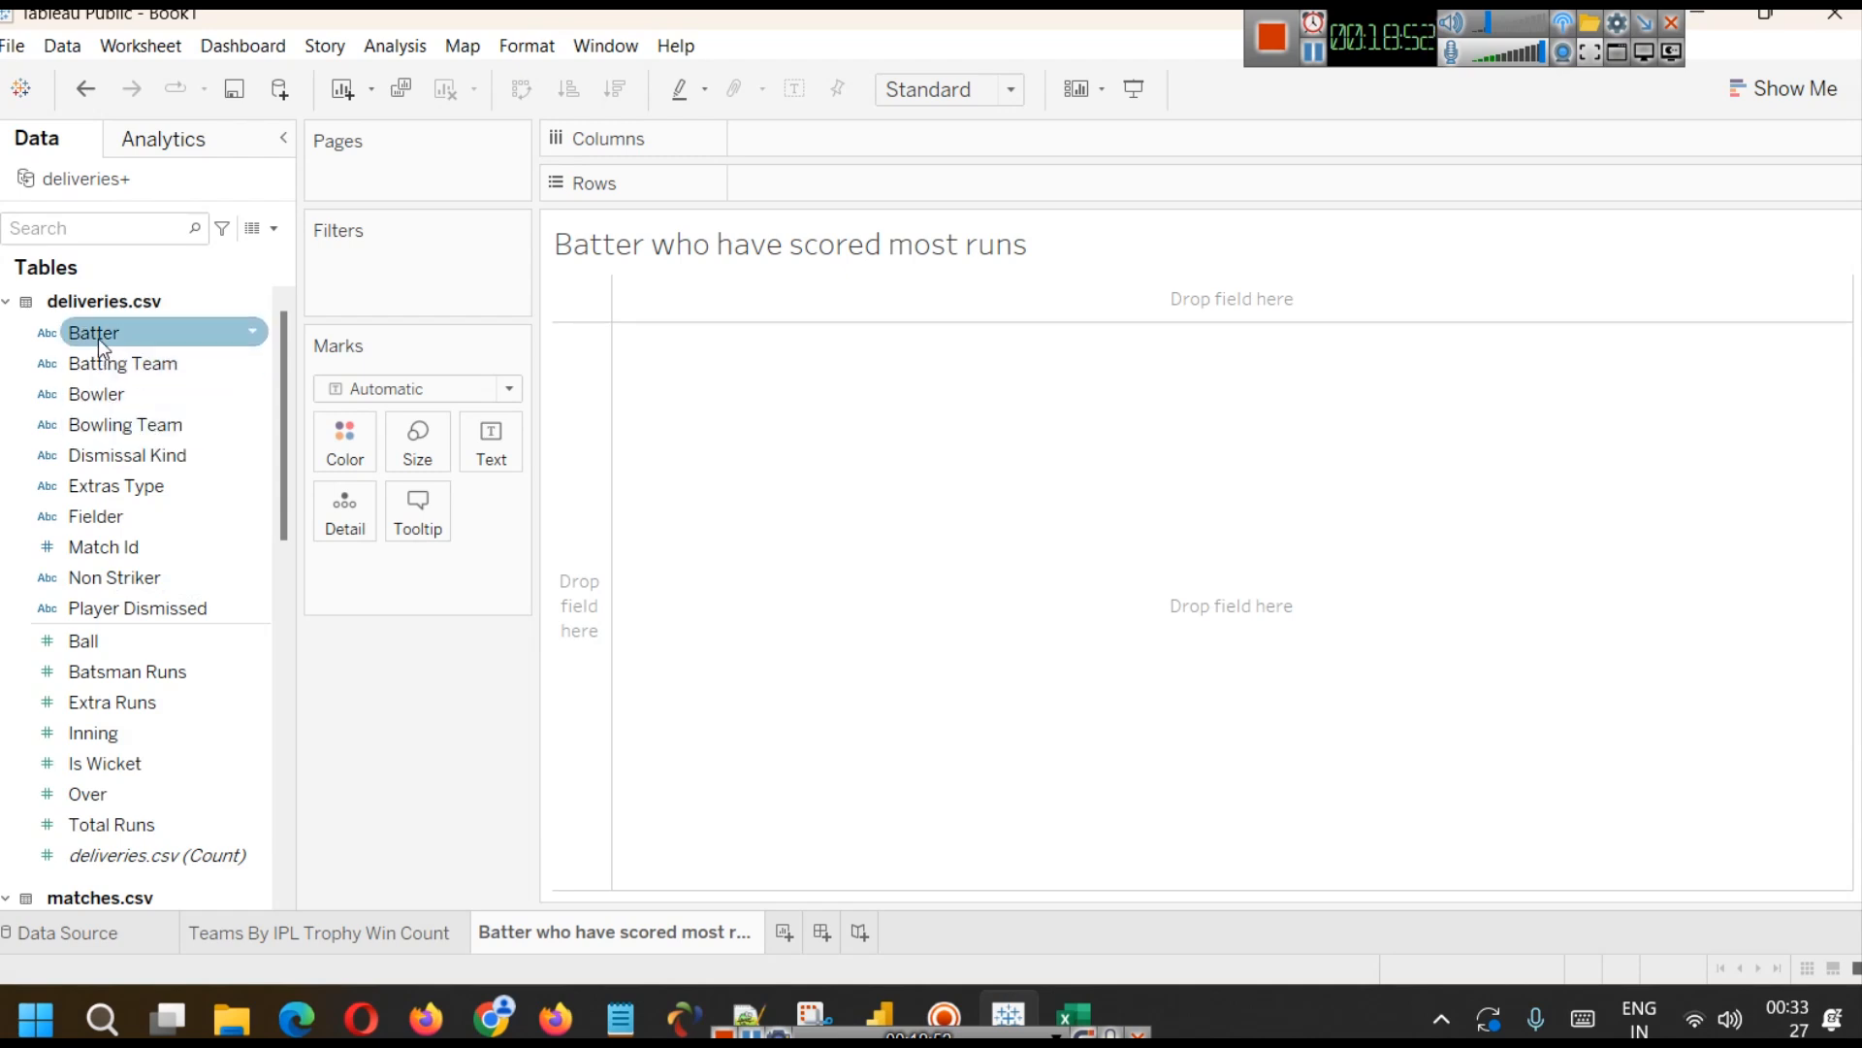
{"action": "left_click_drag", "start_coordinate": [93, 341], "coordinate": [785, 147]}
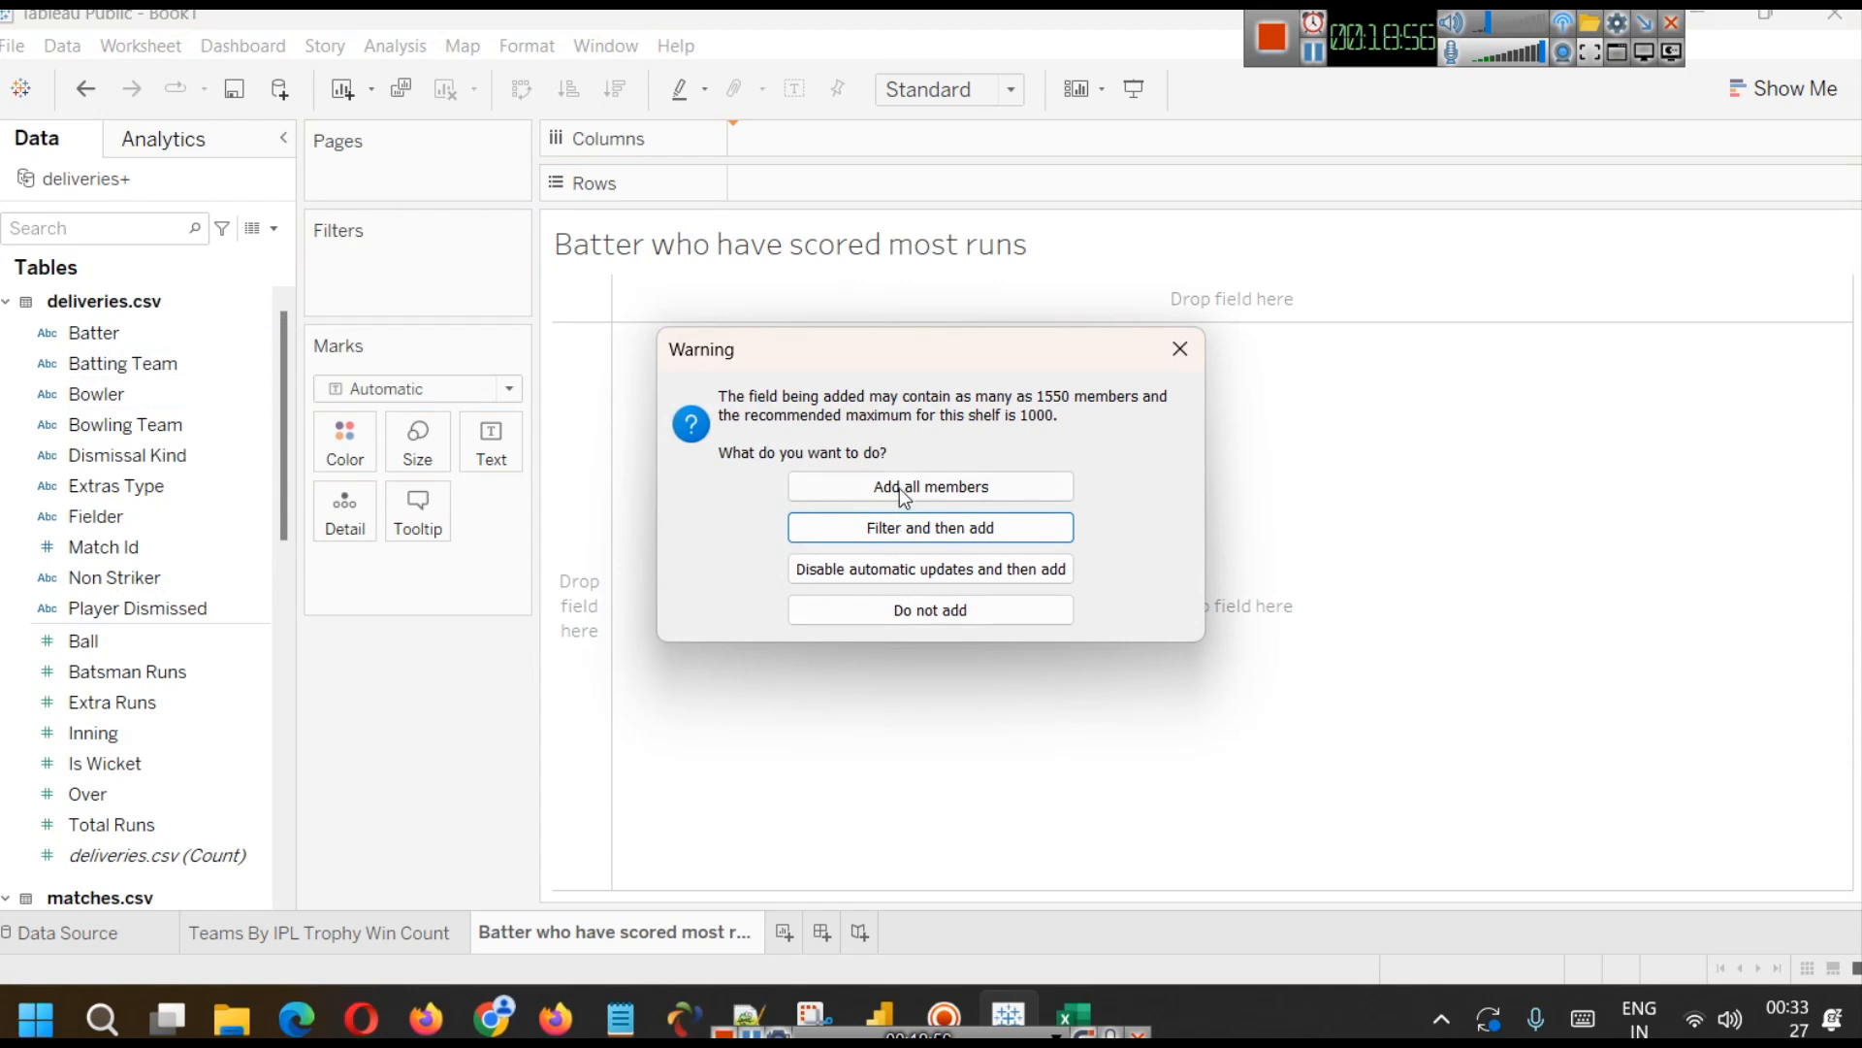
{"action": "left_click", "coordinate": [900, 487]}
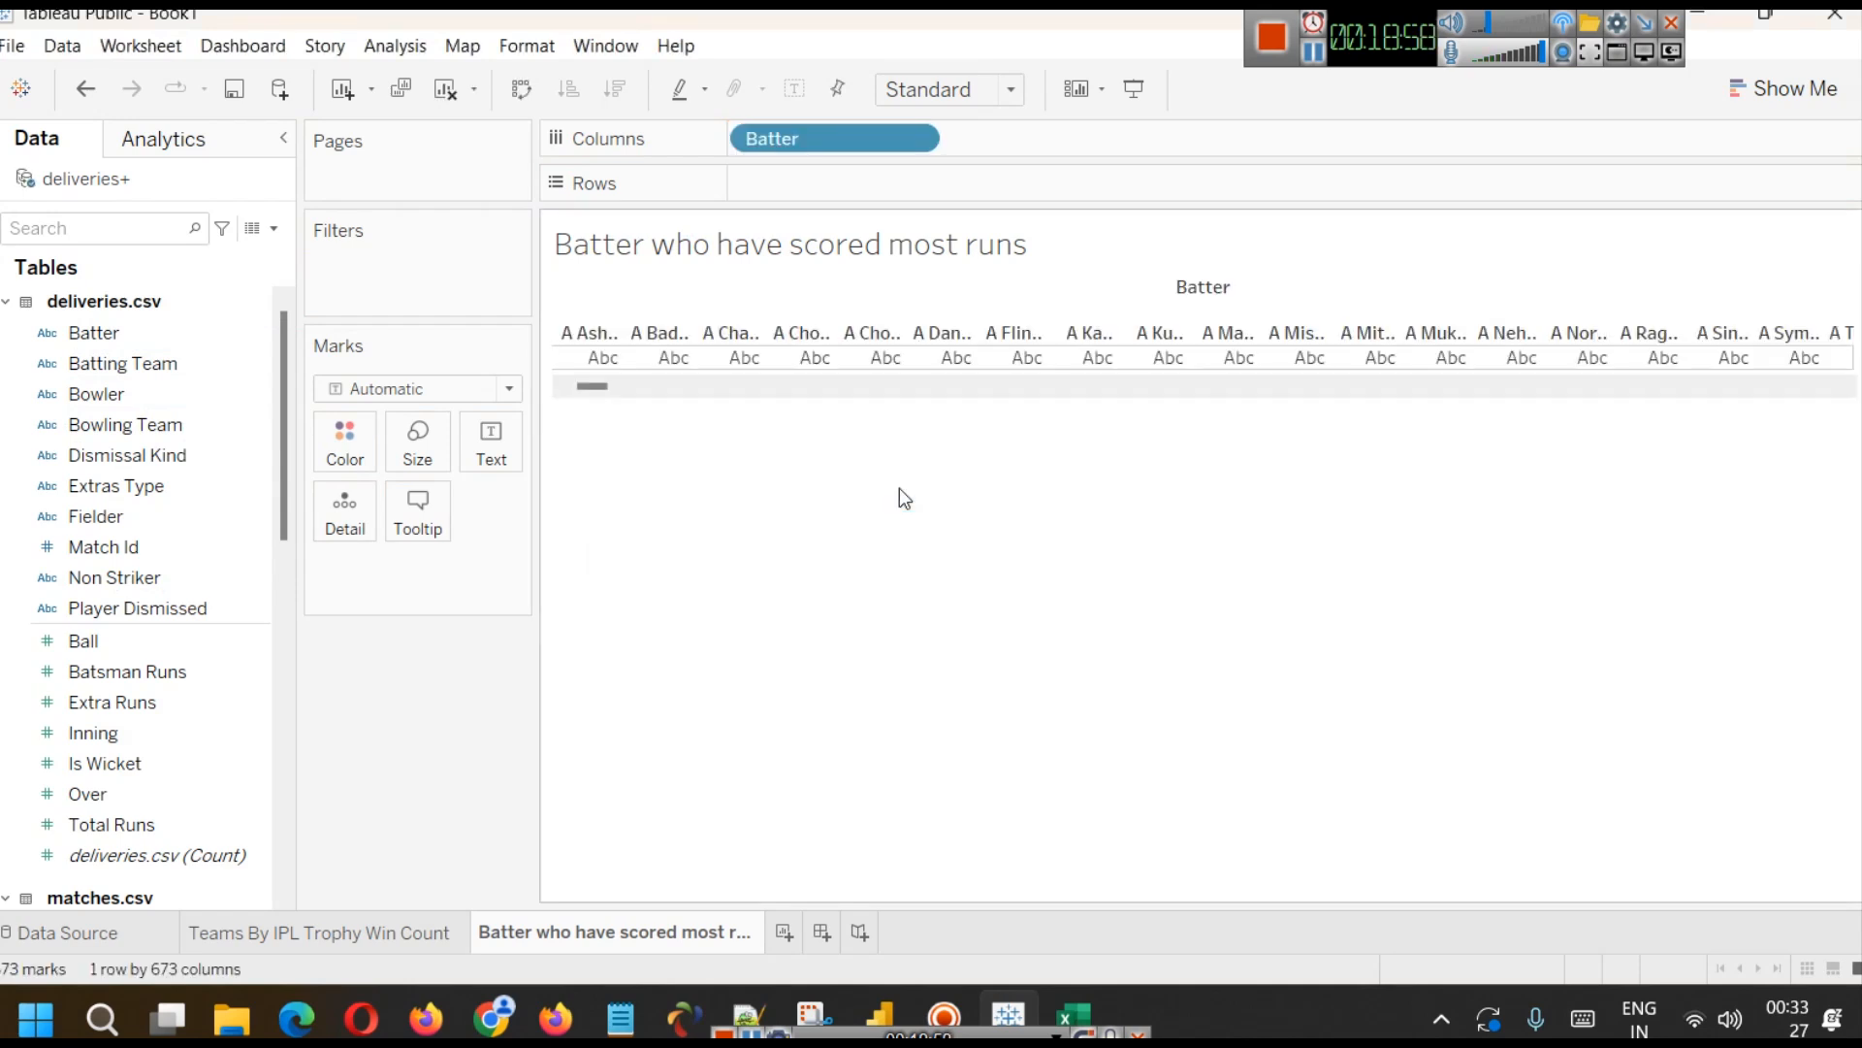
- Load the deliveries.csv preview in the data source and examine its Batsman Runs, Extra Runs and Total Runs columns
{"action": "left_click", "coordinate": [228, 644]}
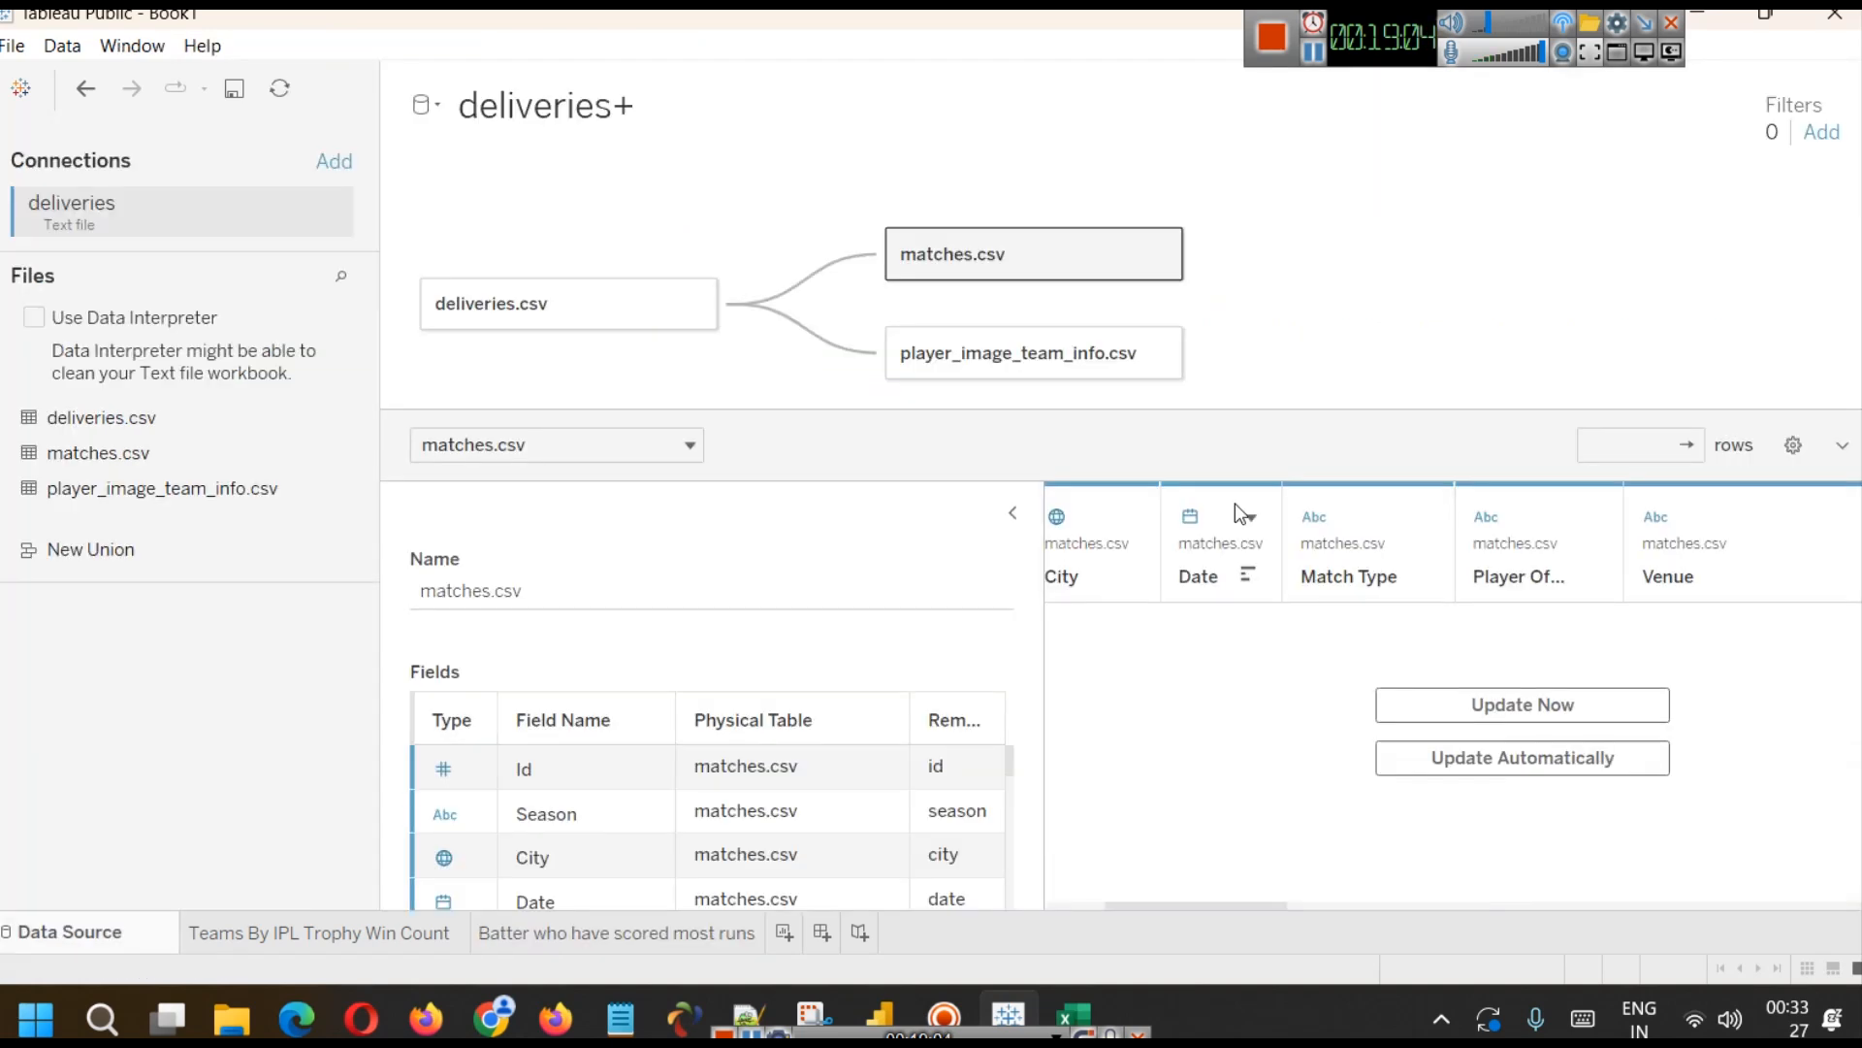
{"action": "left_click", "coordinate": [567, 330]}
{"action": "left_click", "coordinate": [1581, 712]}
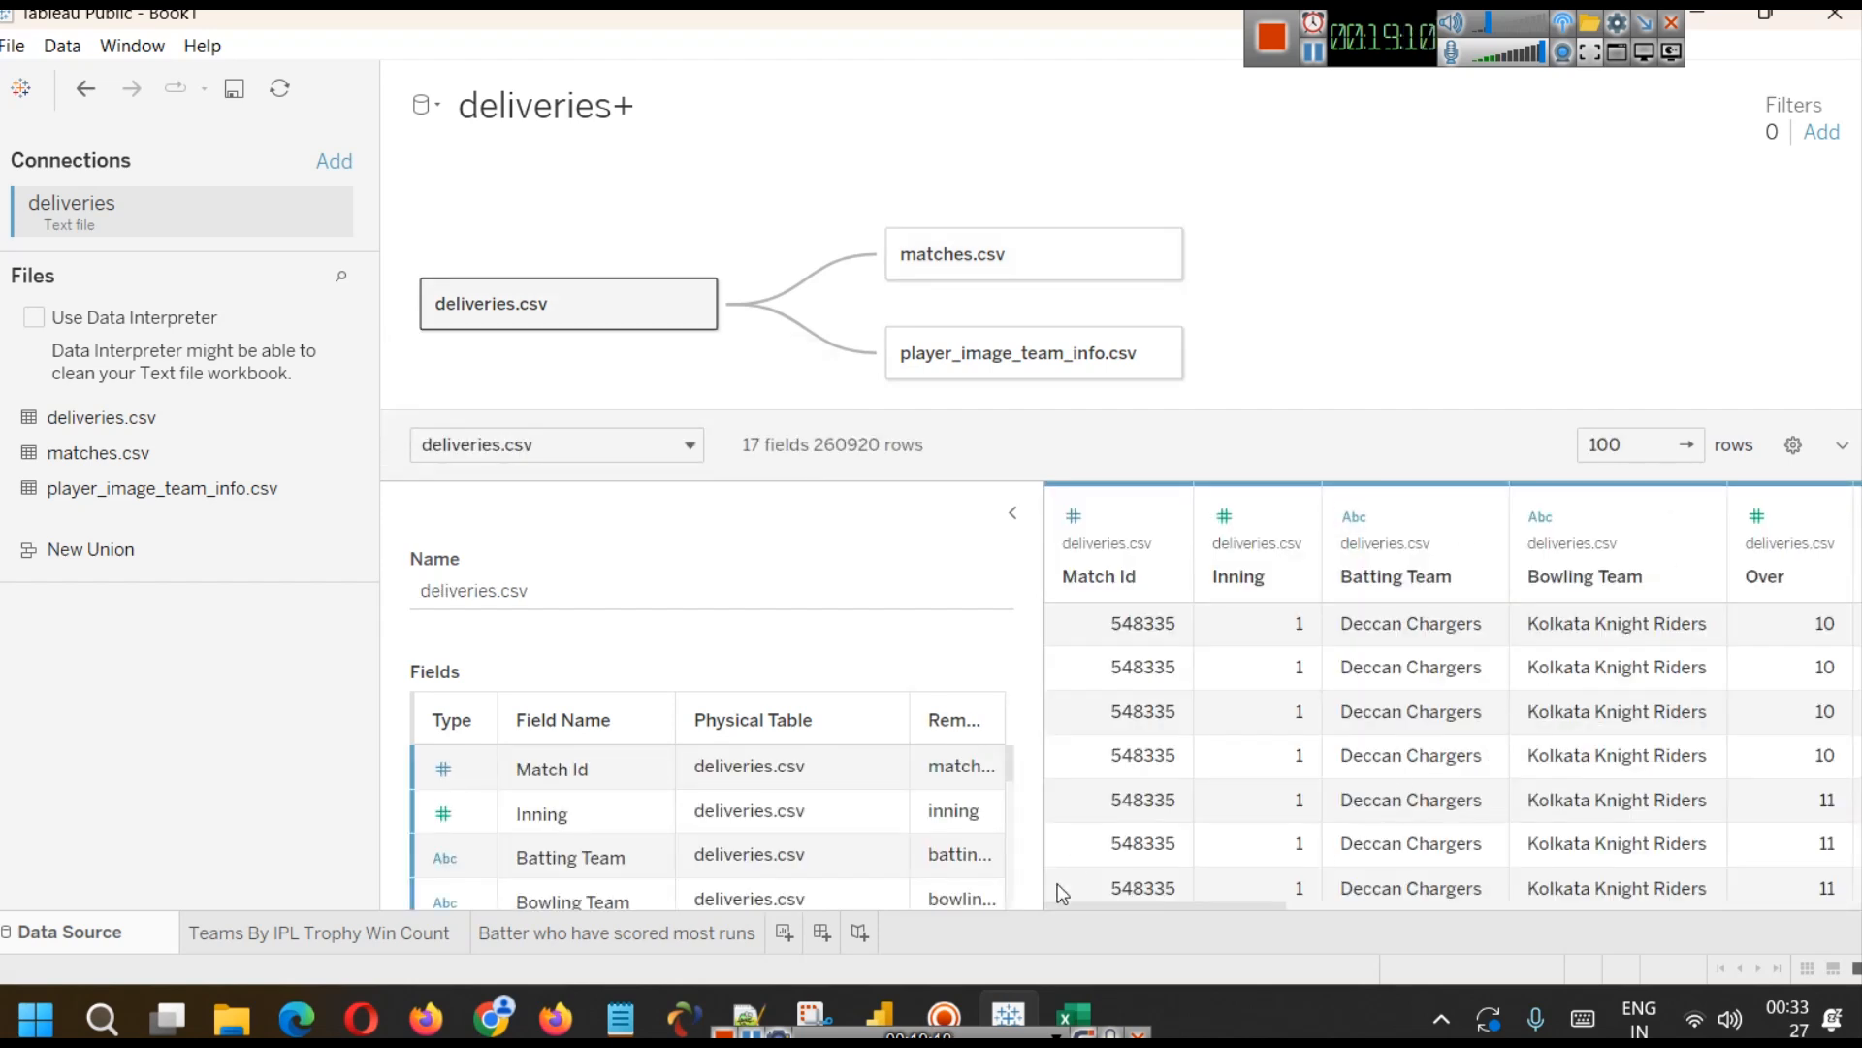
{"action": "left_click_drag", "start_coordinate": [1242, 904], "coordinate": [1601, 894]}
{"action": "left_click", "coordinate": [1335, 584]}
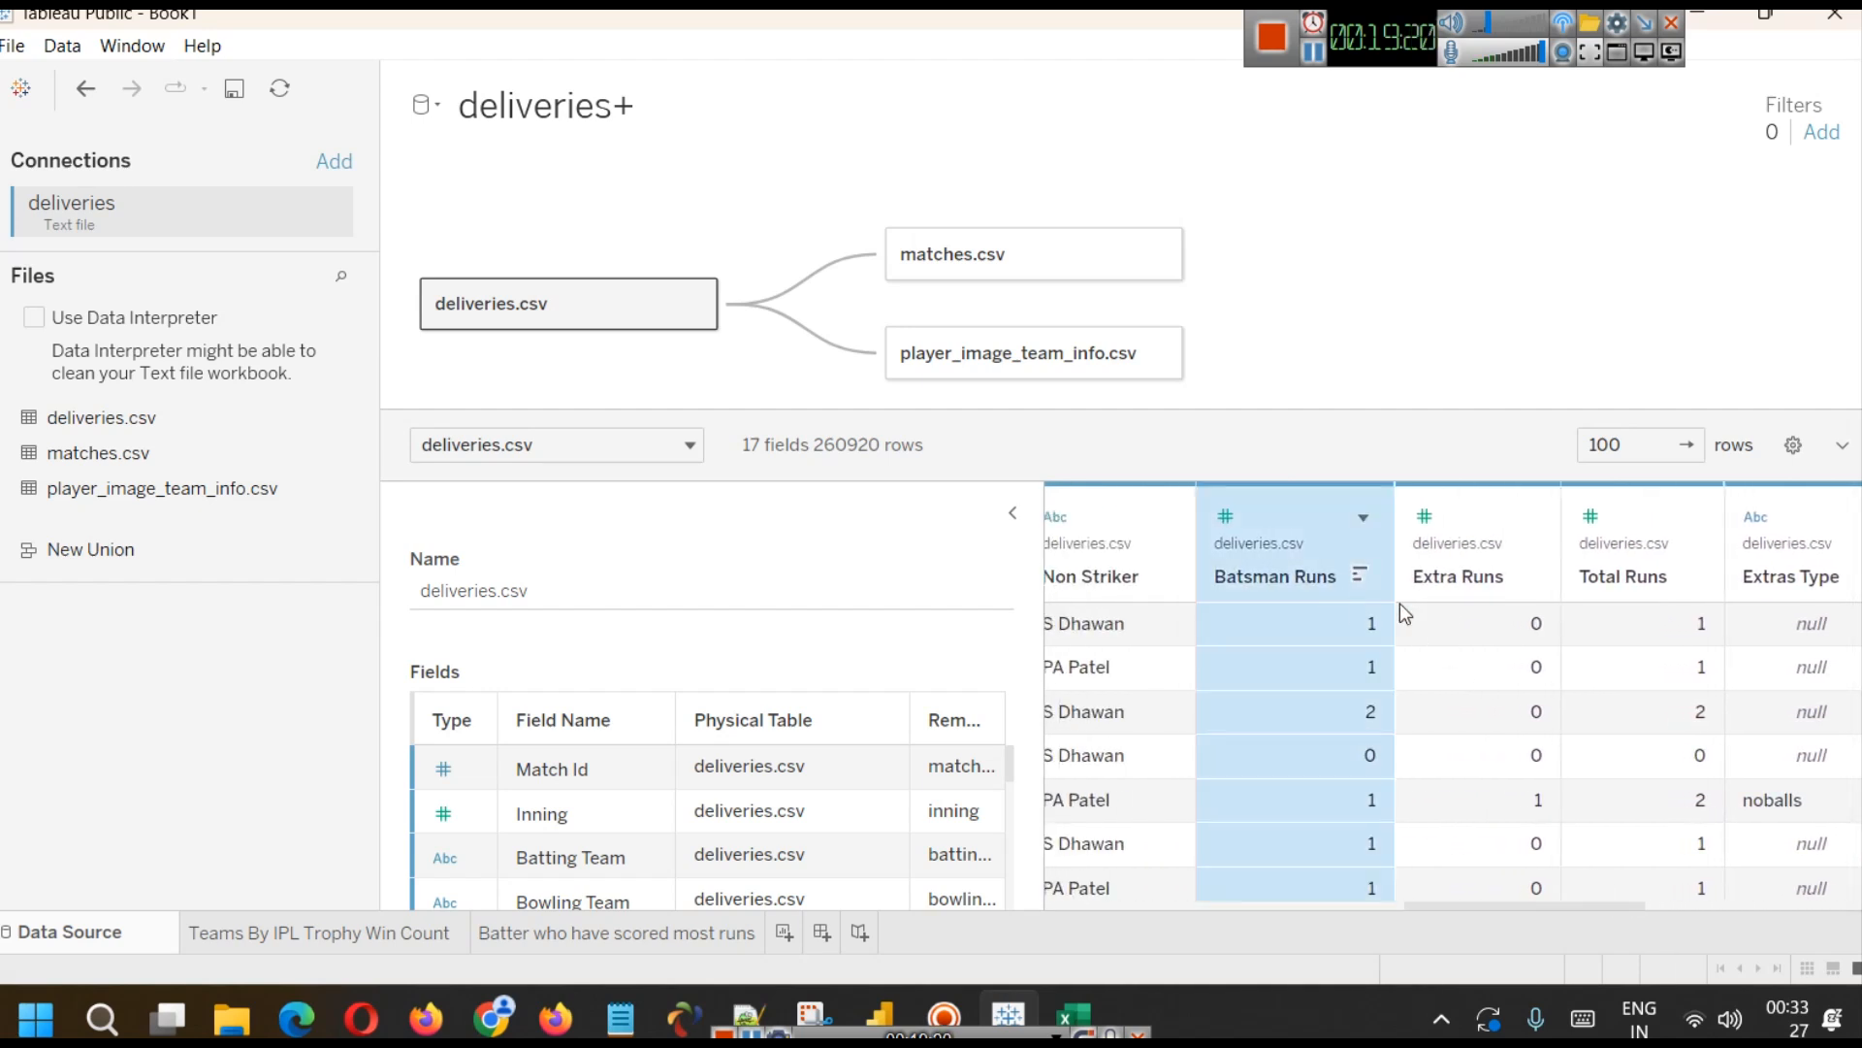
{"action": "left_click", "coordinate": [1482, 592]}
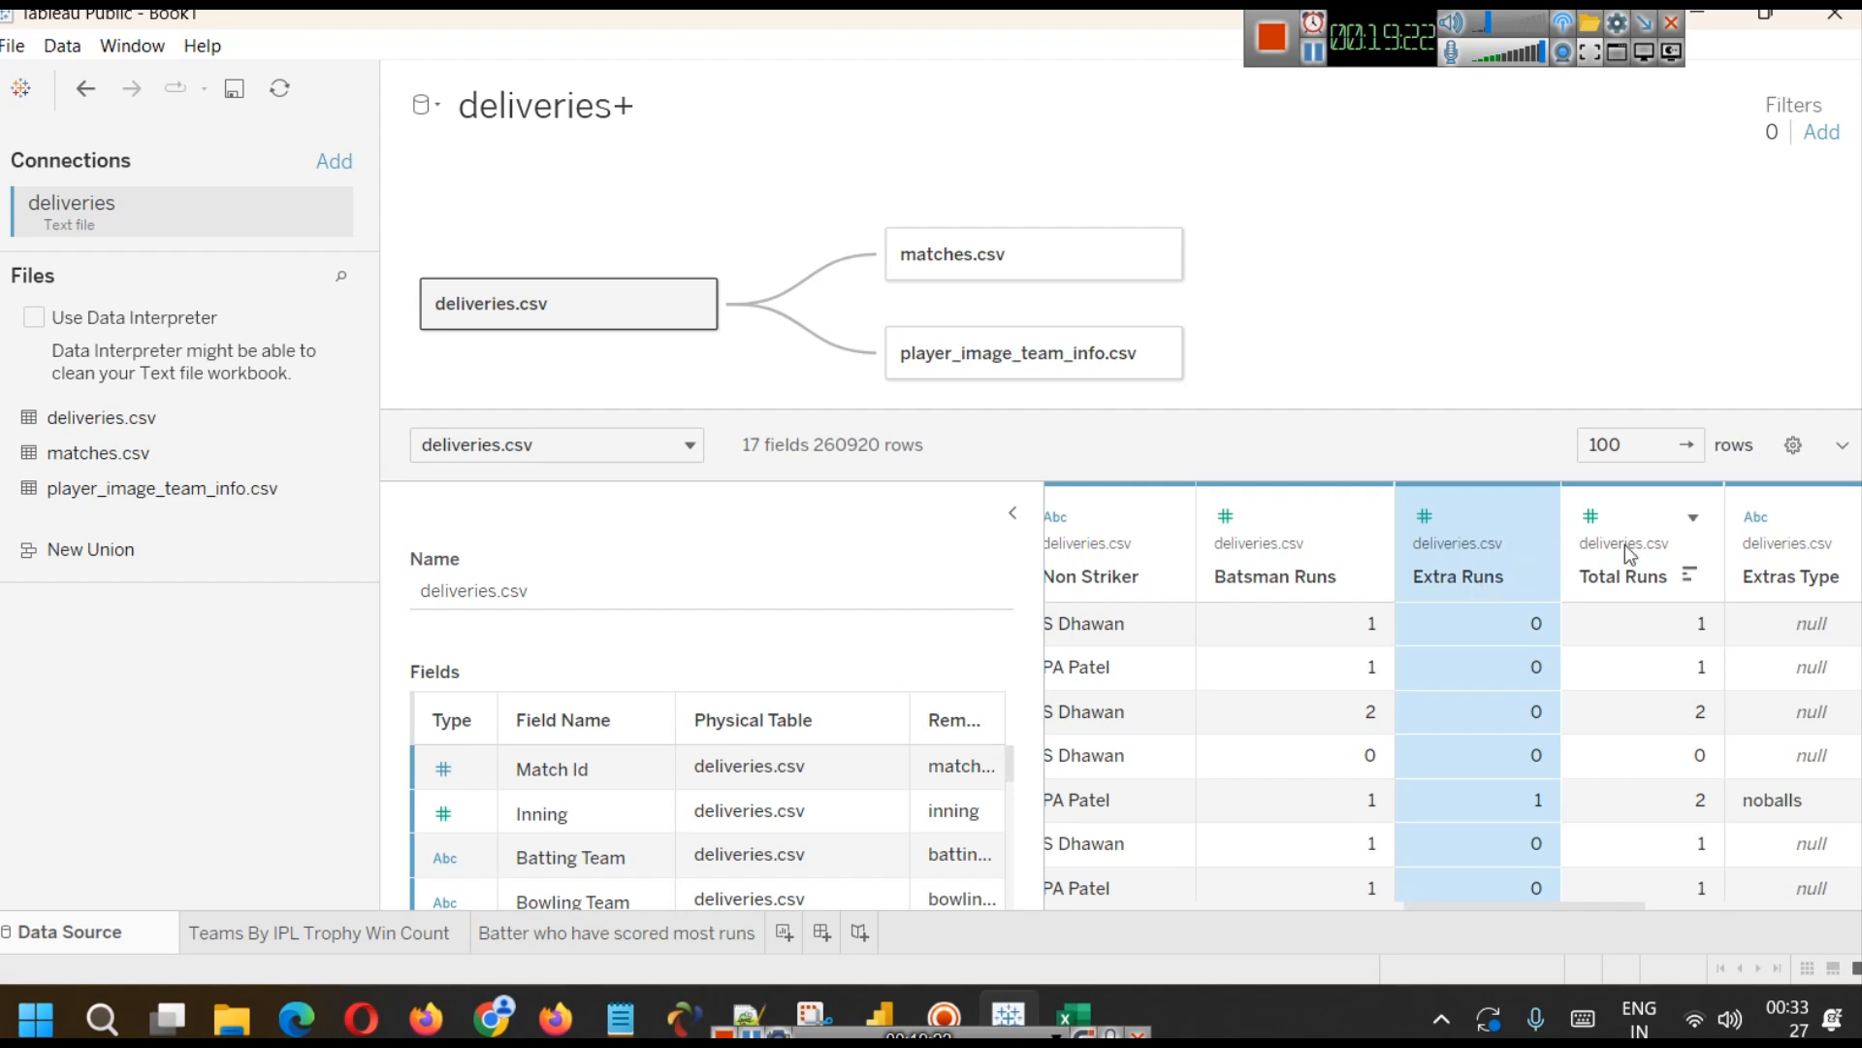
{"action": "left_click", "coordinate": [1649, 568]}
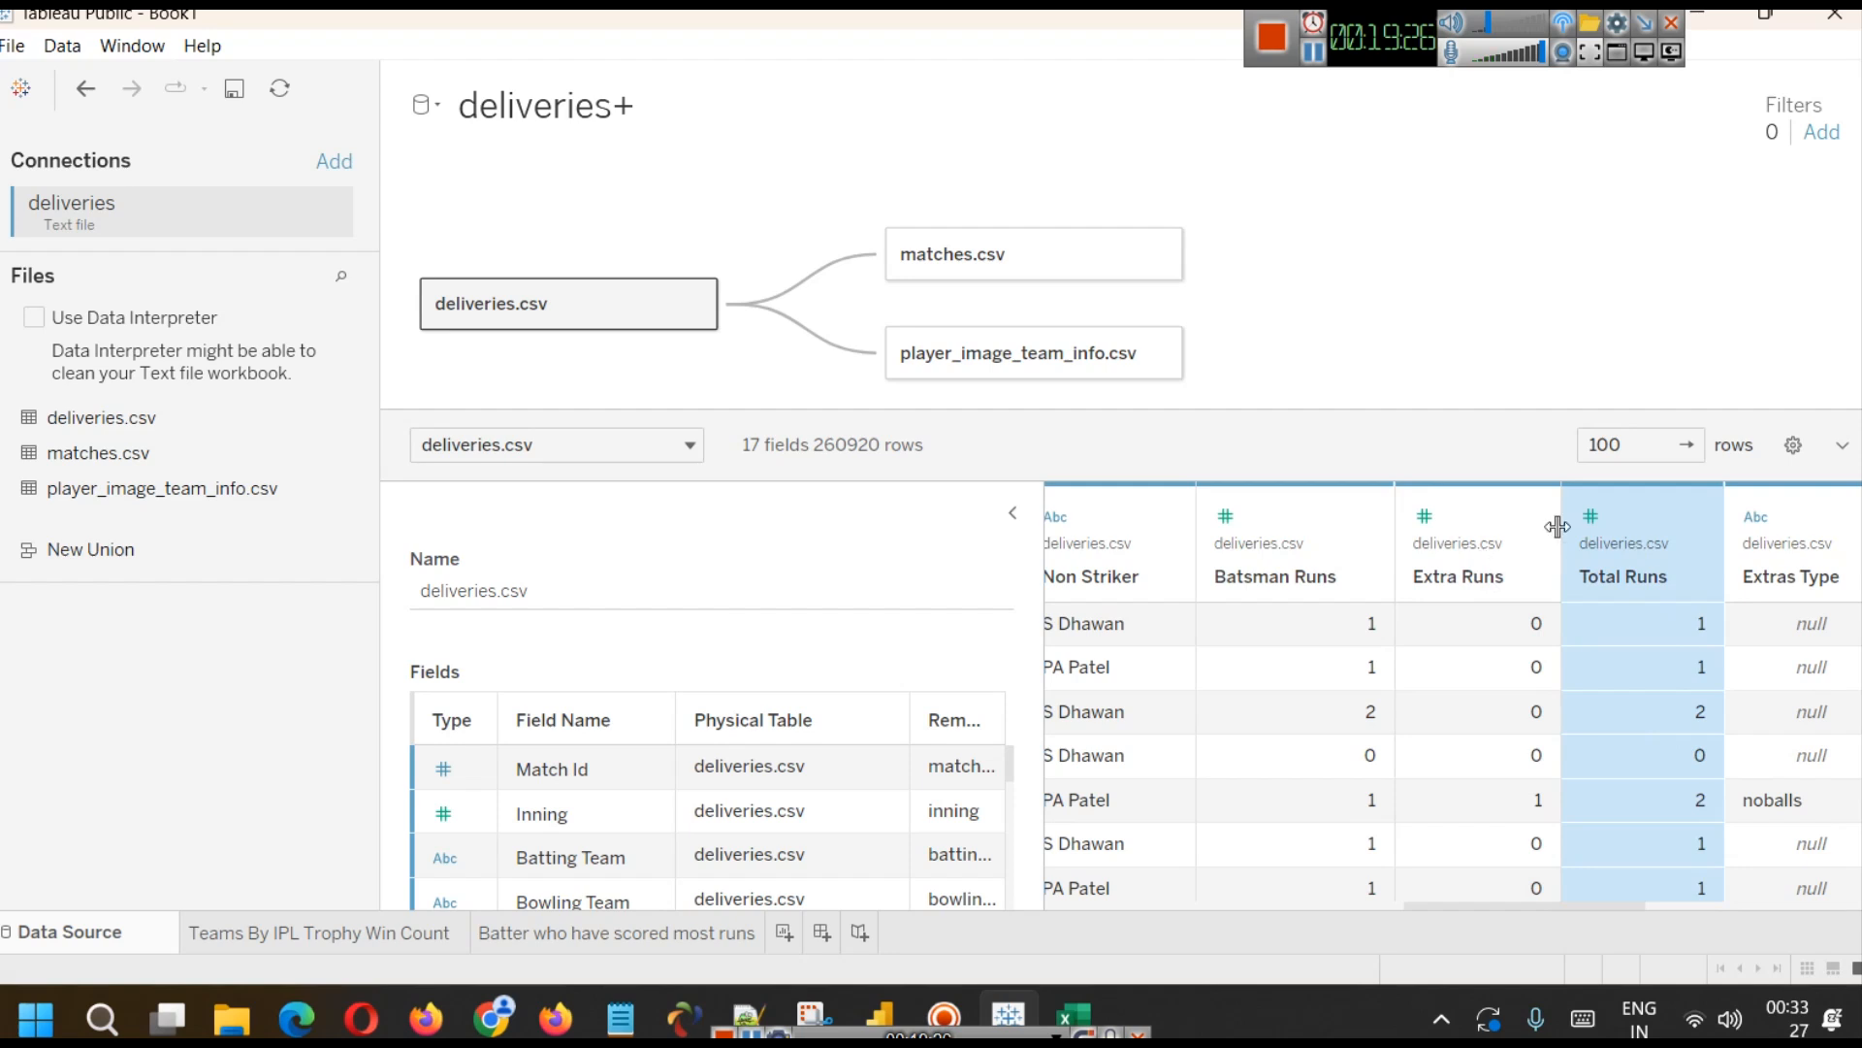
- Check the Batsman Runs column in the deliveries data, then add Batsman Runs as a sum on the rows of the batter sheet
{"action": "left_click", "coordinate": [1272, 497]}
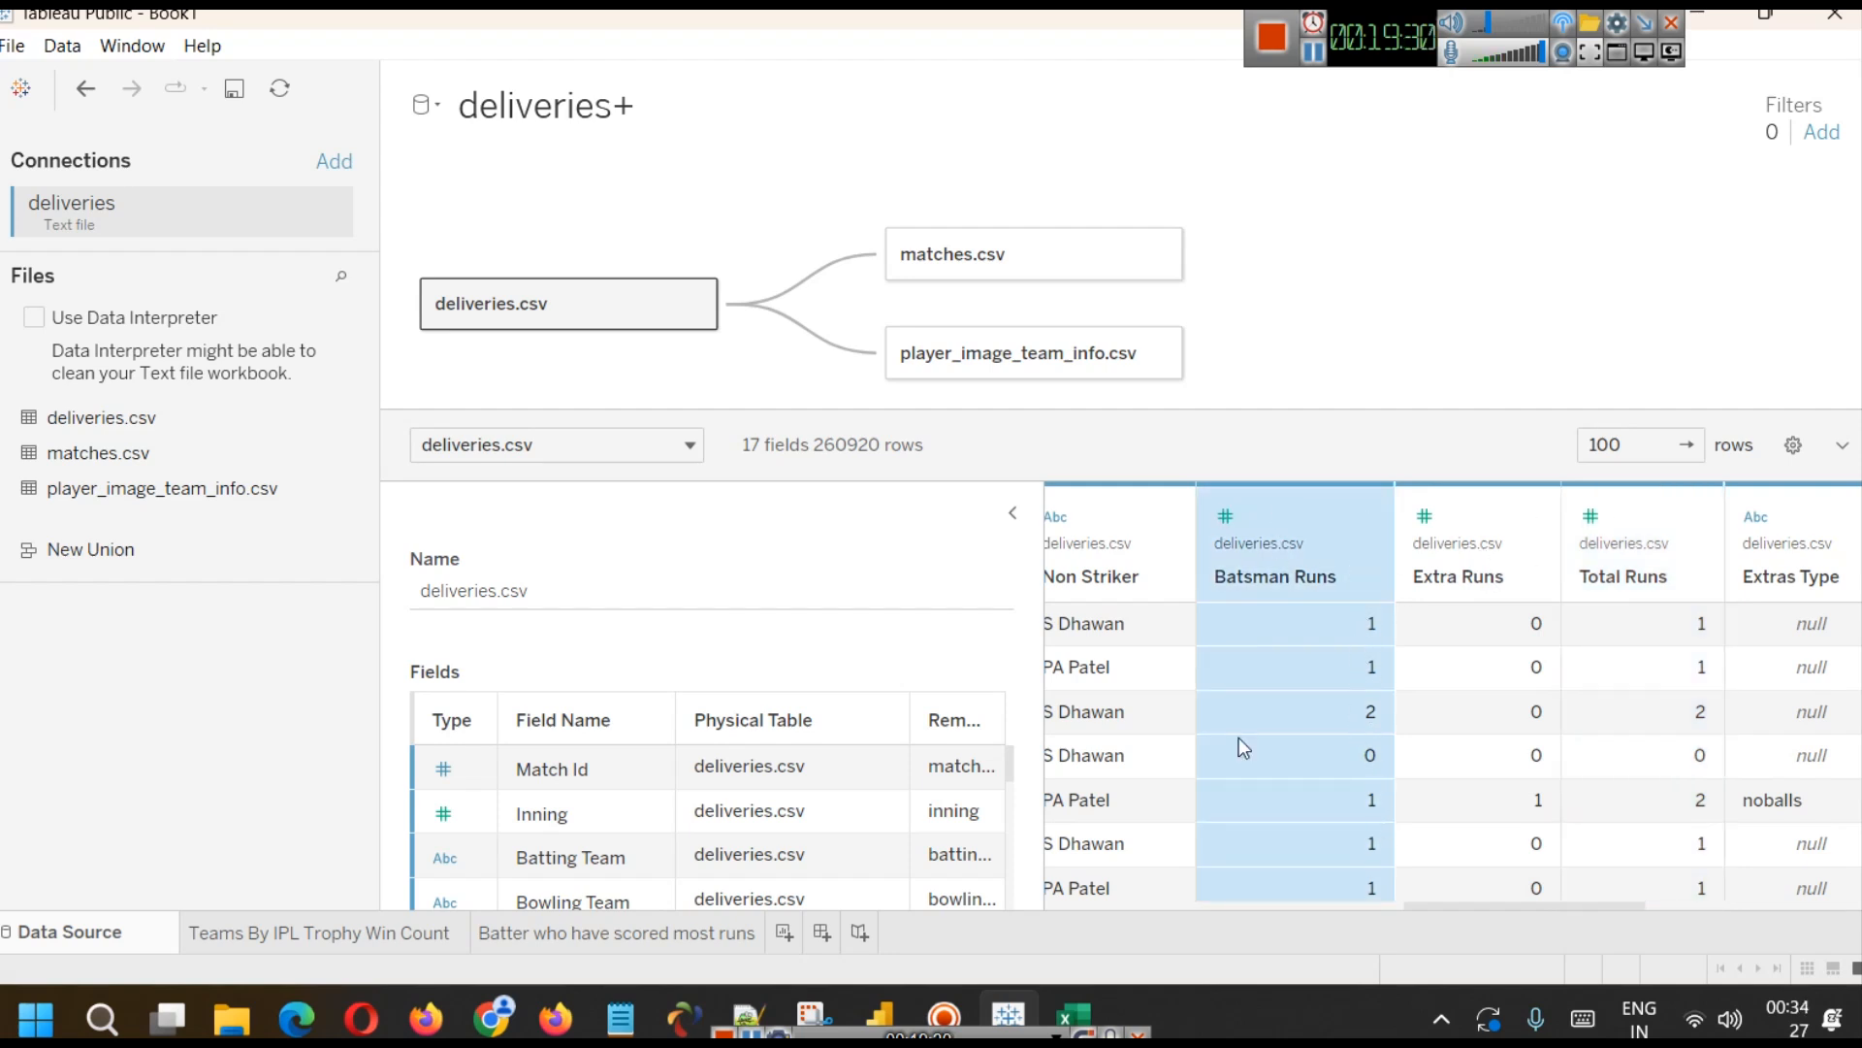
{"action": "left_click", "coordinate": [656, 927]}
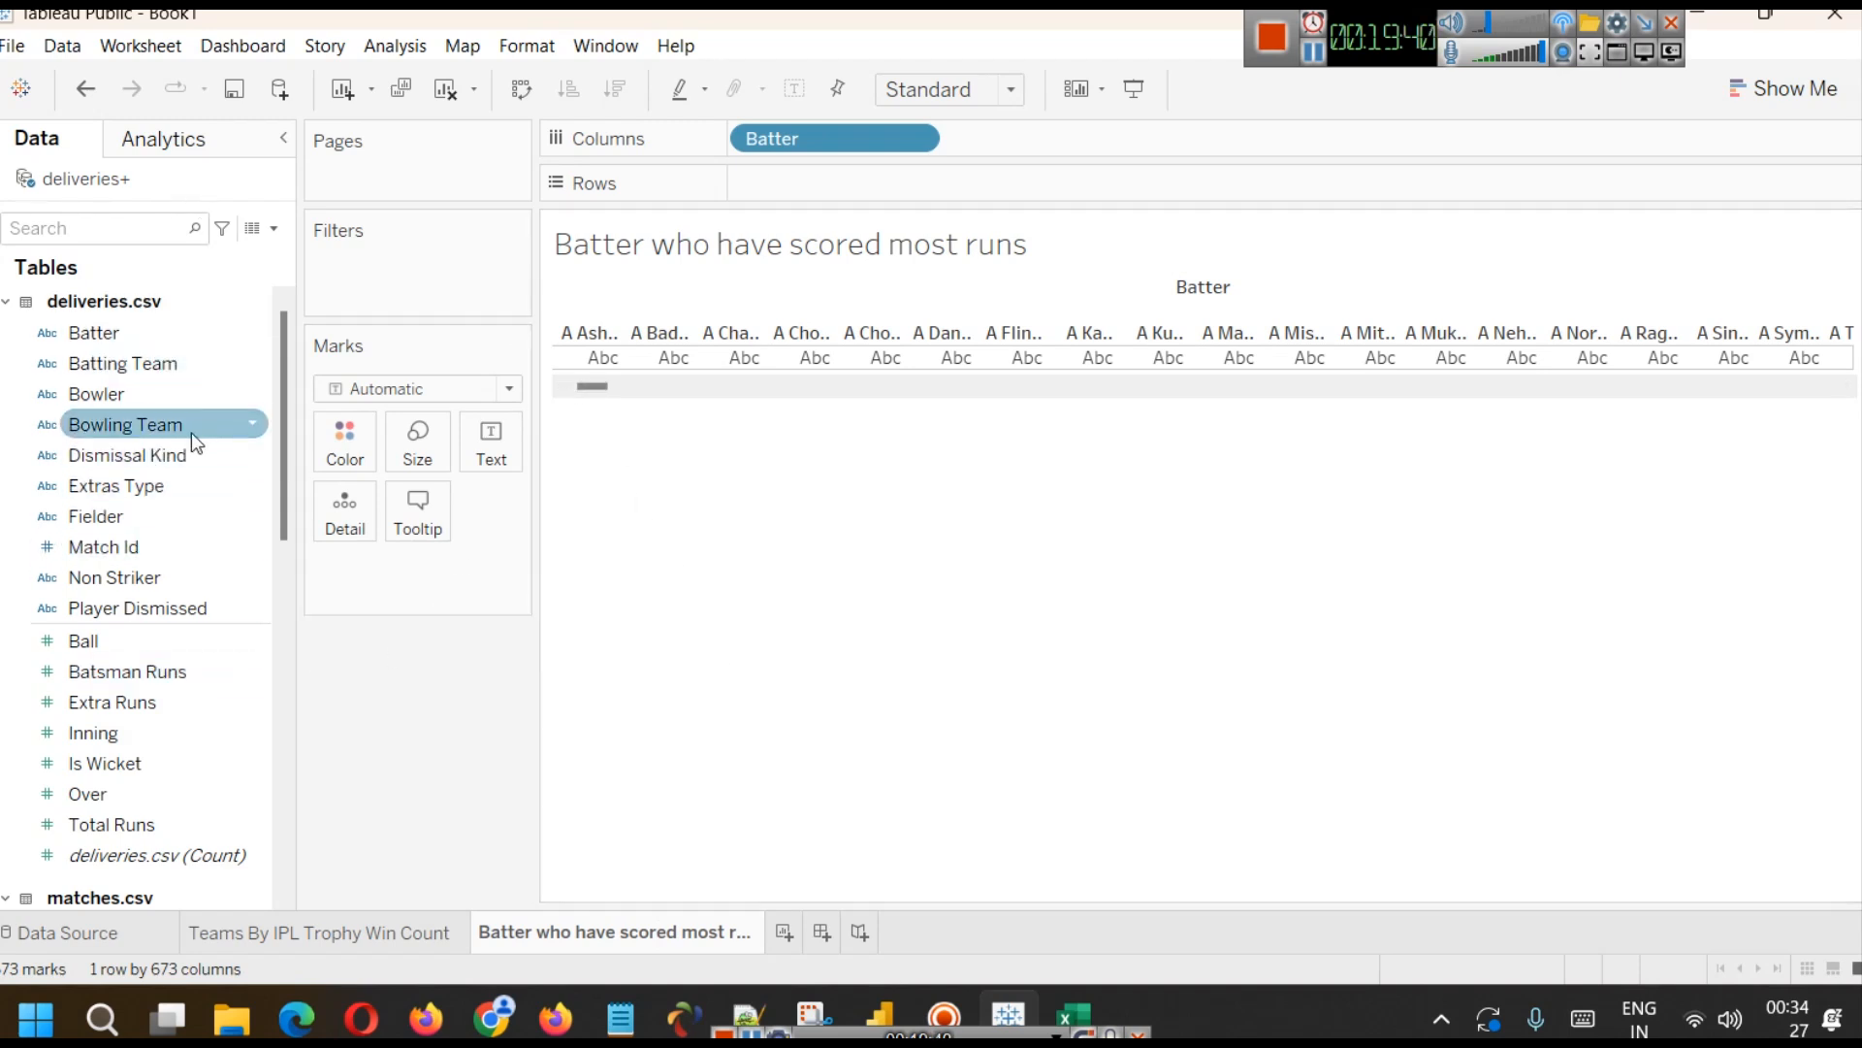
{"action": "left_click_drag", "start_coordinate": [119, 672], "coordinate": [766, 189]}
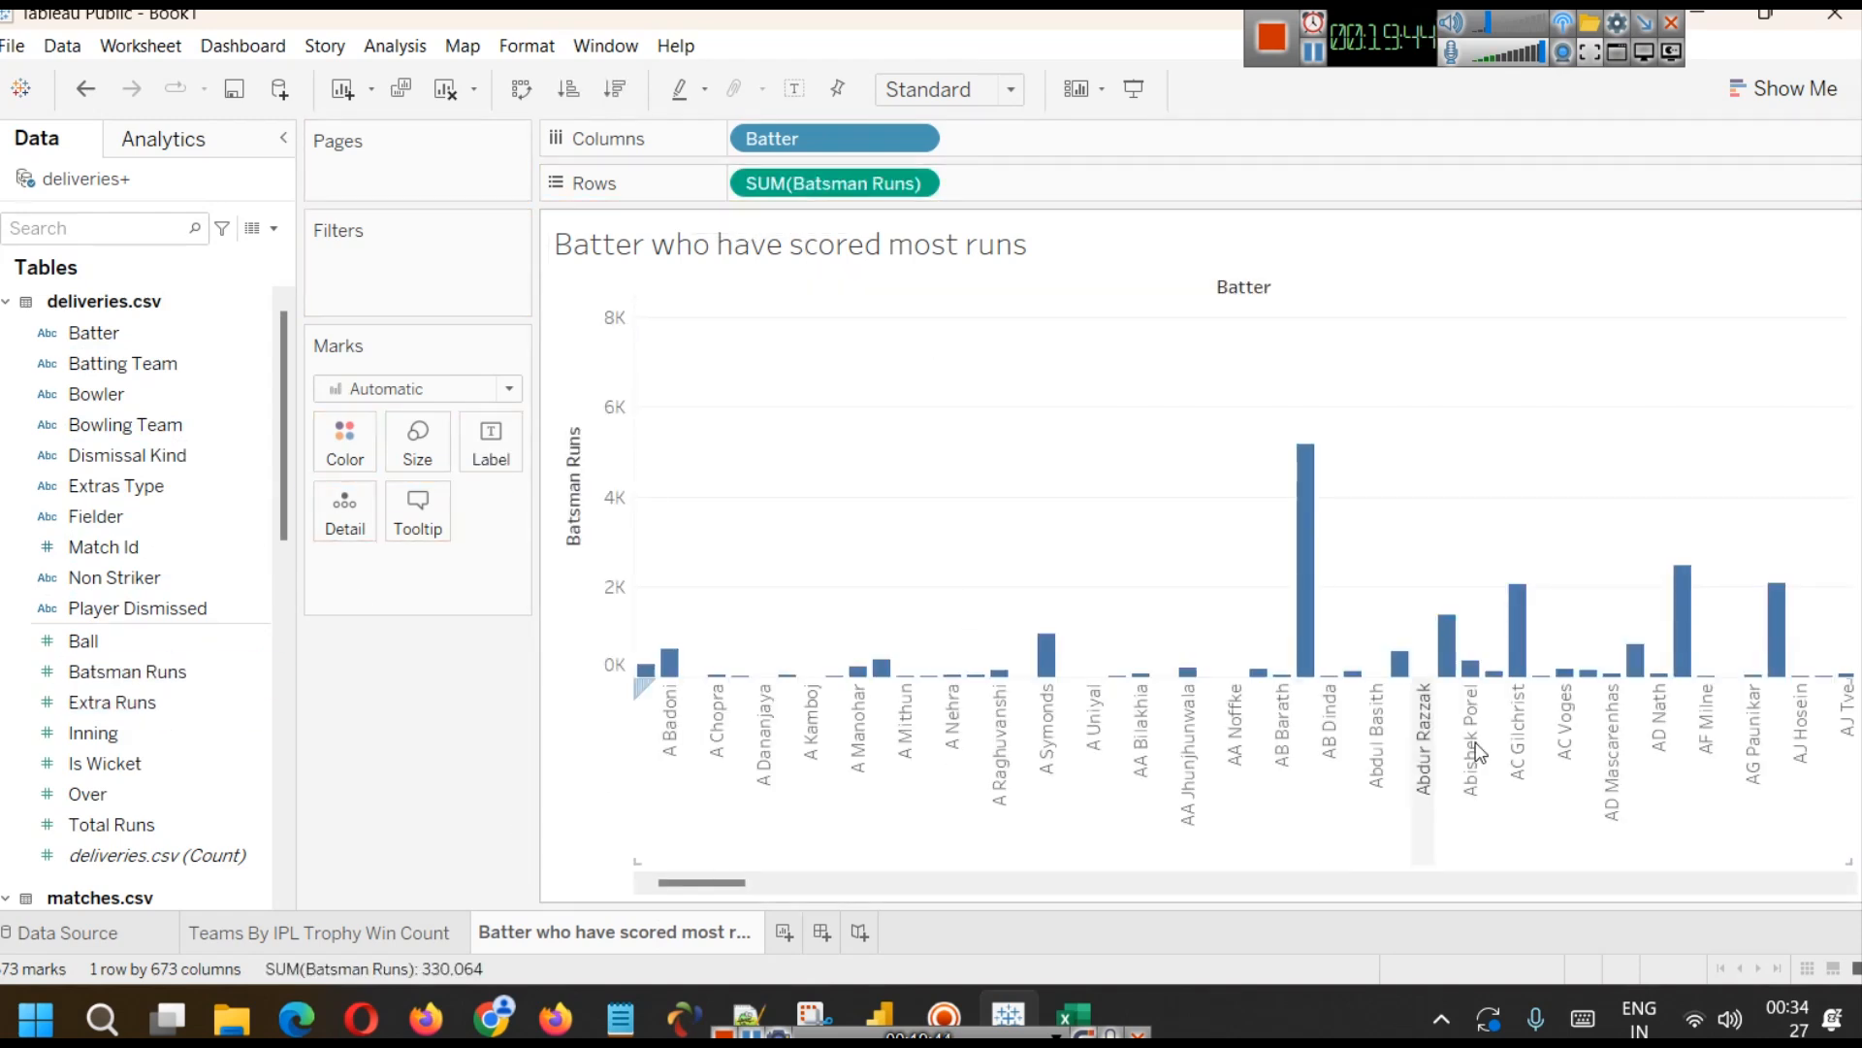
- Sort the batters by Batsman Runs in descending order and widen the bars until the batter names are readable
{"action": "left_click", "coordinate": [571, 413]}
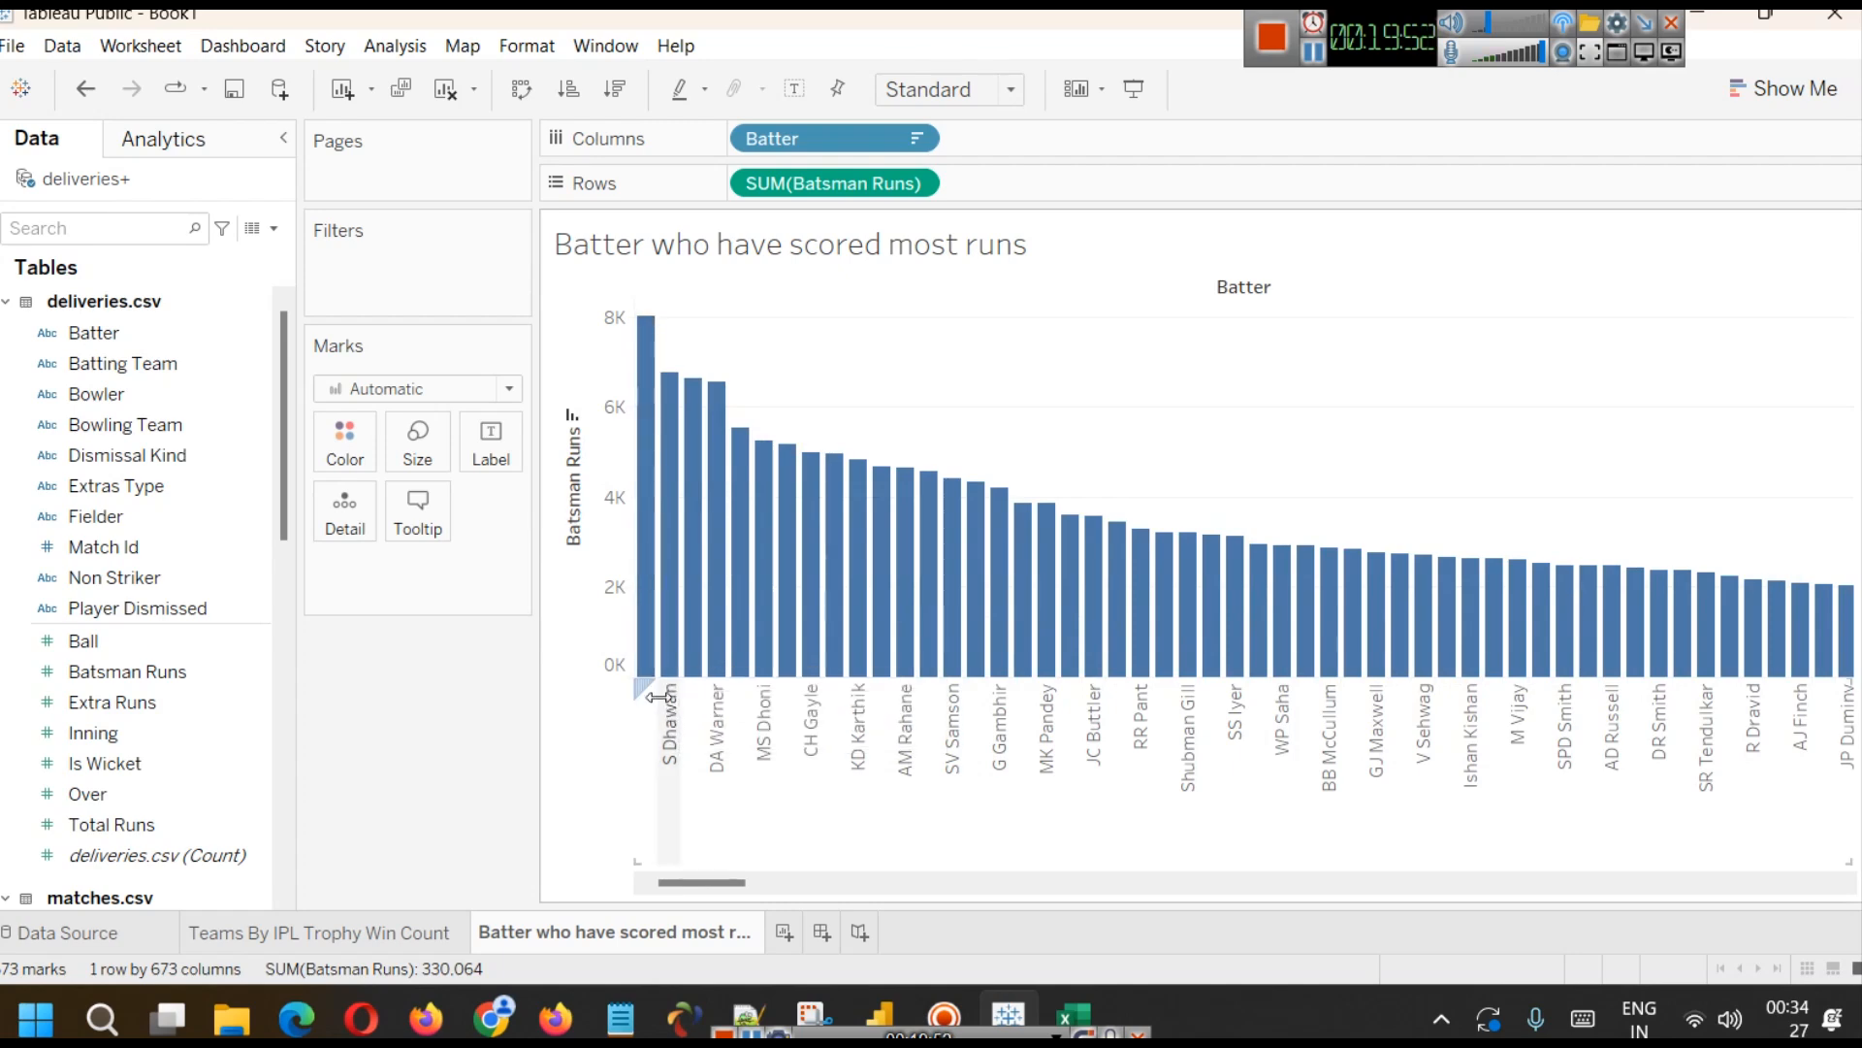
{"action": "key", "text": "ctrl+Right"}
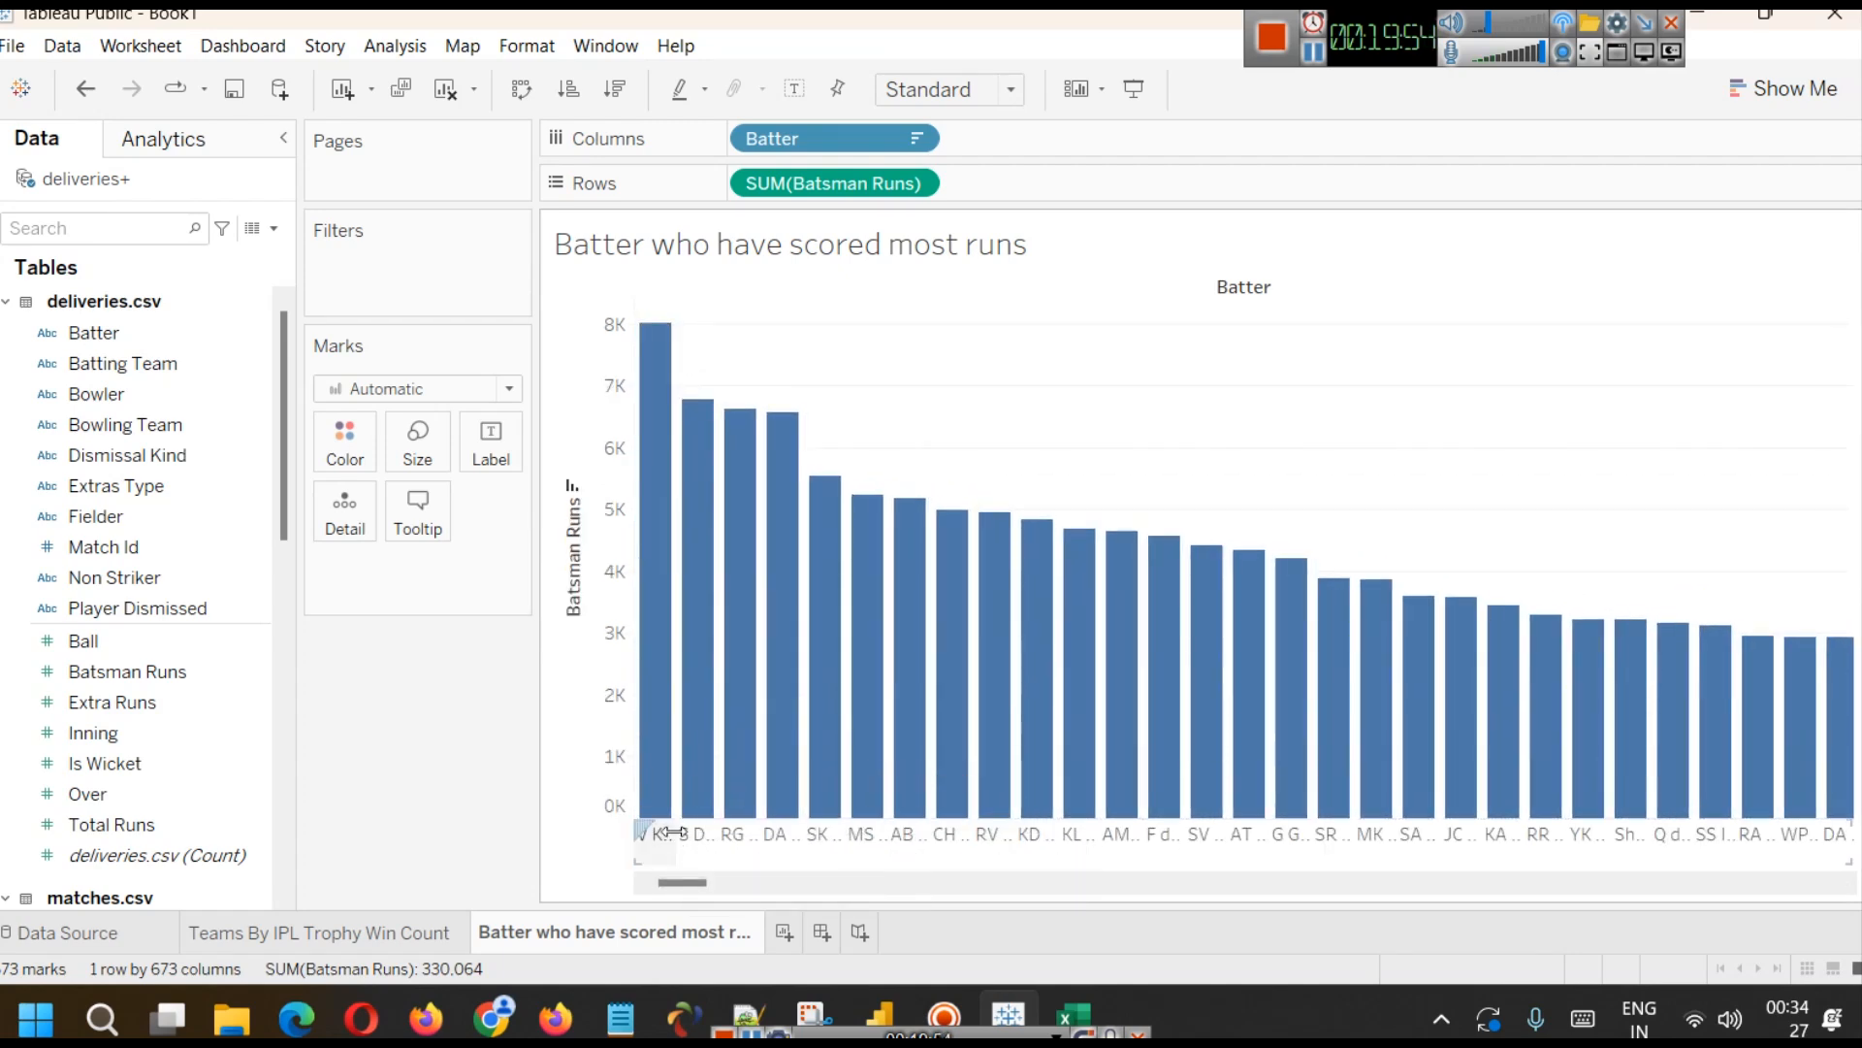
{"action": "key", "text": "ctrl+Right"}
{"action": "key", "text": "ctrl+Right"}
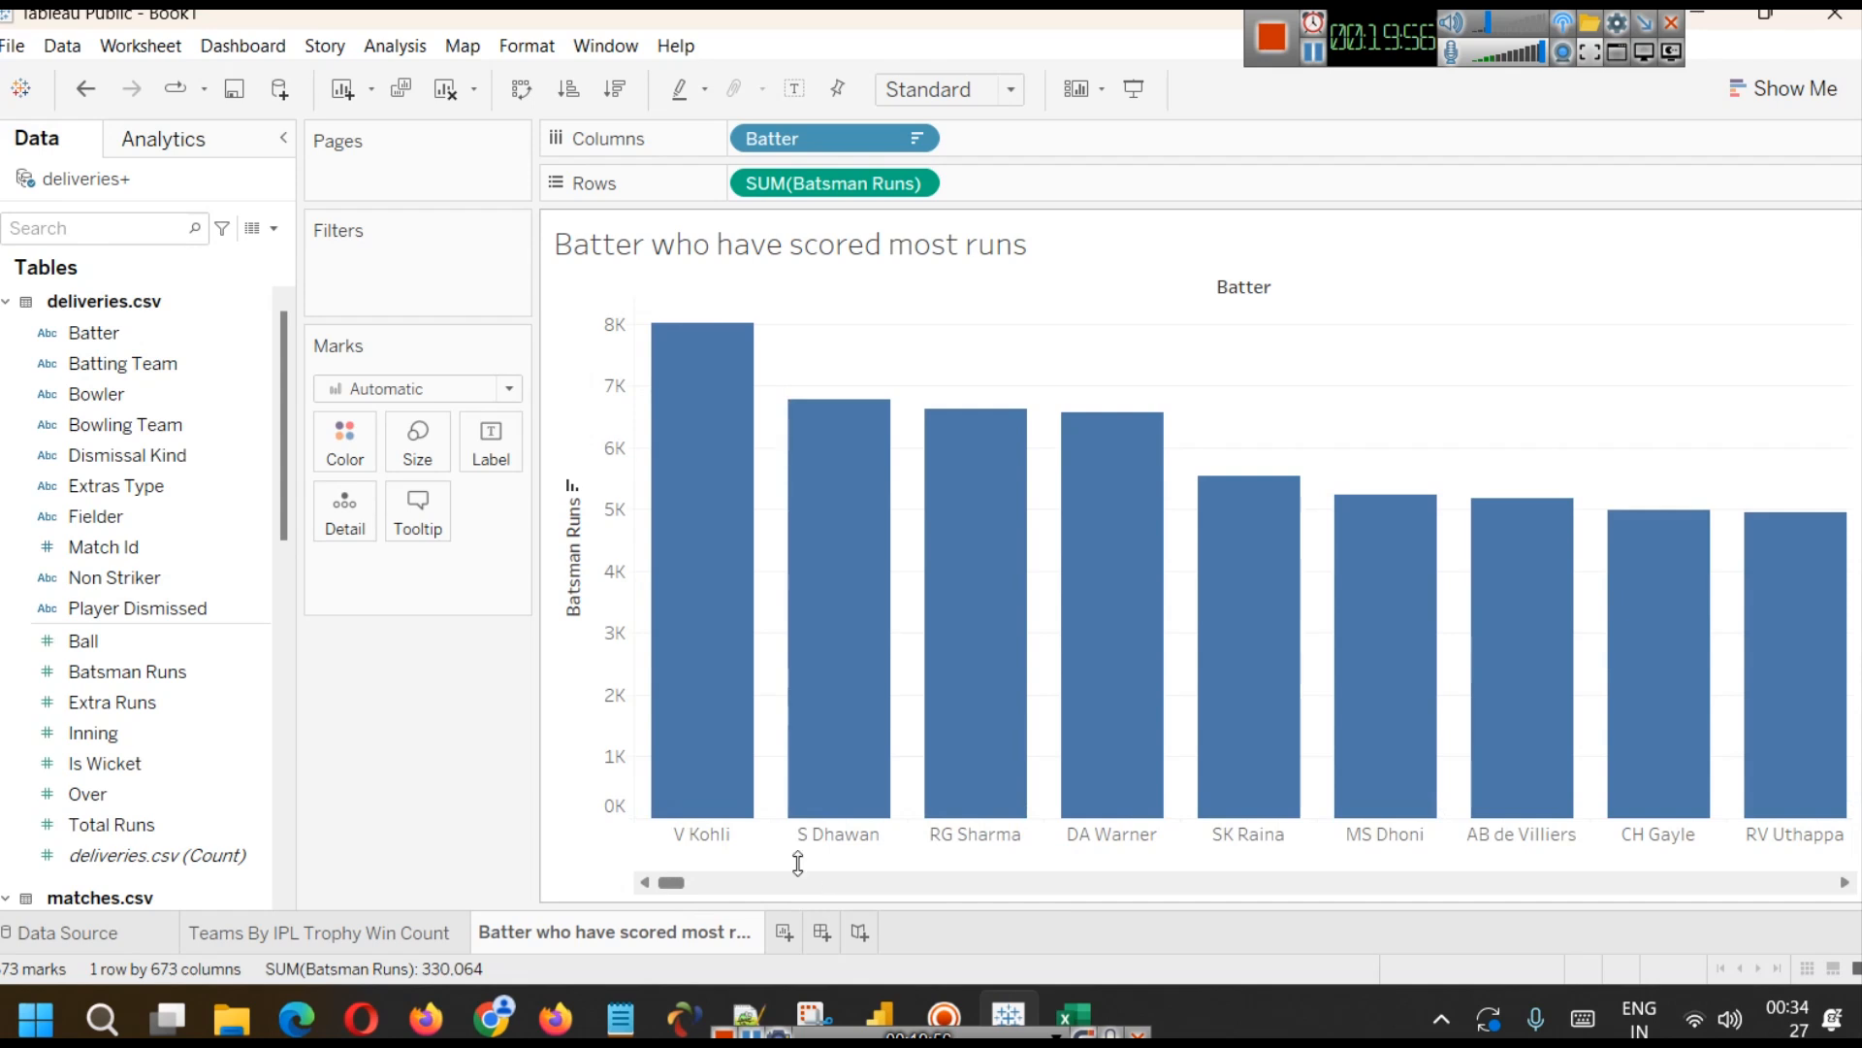
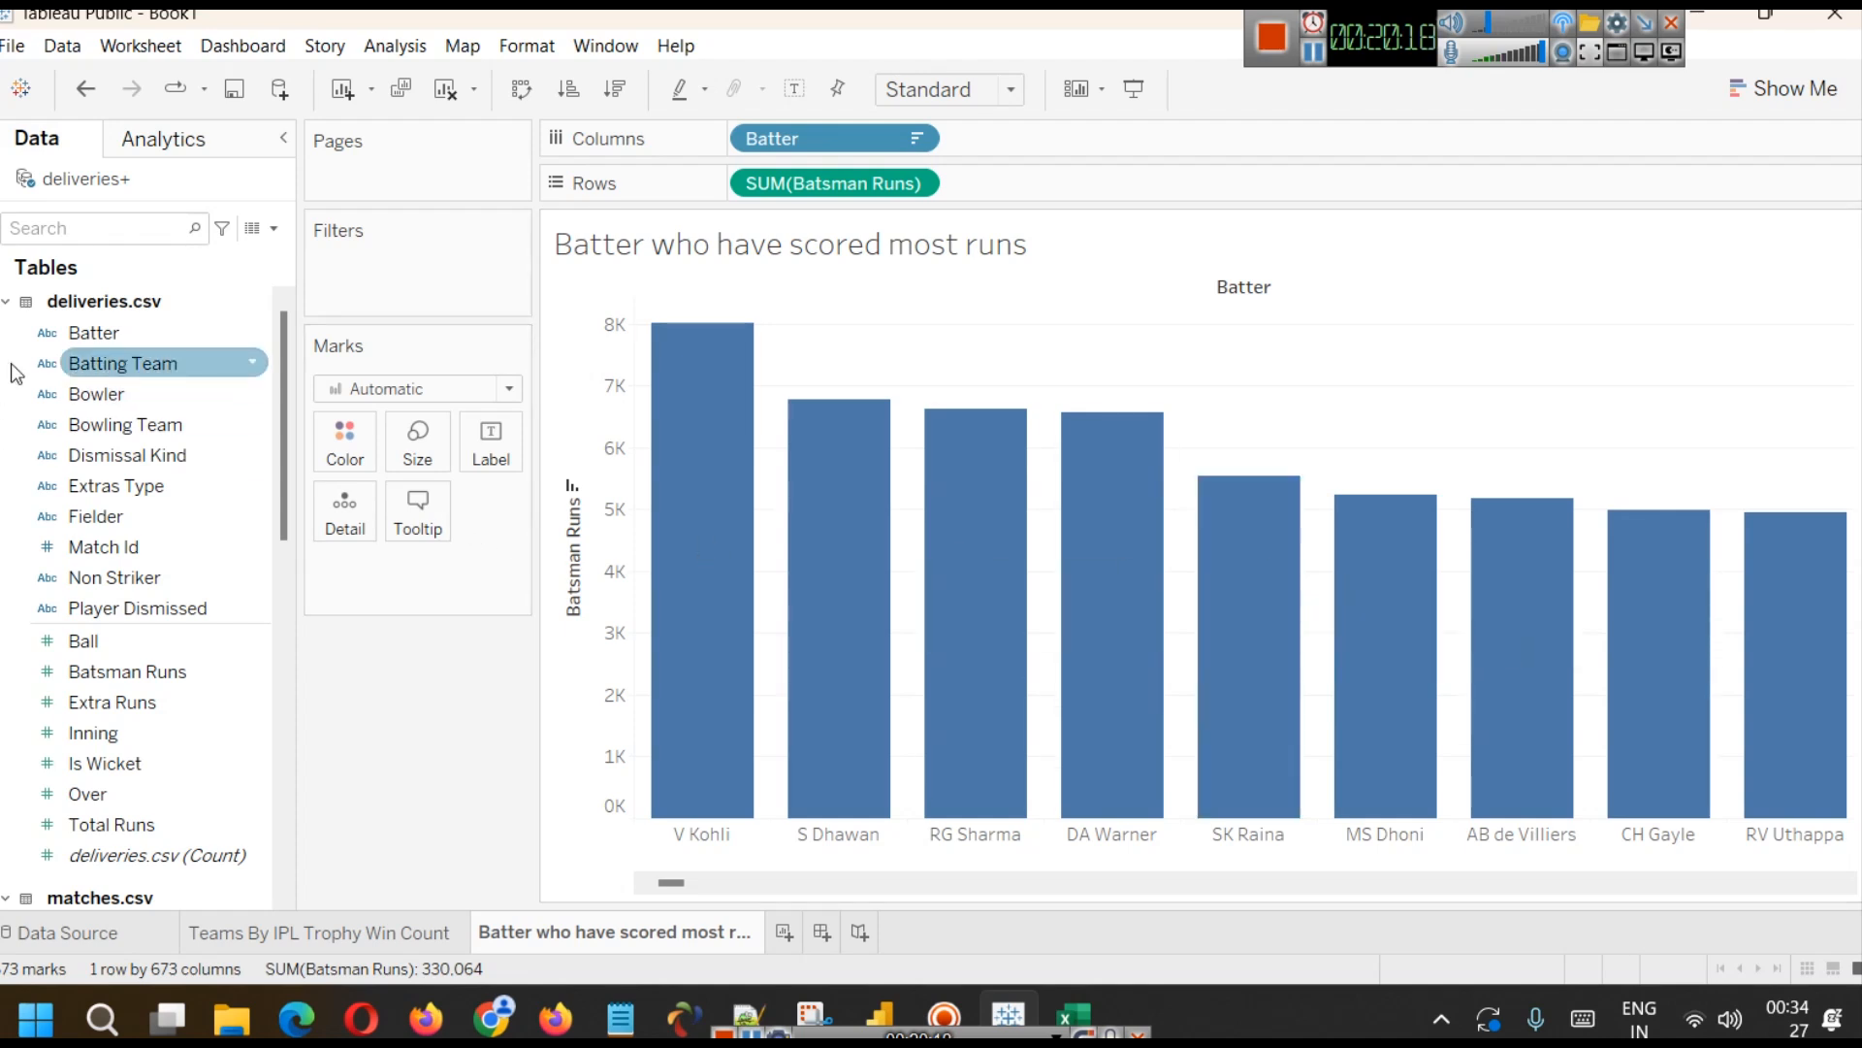
- Create a calculated field named Index with the formula INDEX()
{"action": "left_click", "coordinate": [274, 228]}
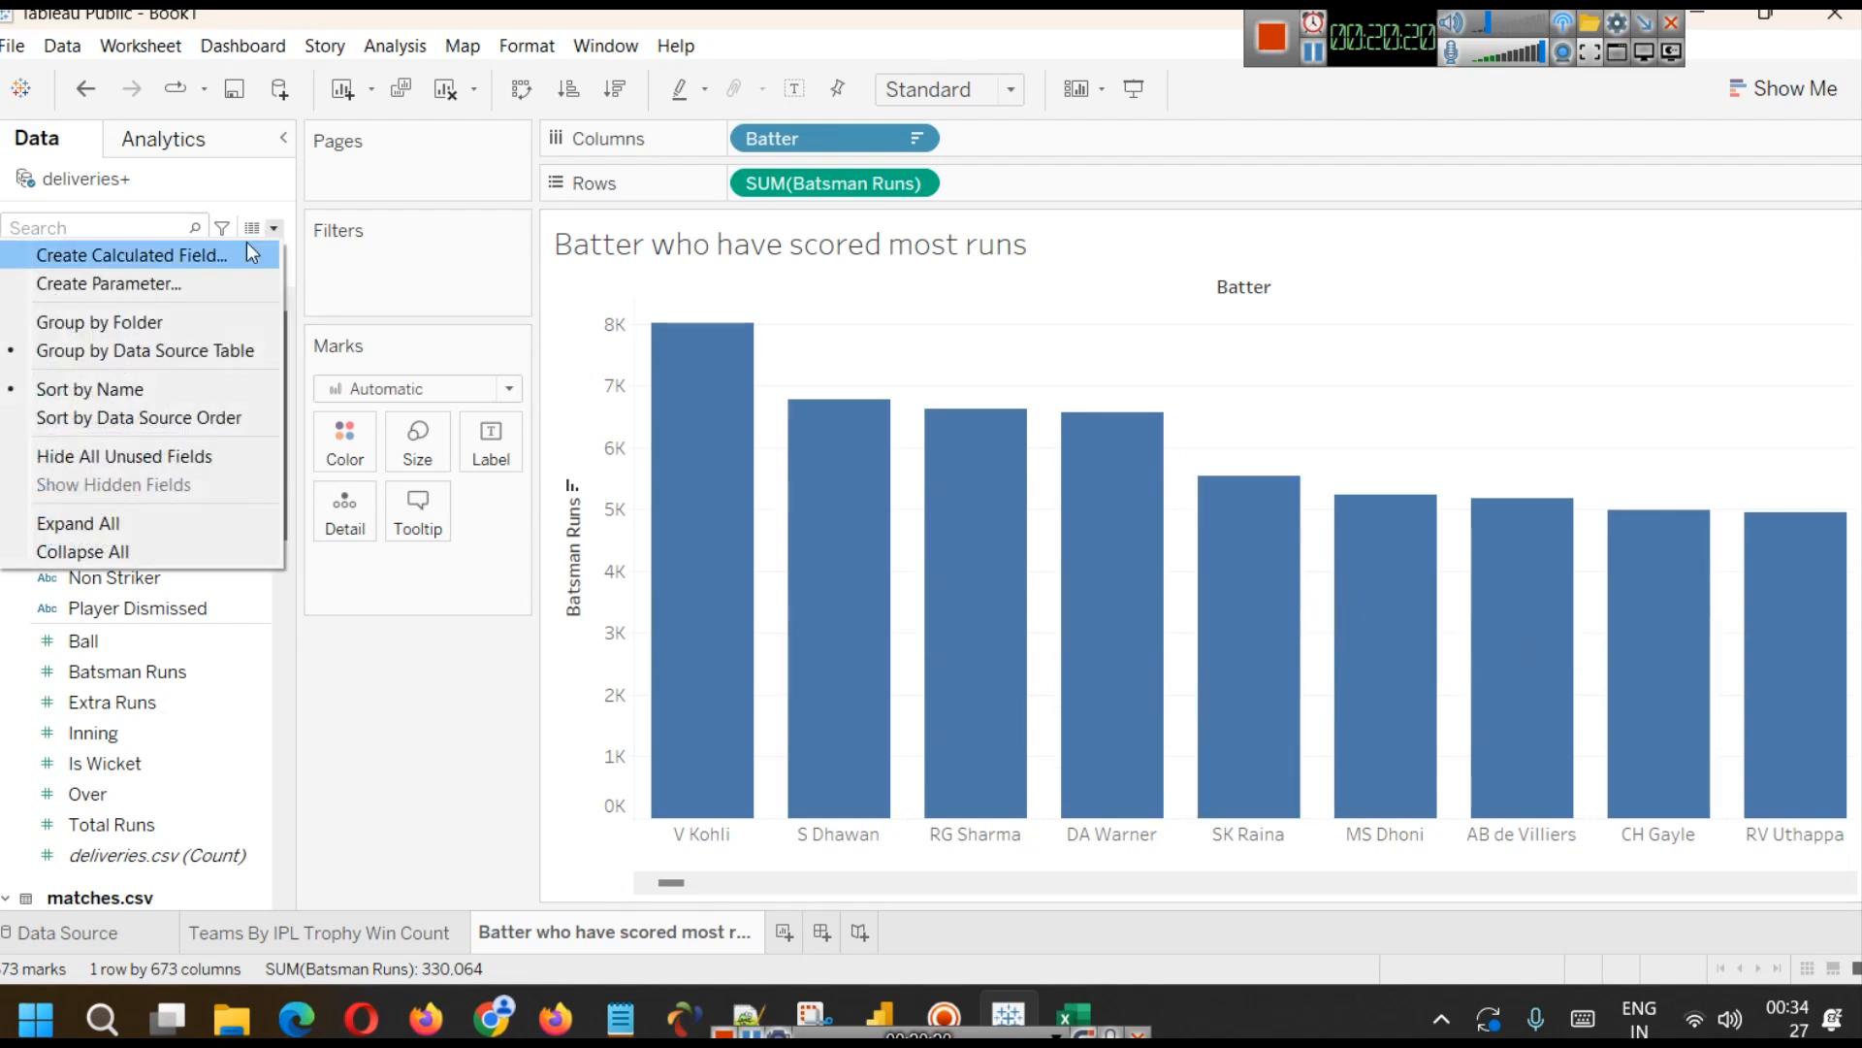
{"action": "left_click", "coordinate": [246, 243]}
{"action": "key", "text": "BackSpace"}
{"action": "type", "text": "Inde"}
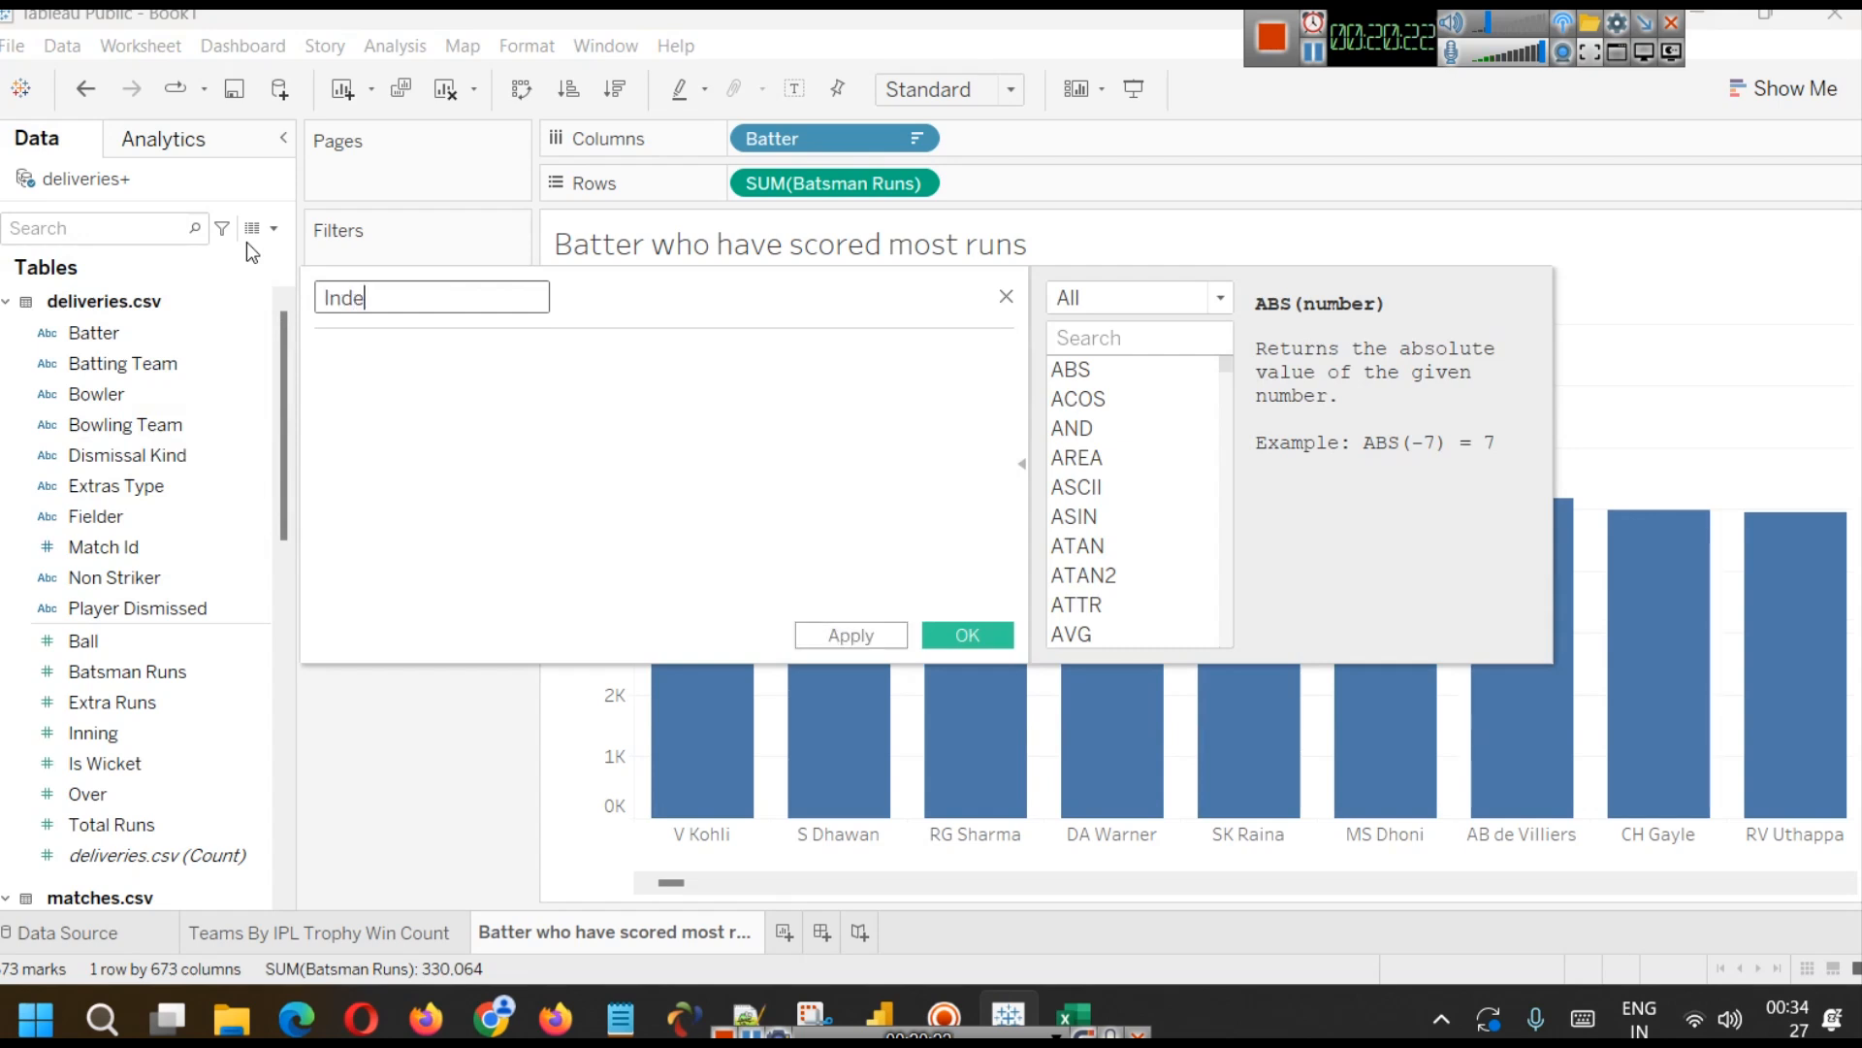
{"action": "type", "text": "x"}
{"action": "left_click", "coordinate": [476, 395]}
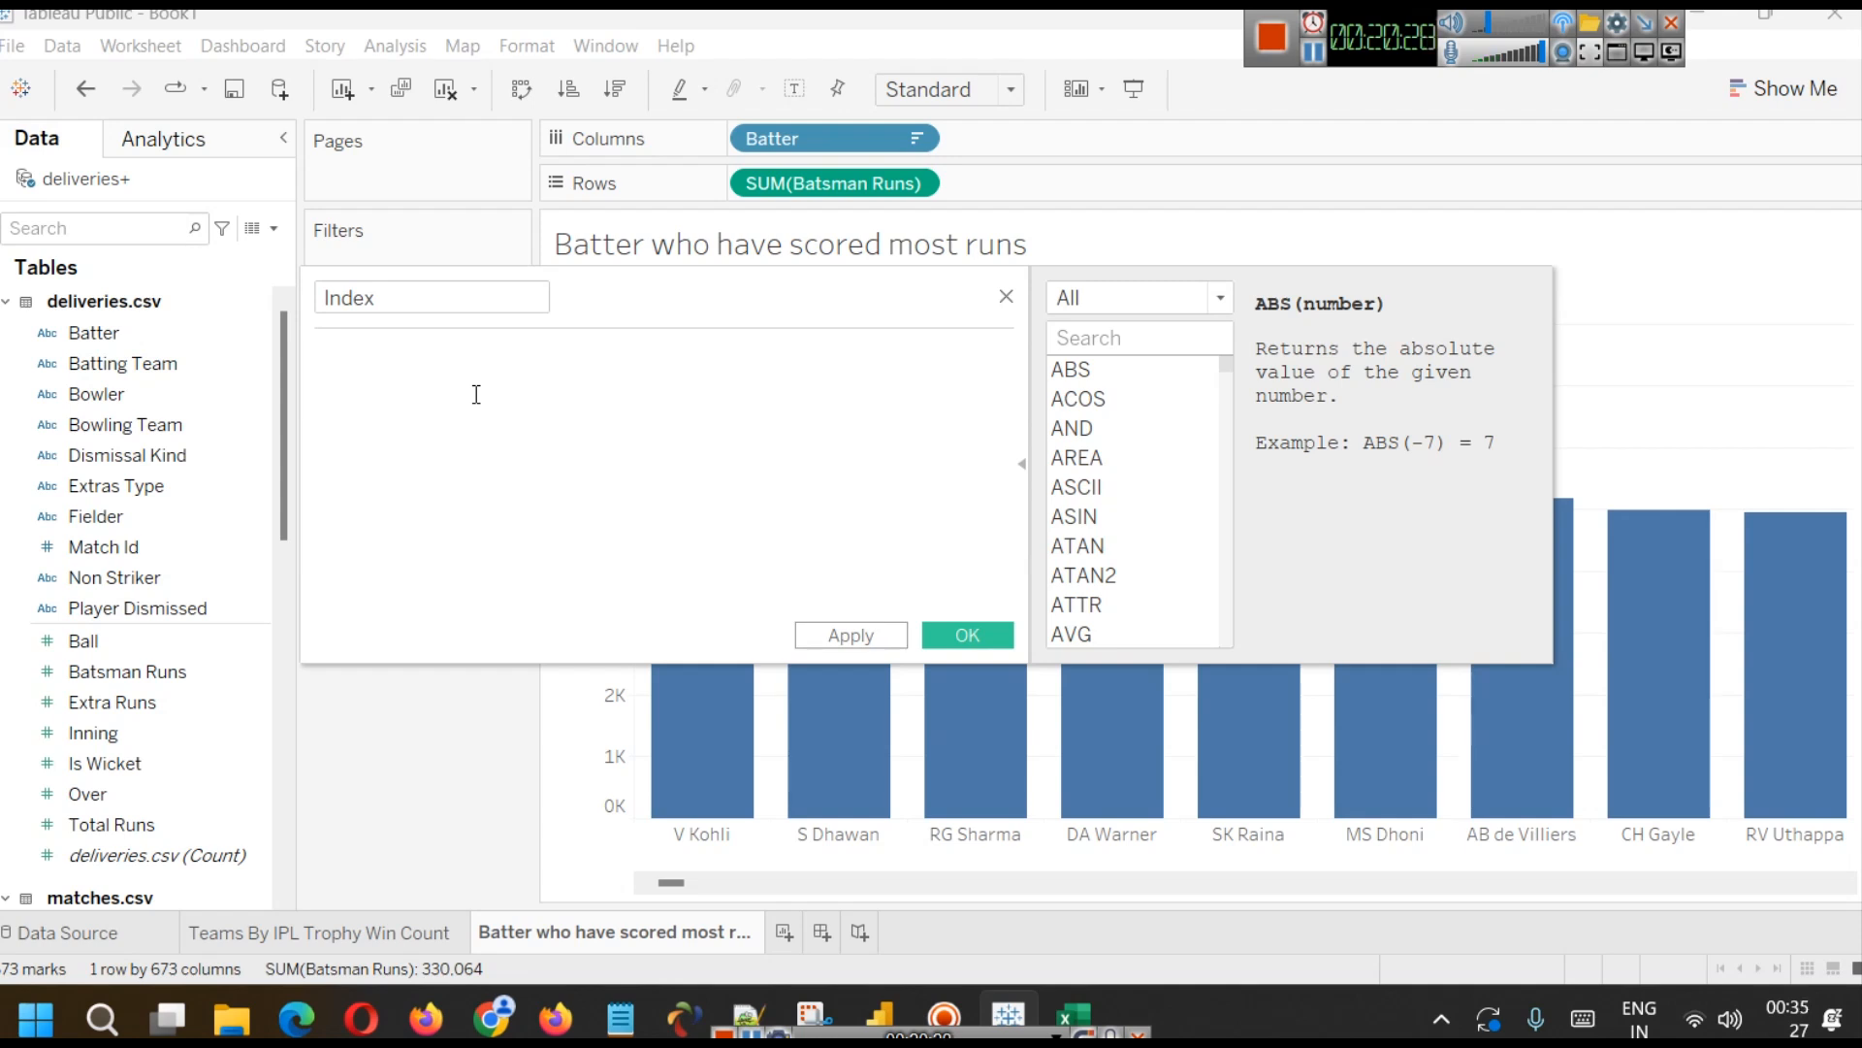
{"action": "type", "text": "ind"}
{"action": "key", "text": "Return"}
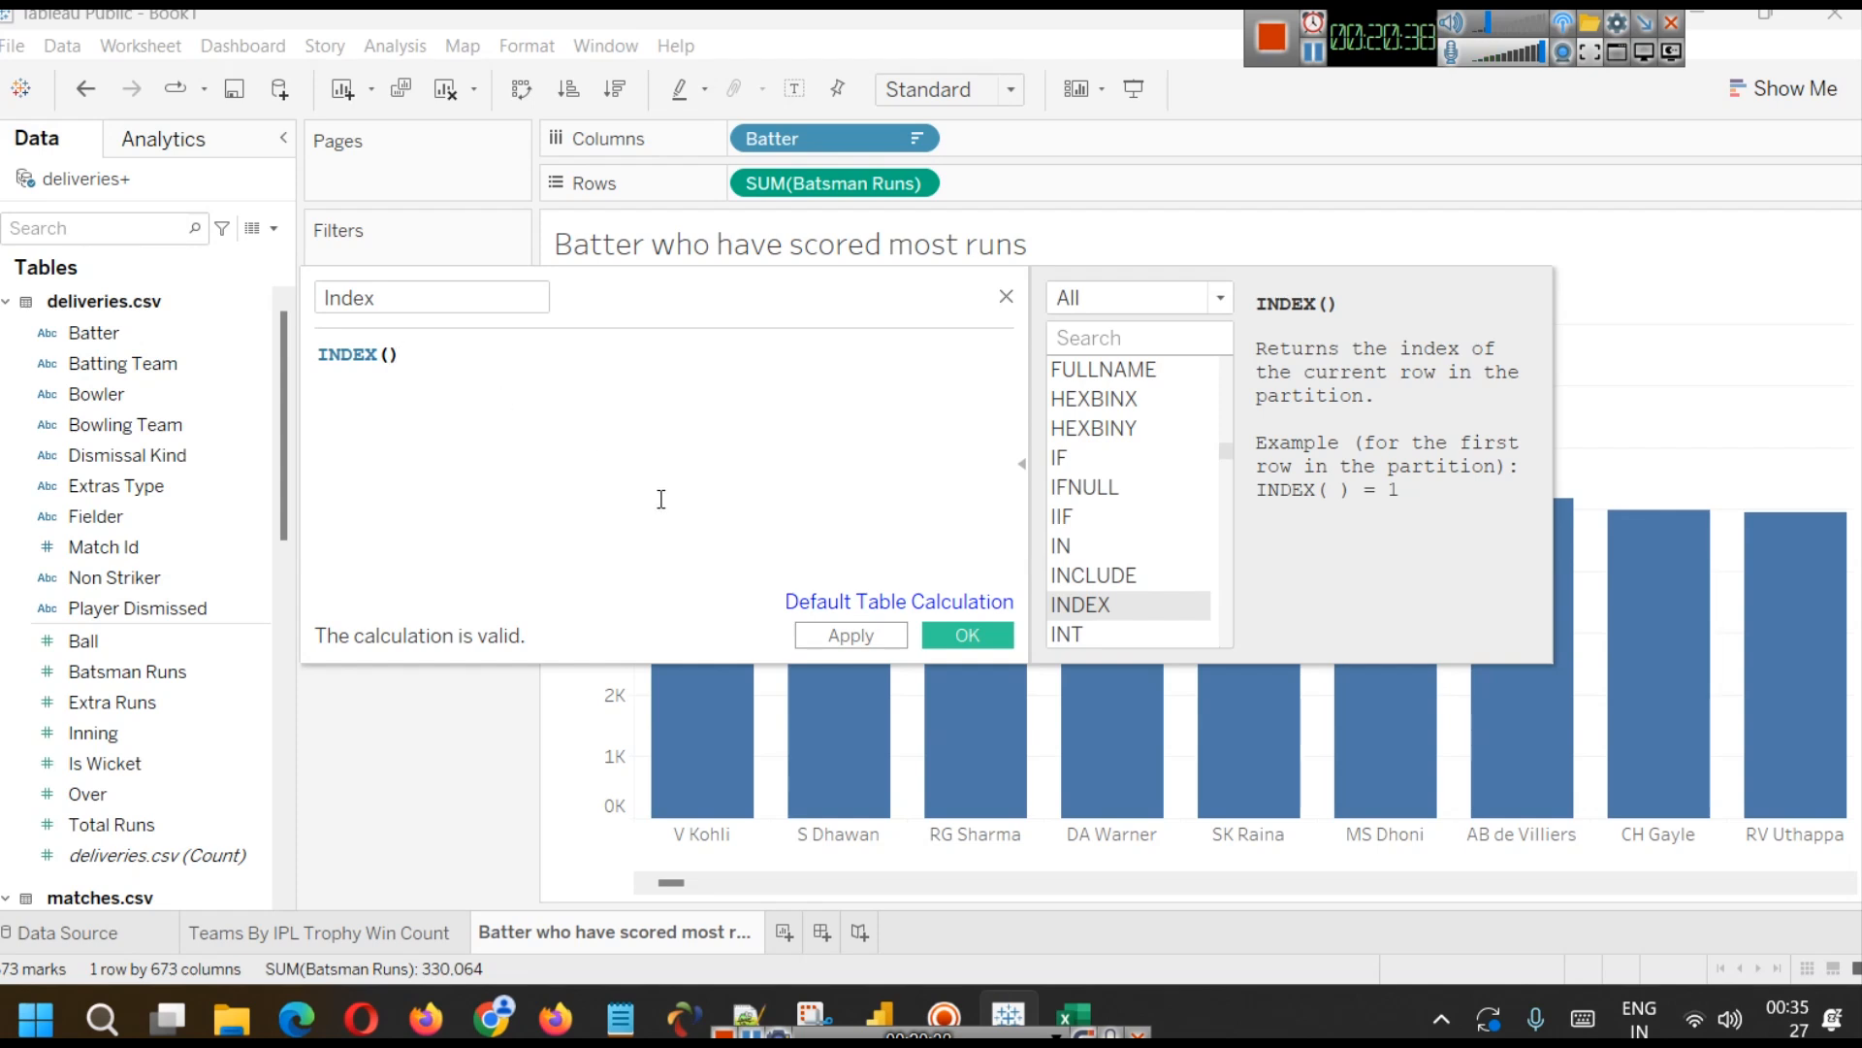
{"action": "left_click", "coordinate": [842, 635]}
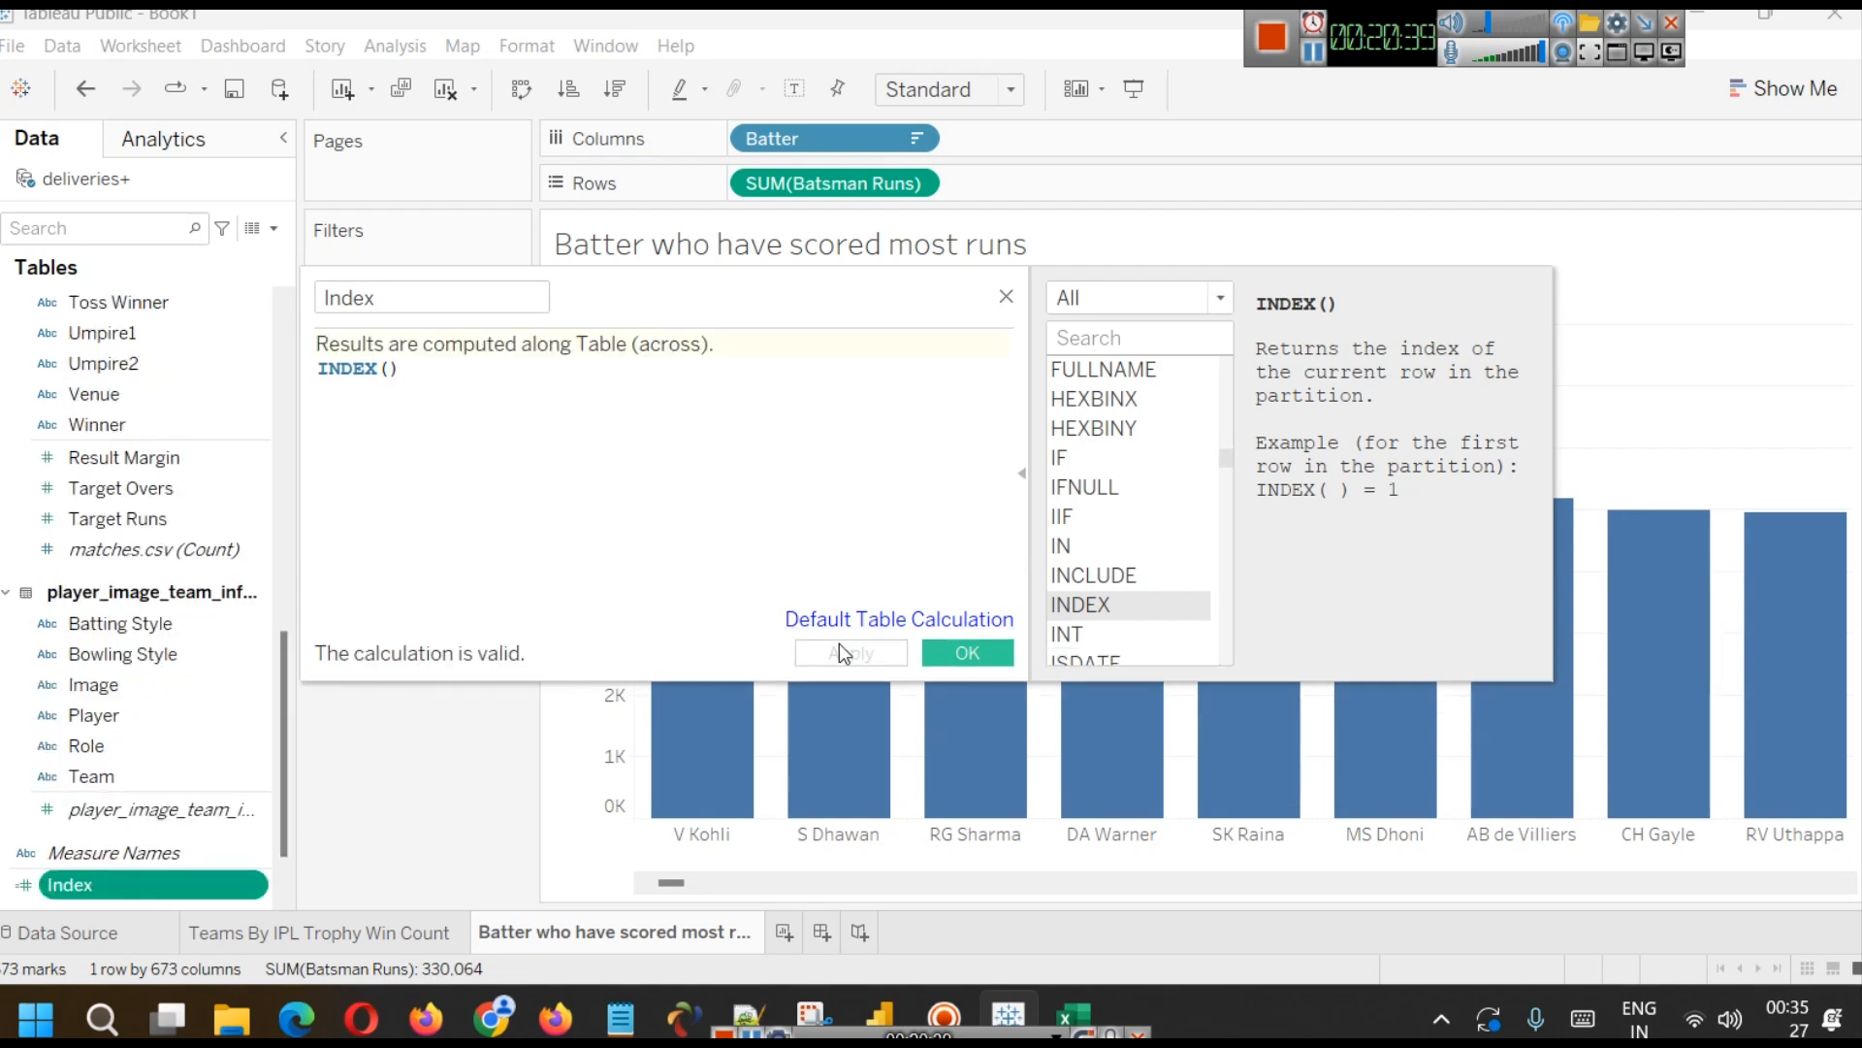
{"action": "left_click", "coordinate": [942, 660]}
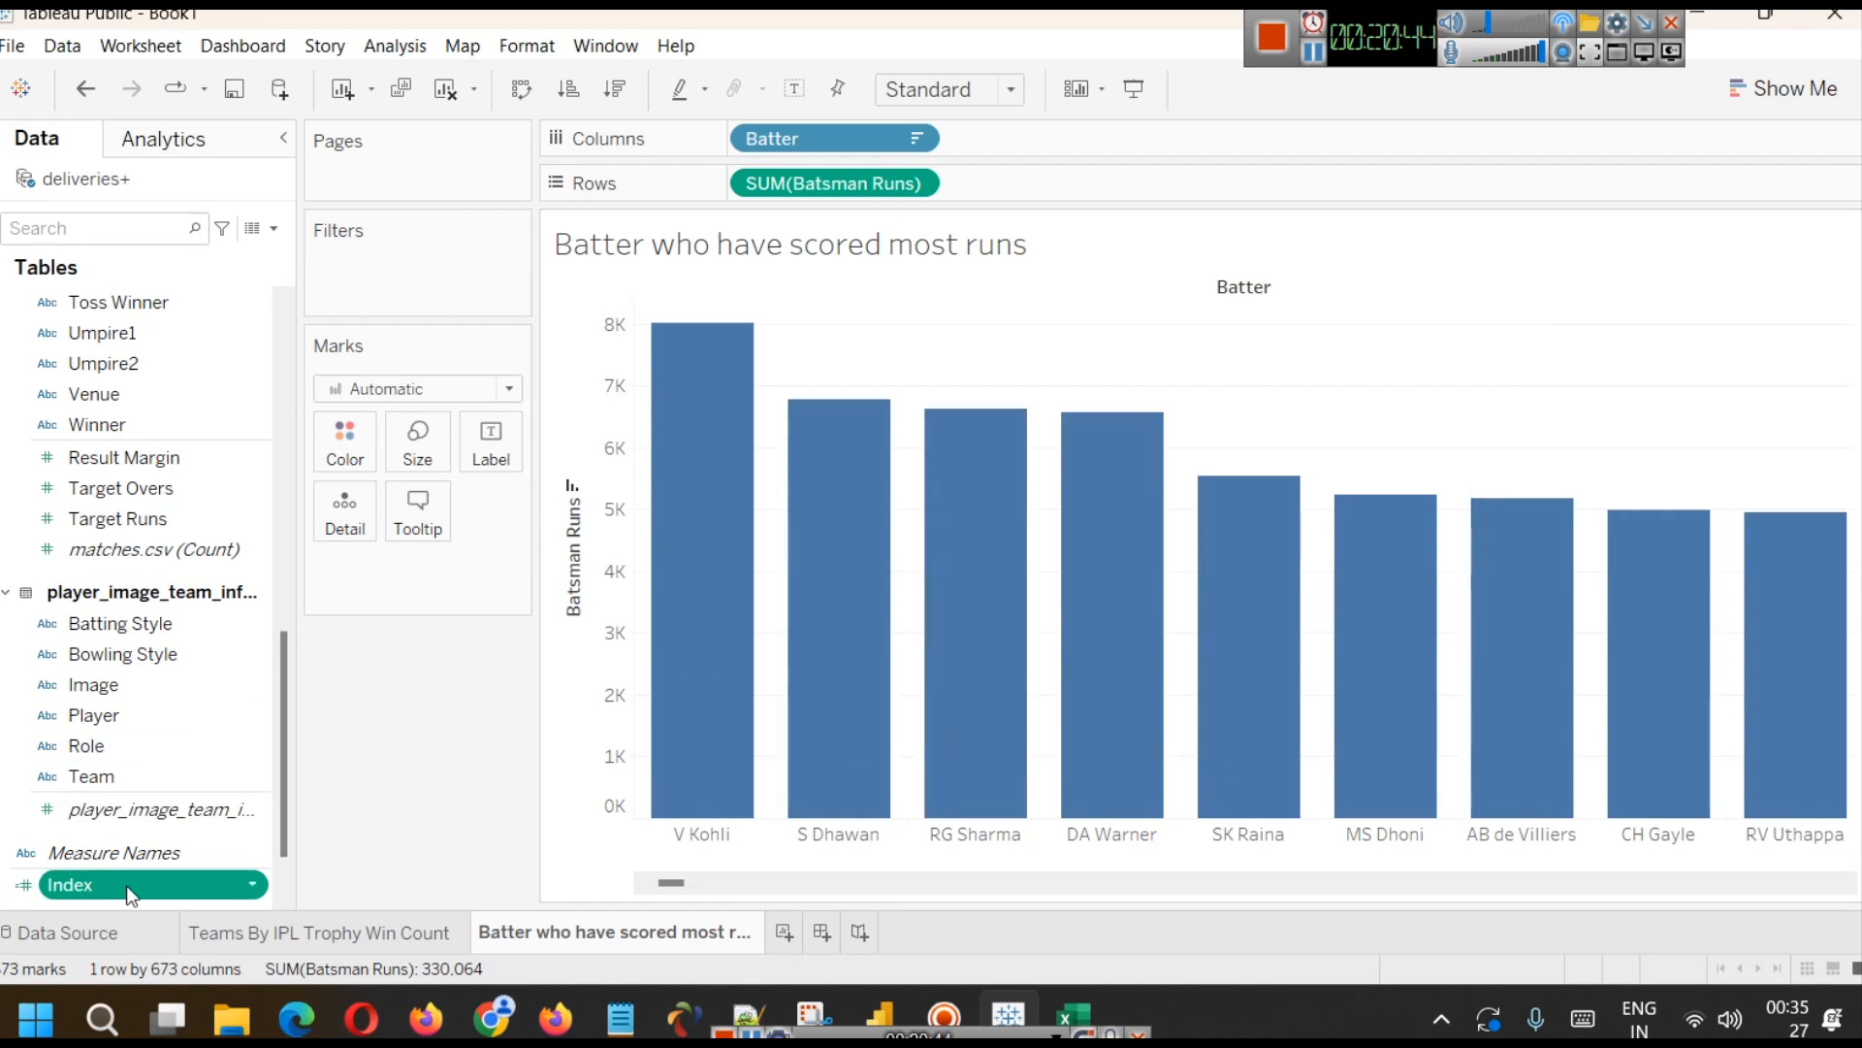
- Filter the batter chart by the Index field with a range of values from 1 to 5
{"action": "left_click_drag", "start_coordinate": [126, 885], "coordinate": [378, 276]}
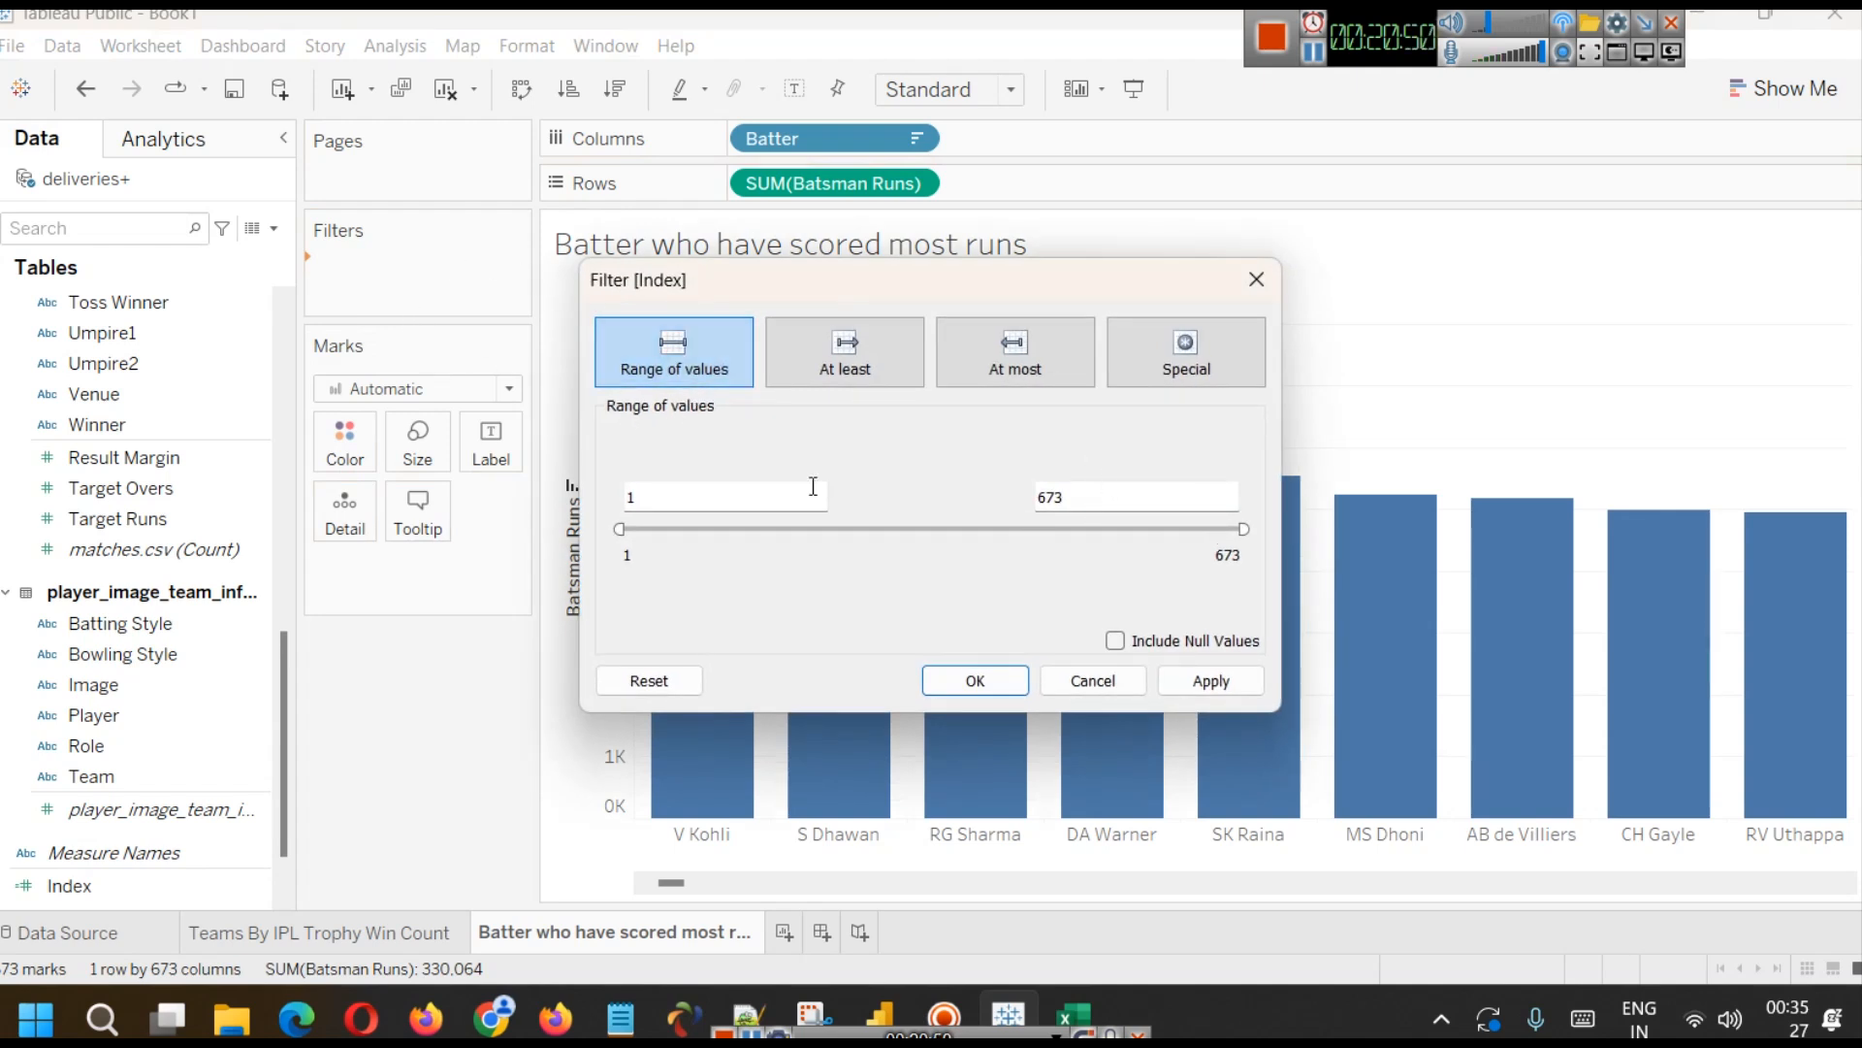
{"action": "double_click", "coordinate": [1107, 496]}
{"action": "type", "text": "5"}
{"action": "key", "text": "BackSpace"}
{"action": "type", "text": "3"}
{"action": "key", "text": "BackSpace"}
{"action": "type", "text": "5"}
{"action": "left_click", "coordinate": [1225, 677]}
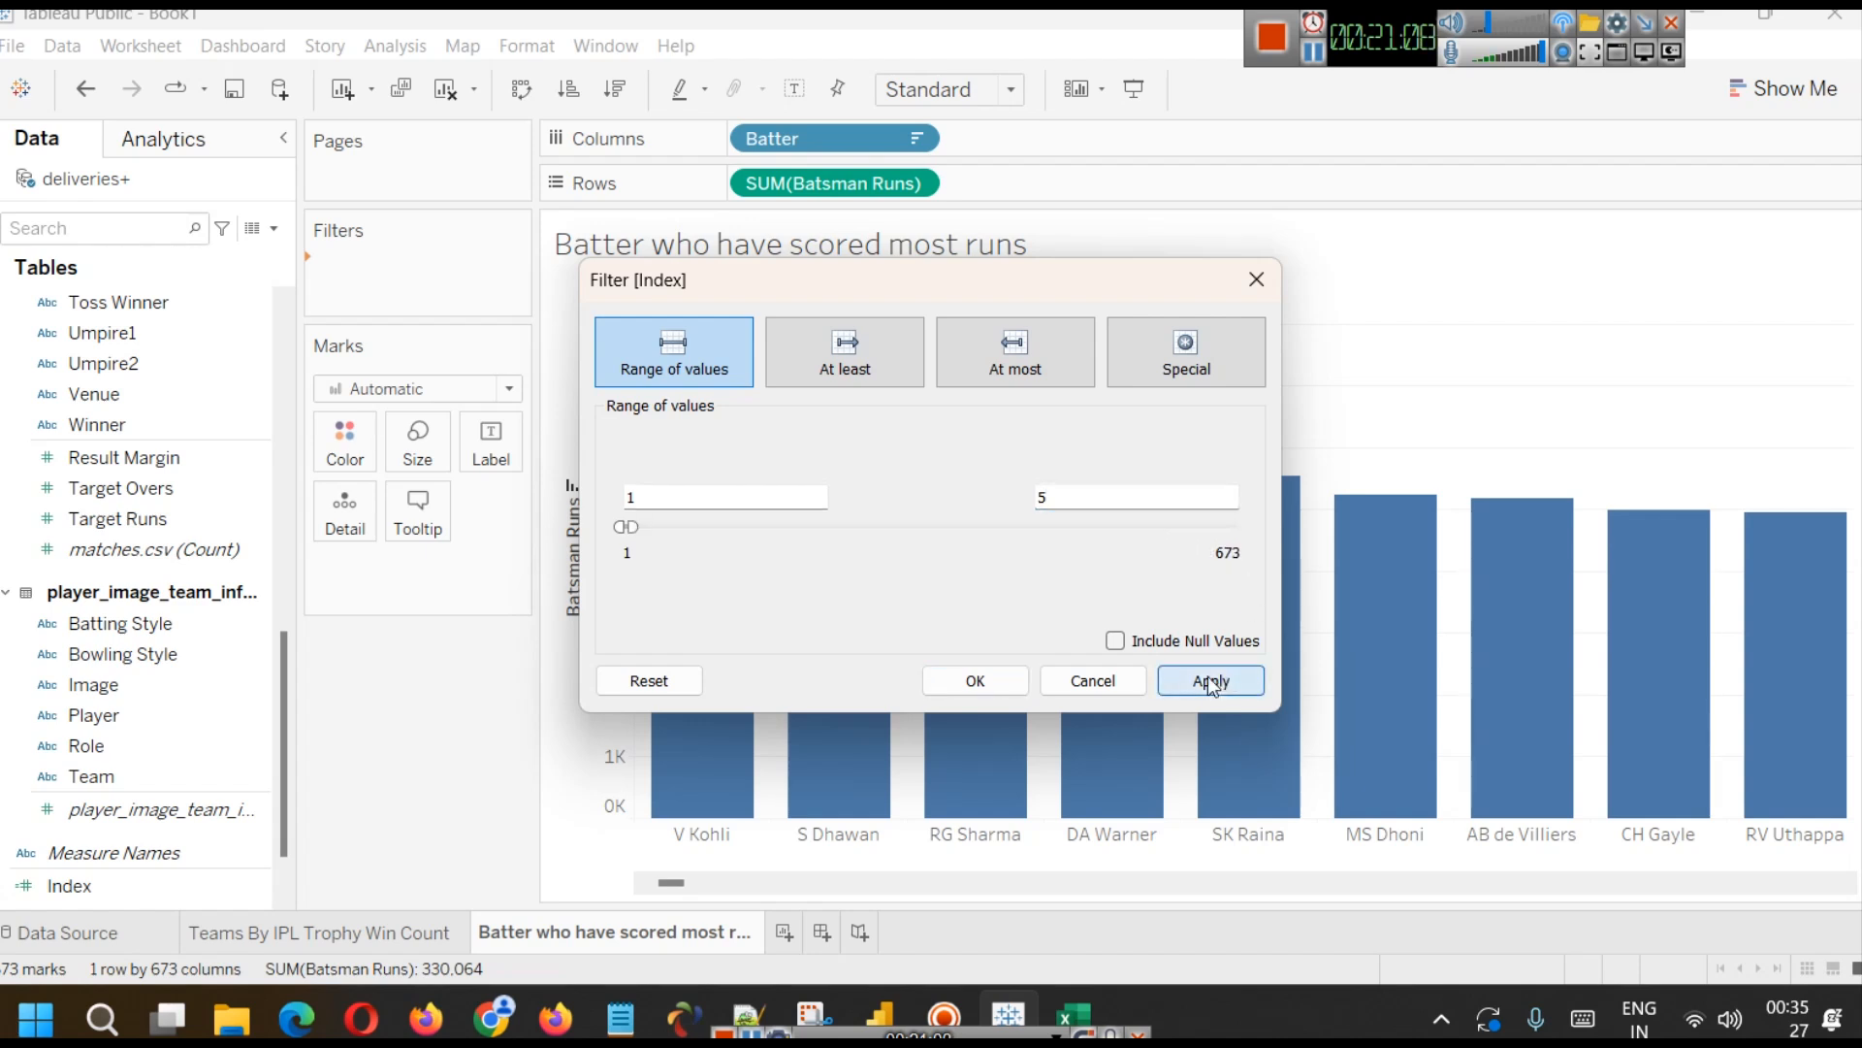
{"action": "left_click", "coordinate": [969, 679]}
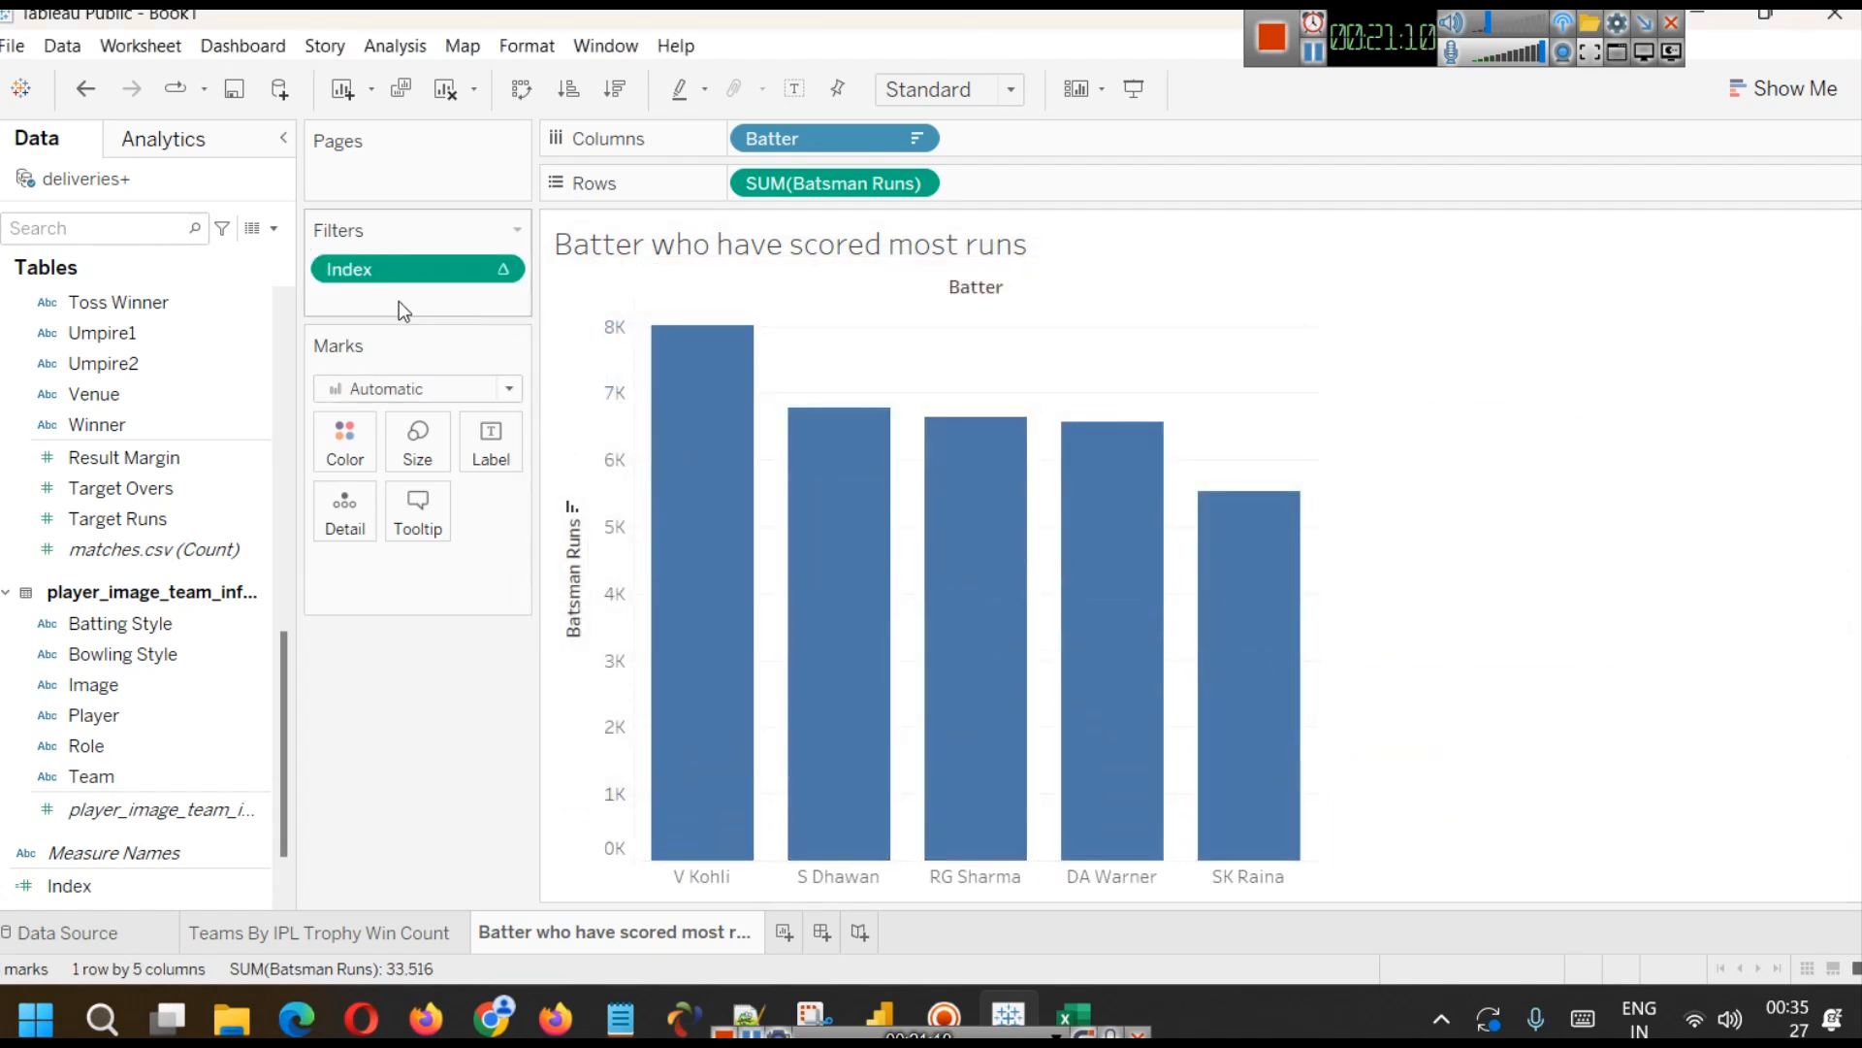
- Show the Index filter control beside the chart and extend its range to 1 through 13
{"action": "right_click", "coordinate": [388, 273]}
{"action": "left_click", "coordinate": [436, 327]}
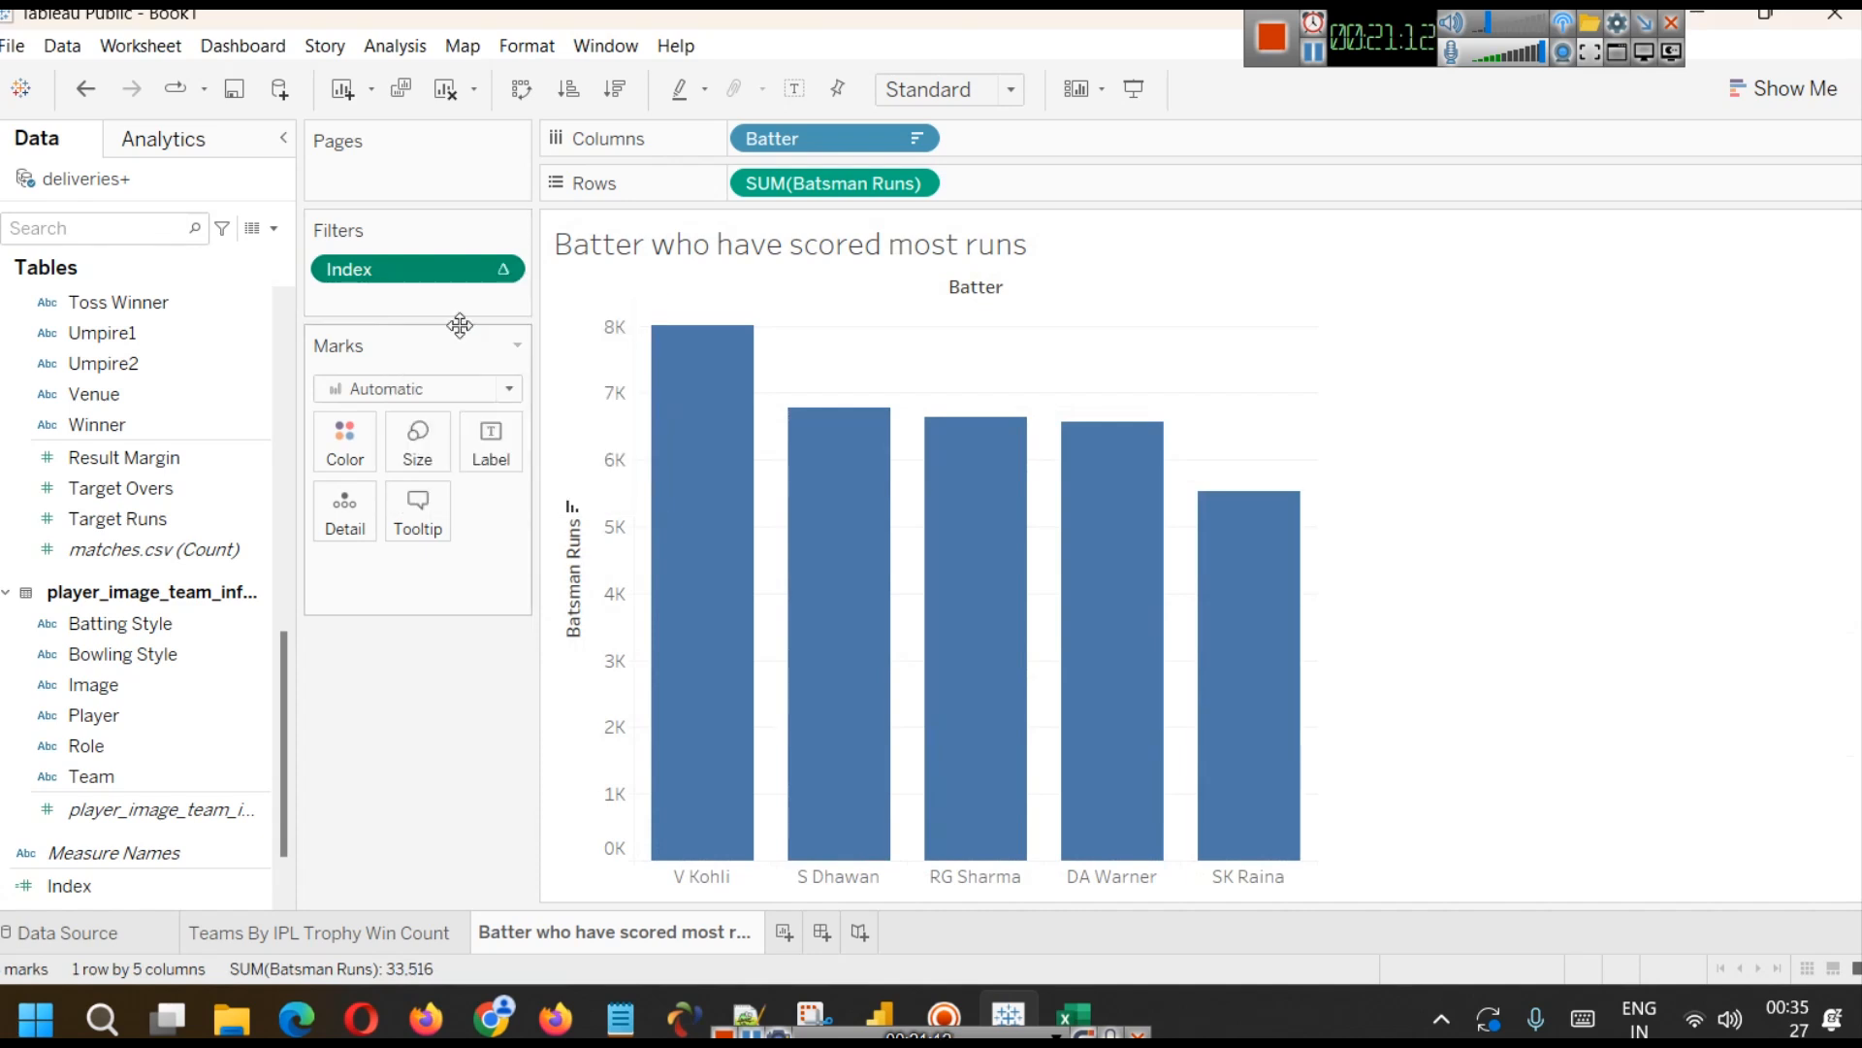
{"action": "left_click", "coordinate": [1850, 230]}
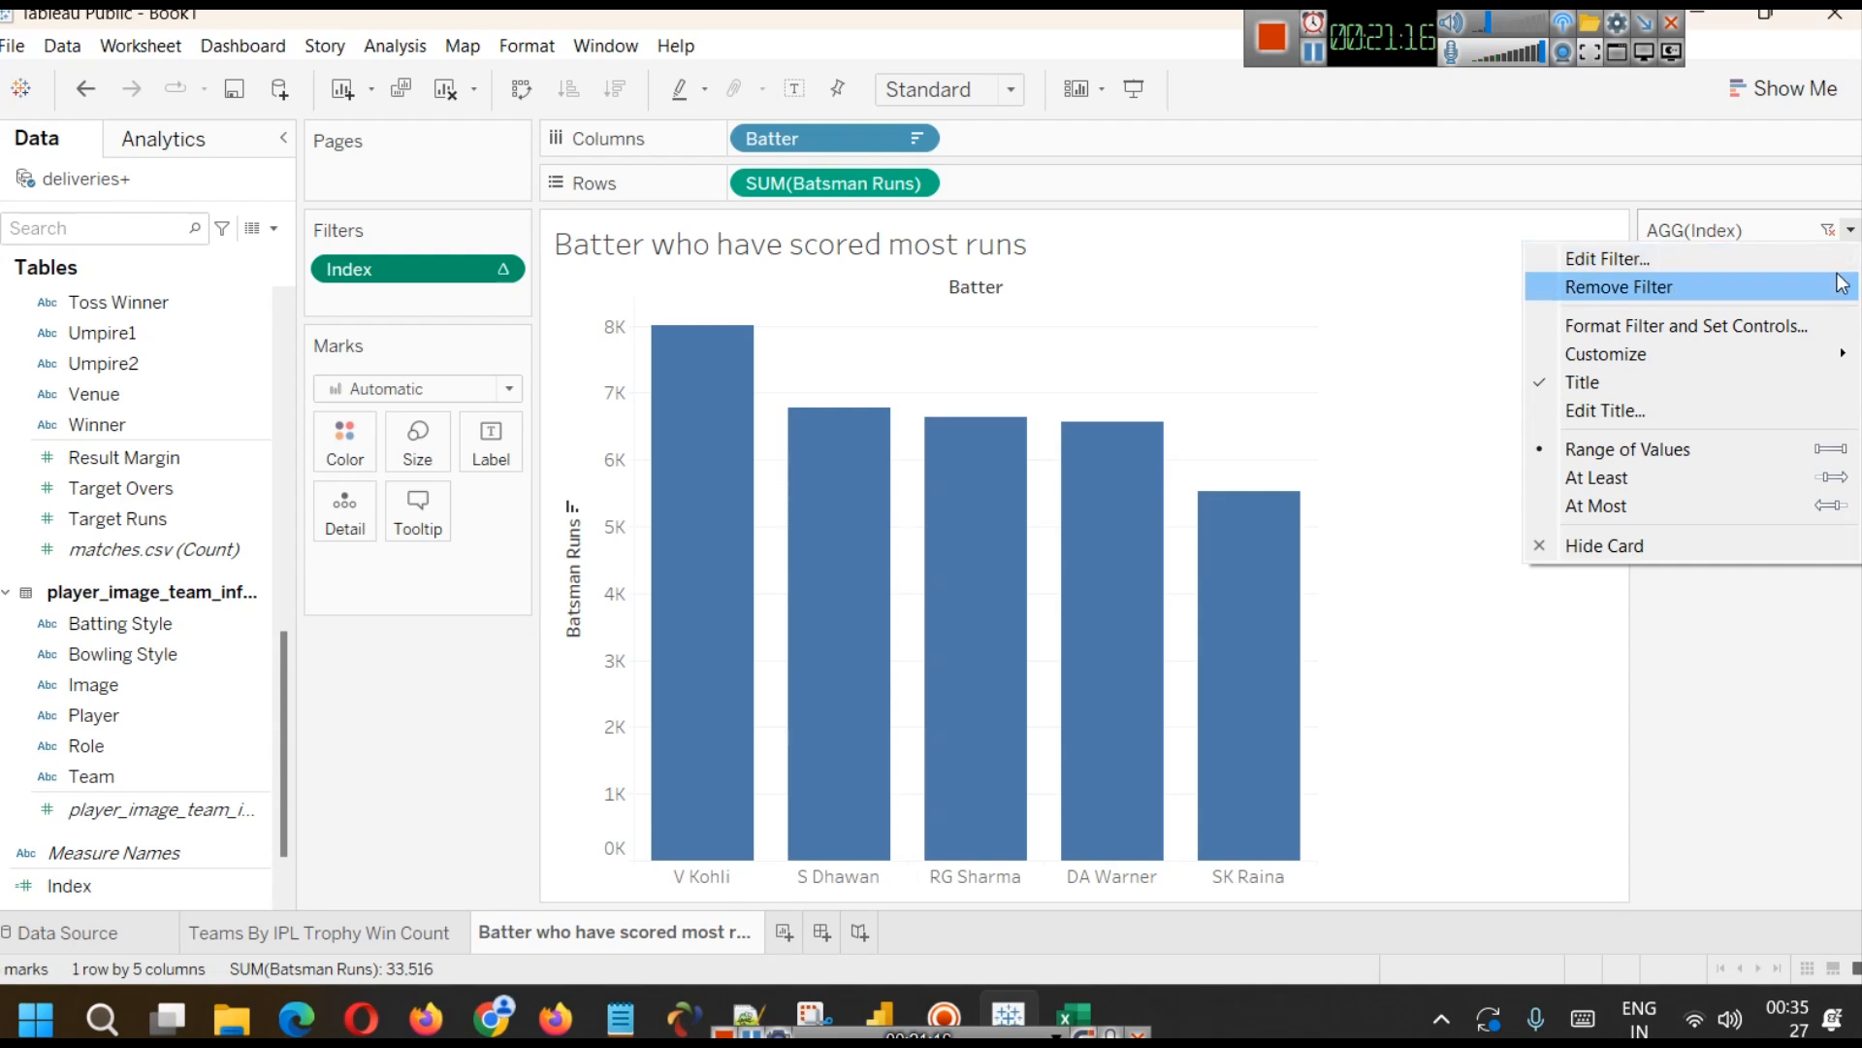
{"action": "left_click", "coordinate": [1668, 477]}
{"action": "mouse_move", "coordinate": [1668, 283]}
{"action": "left_mouse_down"}
{"action": "mouse_move", "coordinate": [1723, 303]}
{"action": "mouse_move", "coordinate": [1655, 288]}
{"action": "left_mouse_up"}
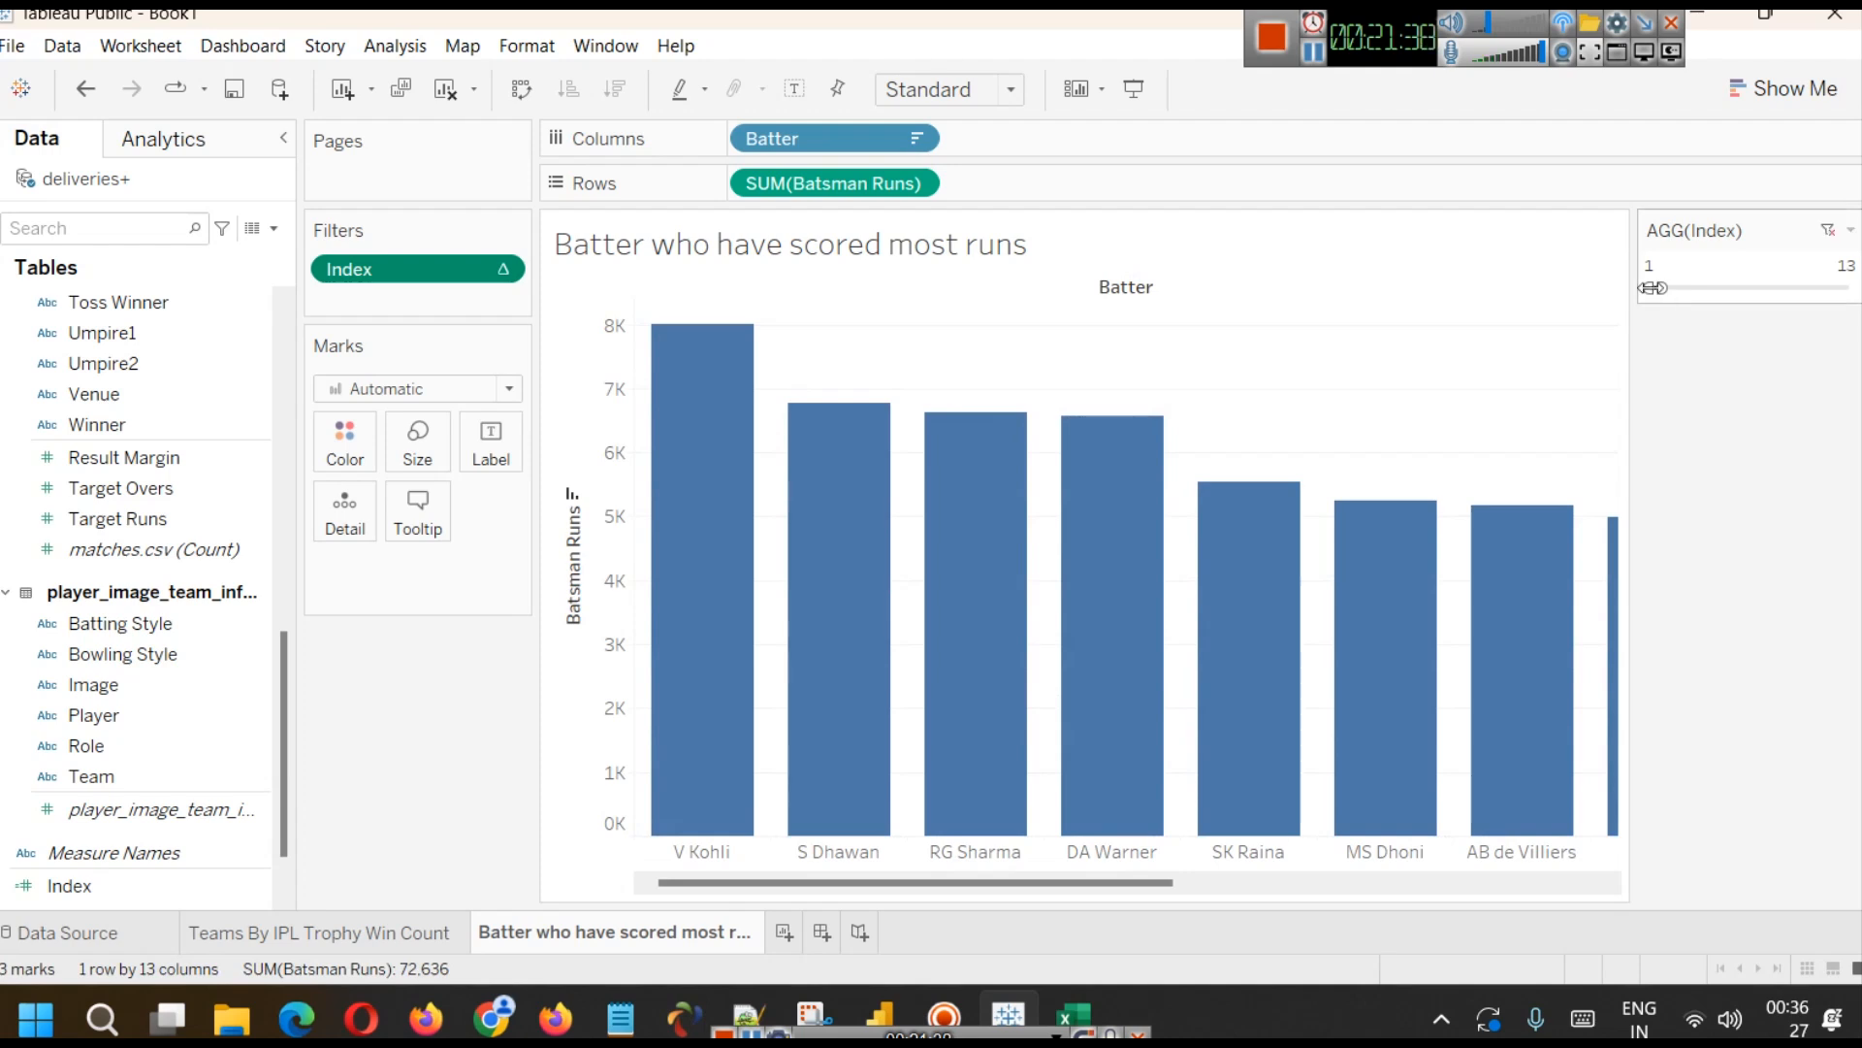
- Narrow the Index filter range to 1 only and hide its control
{"action": "left_click_drag", "start_coordinate": [1646, 288], "coordinate": [1657, 288]}
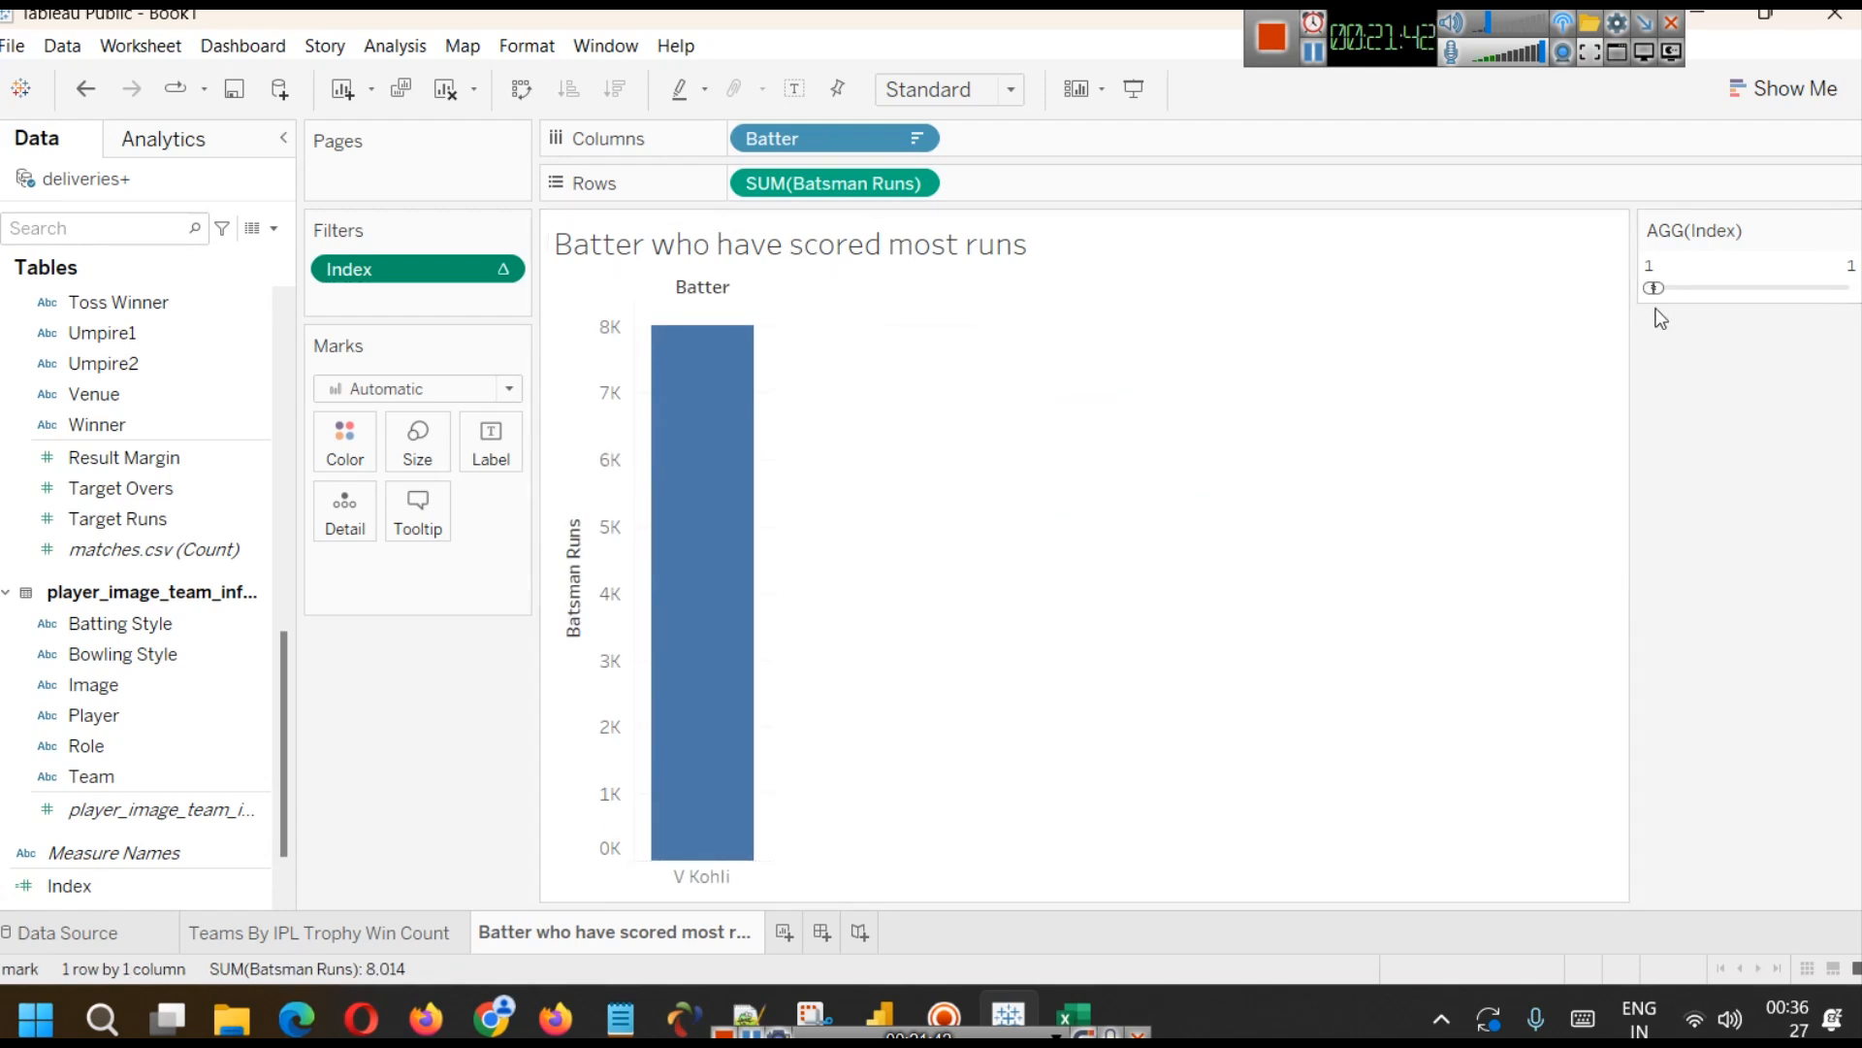
{"action": "left_click", "coordinate": [1849, 230]}
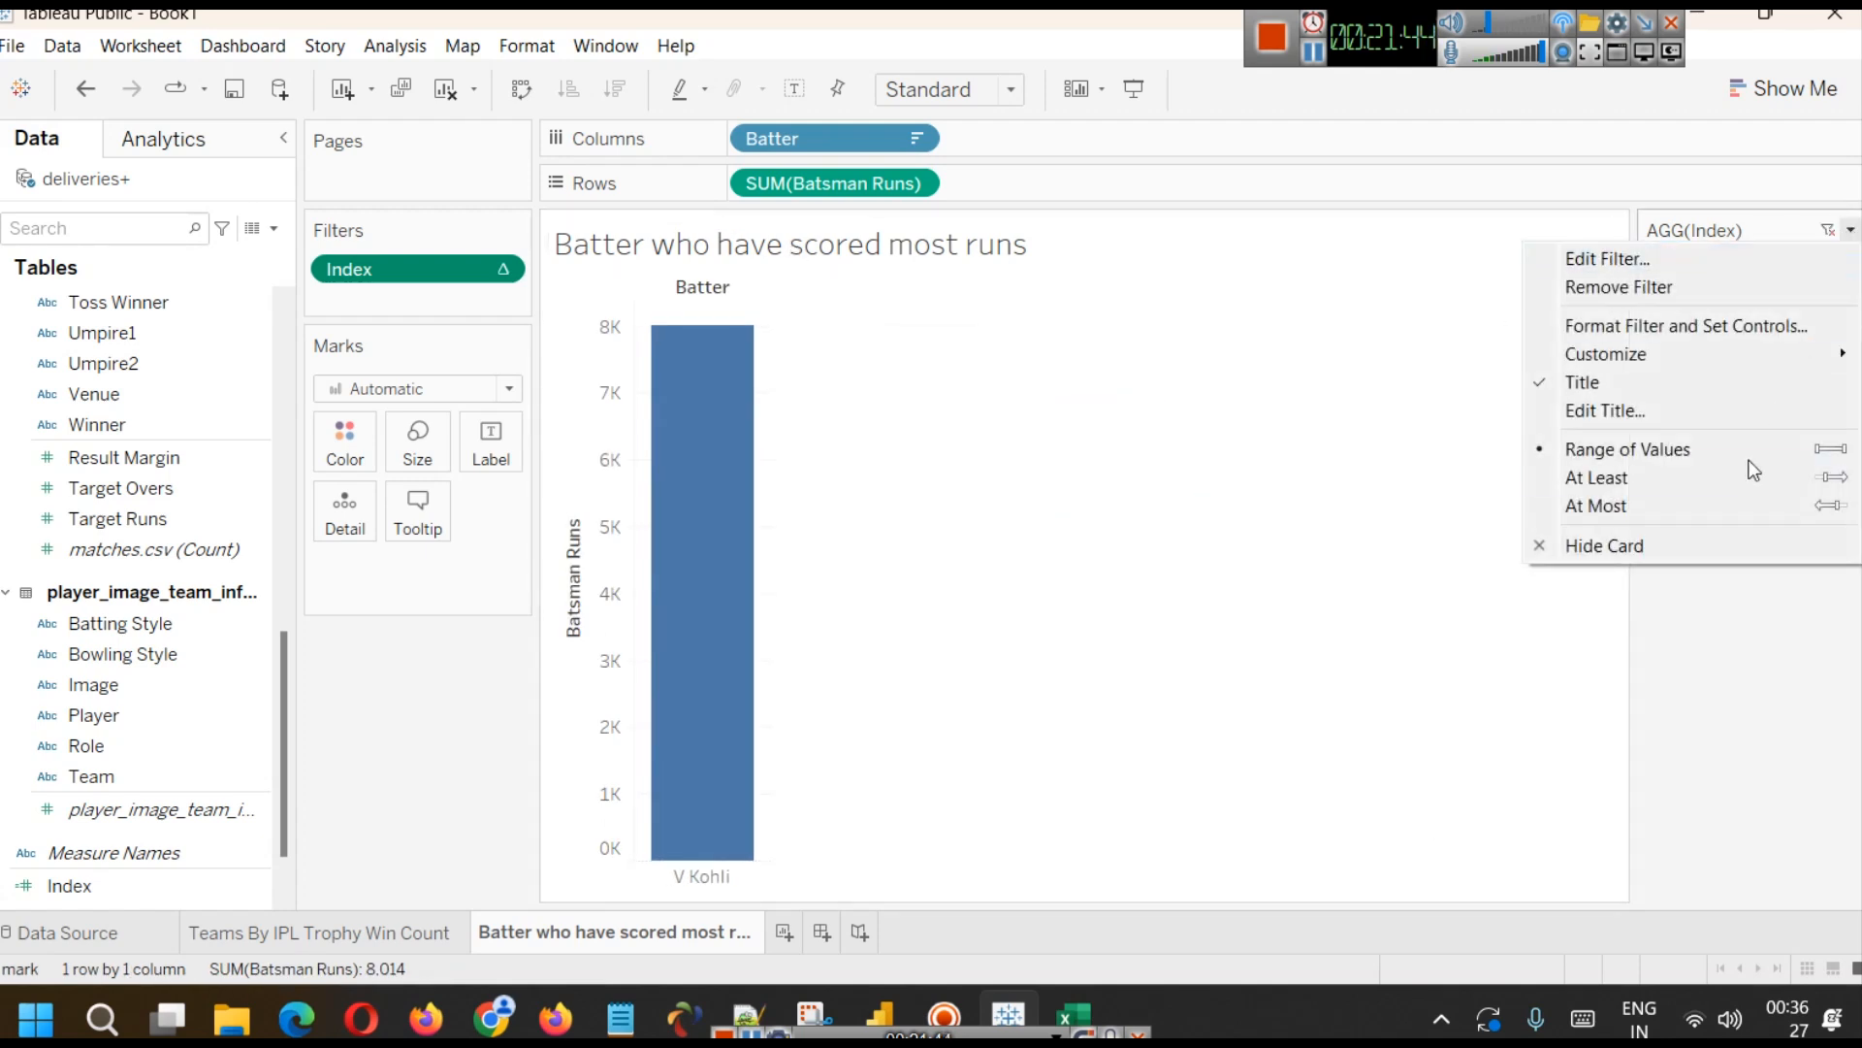
{"action": "left_click", "coordinate": [1724, 547]}
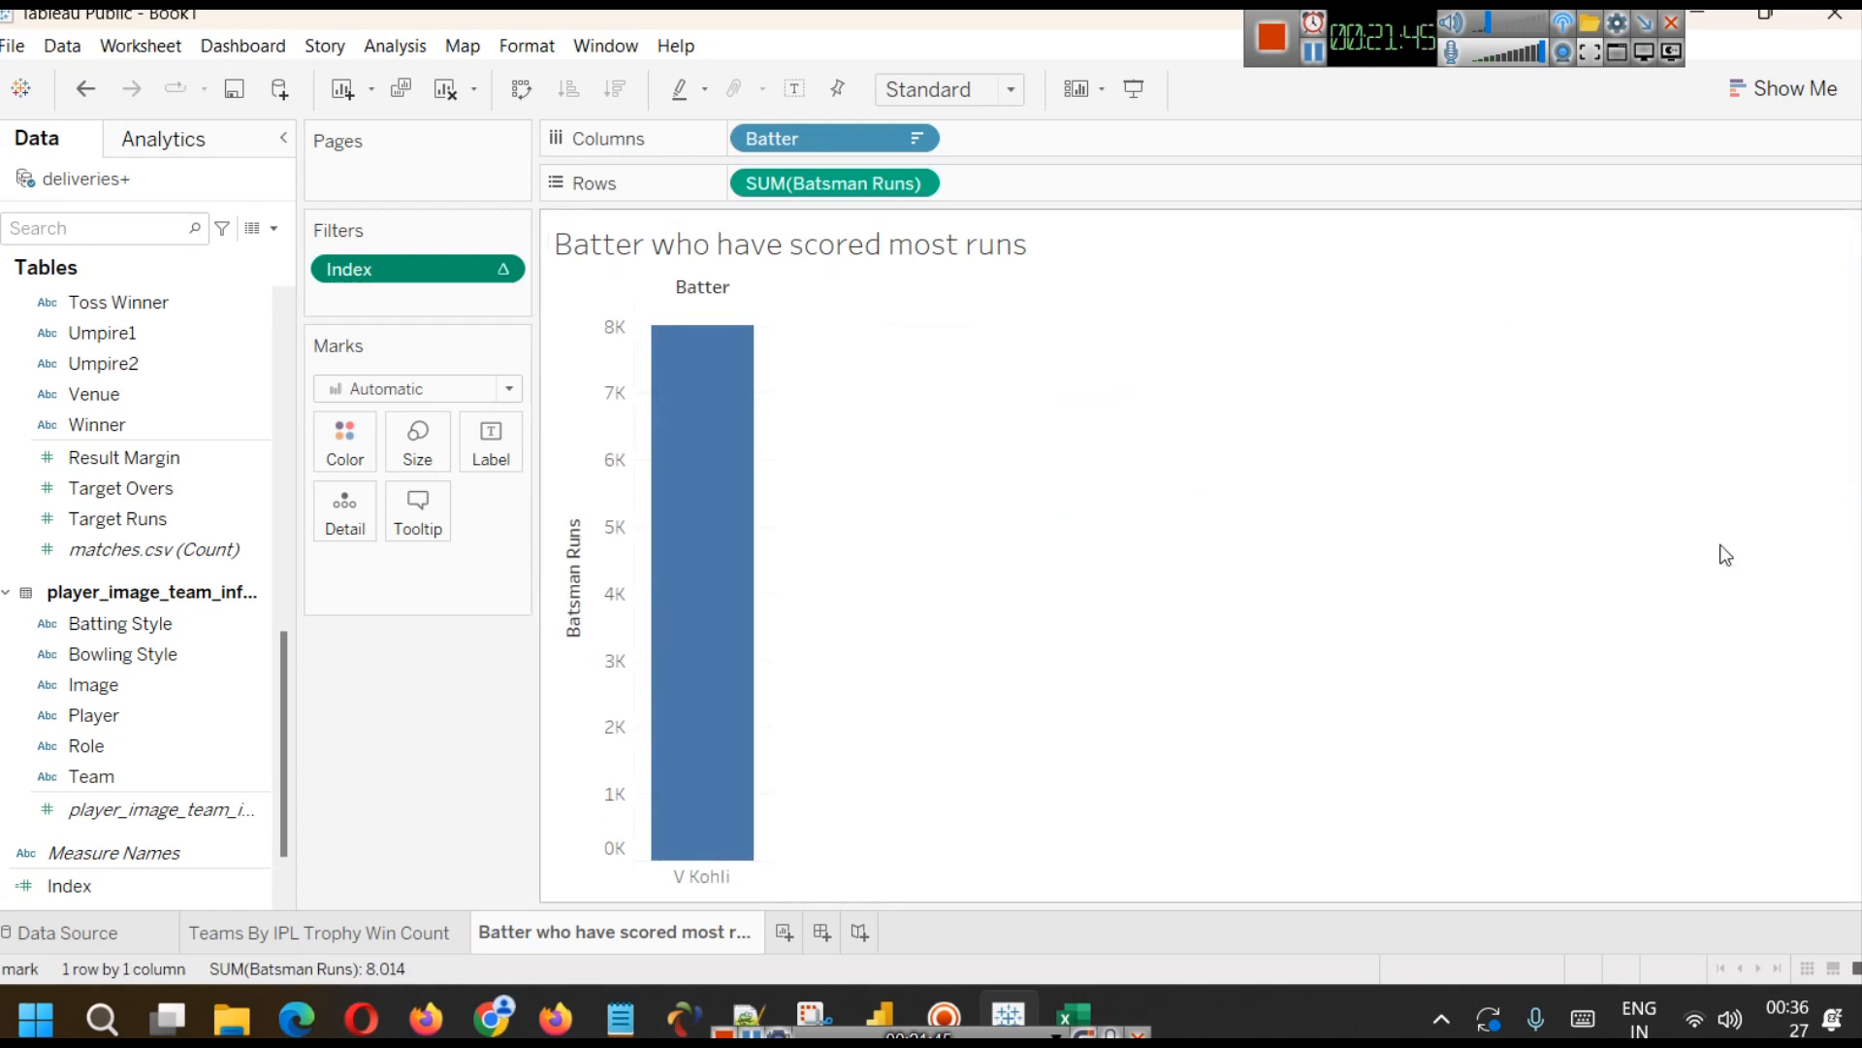
- Edit the Index filter so its range of values runs from 1 to 5
{"action": "right_click", "coordinate": [423, 272]}
{"action": "left_click", "coordinate": [479, 266]}
{"action": "right_click", "coordinate": [464, 269]}
{"action": "left_click", "coordinate": [520, 285]}
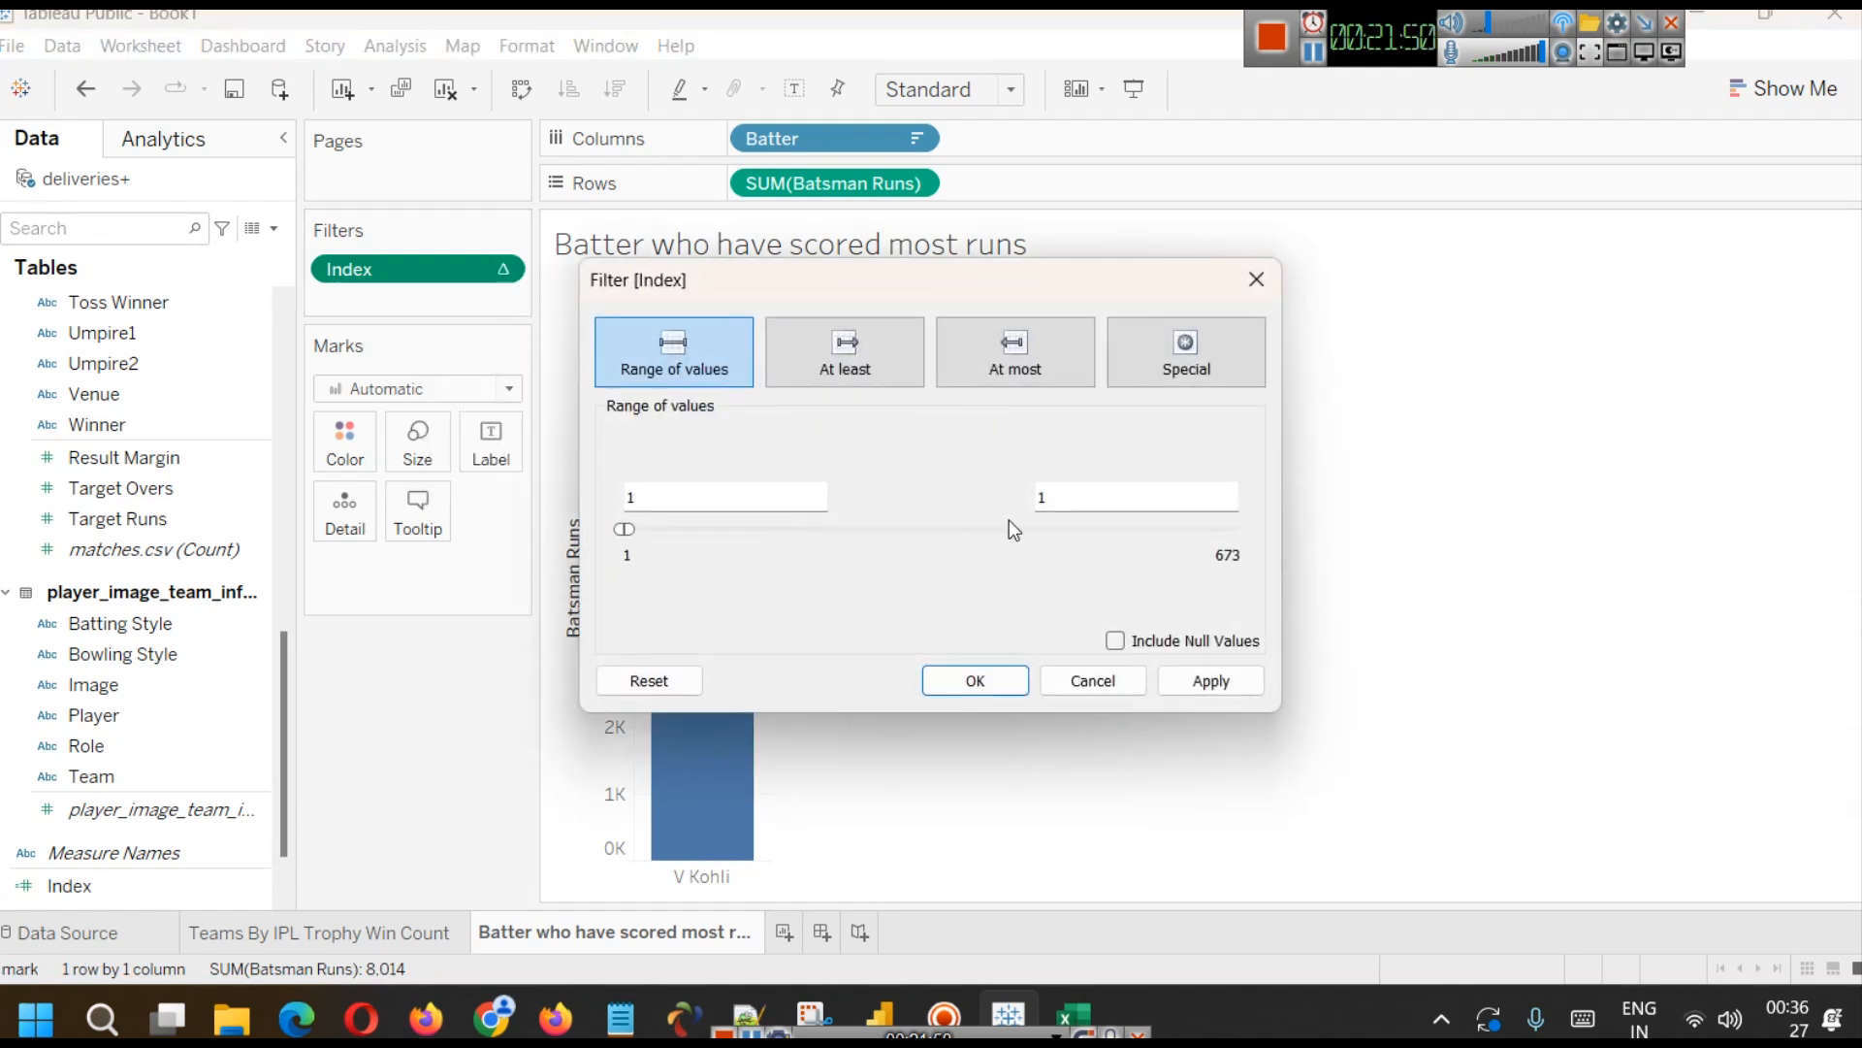
{"action": "left_click", "coordinate": [1064, 503]}
{"action": "double_click", "coordinate": [1064, 504]}
{"action": "type", "text": "5"}
{"action": "left_click", "coordinate": [1207, 689]}
{"action": "left_click", "coordinate": [1007, 690]}
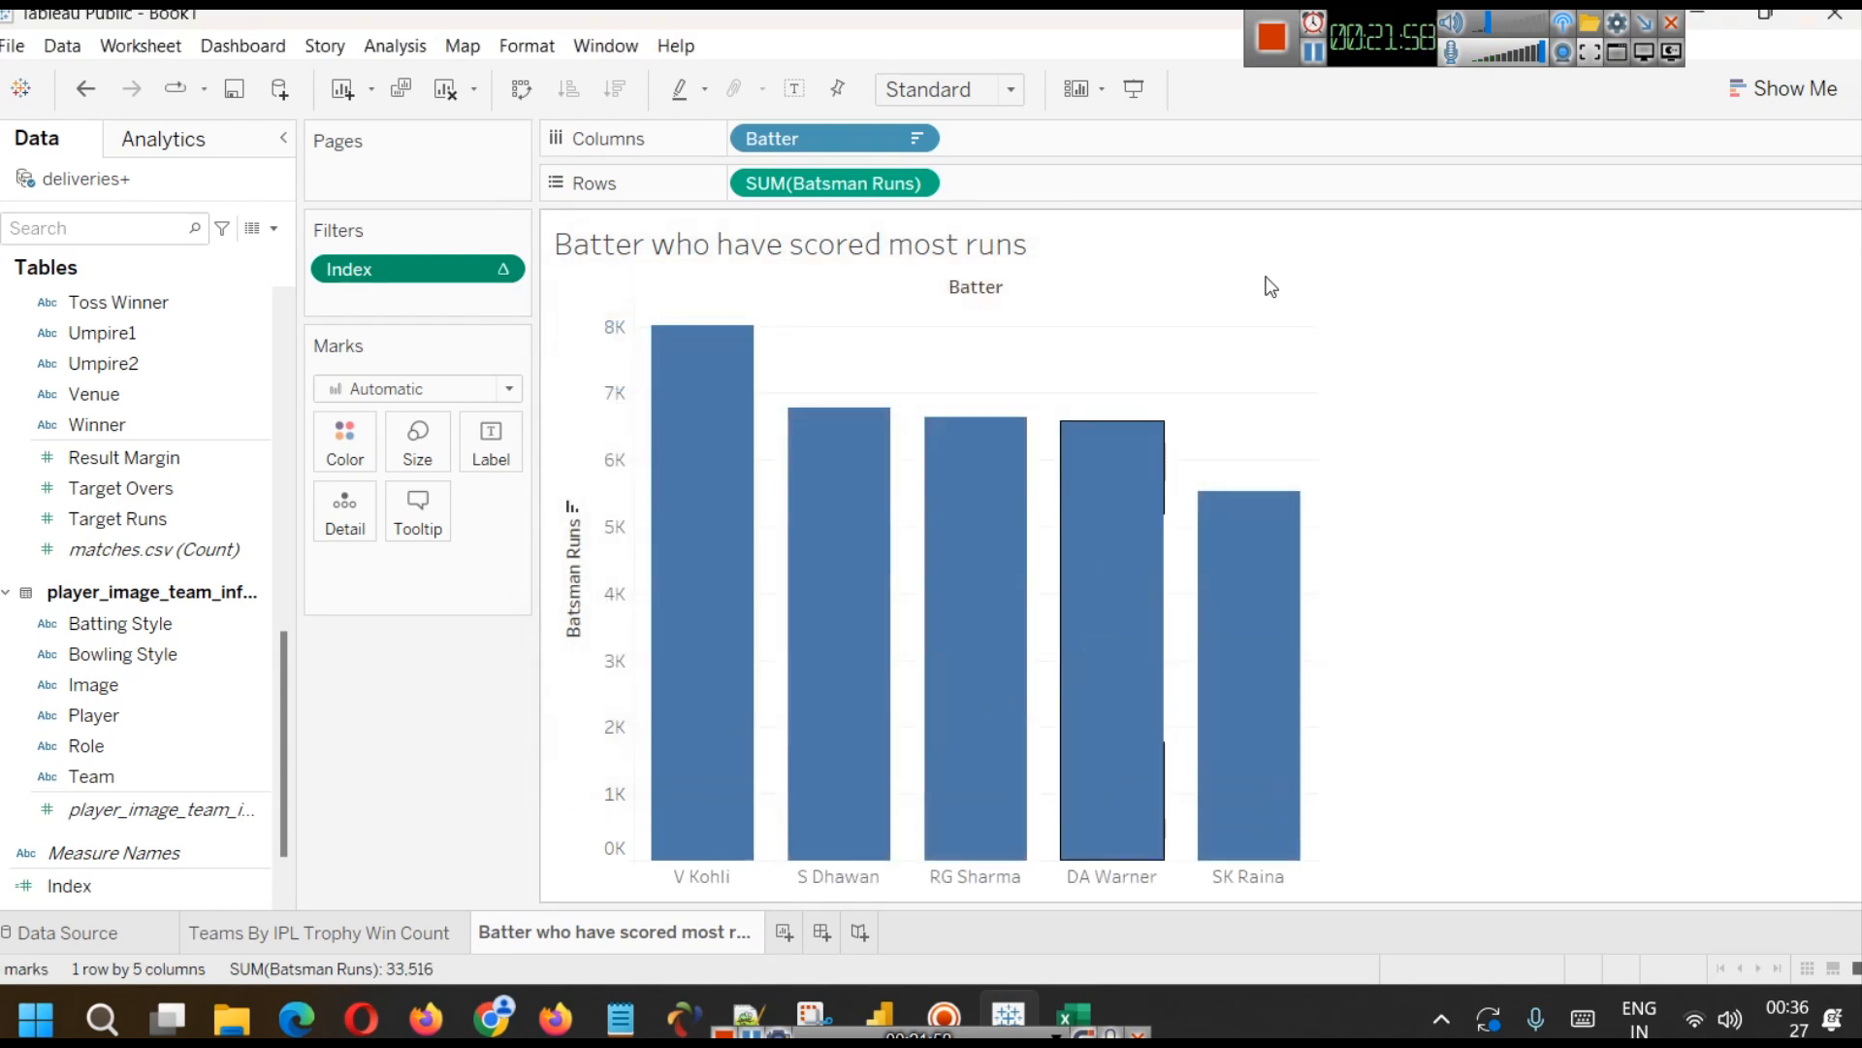
- Edit the chart title to read "Top 5" before the sheet name
{"action": "left_click", "coordinate": [1315, 57]}
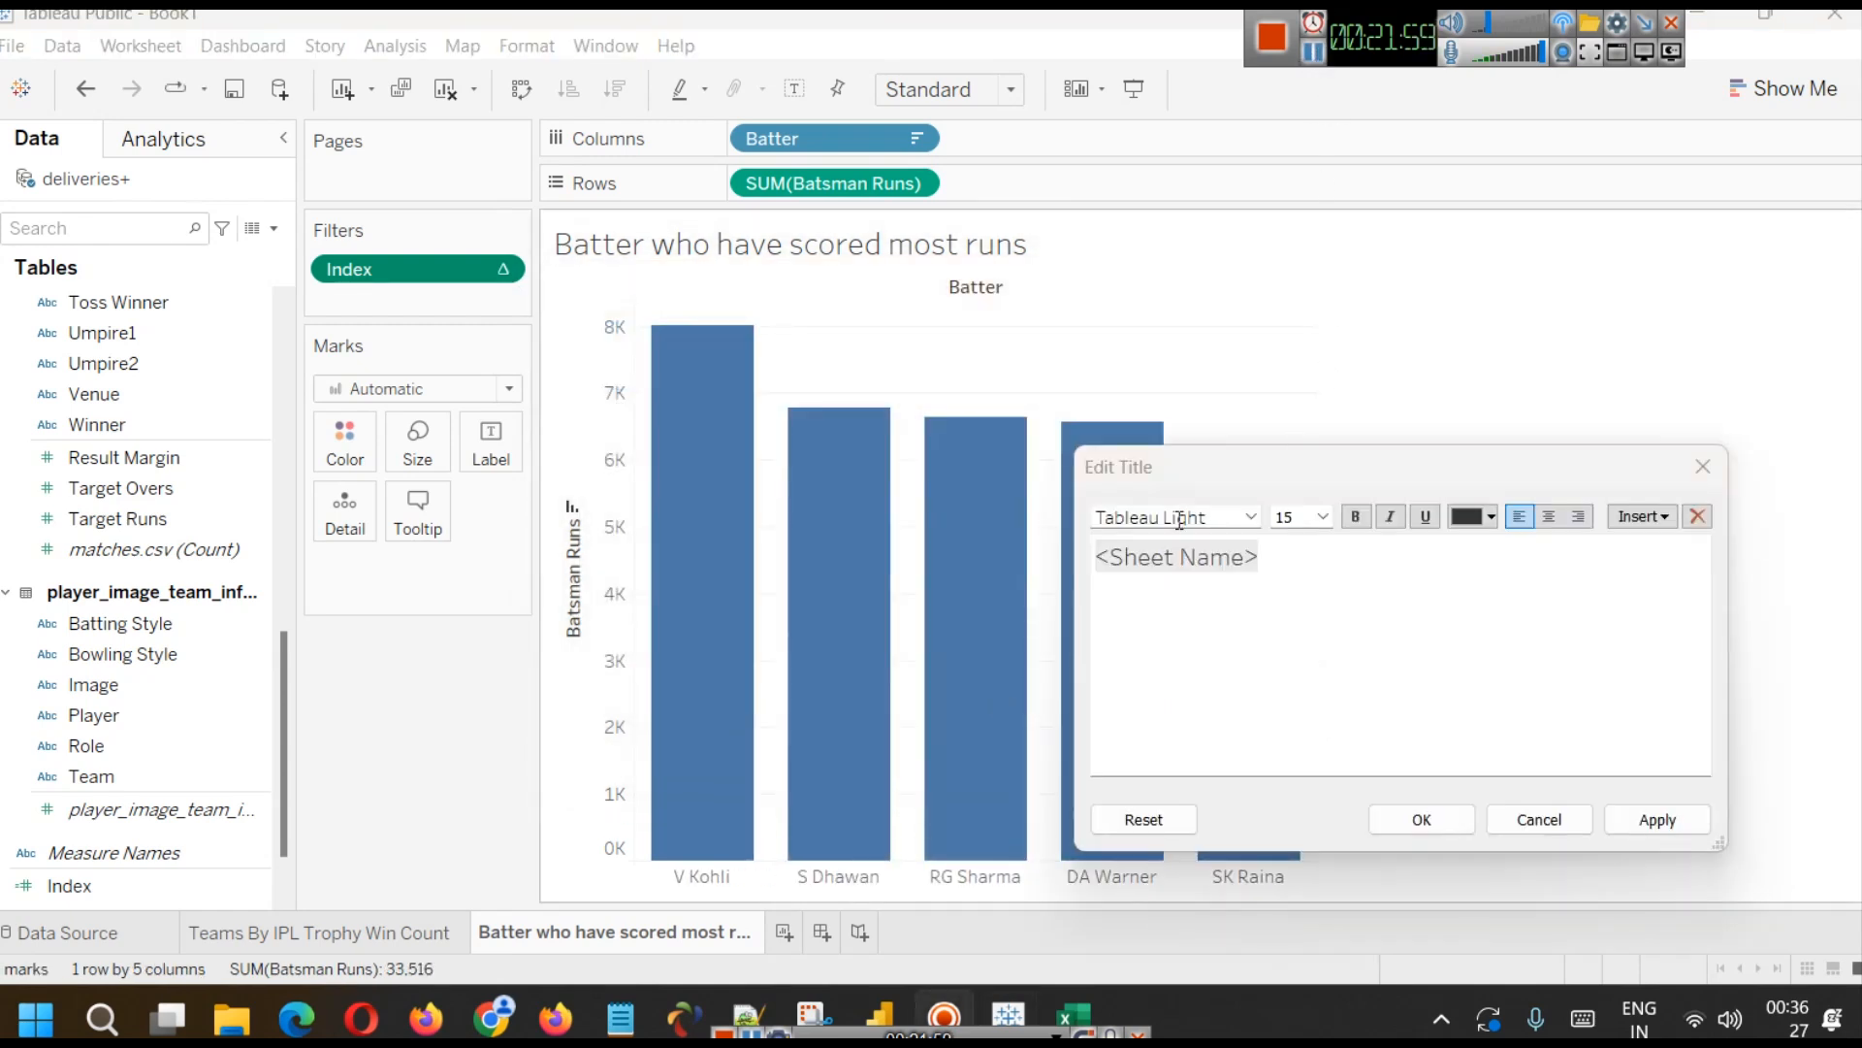
{"action": "left_click", "coordinate": [1097, 564]}
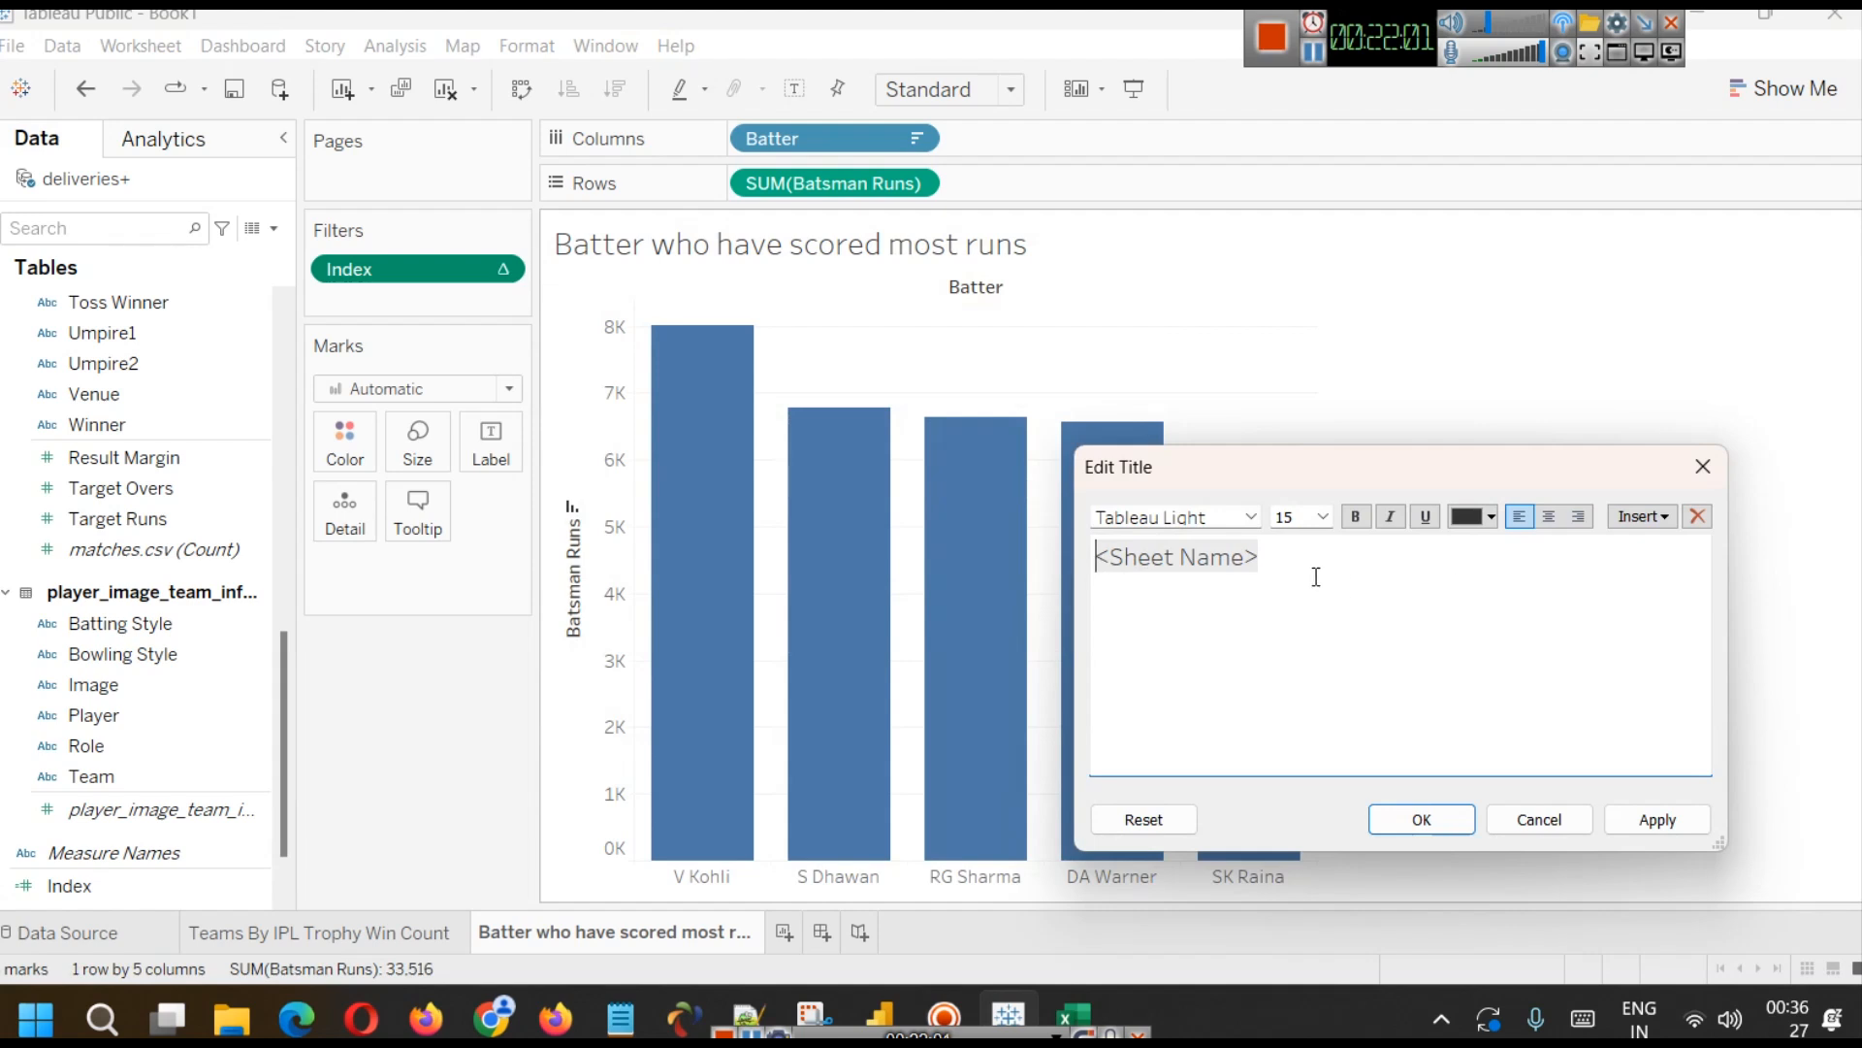
{"action": "type", "text": "Top 5"}
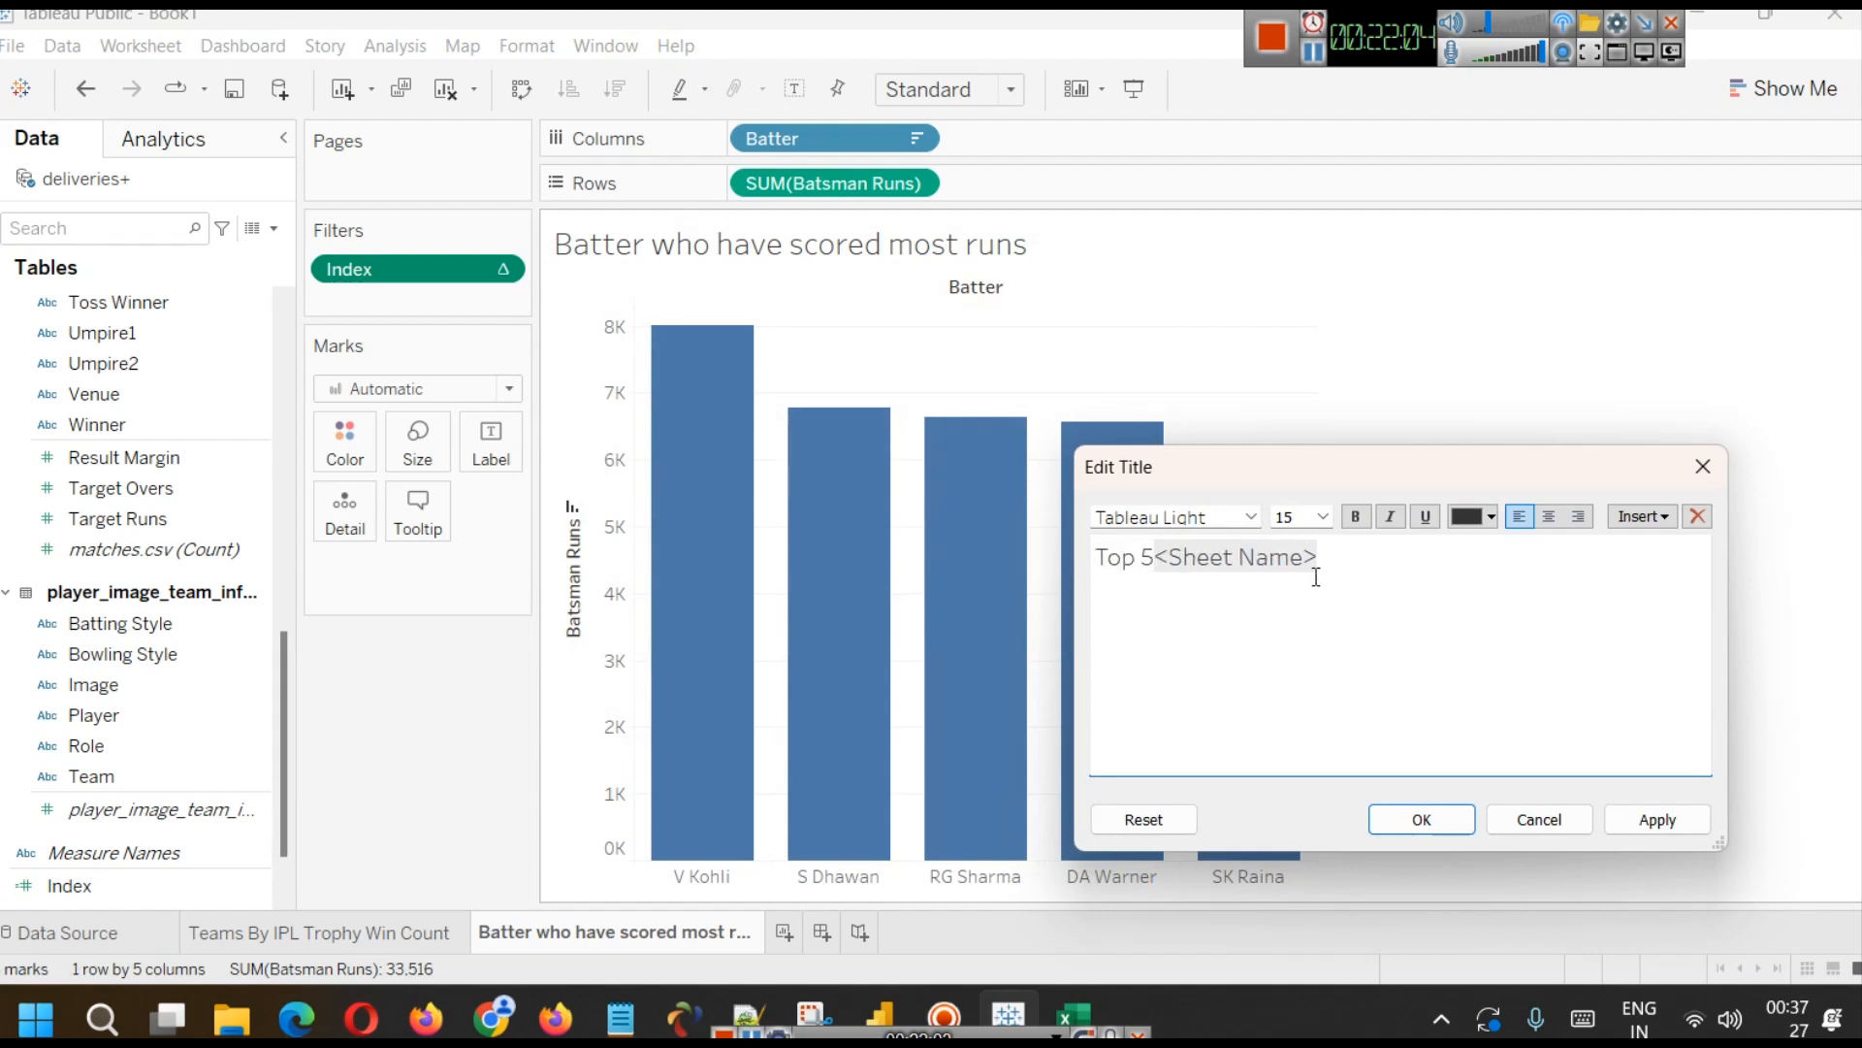
{"action": "left_click", "coordinate": [1658, 819]}
{"action": "left_click", "coordinate": [1440, 821]}
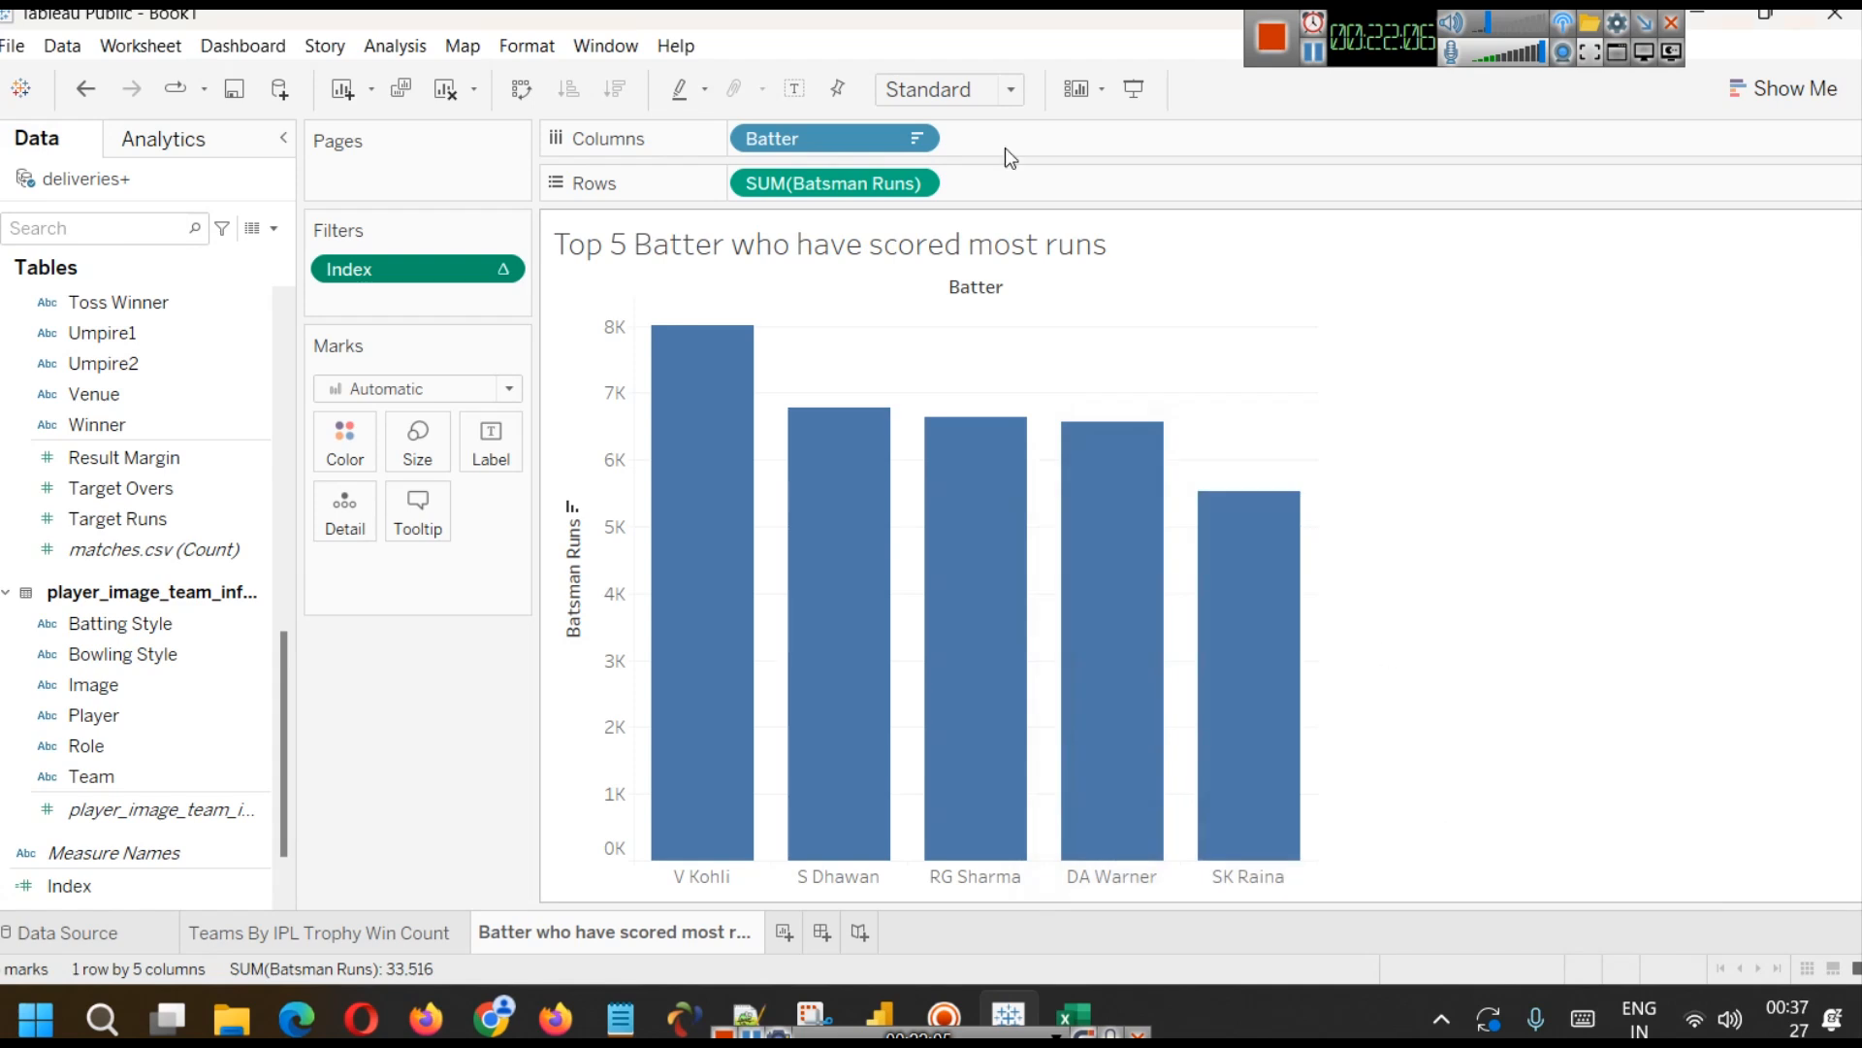
- Rename the current worksheet as "Batters who have scored most runs"
{"action": "double_click", "coordinate": [719, 258]}
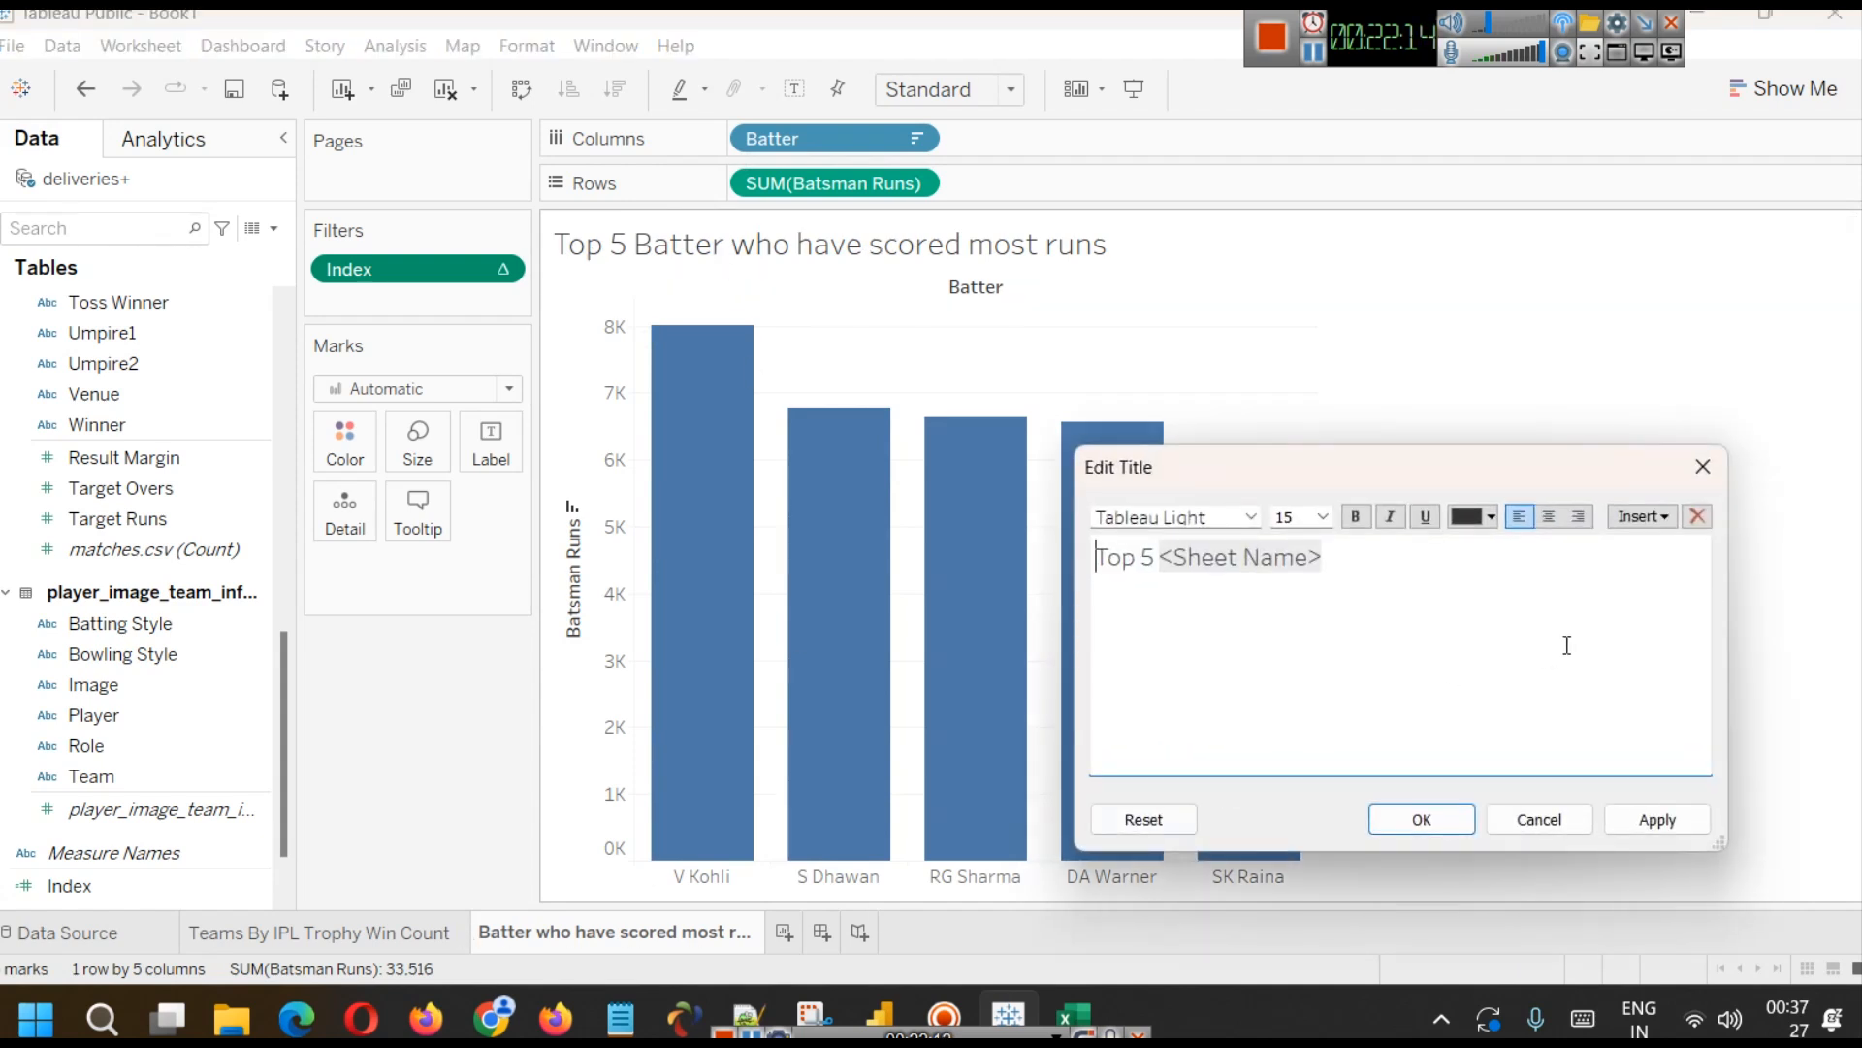
{"action": "left_click", "coordinate": [1701, 469]}
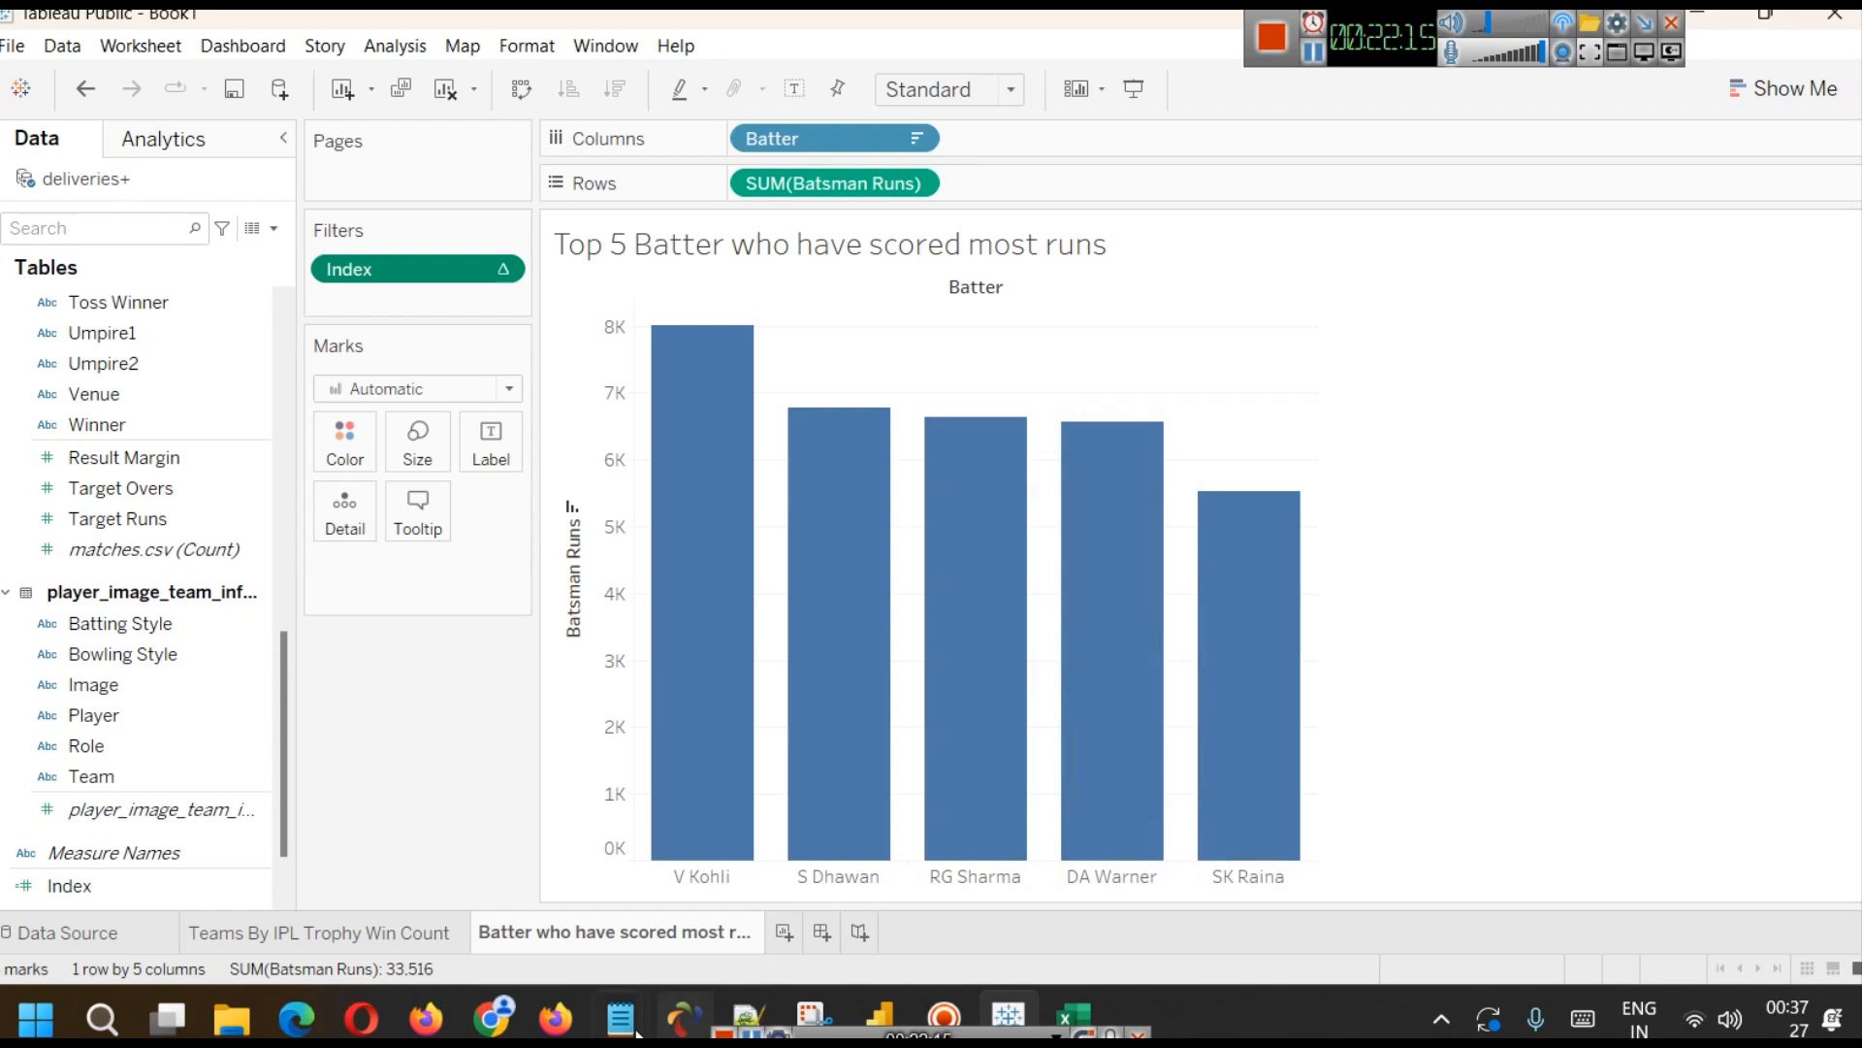
{"action": "right_click", "coordinate": [613, 947]}
{"action": "left_click", "coordinate": [688, 660]}
{"action": "key", "text": "End"}
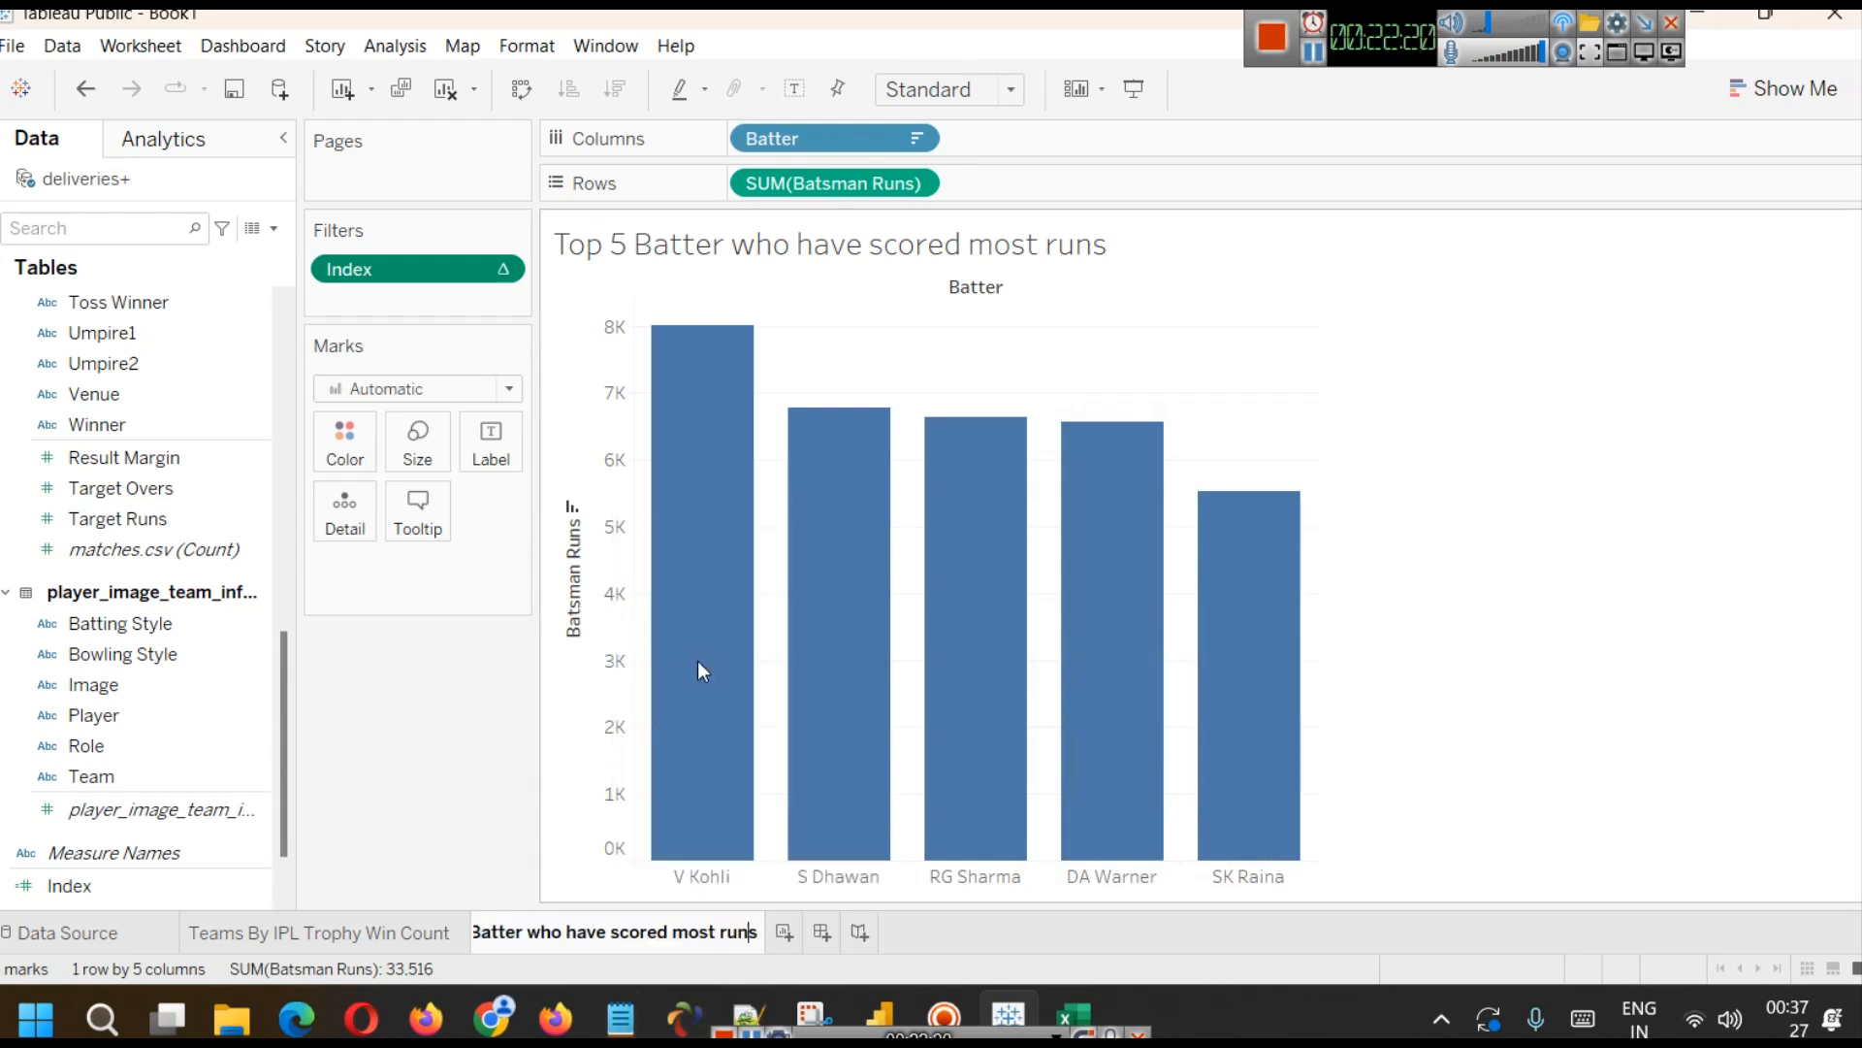
{"action": "key", "text": "Left"}
{"action": "key", "text": "Left"}
{"action": "key", "text": "Left"}
{"action": "key", "text": "Left"}
{"action": "key", "text": "Left"}
{"action": "key", "text": "Left"}
{"action": "key", "text": "Left"}
{"action": "key", "text": "Left"}
{"action": "key", "text": "Left"}
{"action": "key", "text": "Left"}
{"action": "key", "text": "Left"}
{"action": "key", "text": "Left"}
{"action": "key", "text": "Left"}
{"action": "key", "text": "Left"}
{"action": "key", "text": "Left"}
{"action": "key", "text": "Left"}
{"action": "key", "text": "Left"}
{"action": "key", "text": "Left"}
{"action": "key", "text": "Left"}
{"action": "type", "text": "s"}
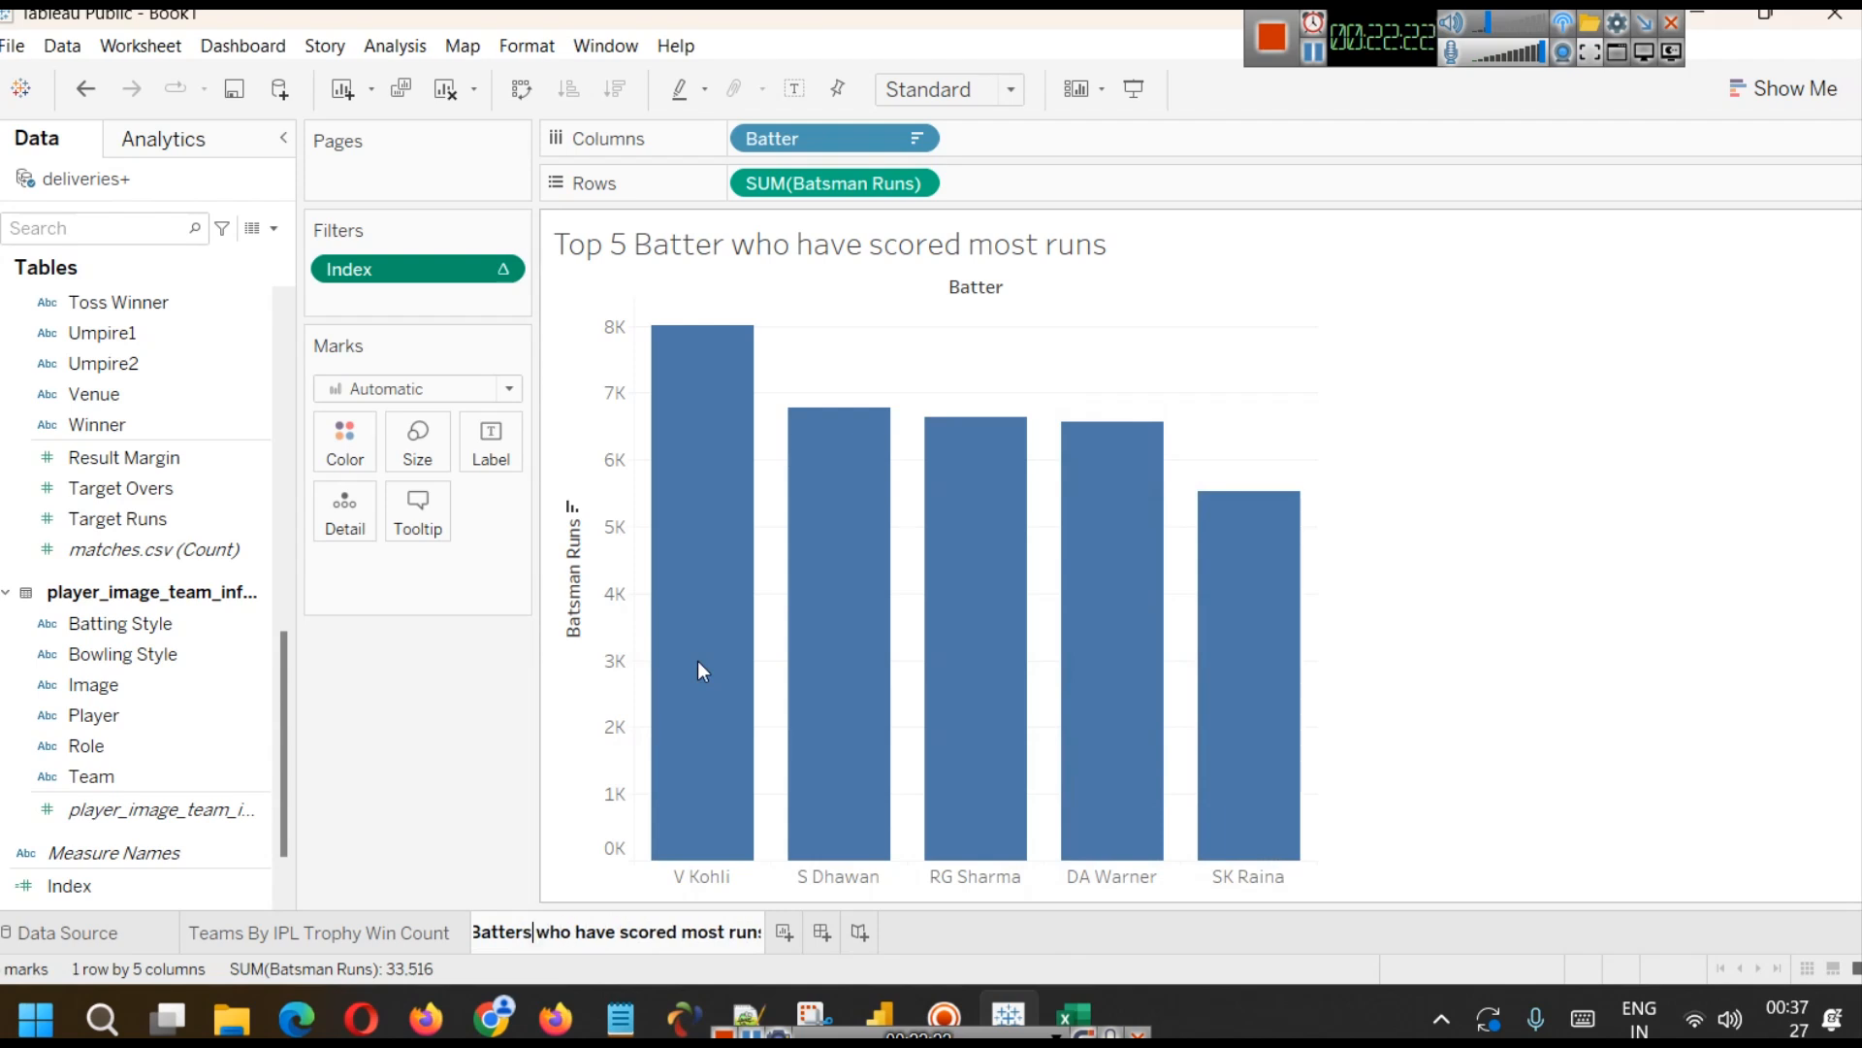
{"action": "left_click", "coordinate": [1419, 507]}
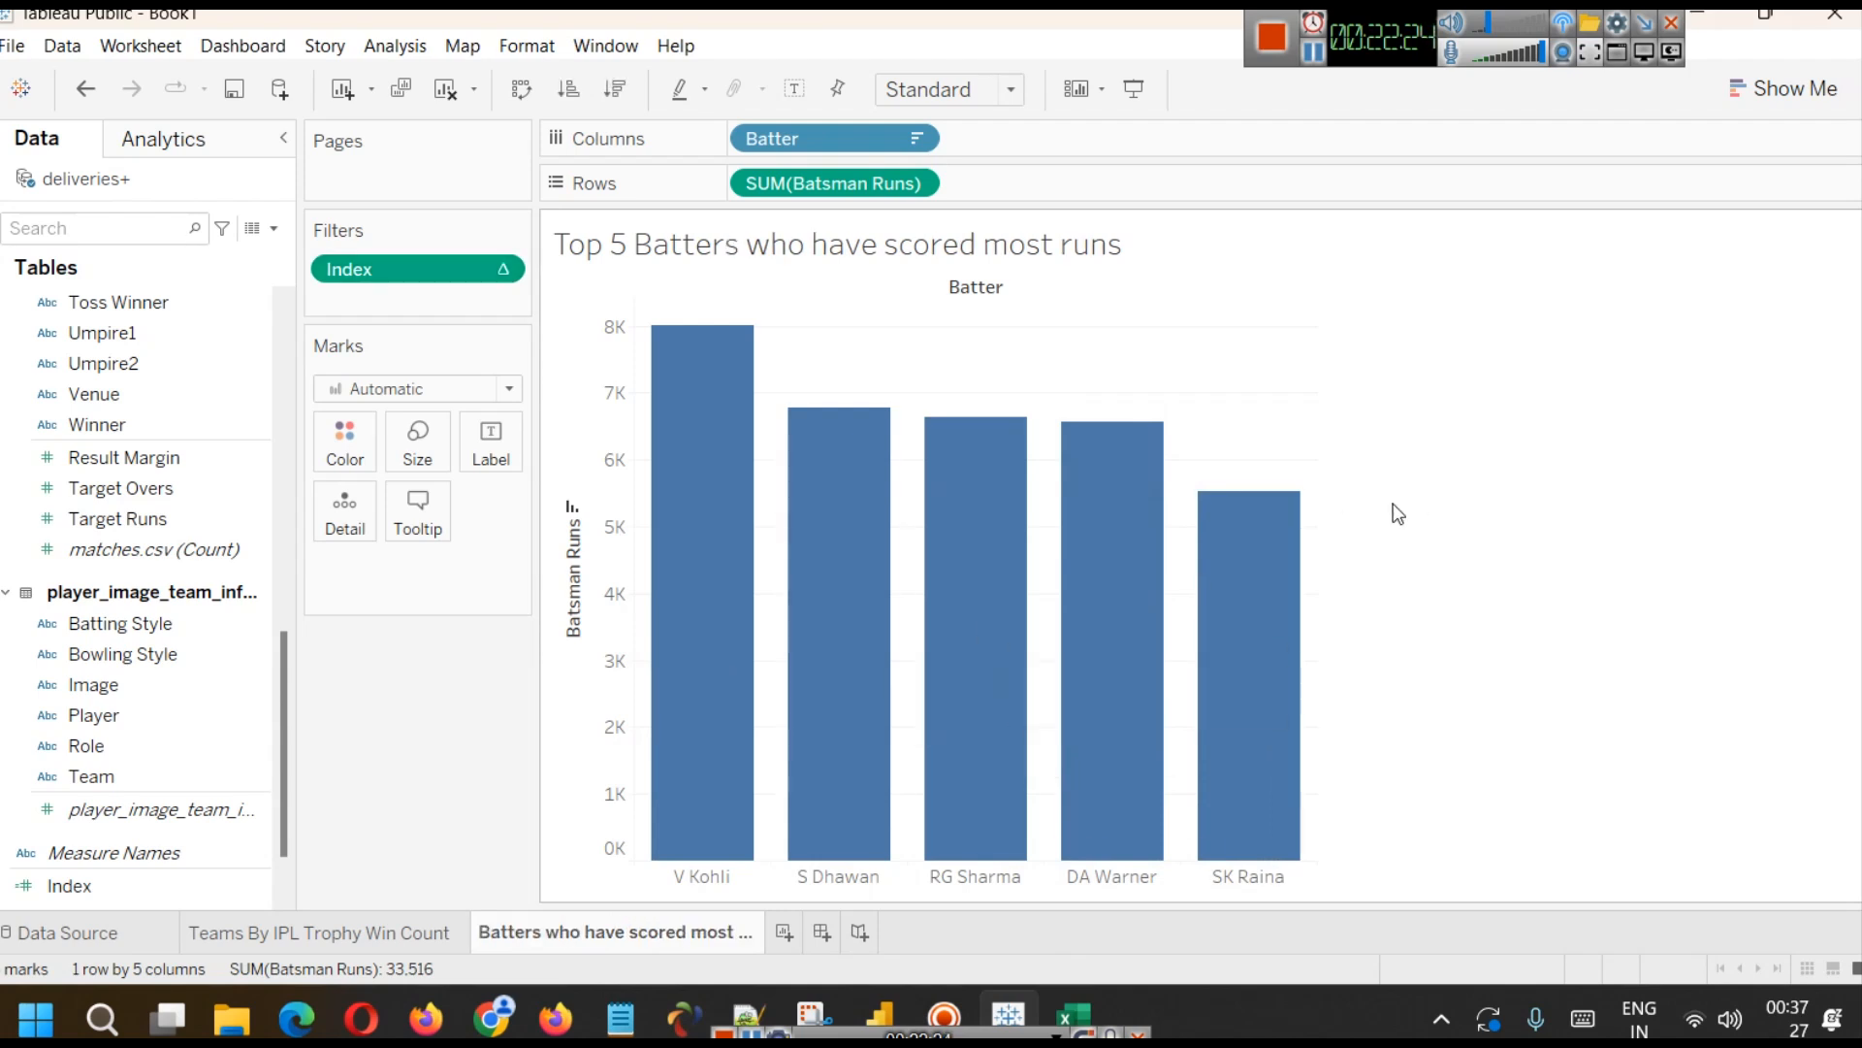
- View the Teams By IPL Trophy Win Count sheet, return to the batters sheet and look through the deliveries.csv fields
{"action": "left_click", "coordinate": [312, 929]}
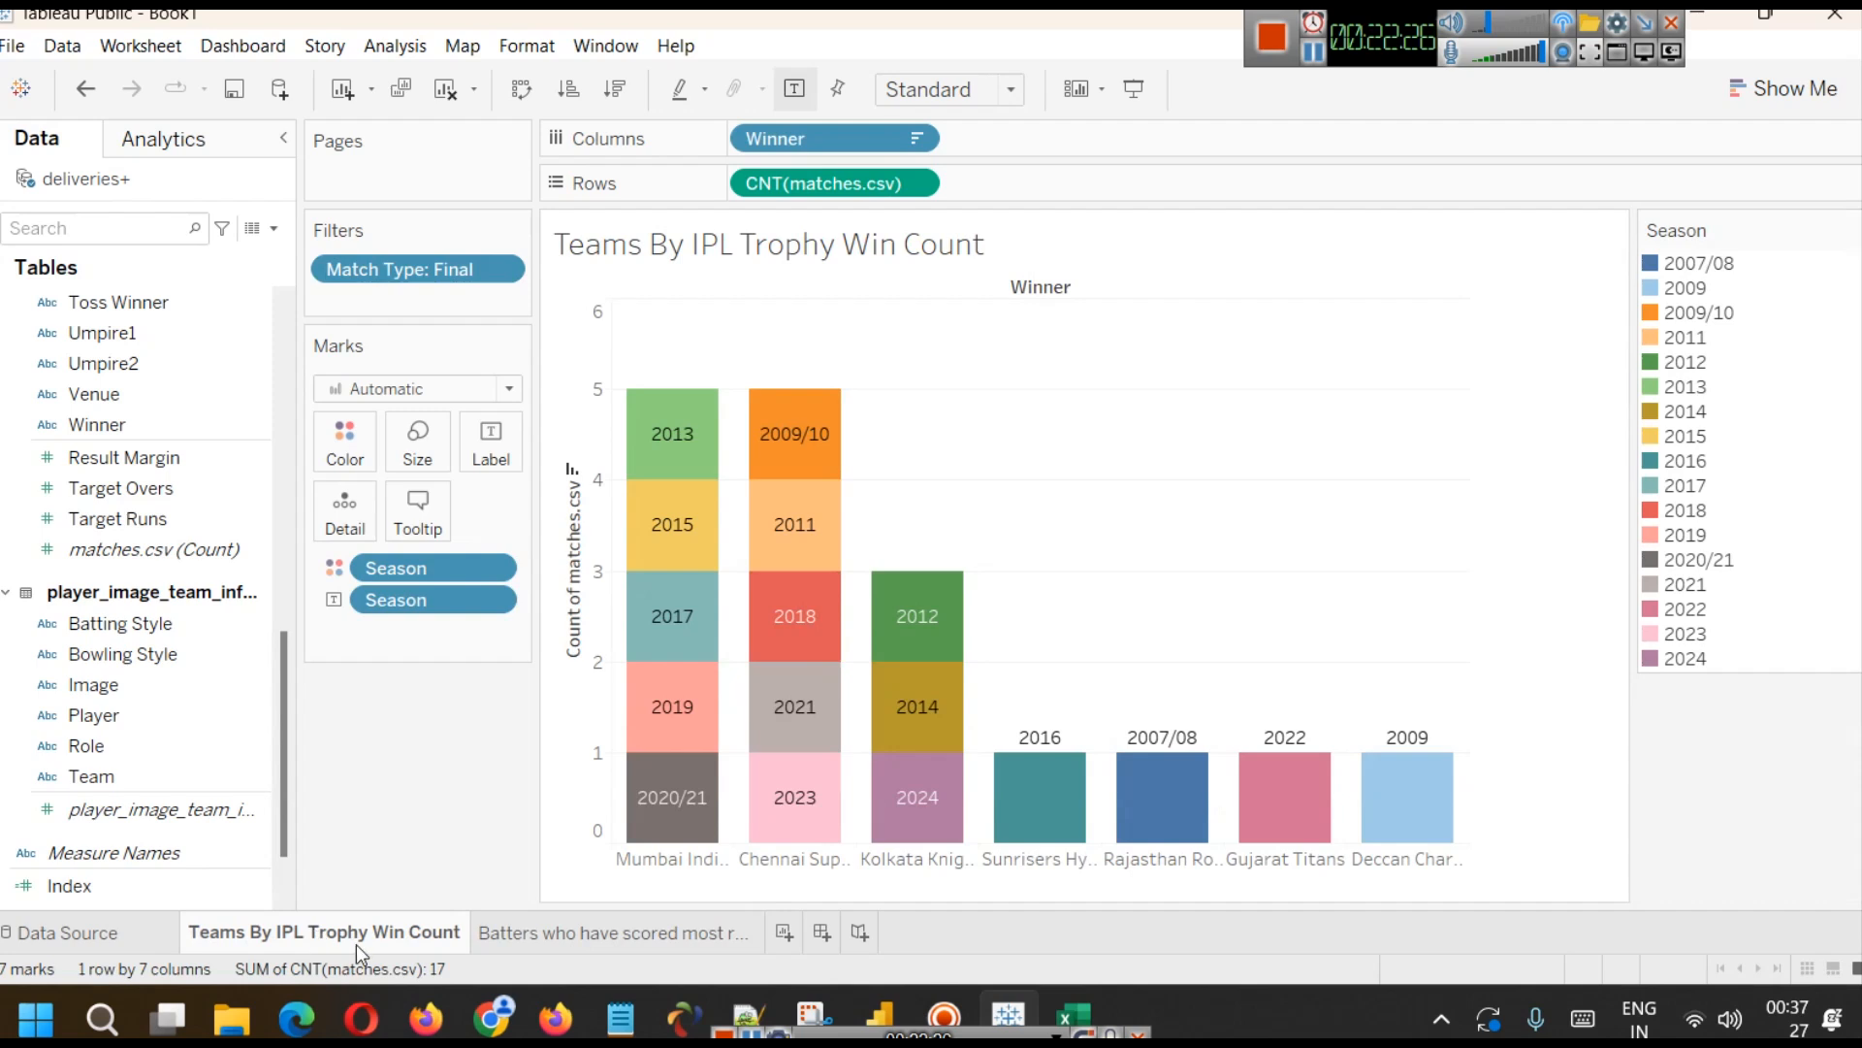
{"action": "left_click", "coordinate": [537, 933]}
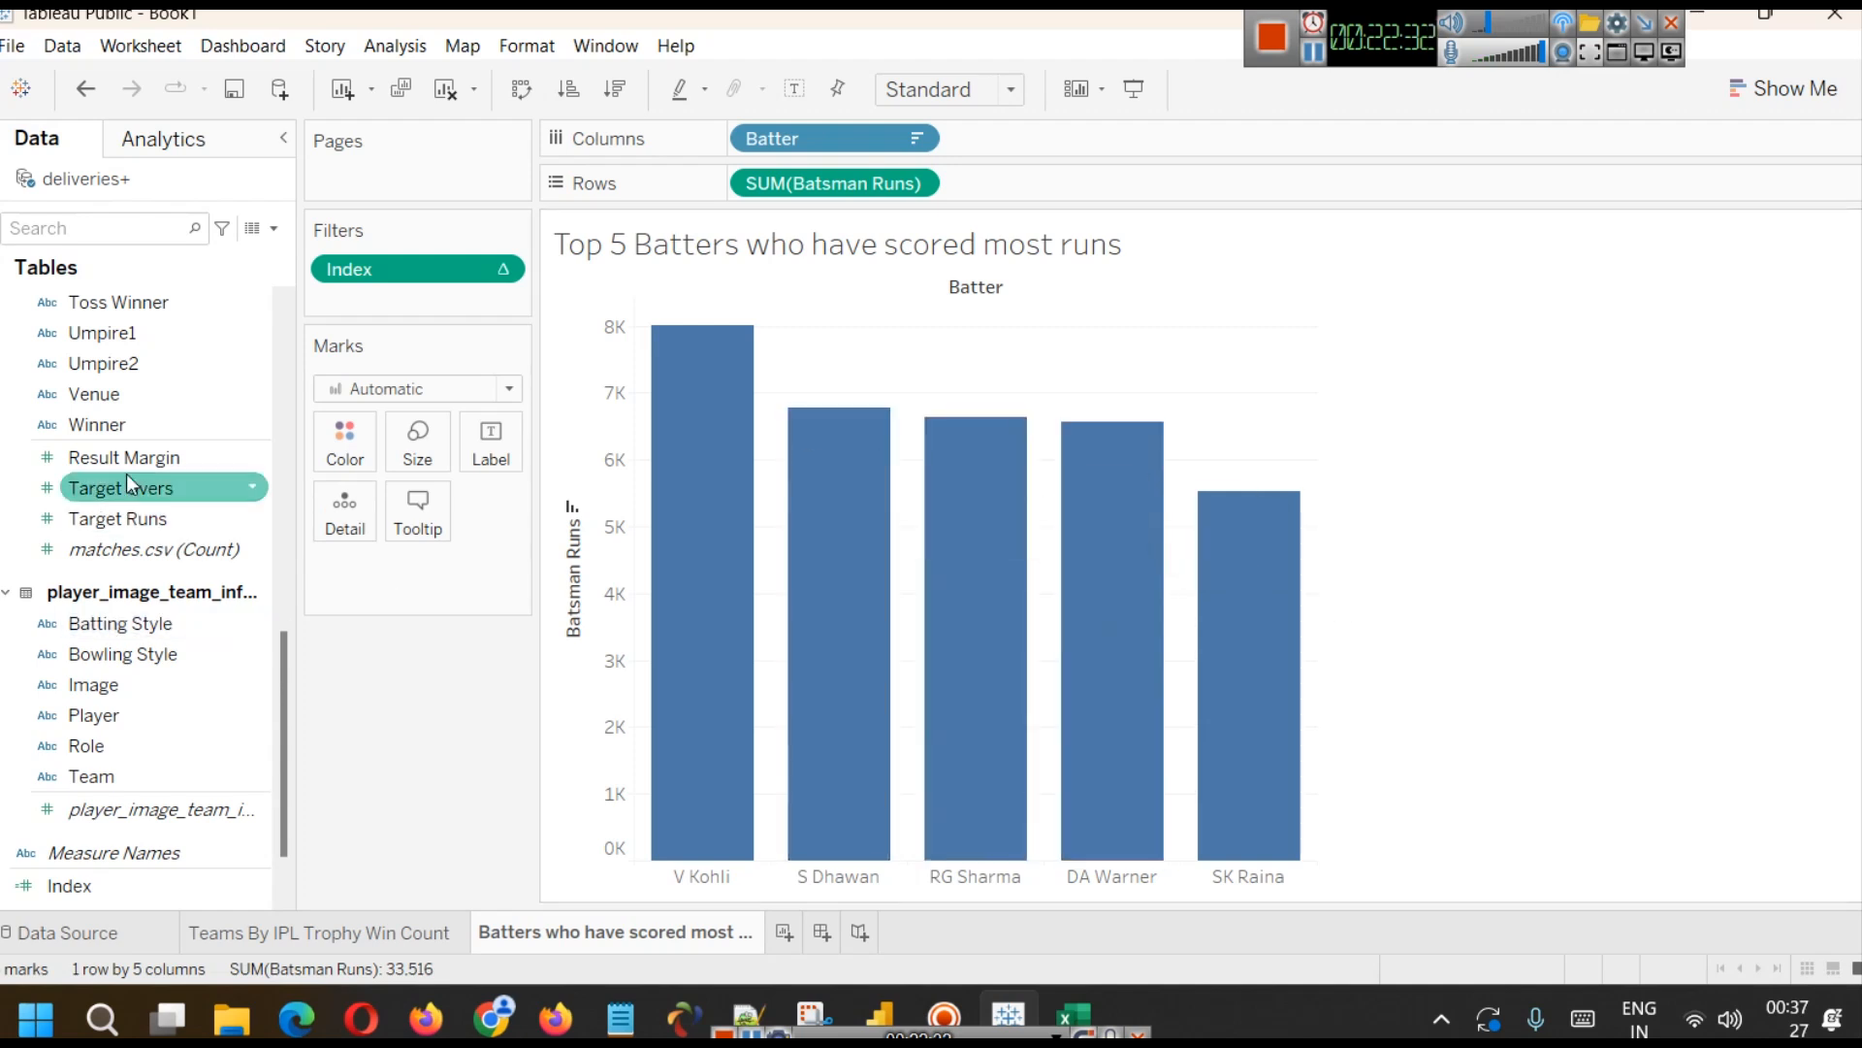
{"action": "scroll", "coordinate": [131, 485], "scroll_direction": "up", "scroll_amount": 5}
{"action": "scroll", "coordinate": [145, 499], "scroll_direction": "up", "scroll_amount": 5}
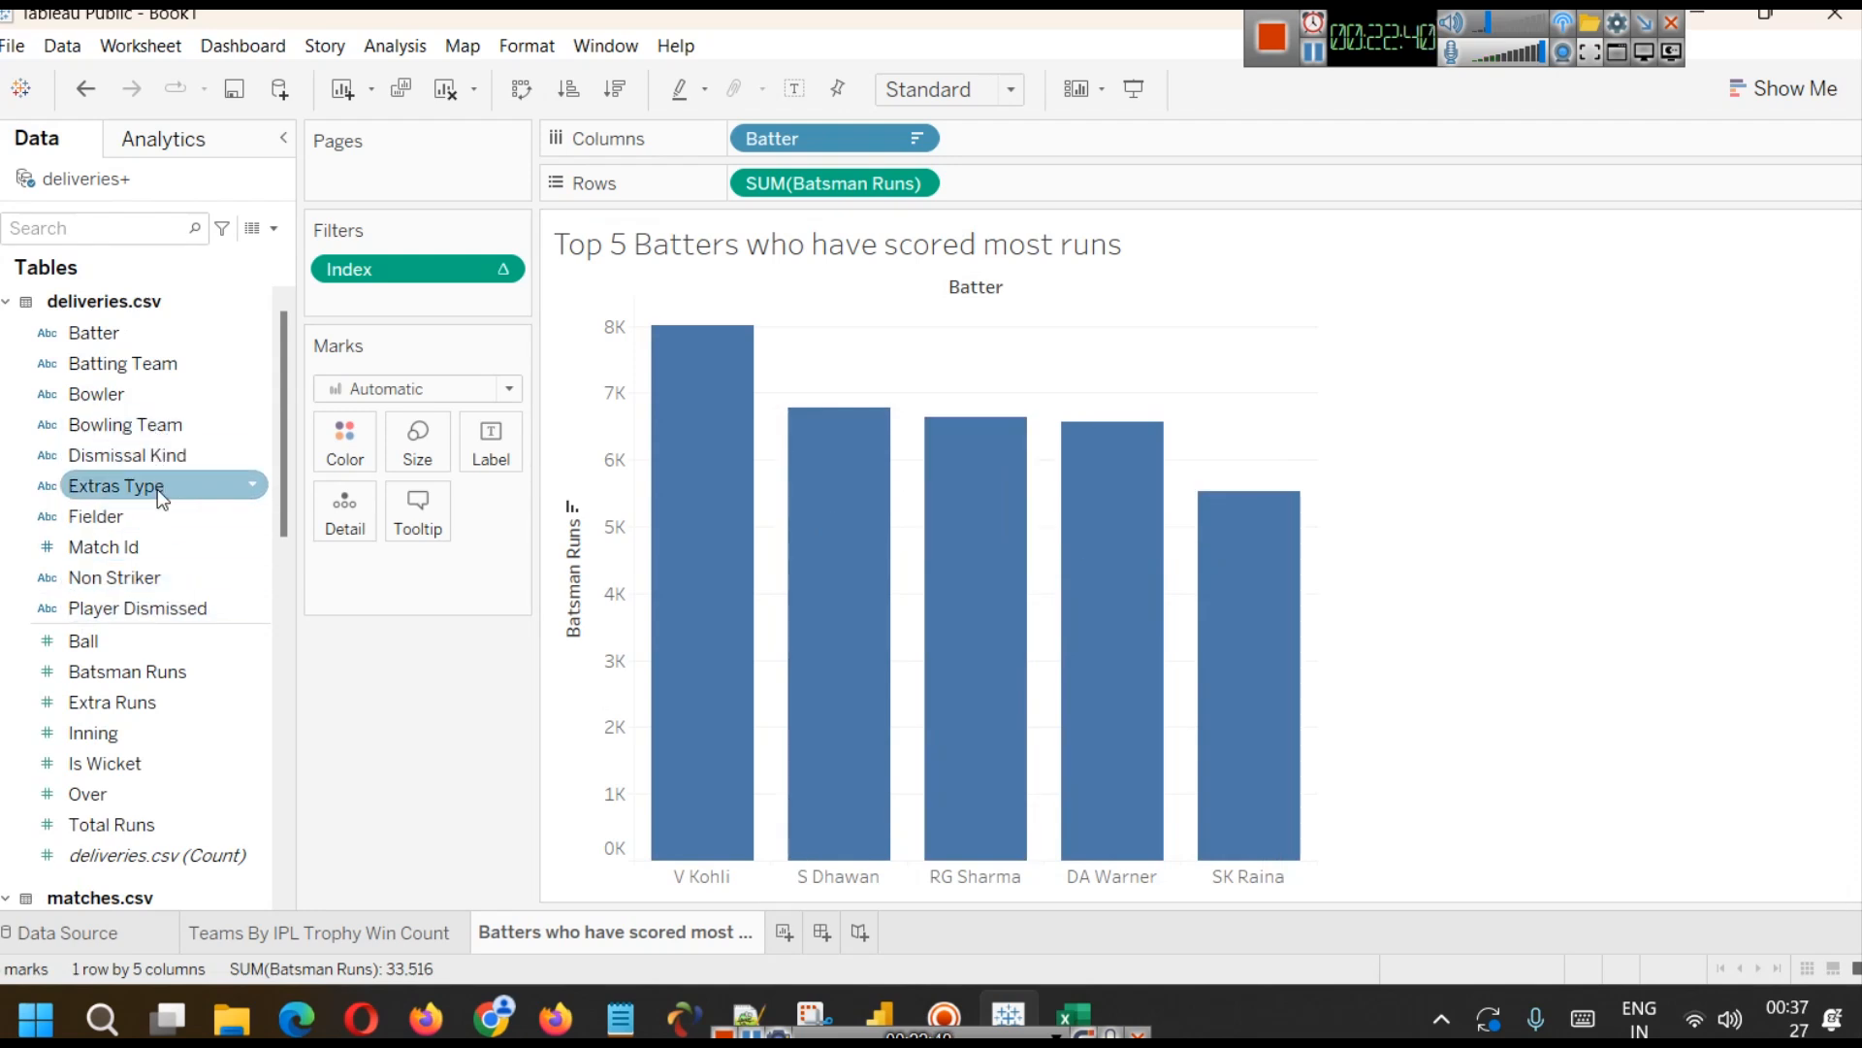
{"action": "scroll", "coordinate": [190, 544], "scroll_direction": "down", "scroll_amount": 1}
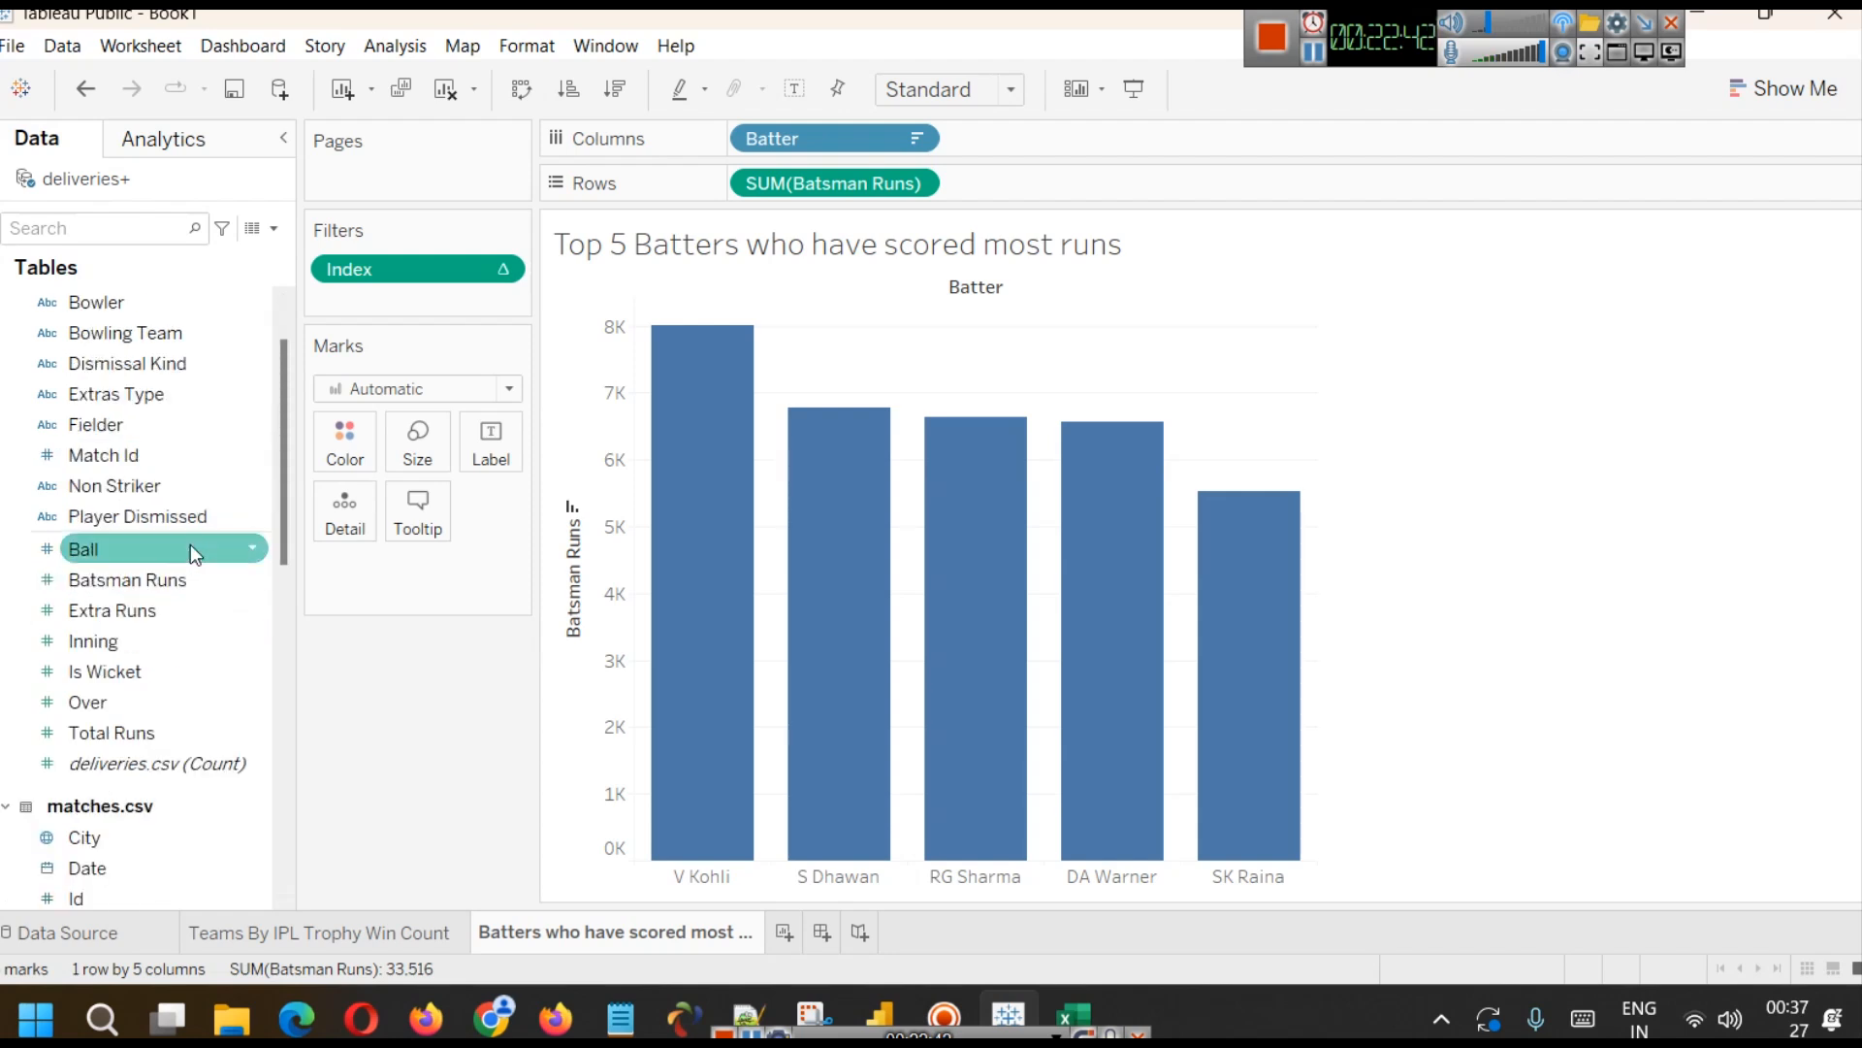
{"action": "scroll", "coordinate": [190, 545], "scroll_direction": "up", "scroll_amount": 1}
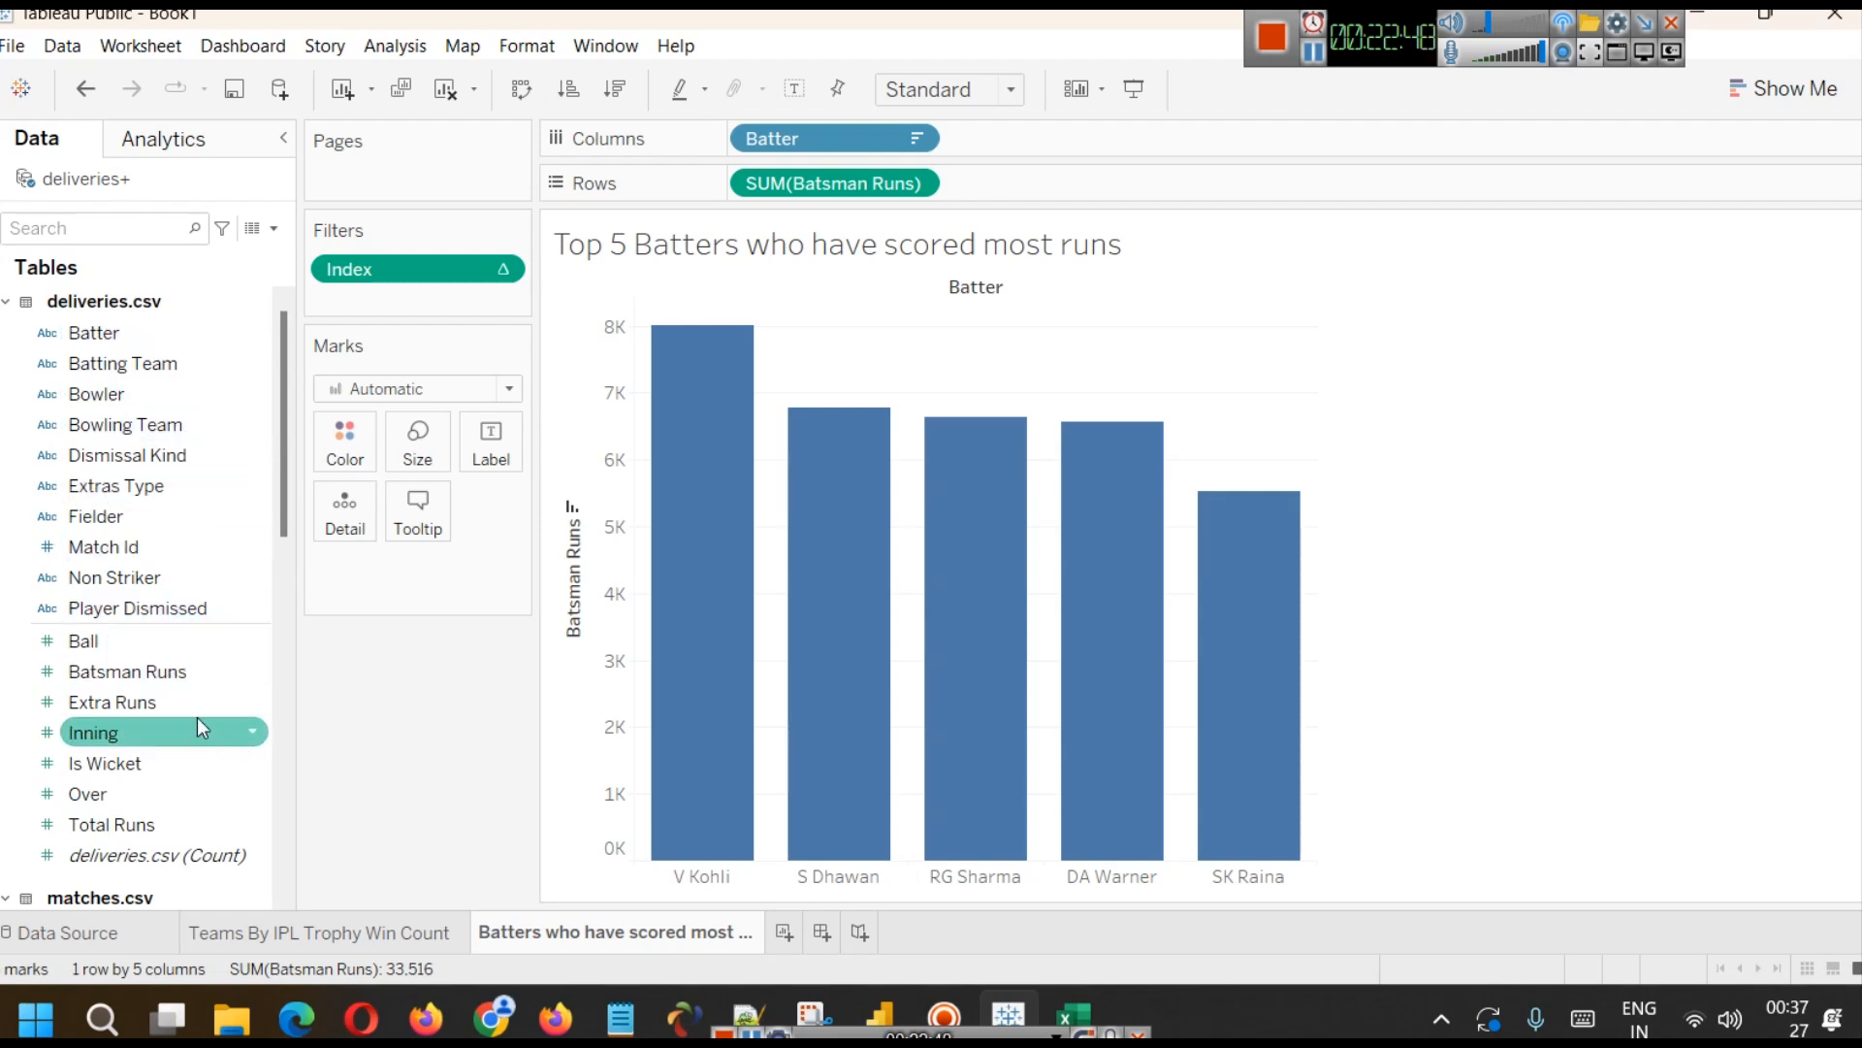
- Duplicate the Batsman Runs field and rename the copy as Batsman_Runs_Str
{"action": "left_click", "coordinate": [118, 672]}
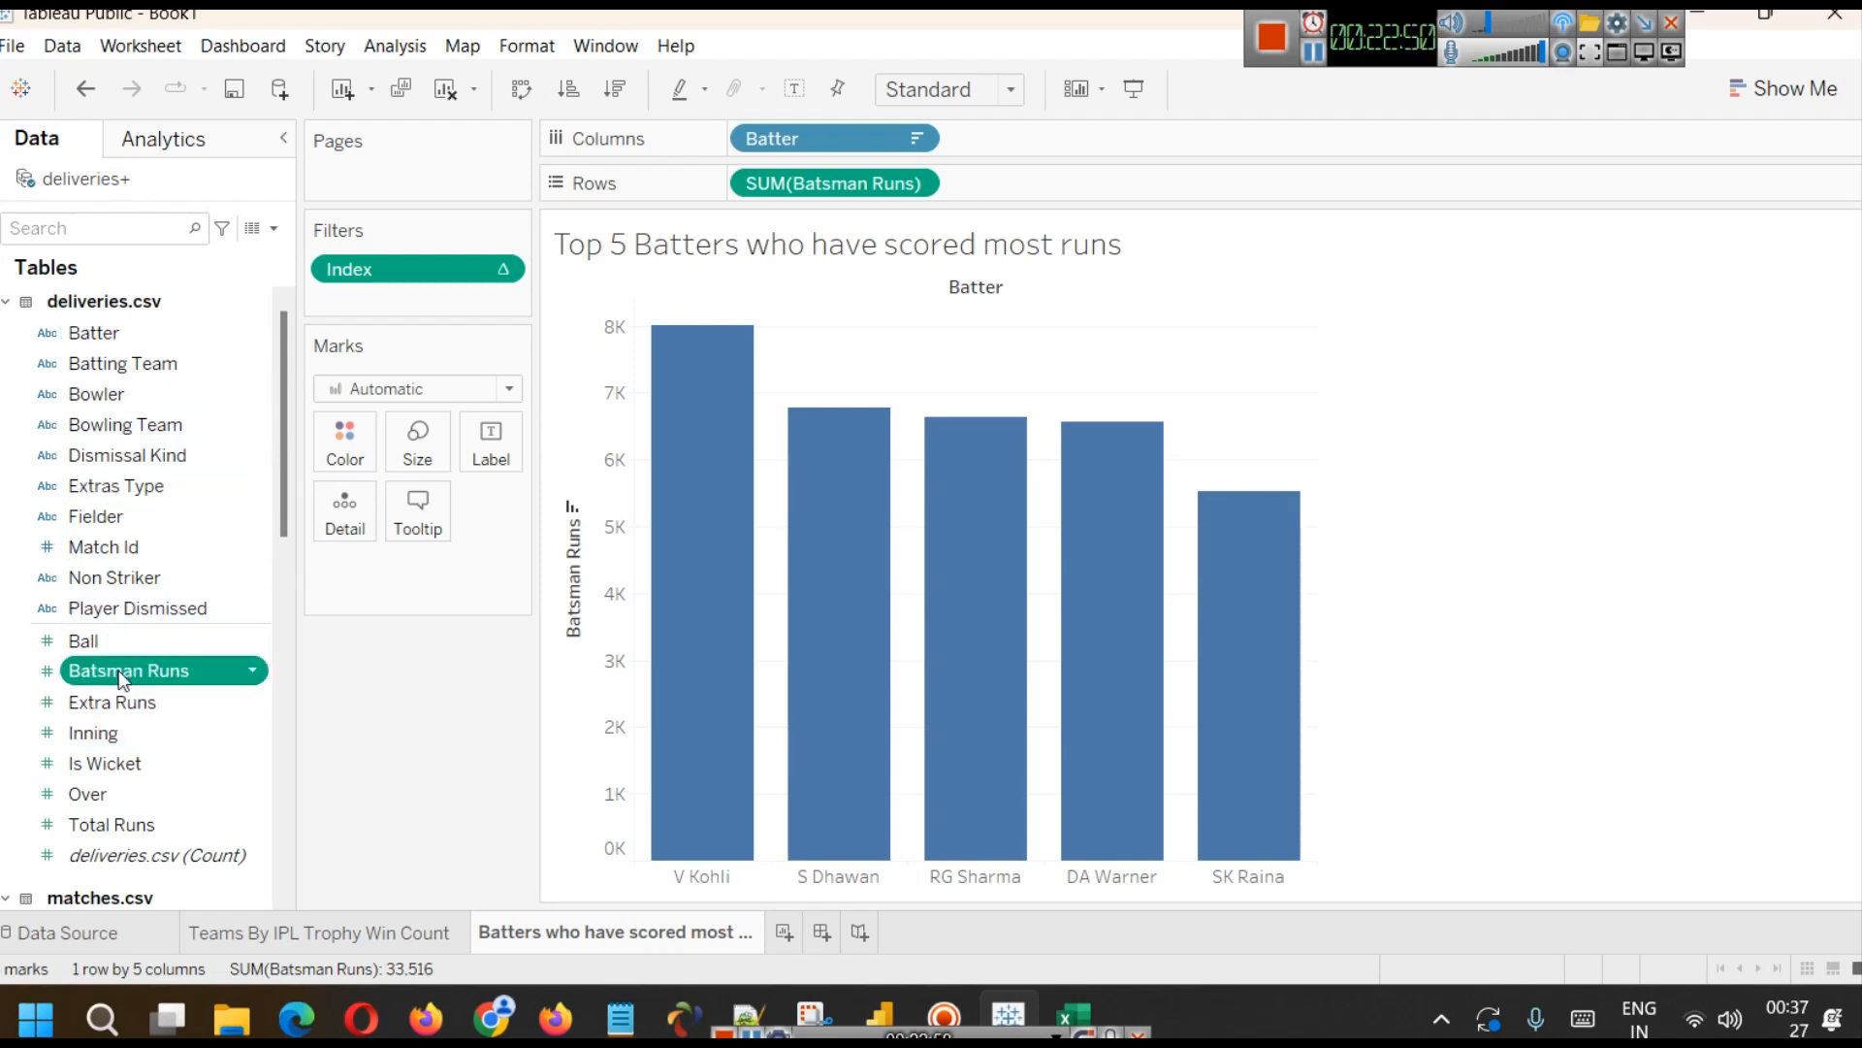
{"action": "right_click", "coordinate": [119, 671]}
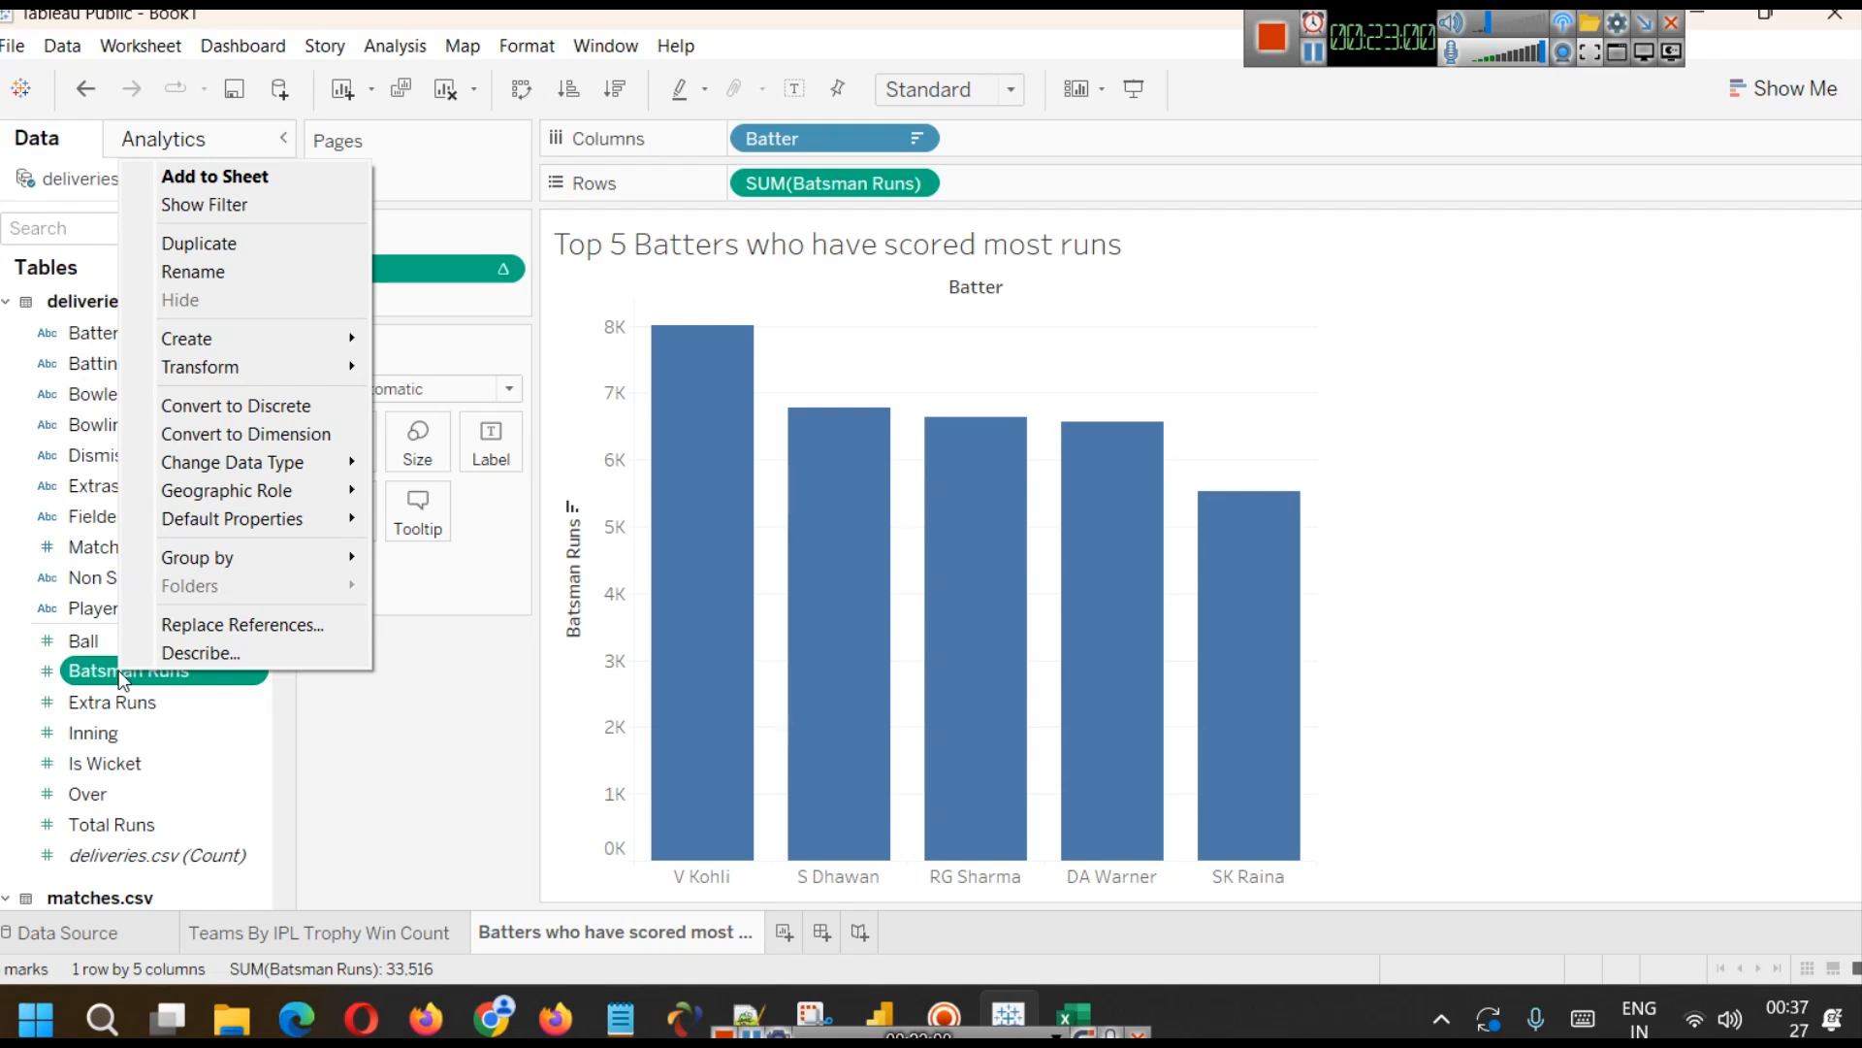
{"action": "left_click", "coordinate": [273, 246]}
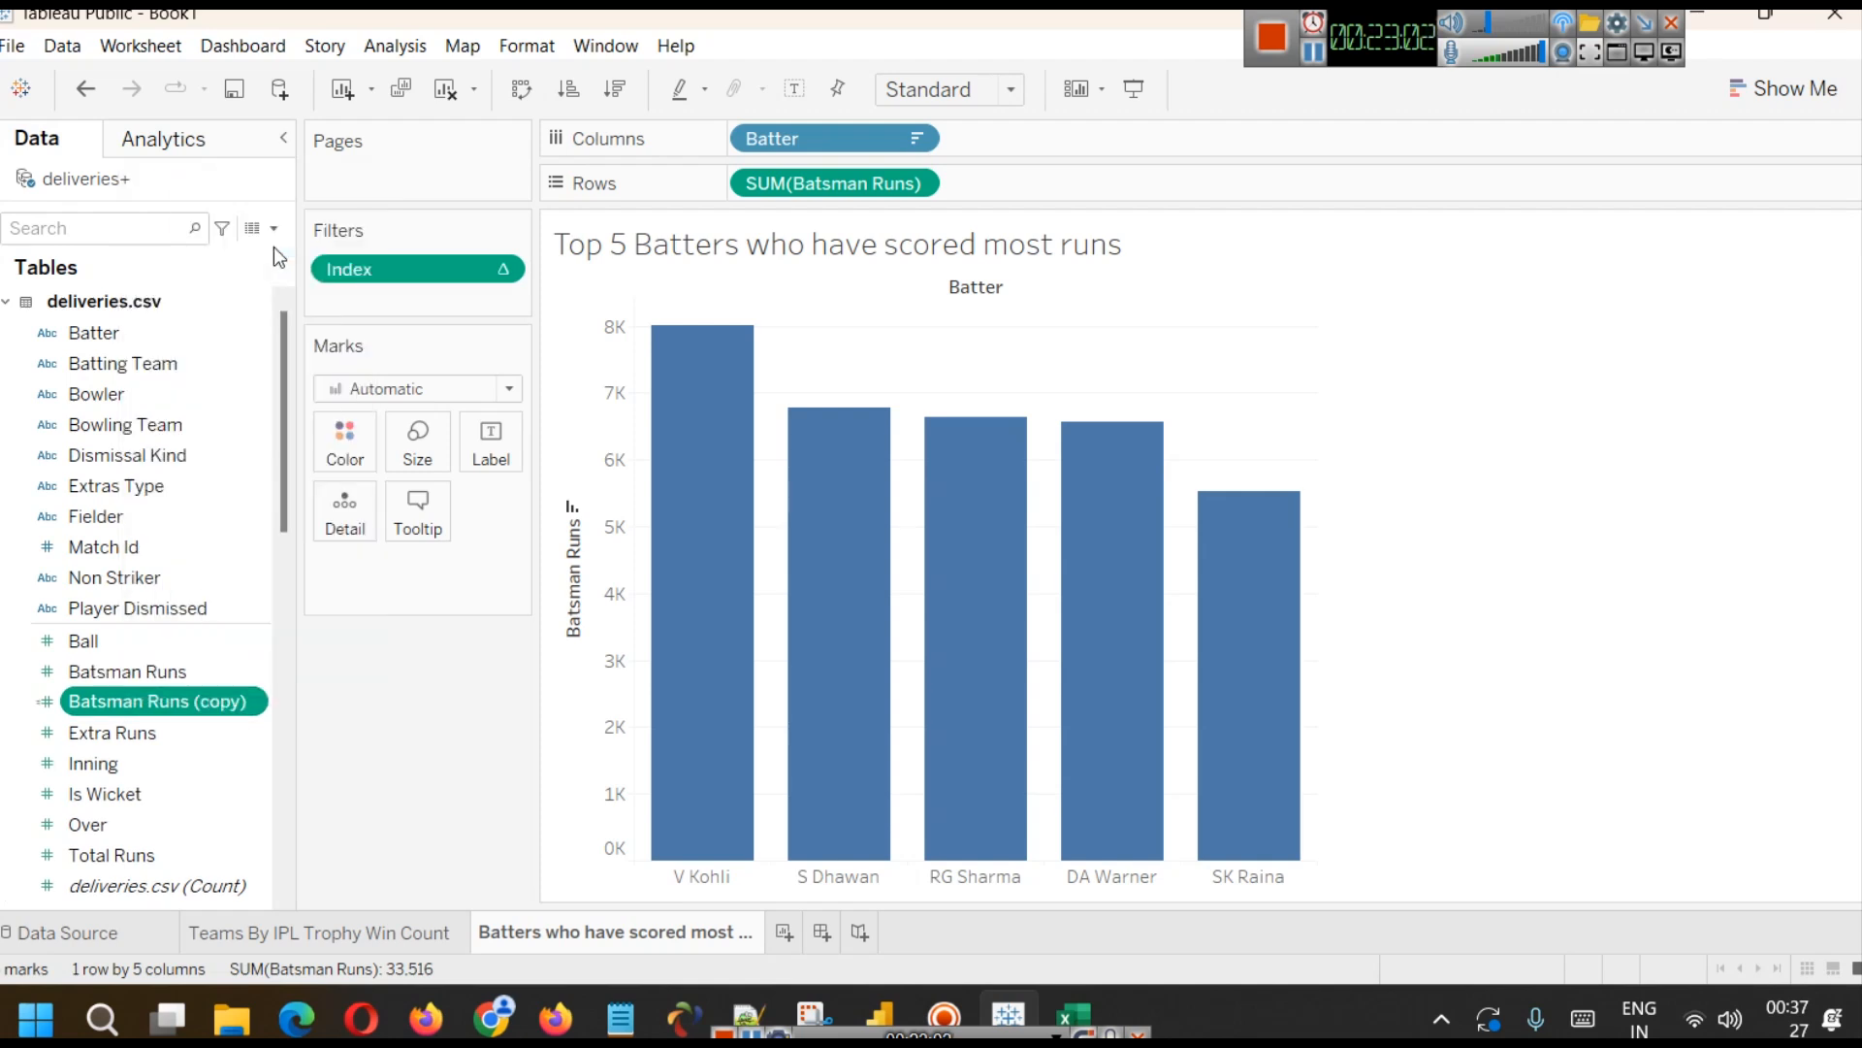
{"action": "right_click", "coordinate": [99, 700]}
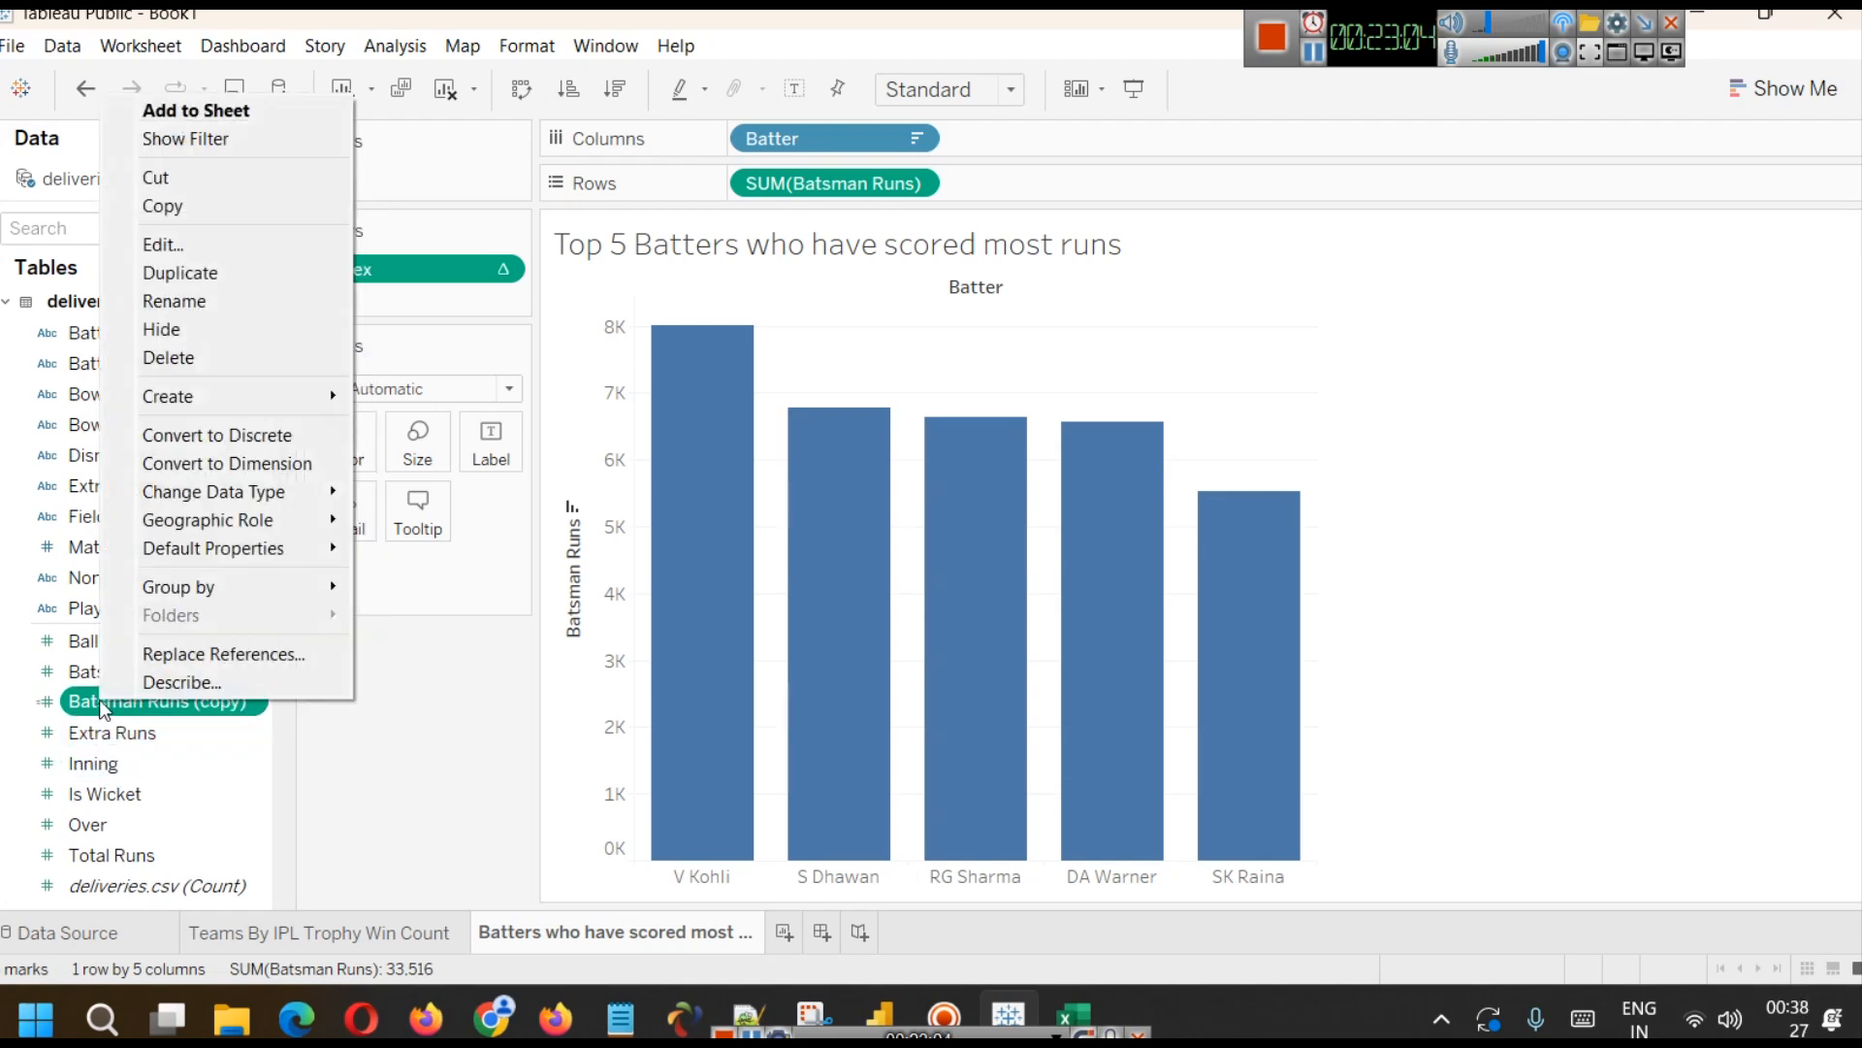
{"action": "left_click", "coordinate": [243, 310]}
{"action": "key", "text": "BackSpace"}
{"action": "type", "text": "Bat"}
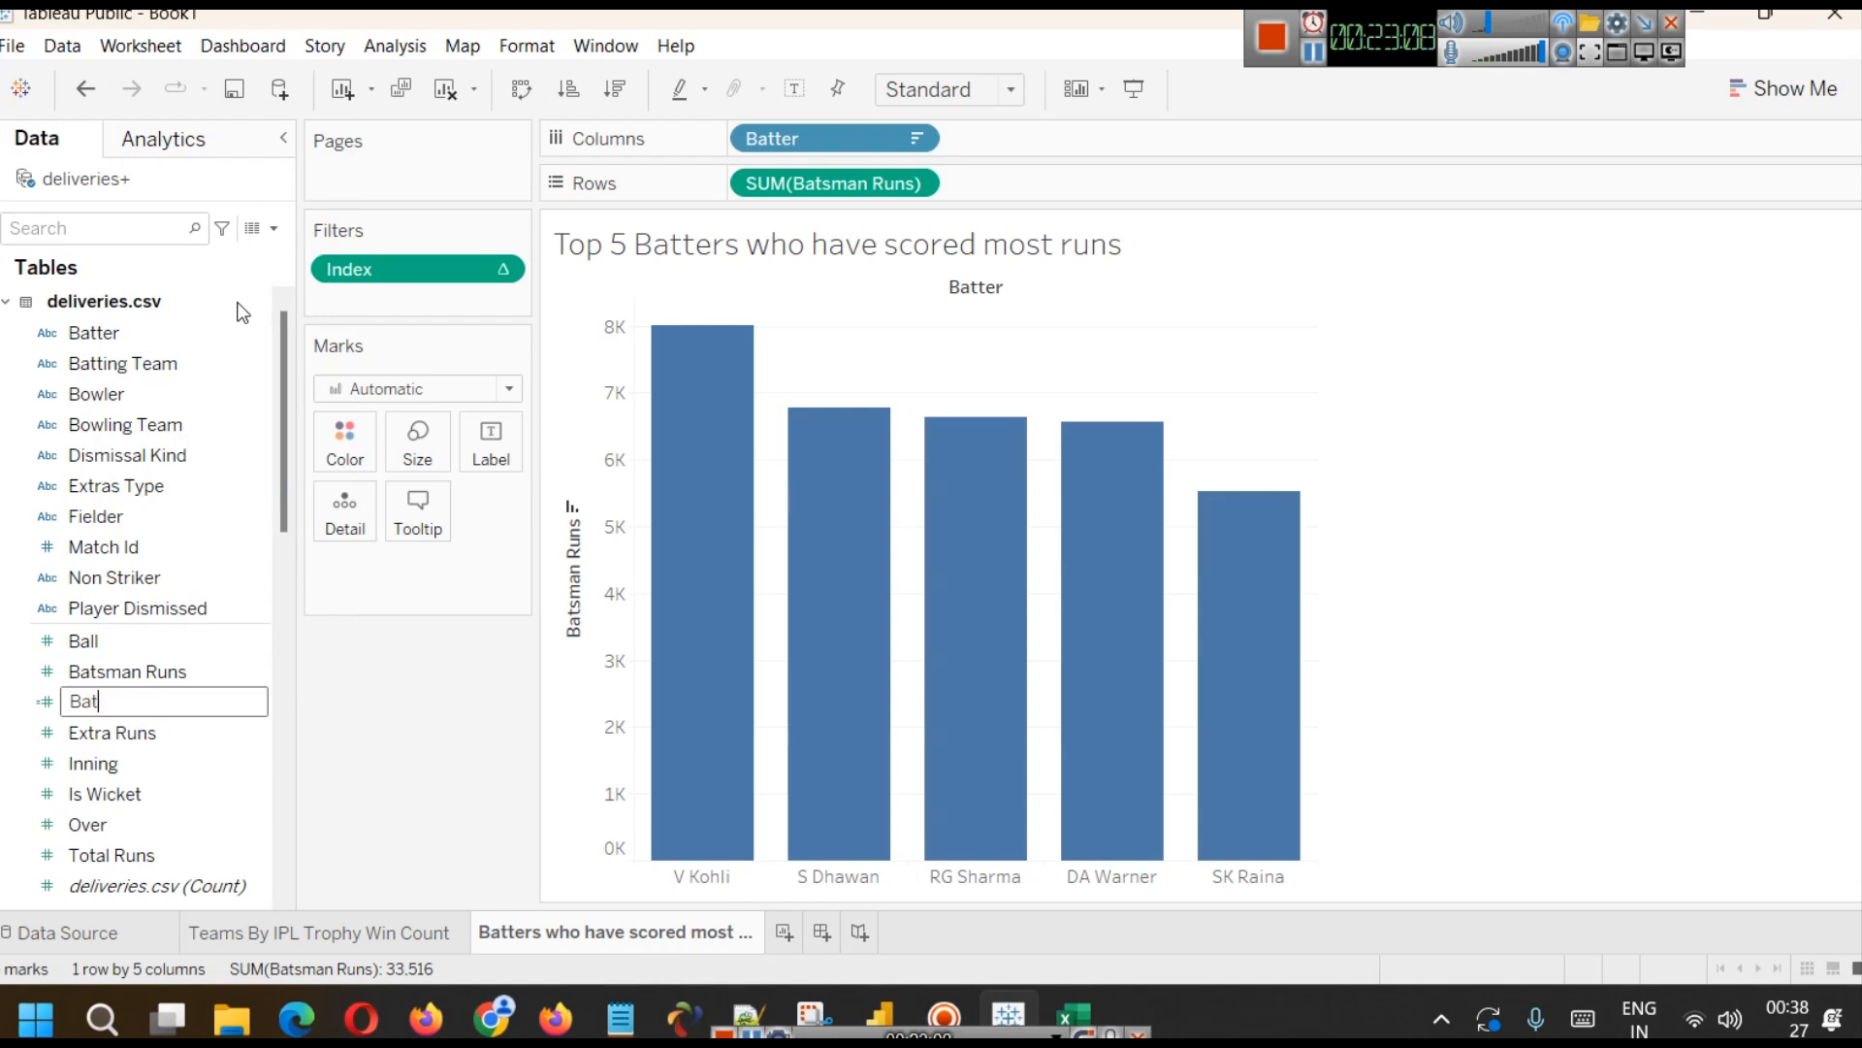
{"action": "type", "text": "sman_Runs_C"}
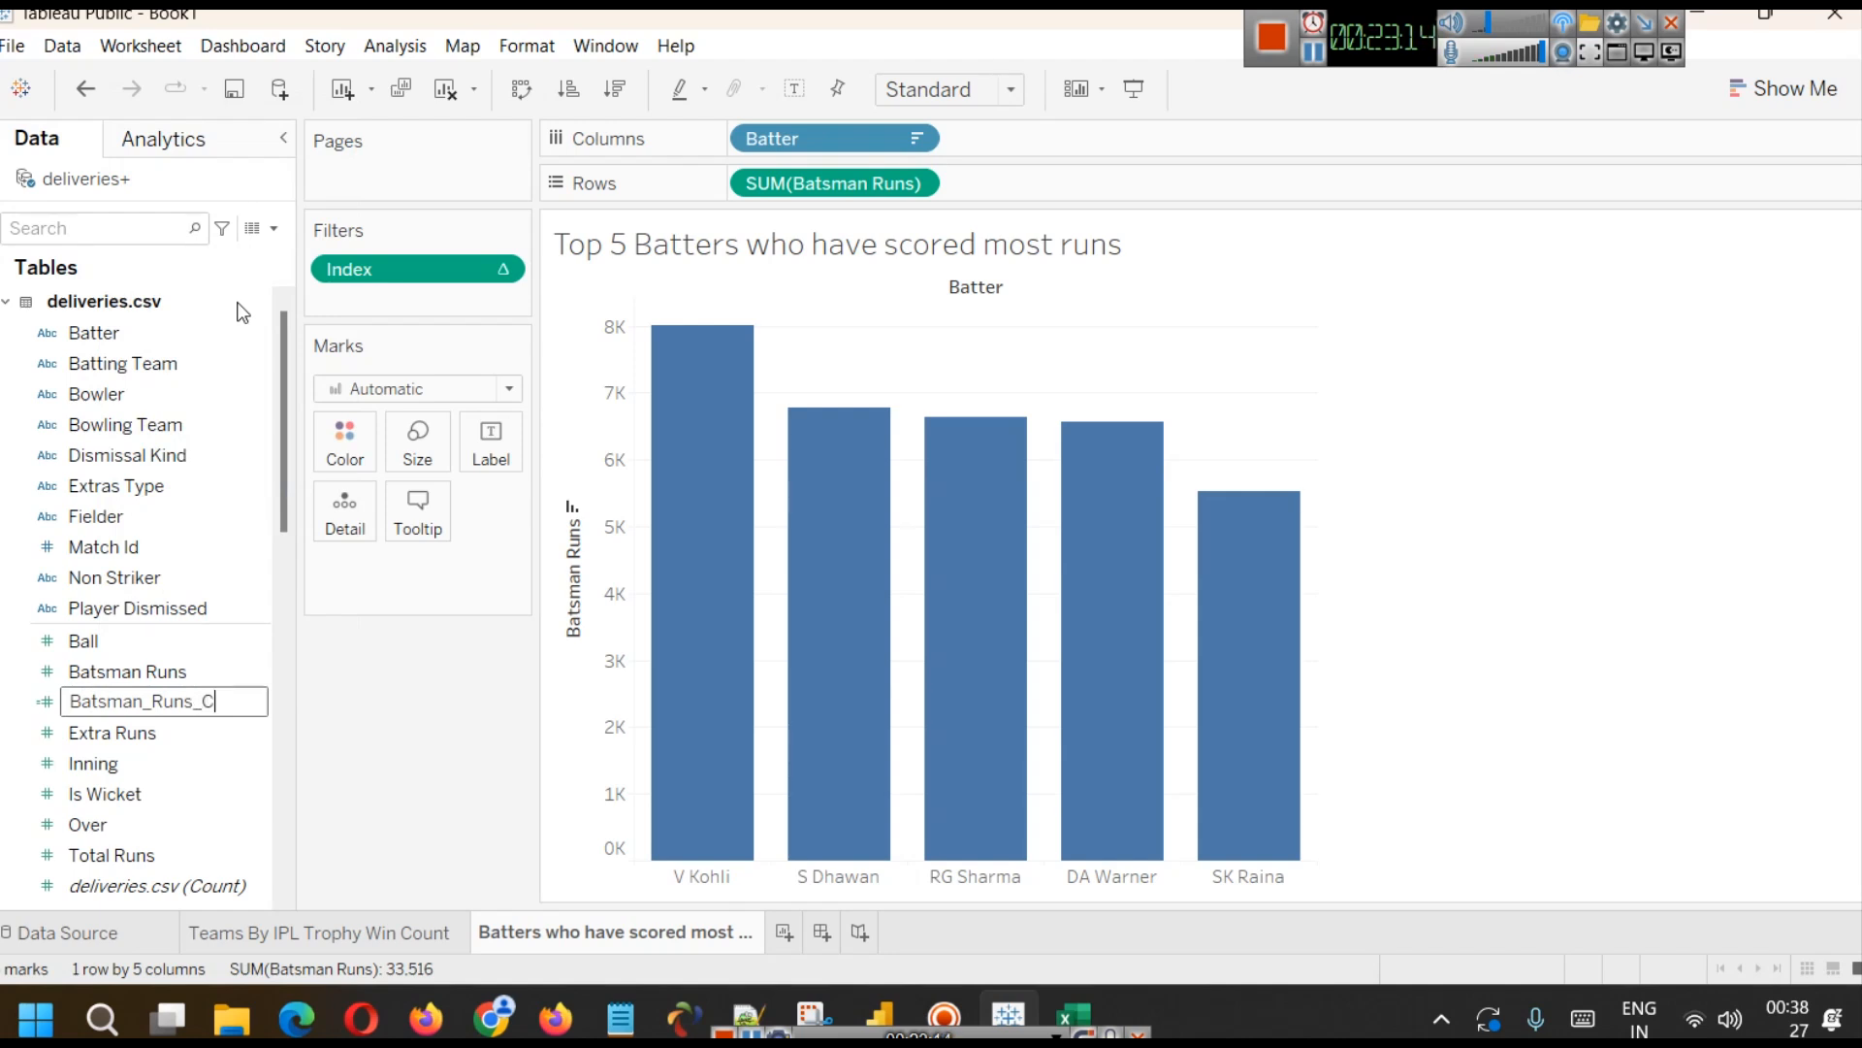
{"action": "key", "text": "BackSpace"}
{"action": "type", "text": "Str"}
{"action": "key", "text": "Return"}
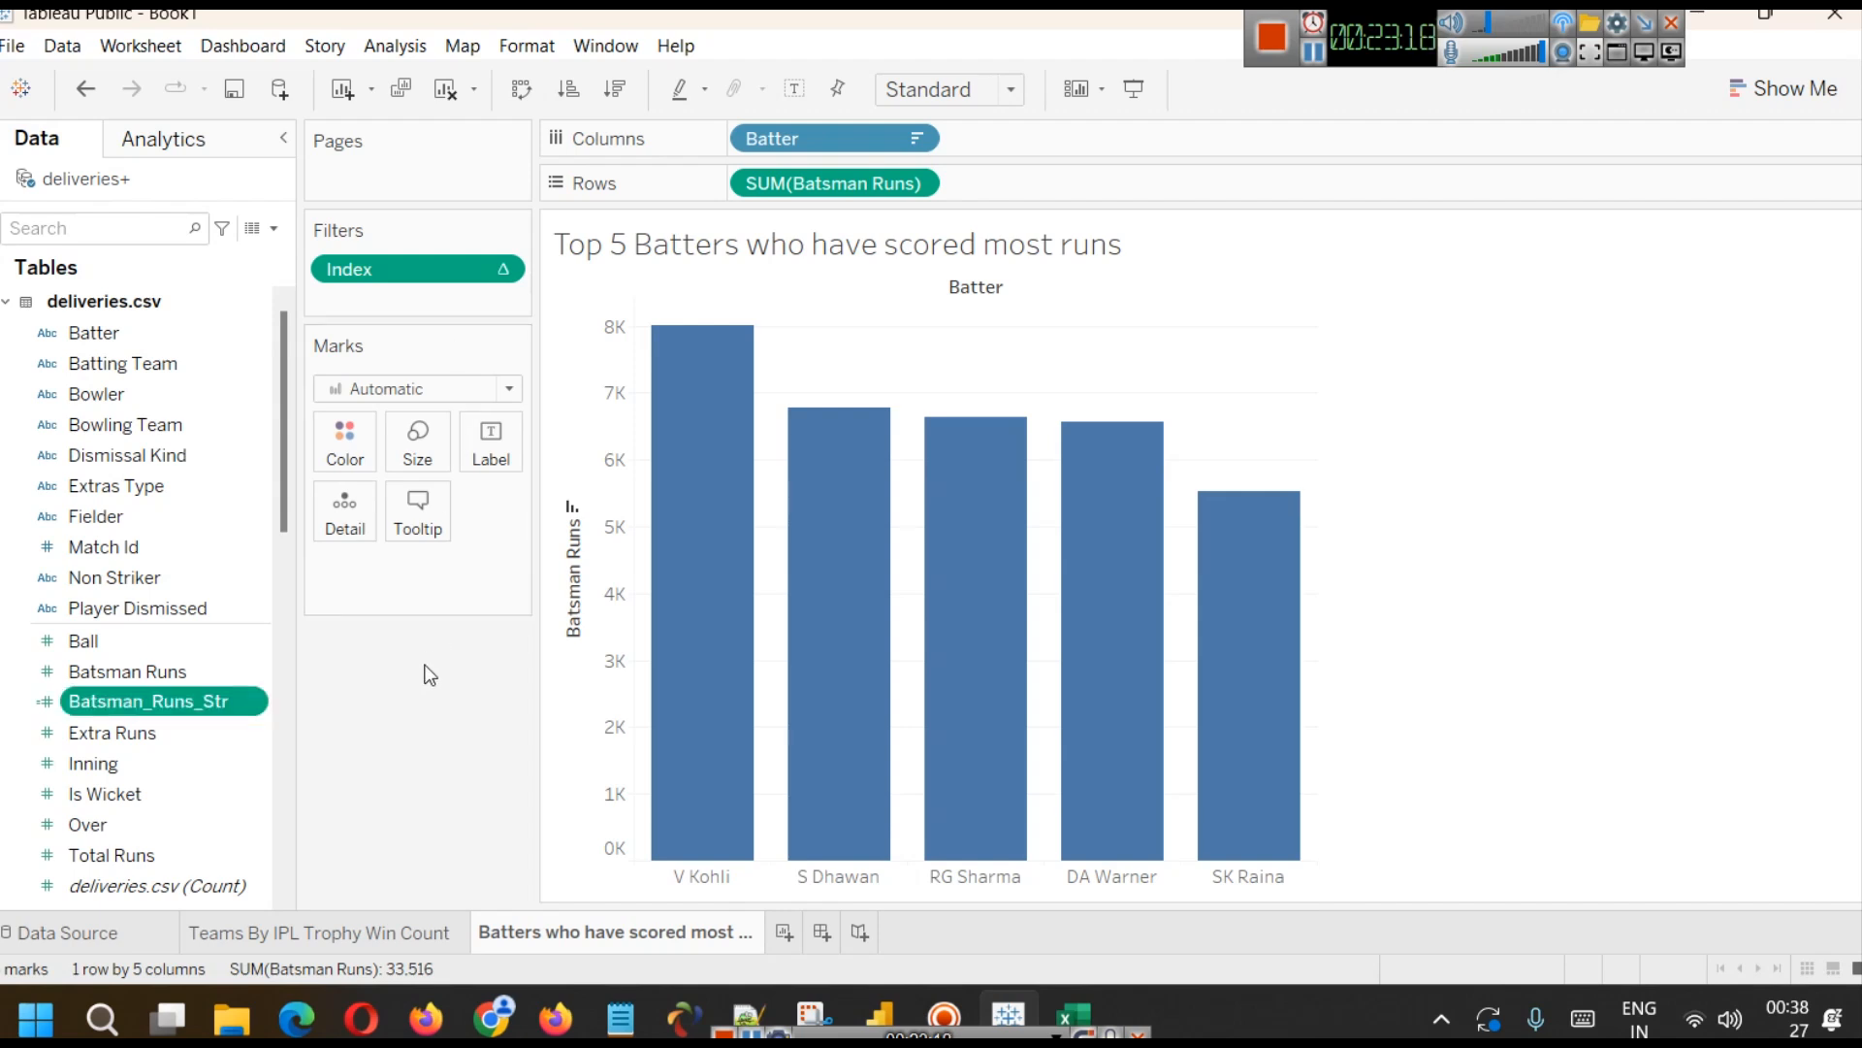
- Delete the Batsman_Runs_Str field from deliveries.csv
{"action": "key", "text": "Delete"}
{"action": "left_click", "coordinate": [254, 708]}
{"action": "left_click", "coordinate": [253, 702]}
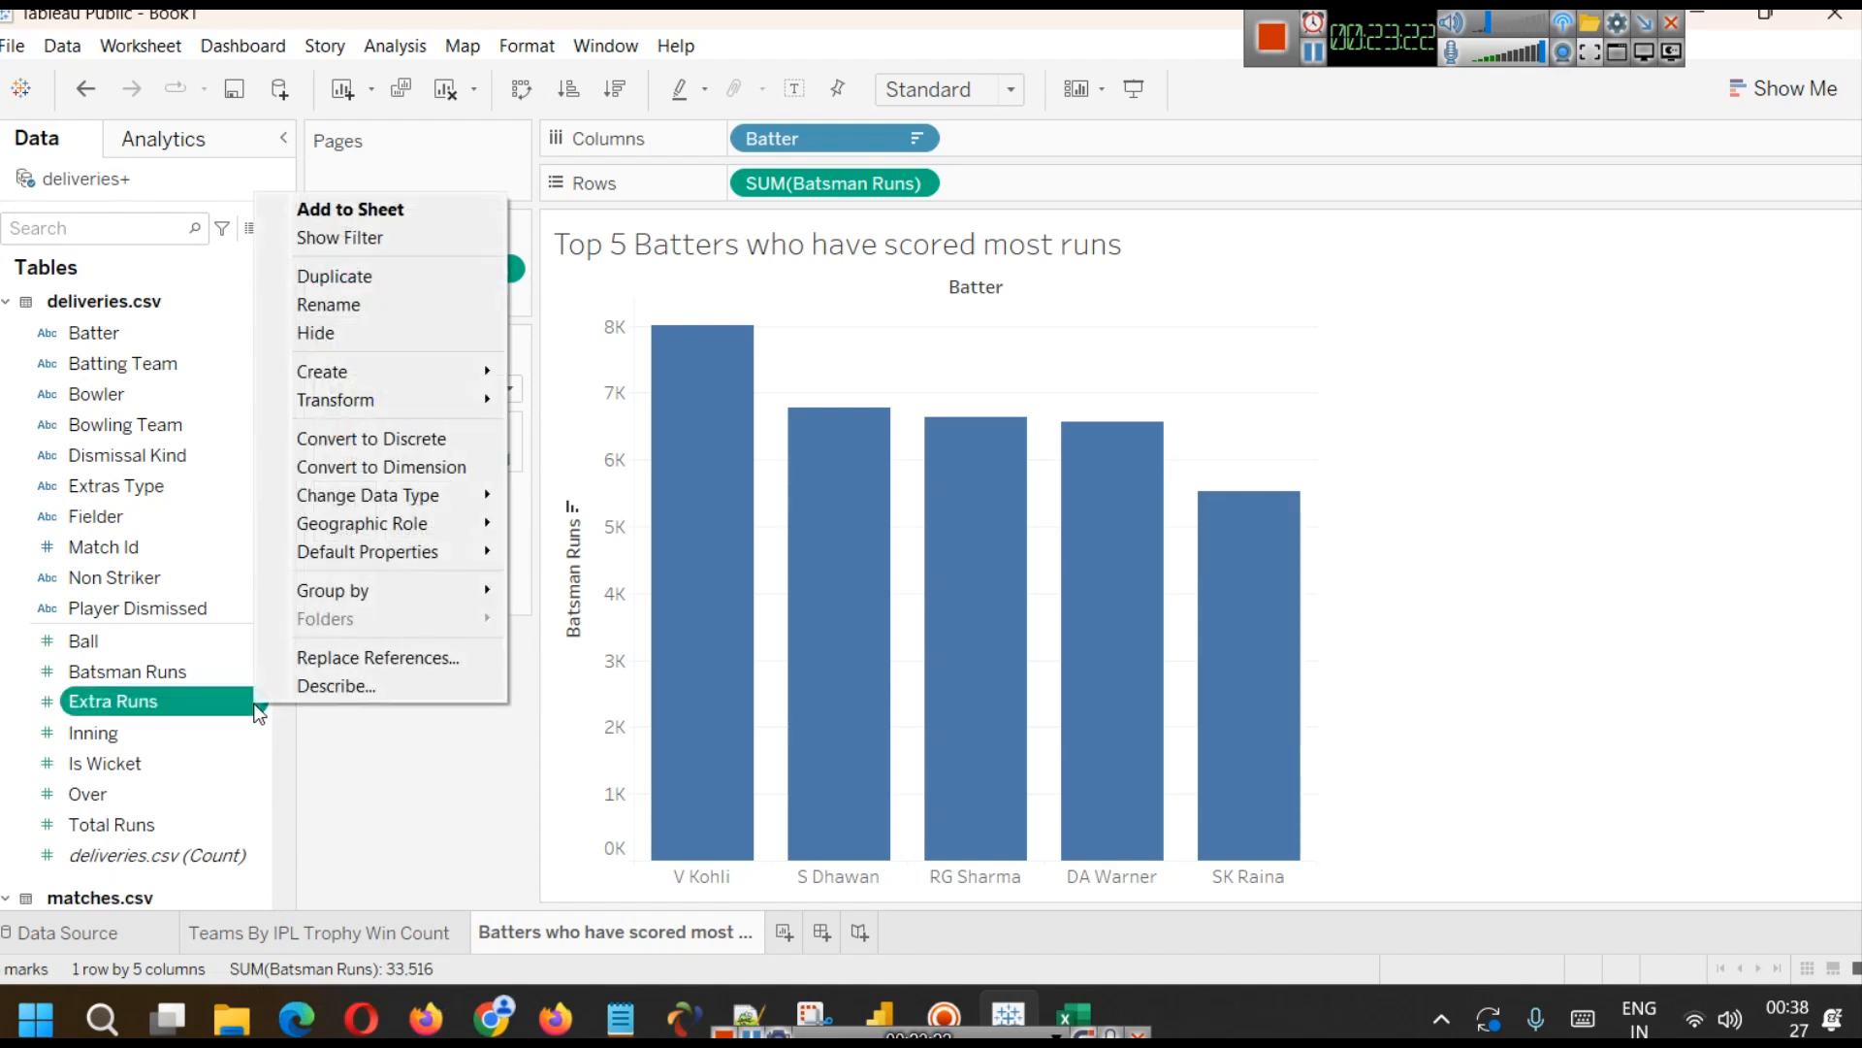
{"action": "left_click", "coordinate": [432, 776]}
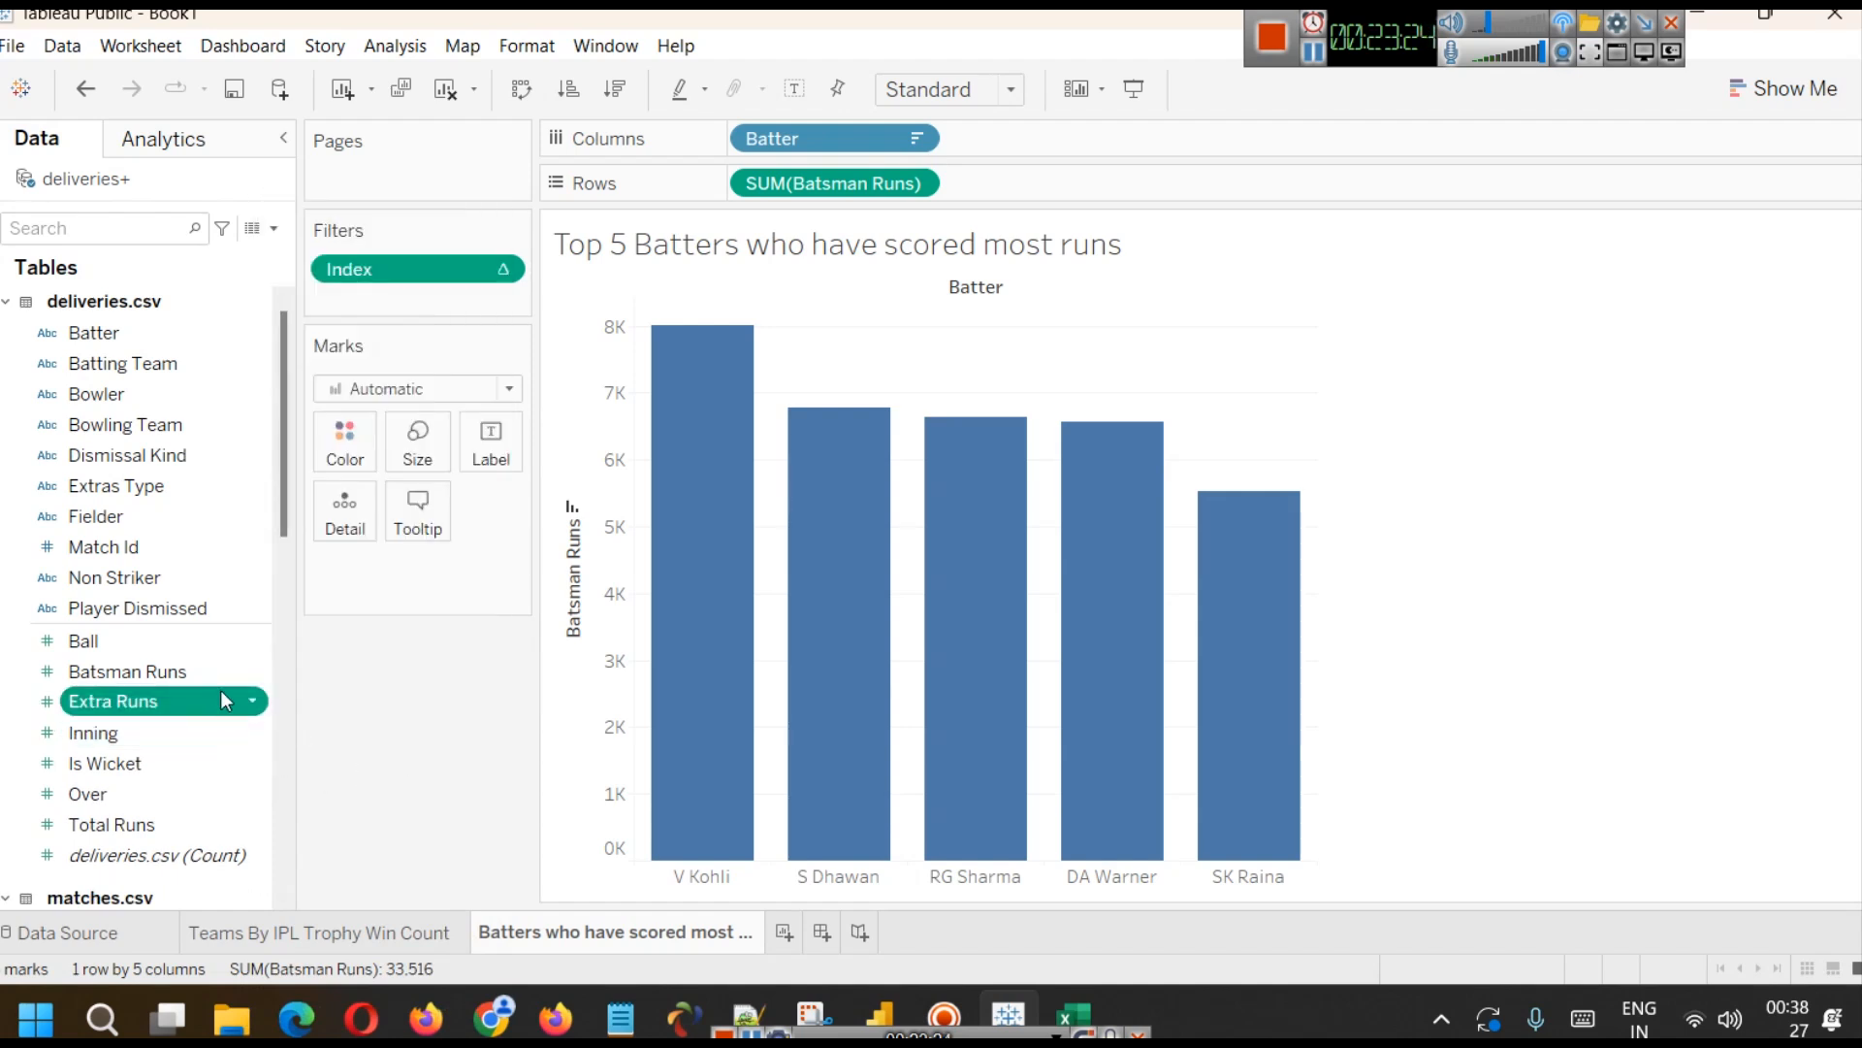
- Search the data fields for "bats" and clear the search
{"action": "scroll", "coordinate": [223, 678], "scroll_direction": "down", "scroll_amount": 3}
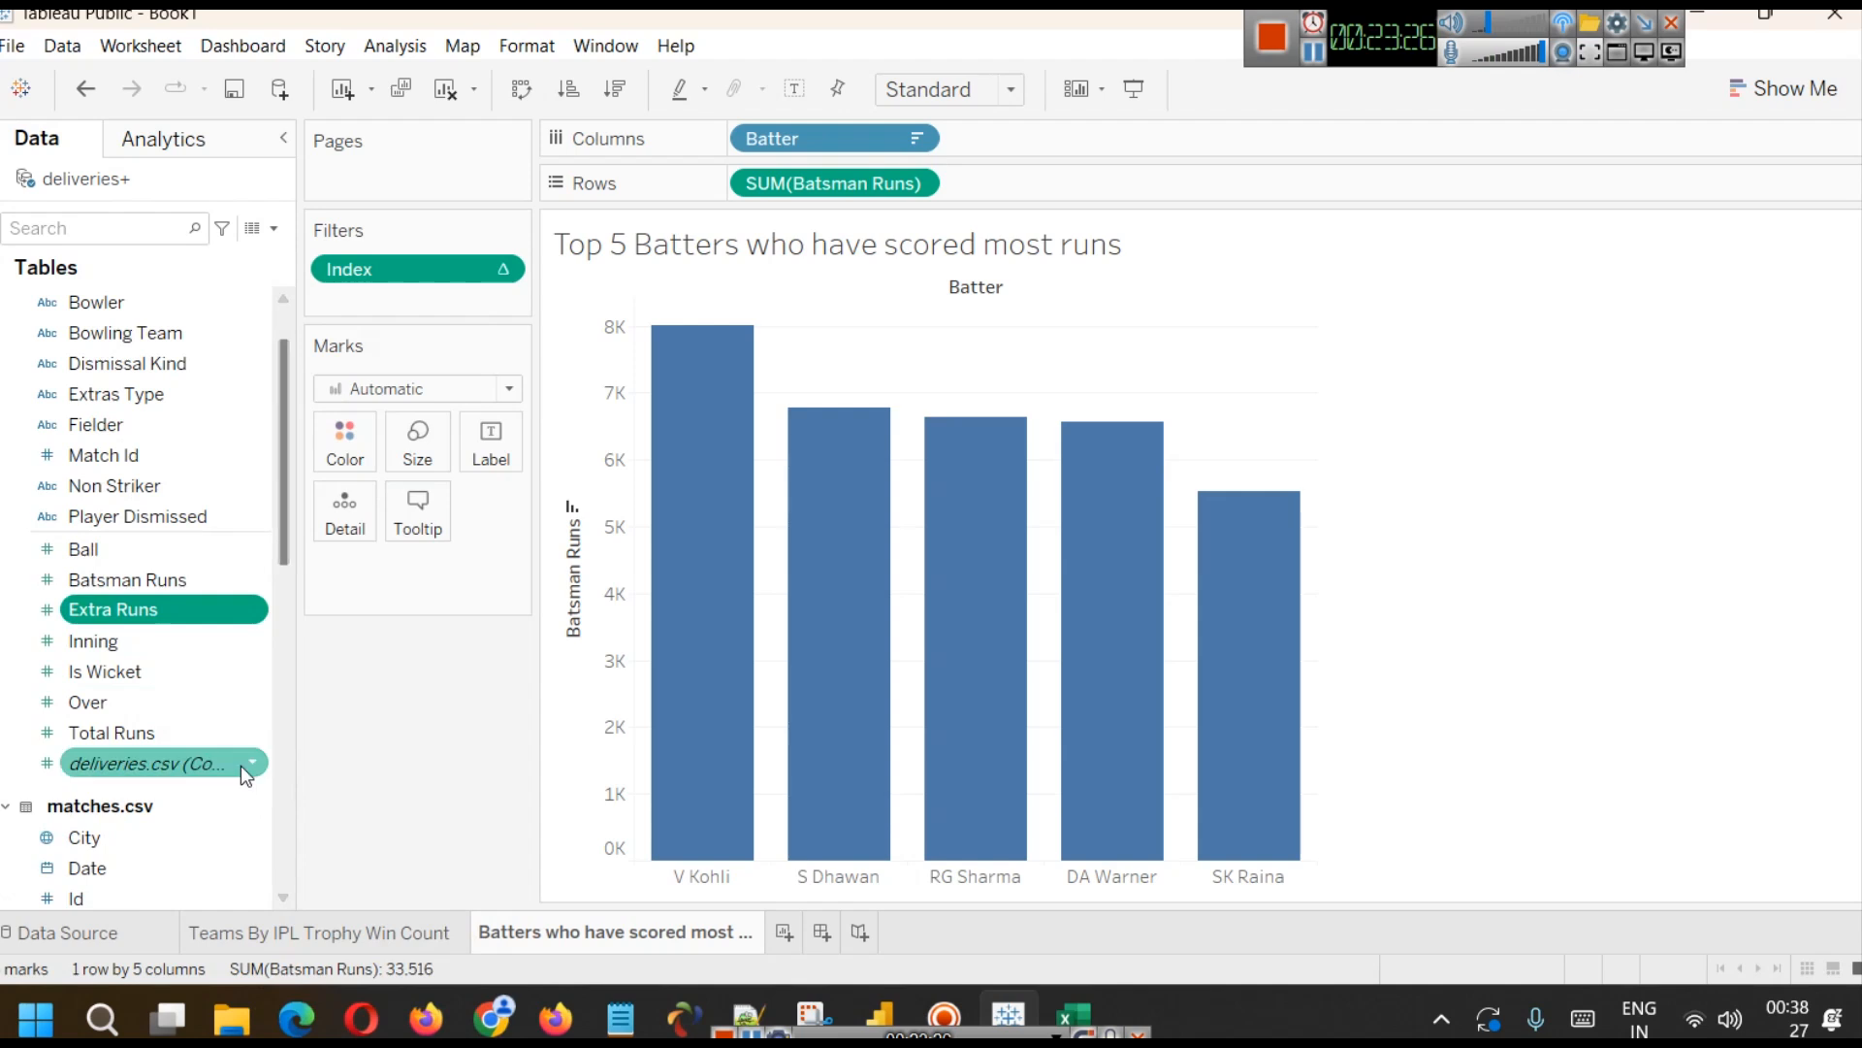
{"action": "scroll", "coordinate": [167, 561], "scroll_direction": "up", "scroll_amount": 3}
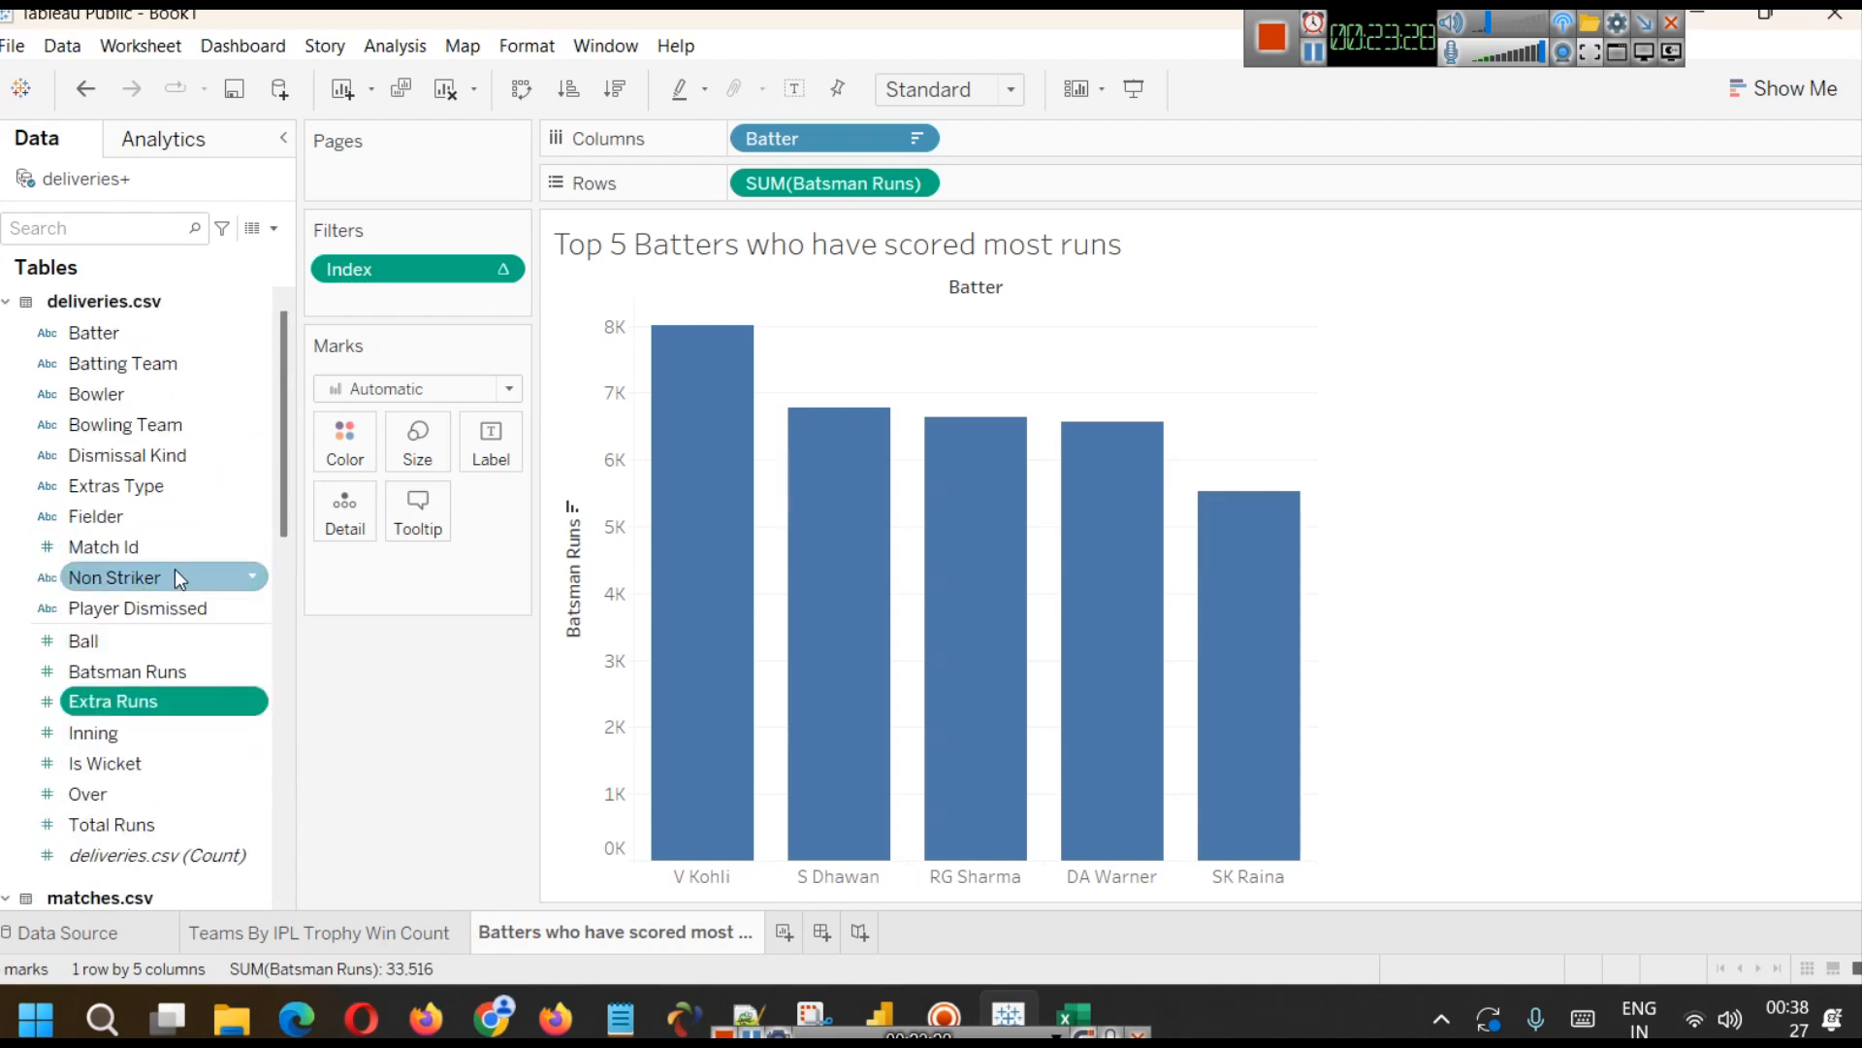
{"action": "left_click", "coordinate": [105, 226]}
{"action": "left_click", "coordinate": [107, 224]}
{"action": "type", "text": "bats"}
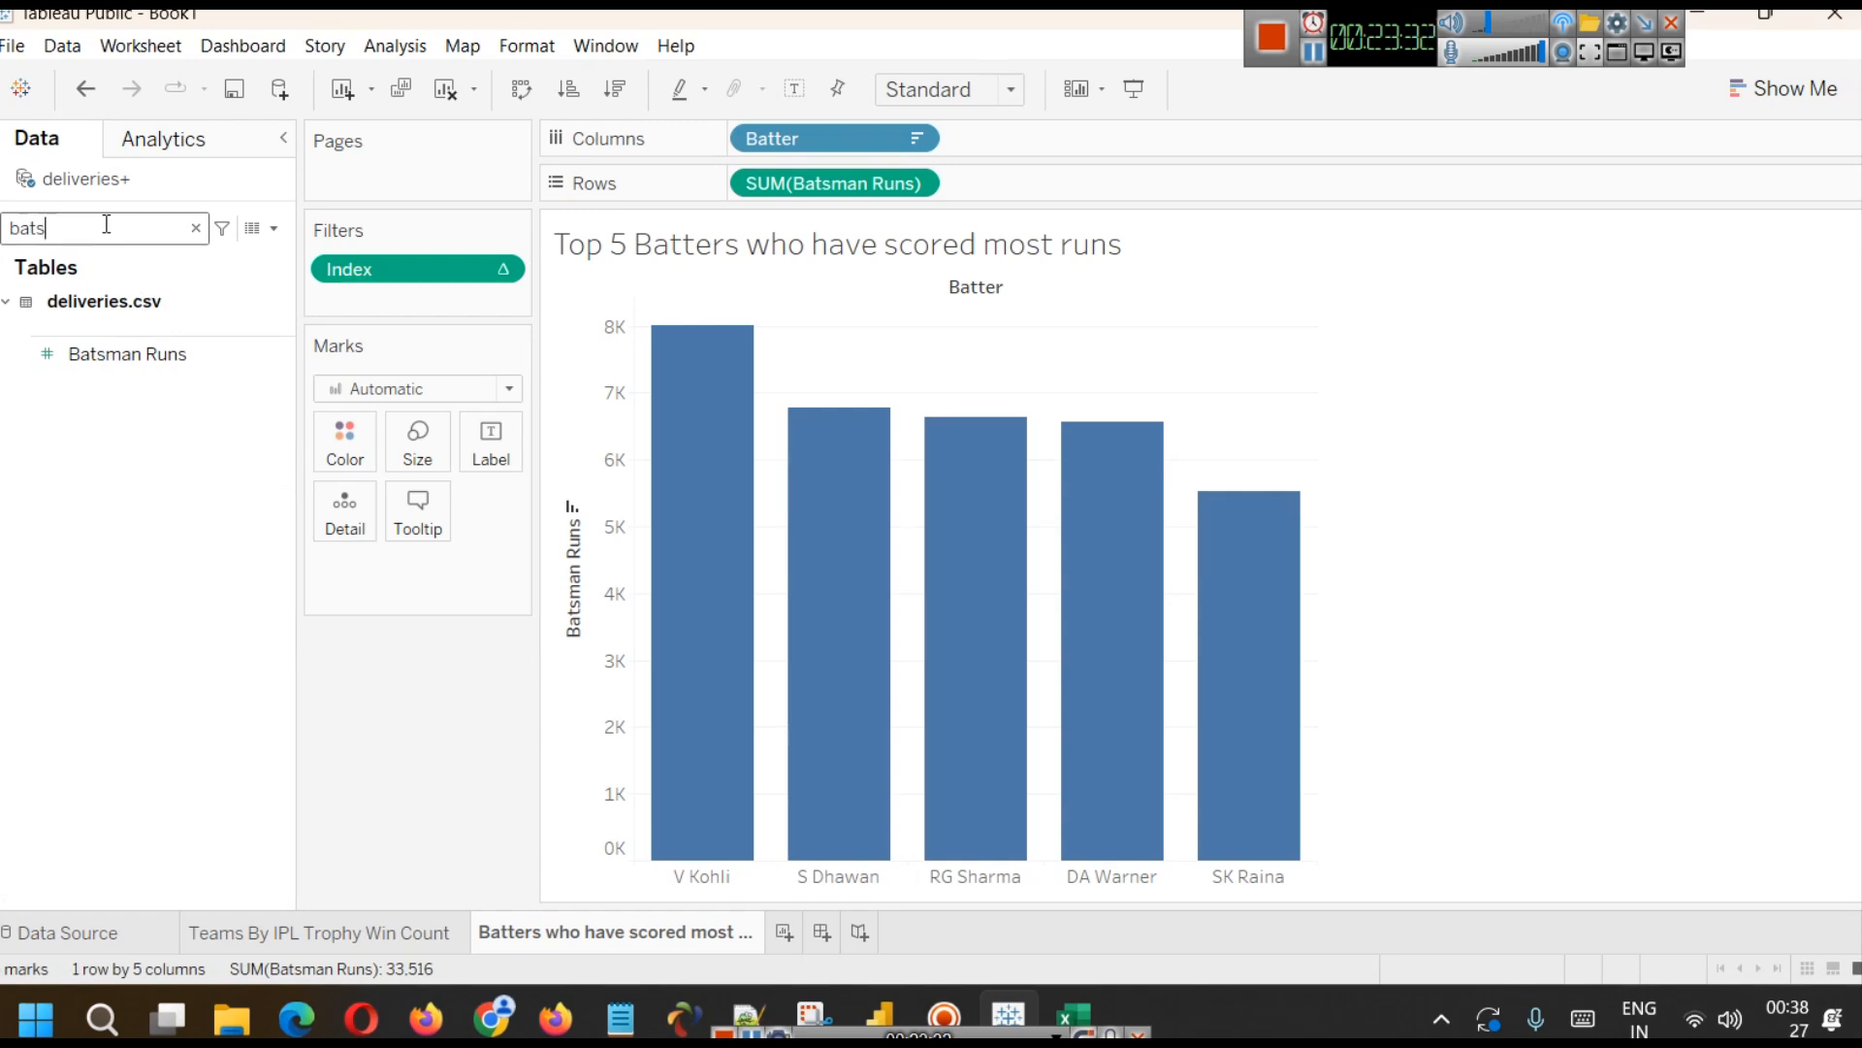
{"action": "key", "text": "BackSpace"}
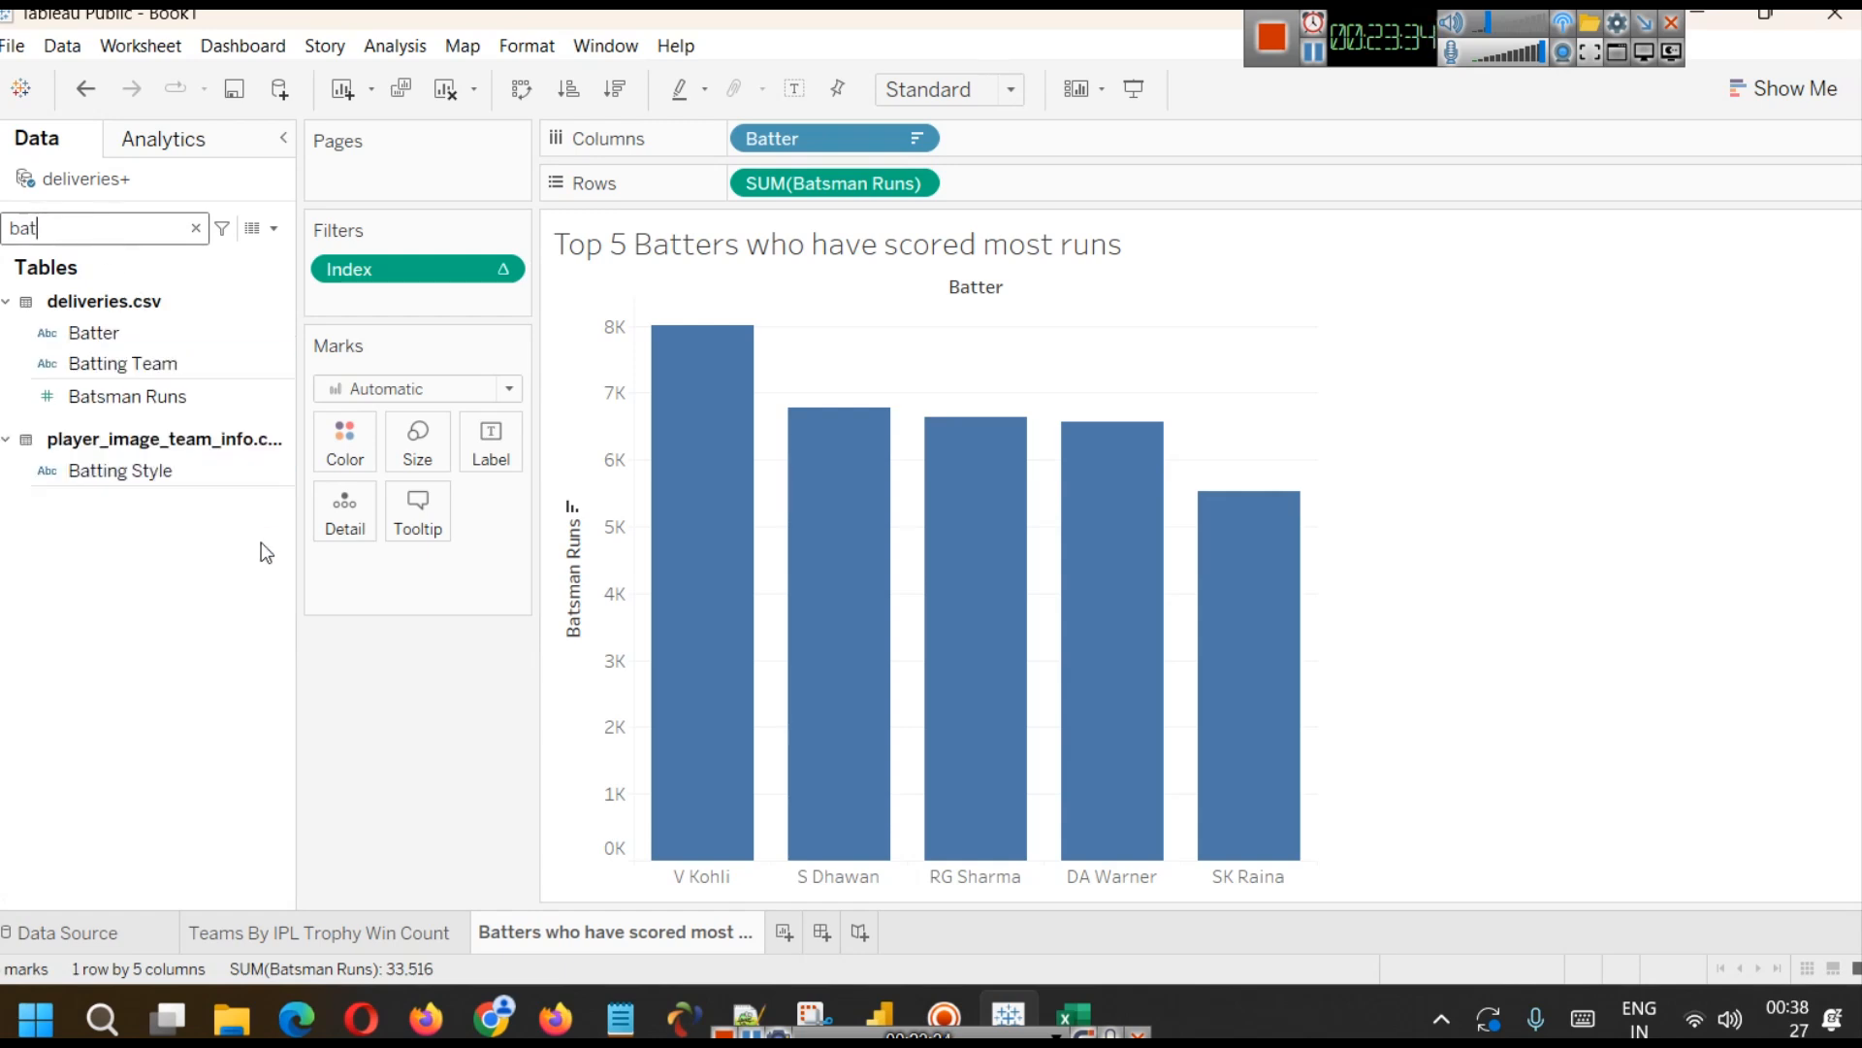
{"action": "type", "text": "s"}
{"action": "left_click", "coordinate": [196, 228]}
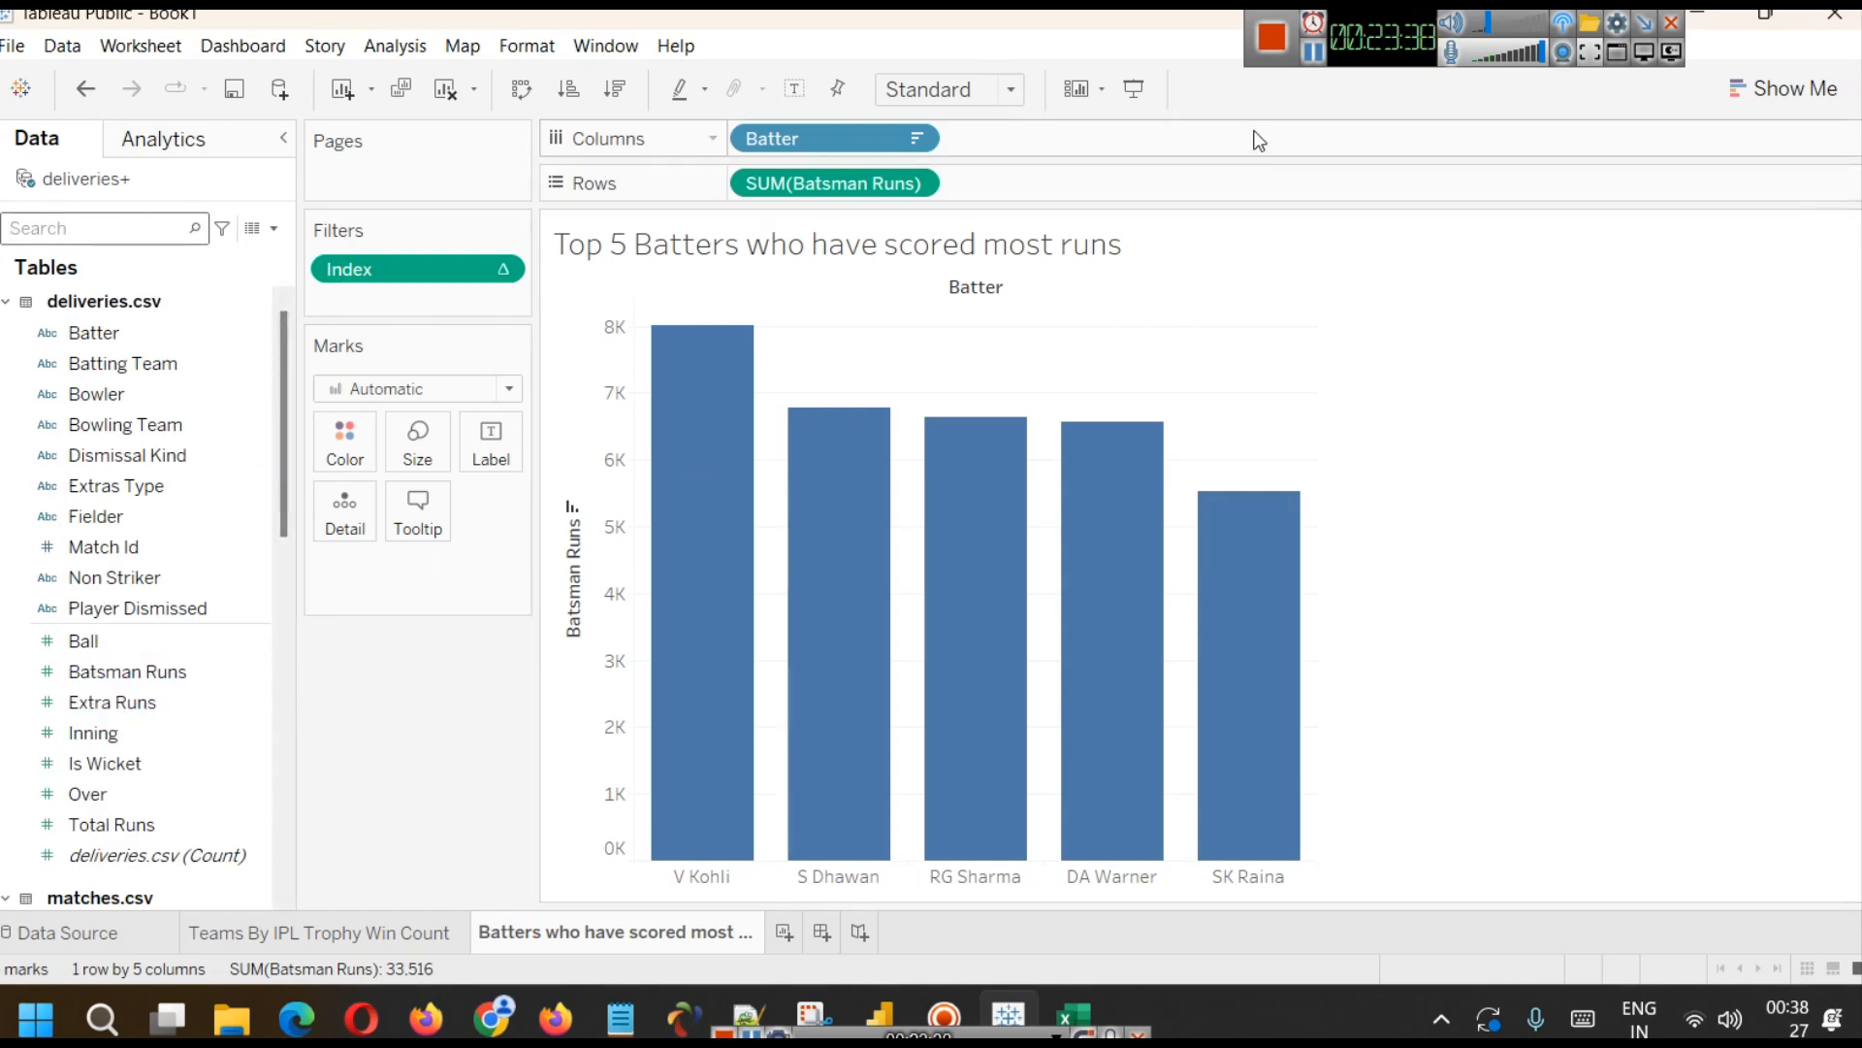
{"action": "left_click", "coordinate": [1314, 55]}
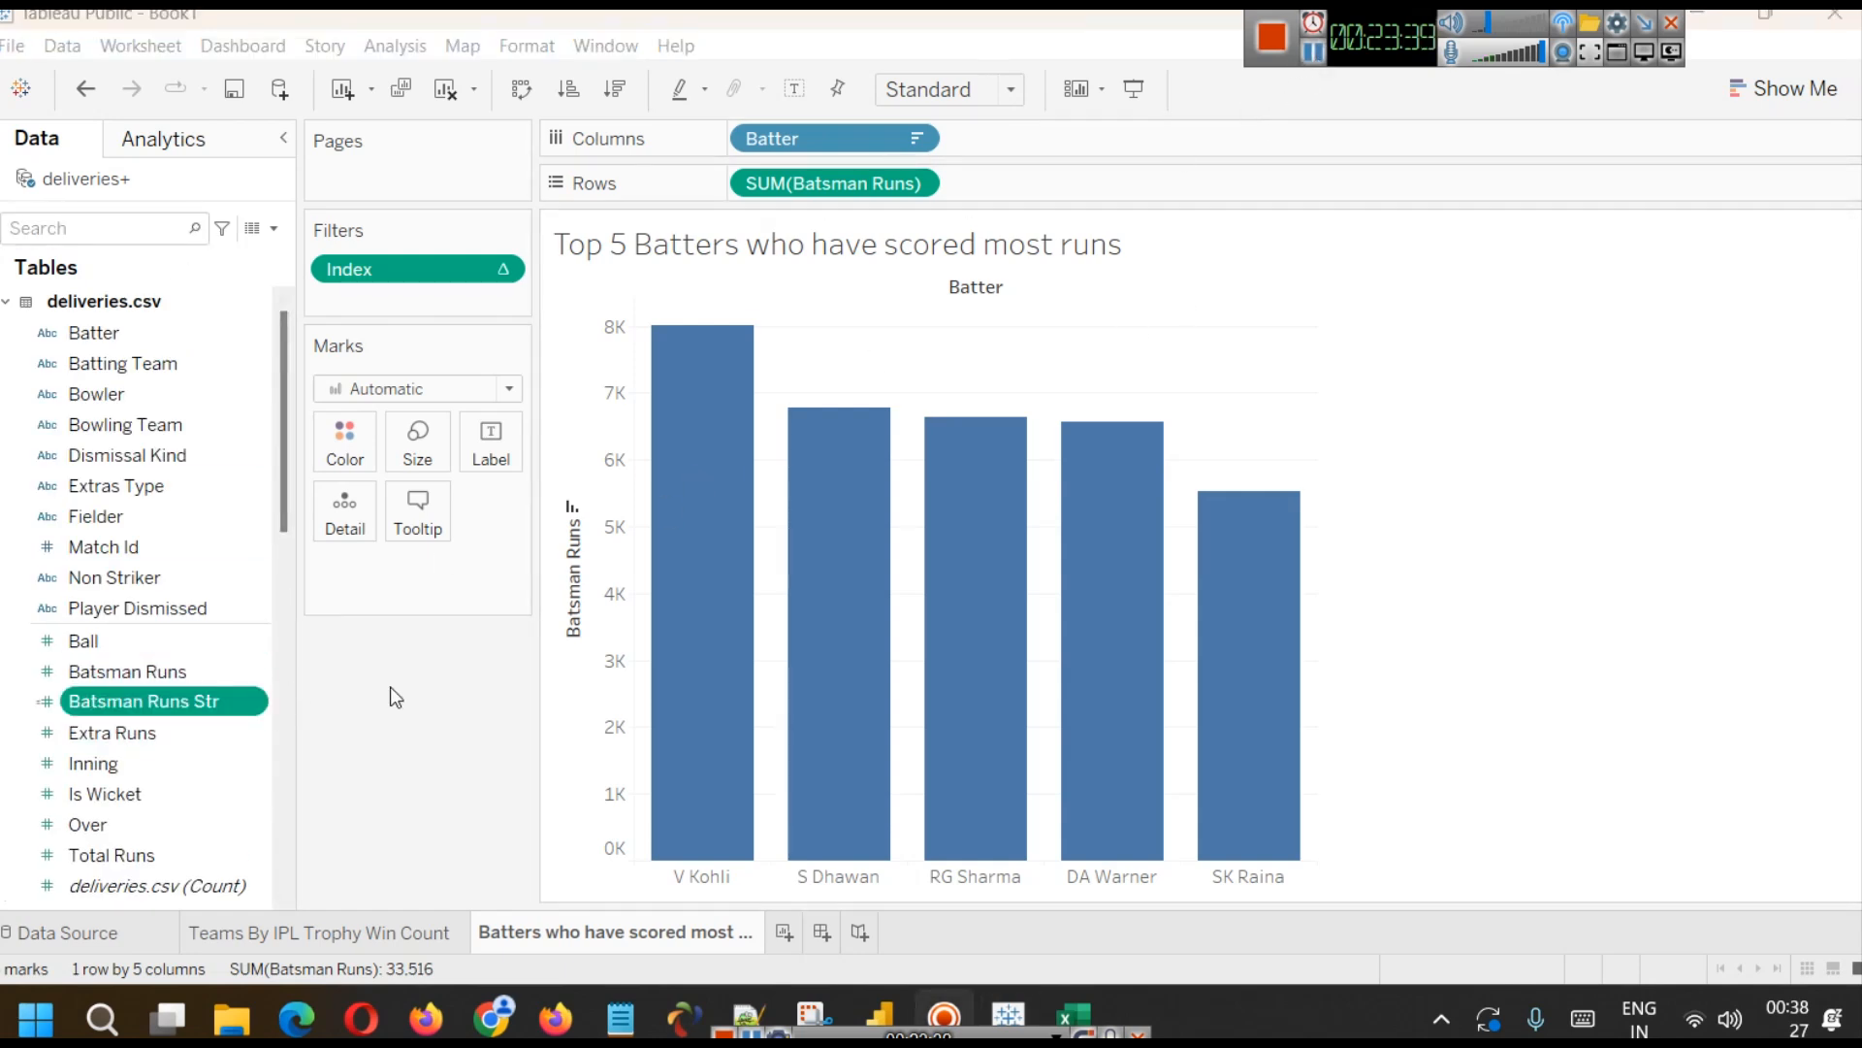
- Convert the Batsman Runs Str field to a dimension and colour the chart's bars by it
{"action": "right_click", "coordinate": [252, 707]}
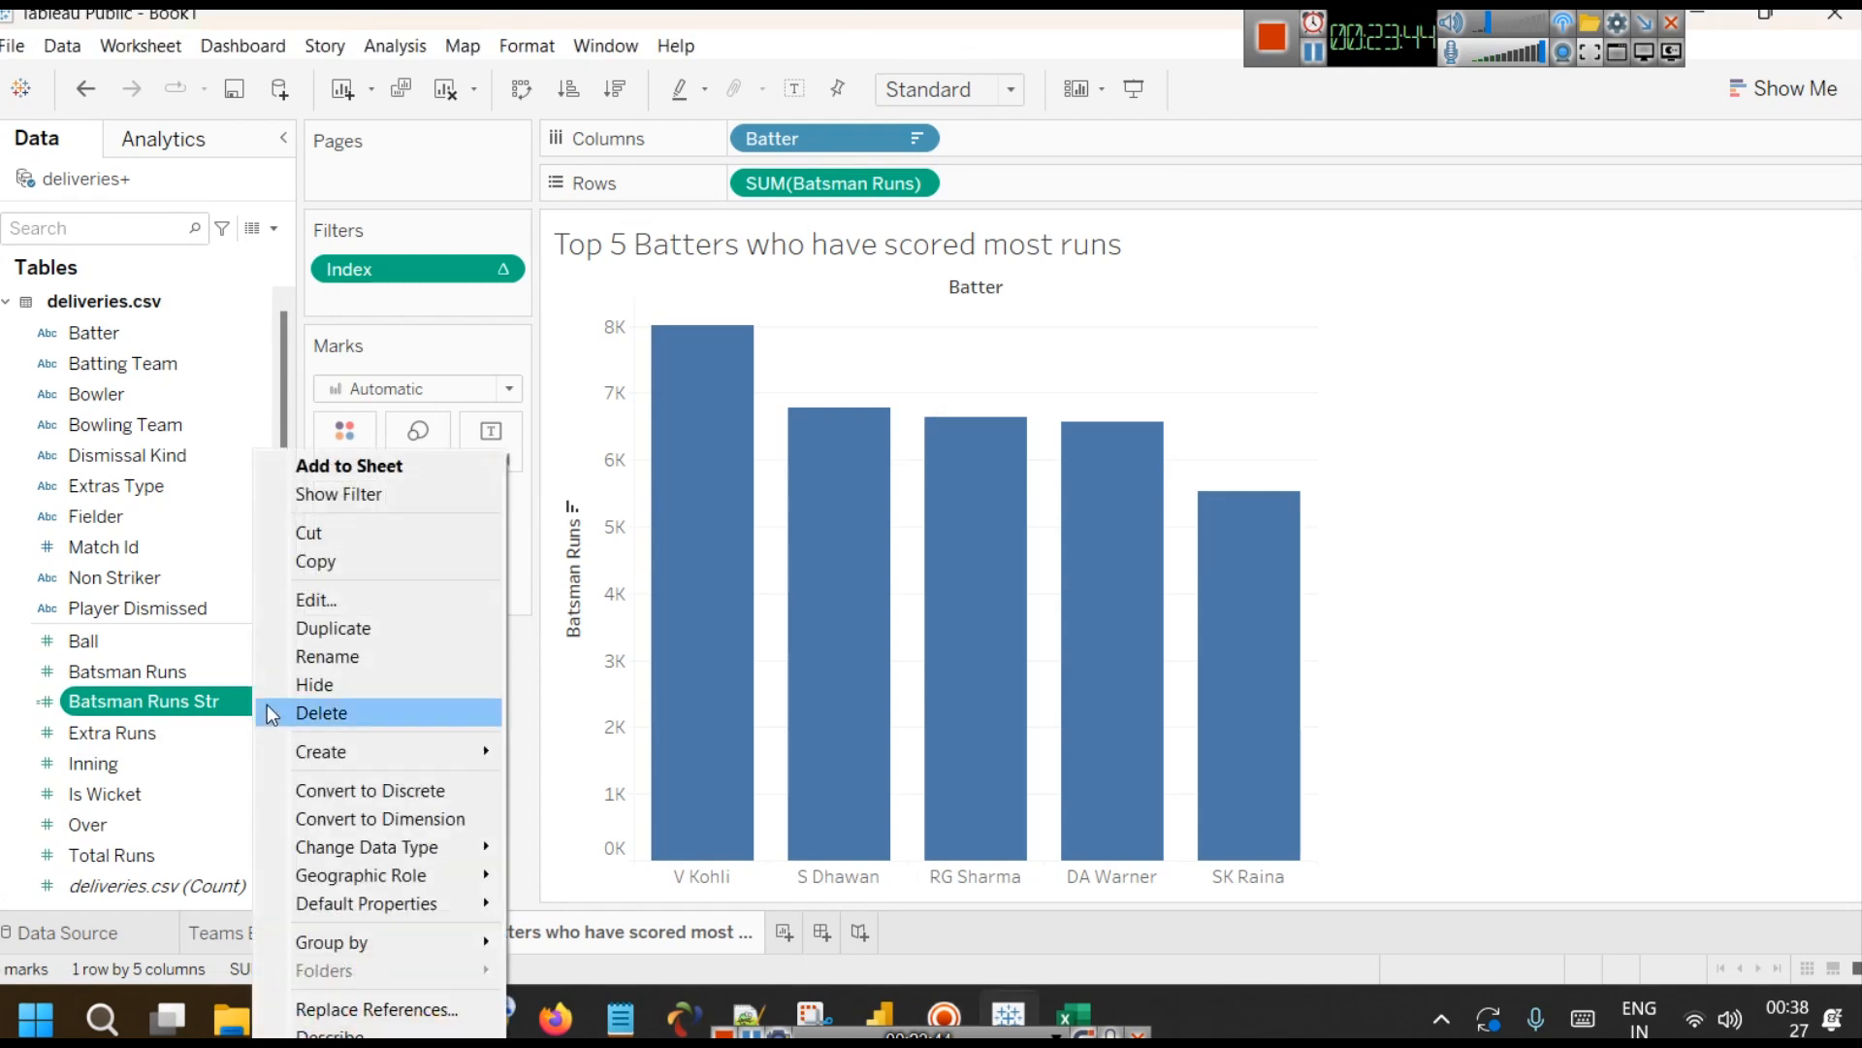
{"action": "left_click", "coordinate": [419, 821]}
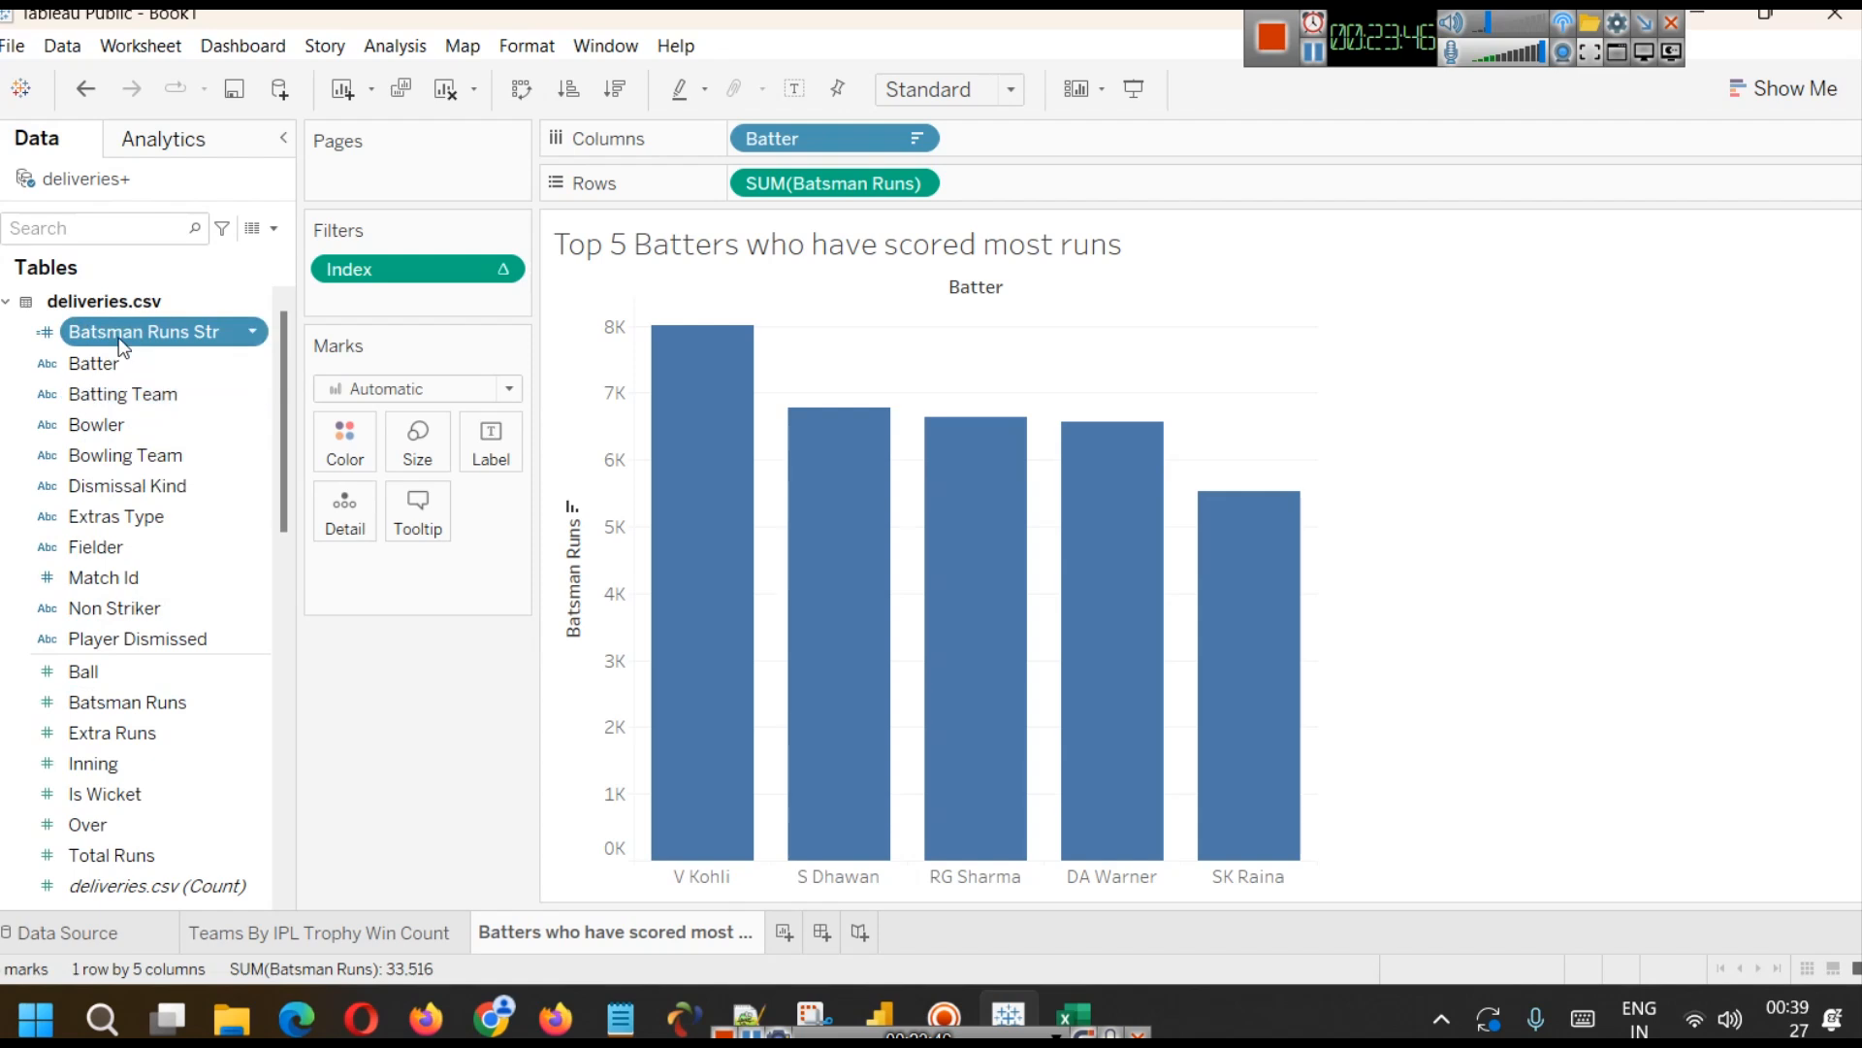
{"action": "left_click_drag", "start_coordinate": [121, 344], "coordinate": [338, 457]}
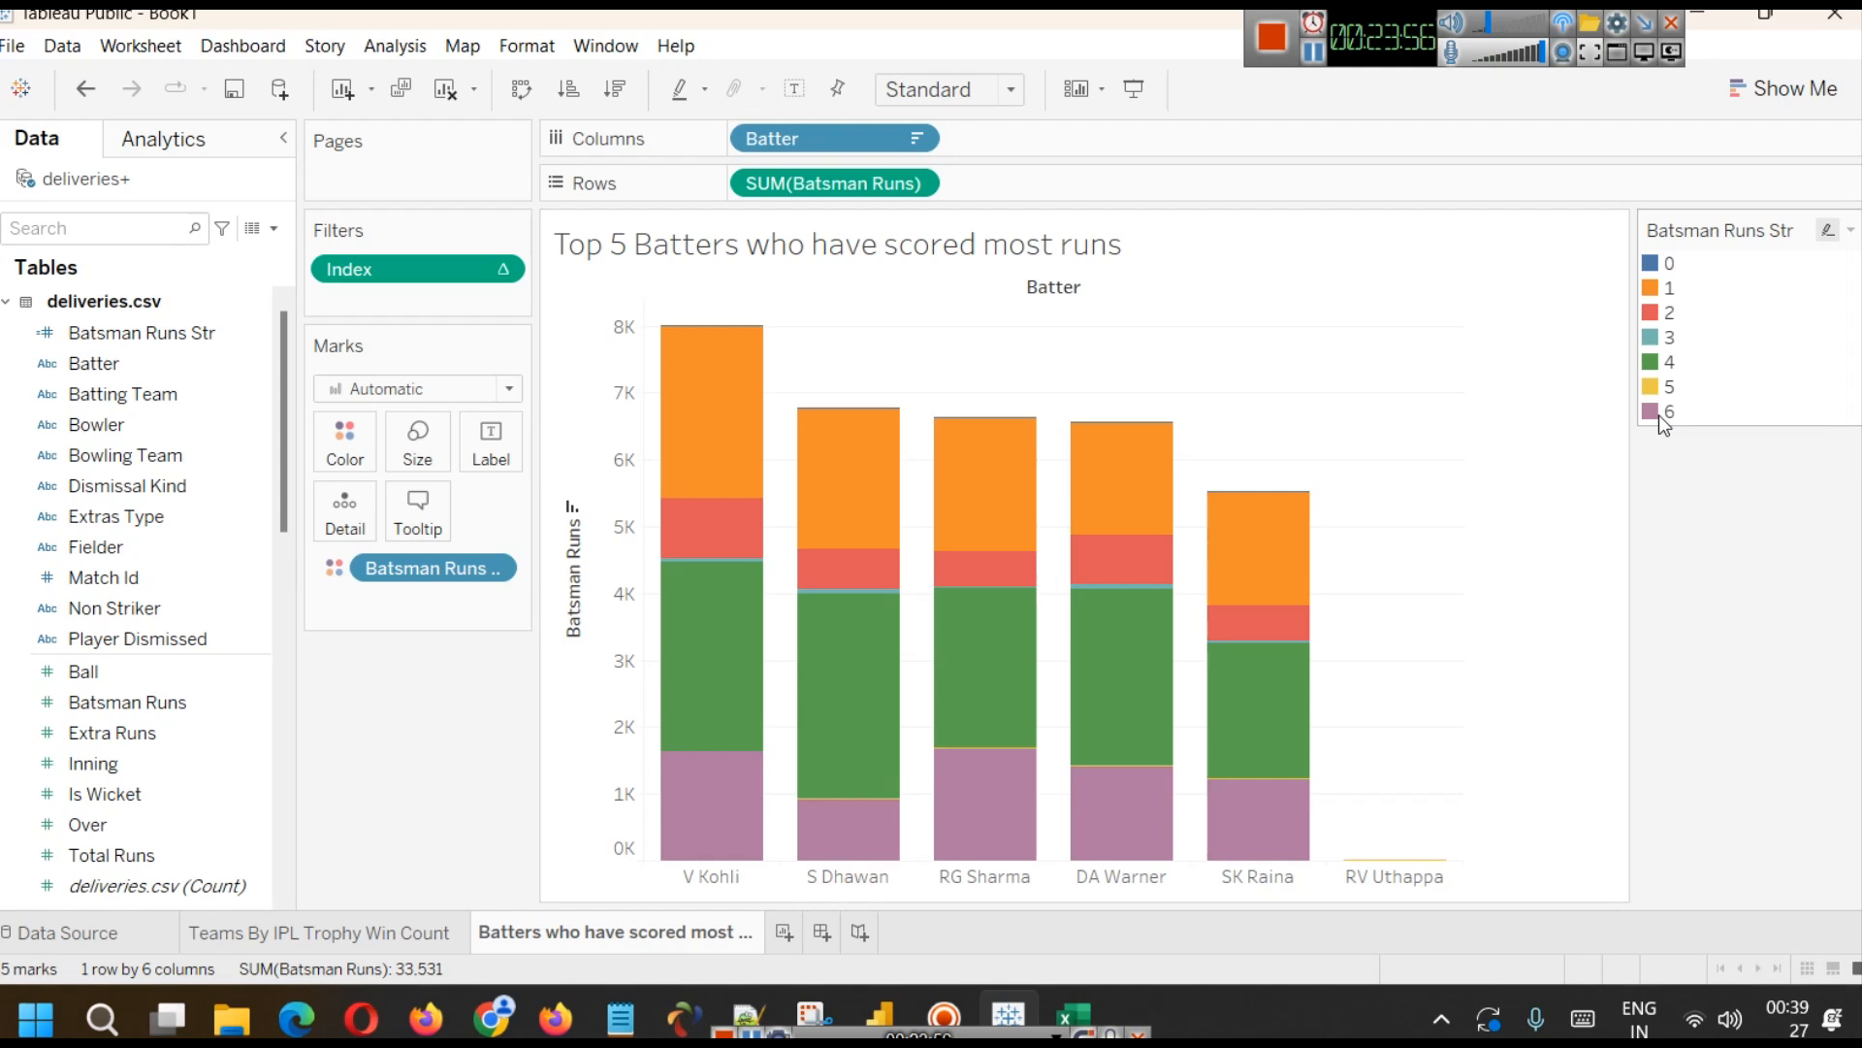
{"action": "mouse_move", "coordinate": [706, 828]}
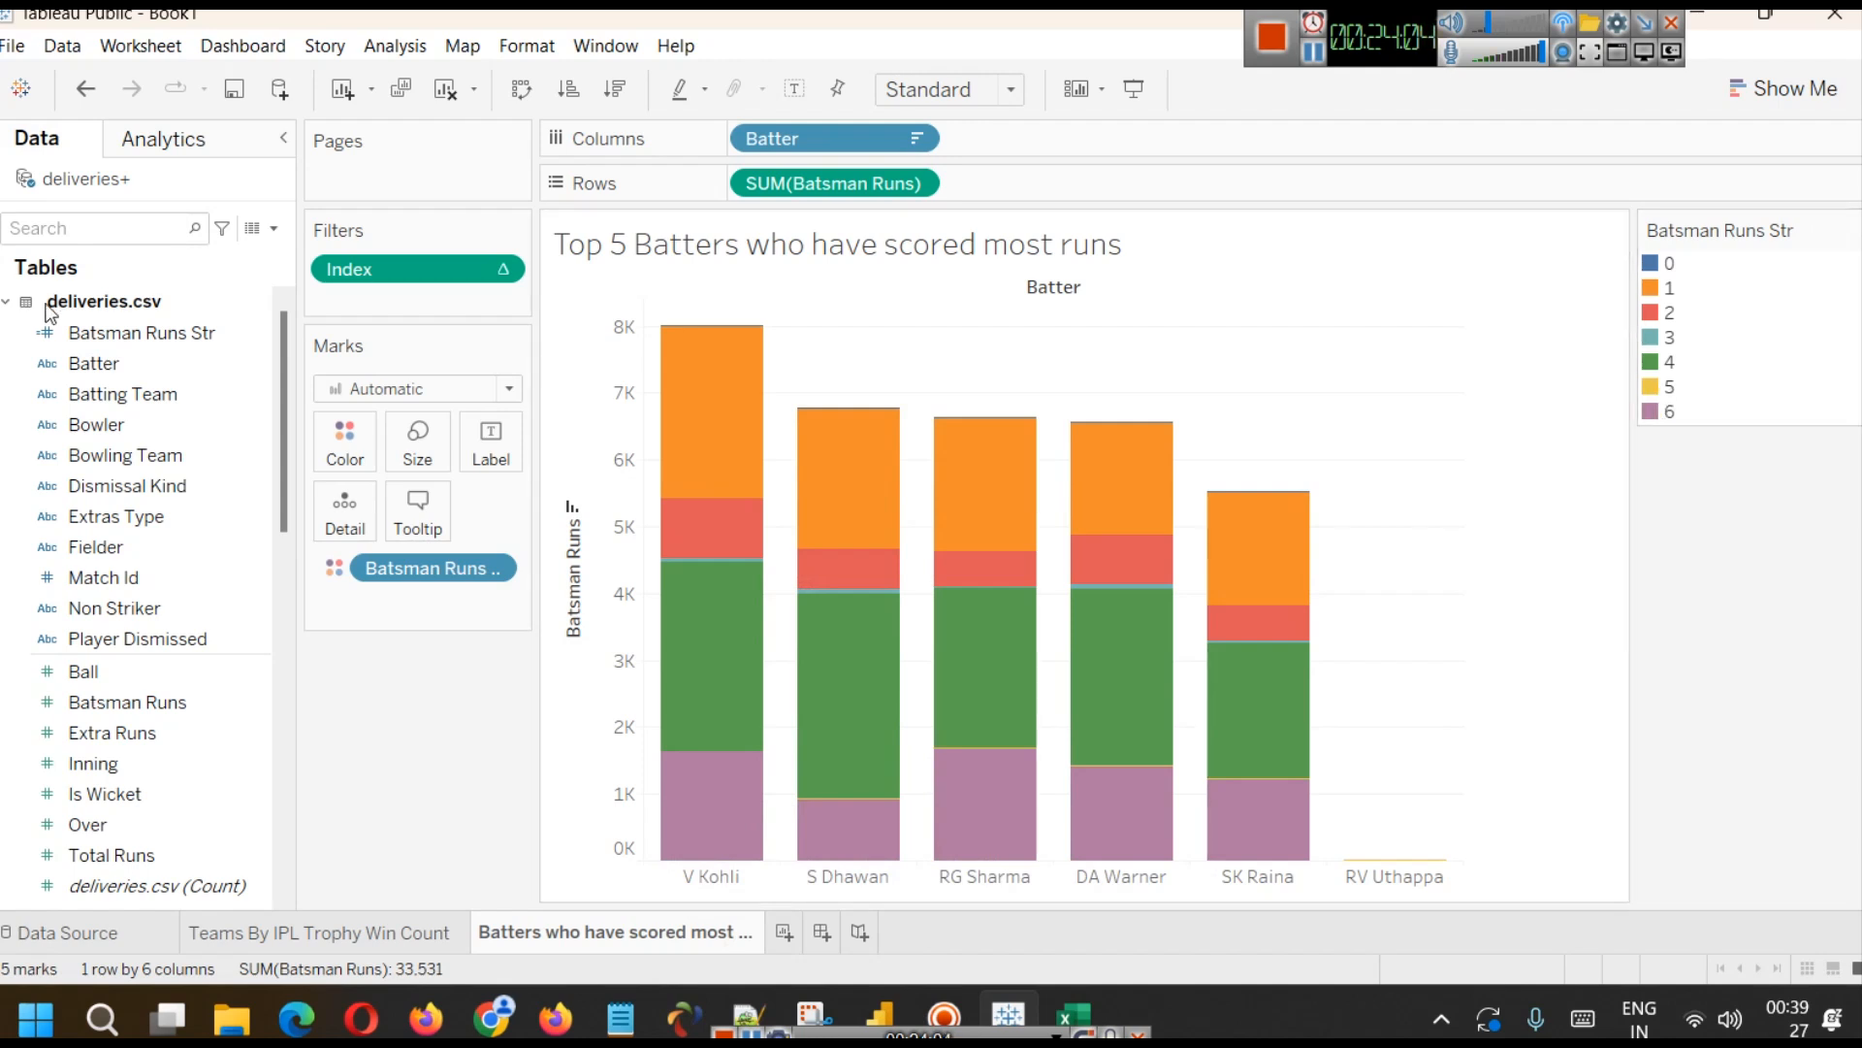
- Try labelling the bar segments with the Batsman Runs Str field, and undo that label
{"action": "left_click_drag", "start_coordinate": [108, 333], "coordinate": [501, 466]}
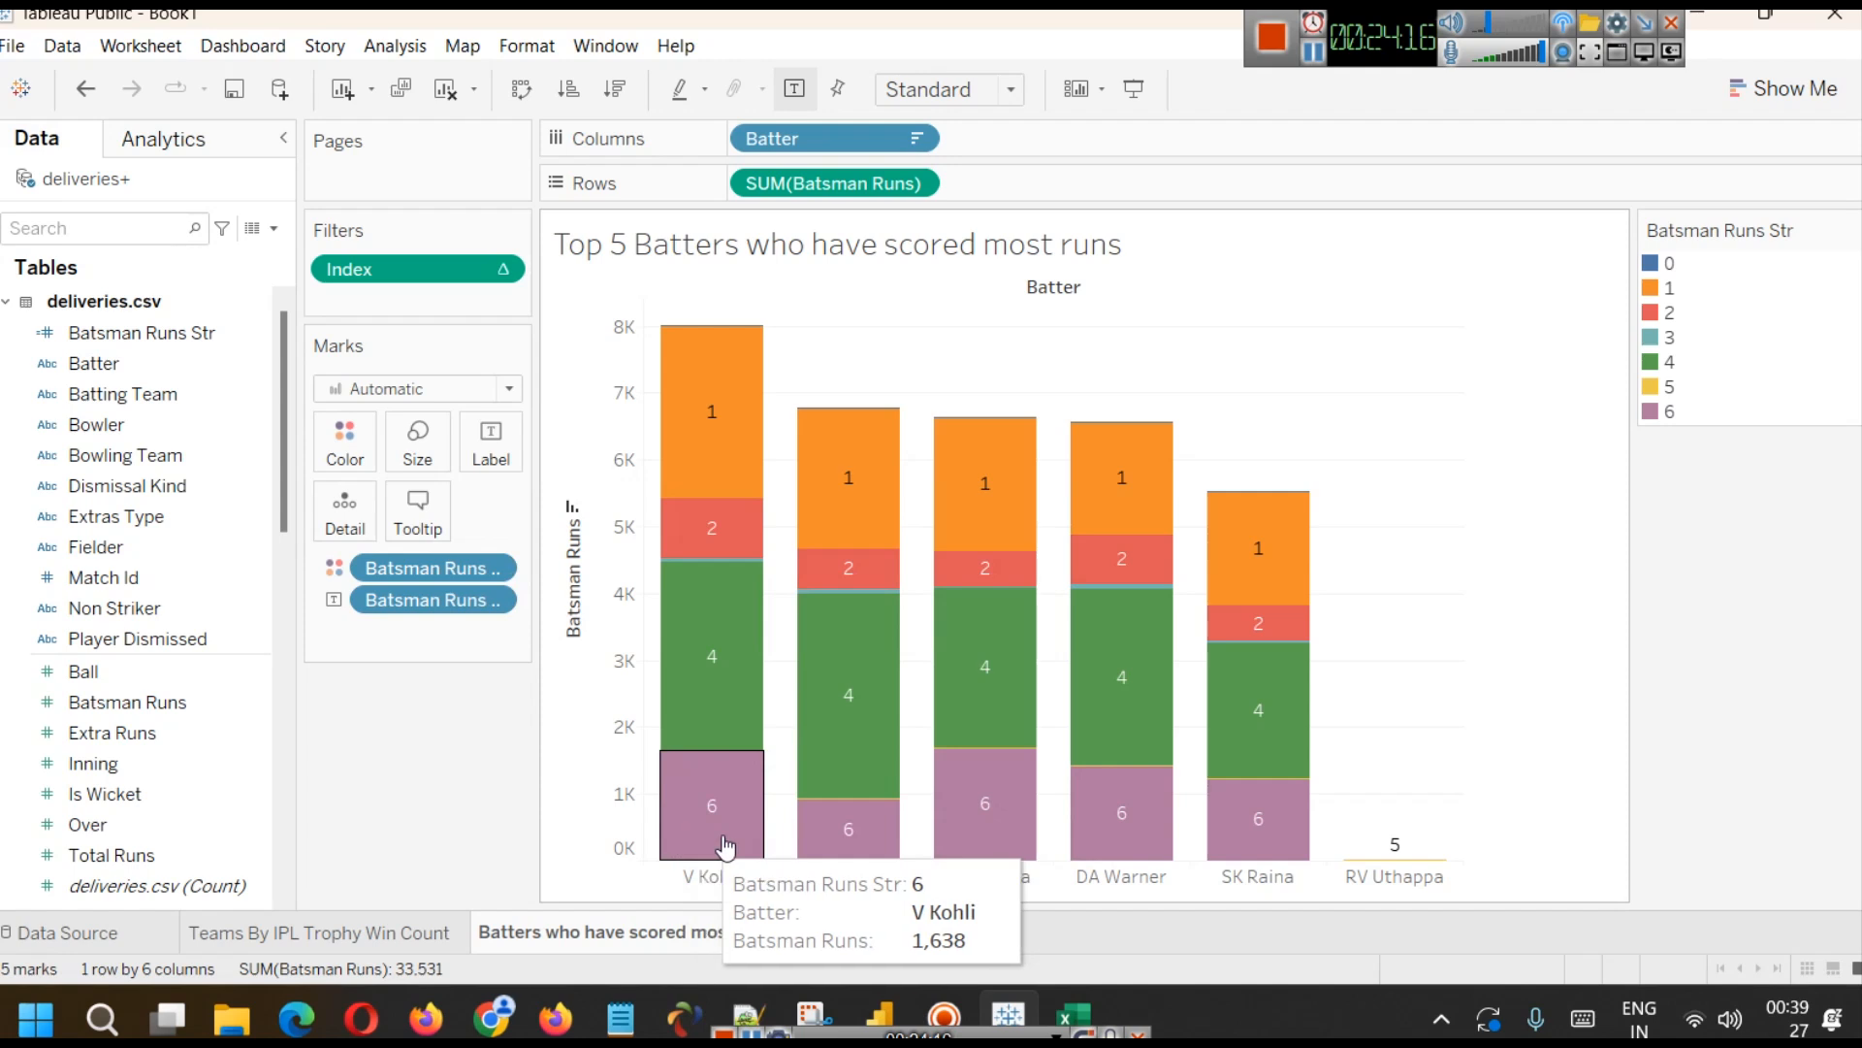
{"action": "key", "text": "ctrl+z"}
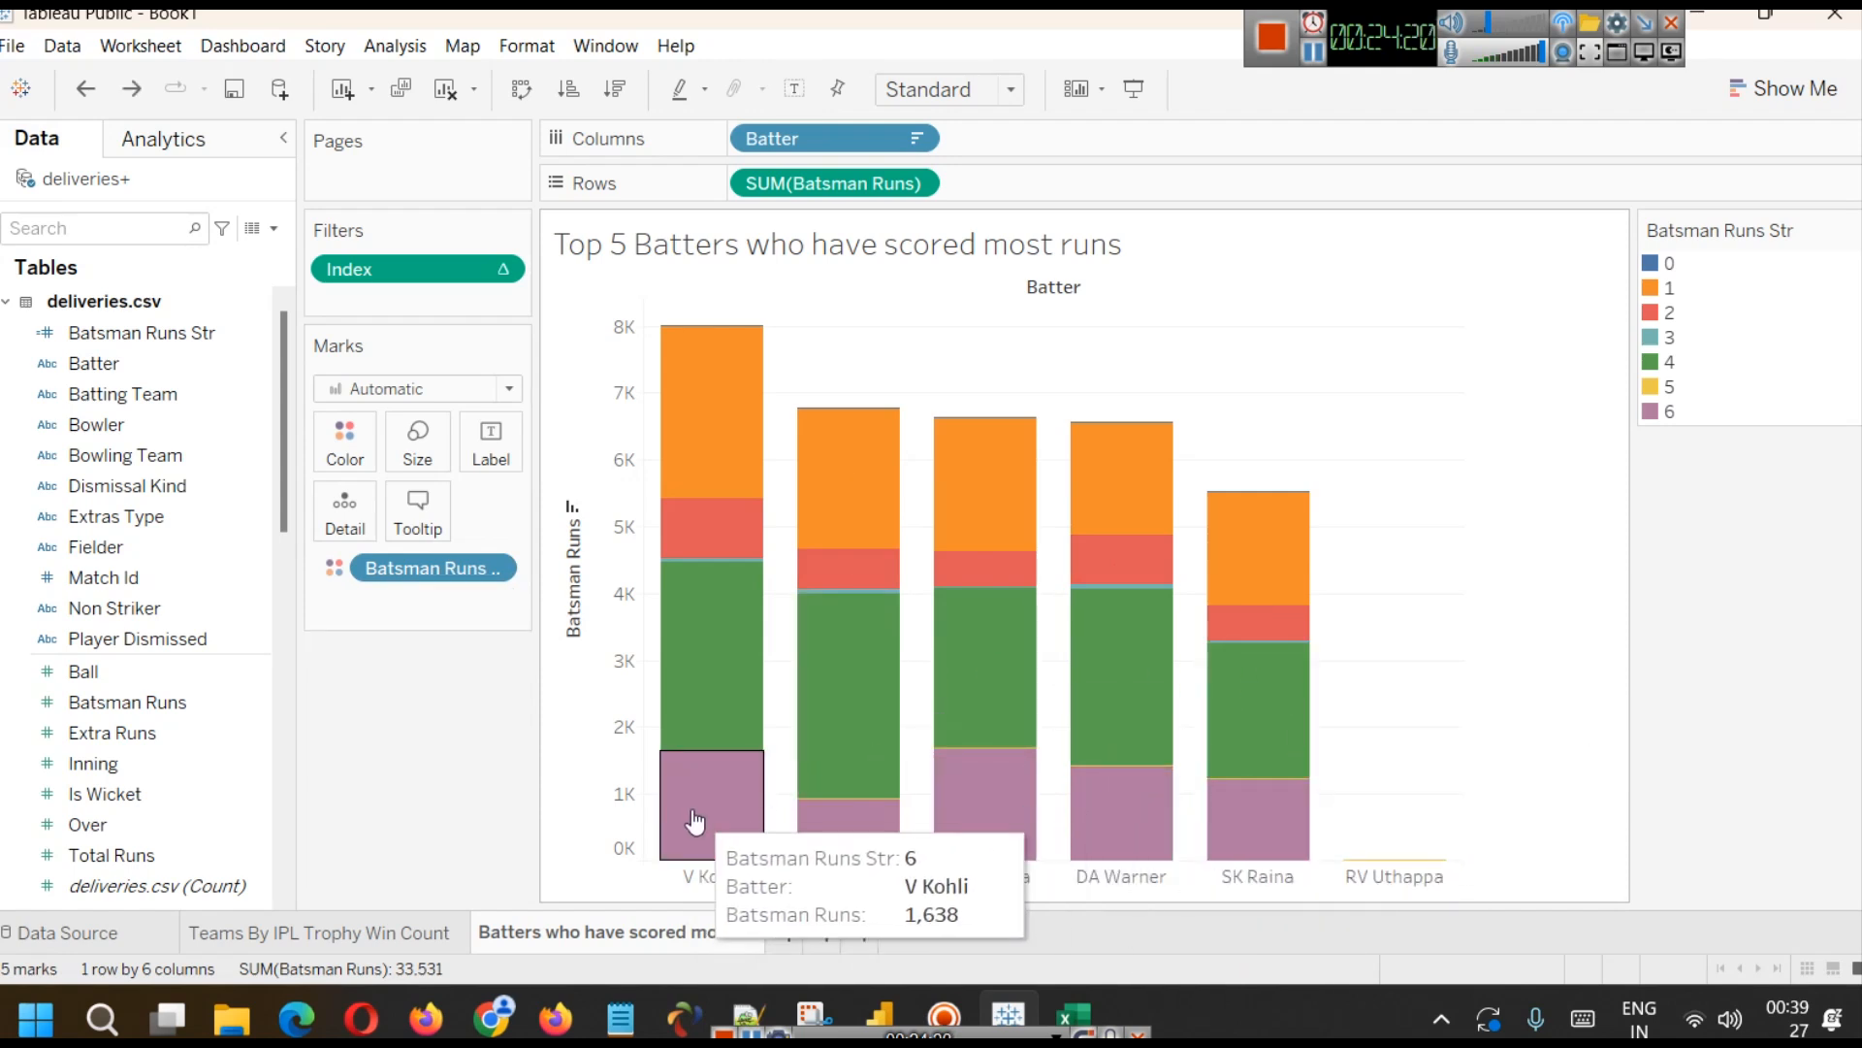
{"action": "mouse_move", "coordinate": [709, 705]}
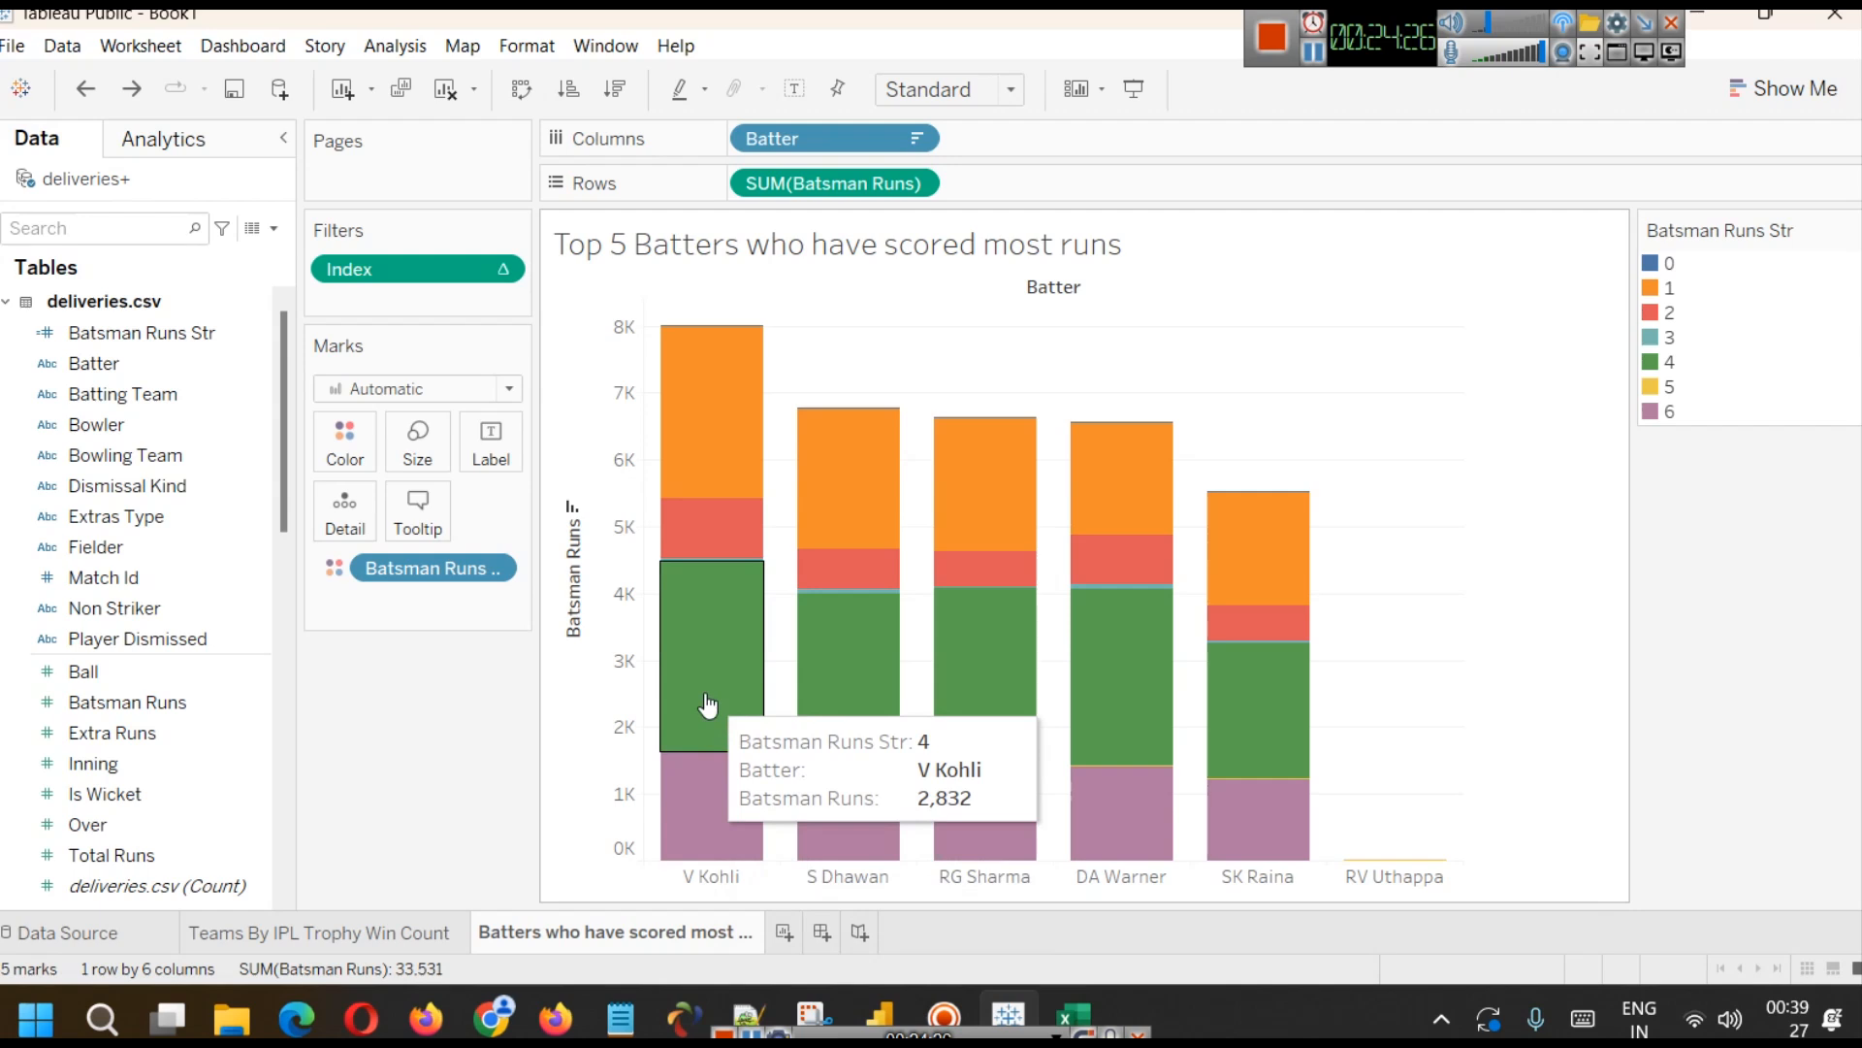
{"action": "mouse_move", "coordinate": [679, 538]}
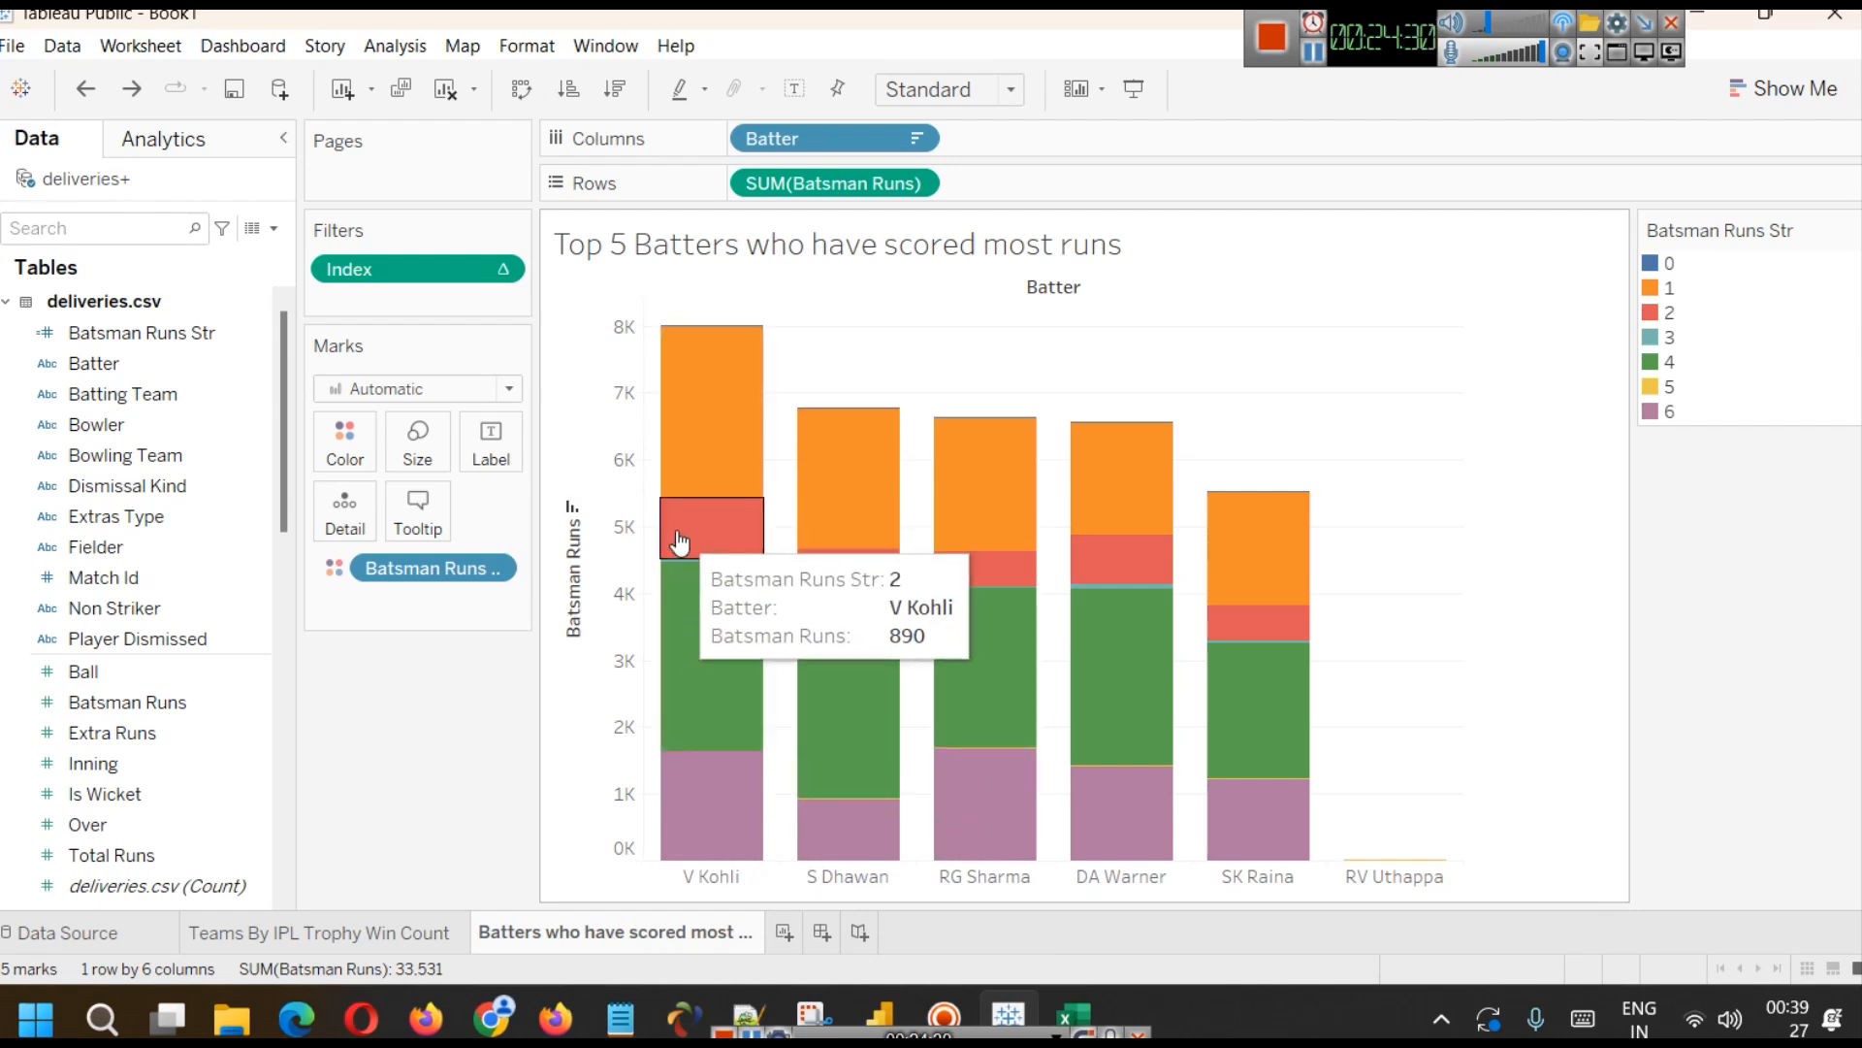
{"action": "mouse_move", "coordinate": [726, 379]}
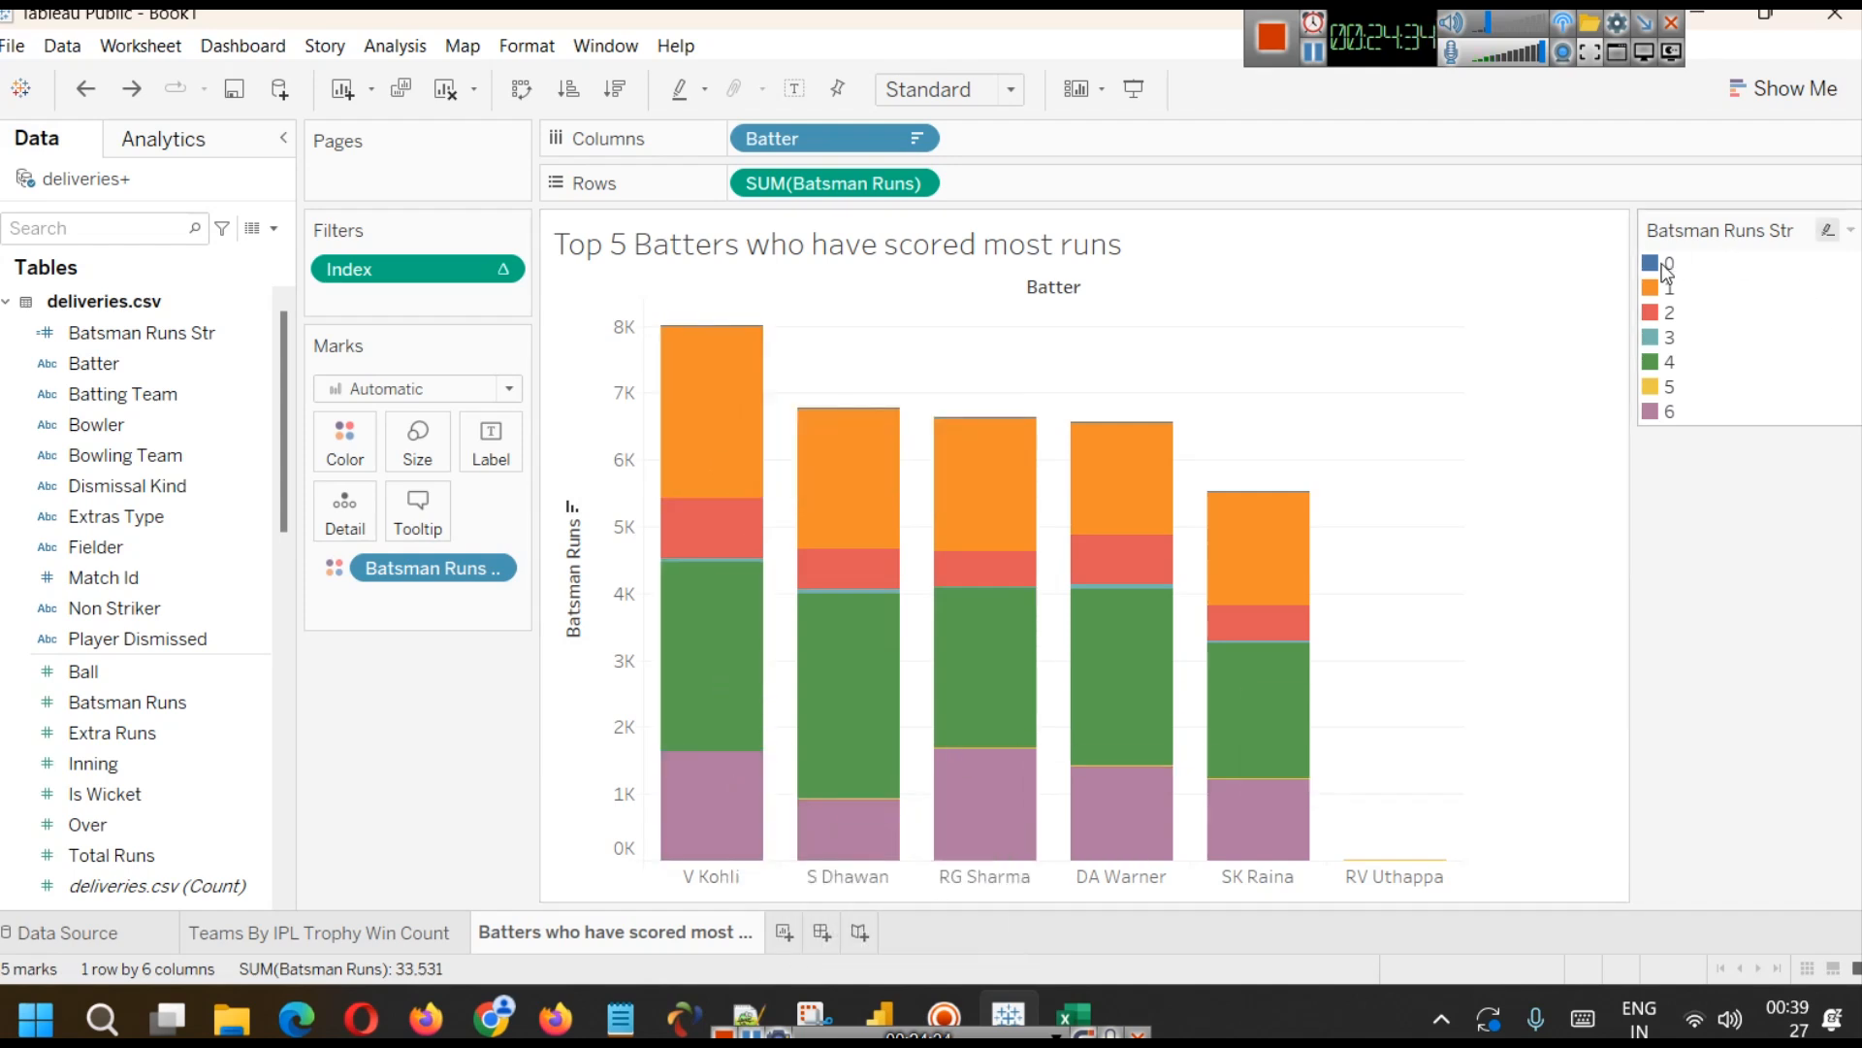
- Filter the chart by Batsman Runs Str, keeping only the values 4 and 6
{"action": "left_click_drag", "start_coordinate": [136, 332], "coordinate": [456, 301]}
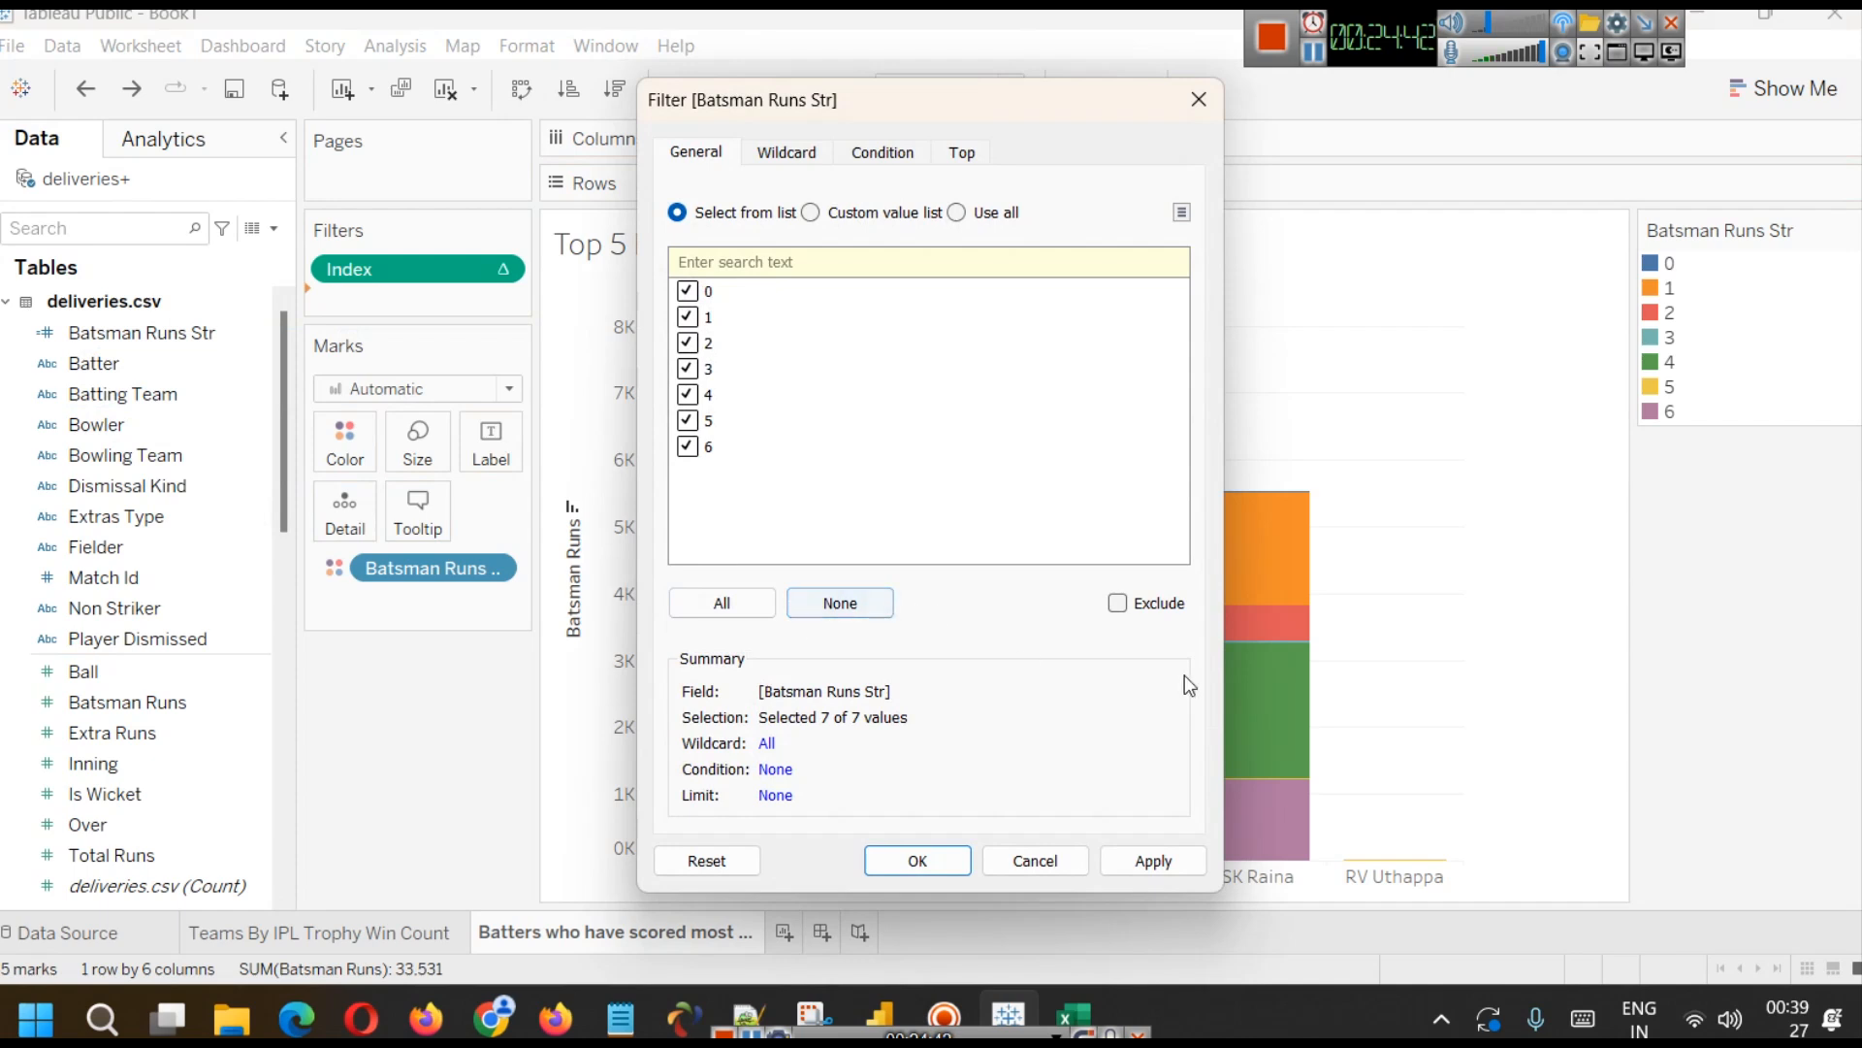
{"action": "left_click", "coordinate": [840, 602]}
{"action": "left_click", "coordinate": [687, 394]}
{"action": "left_click", "coordinate": [688, 445]}
{"action": "left_click", "coordinate": [1154, 861]}
{"action": "left_click", "coordinate": [957, 871]}
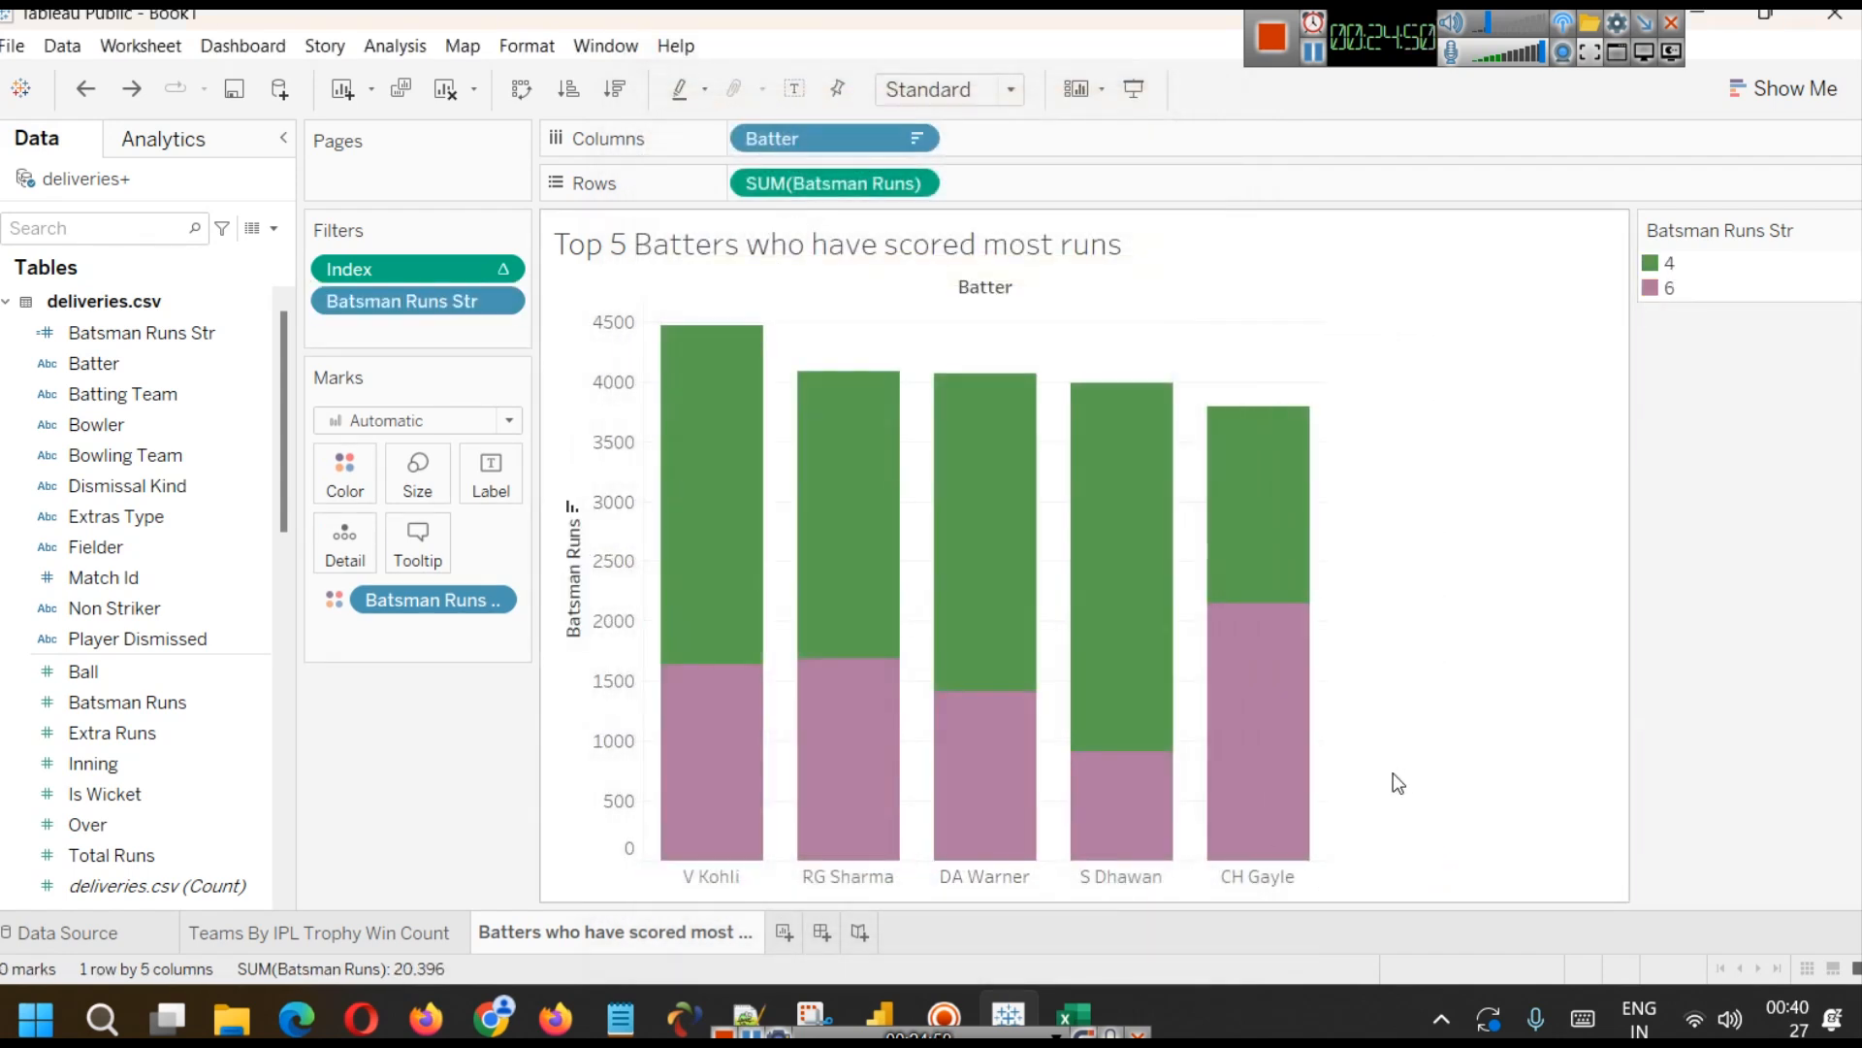
- Examine the runs from sixes and fours in the bar segments of the listed batters
{"action": "mouse_move", "coordinate": [1297, 740]}
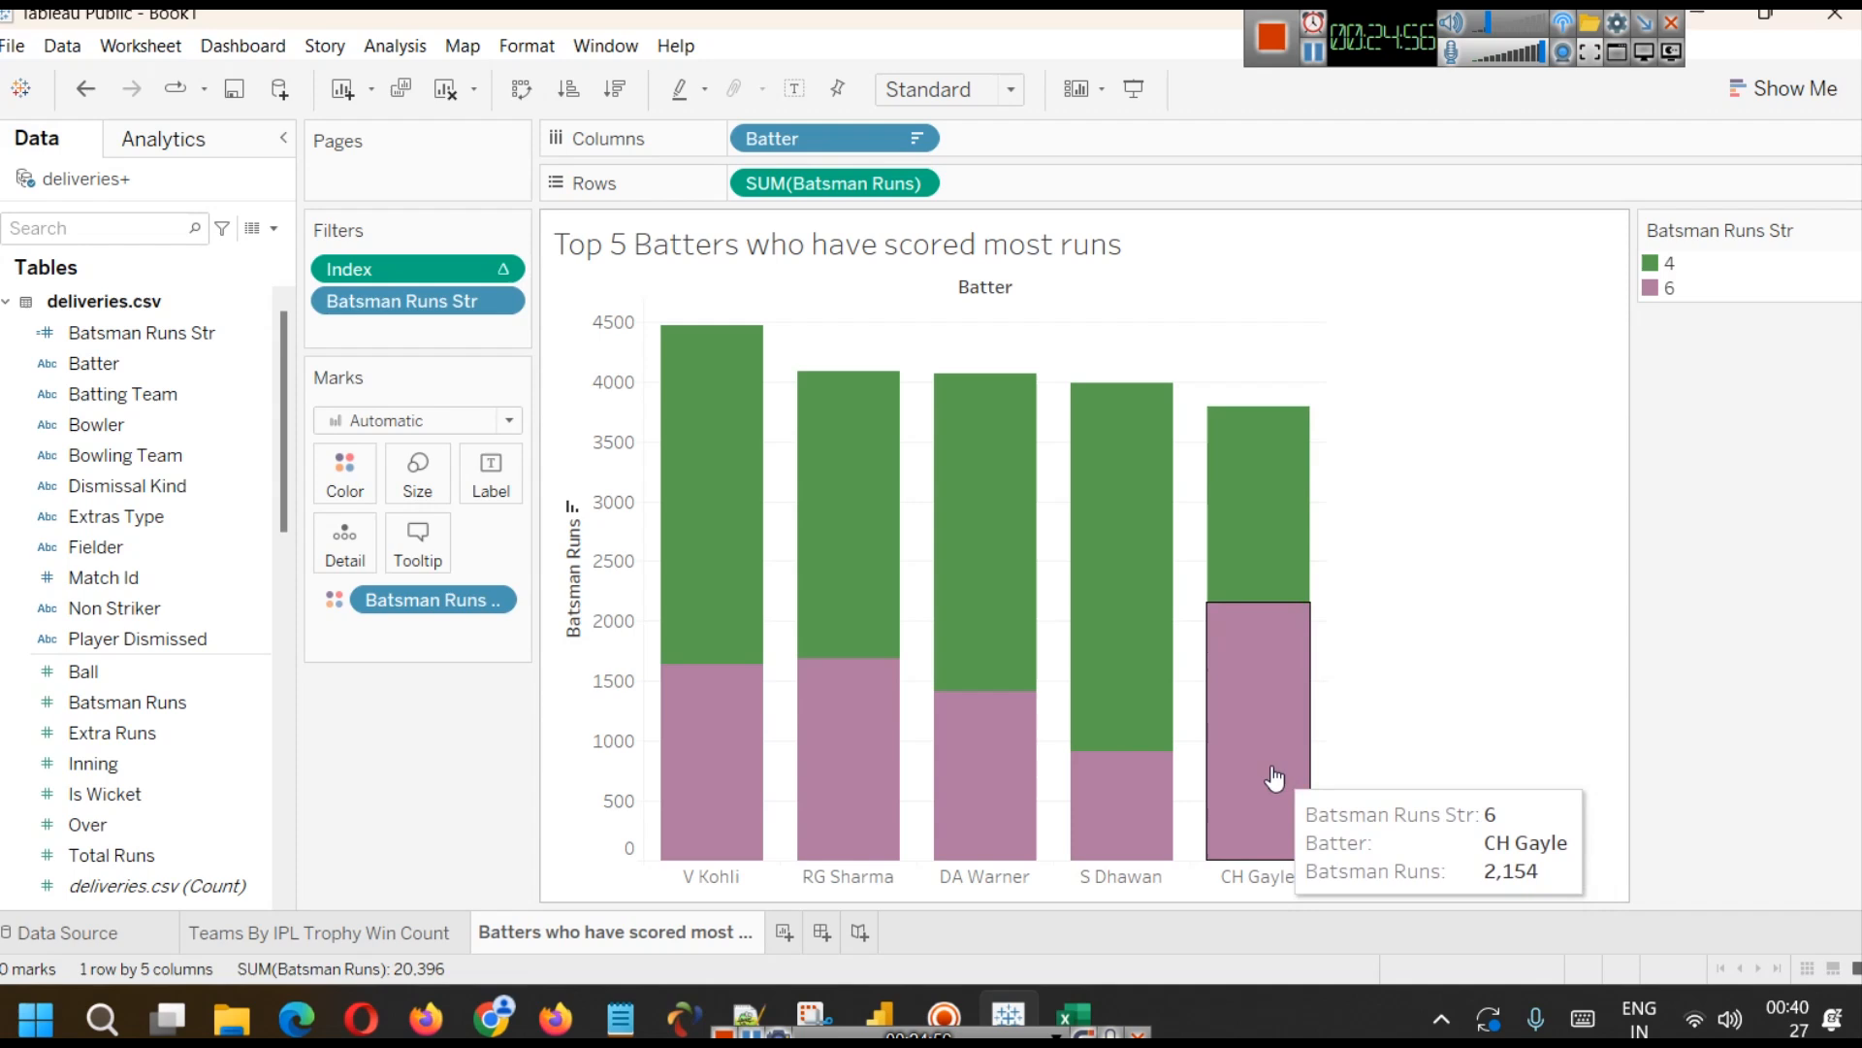
{"action": "mouse_move", "coordinate": [843, 820]}
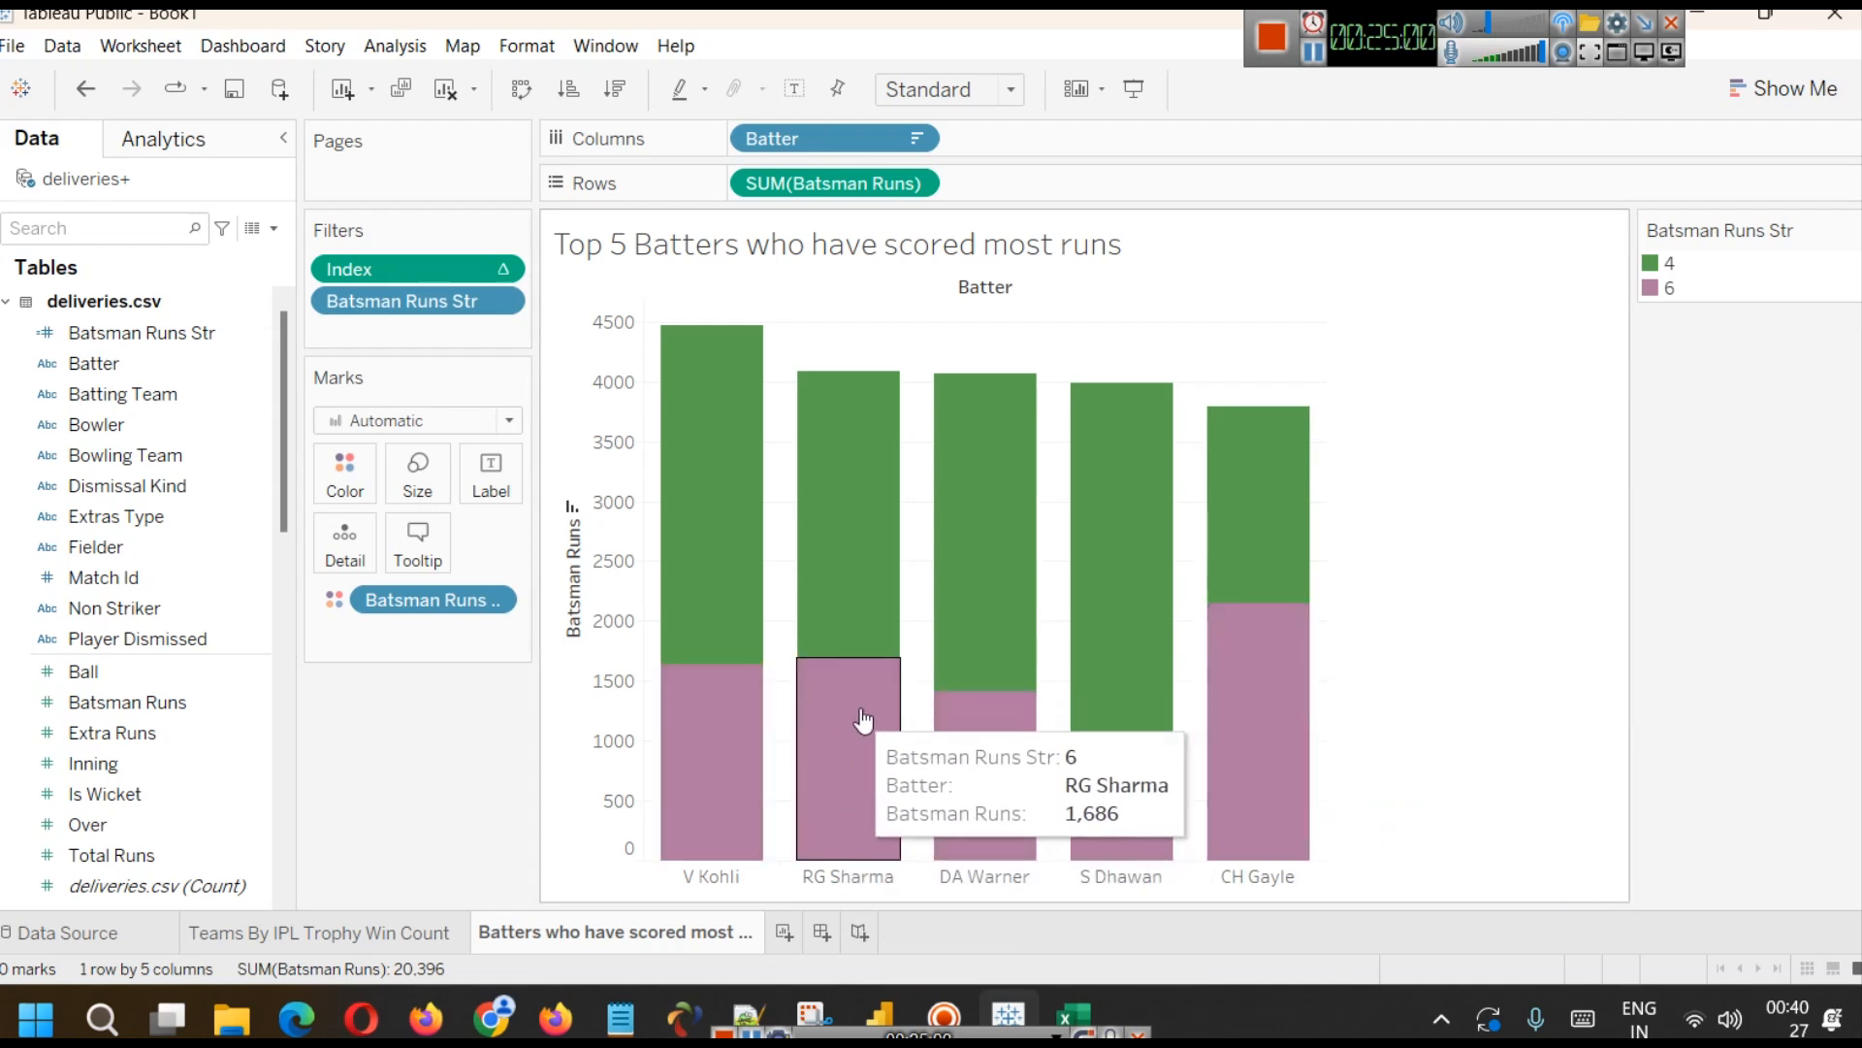
{"action": "mouse_move", "coordinate": [737, 765]}
{"action": "mouse_move", "coordinate": [840, 755]}
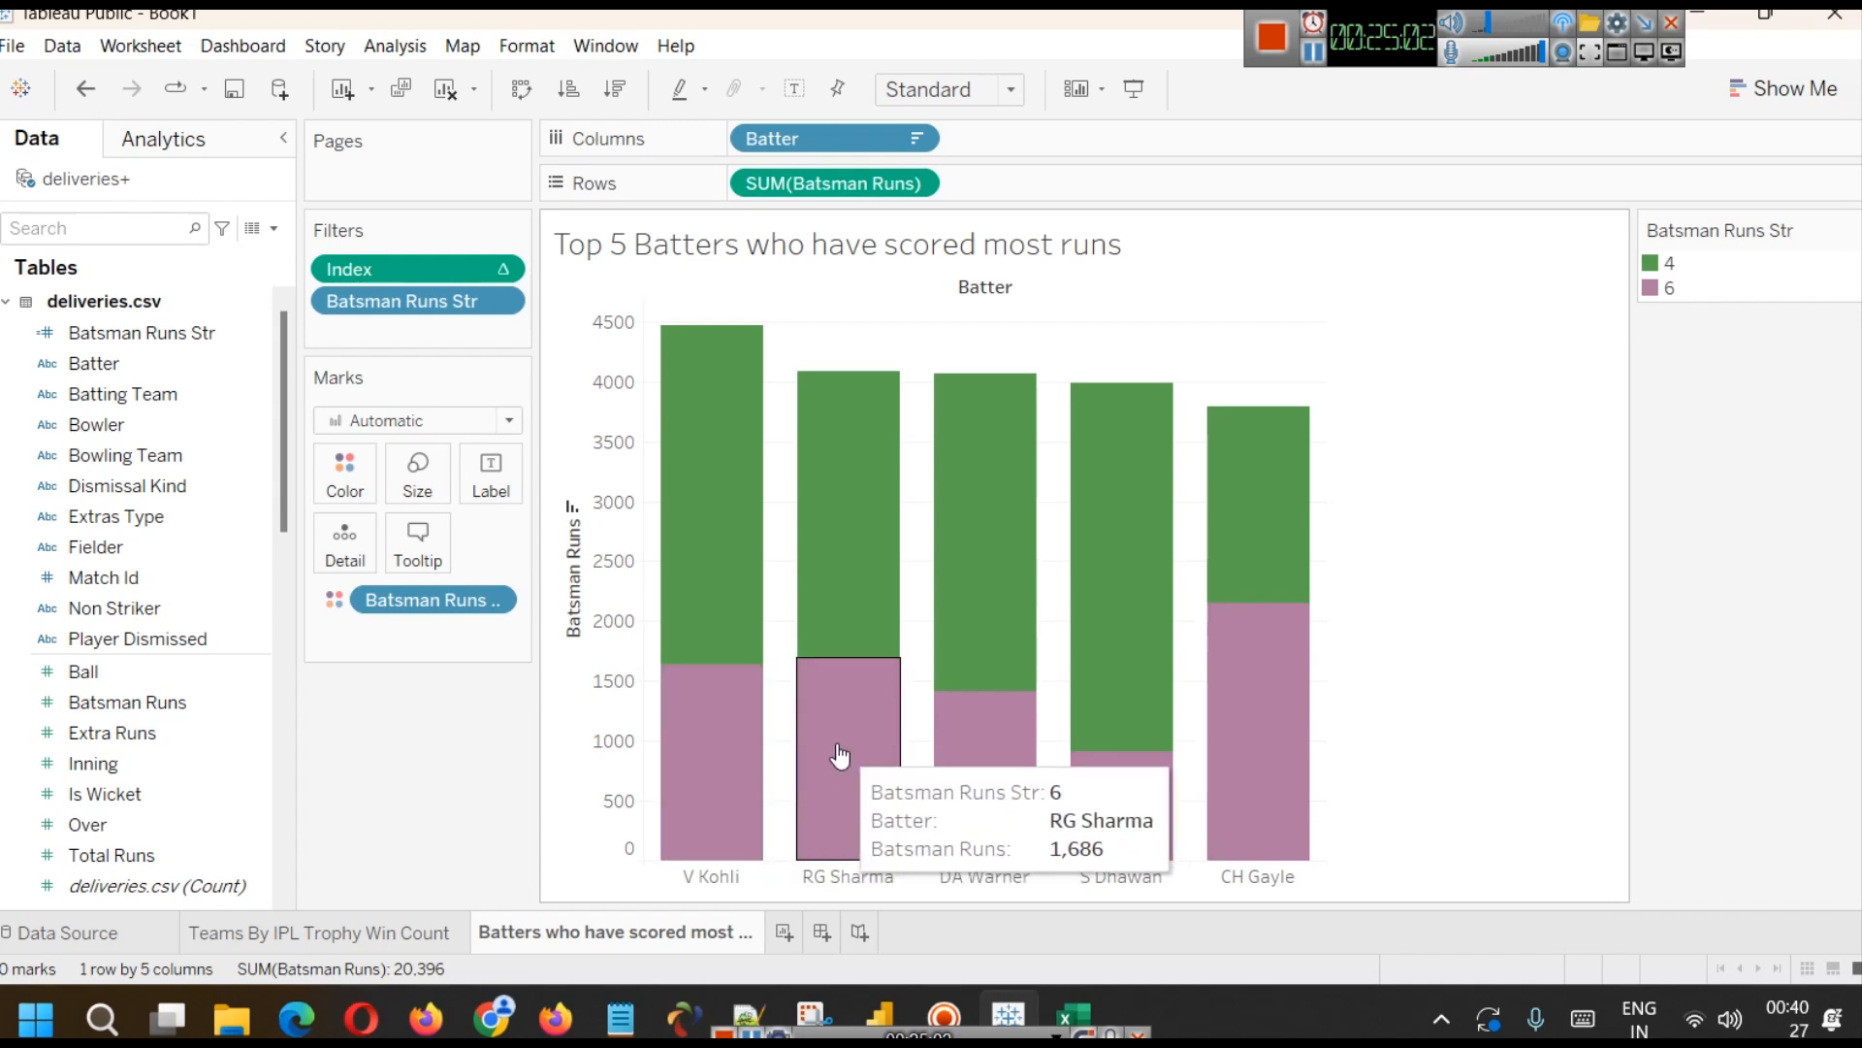
{"action": "mouse_move", "coordinate": [1152, 791]}
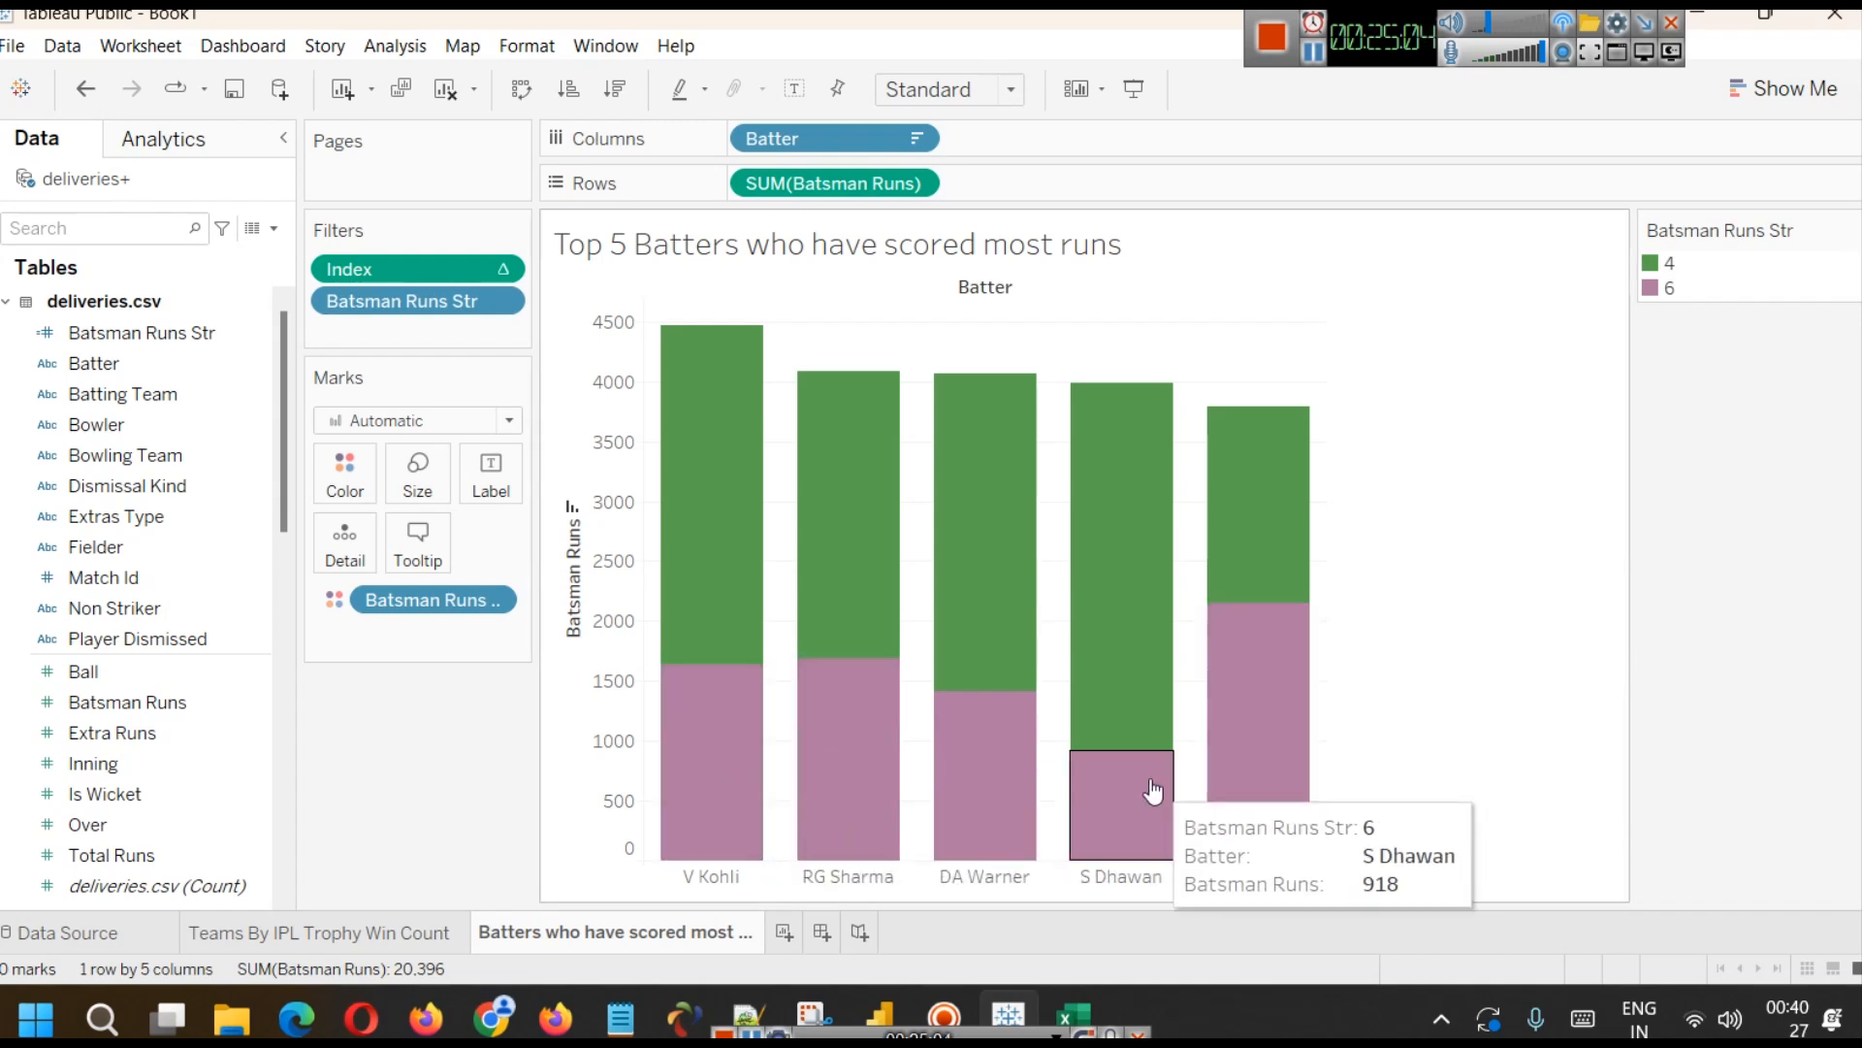
{"action": "mouse_move", "coordinate": [1115, 425]}
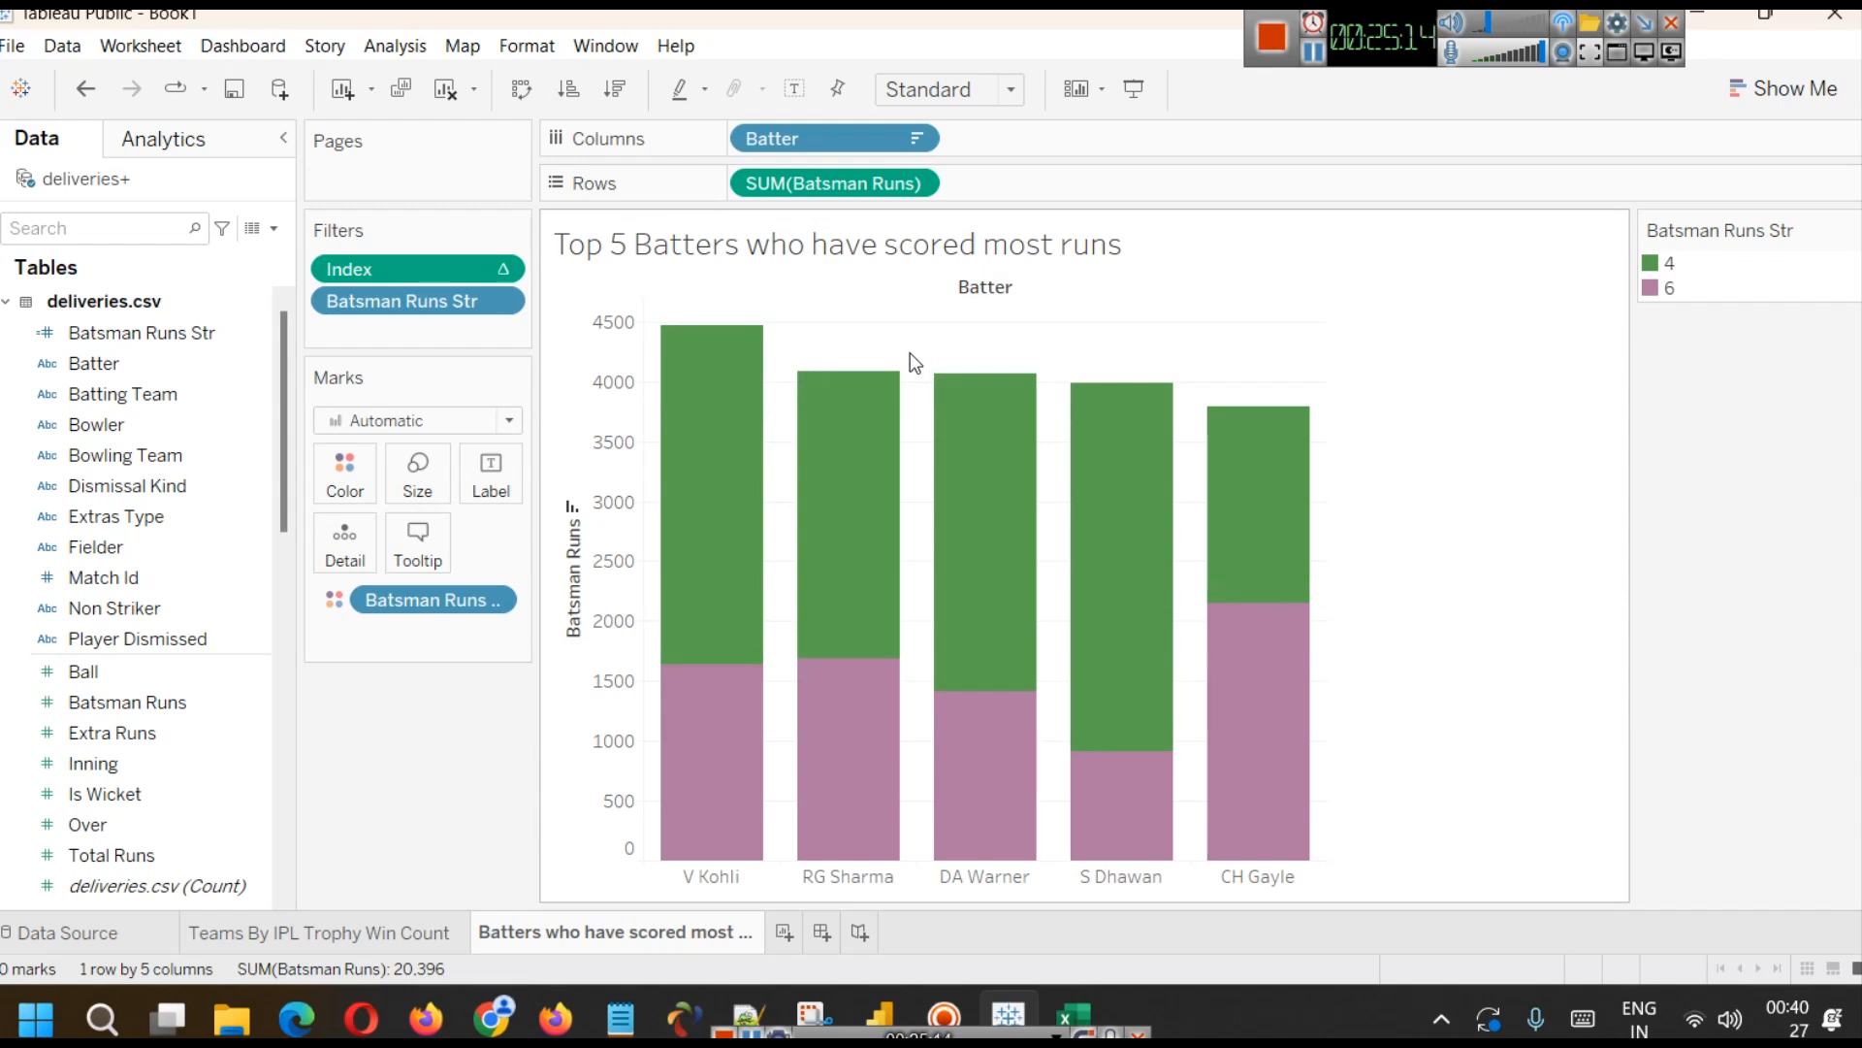
{"action": "mouse_move", "coordinate": [1280, 573]}
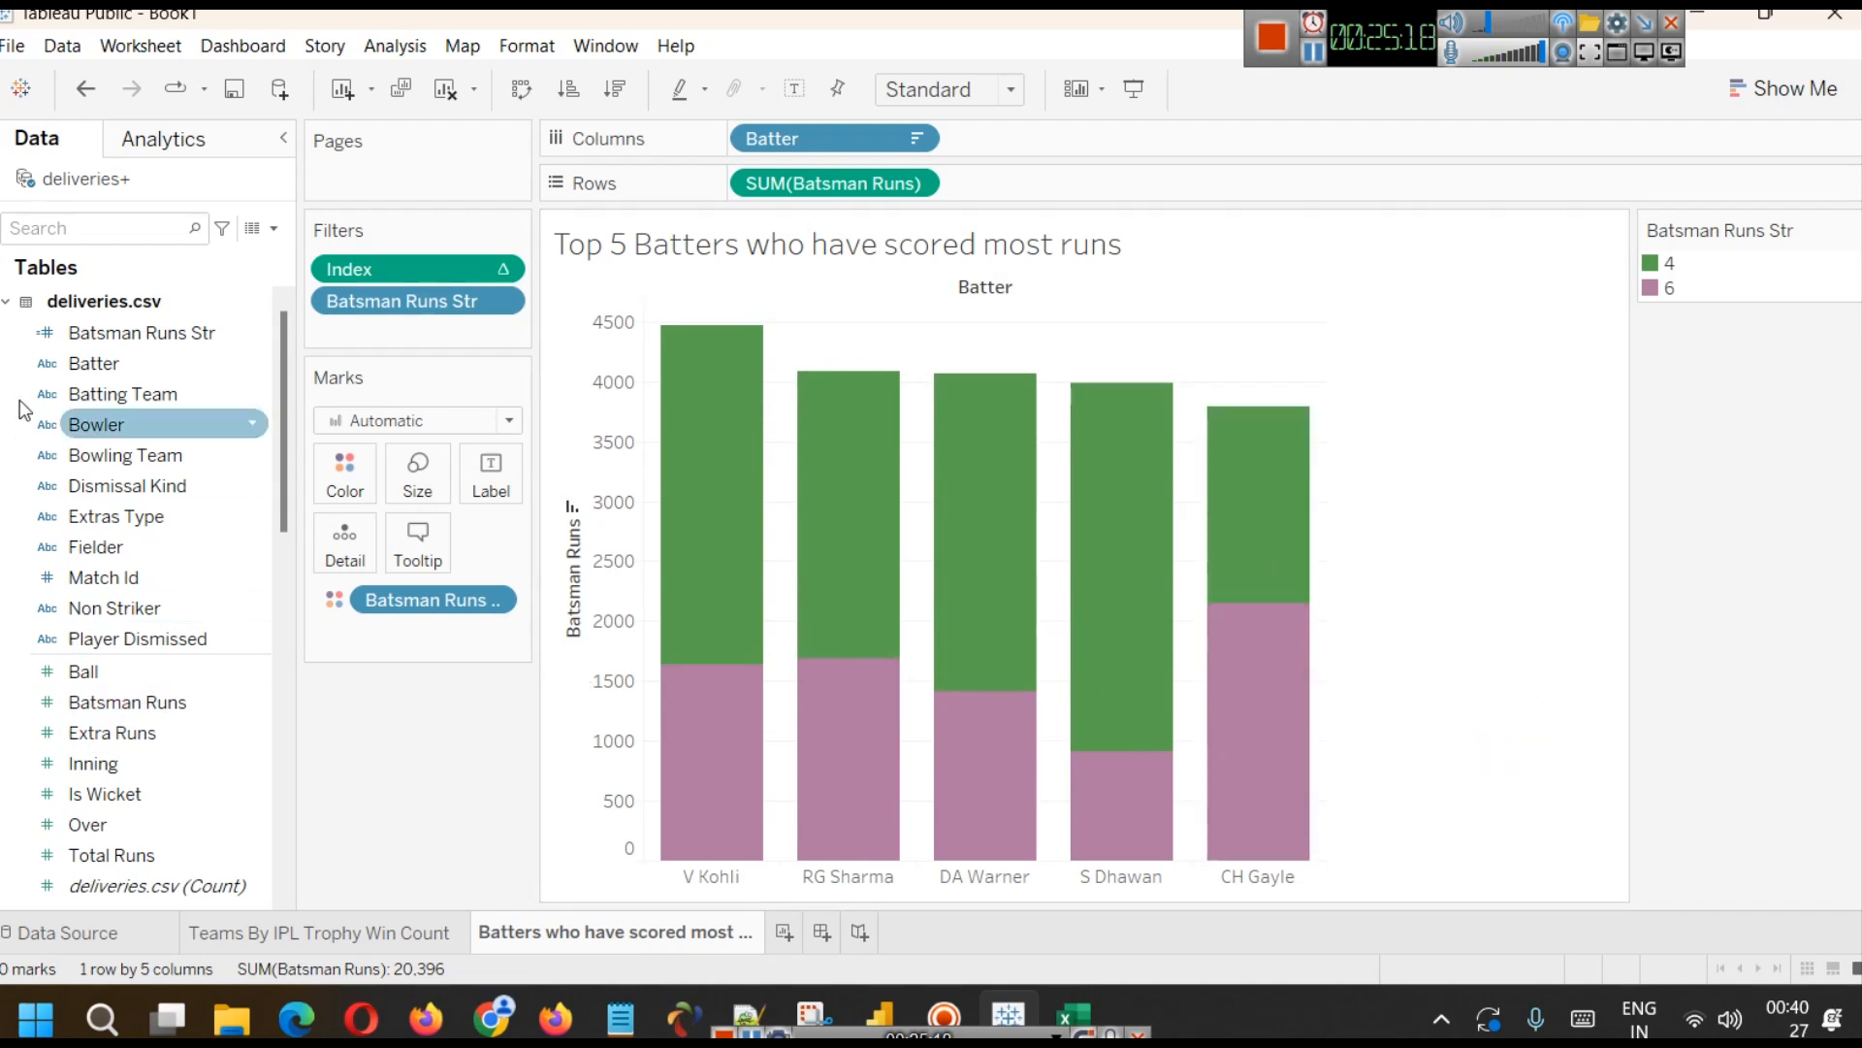
{"action": "mouse_move", "coordinate": [723, 419]}
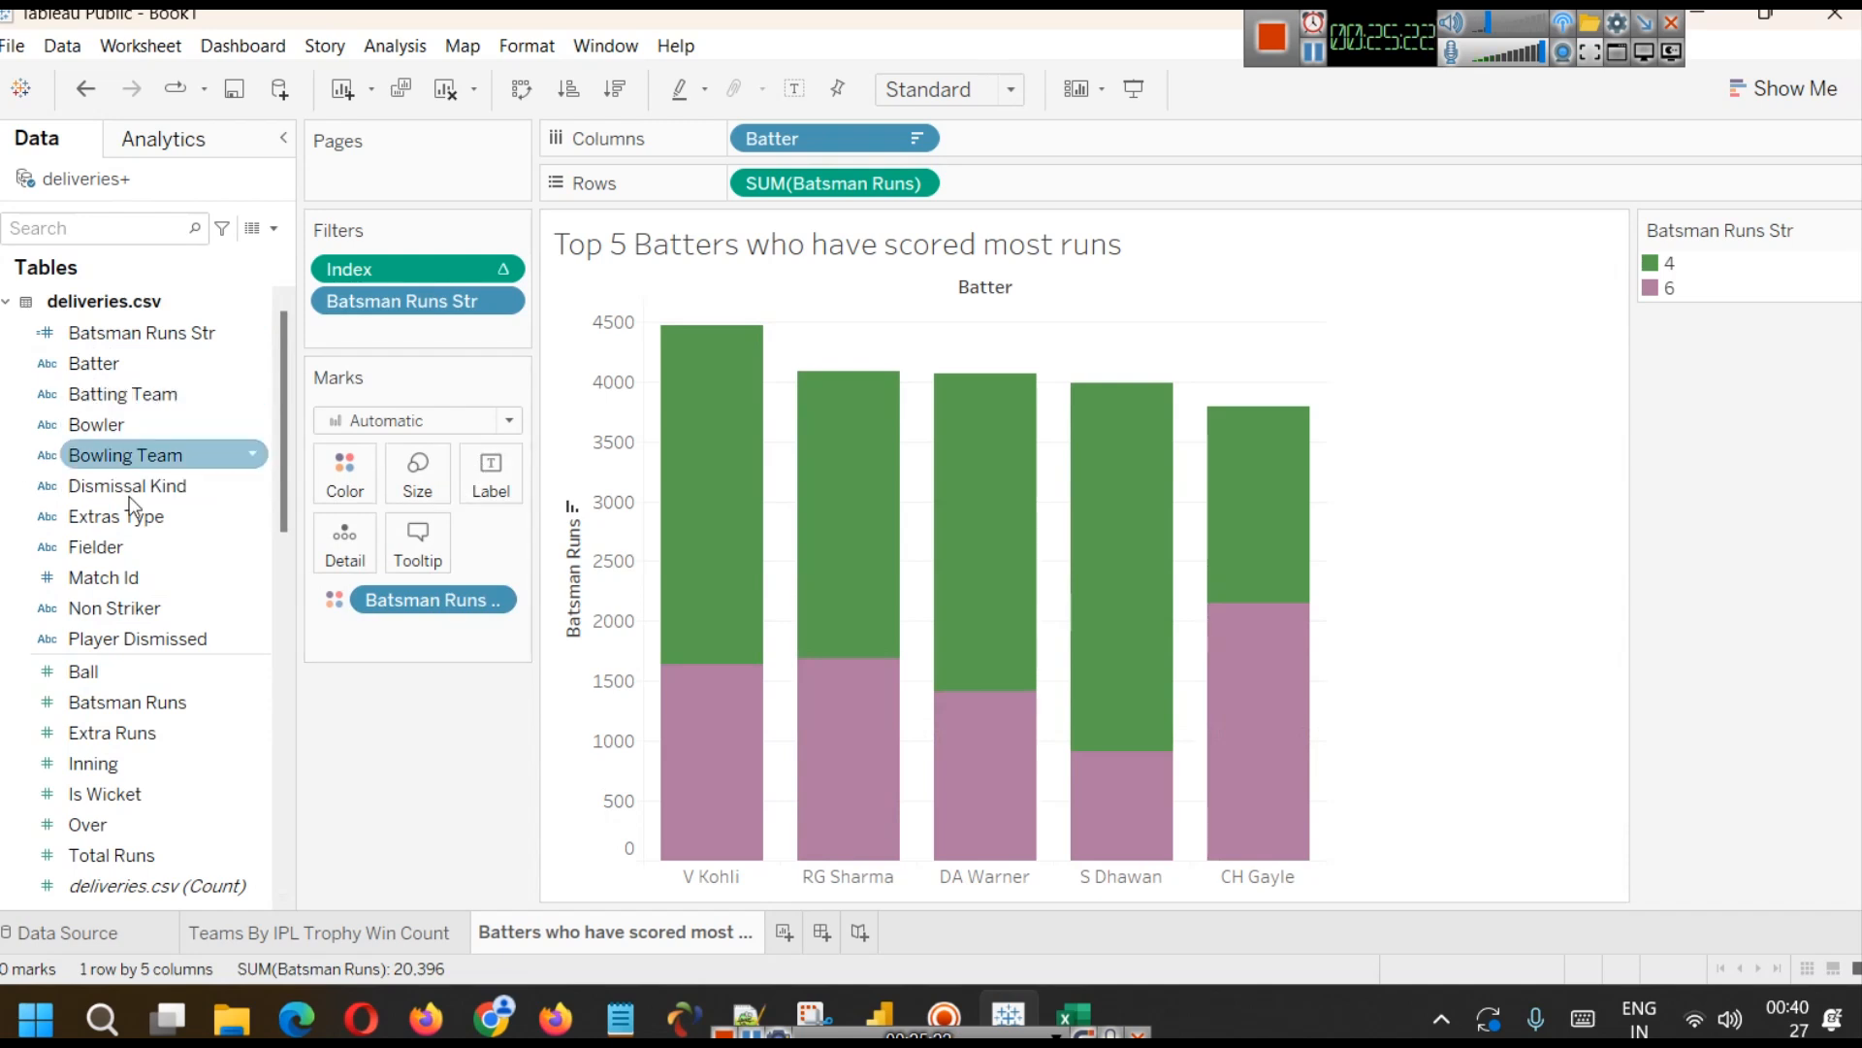
- Label each bar segment with the sum of Batsman Runs
{"action": "left_click_drag", "start_coordinate": [108, 703], "coordinate": [491, 479]}
{"action": "mouse_move", "coordinate": [1255, 695]}
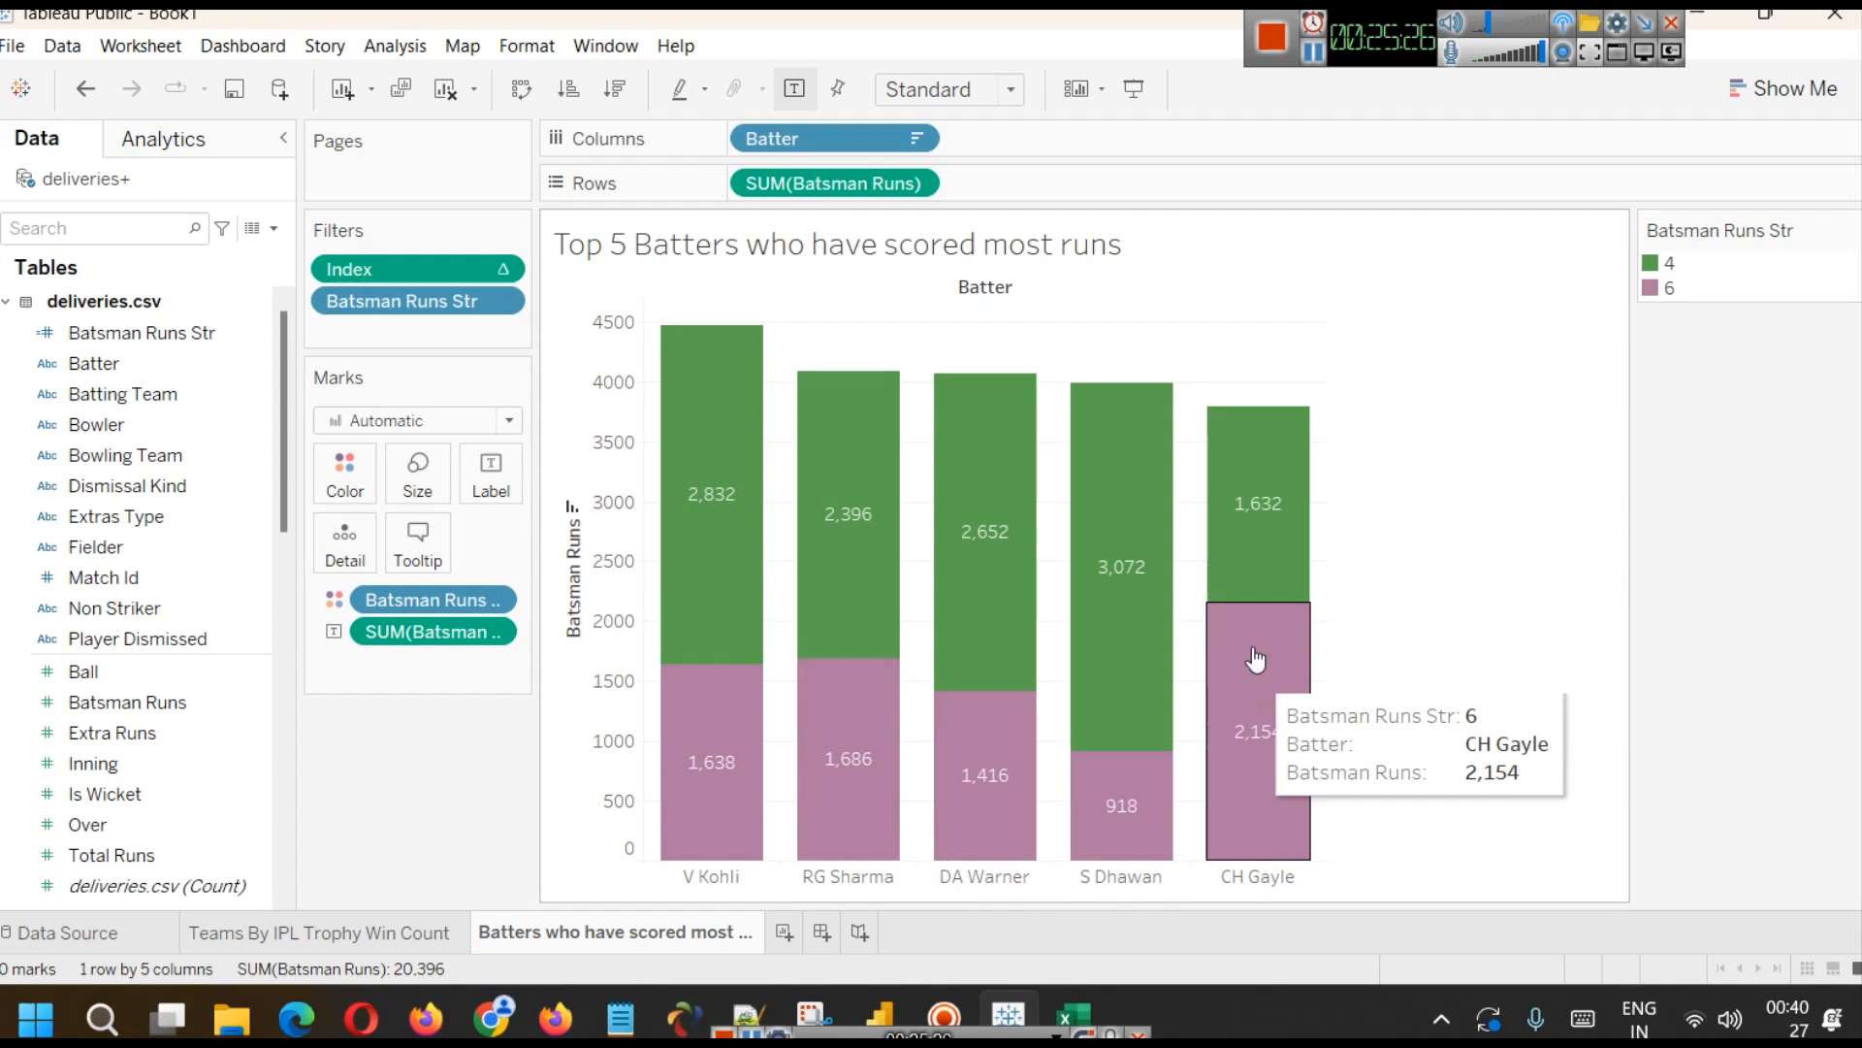
{"action": "left_click", "coordinate": [1312, 52]}
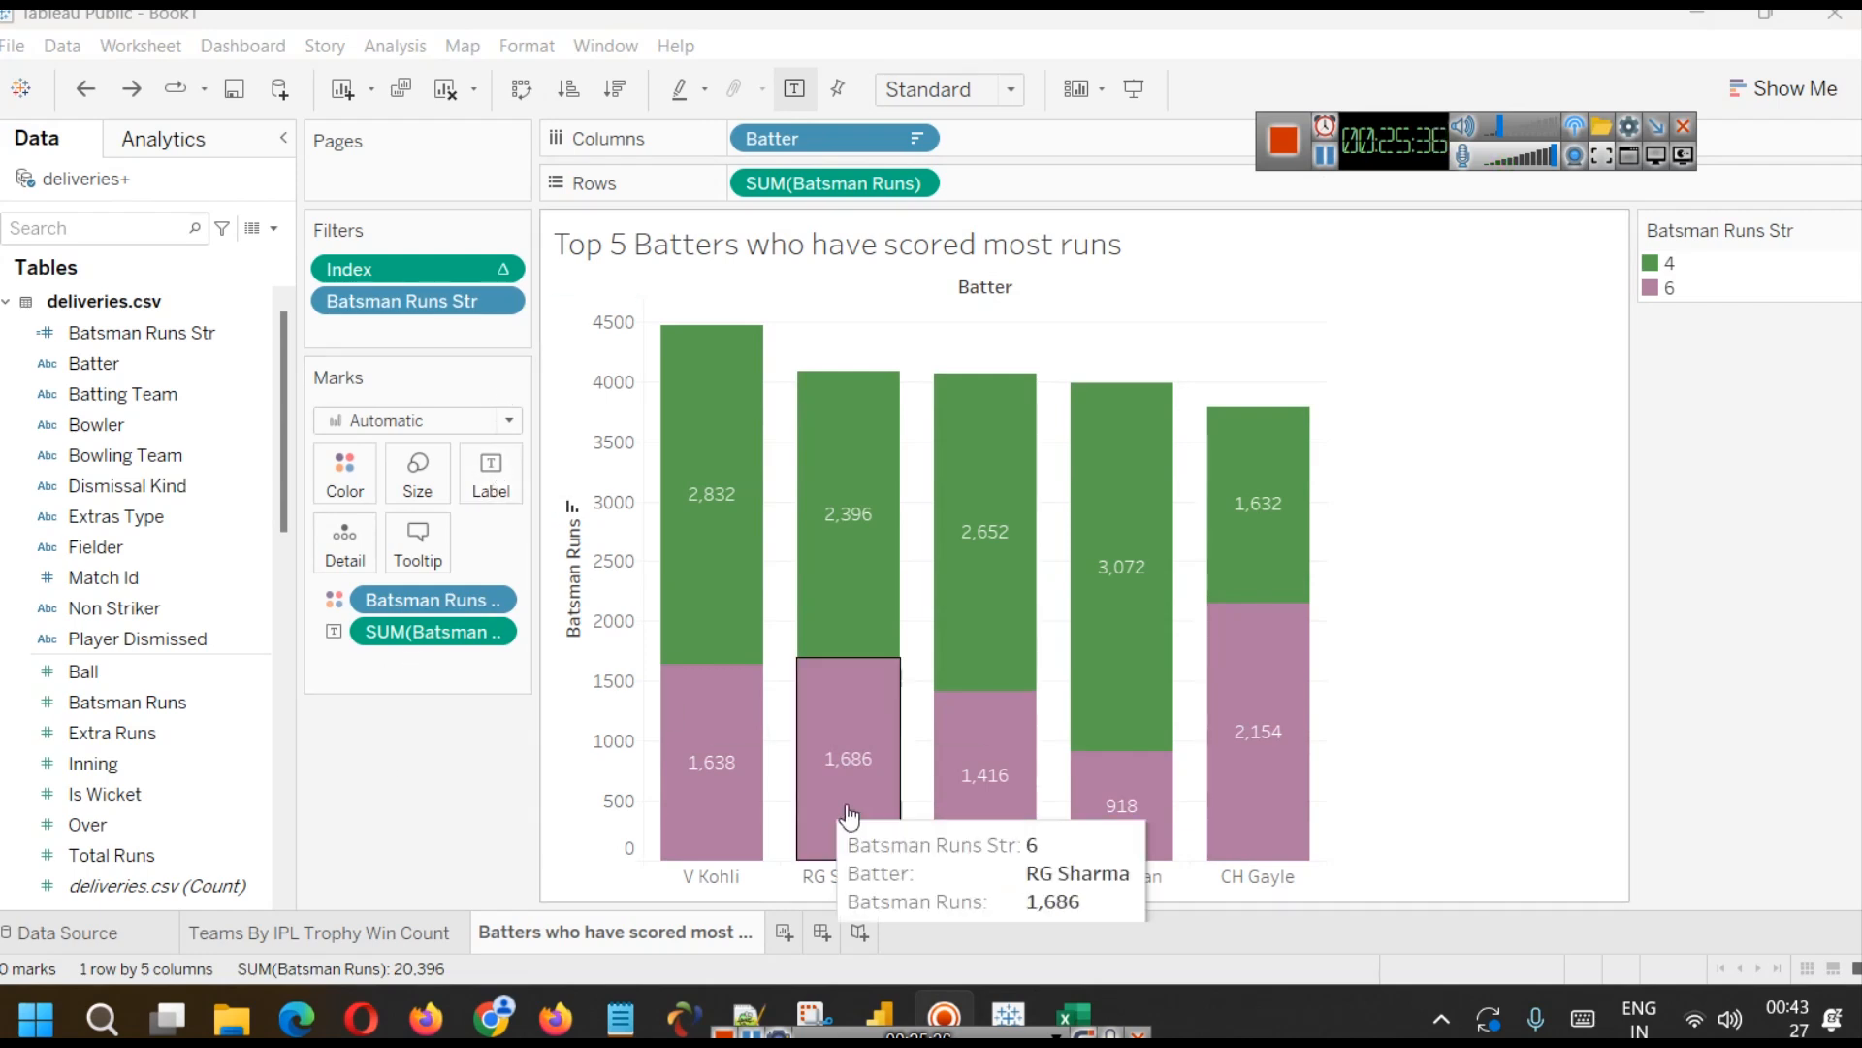
- Change the bar label's aggregation to COUNT of Batsman Runs
{"action": "double_click", "coordinate": [378, 632]}
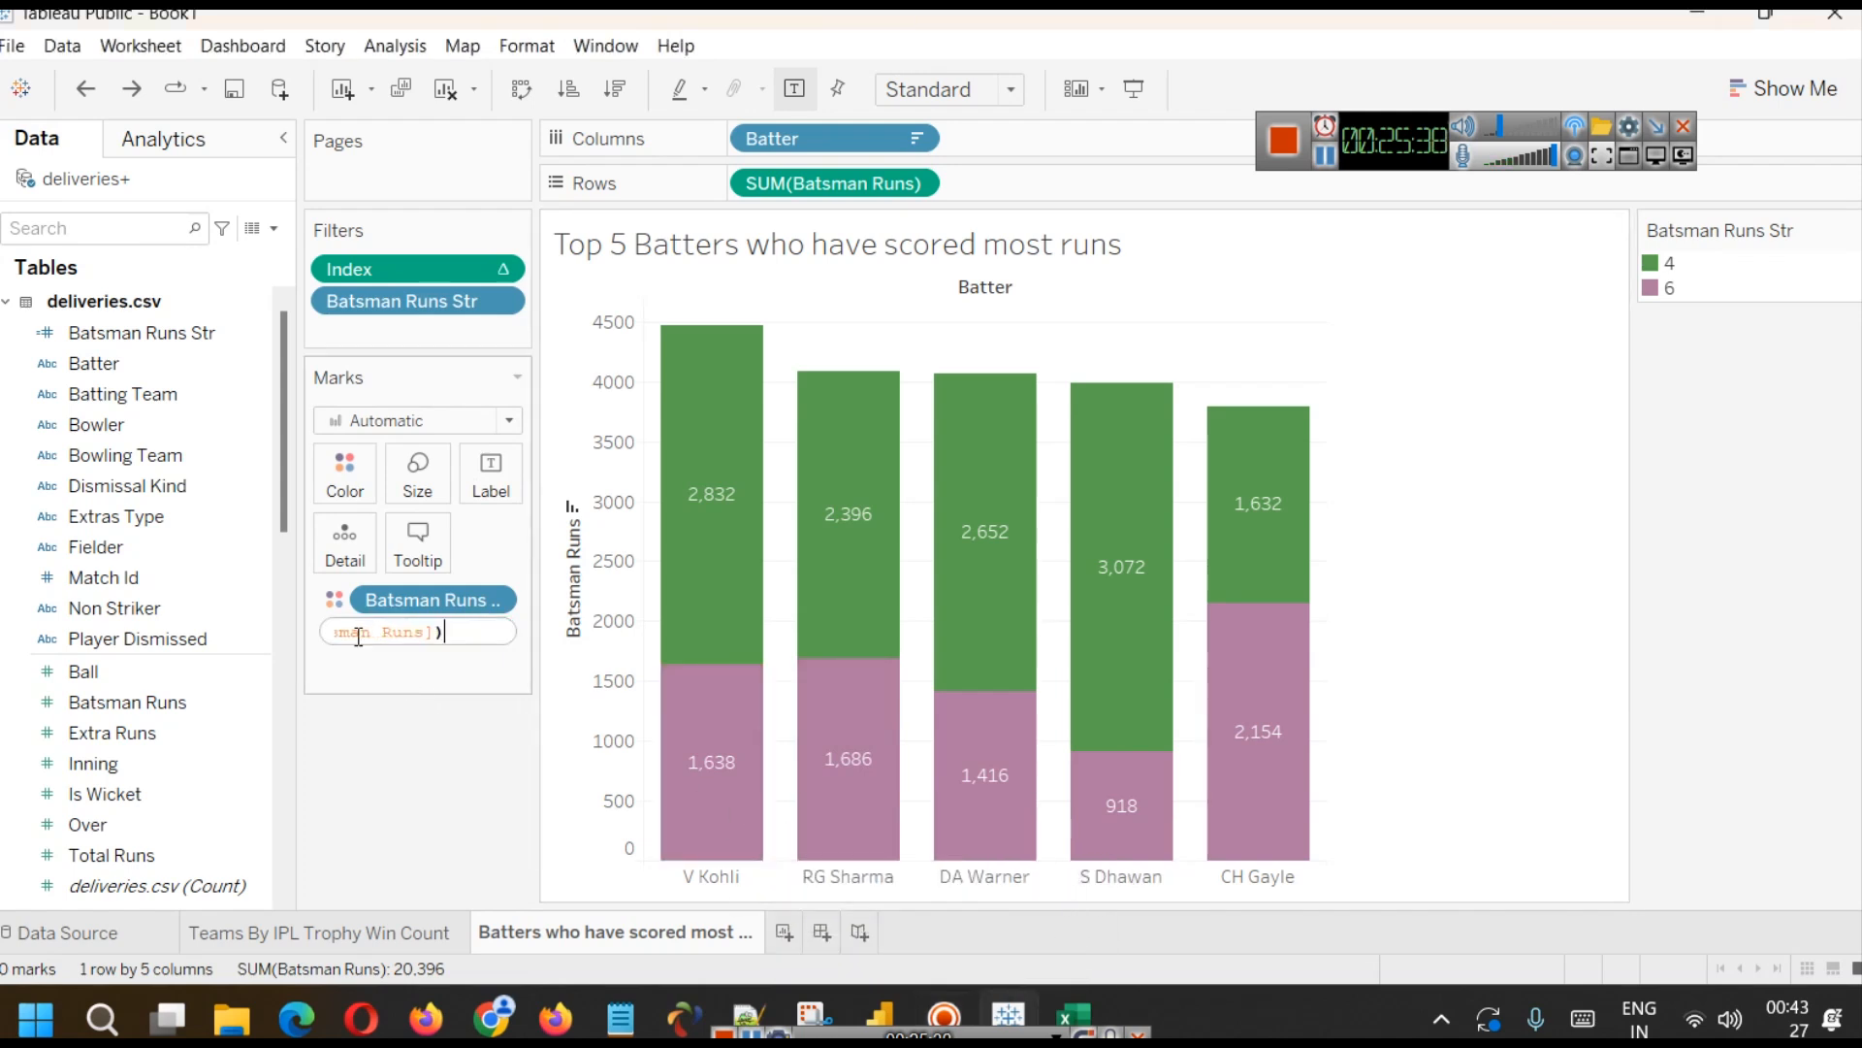
{"action": "key", "text": "Left"}
{"action": "key", "text": "Left"}
{"action": "key", "text": "Left"}
{"action": "key", "text": "Left"}
{"action": "key", "text": "Left"}
{"action": "key", "text": "Left"}
{"action": "key", "text": "Left"}
{"action": "key", "text": "Left"}
{"action": "key", "text": "Left"}
{"action": "key", "text": "Left"}
{"action": "key", "text": "Left"}
{"action": "key", "text": "Left"}
{"action": "key", "text": "Left"}
{"action": "key", "text": "Left"}
{"action": "key", "text": "Left"}
{"action": "key", "text": "Left"}
{"action": "key", "text": "Left"}
{"action": "key", "text": "Left"}
{"action": "key", "text": "Left"}
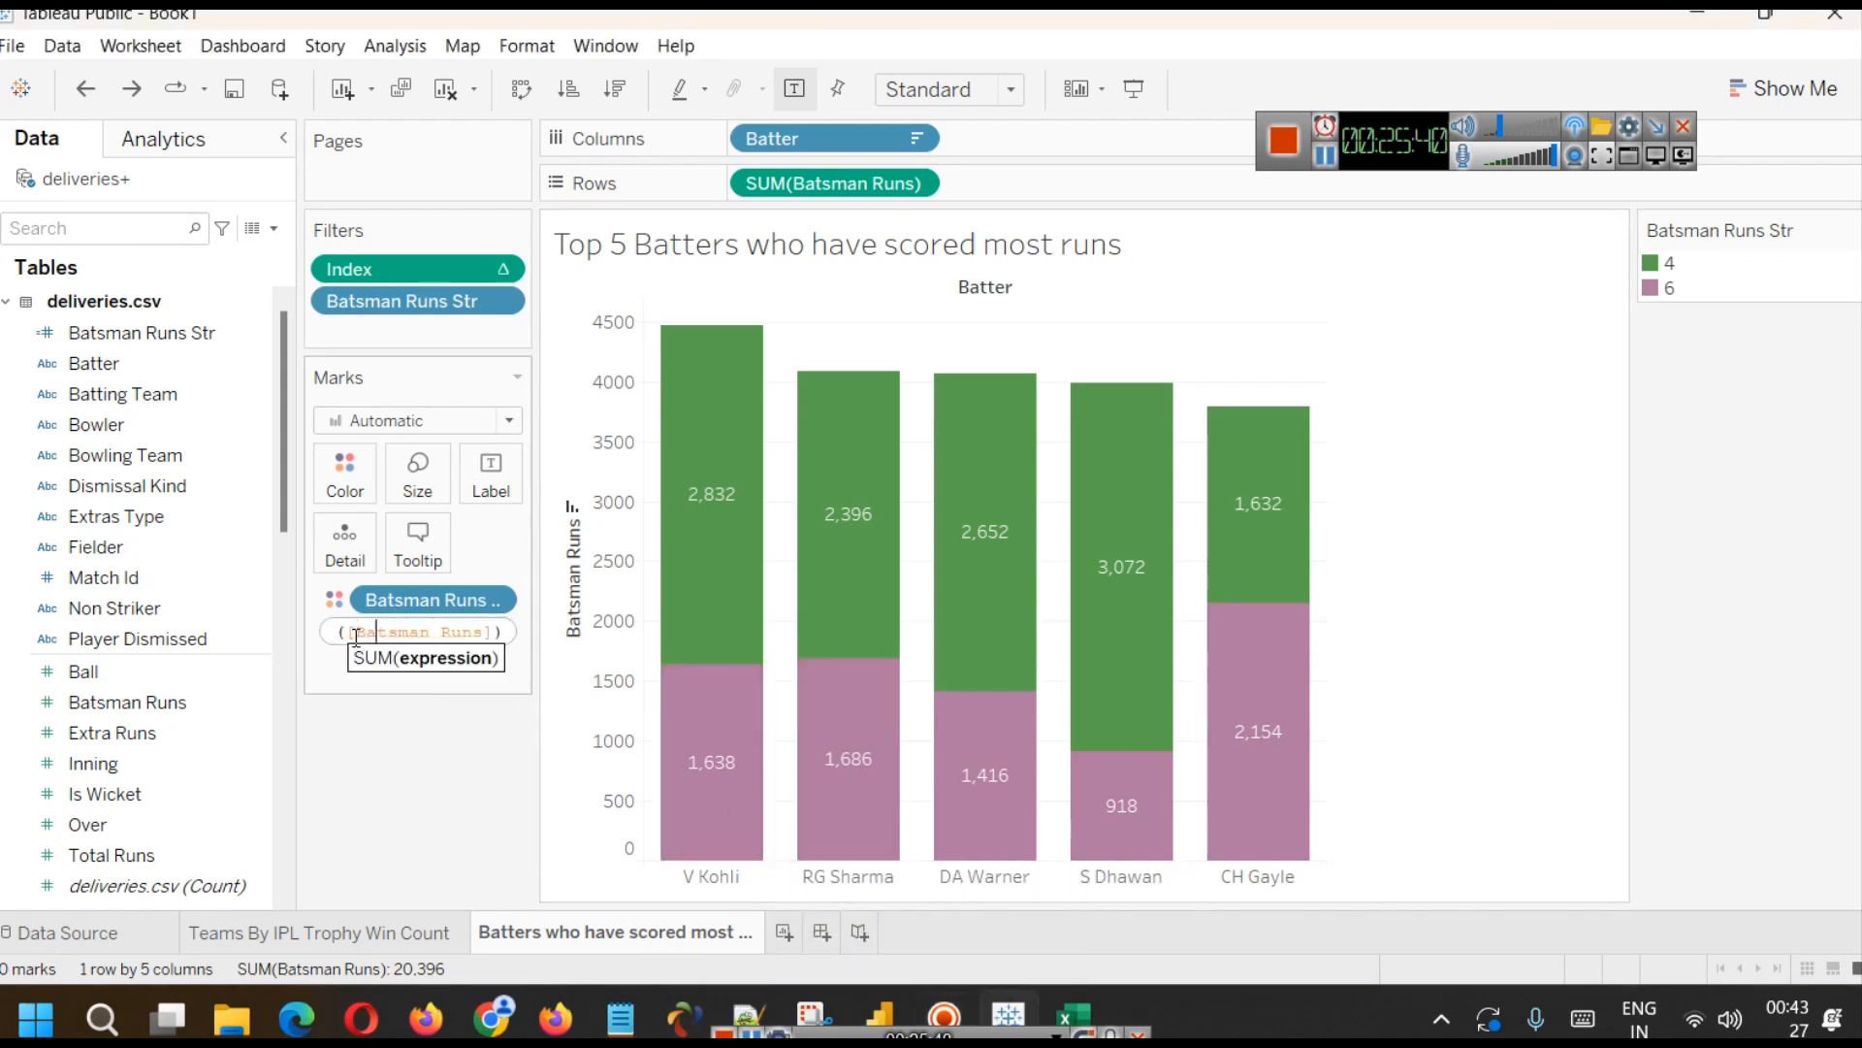
{"action": "key", "text": "shift+Right"}
{"action": "key", "text": "shift+Right"}
{"action": "key", "text": "shift+Right"}
{"action": "type", "text": "C"}
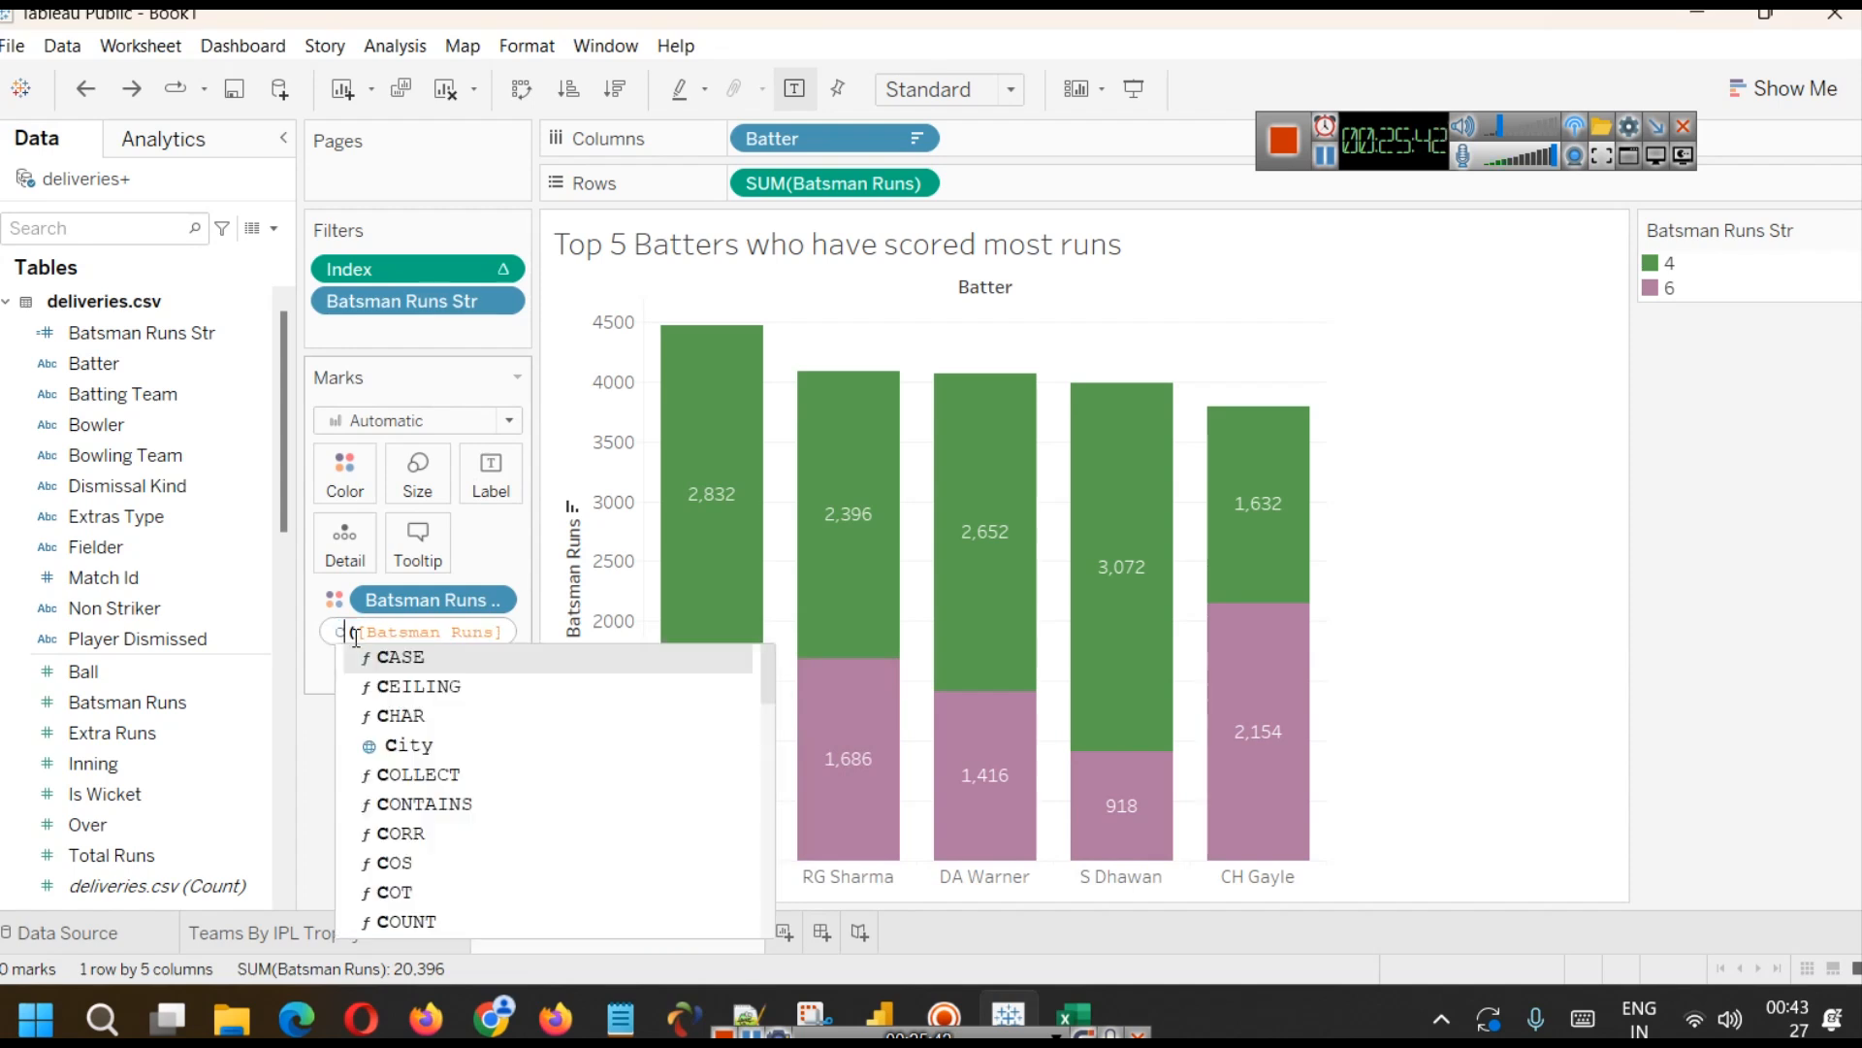
{"action": "type", "text": "OUNT"}
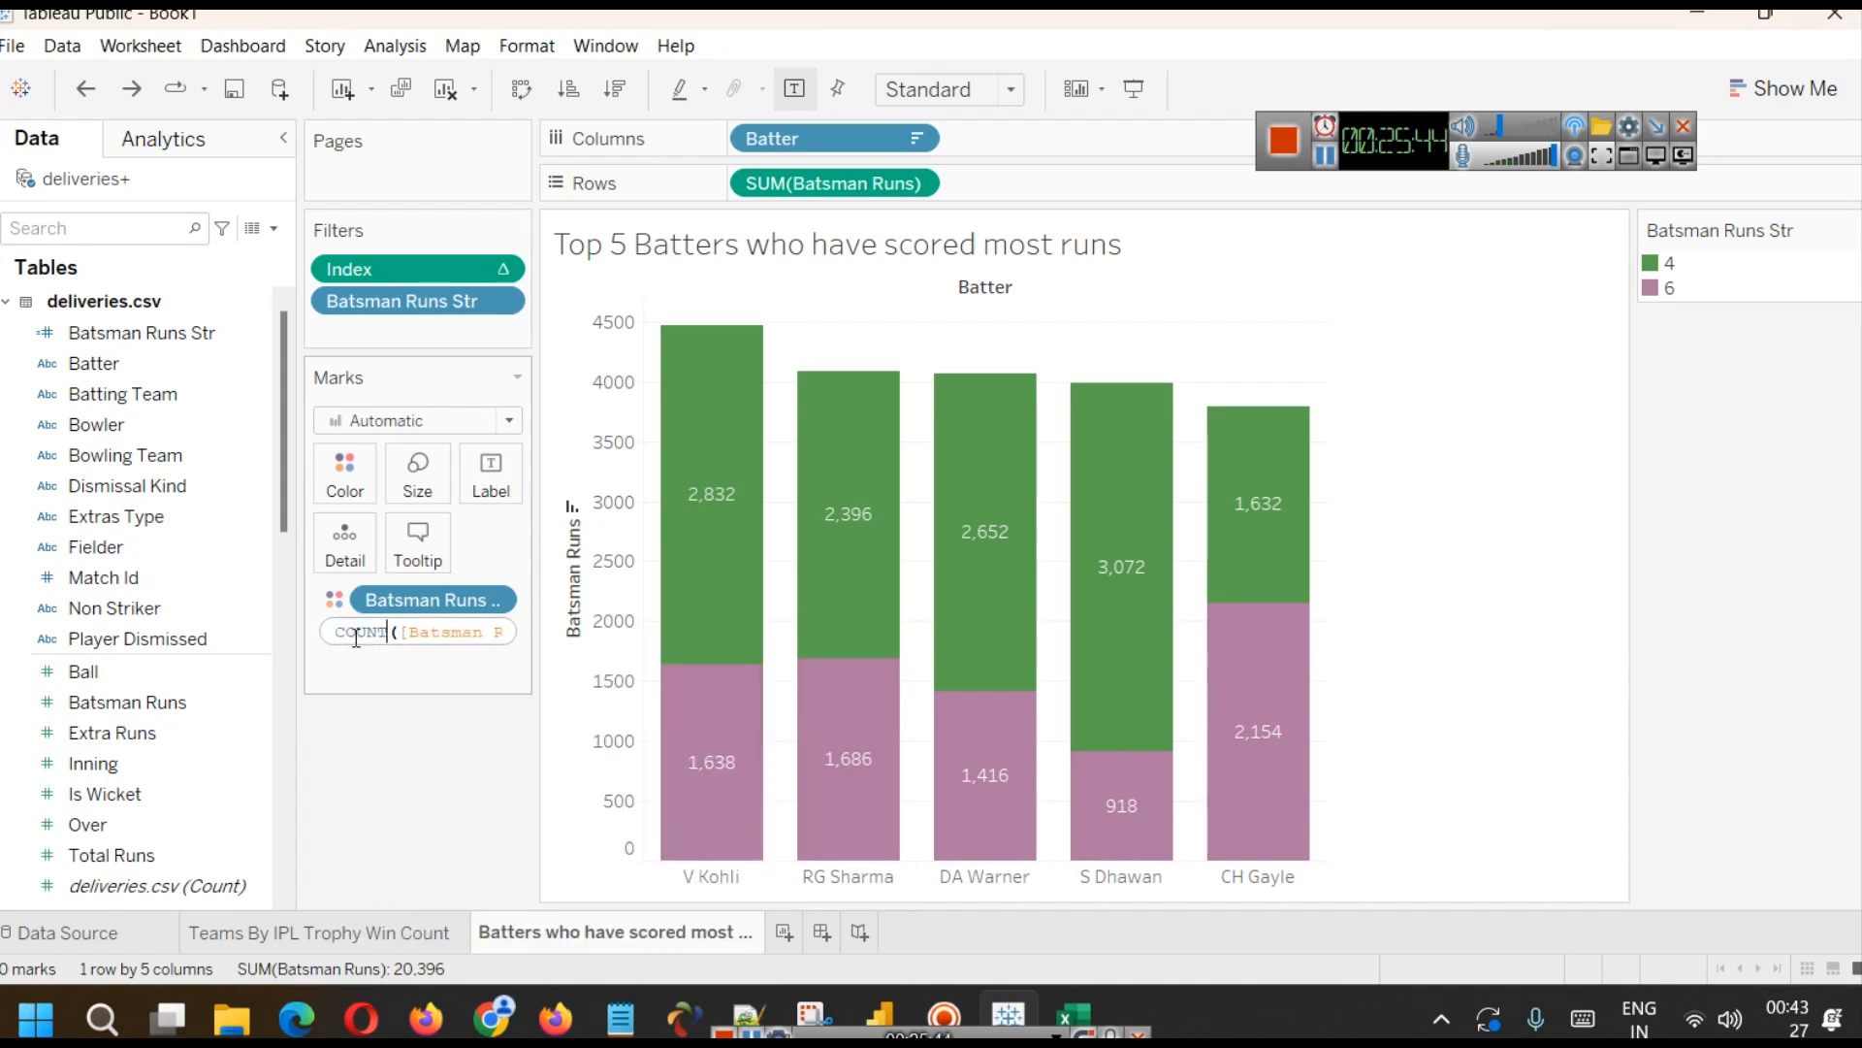
{"action": "key", "text": "Return"}
{"action": "mouse_move", "coordinate": [681, 752]}
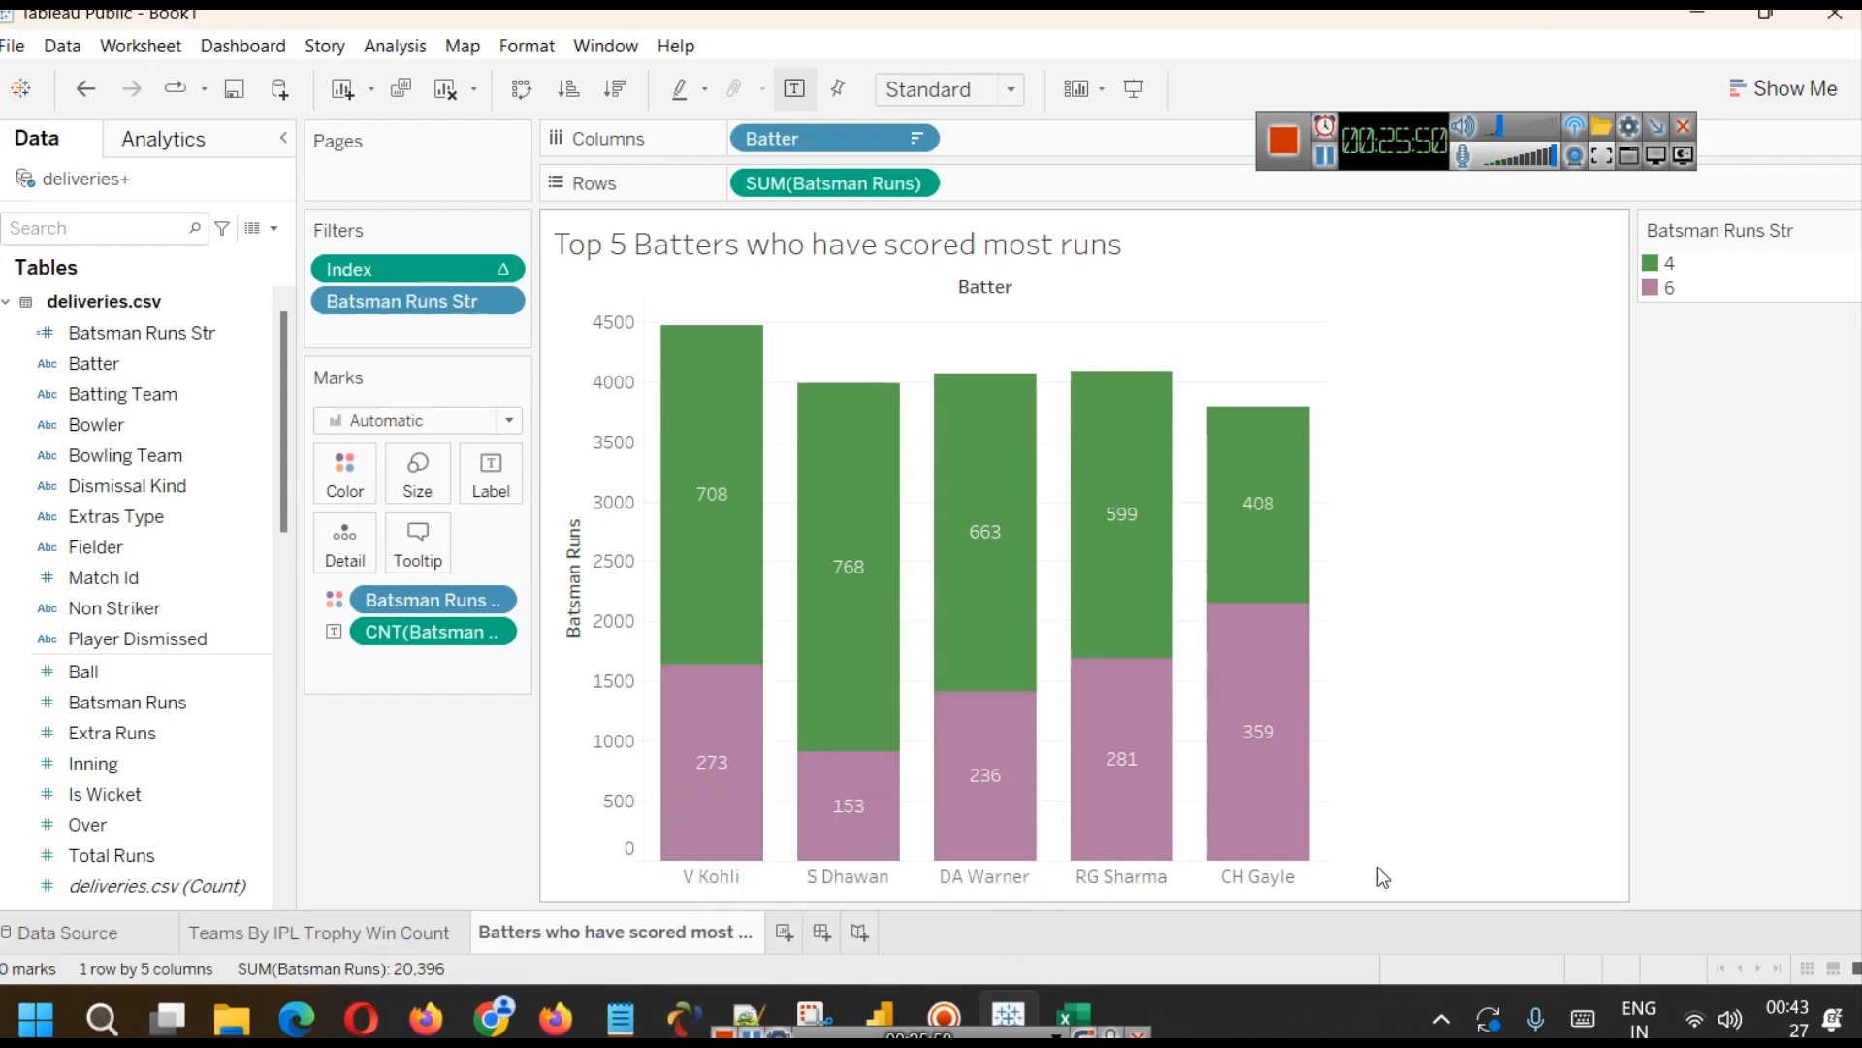
- Undo the label's change to COUNT to compare it with the run sums, and redo the change
{"action": "key", "text": "ctrl+z"}
{"action": "mouse_move", "coordinate": [990, 806]}
{"action": "mouse_move", "coordinate": [703, 781]}
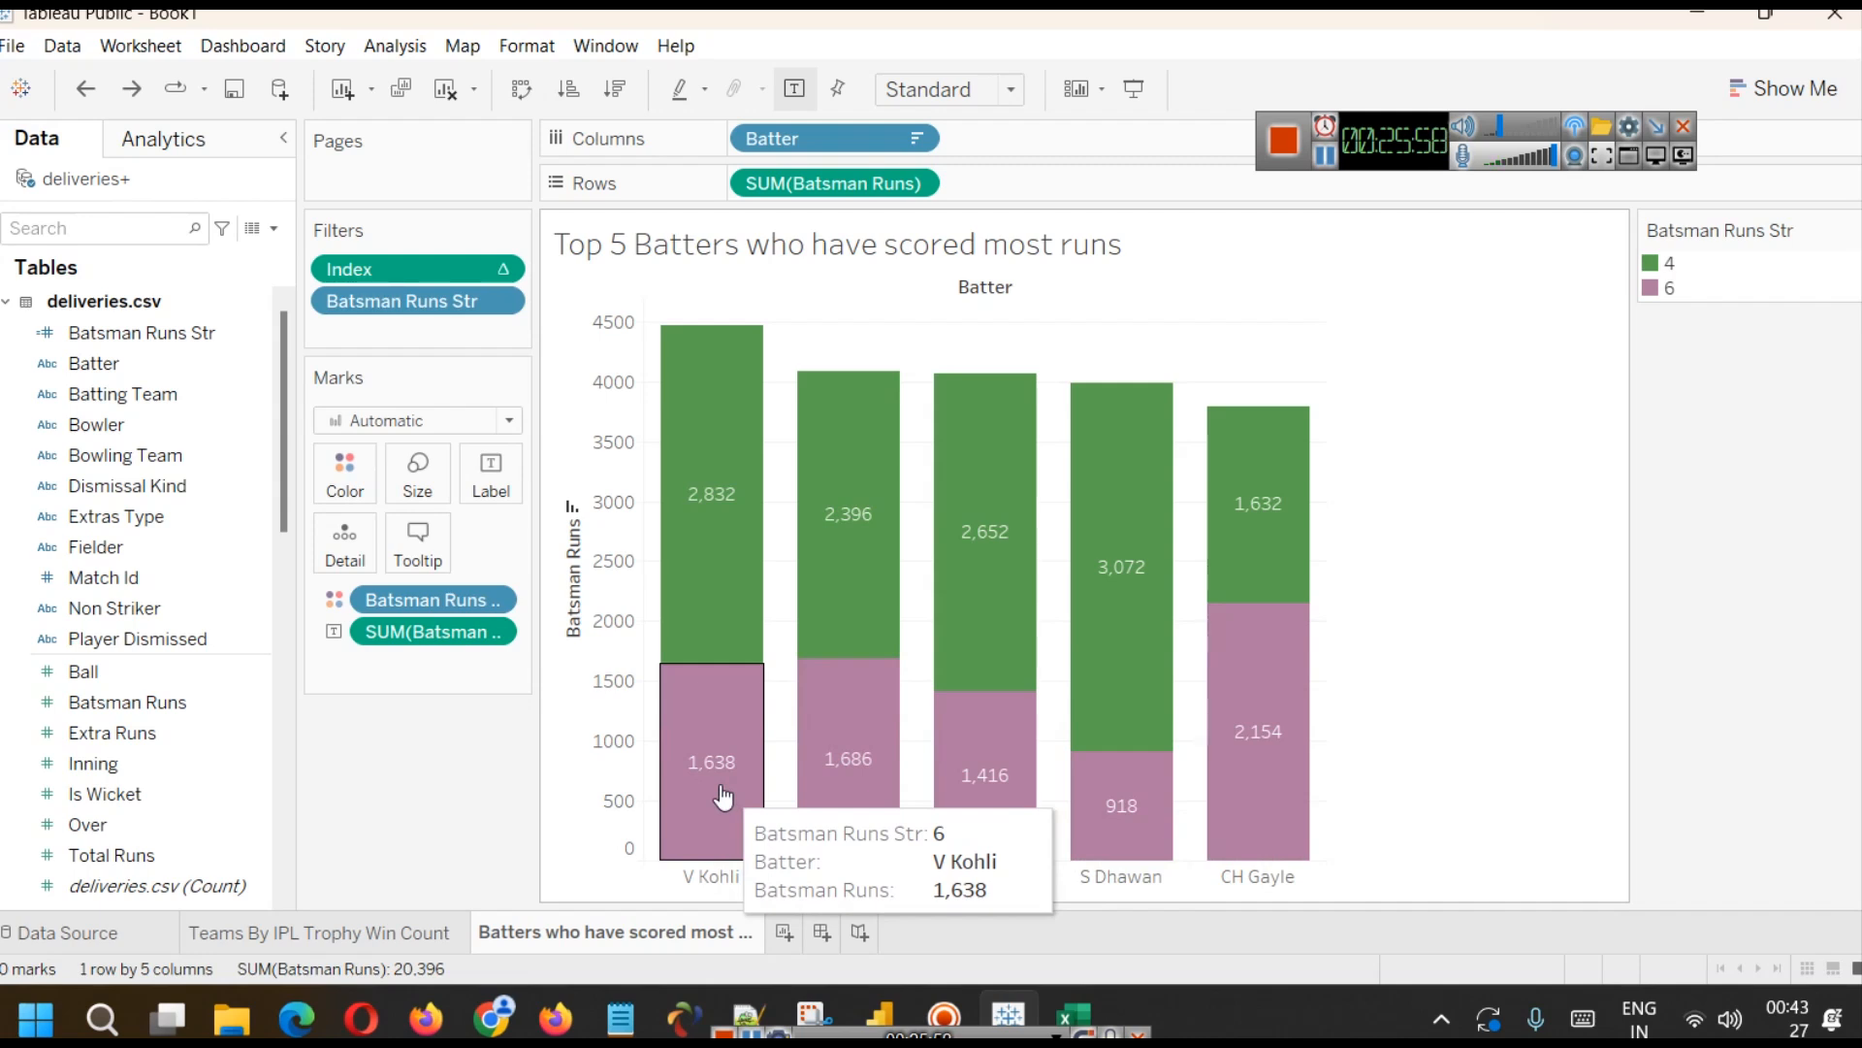
{"action": "key", "text": "ctrl+y"}
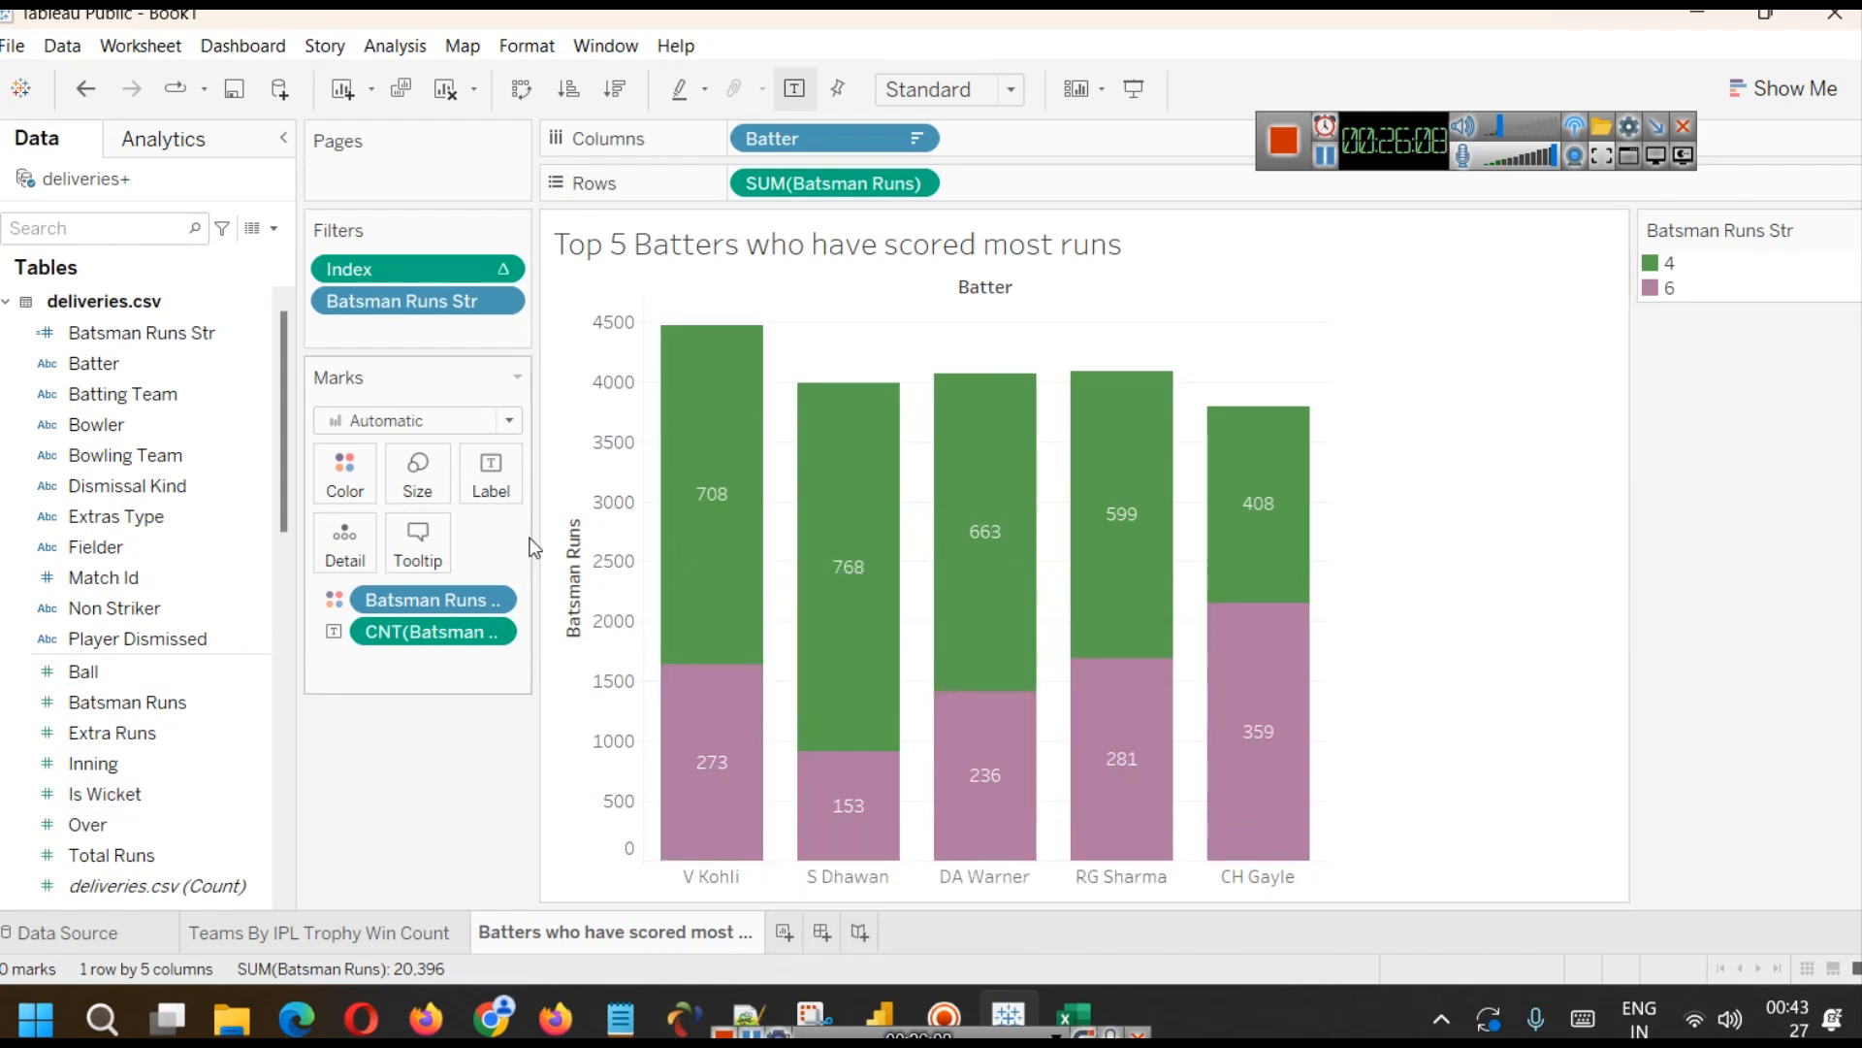
- Sort the batters in descending order of Batsman Runs
{"action": "left_click", "coordinate": [570, 508]}
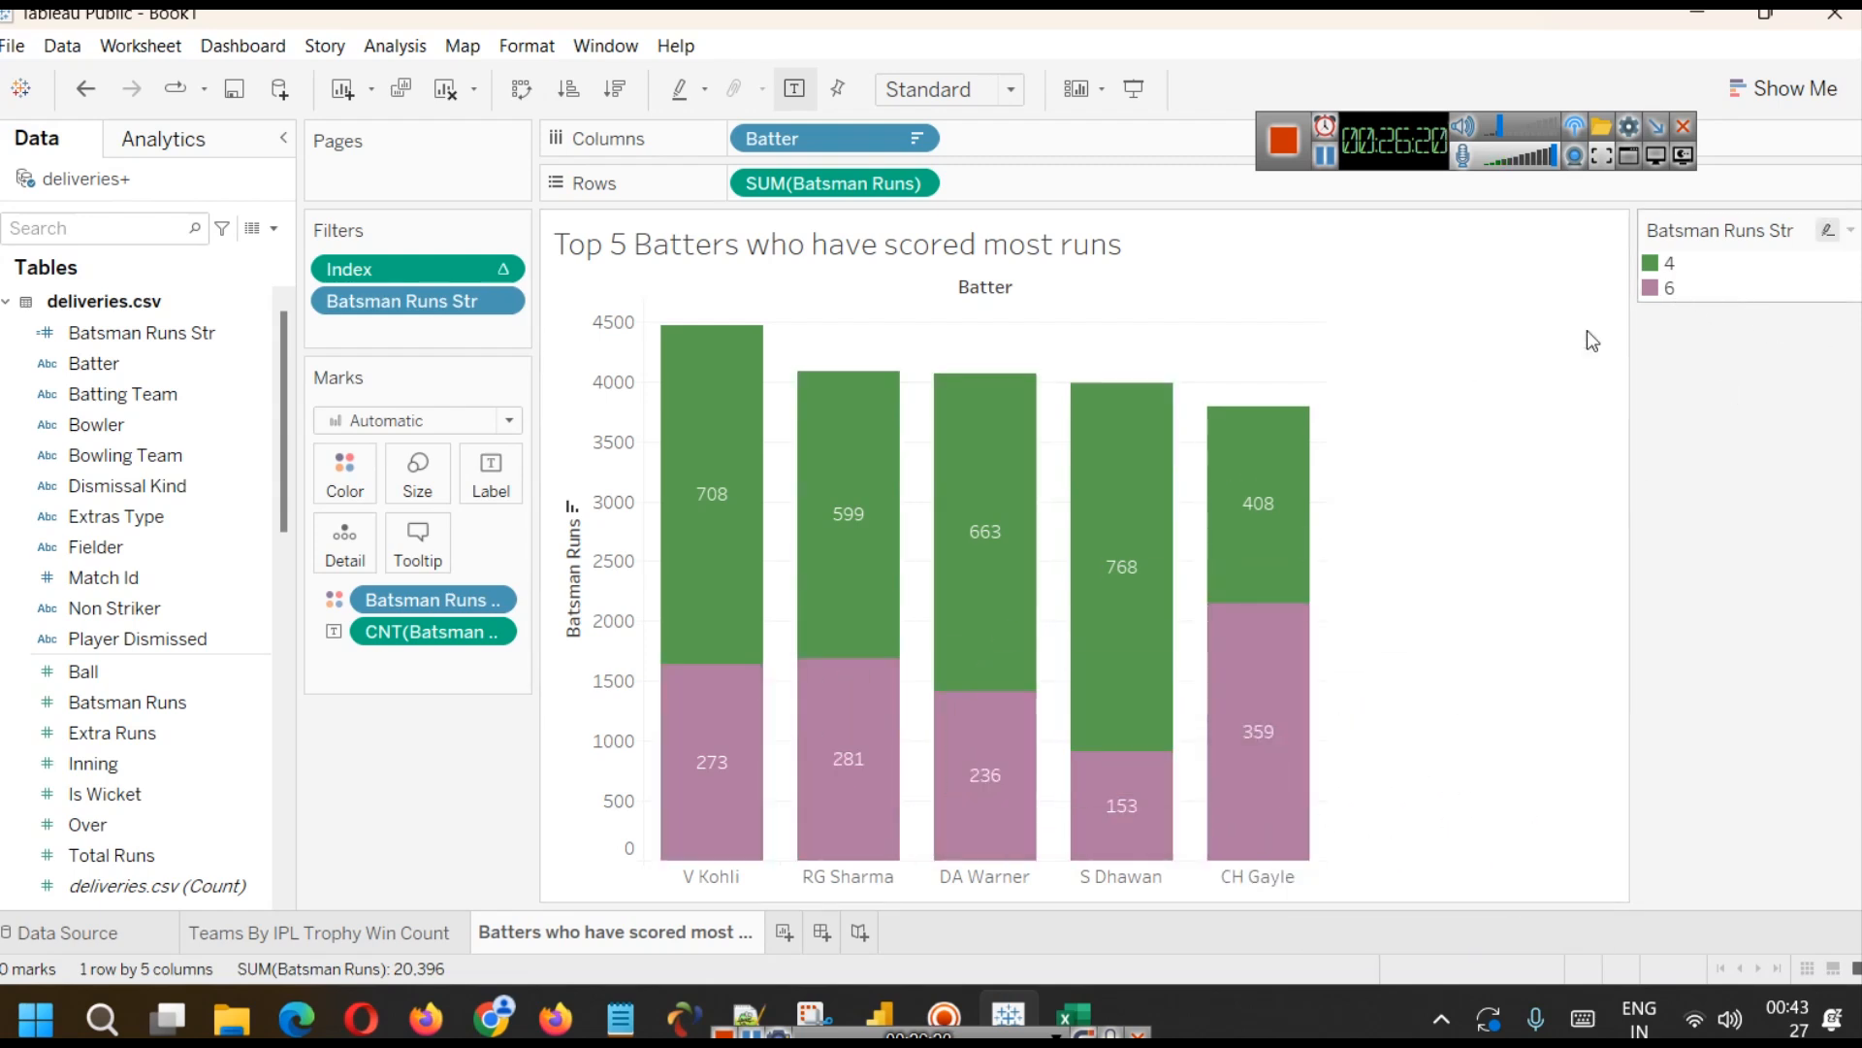
{"action": "mouse_move", "coordinate": [710, 401]}
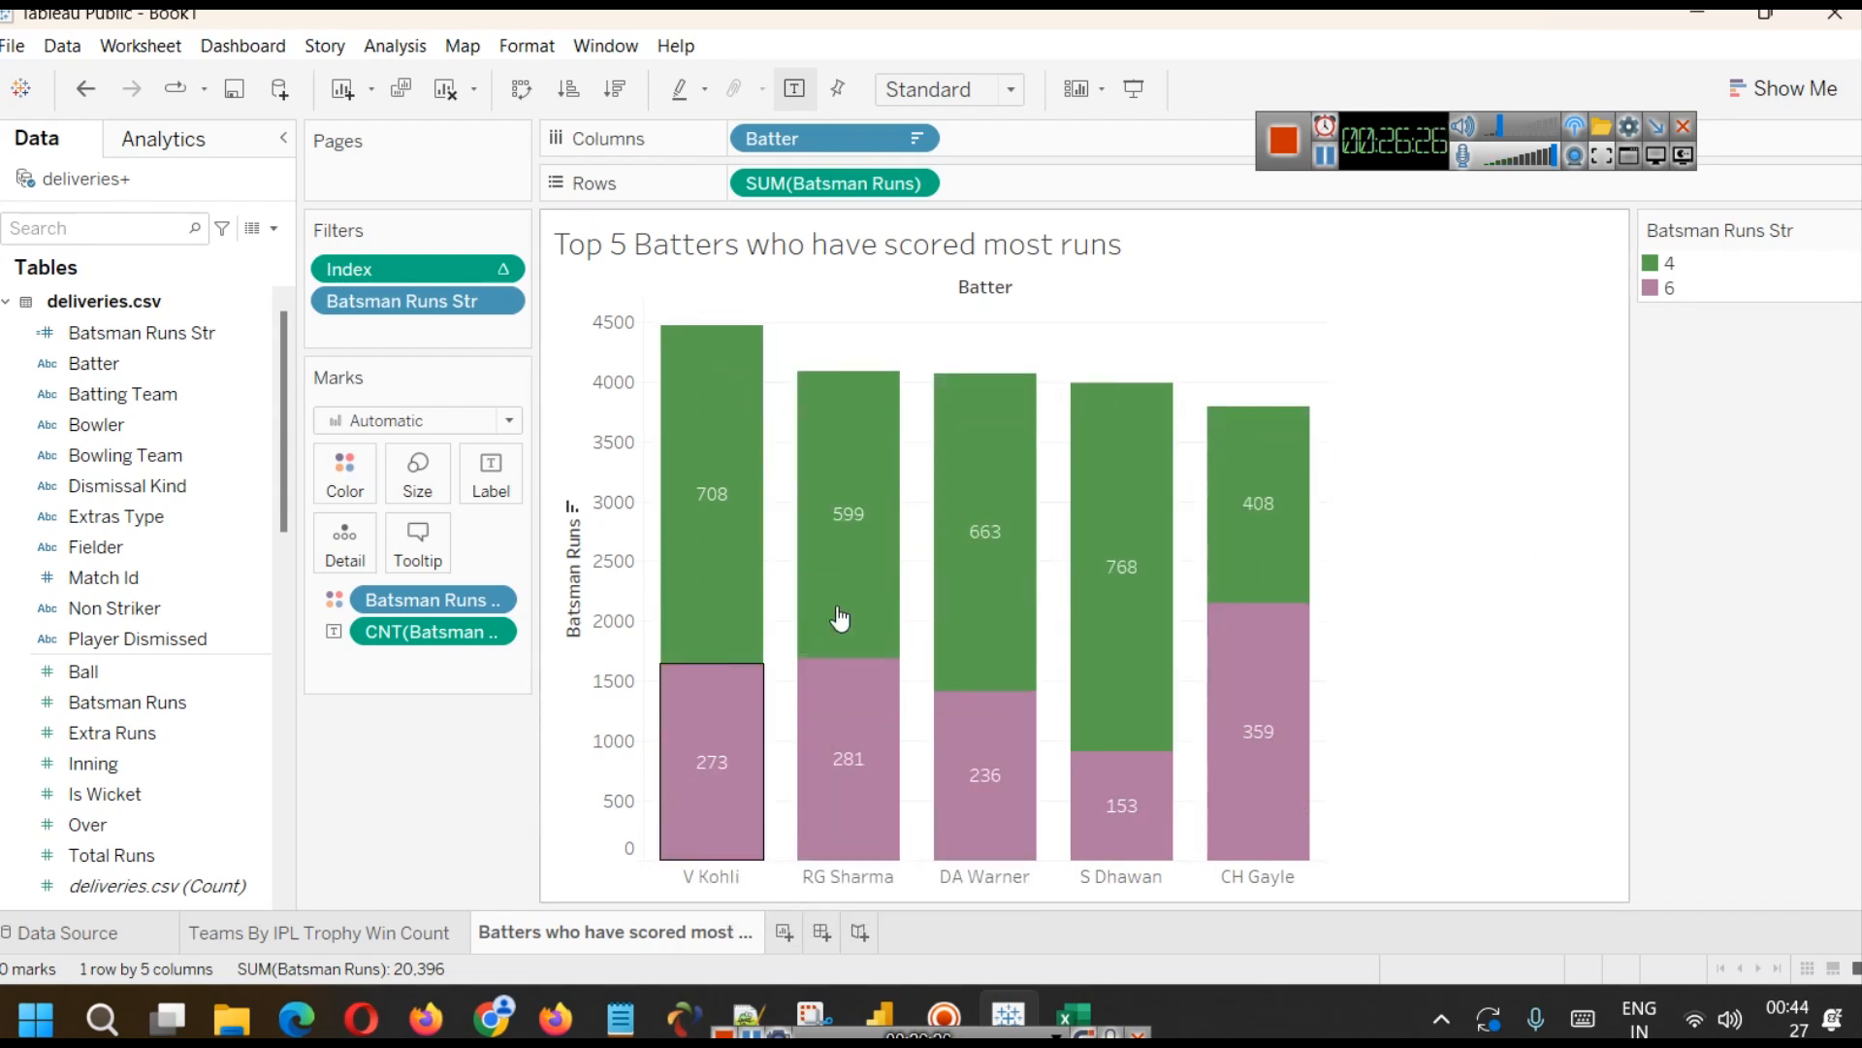
{"action": "mouse_move", "coordinate": [913, 582]}
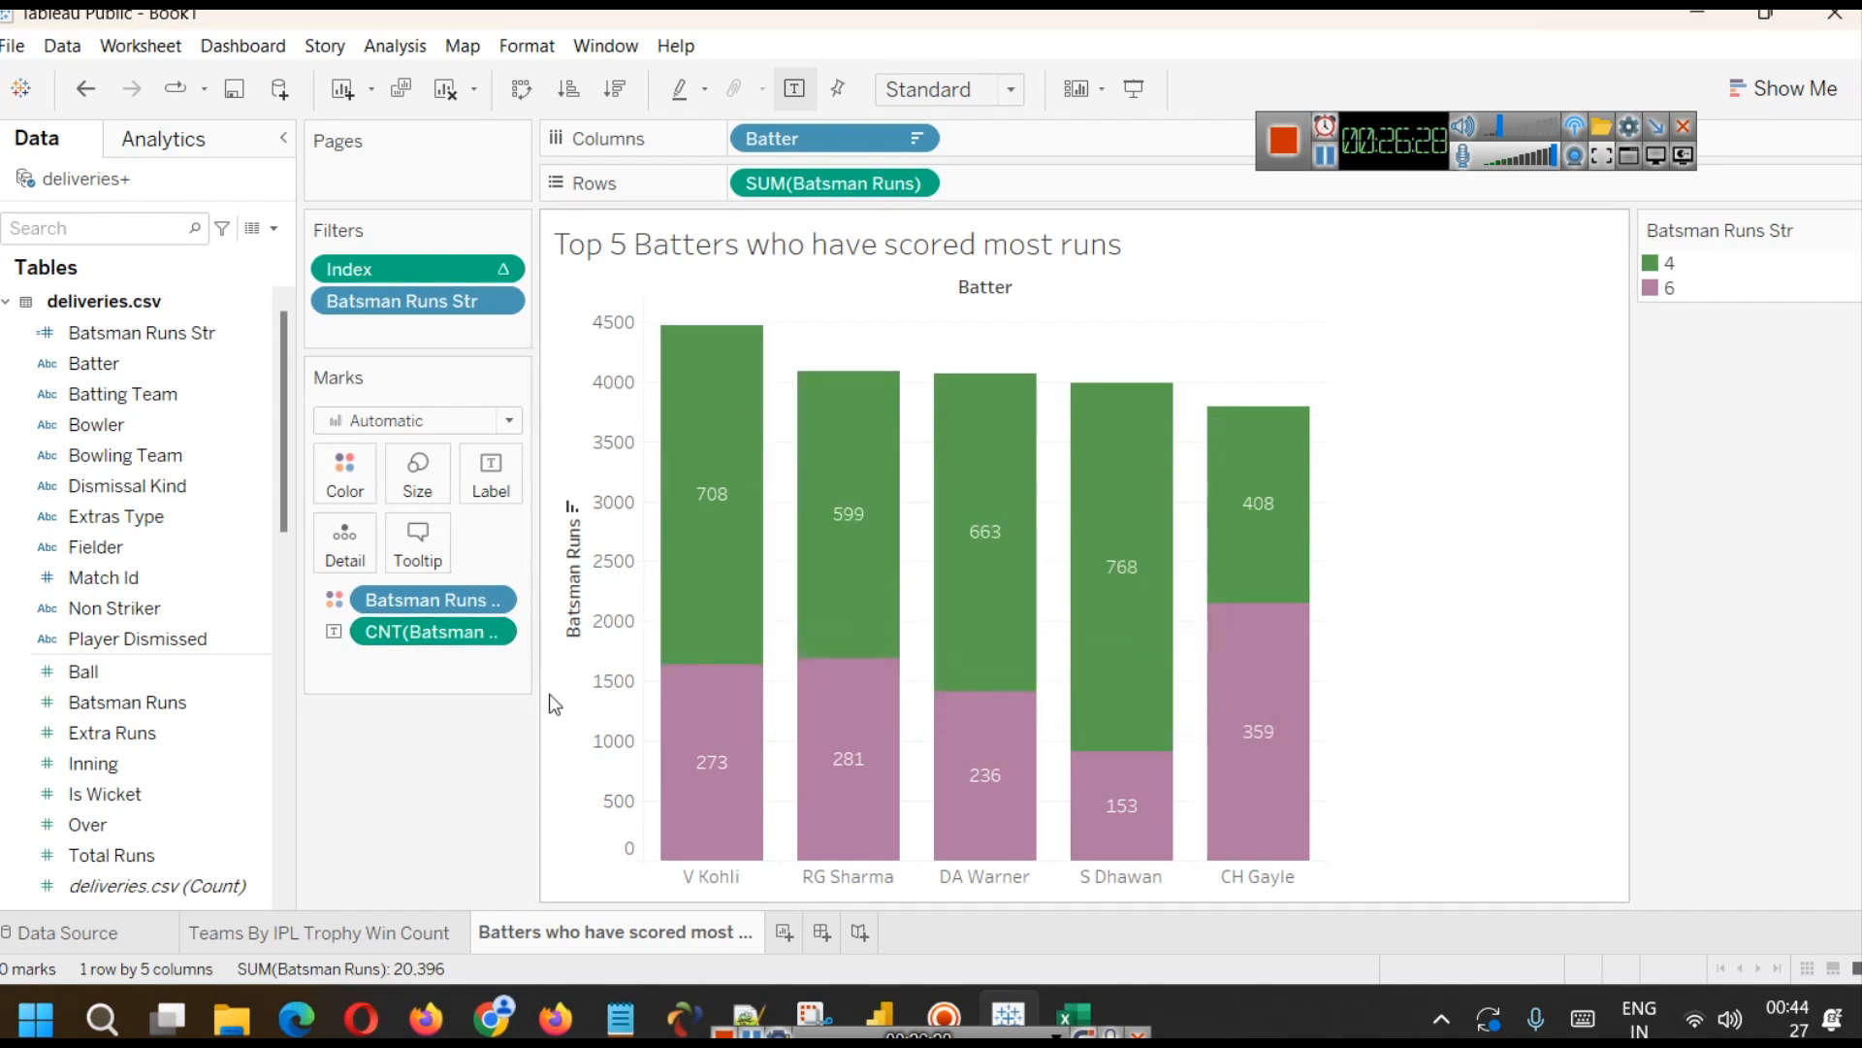
- View the Teams By IPL Trophy Win Count worksheet and return to the batters worksheet
{"action": "left_click", "coordinate": [378, 933]}
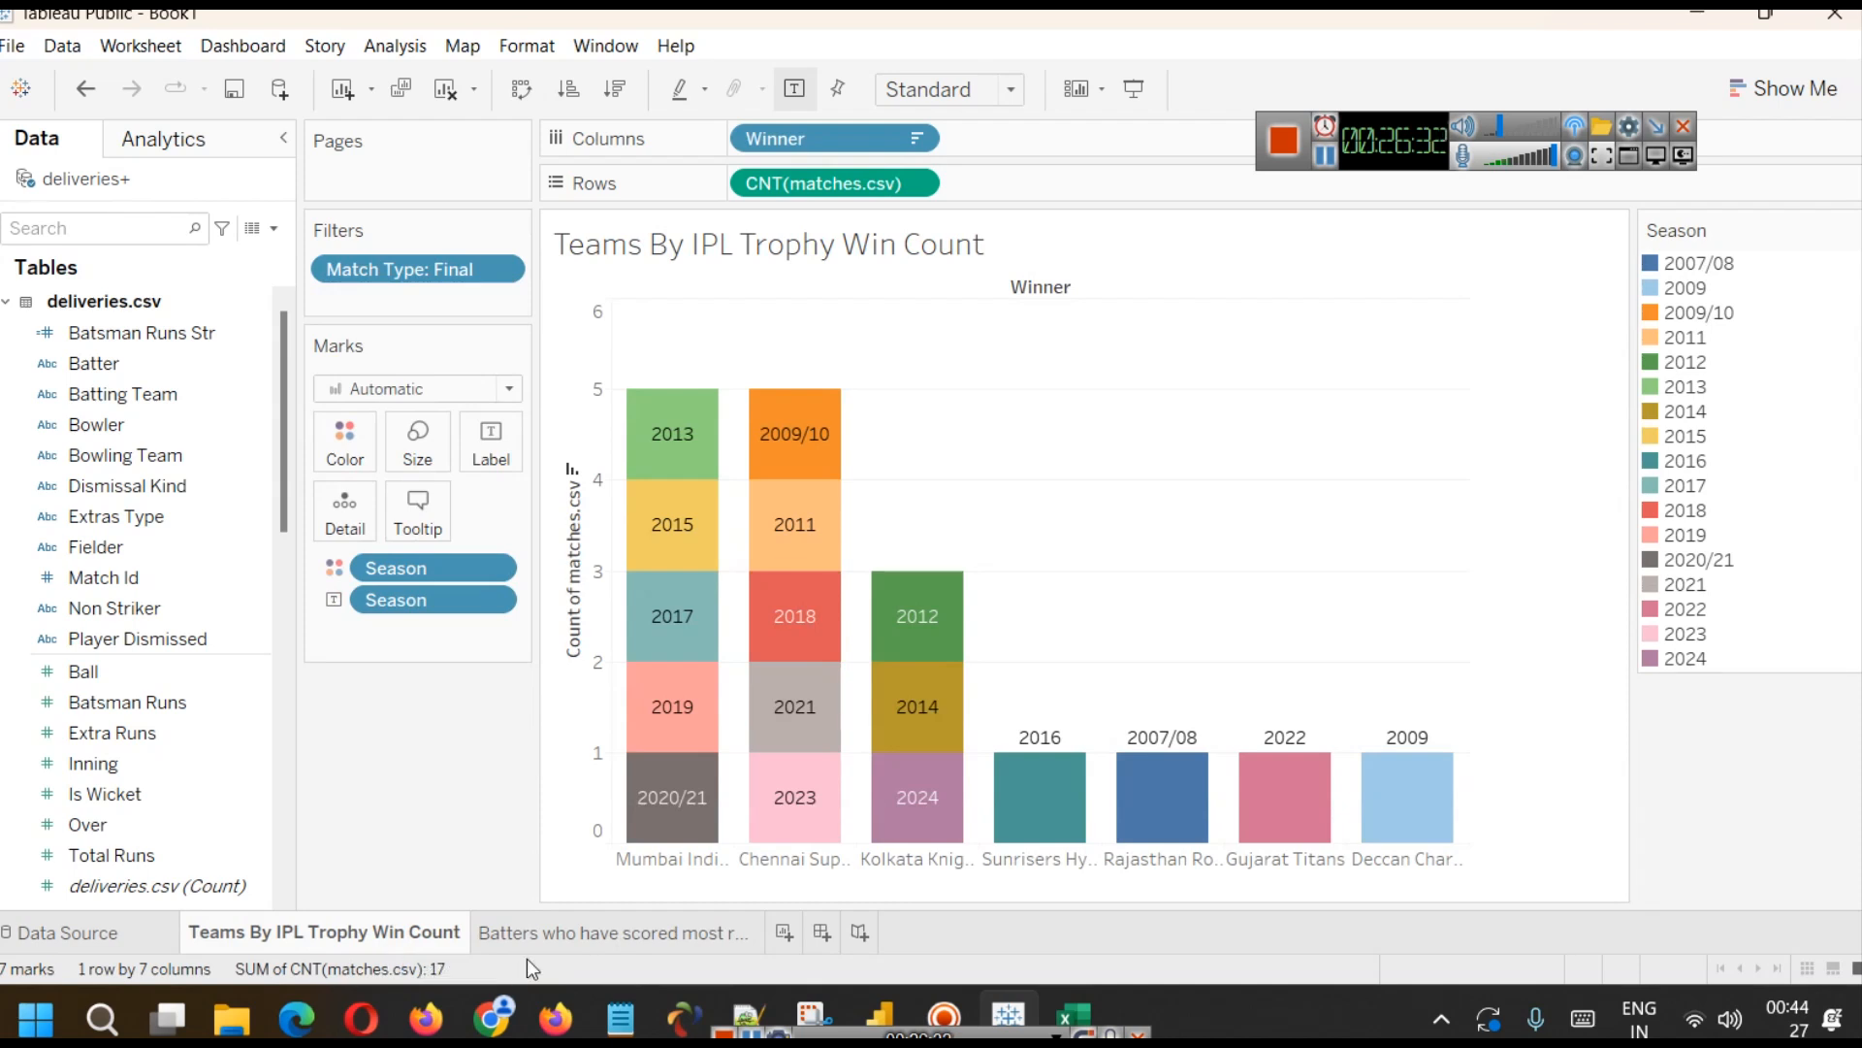
{"action": "left_click", "coordinate": [567, 934]}
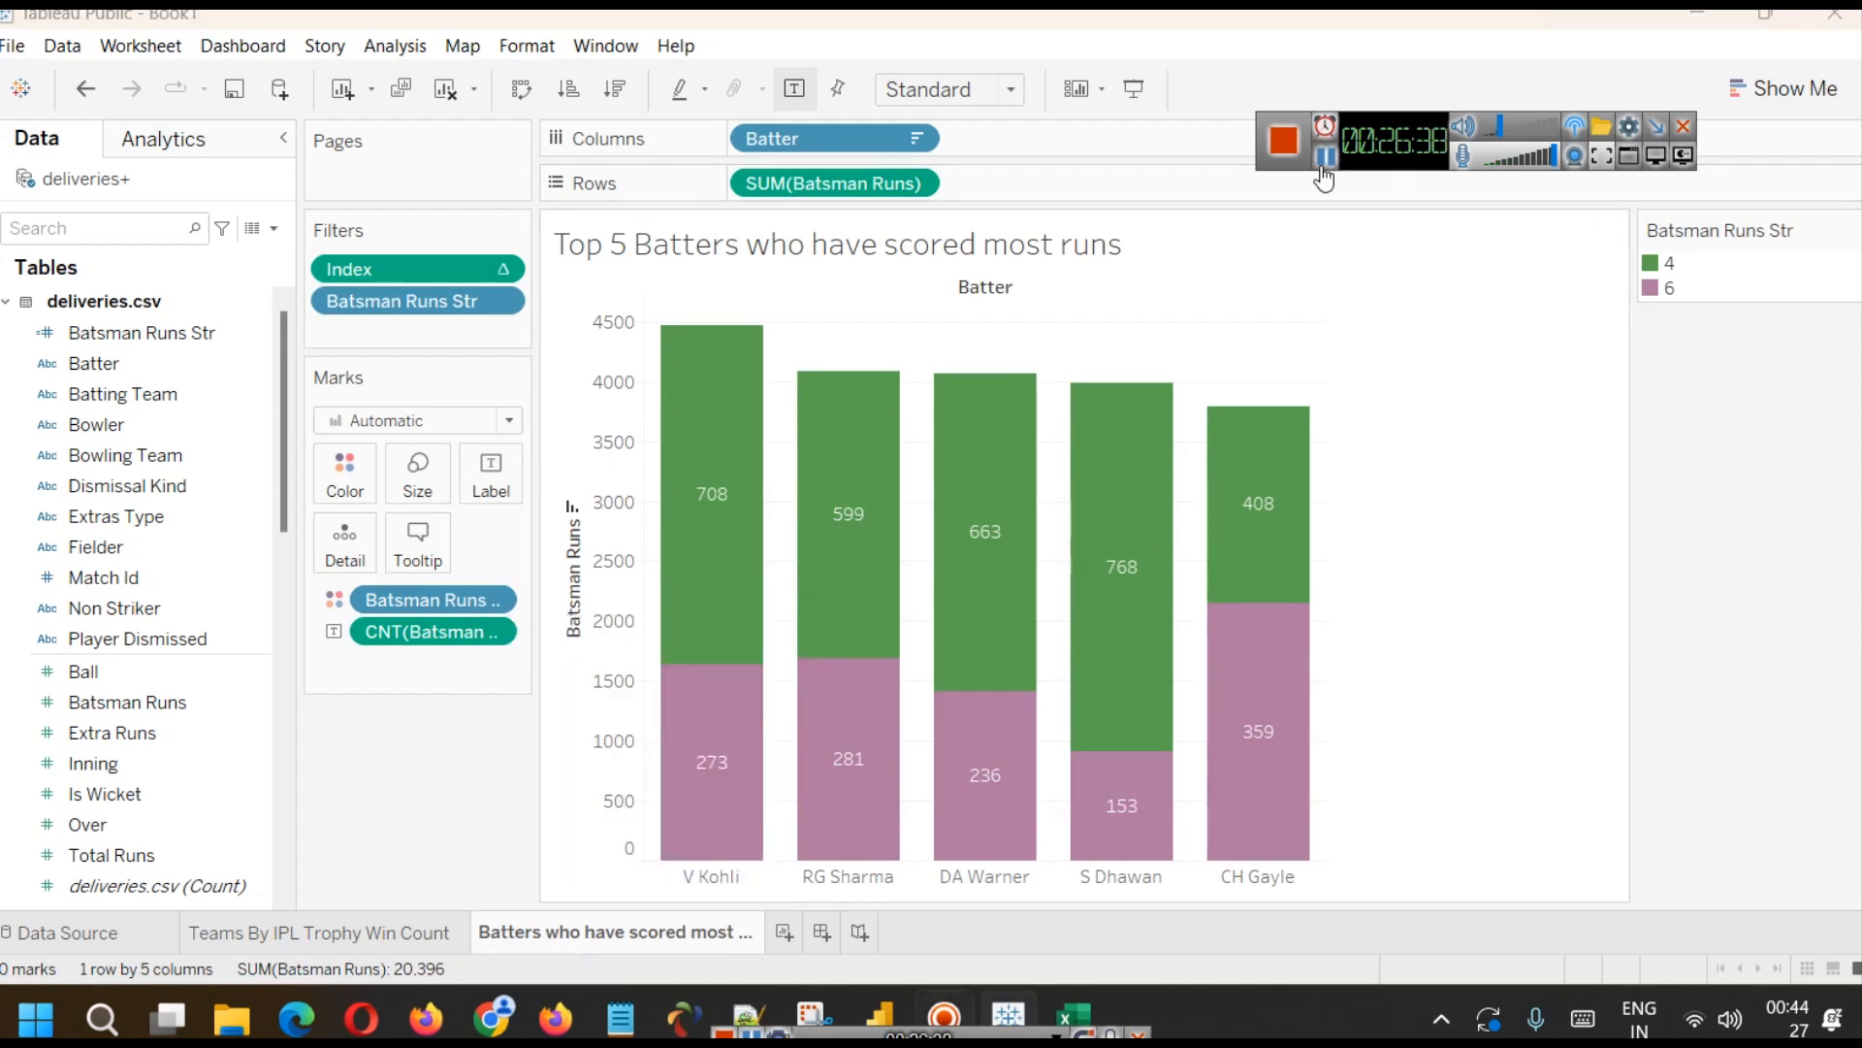
- Add a new worksheet and rename it "Top 5 Player of the match winners"
{"action": "left_click", "coordinate": [784, 932]}
{"action": "right_click", "coordinate": [820, 936]}
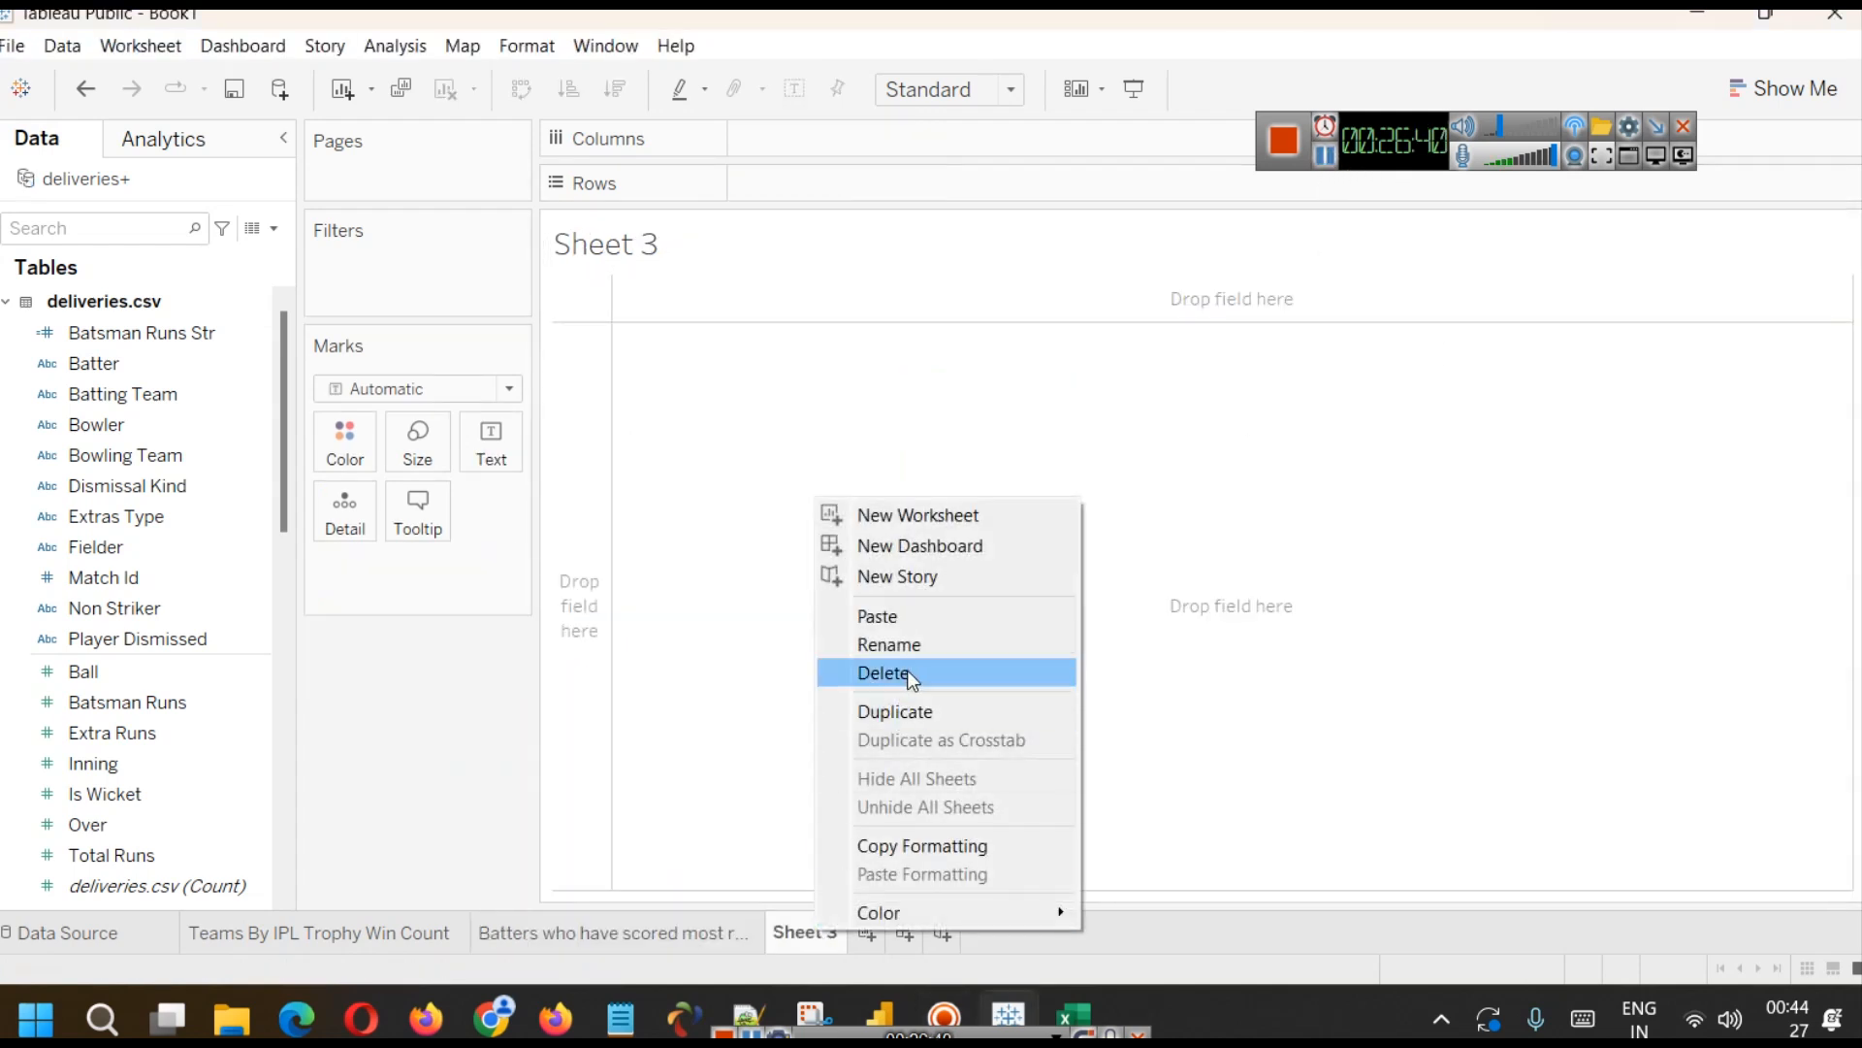
{"action": "left_click", "coordinate": [921, 646]}
{"action": "type", "text": "Top 5"}
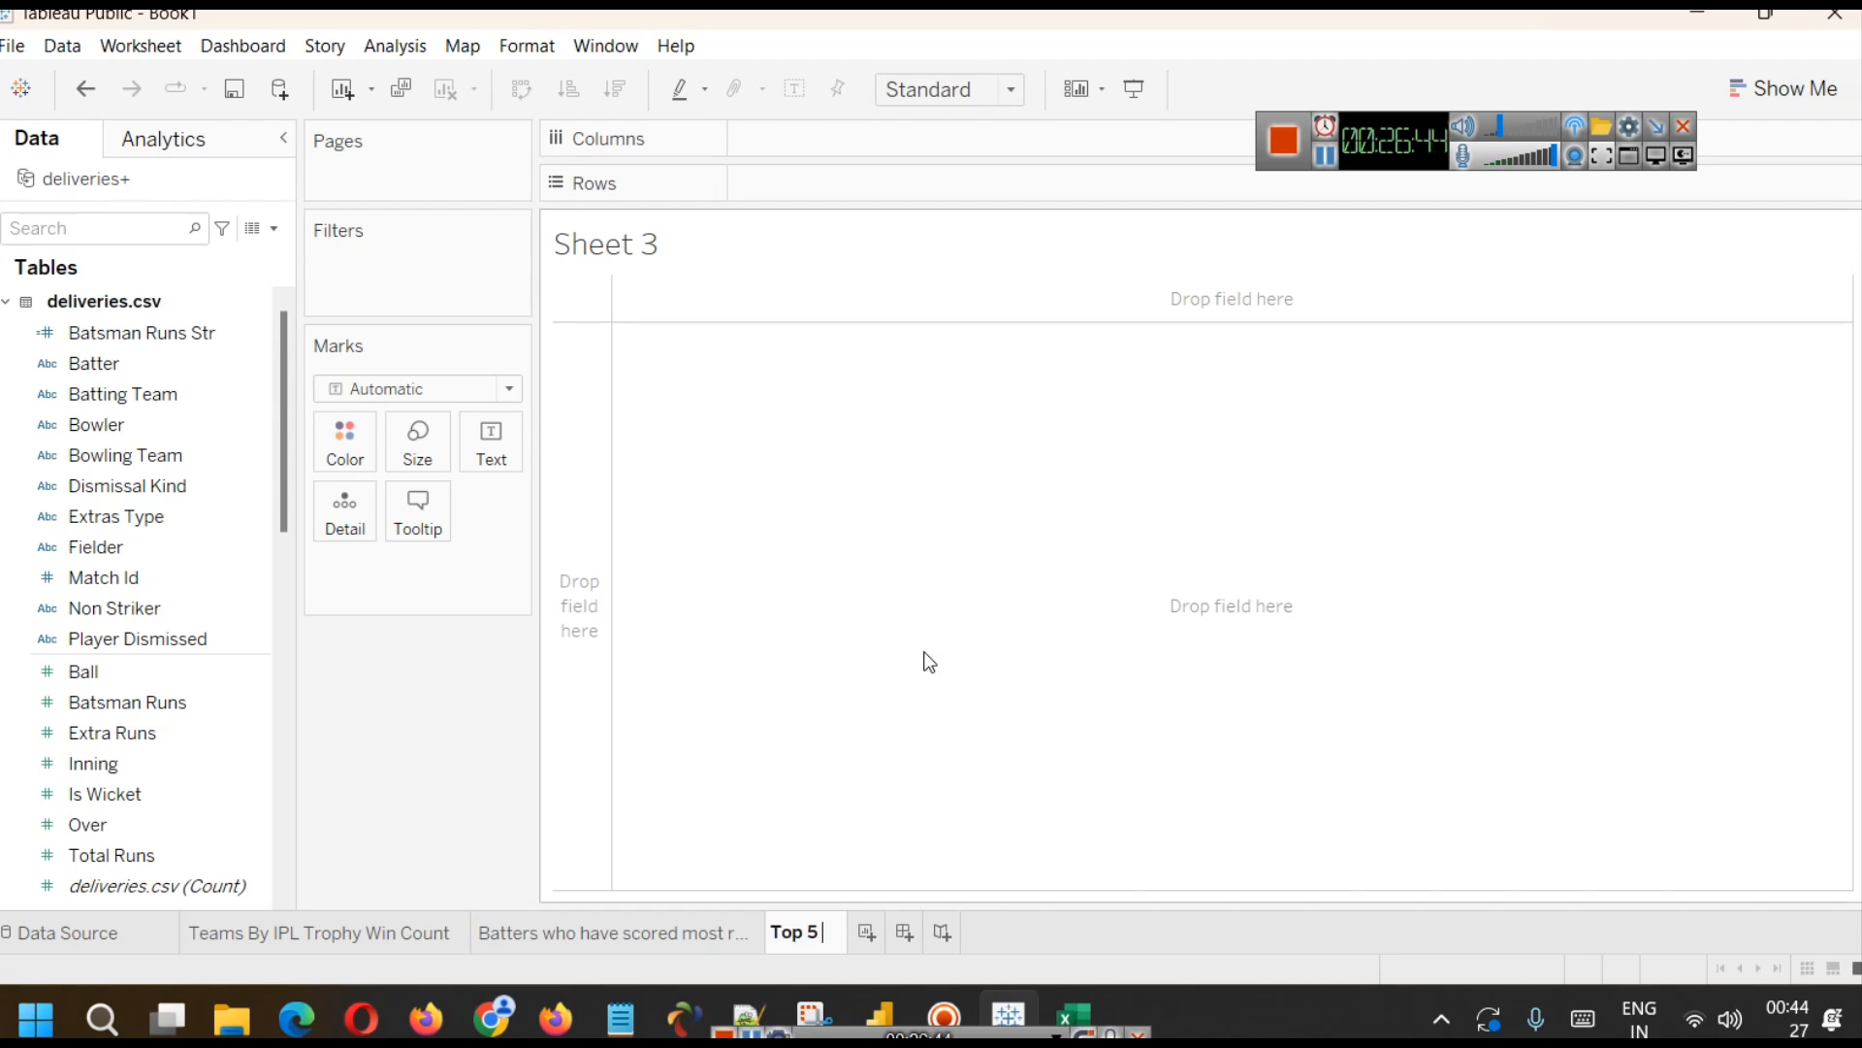
{"action": "type", "text": " Playe"}
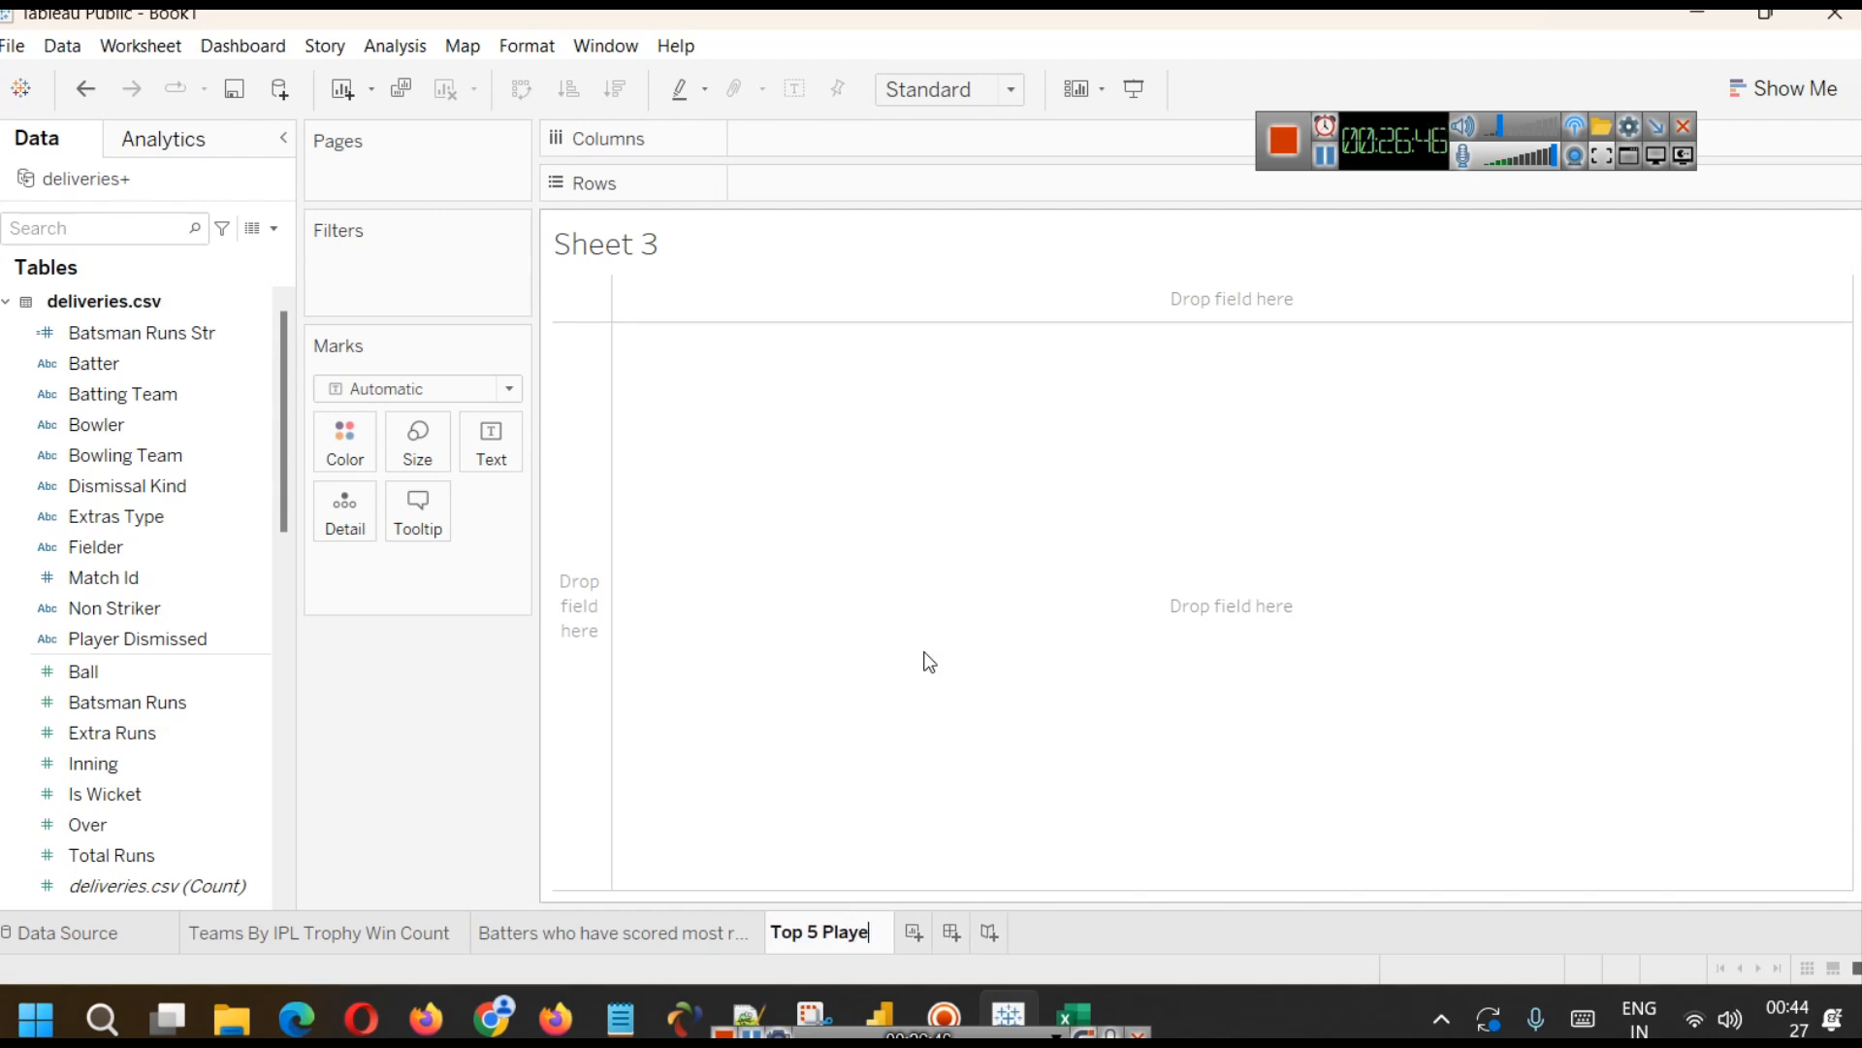
{"action": "type", "text": "r of the match w"}
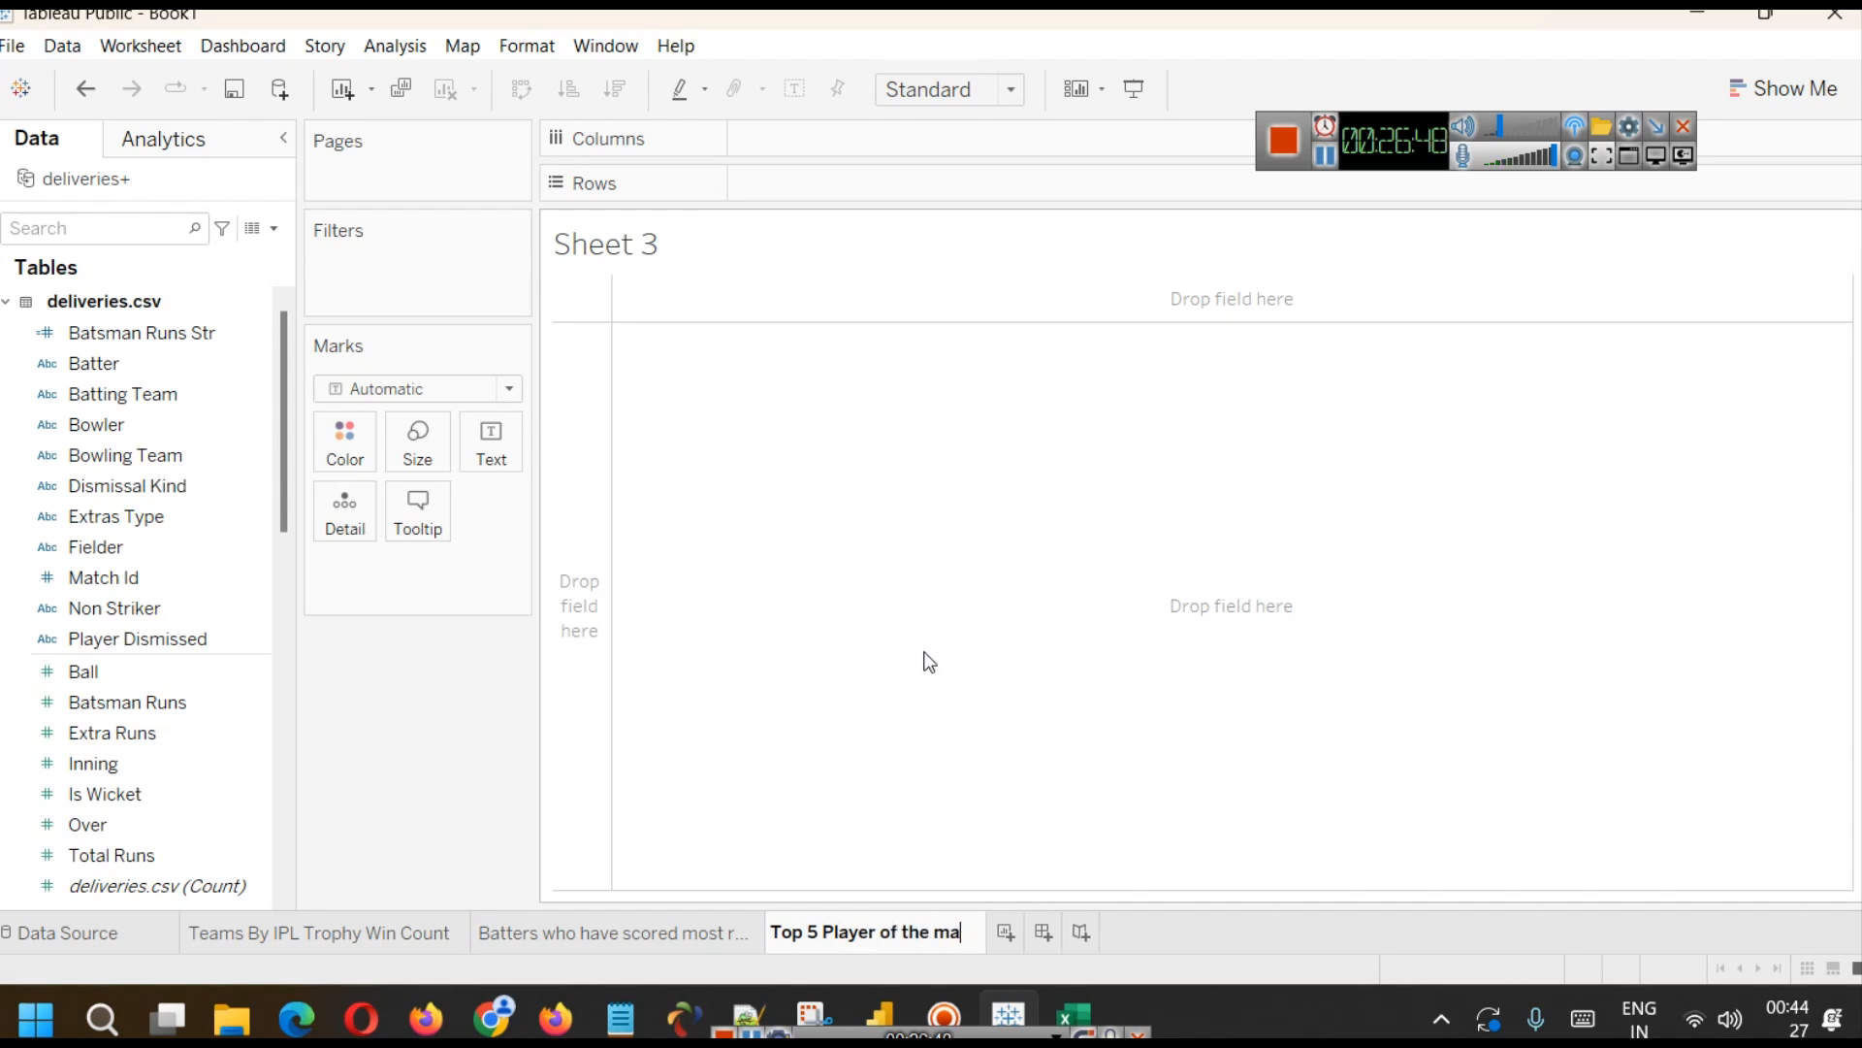
{"action": "type", "text": "ers"}
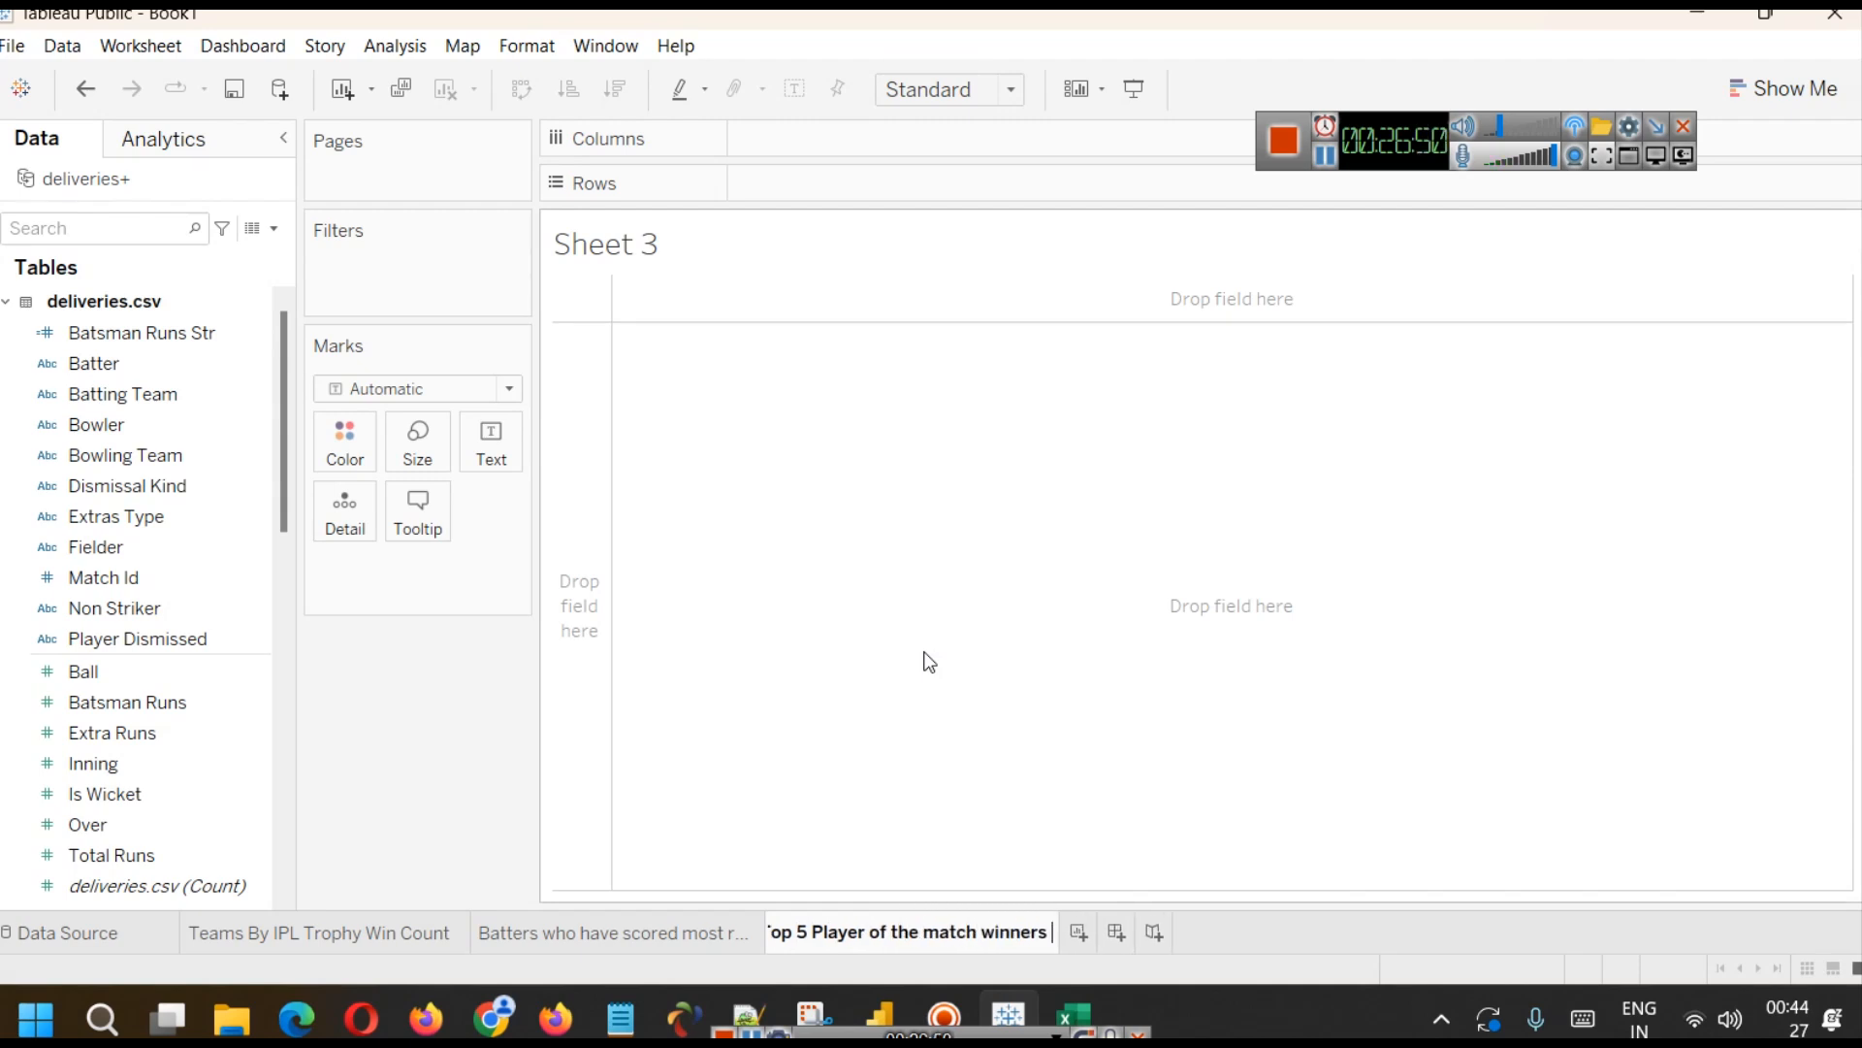
{"action": "key", "text": "Return"}
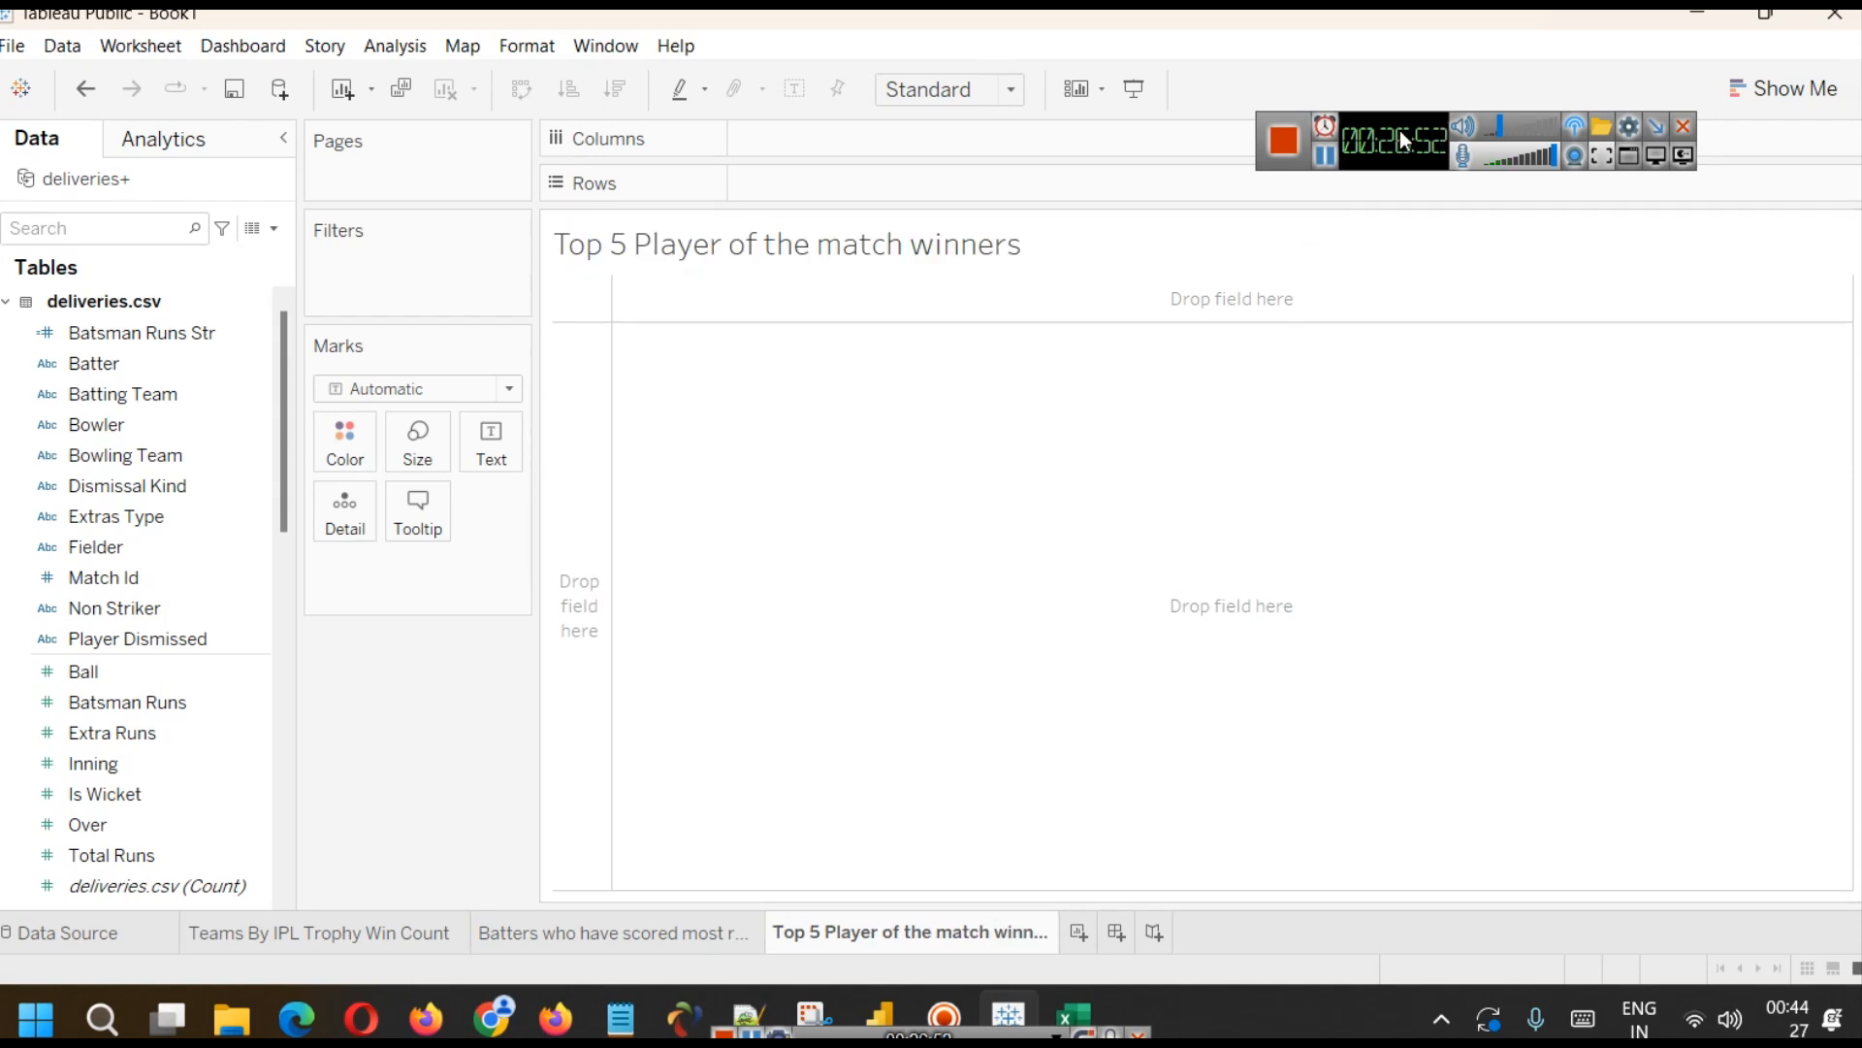
{"action": "left_click_drag", "start_coordinate": [1399, 130], "coordinate": [1393, 72]}
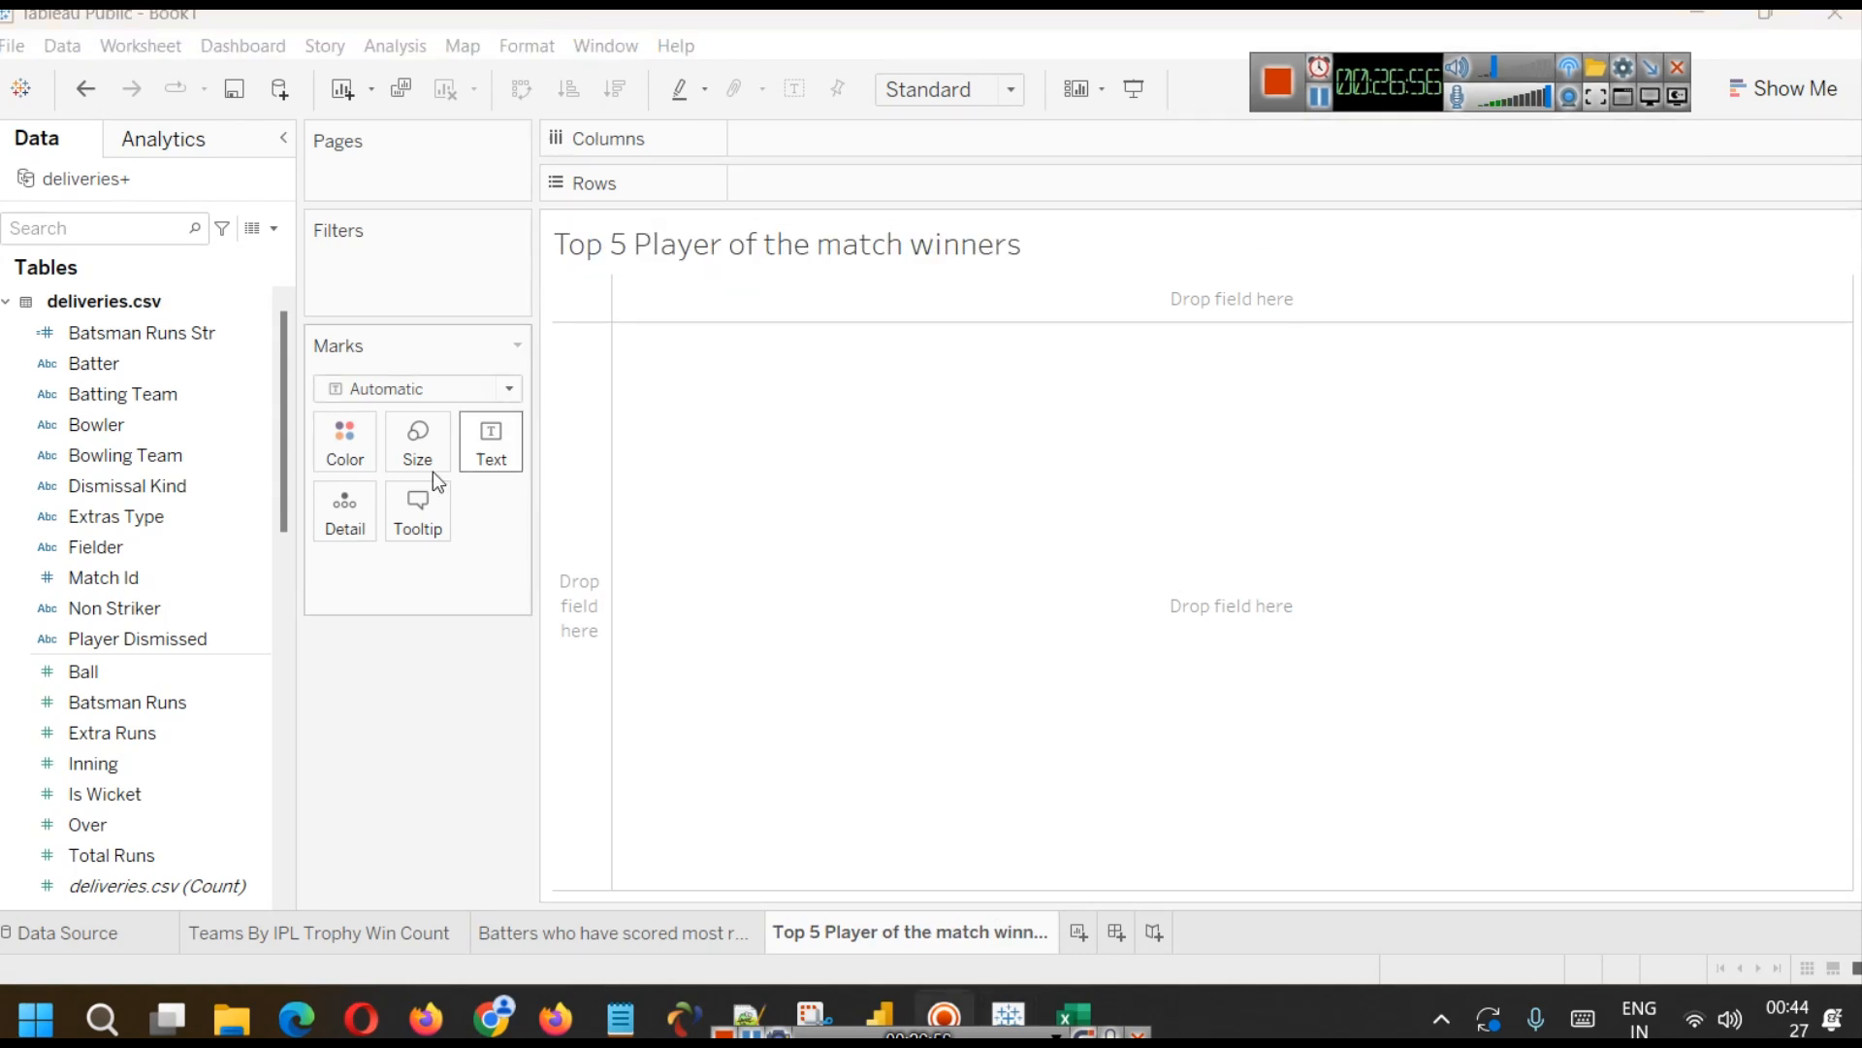
- Place the Player Of Match field from matches.csv on Columns
{"action": "scroll", "coordinate": [182, 543], "scroll_direction": "down", "scroll_amount": 1}
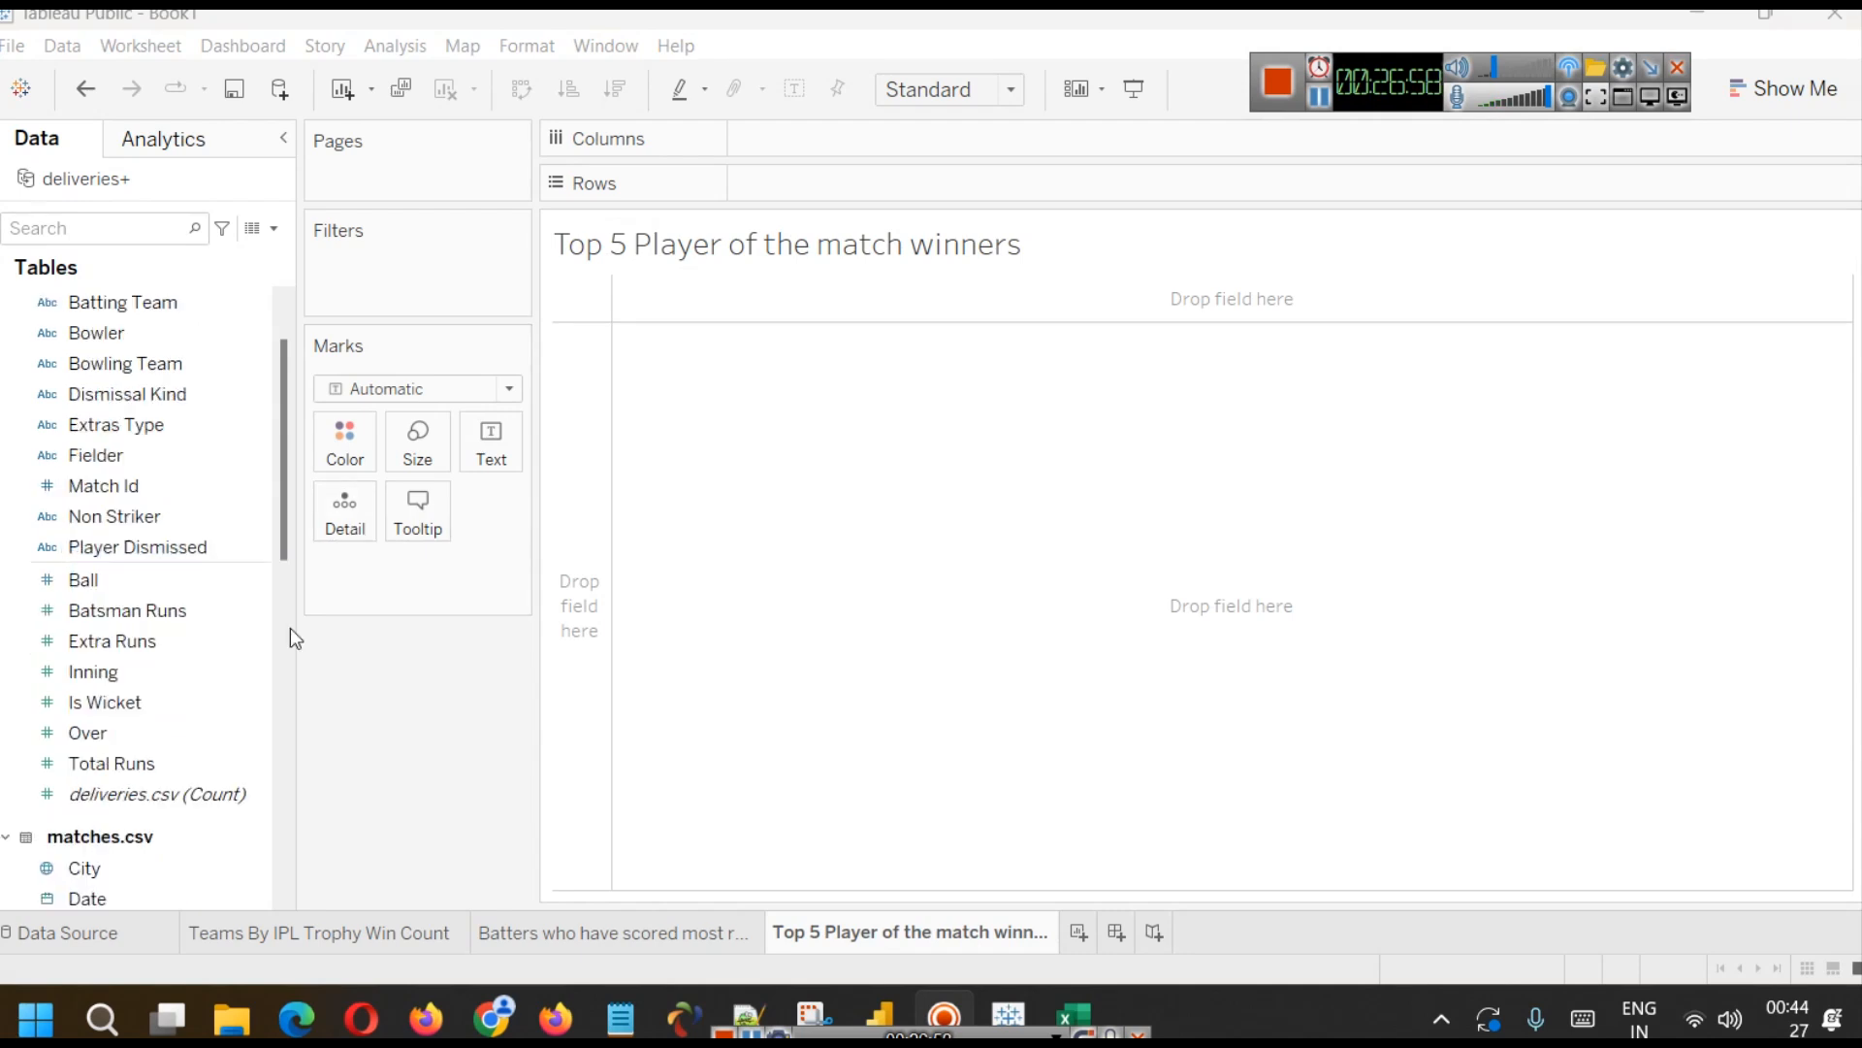
{"action": "scroll", "coordinate": [186, 644], "scroll_direction": "up", "scroll_amount": 1}
{"action": "scroll", "coordinate": [179, 644], "scroll_direction": "down", "scroll_amount": 7}
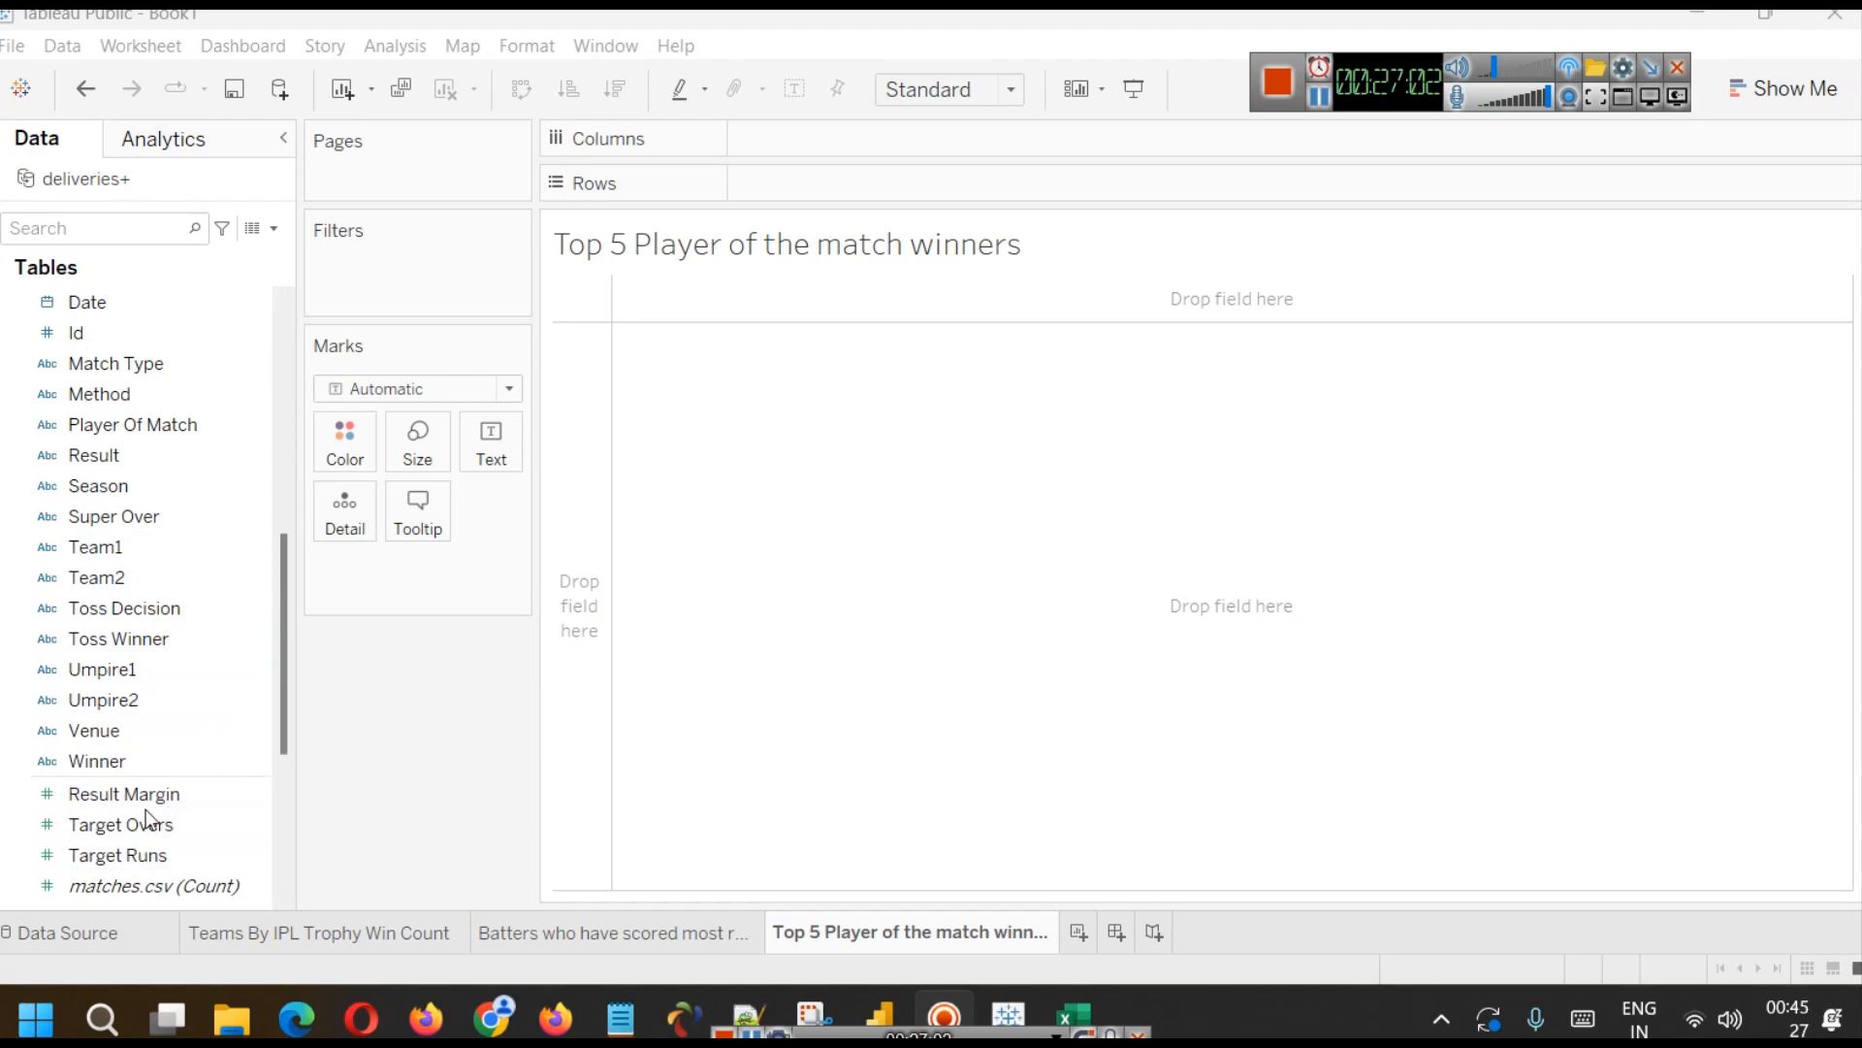
{"action": "left_click_drag", "start_coordinate": [159, 430], "coordinate": [954, 142]}
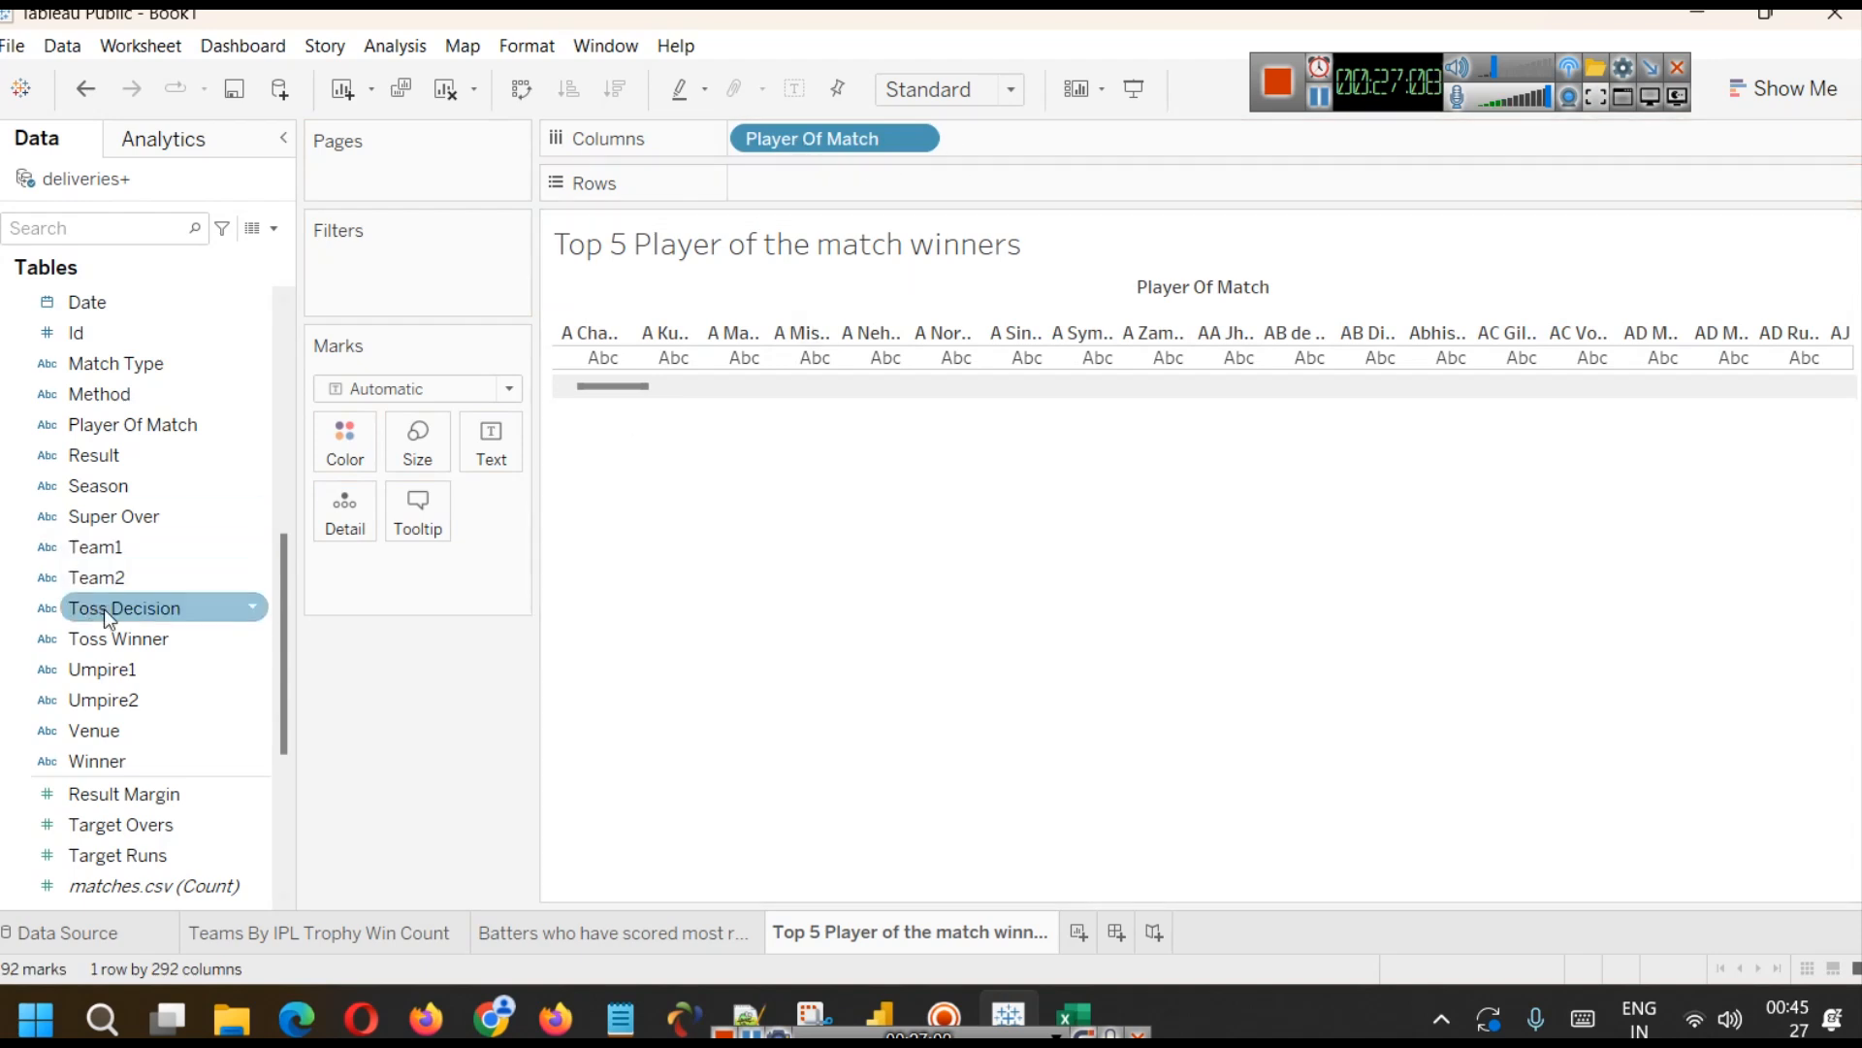
- Place the matches.csv (Count) field on Rows to chart the number of awards per player
{"action": "scroll", "coordinate": [111, 621], "scroll_direction": "up", "scroll_amount": 3}
{"action": "scroll", "coordinate": [155, 621], "scroll_direction": "down", "scroll_amount": 4}
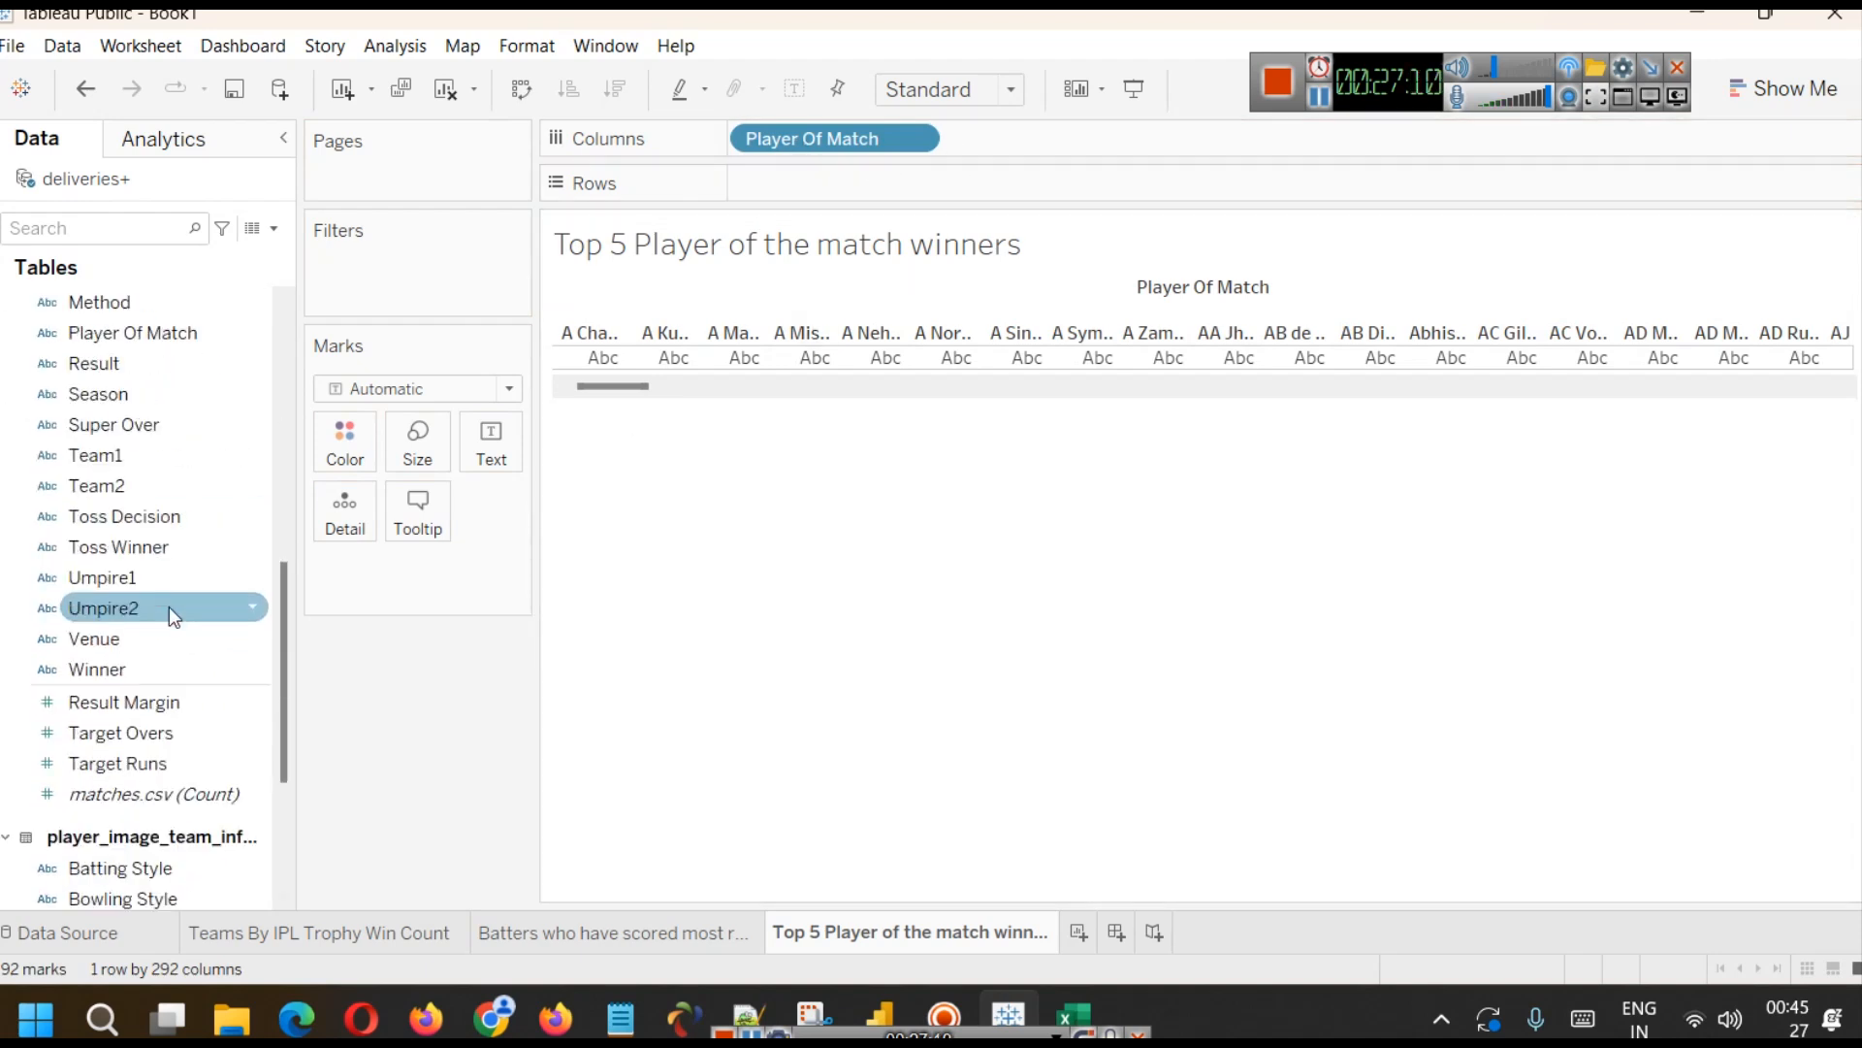
{"action": "scroll", "coordinate": [169, 607], "scroll_direction": "down", "scroll_amount": 3}
{"action": "scroll", "coordinate": [169, 607], "scroll_direction": "up", "scroll_amount": 5}
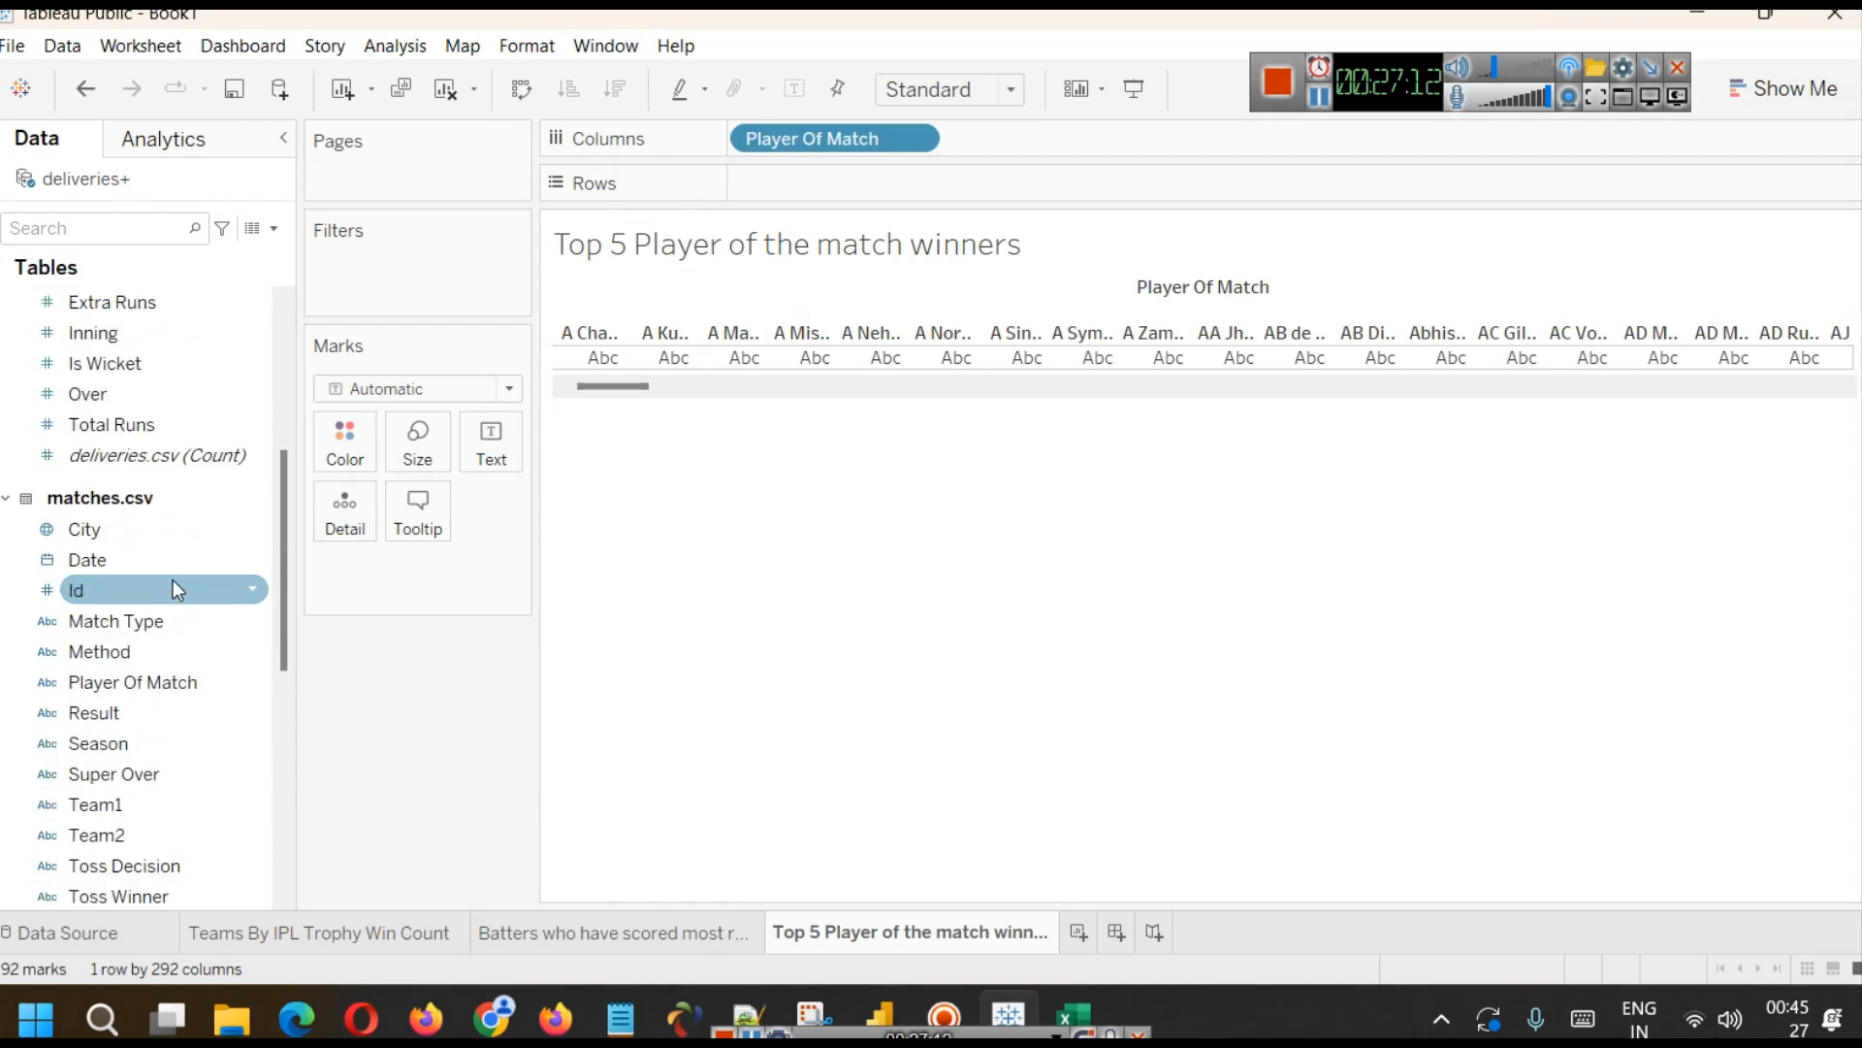
{"action": "scroll", "coordinate": [172, 582], "scroll_direction": "down", "scroll_amount": 2}
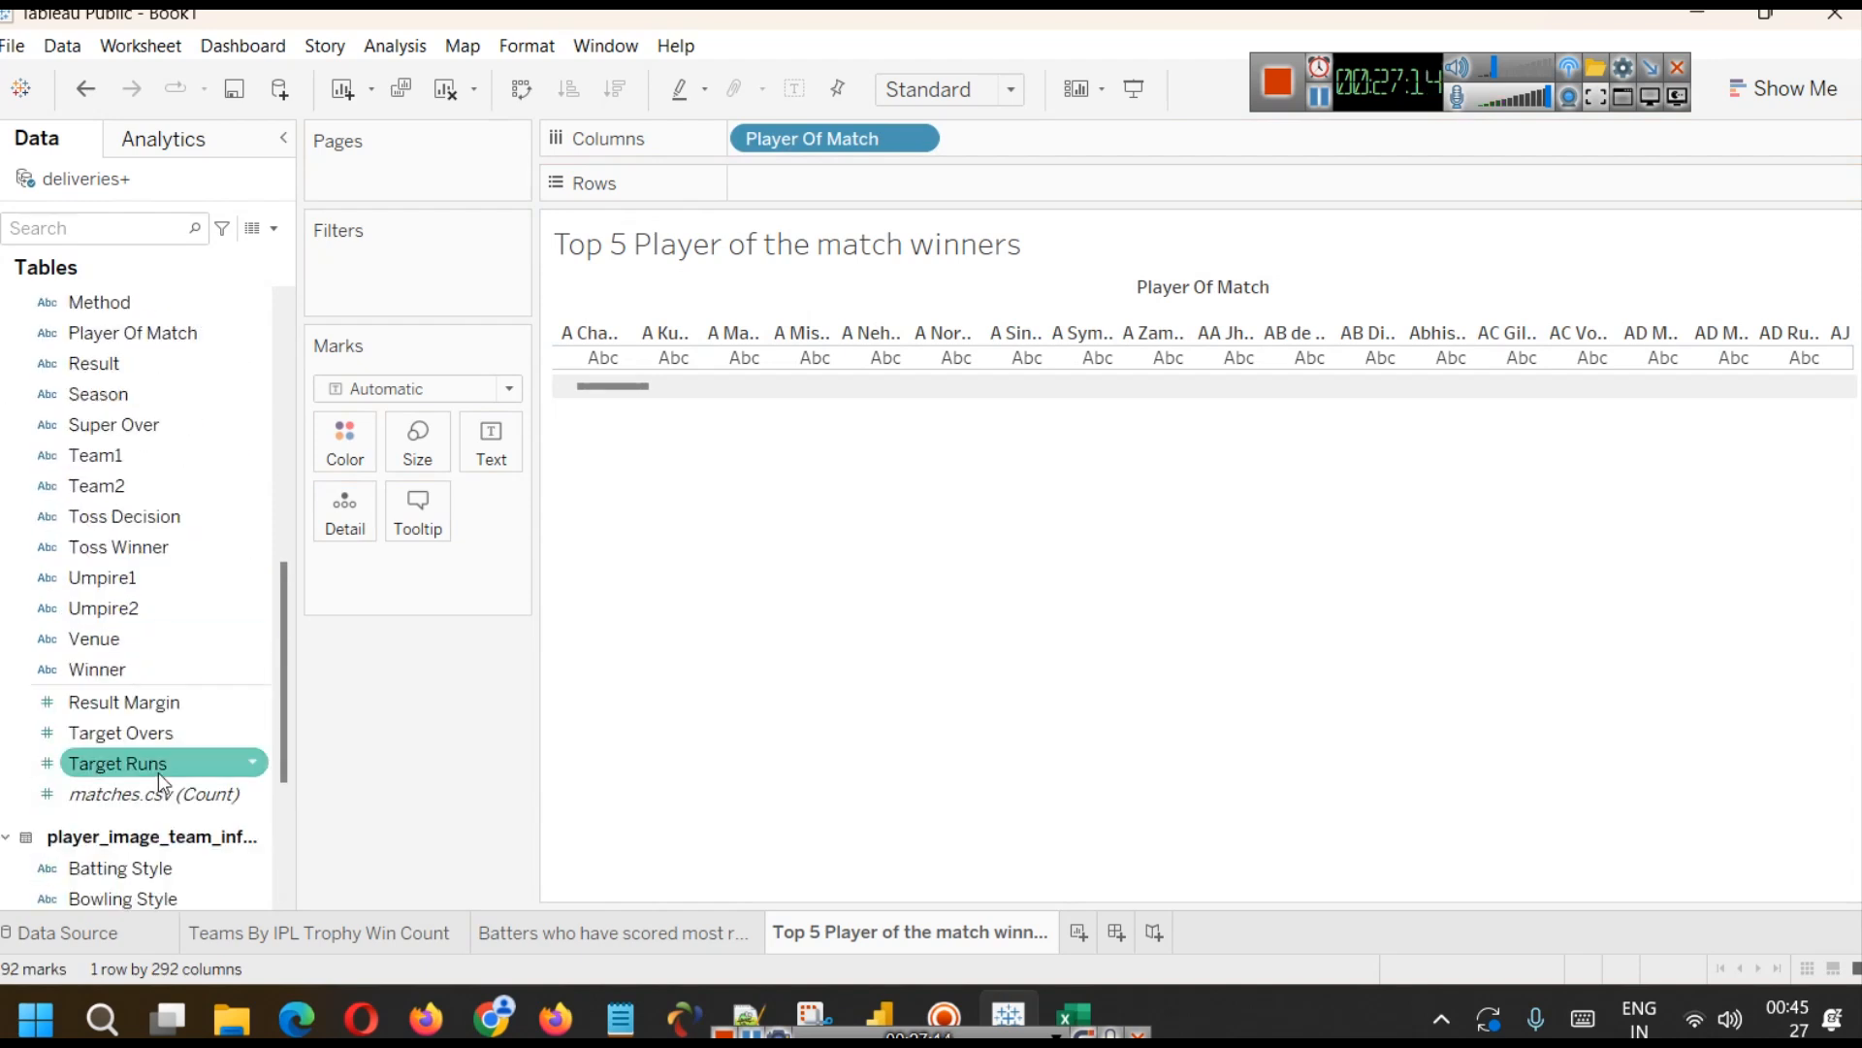
{"action": "left_click_drag", "start_coordinate": [143, 797], "coordinate": [939, 175]}
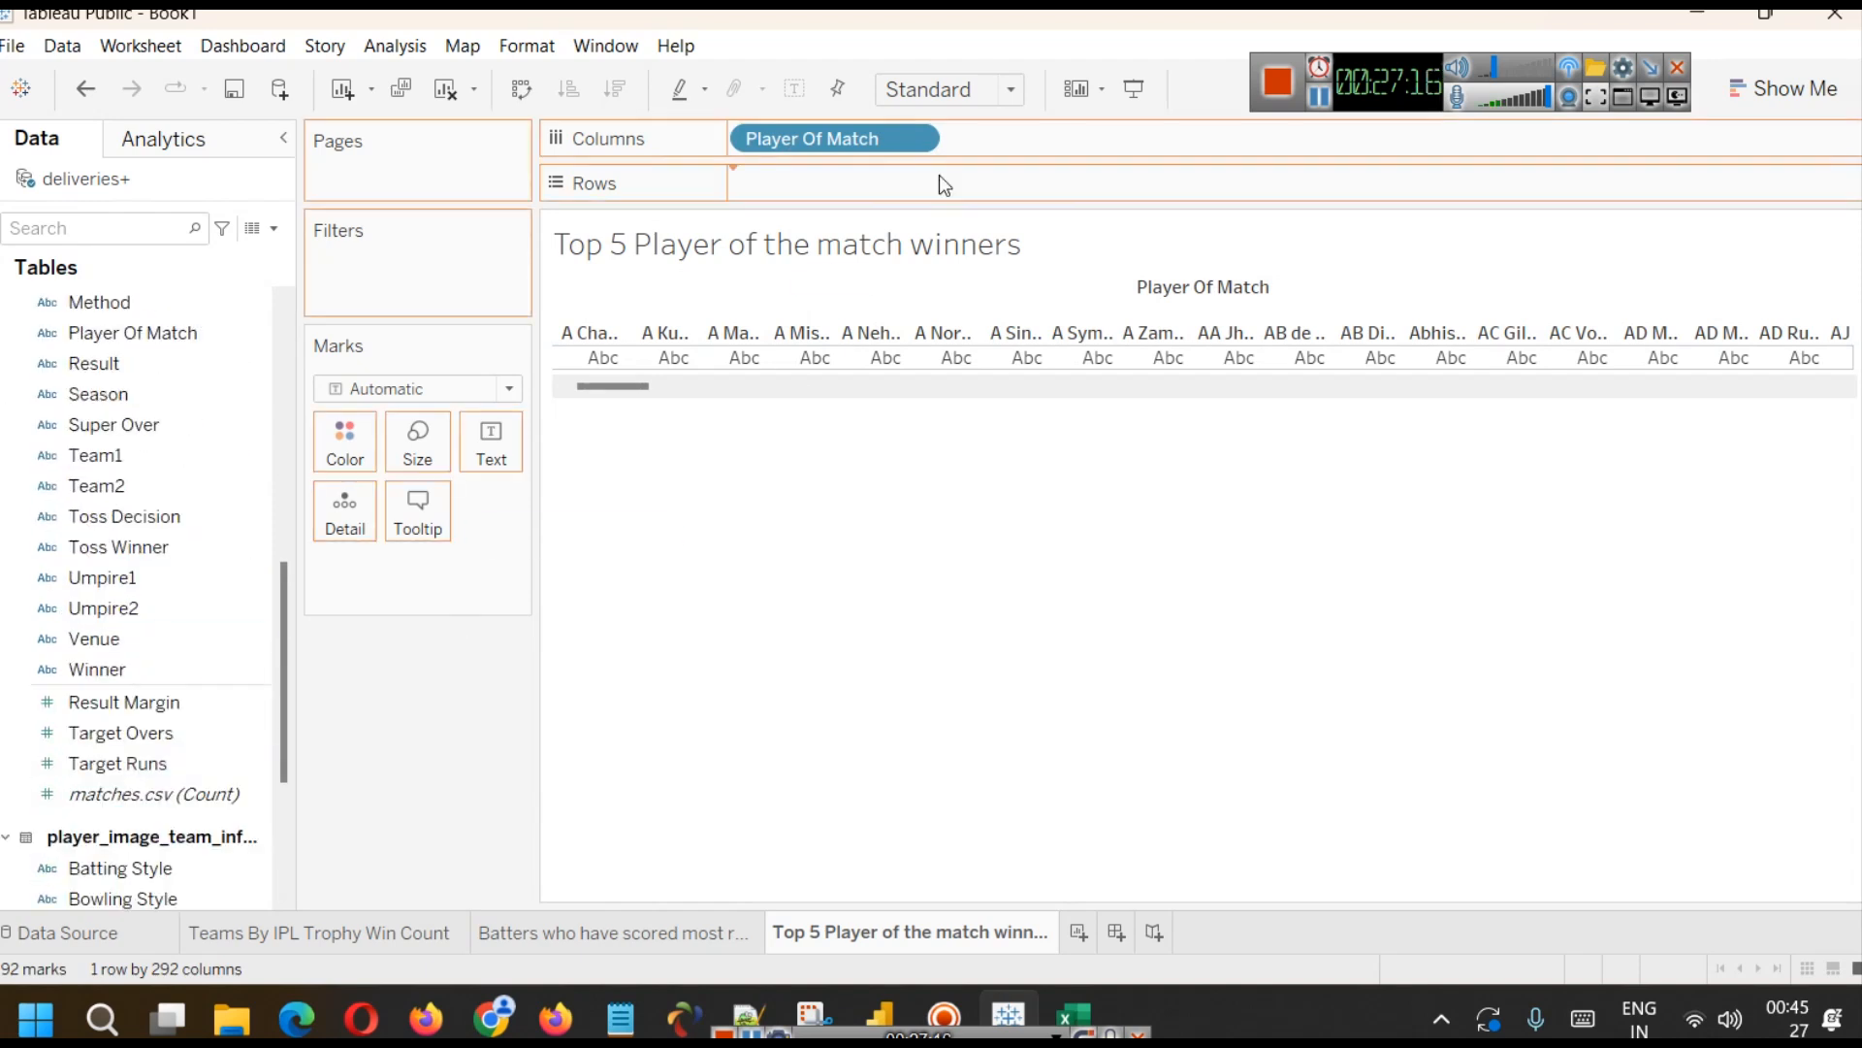
- Sort the players in descending order of match count and widen the bar columns so the player names fit
{"action": "mouse_move", "coordinate": [868, 368]}
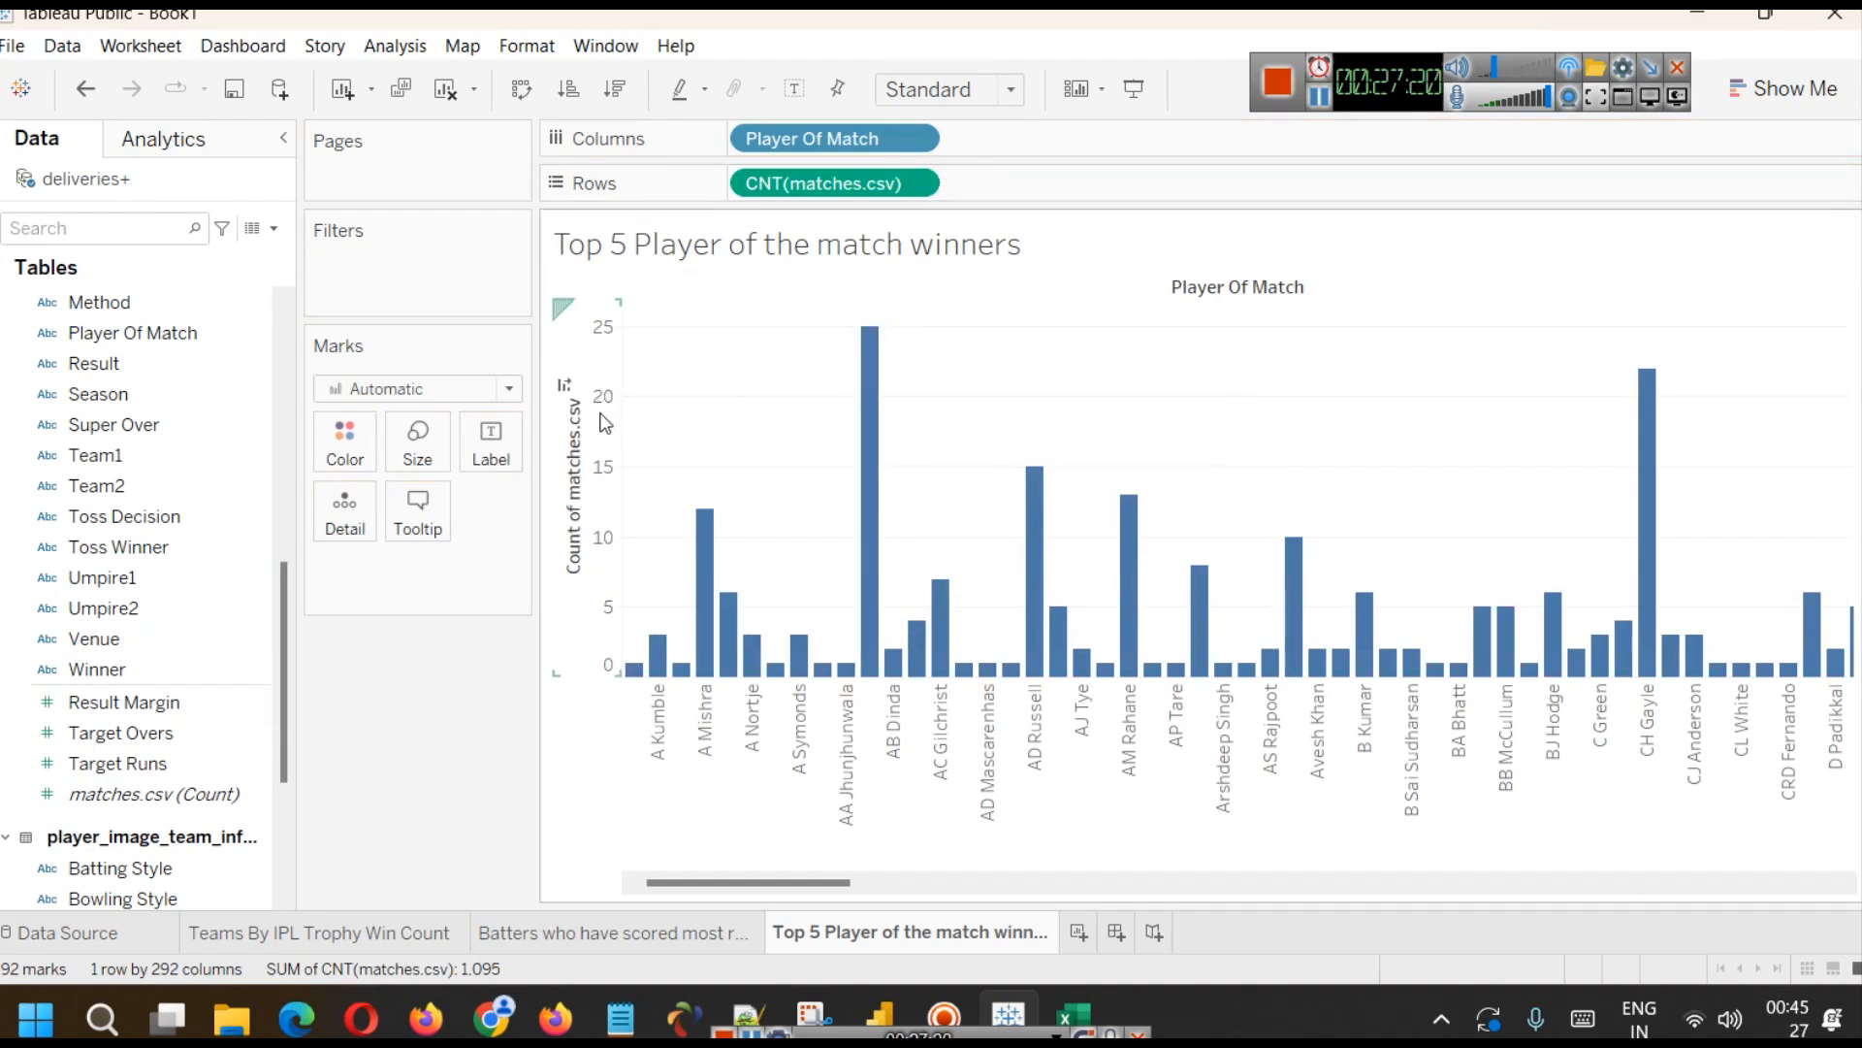
{"action": "left_click", "coordinate": [569, 388]}
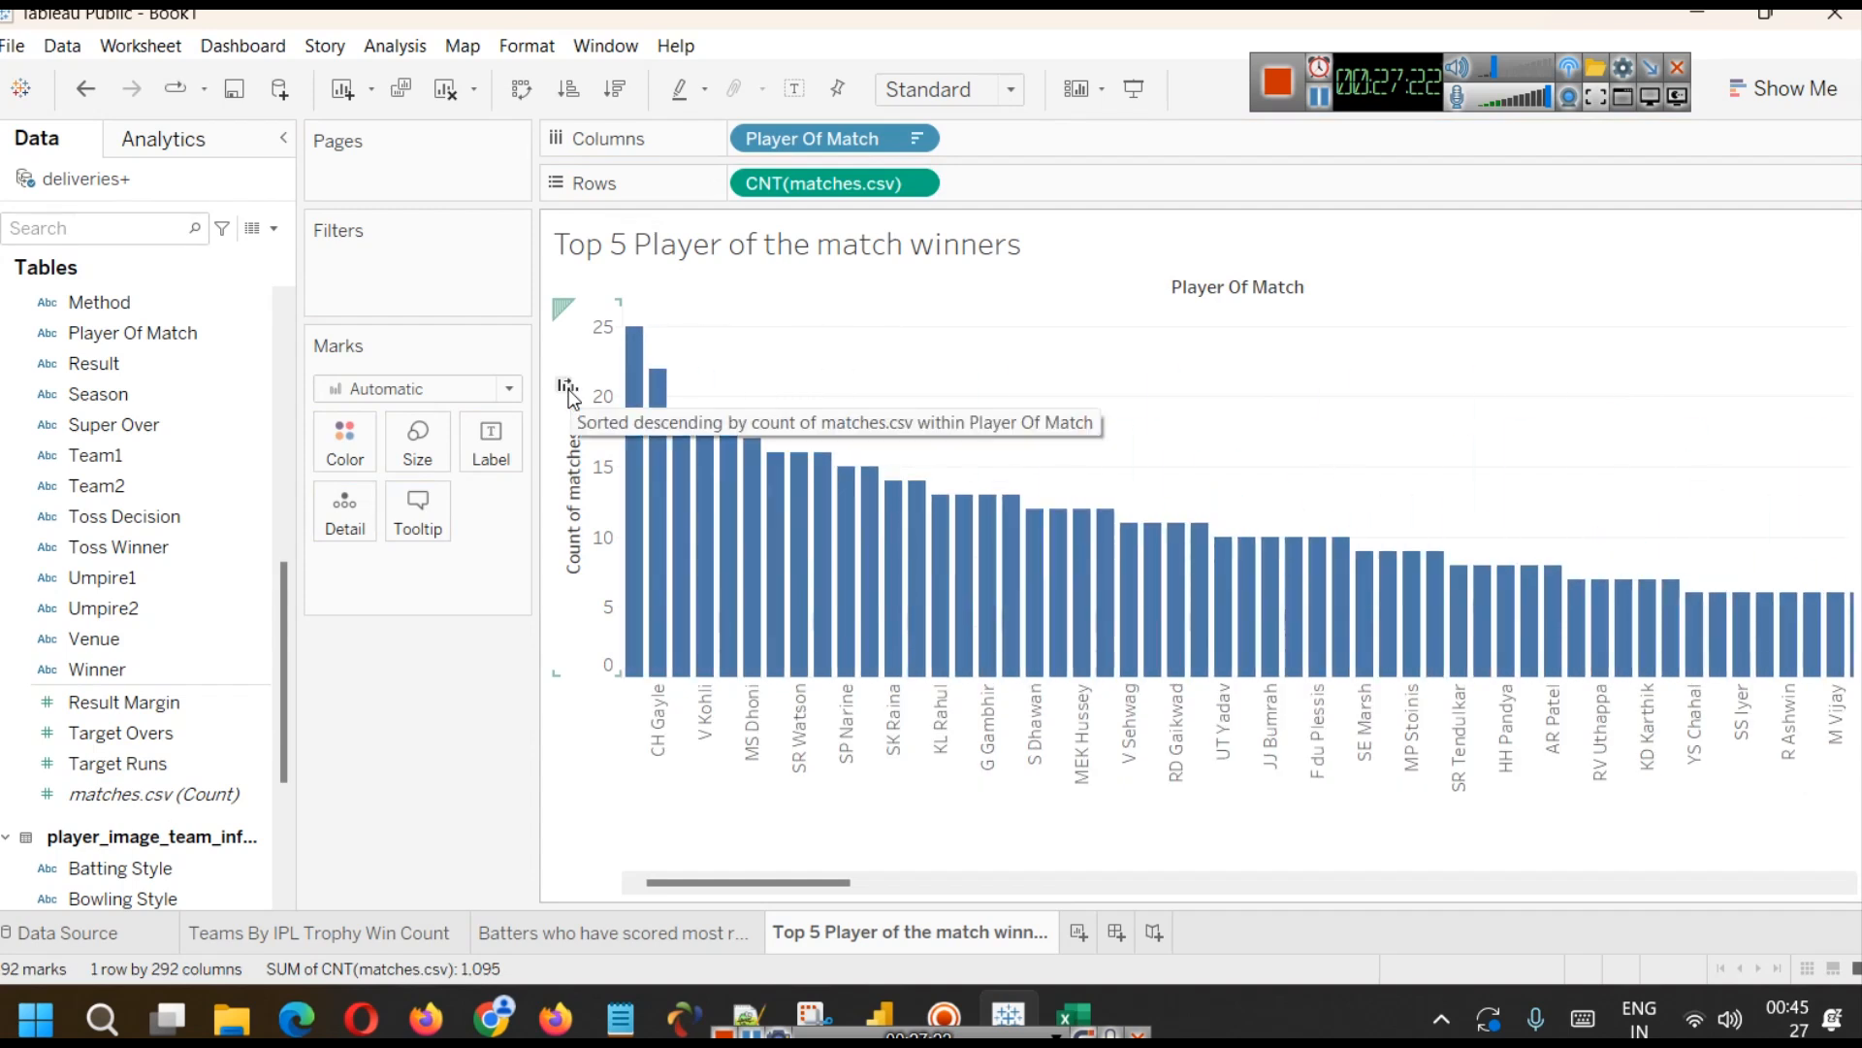
{"action": "mouse_move", "coordinate": [641, 357]}
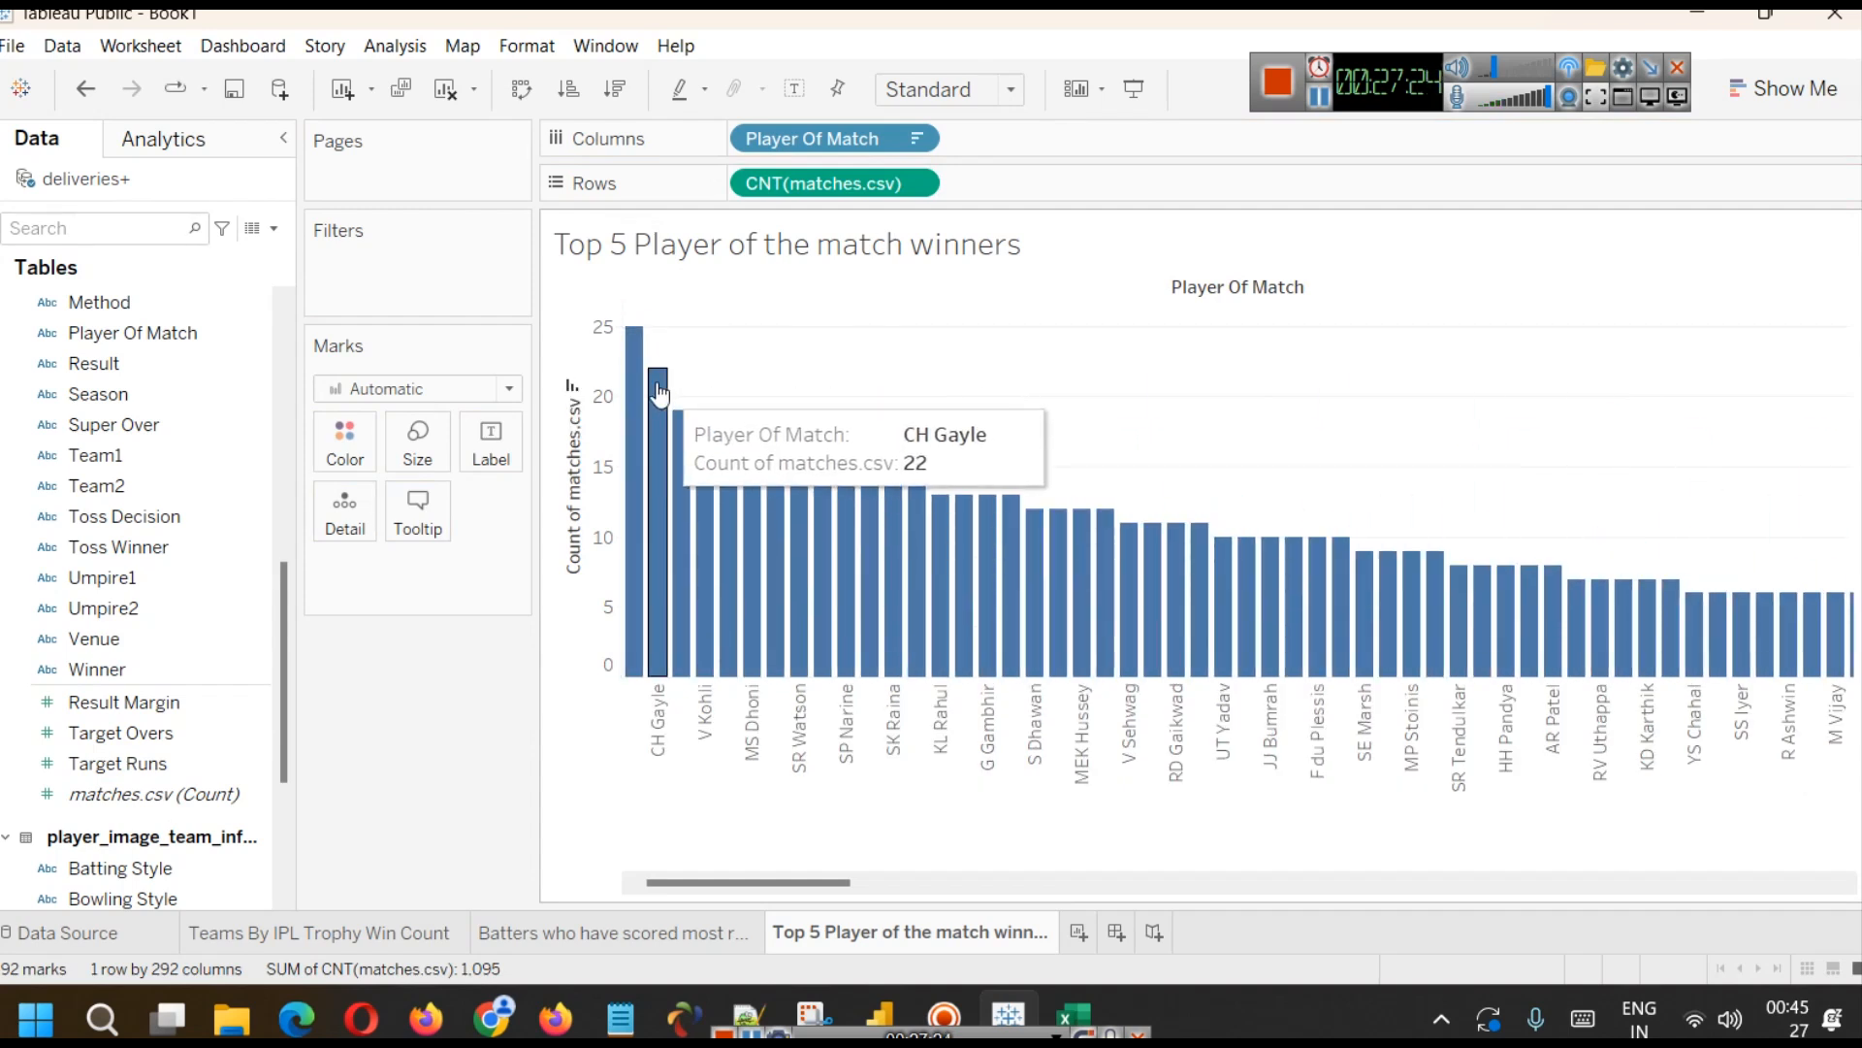
{"action": "left_click_drag", "start_coordinate": [647, 709], "coordinate": [668, 714]}
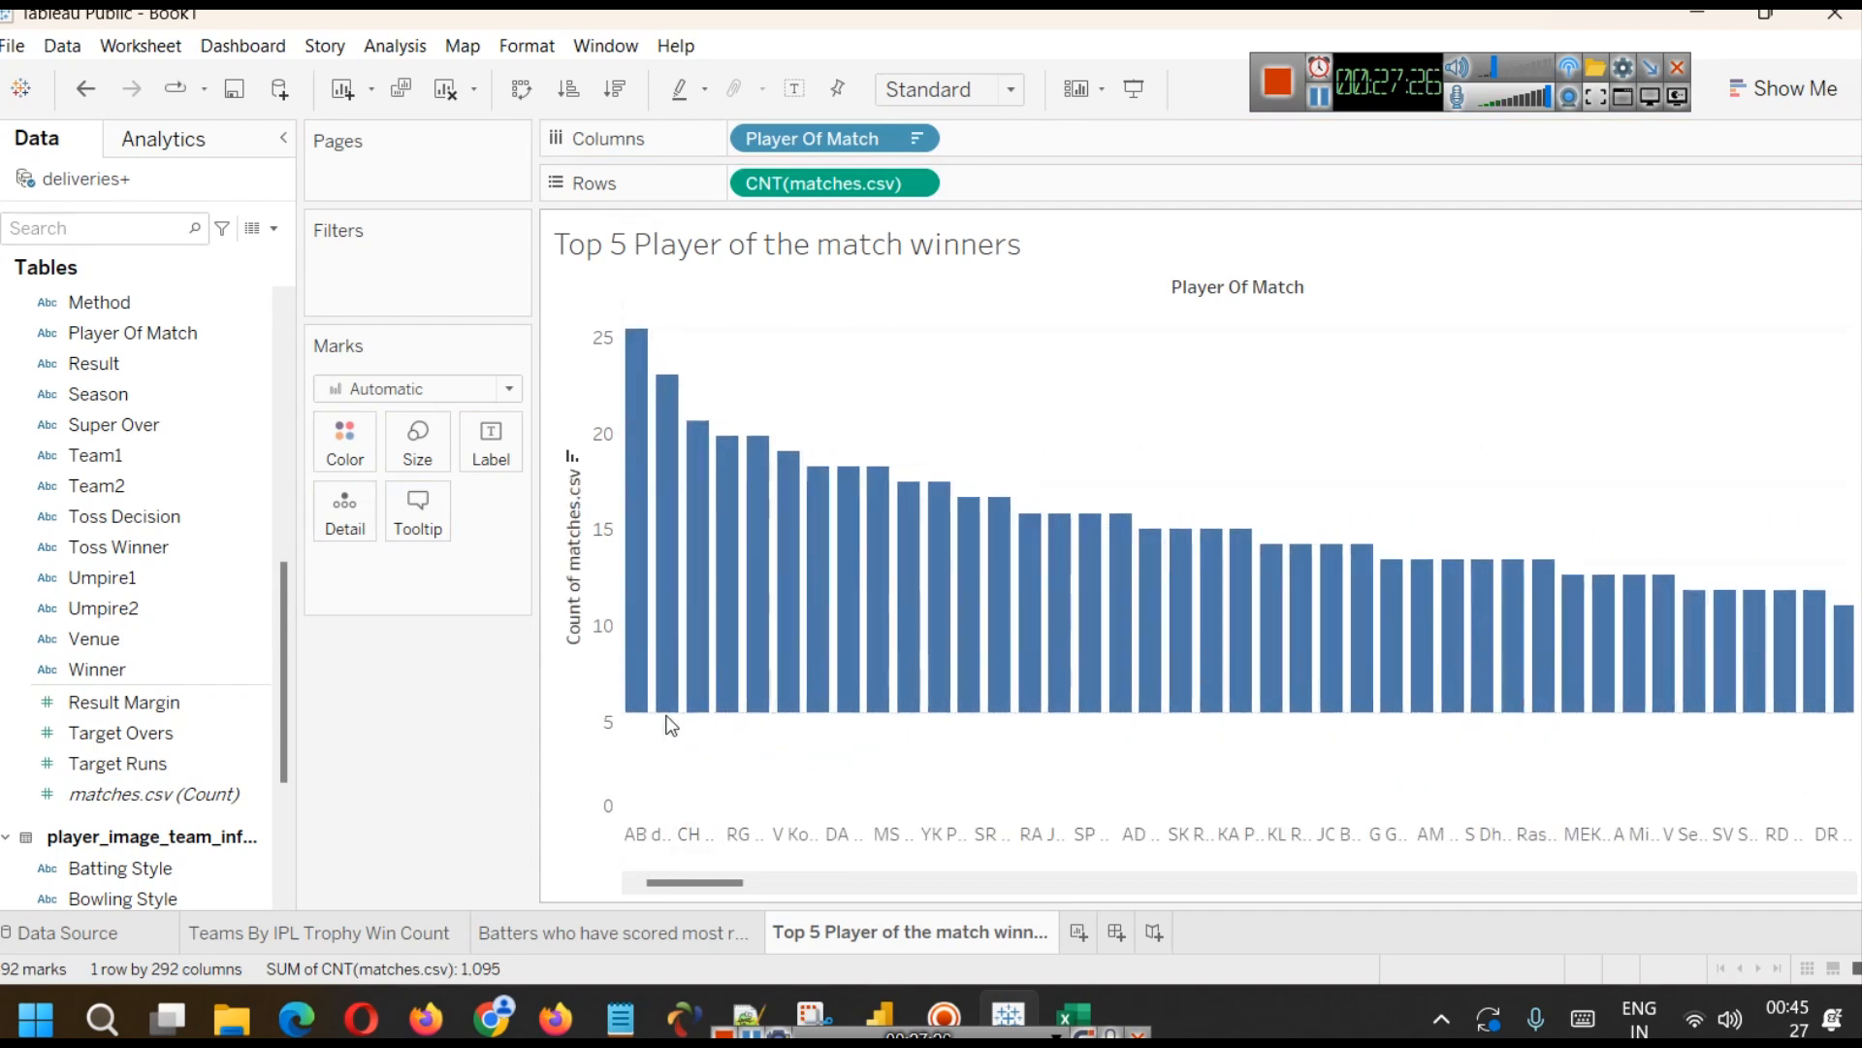
{"action": "left_click_drag", "start_coordinate": [668, 829], "coordinate": [709, 842]}
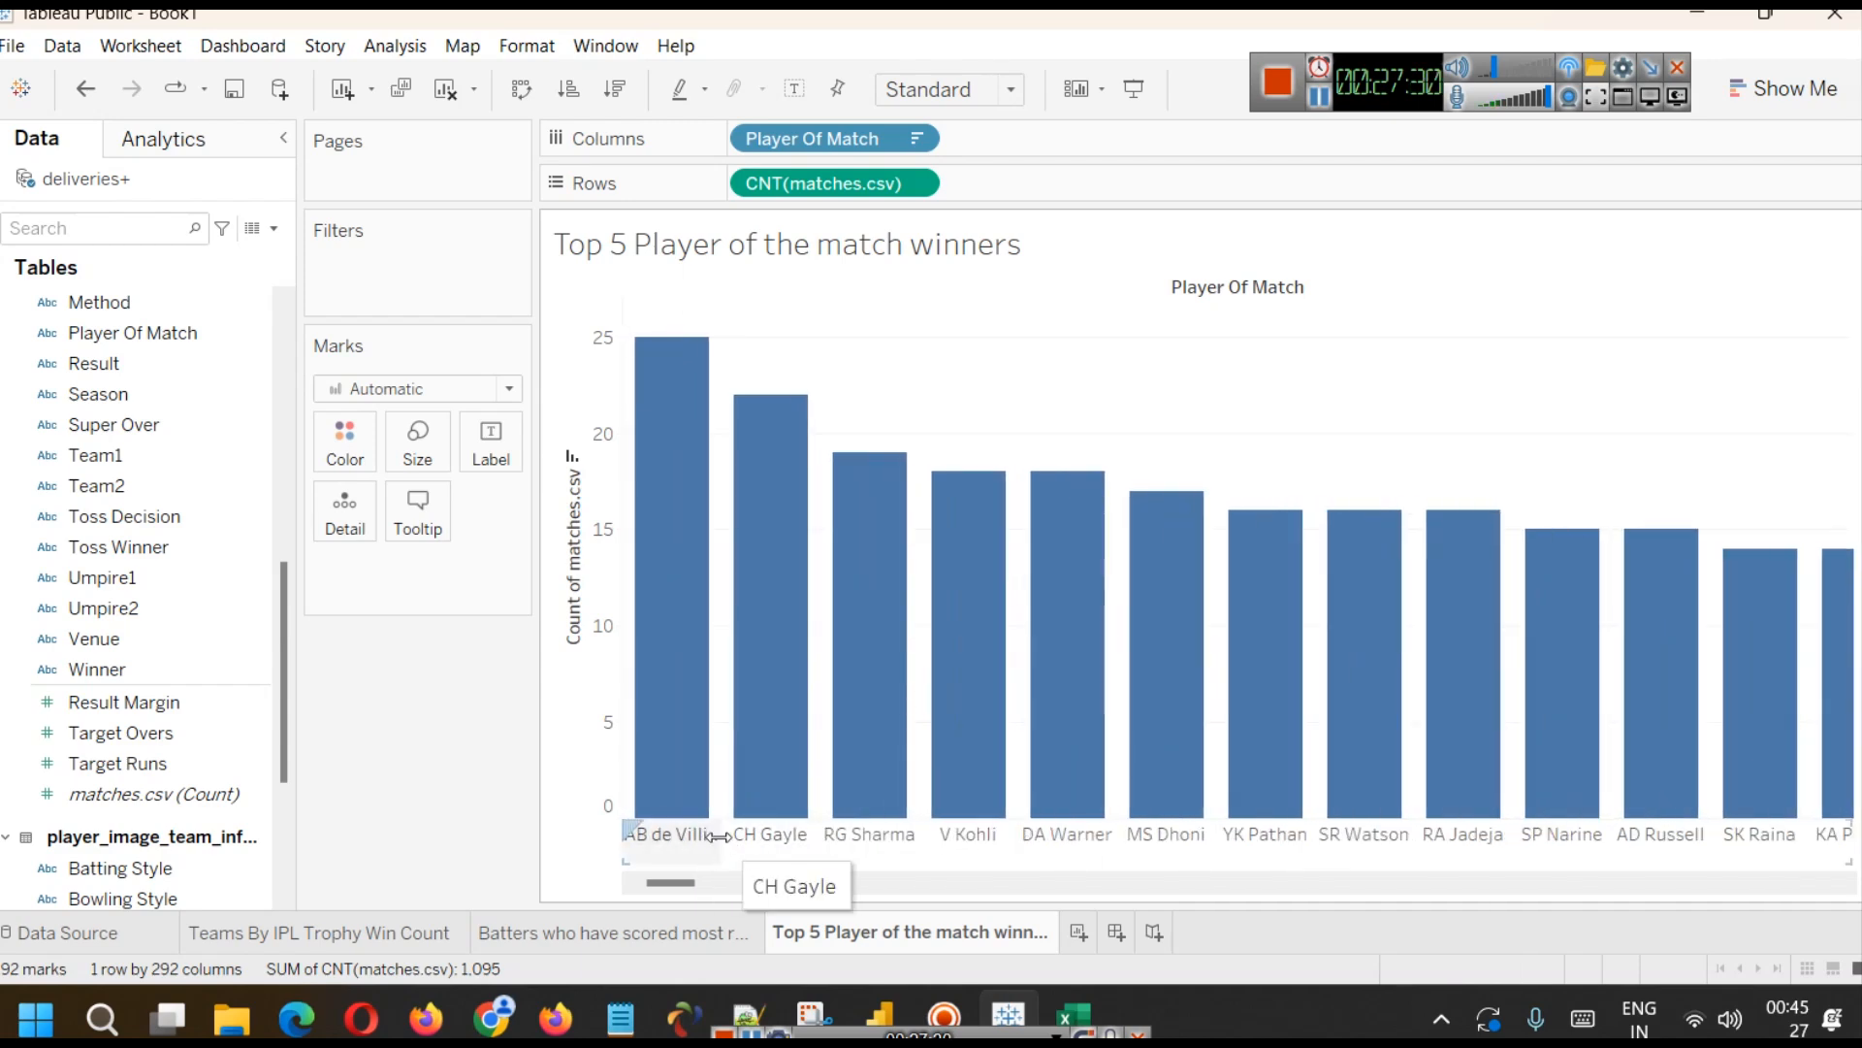
{"action": "left_click_drag", "start_coordinate": [720, 836], "coordinate": [734, 836]}
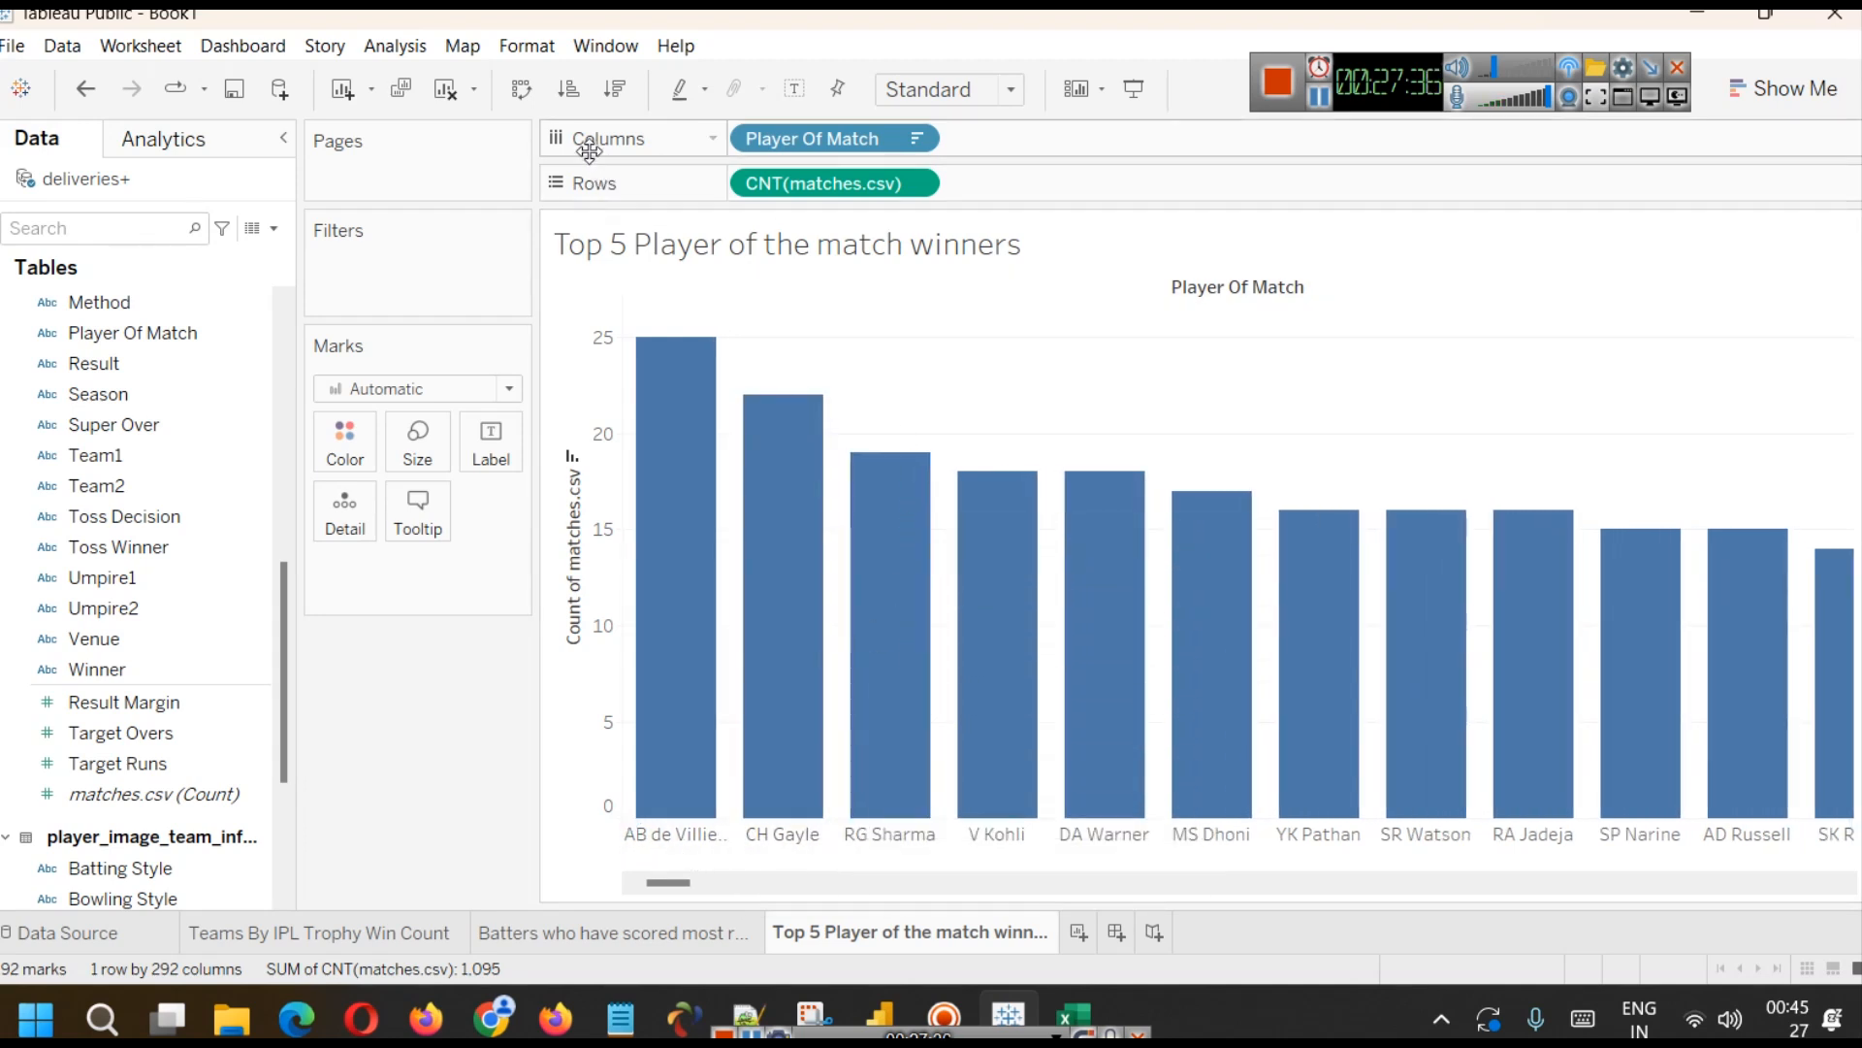
- Swap rows and columns to make the bars horizontal, and narrow the chart's width
{"action": "left_click", "coordinate": [529, 91]}
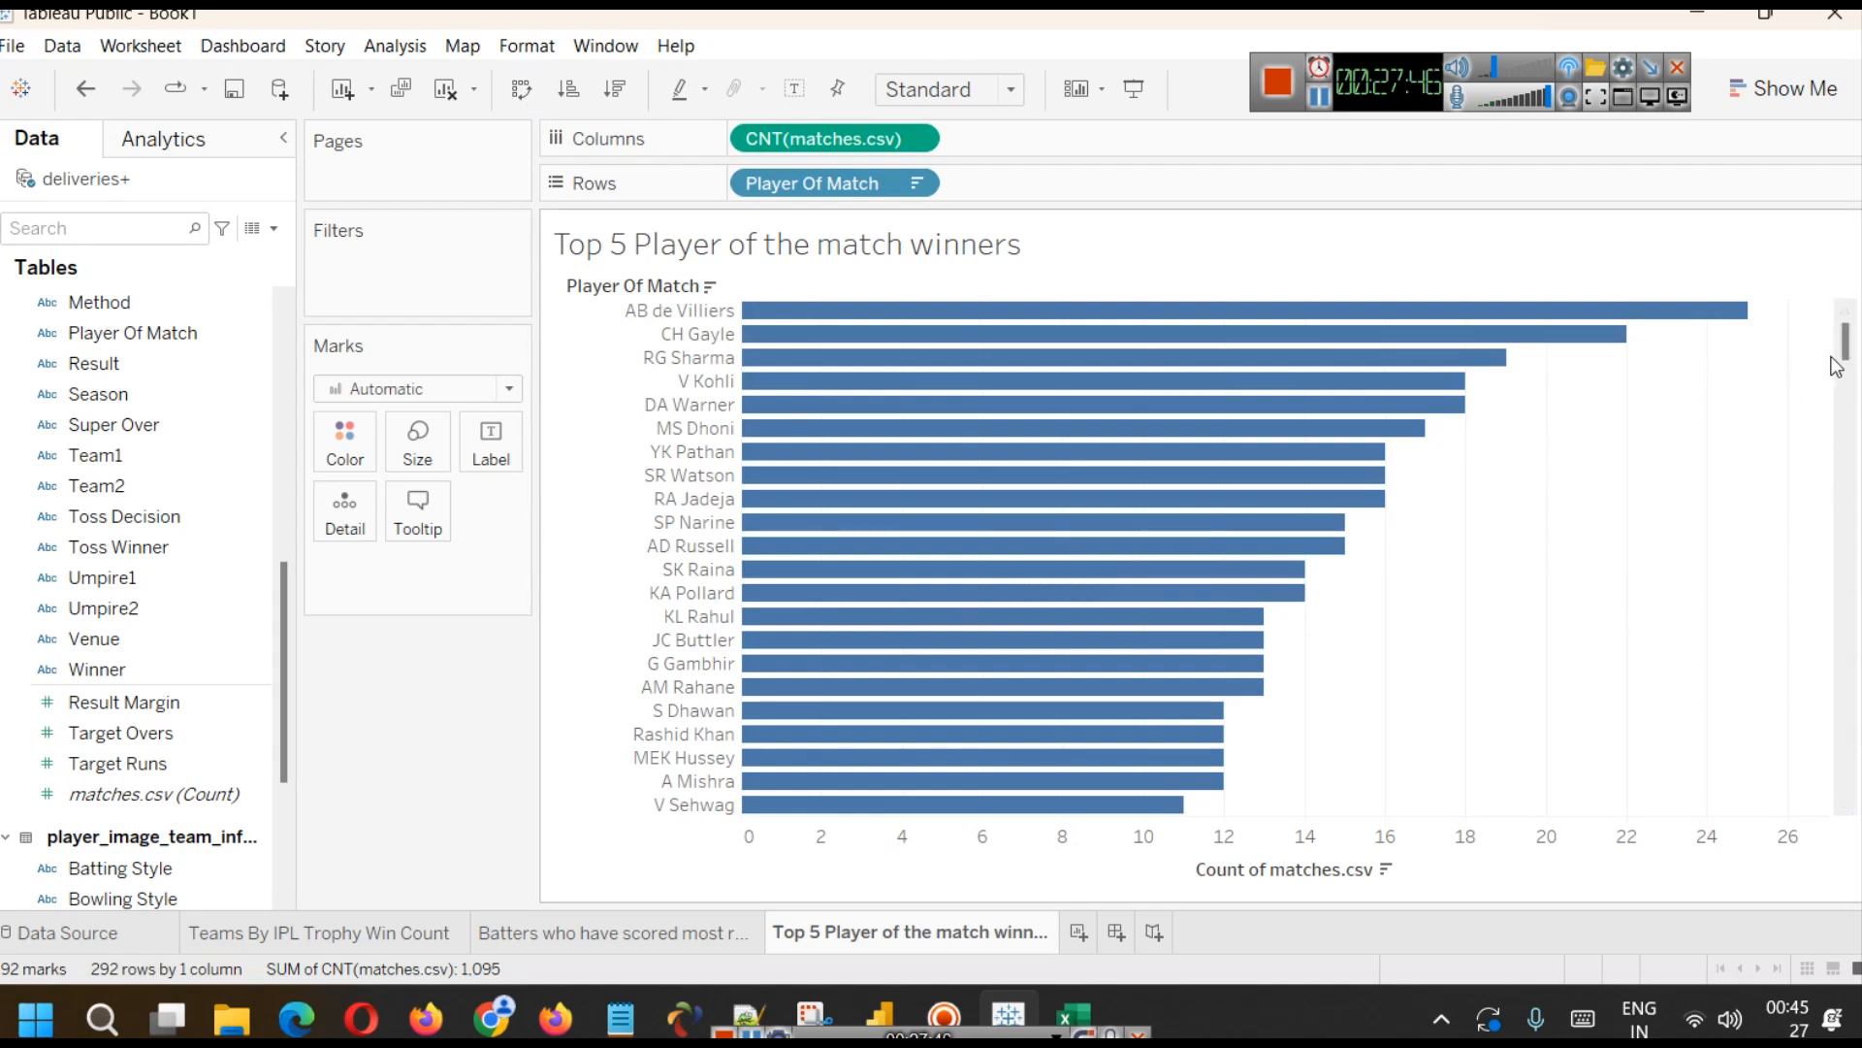
{"action": "left_click_drag", "start_coordinate": [1819, 357], "coordinate": [1389, 367]}
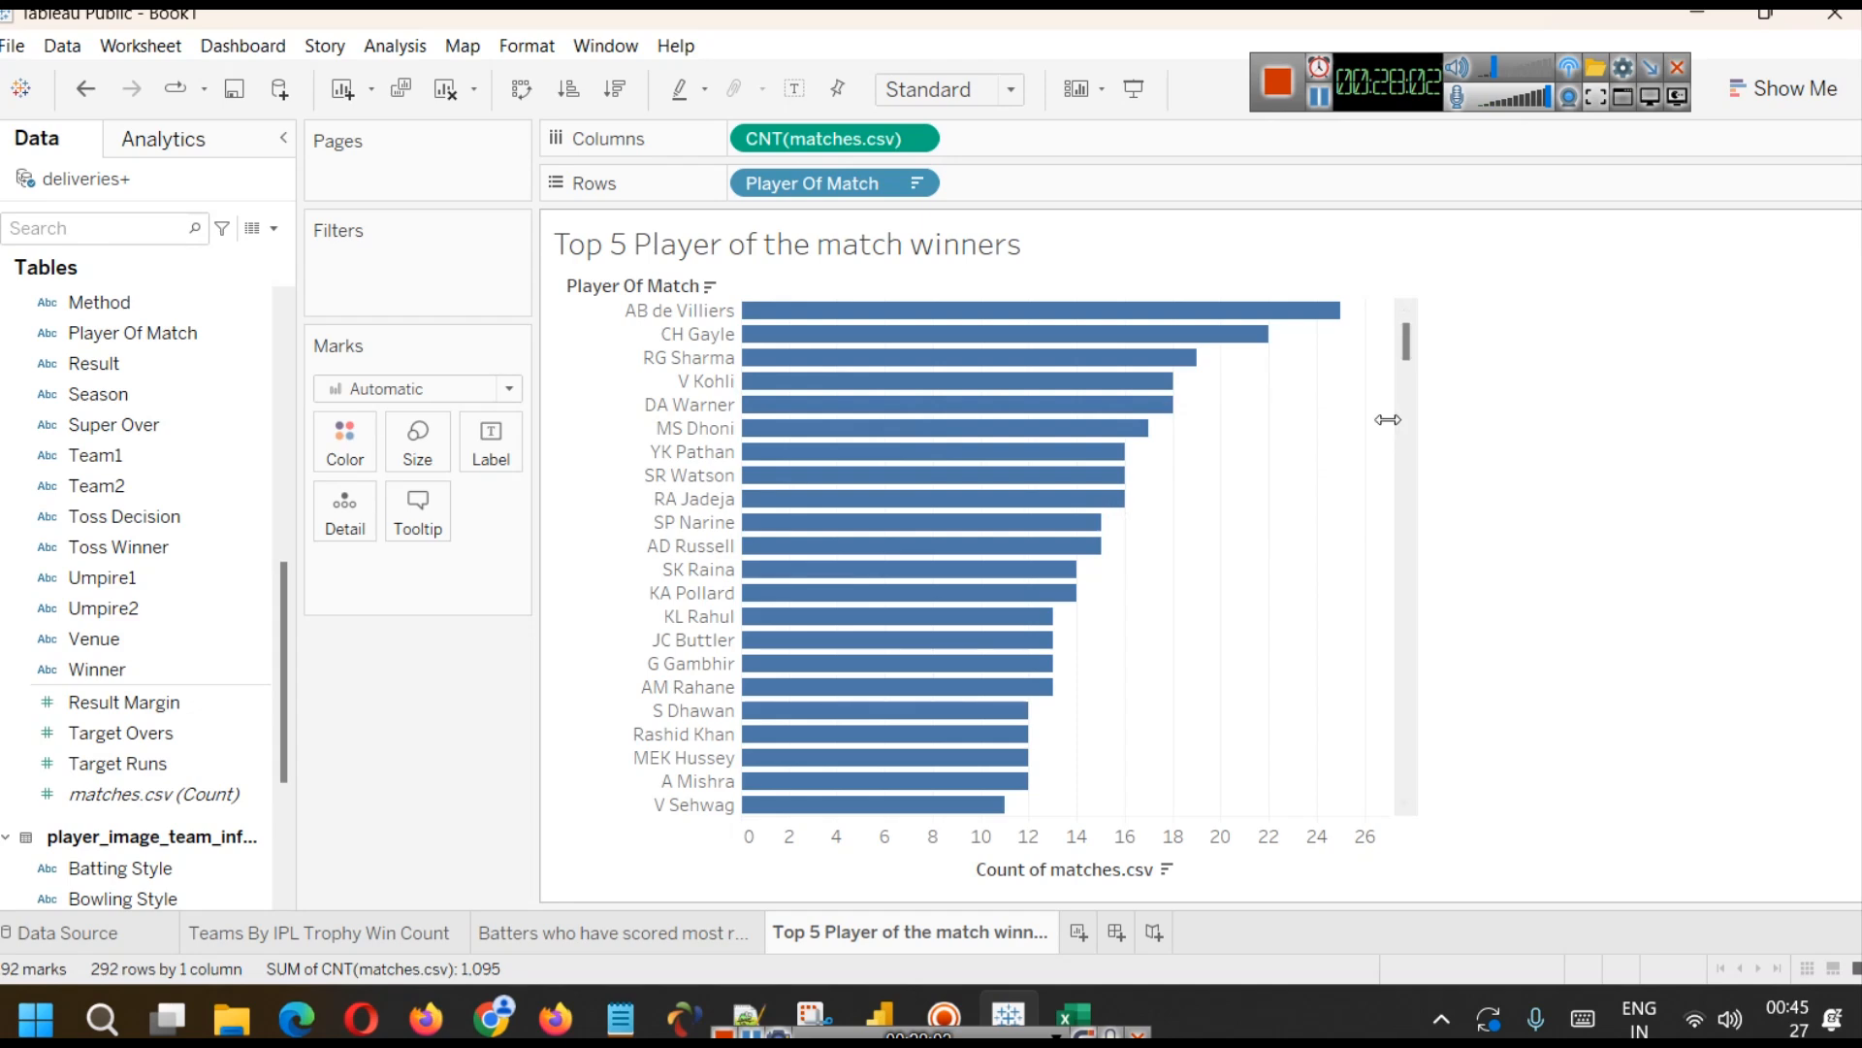
{"action": "left_click_drag", "start_coordinate": [1357, 423], "coordinate": [1244, 433]}
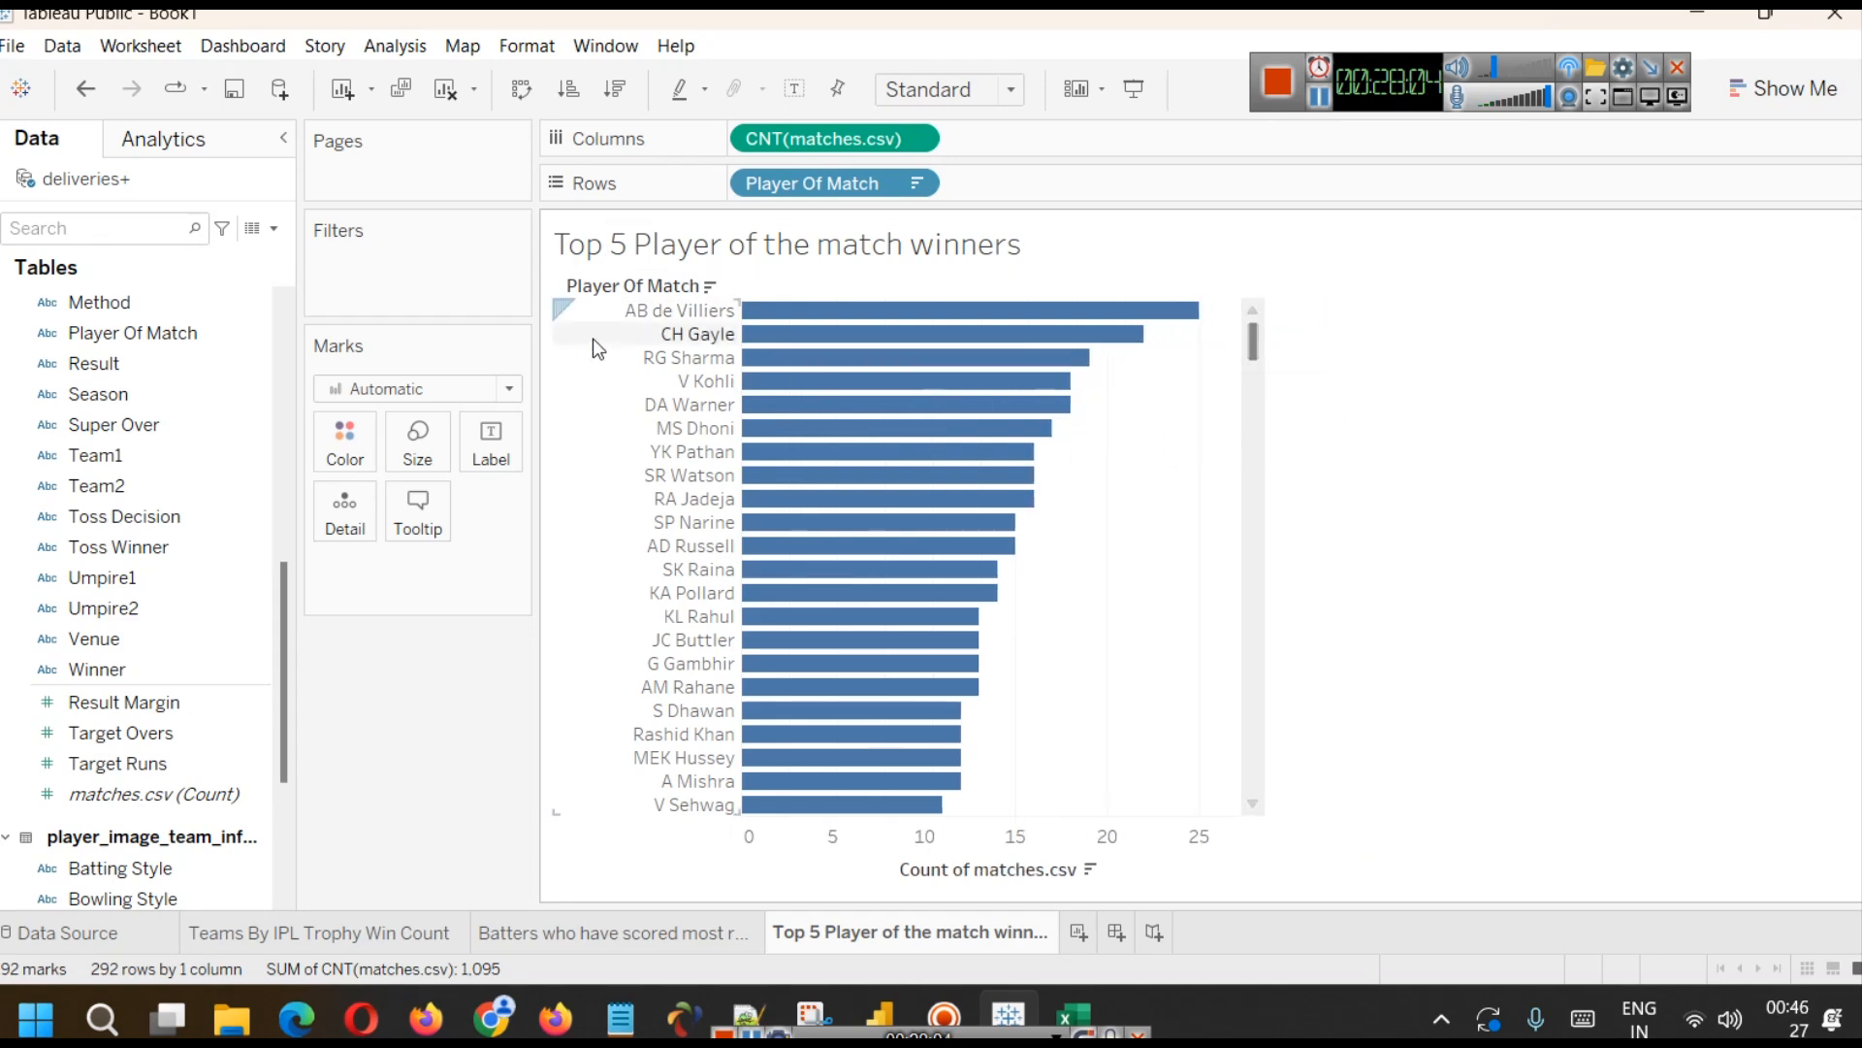
{"action": "mouse_move", "coordinate": [763, 611]}
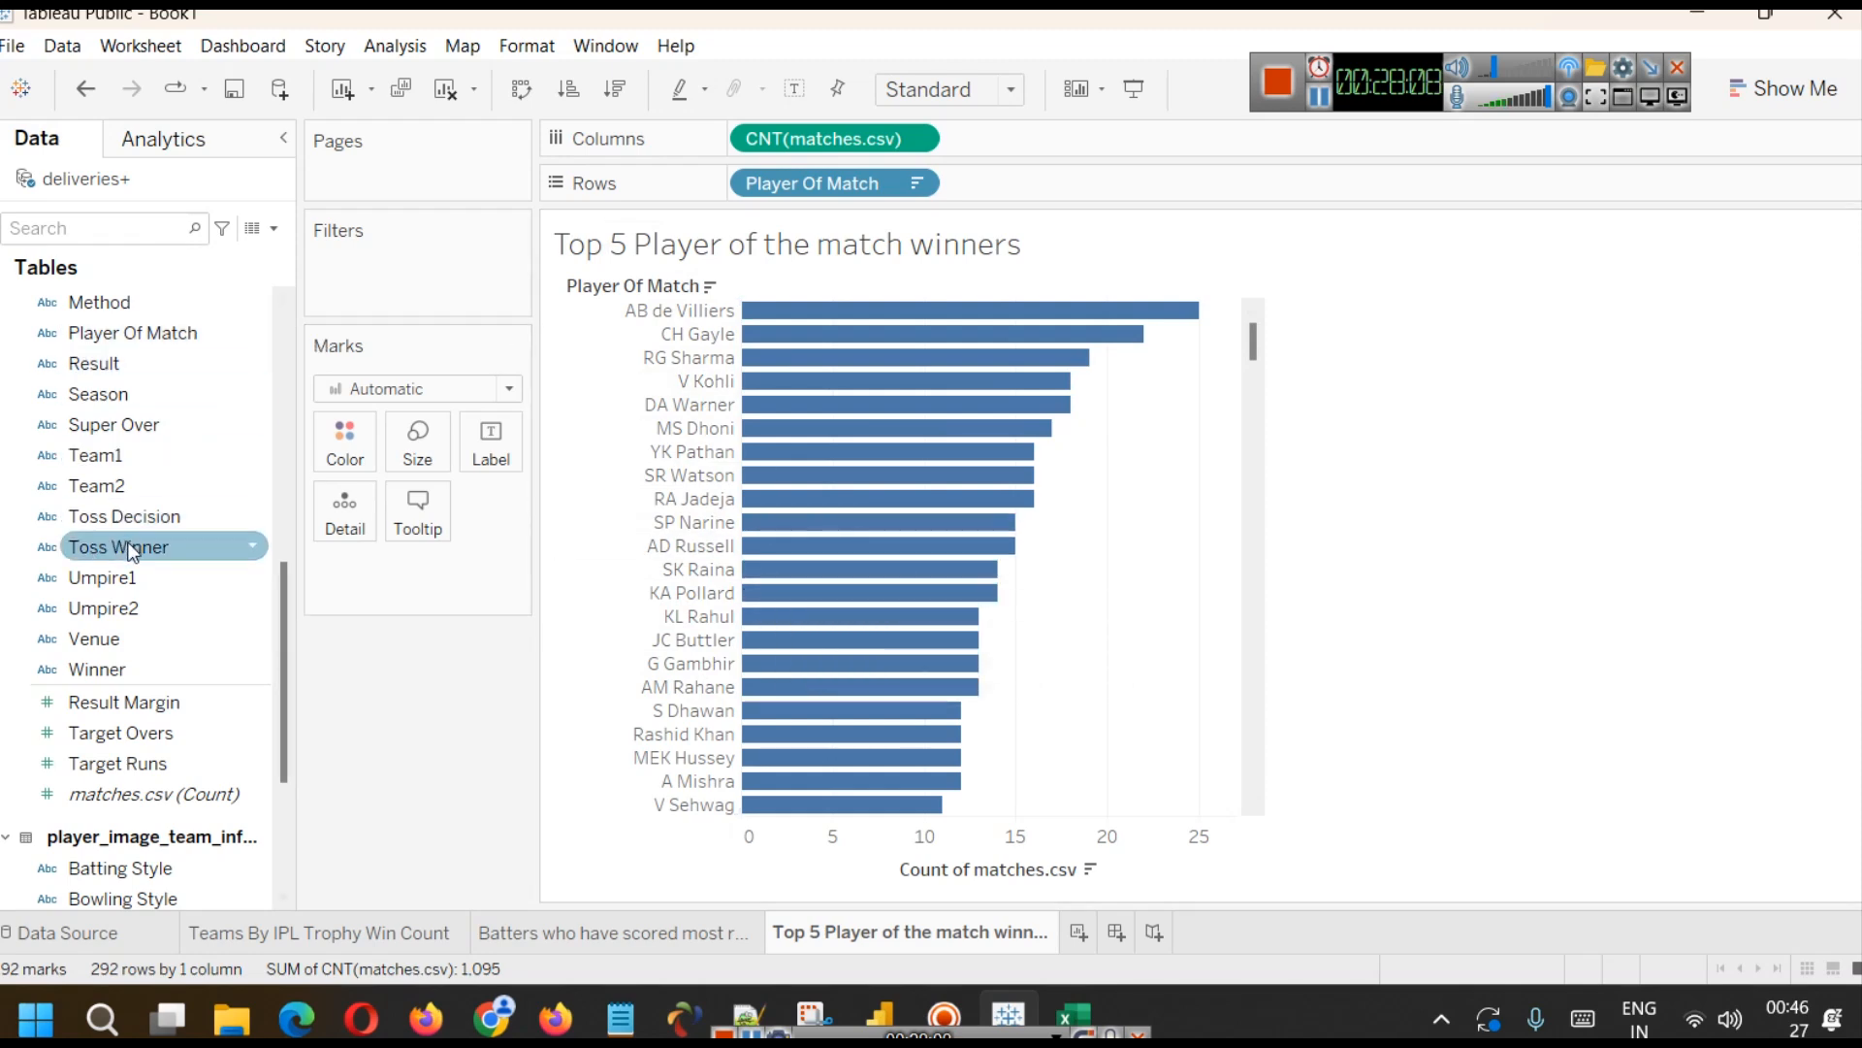
- Find the Index field and add it as a filter with a range of values from 1 to 5
{"action": "scroll", "coordinate": [131, 544], "scroll_direction": "up", "scroll_amount": 3}
{"action": "scroll", "coordinate": [131, 542], "scroll_direction": "up", "scroll_amount": 5}
{"action": "left_click", "coordinate": [113, 230]}
{"action": "type", "text": "inde"}
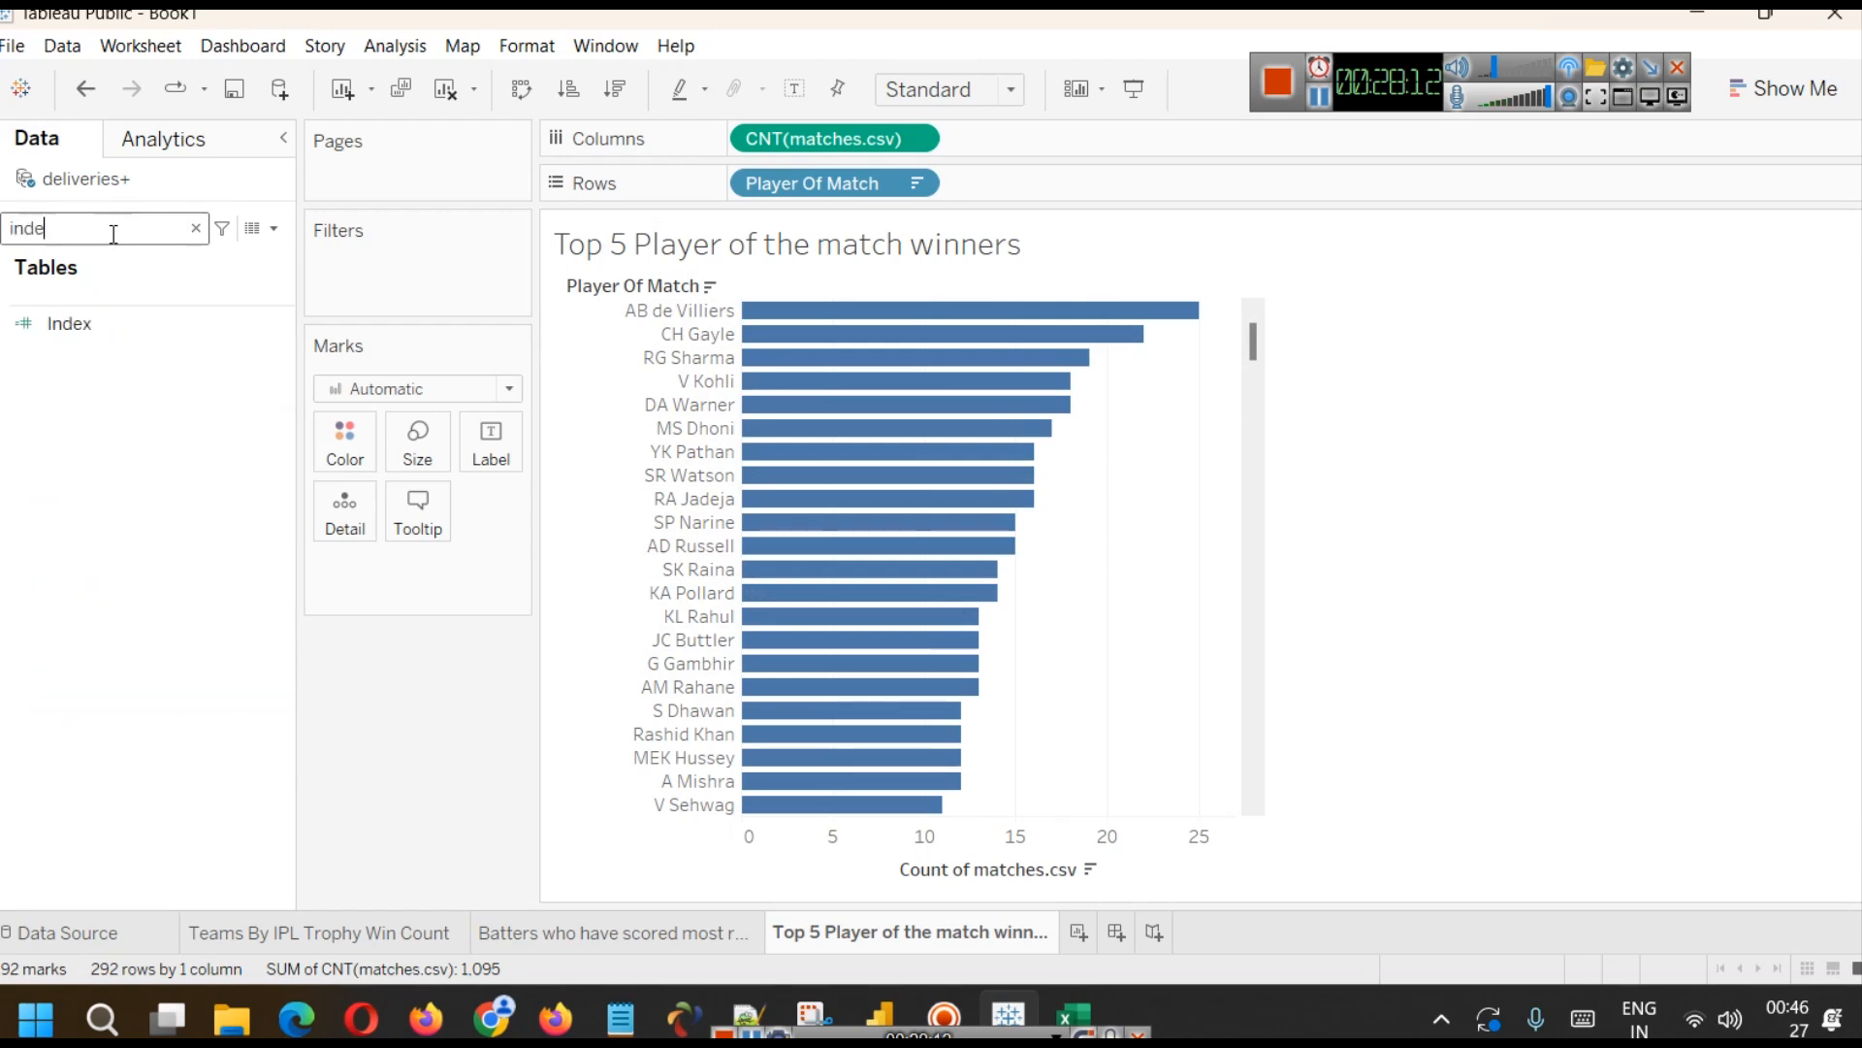
{"action": "left_click_drag", "start_coordinate": [69, 323], "coordinate": [462, 277]}
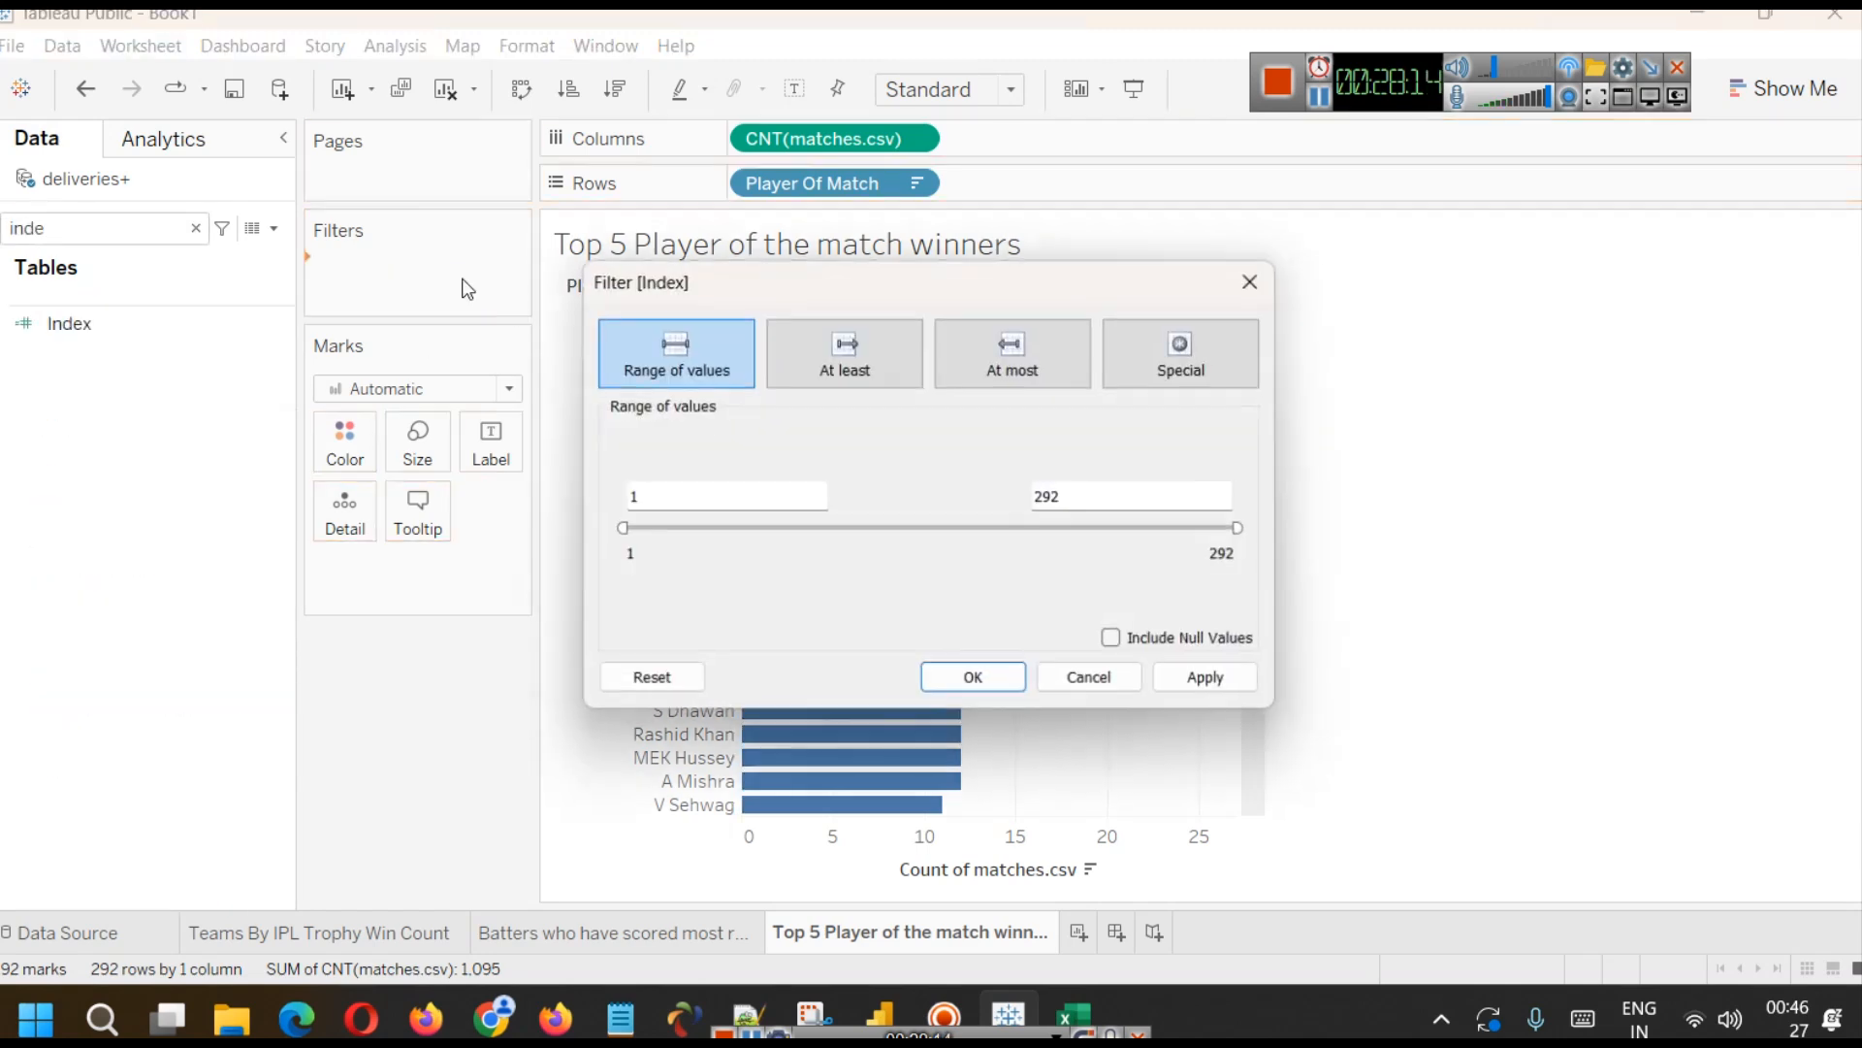
{"action": "double_click", "coordinate": [1068, 494]}
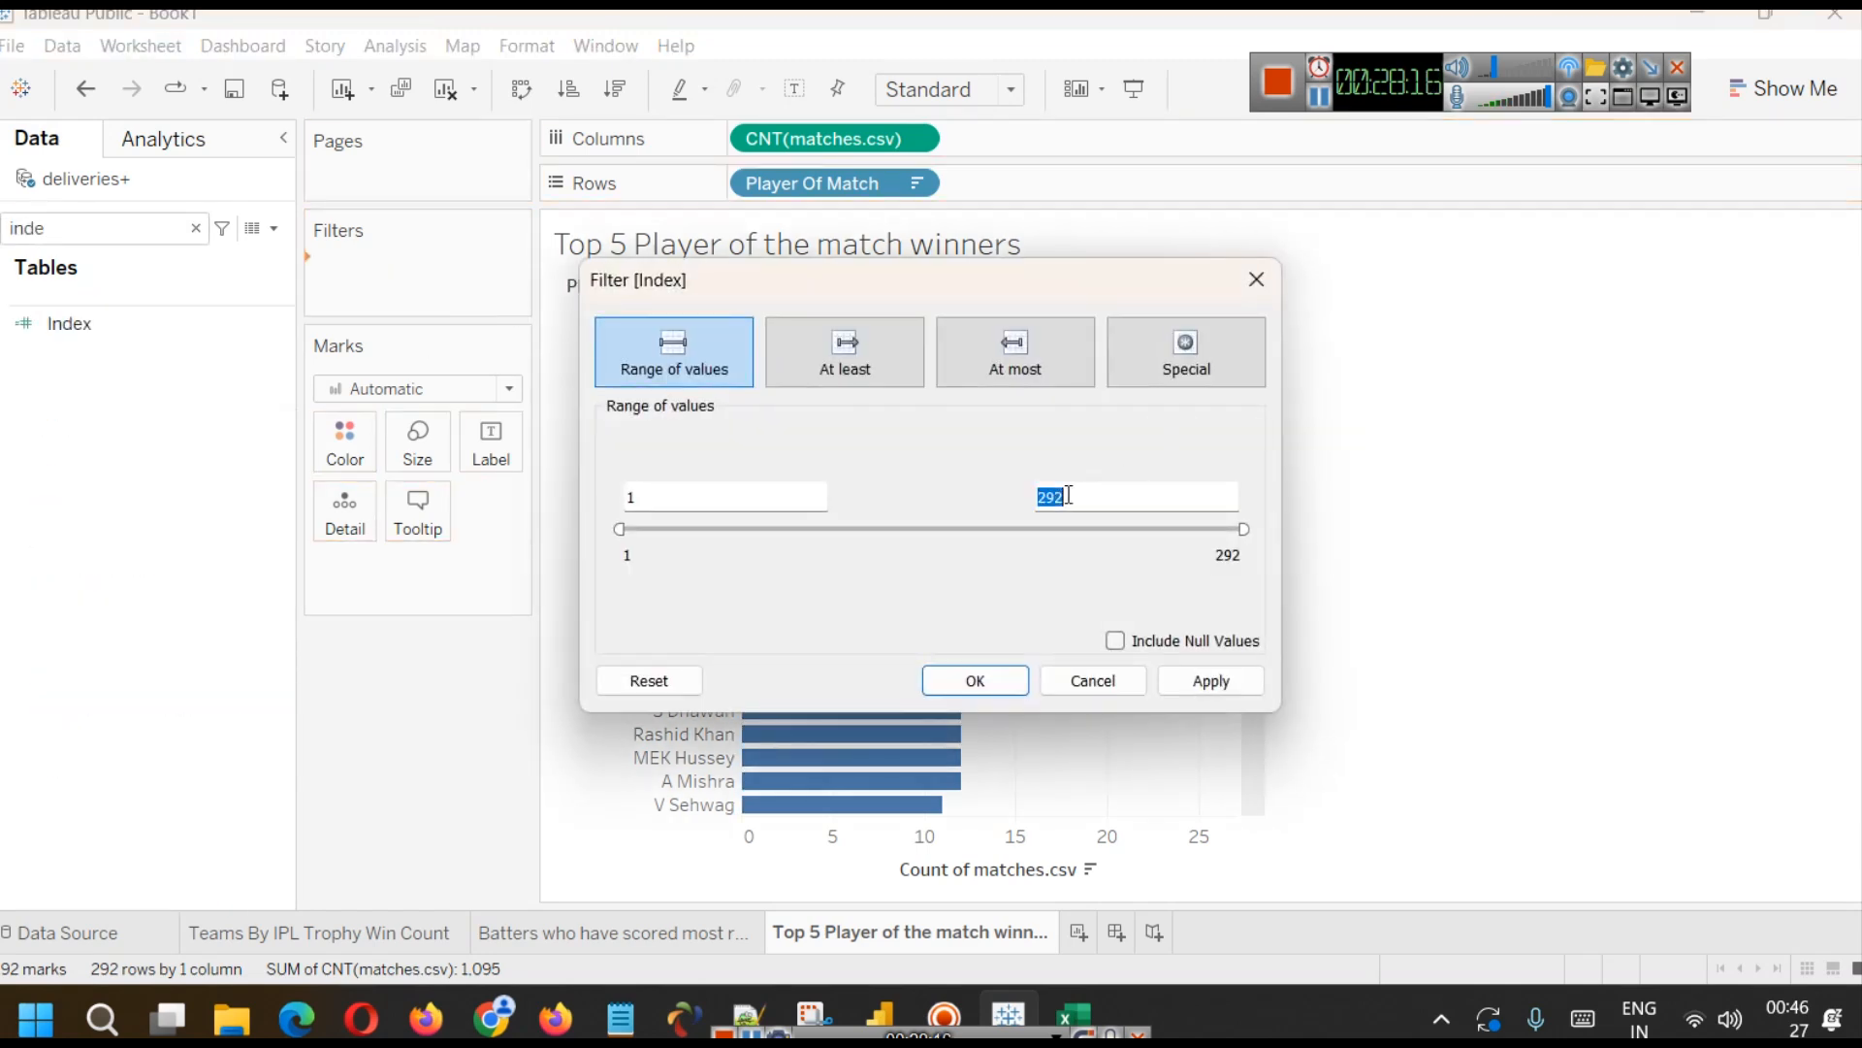
{"action": "type", "text": "5"}
{"action": "left_click", "coordinate": [1178, 682]}
{"action": "left_click", "coordinate": [972, 684]}
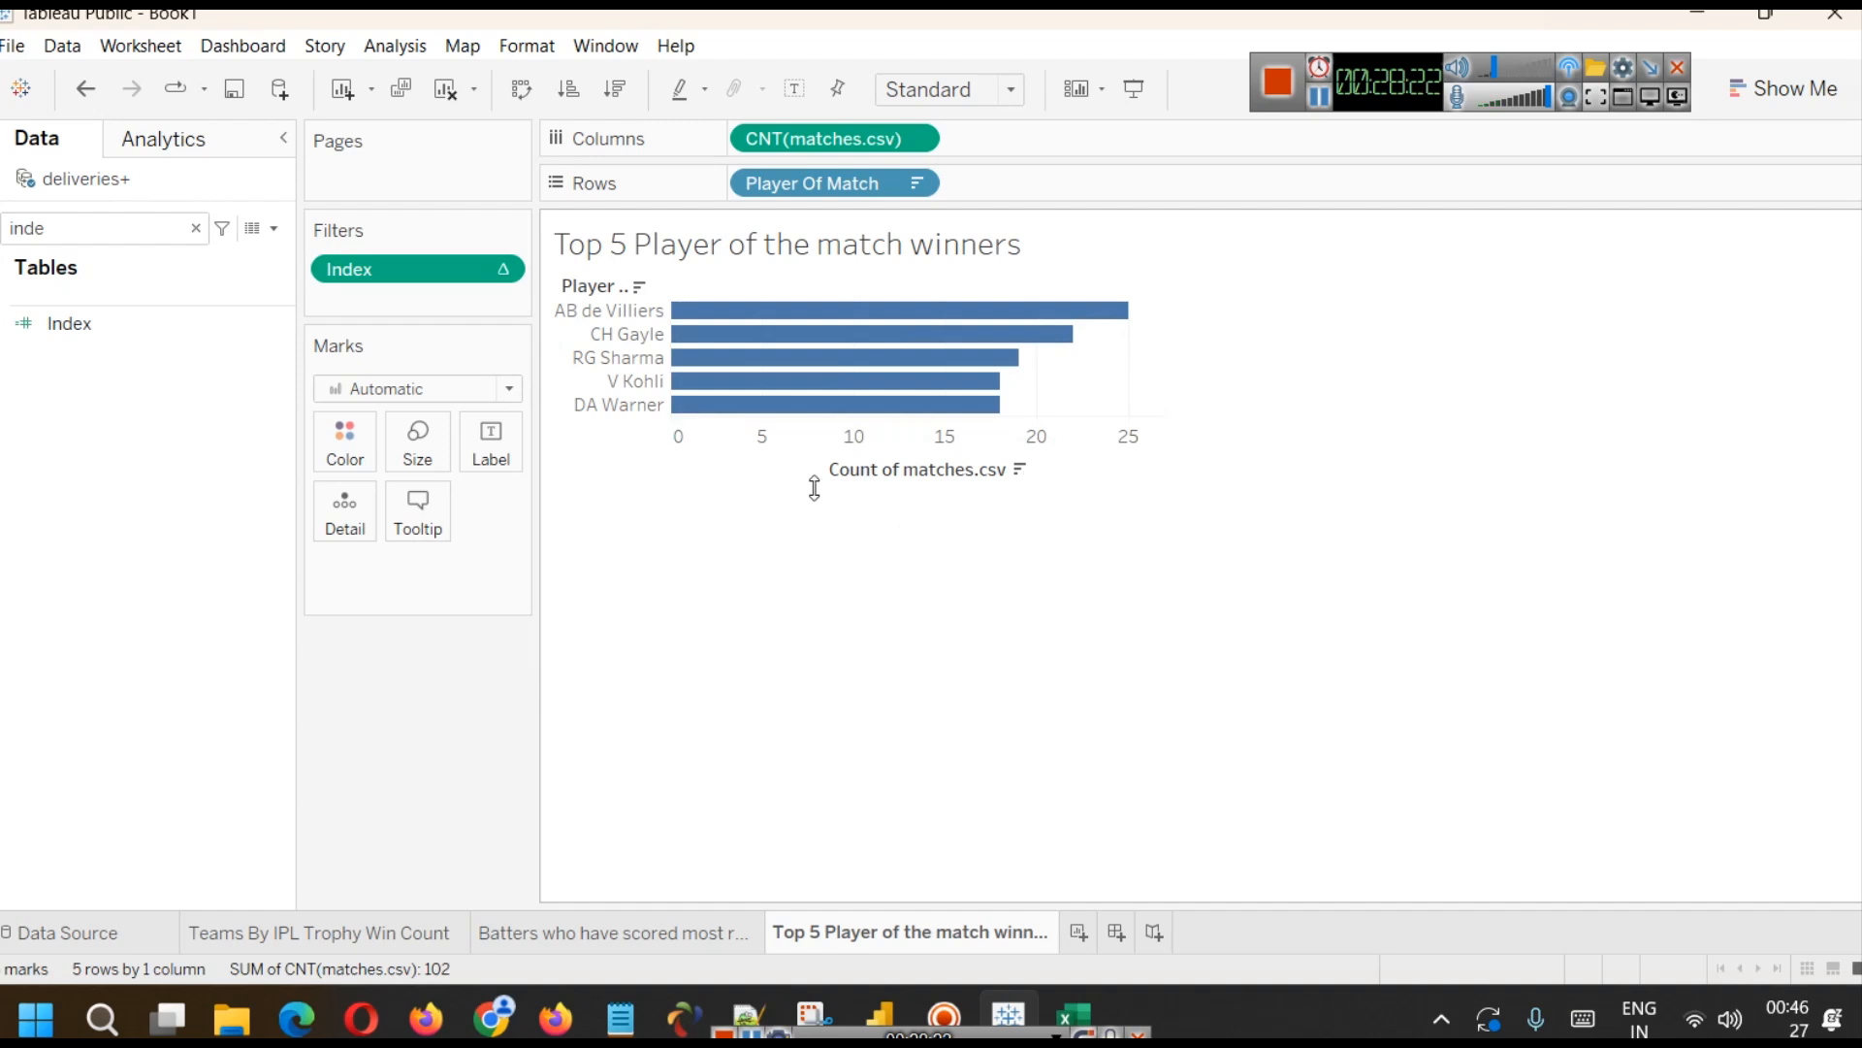
- Rename the worksheet as "Top 10 Player of the match winners"
{"action": "right_click", "coordinate": [899, 937]}
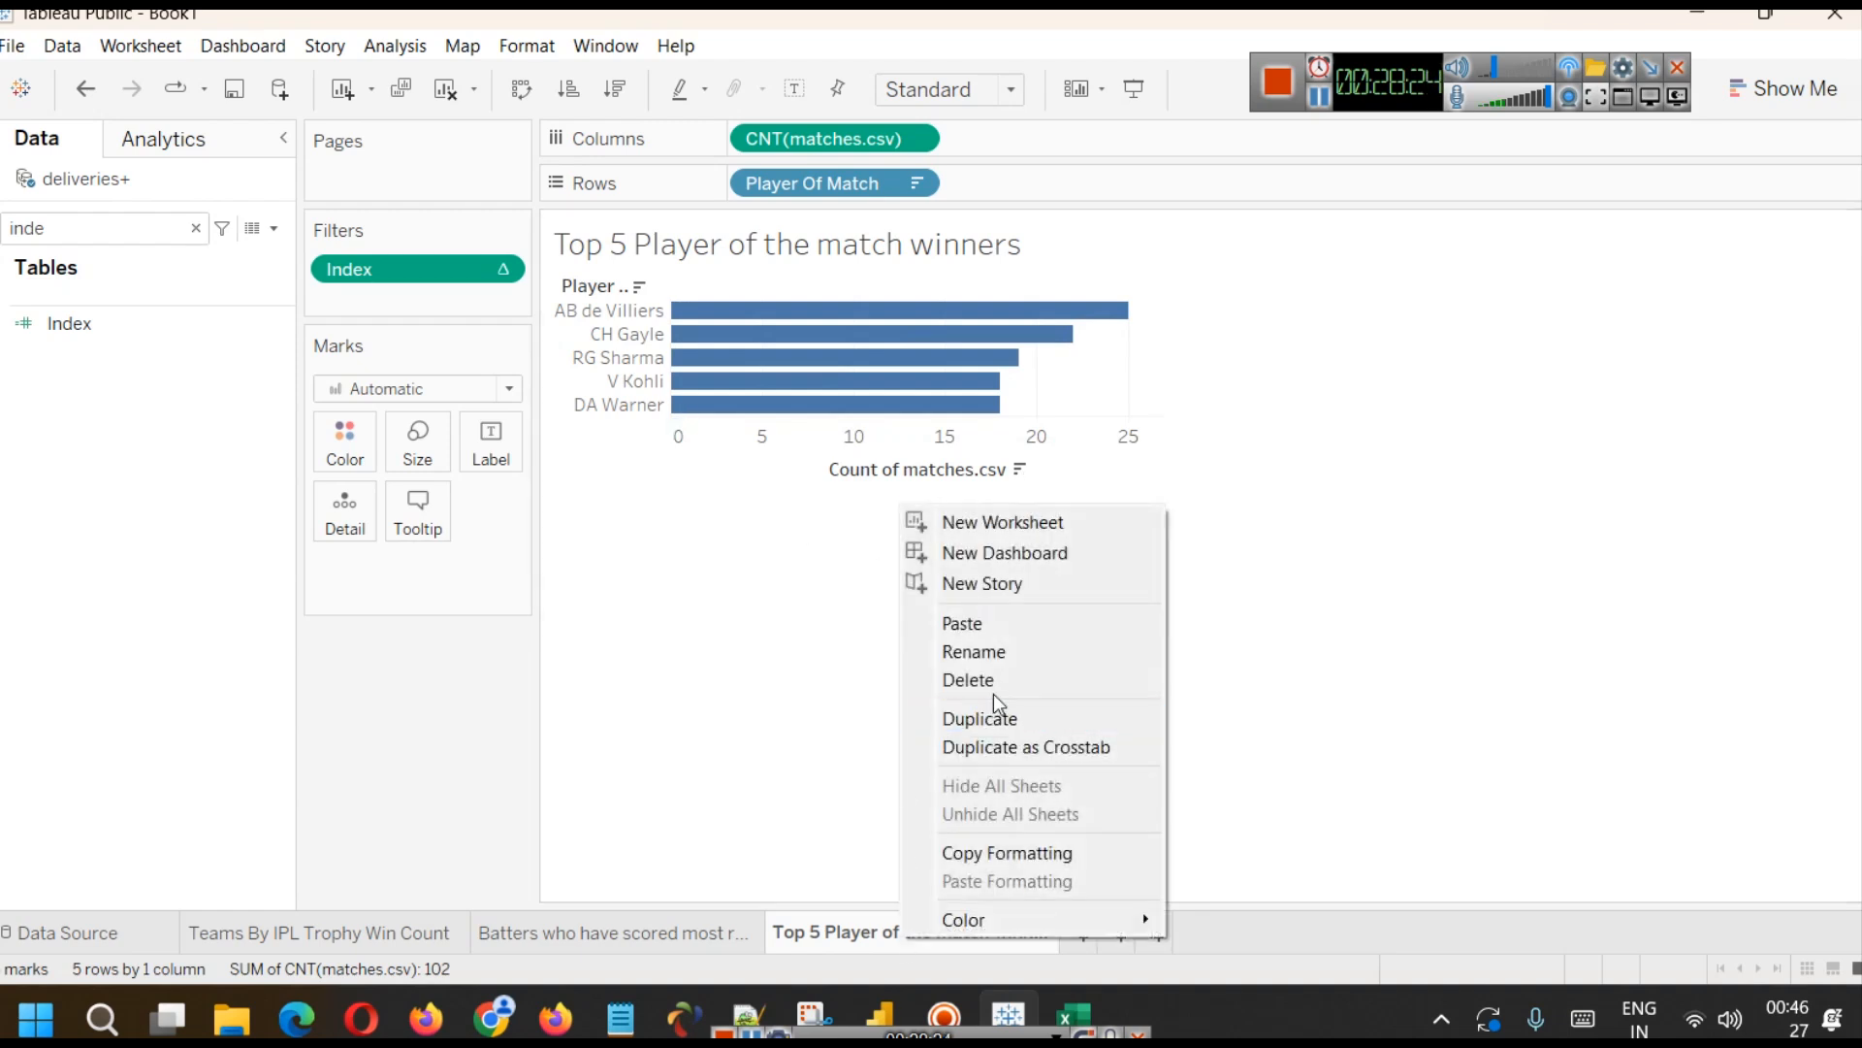
{"action": "left_click", "coordinate": [1001, 662]}
{"action": "key", "text": "Left"}
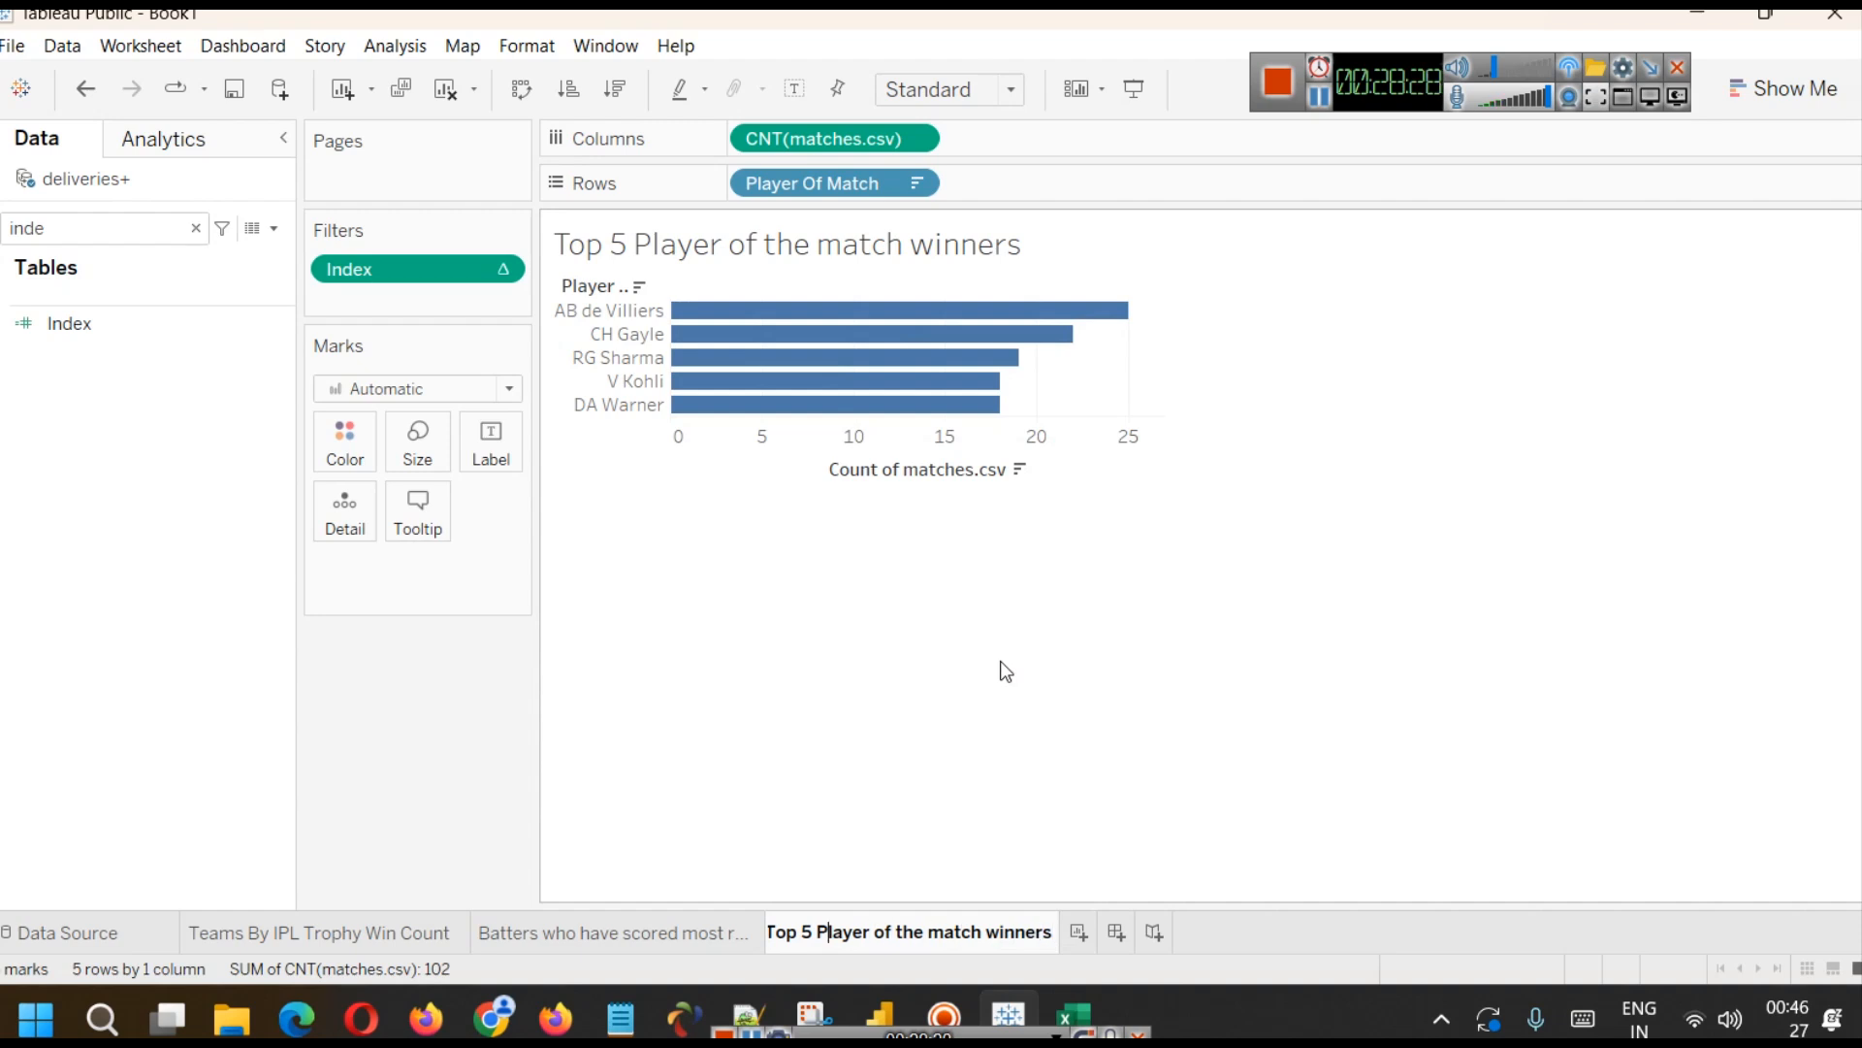
{"action": "key", "text": "Delete"}
{"action": "type", "text": "10"}
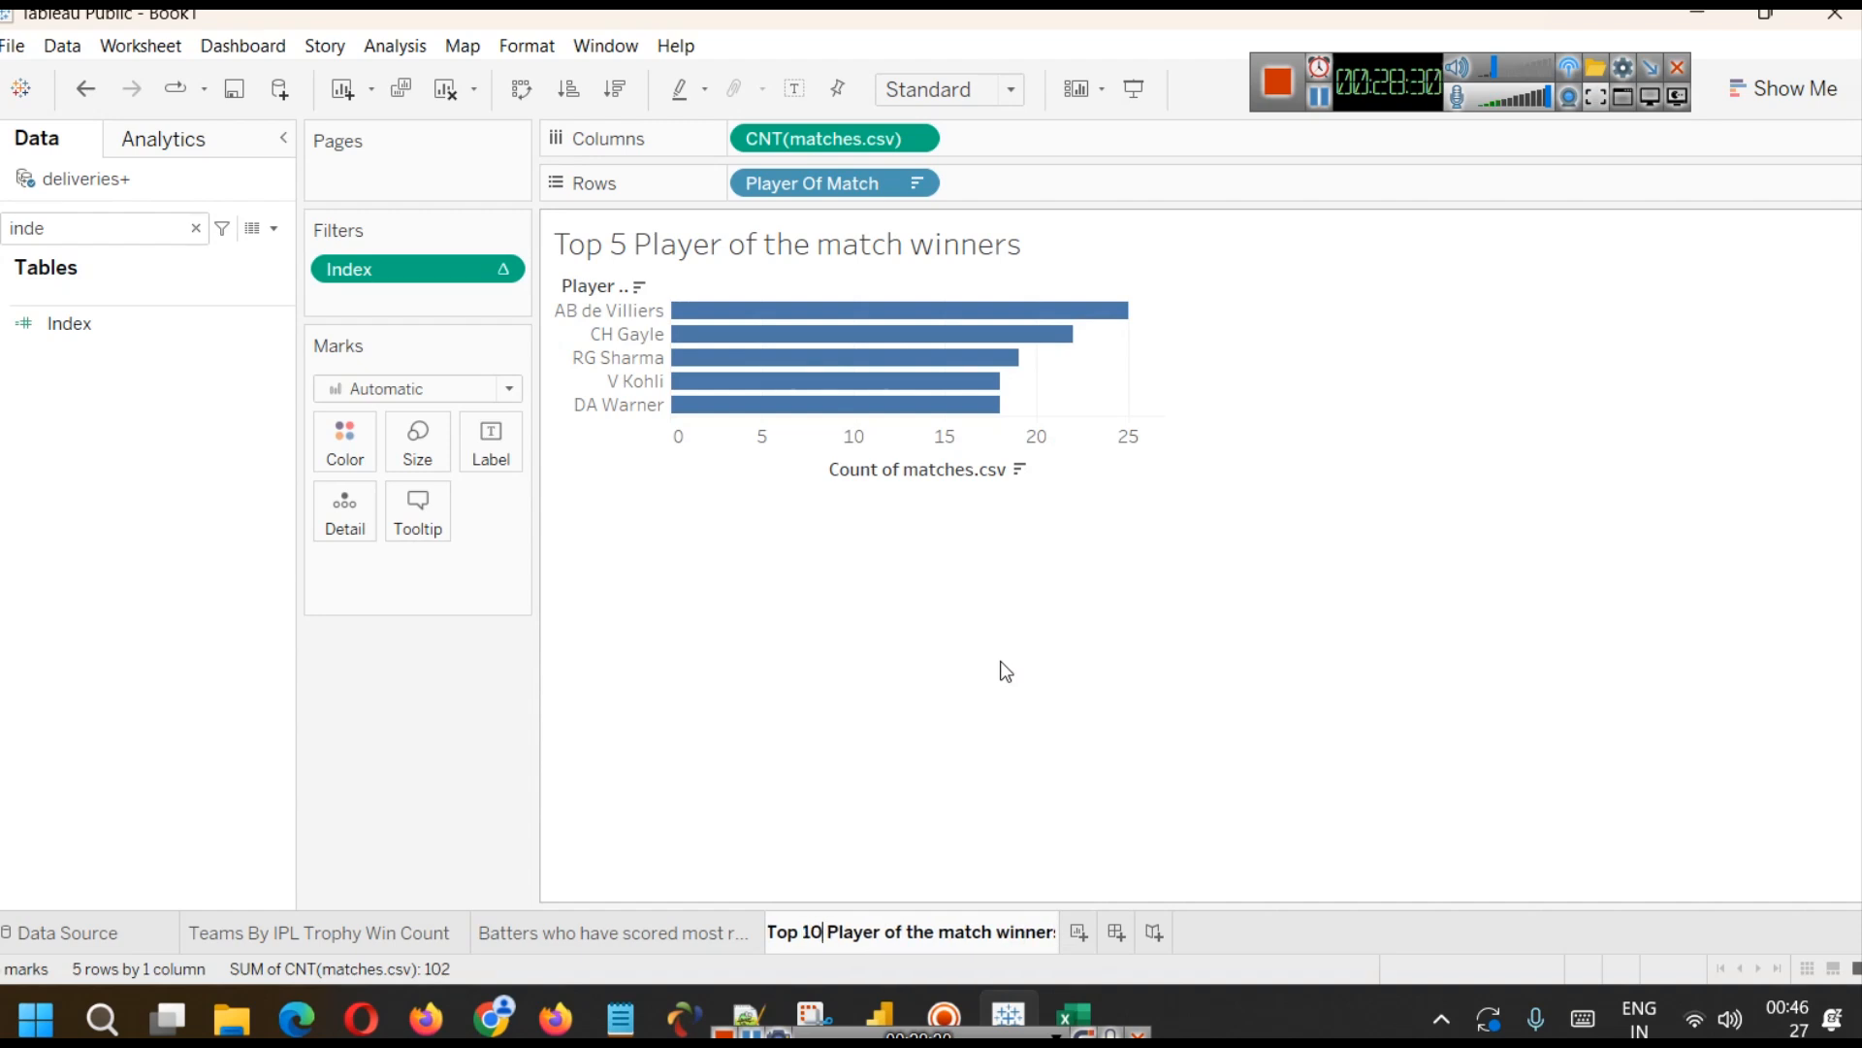
{"action": "key", "text": "Return"}
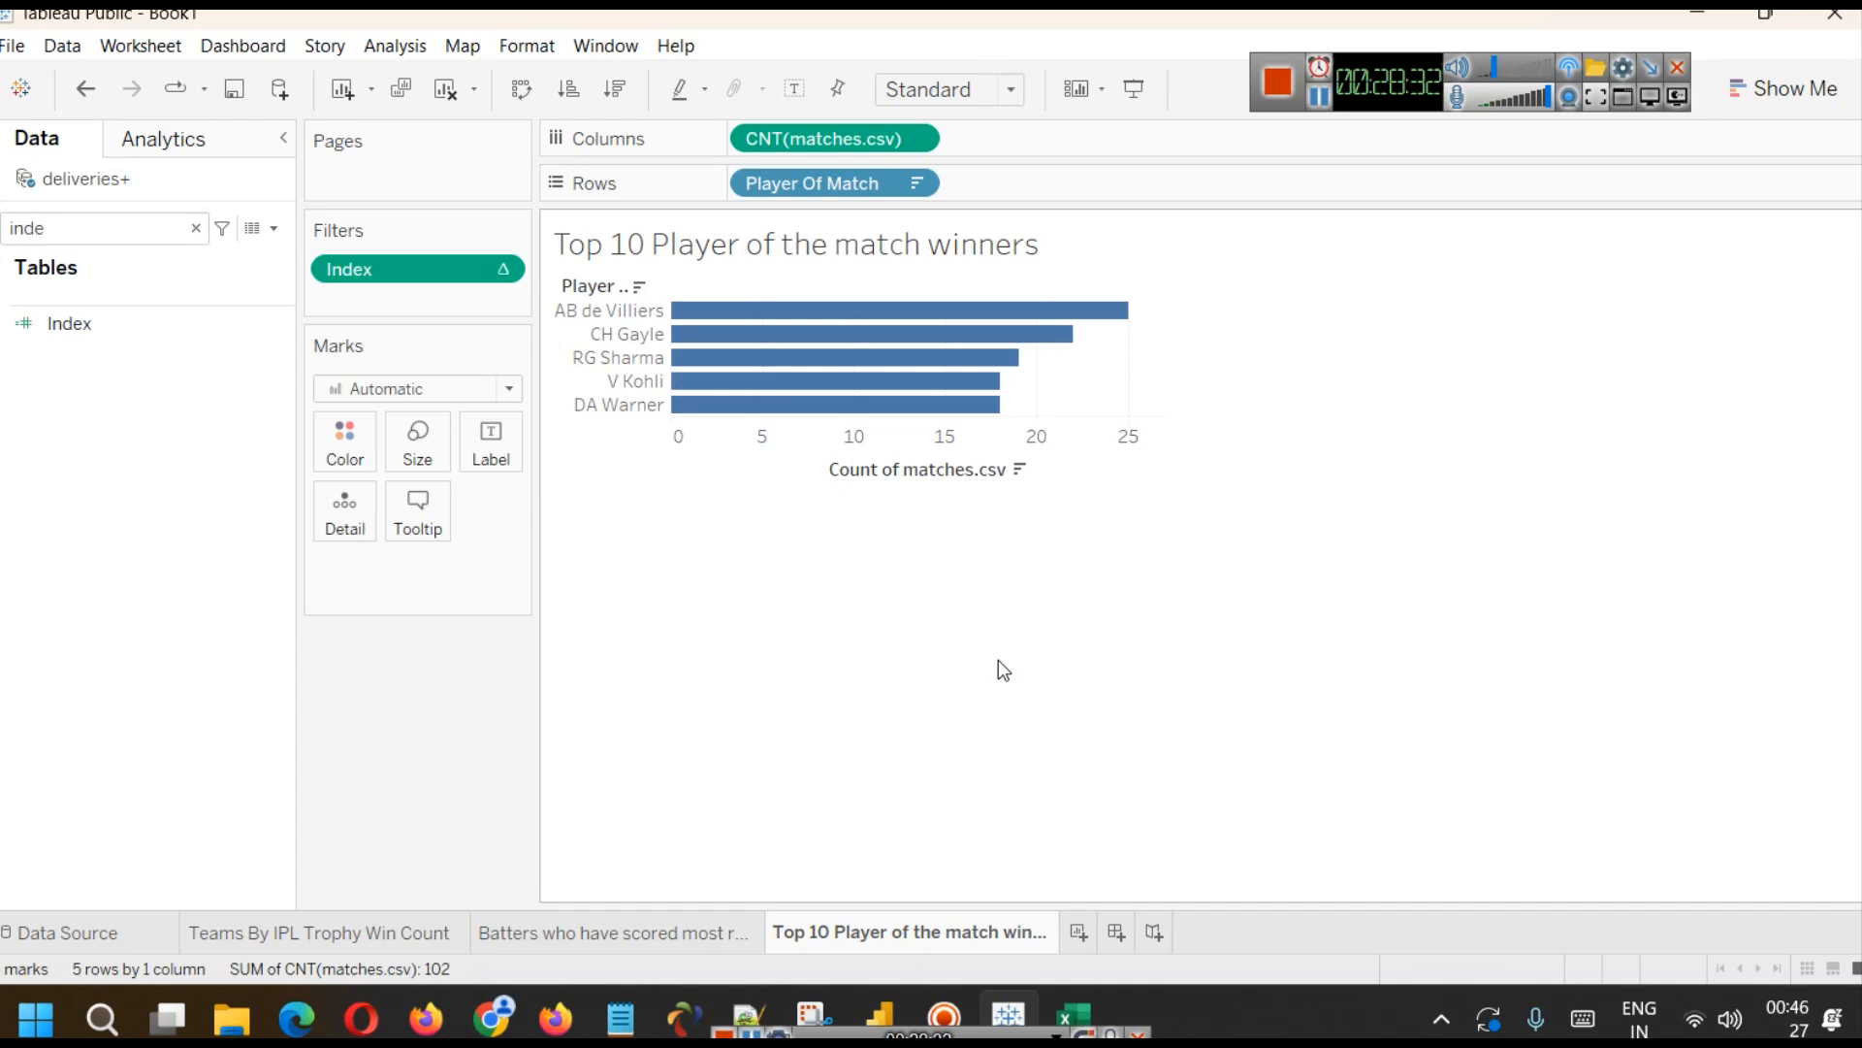
- Set the Index filter's upper limit to 10 and clear the field search
{"action": "left_click", "coordinate": [500, 271]}
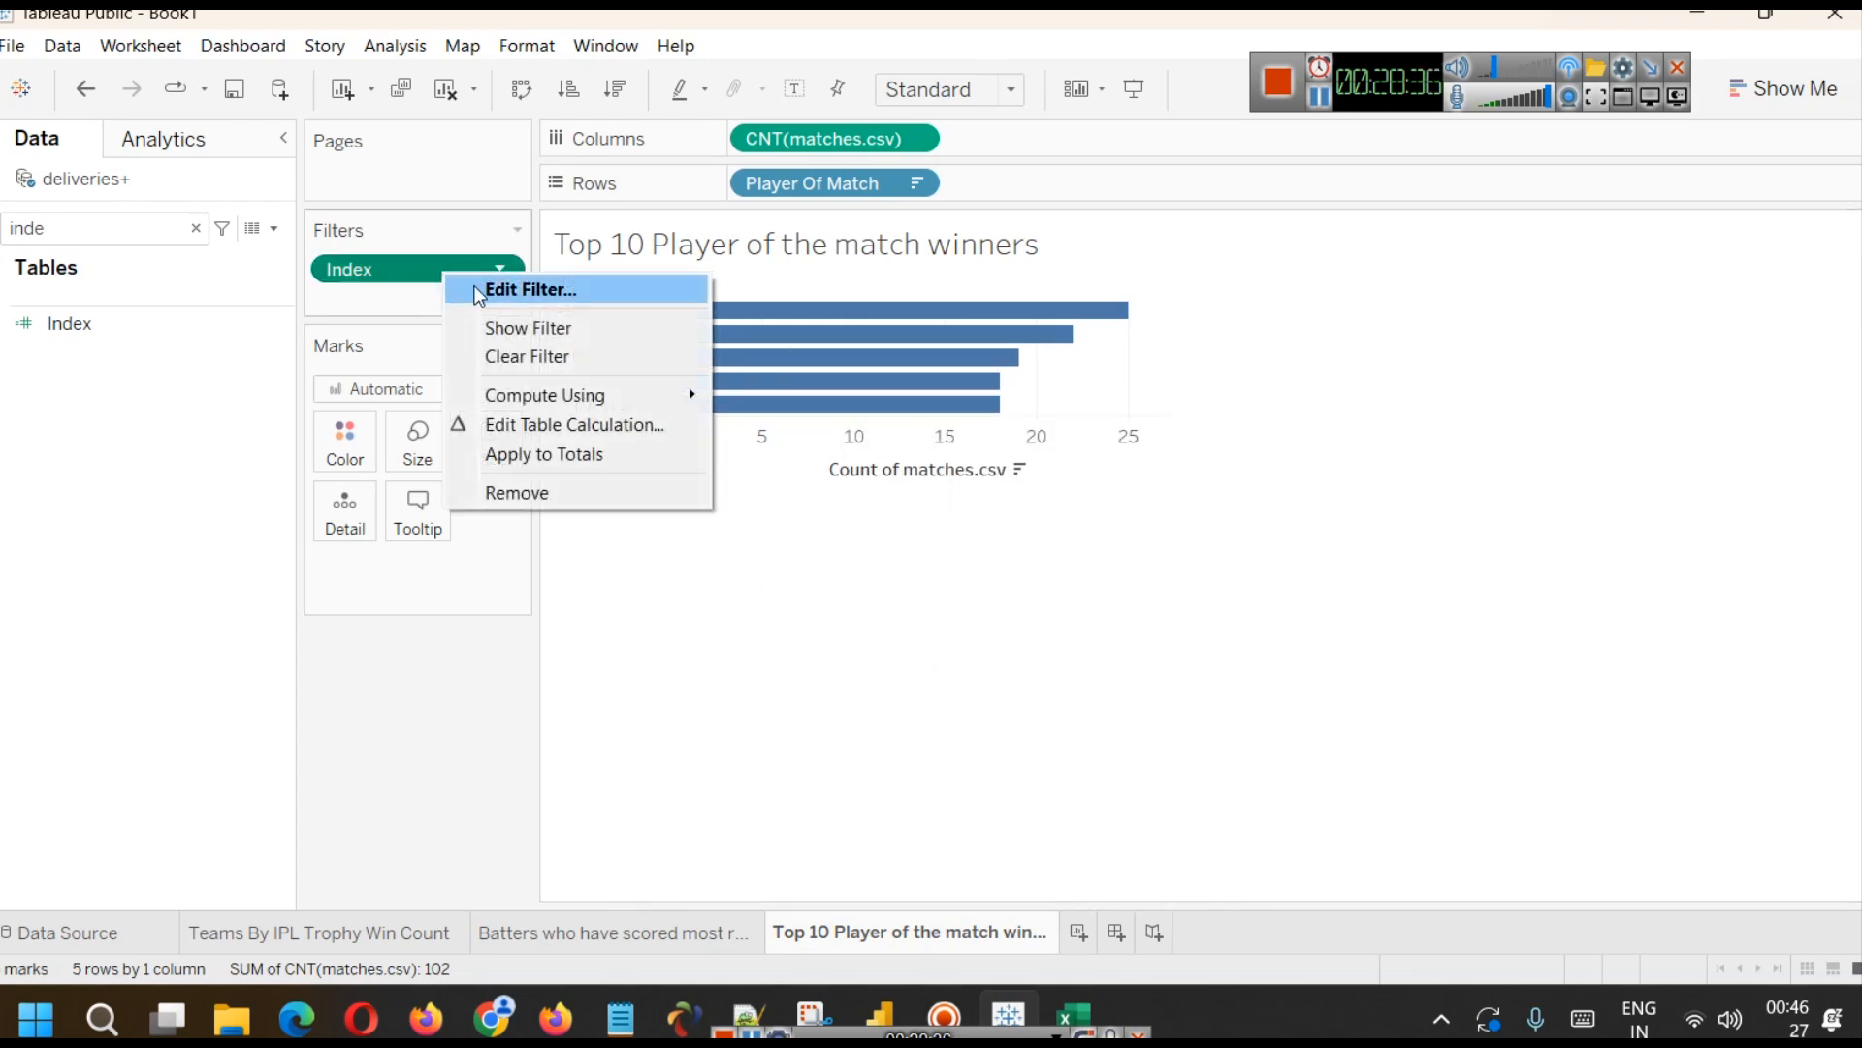
{"action": "left_click", "coordinate": [473, 288]}
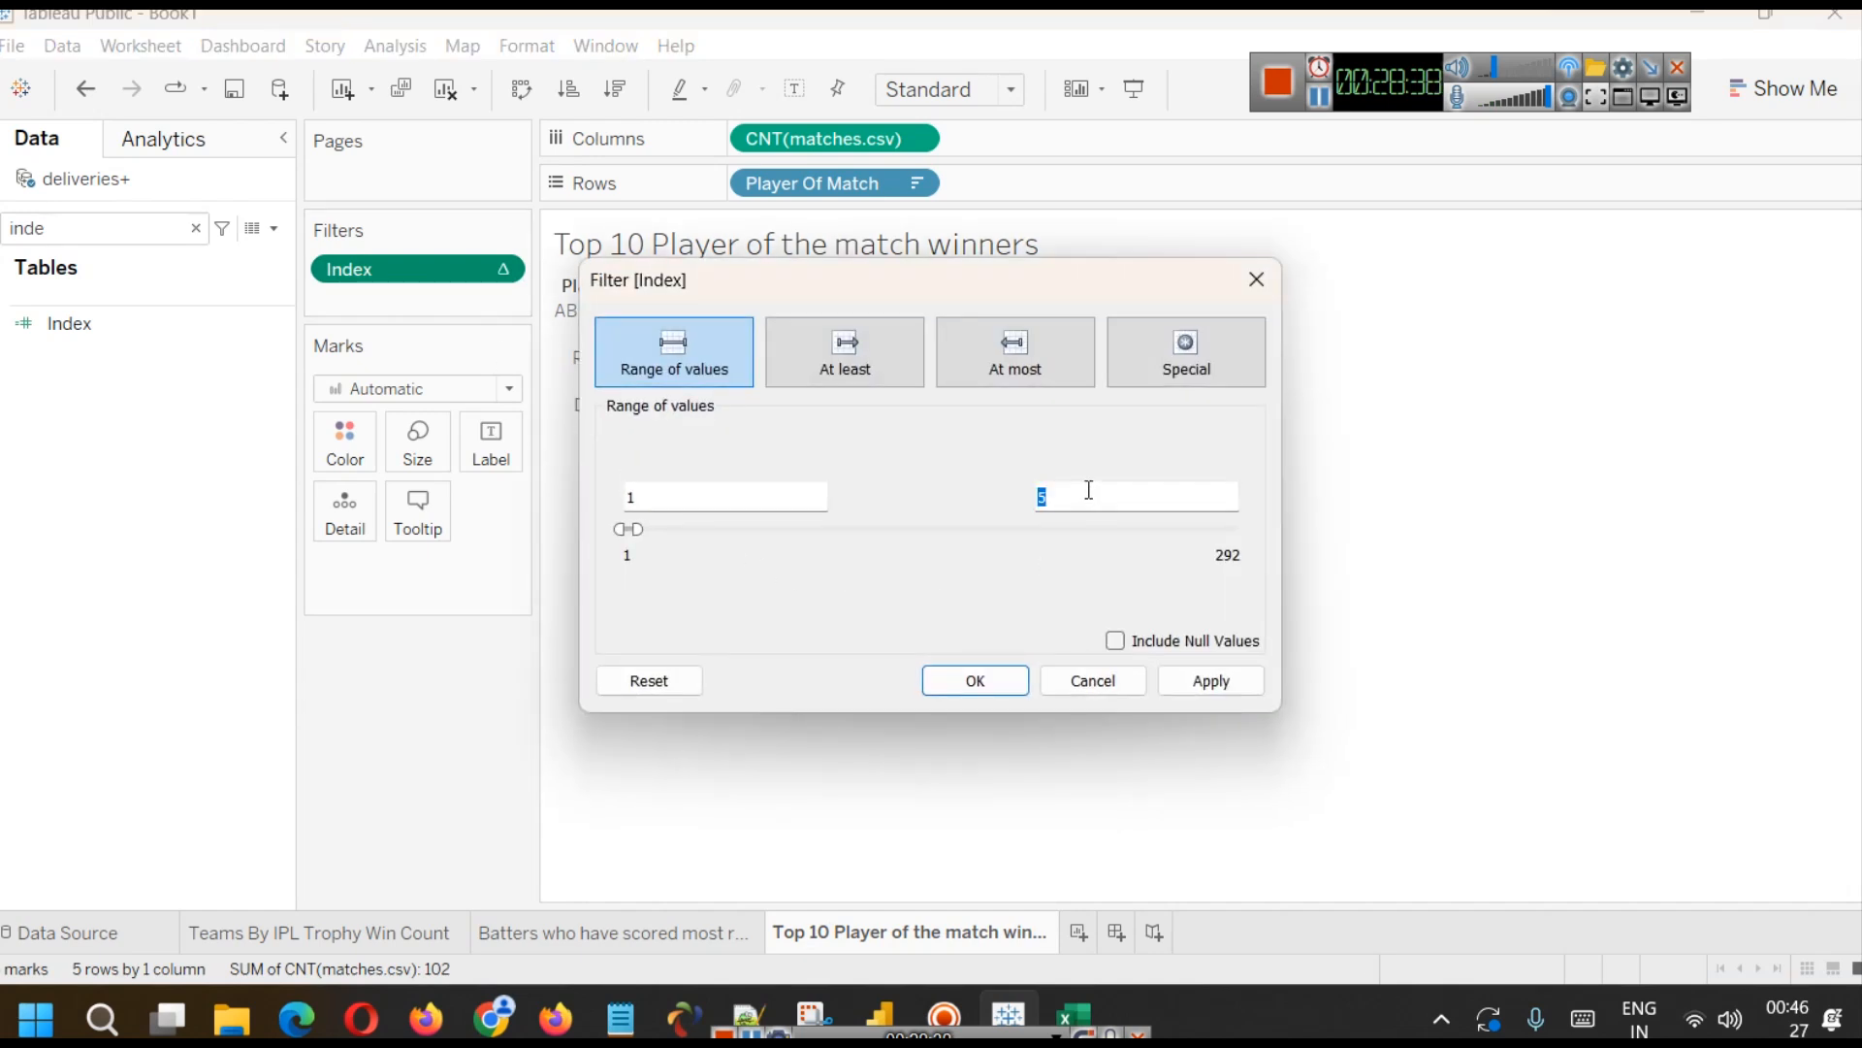
{"action": "key", "text": "Return"}
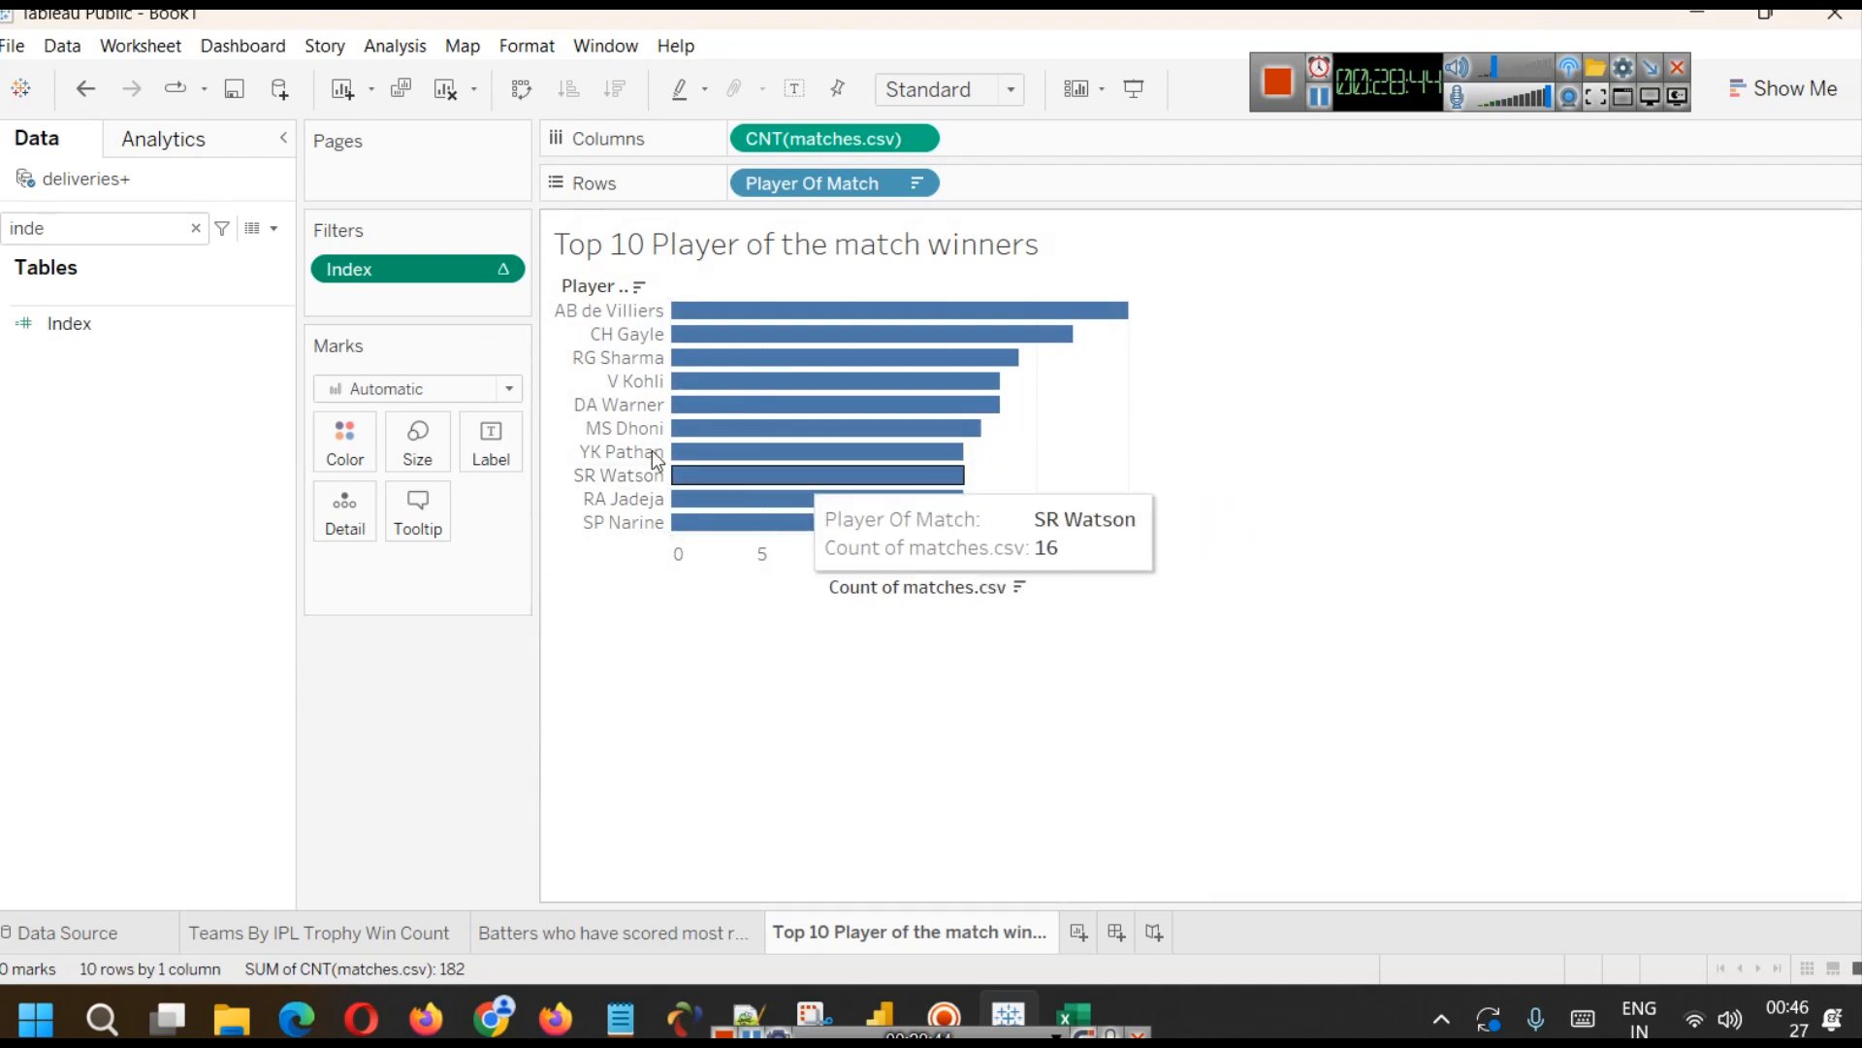
{"action": "left_click", "coordinate": [195, 228]}
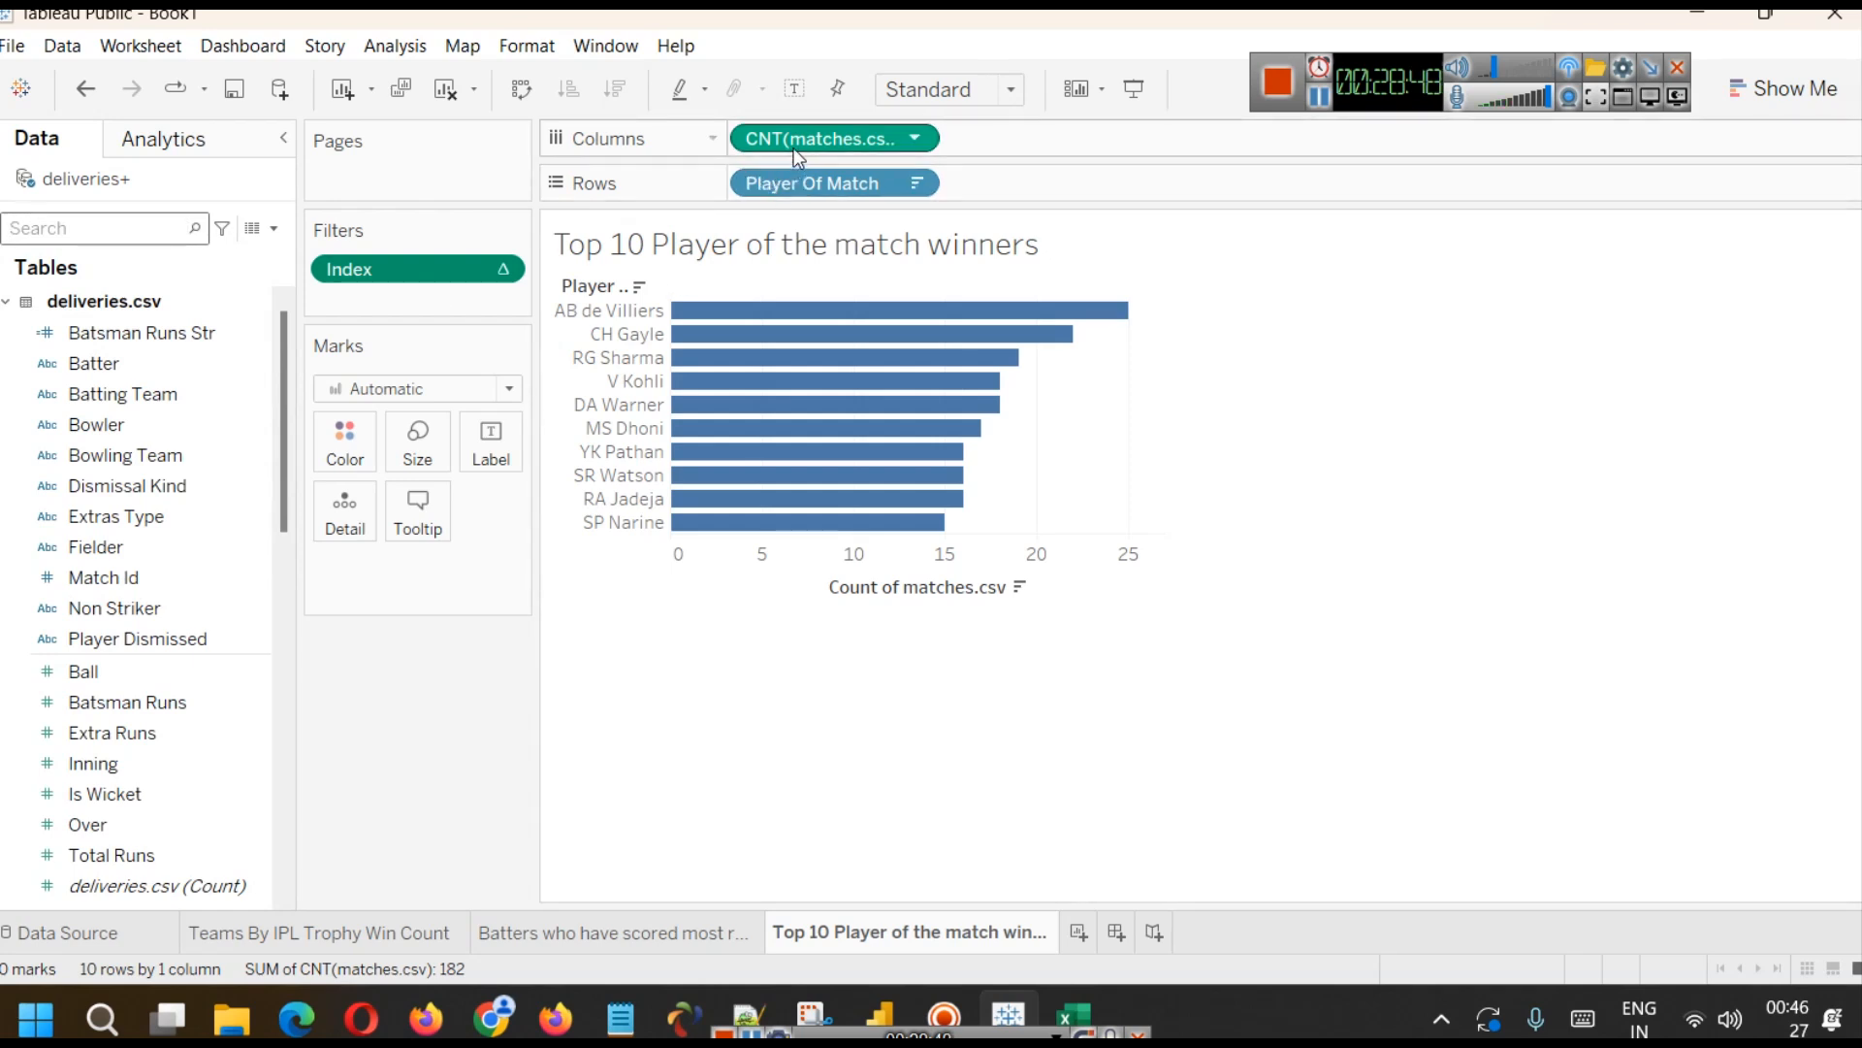
- Label the bars with the count of matches.csv and enlarge the chart's cells in several increments
{"action": "left_click_drag", "start_coordinate": [789, 138], "coordinate": [510, 456]}
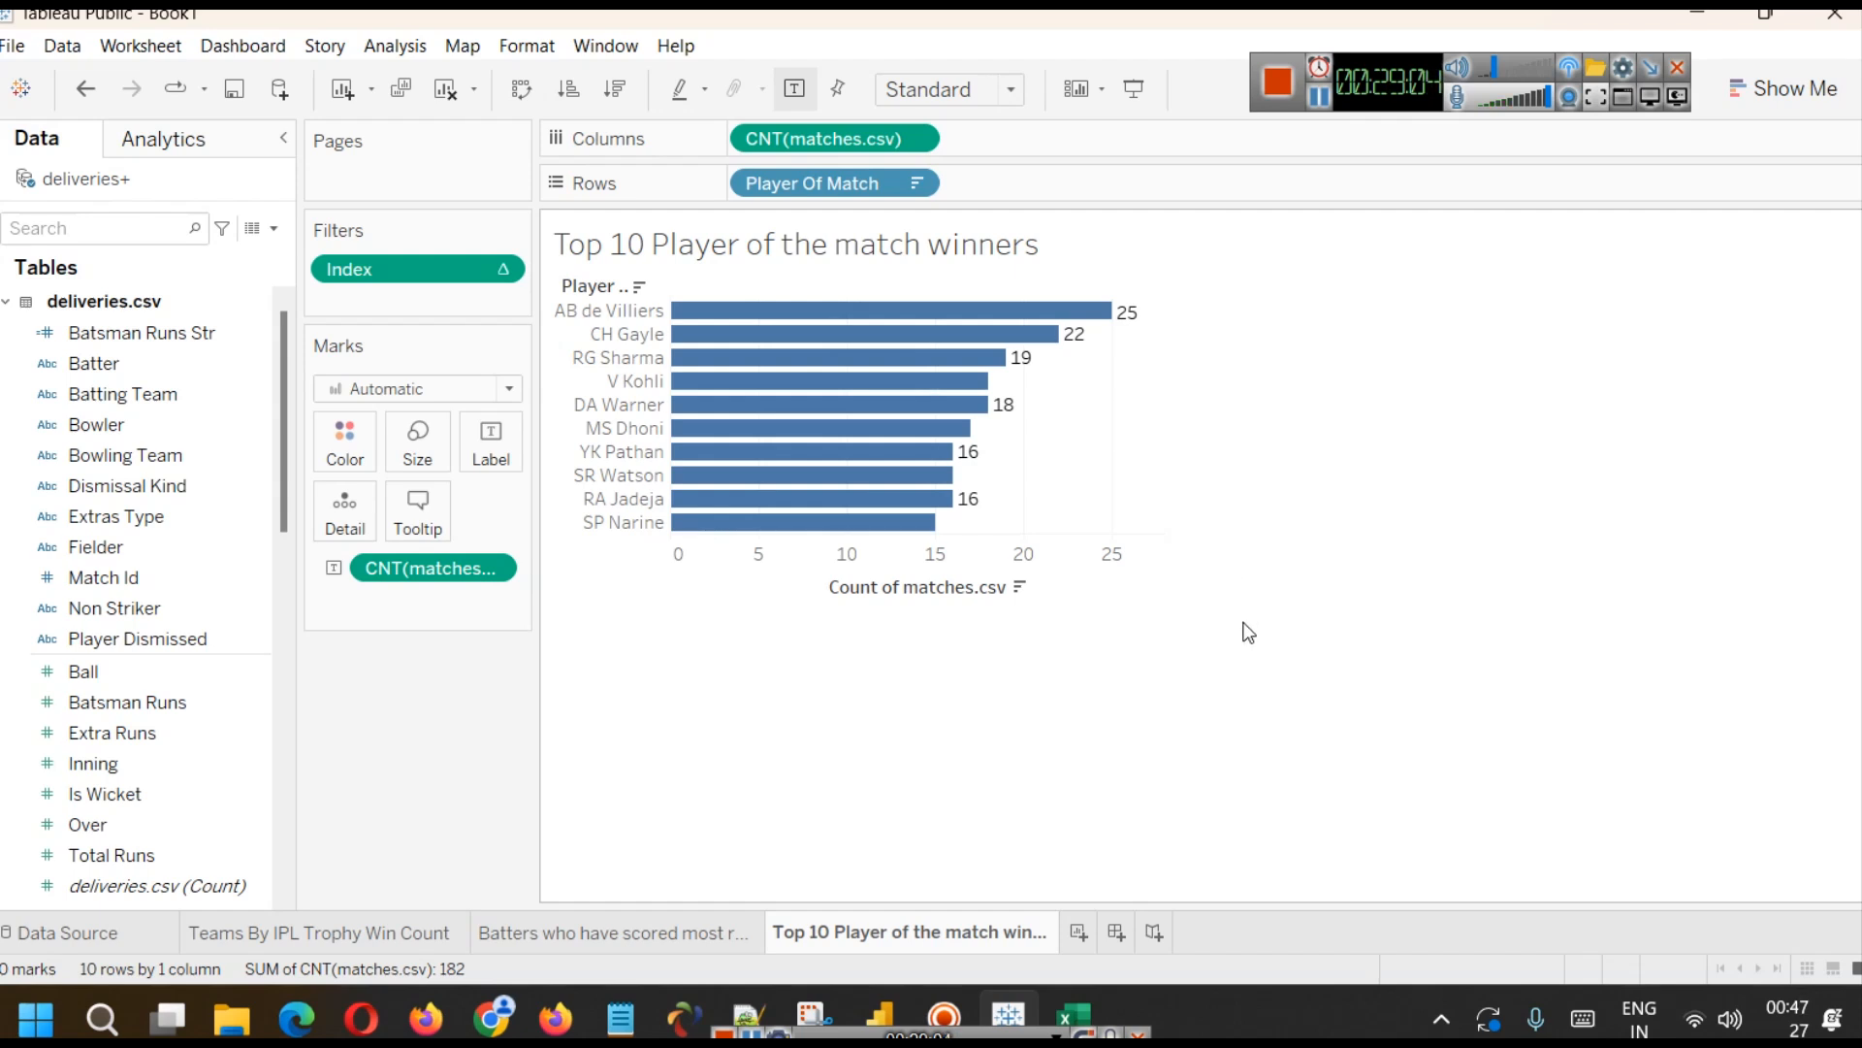
{"action": "key", "text": "ctrl+shift+b"}
{"action": "key", "text": "ctrl+shift+b"}
{"action": "key", "text": "ctrl+shift+b"}
{"action": "key", "text": "ctrl+shift+b"}
{"action": "key", "text": "ctrl+shift+b"}
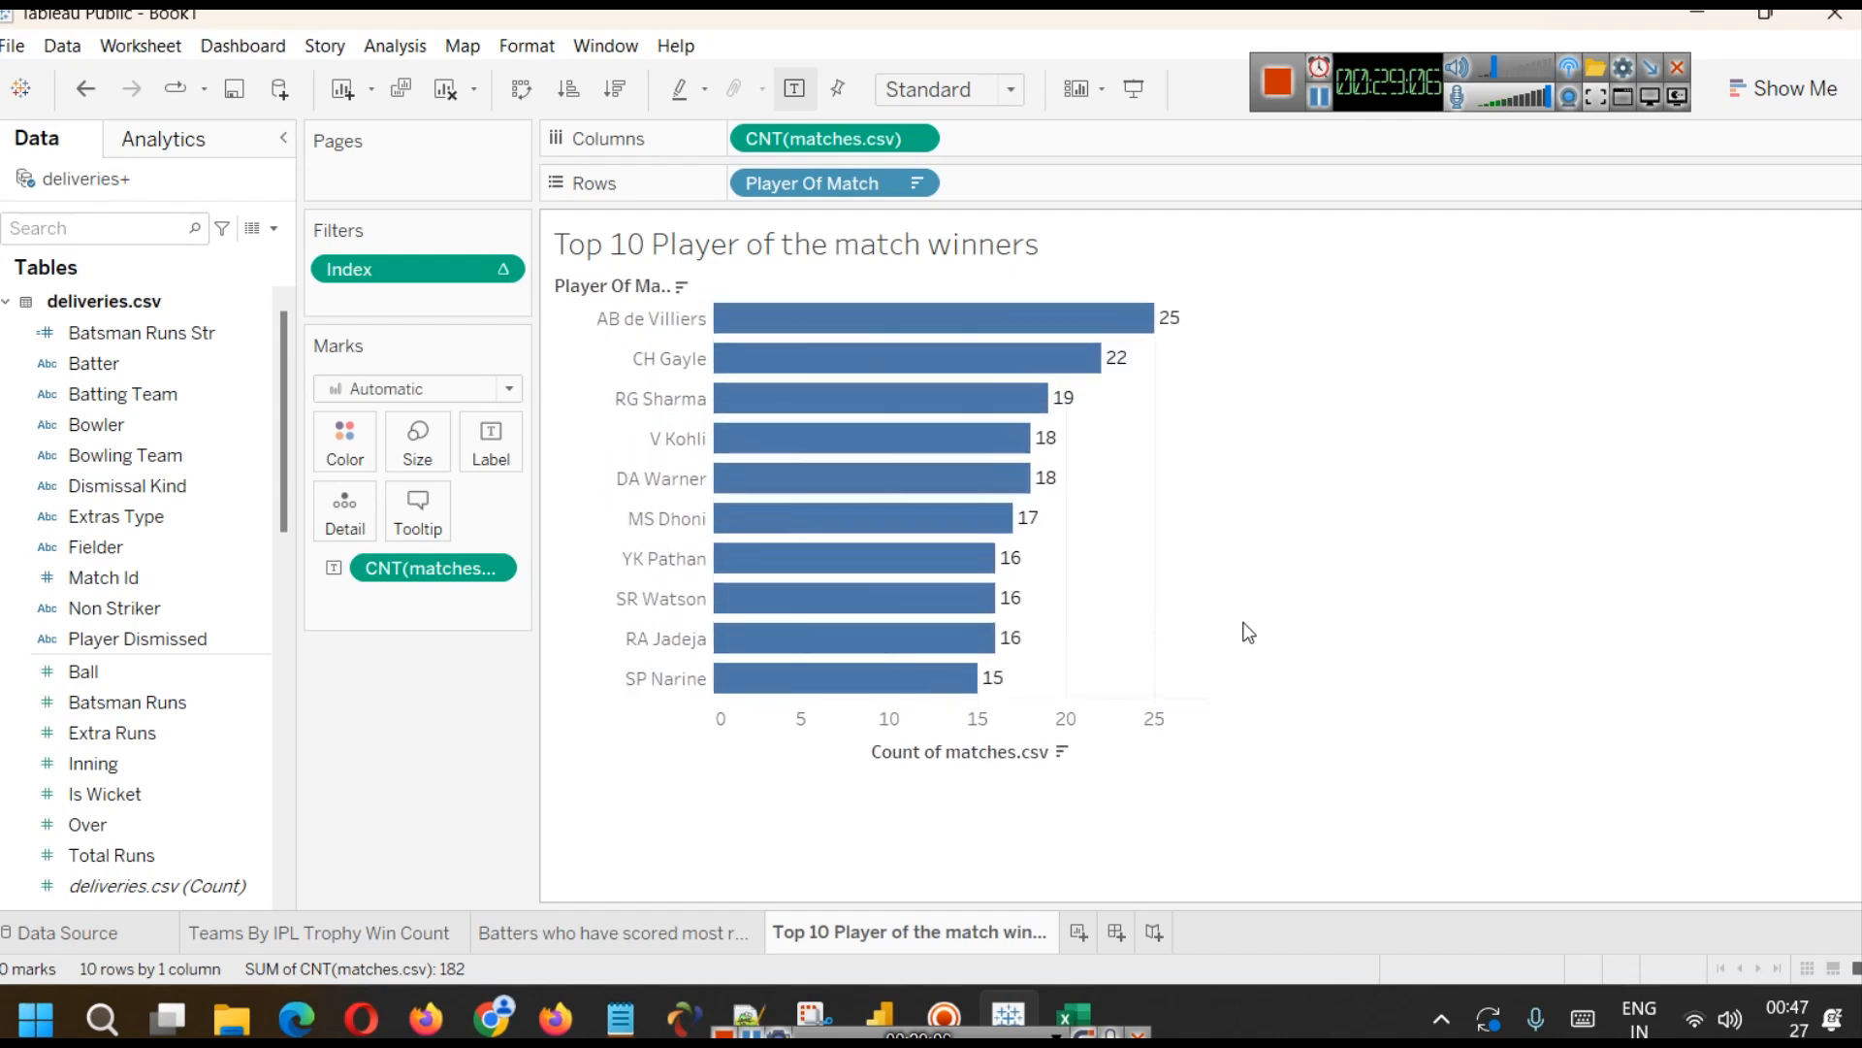
{"action": "key", "text": "ctrl+shift+b"}
{"action": "key", "text": "ctrl+shift+b"}
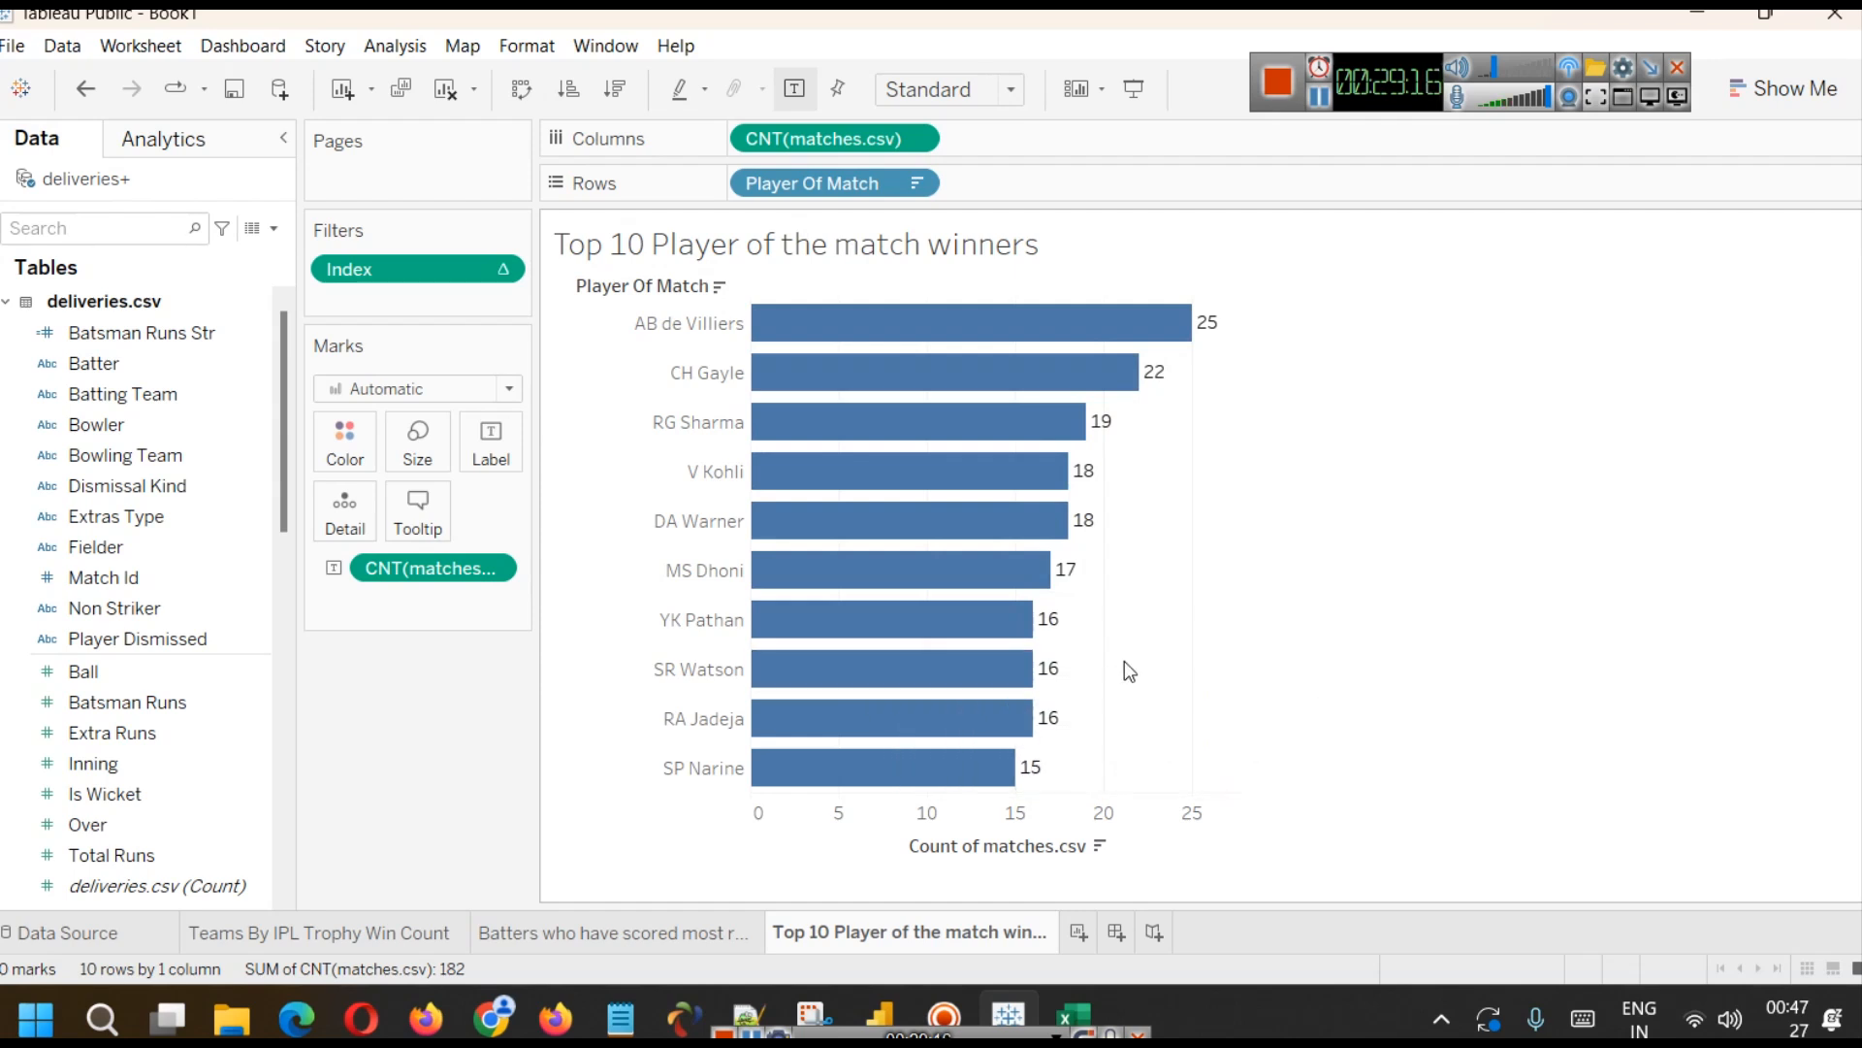
- Switch to Notepad and write "CTRL + SHFT + B" in the untitled document
{"action": "mouse_move", "coordinate": [599, 1034]}
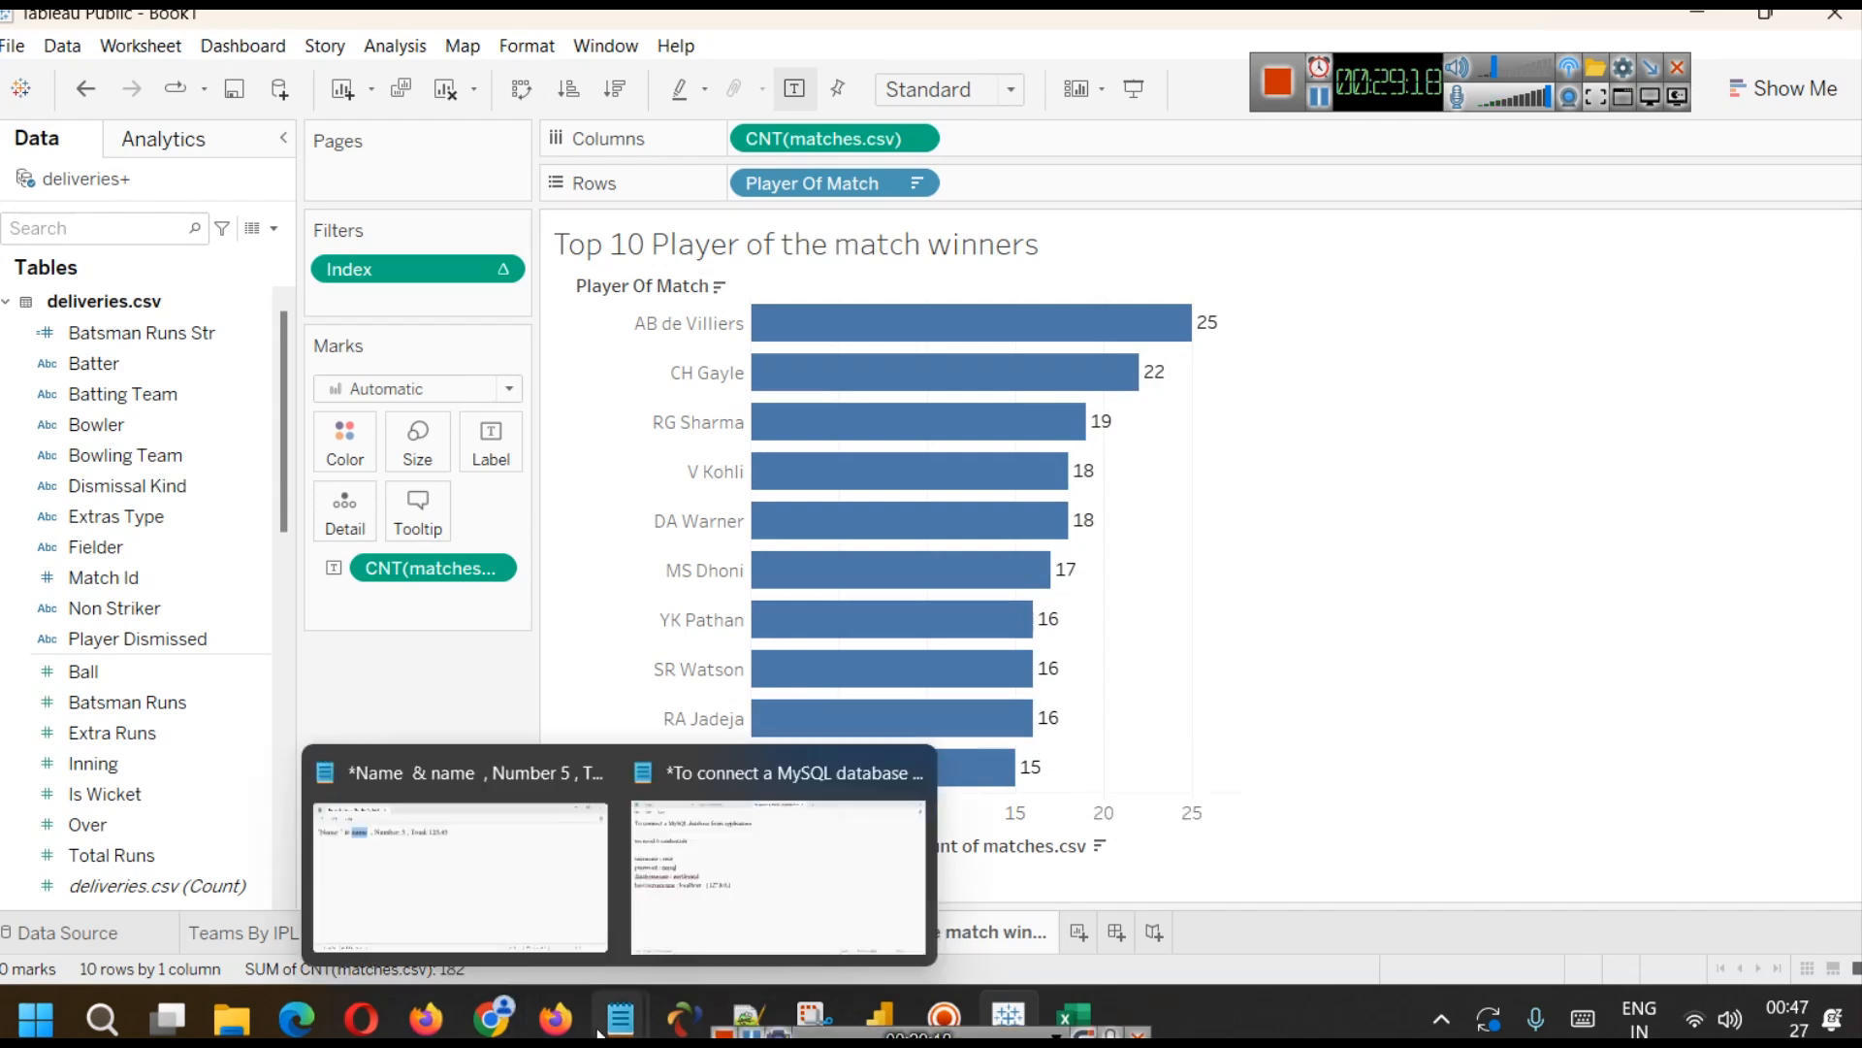
{"action": "left_click", "coordinate": [778, 876]}
{"action": "left_click", "coordinate": [1157, 27]}
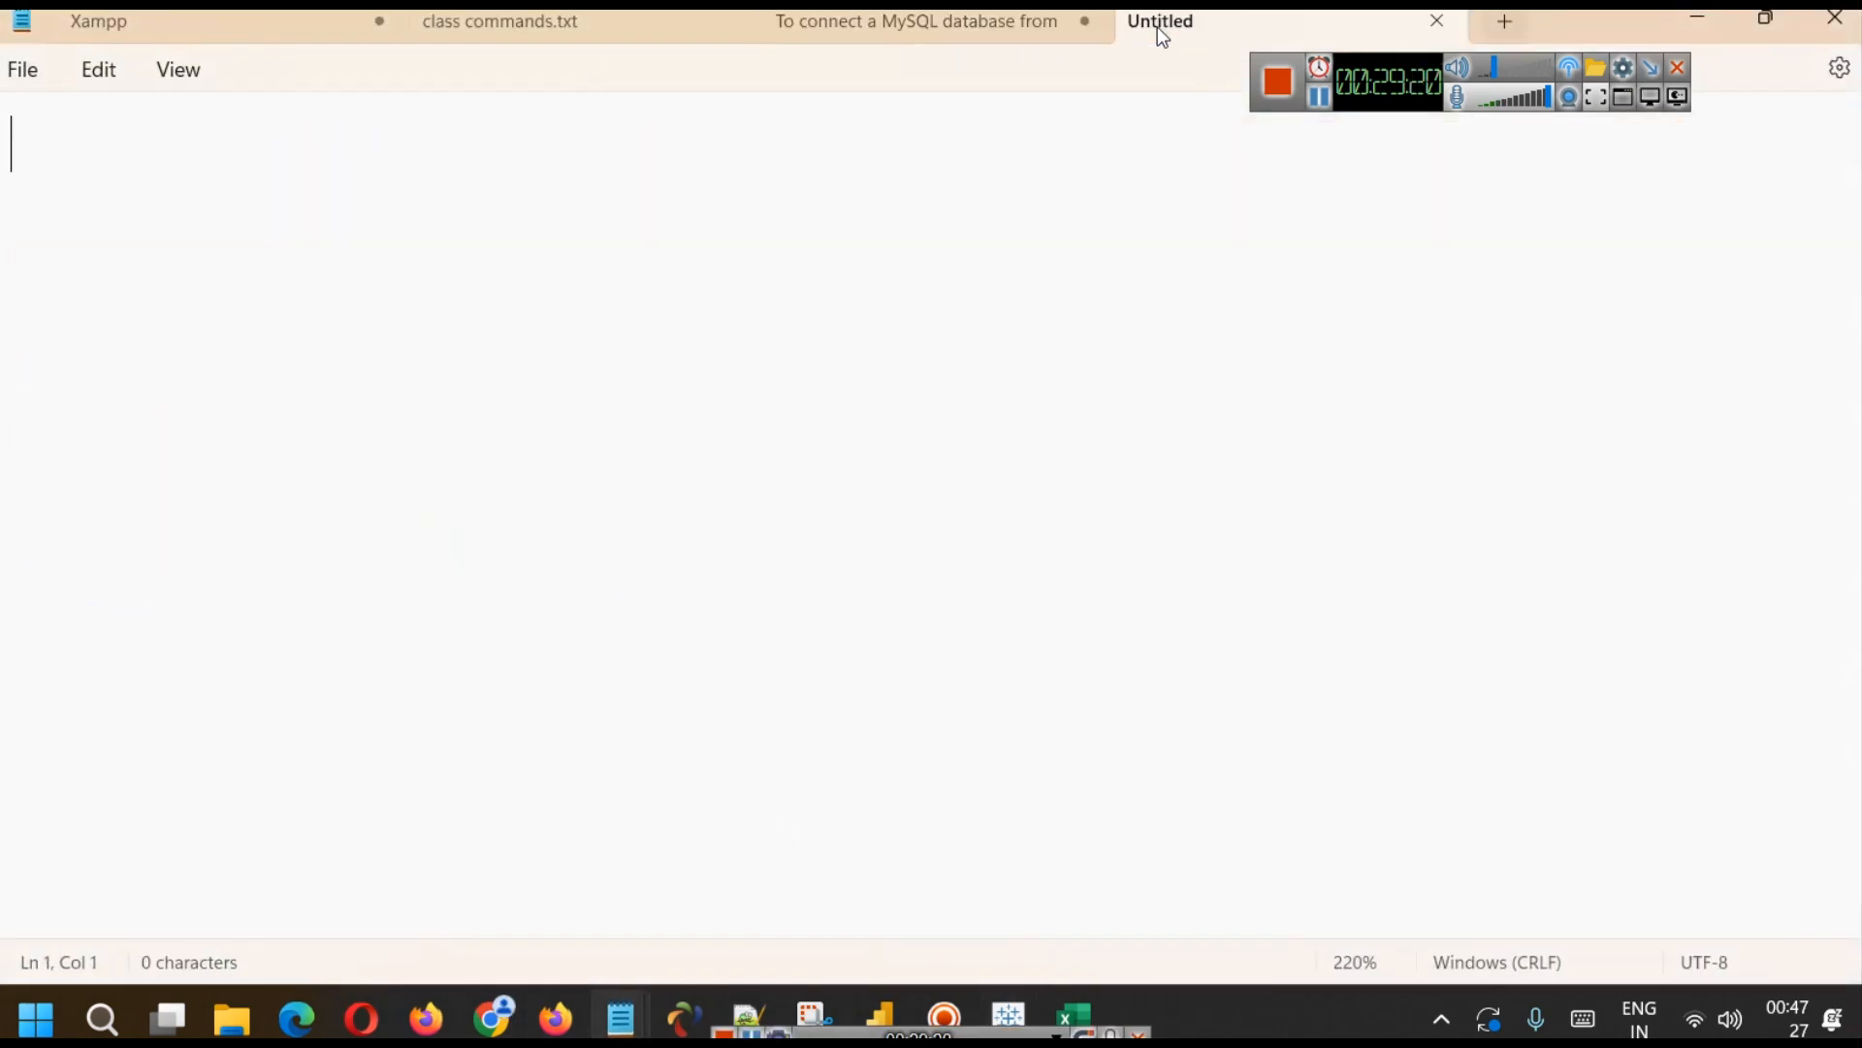
{"action": "type", "text": "CTRL + SHFT + B"}
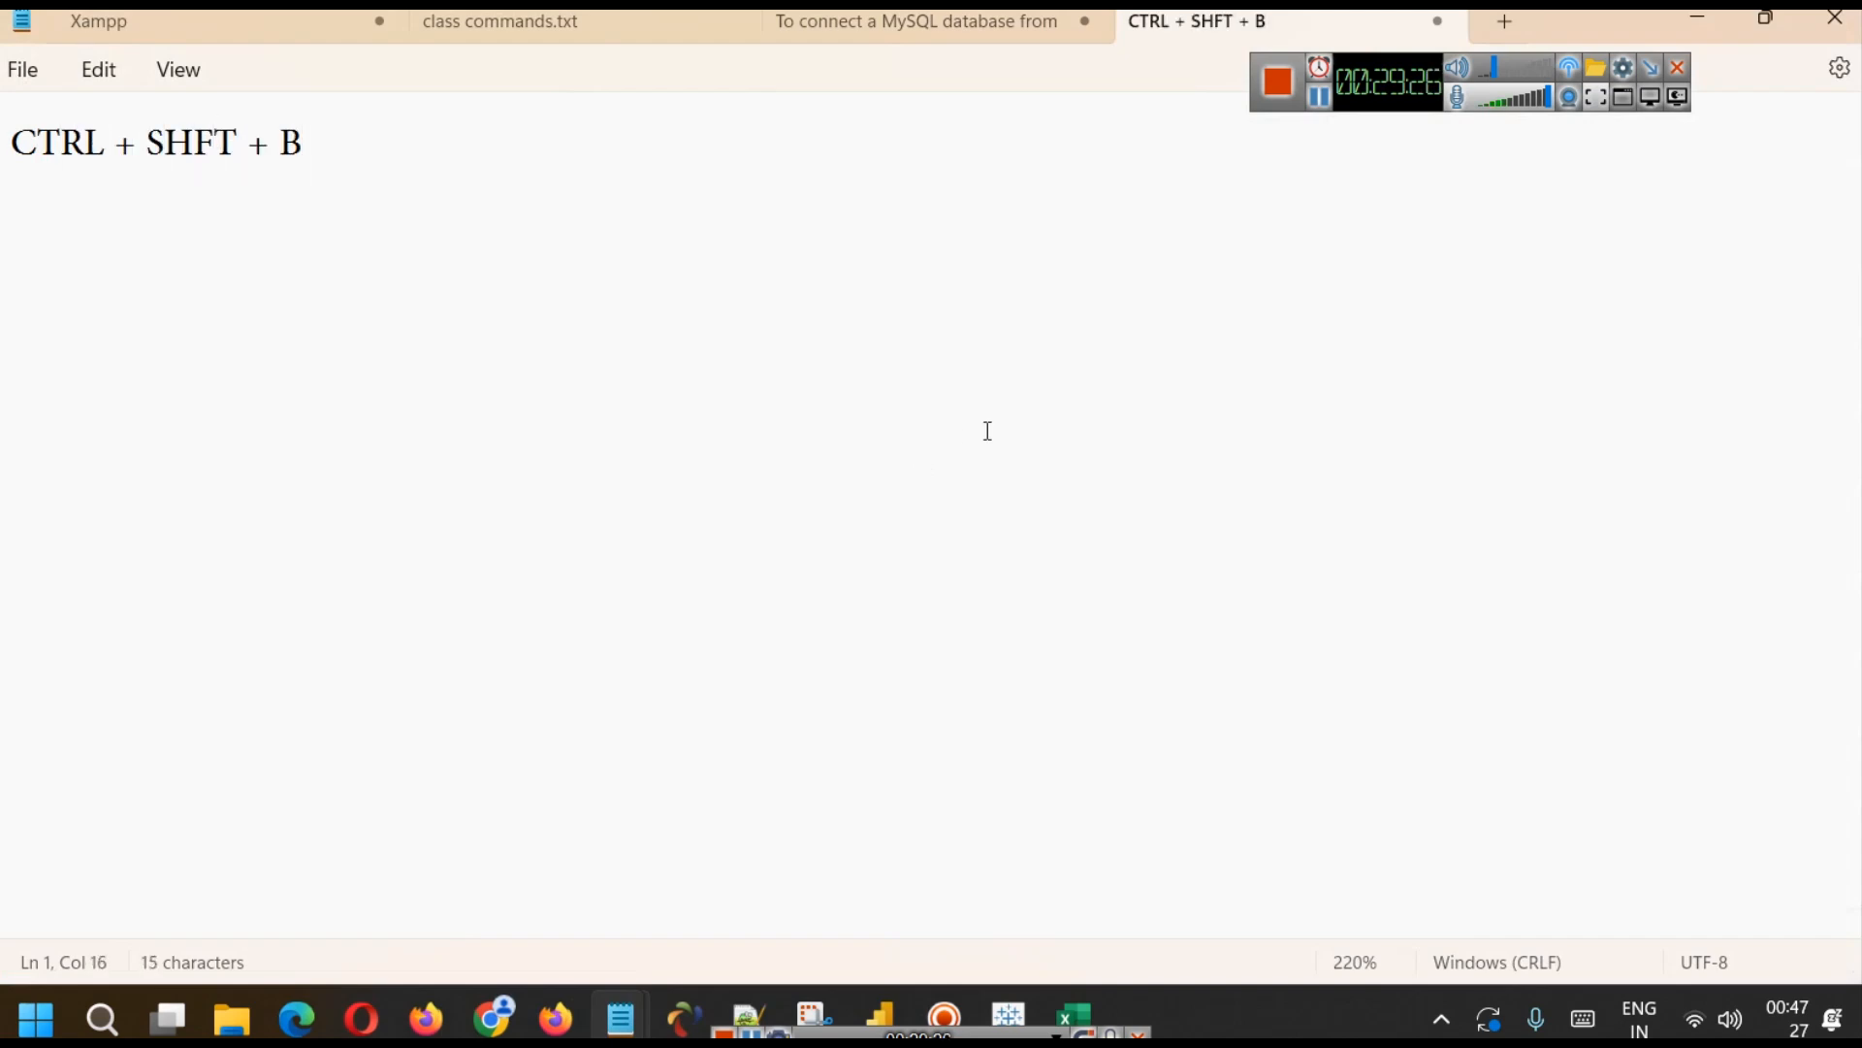
- Switch back to Tableau and view the tables on the Data Source page
{"action": "left_click", "coordinate": [1699, 17]}
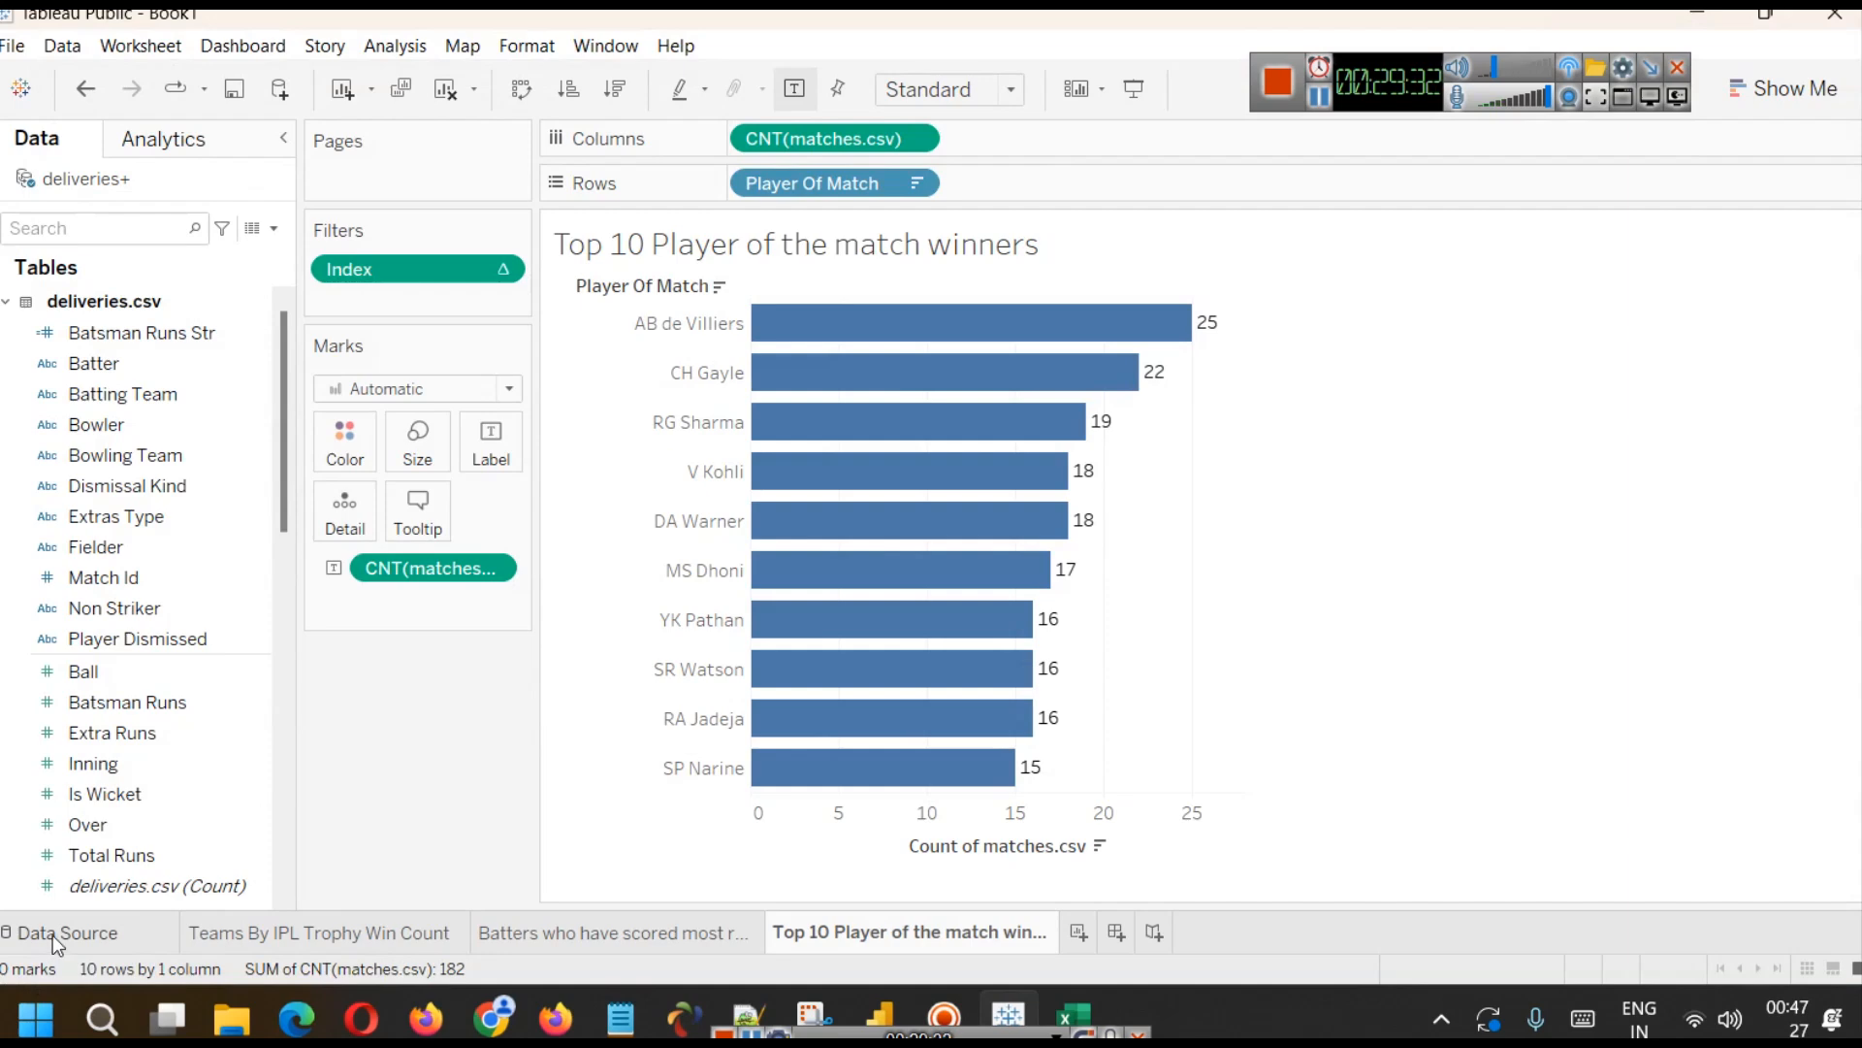
{"action": "mouse_move", "coordinate": [1069, 987]}
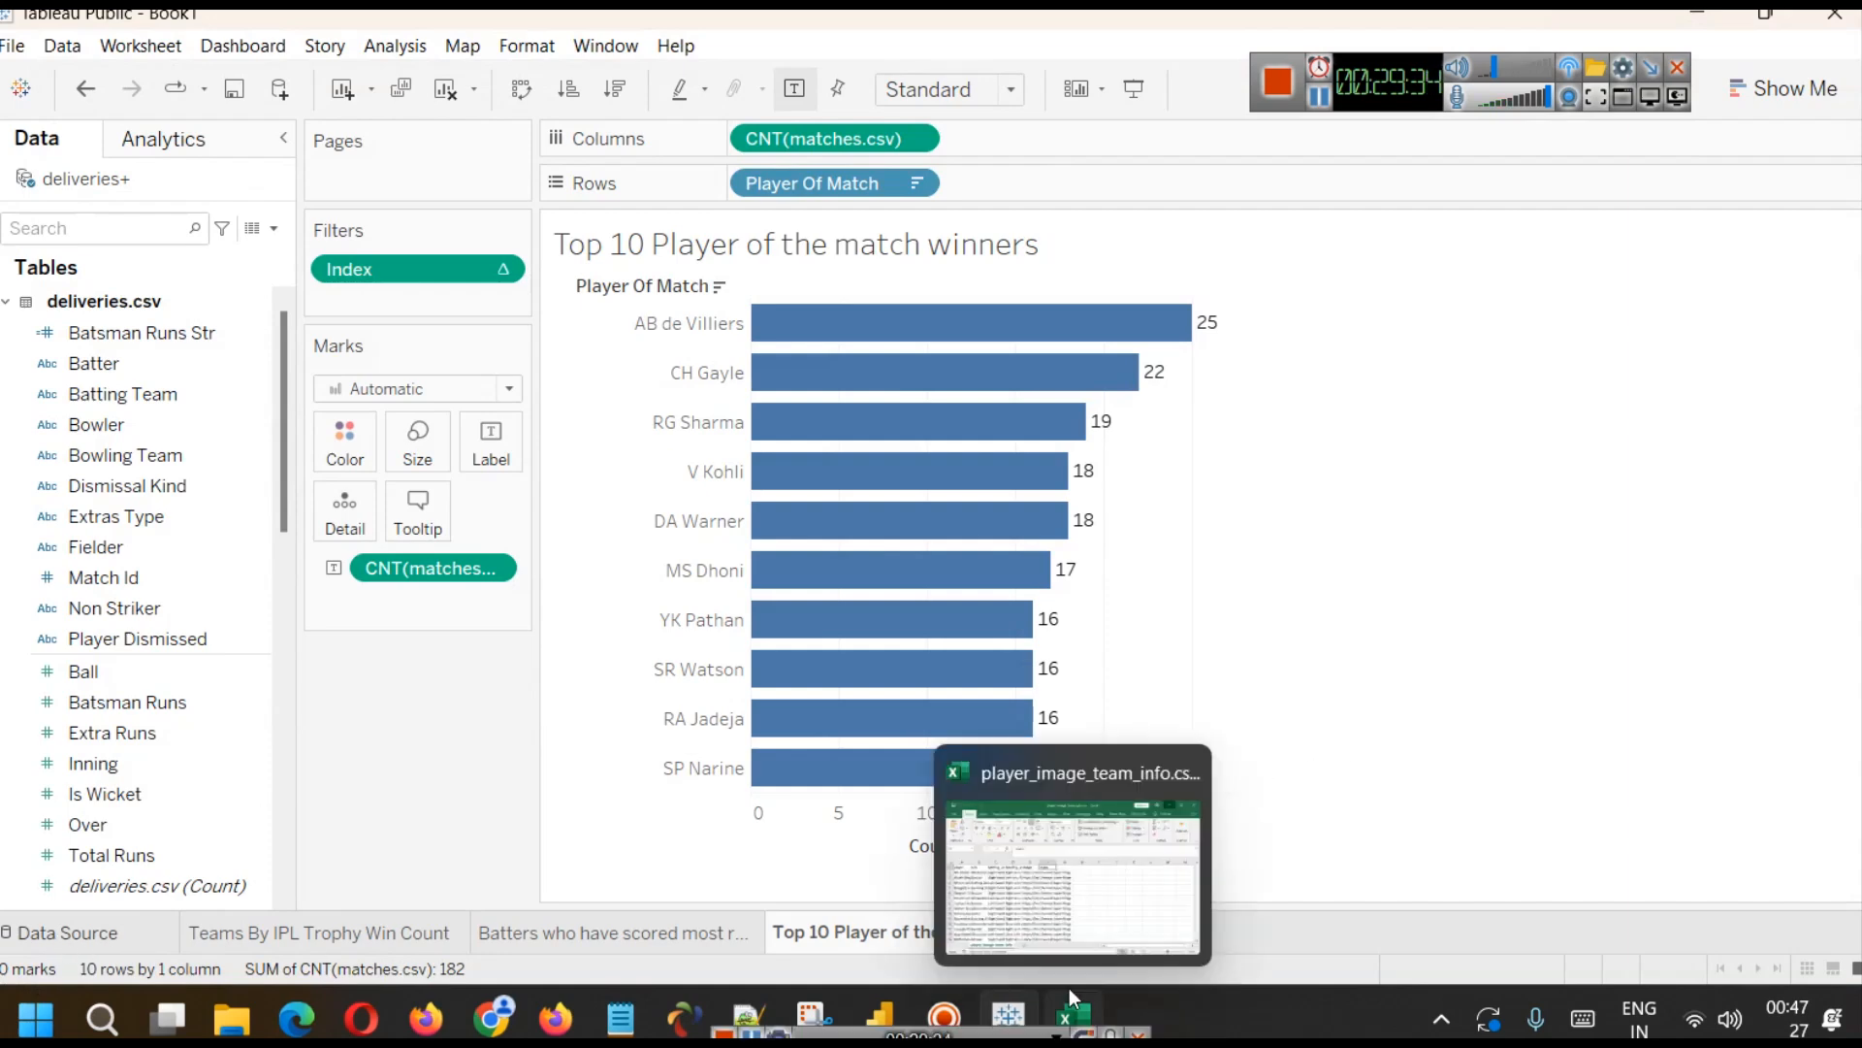
{"action": "left_click", "coordinate": [58, 931]}
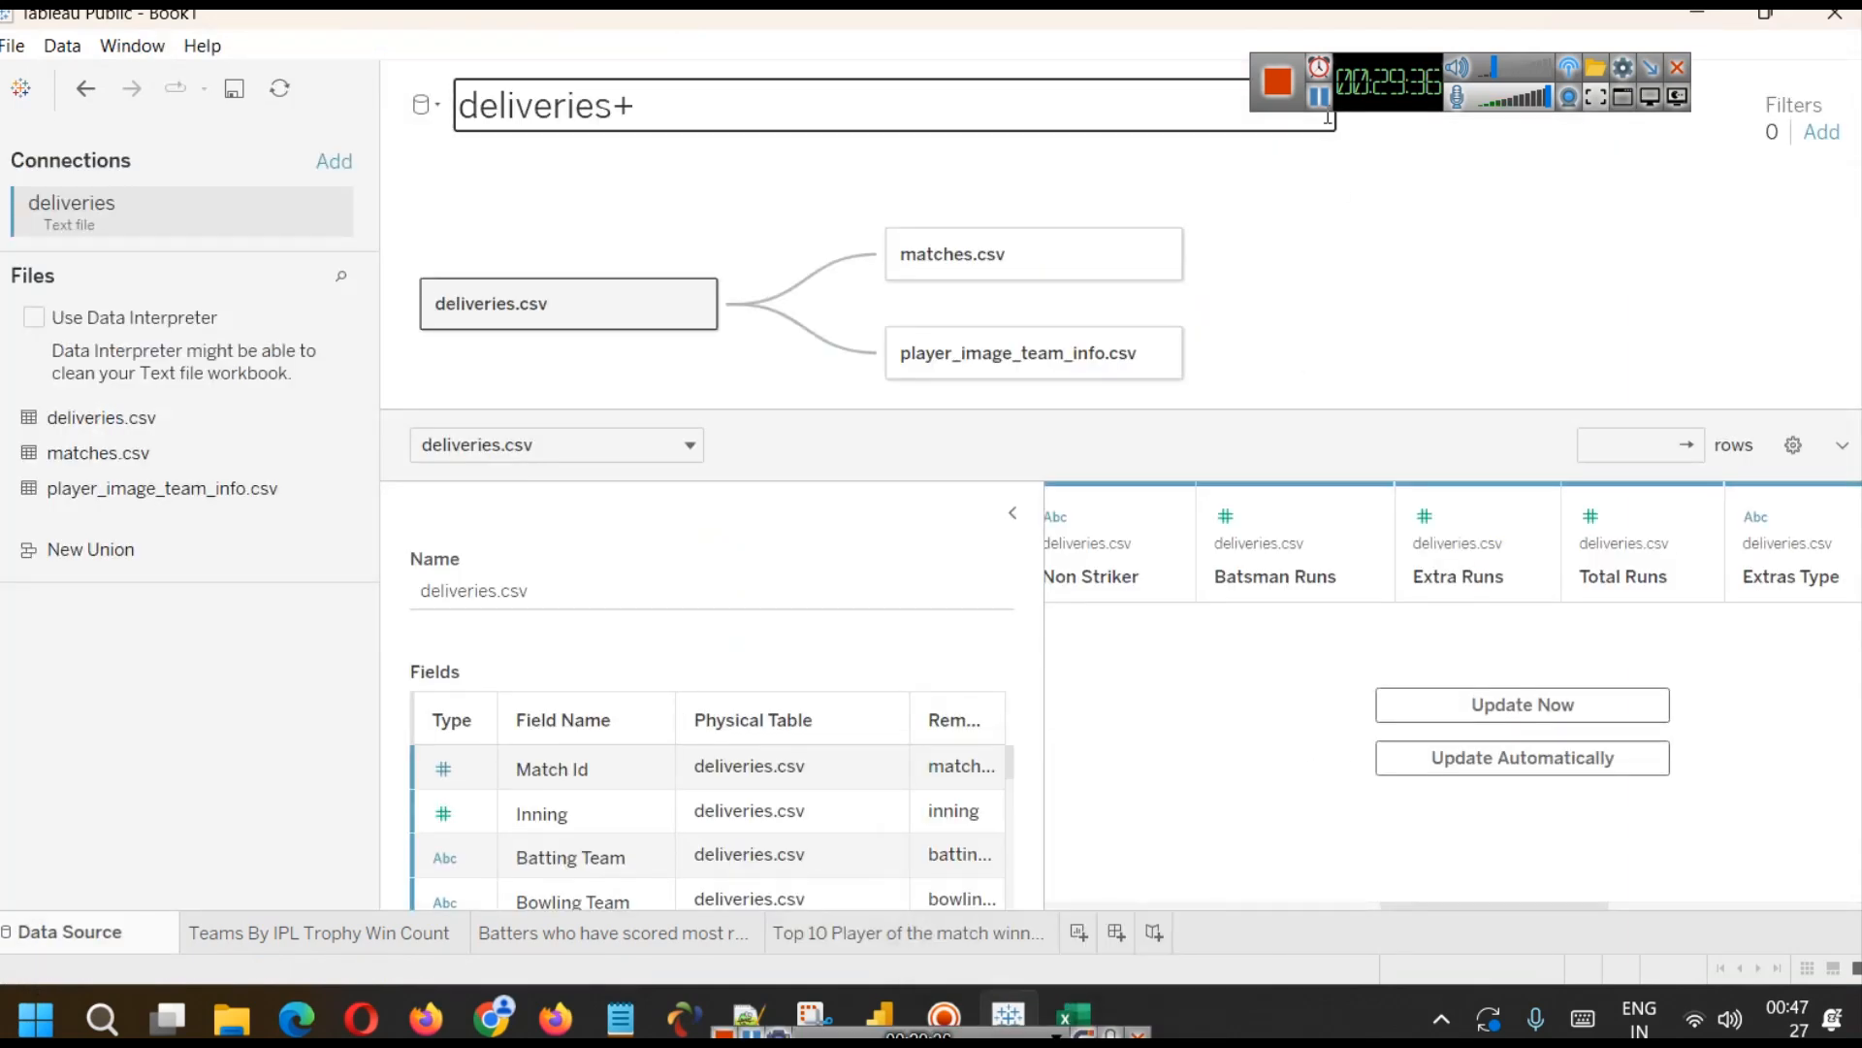
- Switch to Power BI and examine the columns of the matches table, including match_type and player_of_match
{"action": "key", "text": "alt+Tab"}
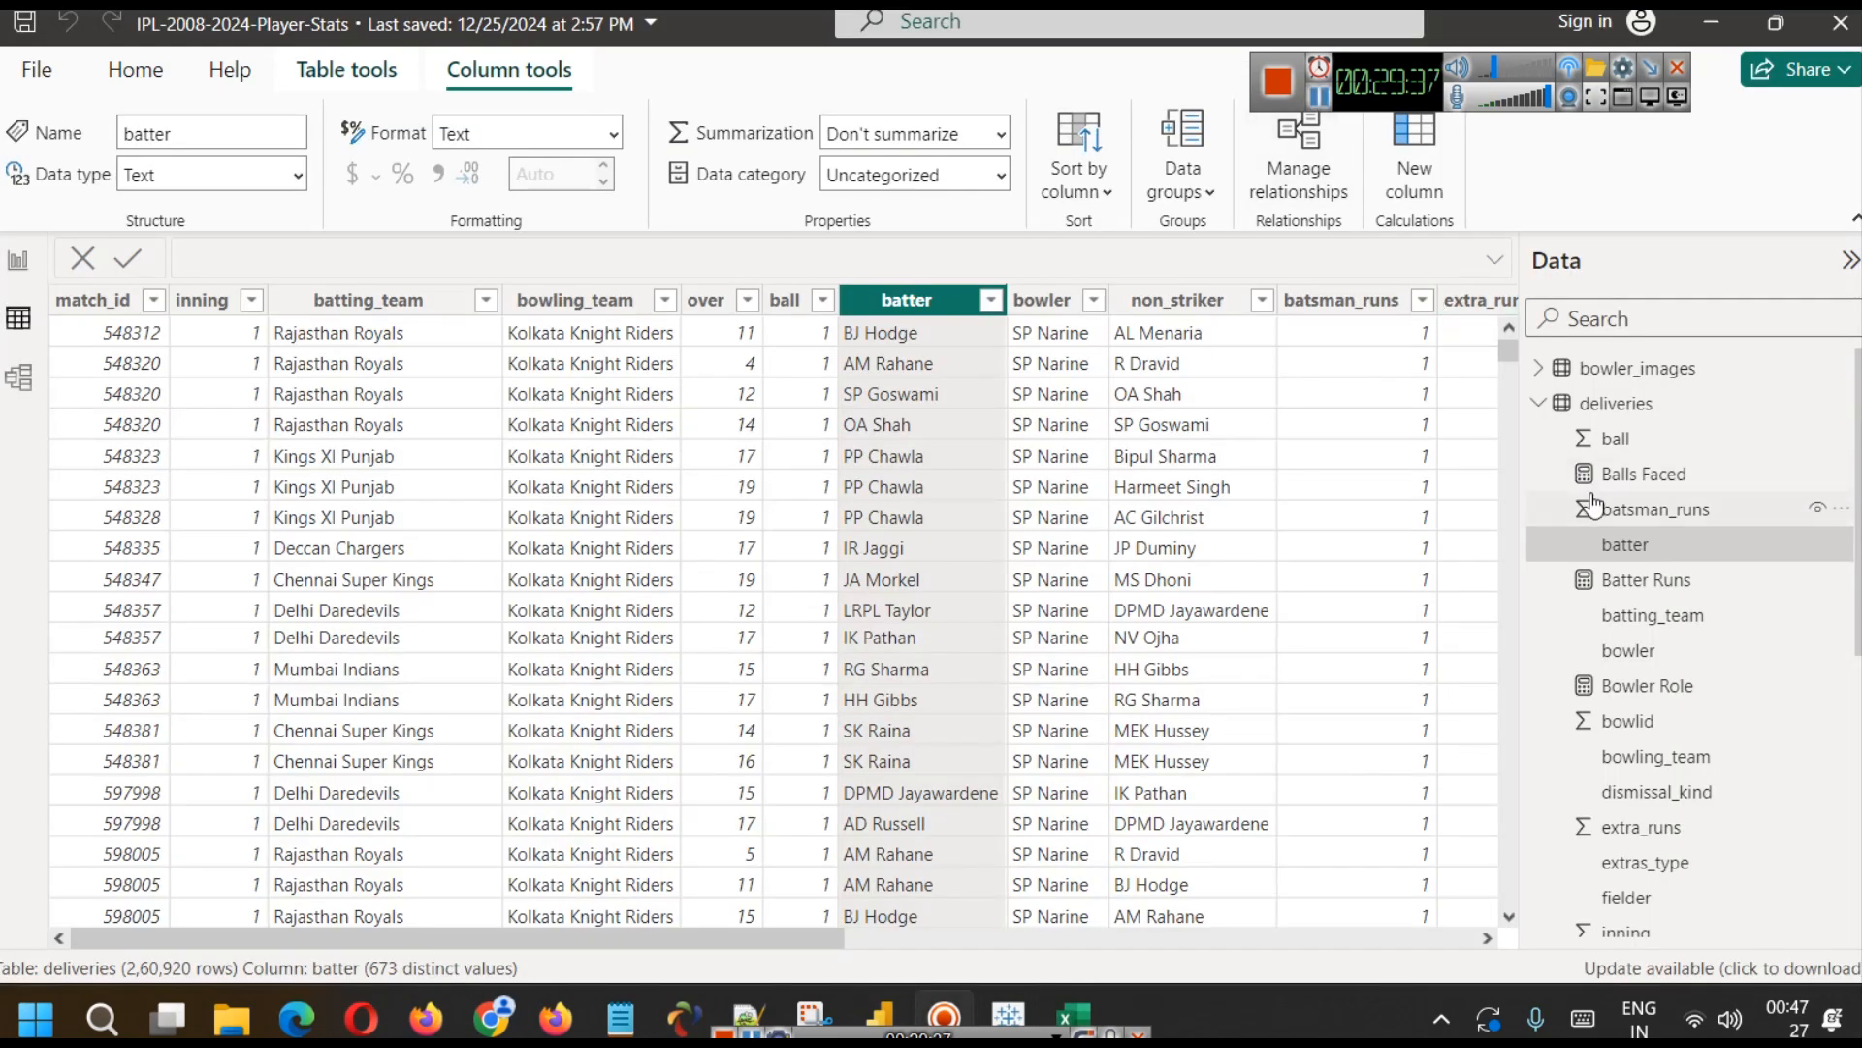
{"action": "left_click", "coordinate": [1539, 404]}
{"action": "left_click", "coordinate": [1538, 438]}
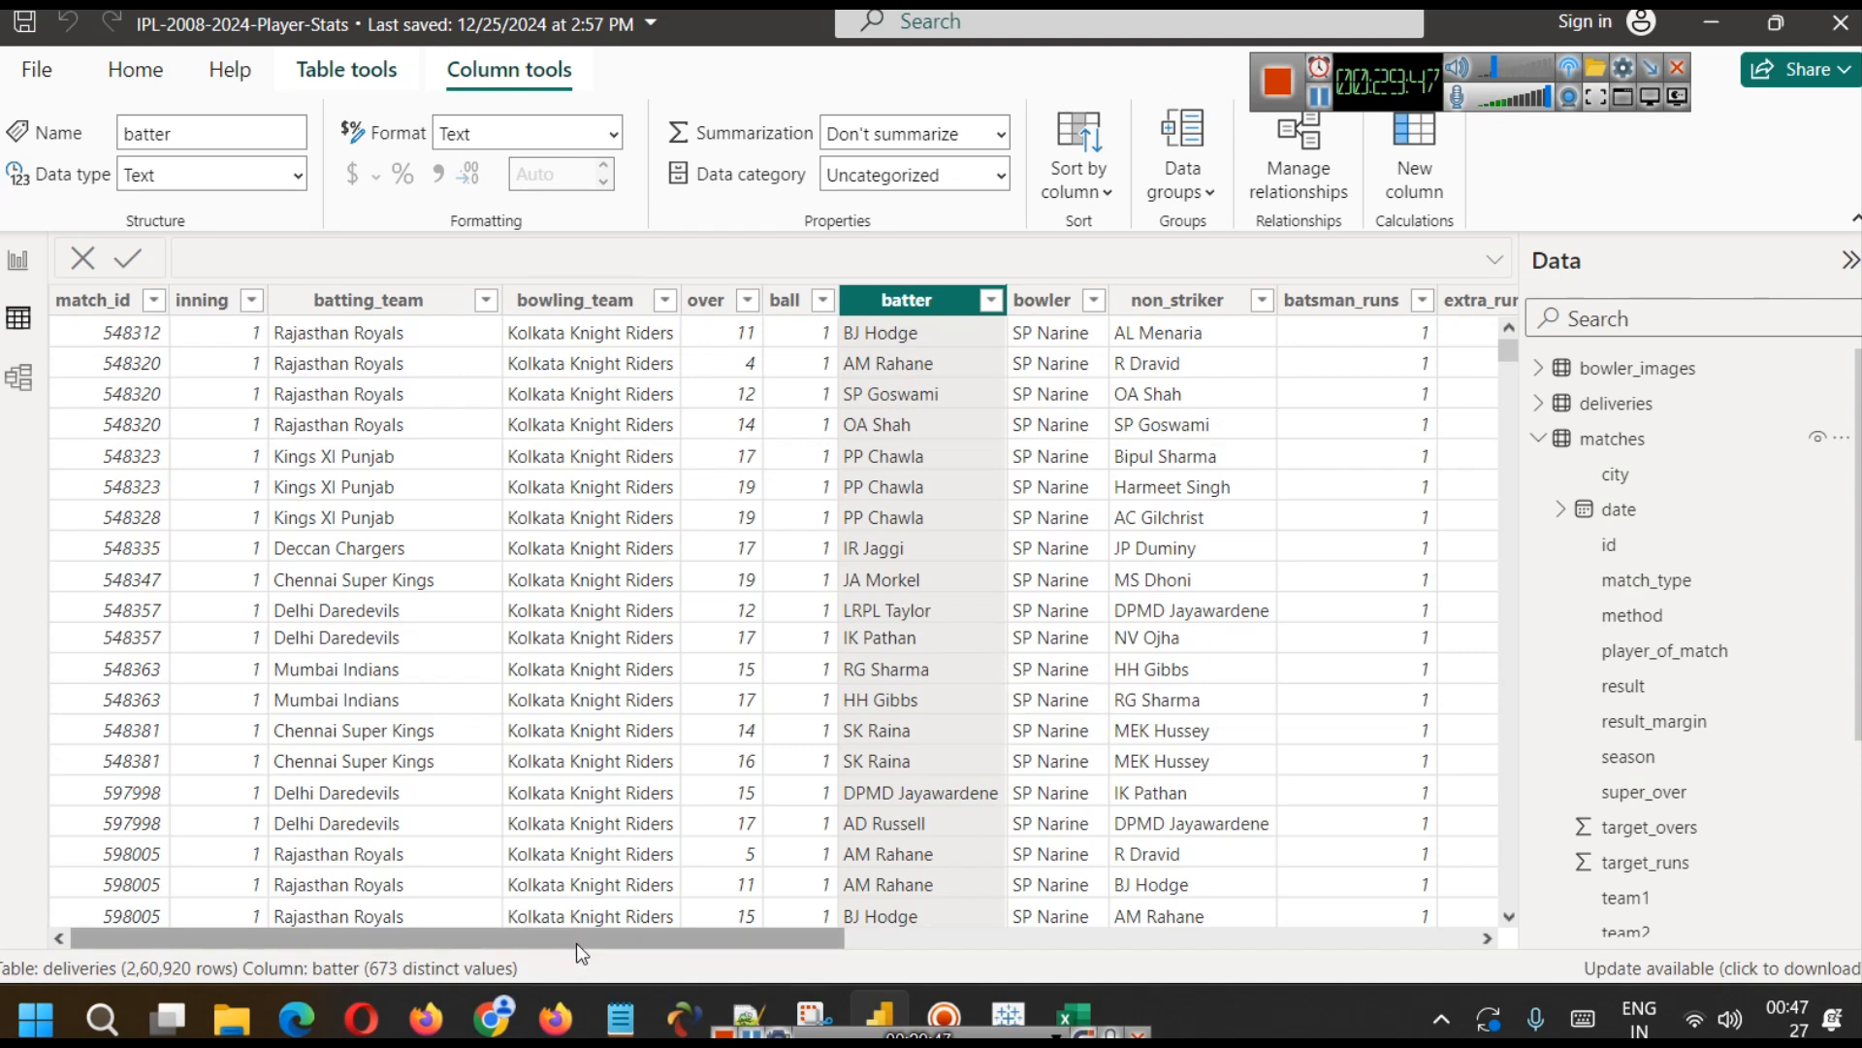
{"action": "left_click_drag", "start_coordinate": [576, 943], "coordinate": [524, 1018]}
{"action": "left_click_drag", "start_coordinate": [297, 970], "coordinate": [938, 982]}
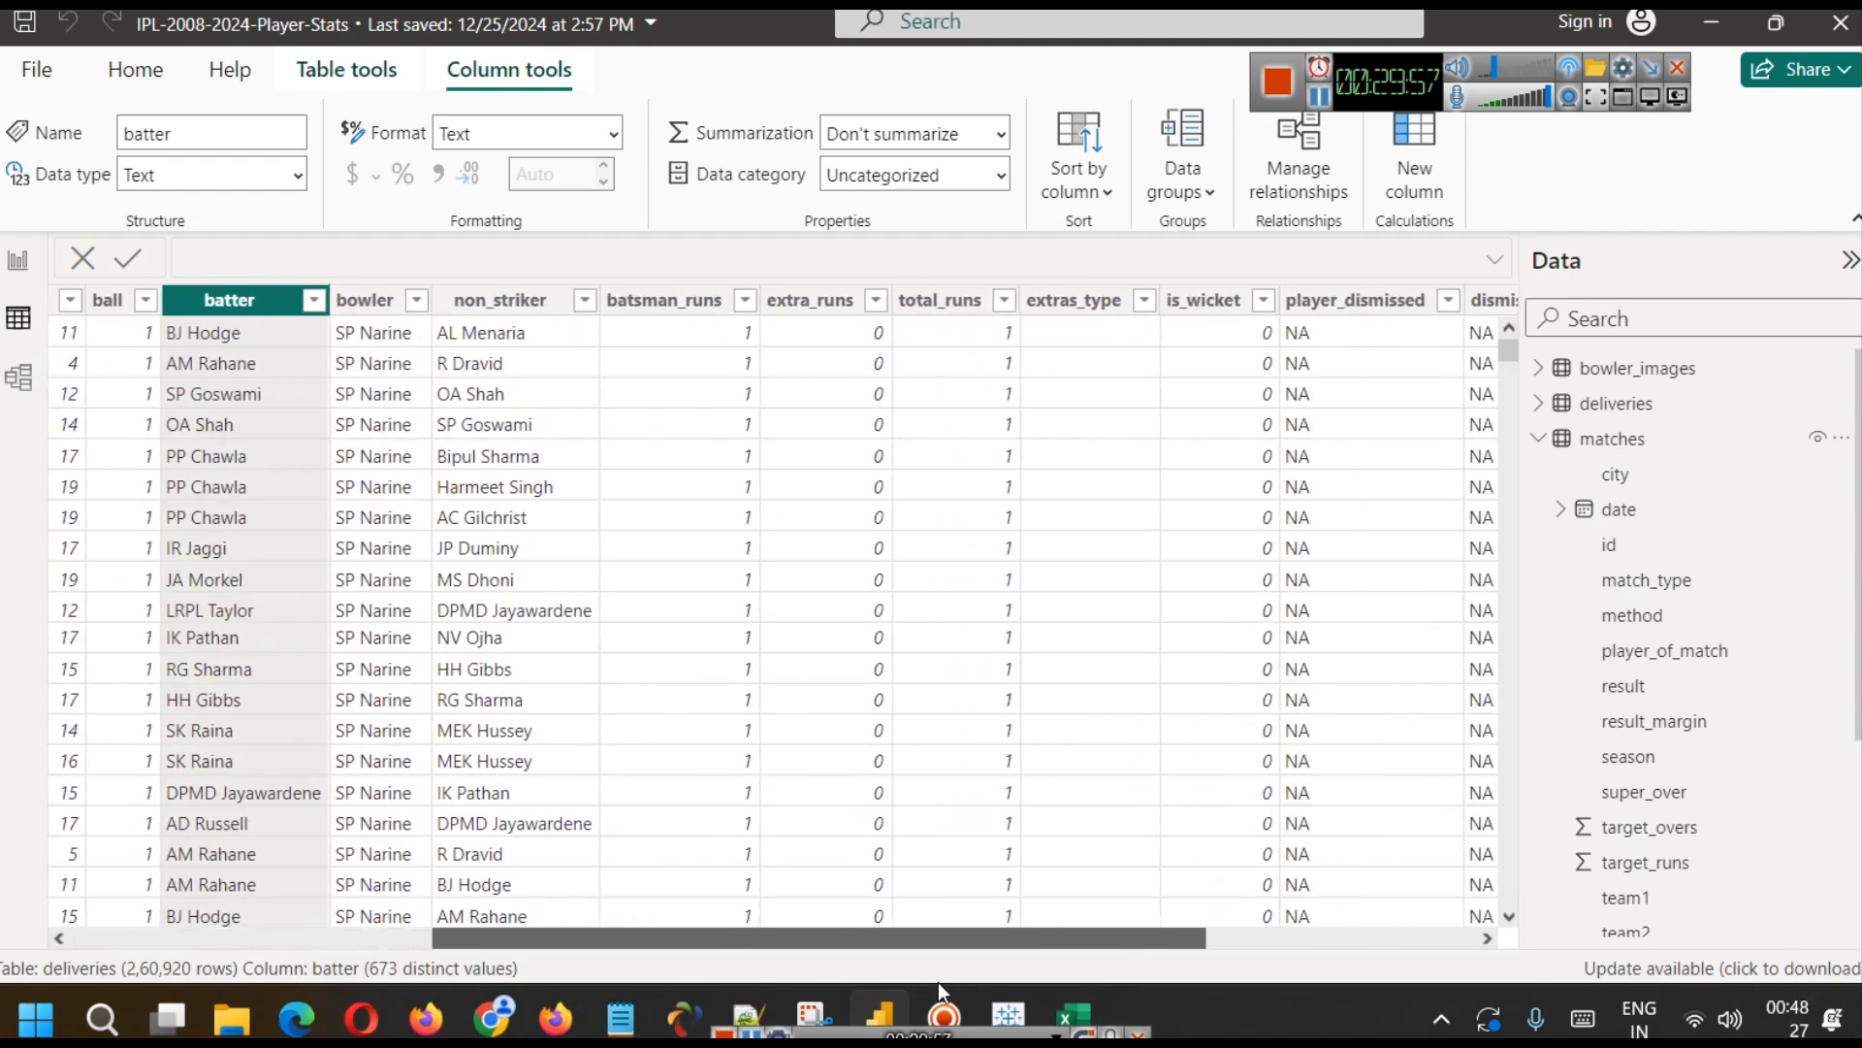
{"action": "left_click", "coordinate": [1612, 438]}
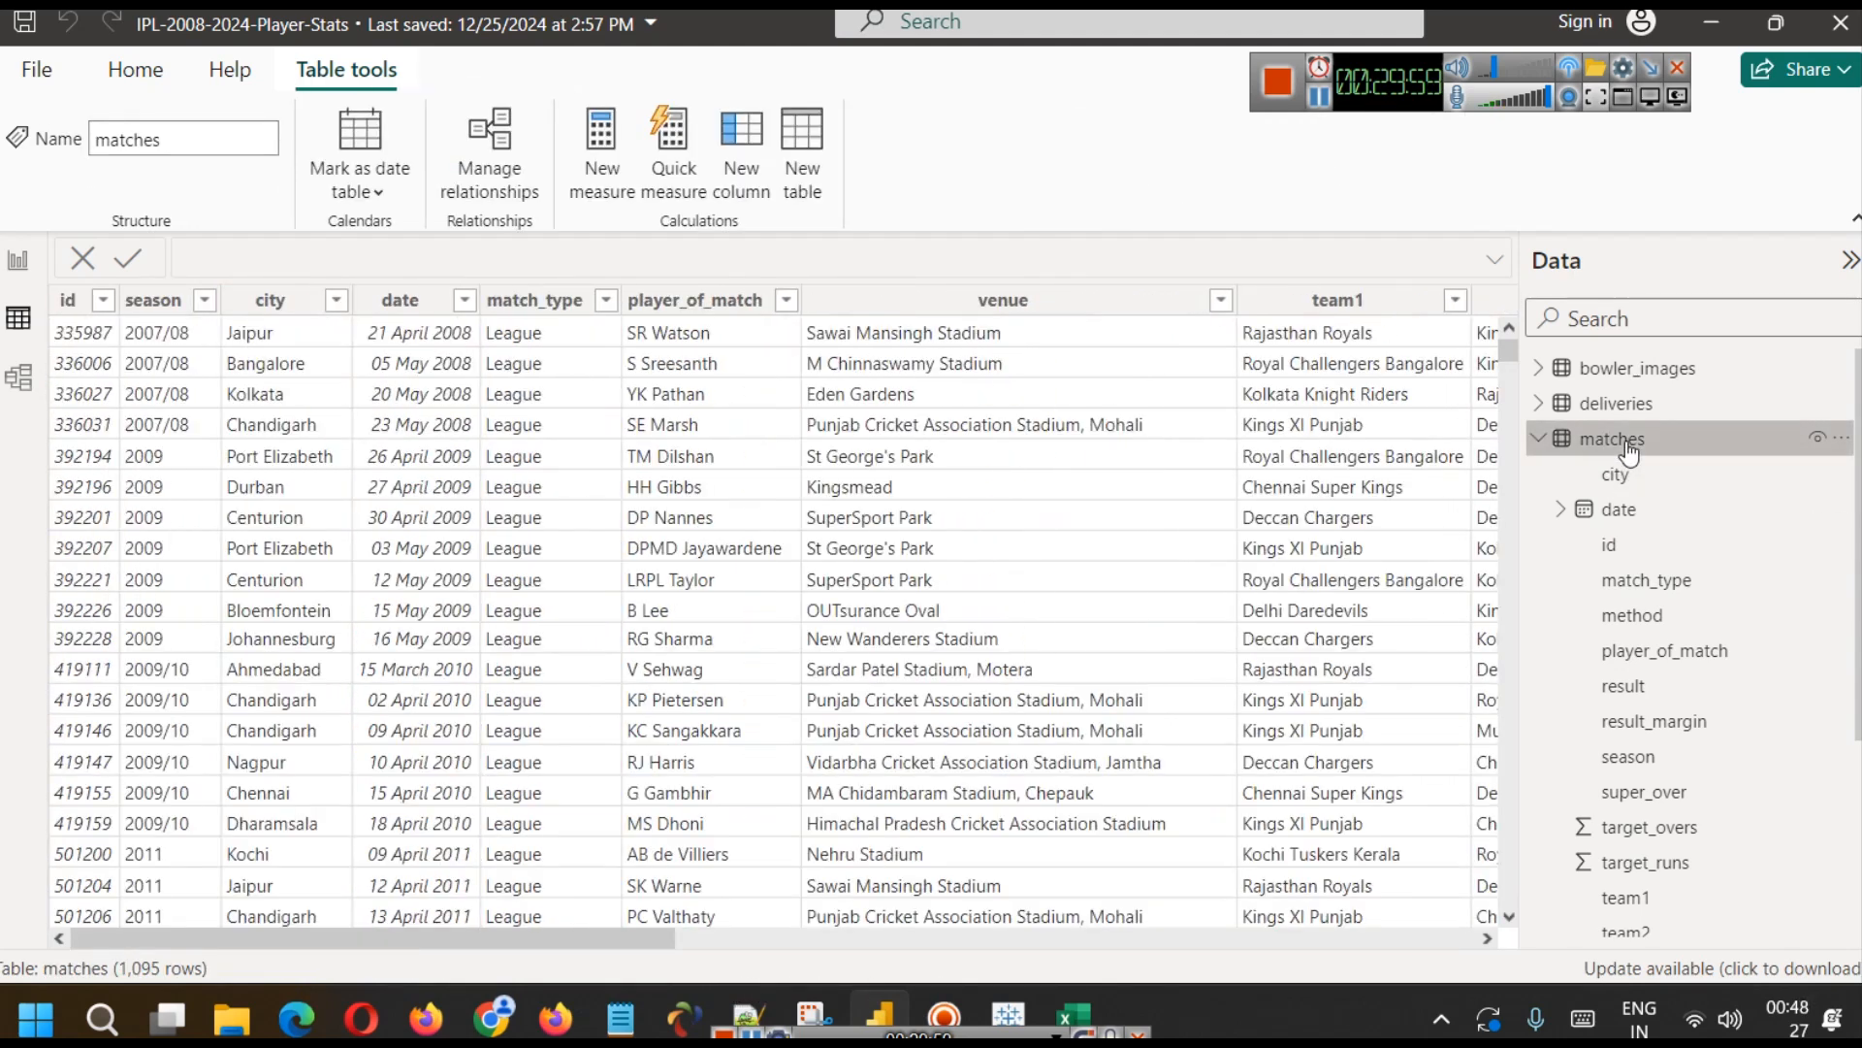
{"action": "left_click_drag", "start_coordinate": [382, 933], "coordinate": [434, 939]}
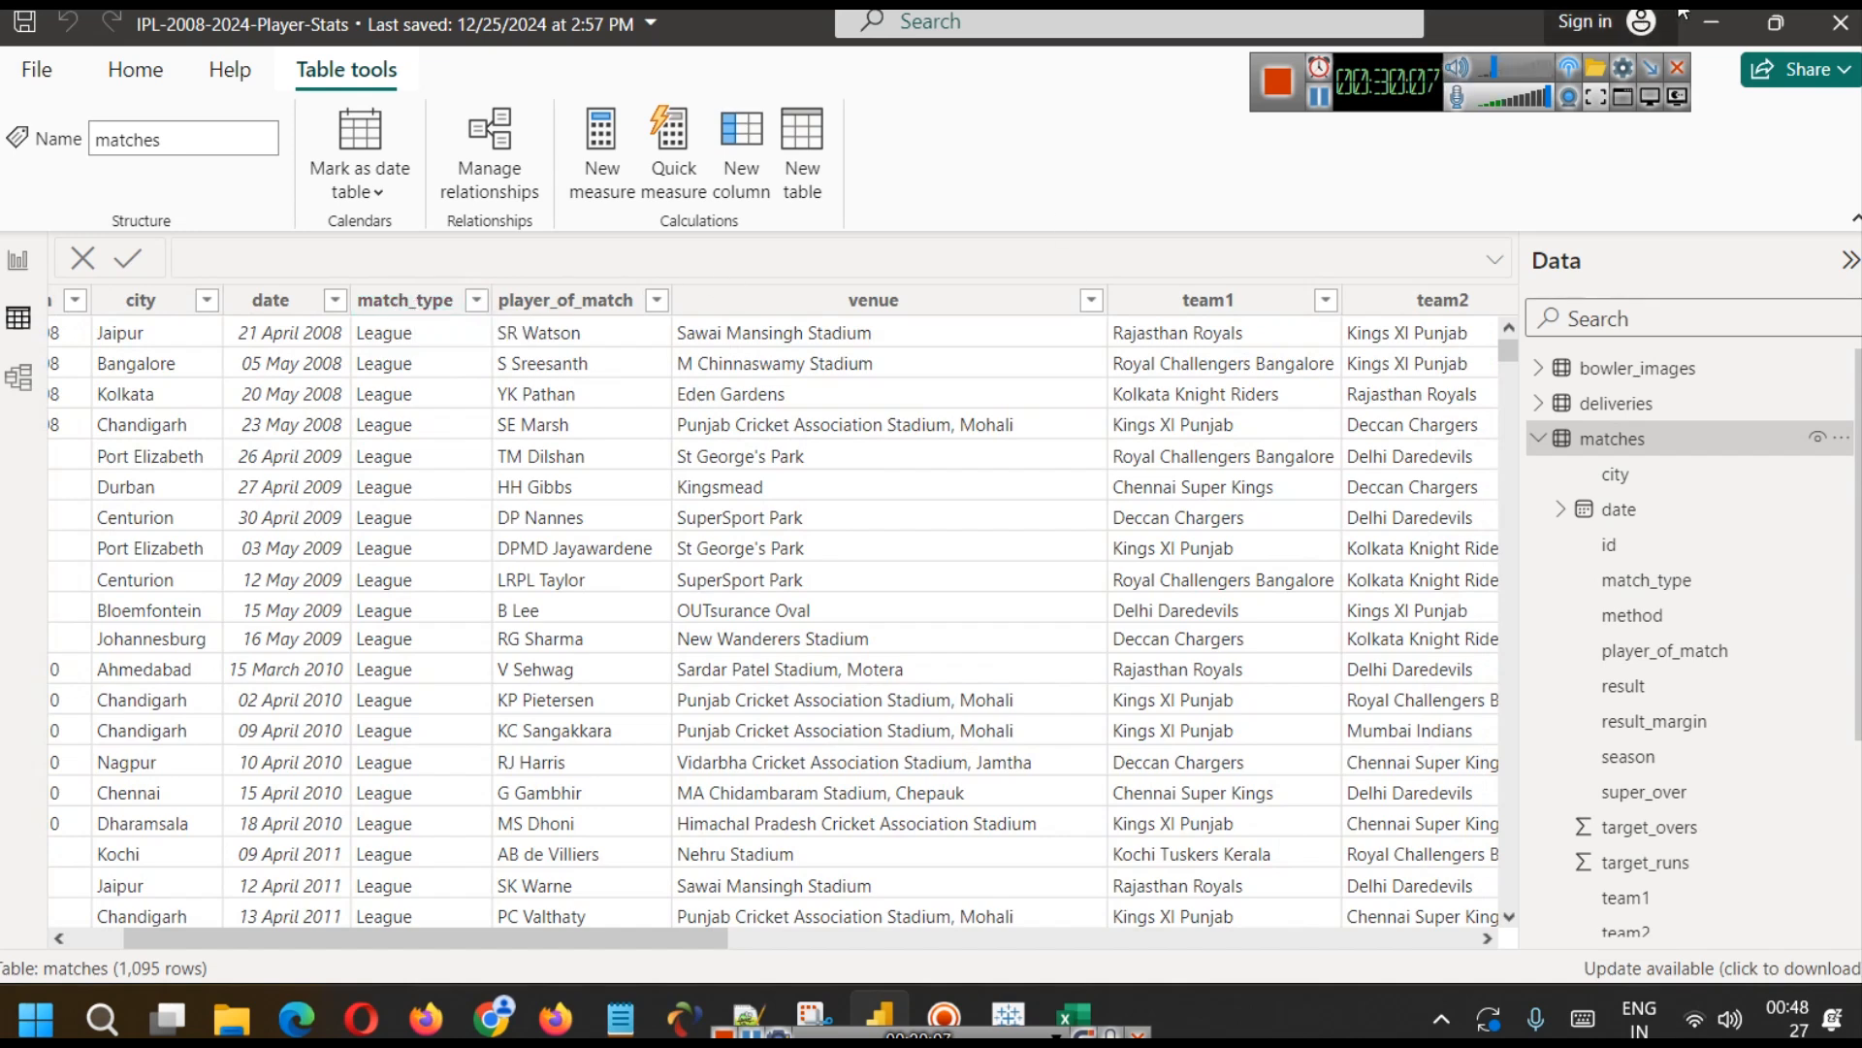
- Return to the "Top 10 Player of the match winners" worksheet in Tableau and color its bars by Match Type from matches.csv
{"action": "left_click", "coordinate": [1711, 21]}
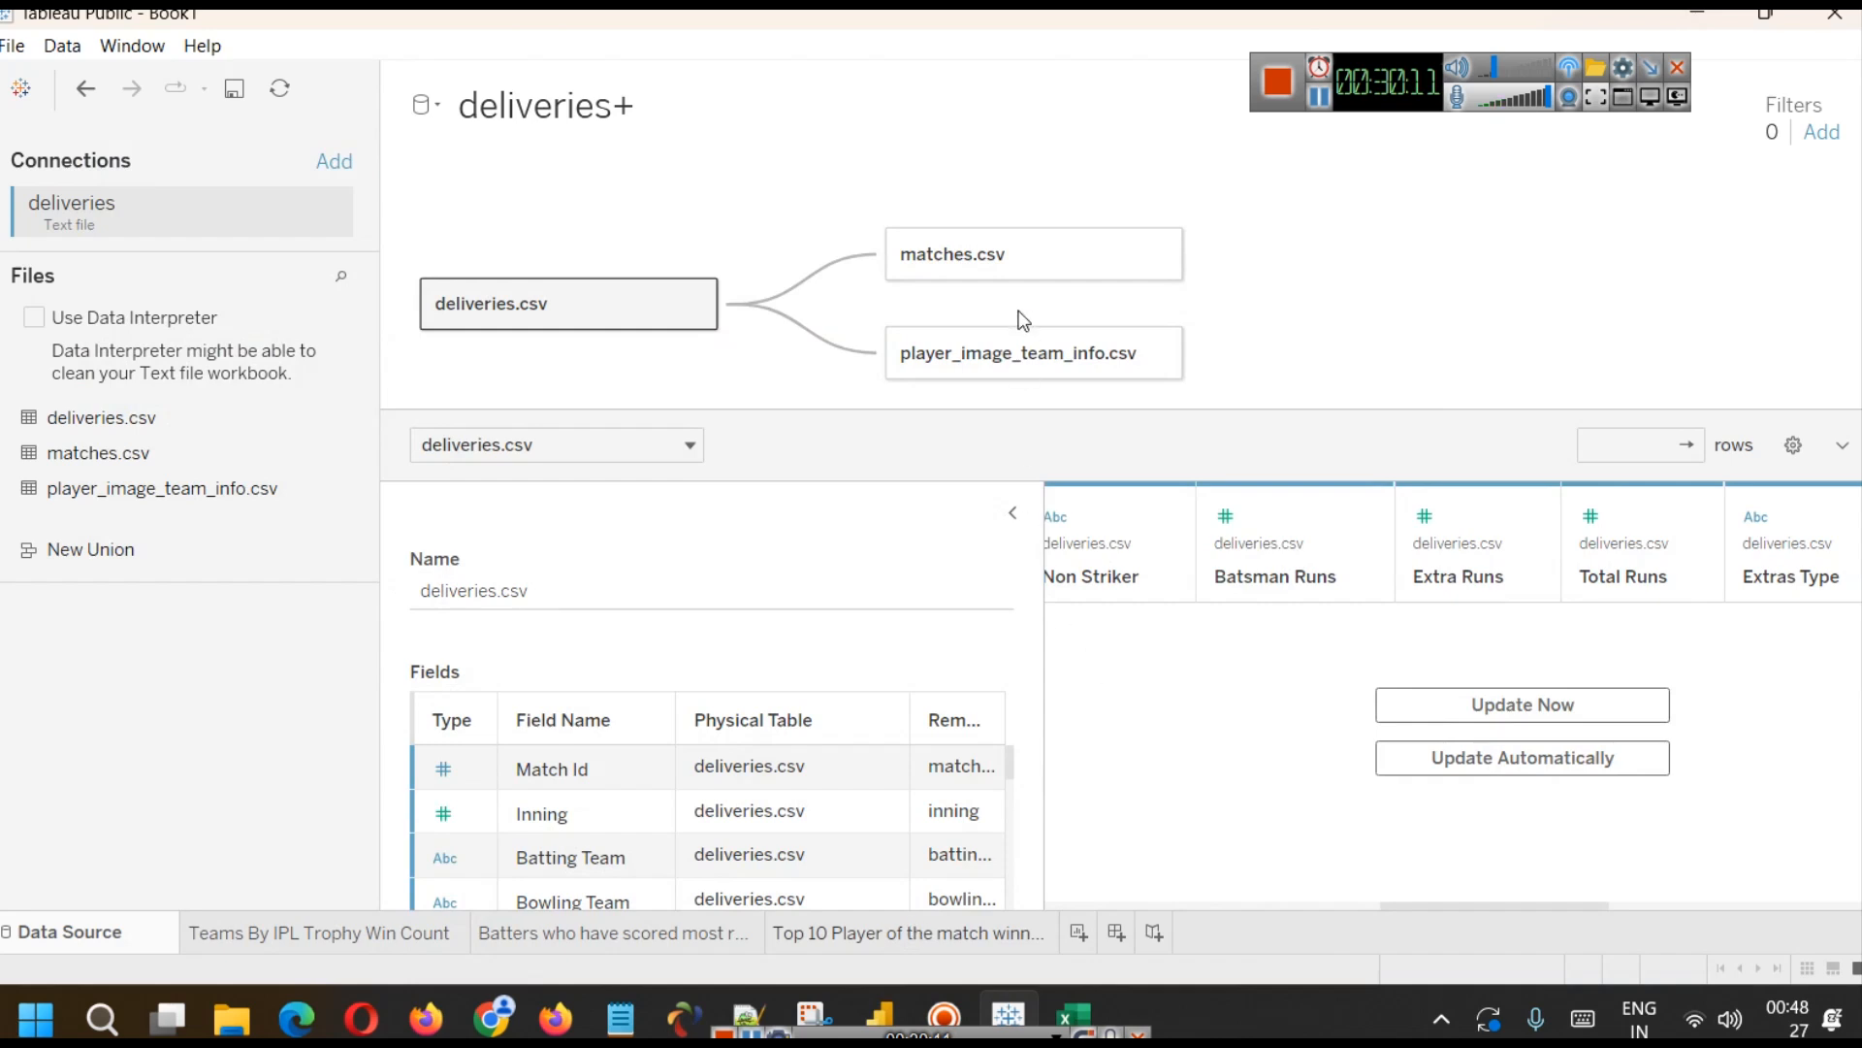
{"action": "left_click", "coordinate": [904, 933]}
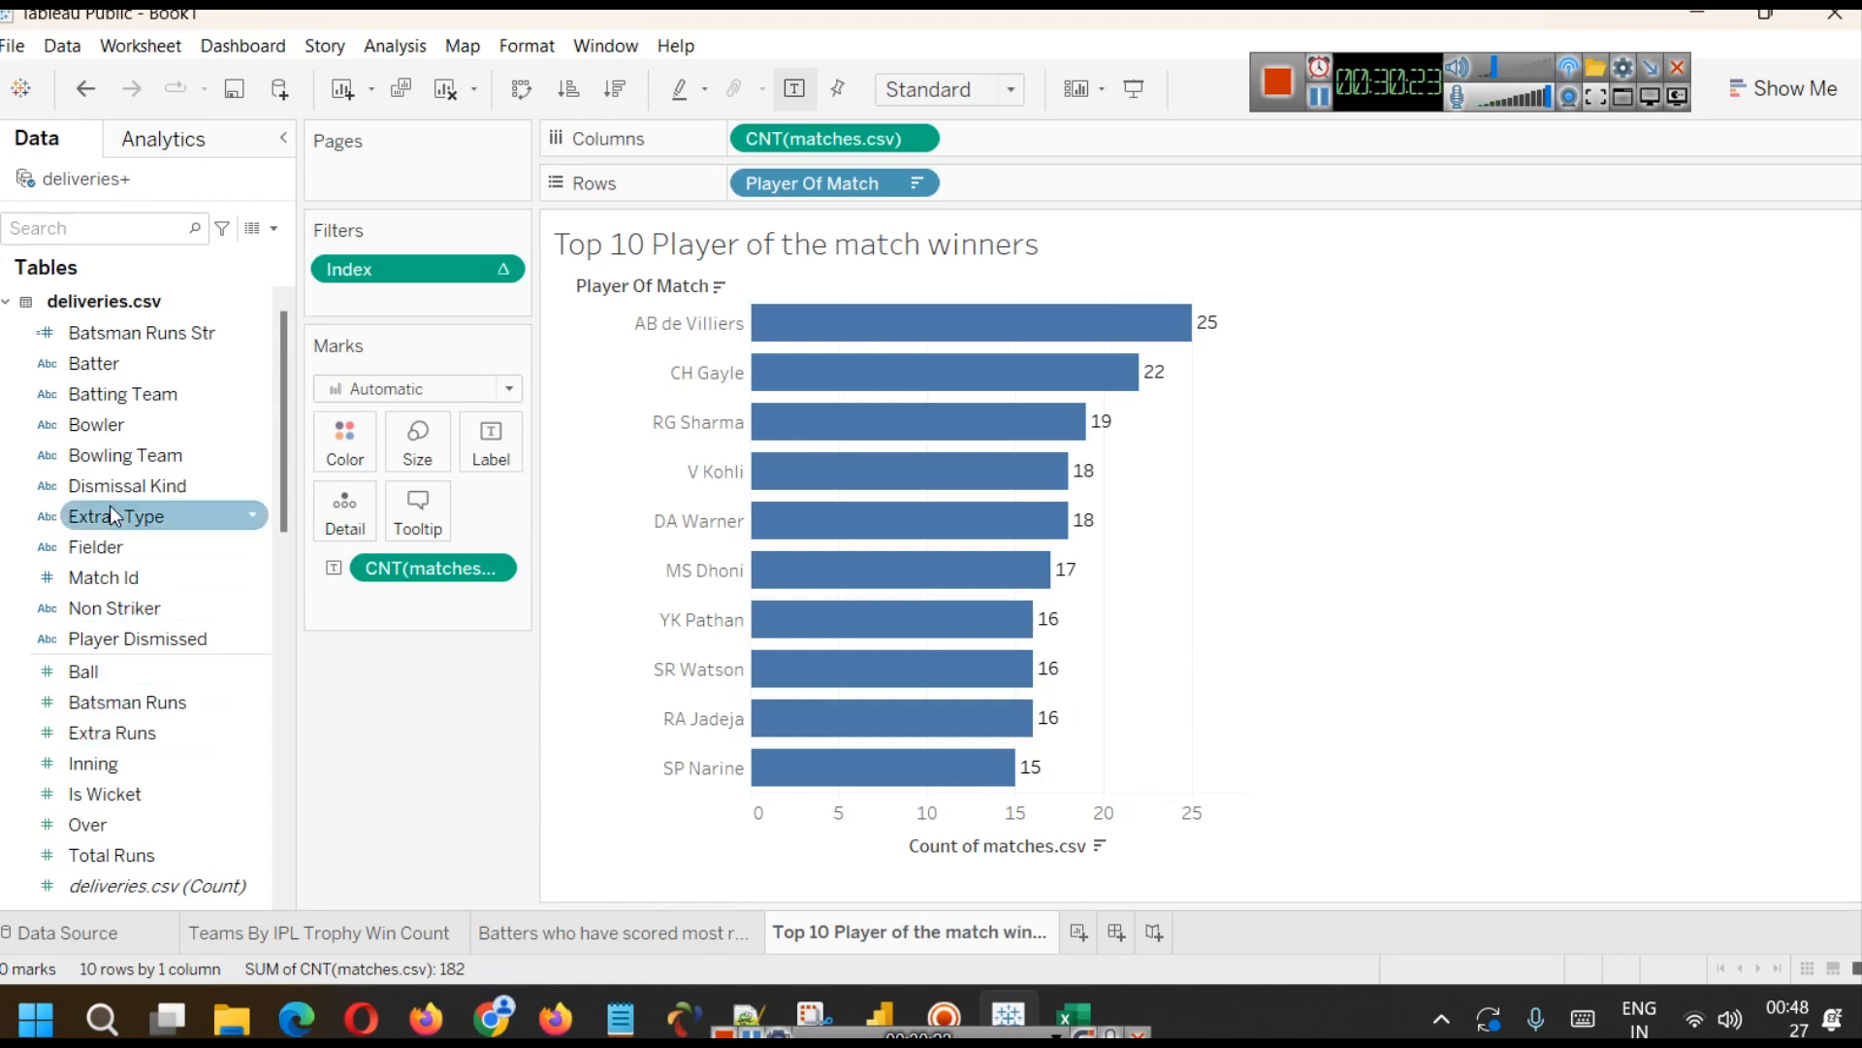
{"action": "scroll", "coordinate": [106, 446], "scroll_direction": "down", "scroll_amount": 1}
{"action": "scroll", "coordinate": [77, 340], "scroll_direction": "up", "scroll_amount": 1}
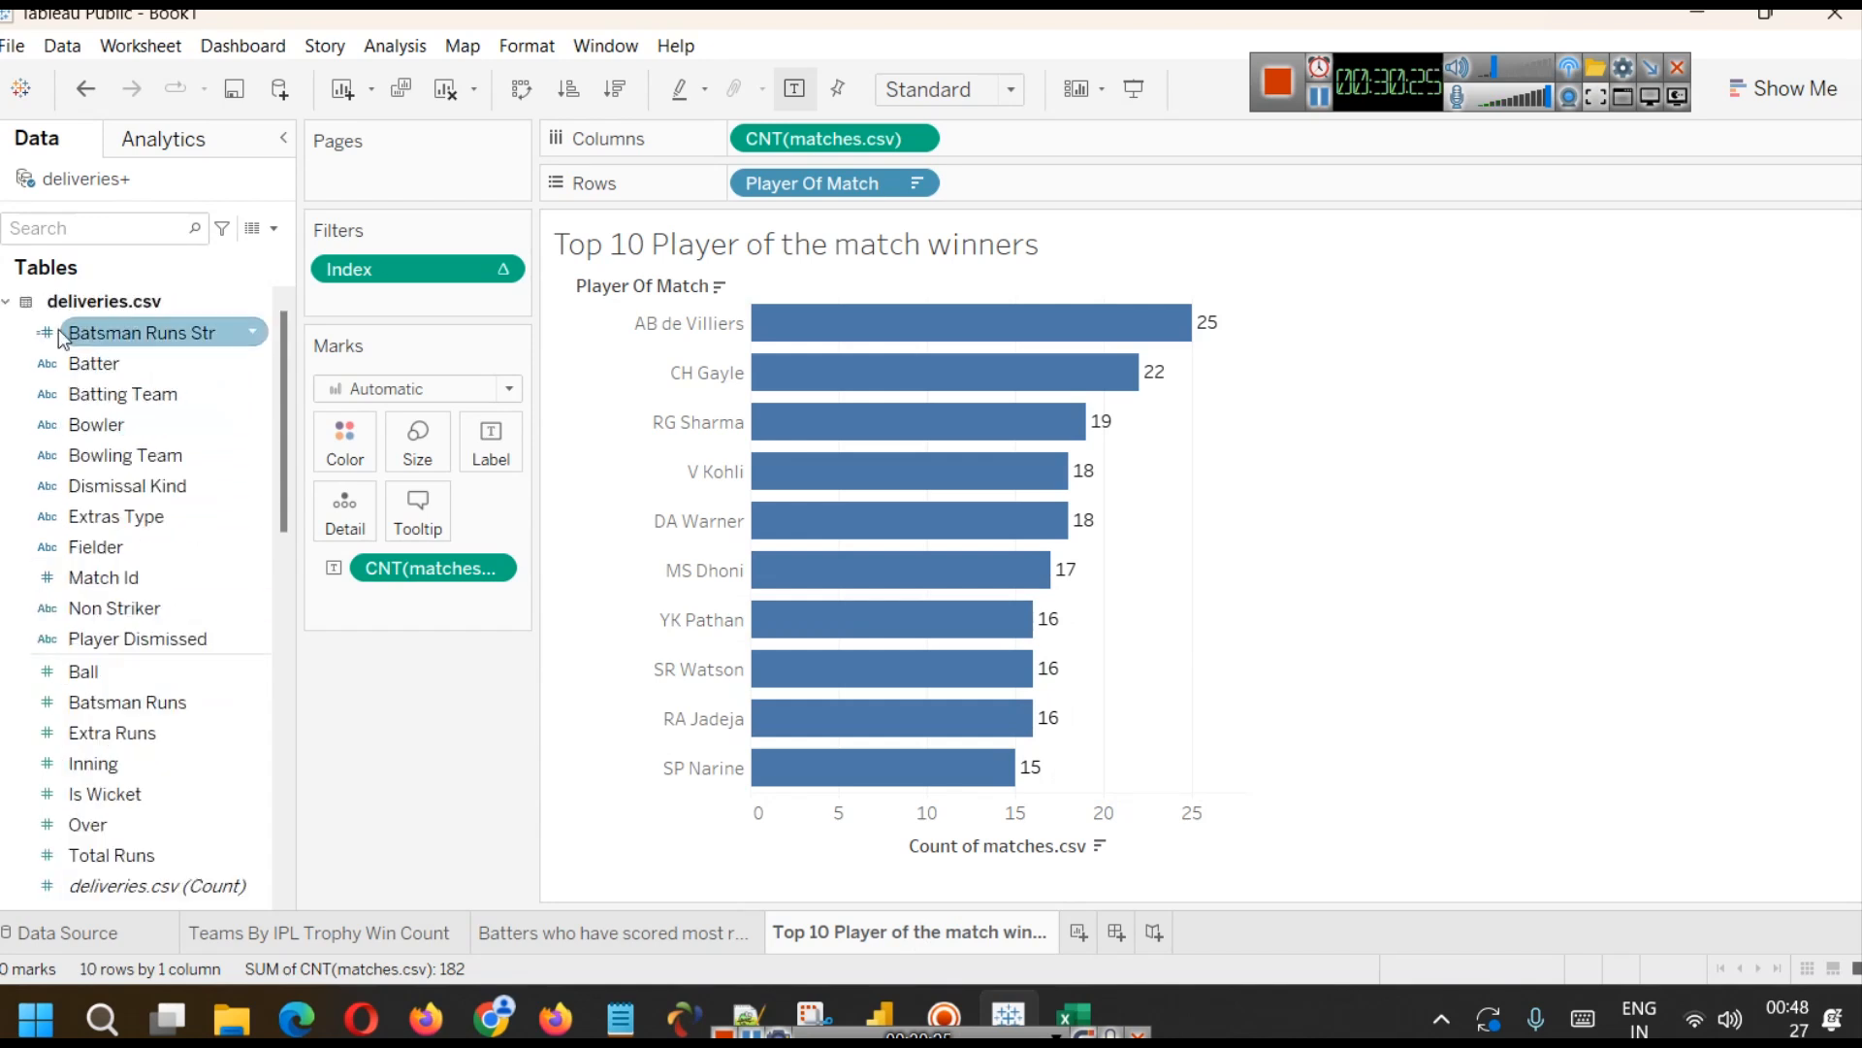
{"action": "left_click", "coordinate": [6, 301]}
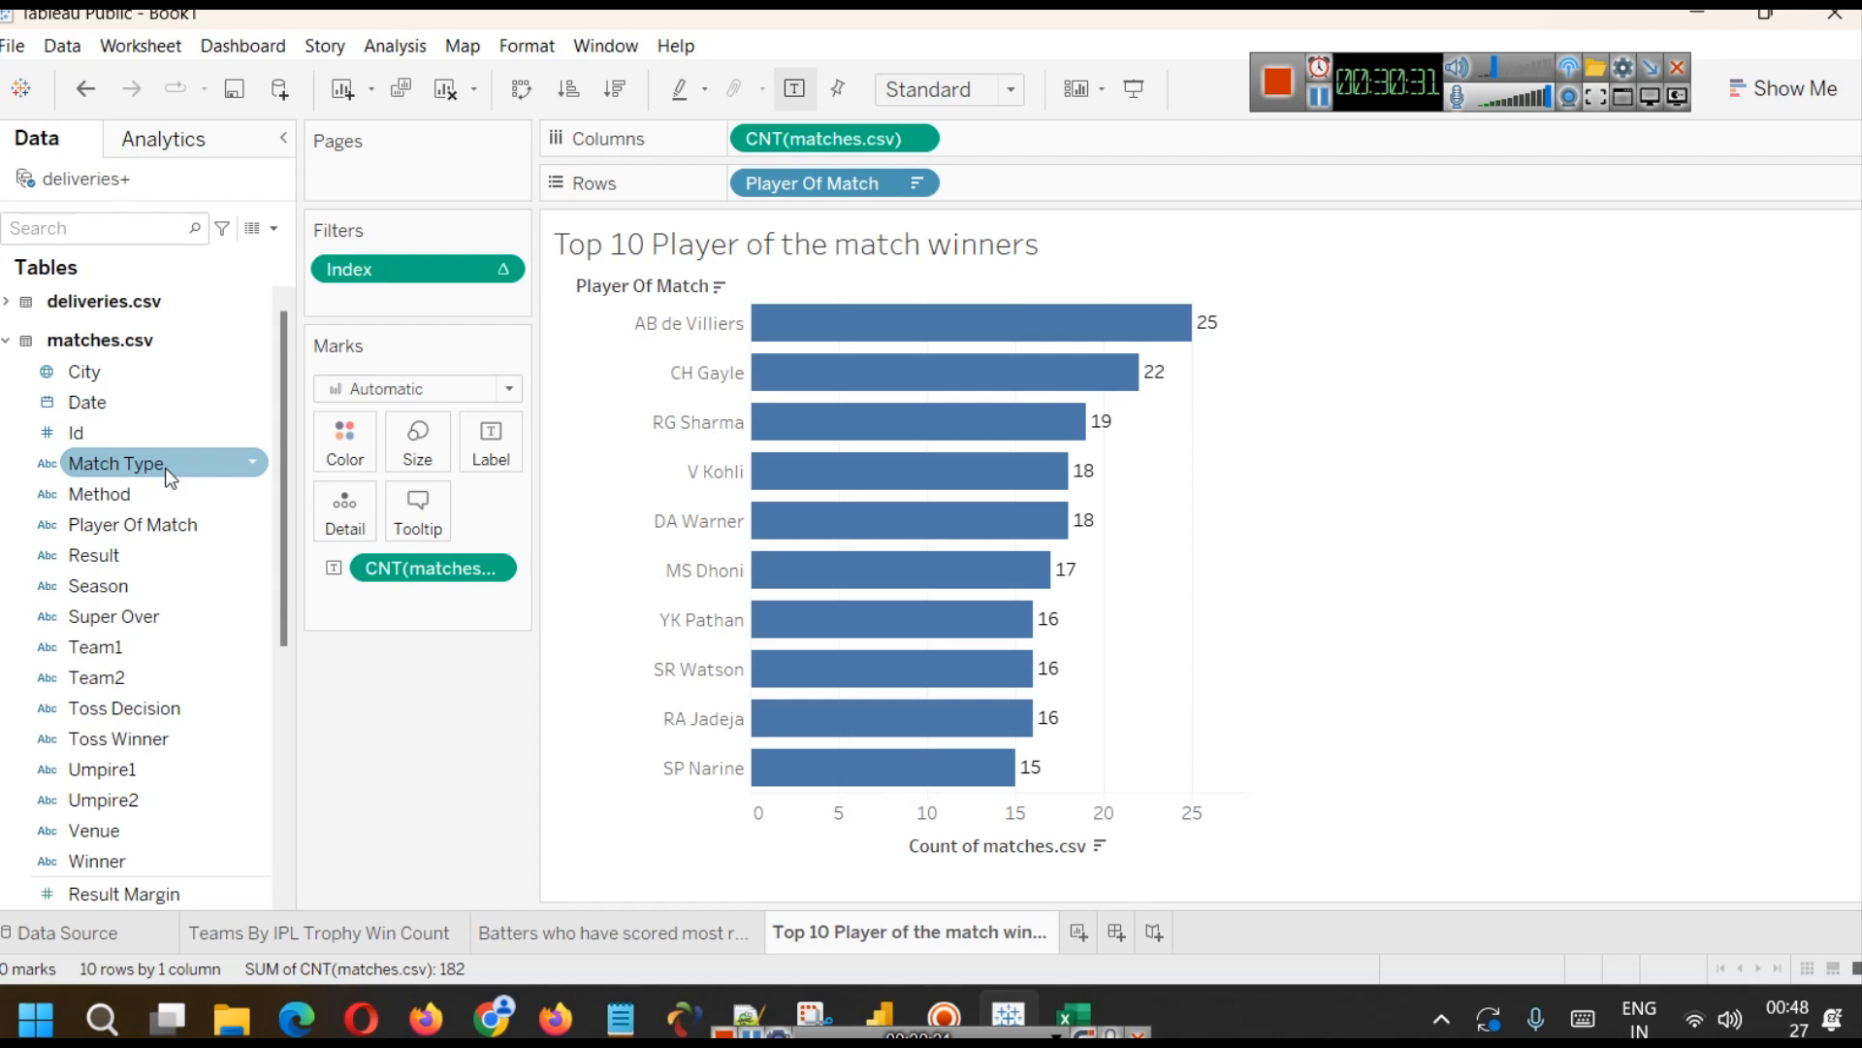
{"action": "left_click_drag", "start_coordinate": [165, 468], "coordinate": [345, 468]}
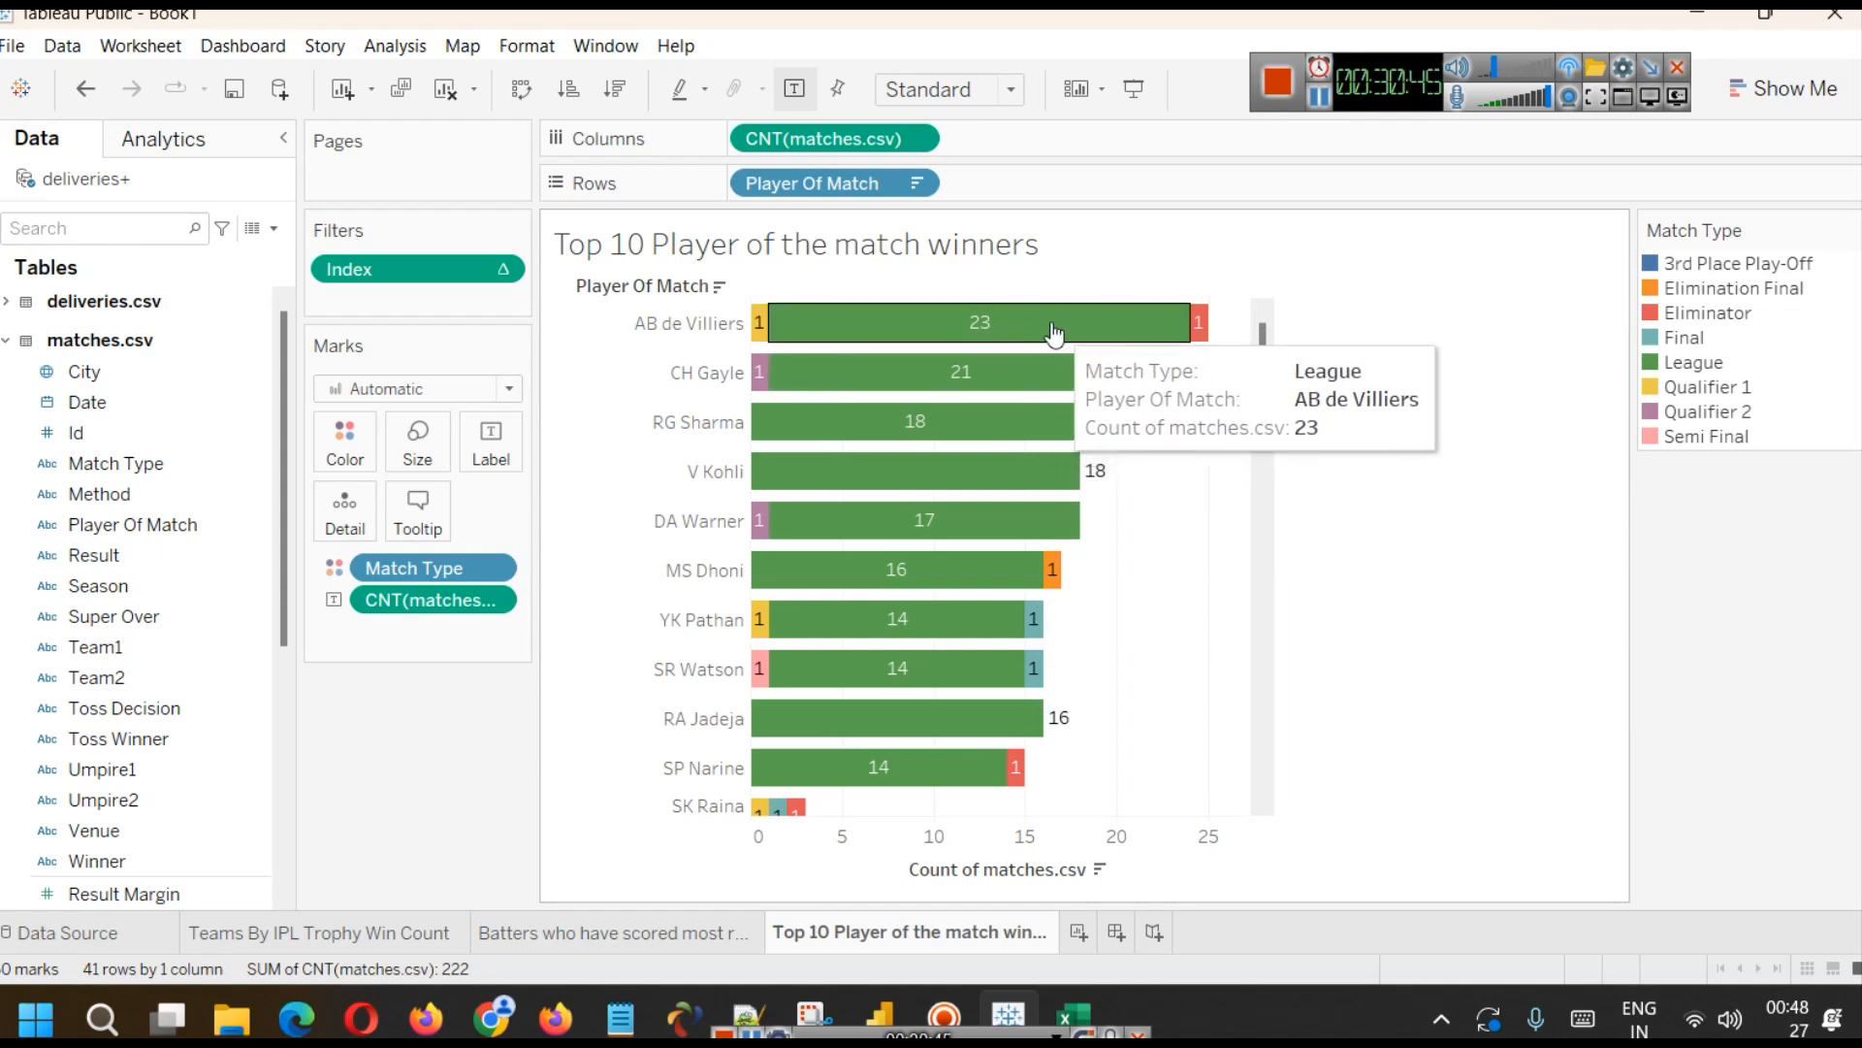
- Highlight the Final, Qualifier 1 and League match types one at a time to examine each player's awards, clearing each highlight
{"action": "left_click", "coordinate": [1711, 361]}
{"action": "left_click", "coordinate": [1710, 355]}
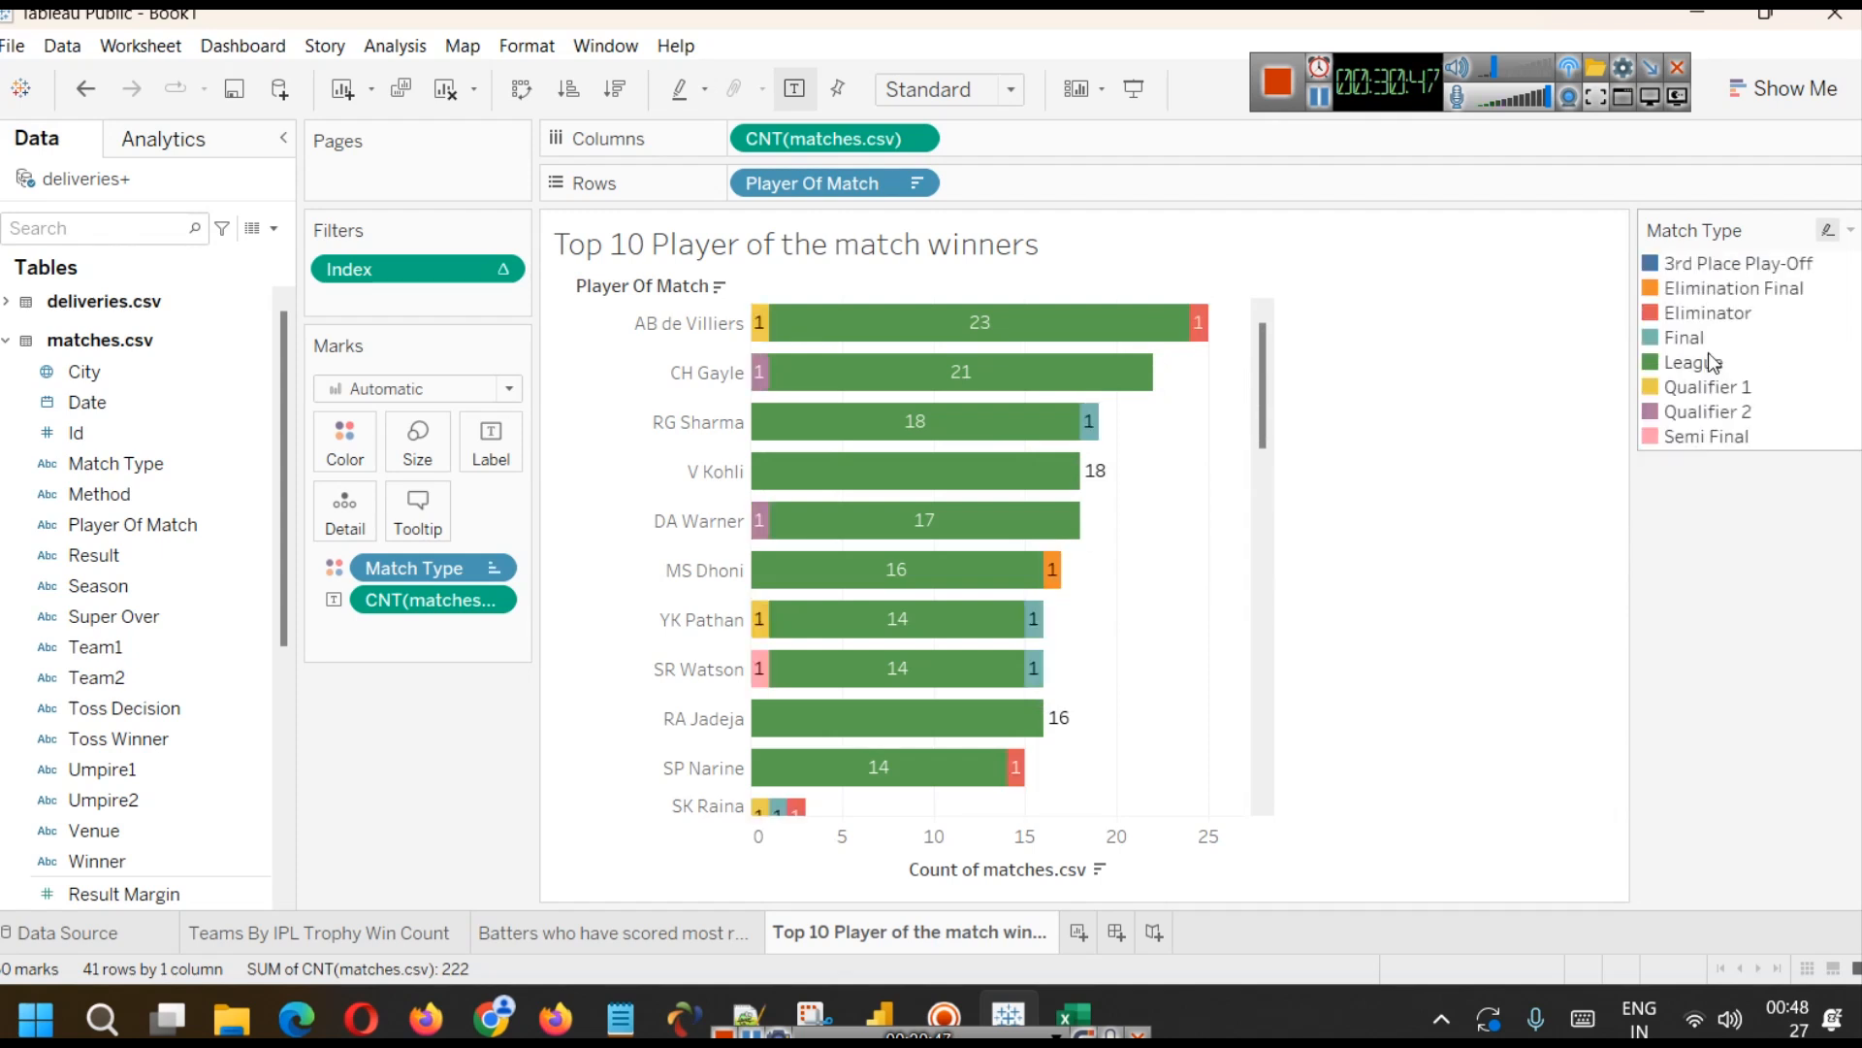
{"action": "left_click", "coordinate": [1688, 339]}
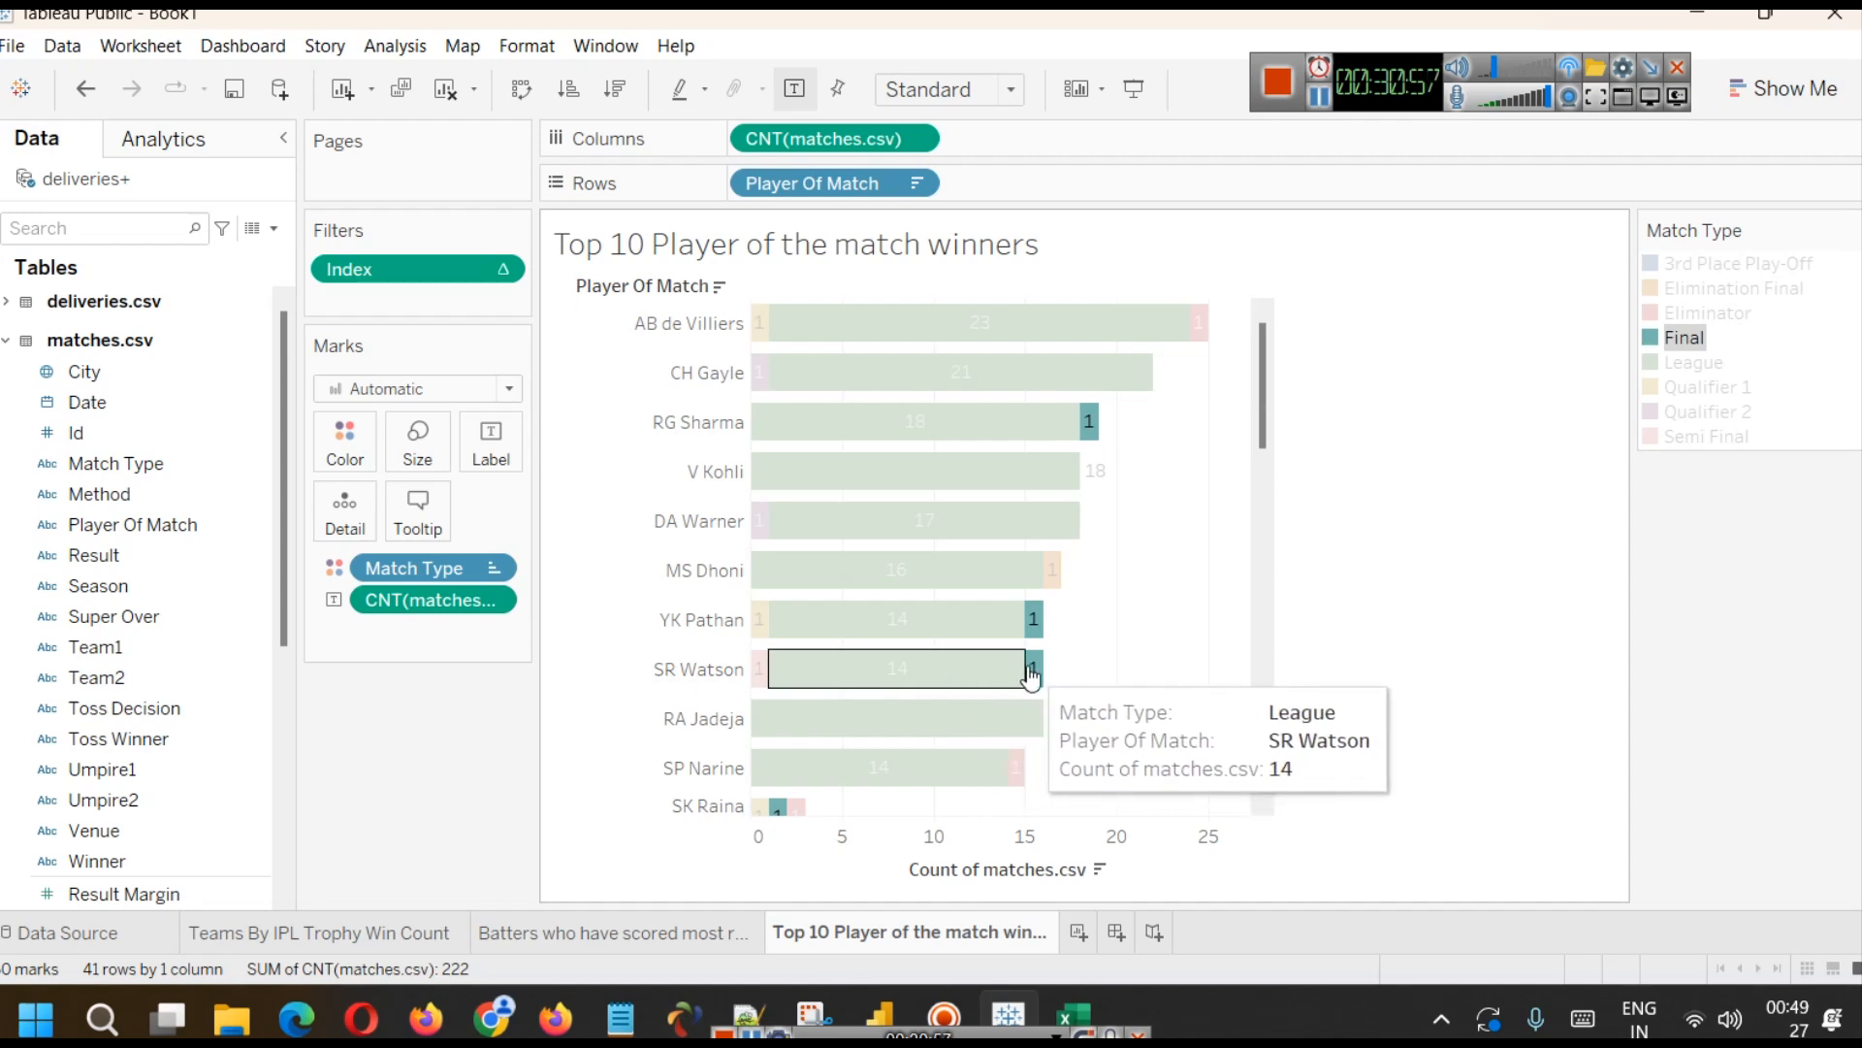
{"action": "left_click_drag", "start_coordinate": [1256, 405], "coordinate": [1253, 318]}
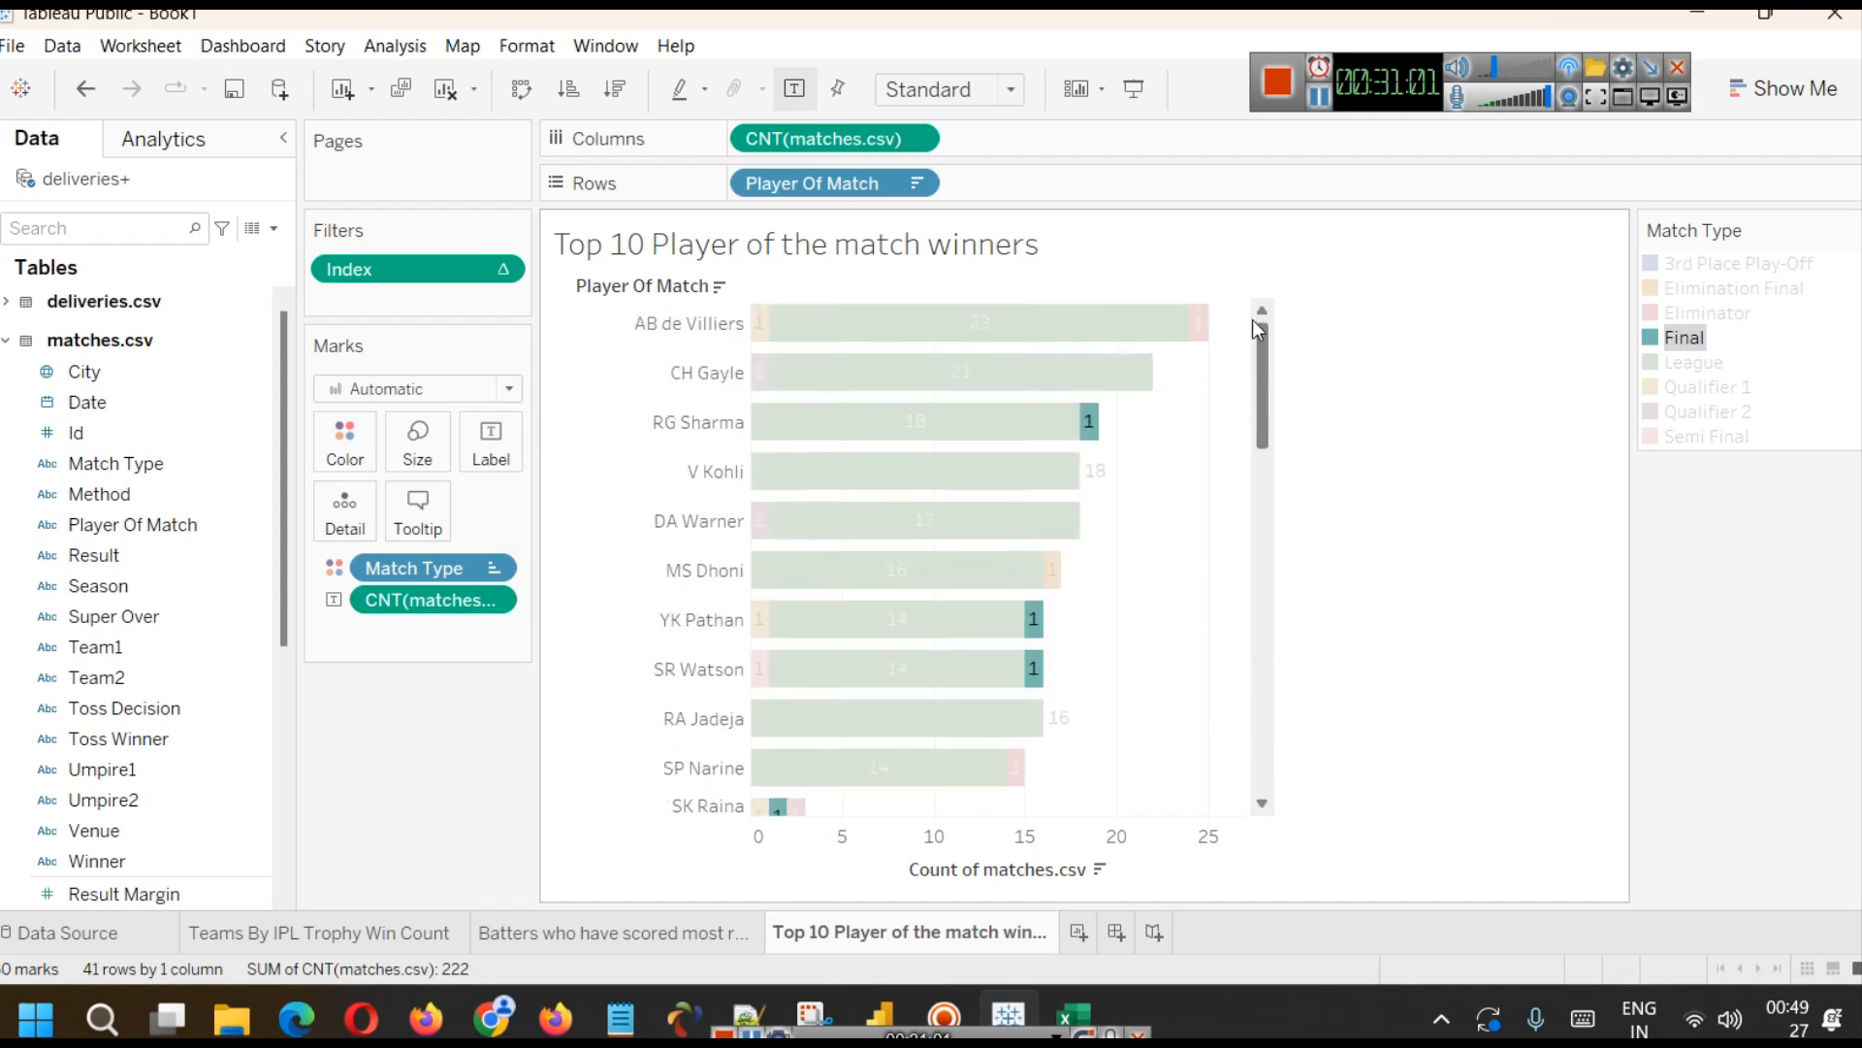
{"action": "left_click", "coordinate": [1319, 98]}
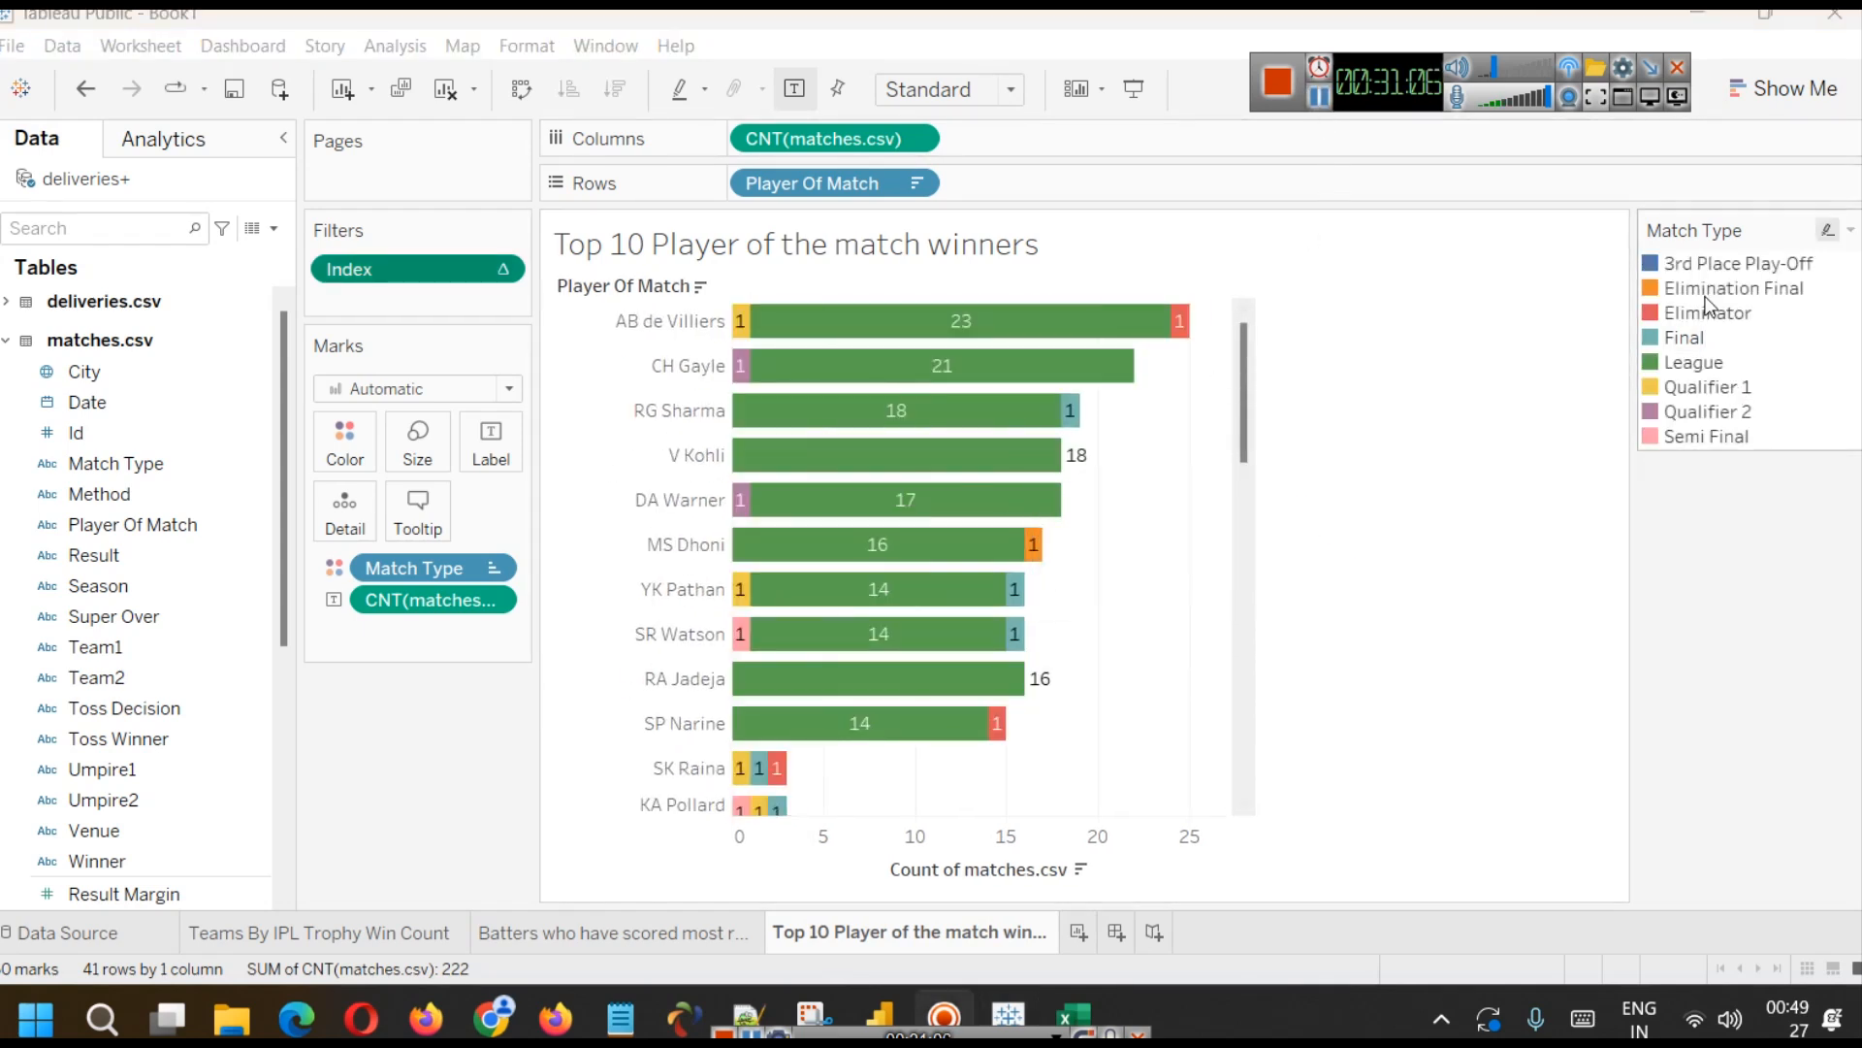
{"action": "left_click", "coordinate": [1700, 389]}
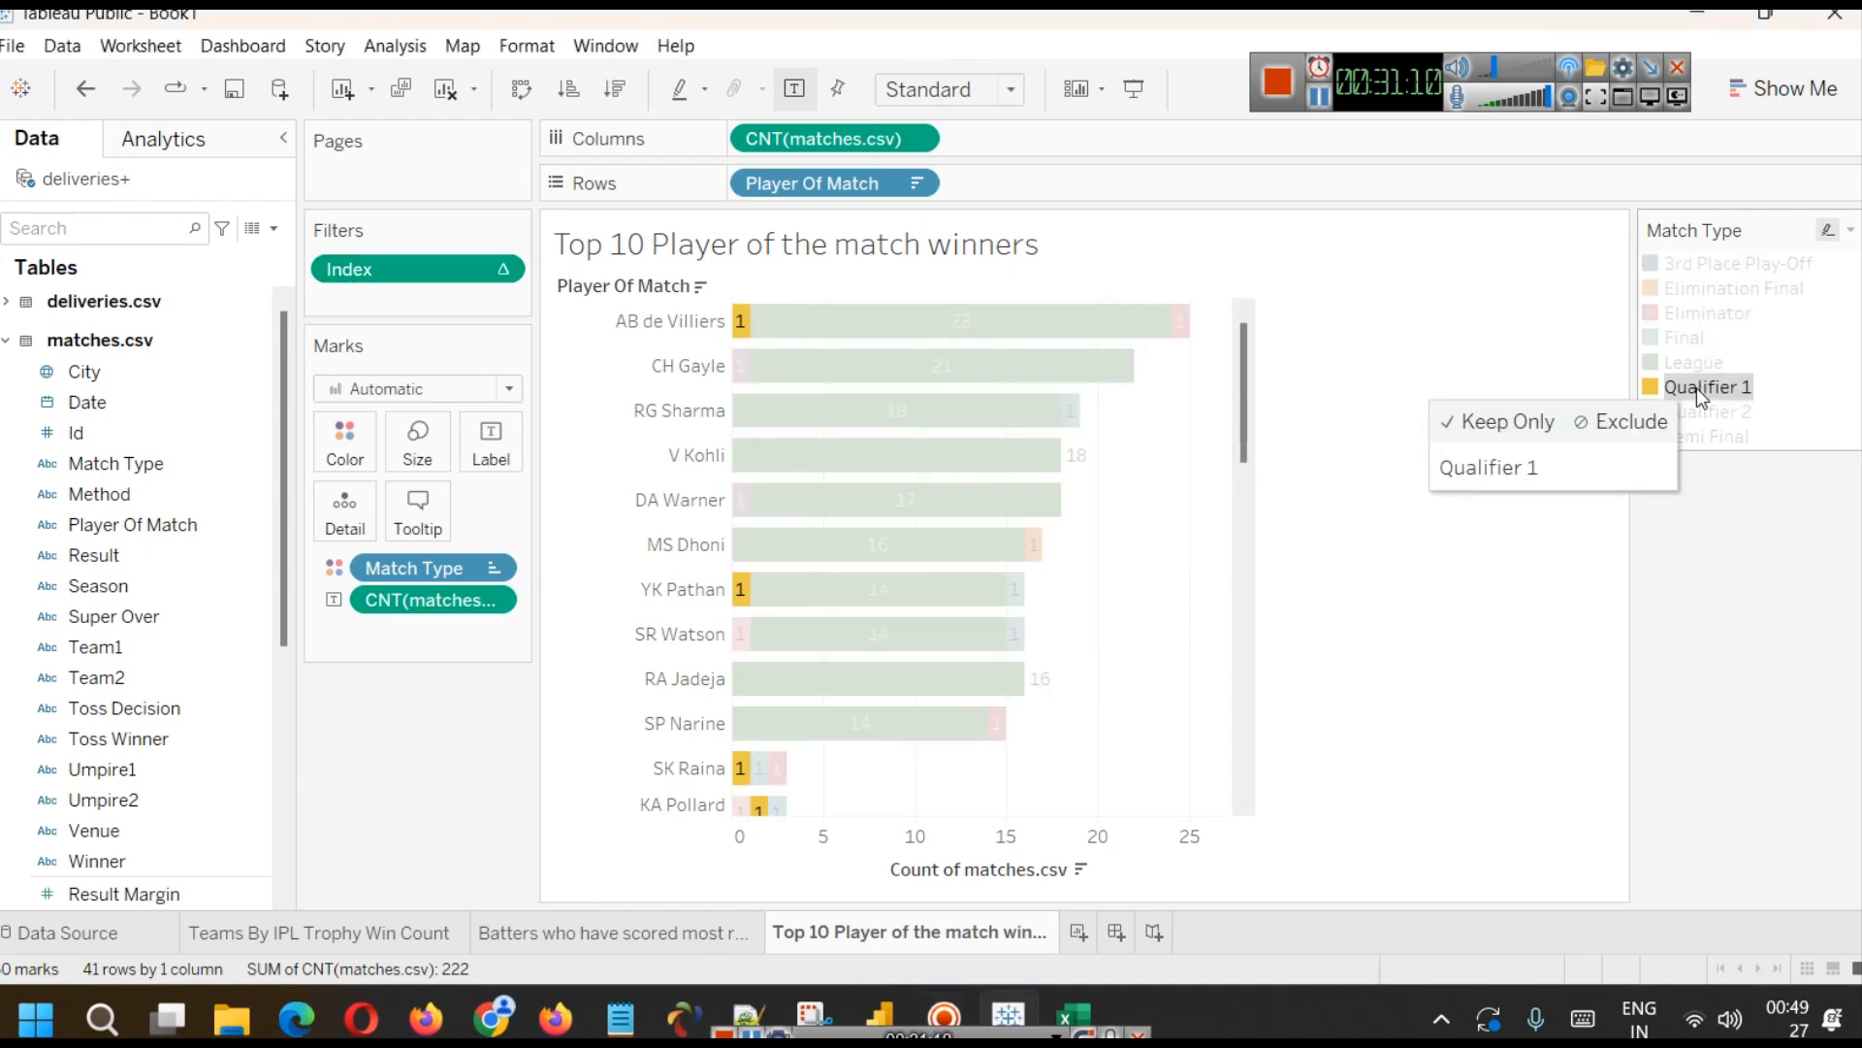
{"action": "left_click", "coordinate": [1696, 388]}
{"action": "left_click", "coordinate": [1698, 365]}
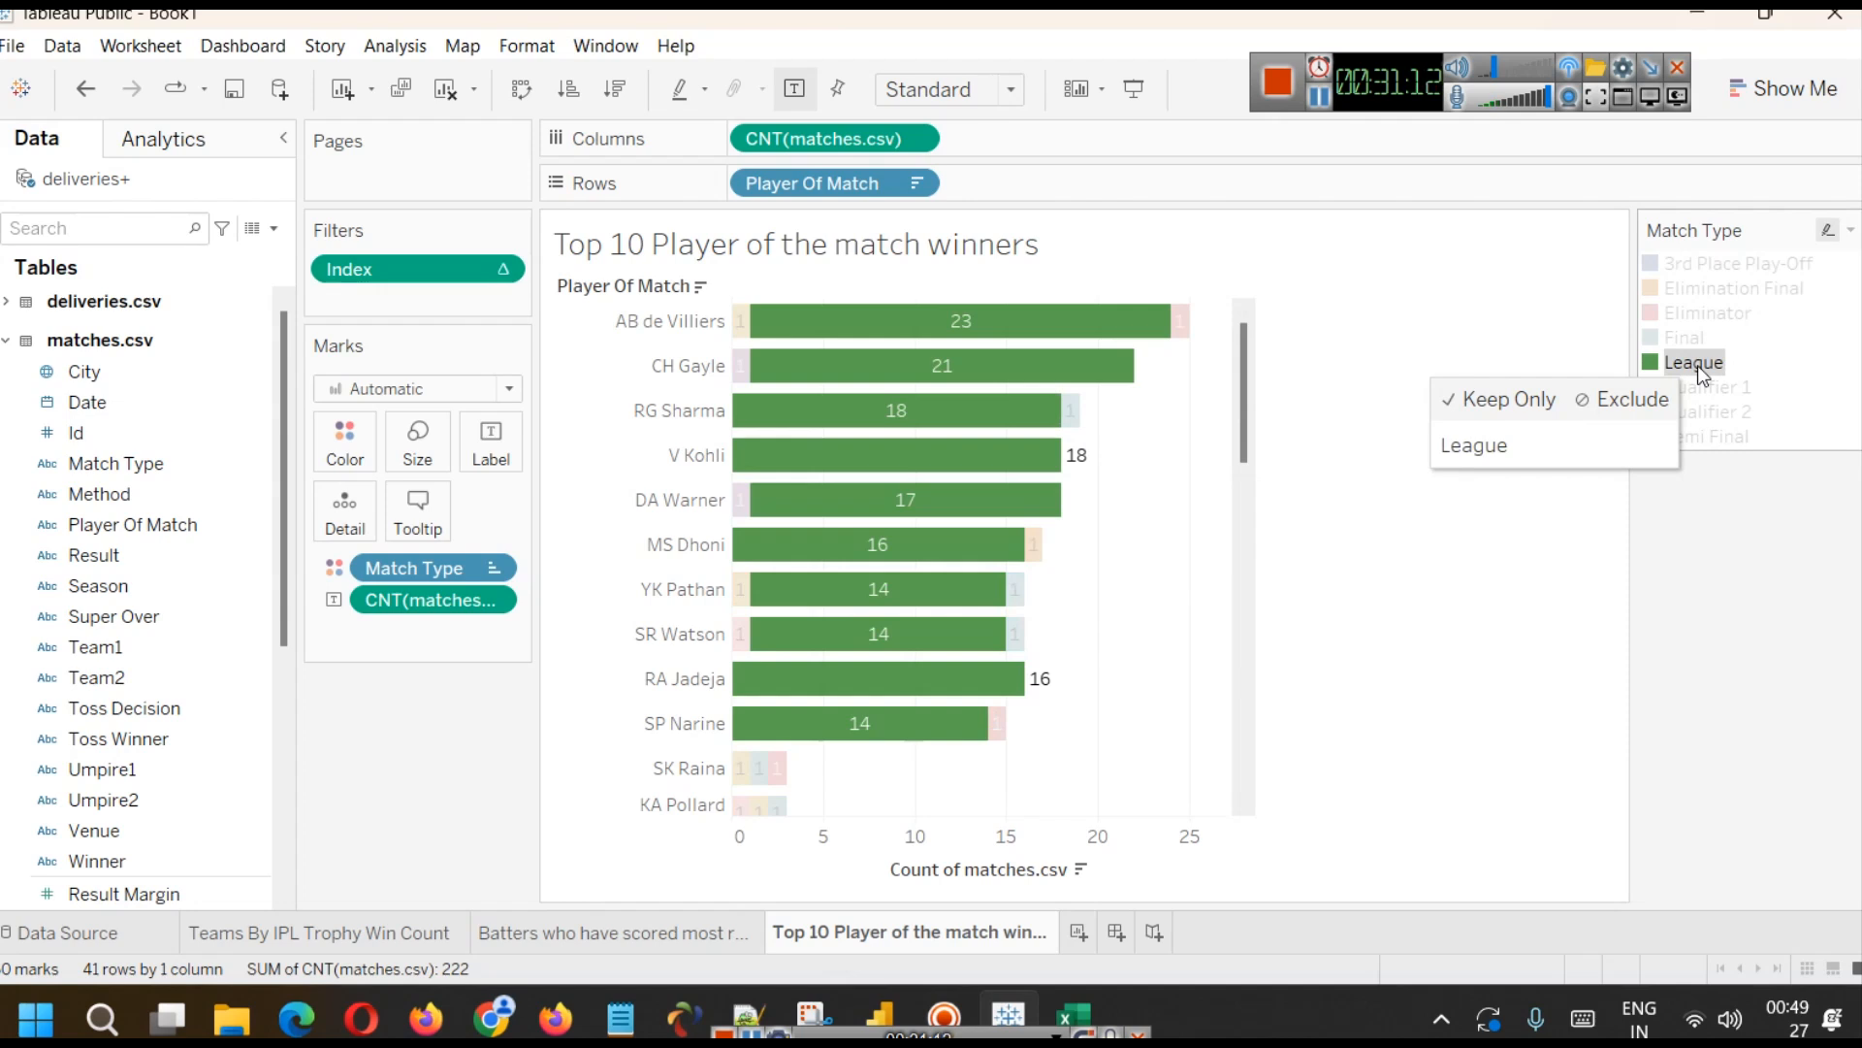
{"action": "left_click", "coordinate": [1697, 365]}
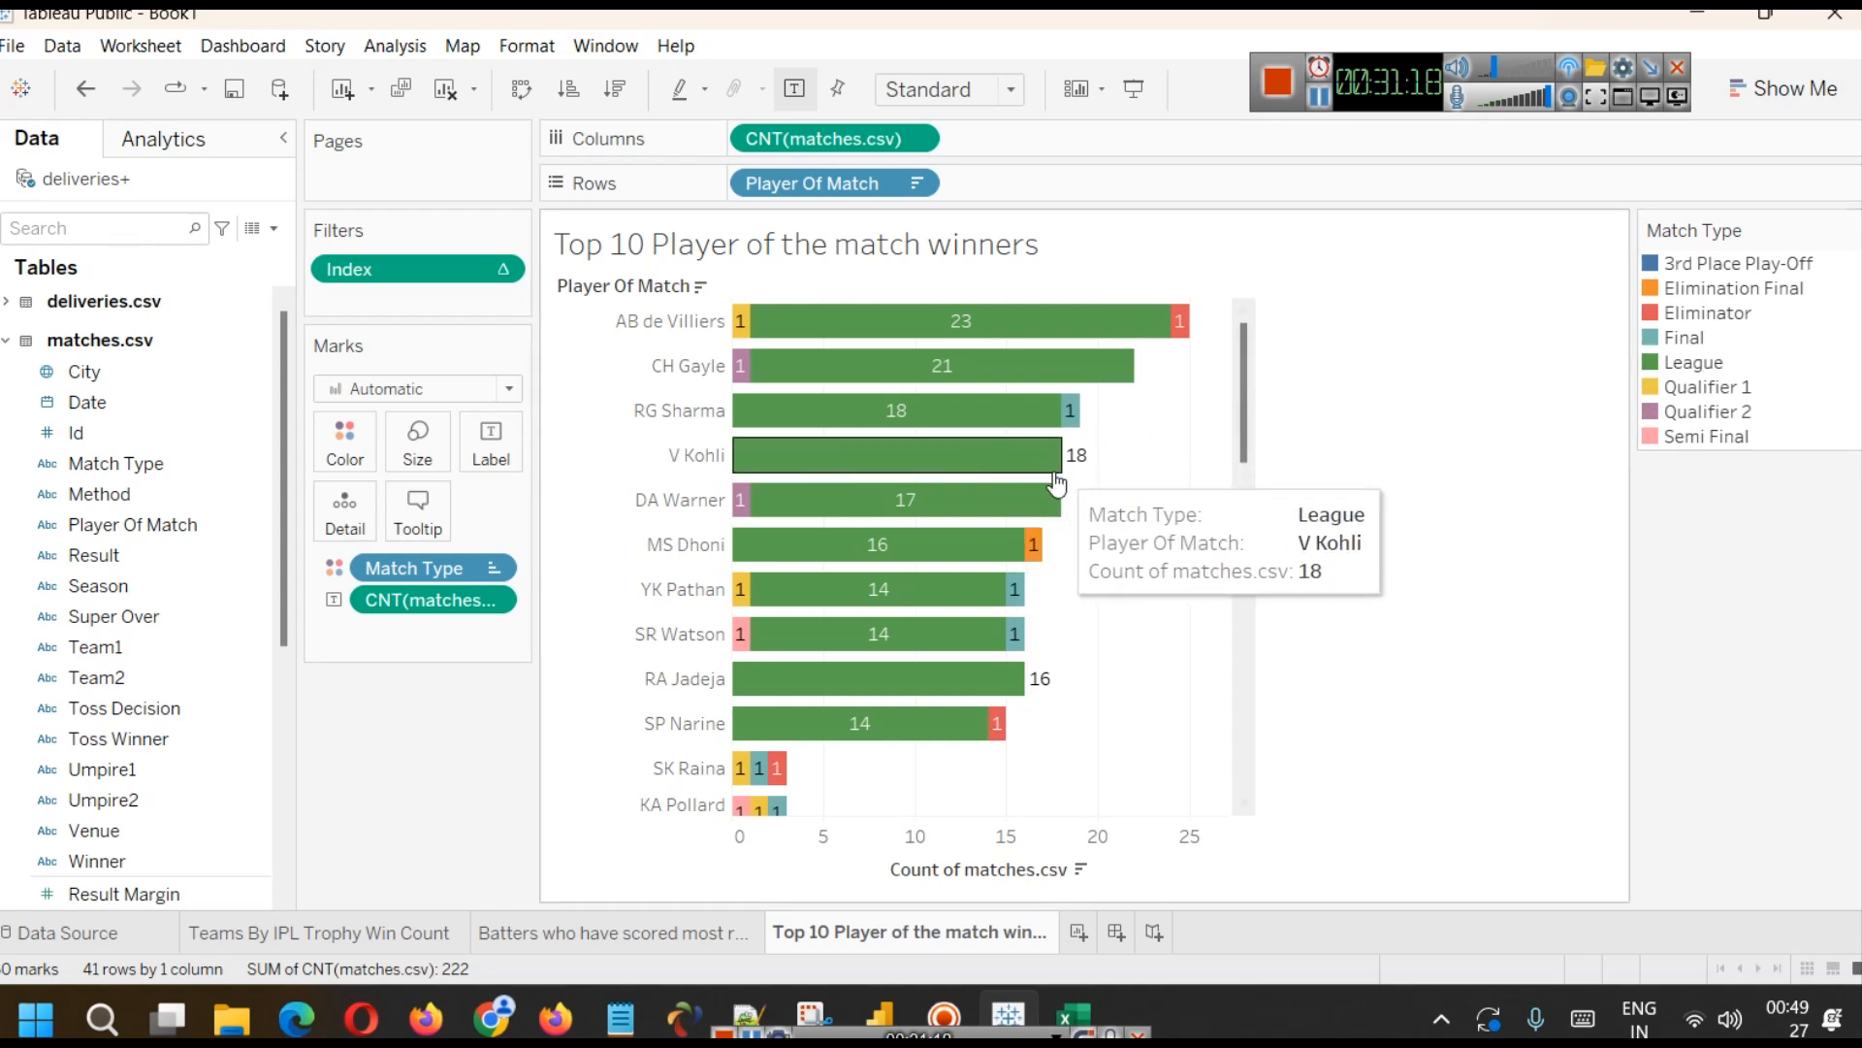
{"action": "mouse_move", "coordinate": [1061, 506]}
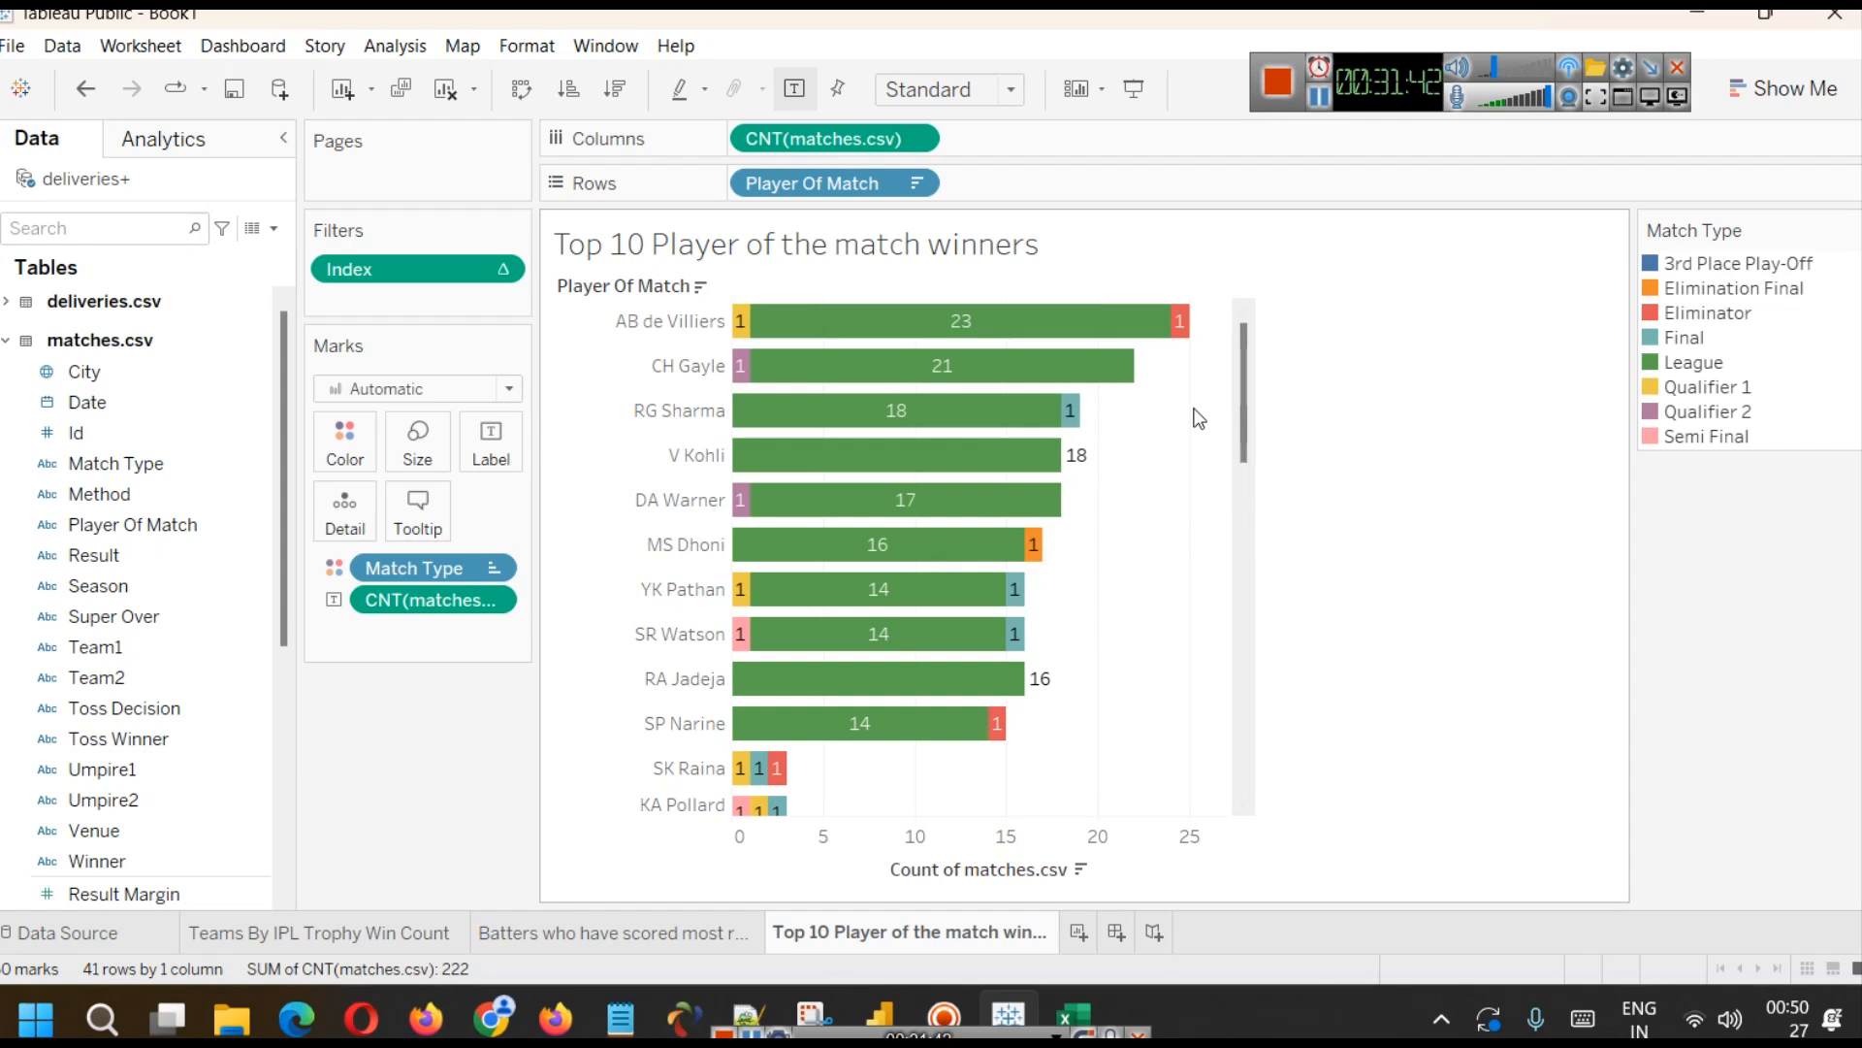
- Try the pie, stacked bar and treemap chart types on the worksheet, and undo all three
{"action": "left_click", "coordinate": [1743, 89]}
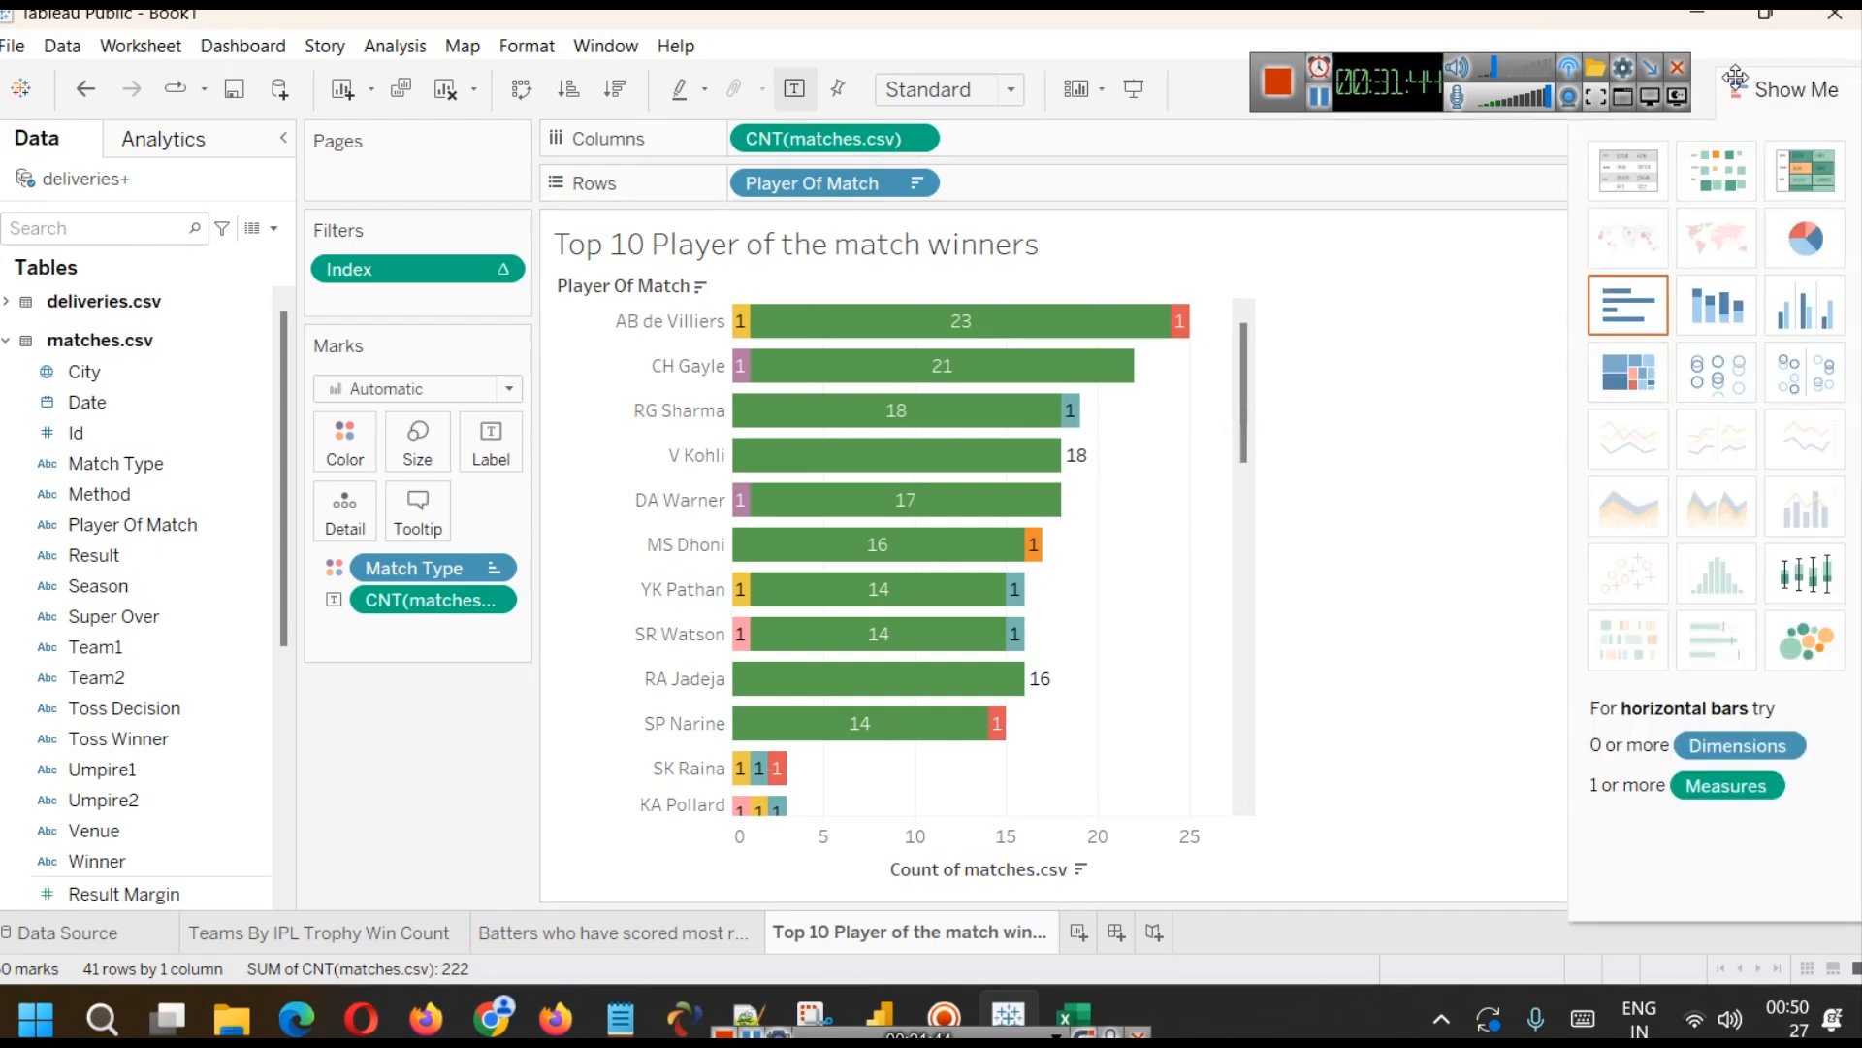
{"action": "left_click", "coordinate": [1802, 243]}
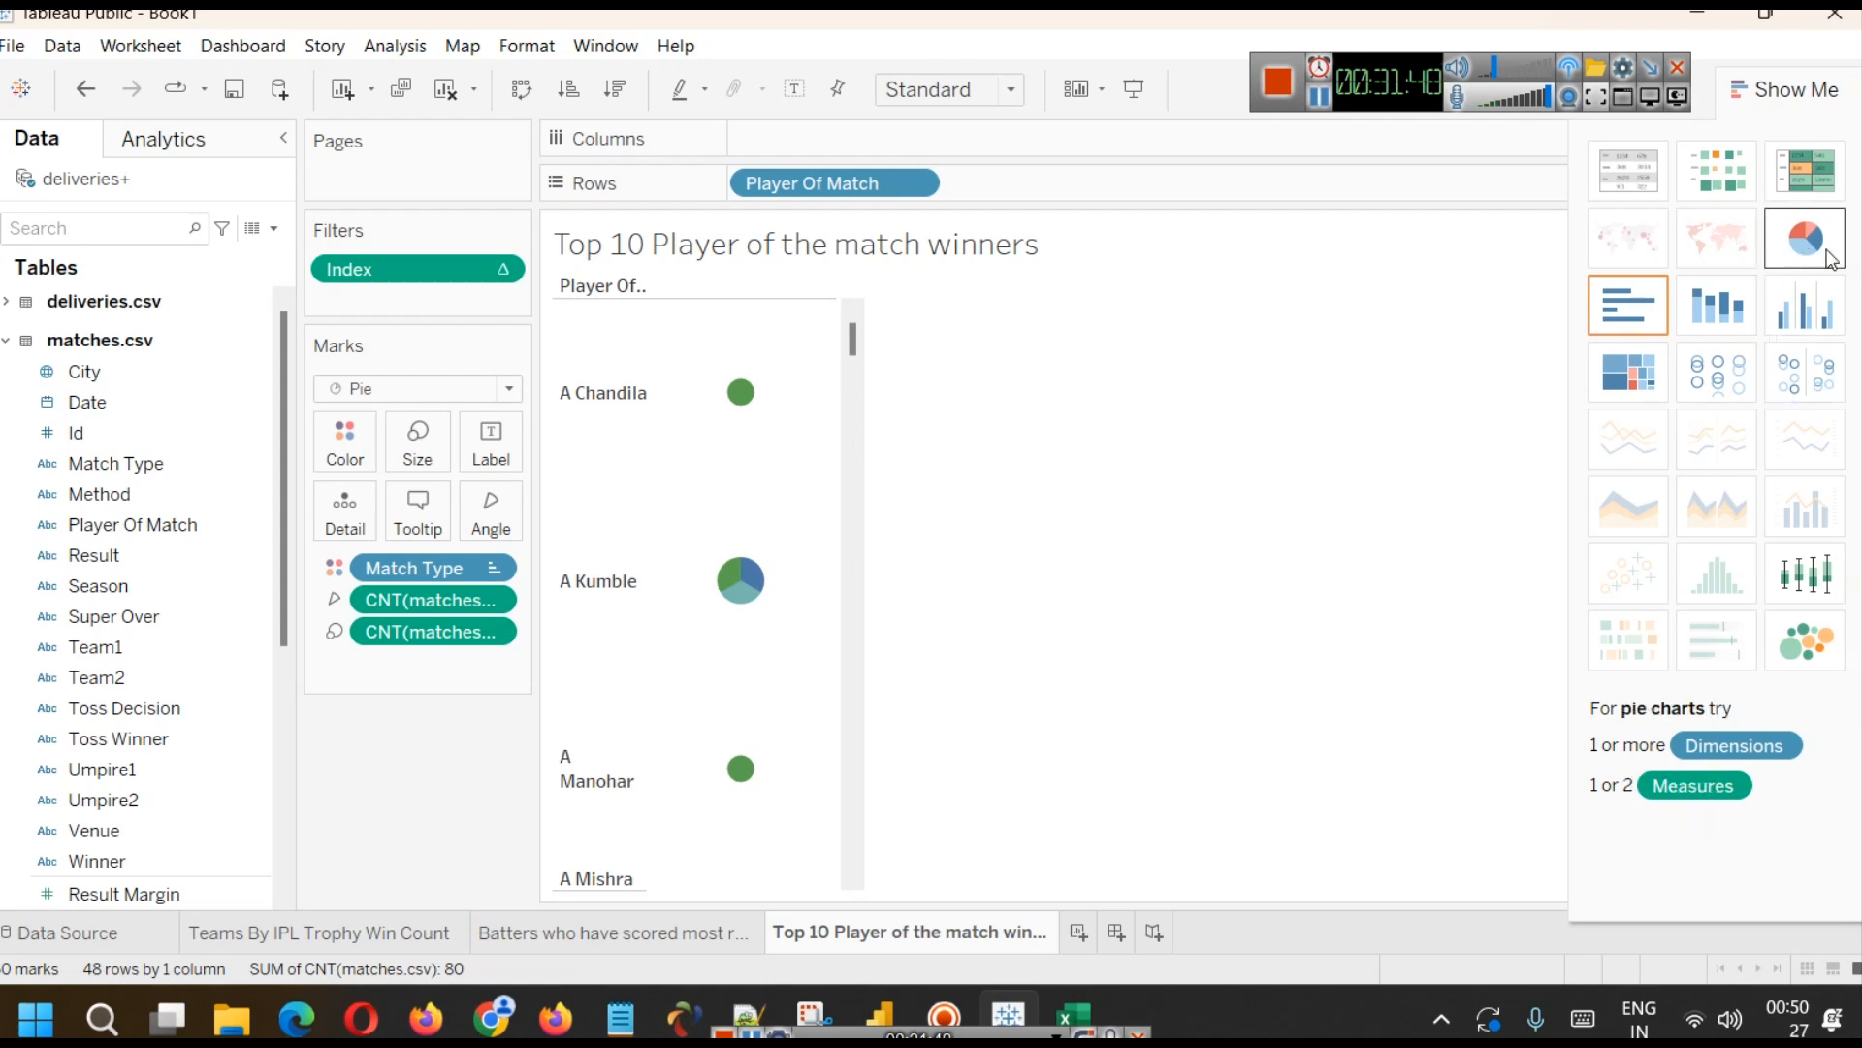
{"action": "left_click", "coordinate": [1710, 311]}
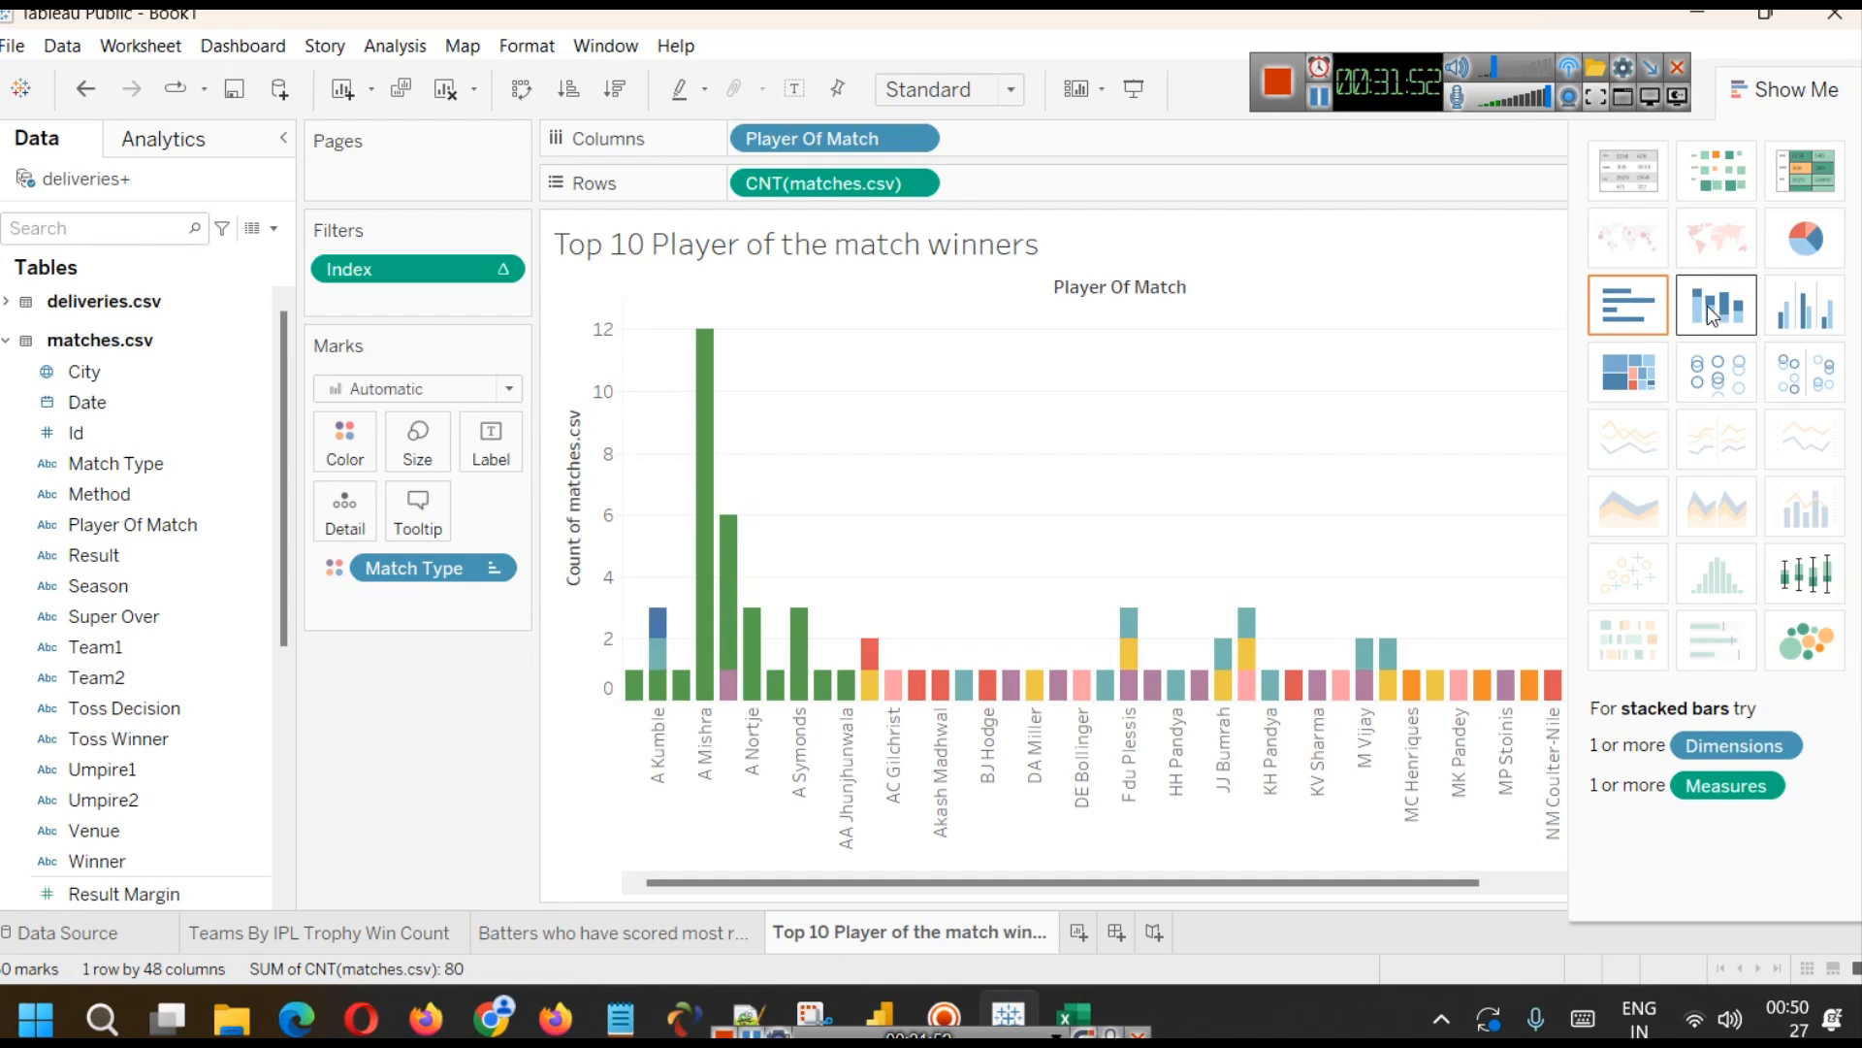
{"action": "left_click", "coordinate": [1655, 388]}
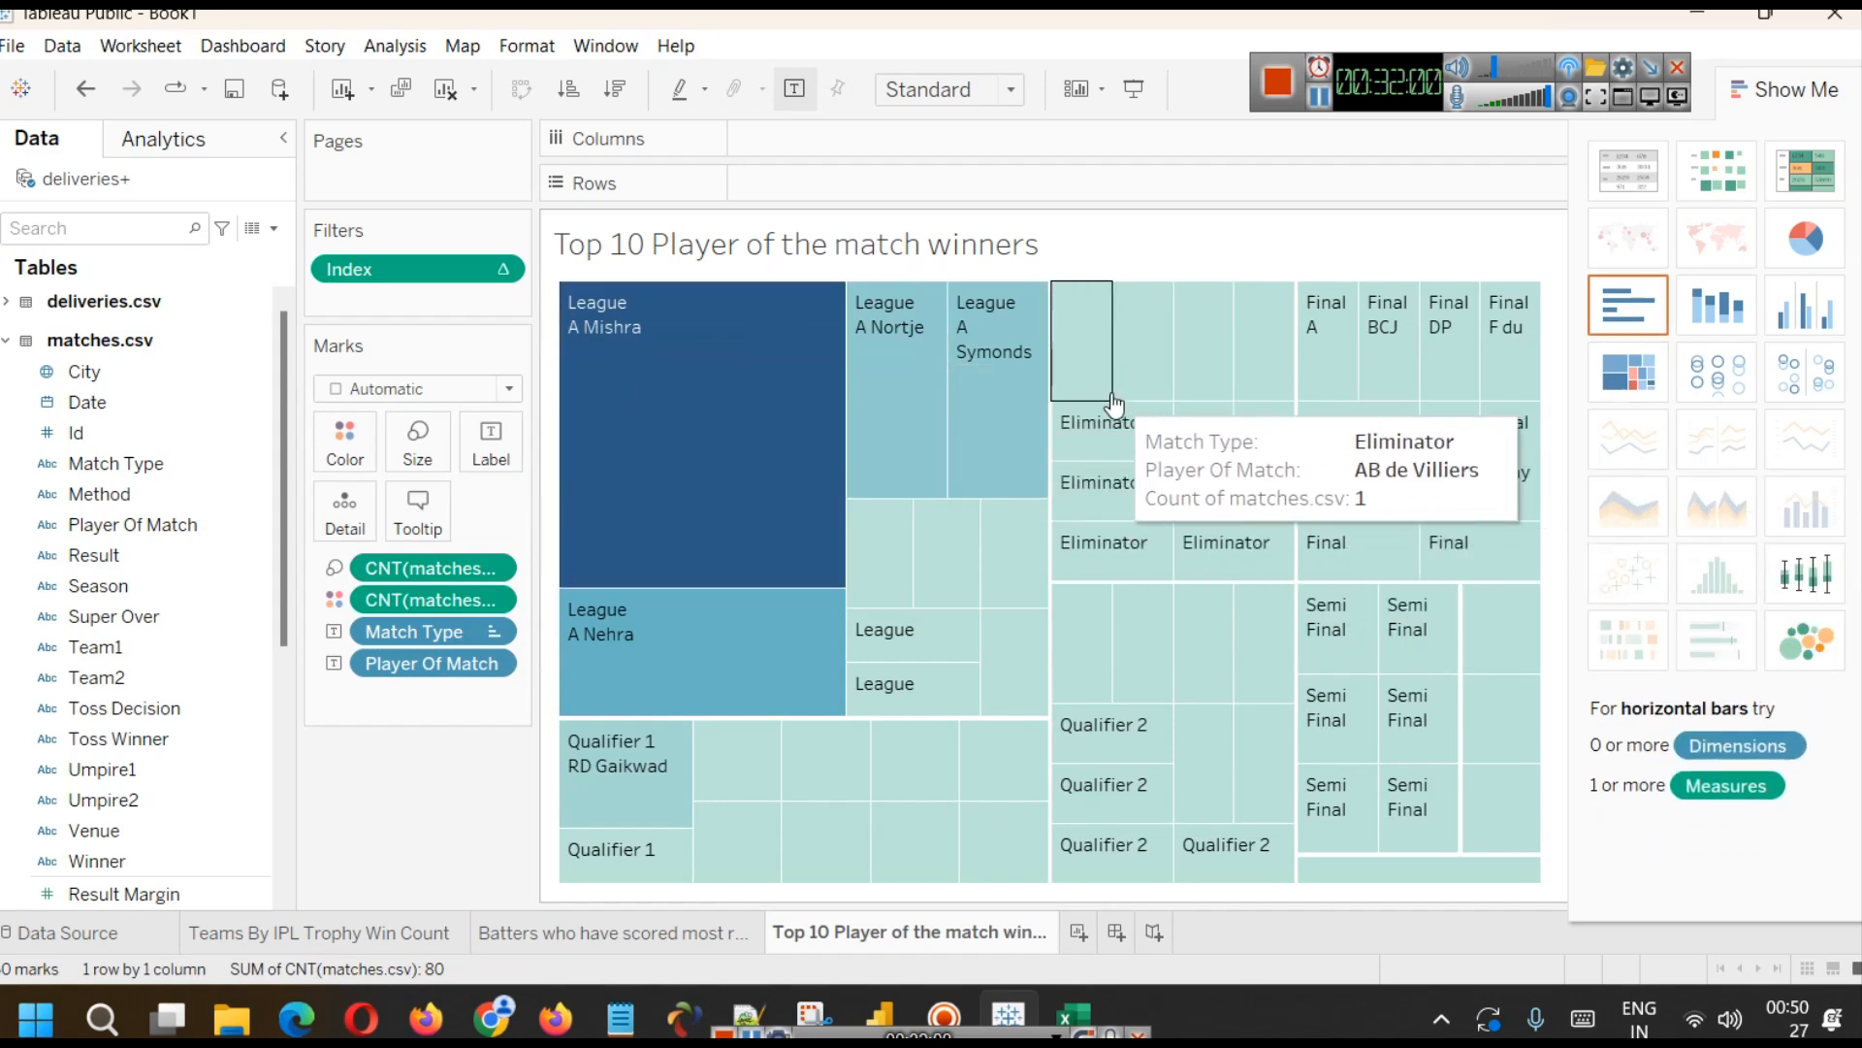
{"action": "key", "text": "ctrl+z"}
{"action": "key", "text": "ctrl+z"}
{"action": "key", "text": "ctrl+z"}
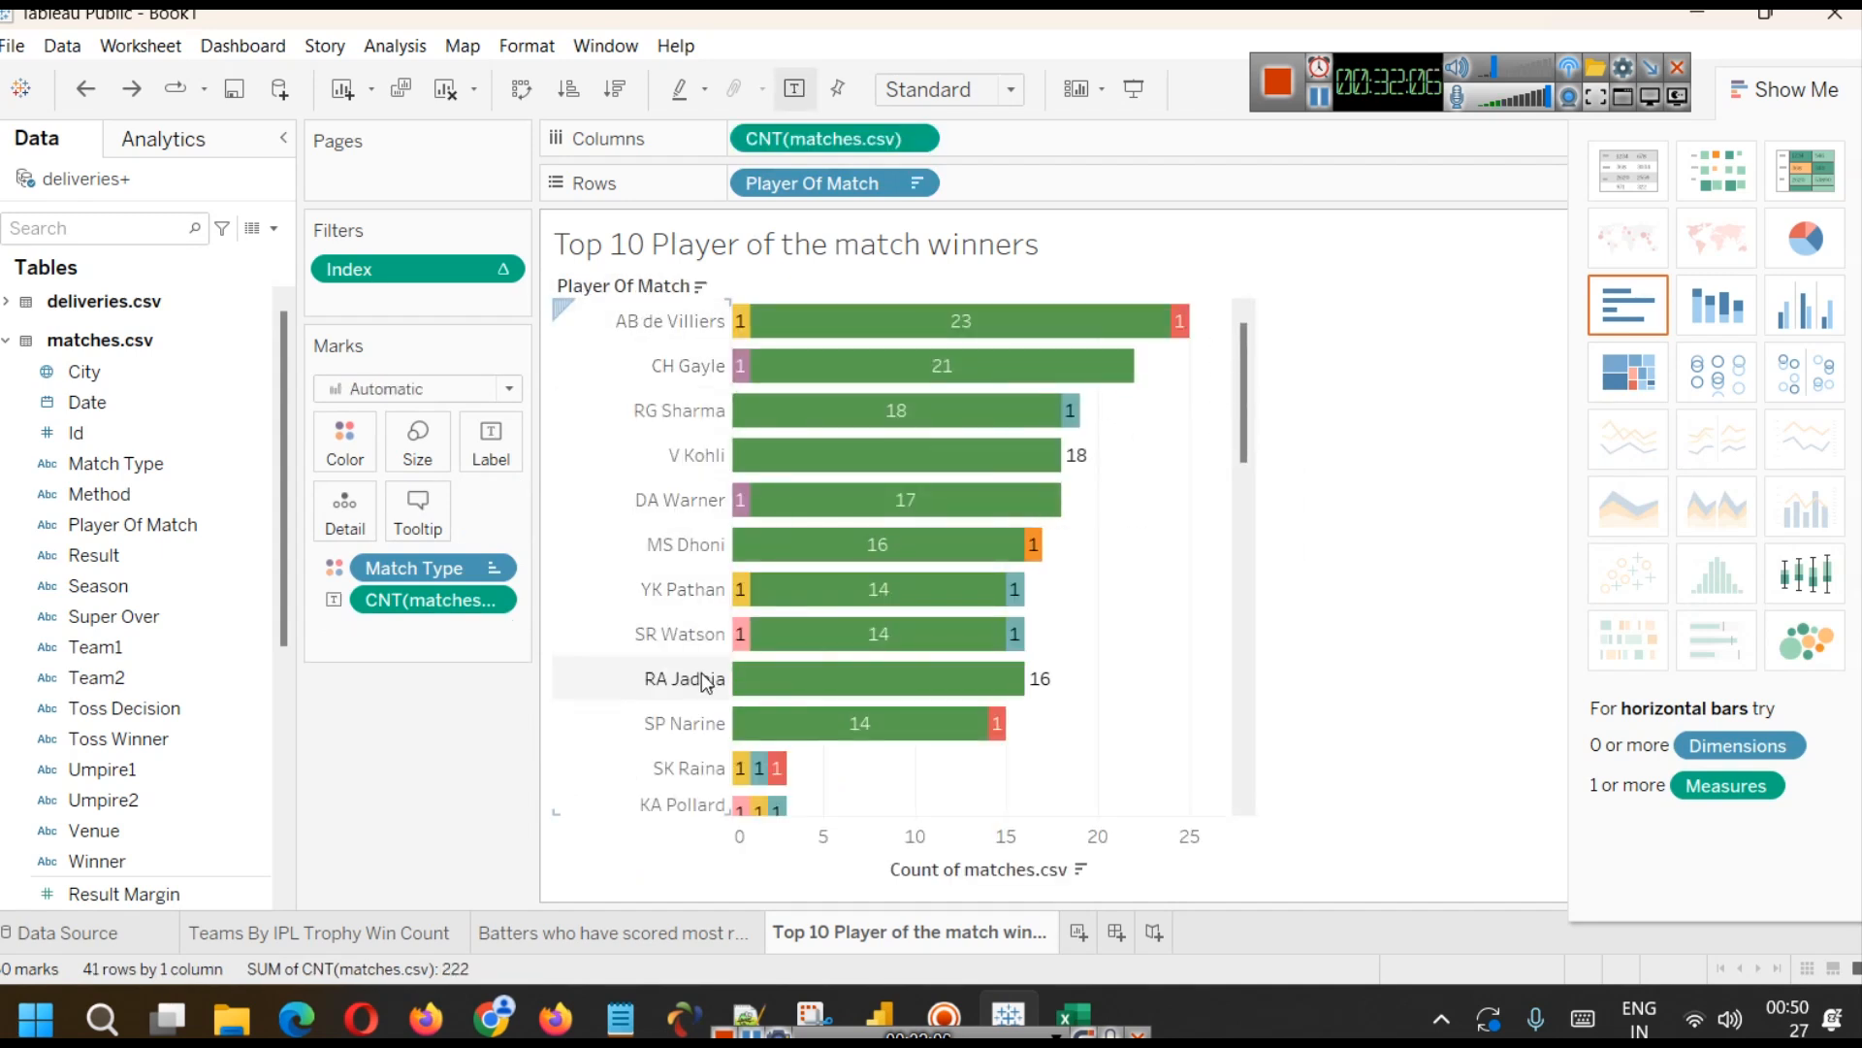
- Try a default worksheet font size of 12 in the font formatting, and undo it
{"action": "left_click", "coordinate": [666, 335]}
{"action": "right_click", "coordinate": [665, 334]}
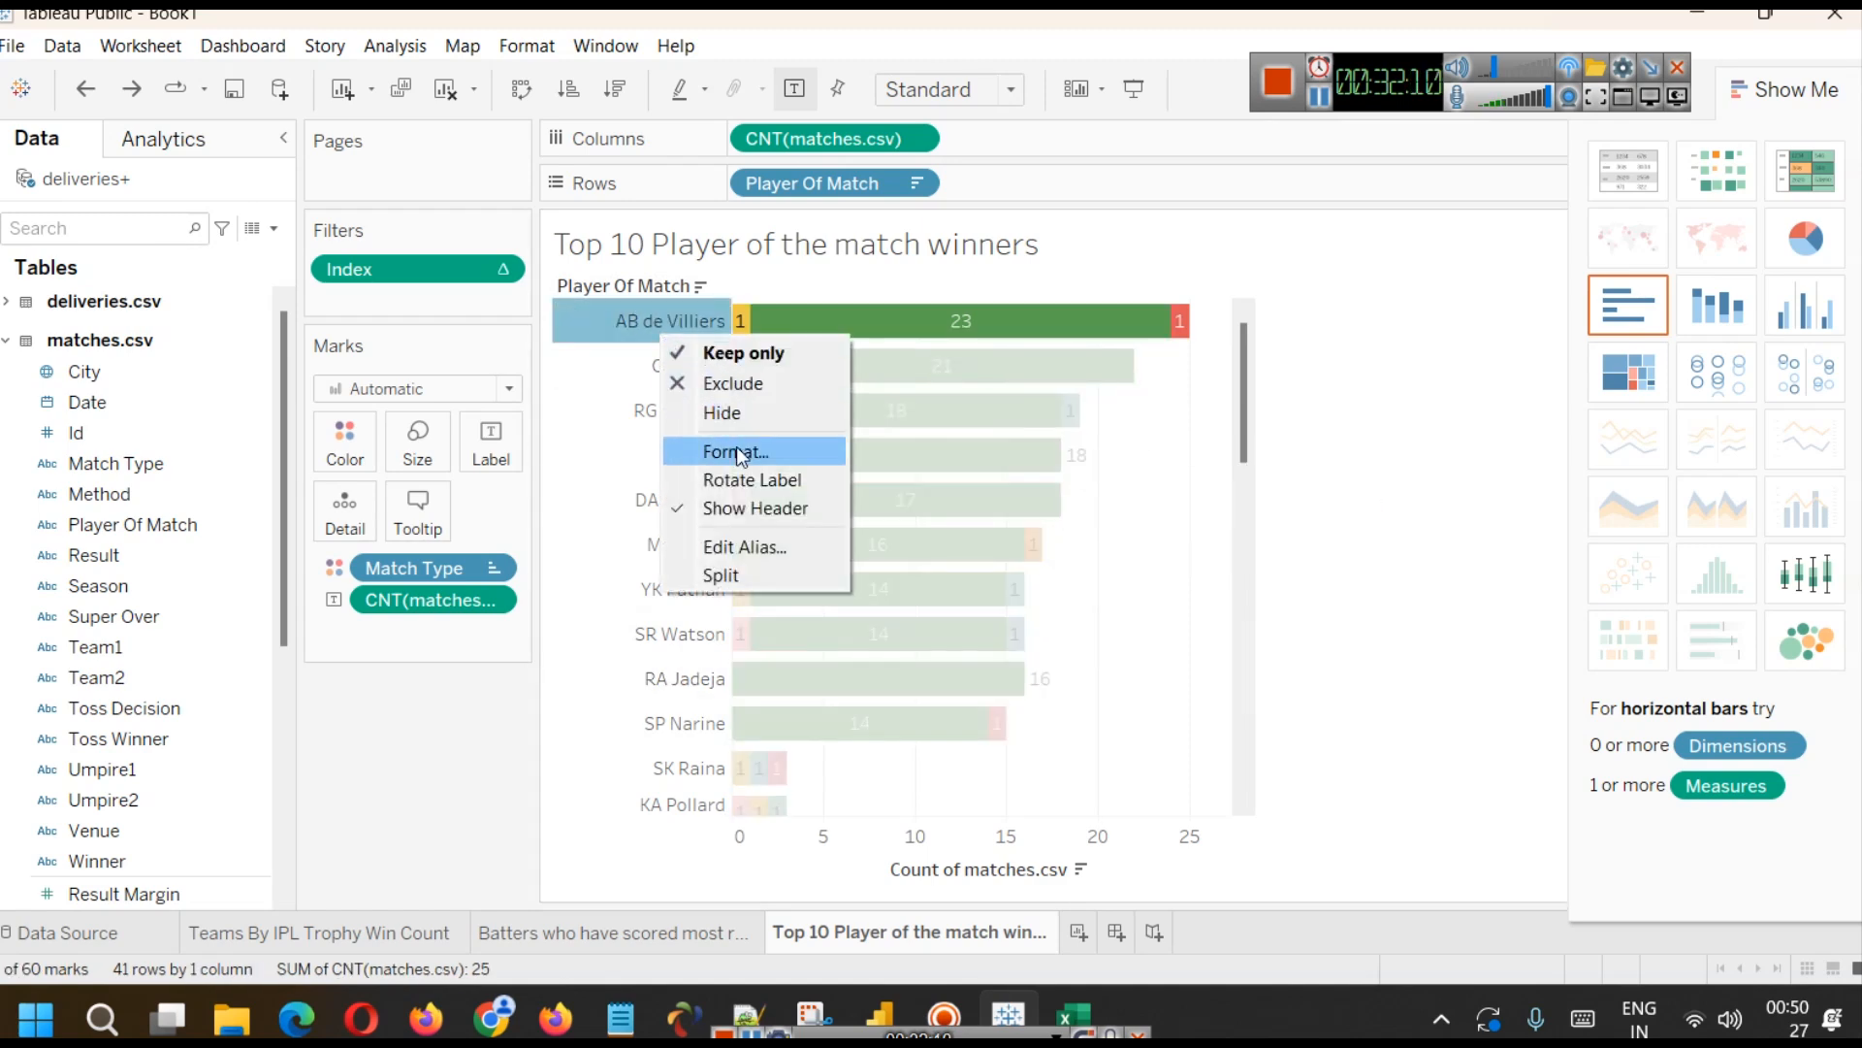
{"action": "left_click", "coordinate": [767, 451]}
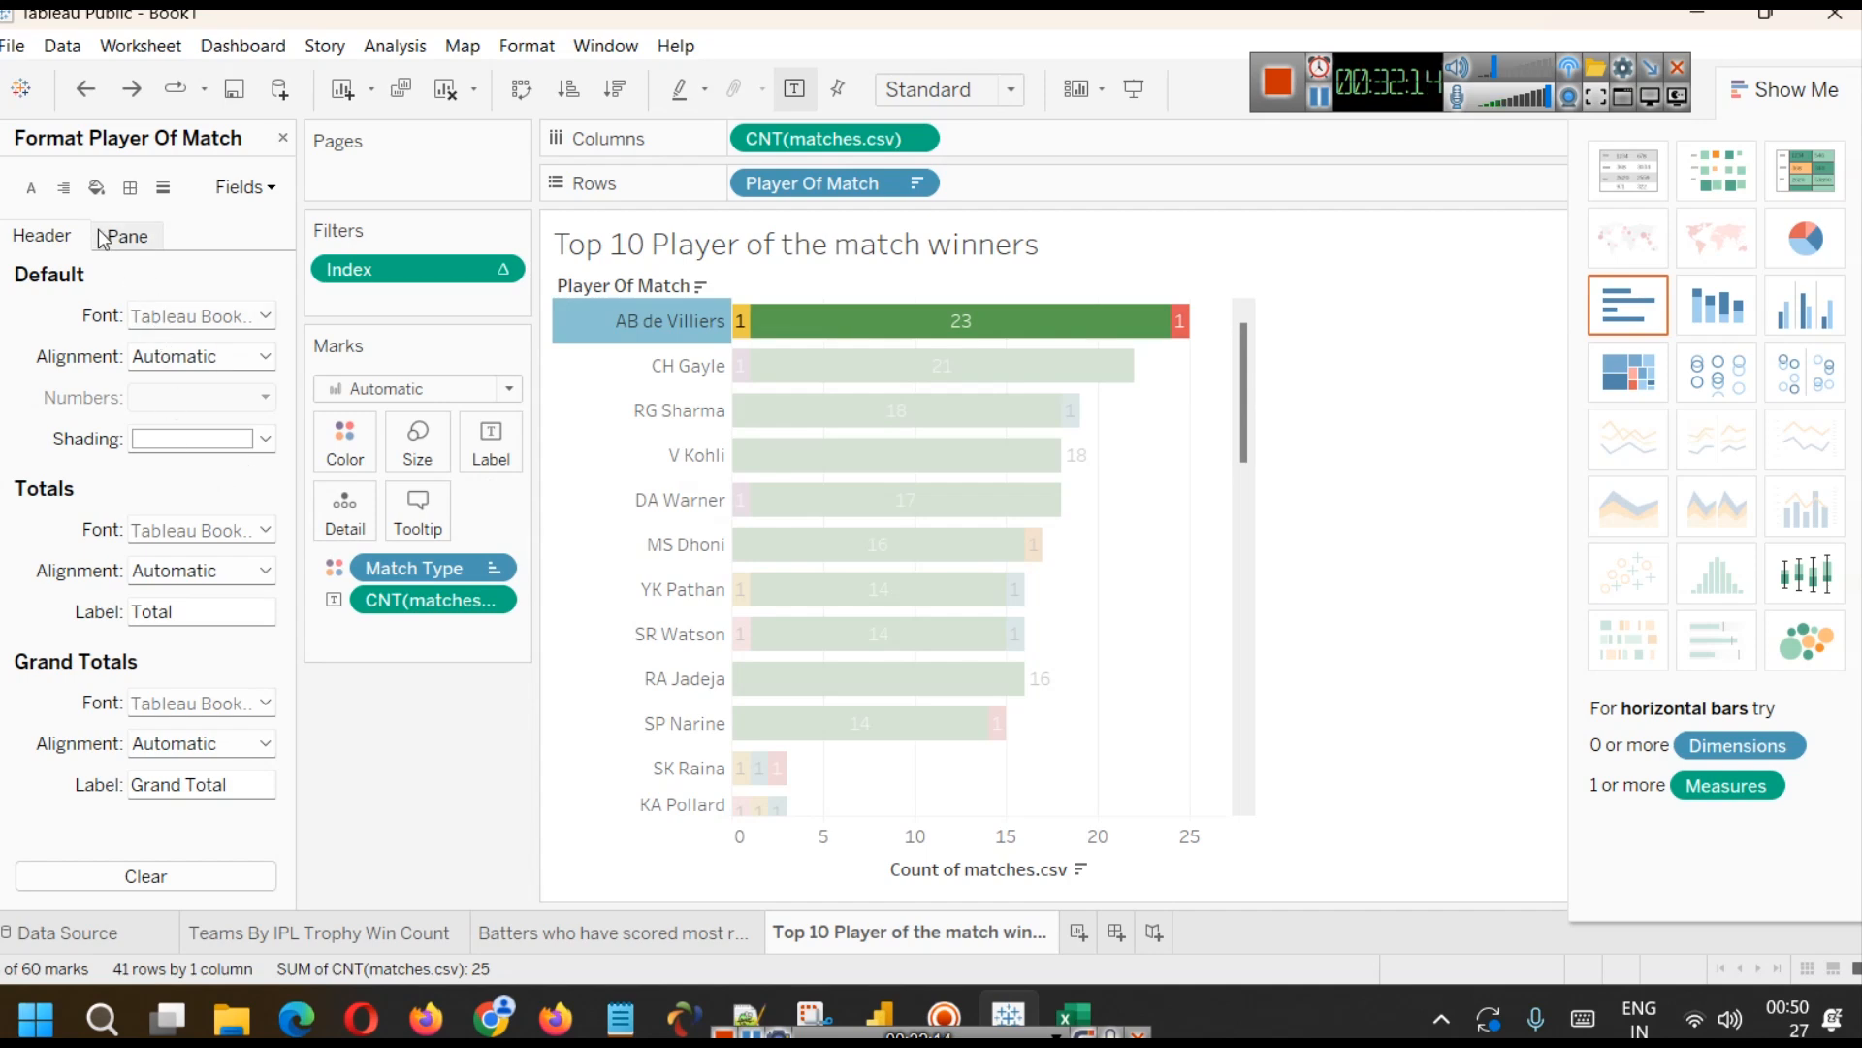
{"action": "left_click", "coordinate": [33, 191]}
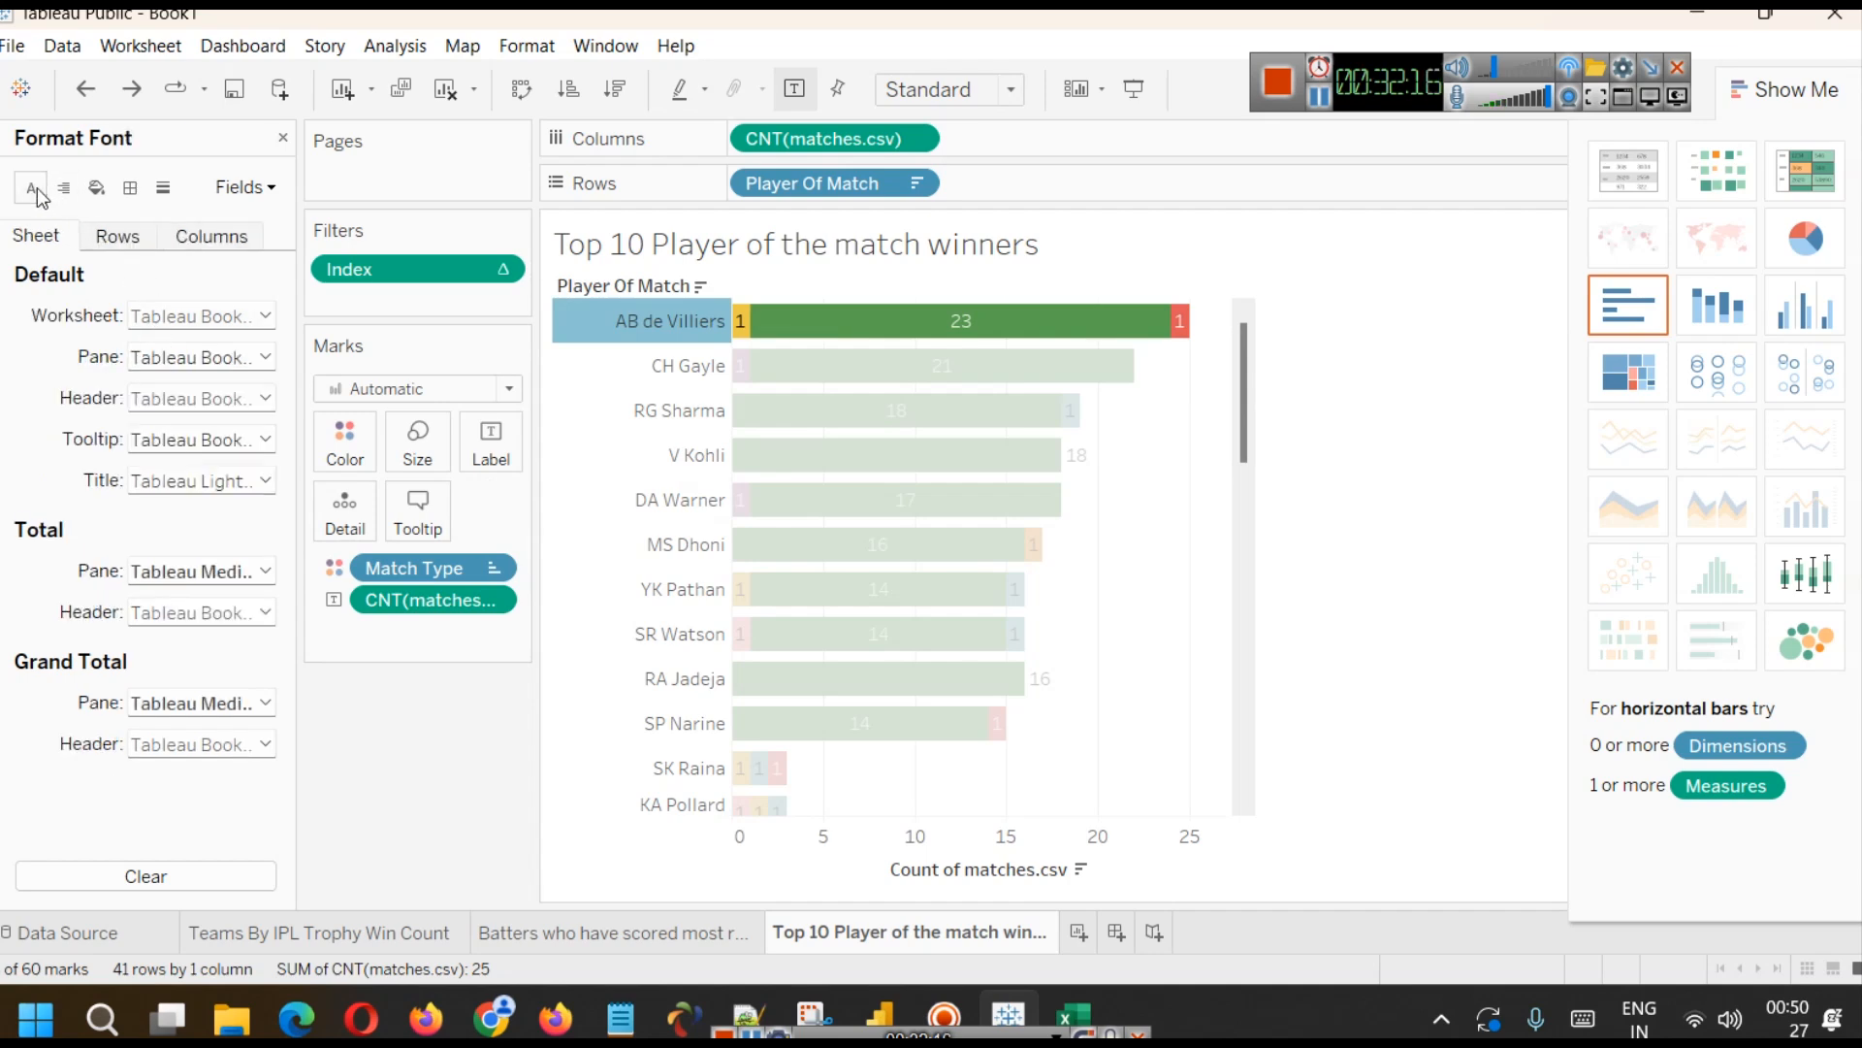
{"action": "left_click", "coordinate": [185, 316]}
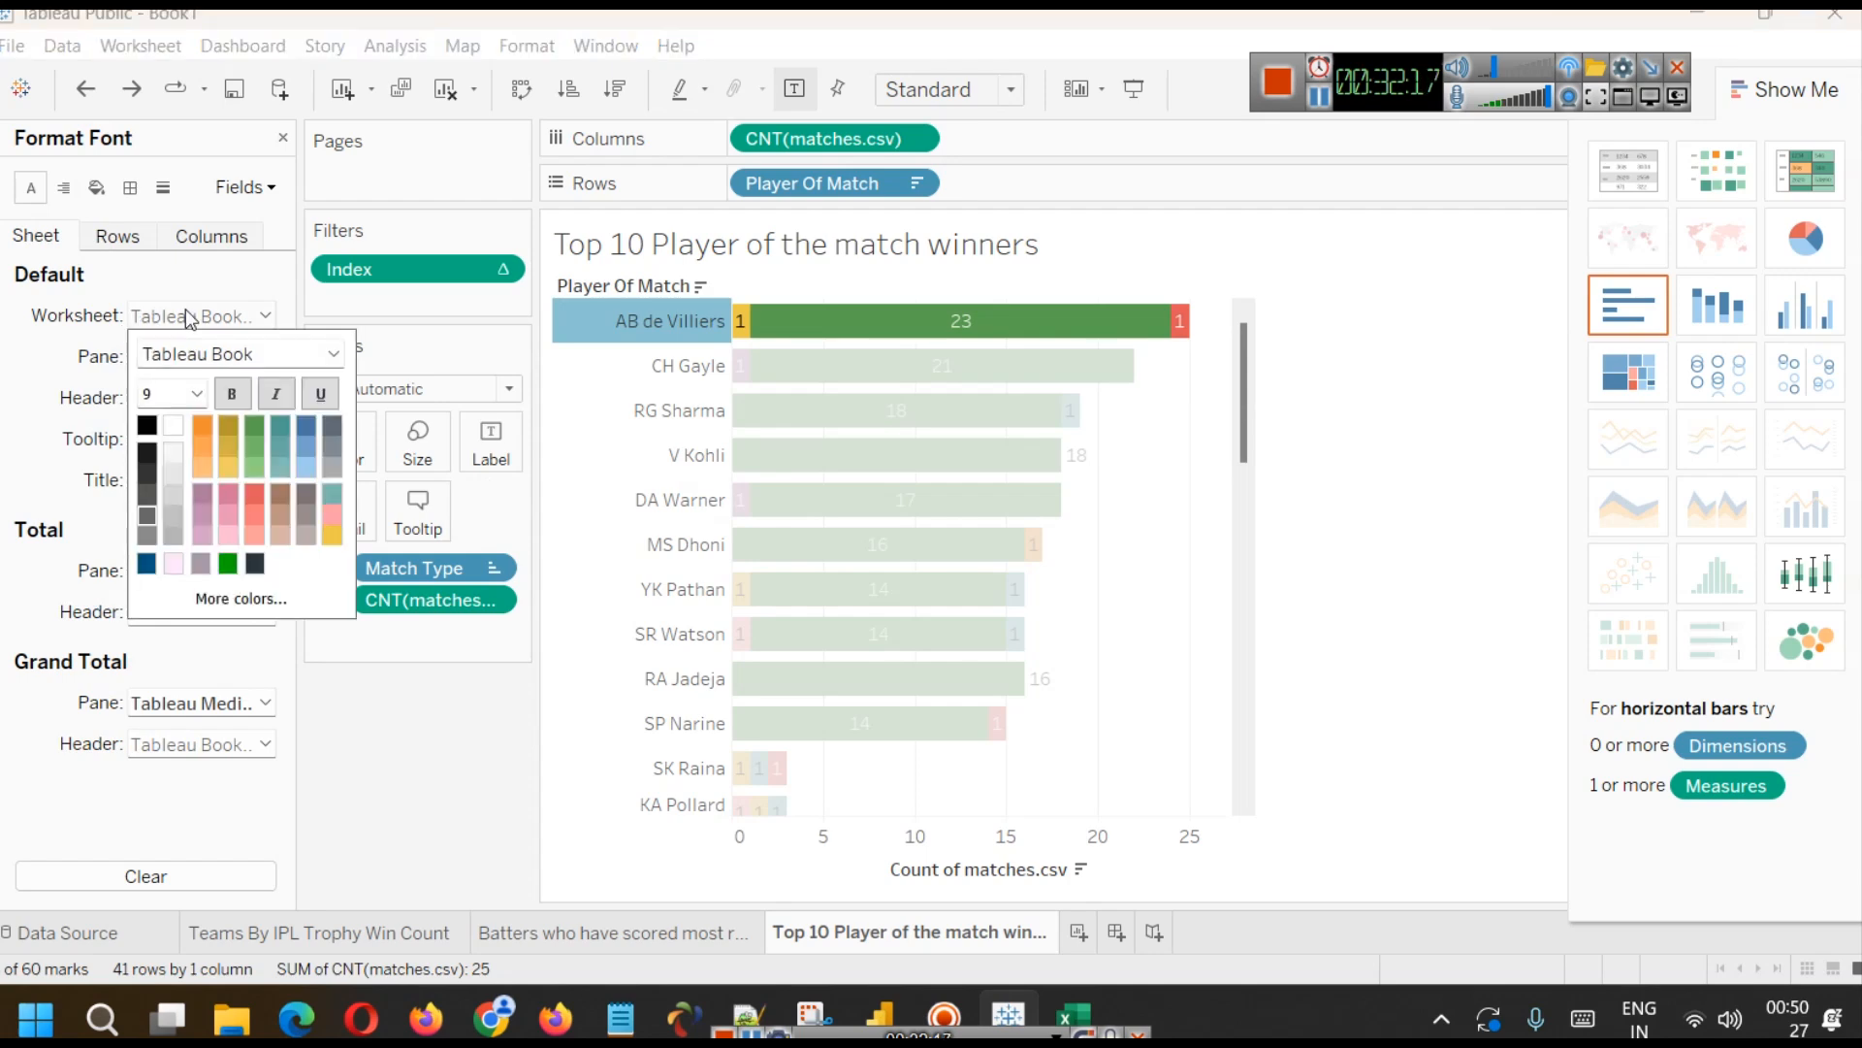
{"action": "left_click", "coordinate": [196, 394]}
{"action": "left_click", "coordinate": [190, 493]}
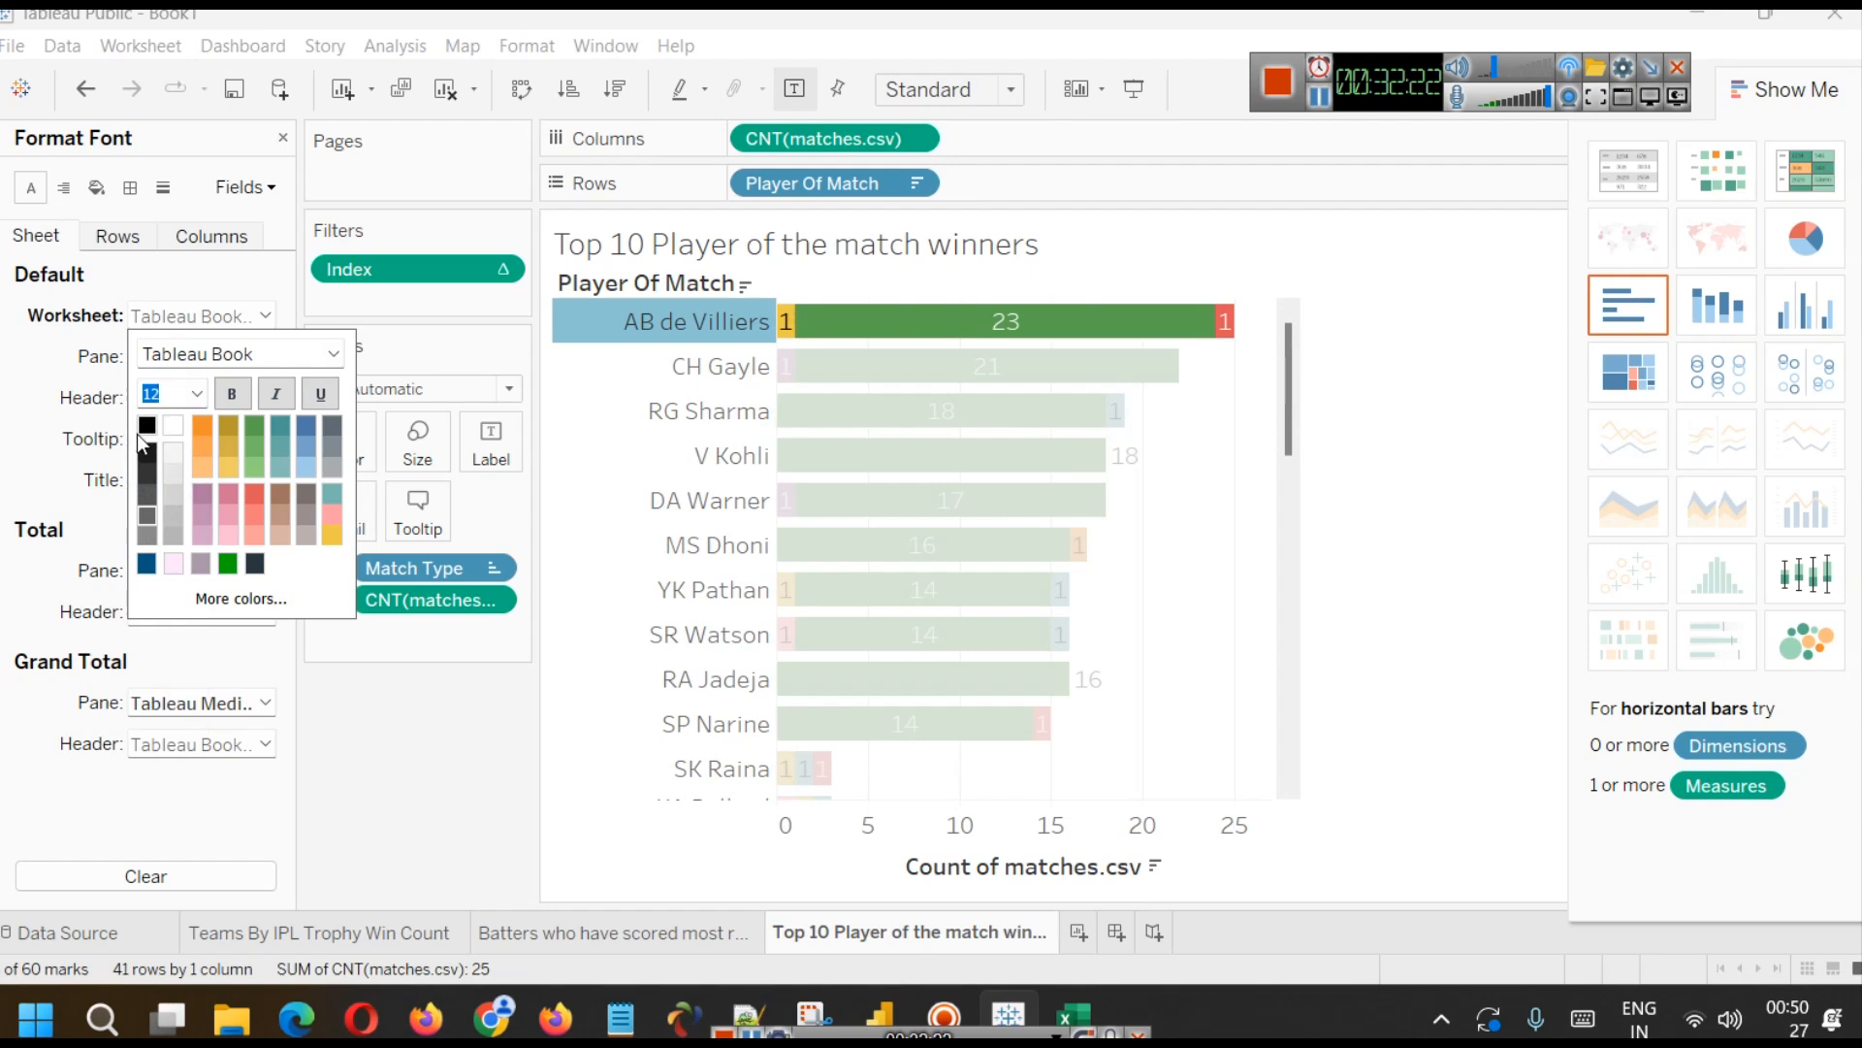
{"action": "left_click", "coordinate": [14, 408]}
{"action": "key", "text": "ctrl+z"}
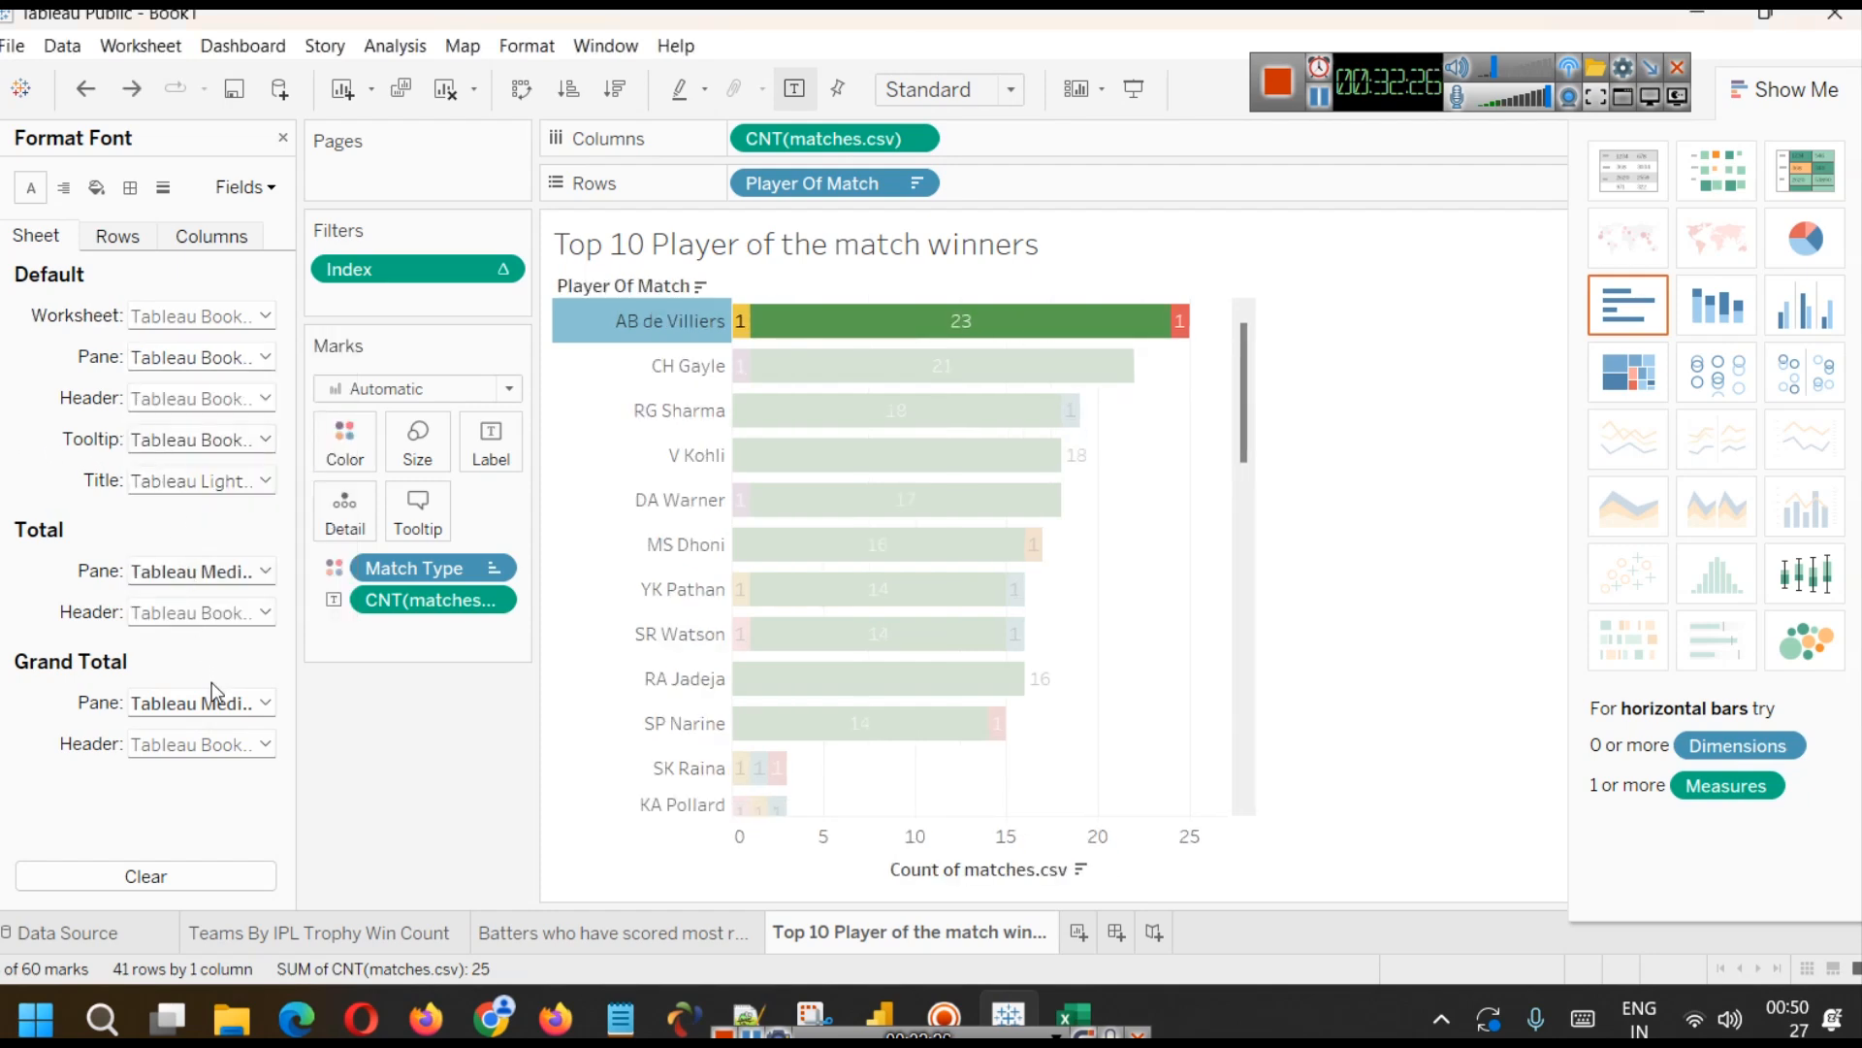
- Try a default pane font size of 14 for the bar labels, and undo it
{"action": "left_click", "coordinate": [194, 388]}
{"action": "left_click", "coordinate": [197, 435]}
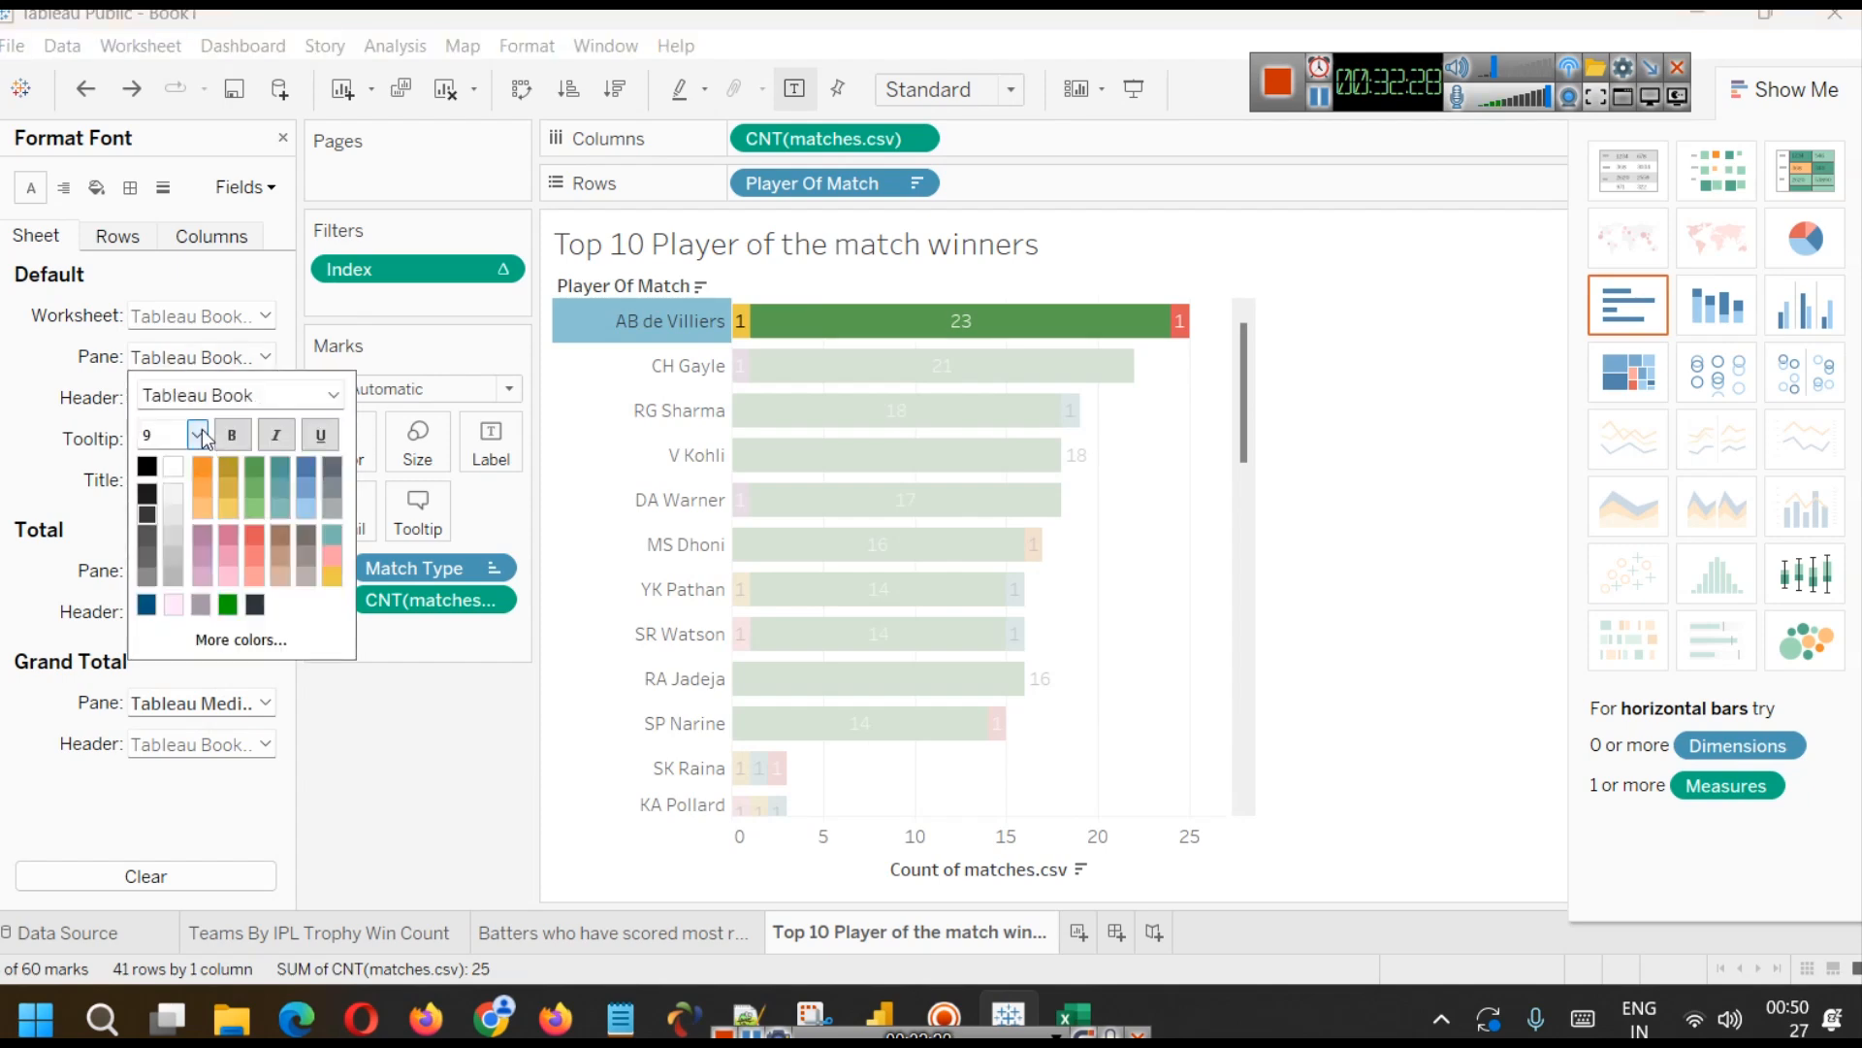
{"action": "left_click", "coordinate": [190, 554]}
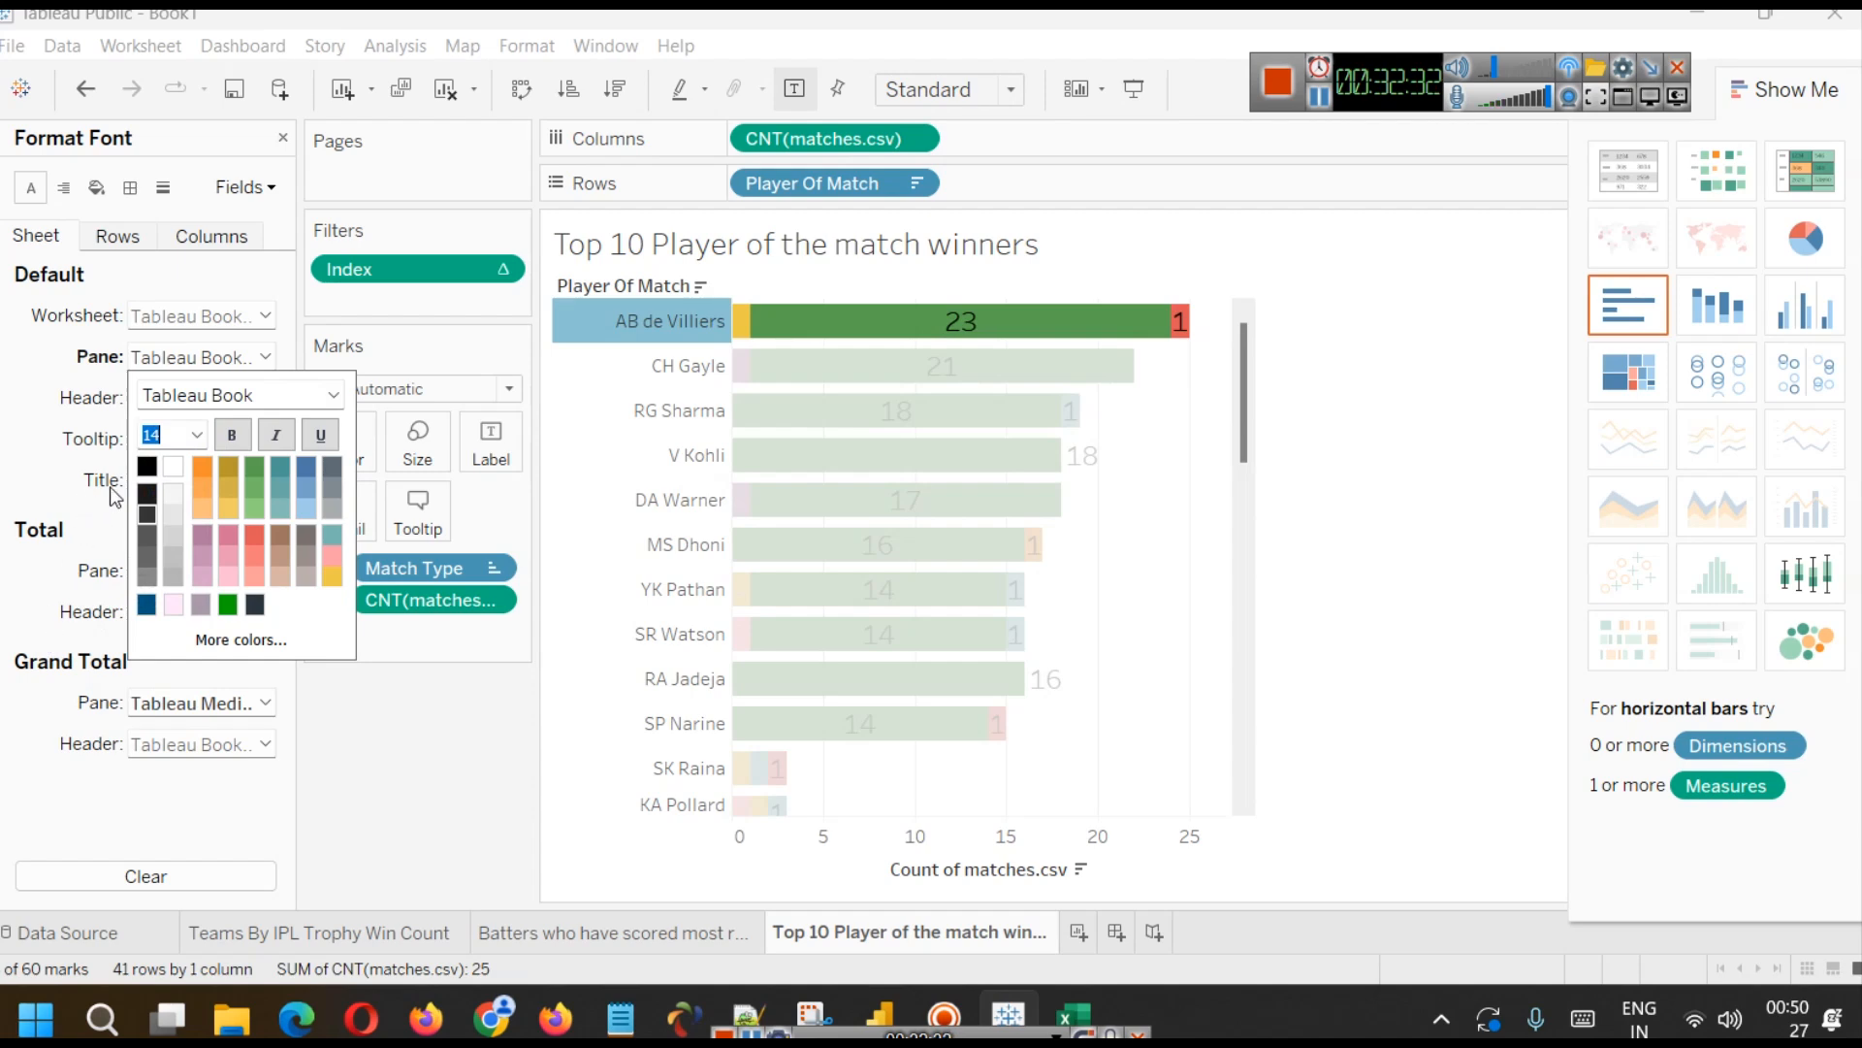
{"action": "key", "text": "ctrl+z"}
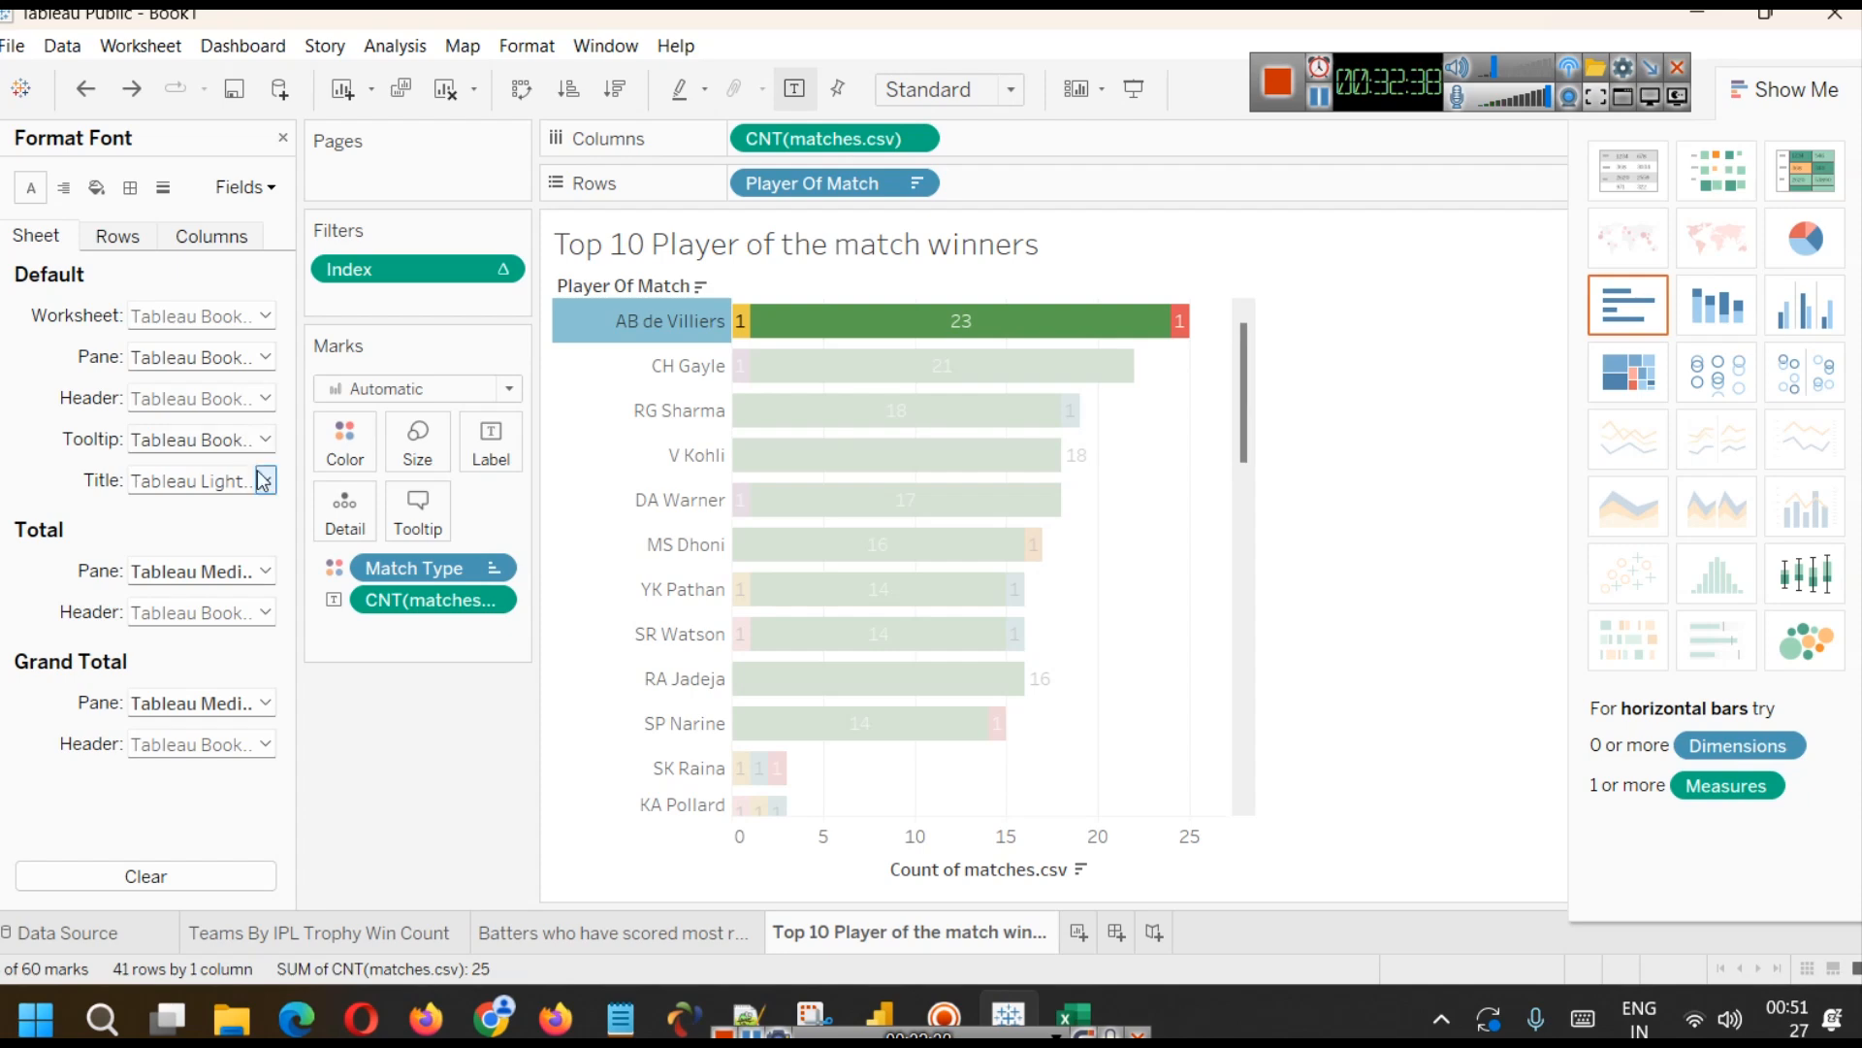
- Set the default header font size to 11 on the player-of-the-match worksheet and clear the highlighted player selection
{"action": "left_click", "coordinate": [265, 398]}
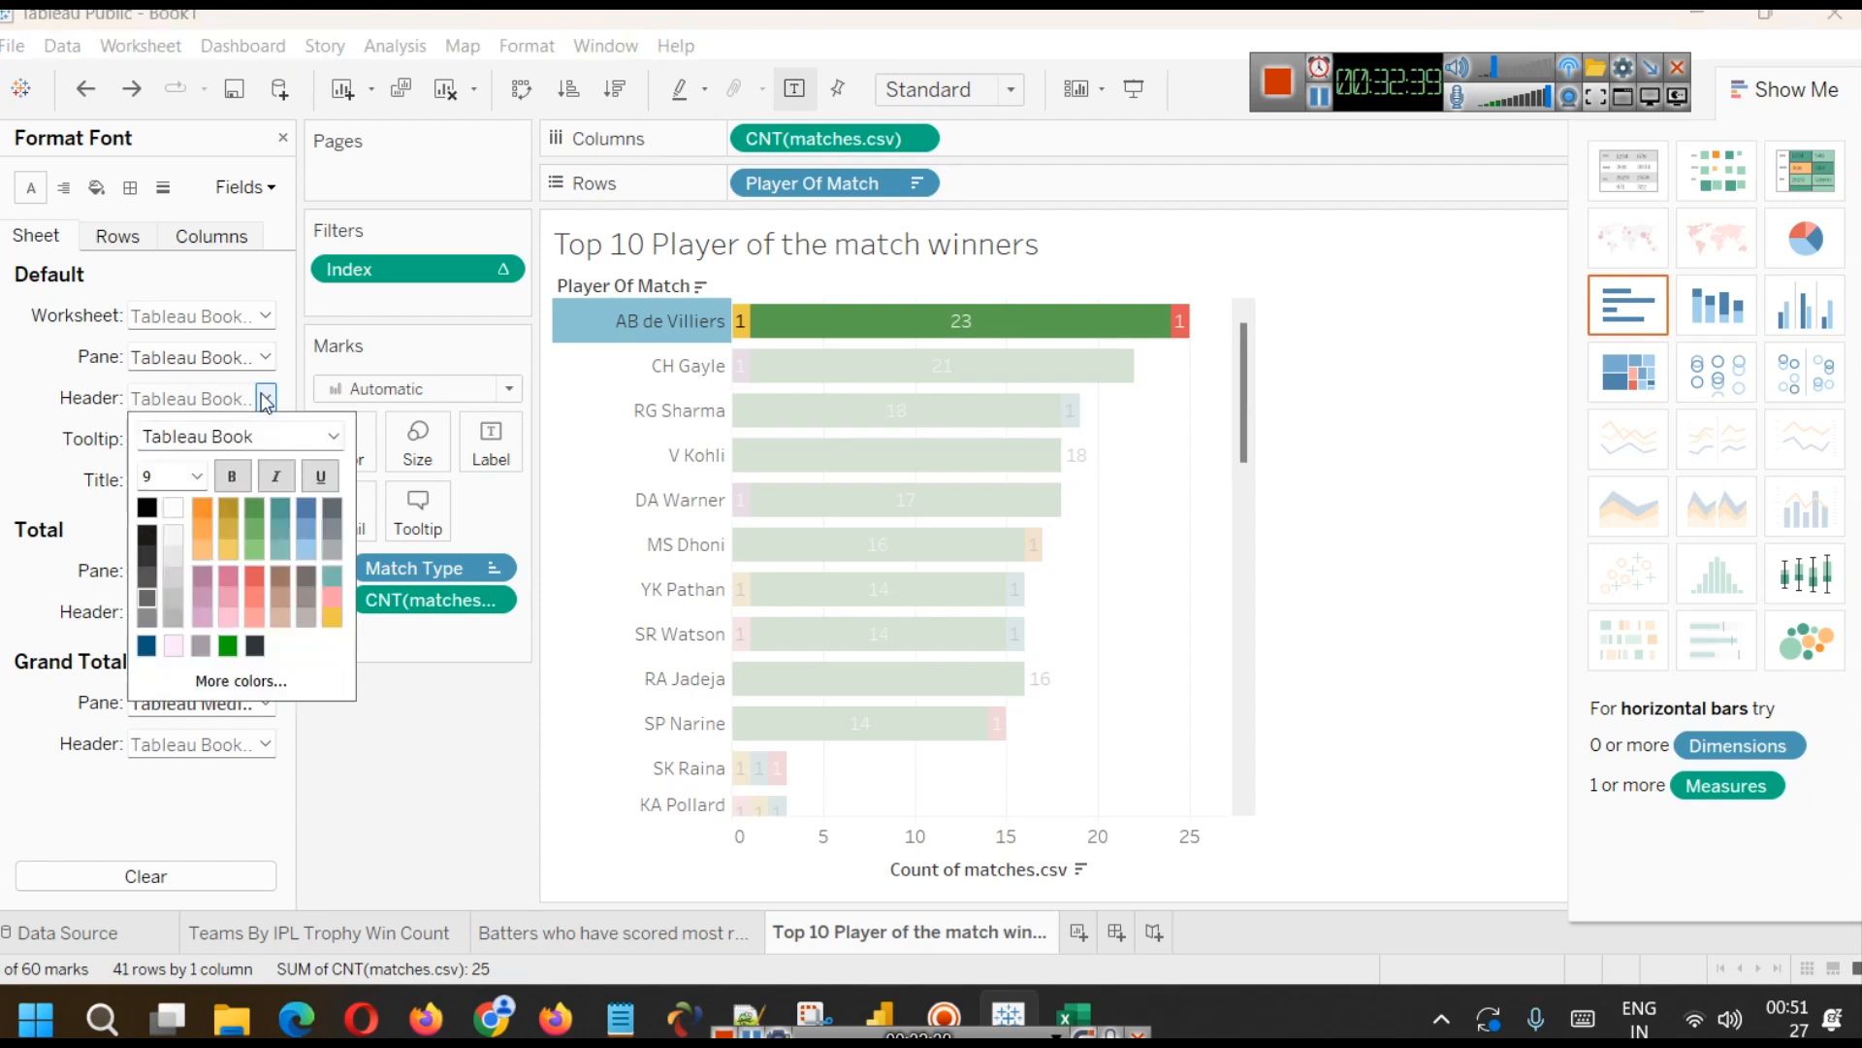
{"action": "left_click", "coordinate": [197, 475]}
{"action": "left_click", "coordinate": [189, 559]}
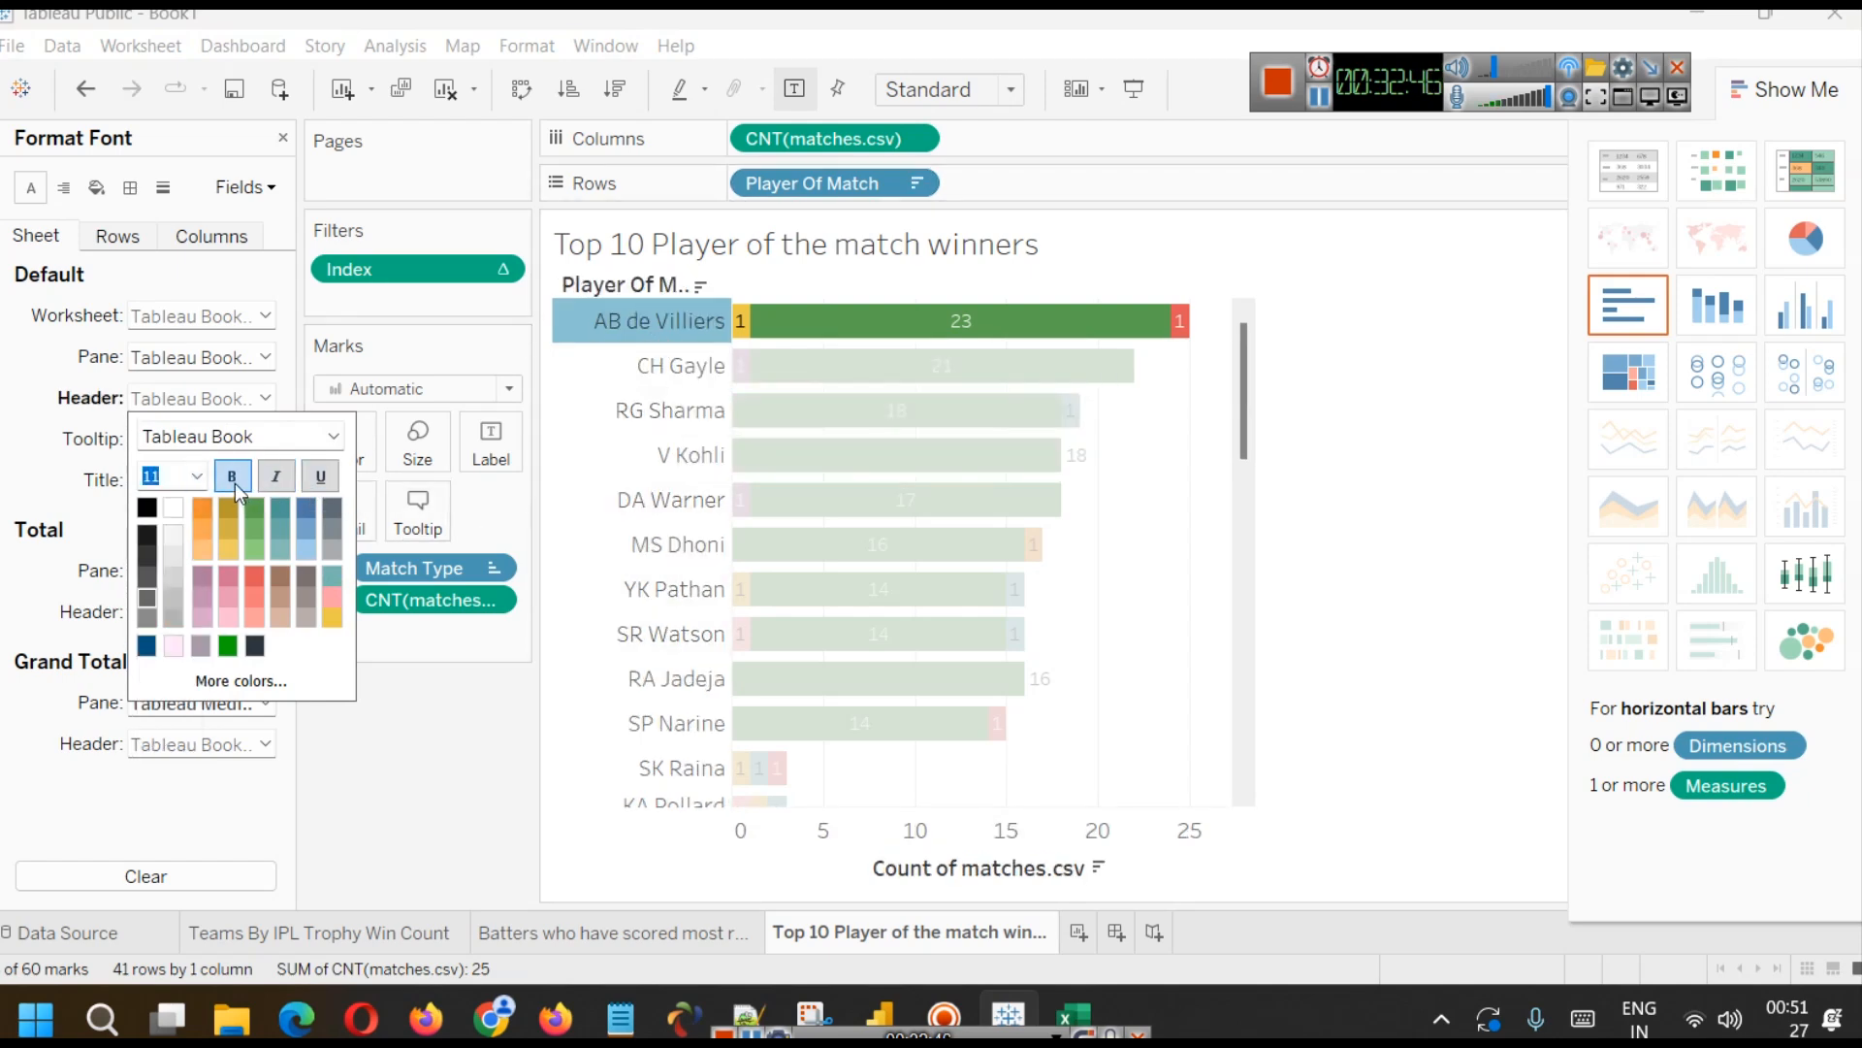
{"action": "left_click", "coordinate": [1331, 416]}
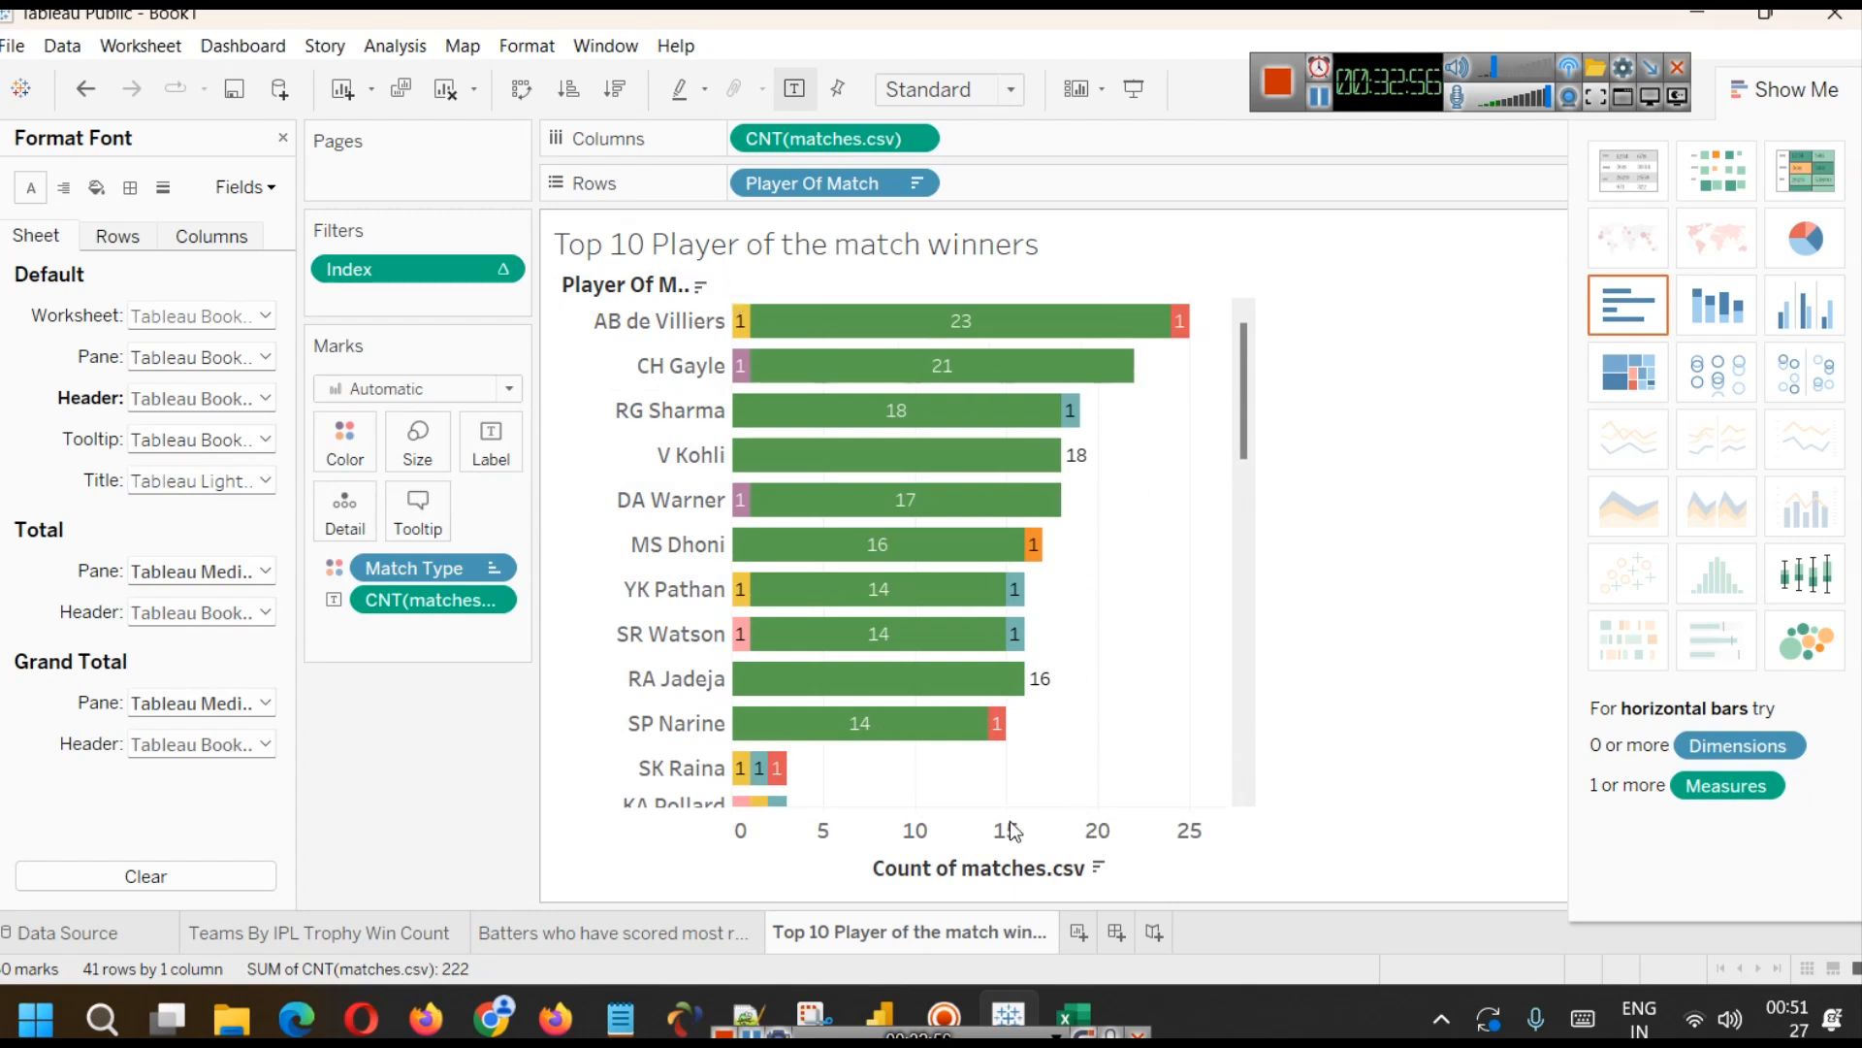
- Review the trophy win count, top batters and player-of-the-match worksheets one after another
{"action": "left_click", "coordinate": [383, 933]}
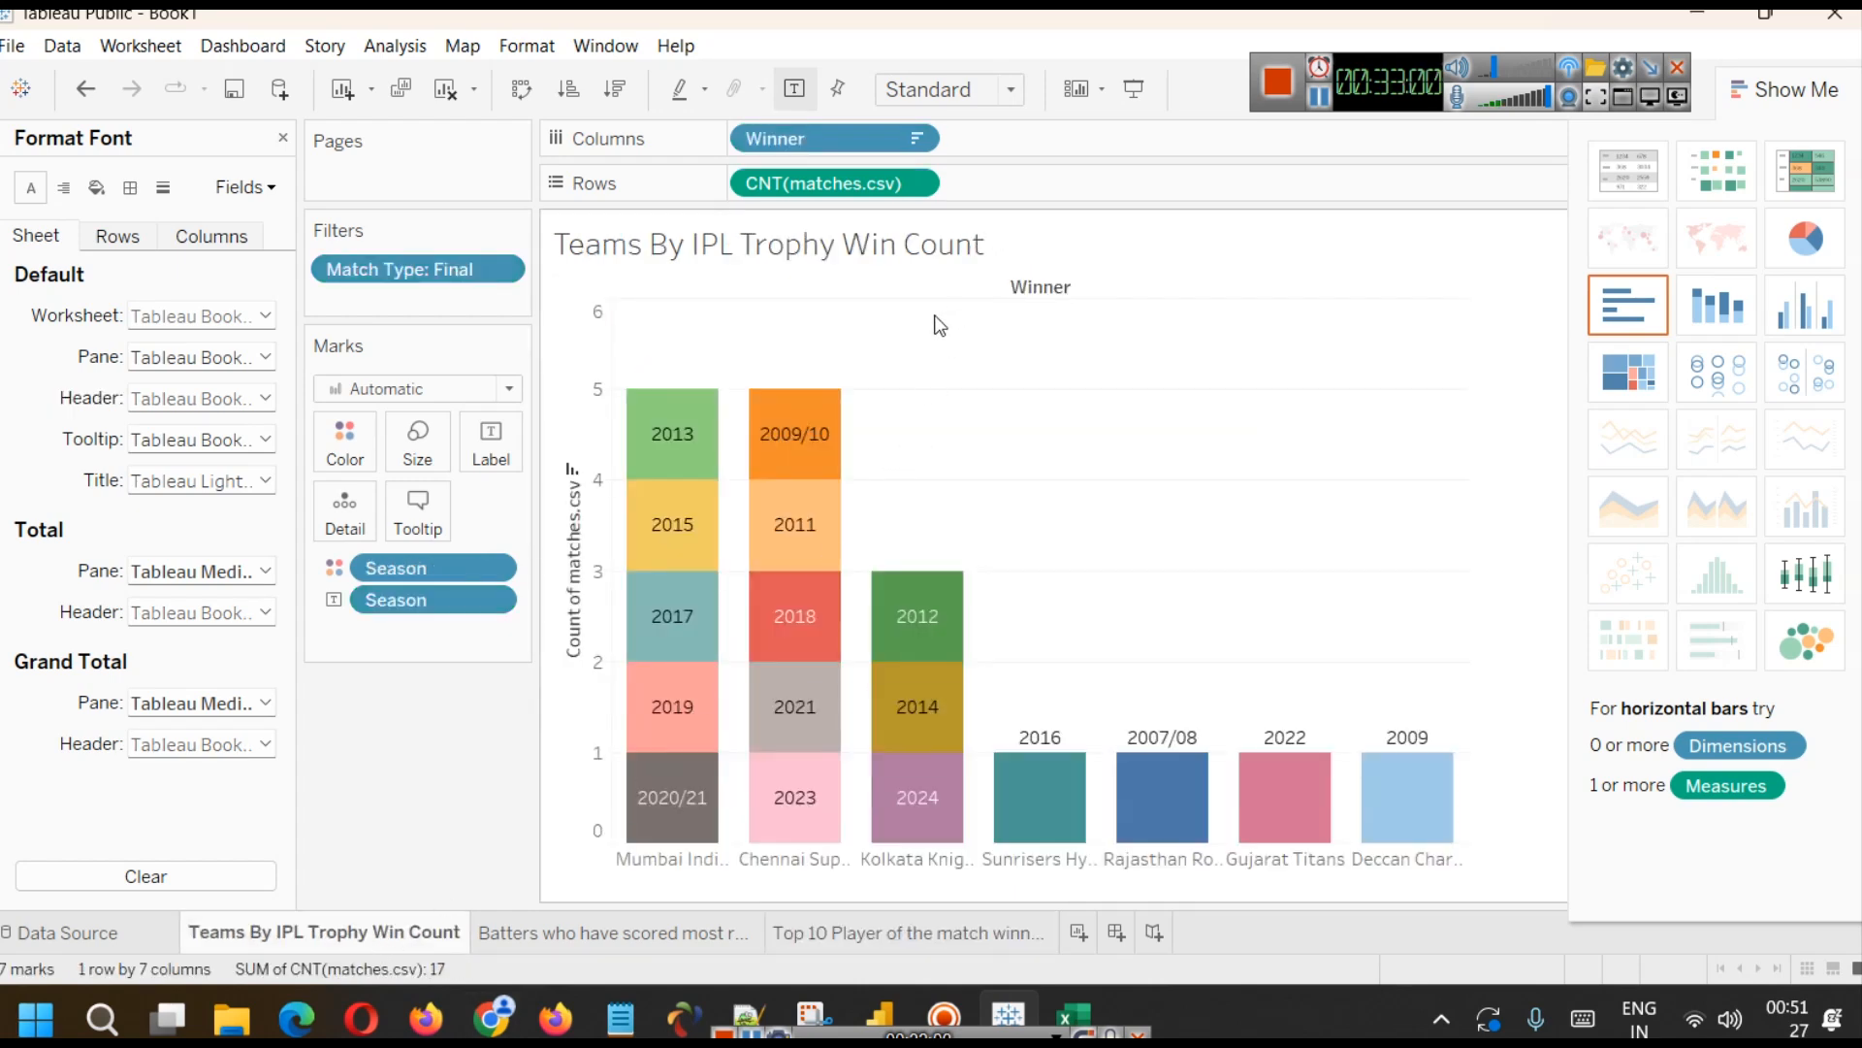
{"action": "left_click", "coordinate": [538, 922]}
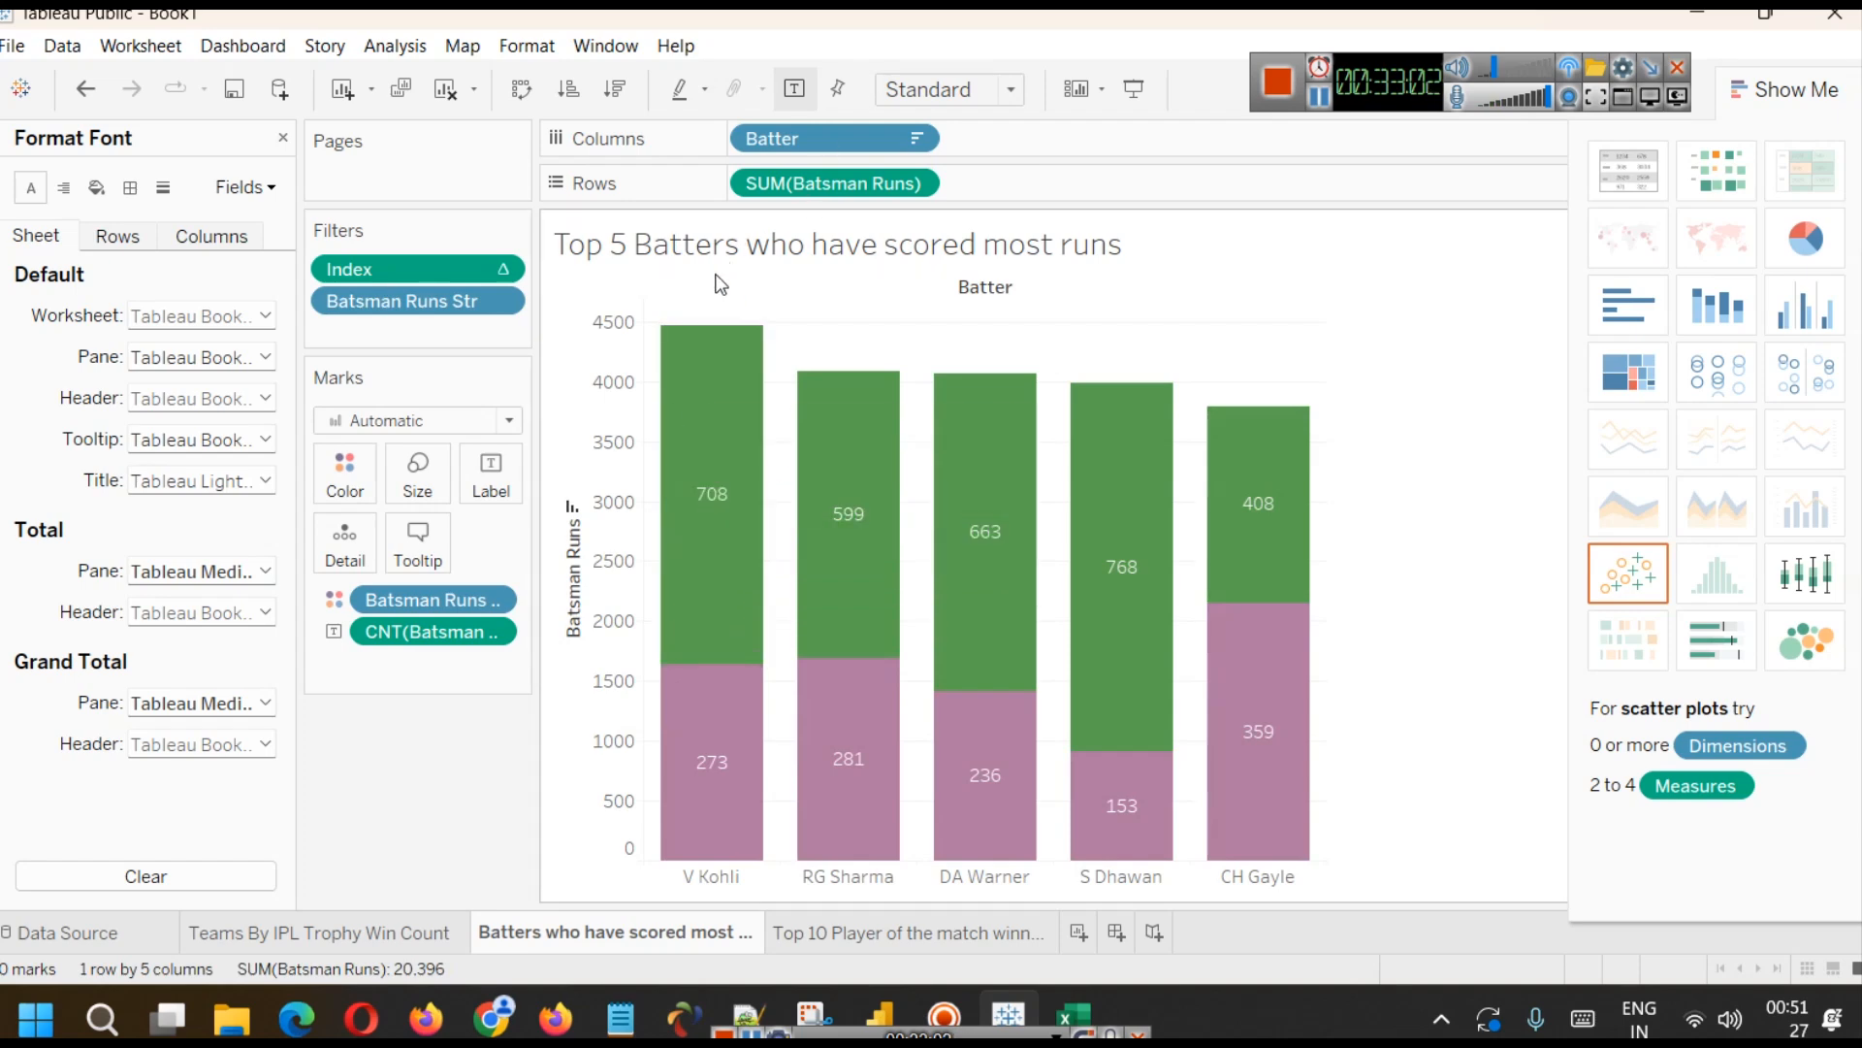
{"action": "left_click", "coordinate": [842, 929]}
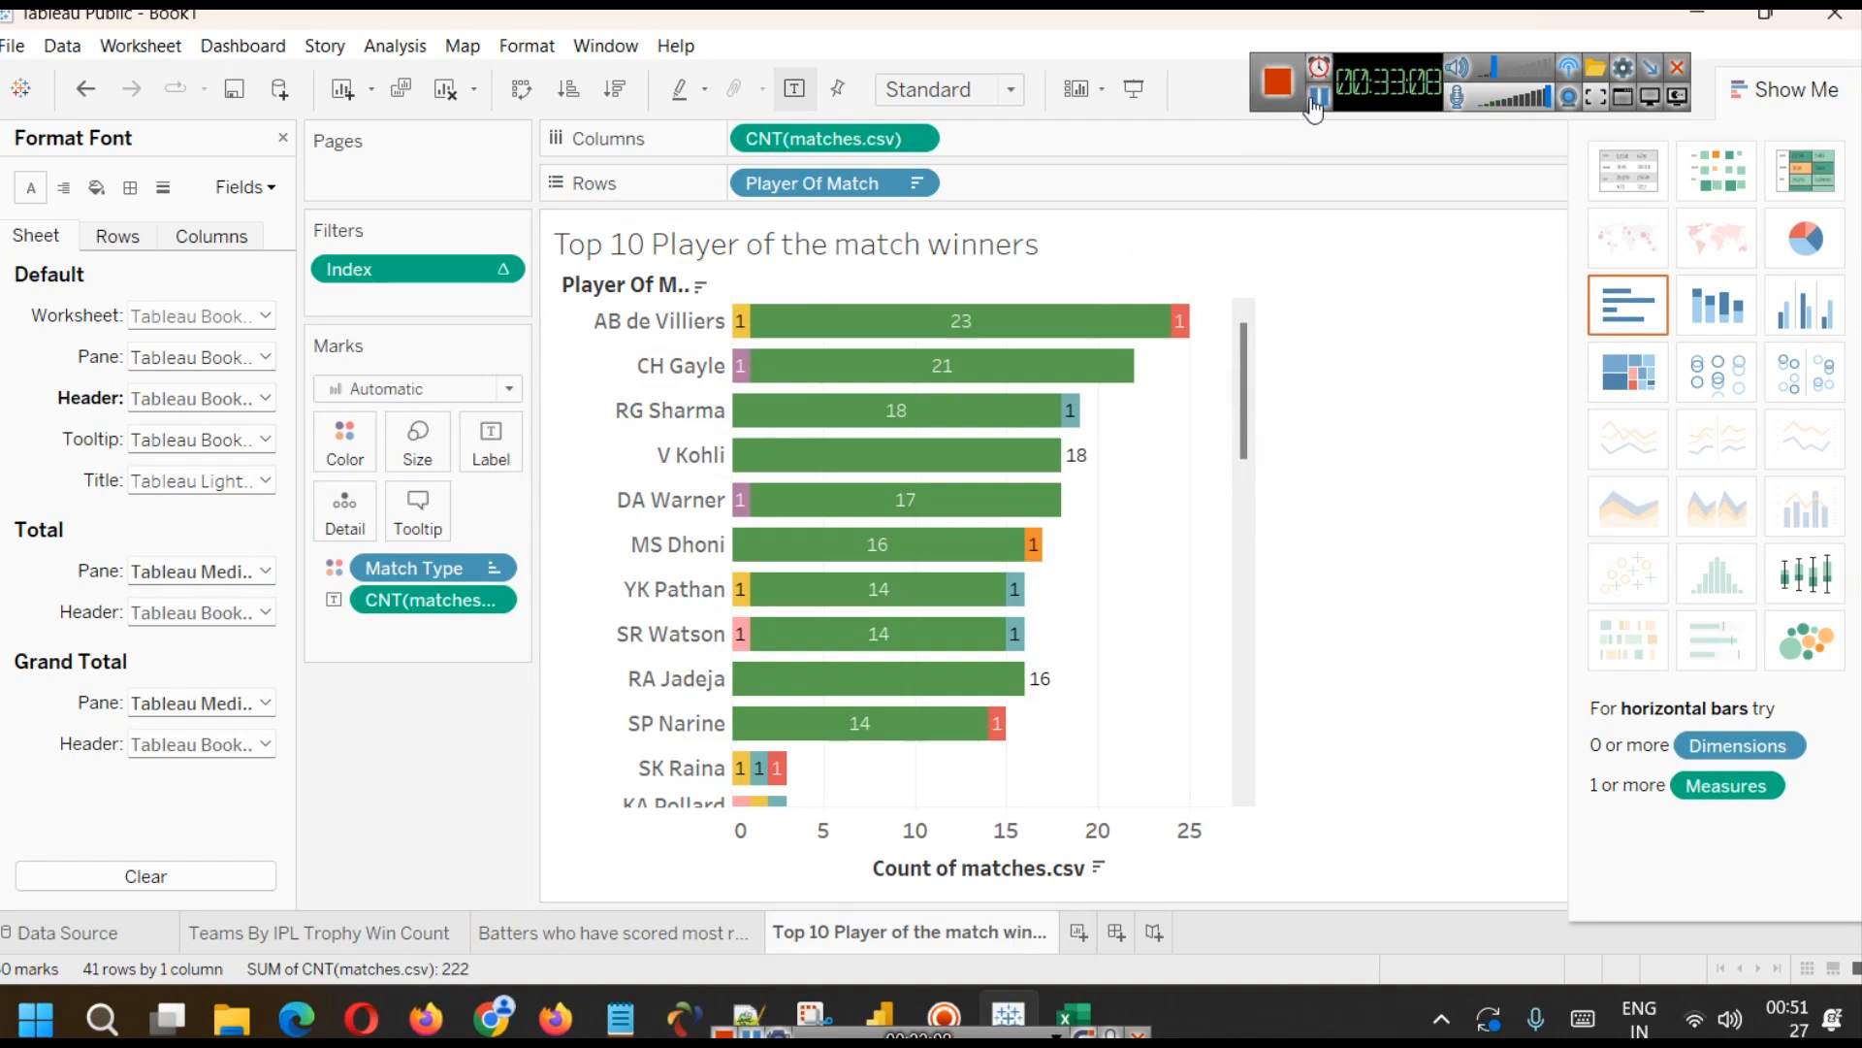
{"action": "left_click", "coordinate": [613, 931]}
{"action": "left_click", "coordinate": [378, 934]}
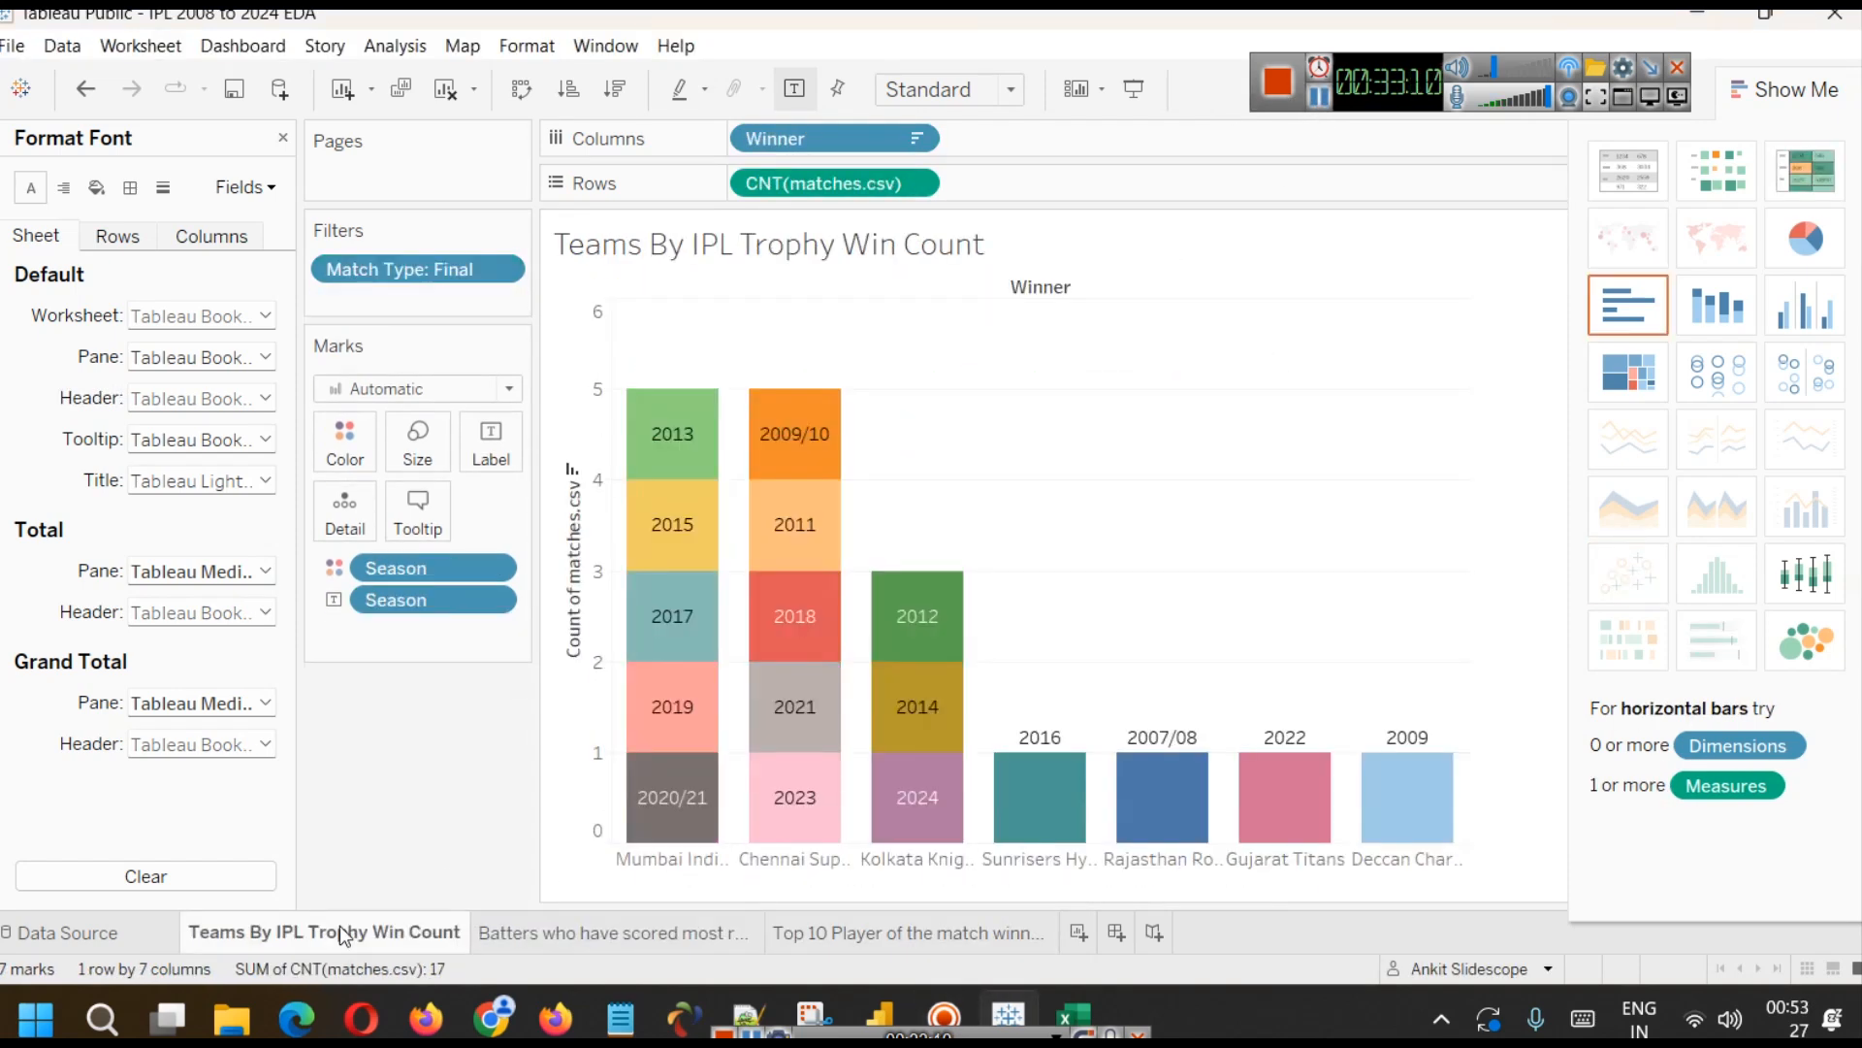
{"action": "left_click", "coordinate": [668, 933]}
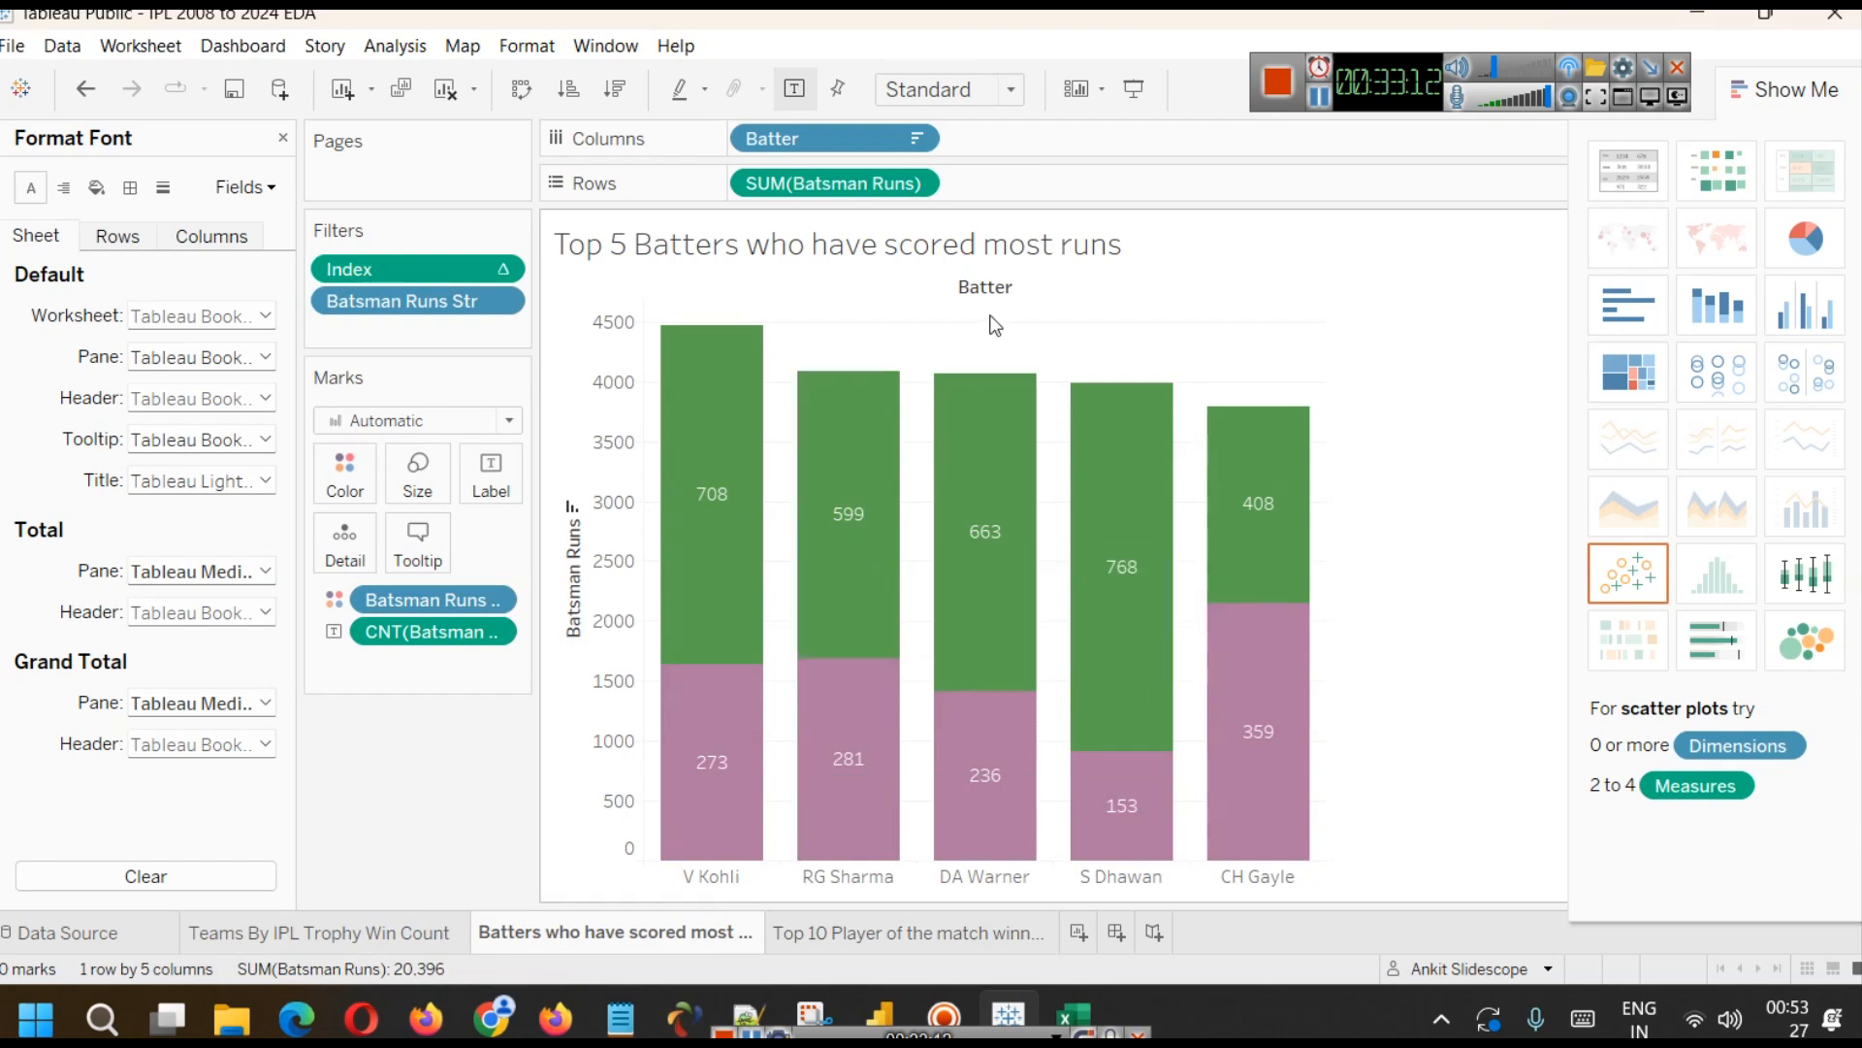
- Add a new worksheet and name it Top 5 Bowlers
{"action": "left_click", "coordinate": [1076, 933]}
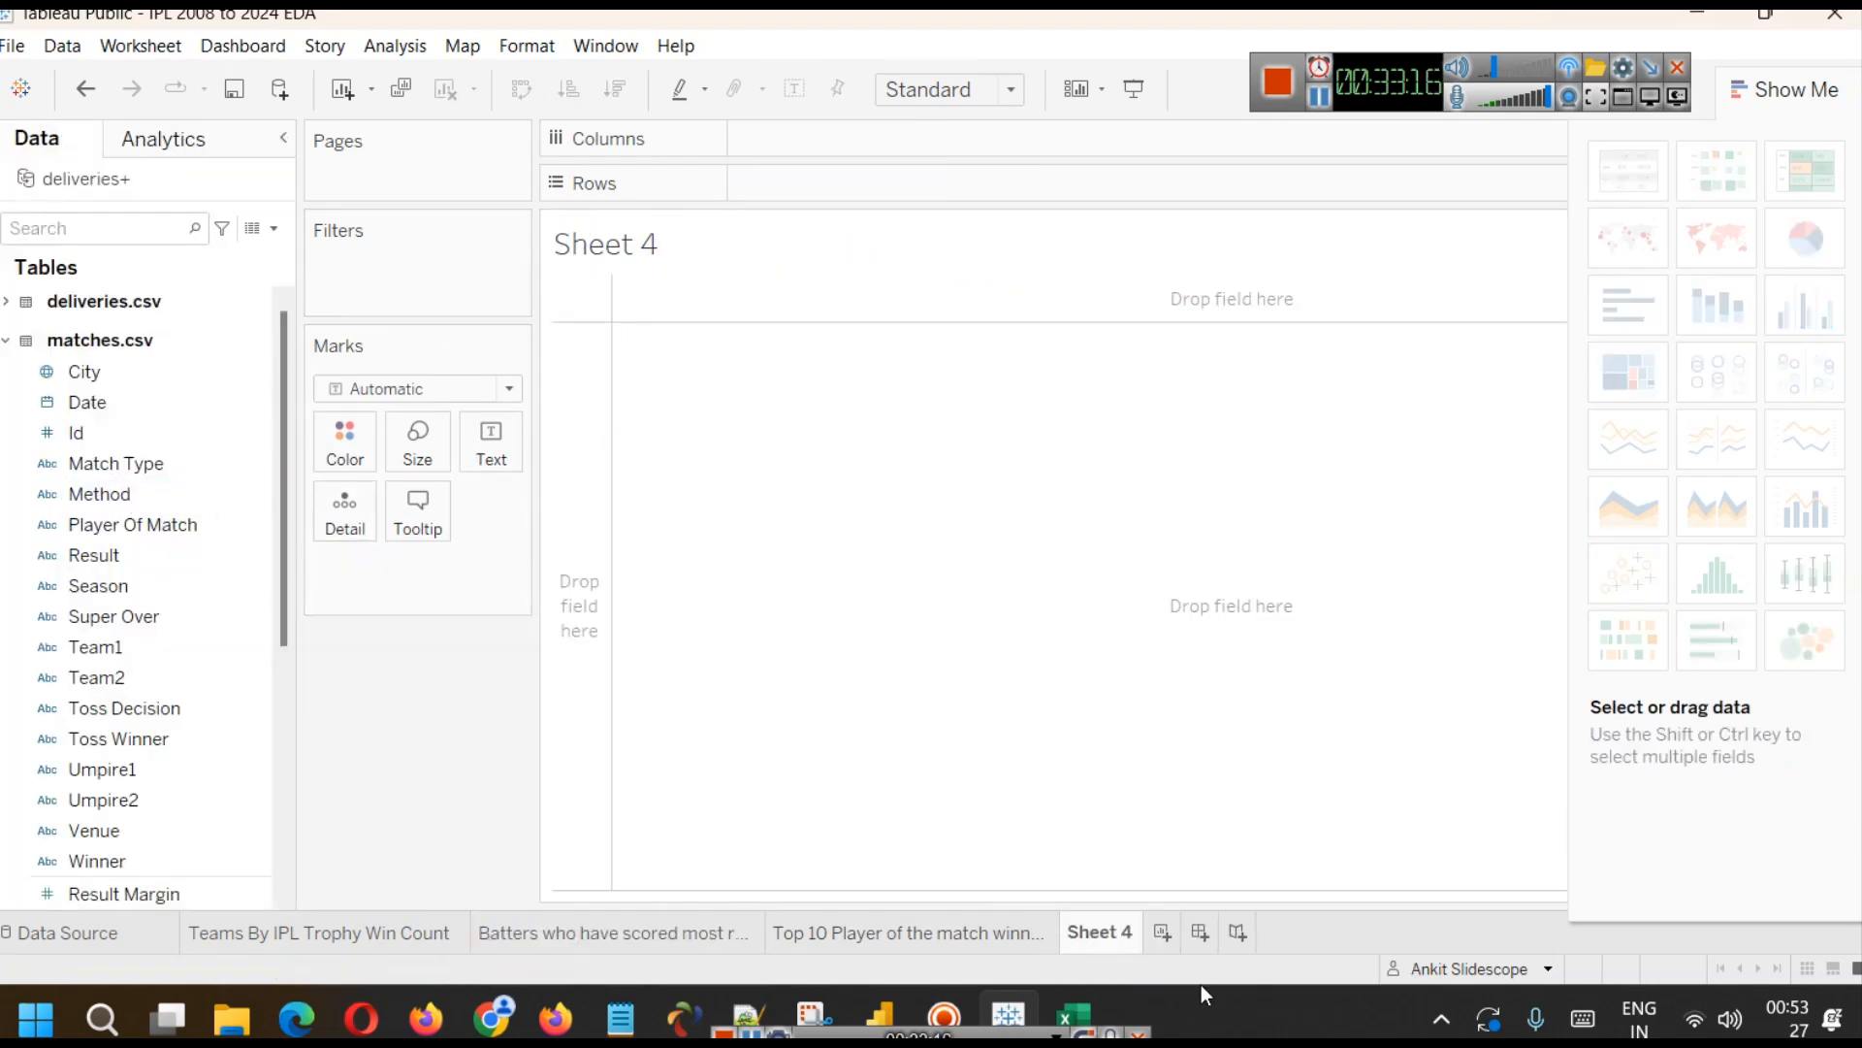
{"action": "right_click", "coordinate": [1071, 935]}
{"action": "left_click", "coordinate": [1149, 640]}
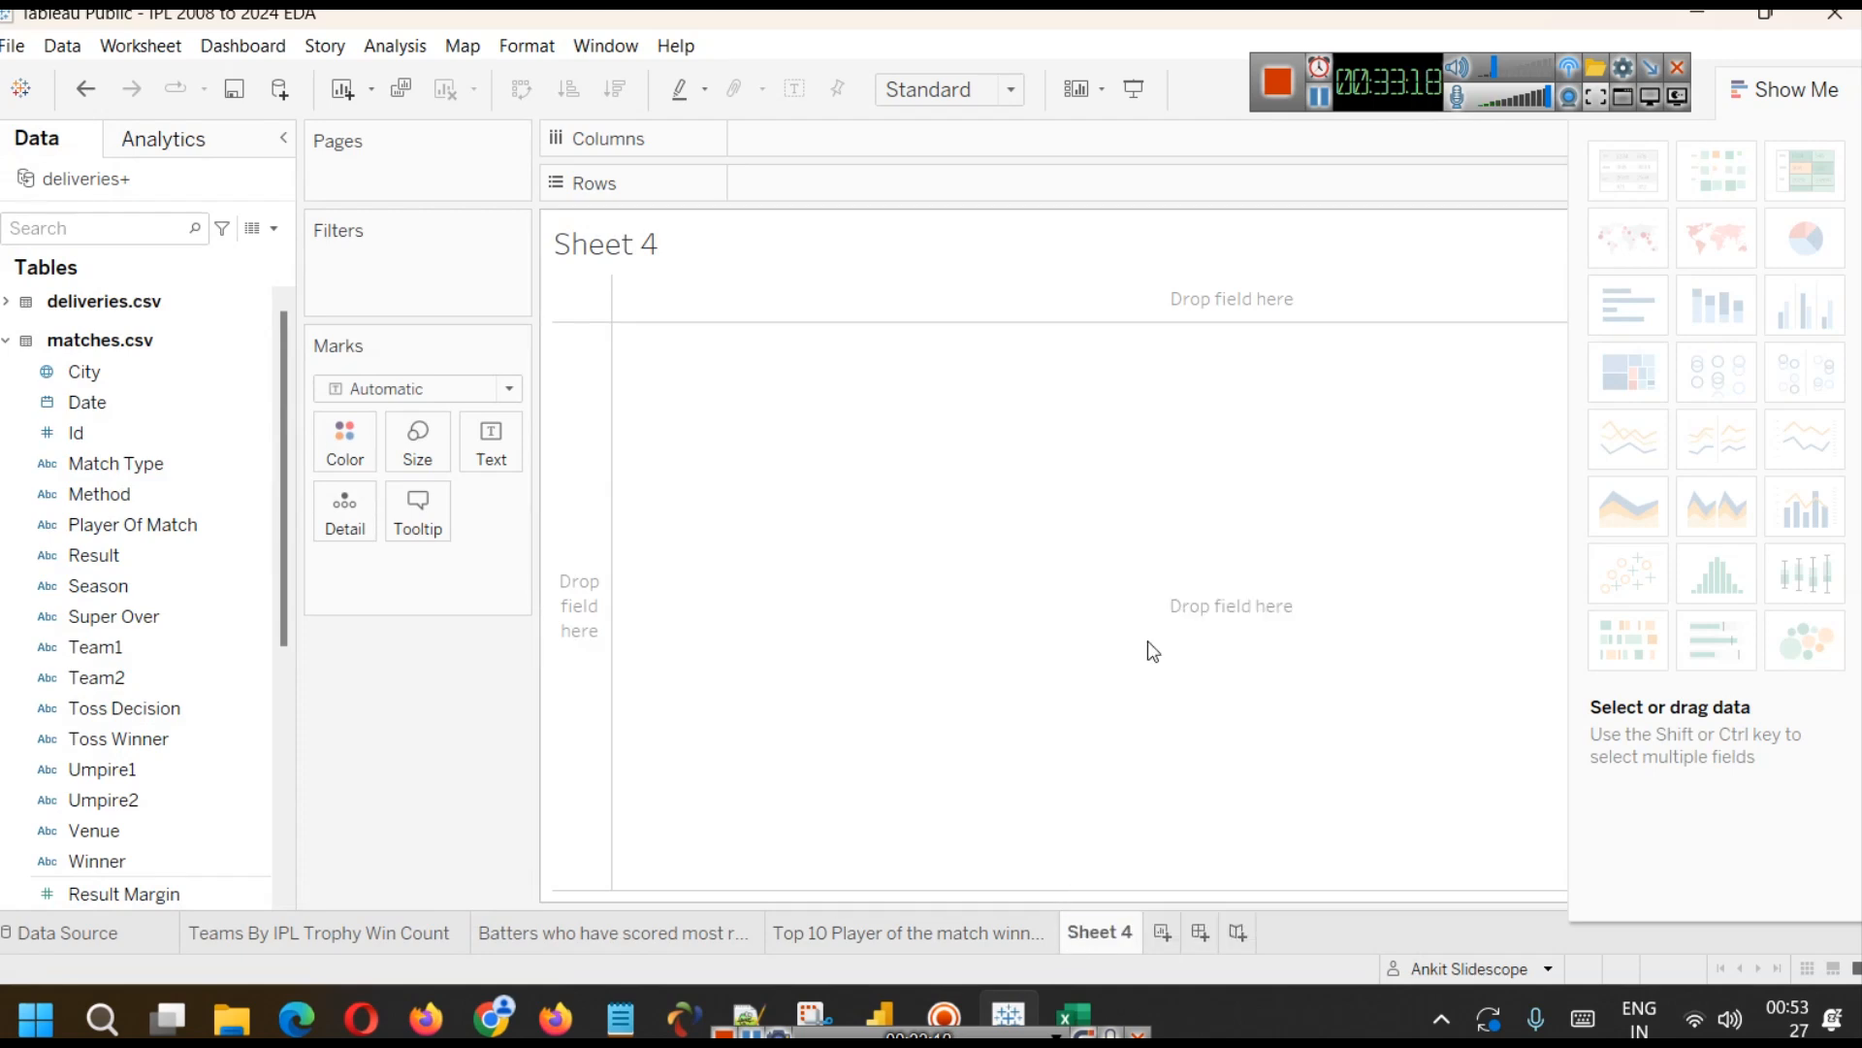
{"action": "type", "text": "Top 5 Bowlers"}
{"action": "key", "text": "Return"}
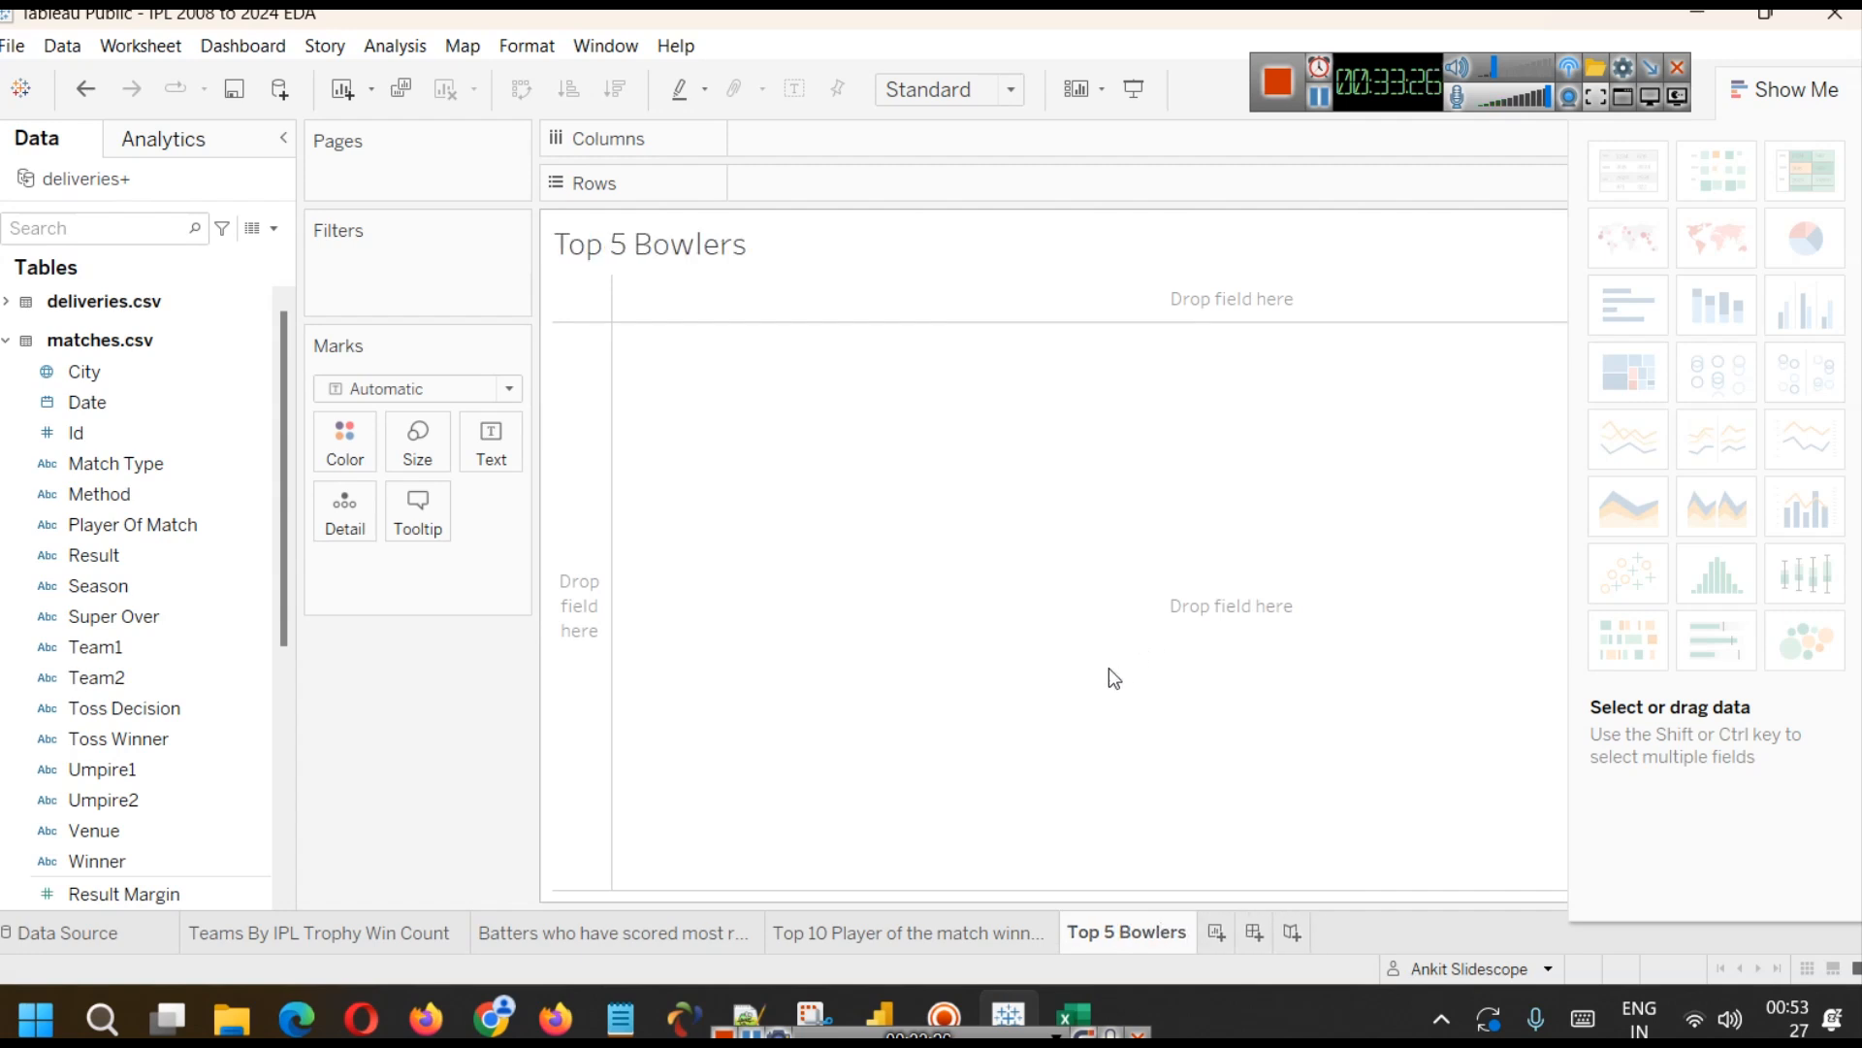
- Chart the sum of Is Wicket as rows against all Bowler members as columns, sorted in descending order
{"action": "left_click", "coordinate": [6, 302]}
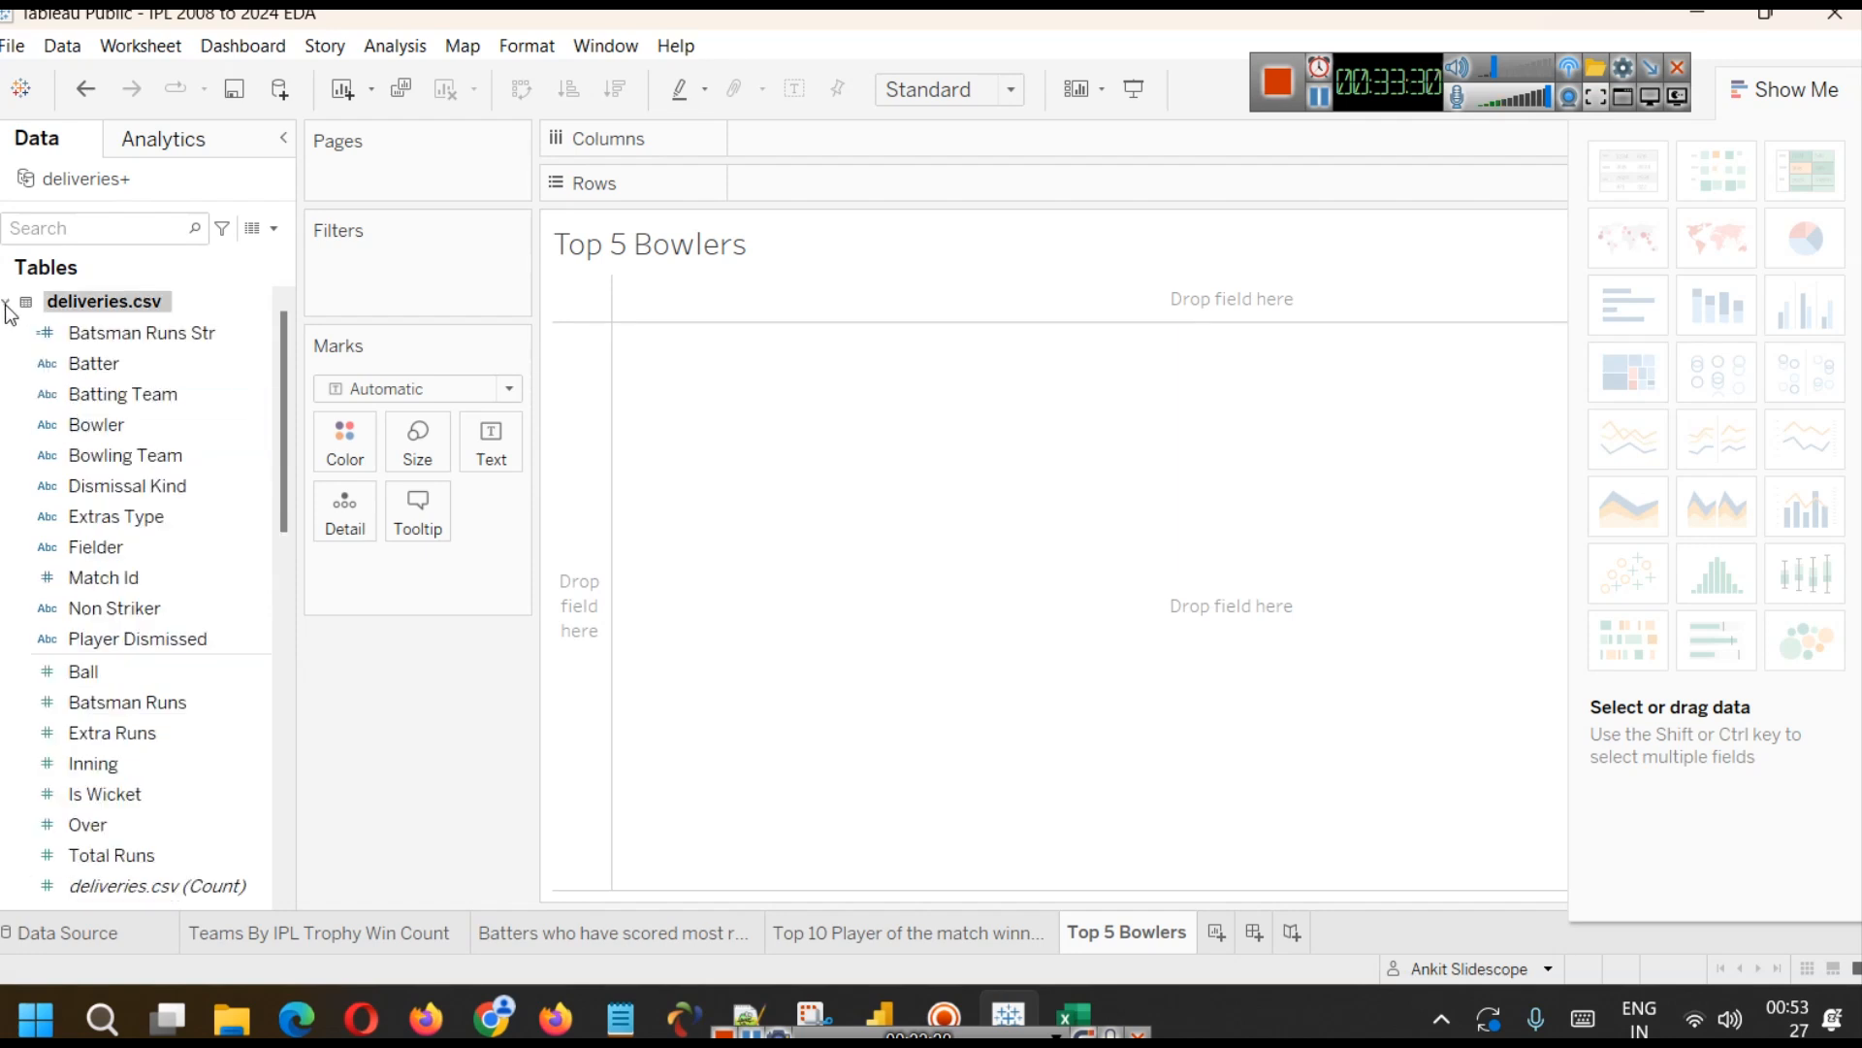
{"action": "left_click_drag", "start_coordinate": [97, 424], "coordinate": [819, 153]}
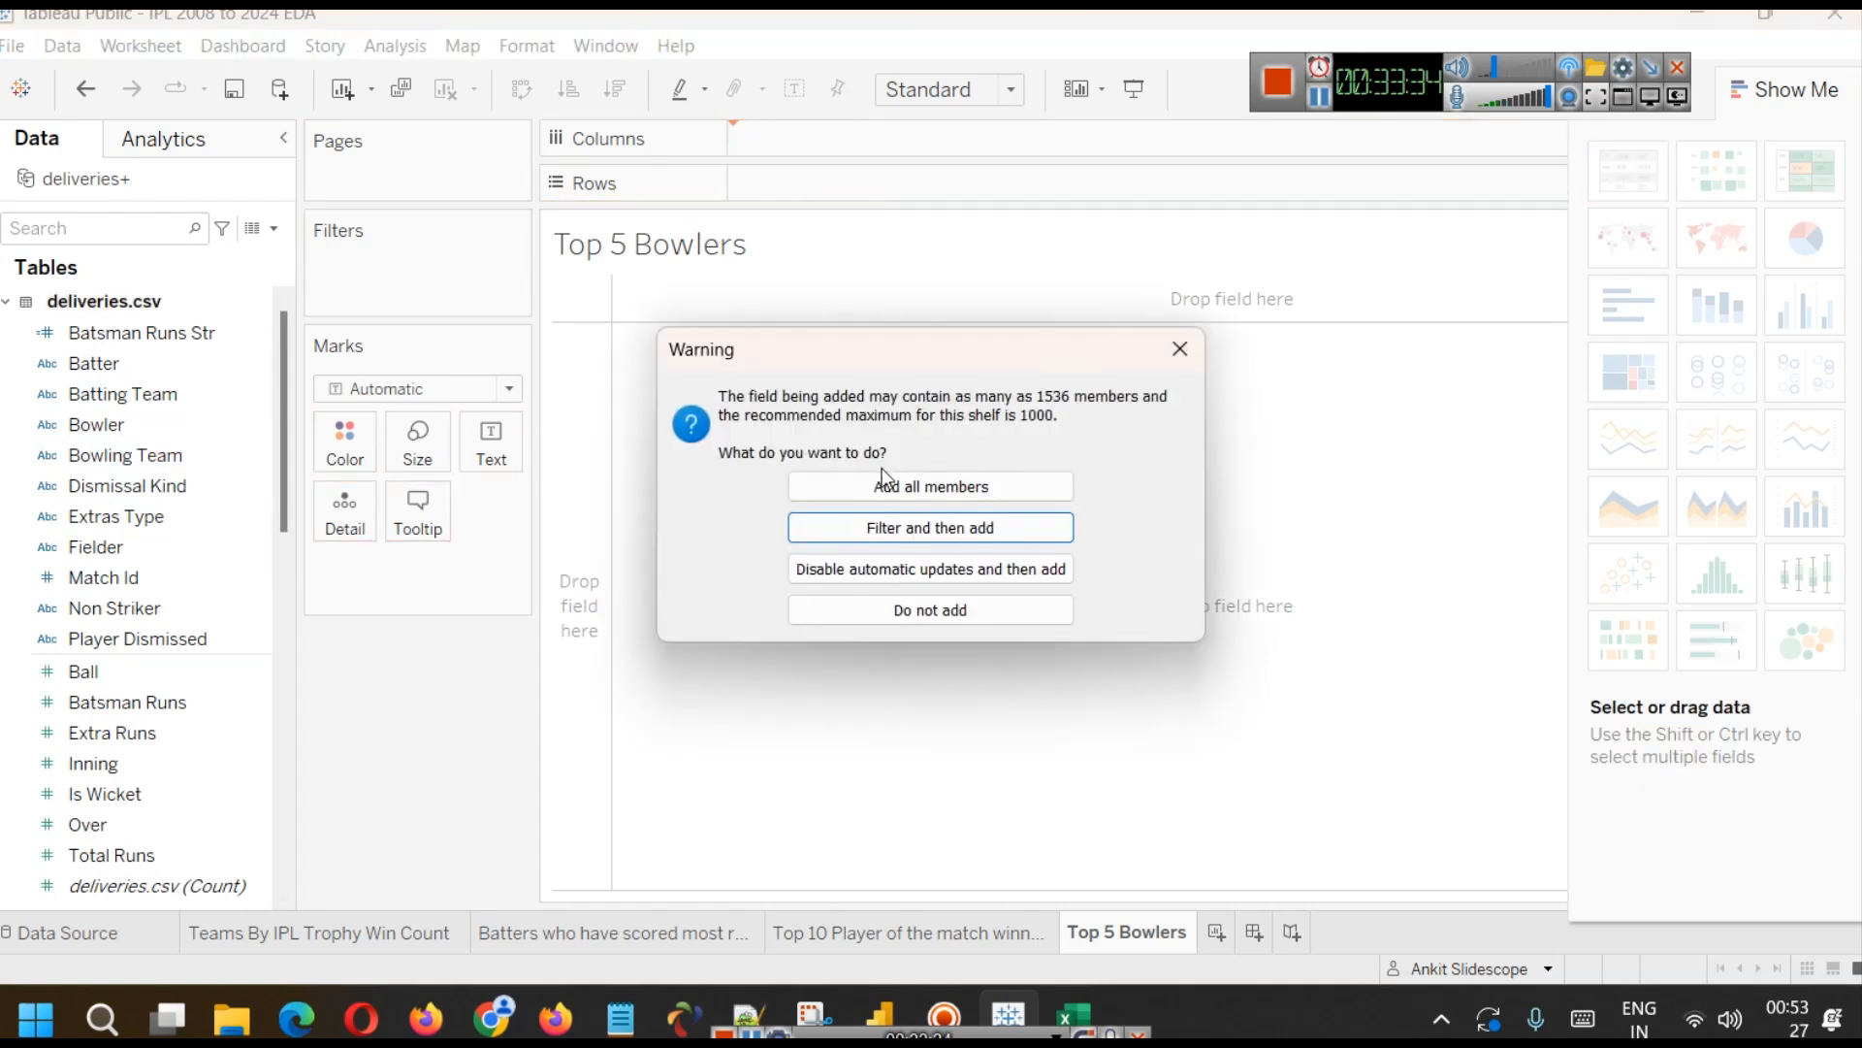
{"action": "left_click", "coordinate": [885, 482]}
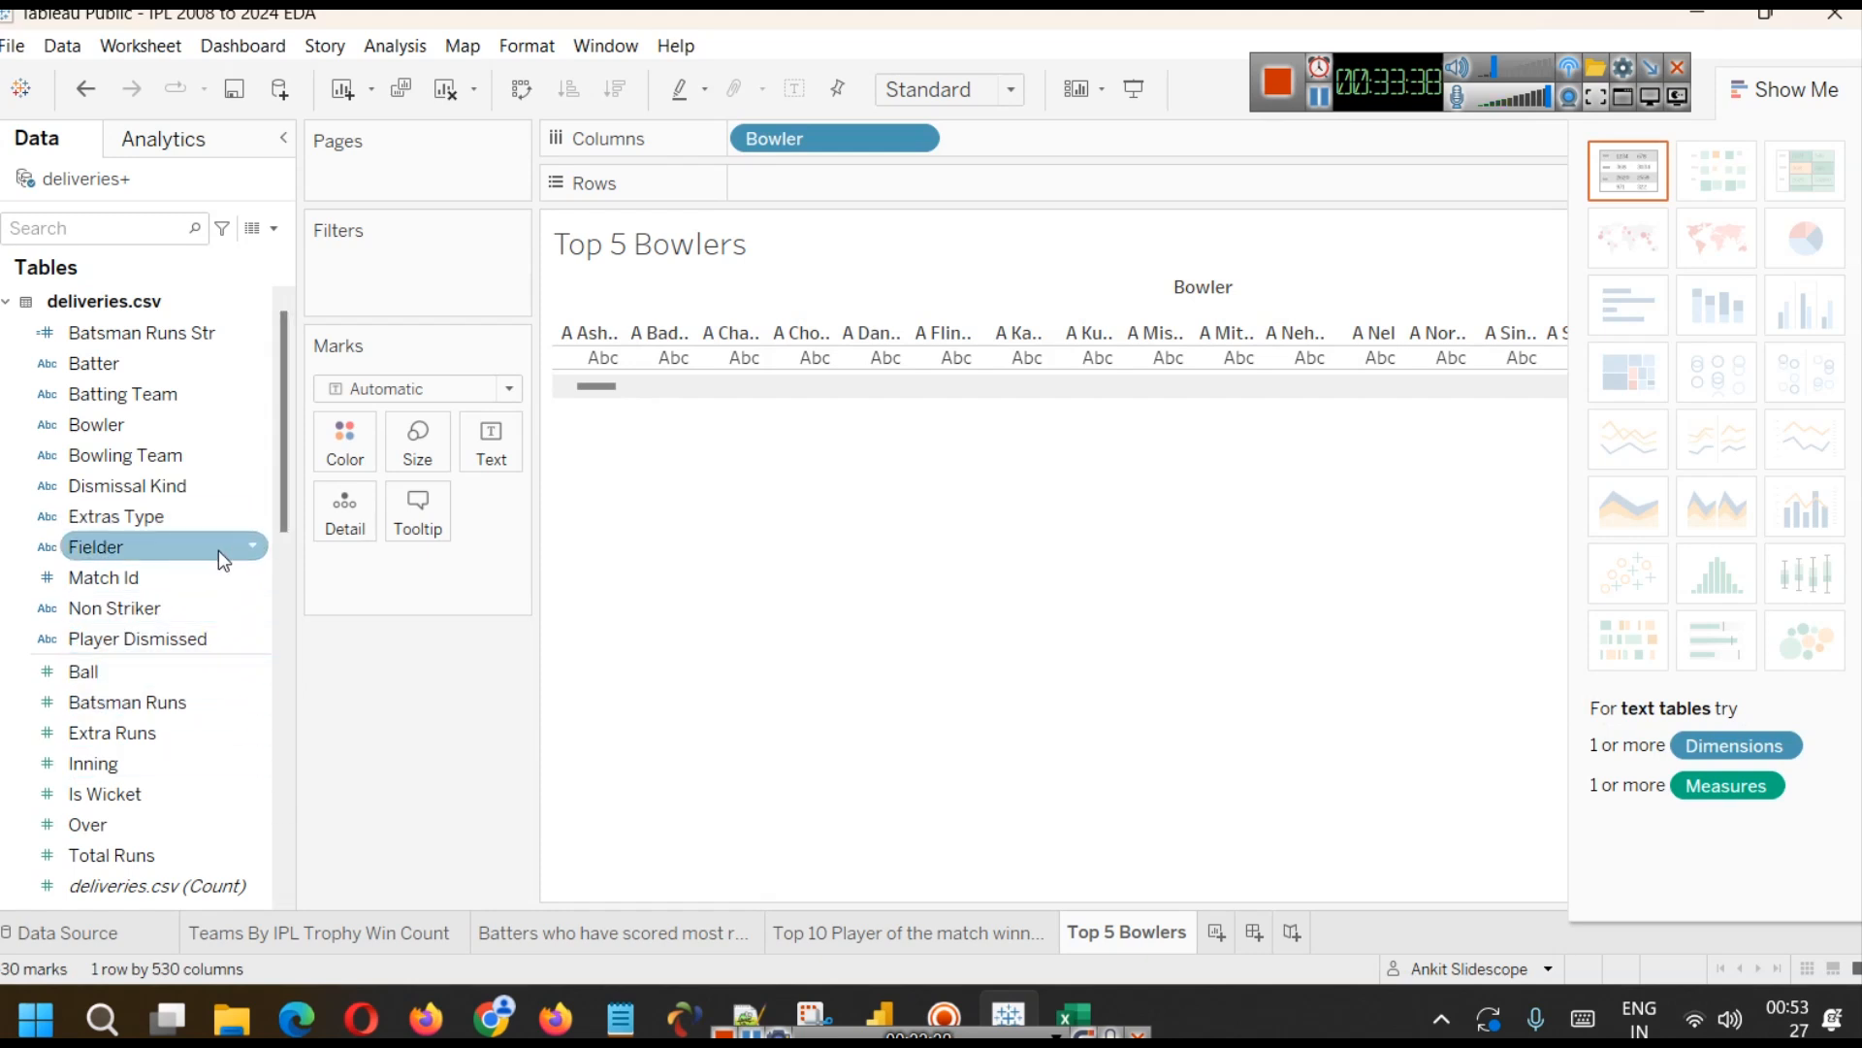
{"action": "scroll", "coordinate": [218, 550], "scroll_direction": "down", "scroll_amount": 1}
{"action": "left_click_drag", "start_coordinate": [137, 695], "coordinate": [827, 185]}
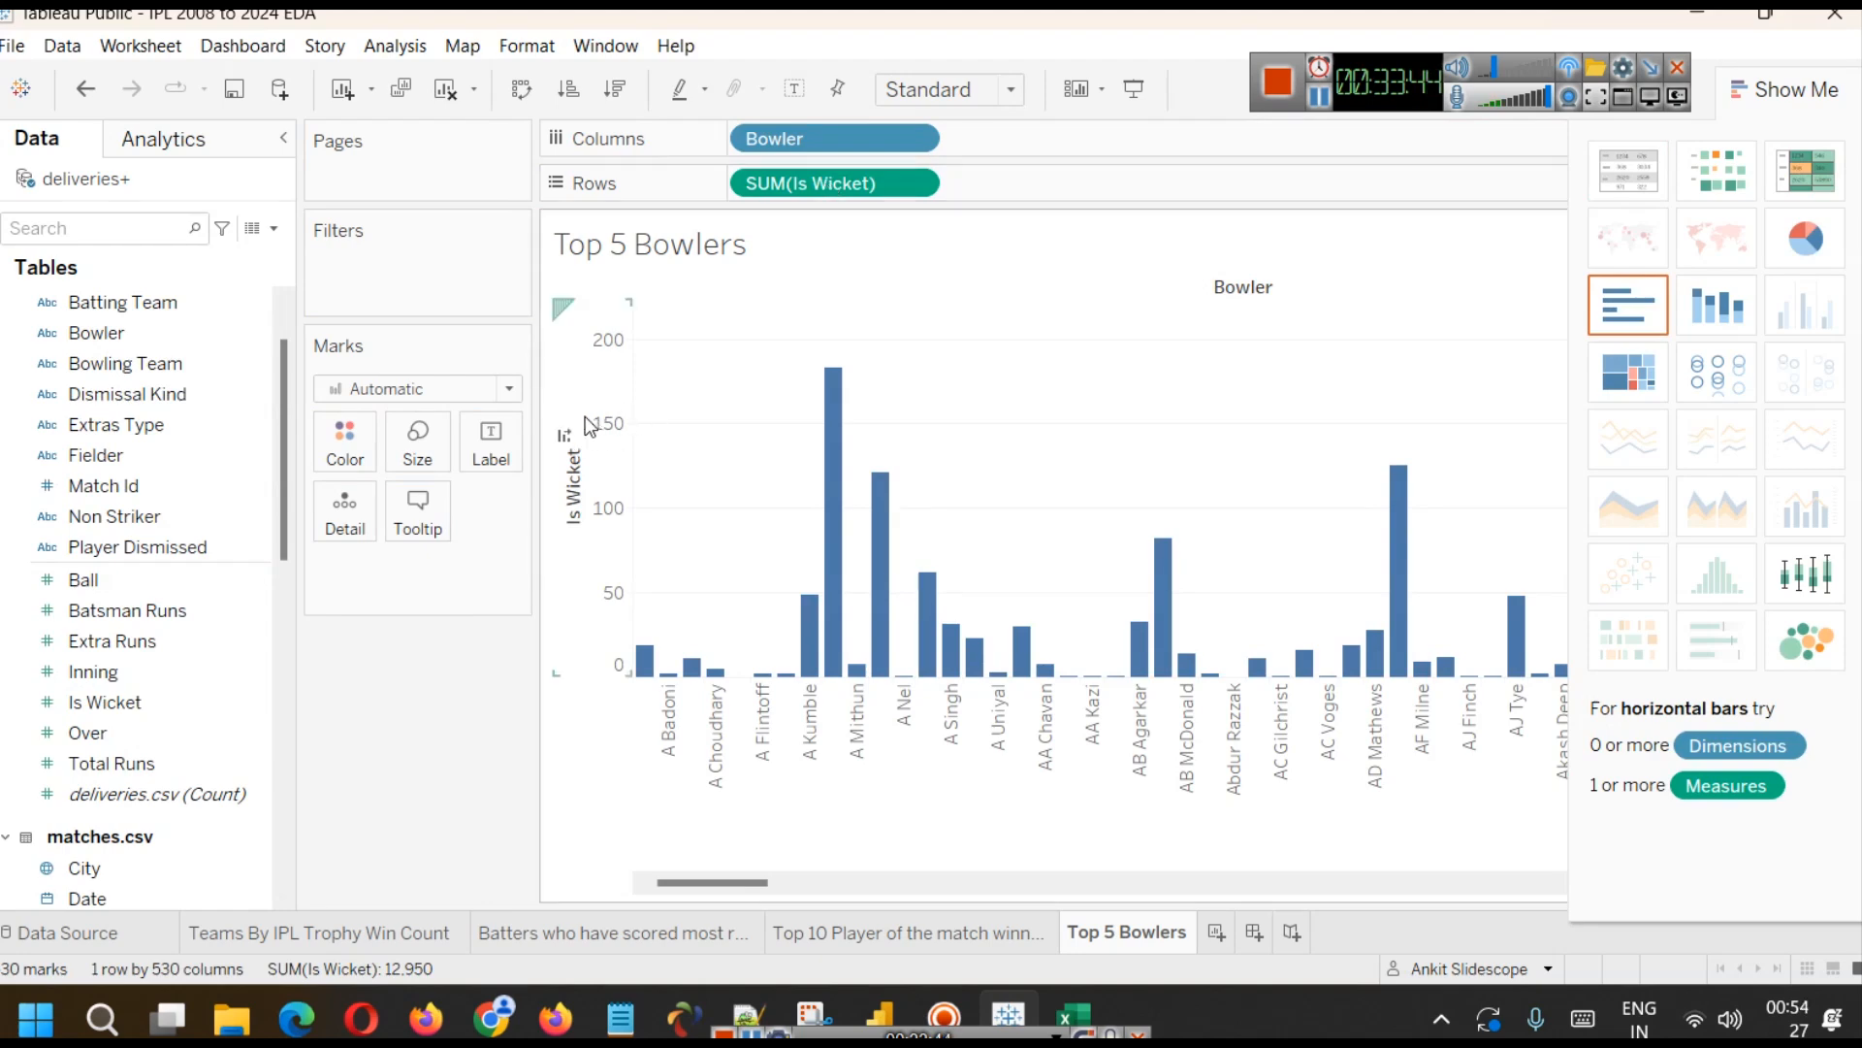
{"action": "left_click", "coordinate": [563, 441]}
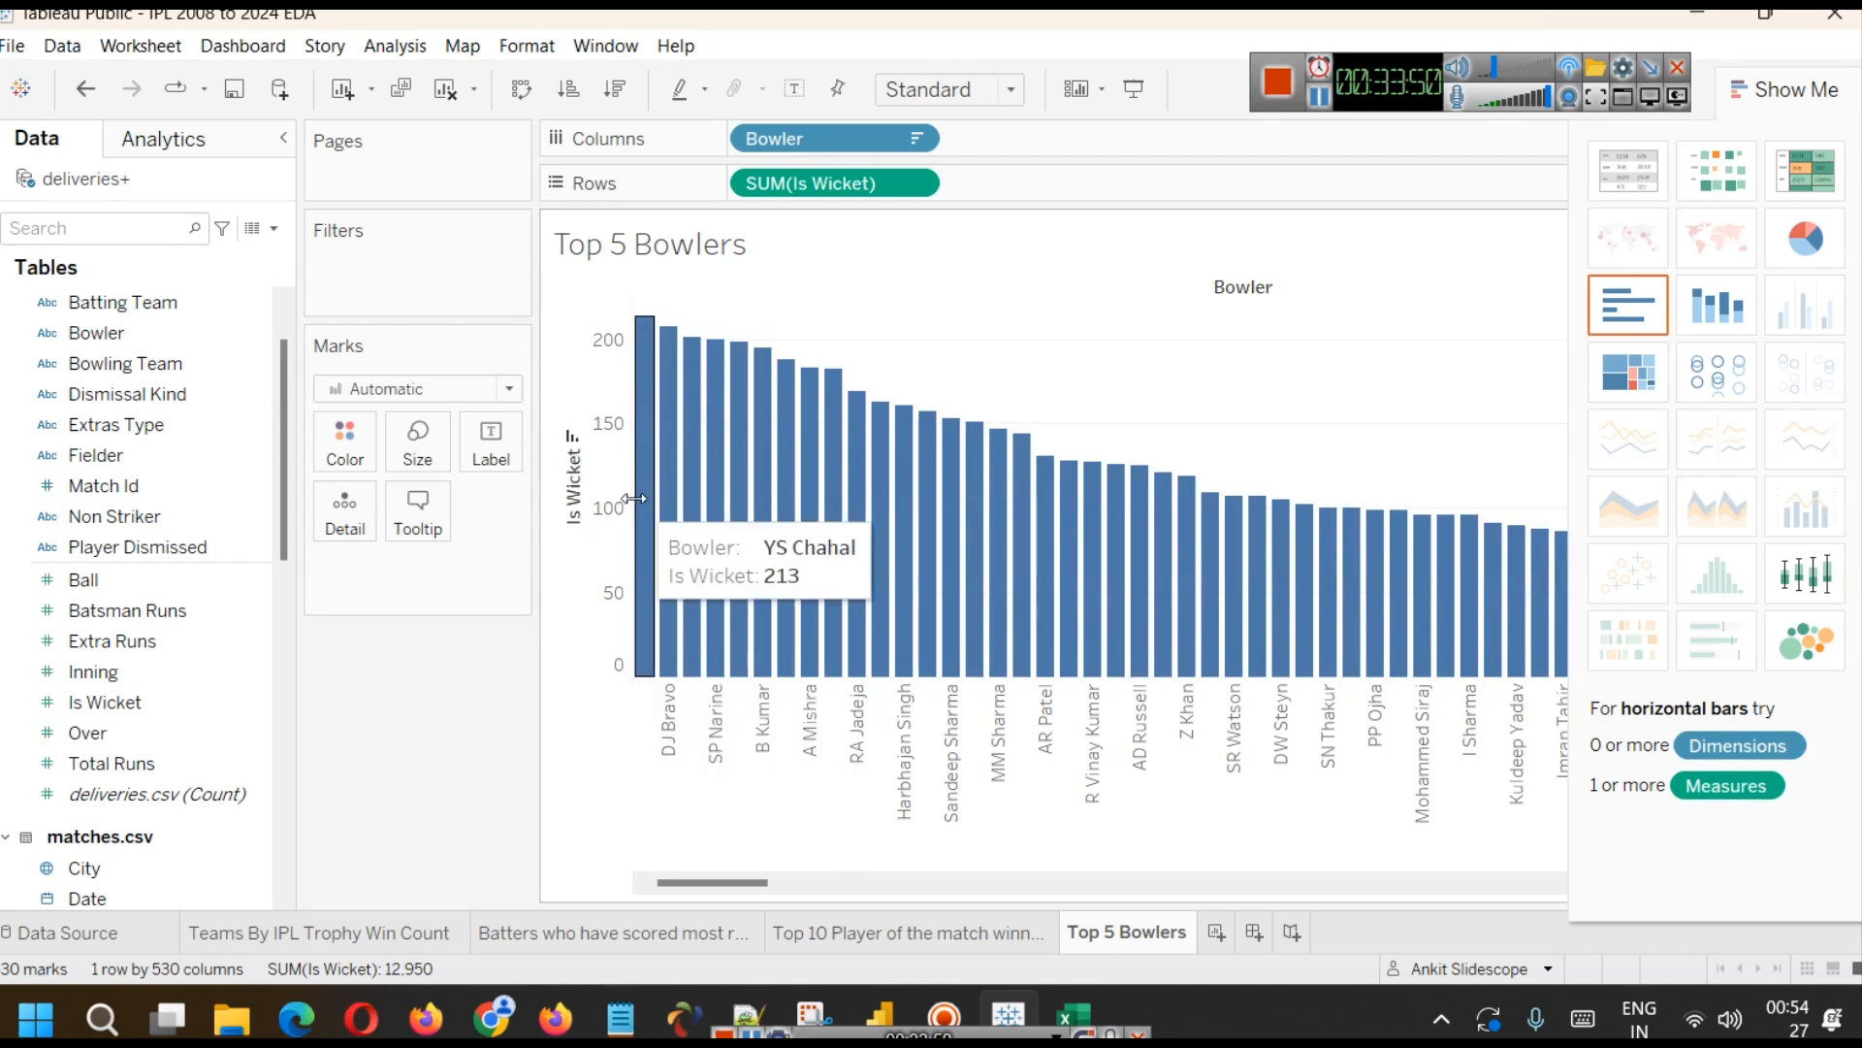
- Swap rows and columns to show horizontal bars per bowler, and narrow the chart with the chart suggestions hidden
{"action": "mouse_move", "coordinate": [651, 671]}
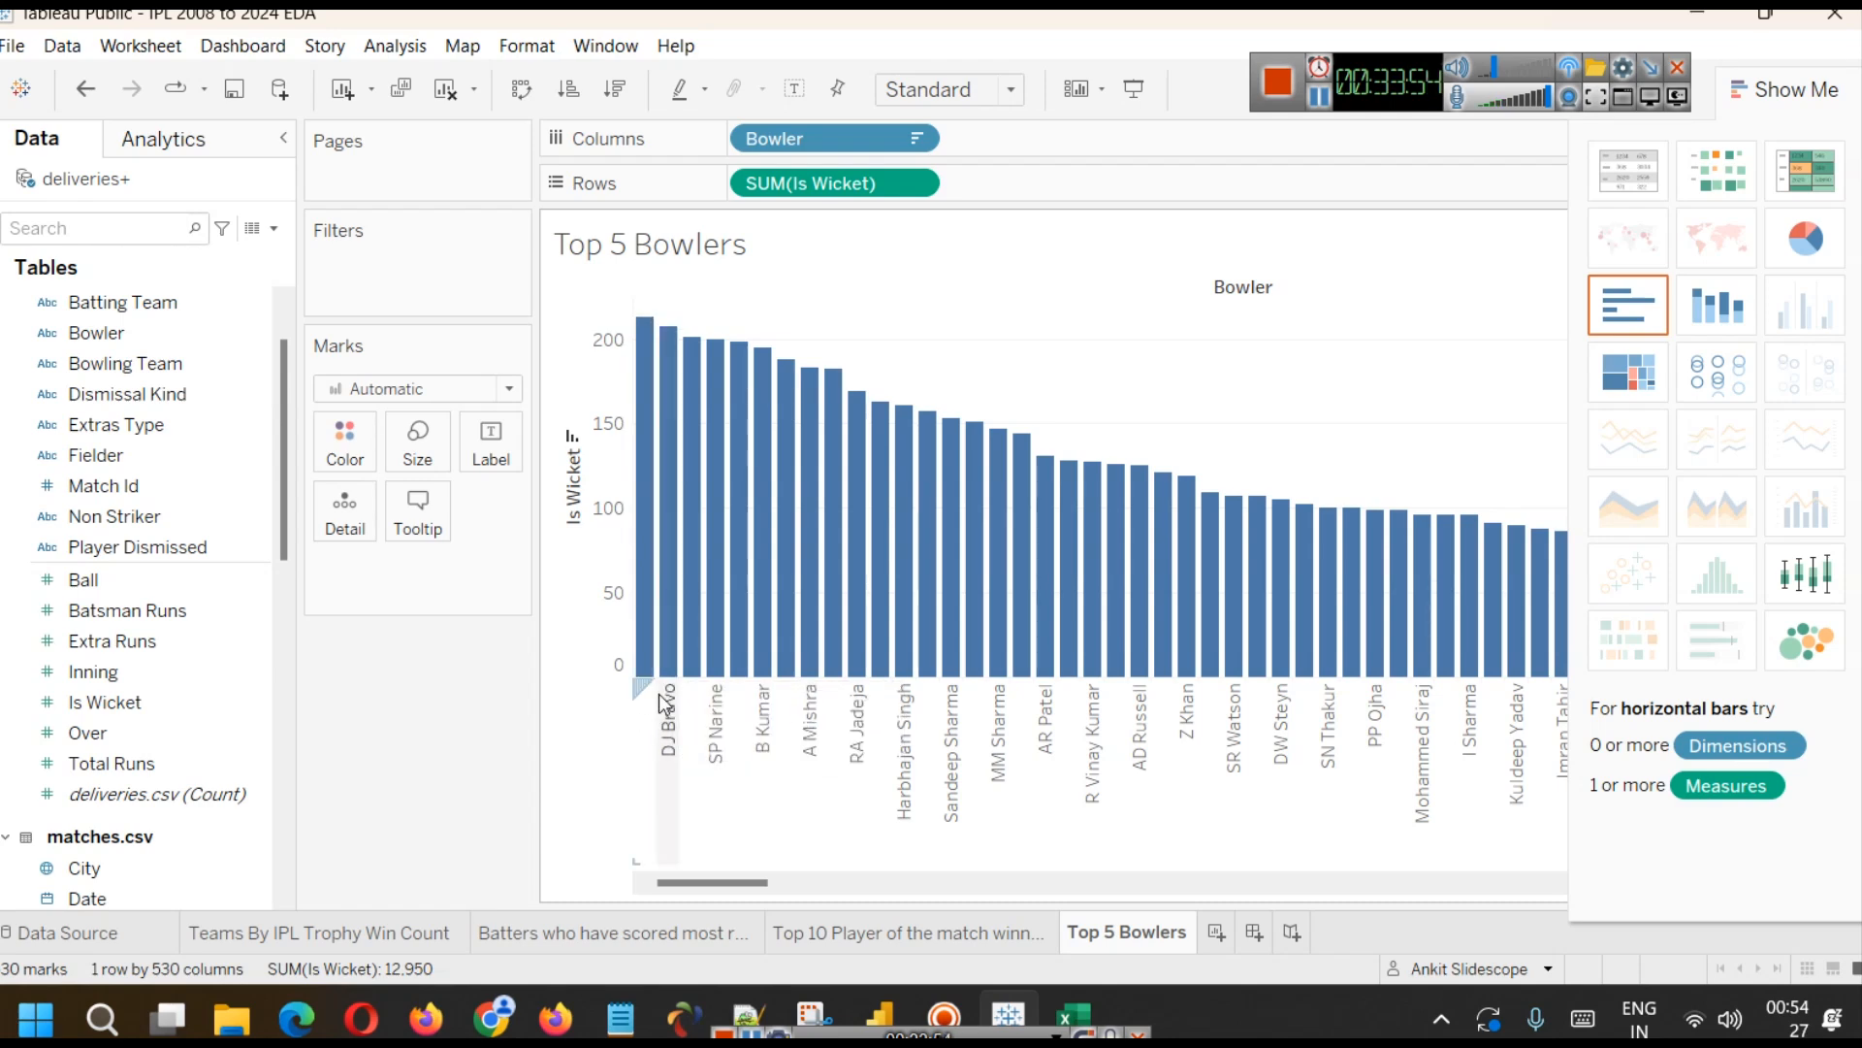
{"action": "left_click_drag", "start_coordinate": [656, 711], "coordinate": [687, 721]}
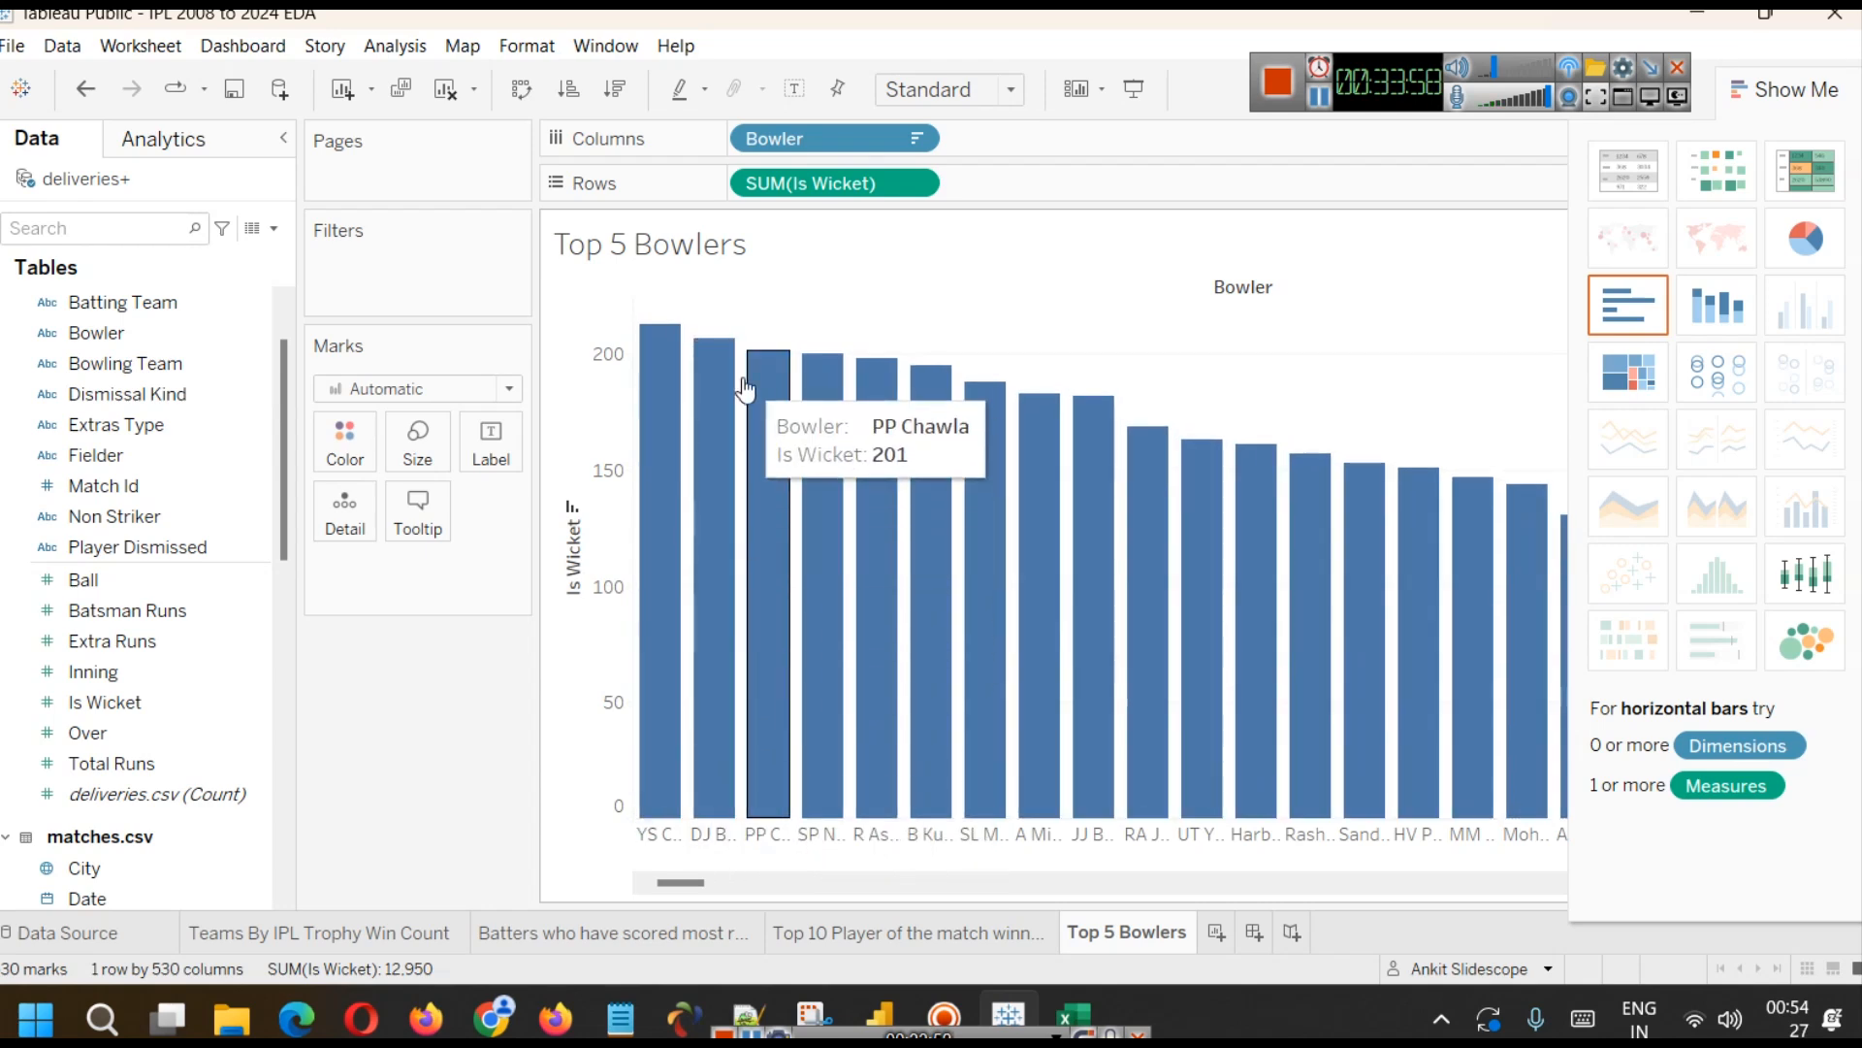
{"action": "left_click", "coordinate": [524, 89]}
{"action": "left_click", "coordinate": [1768, 97]}
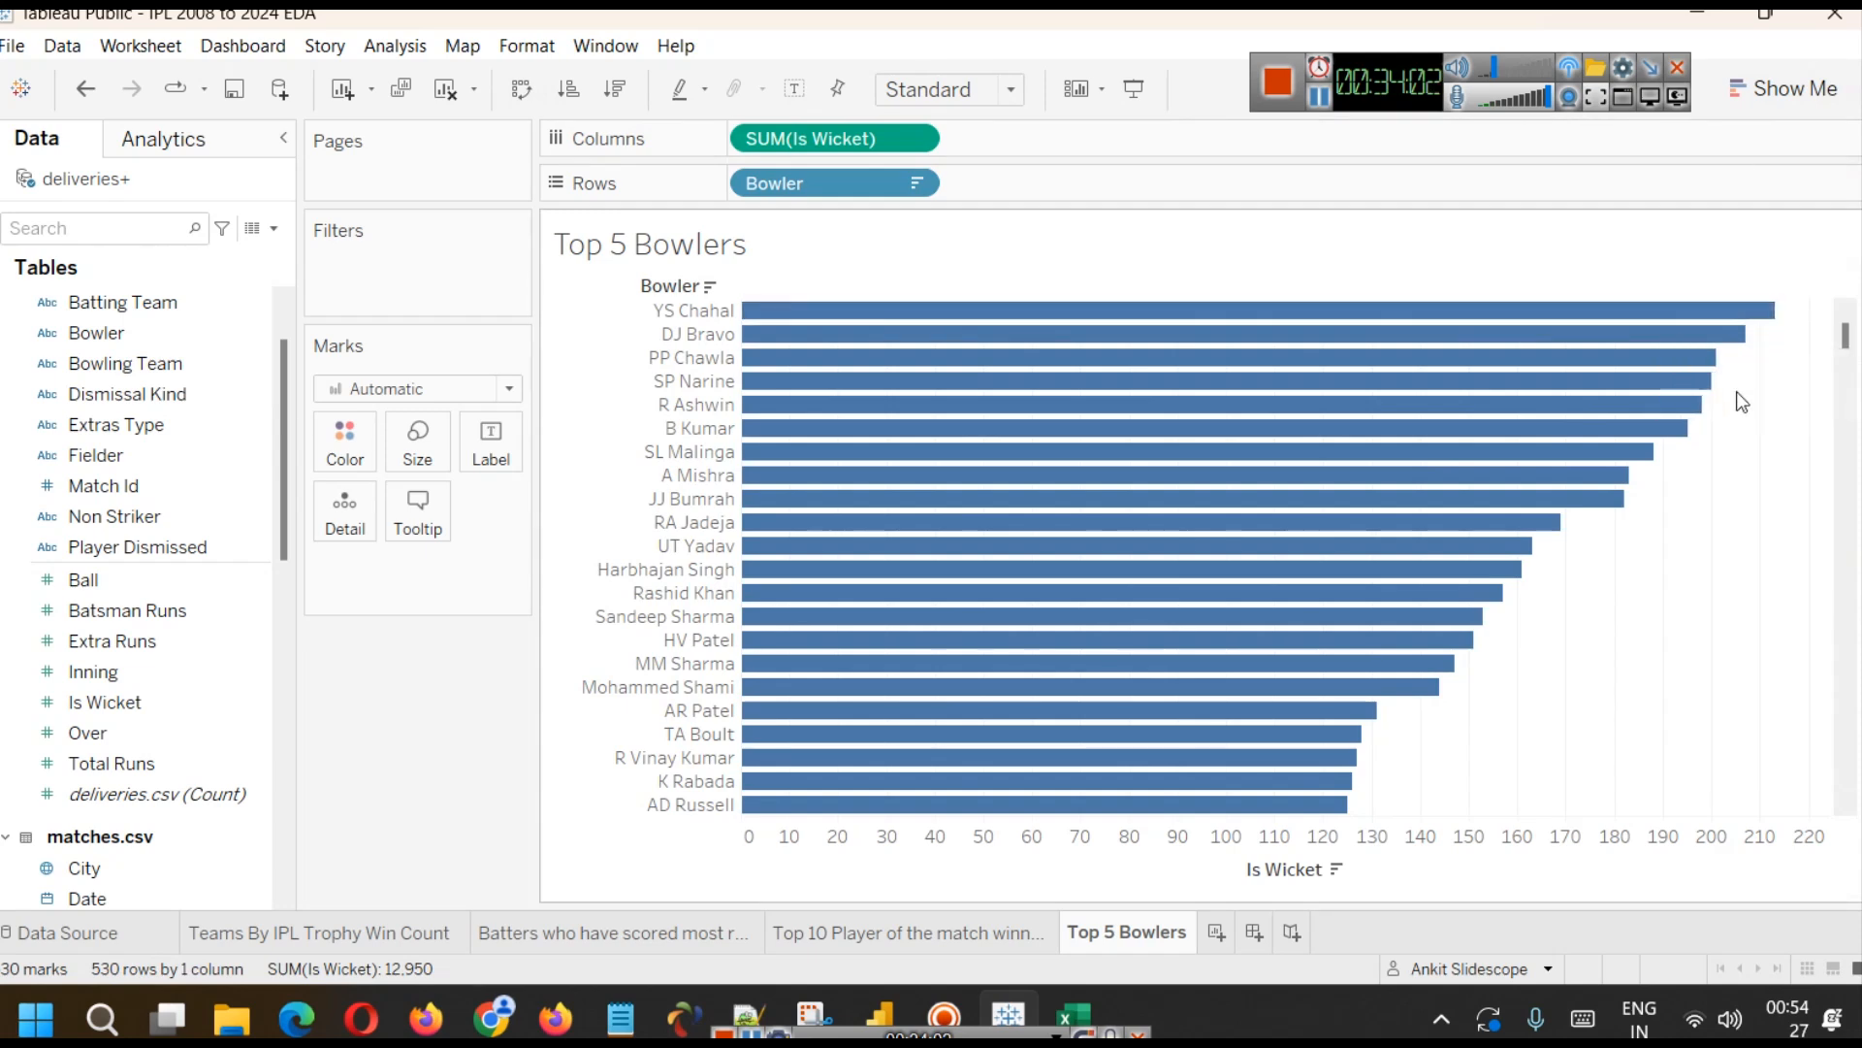
{"action": "left_click_drag", "start_coordinate": [1828, 386], "coordinate": [1330, 434]}
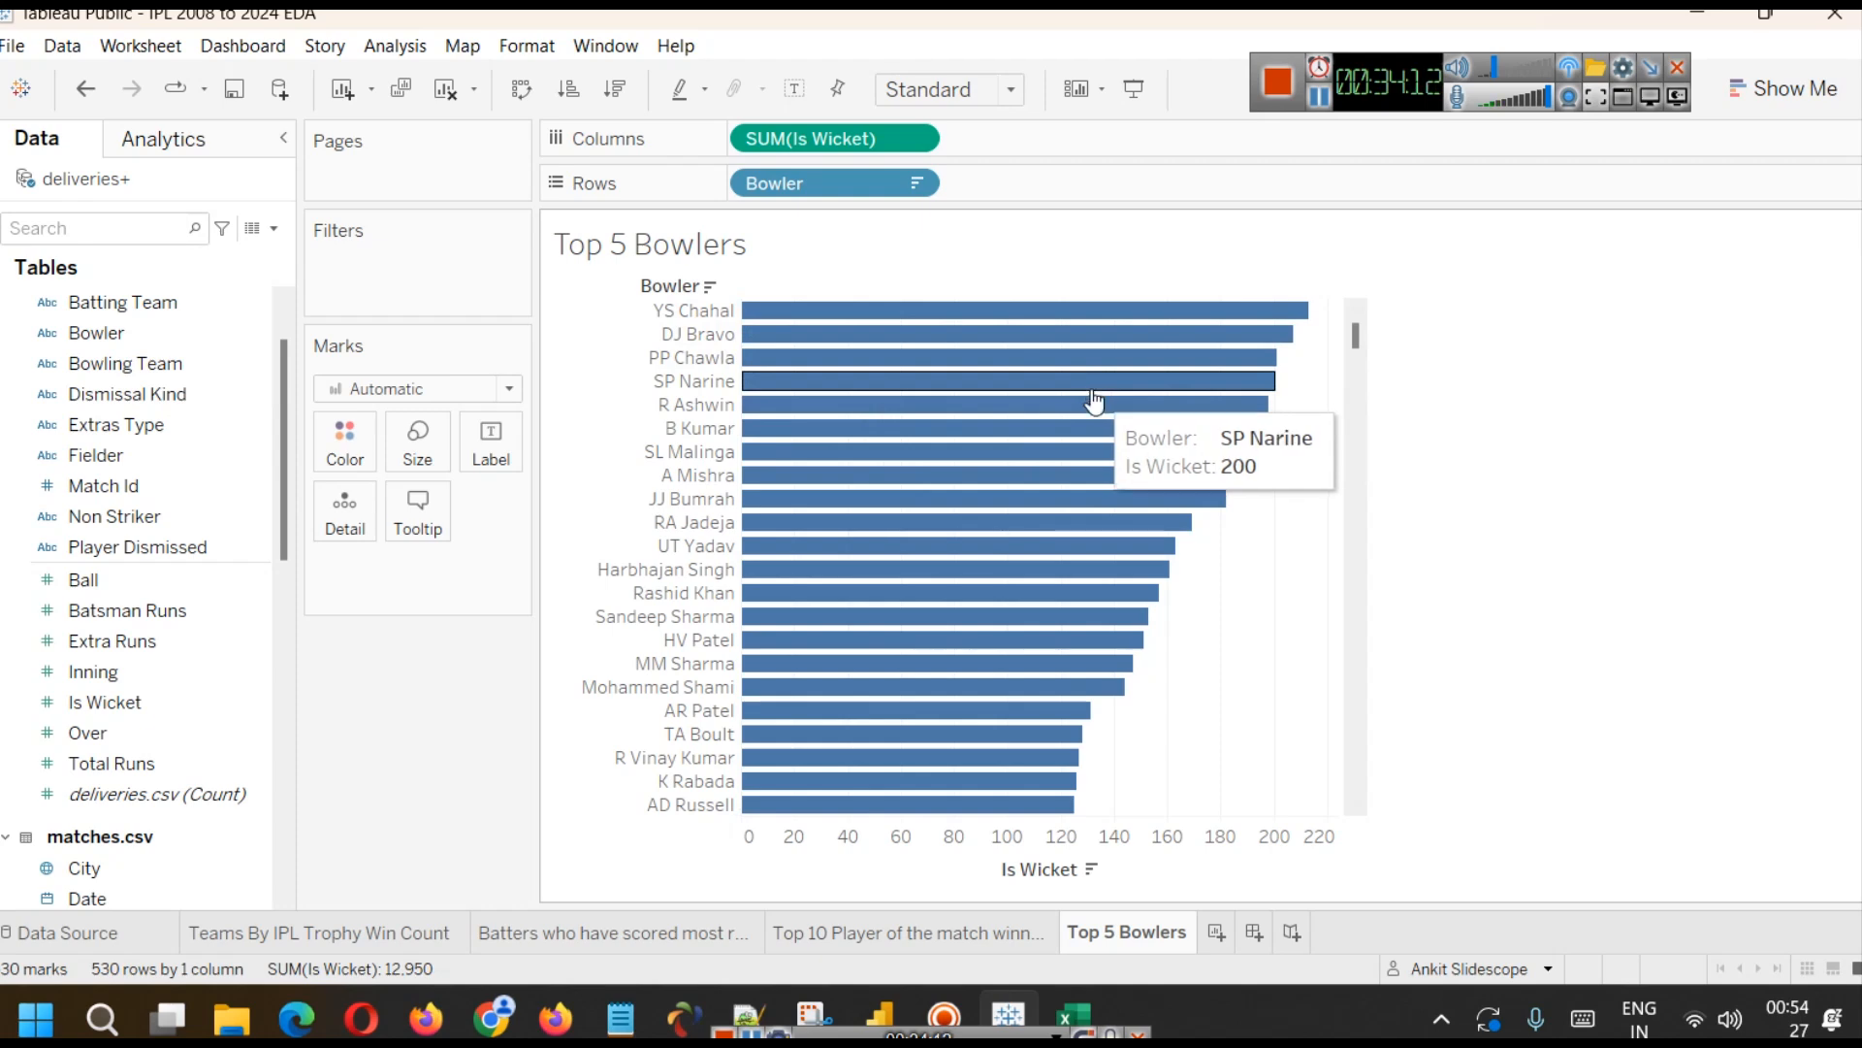
- Find the Index field and filter the worksheet by it to the range 1 to 5
{"action": "scroll", "coordinate": [145, 477], "scroll_direction": "up", "scroll_amount": 3}
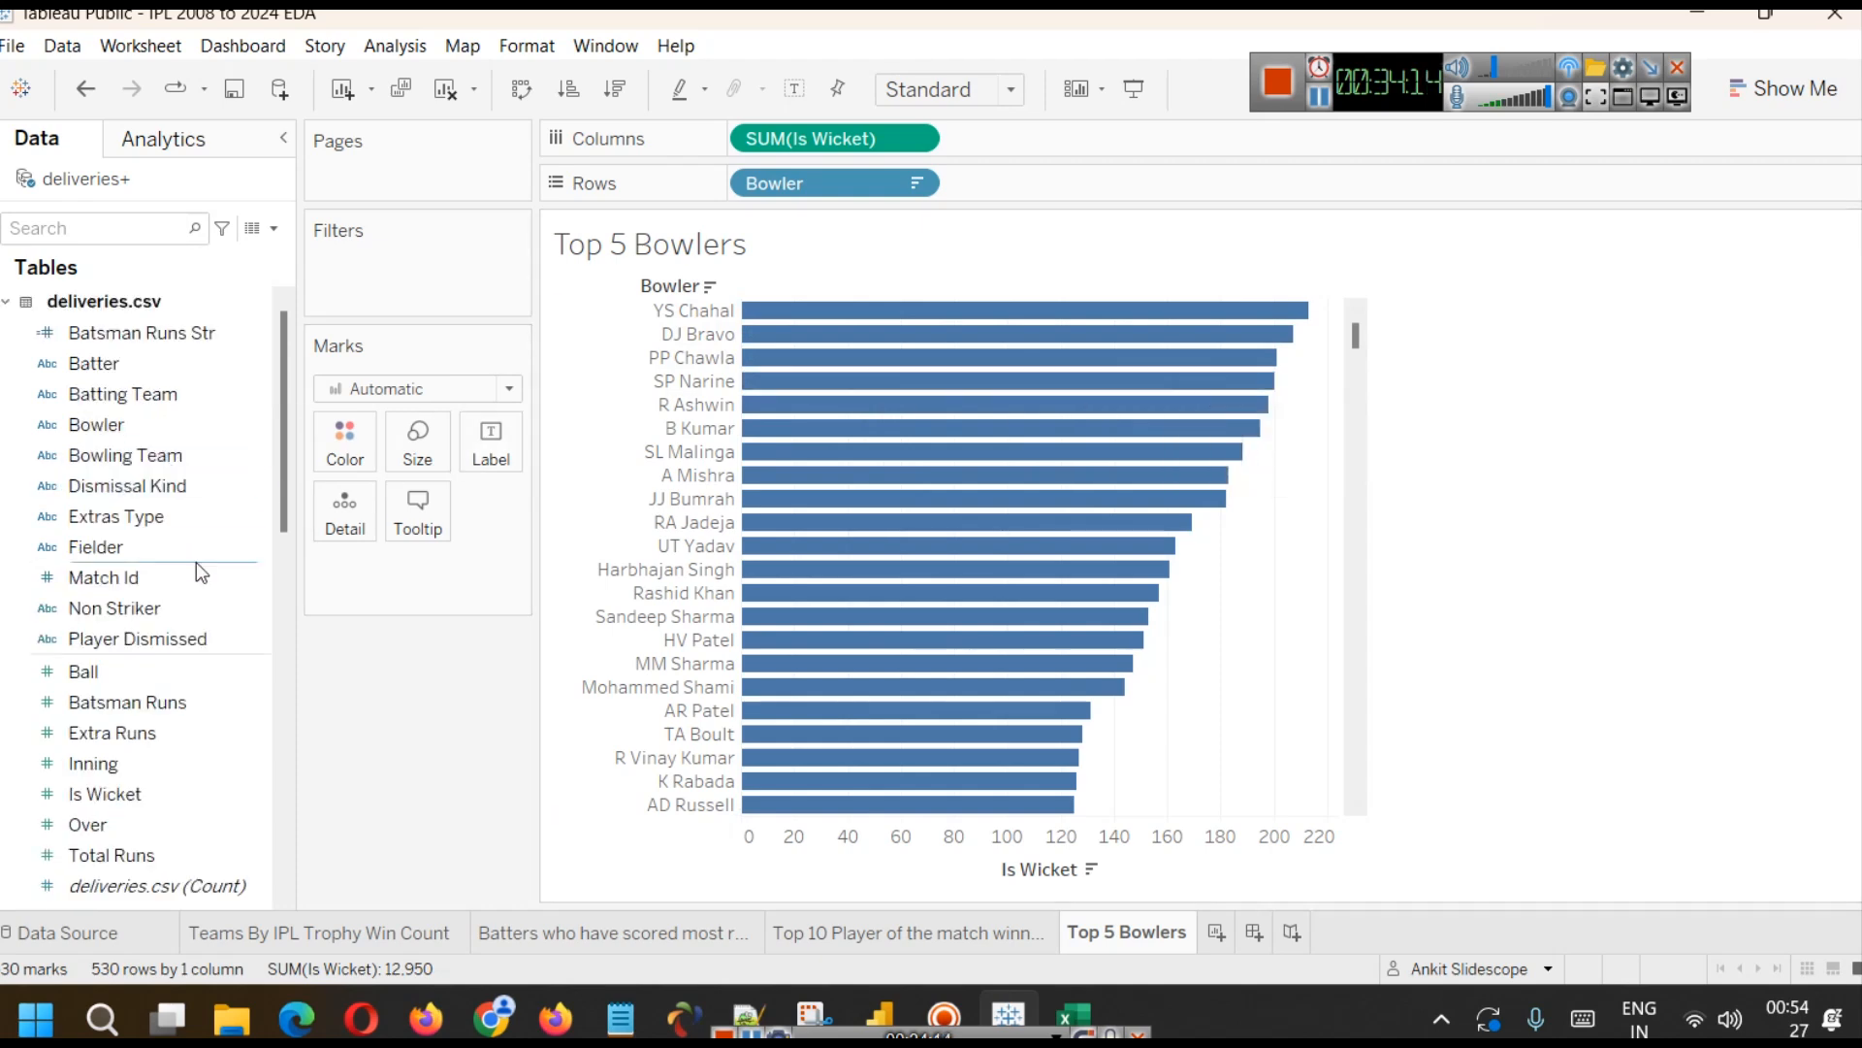
{"action": "left_click", "coordinate": [81, 225]}
{"action": "type", "text": "inde"}
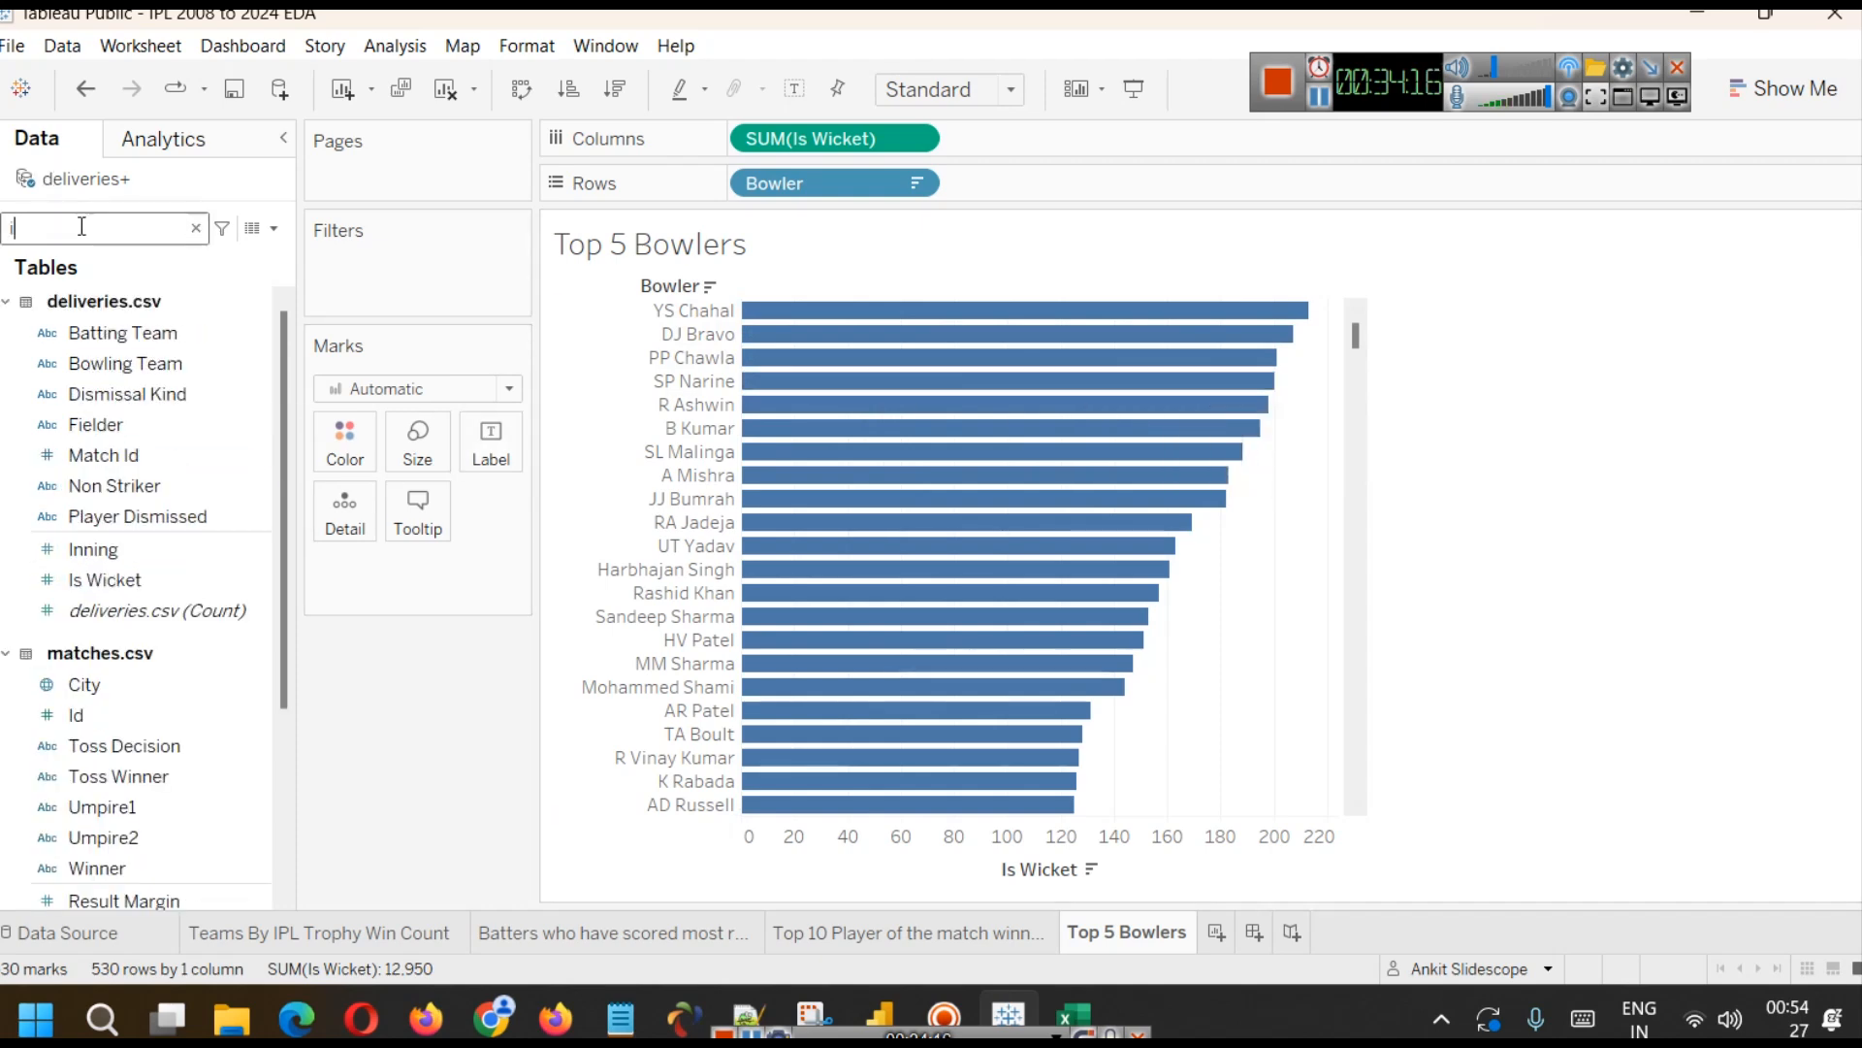
{"action": "left_click", "coordinate": [101, 325]}
{"action": "left_click_drag", "start_coordinate": [101, 325], "coordinate": [427, 291]}
{"action": "double_click", "coordinate": [1101, 499]}
{"action": "type", "text": "5"}
{"action": "left_click", "coordinate": [1212, 680]}
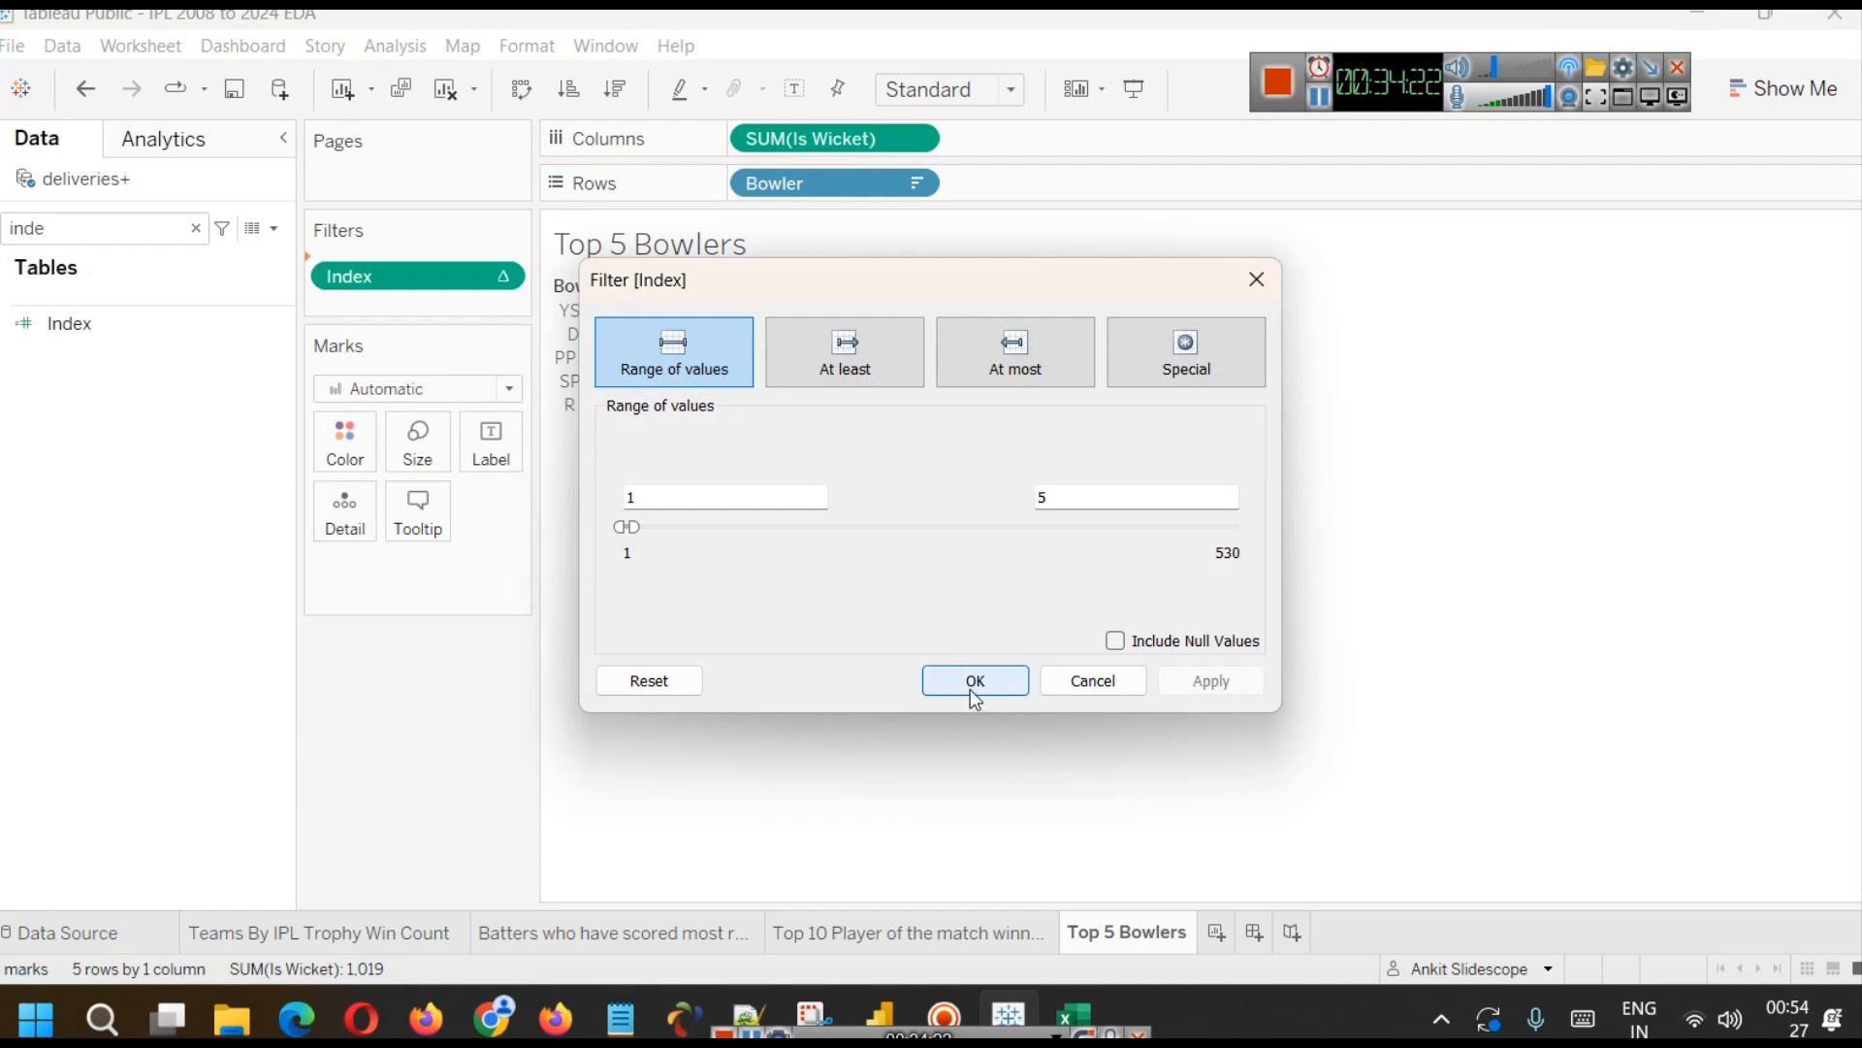
{"action": "left_click", "coordinate": [973, 682]}
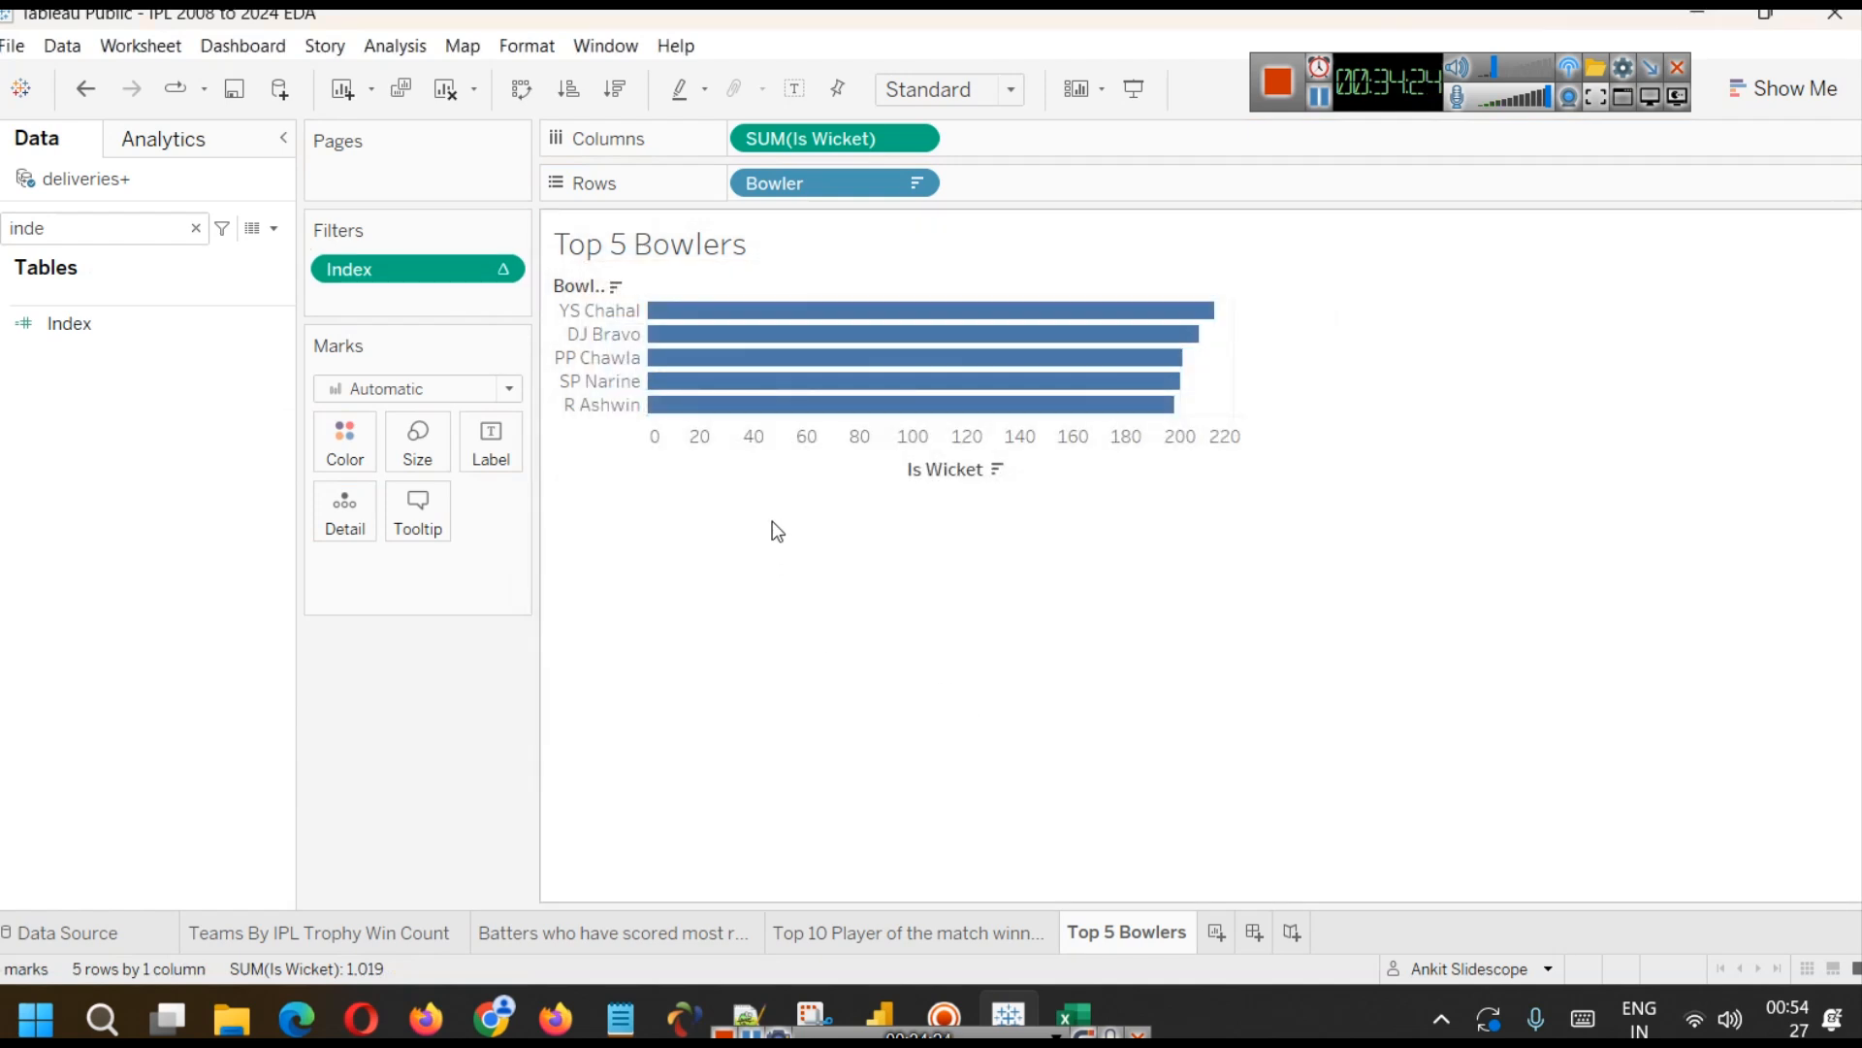
- Swap the axes back to vertical bars, widen the bowler columns to fit the names, and clear the field search
{"action": "left_click", "coordinate": [522, 89]}
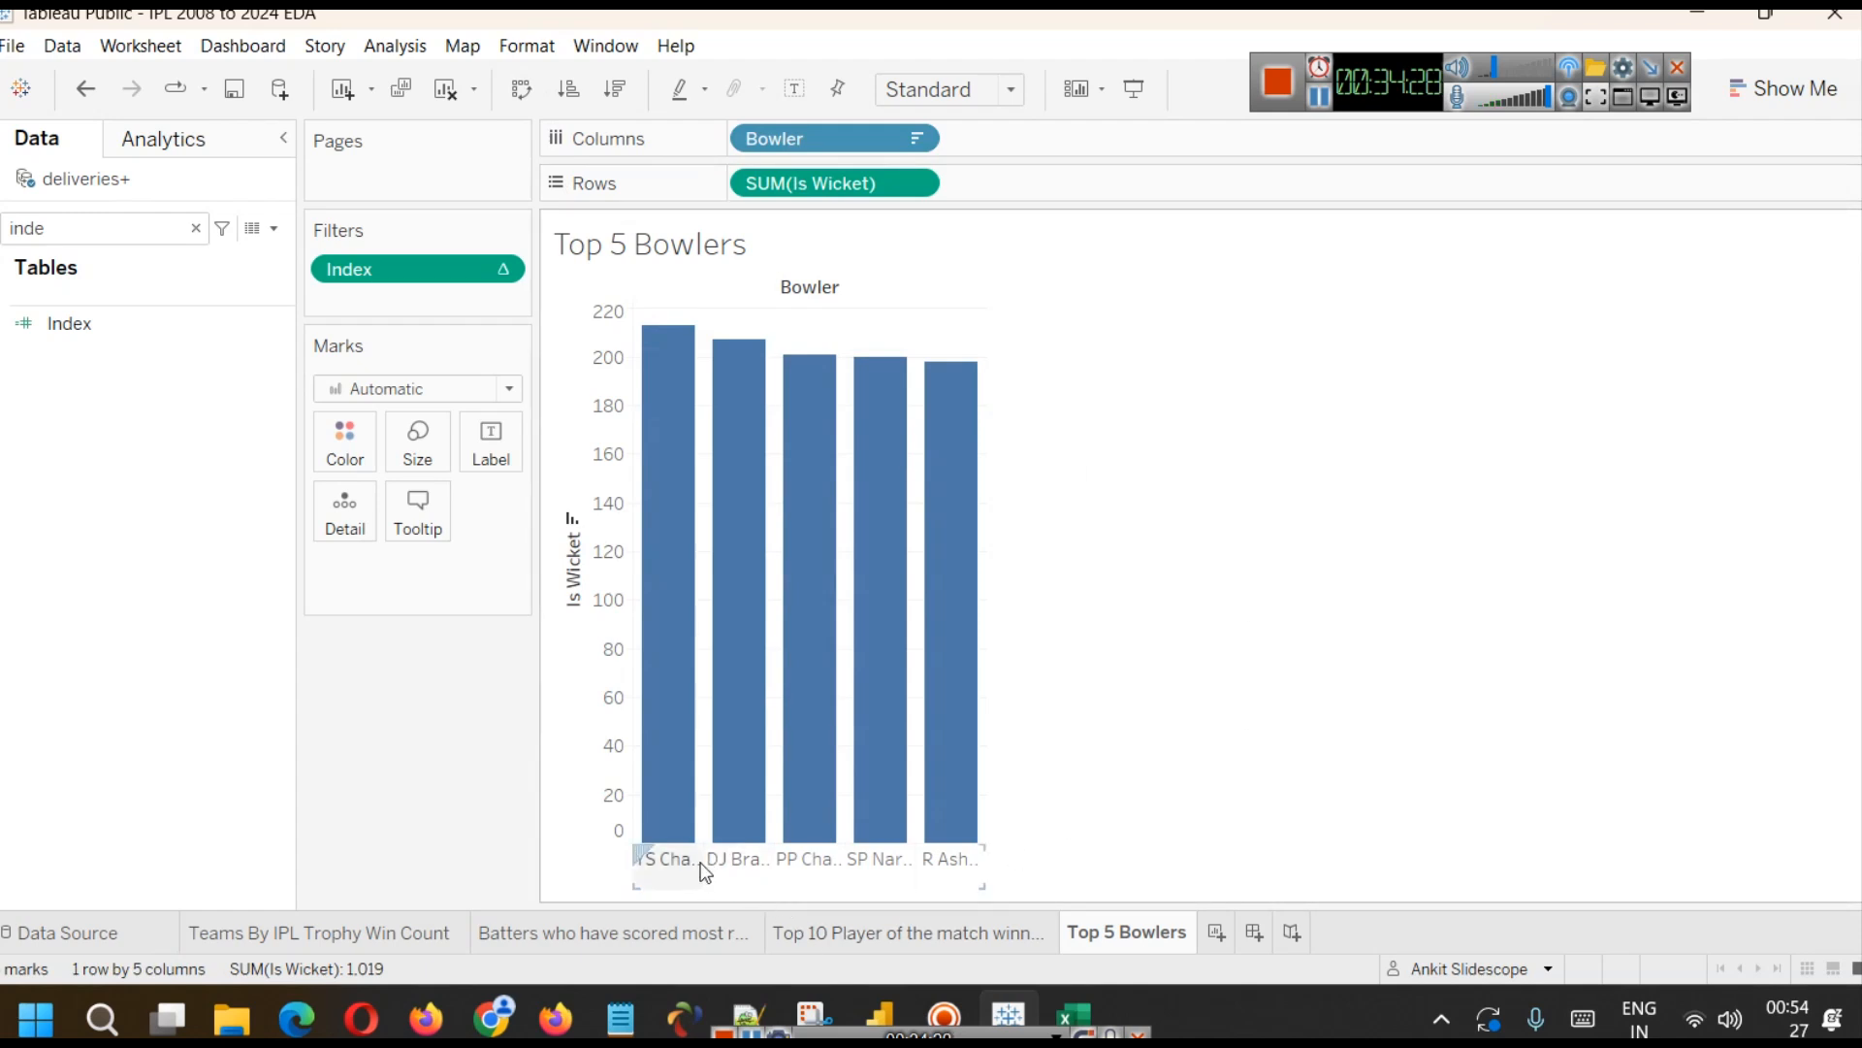
{"action": "left_click_drag", "start_coordinate": [706, 864], "coordinate": [781, 865]}
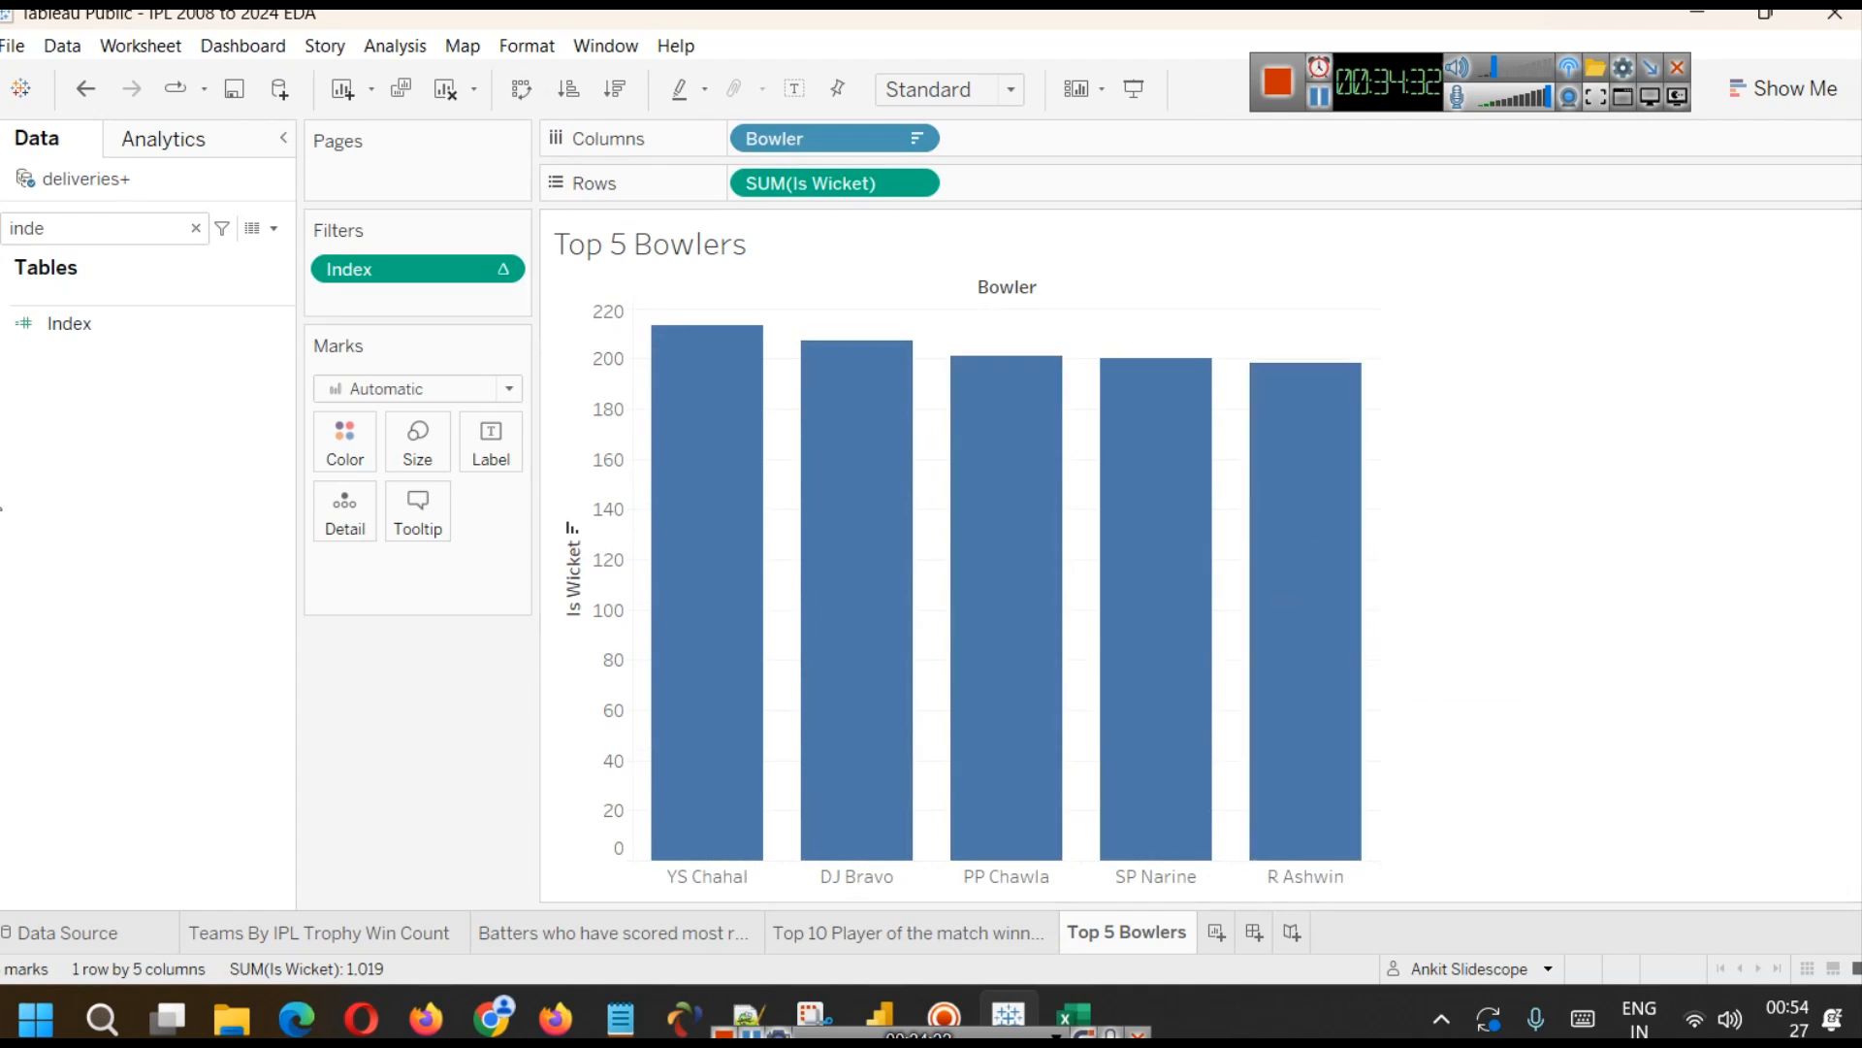
{"action": "left_click", "coordinate": [194, 228]}
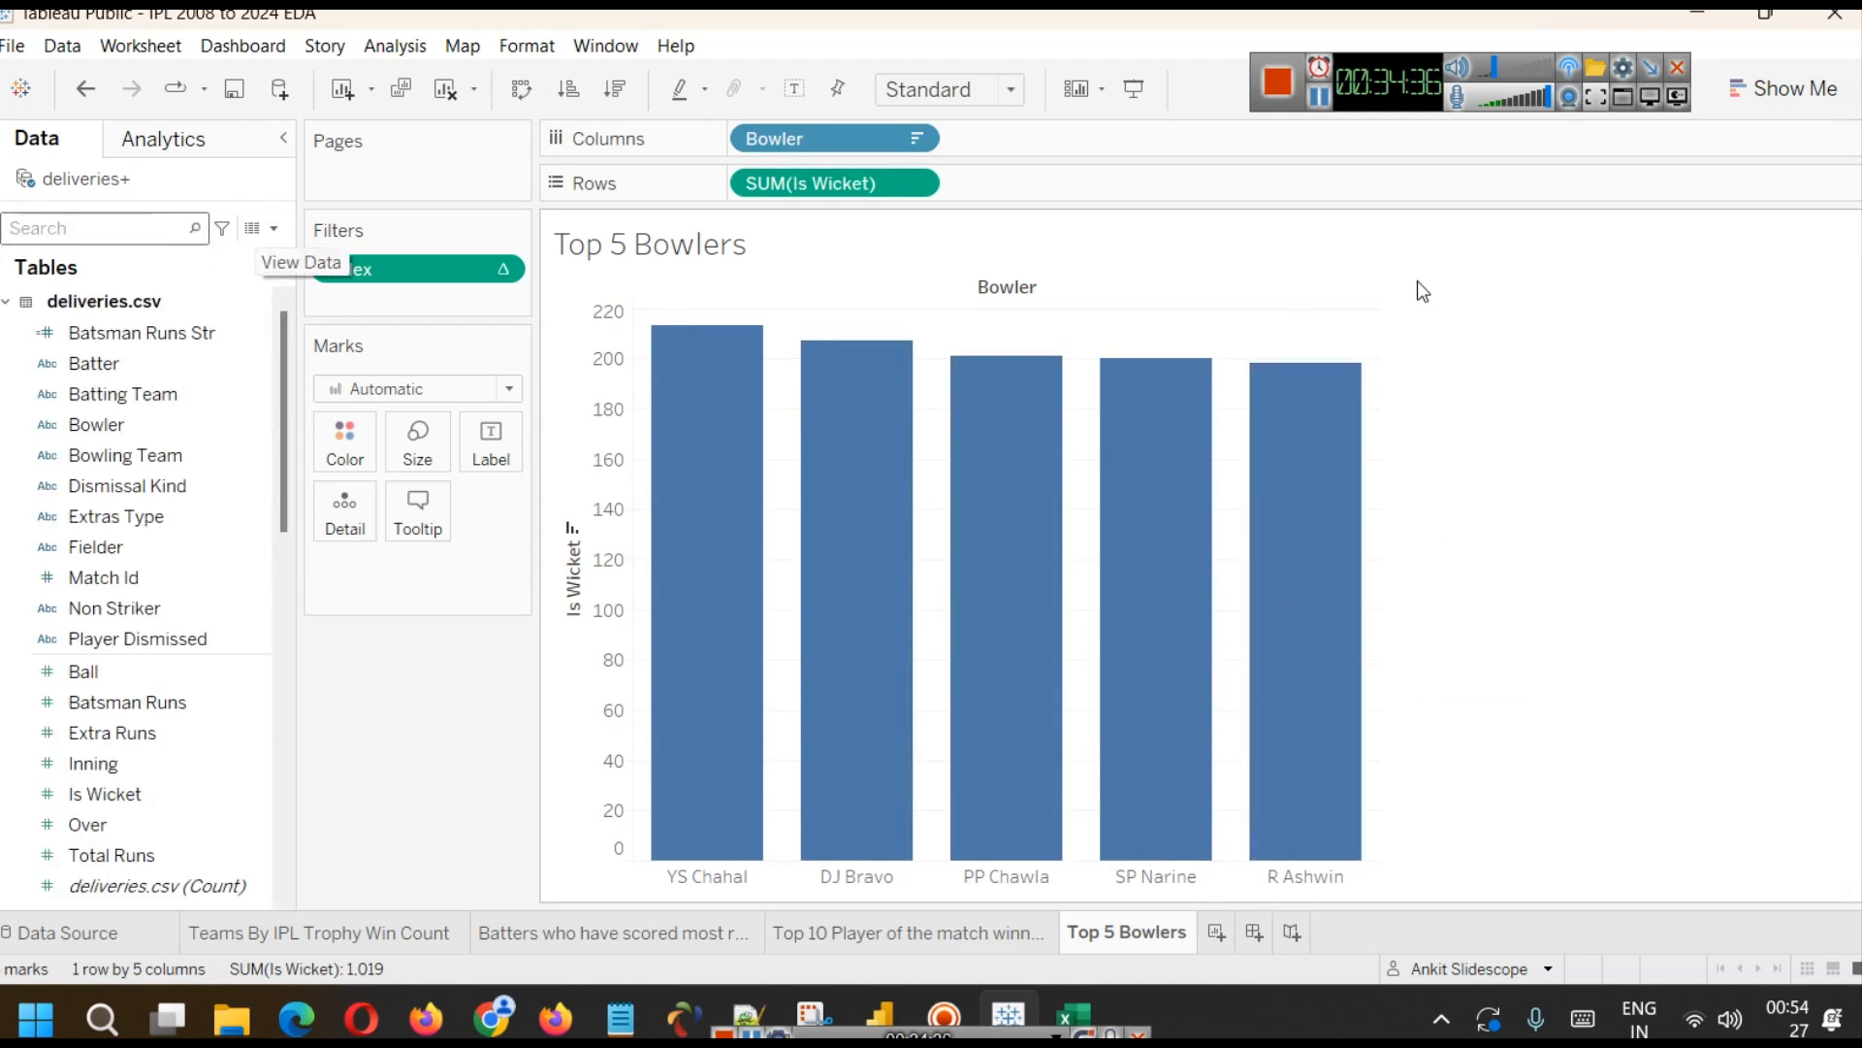
- Try an enlarged pie chart of wickets by bowler, and undo back to the vertical bar chart
{"action": "left_click", "coordinate": [1785, 88]}
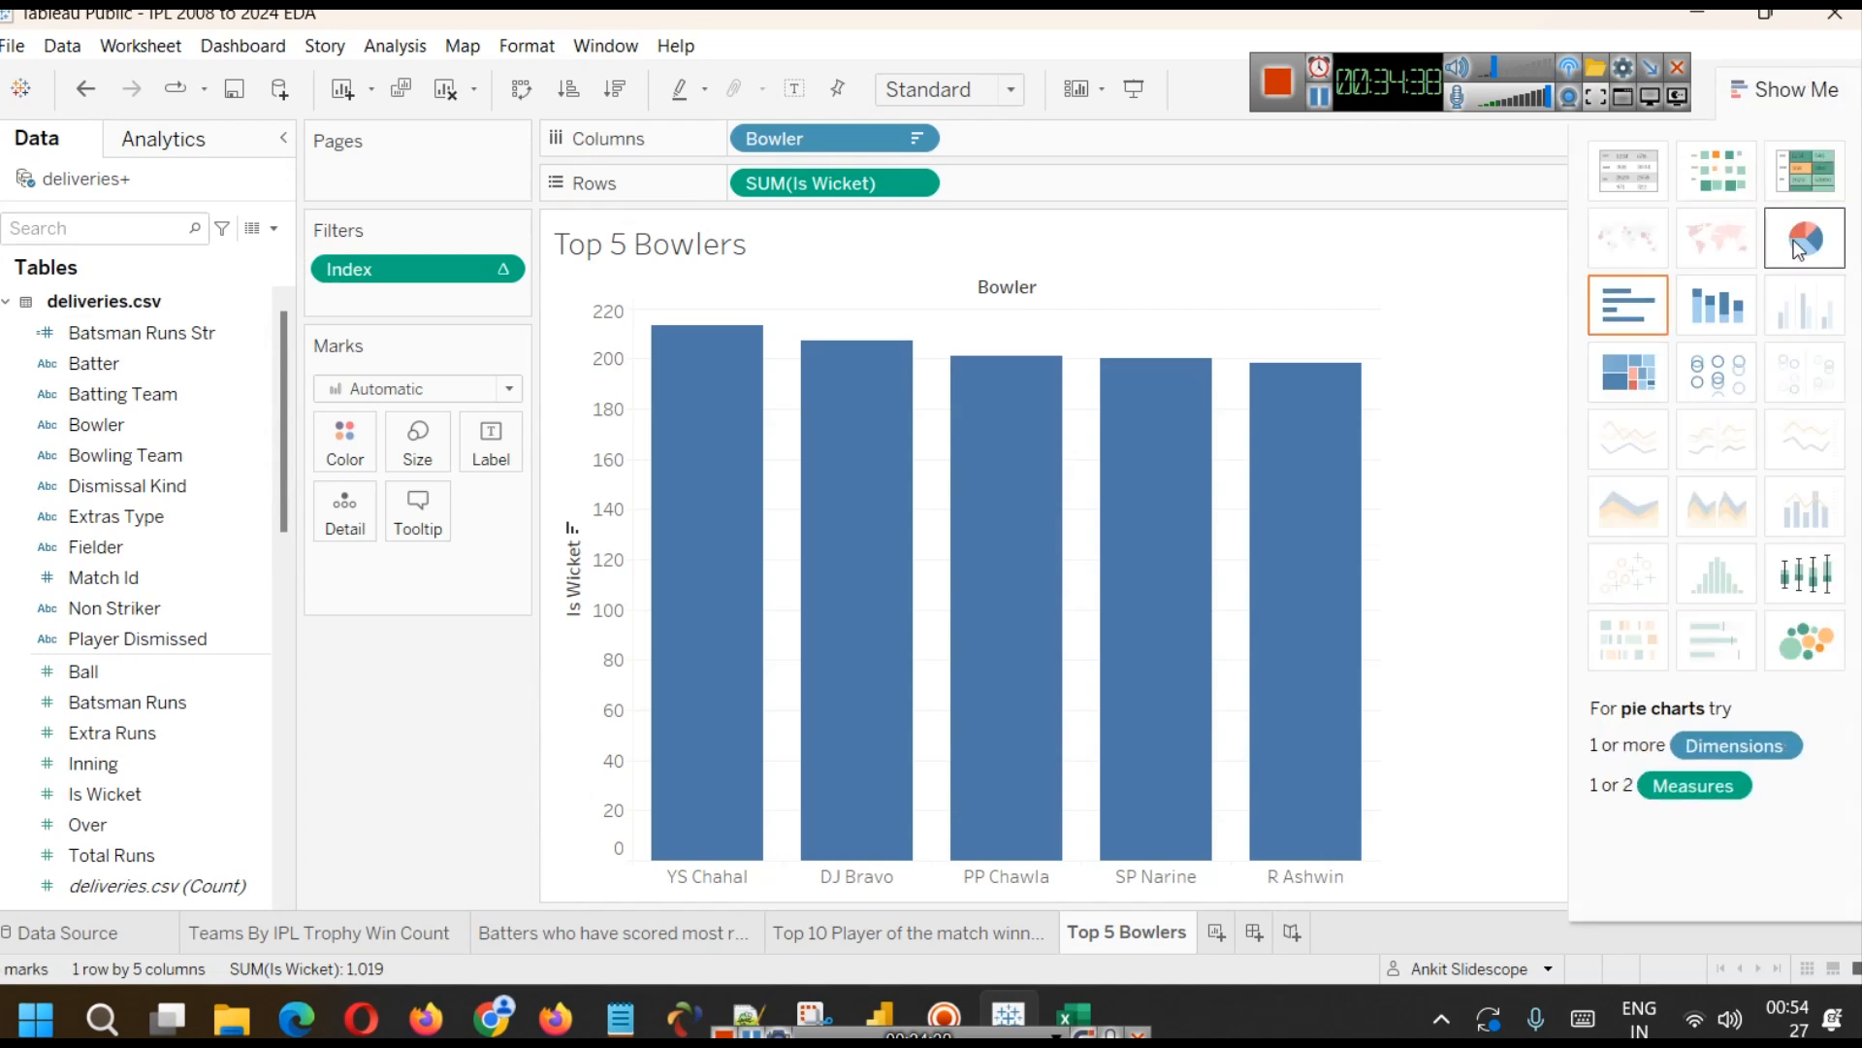
{"action": "left_click", "coordinate": [1797, 243]}
{"action": "left_click", "coordinate": [1785, 88]}
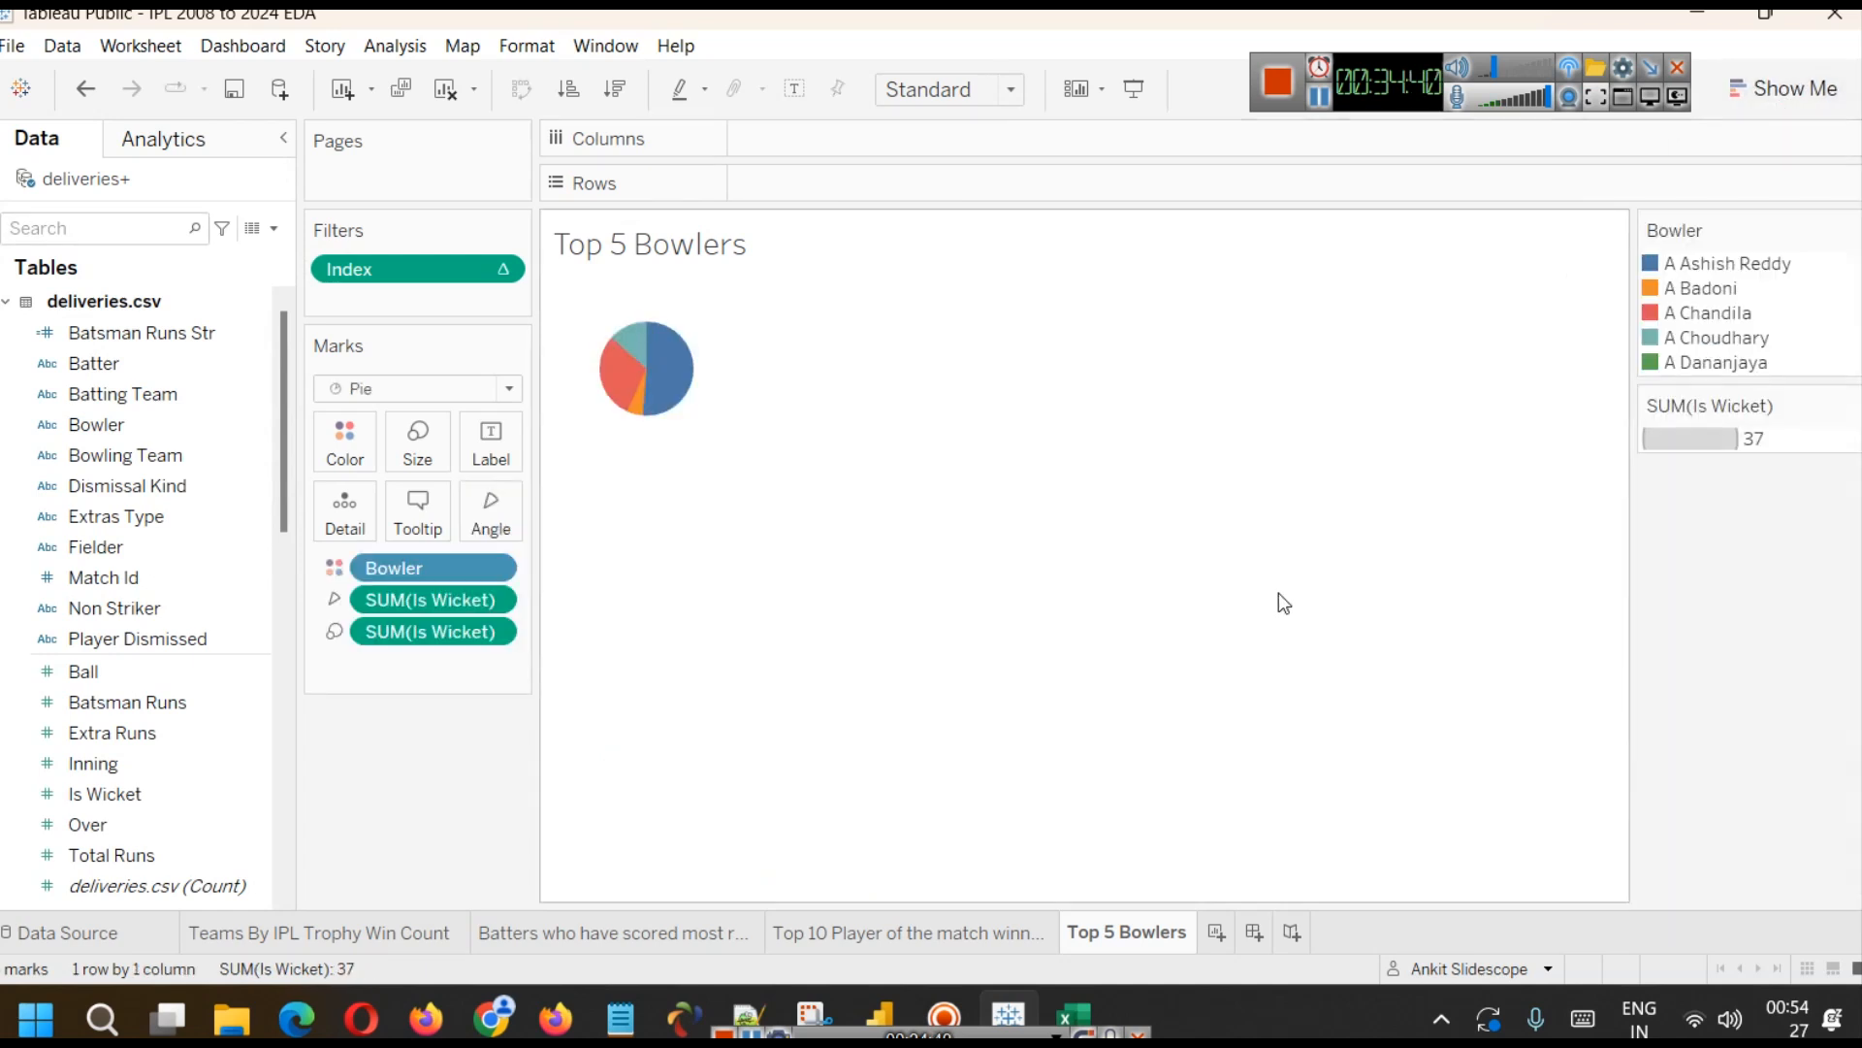
{"action": "key", "text": "ctrl+shift+b"}
{"action": "key", "text": "ctrl+shift+b"}
{"action": "key", "text": "ctrl+shift+b"}
{"action": "key", "text": "ctrl+shift+b"}
{"action": "key", "text": "ctrl+shift+b"}
{"action": "key", "text": "ctrl+shift+b"}
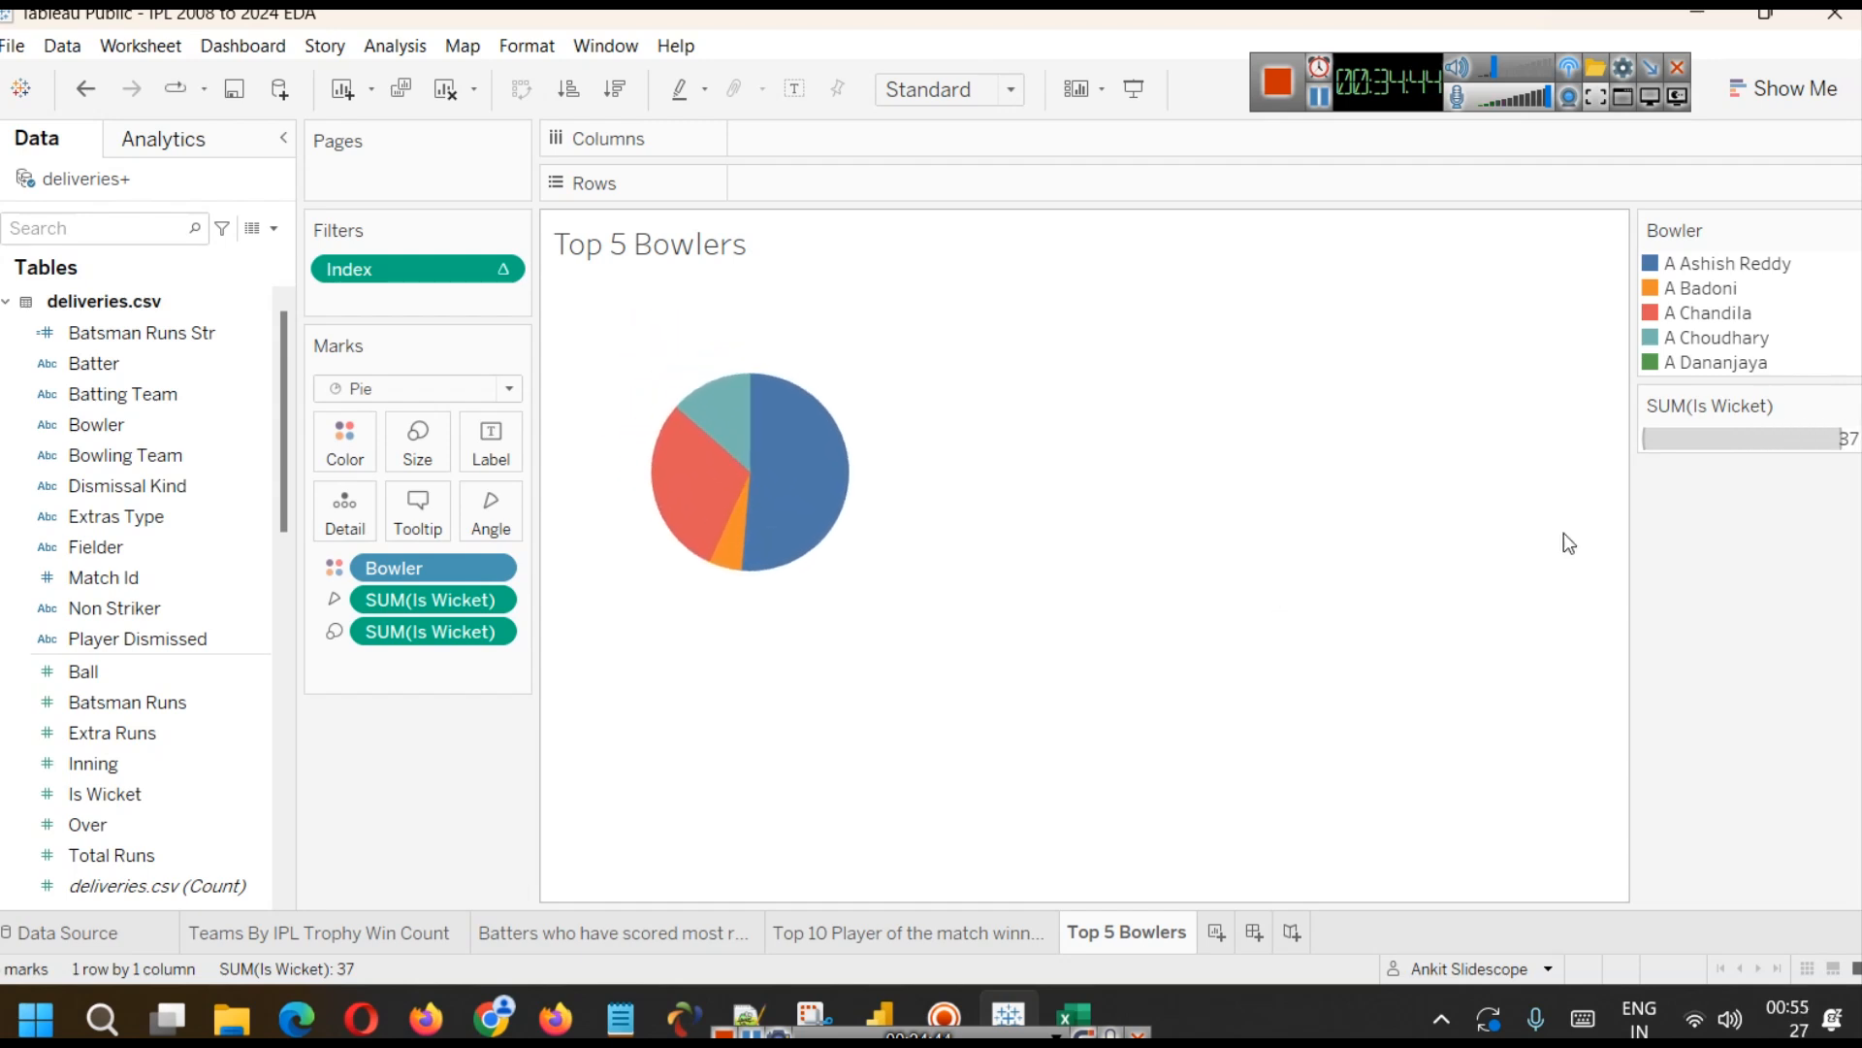
{"action": "mouse_move", "coordinate": [804, 456]}
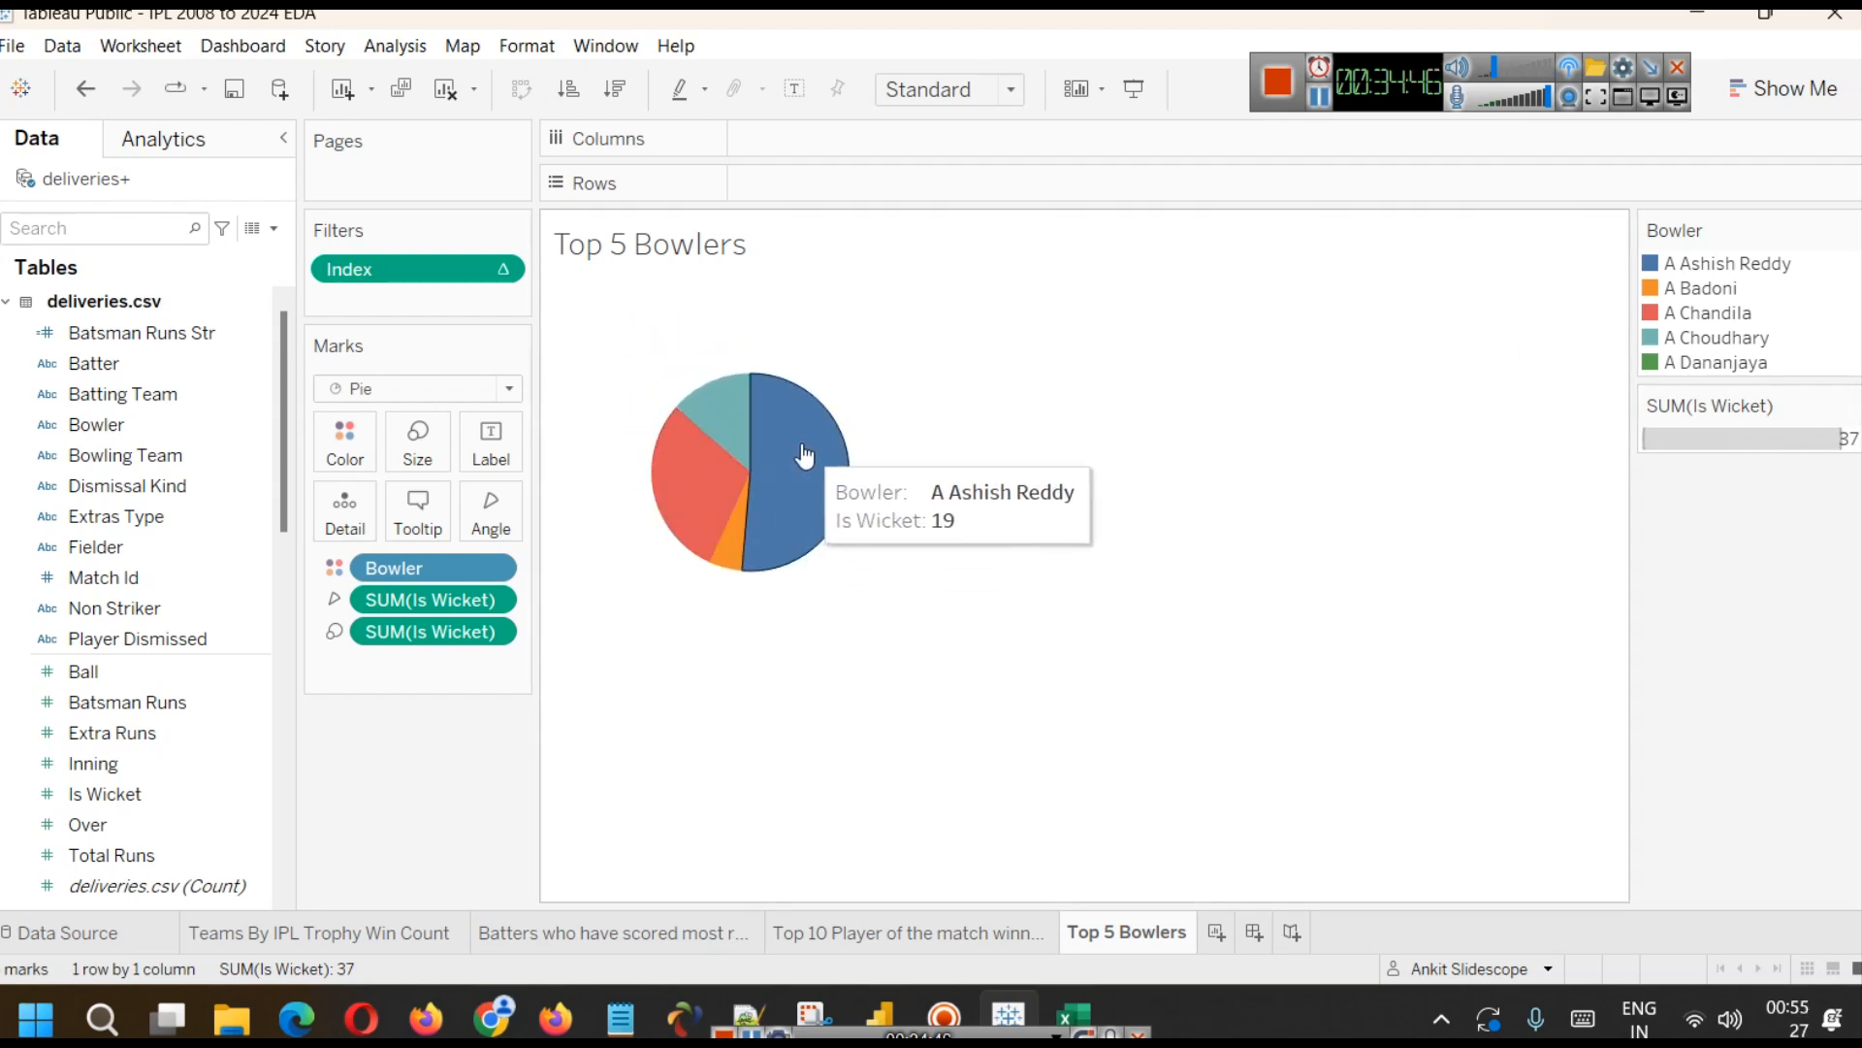
{"action": "mouse_move", "coordinate": [727, 526]}
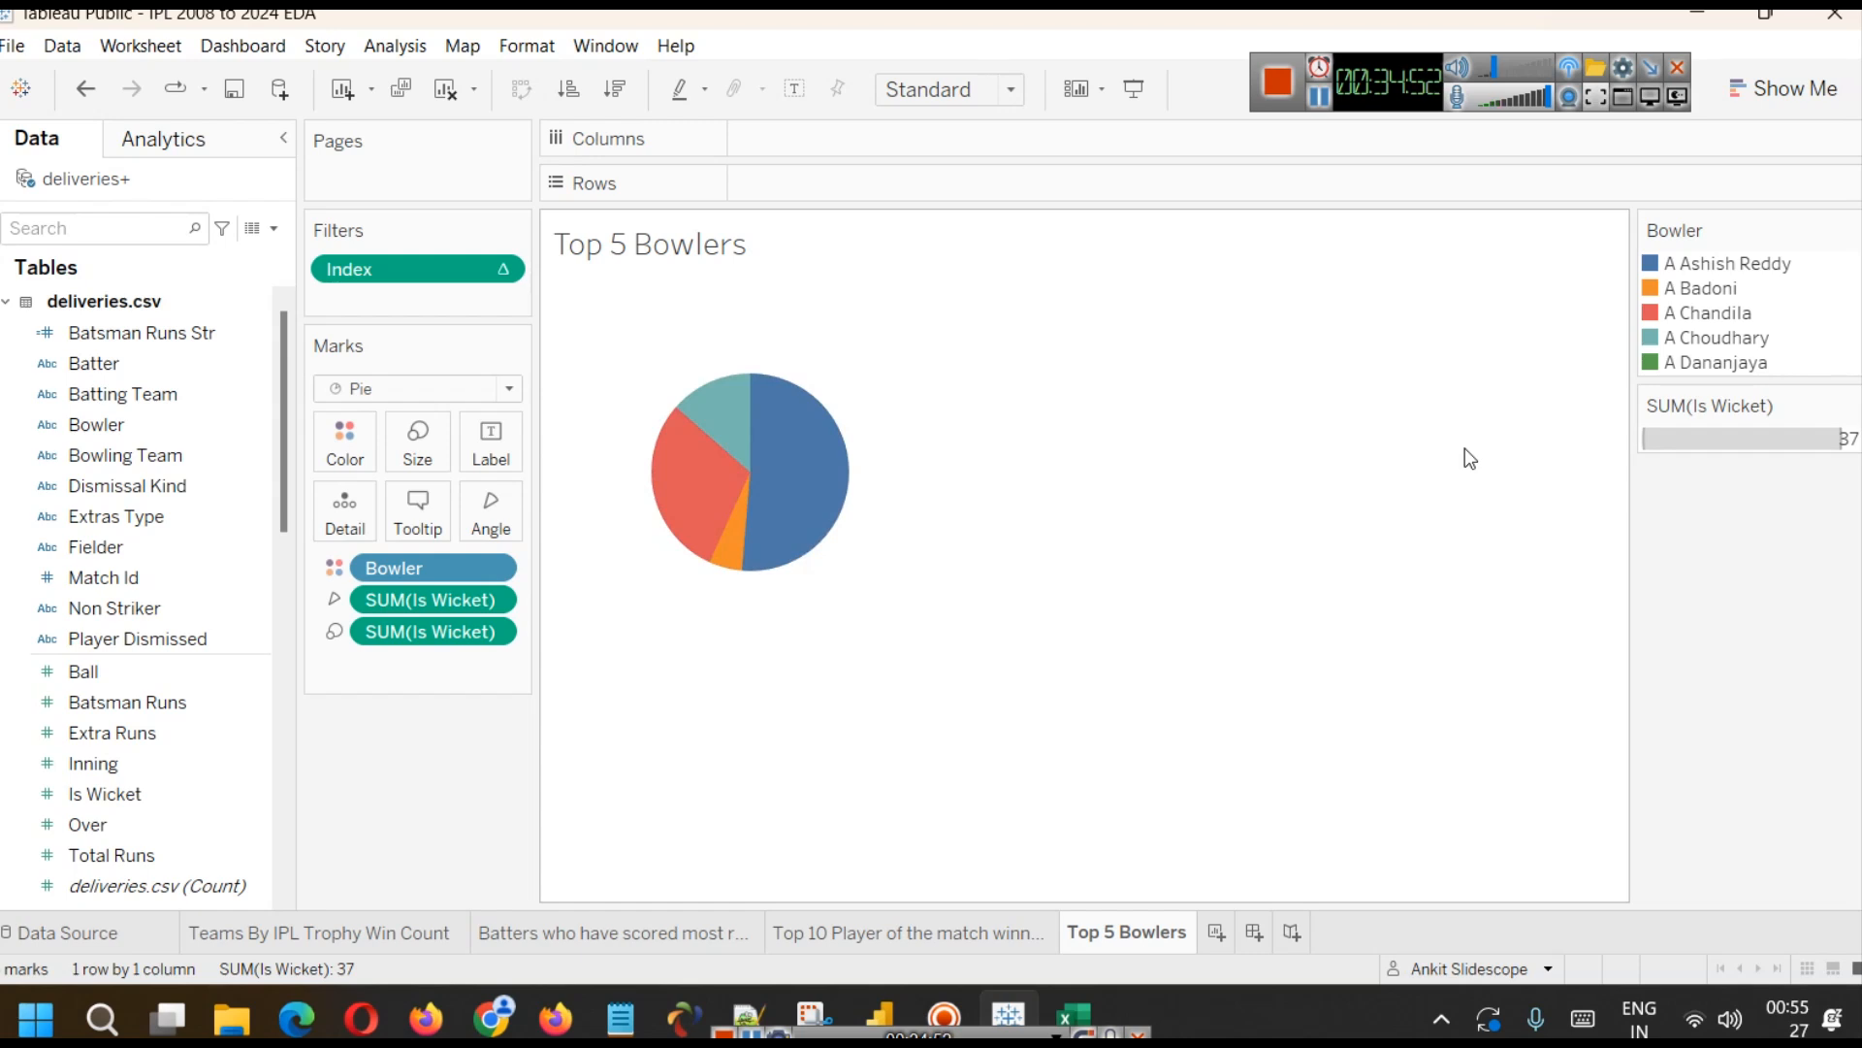
{"action": "key", "text": "ctrl+z"}
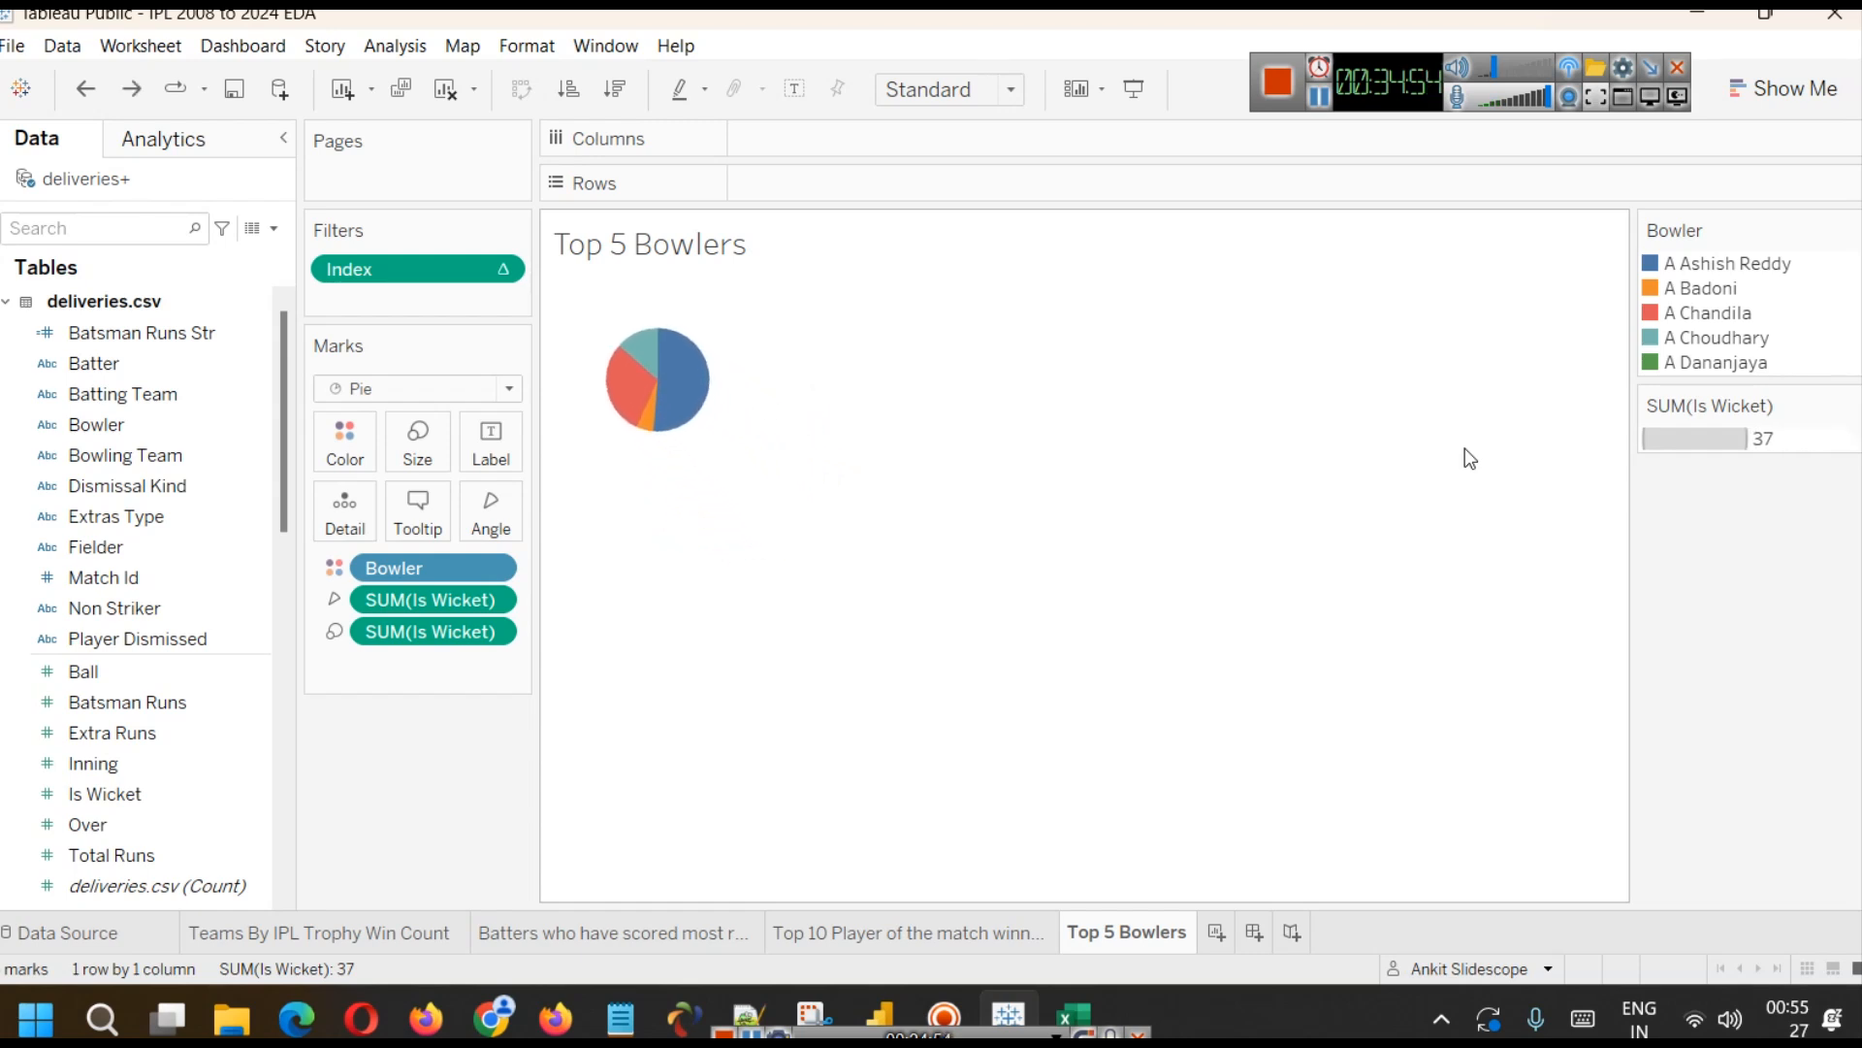
{"action": "key", "text": "ctrl+z"}
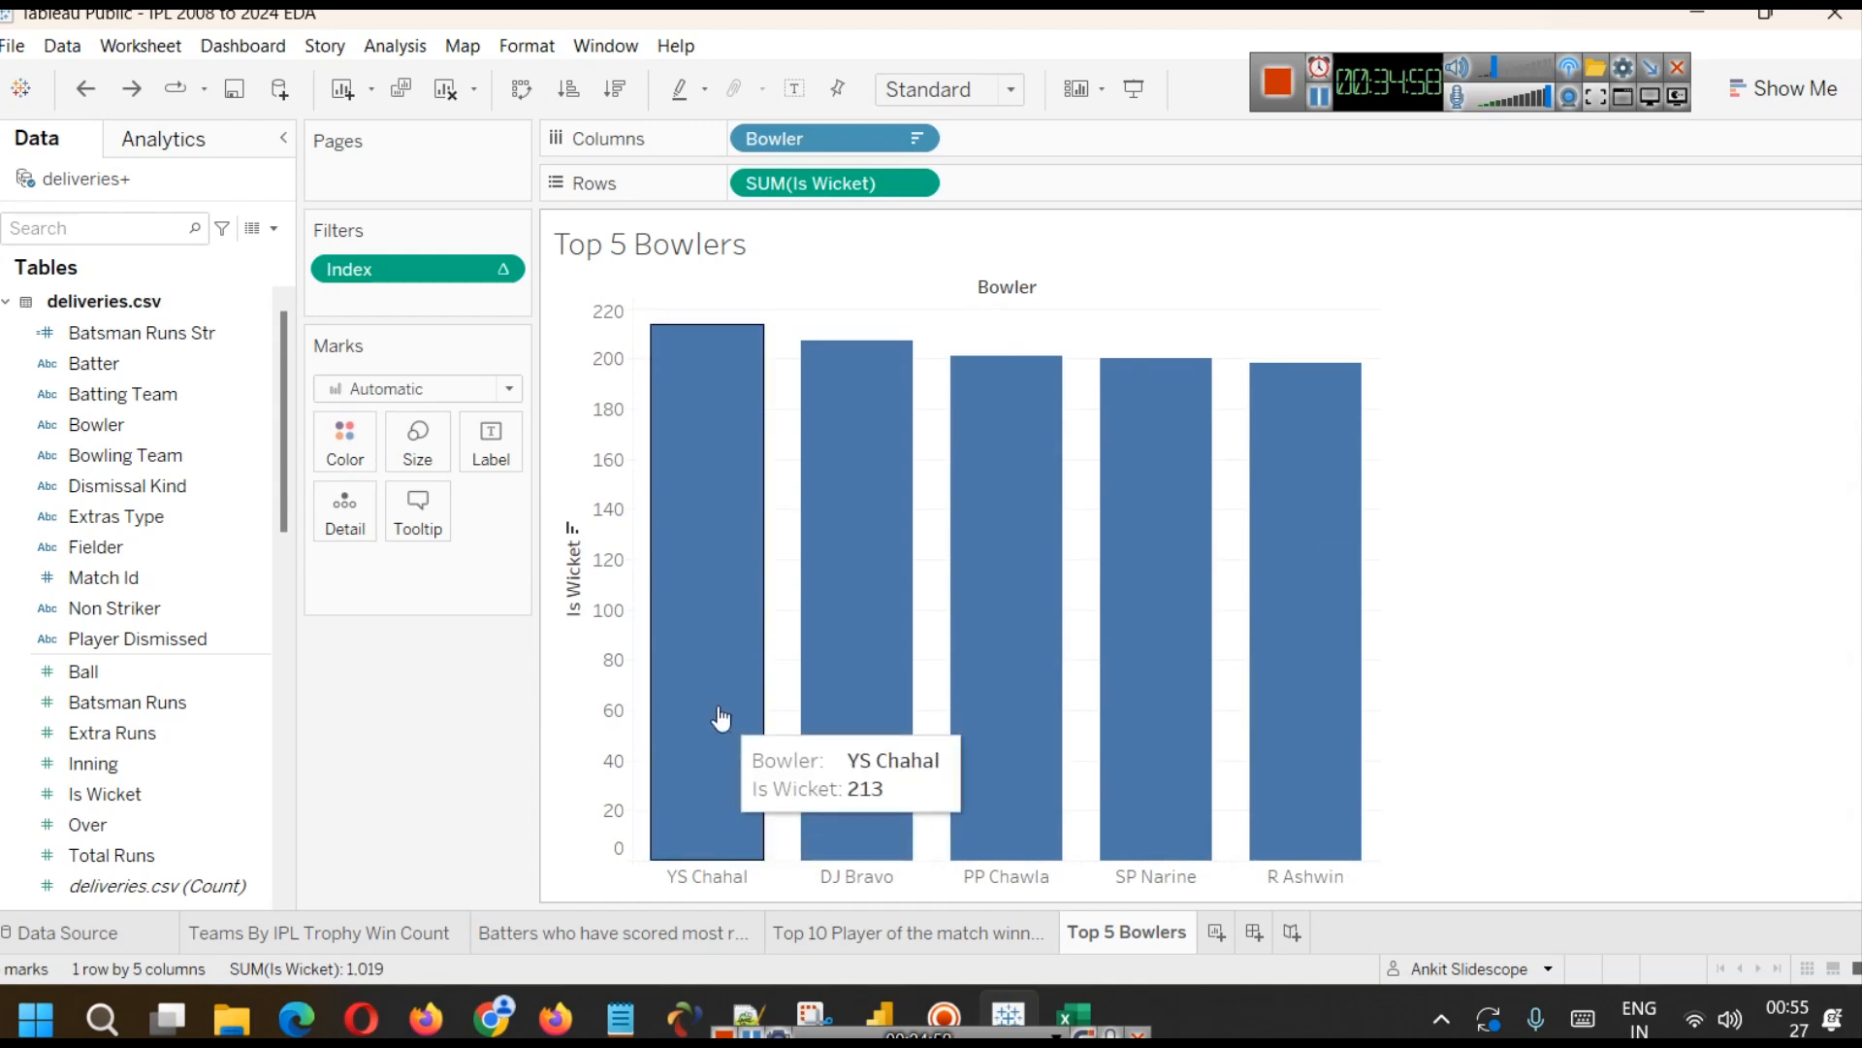
{"action": "mouse_move", "coordinate": [1258, 503]}
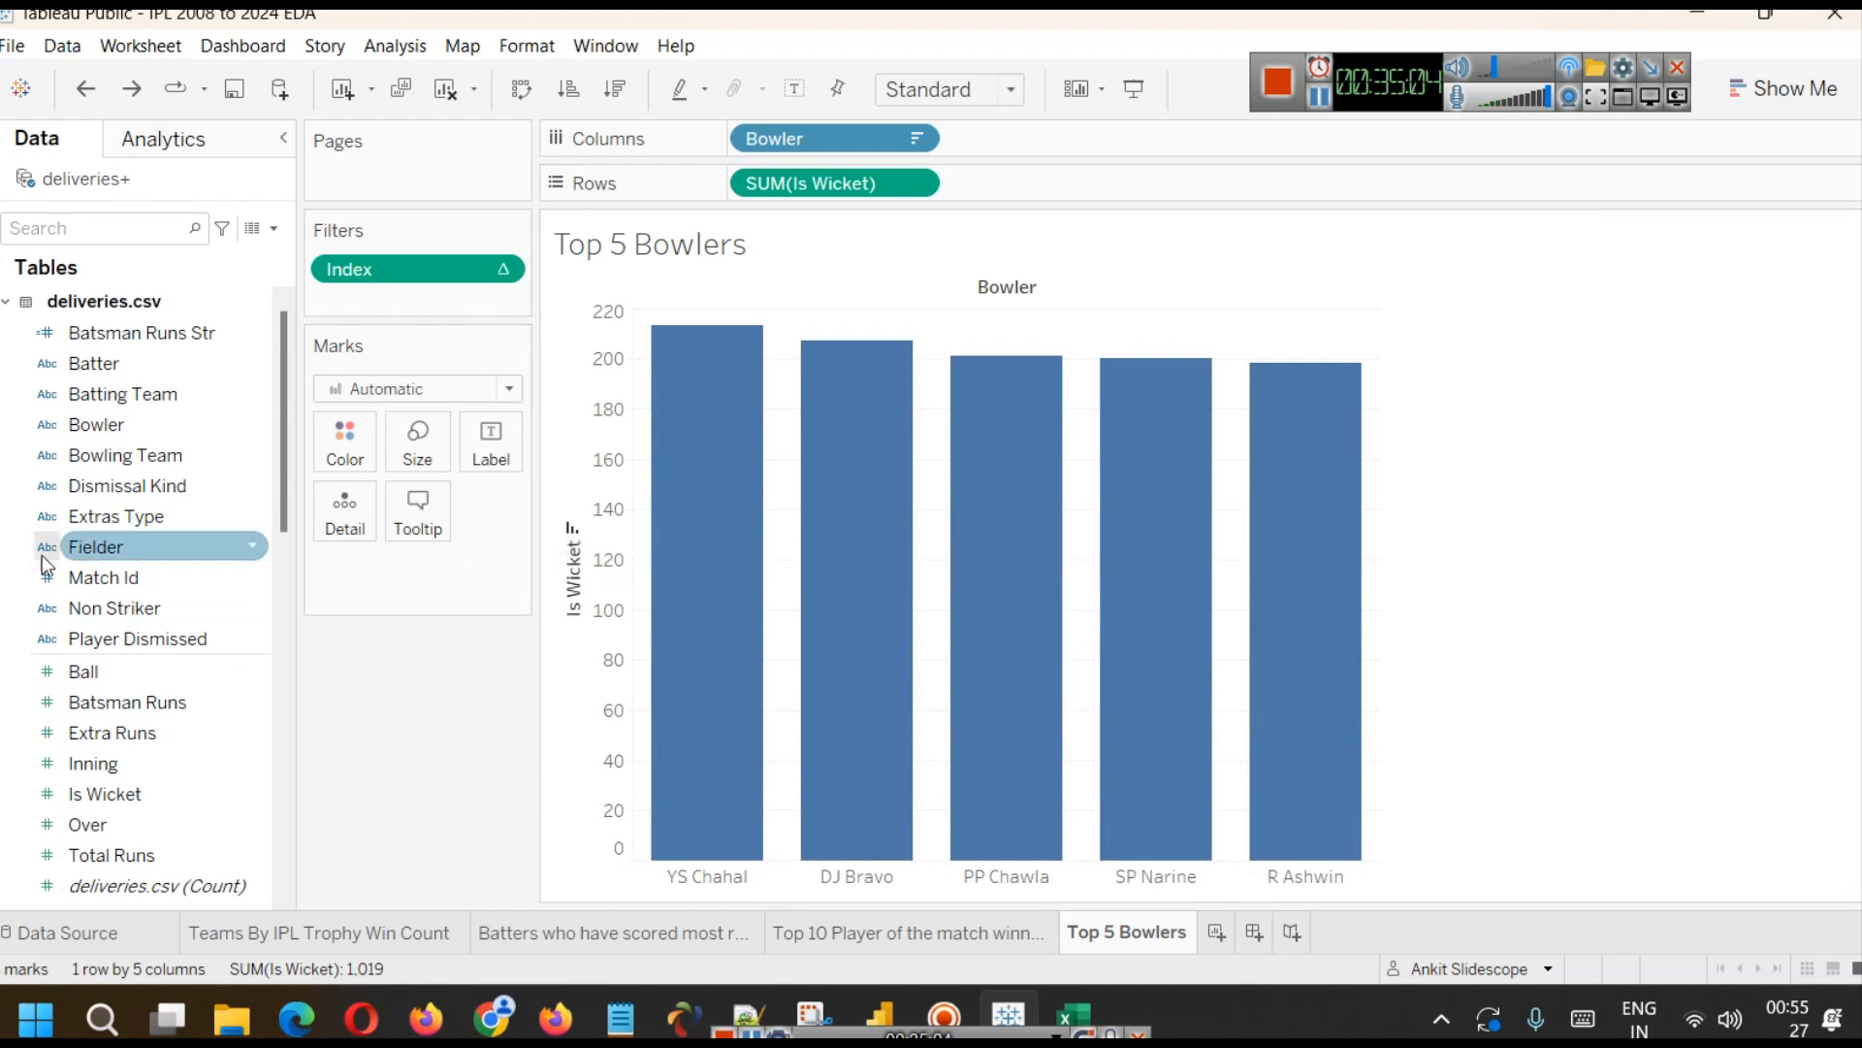
- Switch to the IPL website in the browser and look up Yuzvendra Chahal's career wickets in his bowling stats
{"action": "scroll", "coordinate": [64, 485], "scroll_direction": "down", "scroll_amount": 2}
{"action": "scroll", "coordinate": [164, 483], "scroll_direction": "up", "scroll_amount": 2}
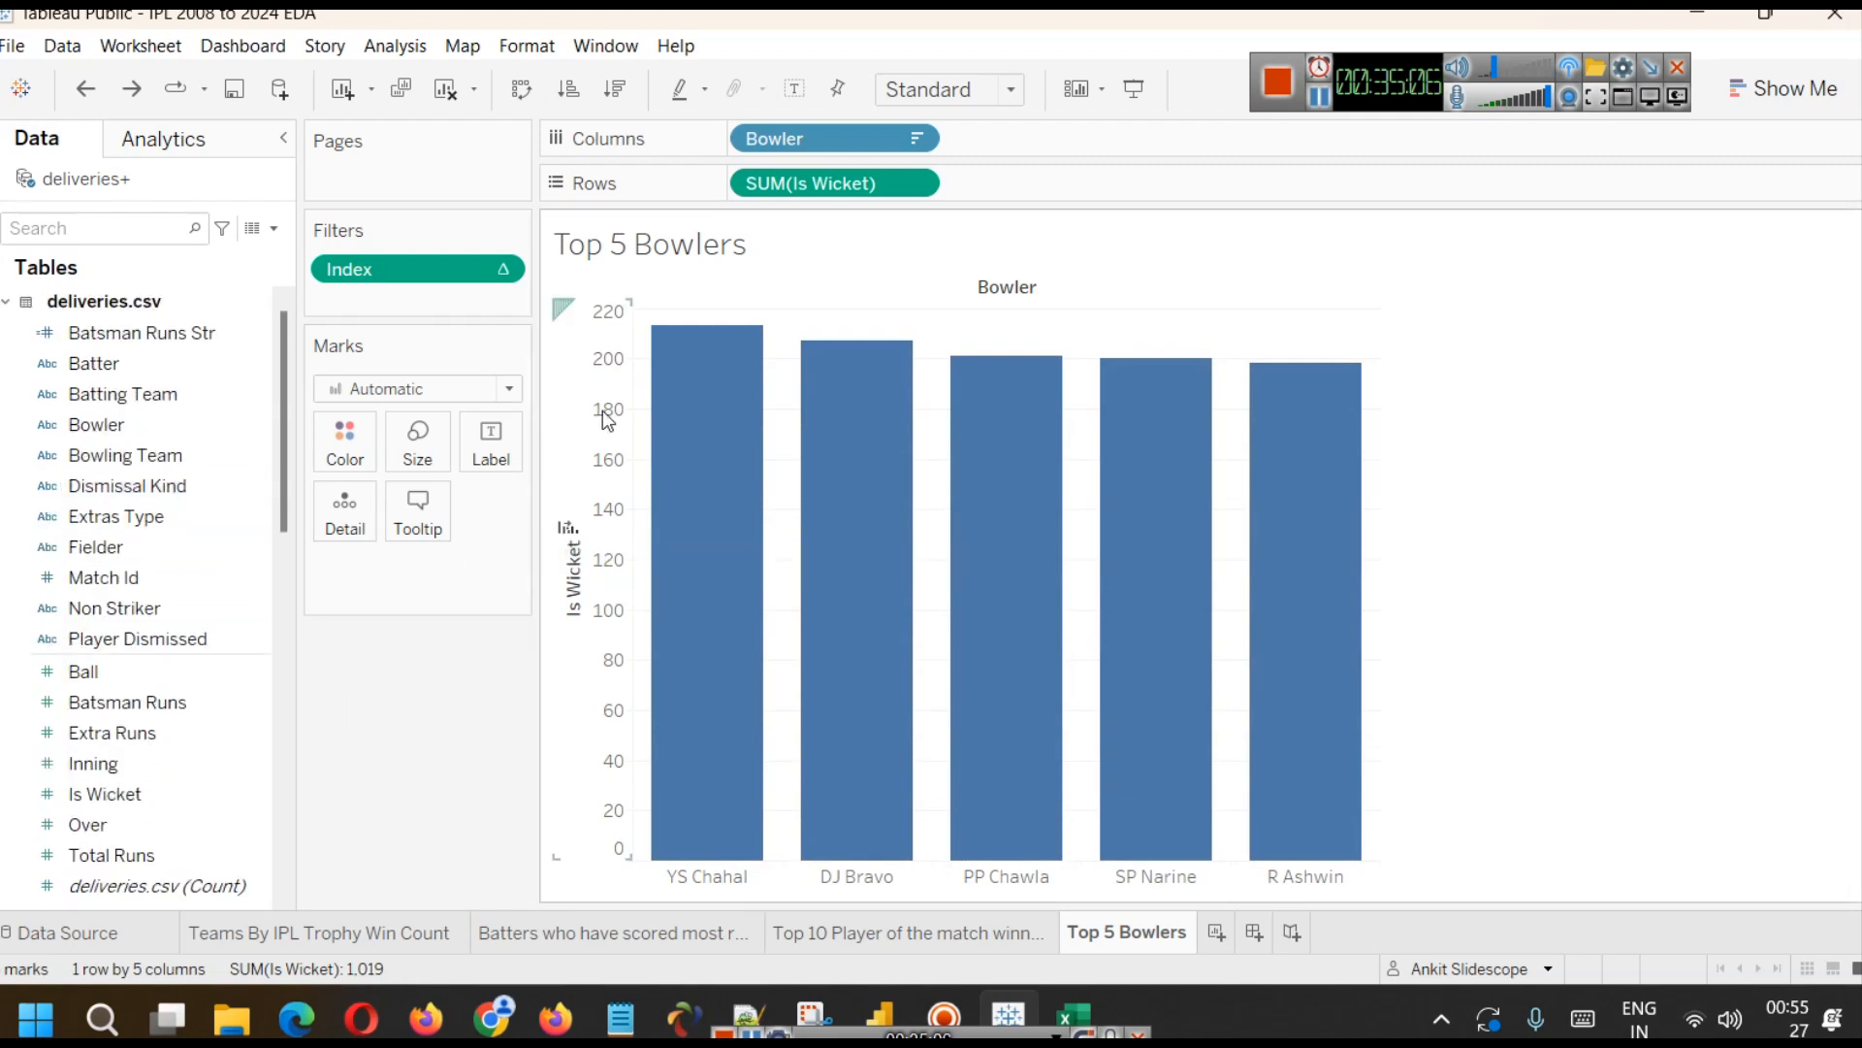
{"action": "mouse_move", "coordinate": [694, 383]}
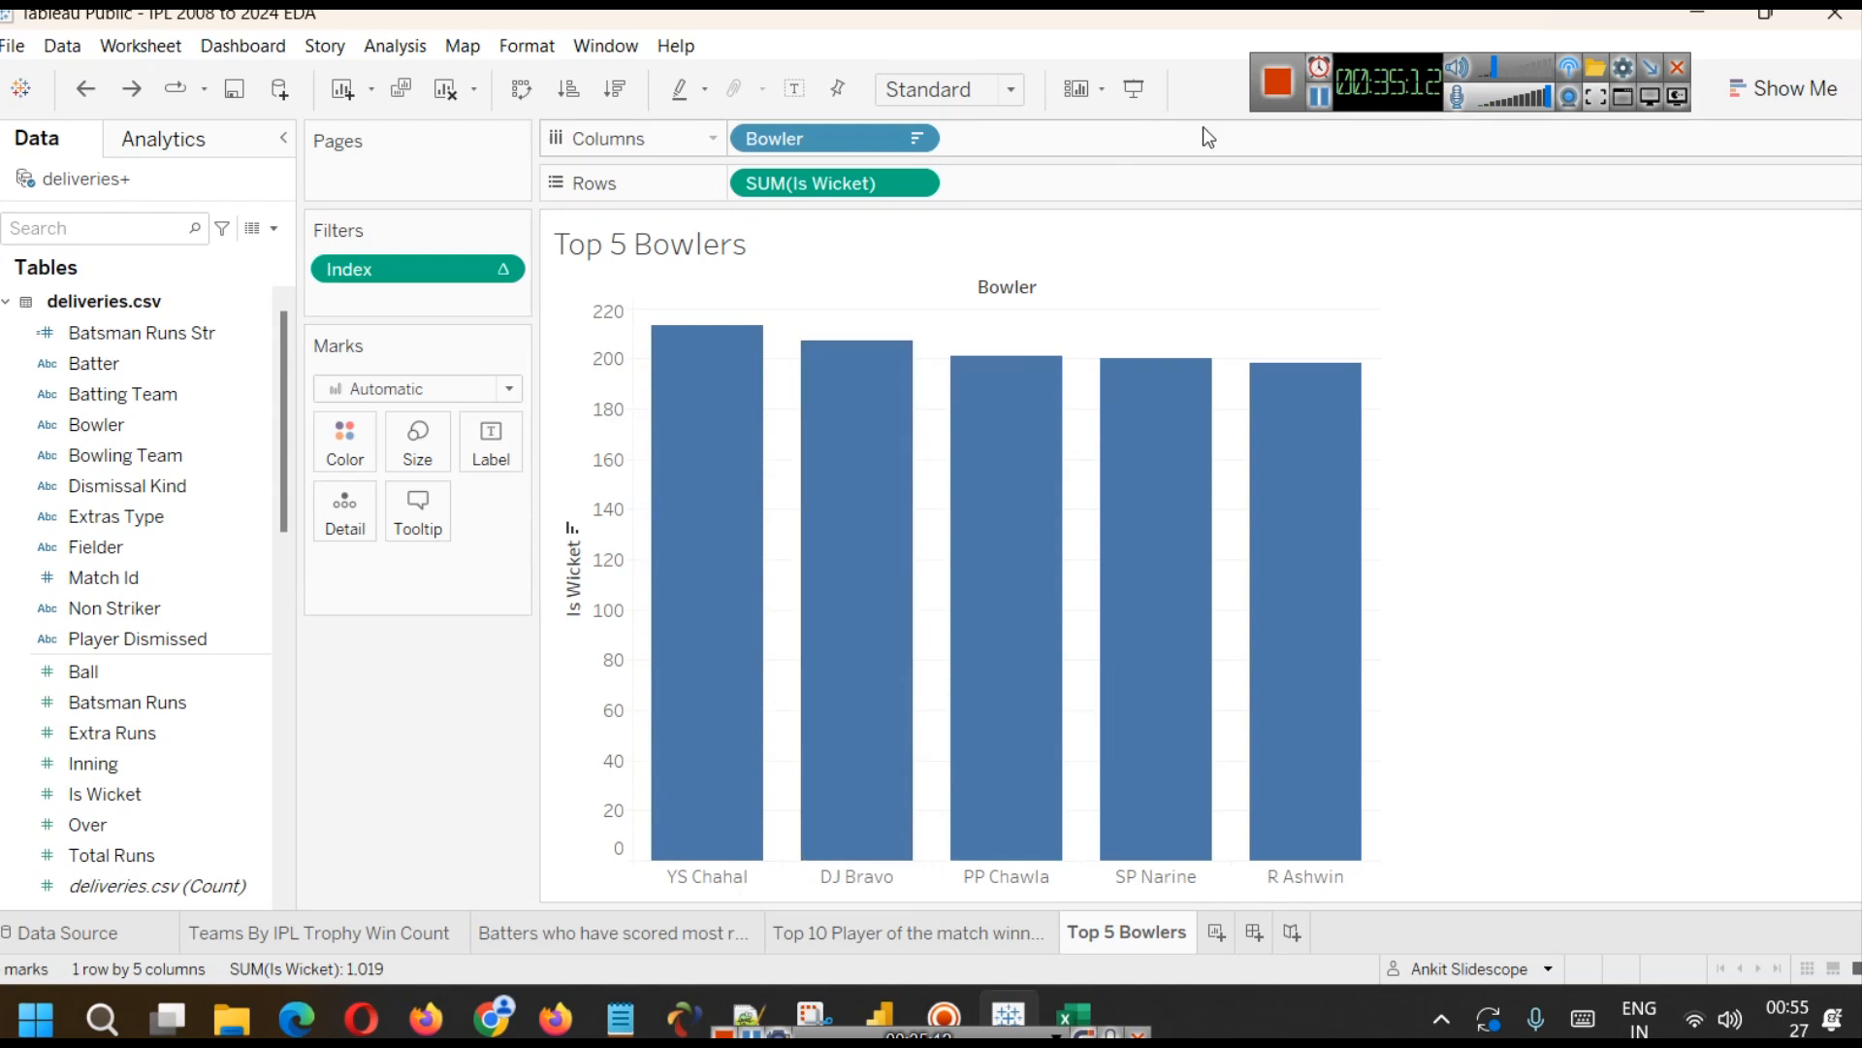
{"action": "key", "text": "alt+Tab"}
{"action": "scroll", "coordinate": [1018, 501], "scroll_direction": "down", "scroll_amount": 5}
{"action": "scroll", "coordinate": [1019, 501], "scroll_direction": "down", "scroll_amount": 2}
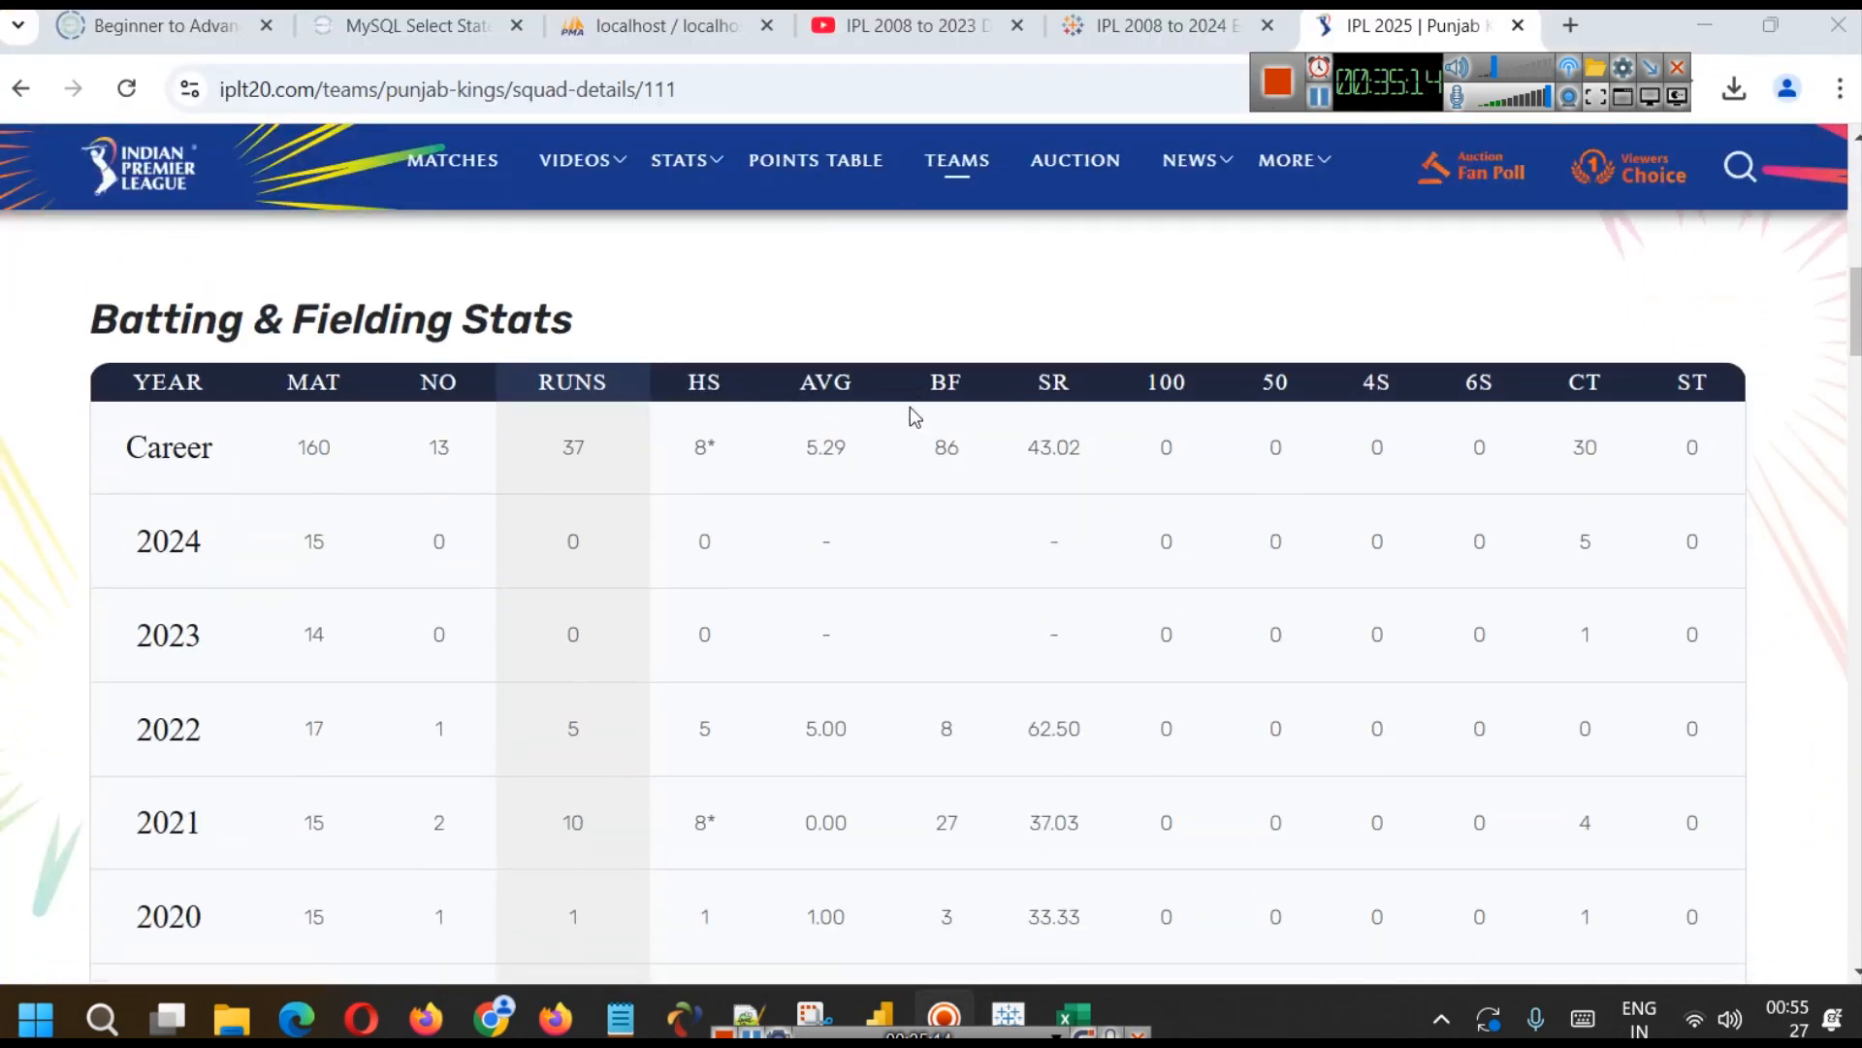
{"action": "scroll", "coordinate": [511, 479], "scroll_direction": "up", "scroll_amount": 12}
{"action": "scroll", "coordinate": [707, 525], "scroll_direction": "down", "scroll_amount": 4}
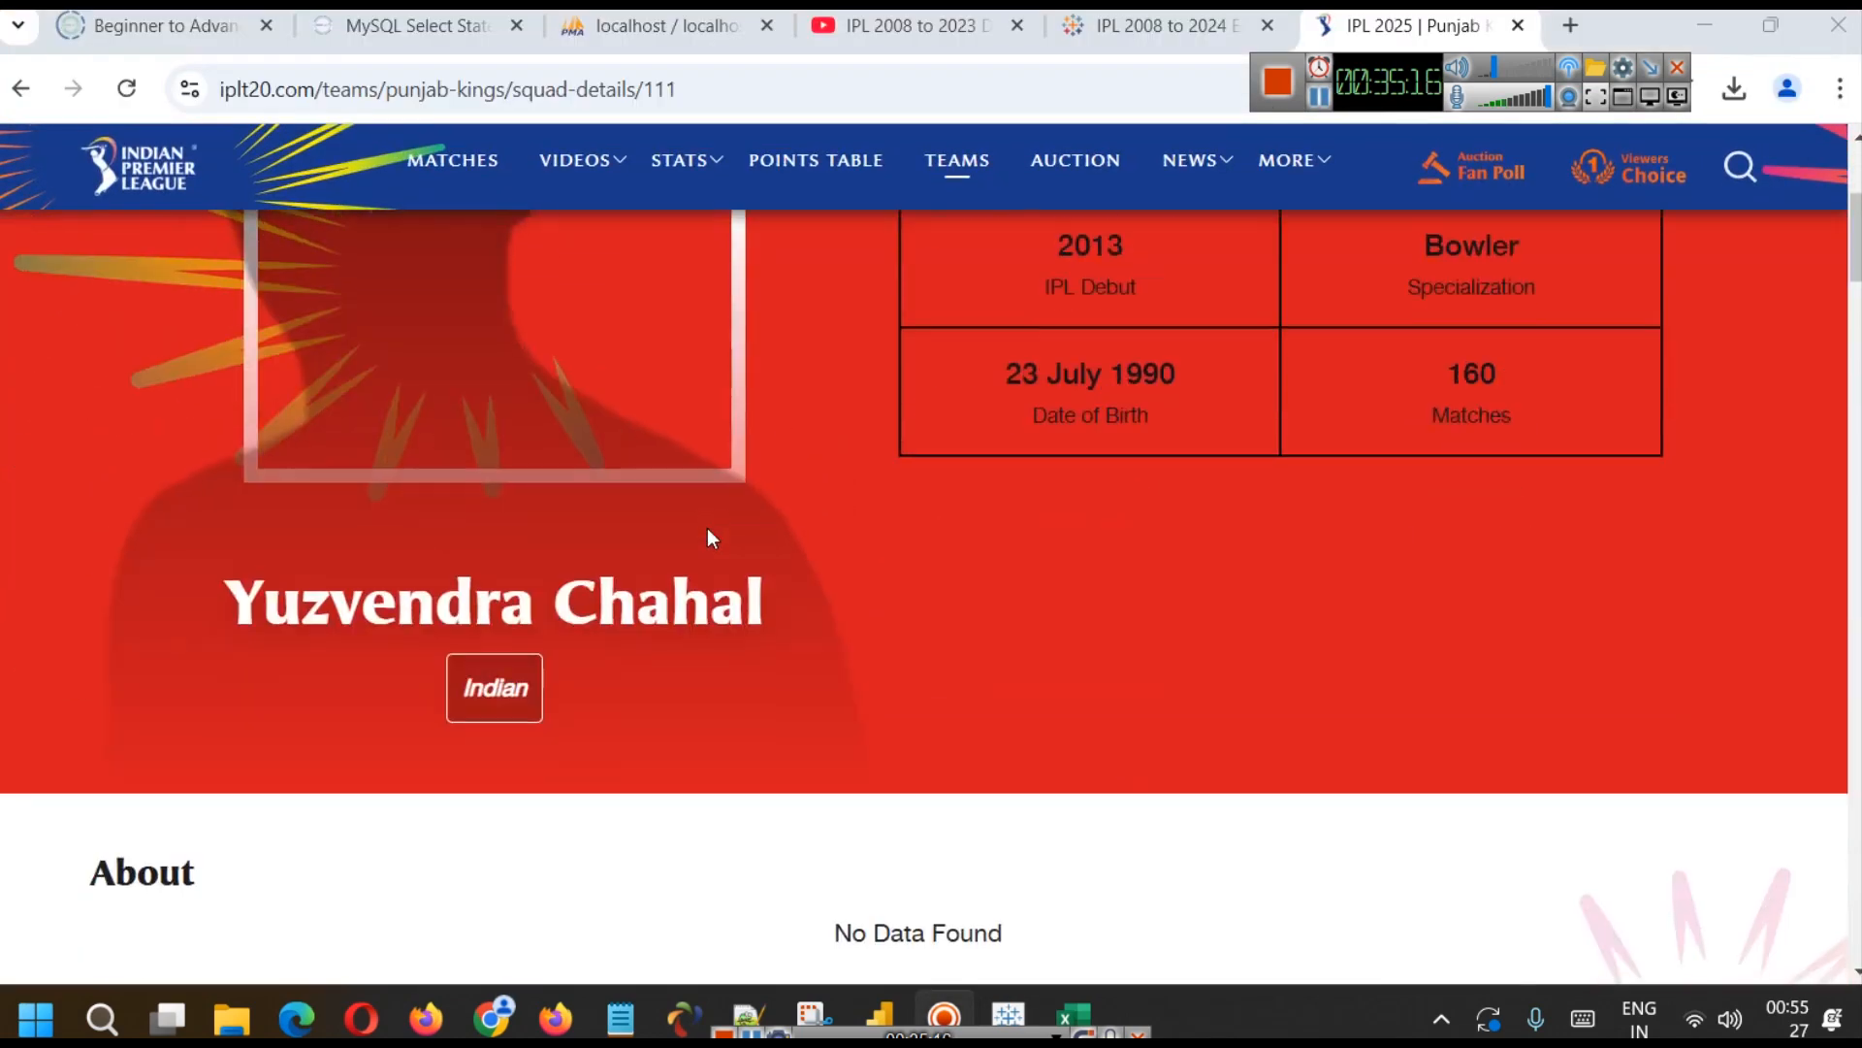
{"action": "scroll", "coordinate": [690, 653], "scroll_direction": "down", "scroll_amount": 4}
{"action": "scroll", "coordinate": [718, 653], "scroll_direction": "up", "scroll_amount": 3}
{"action": "scroll", "coordinate": [716, 660], "scroll_direction": "down", "scroll_amount": 4}
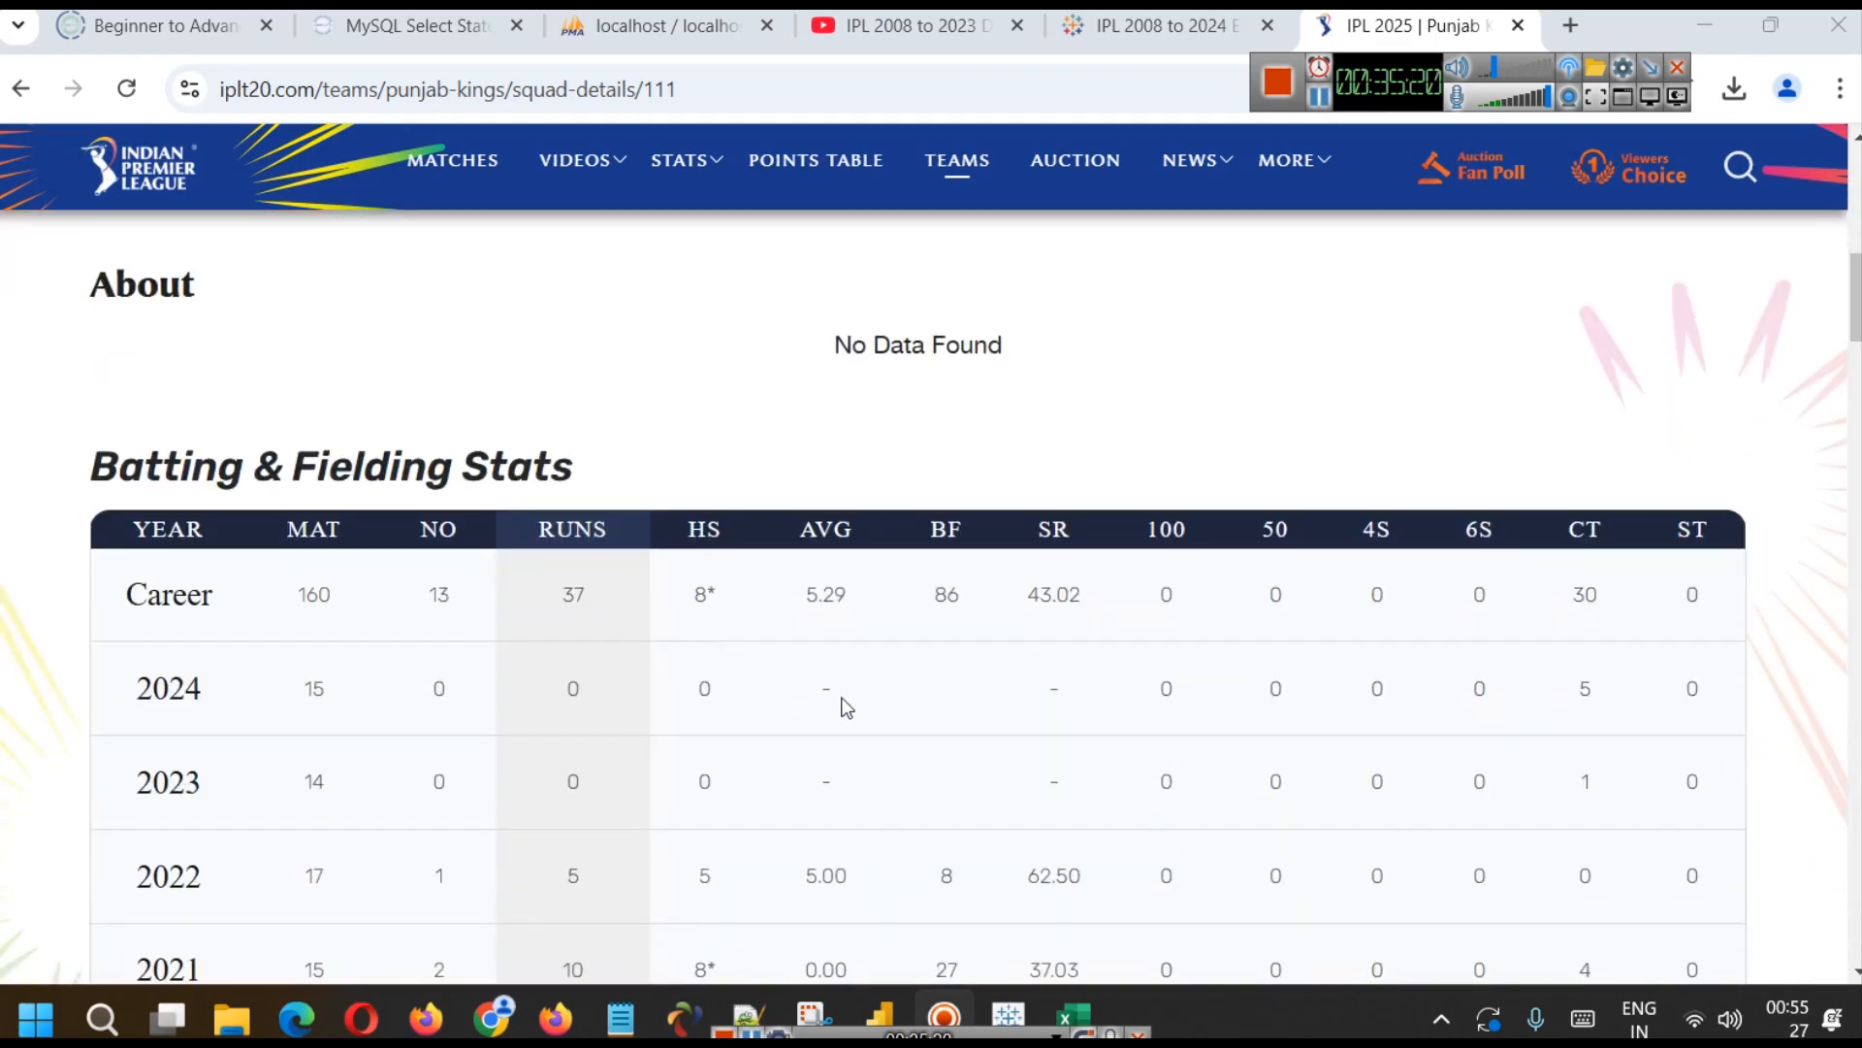
{"action": "scroll", "coordinate": [653, 670], "scroll_direction": "down", "scroll_amount": 13}
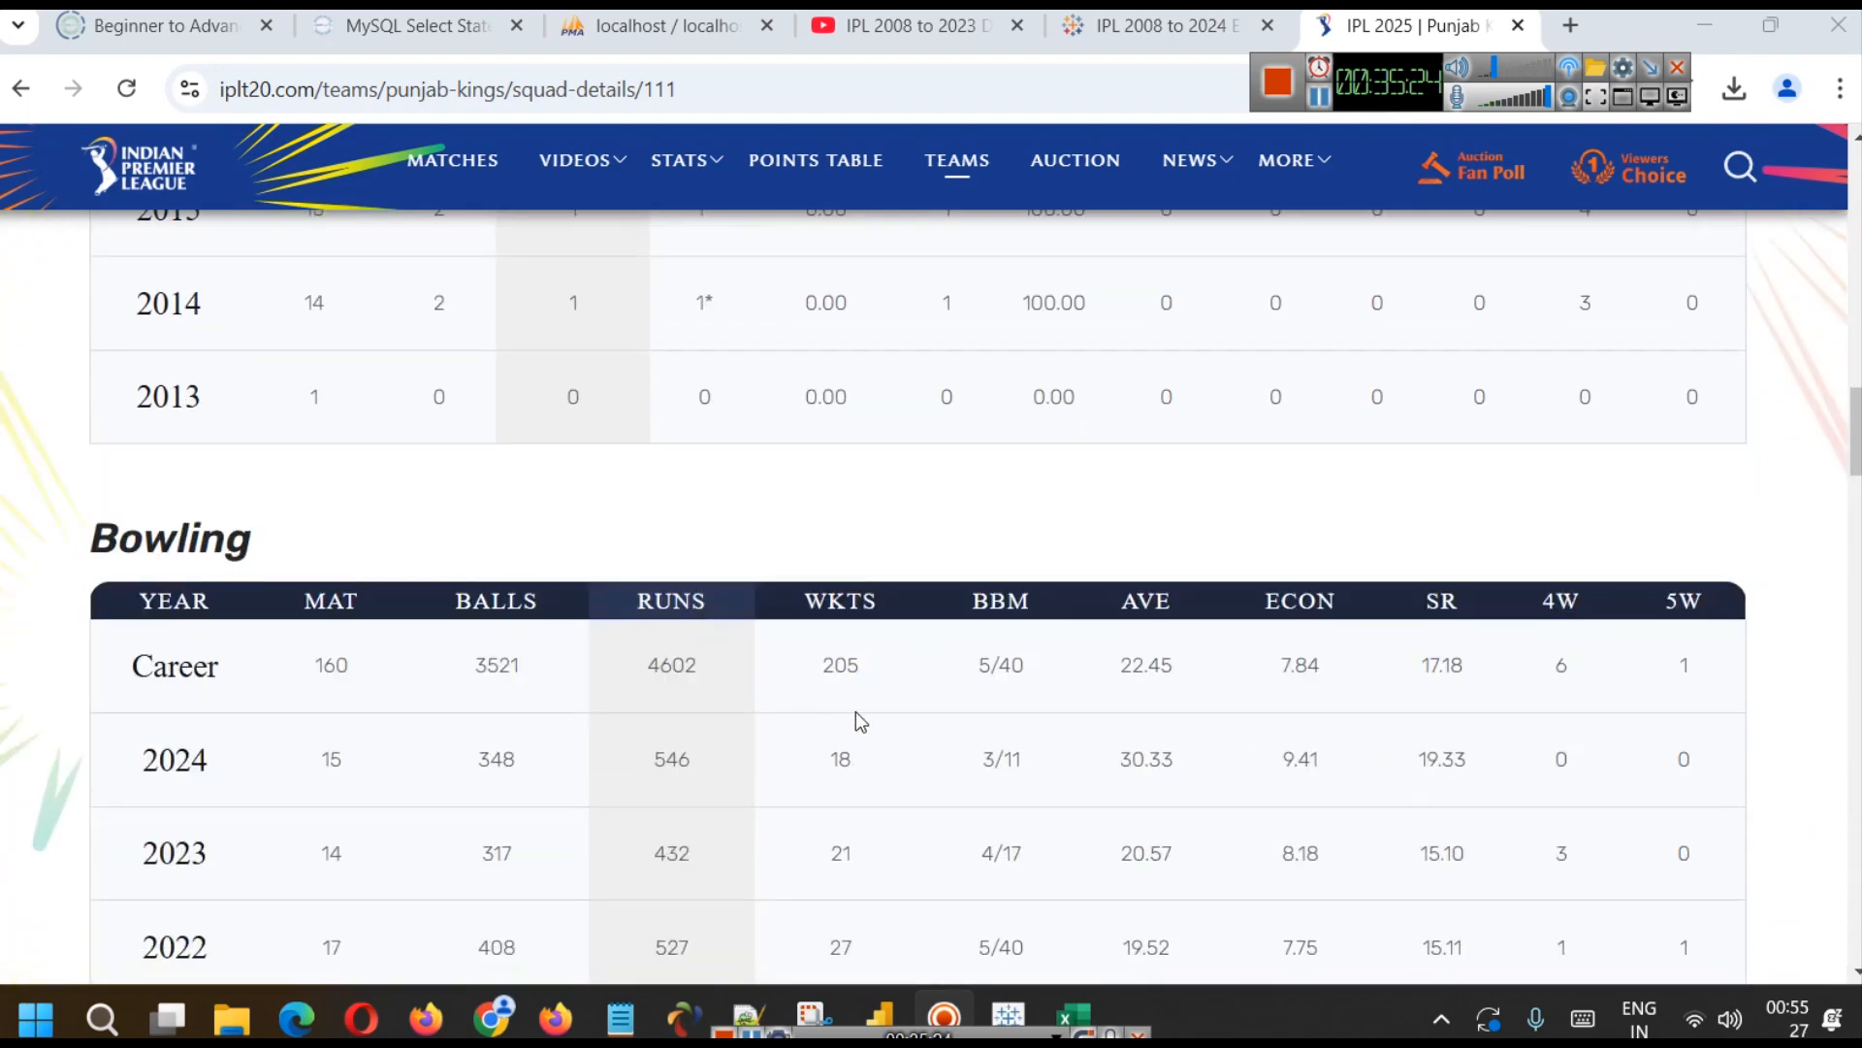
{"action": "double_click", "coordinate": [838, 682]}
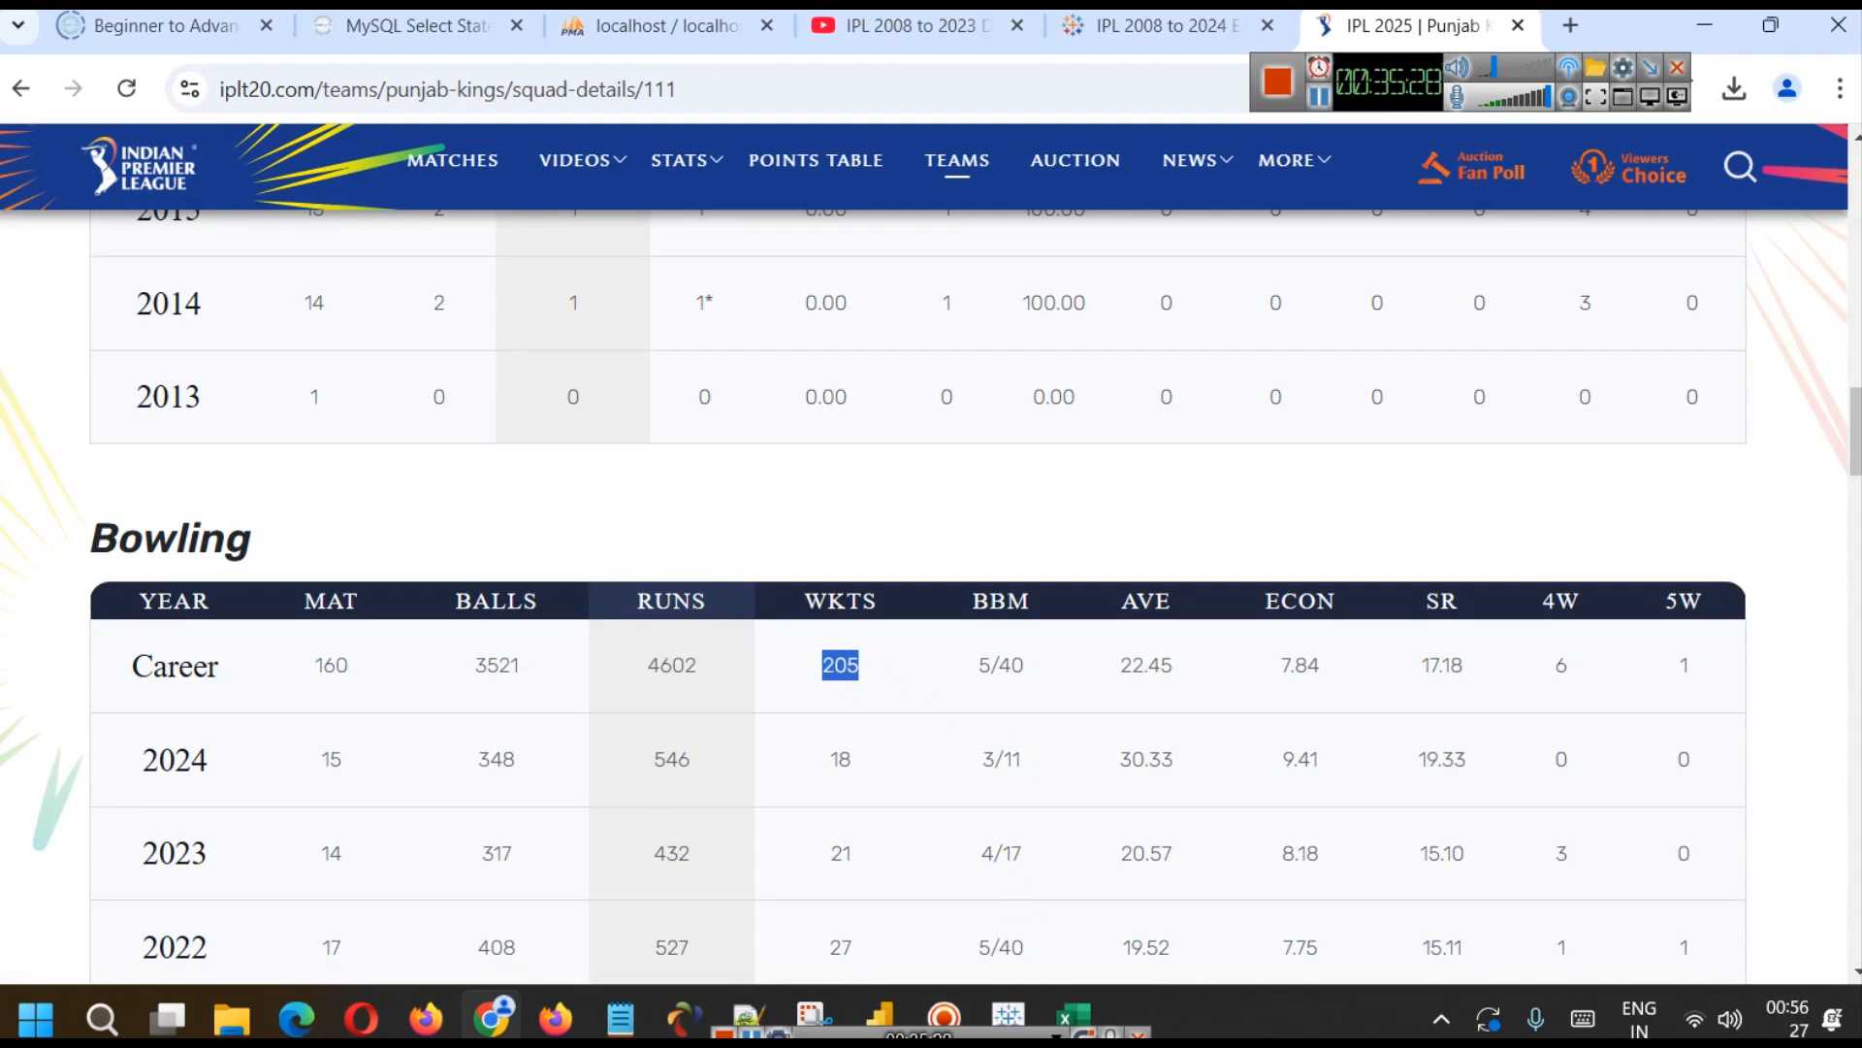
- Return to the Top 5 Bowlers worksheet in Tableau and label each bar with its sum of Is Wicket
{"action": "mouse_move", "coordinate": [1025, 1023]}
{"action": "left_click", "coordinate": [984, 900]}
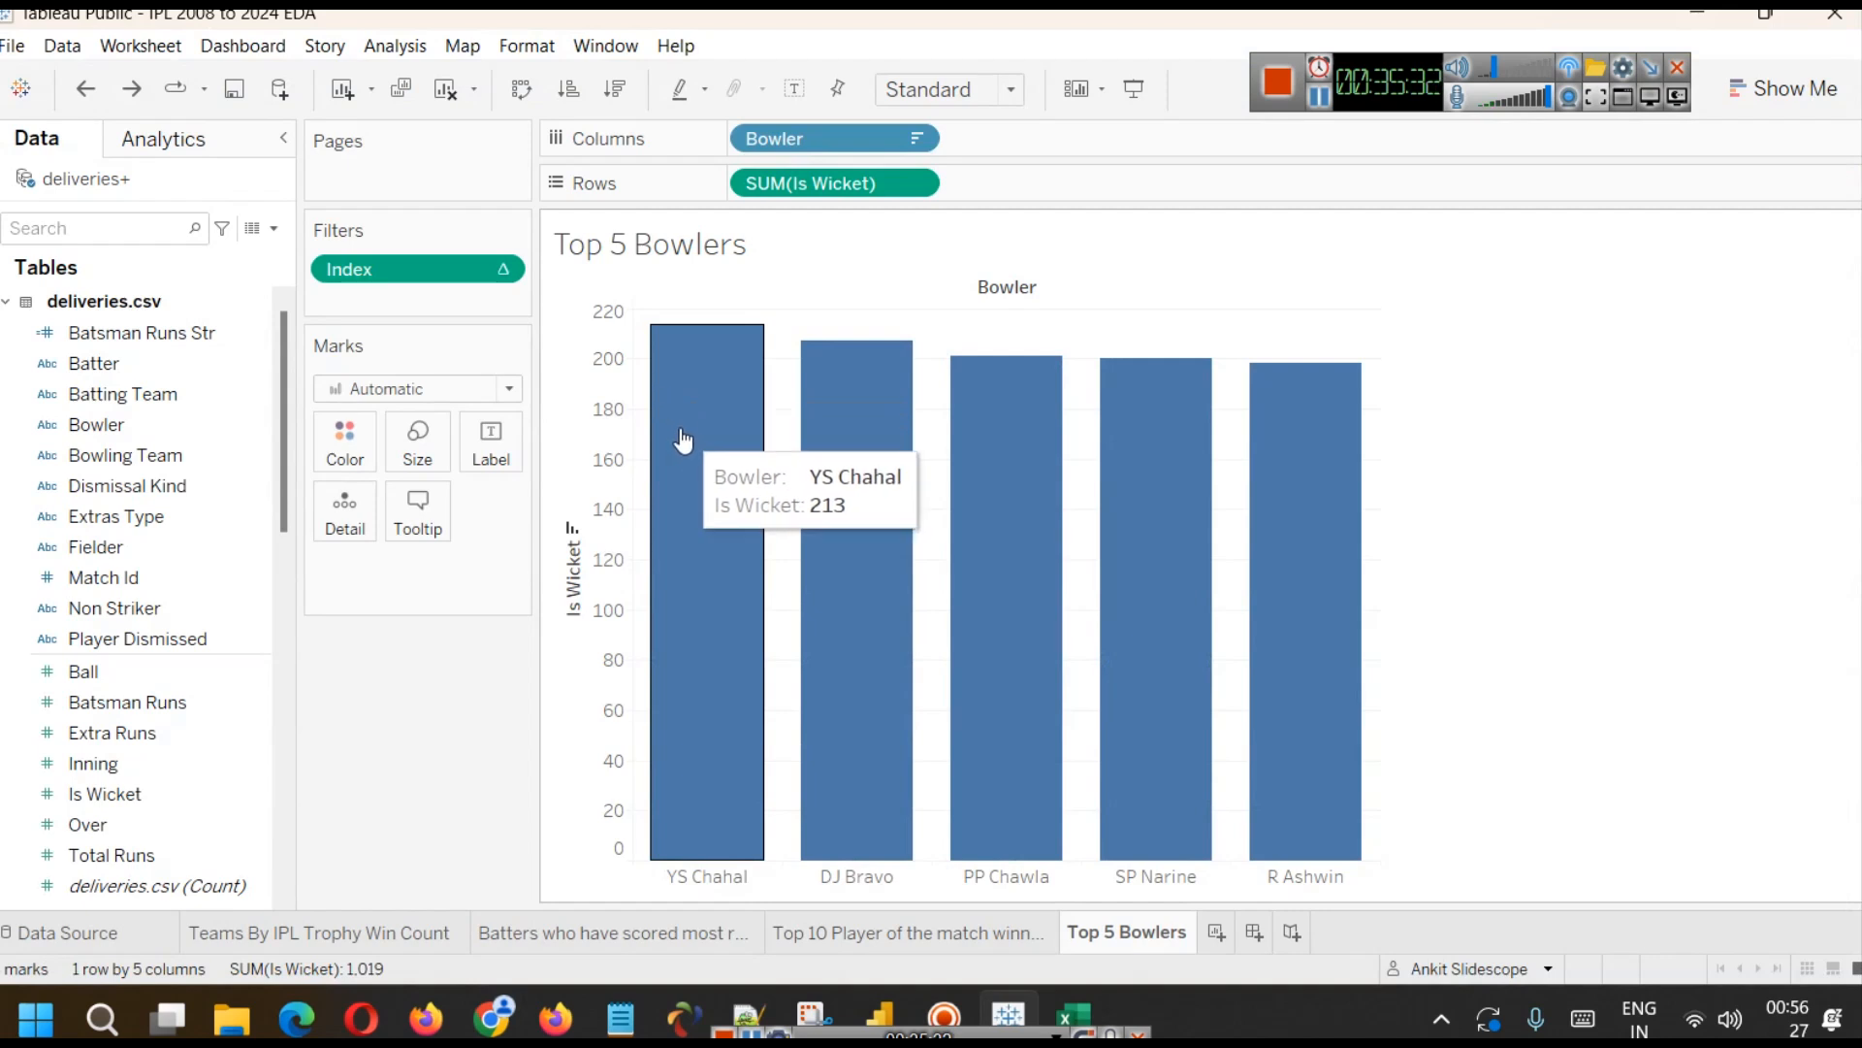
{"action": "scroll", "coordinate": [223, 596], "scroll_direction": "down", "scroll_amount": 3}
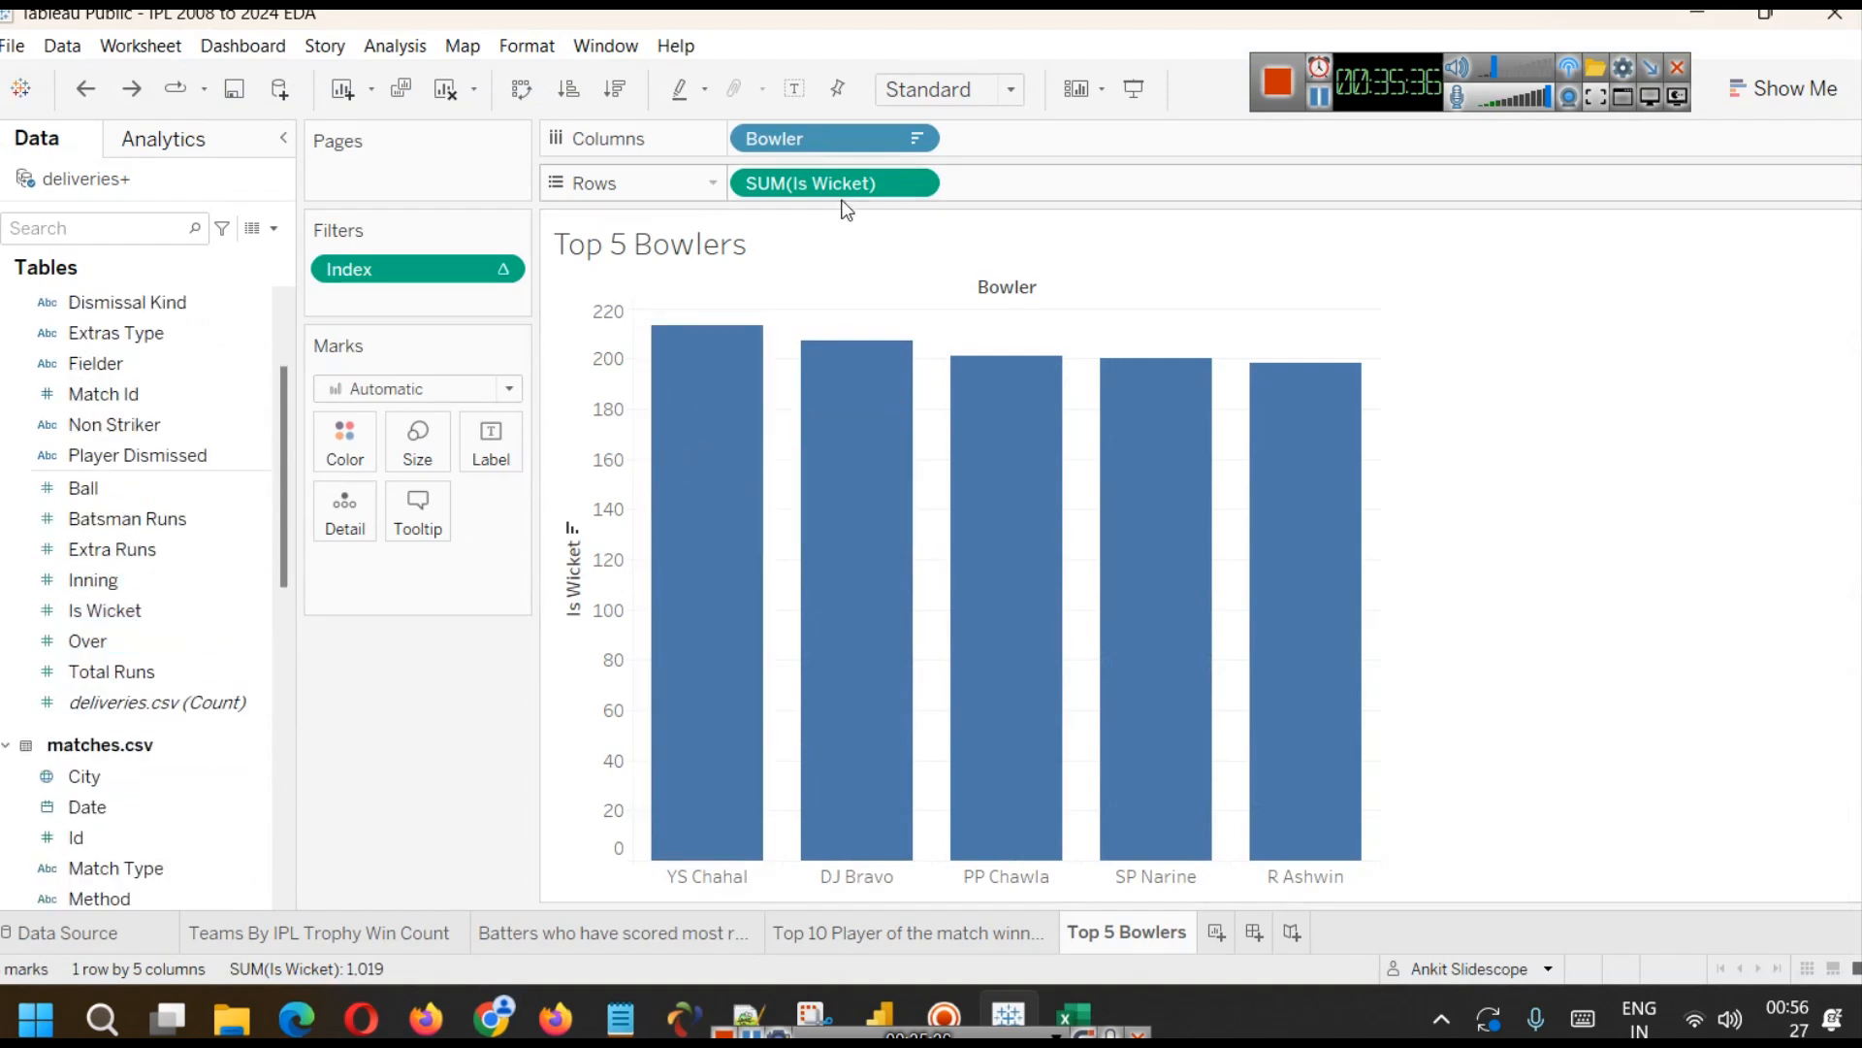
{"action": "left_click_drag", "start_coordinate": [829, 182], "coordinate": [514, 451]}
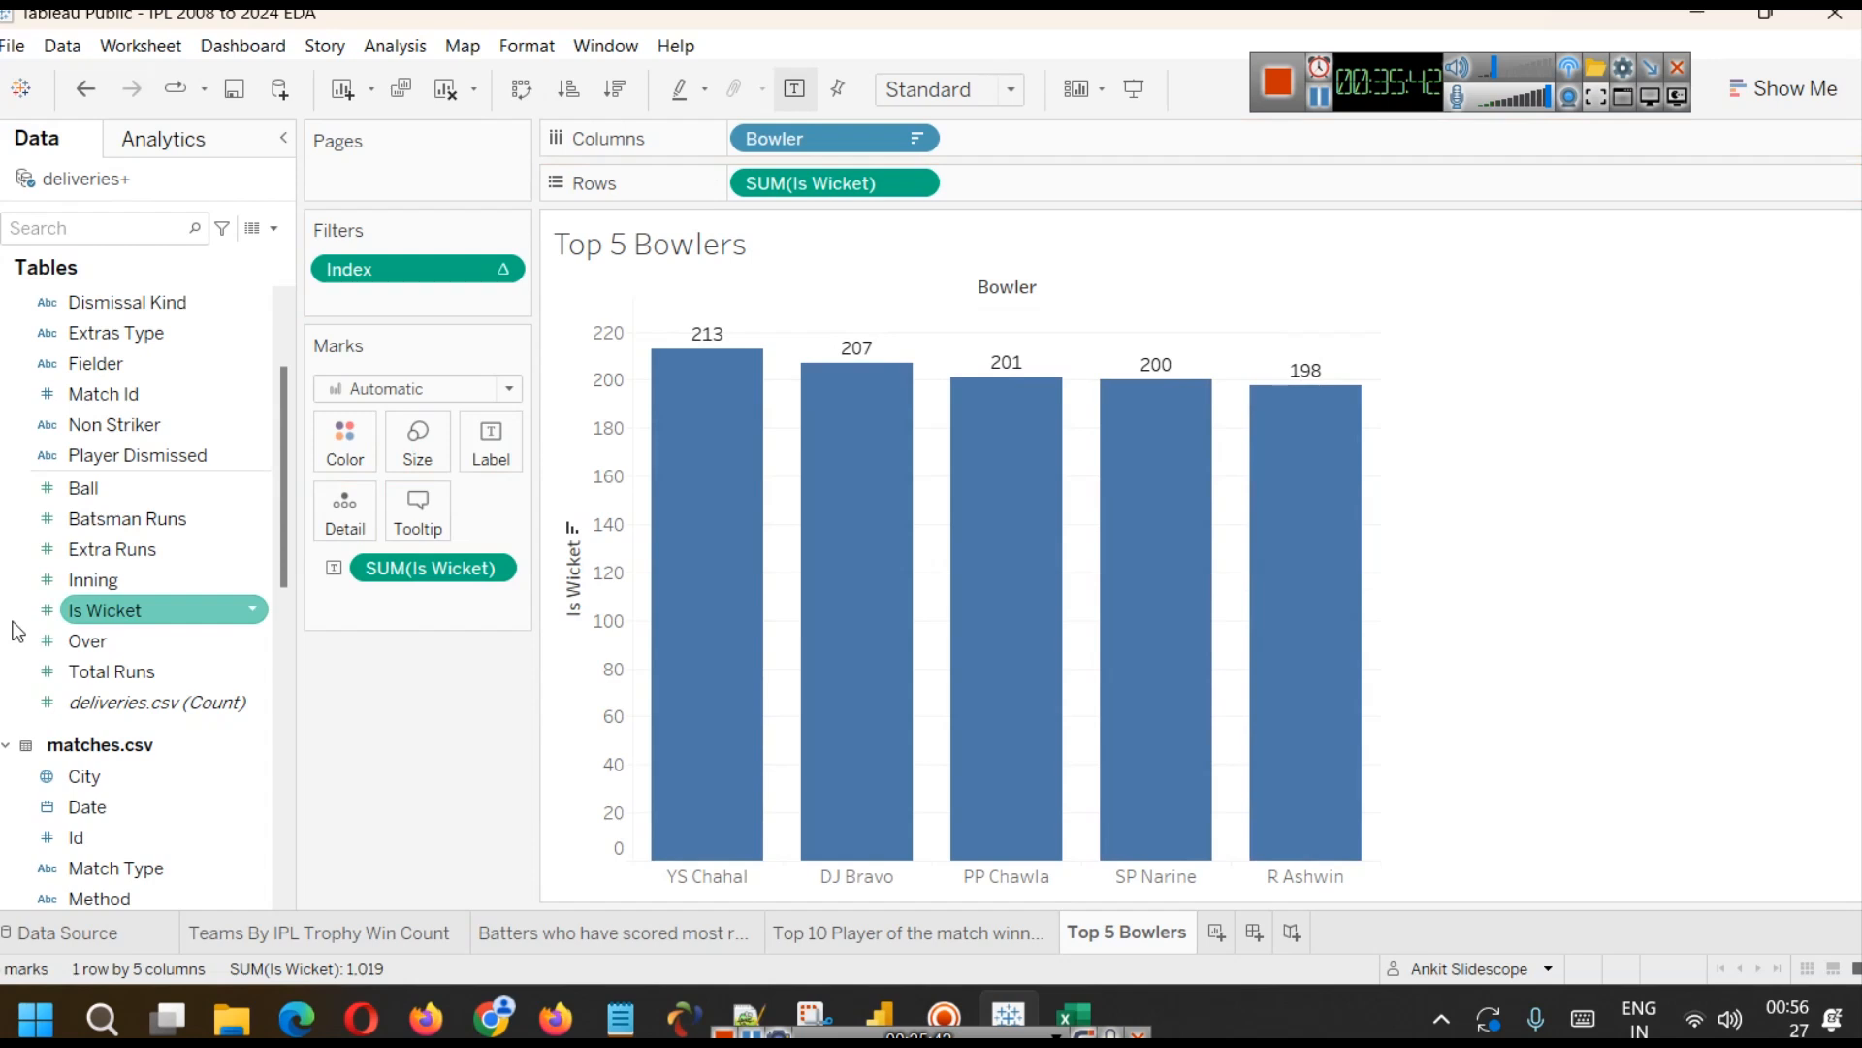
- Filter the worksheet by Dismissal Kind, selecting all values except NA and obstructing the field
{"action": "scroll", "coordinate": [78, 602], "scroll_direction": "up", "scroll_amount": 3}
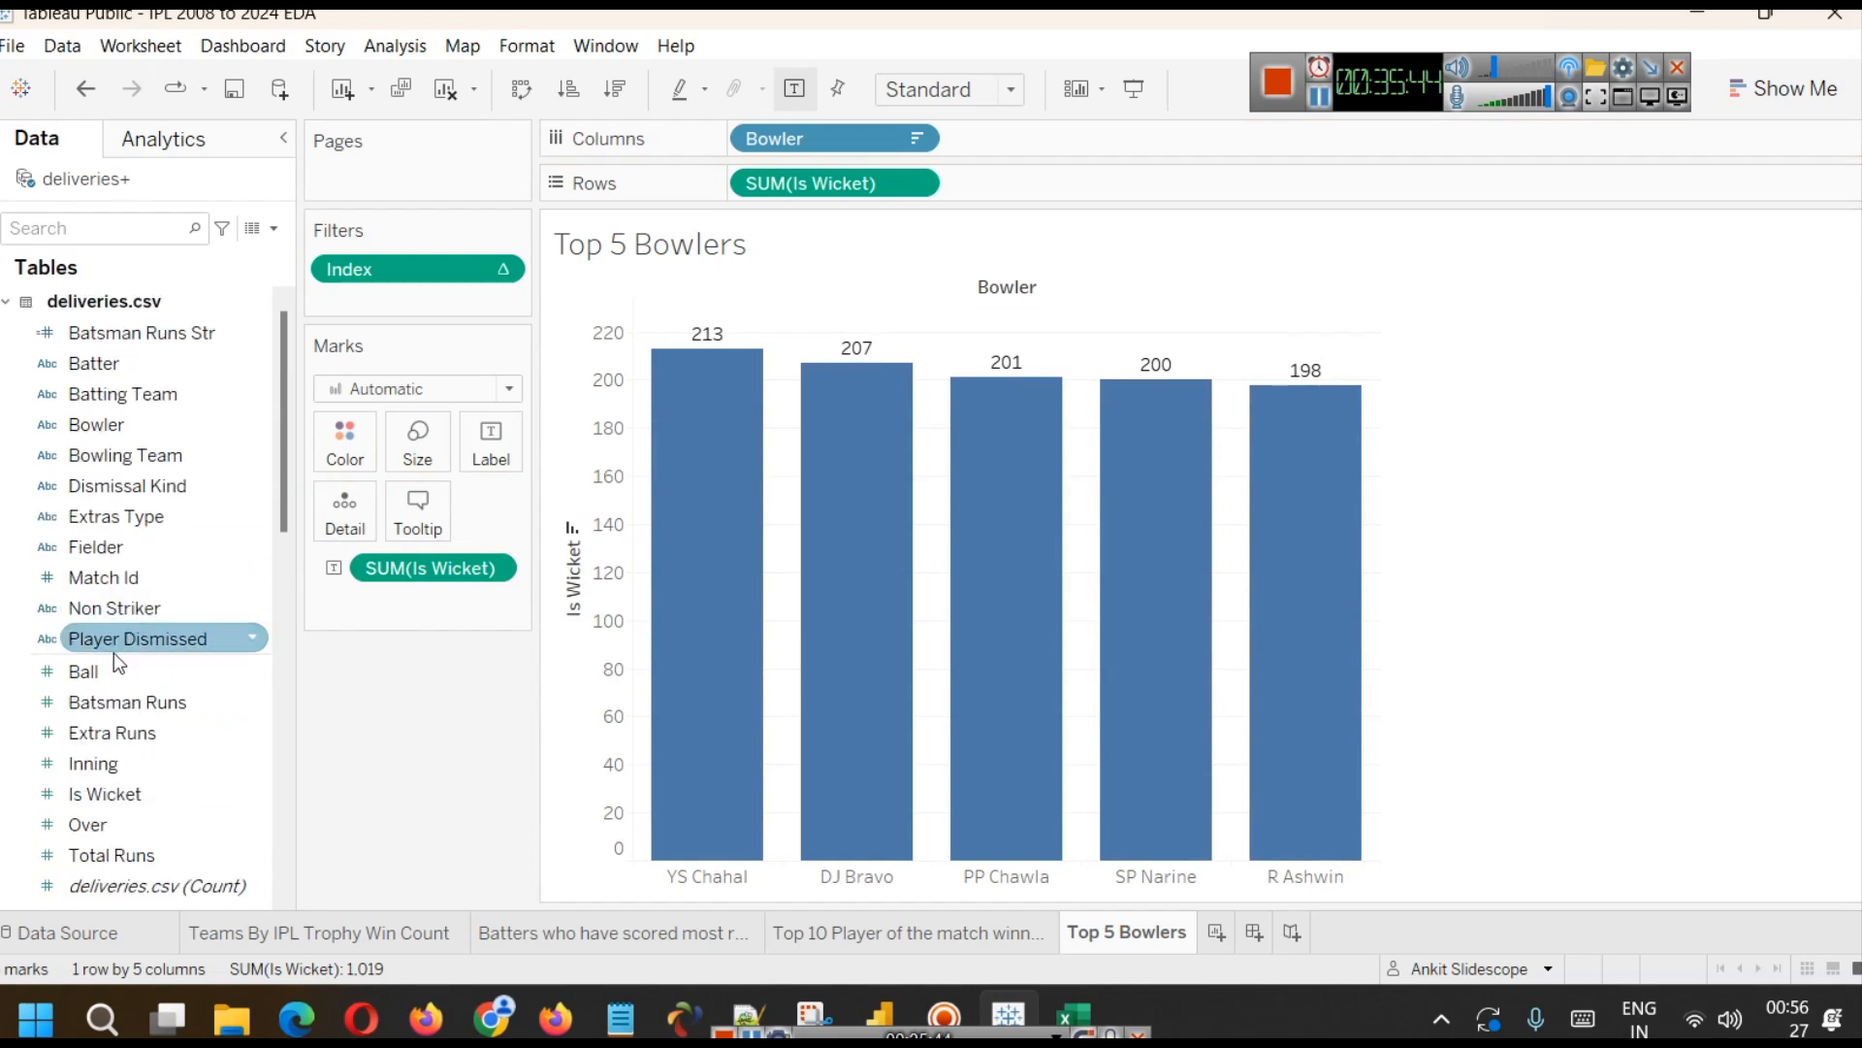
{"action": "left_click_drag", "start_coordinate": [157, 487], "coordinate": [410, 301]}
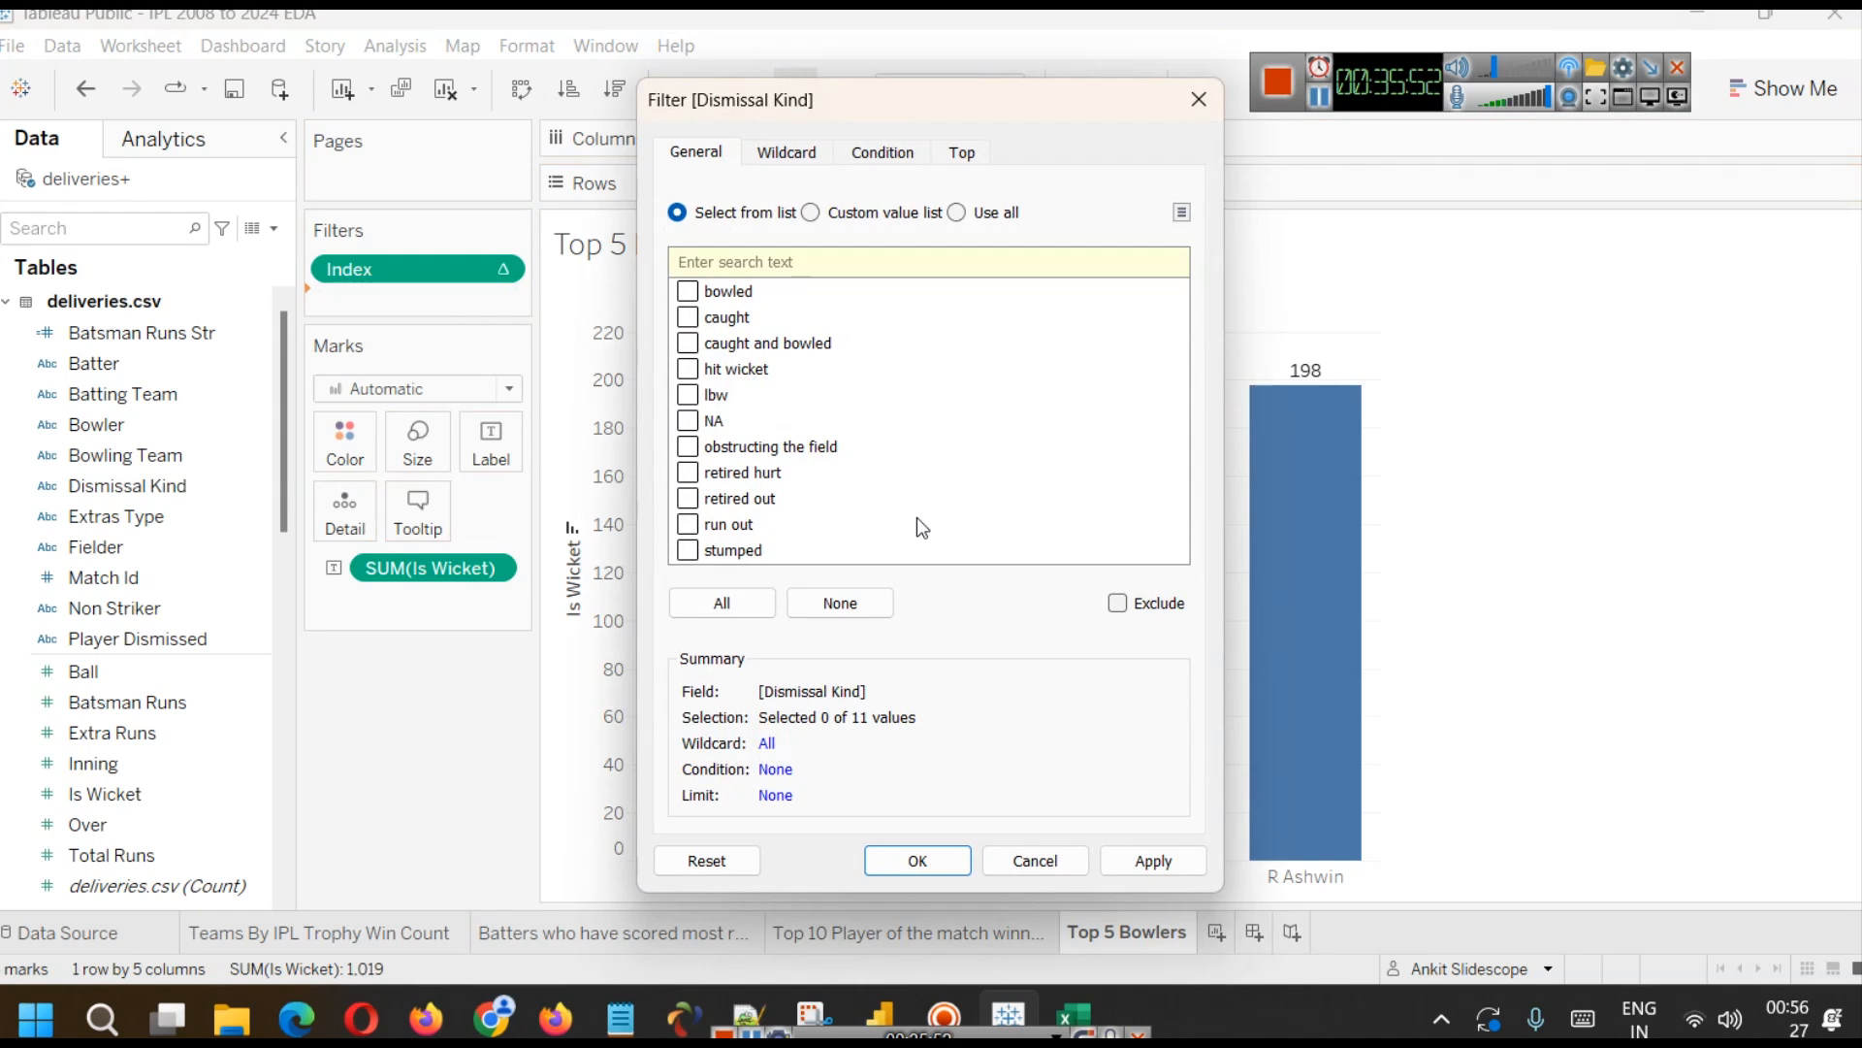
{"action": "left_click", "coordinate": [689, 447]}
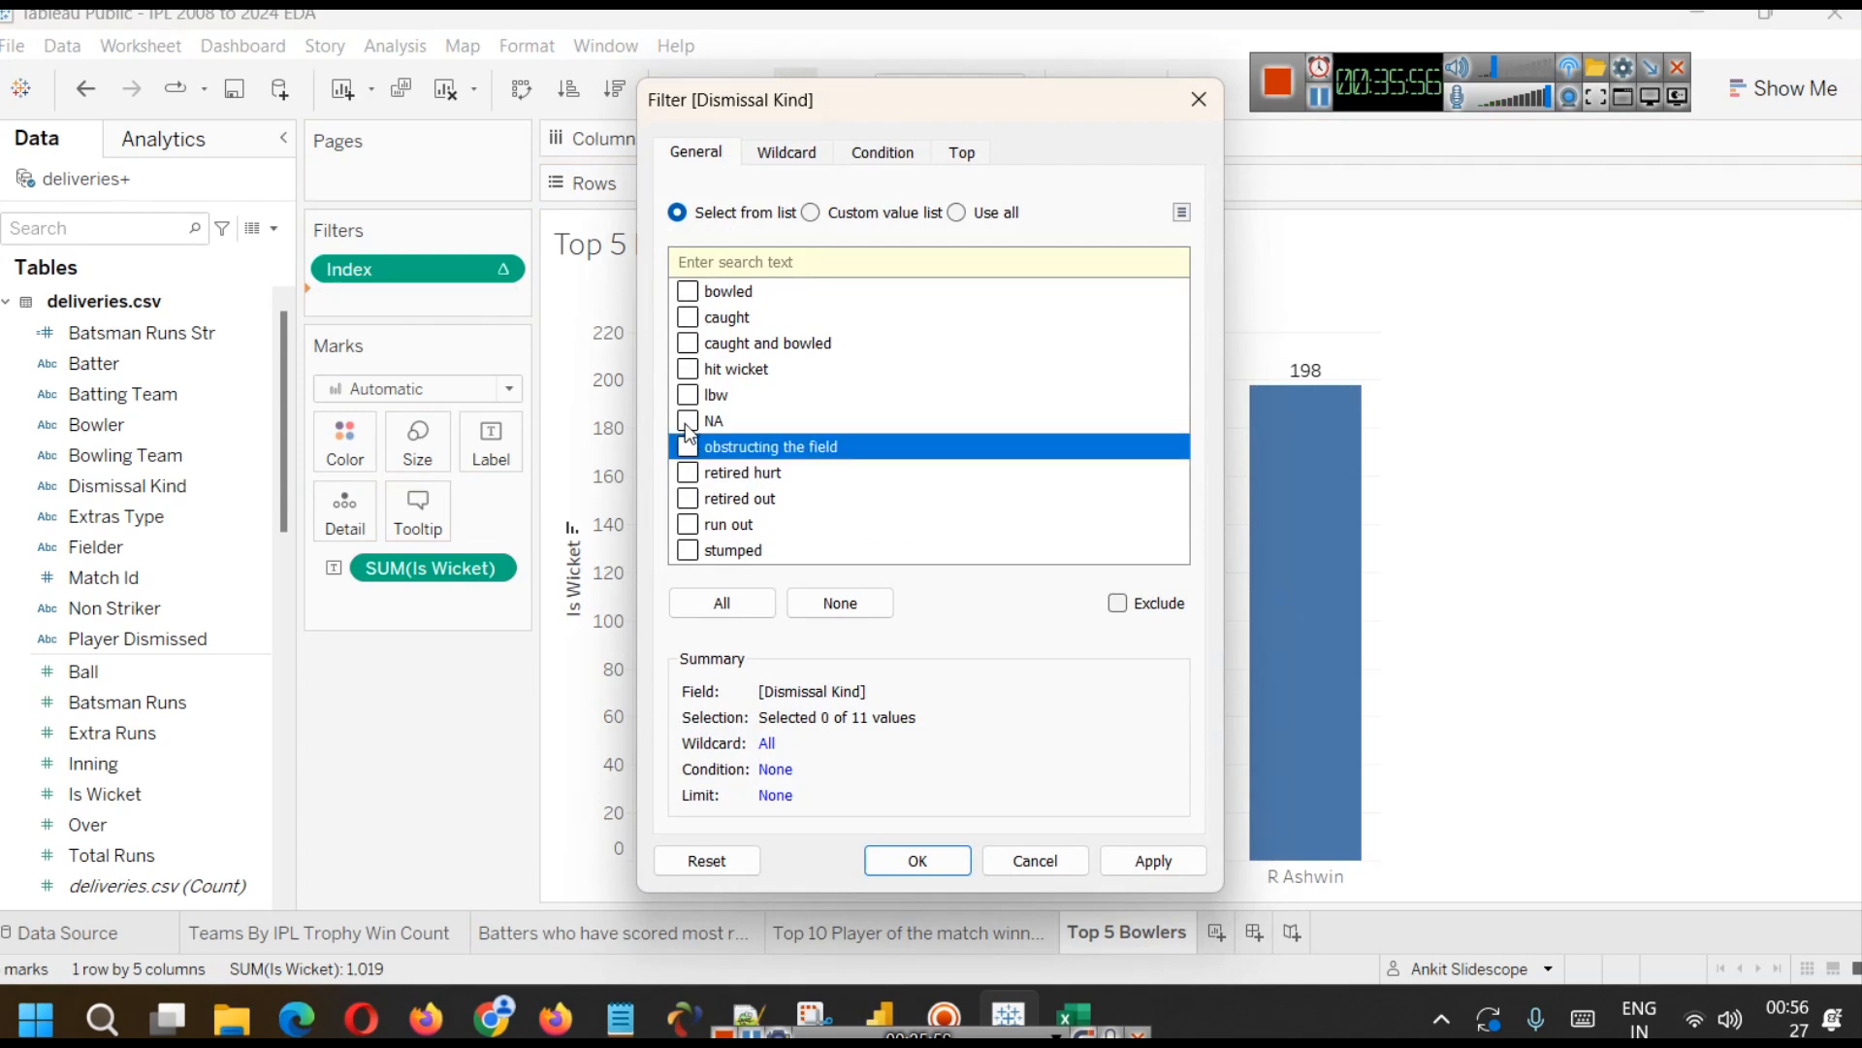
{"action": "left_click", "coordinate": [718, 604]}
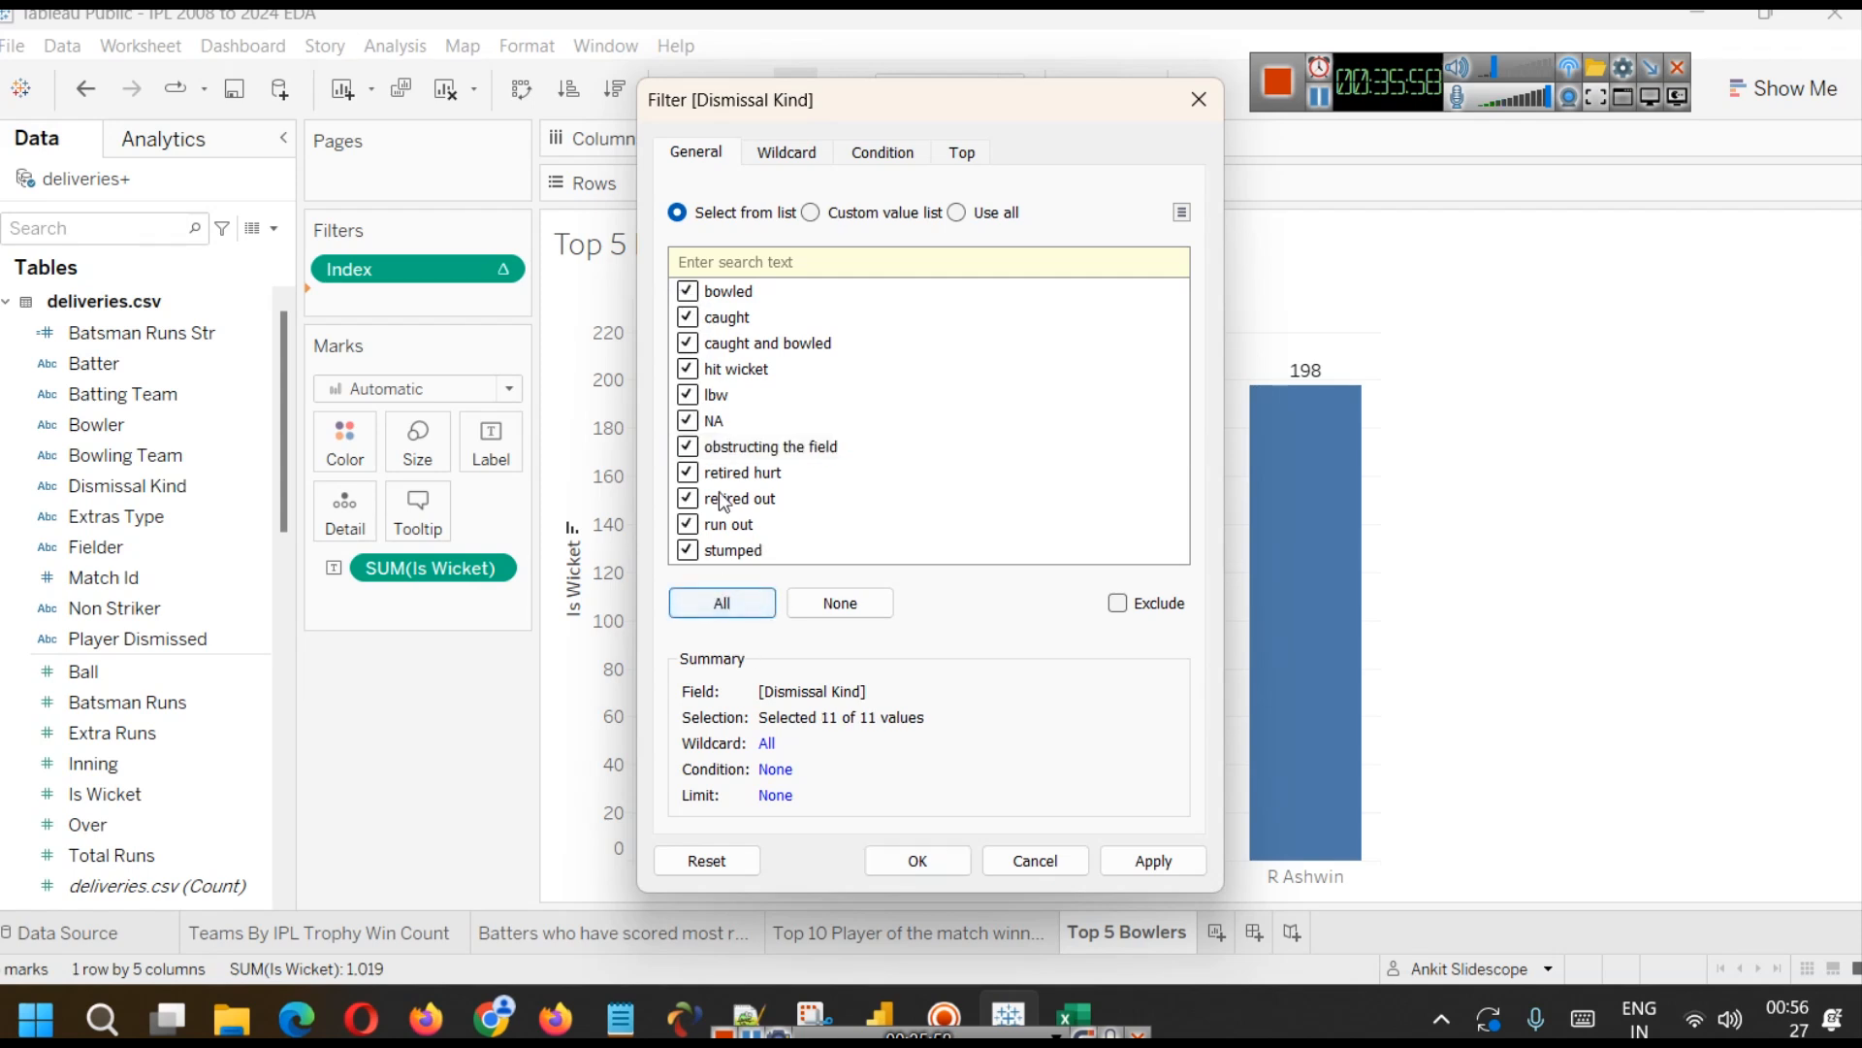
{"action": "left_click", "coordinate": [691, 423]}
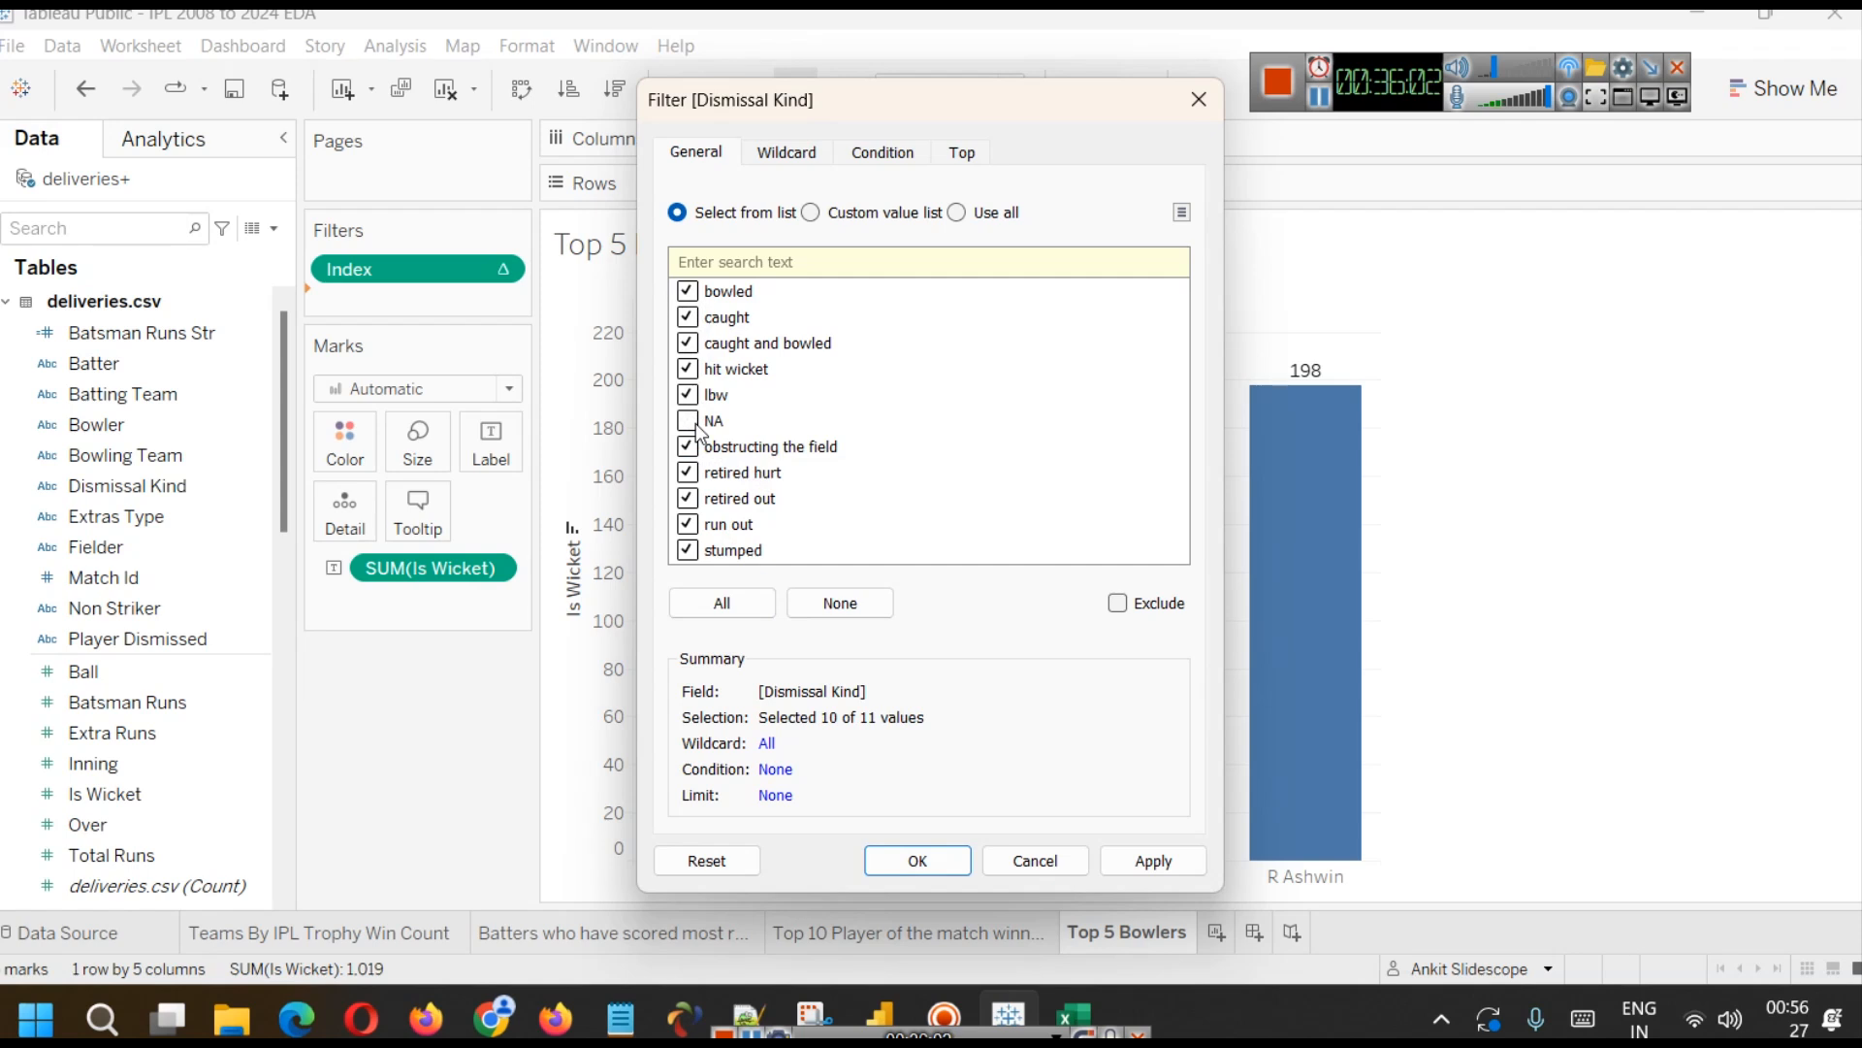
{"action": "left_click", "coordinate": [690, 449]}
{"action": "left_click", "coordinate": [1145, 863]}
{"action": "left_click", "coordinate": [917, 860]}
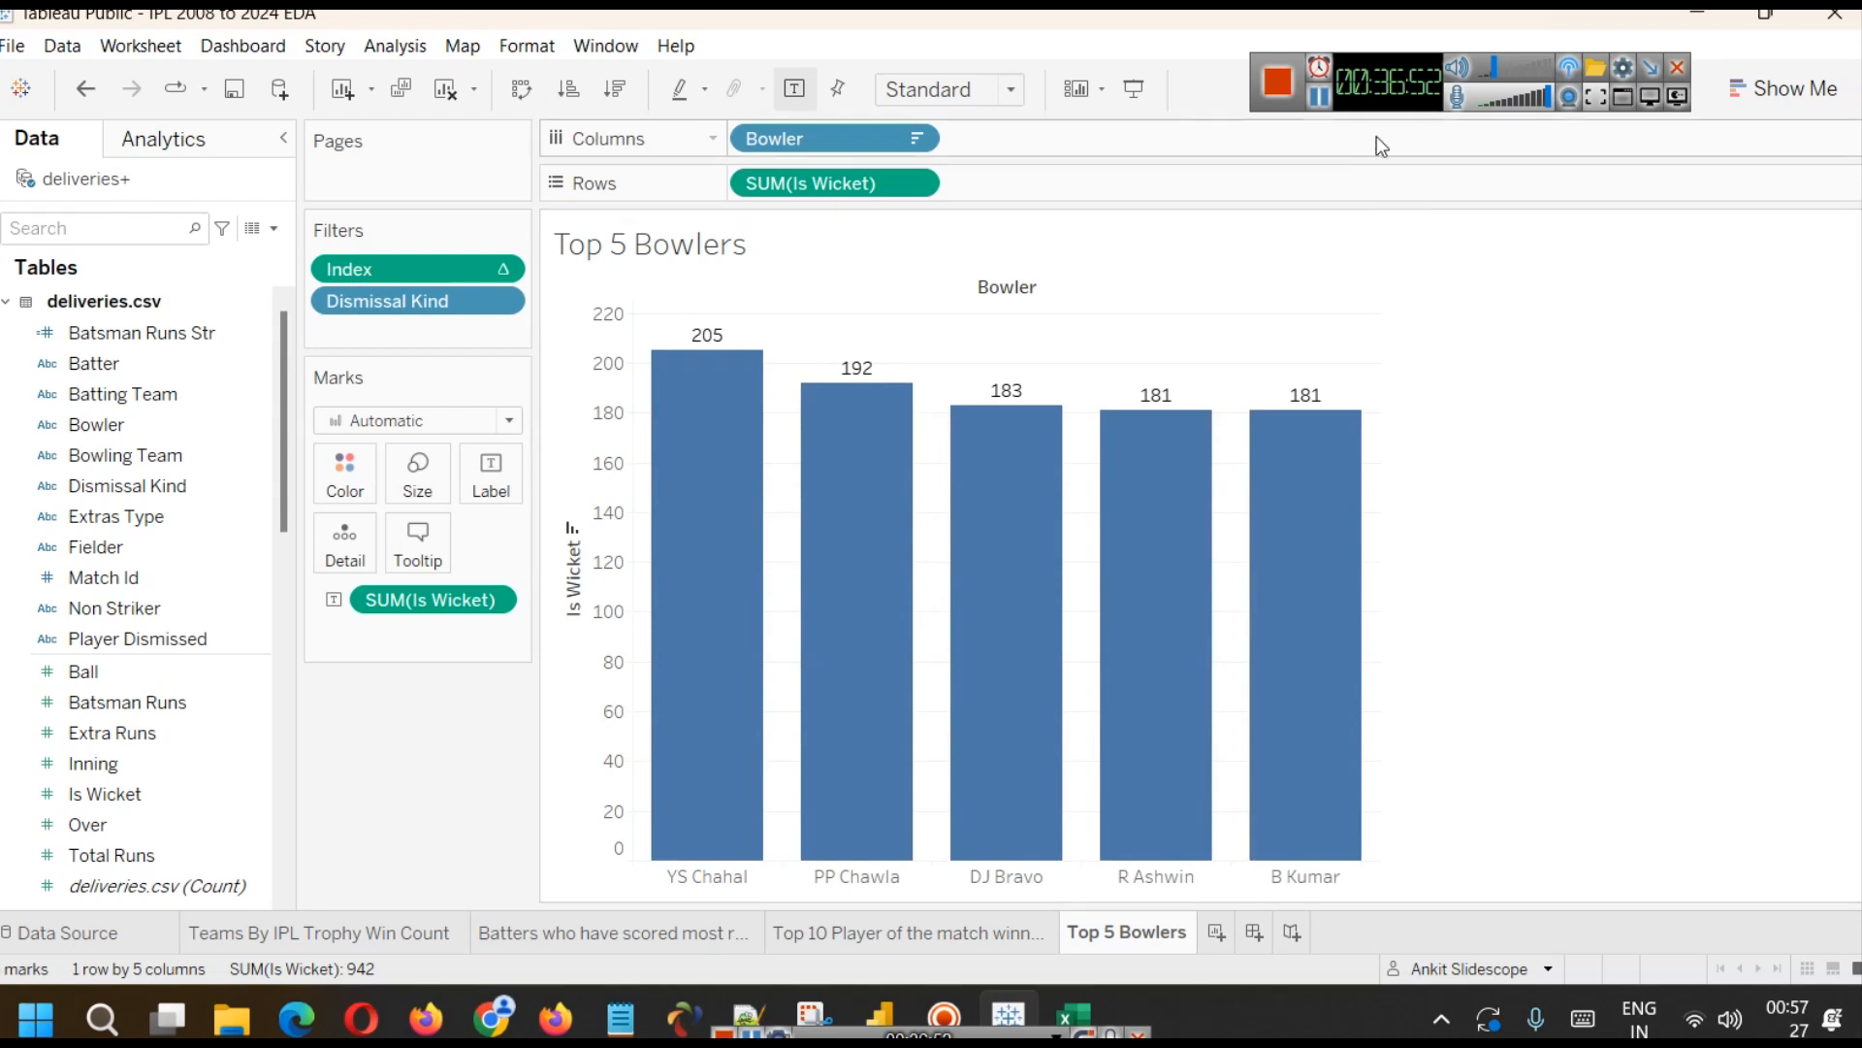
- Find Match Type in the matches table and color the bowlers' bars by it
{"action": "left_click", "coordinate": [1319, 97]}
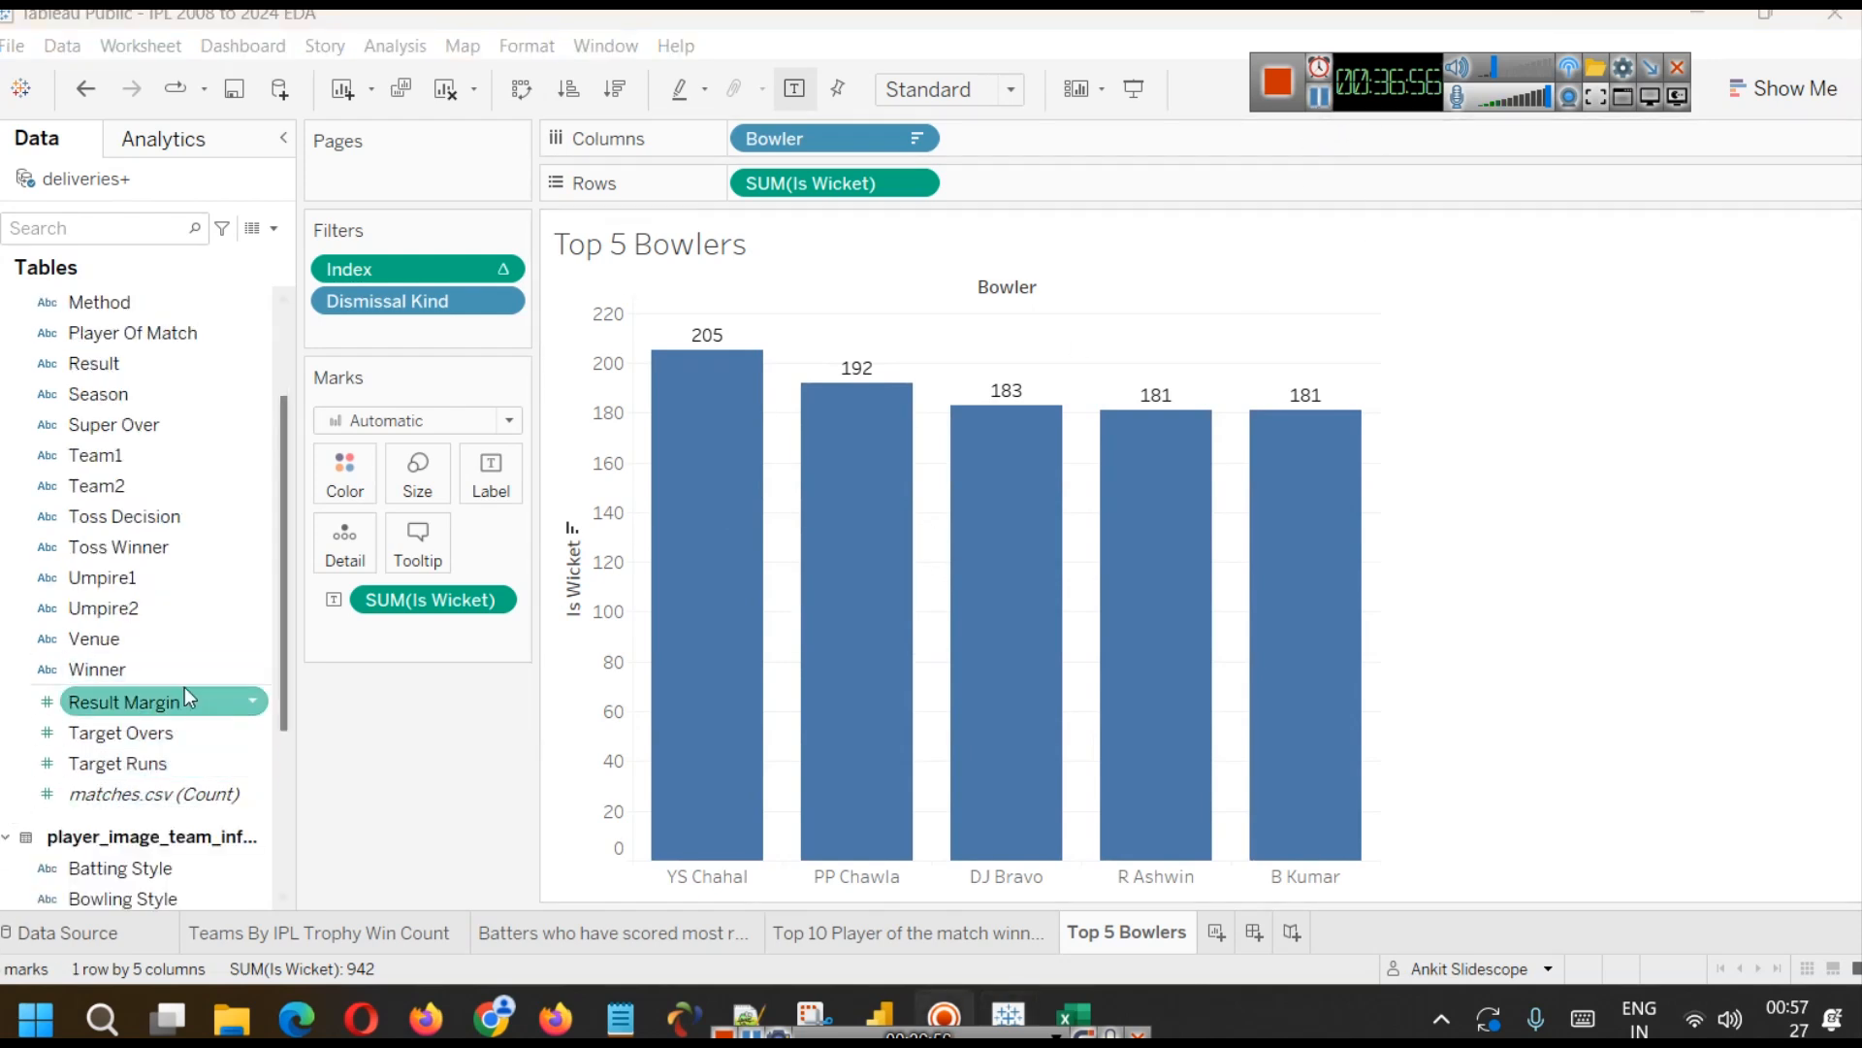
{"action": "scroll", "coordinate": [187, 687], "scroll_direction": "up", "scroll_amount": 3}
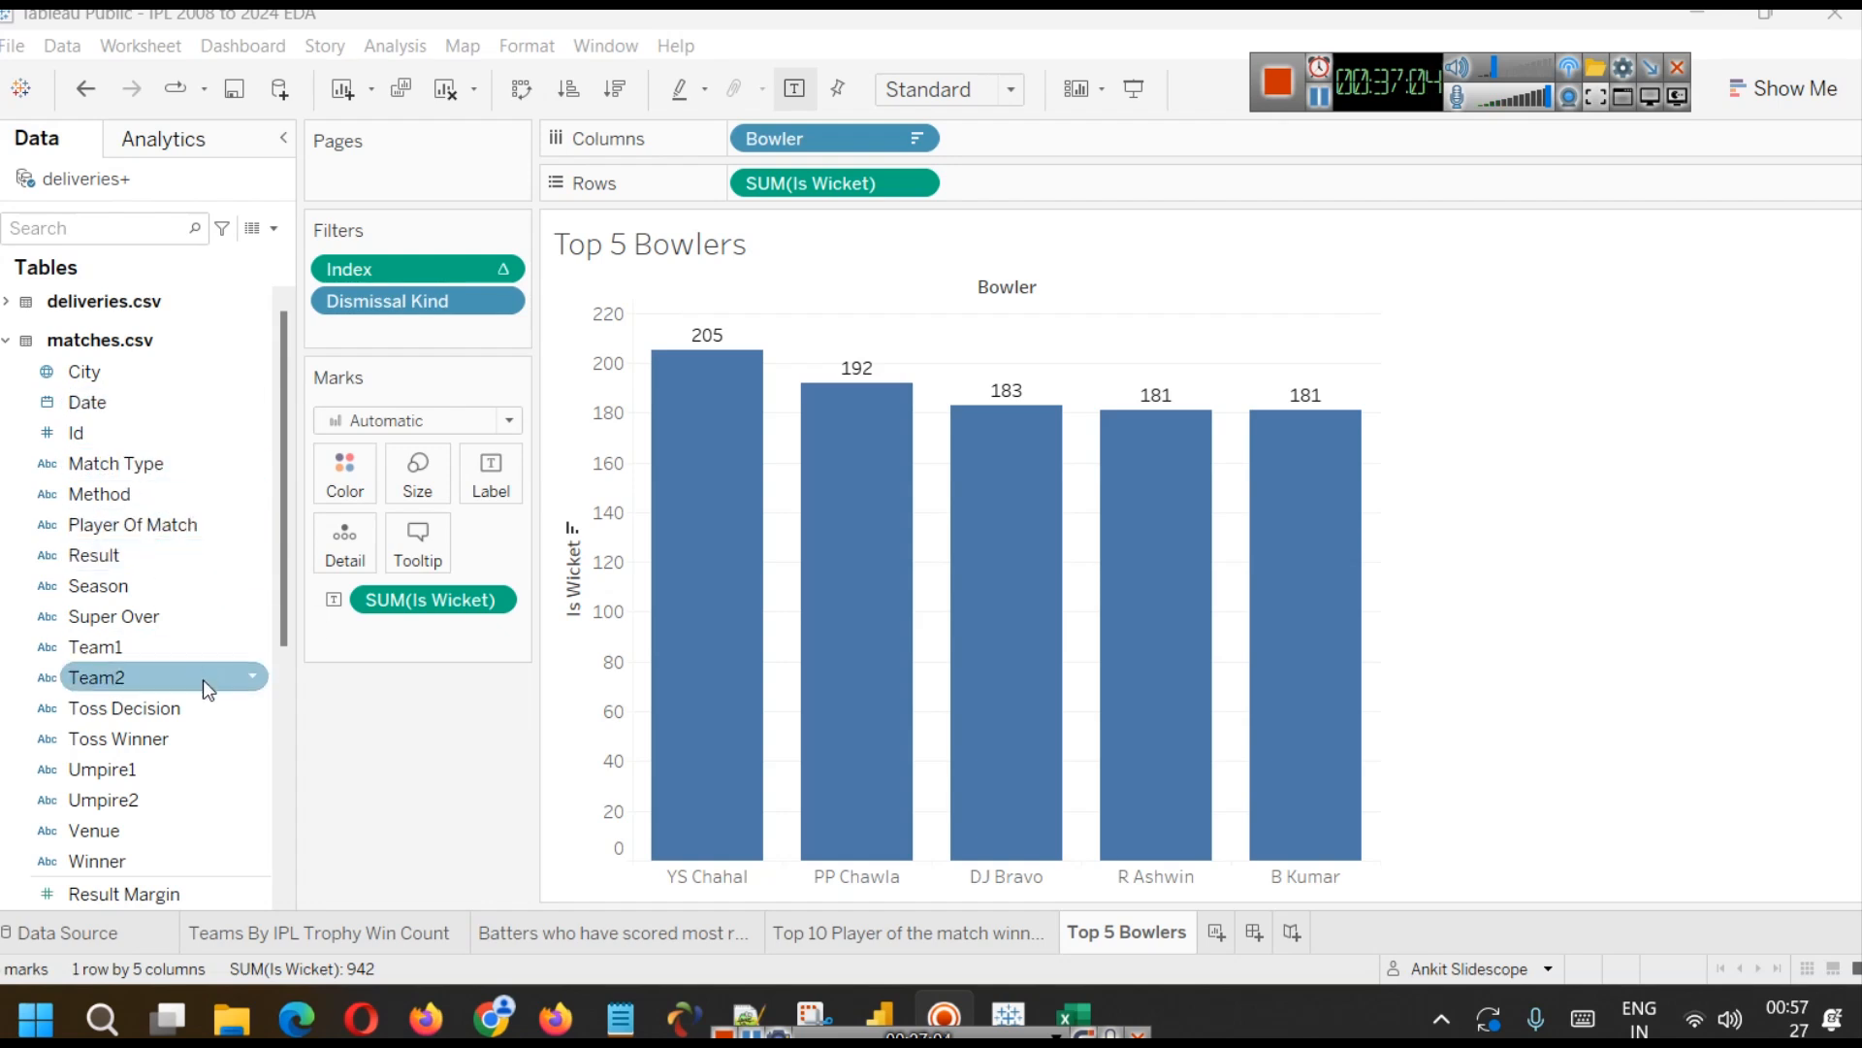
{"action": "scroll", "coordinate": [194, 688], "scroll_direction": "down", "scroll_amount": 1}
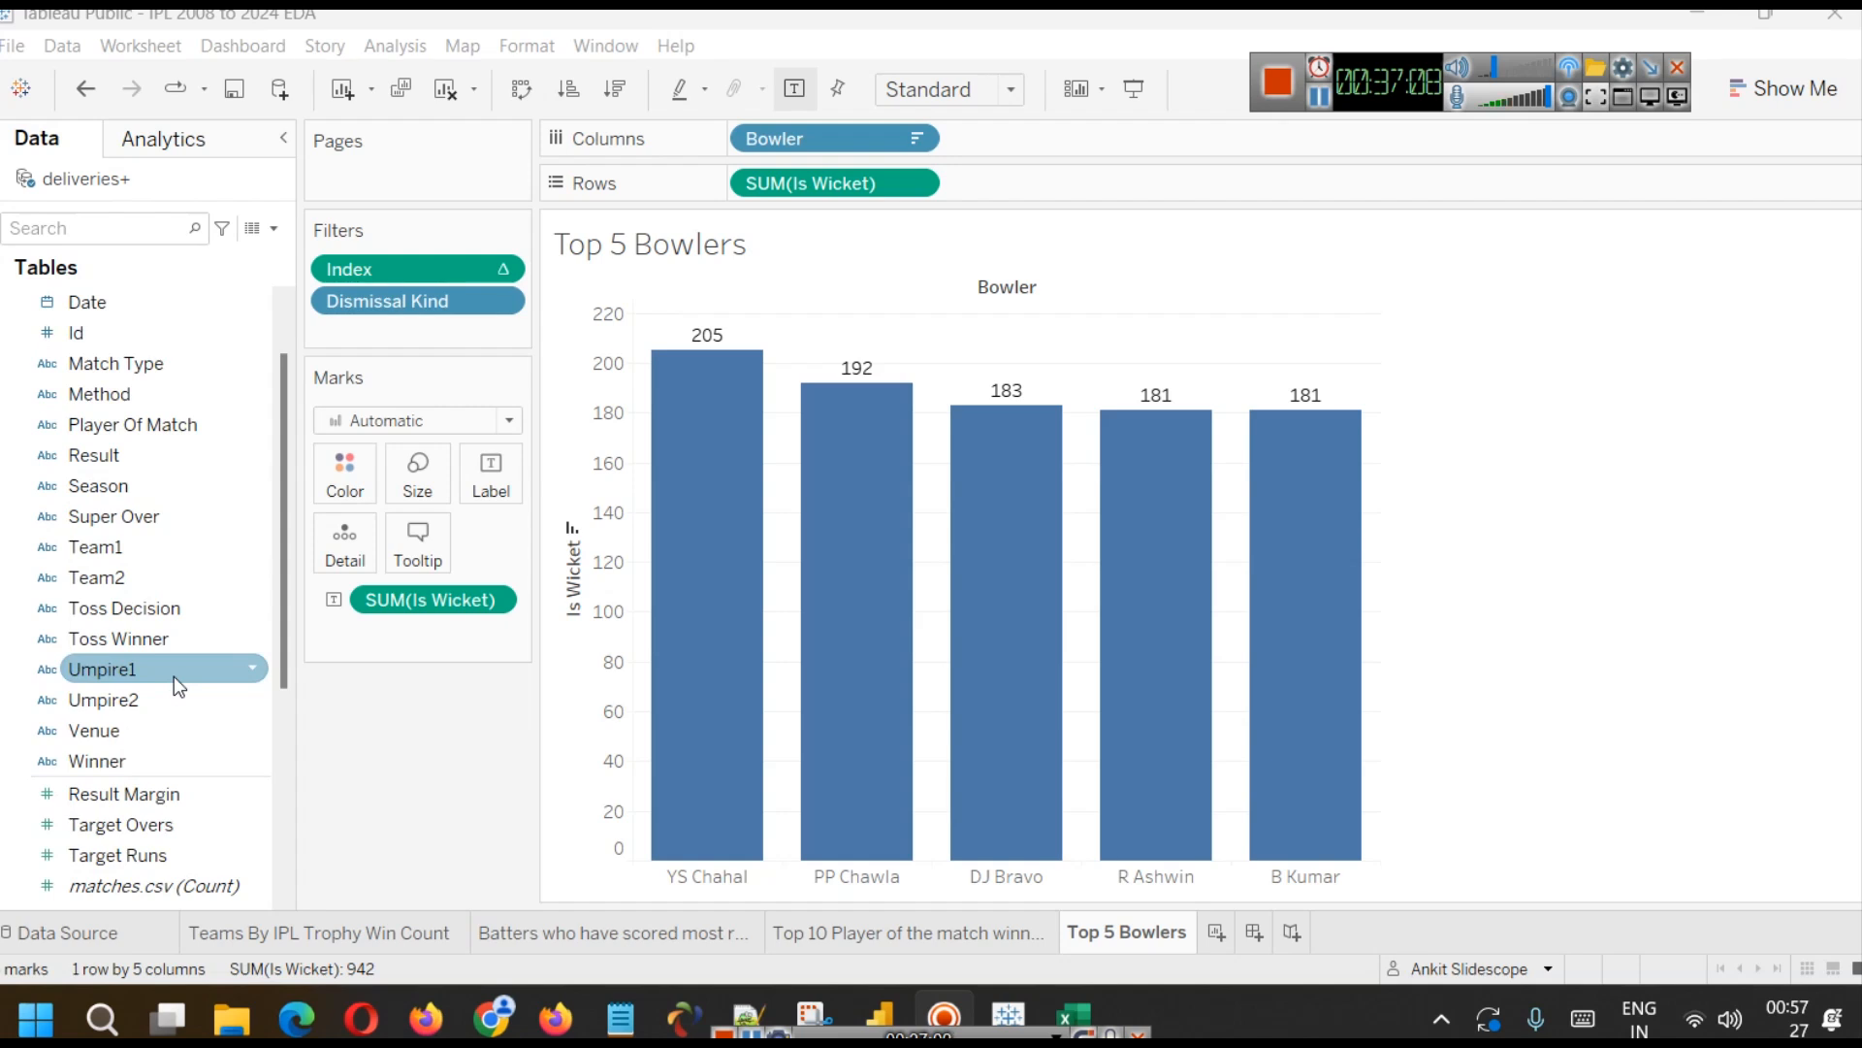
{"action": "scroll", "coordinate": [186, 678], "scroll_direction": "down", "scroll_amount": 1}
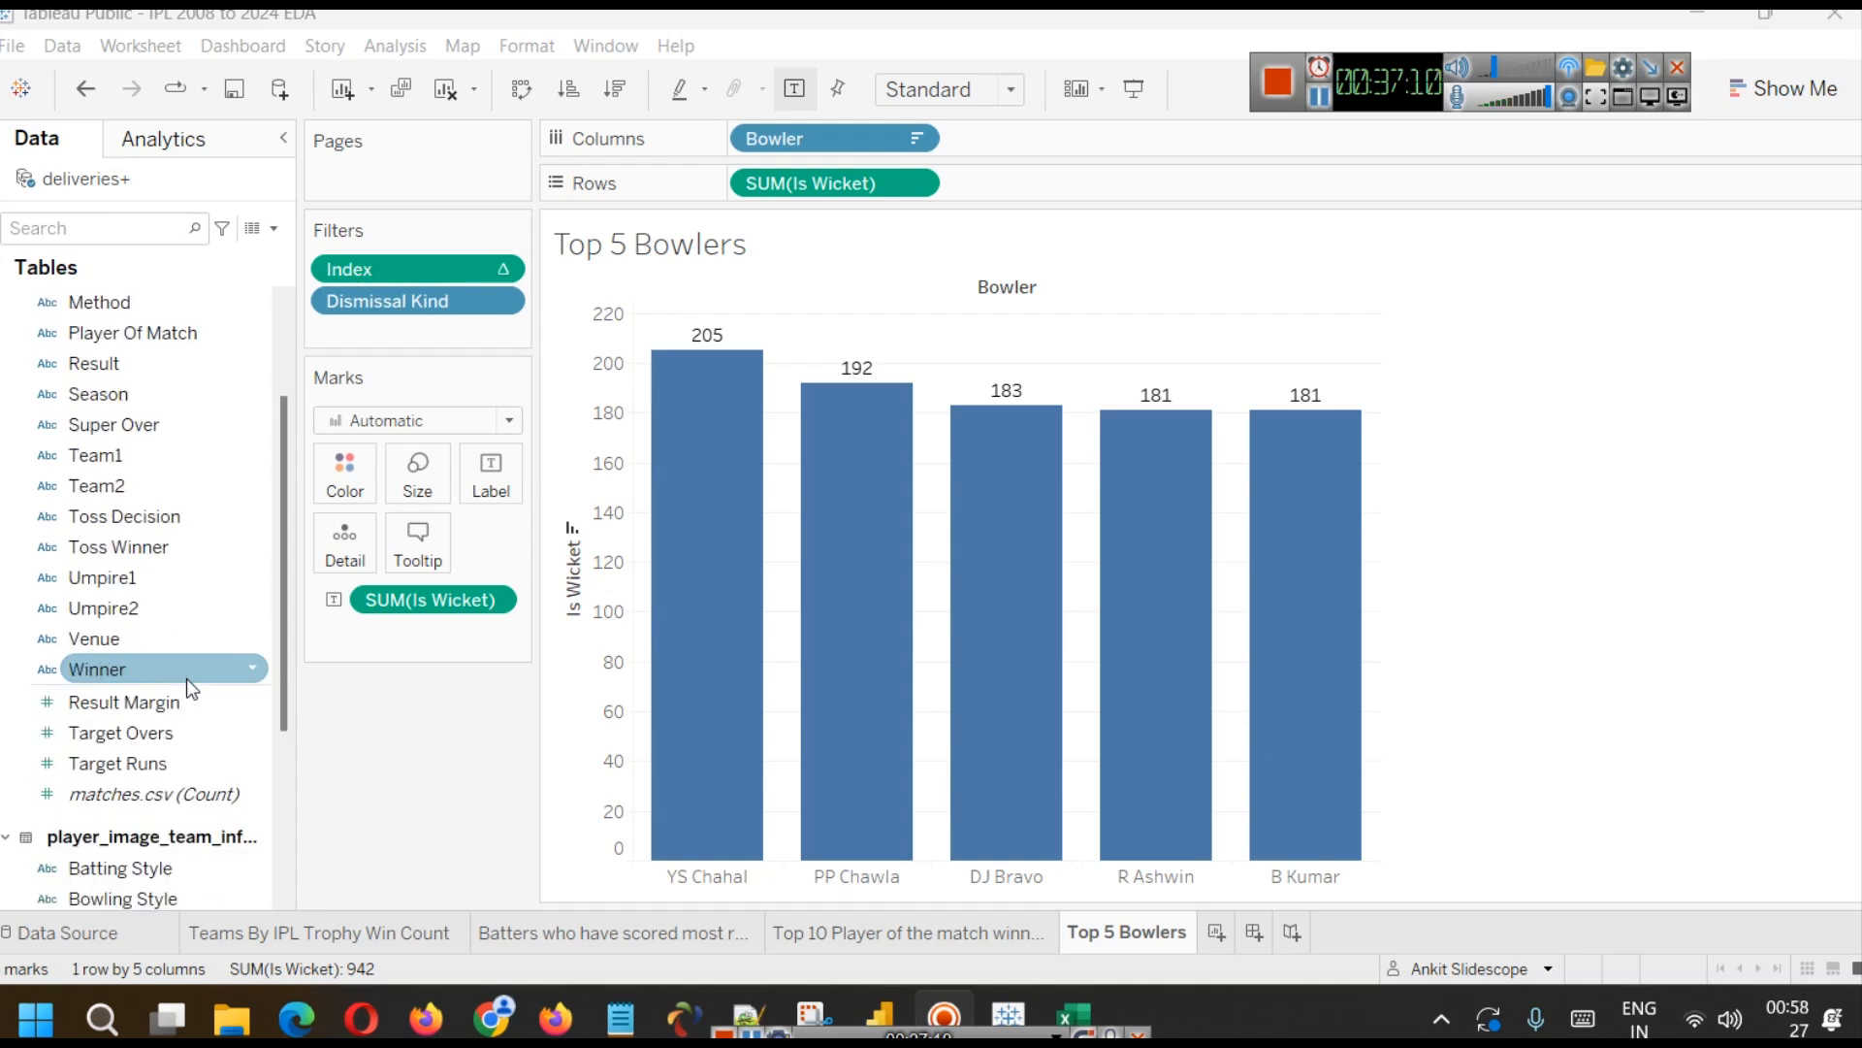
{"action": "scroll", "coordinate": [186, 678], "scroll_direction": "up", "scroll_amount": 1}
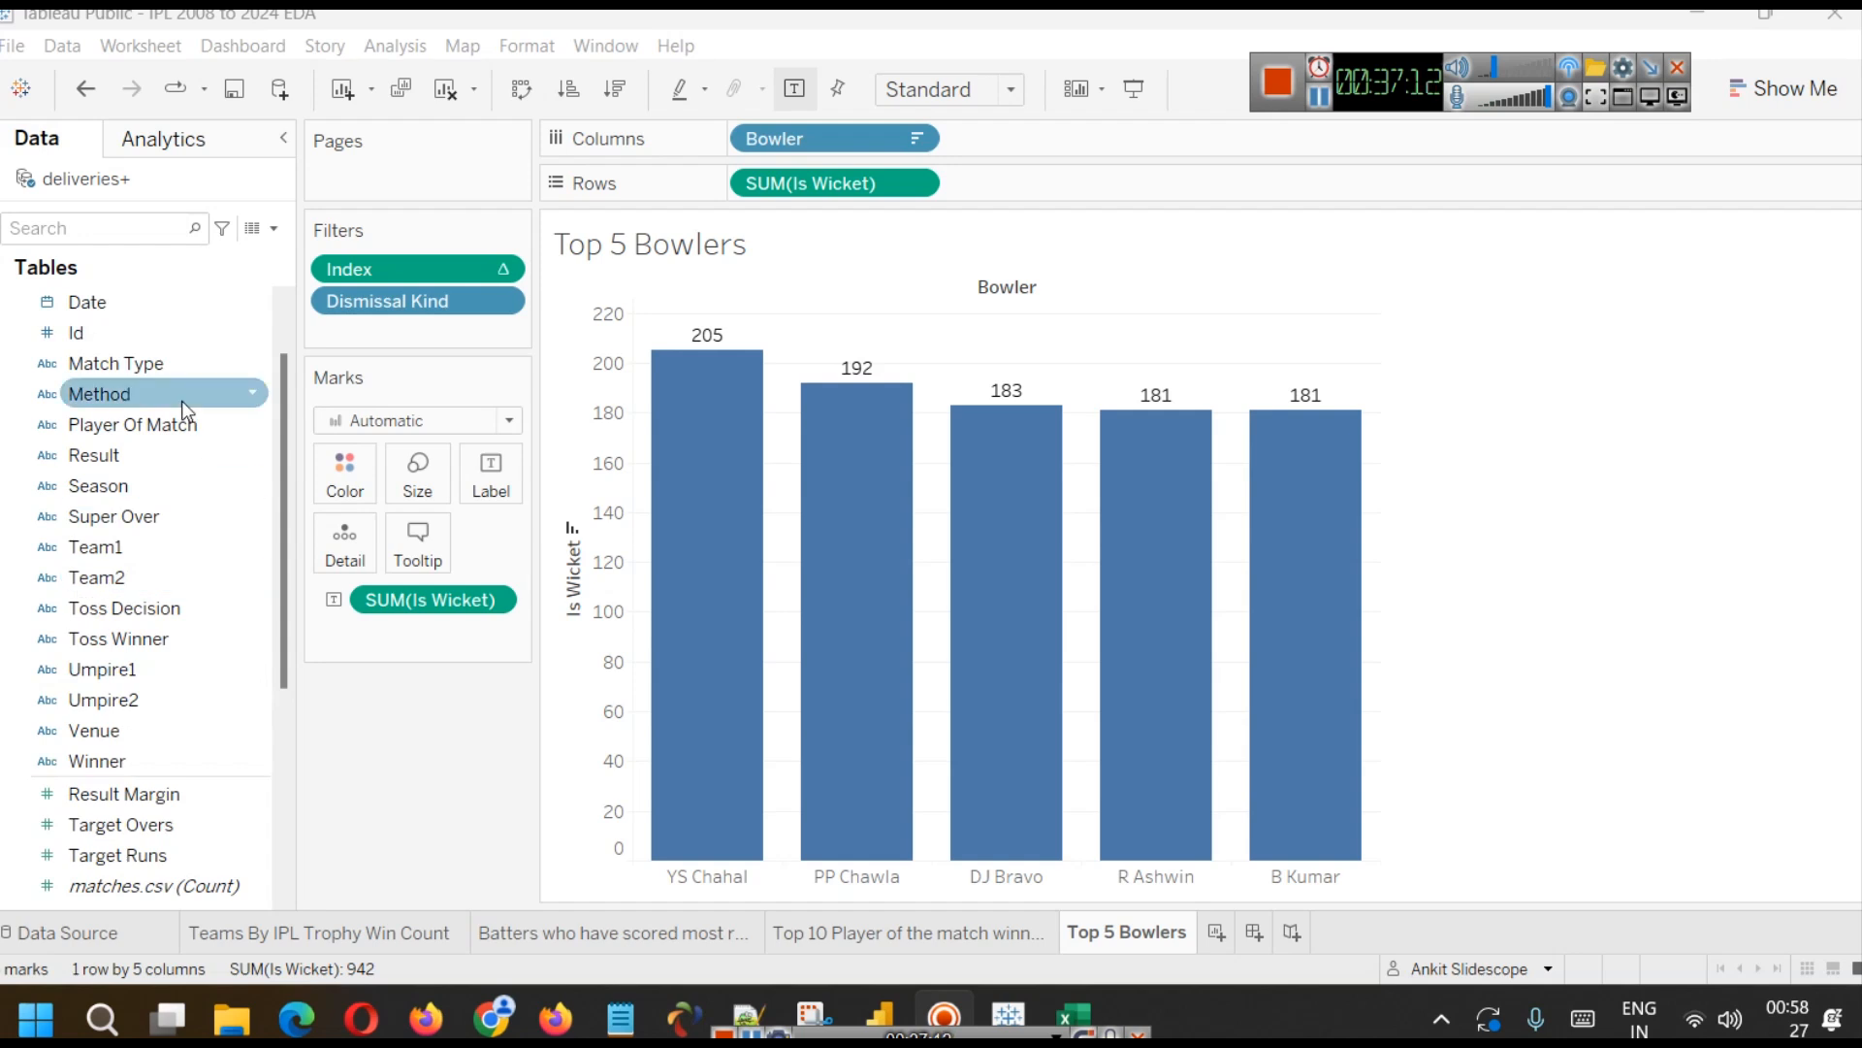
{"action": "left_click_drag", "start_coordinate": [145, 365], "coordinate": [343, 480]}
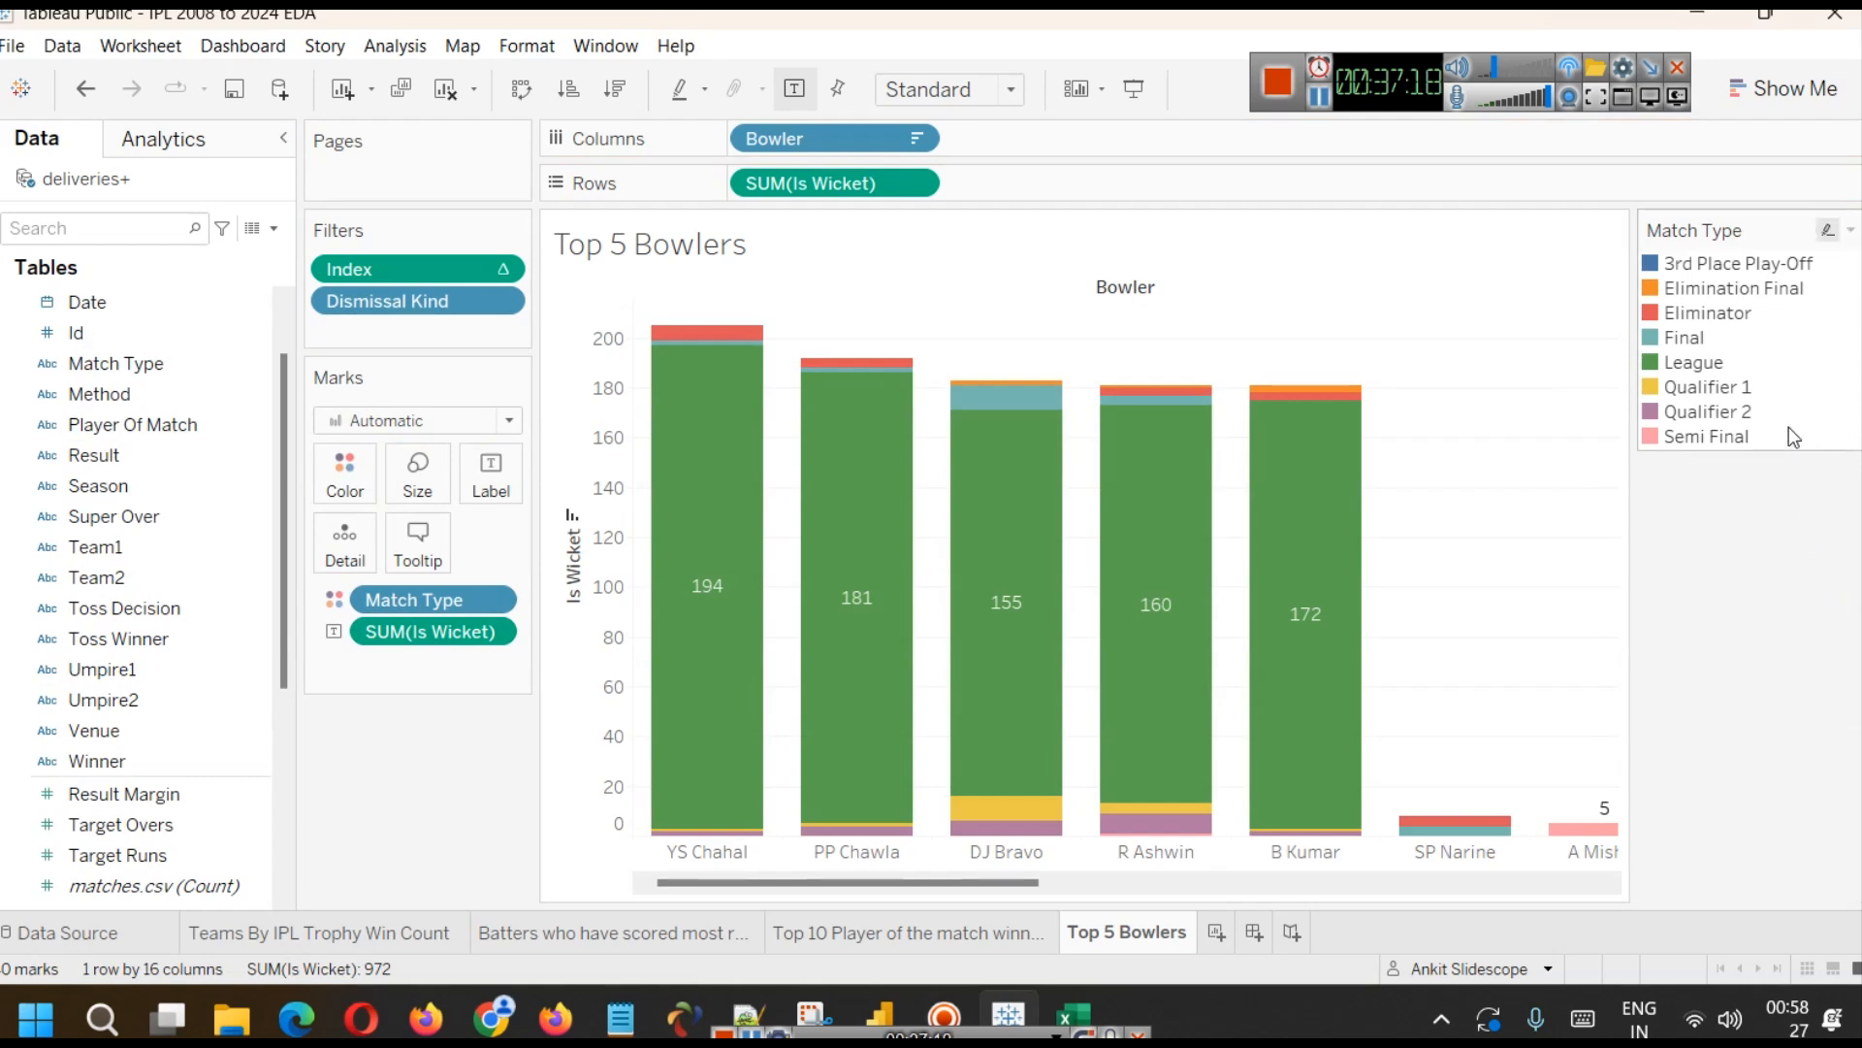
- Highlight the Final match type, examine each bowler's wickets in finals across the chart, and clear the highlight before checking Eliminator
{"action": "left_click", "coordinate": [1679, 339]}
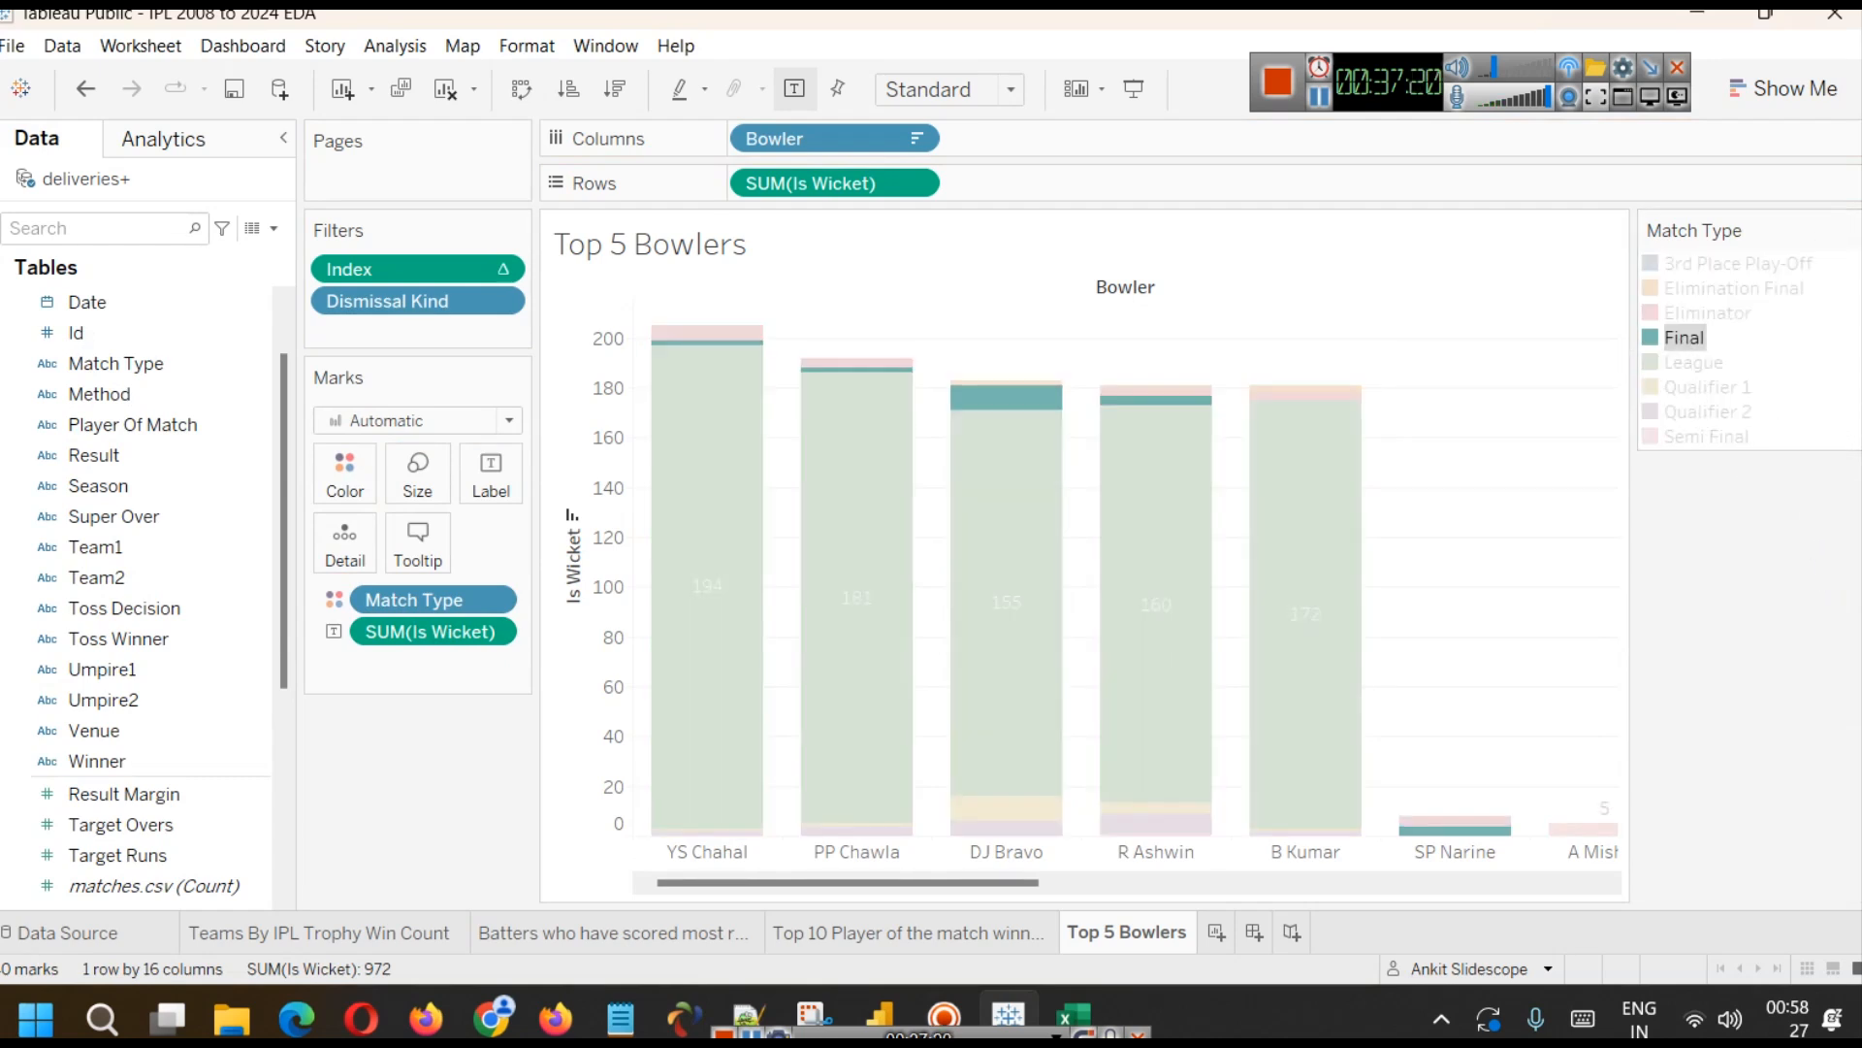
{"action": "mouse_move", "coordinate": [1033, 402]}
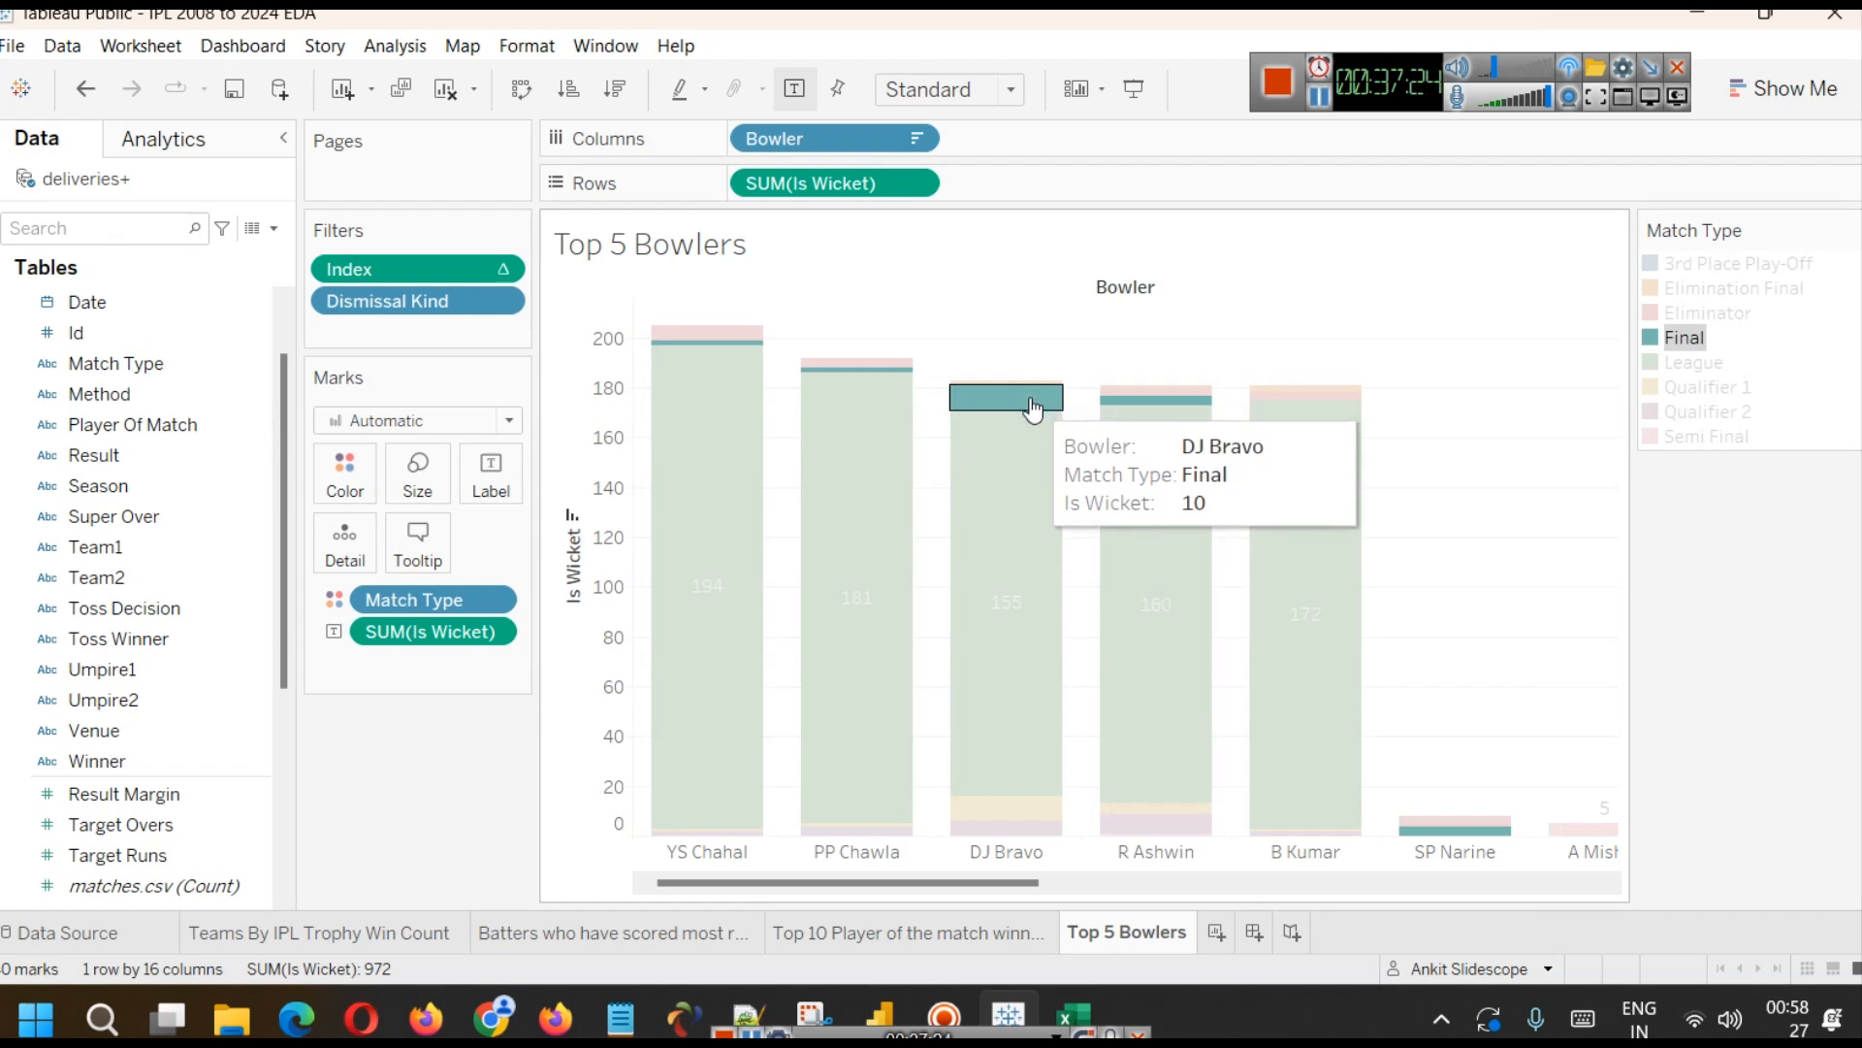
{"action": "mouse_move", "coordinate": [1455, 830]}
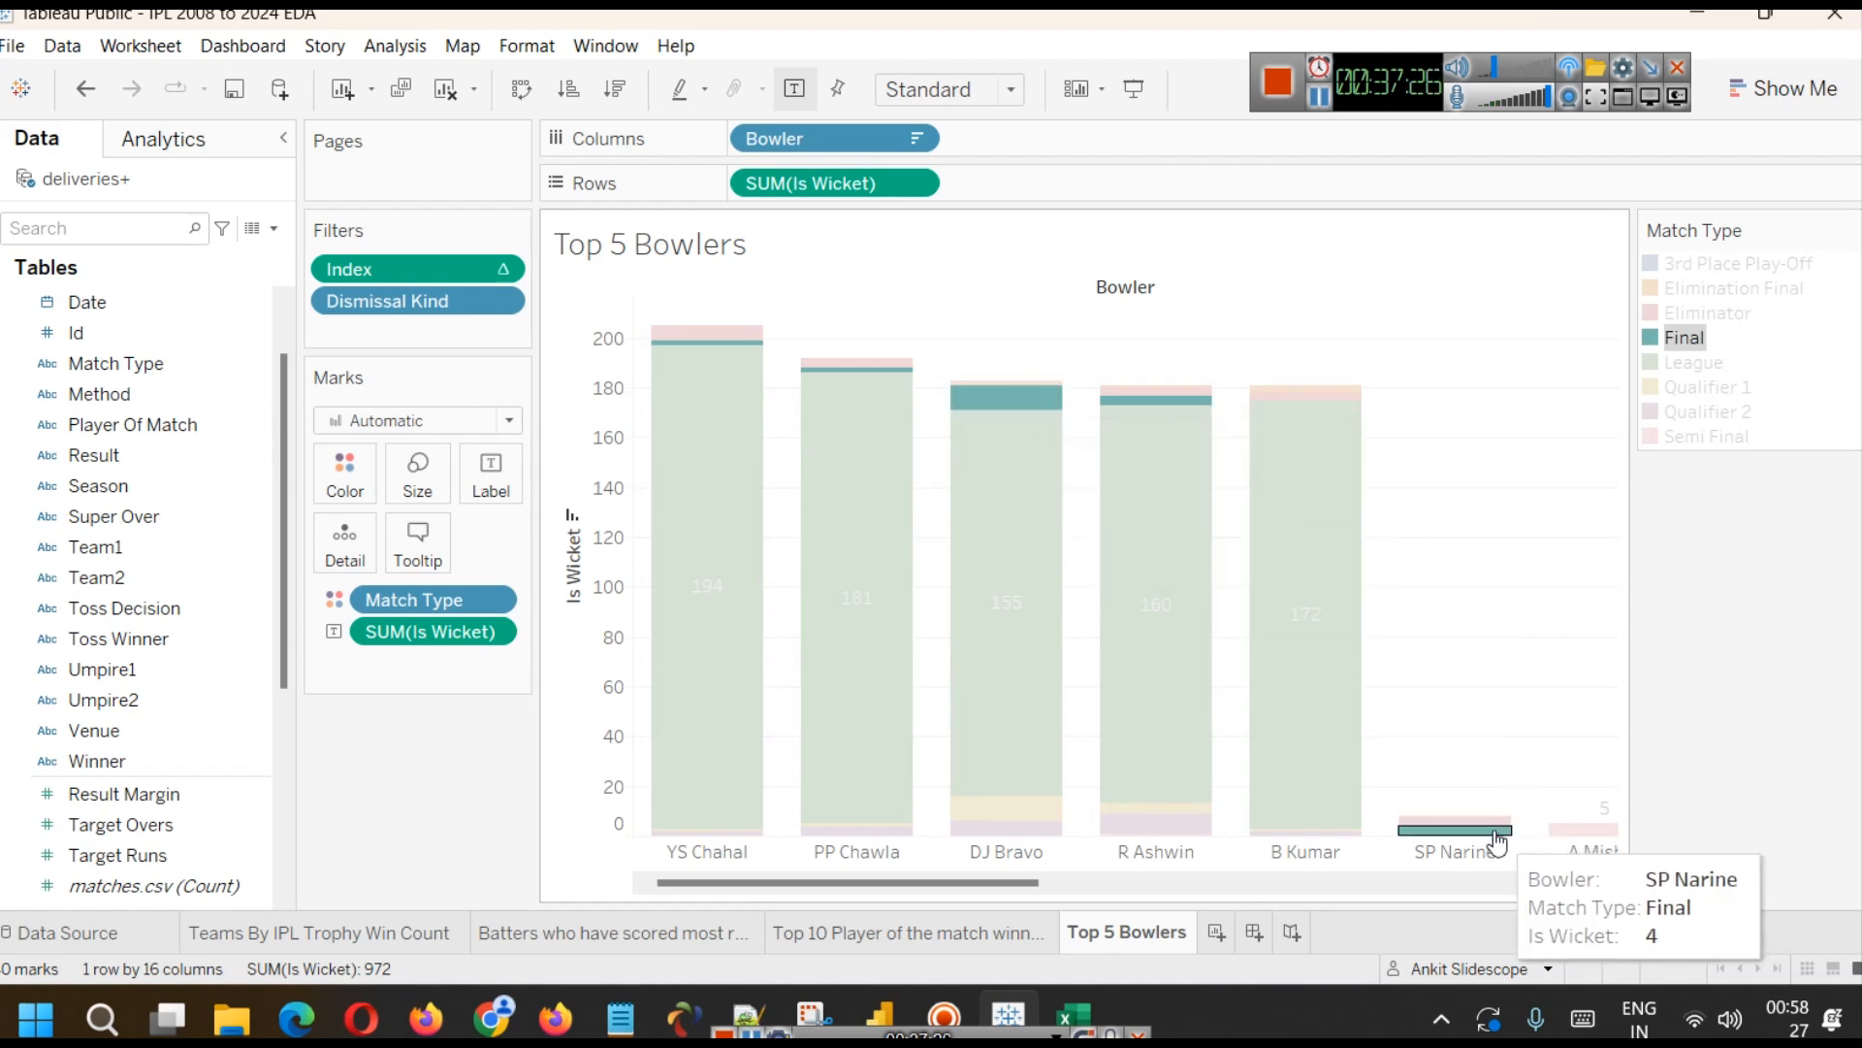
{"action": "mouse_move", "coordinate": [695, 354]}
{"action": "mouse_move", "coordinate": [1316, 417]}
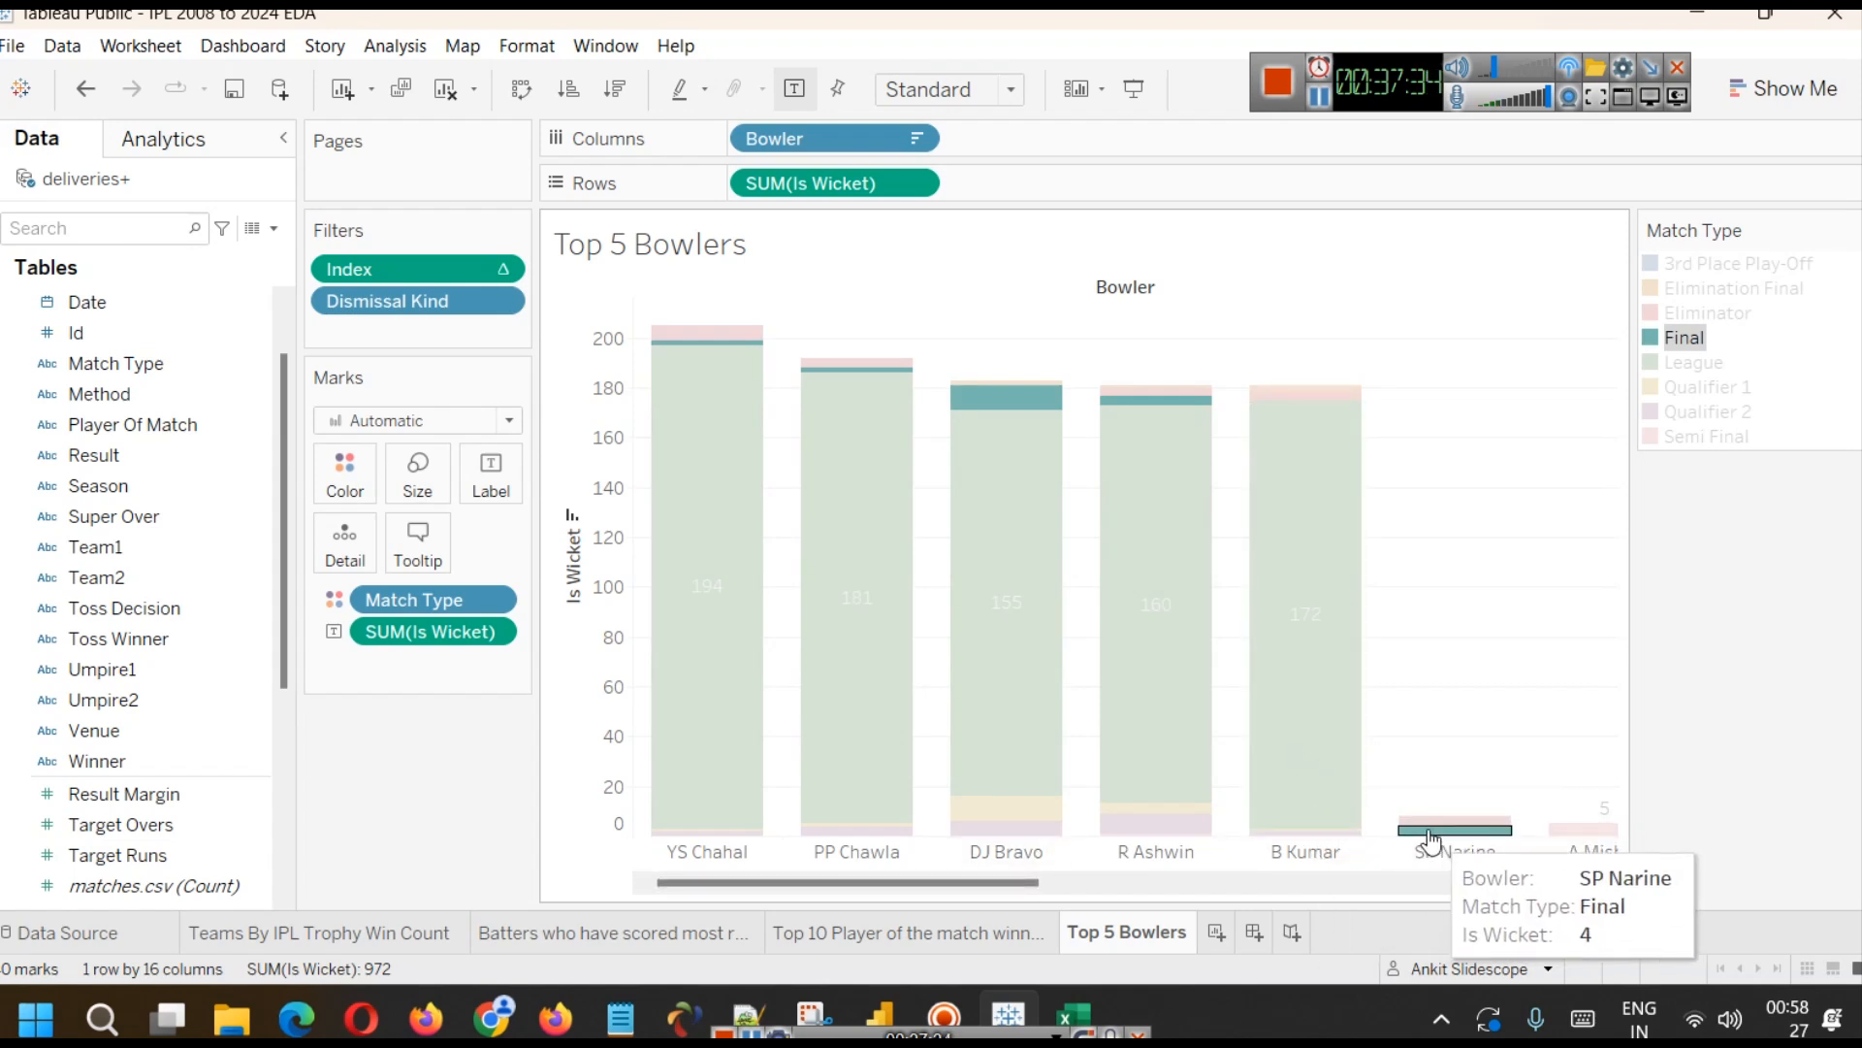
{"action": "left_click_drag", "start_coordinate": [981, 881], "coordinate": [1126, 883]}
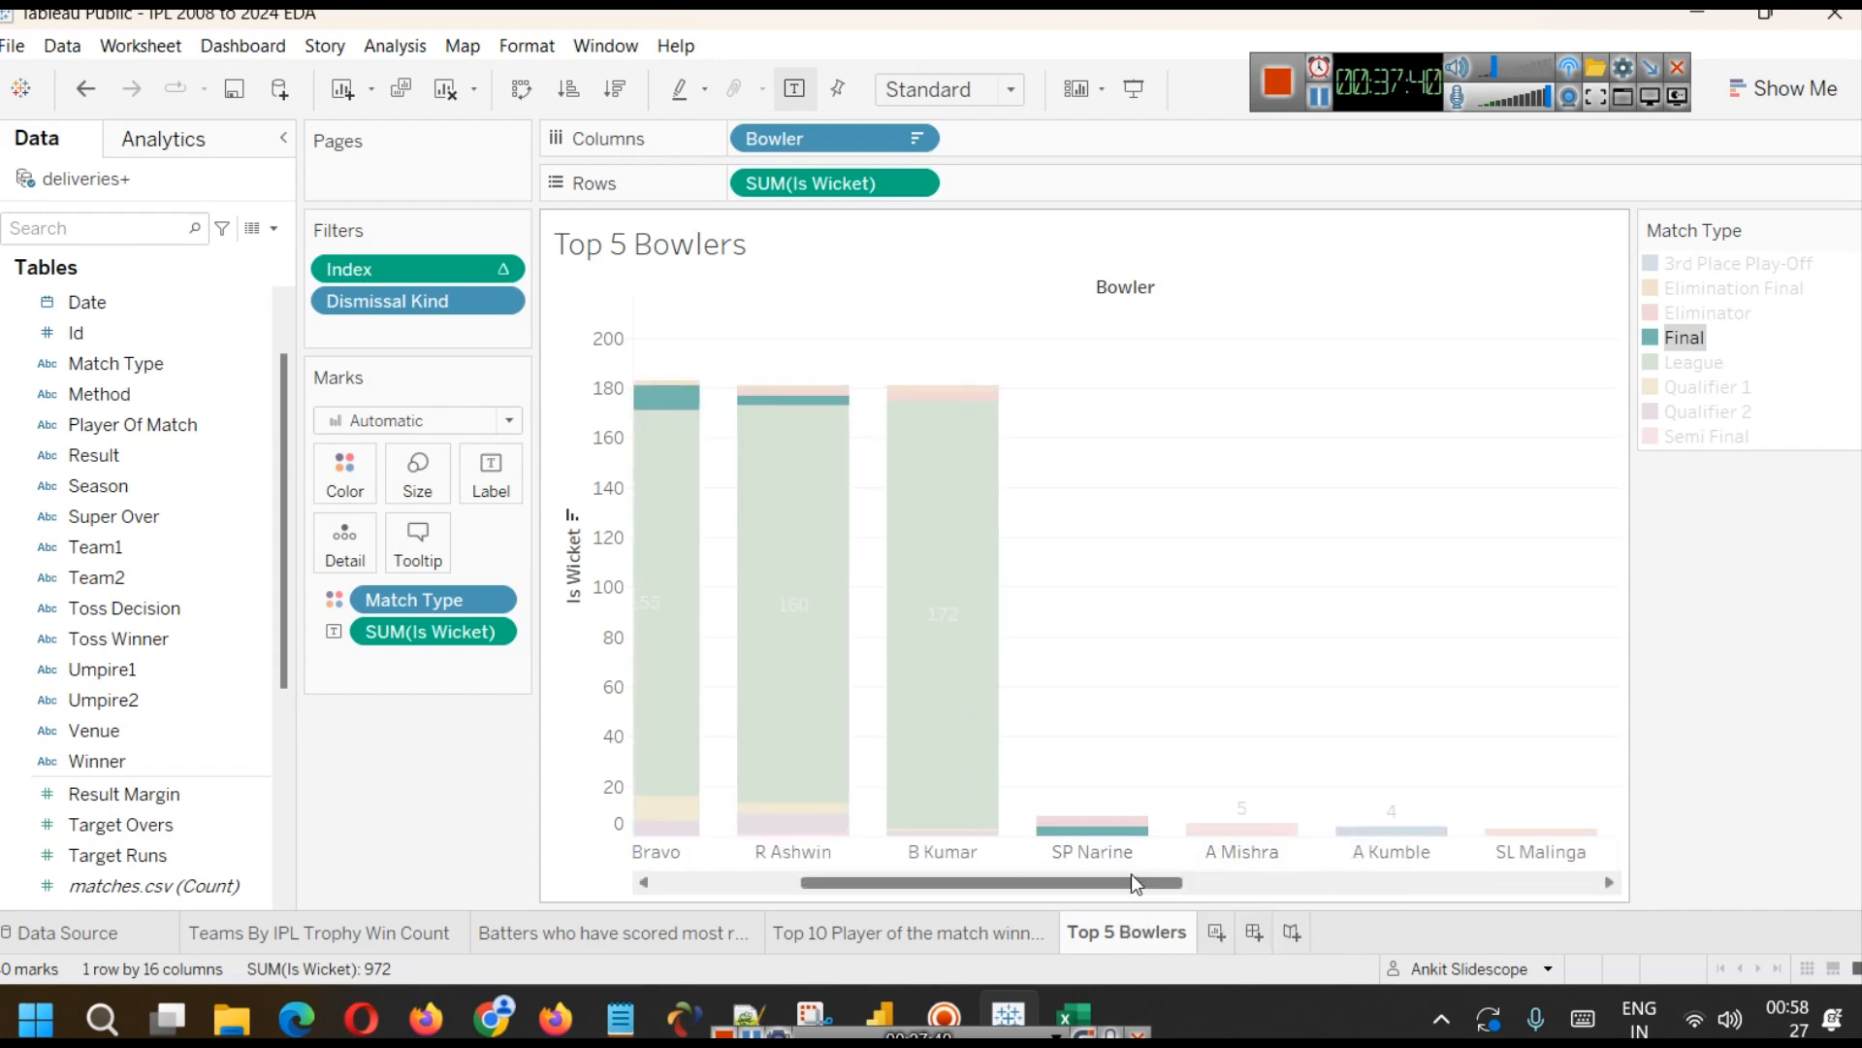
{"action": "left_click_drag", "start_coordinate": [1131, 881], "coordinate": [822, 887]}
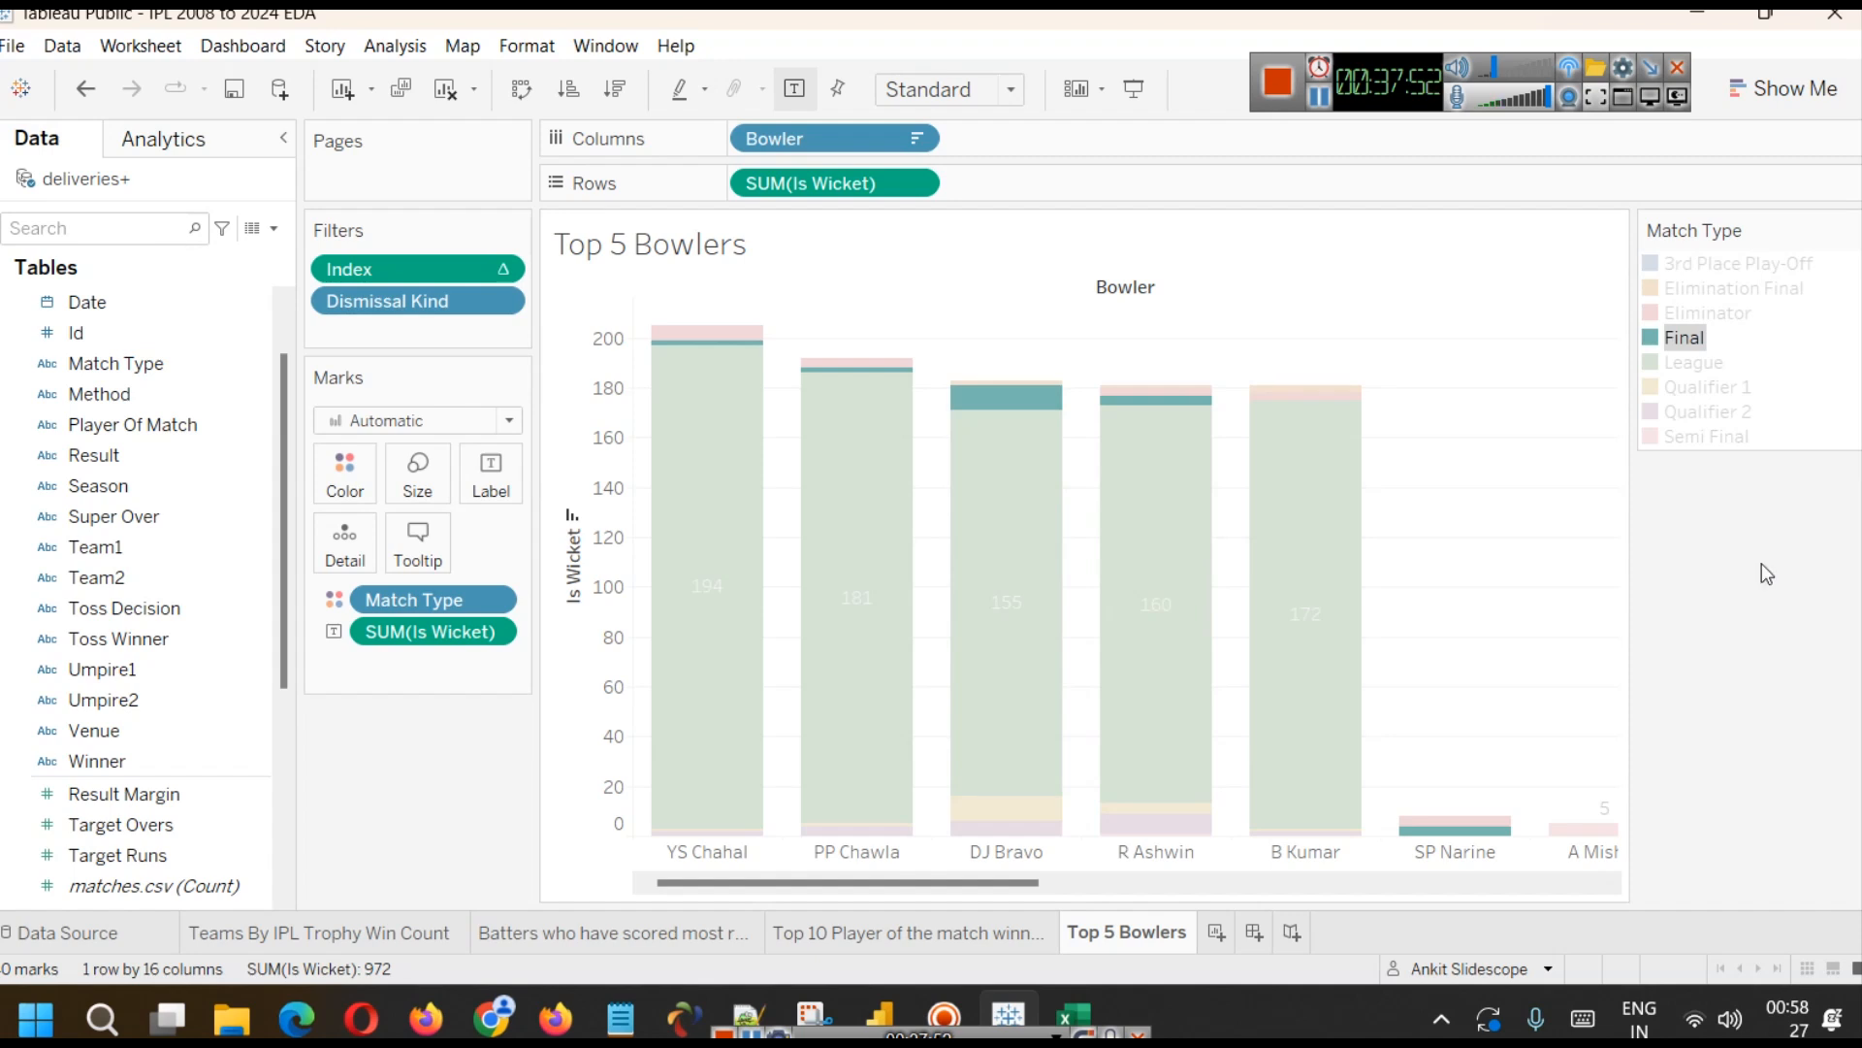
{"action": "left_click", "coordinate": [1723, 506]}
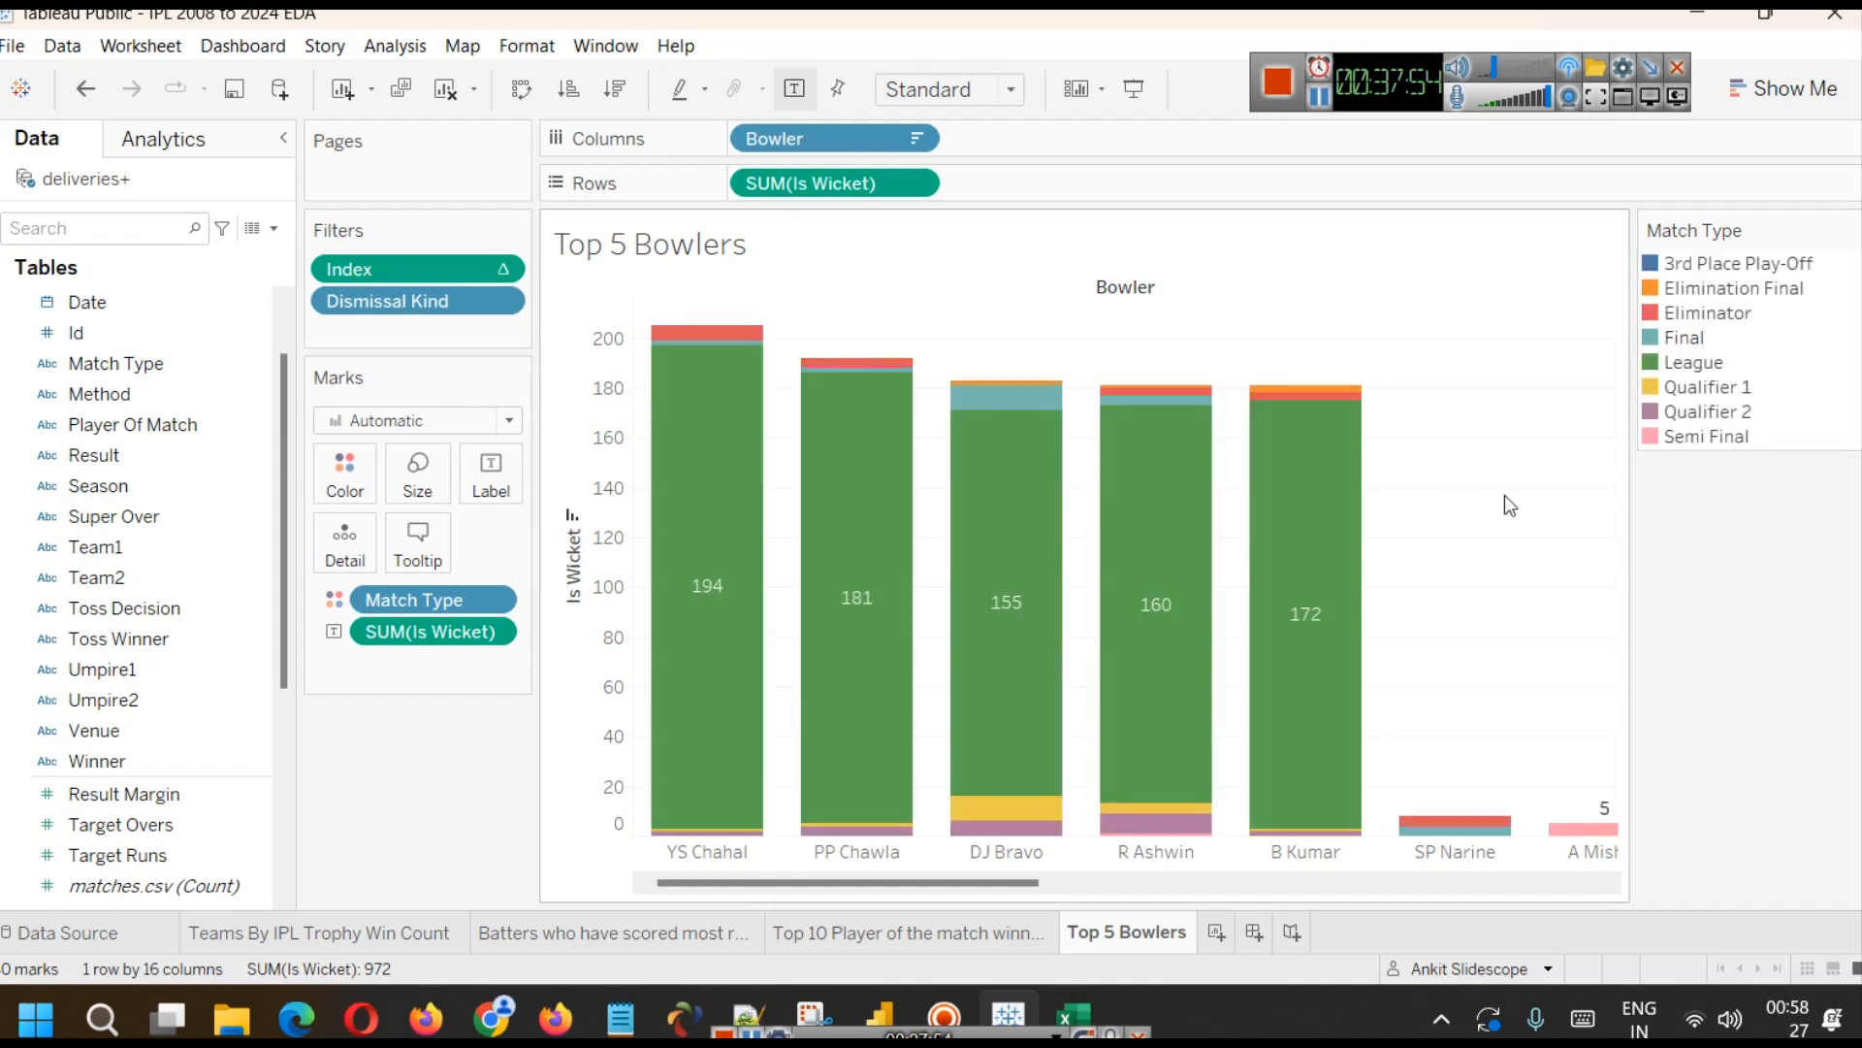
{"action": "left_click", "coordinate": [1707, 314]}
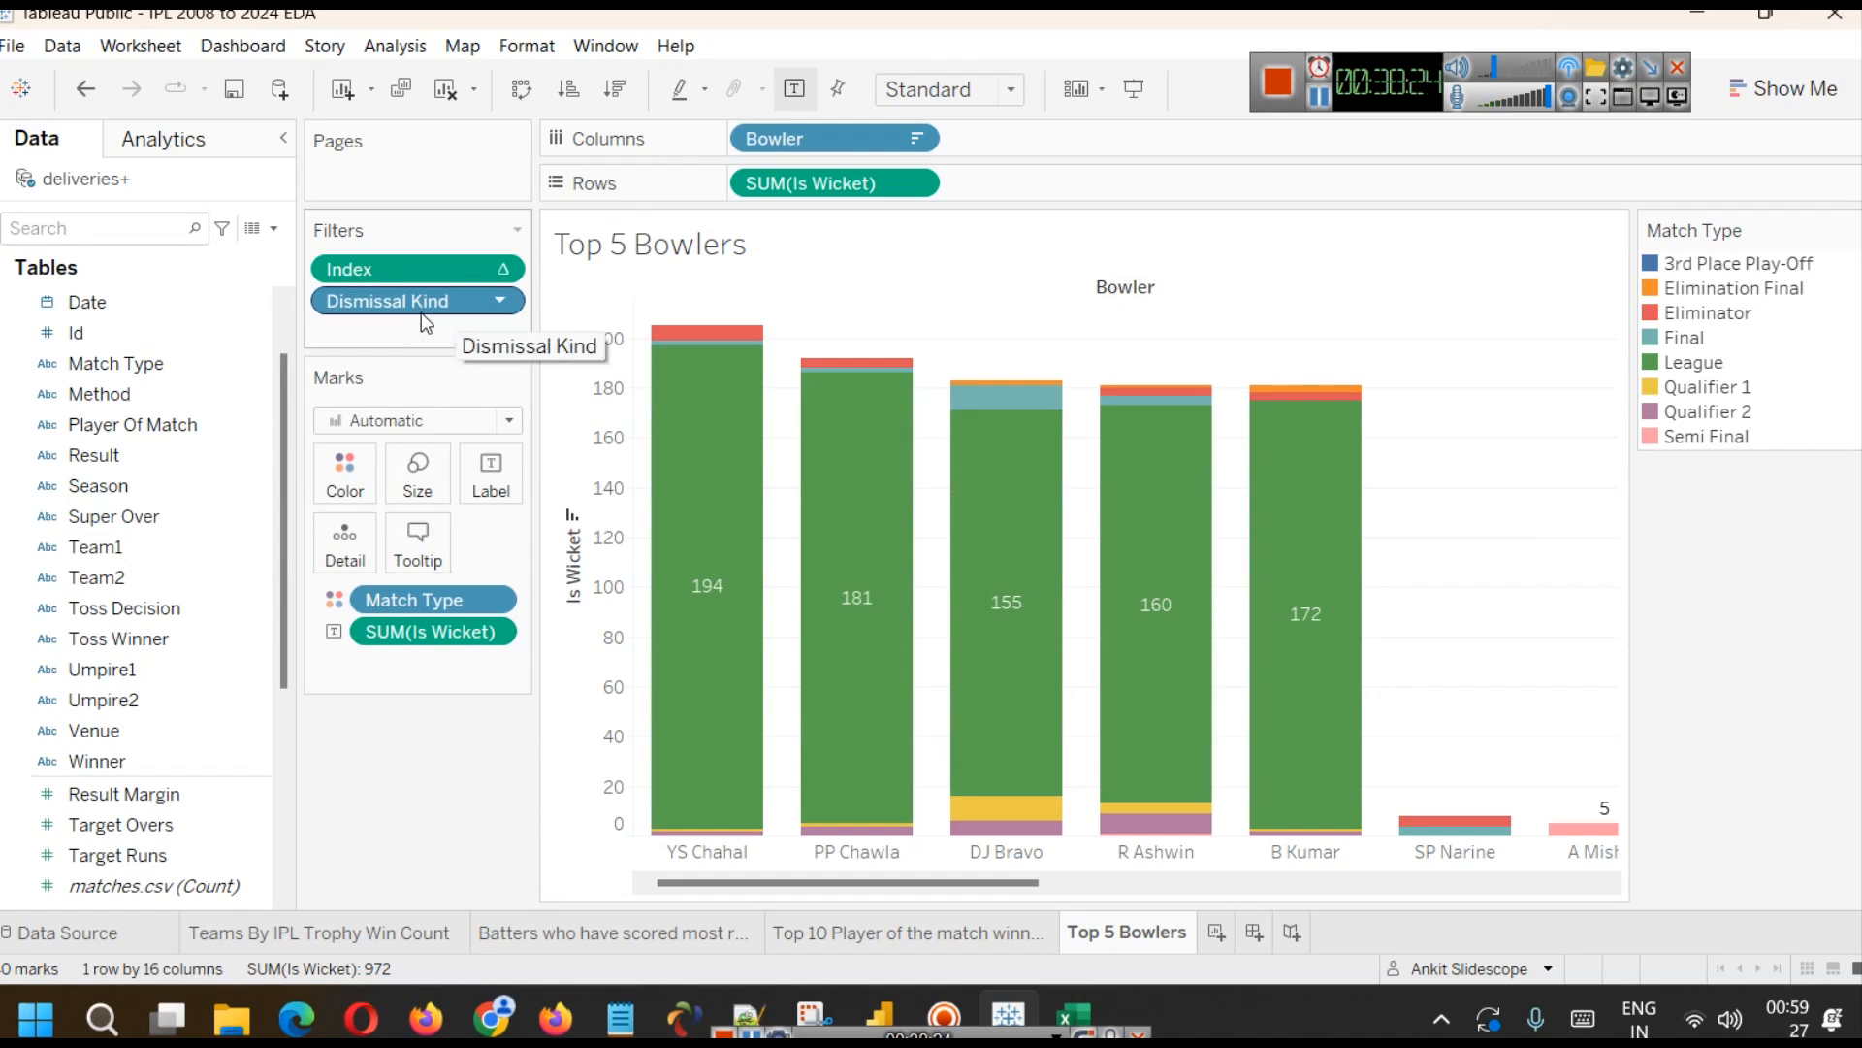
- Remove the Match Type color breakdown from the bowlers' bars
{"action": "left_click", "coordinate": [496, 302]}
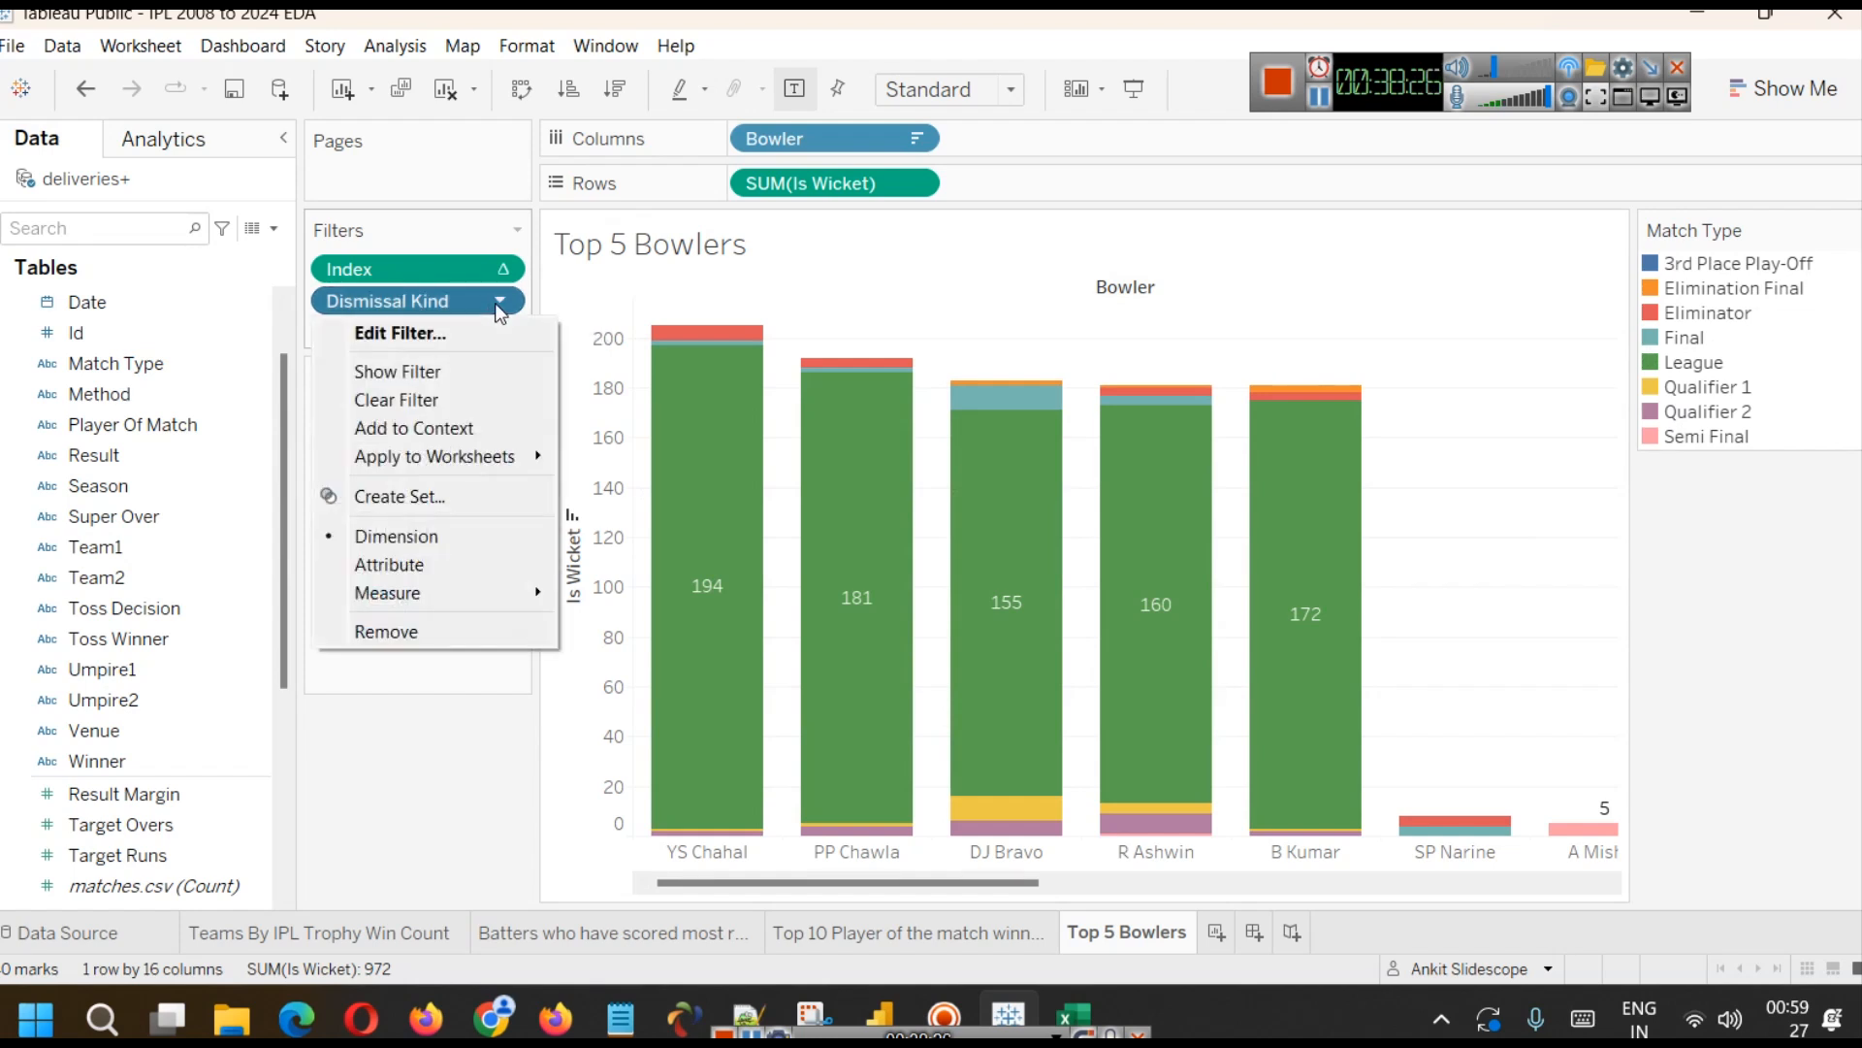
{"action": "left_click", "coordinate": [497, 302]}
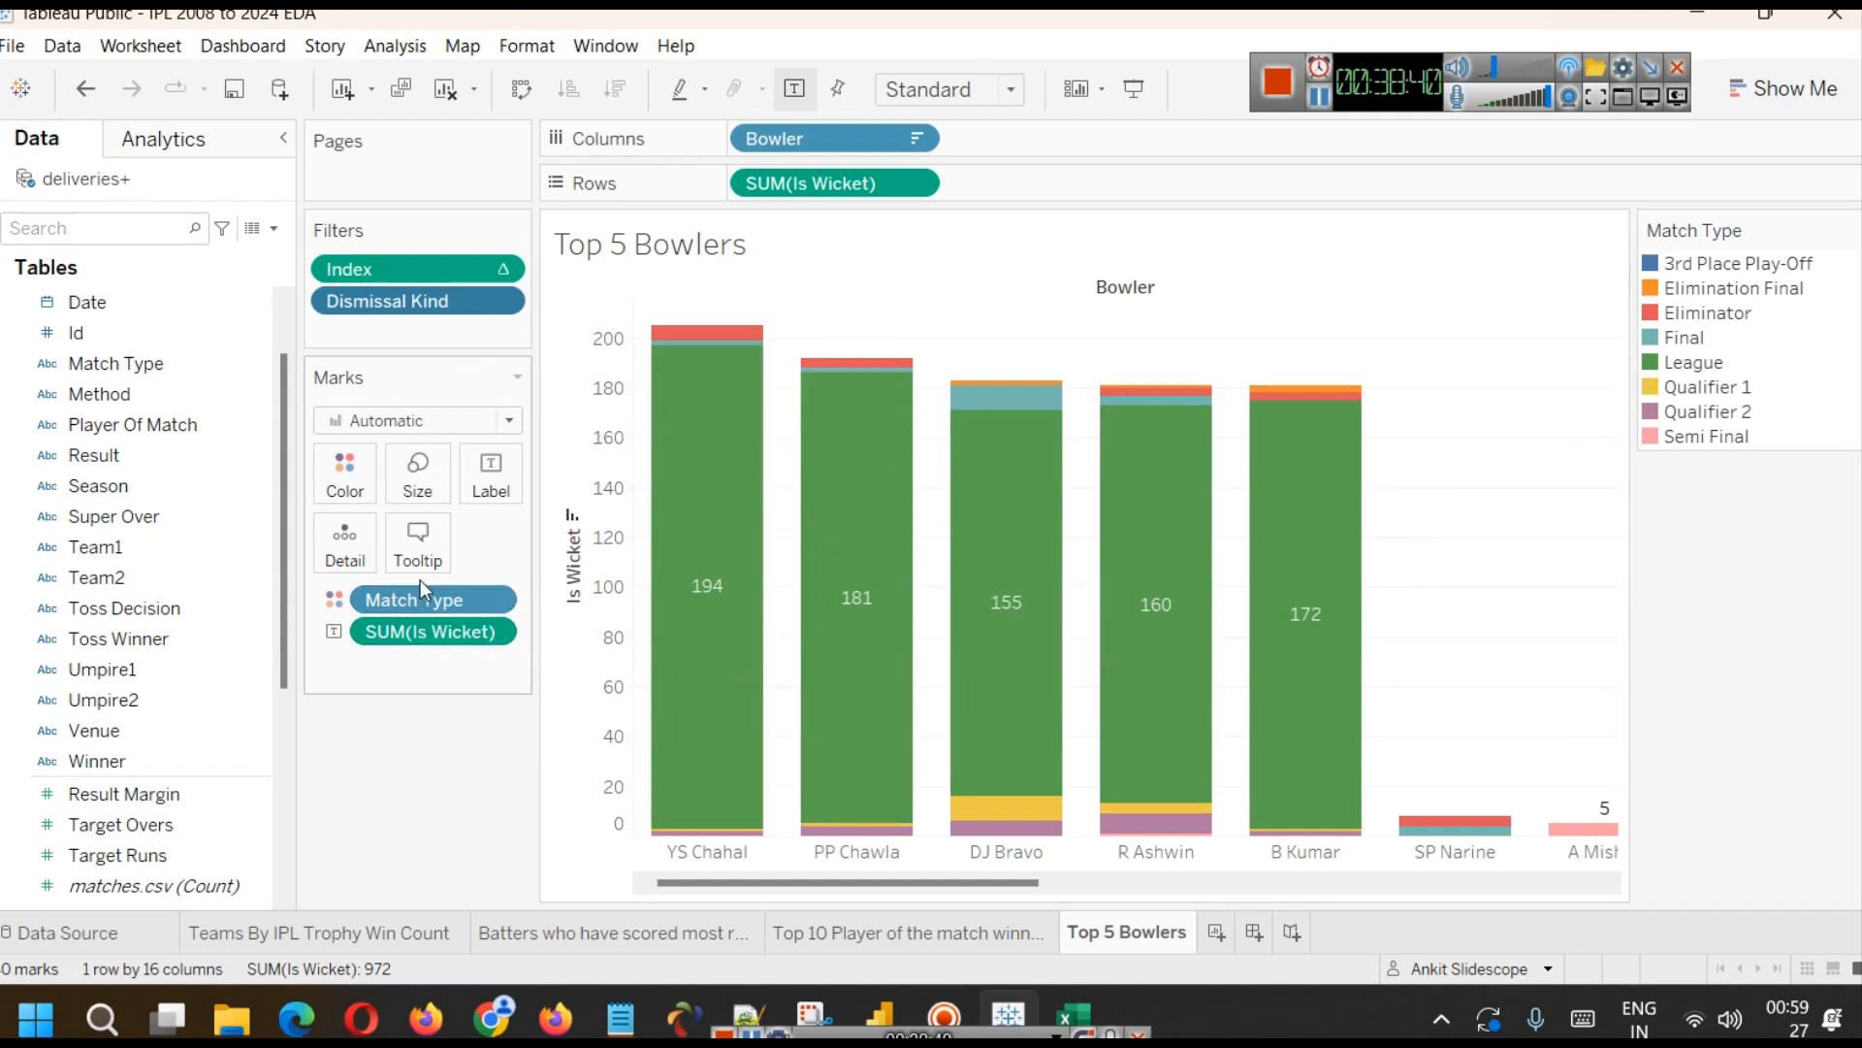
{"action": "left_click_drag", "start_coordinate": [435, 596], "coordinate": [140, 548]}
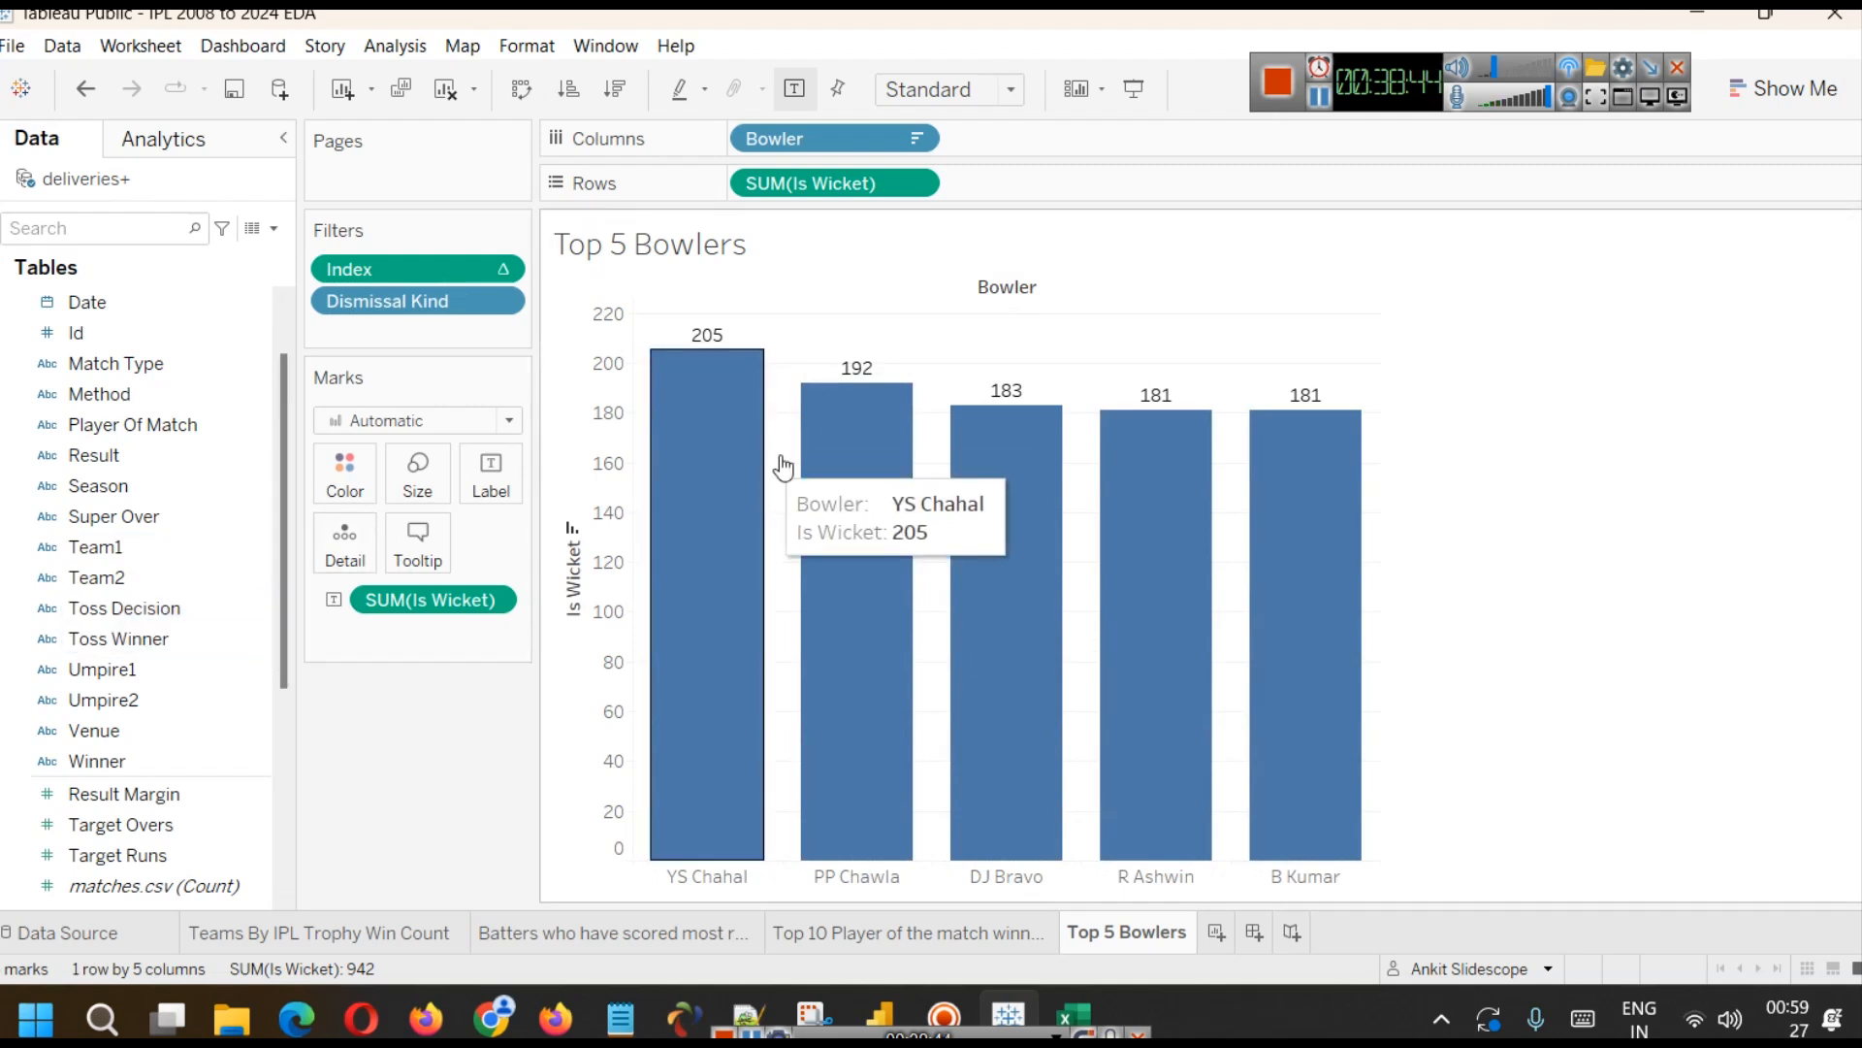
{"action": "left_click", "coordinate": [118, 648]}
{"action": "left_click", "coordinate": [159, 704]}
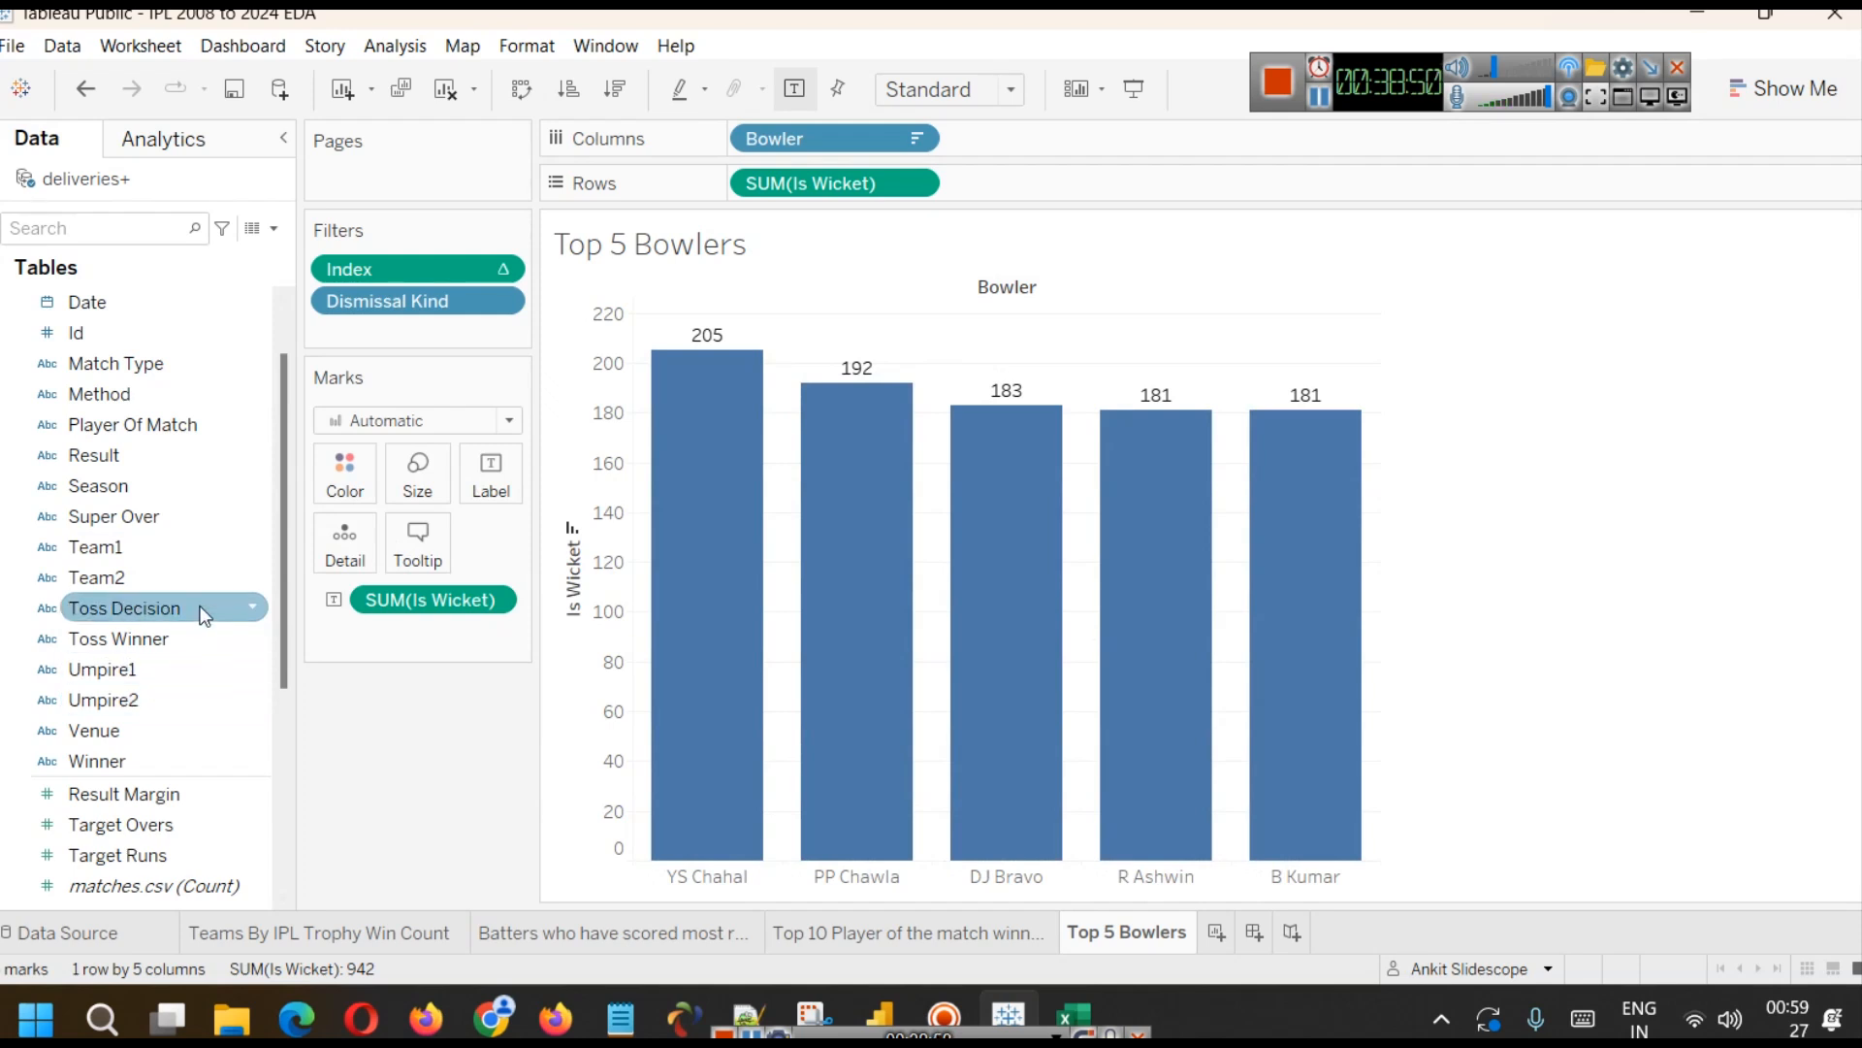
{"action": "scroll", "coordinate": [194, 612], "scroll_direction": "up", "scroll_amount": 2}
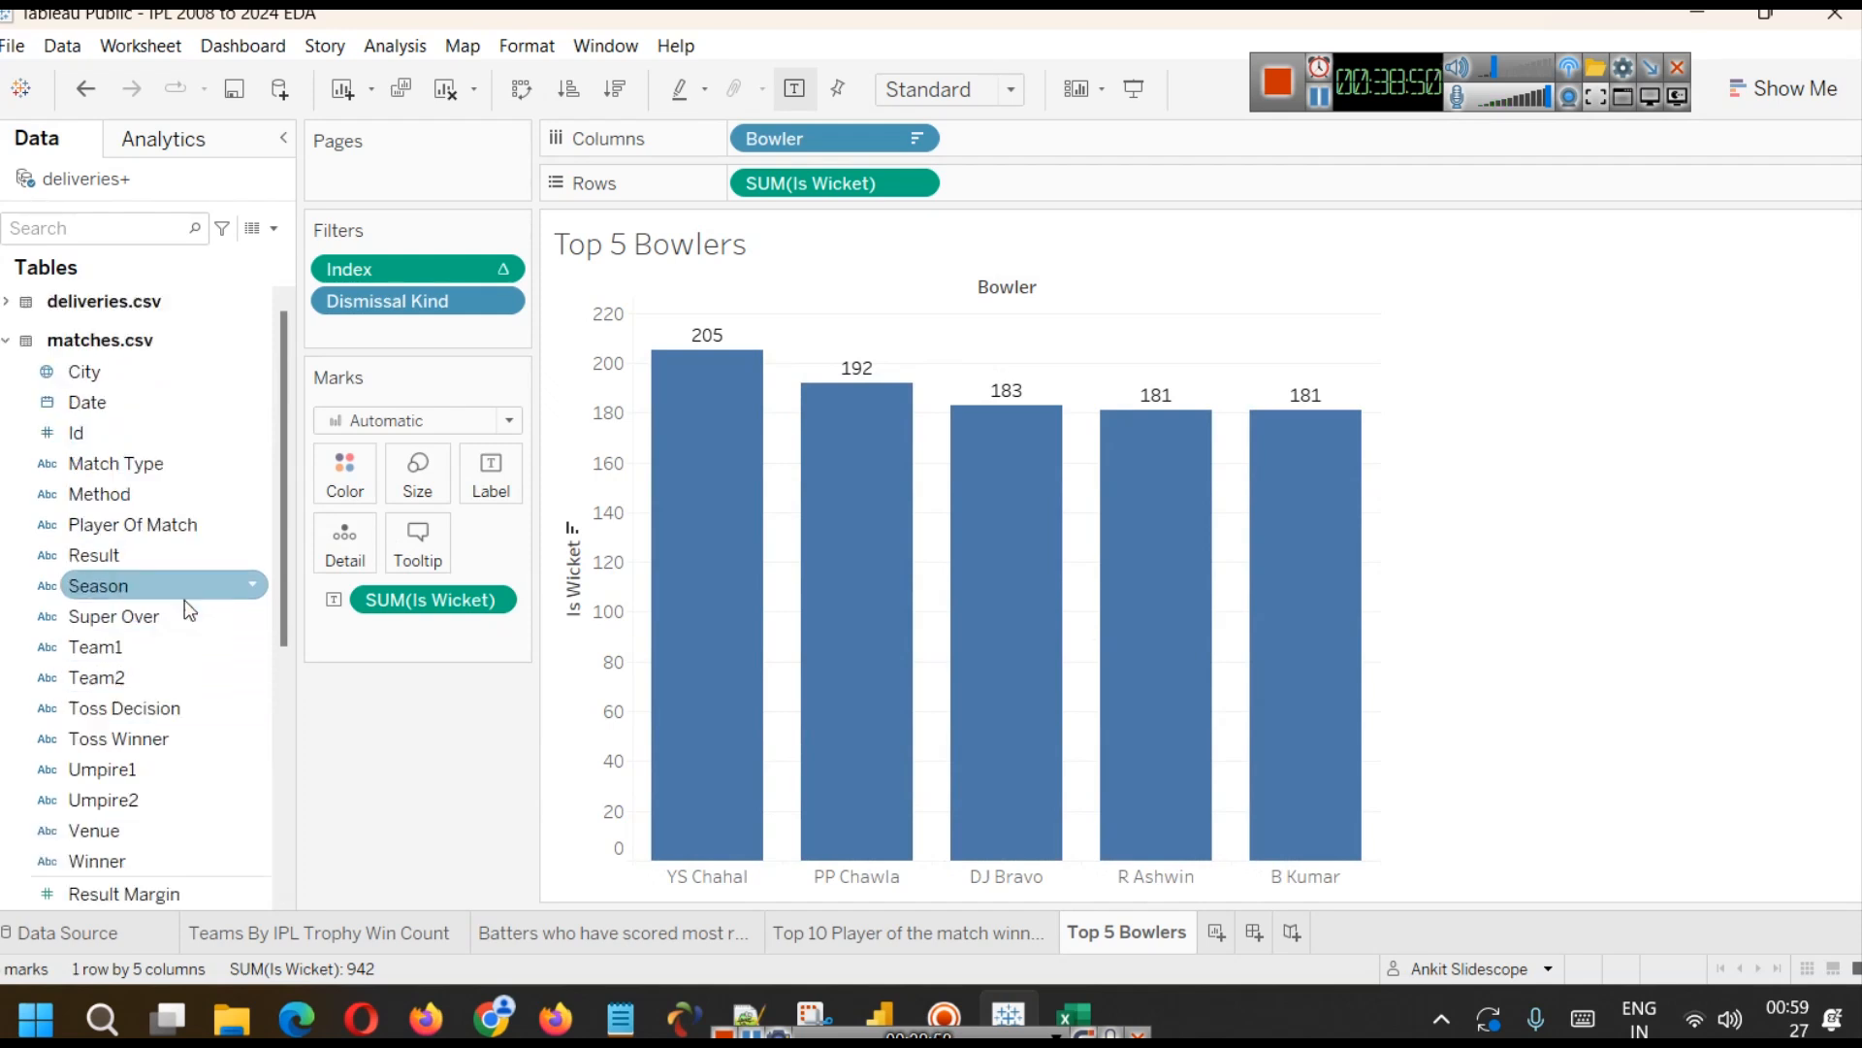
- Color the bowlers' bars by Batting Team from the deliveries table and examine each bowler's wickets against Mumbai Indians
{"action": "left_click", "coordinate": [10, 304]}
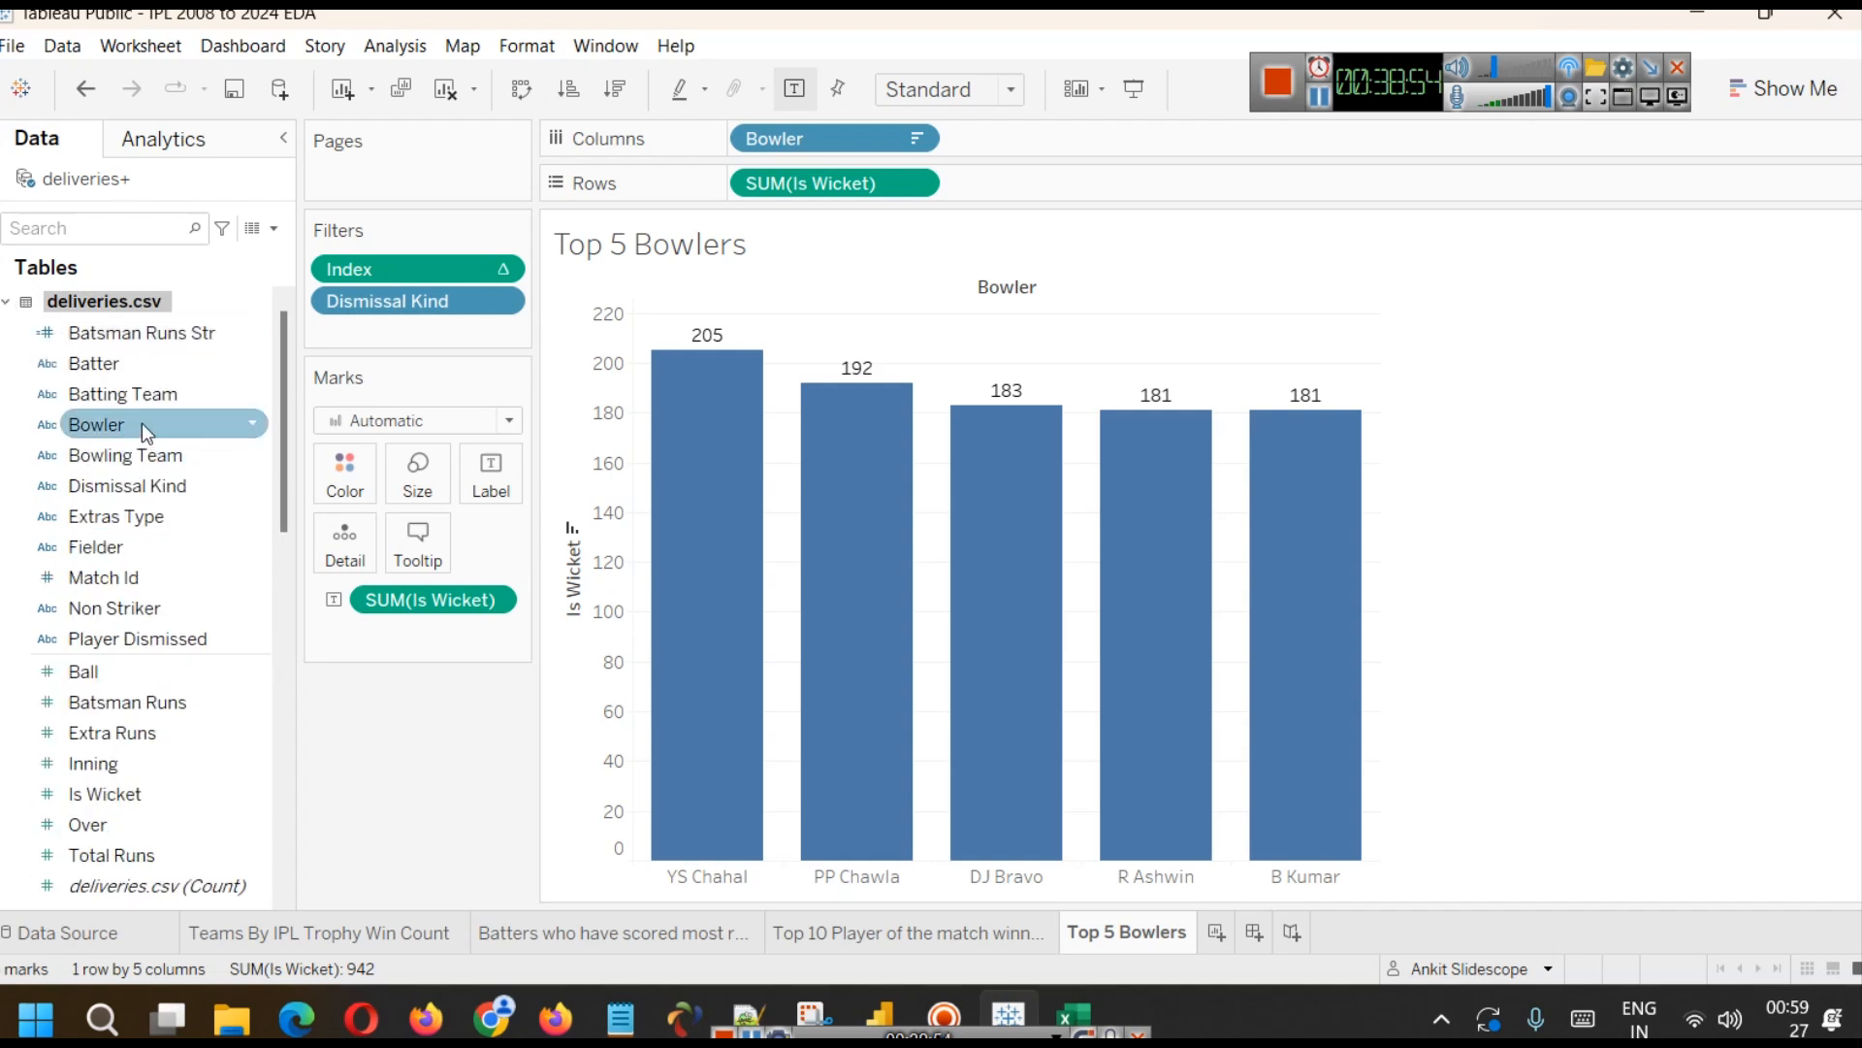
{"action": "left_click_drag", "start_coordinate": [135, 412], "coordinate": [351, 489]}
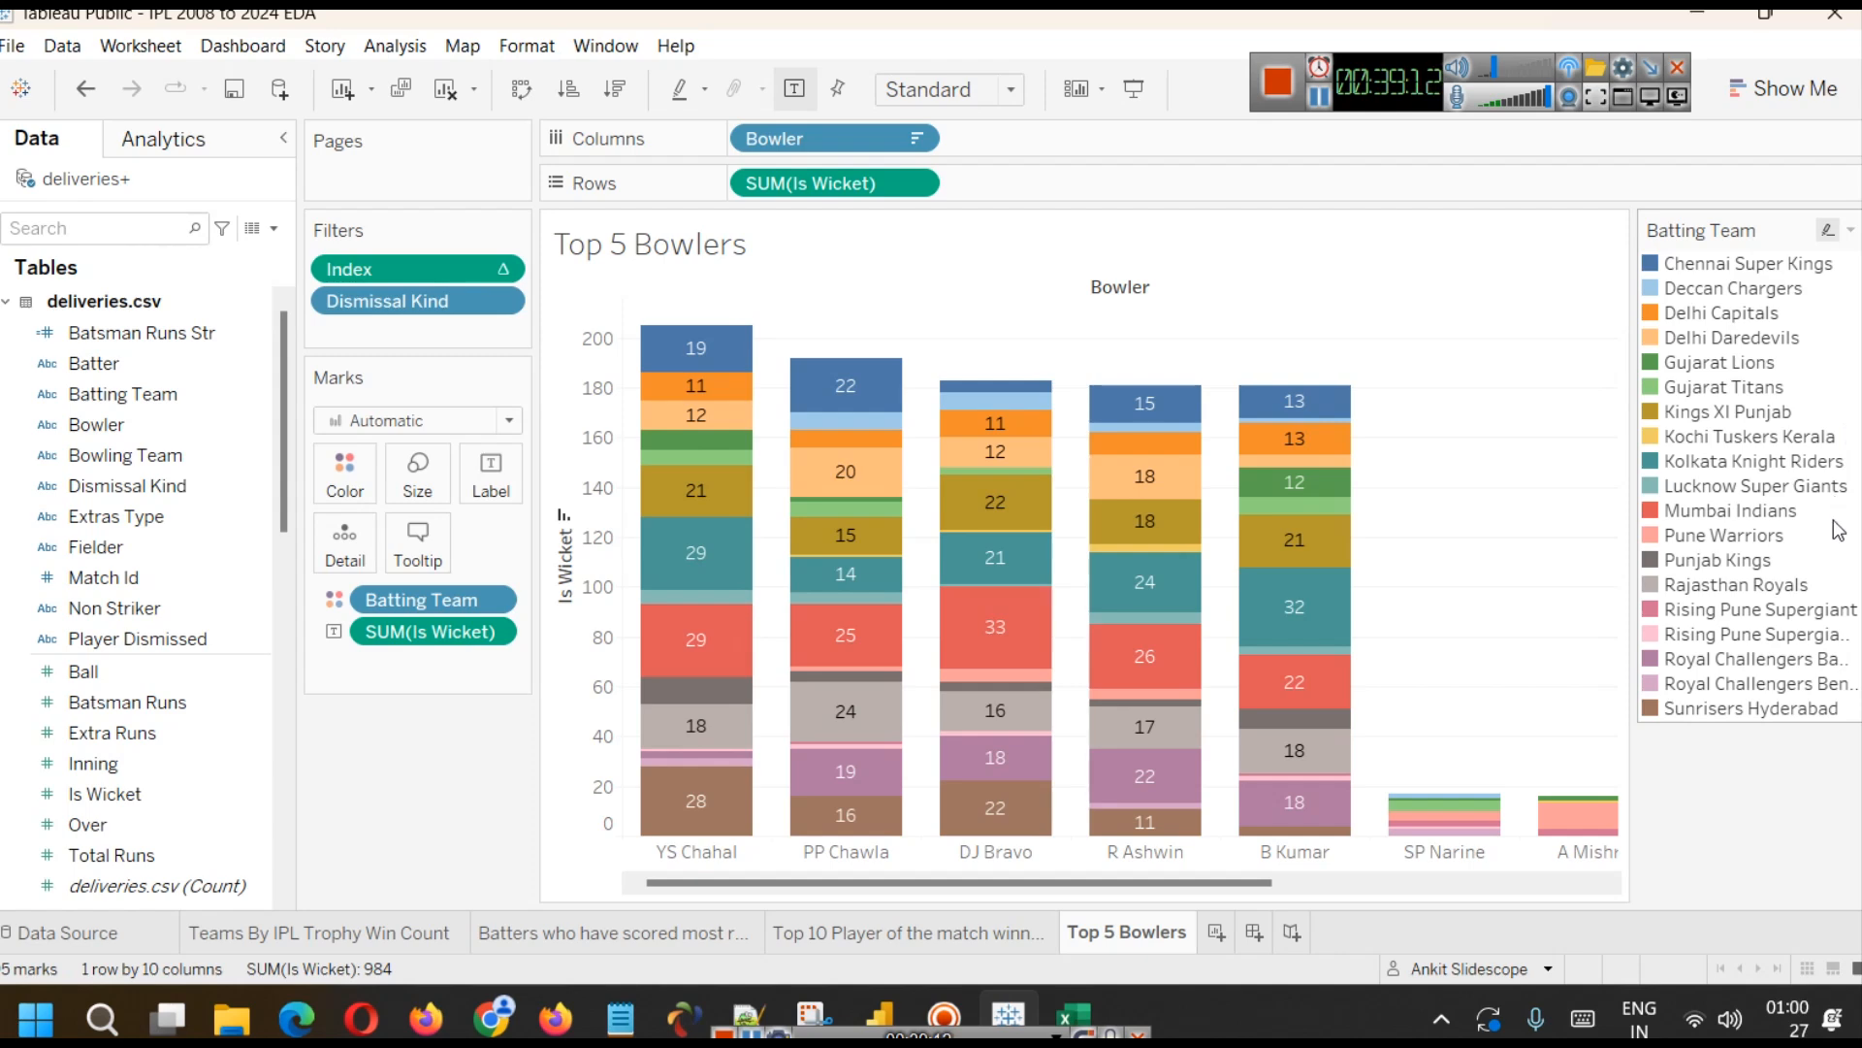
{"action": "left_click", "coordinate": [1758, 521]}
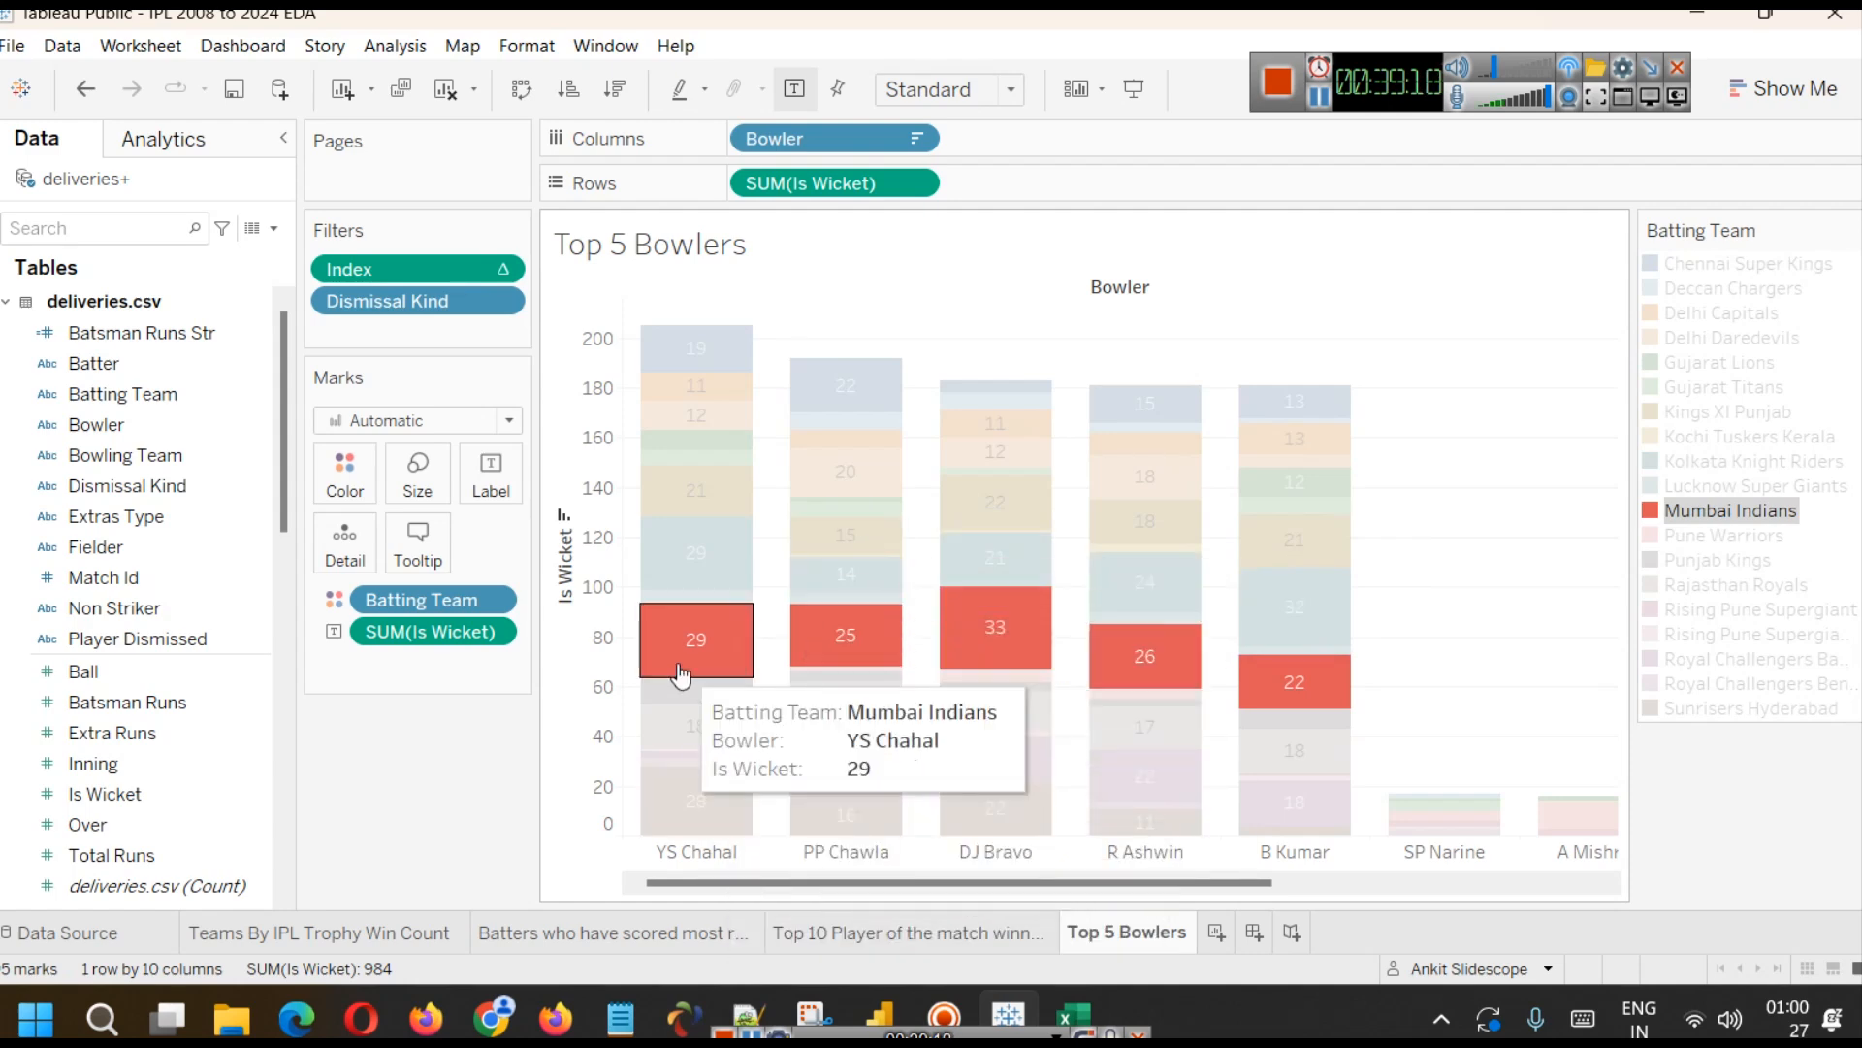
{"action": "mouse_move", "coordinate": [844, 636]}
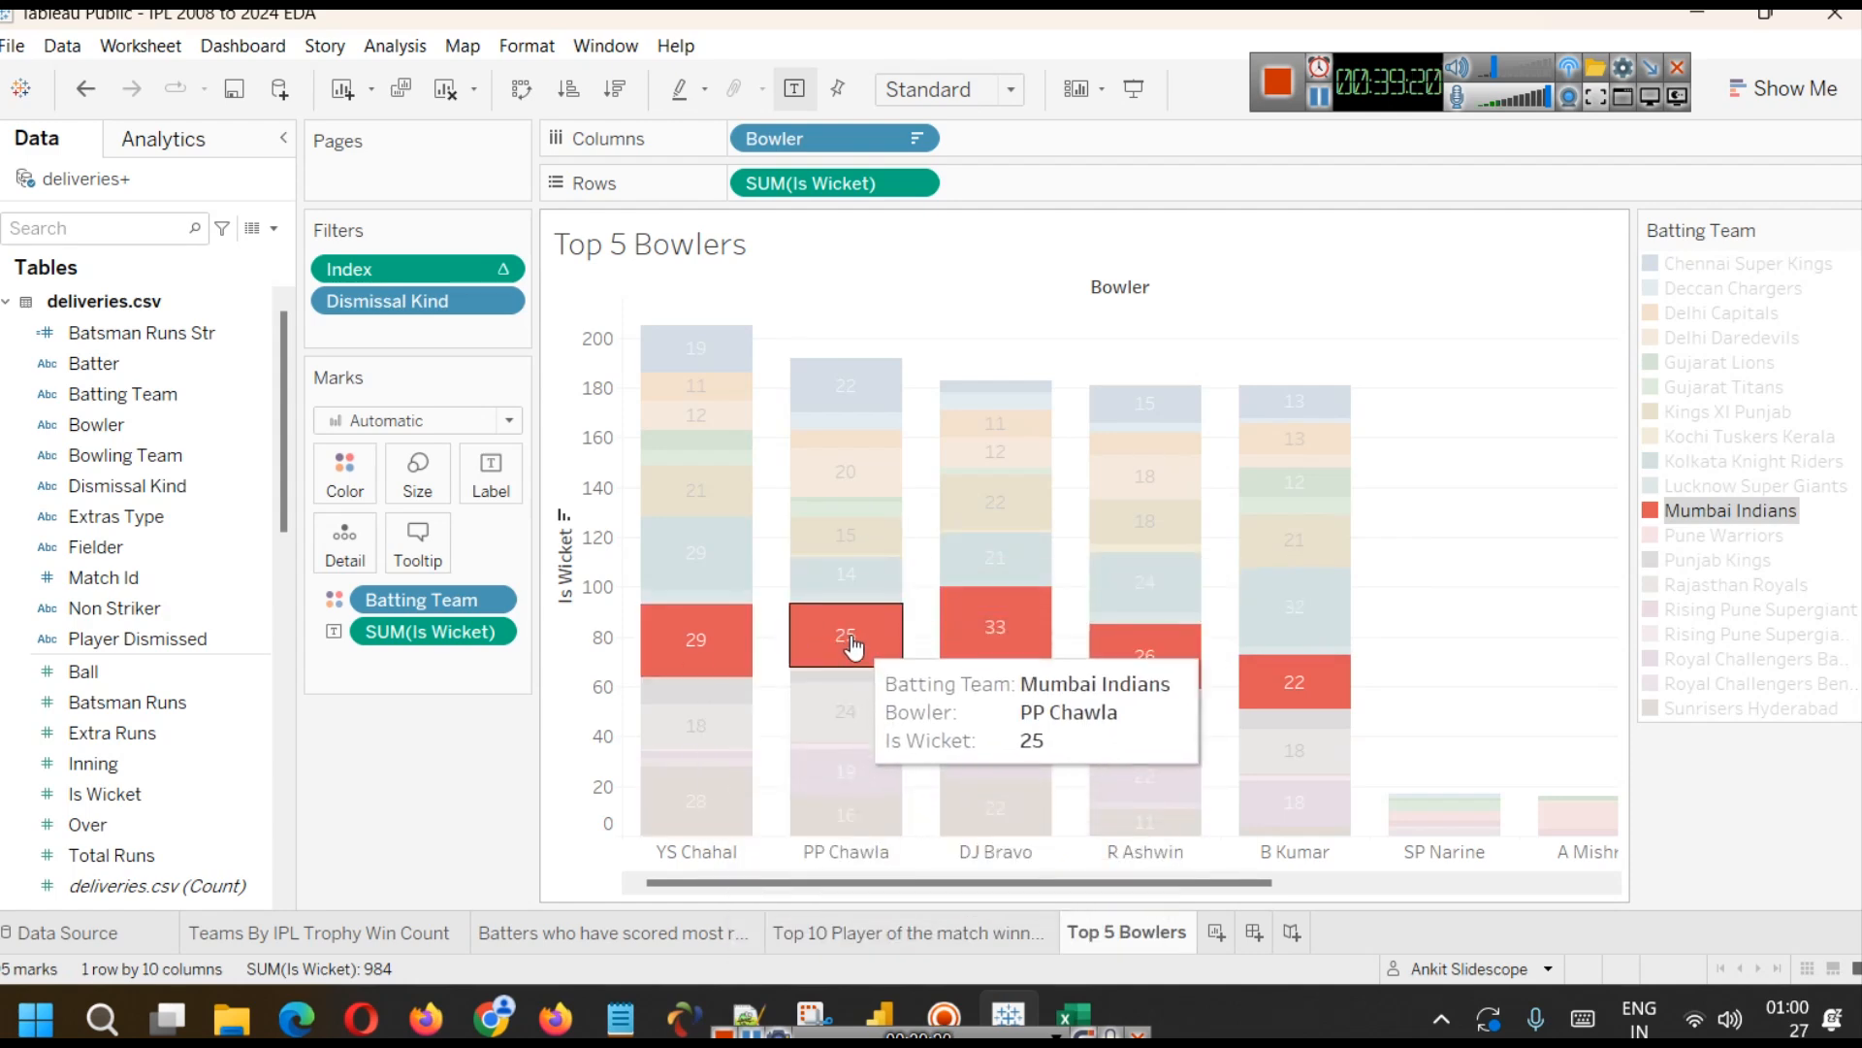
{"action": "mouse_move", "coordinate": [965, 638]}
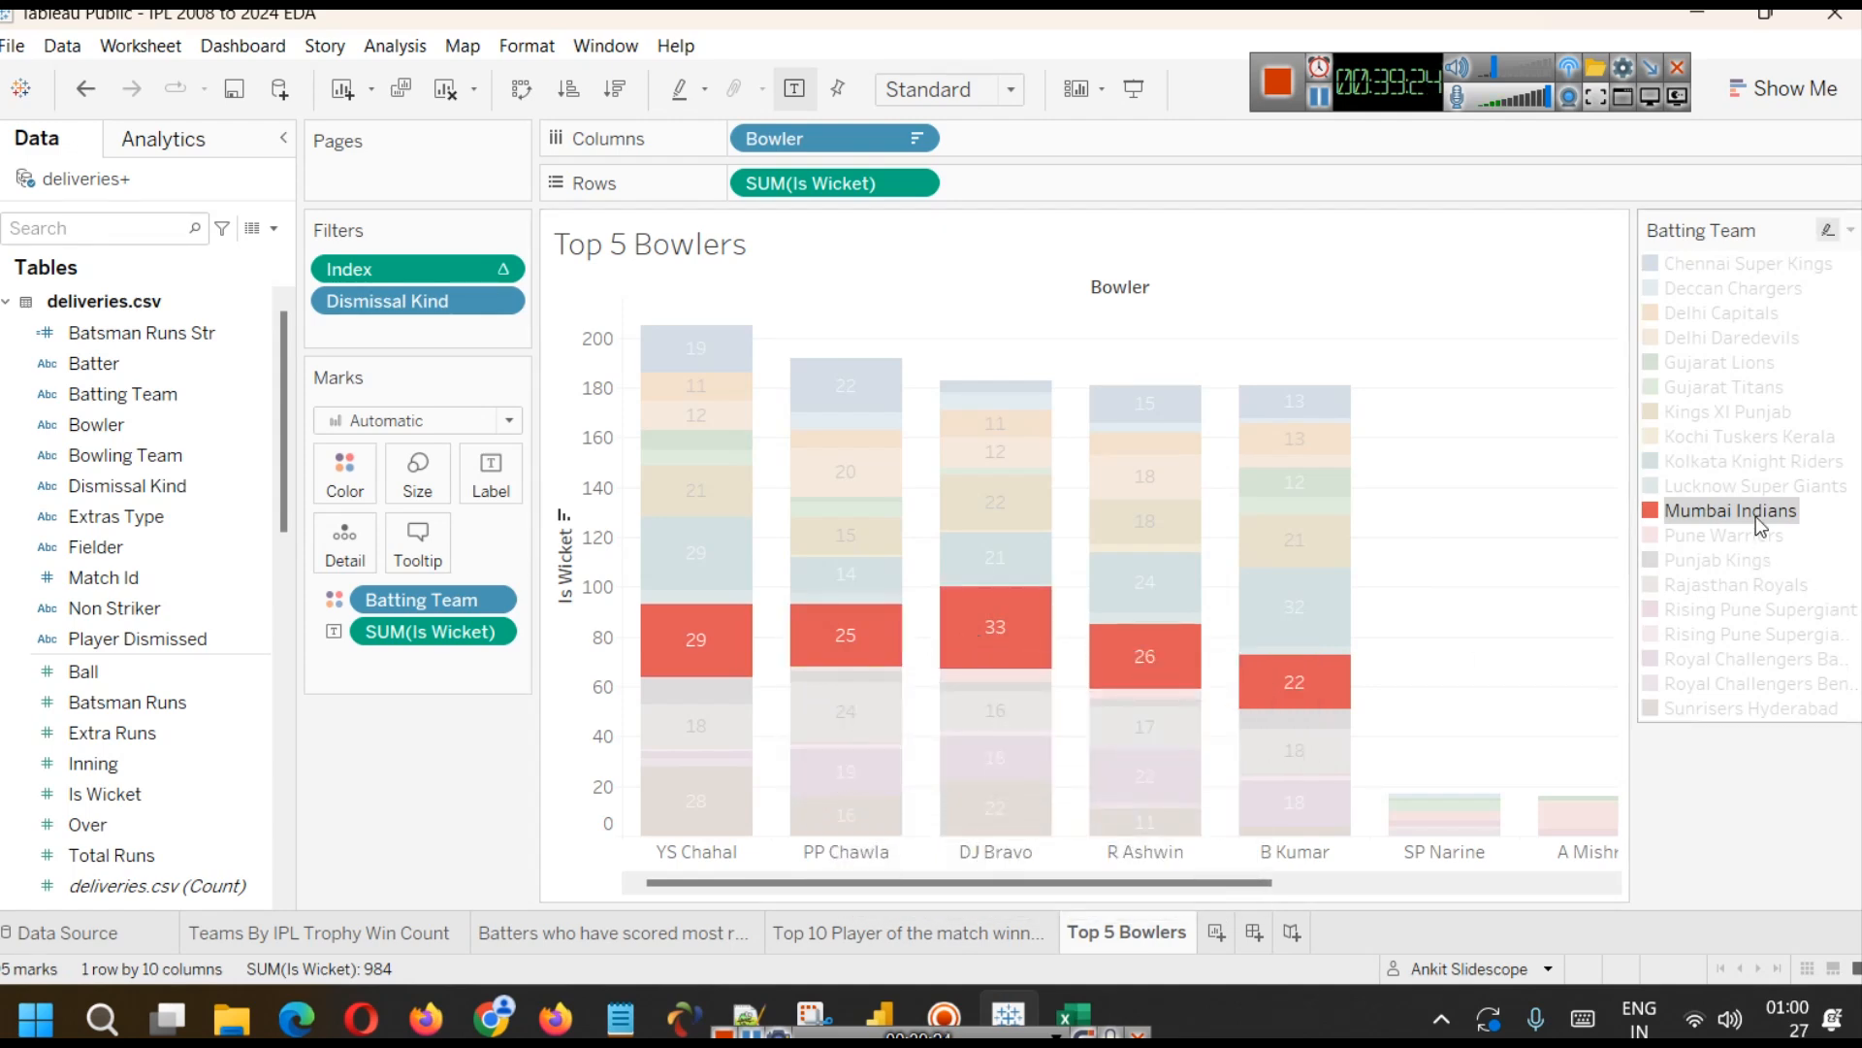
- Highlight Lucknow Super Giants and Gujarat Lions in turn across the bowlers' bars, and clear the highlight
{"action": "left_click", "coordinate": [1746, 486]}
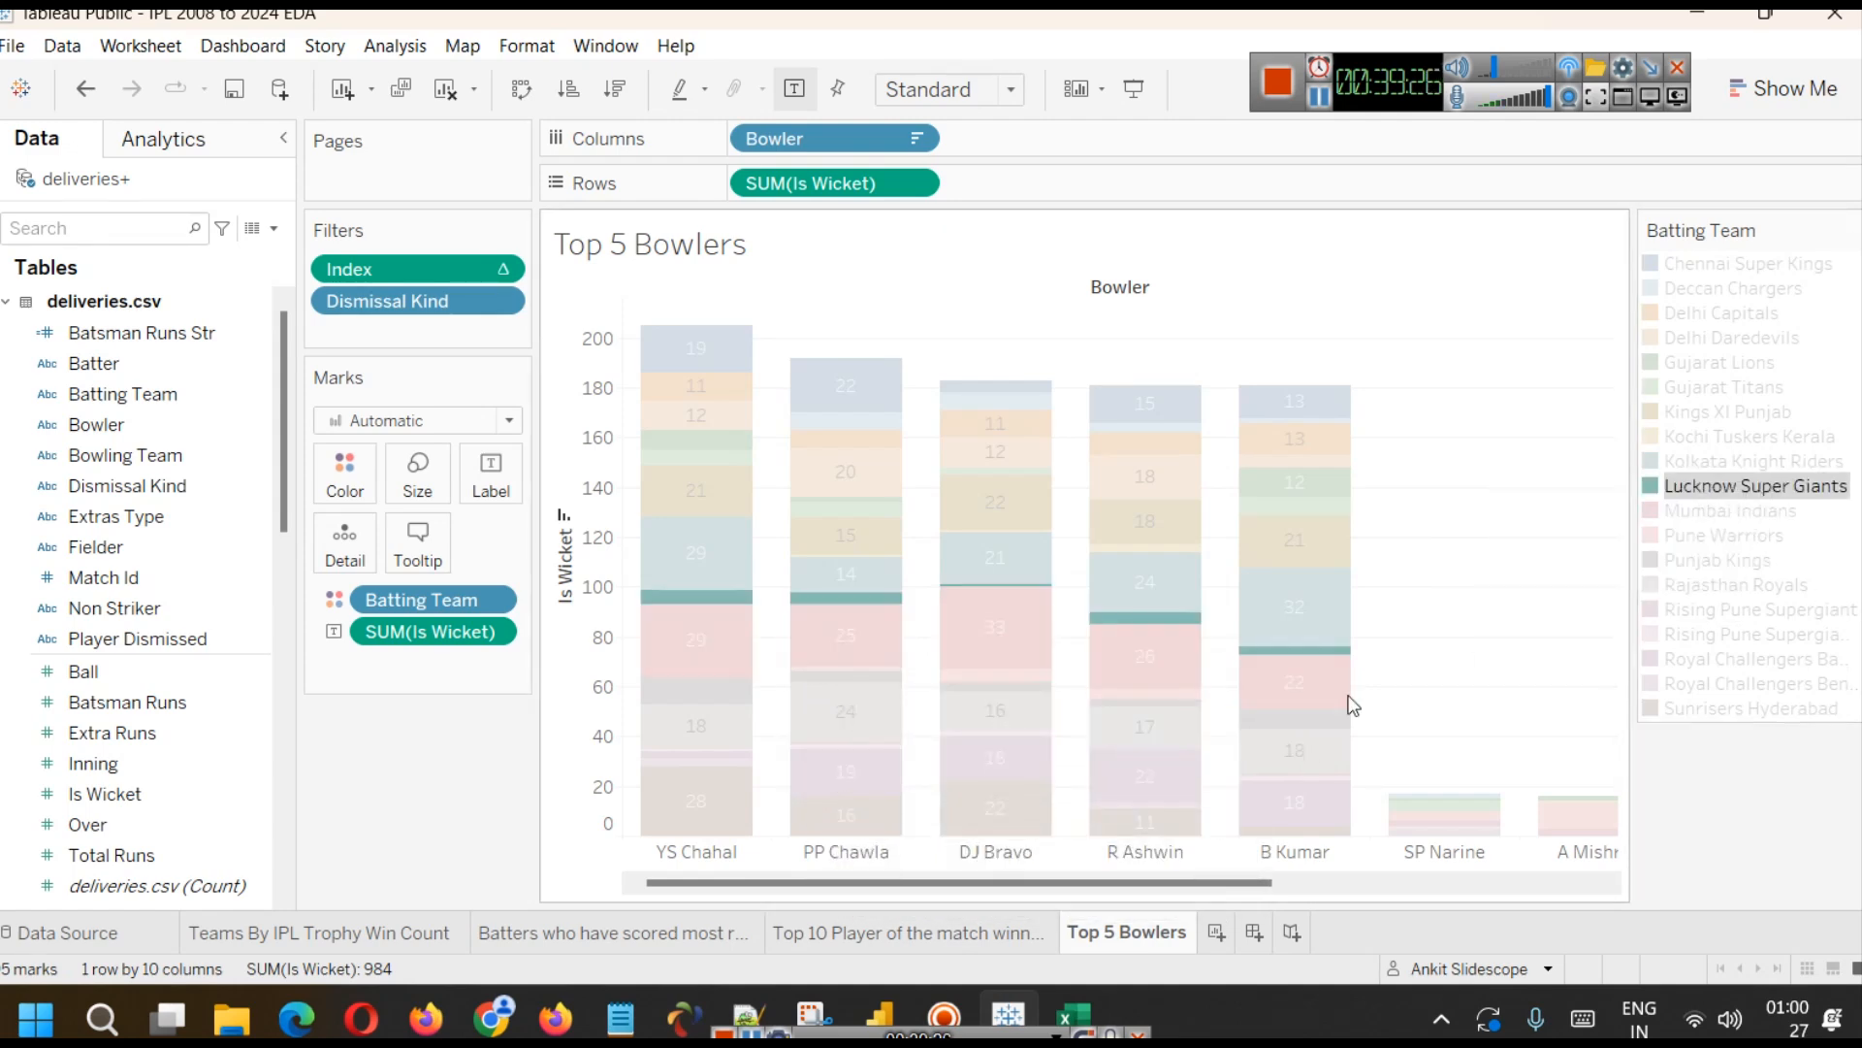
{"action": "mouse_move", "coordinate": [724, 617]}
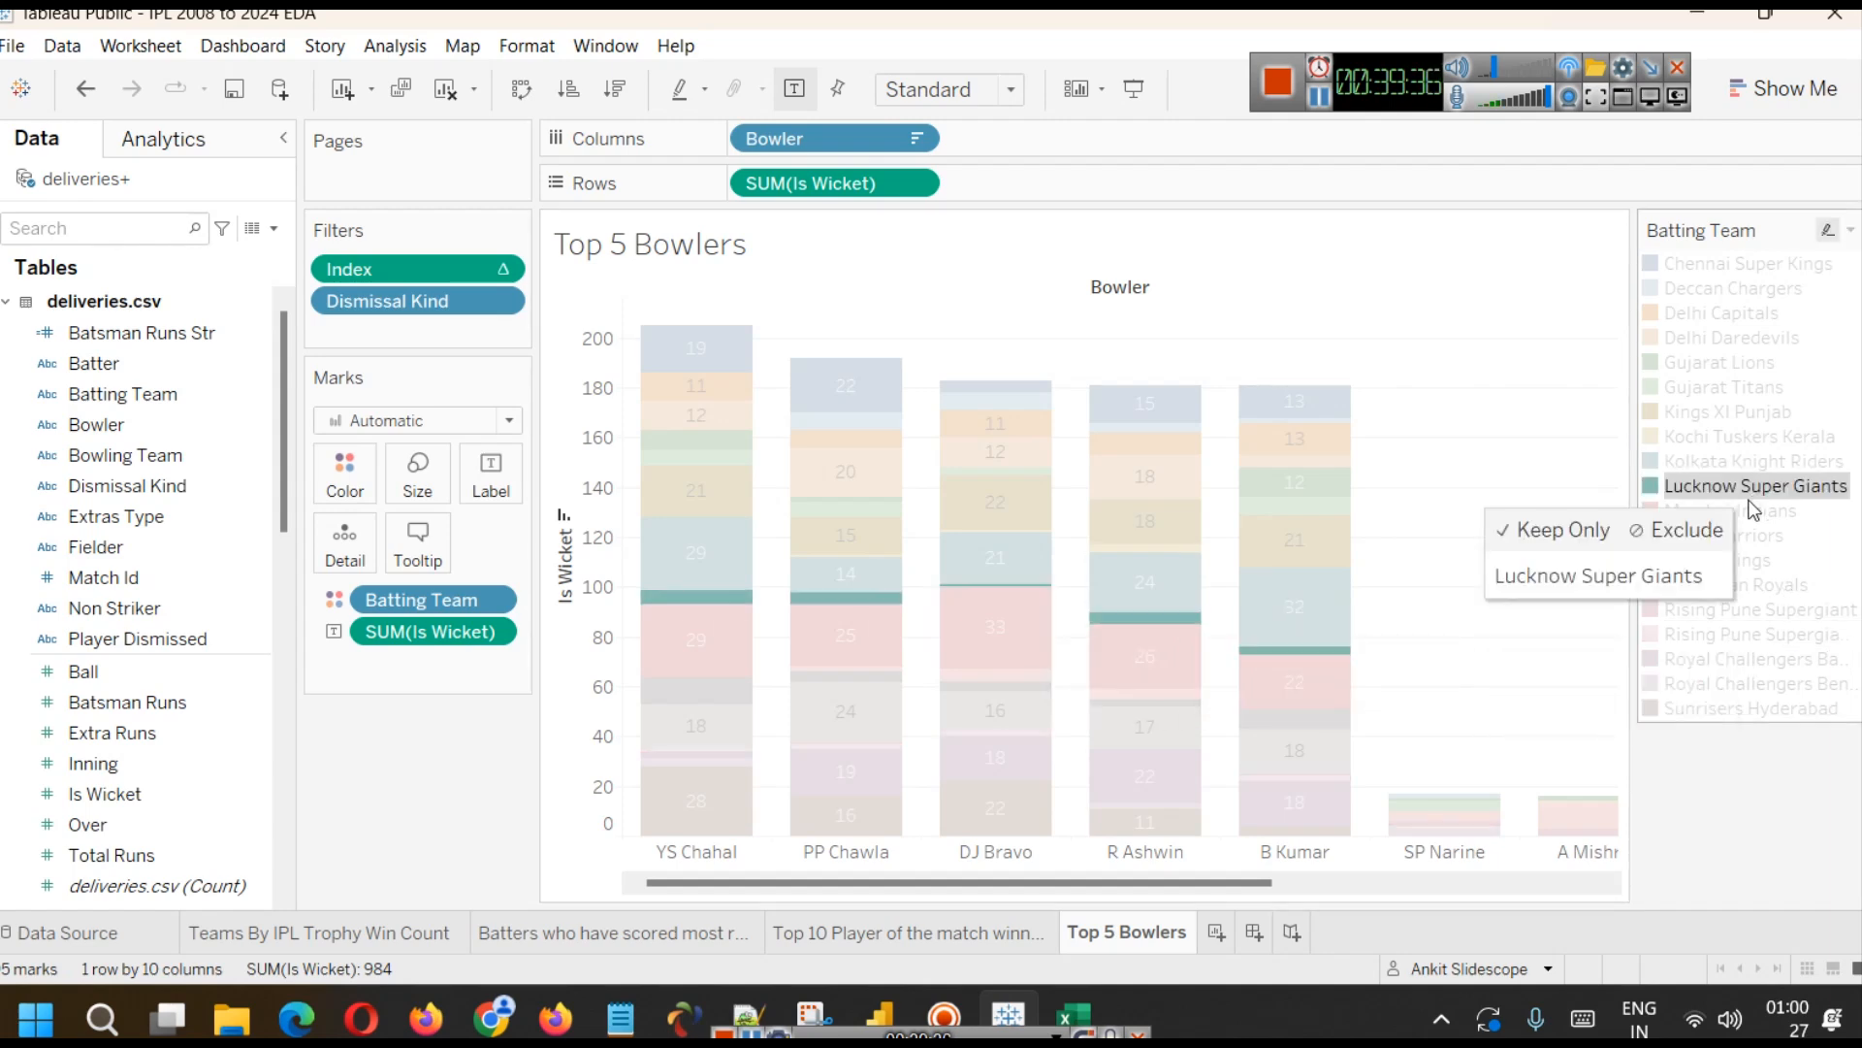
{"action": "left_click", "coordinate": [1708, 363]}
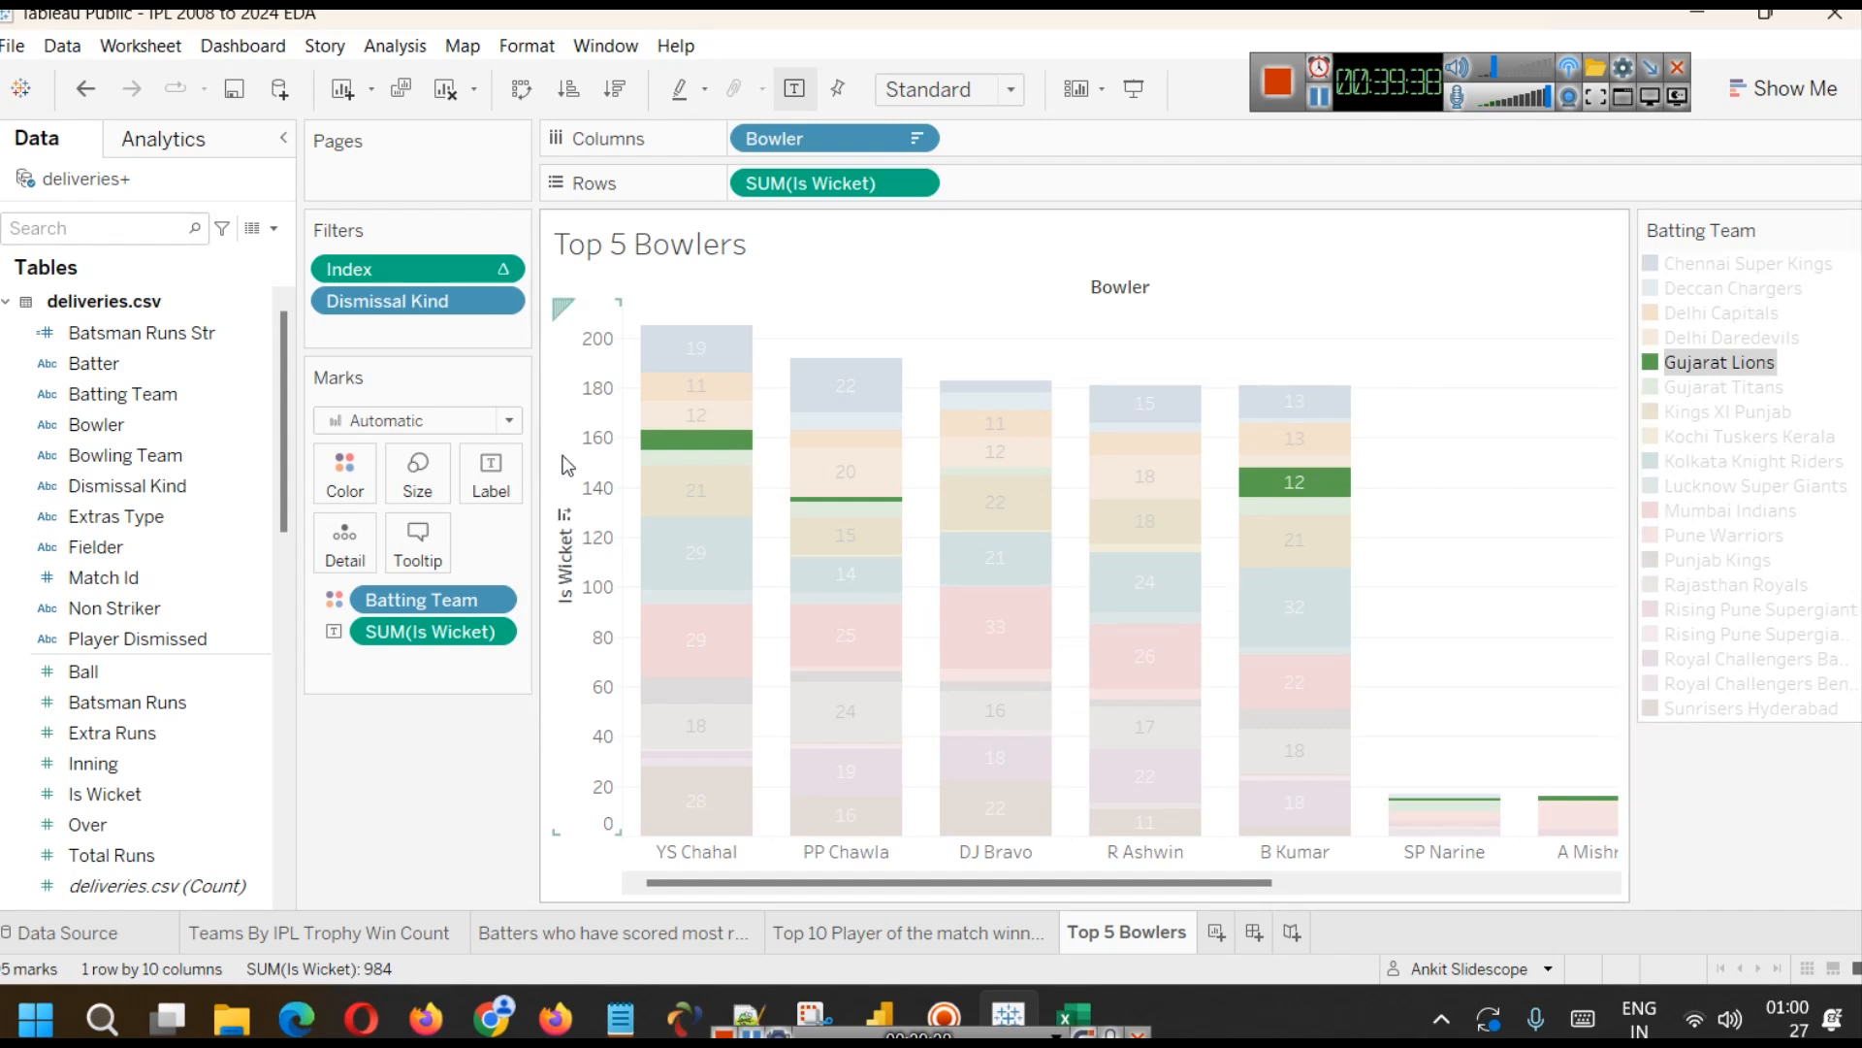
{"action": "left_click", "coordinate": [1500, 463]}
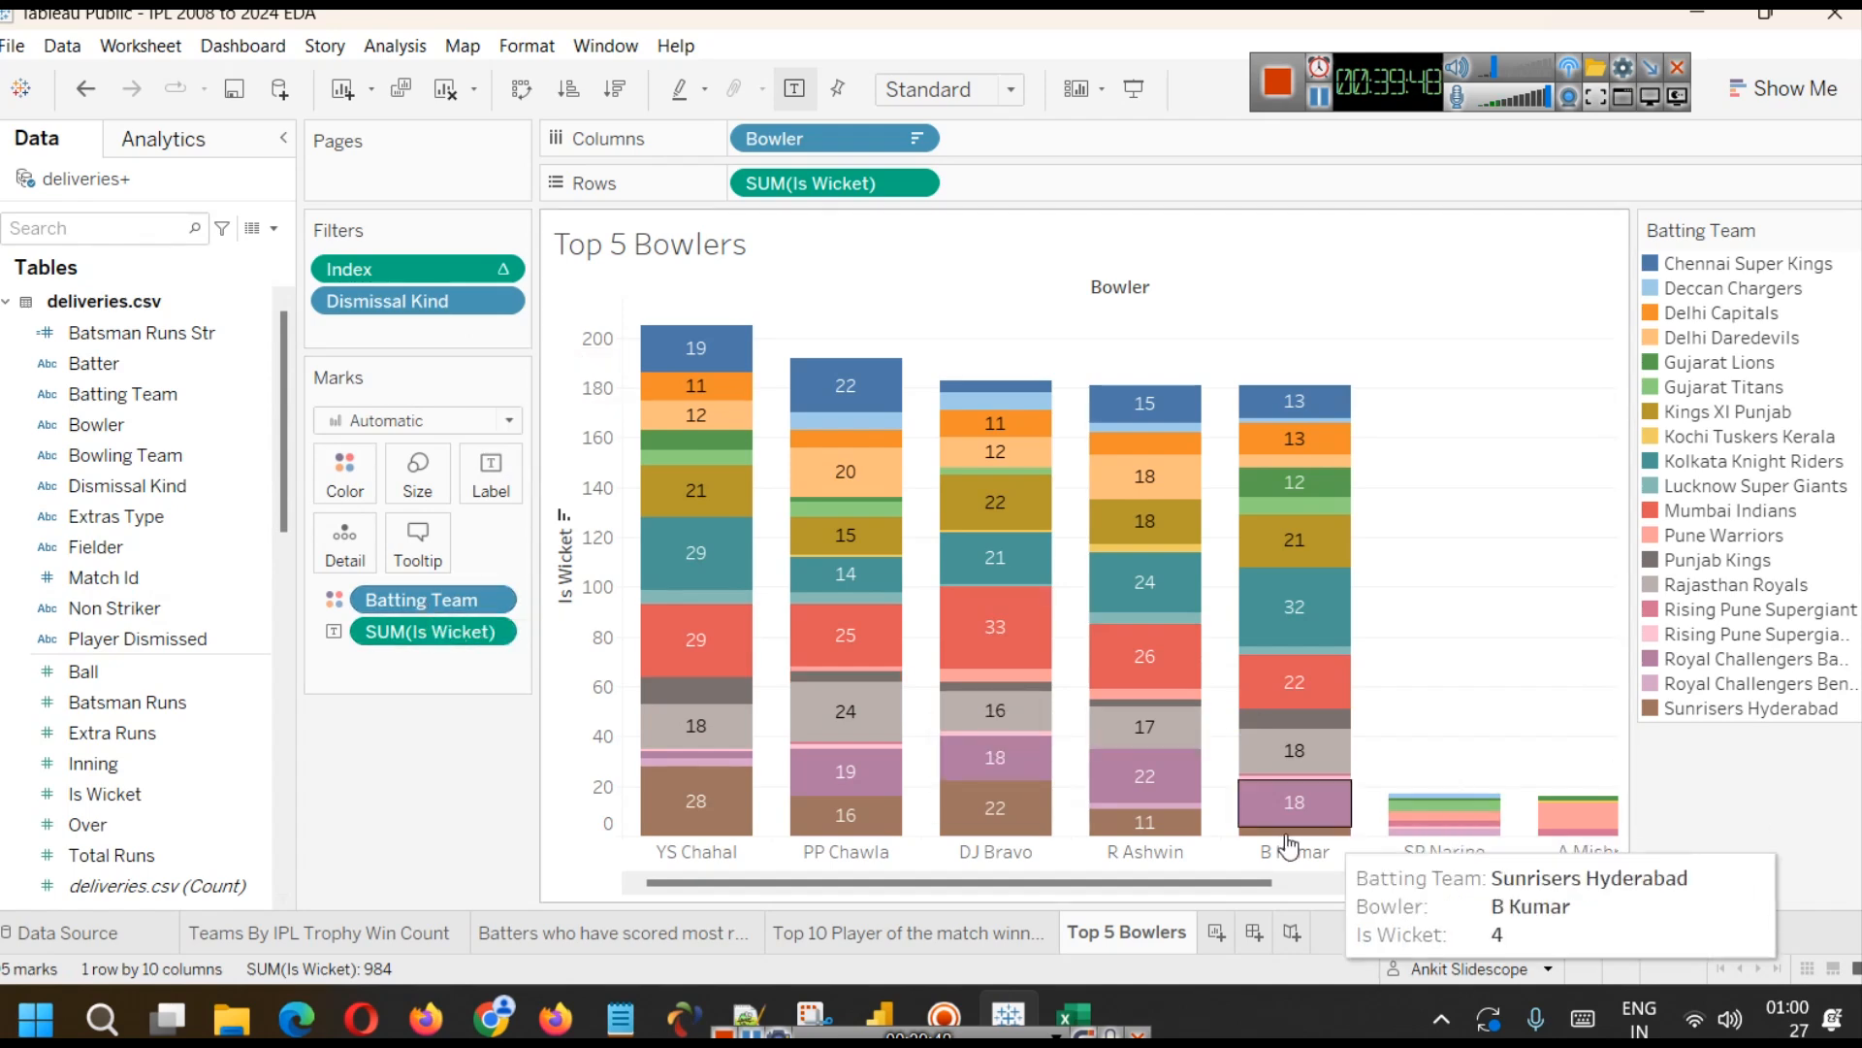
- Cycle the bowlers' wicket sort through ascending and unsorted back to descending, and check the extra bowlers beyond the top five
{"action": "left_click_drag", "start_coordinate": [1168, 884], "coordinate": [1509, 895]}
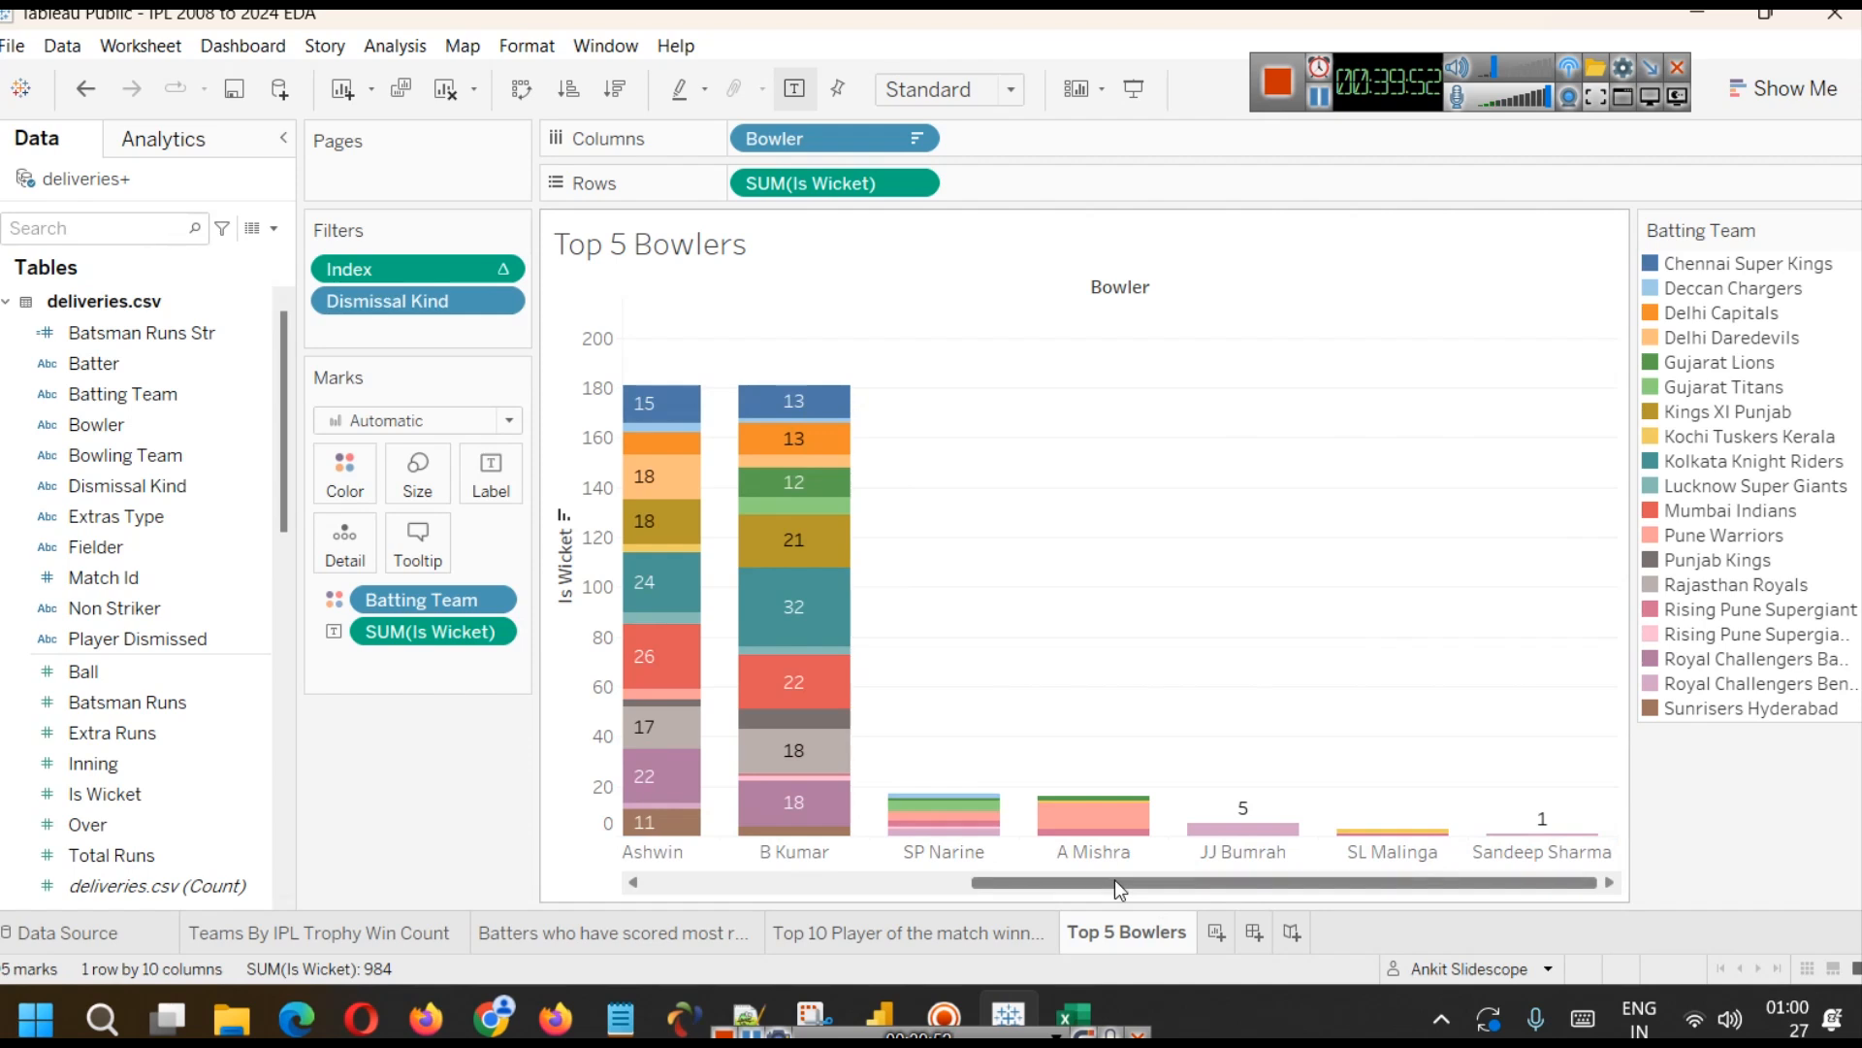
{"action": "left_click_drag", "start_coordinate": [1115, 878], "coordinate": [660, 884]}
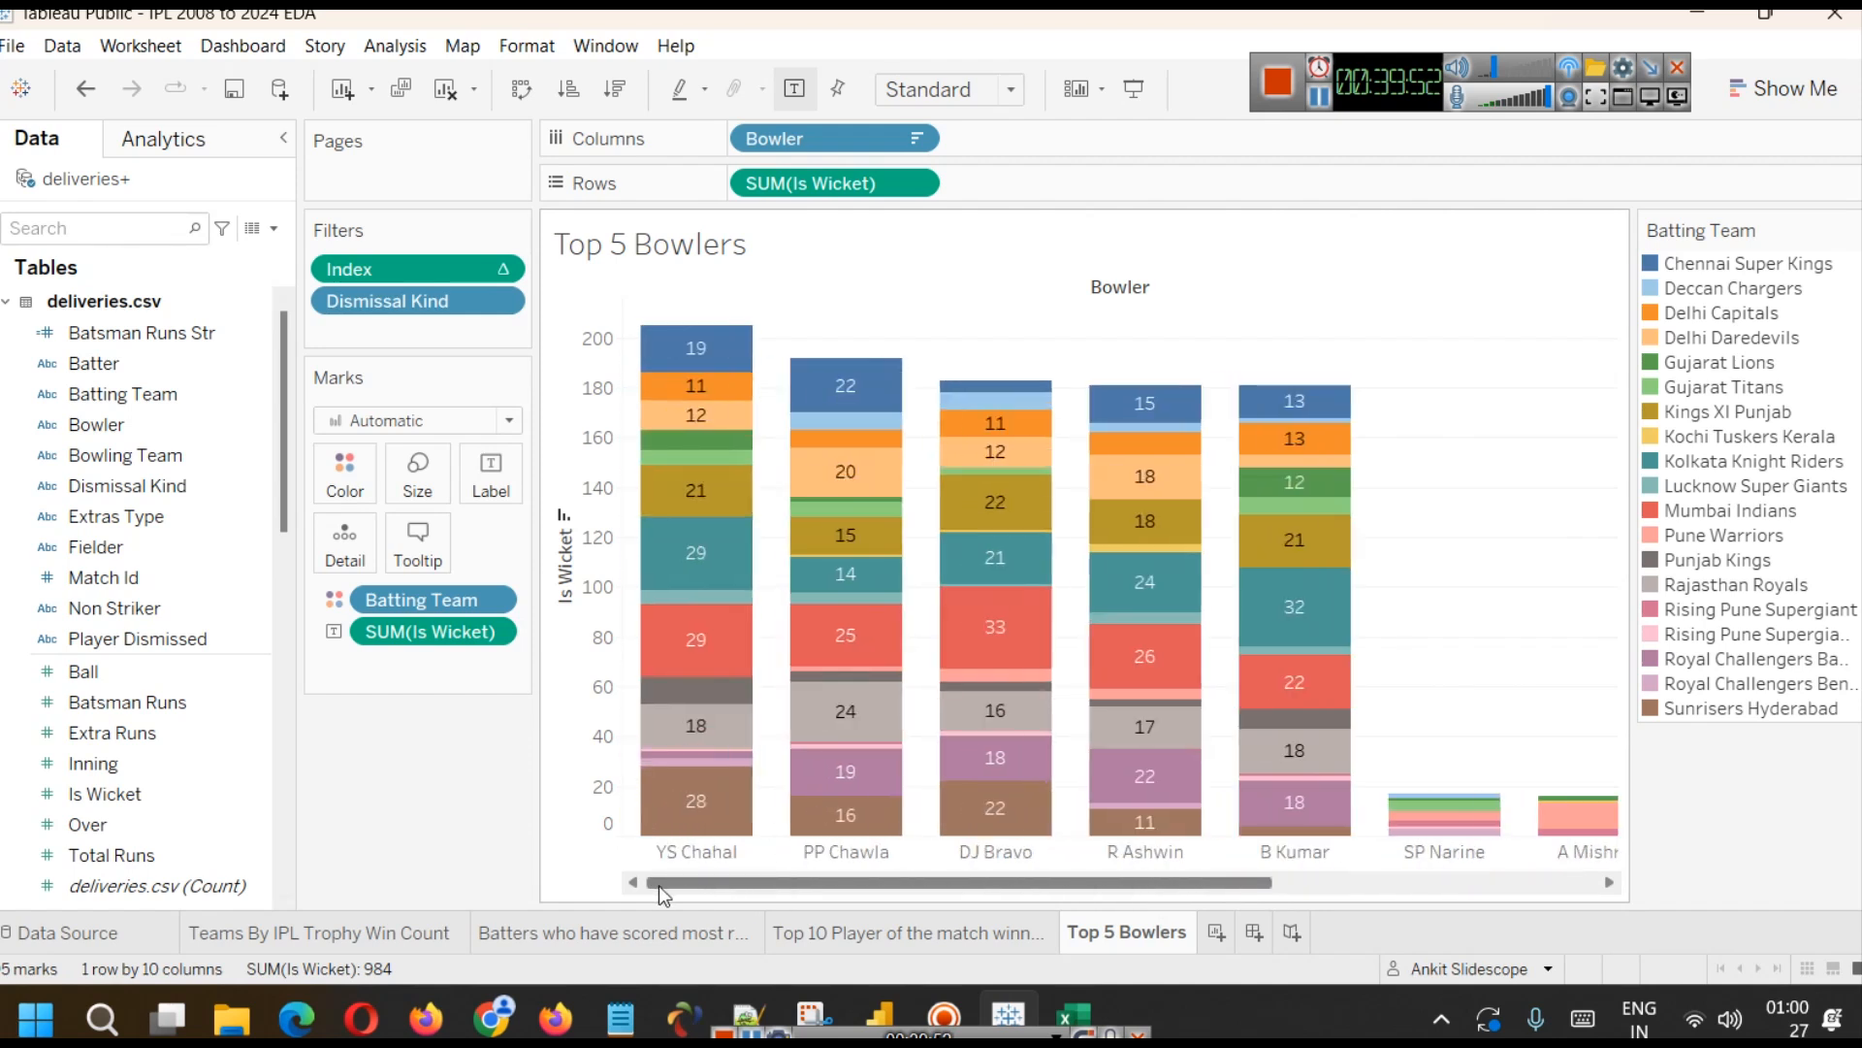
{"action": "left_click", "coordinate": [501, 269]}
{"action": "left_click", "coordinate": [507, 268]}
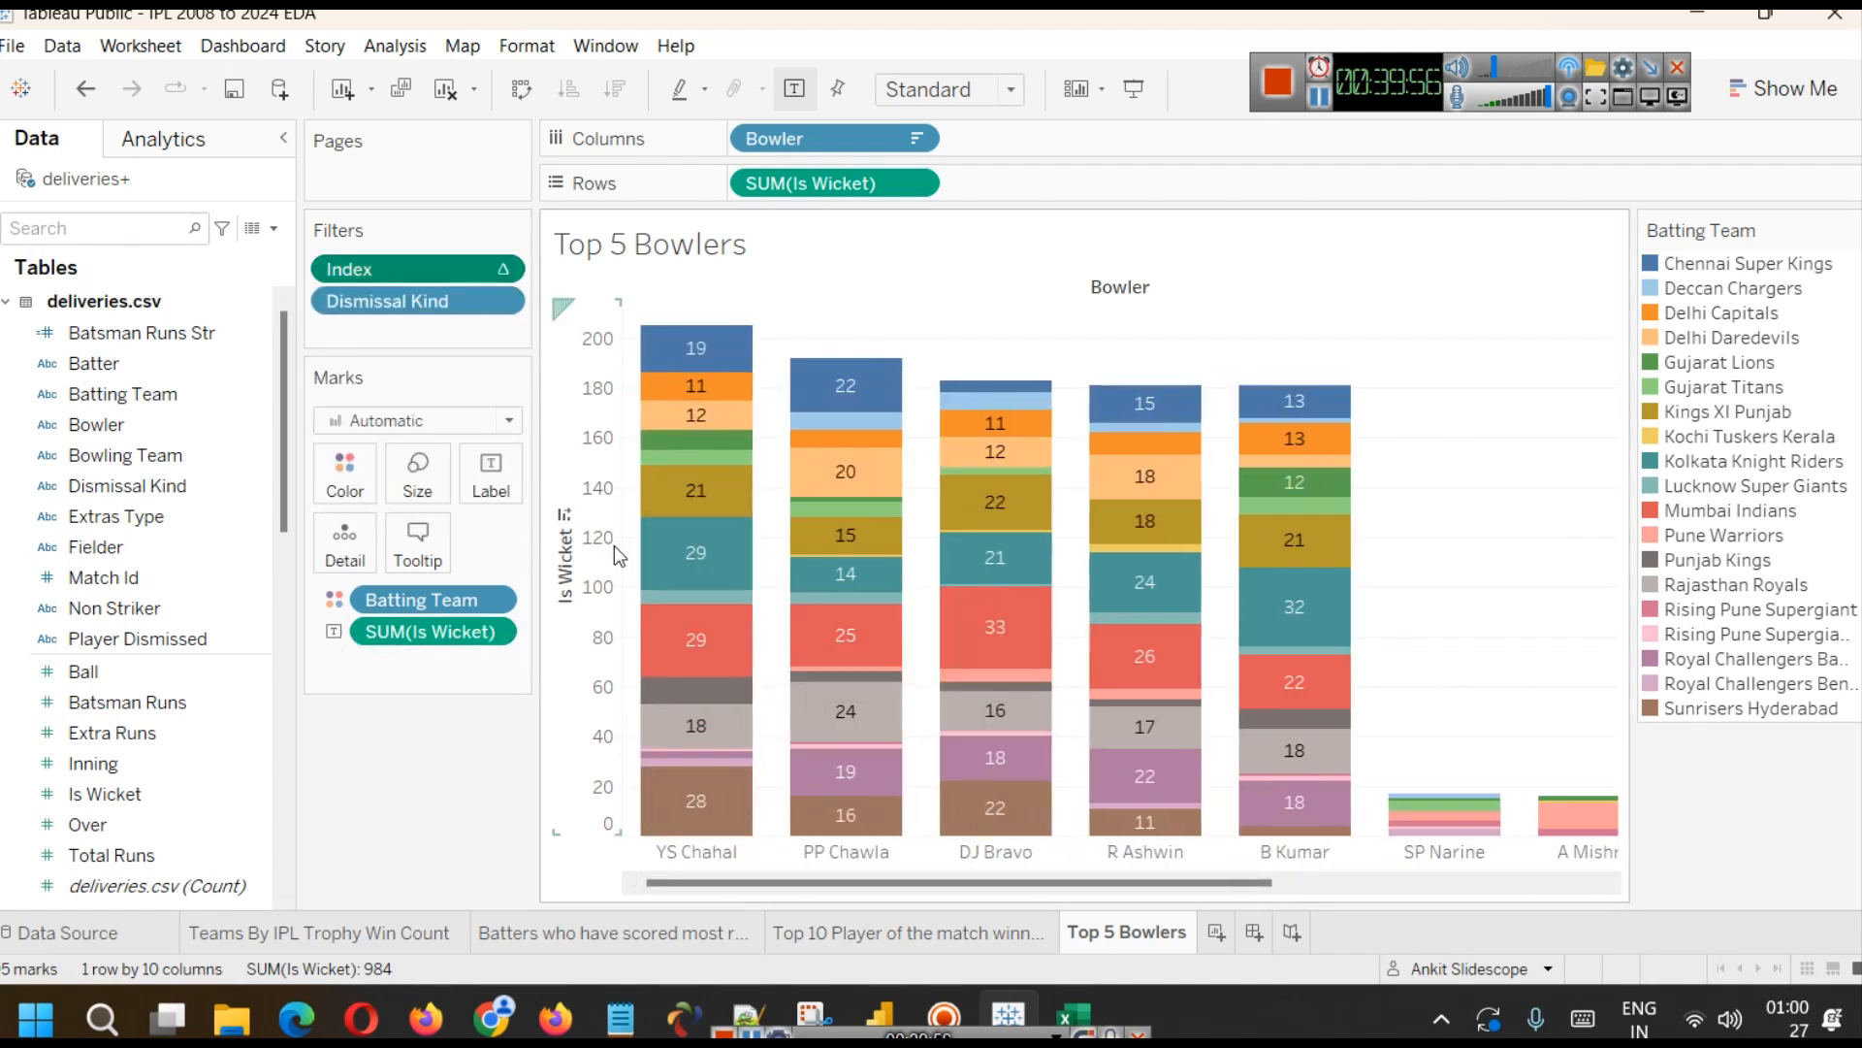
{"action": "left_click", "coordinate": [569, 515]}
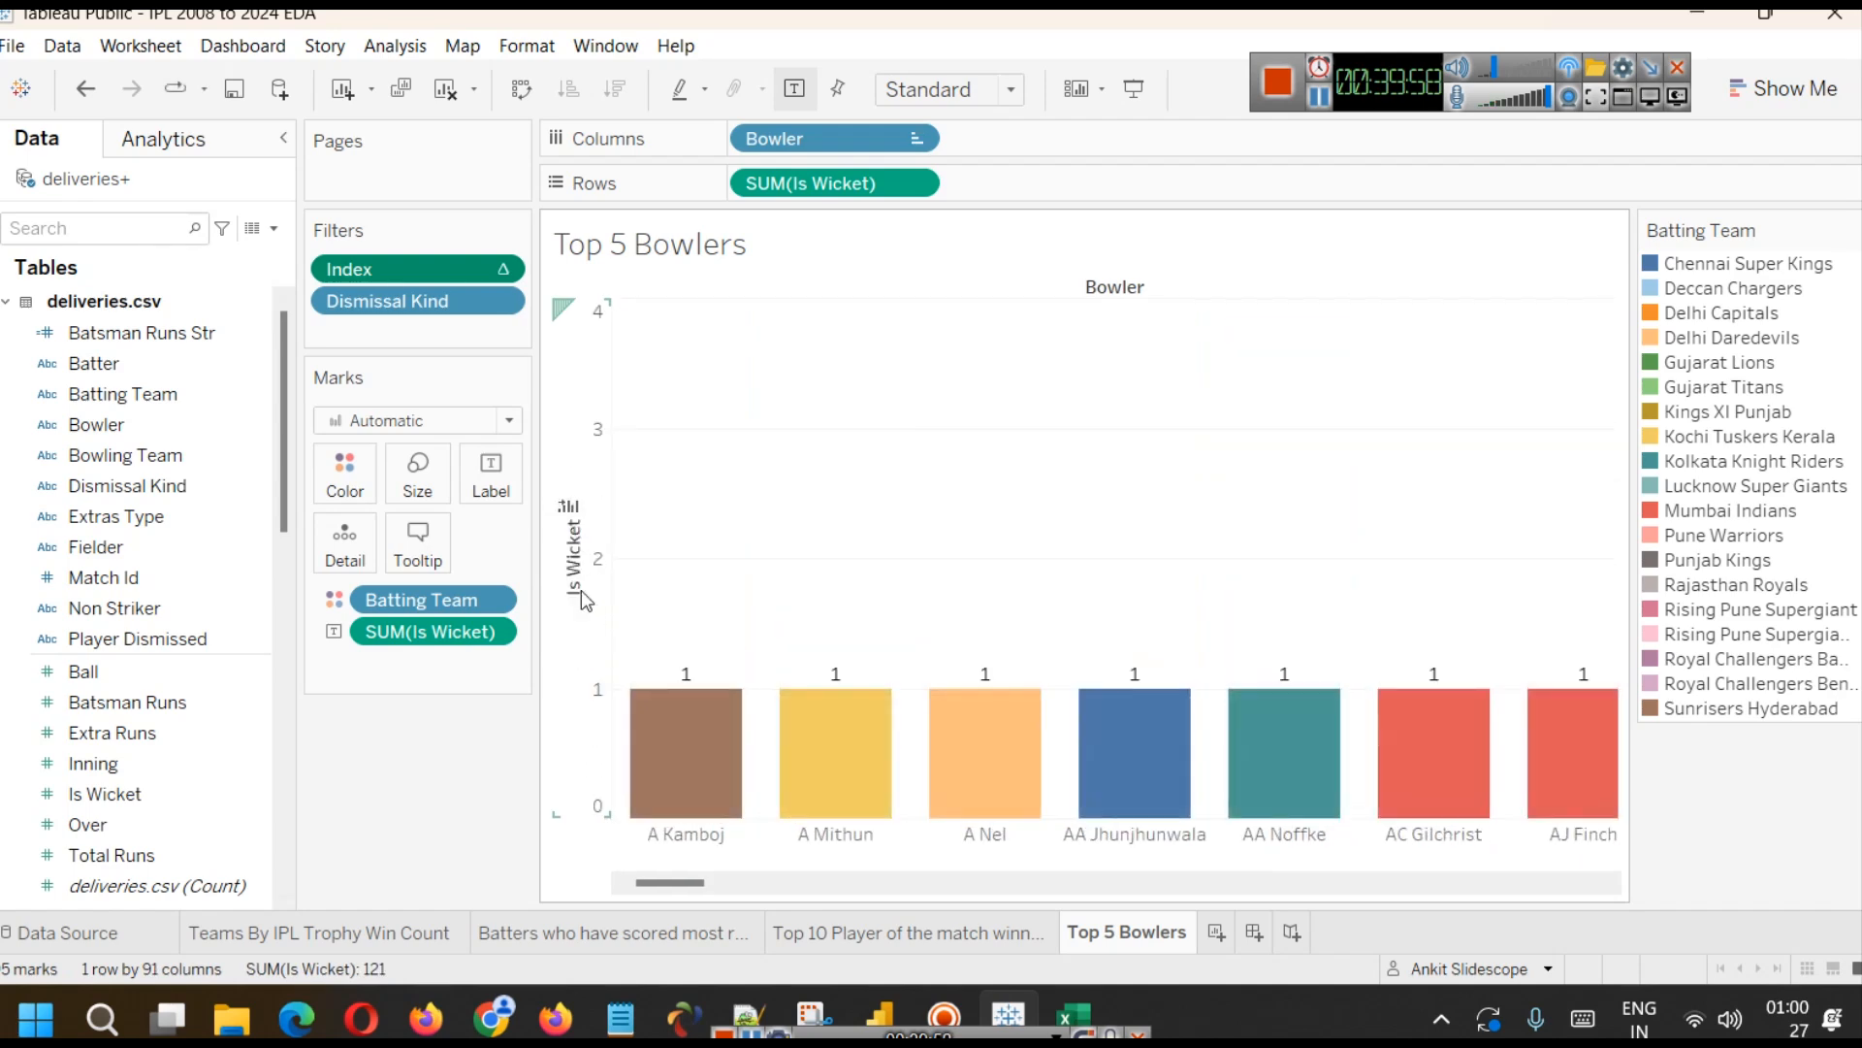
{"action": "left_click", "coordinate": [568, 515]}
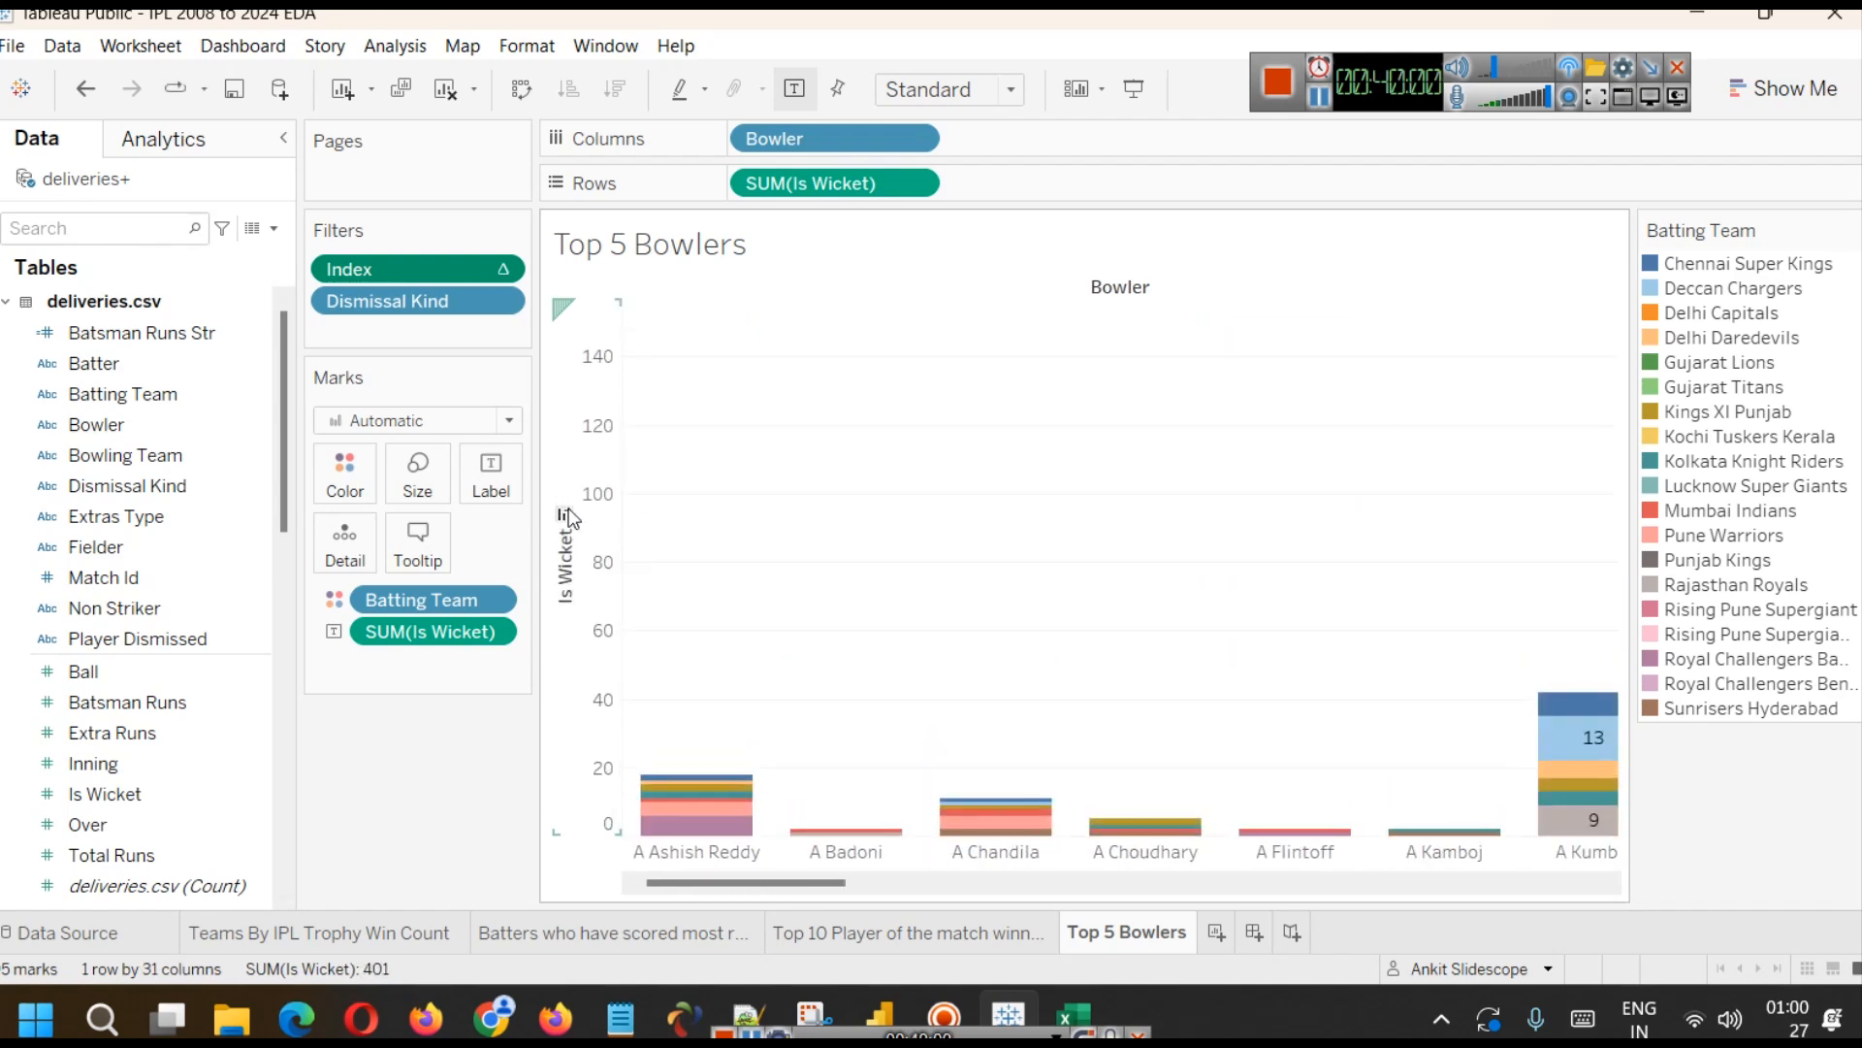
{"action": "left_click", "coordinate": [568, 515]}
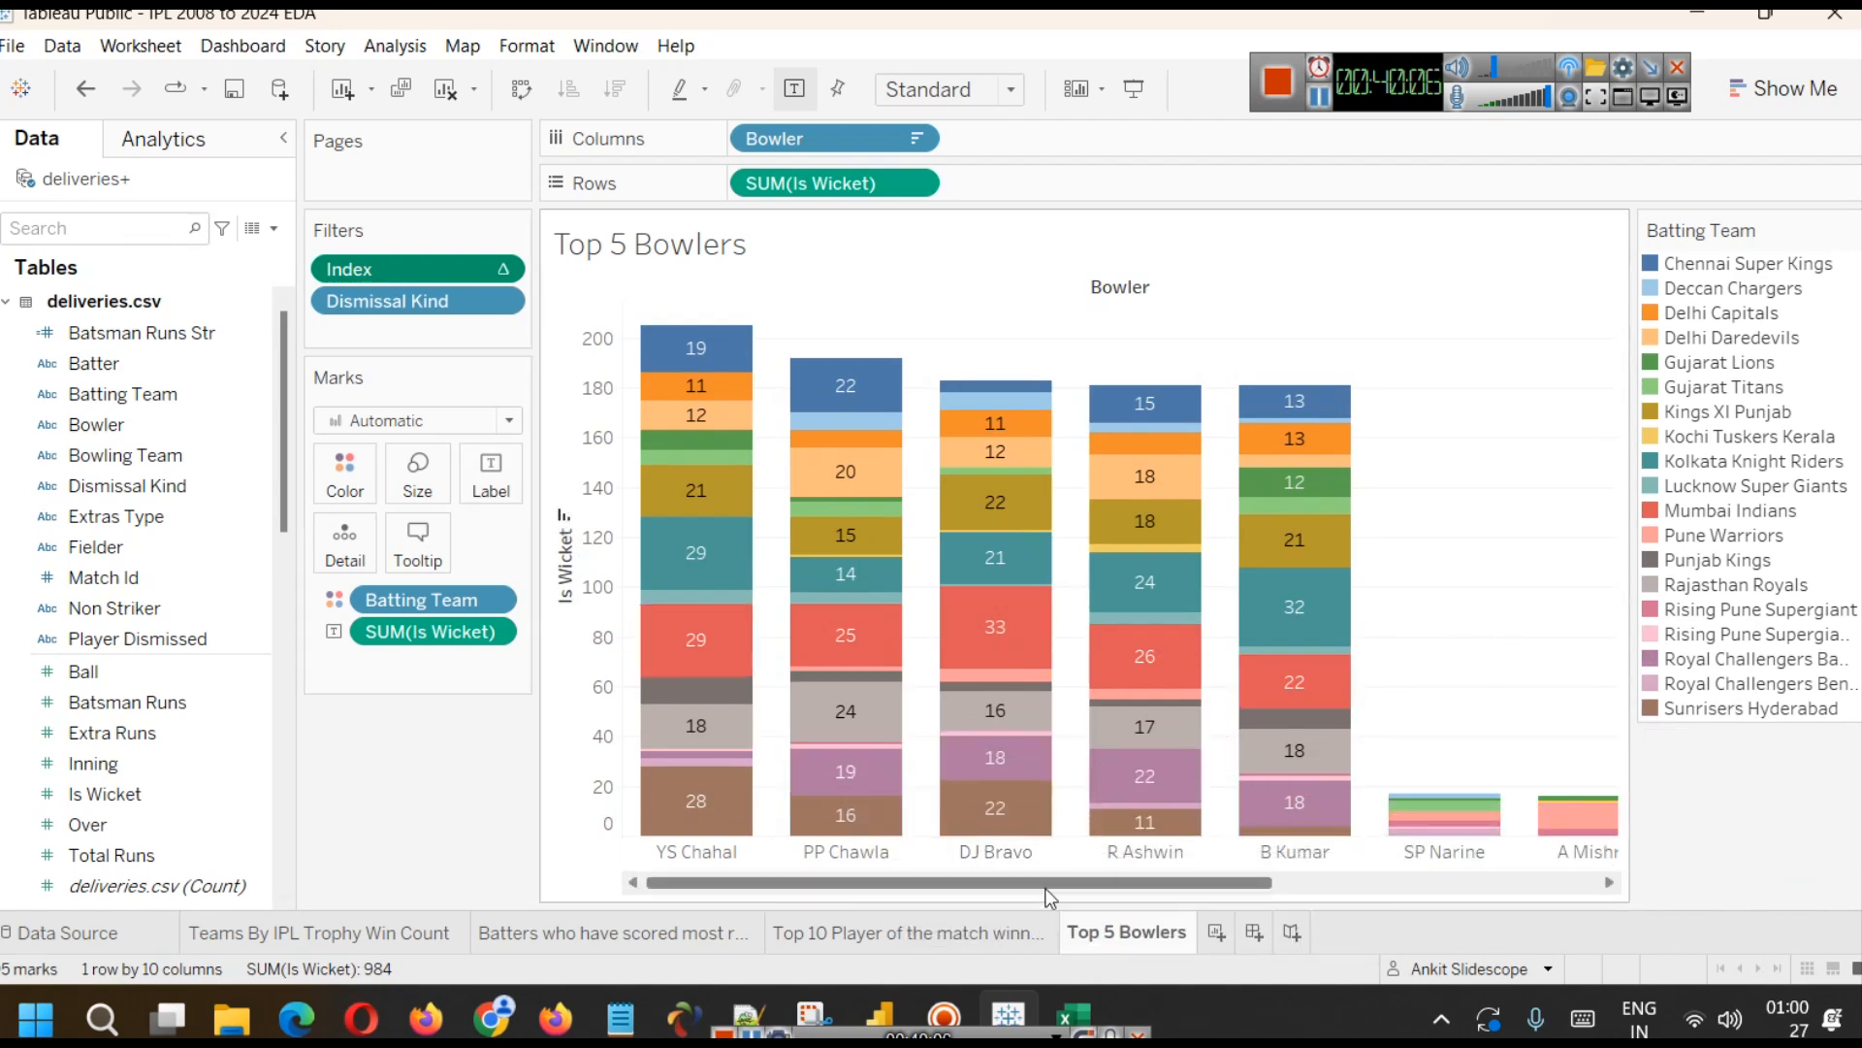
{"action": "left_click_drag", "start_coordinate": [1126, 882], "coordinate": [1465, 873]}
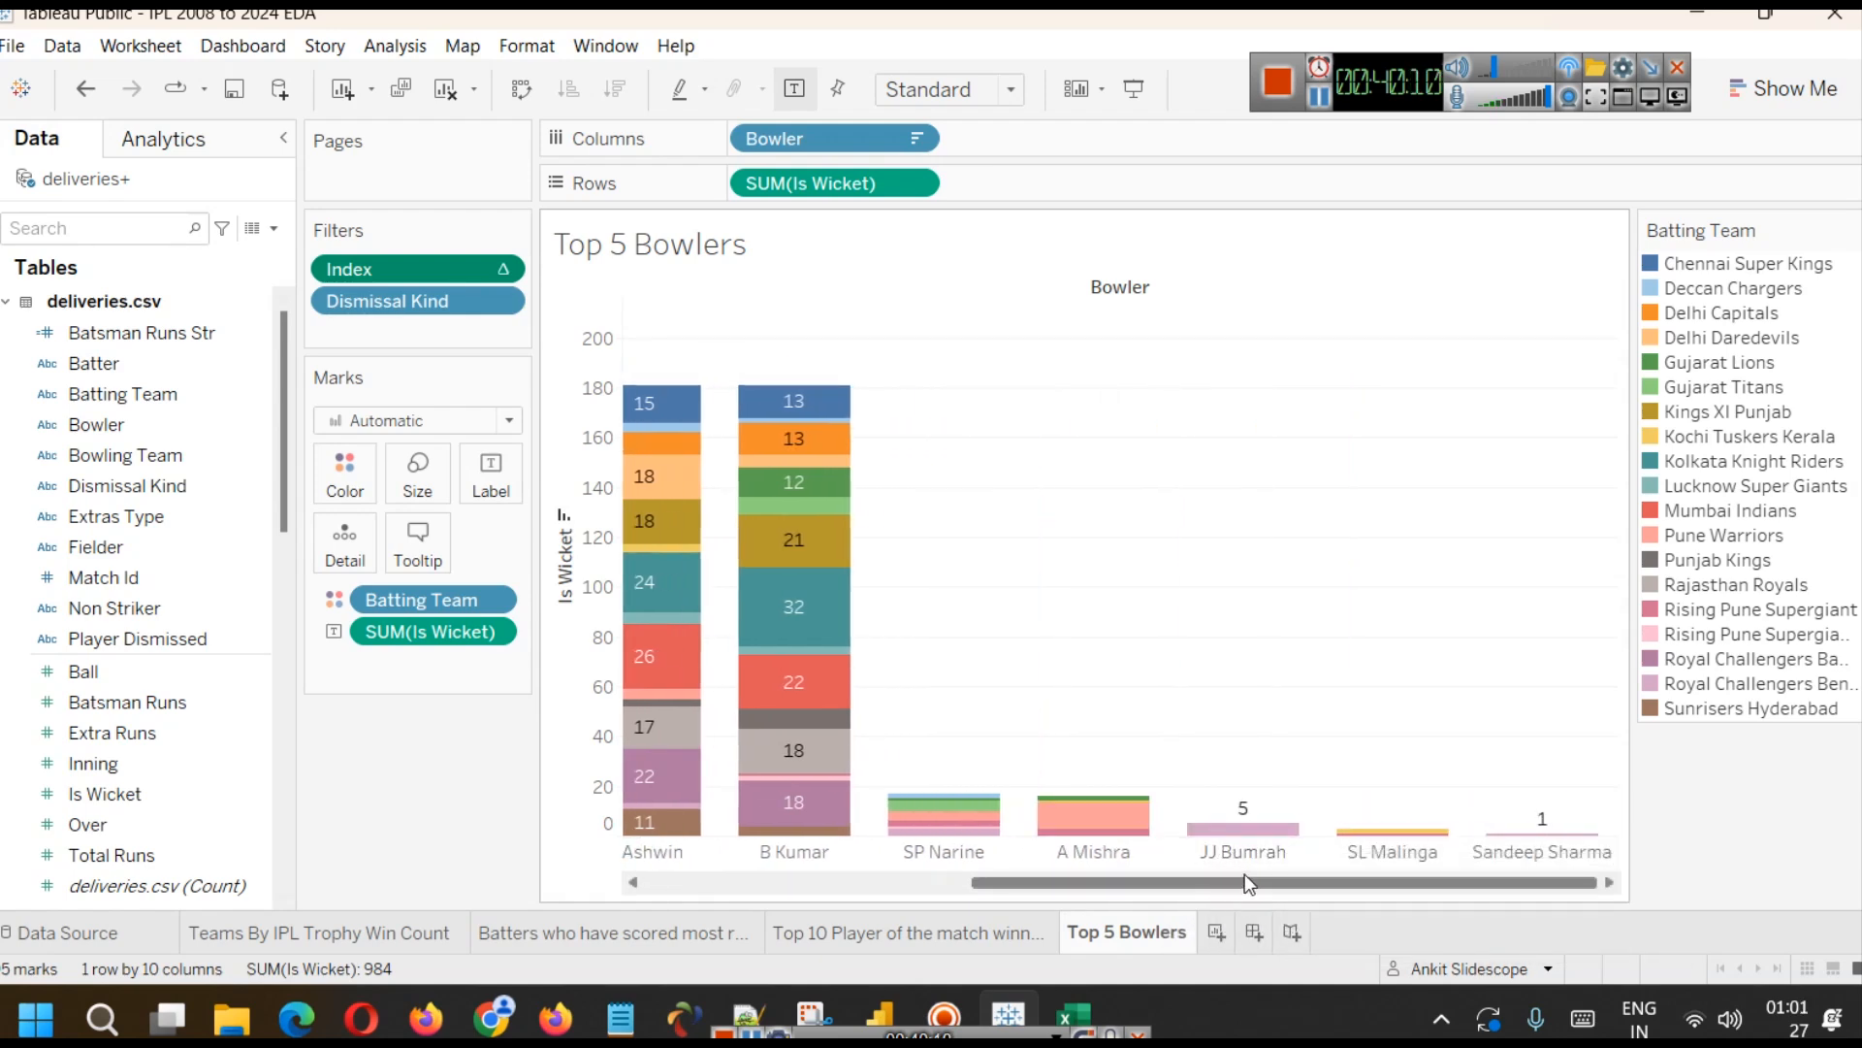
{"action": "left_click_drag", "start_coordinate": [1235, 885], "coordinate": [908, 883]}
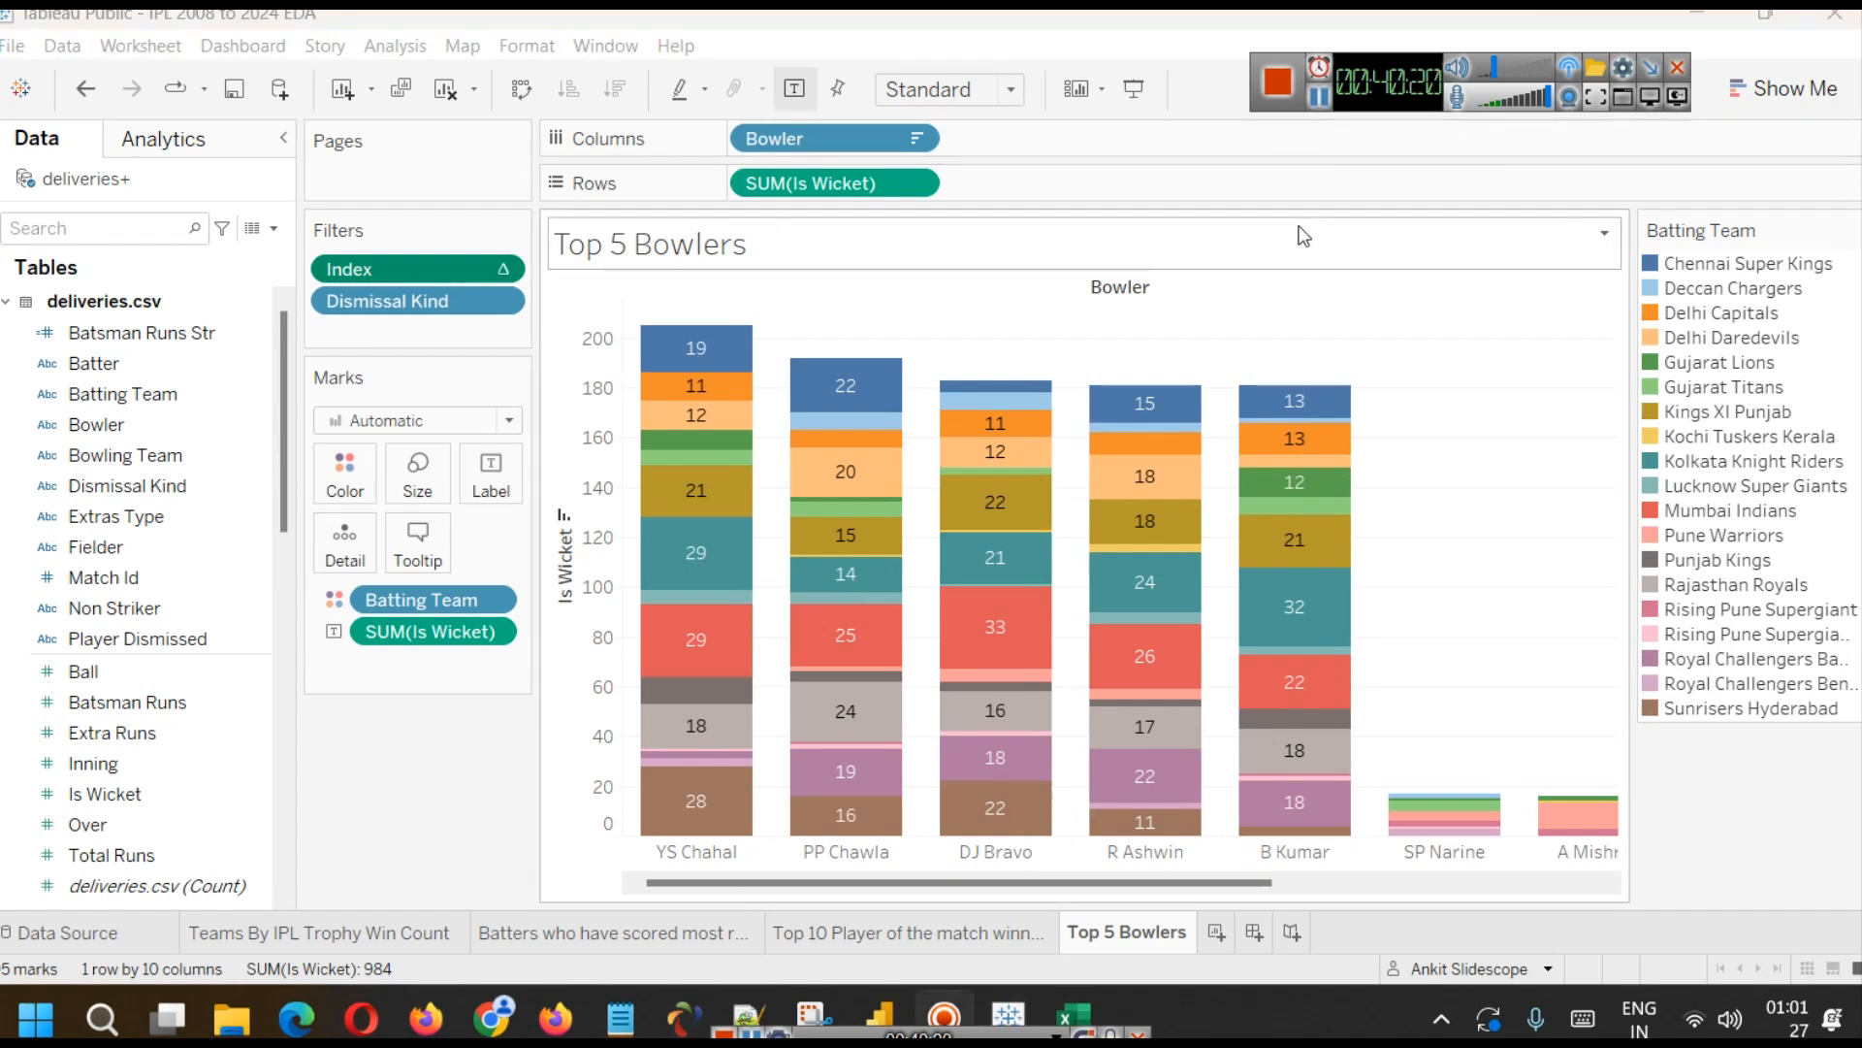
{"action": "left_click_drag", "start_coordinate": [795, 182], "coordinate": [452, 320]}
{"action": "left_click", "coordinate": [860, 341]}
{"action": "left_click", "coordinate": [937, 727]}
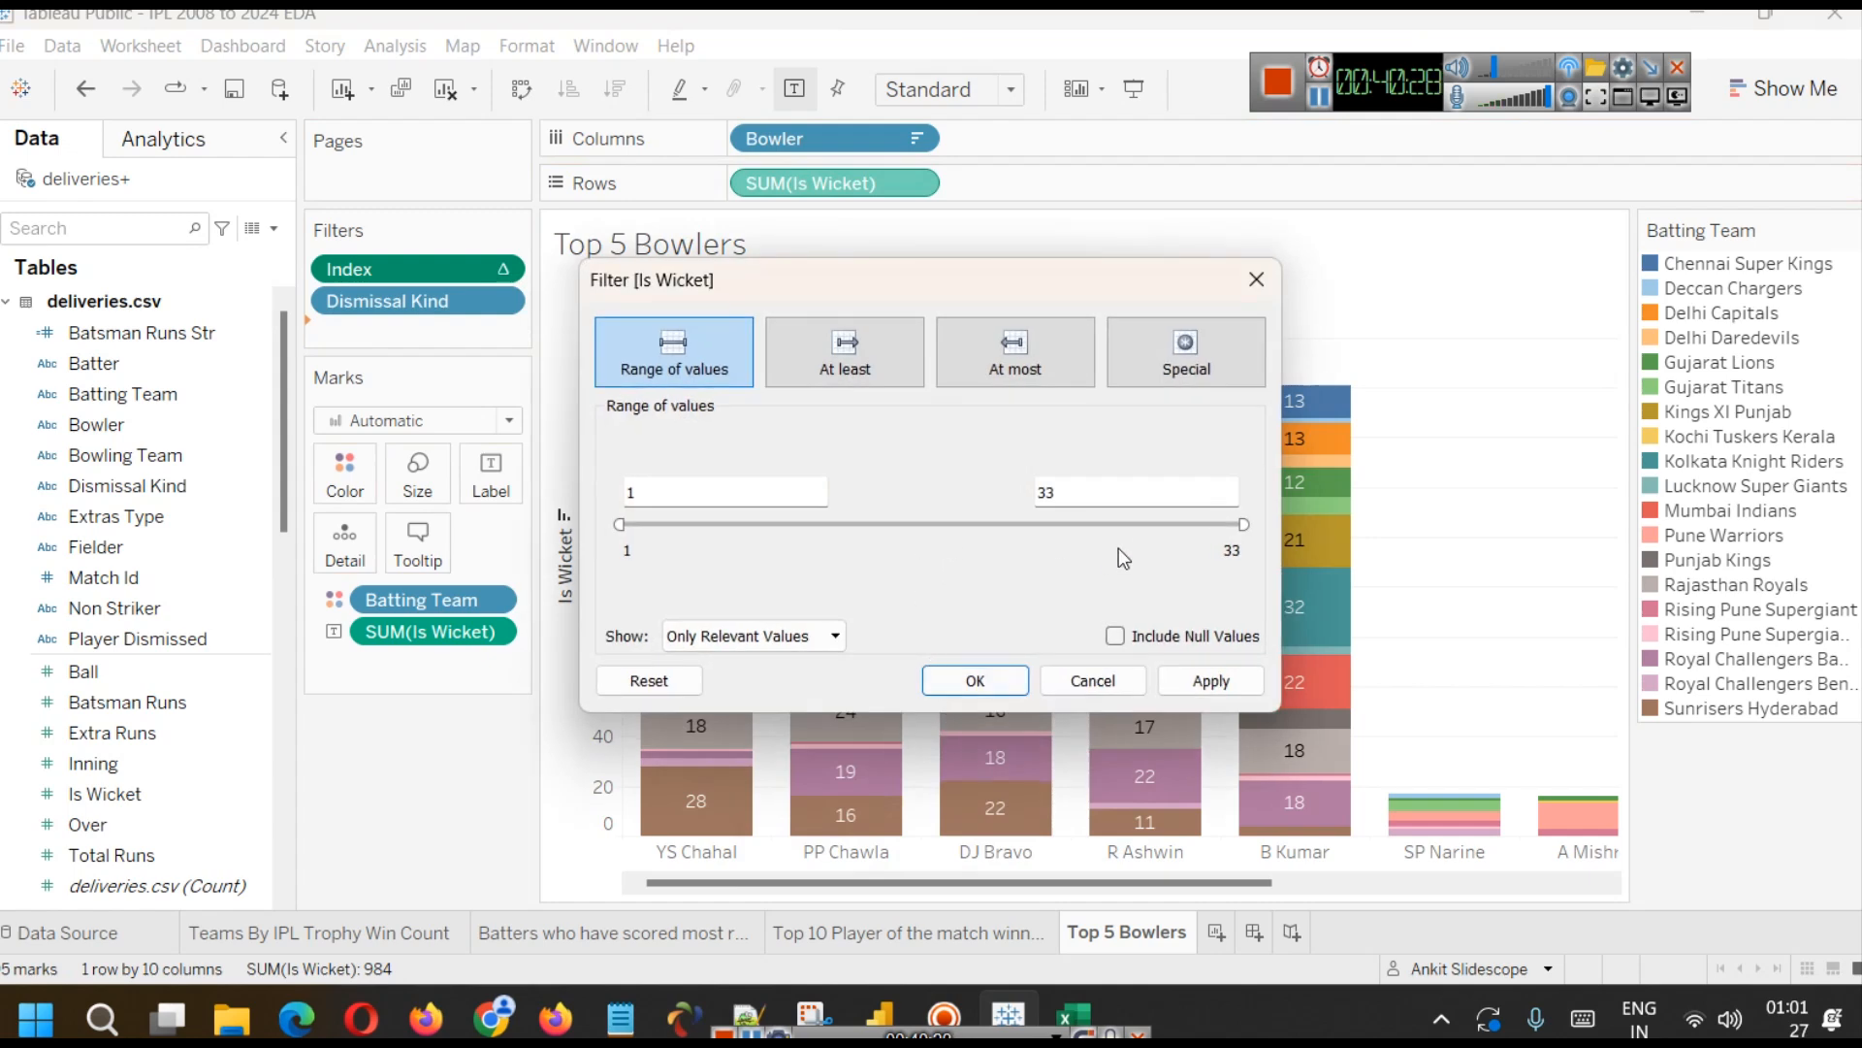
{"action": "left_click", "coordinate": [1318, 98]}
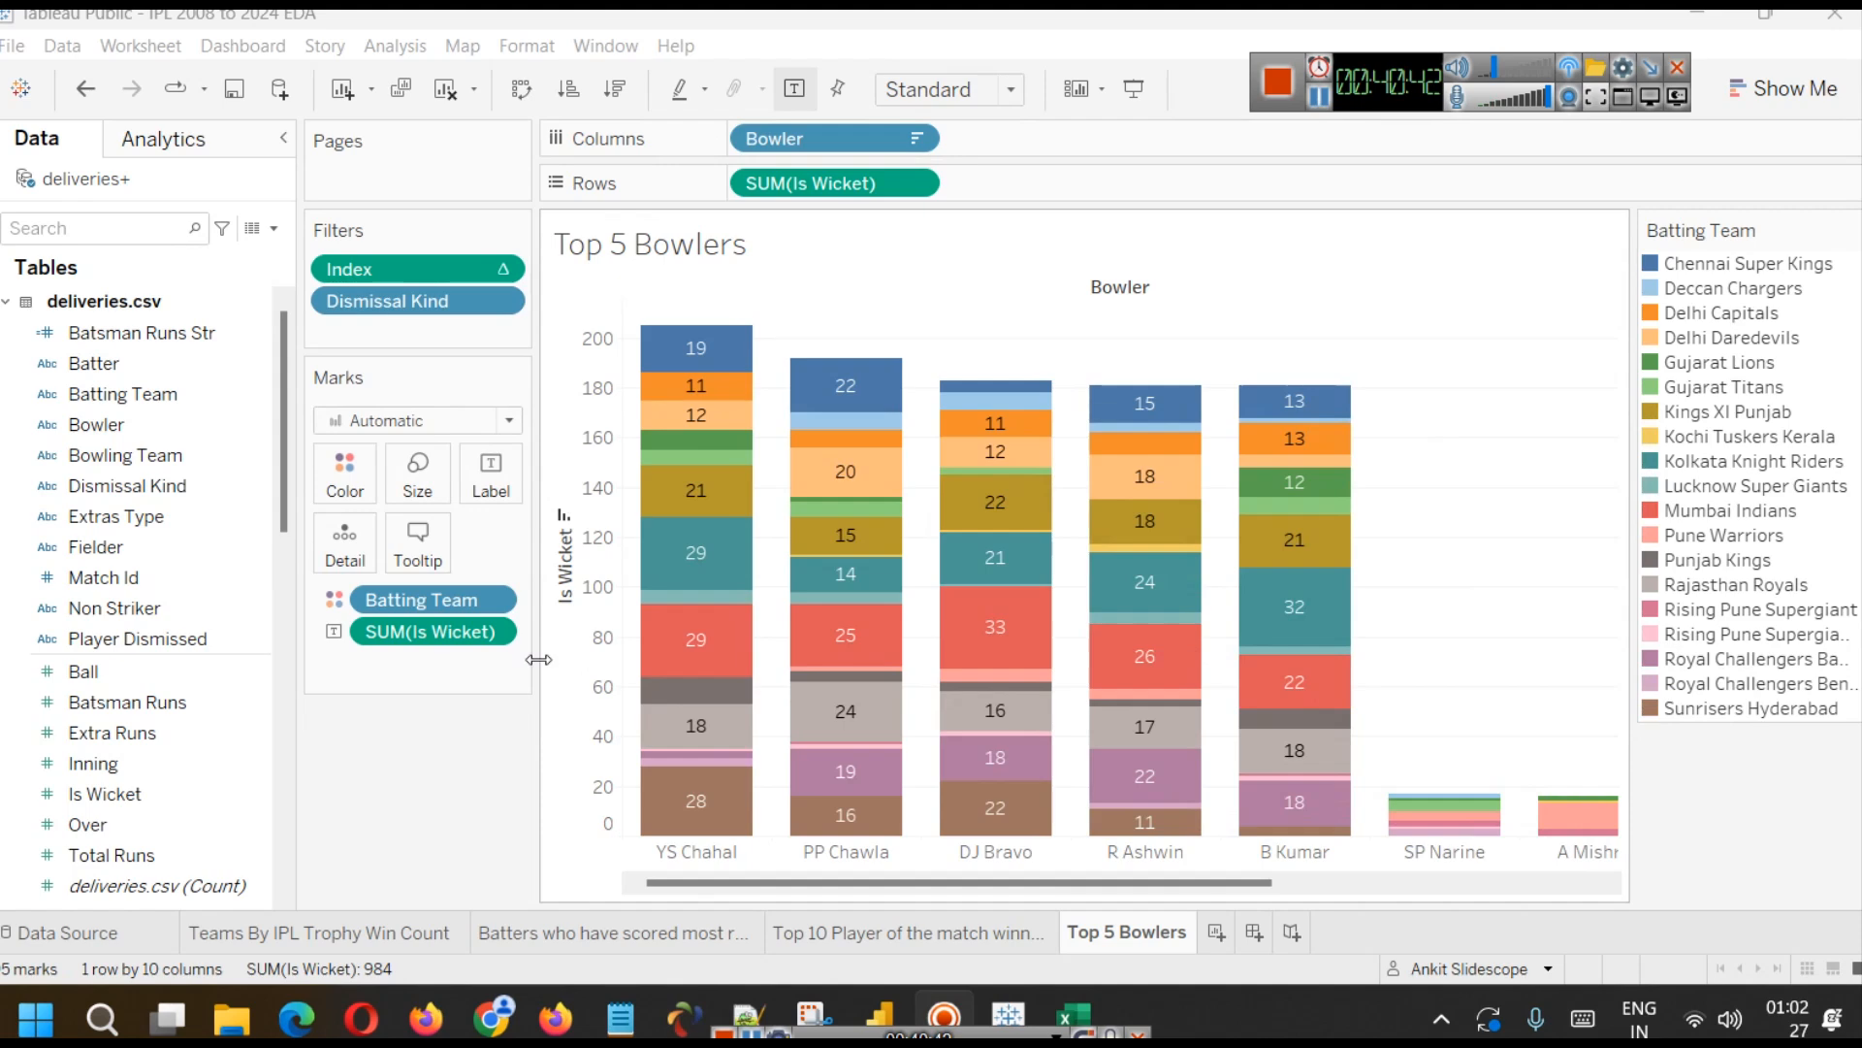
- Remove the Batting Team colors from the Top 5 Bowlers chart and the Match Type colors from the Top 10 Player of the match winners chart
{"action": "left_click_drag", "start_coordinate": [427, 599], "coordinate": [125, 539]}
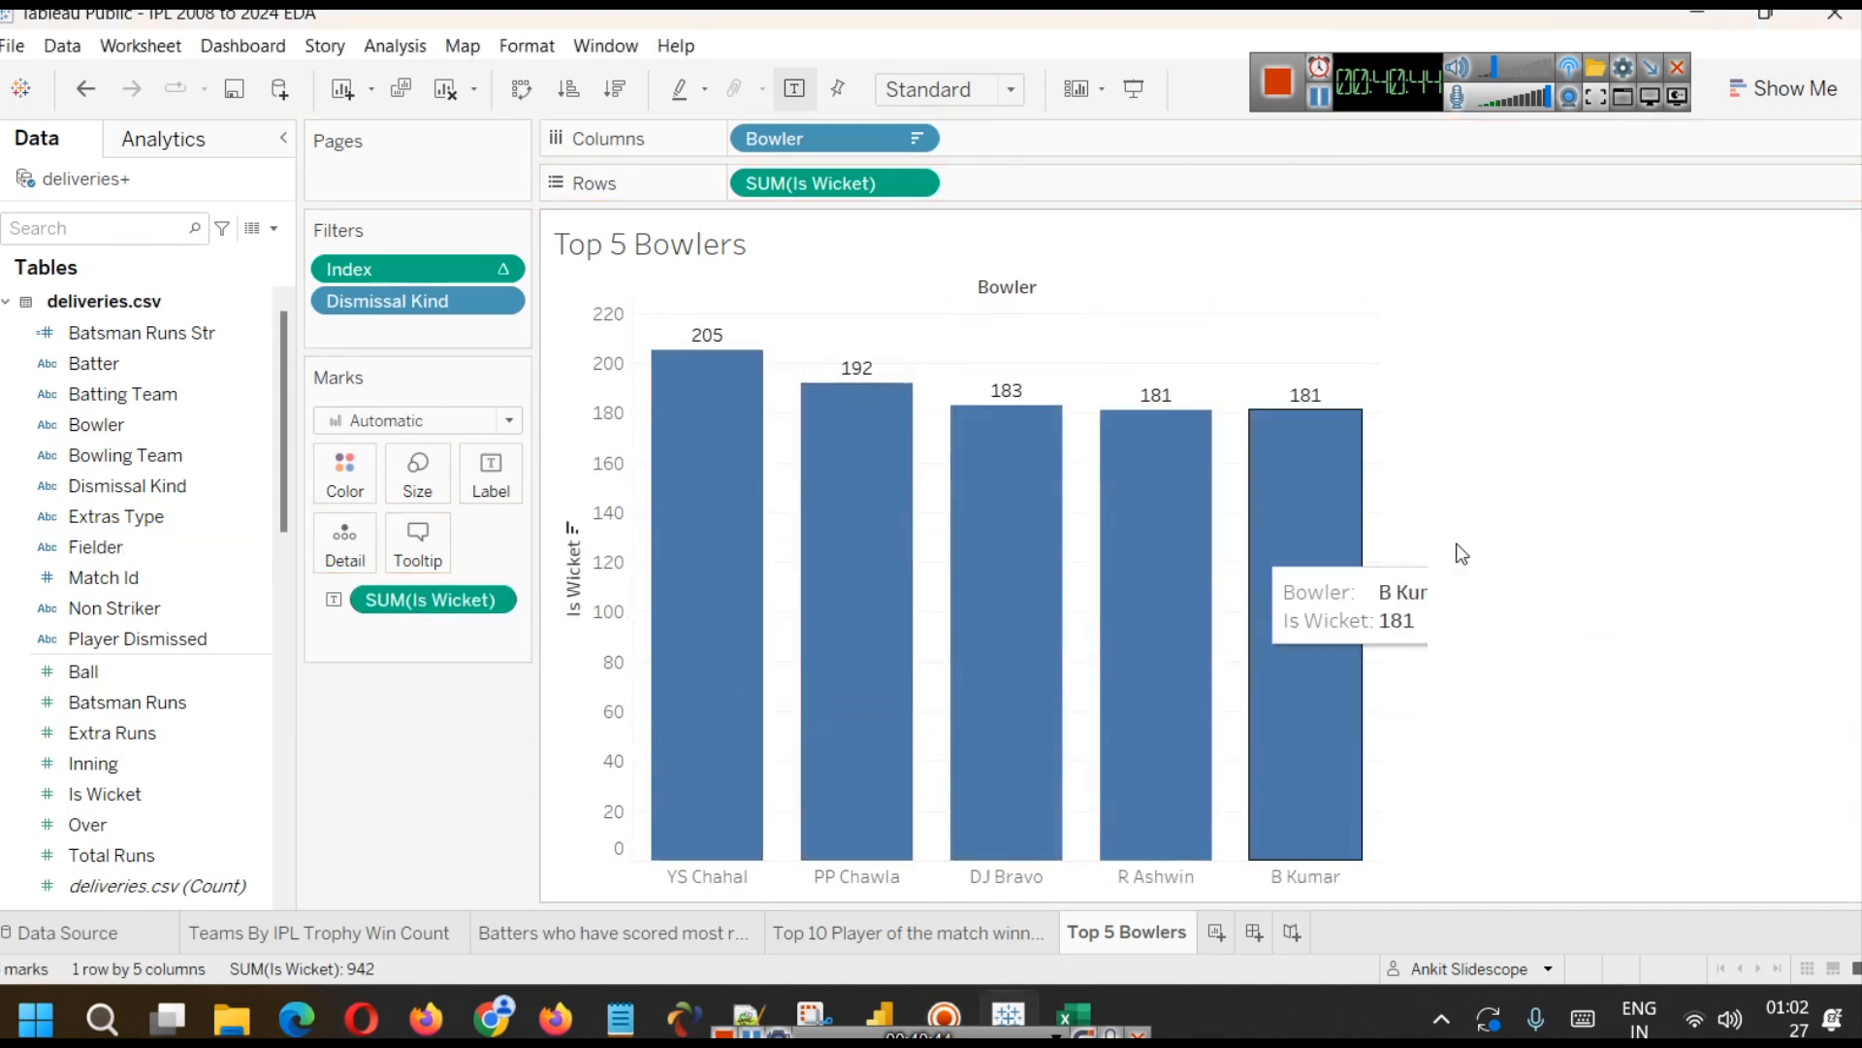
{"action": "left_click", "coordinate": [831, 929]}
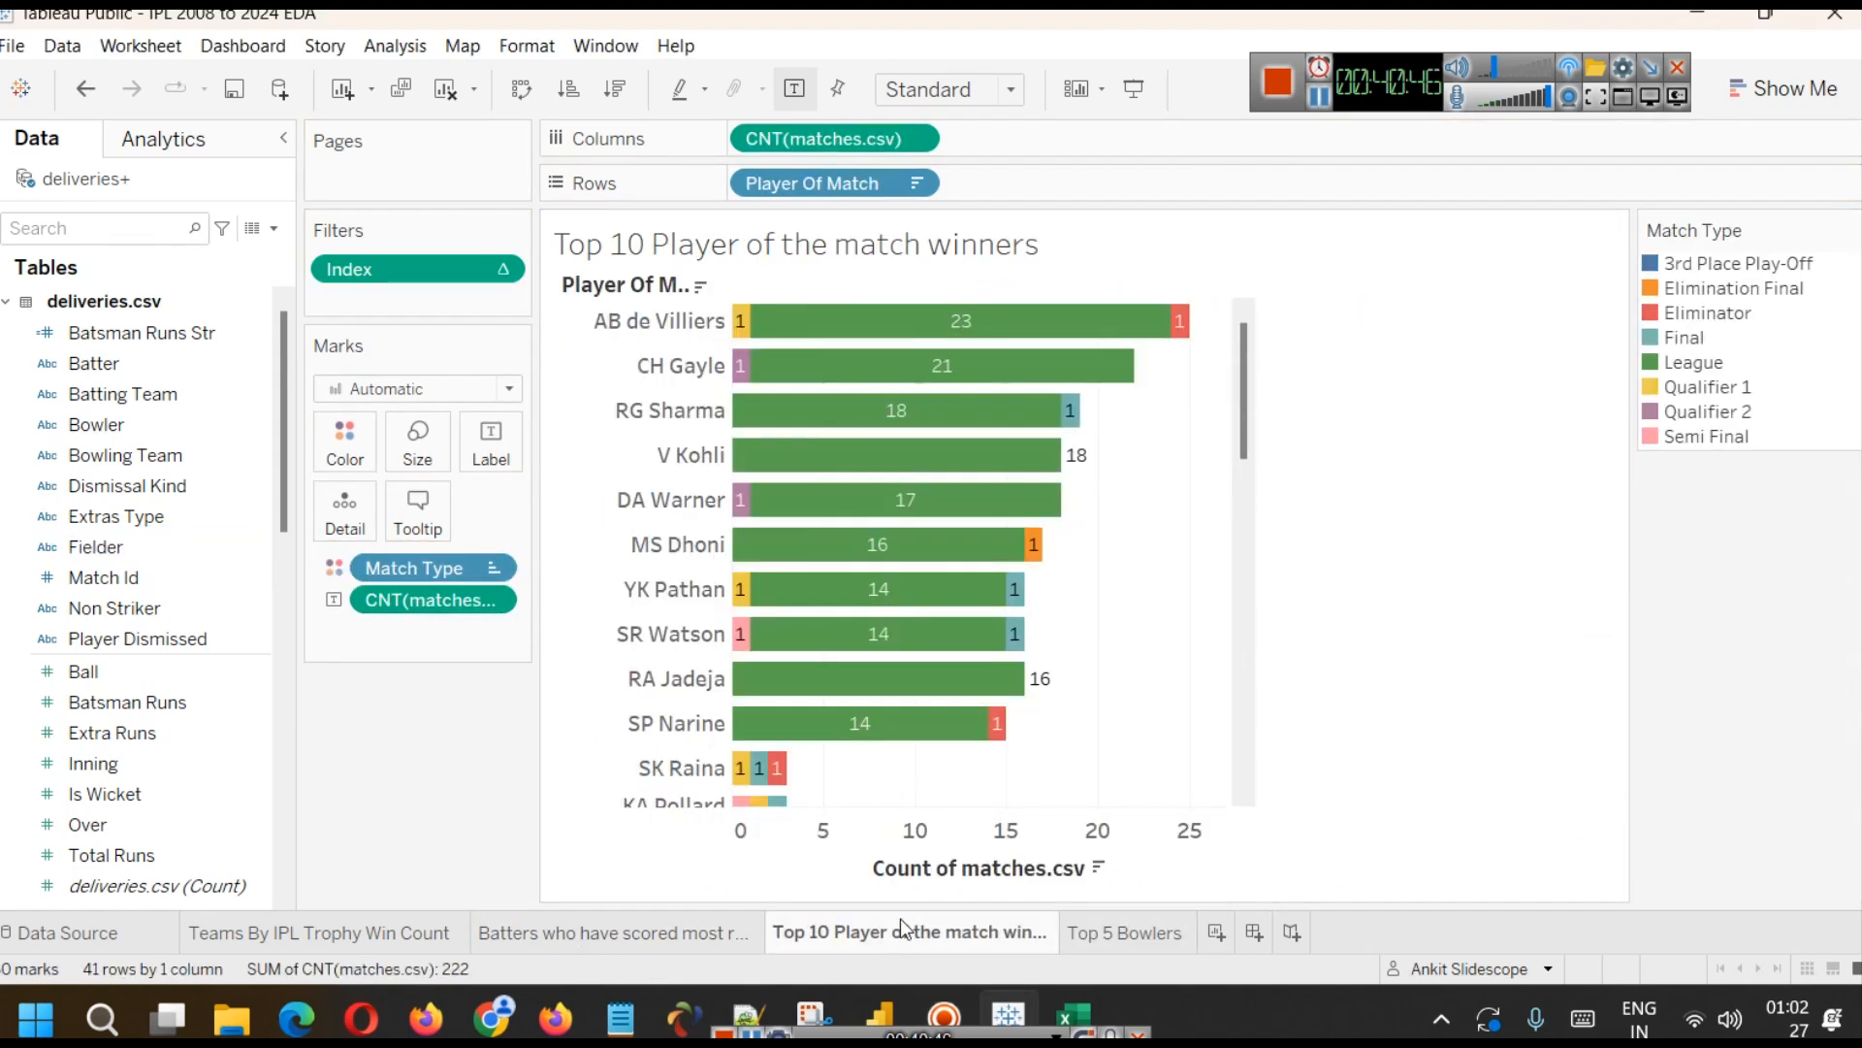
{"action": "mouse_move", "coordinate": [1033, 429]}
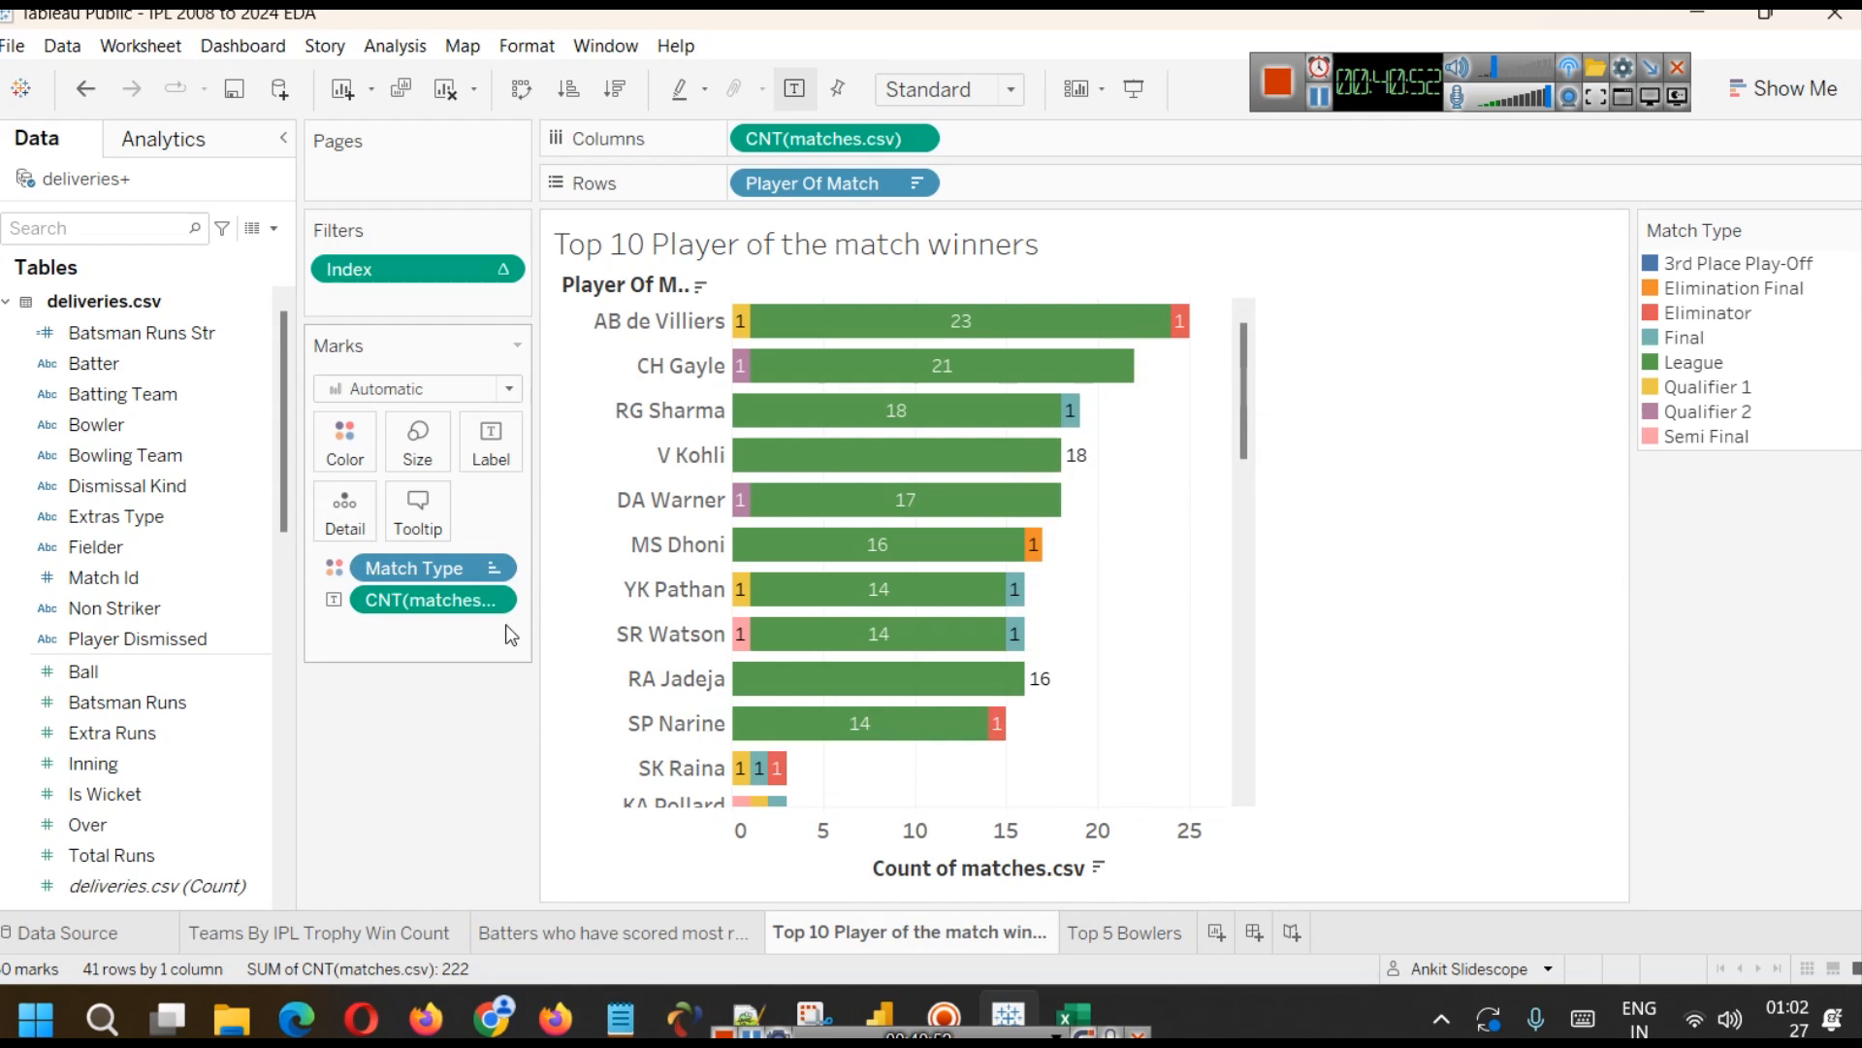
{"action": "left_click_drag", "start_coordinate": [376, 571], "coordinate": [66, 546]}
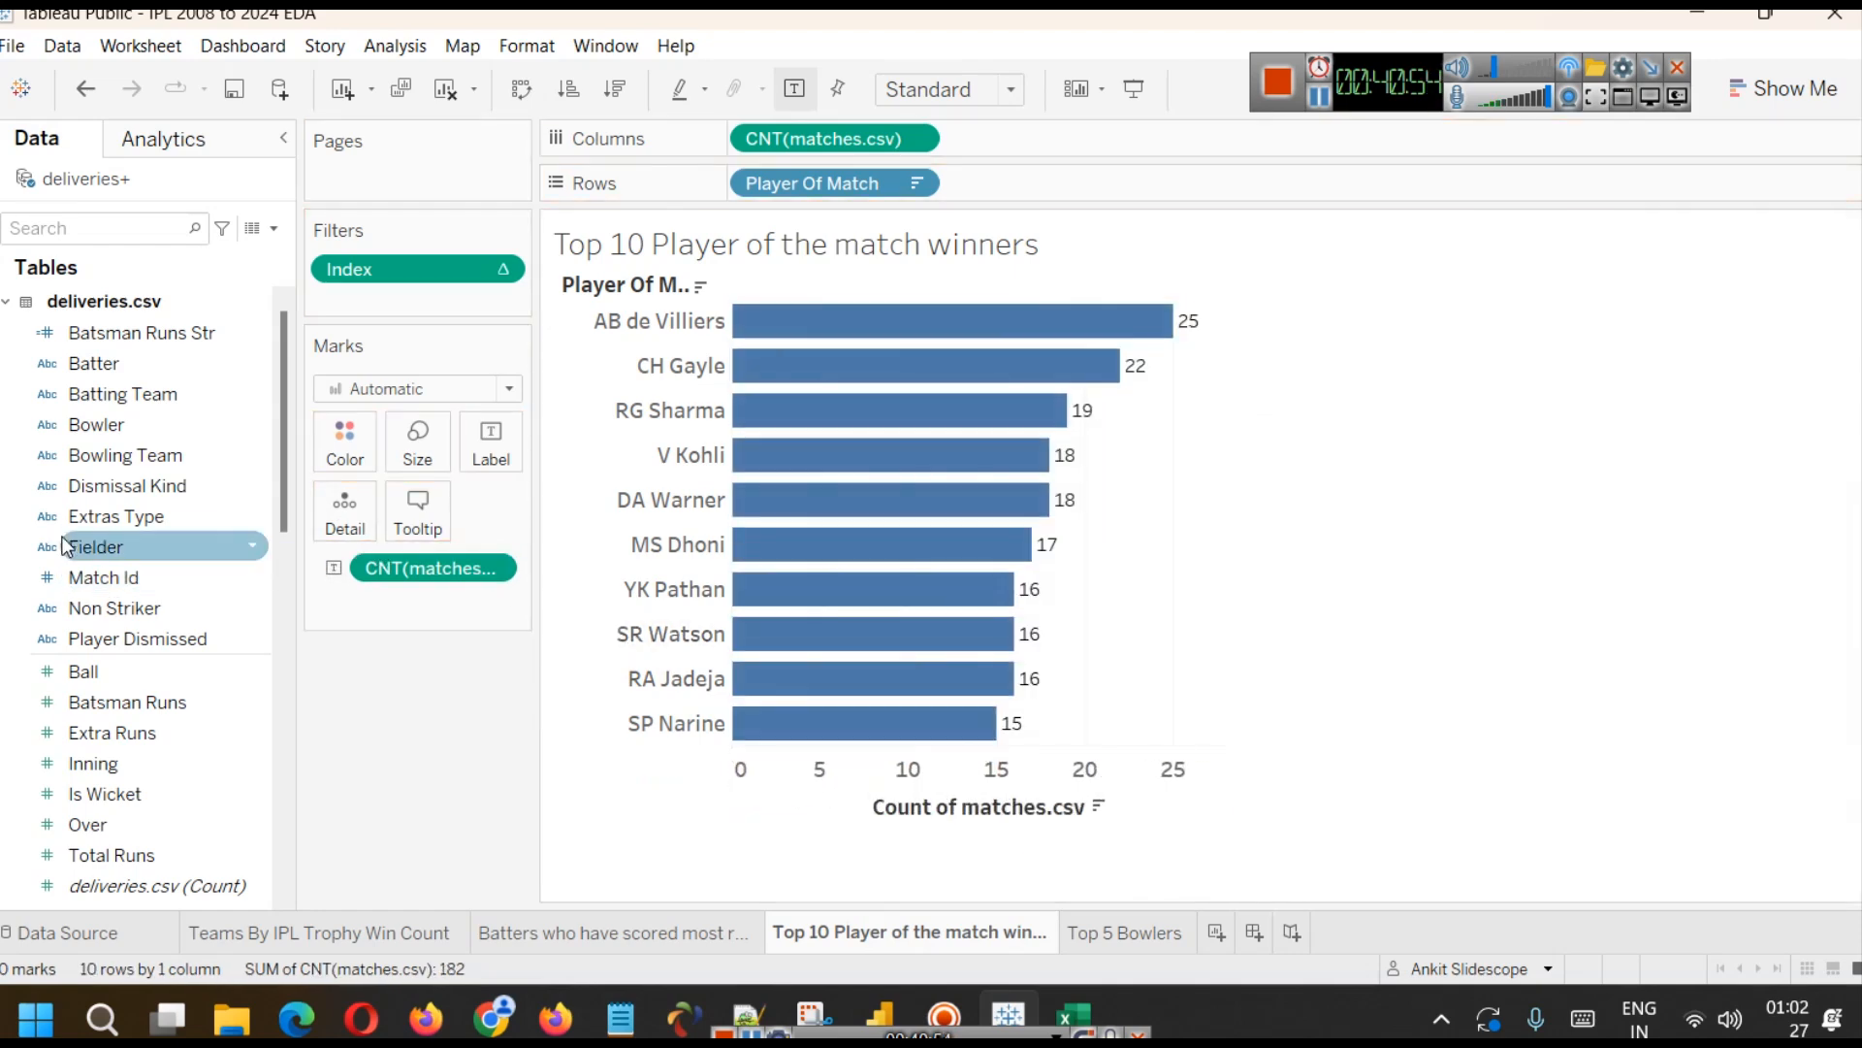
{"action": "left_click", "coordinate": [1169, 936]}
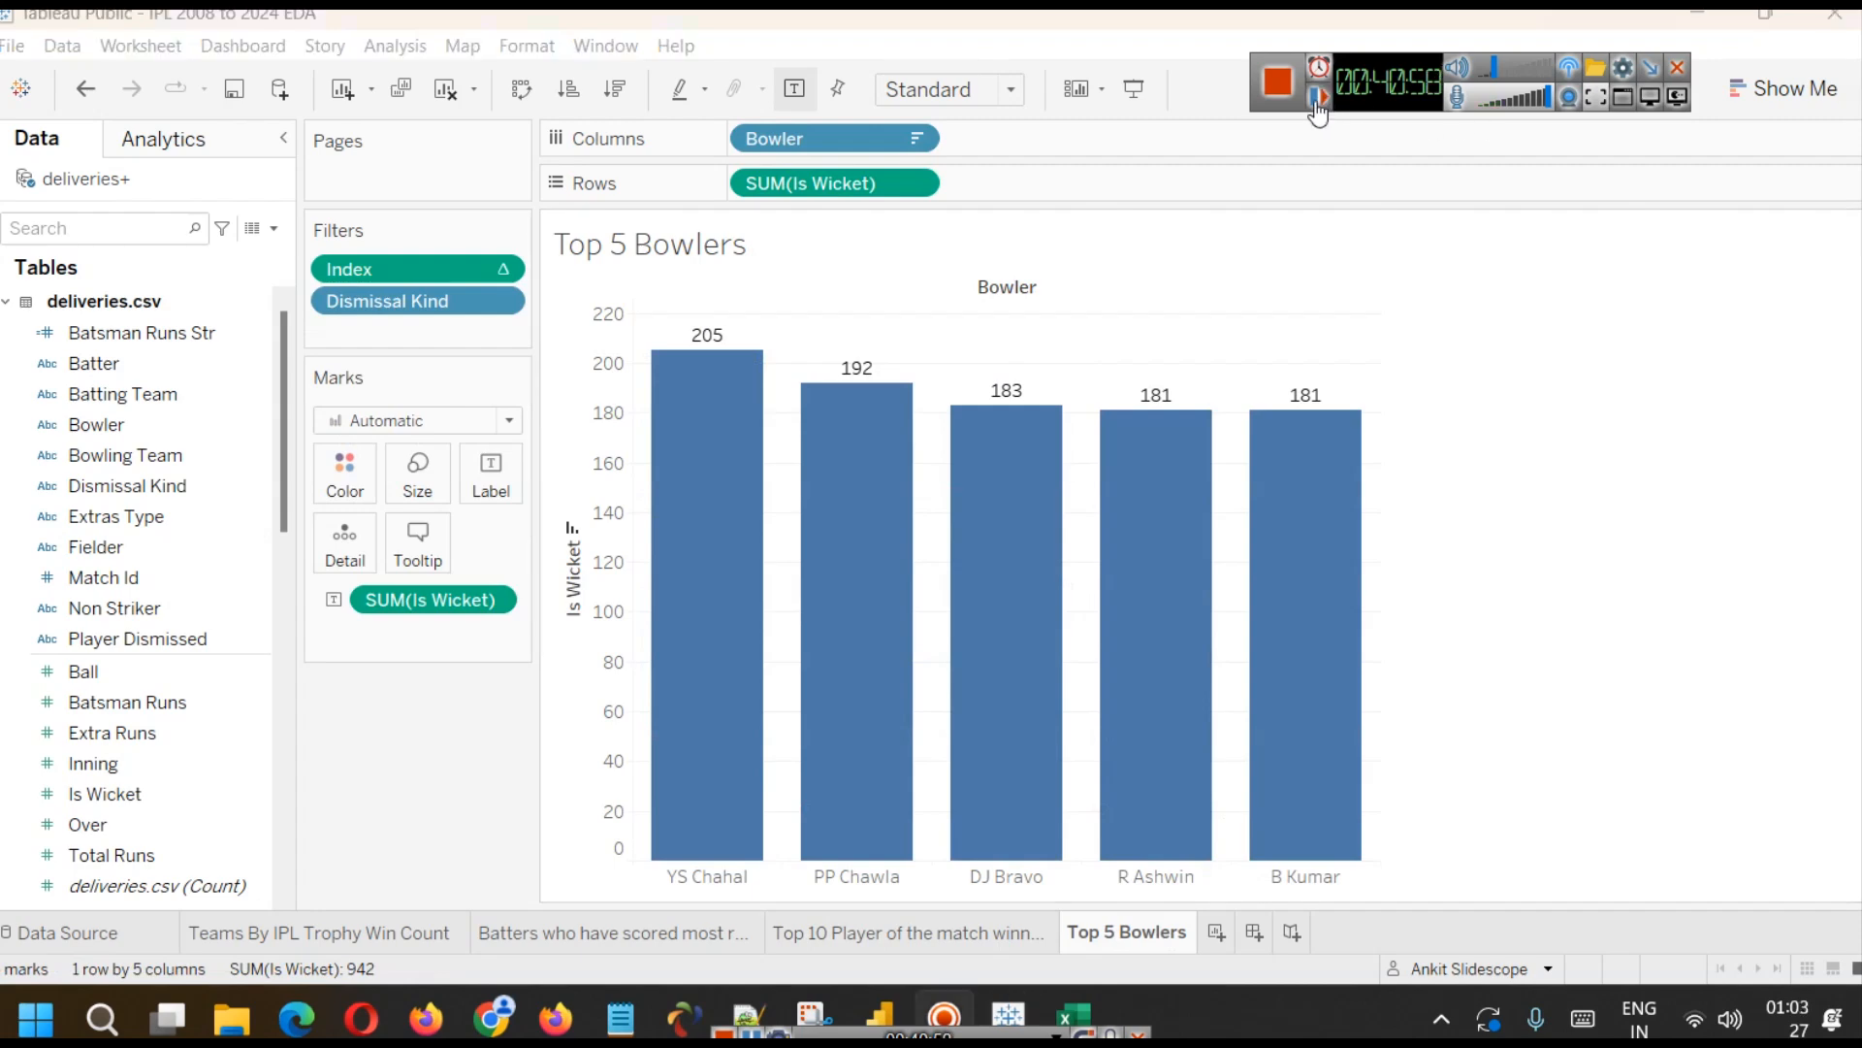
{"action": "left_click", "coordinate": [11, 49]}
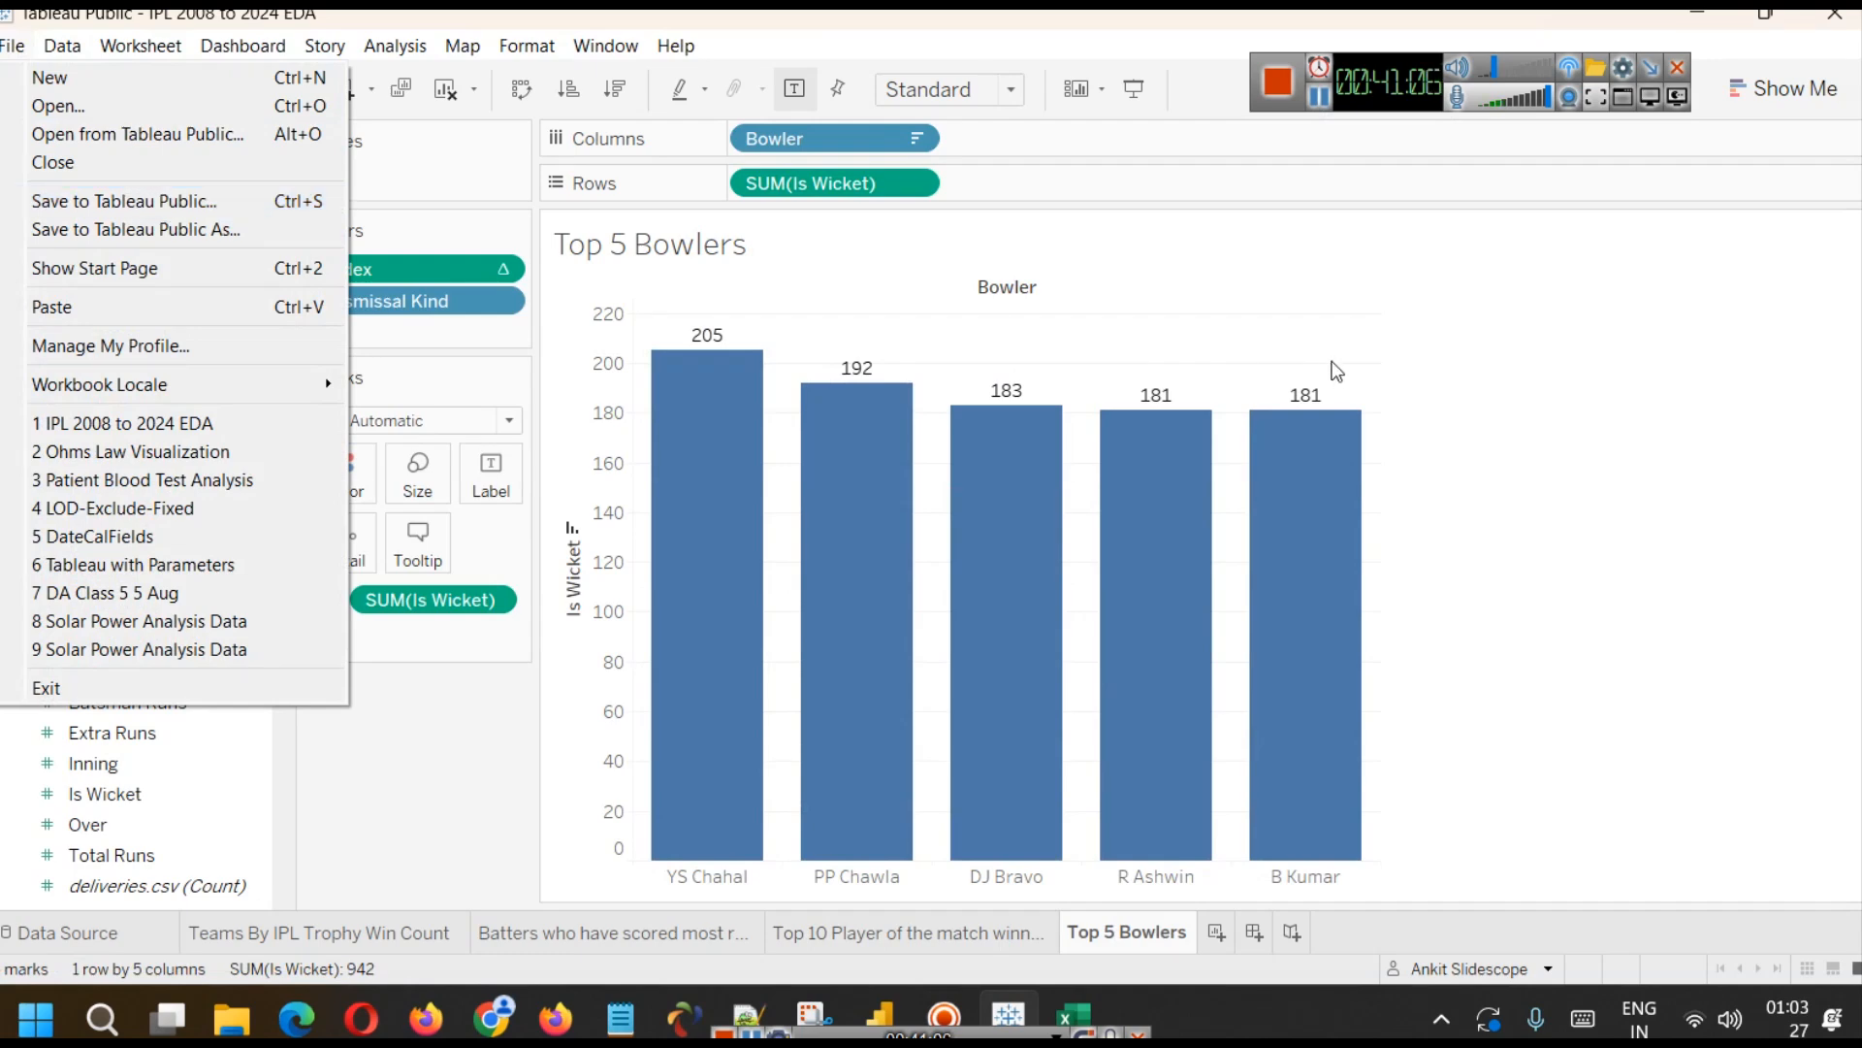
{"action": "left_click", "coordinate": [1402, 254]}
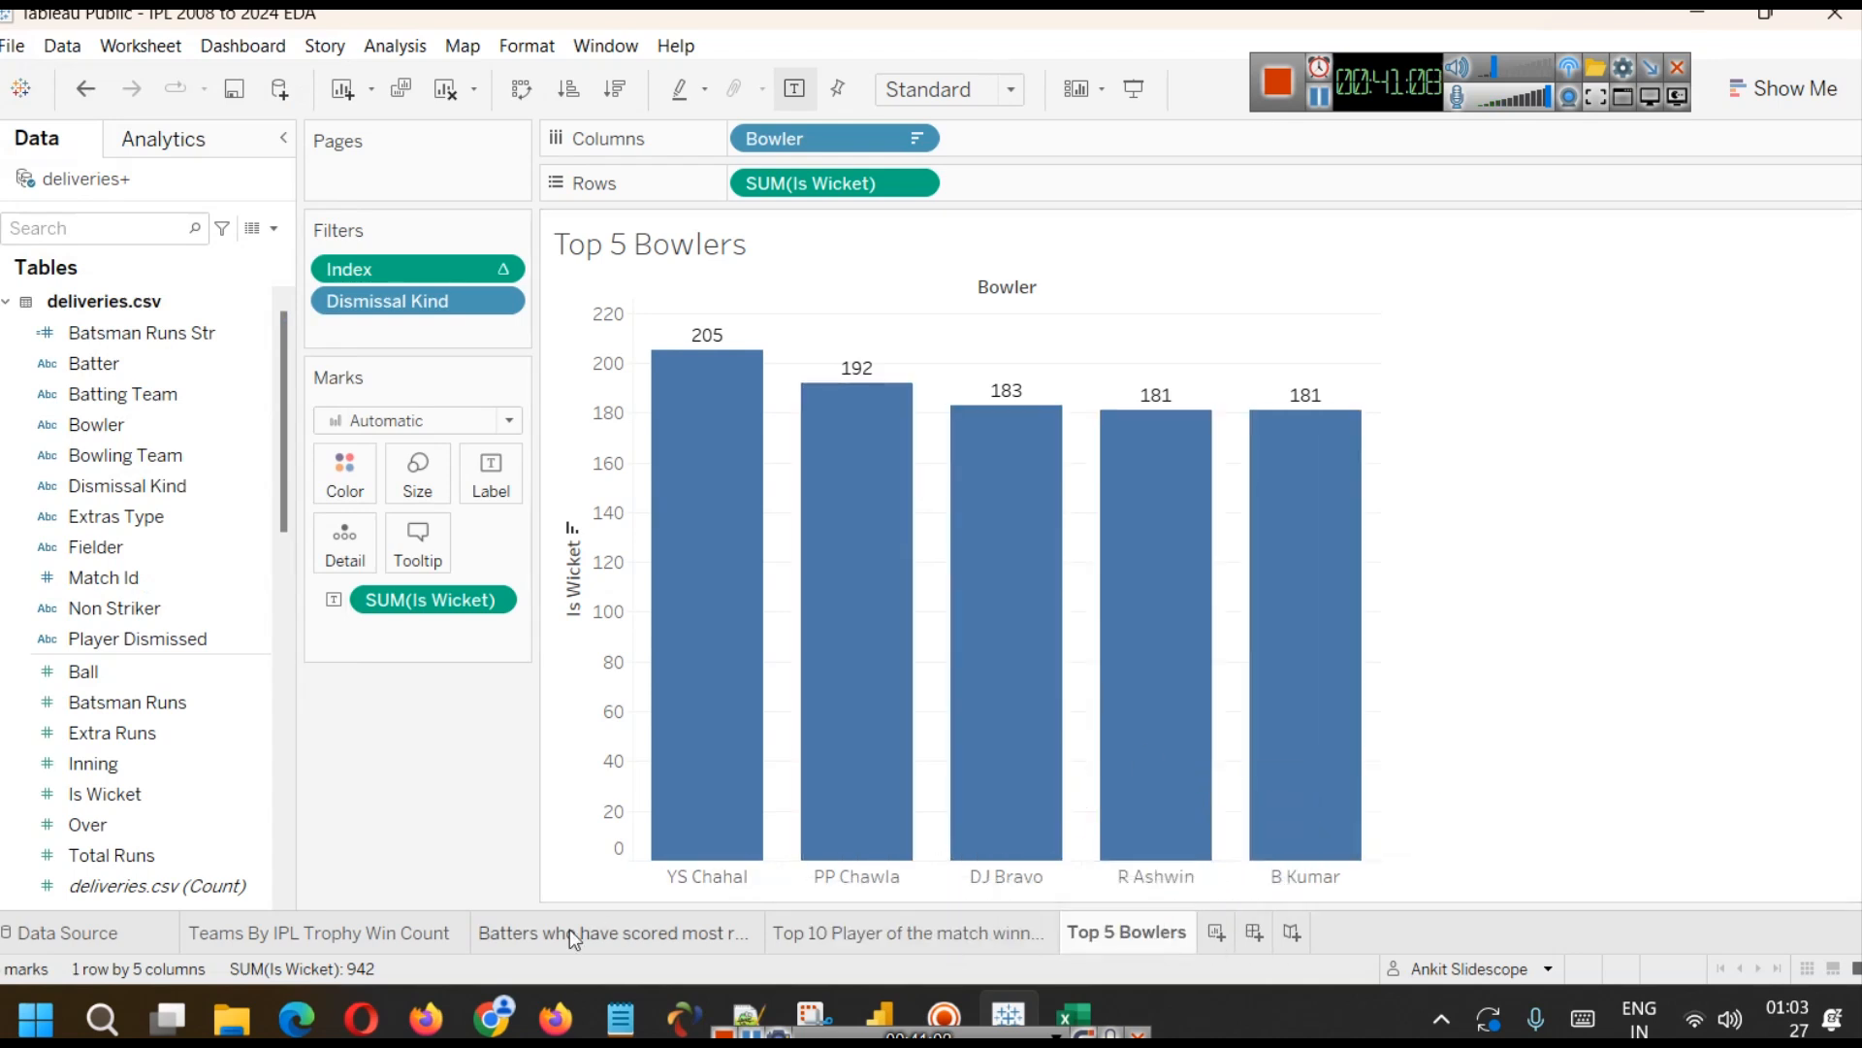
- Switch to Chrome and review the trophy wins, top batters and player of the match sheets of the published IPL 2008 to 2024 EDA workbook
{"action": "left_click", "coordinate": [514, 1024]}
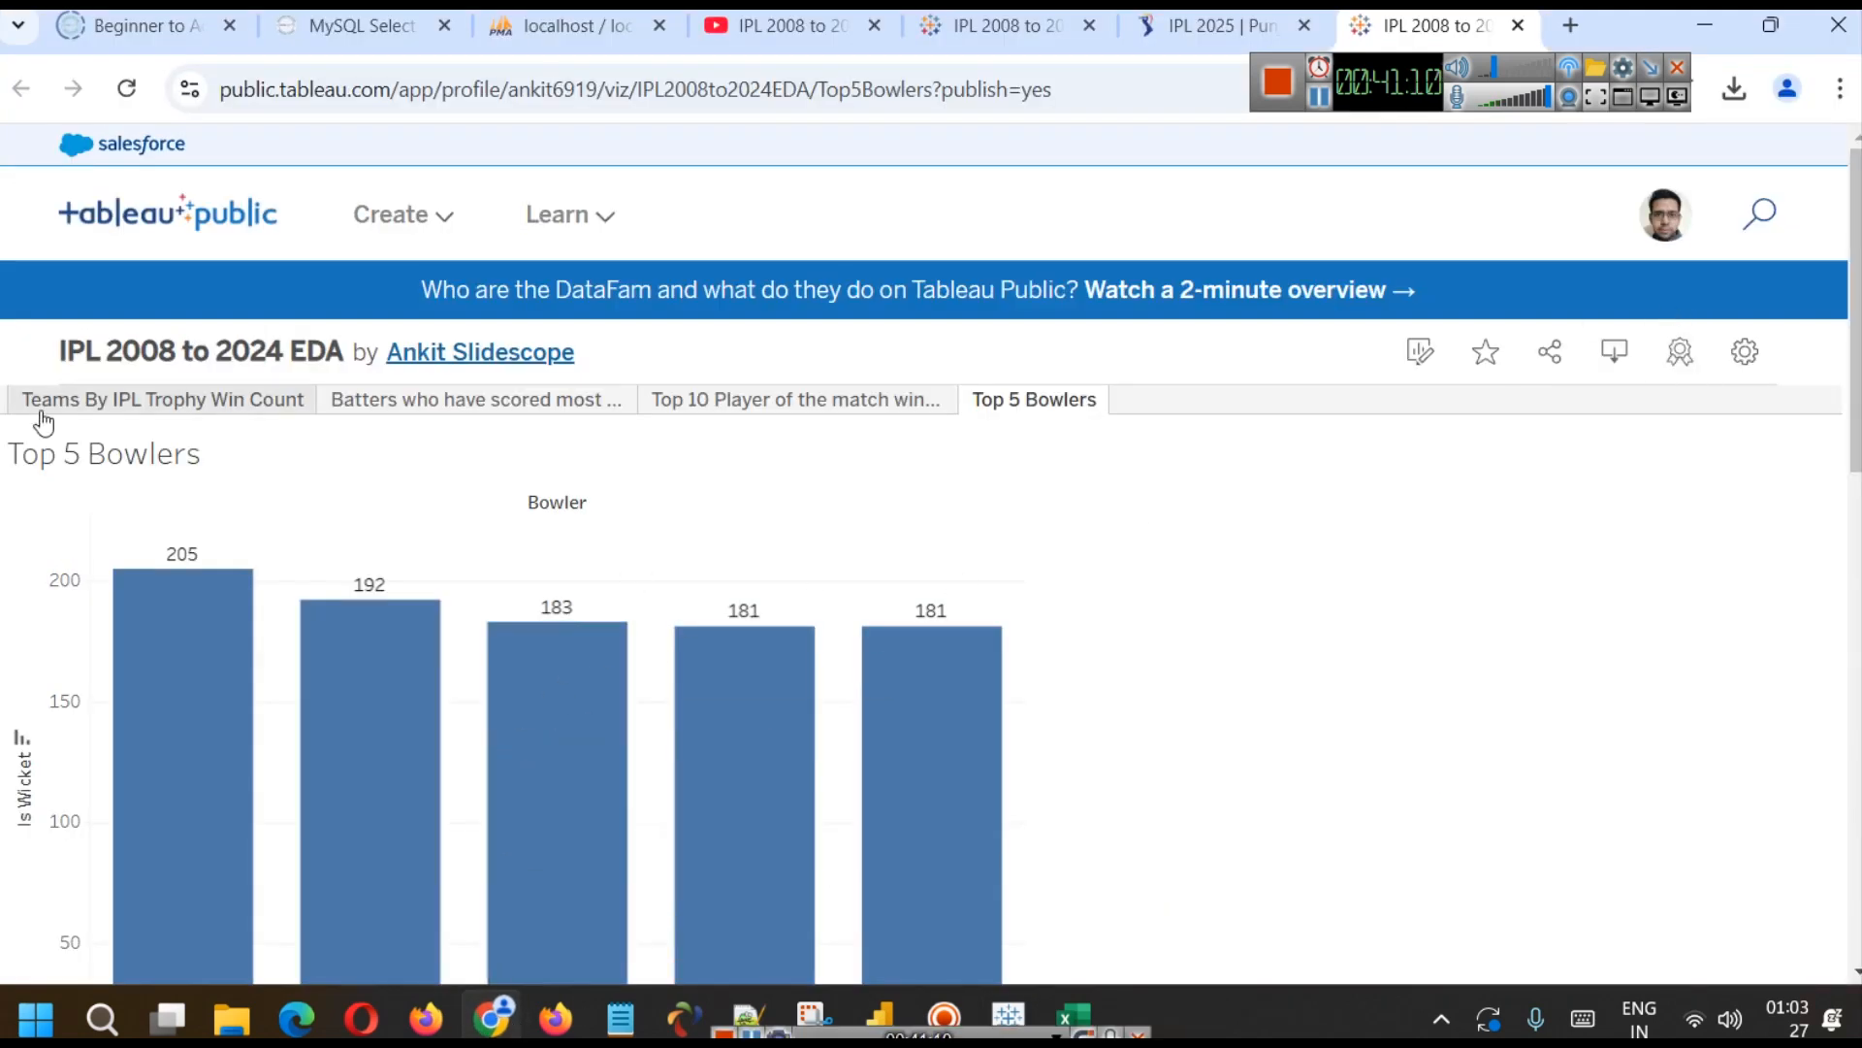
{"action": "left_click", "coordinate": [93, 406]}
{"action": "left_click", "coordinate": [460, 401]}
{"action": "left_click", "coordinate": [740, 401]}
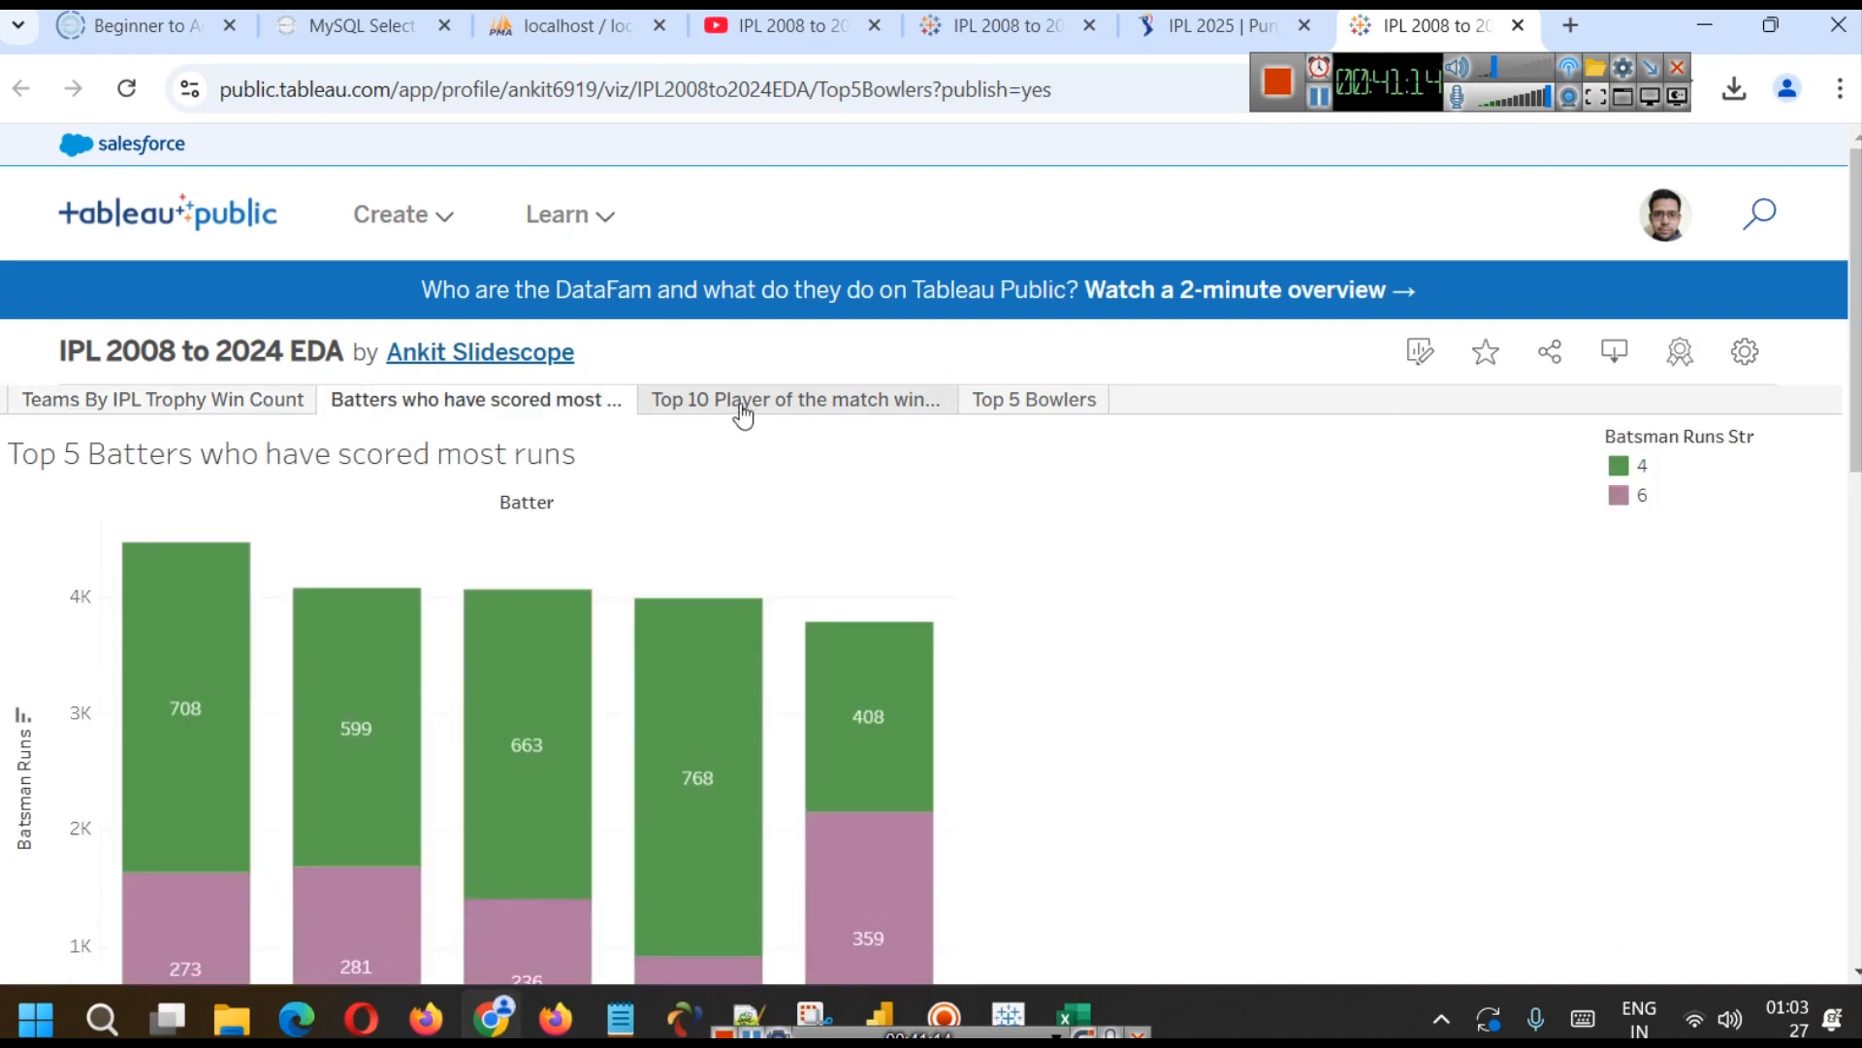
{"action": "scroll", "coordinate": [1080, 508], "scroll_direction": "down", "scroll_amount": 3}
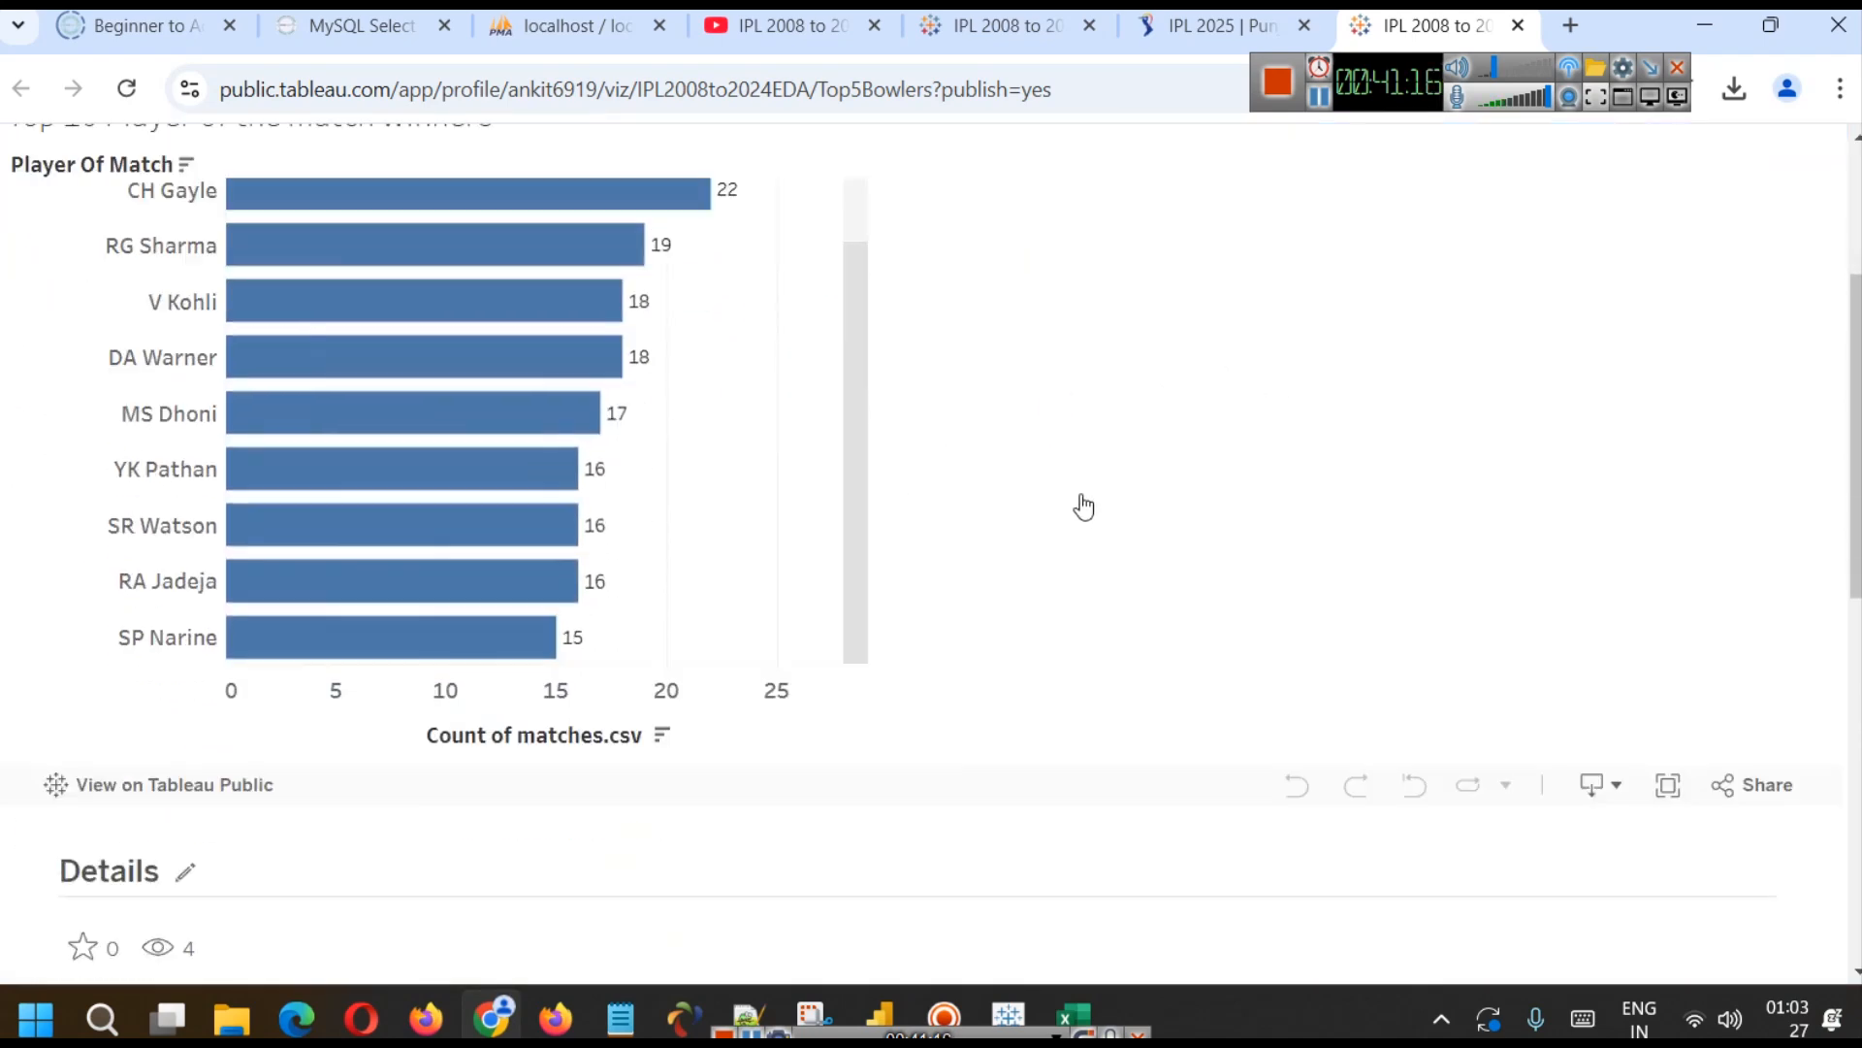
{"action": "scroll", "coordinate": [1046, 570], "scroll_direction": "up", "scroll_amount": 1}
{"action": "scroll", "coordinate": [1046, 569], "scroll_direction": "up", "scroll_amount": 3}
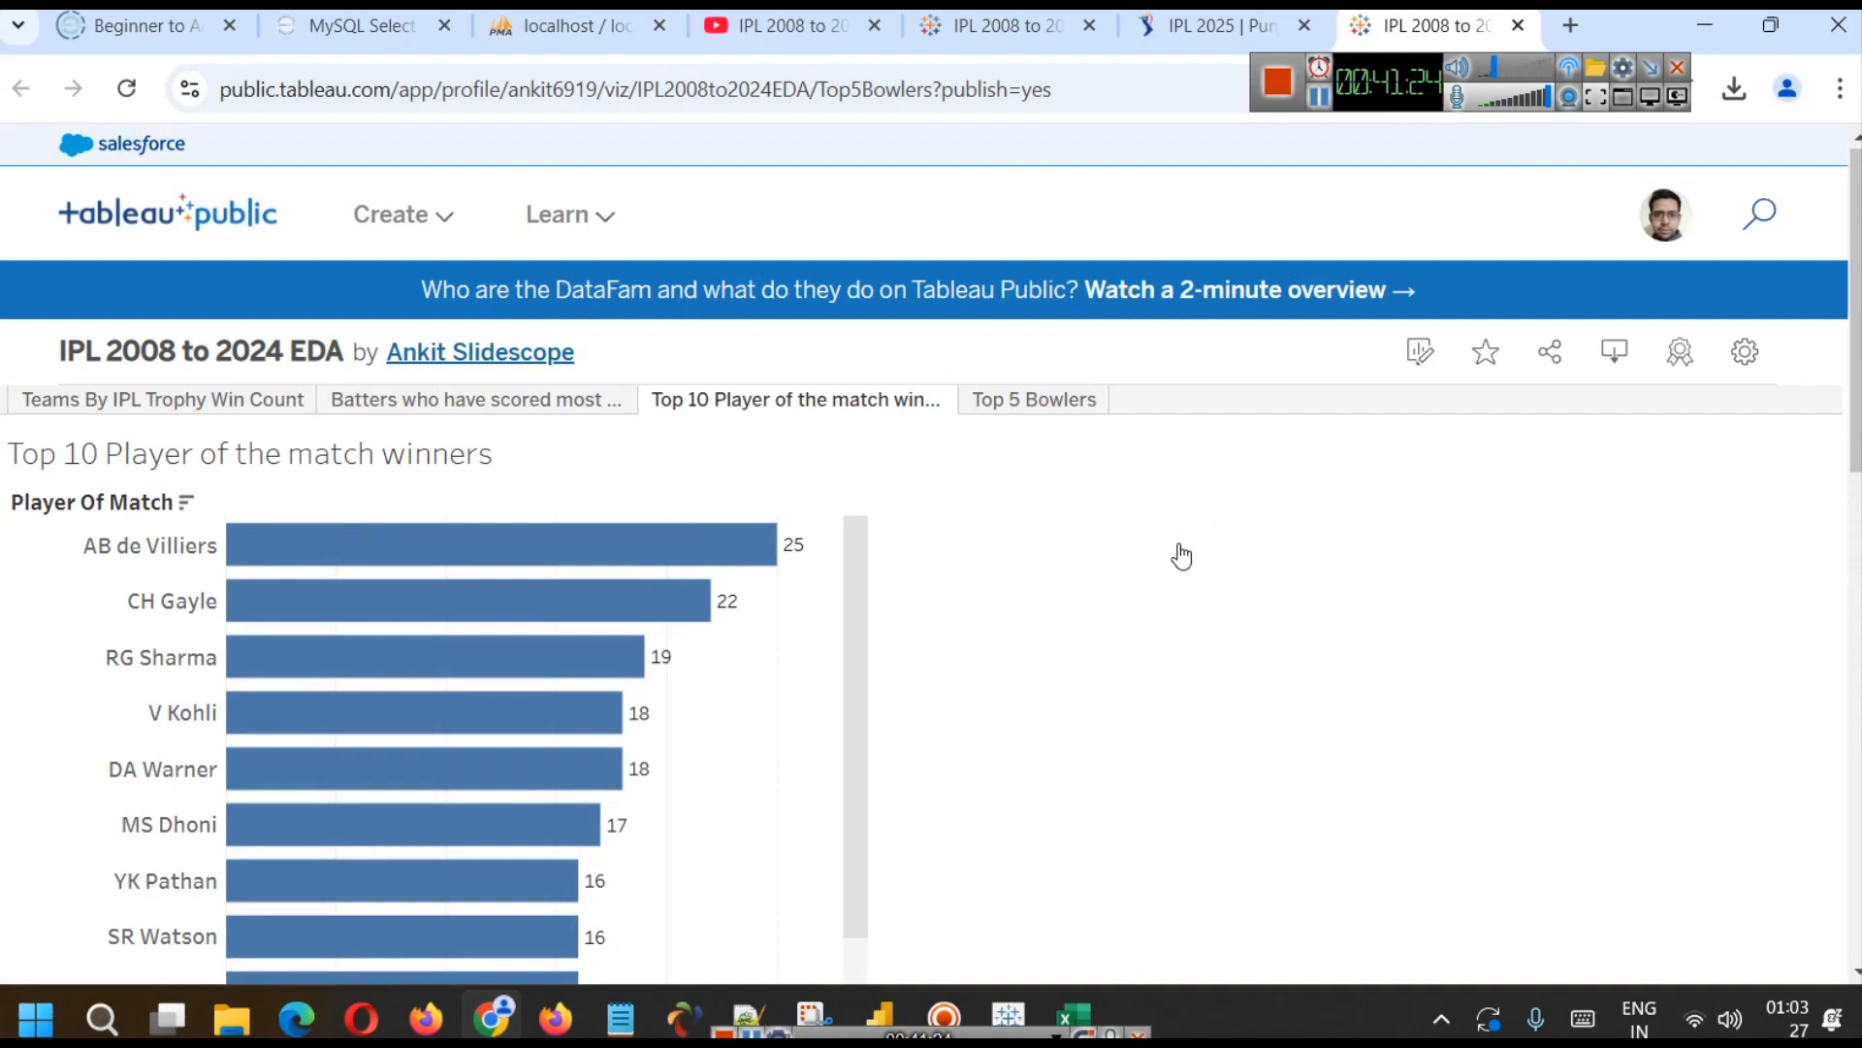
{"action": "scroll", "coordinate": [1033, 455], "scroll_direction": "down", "scroll_amount": 1}
{"action": "scroll", "coordinate": [1023, 476], "scroll_direction": "down", "scroll_amount": 3}
{"action": "scroll", "coordinate": [906, 507], "scroll_direction": "up", "scroll_amount": 3}
{"action": "scroll", "coordinate": [843, 557], "scroll_direction": "down", "scroll_amount": 2}
{"action": "scroll", "coordinate": [843, 552], "scroll_direction": "up", "scroll_amount": 3}
- Switch back to Tableau Public, create a new dashboard, and place a horizontal container on its canvas
{"action": "left_click", "coordinate": [1004, 1014]}
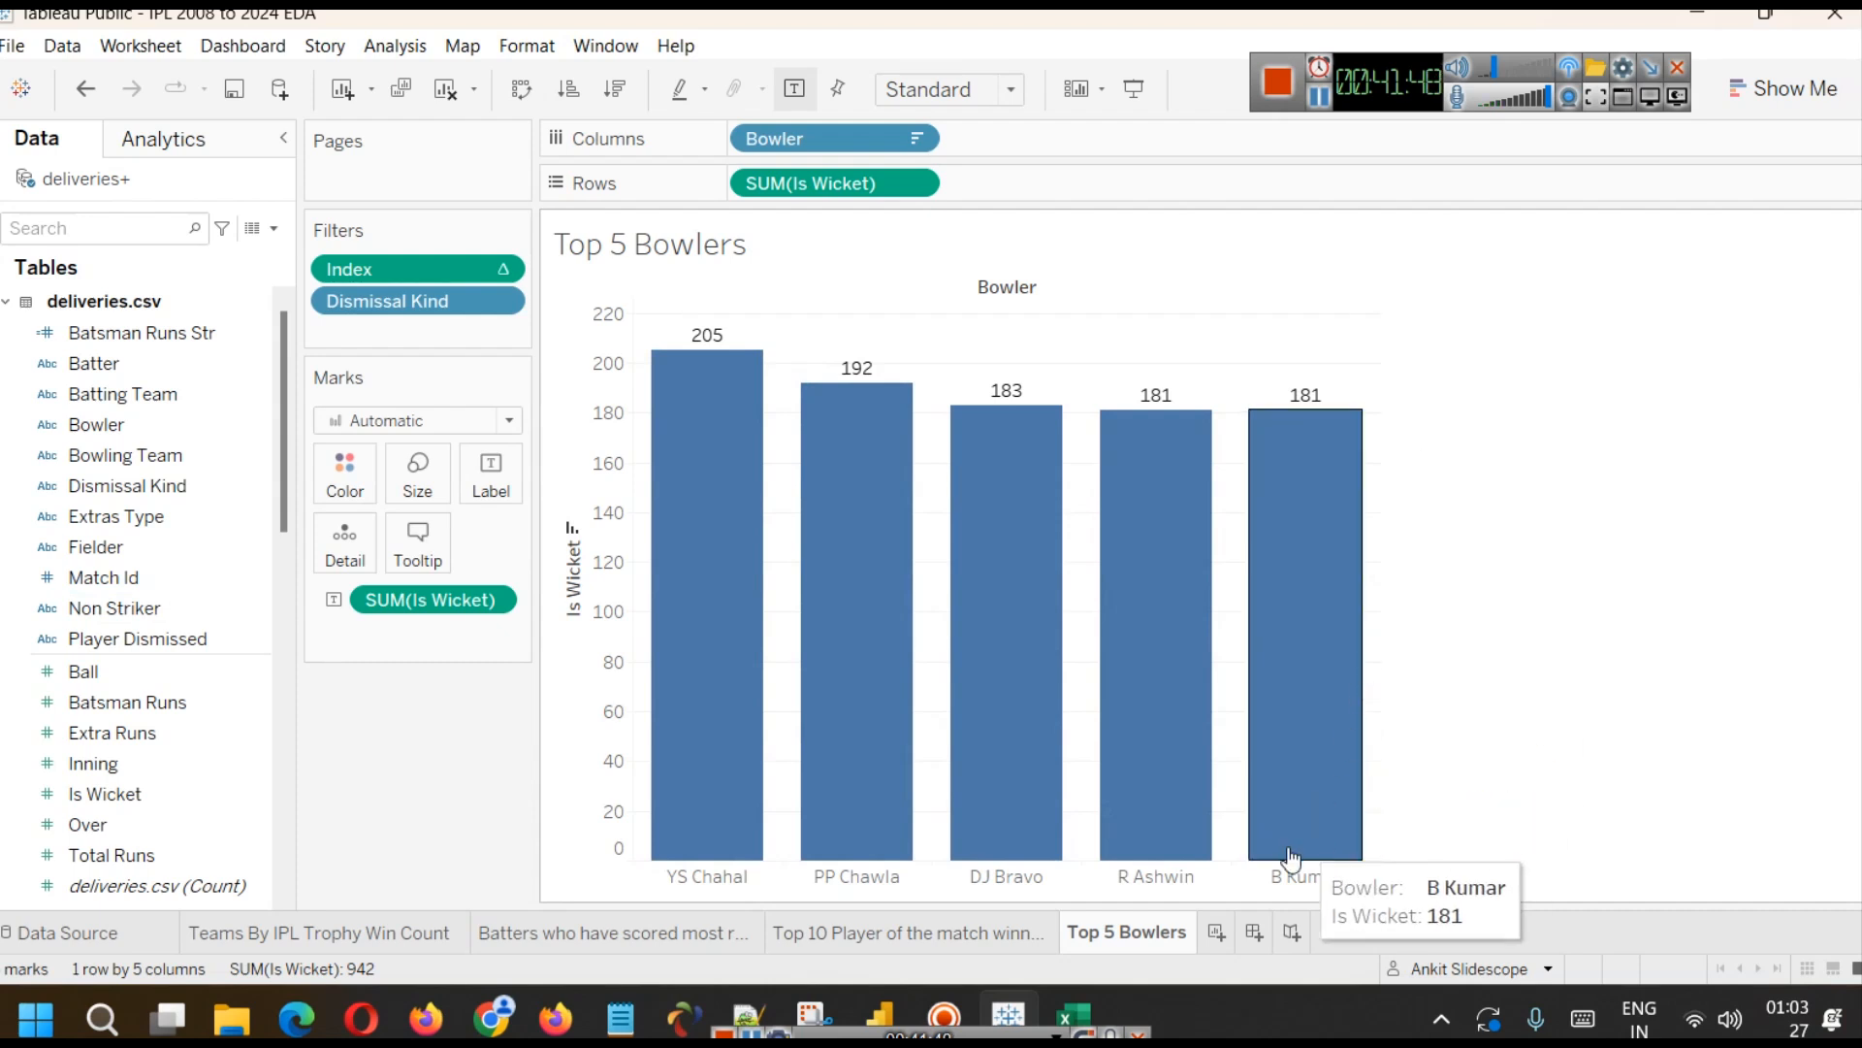
{"action": "left_click", "coordinate": [1253, 931]}
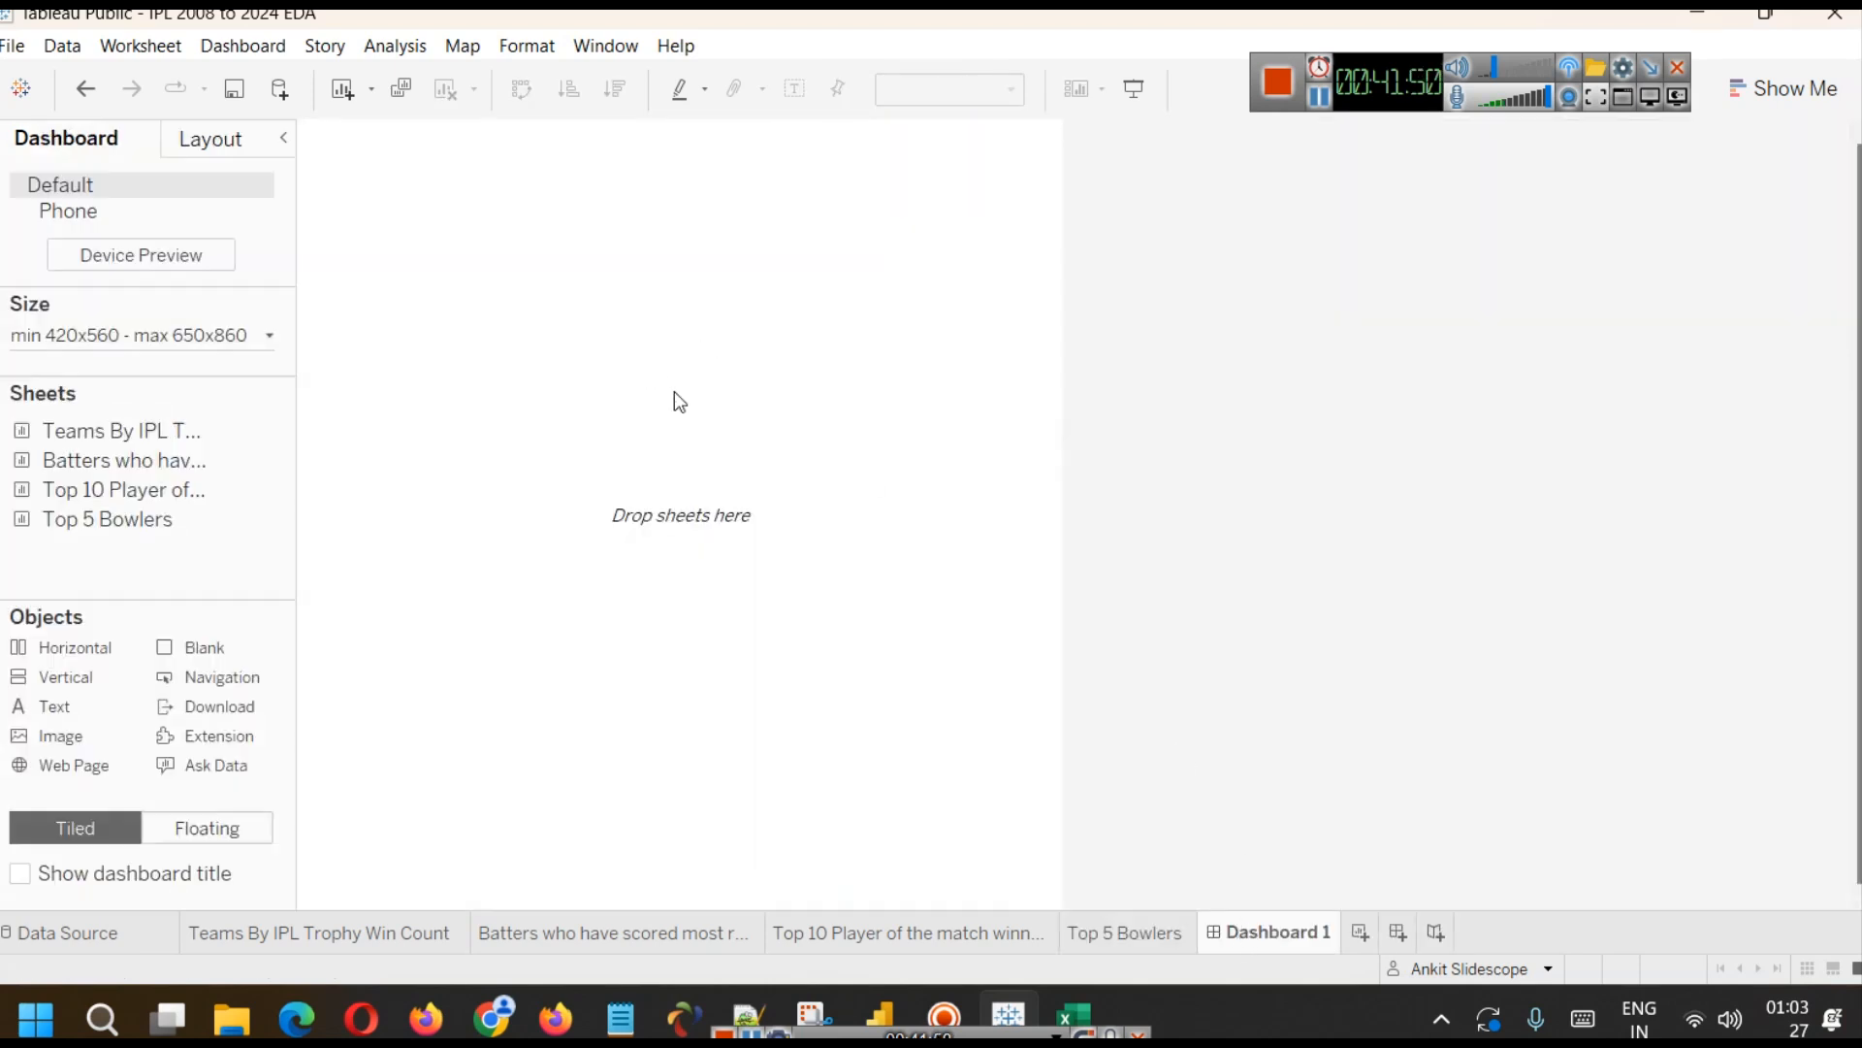
{"action": "left_click_drag", "start_coordinate": [70, 646], "coordinate": [537, 392]}
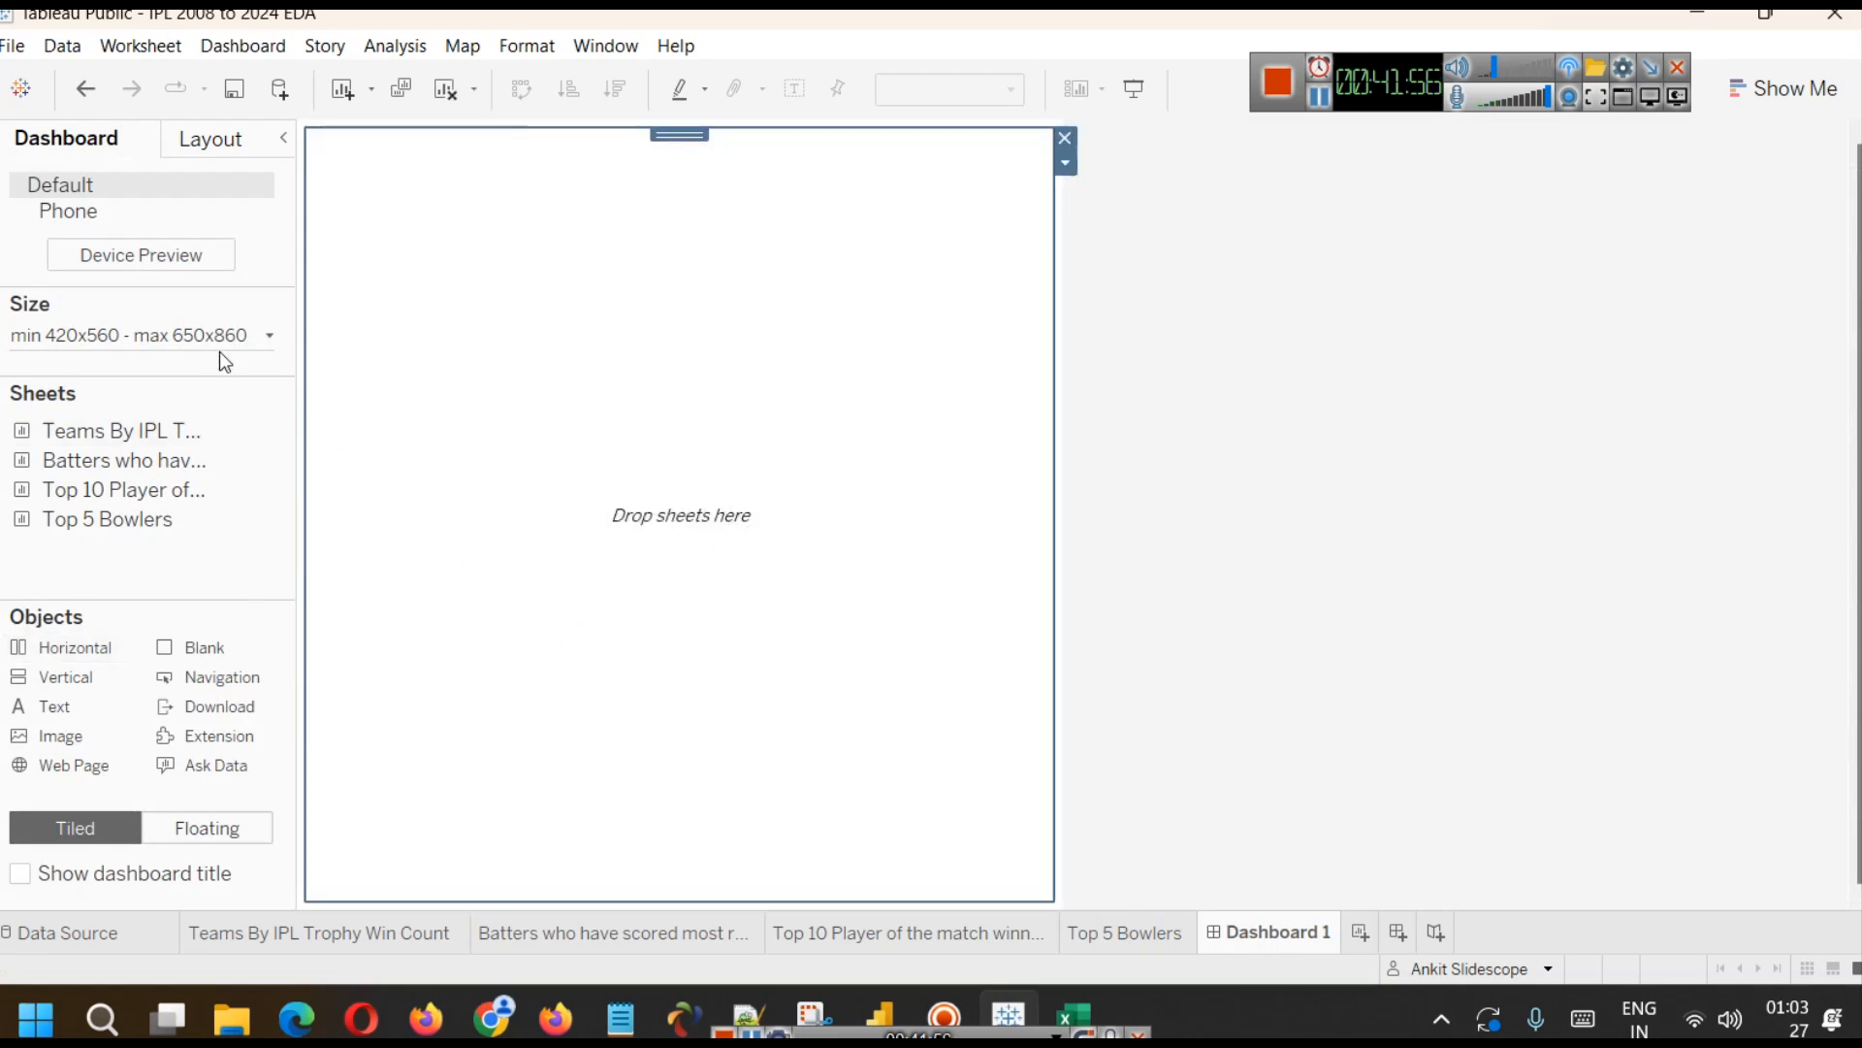
- Raise the dashboard's minimum width to 1120 px in its Range size settings
{"action": "left_click", "coordinate": [262, 335]}
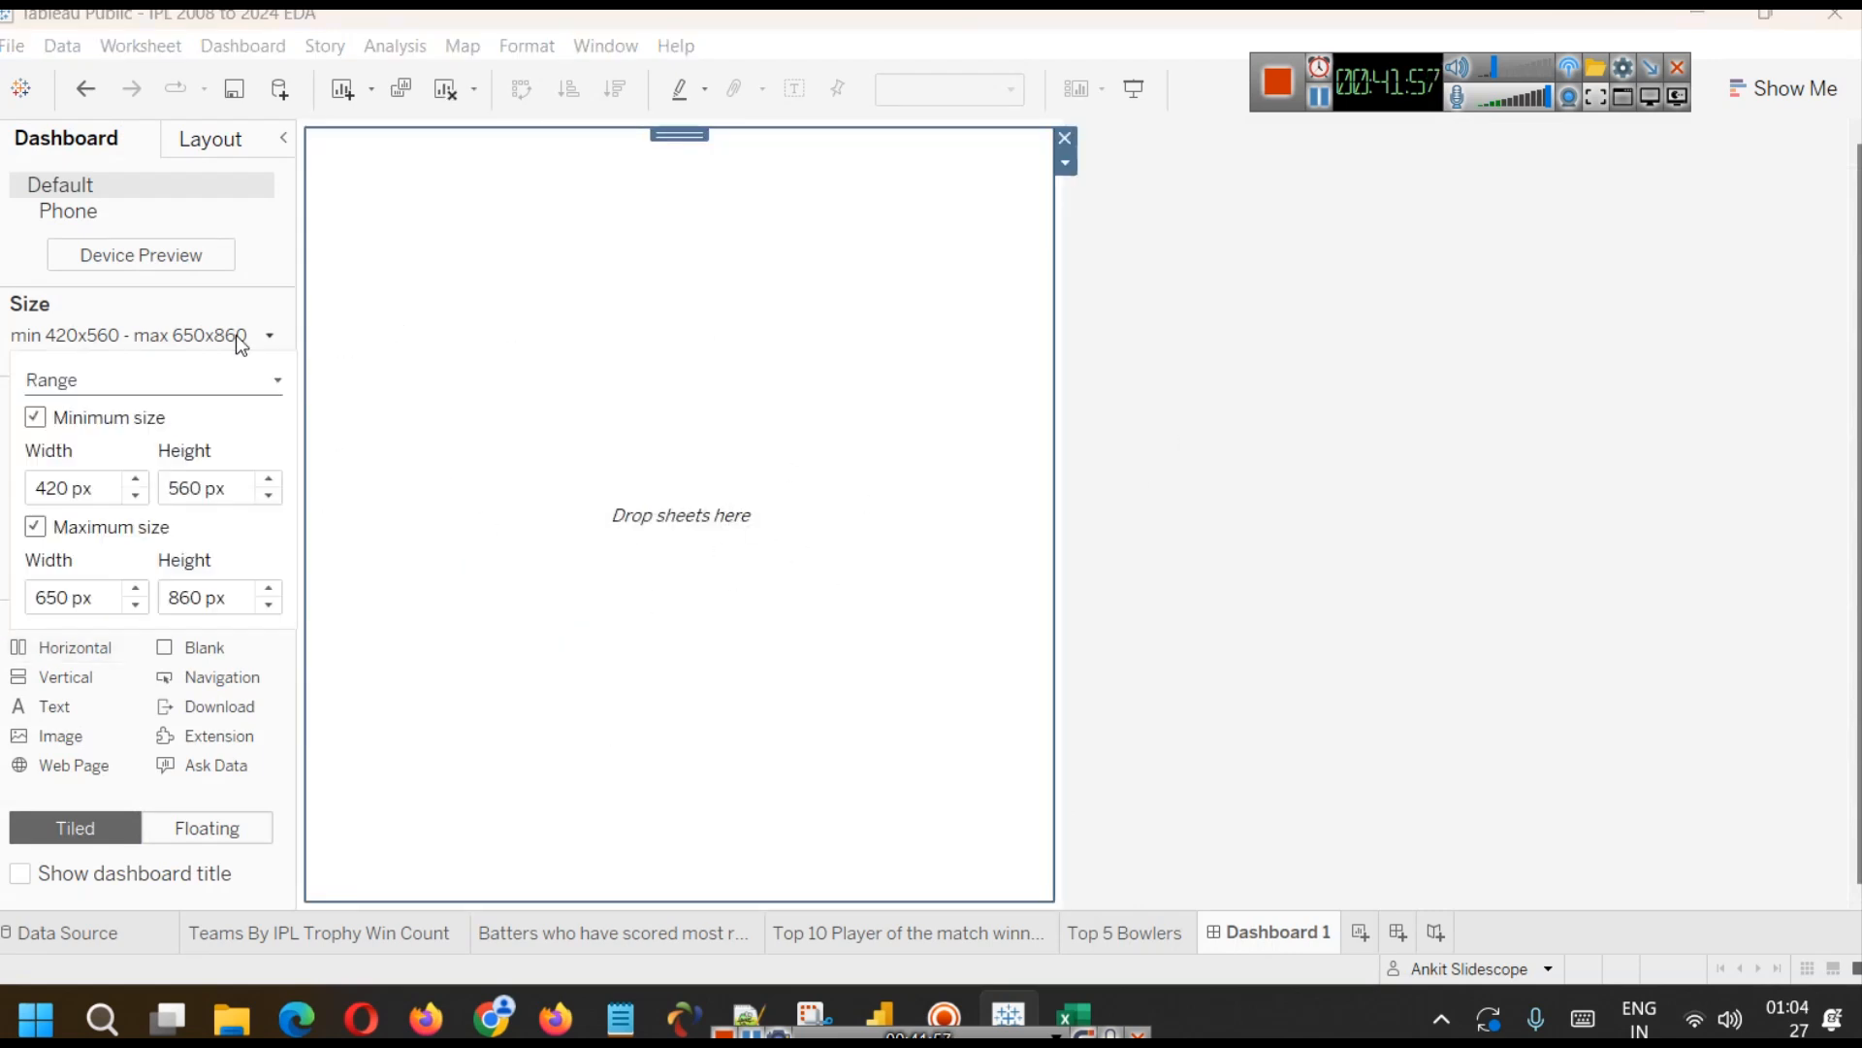
{"action": "left_click", "coordinate": [141, 479]}
{"action": "left_click", "coordinate": [142, 479]}
{"action": "left_click", "coordinate": [141, 479]}
{"action": "left_click", "coordinate": [141, 479]}
{"action": "left_click", "coordinate": [142, 479]}
{"action": "left_click", "coordinate": [142, 479]}
{"action": "left_click", "coordinate": [142, 479]}
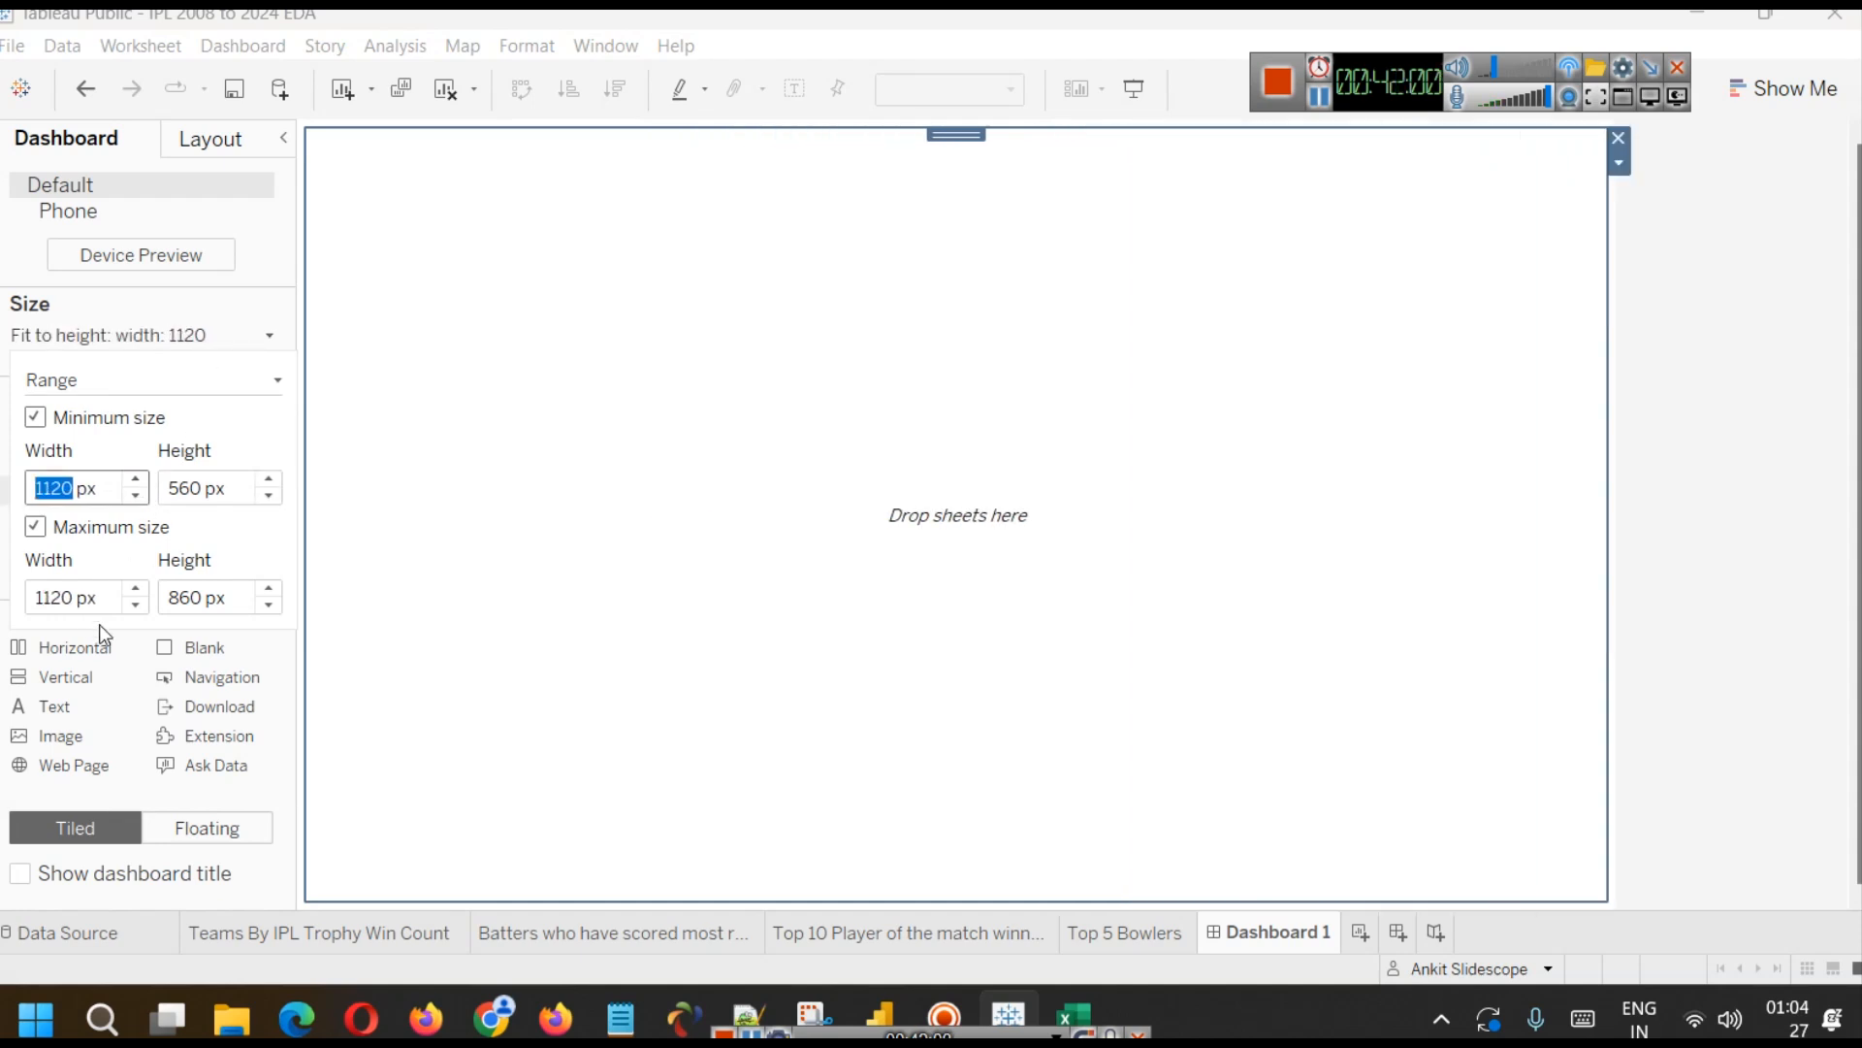
- Place the Teams By IPL Trophy Win Count and Top 5 Batters sheets side by side in the dashboard's horizontal container
{"action": "left_click", "coordinate": [291, 330]}
{"action": "mouse_move", "coordinate": [118, 460]}
{"action": "left_click_drag", "start_coordinate": [116, 430], "coordinate": [483, 350]}
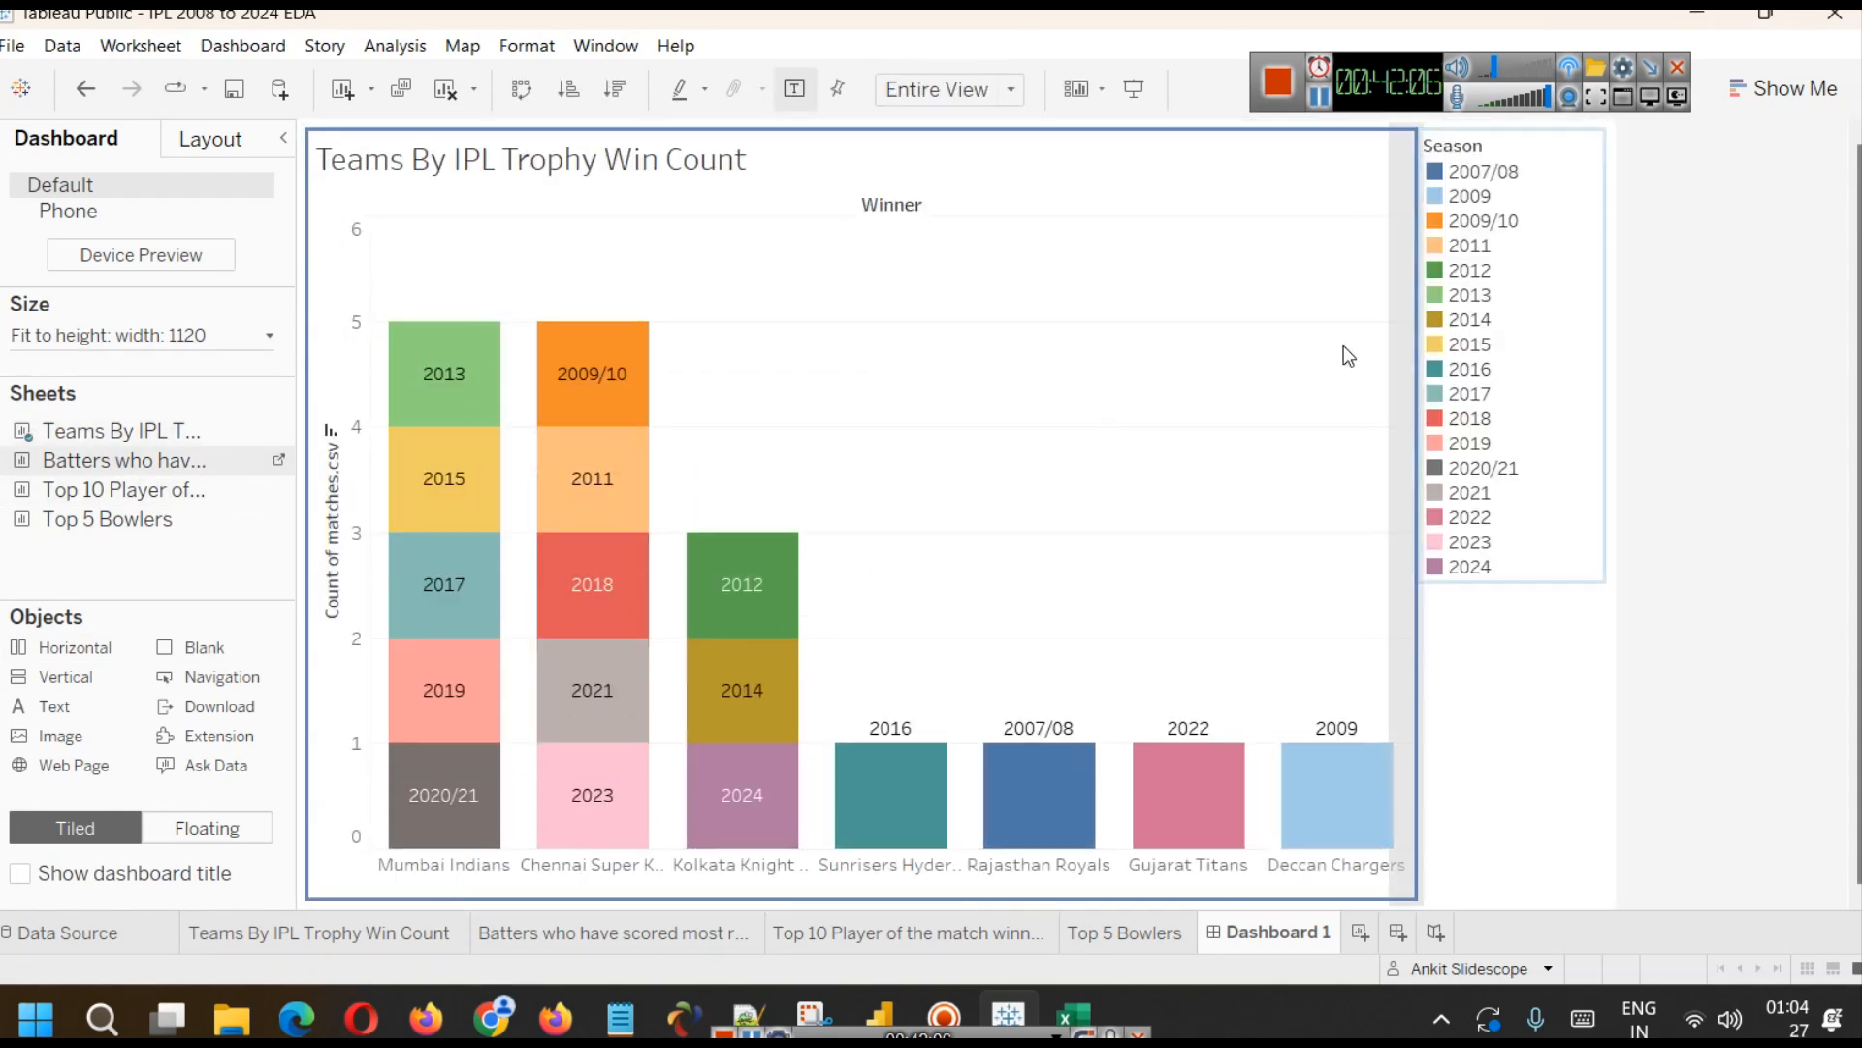
{"action": "left_click_drag", "start_coordinate": [1349, 356], "coordinate": [1342, 357]}
{"action": "mouse_move", "coordinate": [102, 511]}
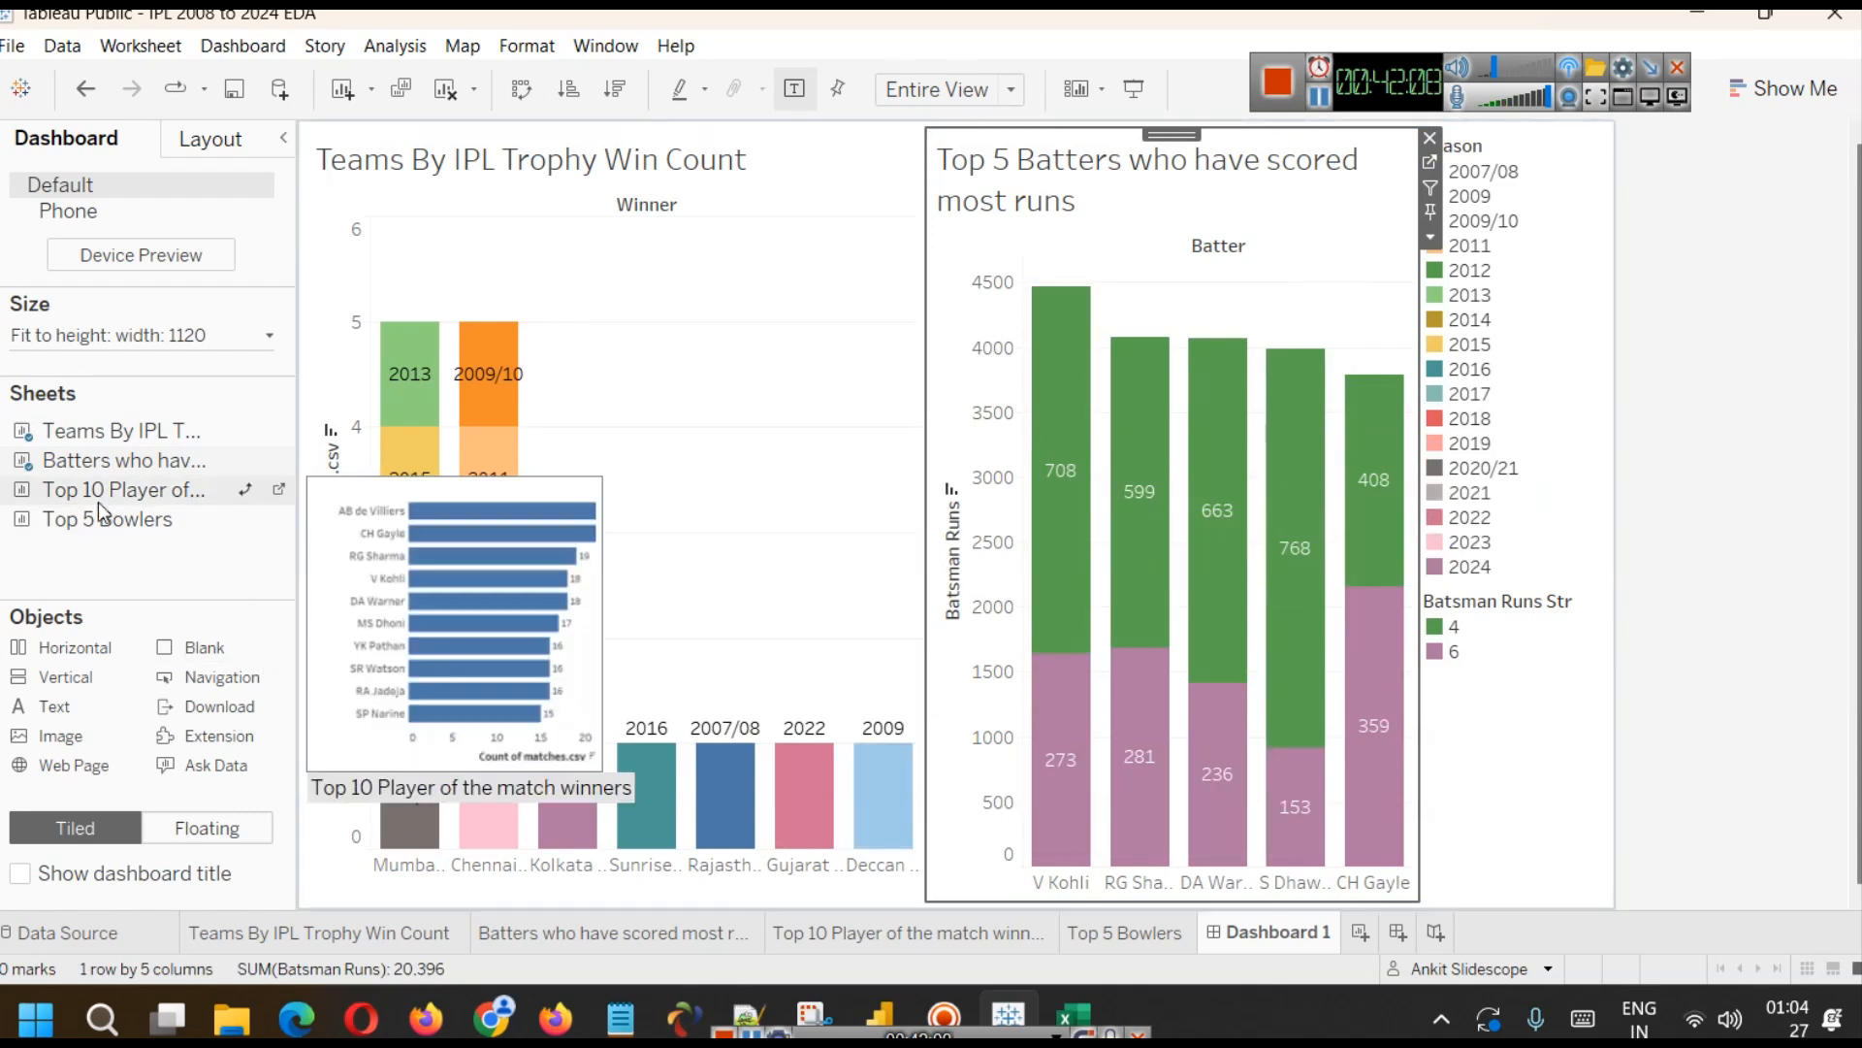
{"action": "mouse_move", "coordinate": [81, 498]}
{"action": "left_mouse_down"}
{"action": "mouse_move", "coordinate": [565, 747]}
{"action": "mouse_move", "coordinate": [633, 649]}
{"action": "mouse_move", "coordinate": [283, 607]}
{"action": "mouse_move", "coordinate": [38, 533]}
{"action": "mouse_move", "coordinate": [64, 556]}
{"action": "left_mouse_up"}
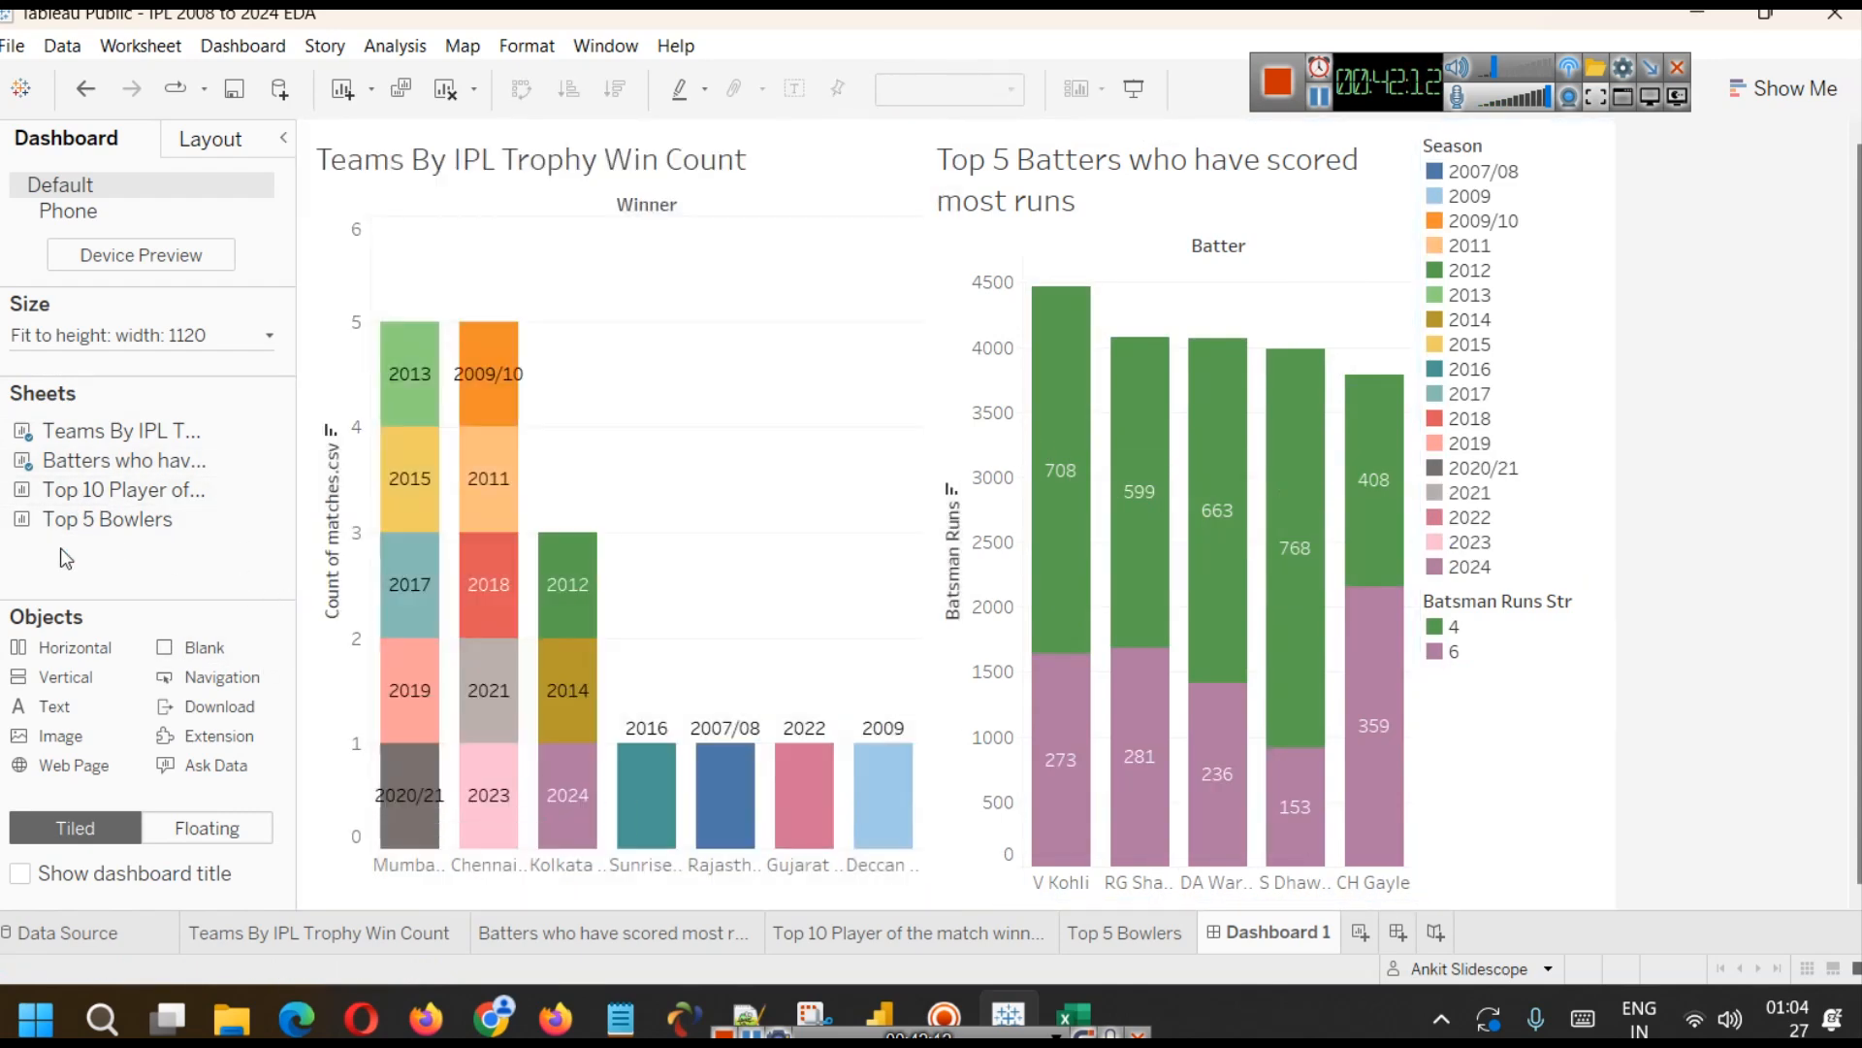
- Add a second horizontal container below the first and place the Top 10 Player of the match winners and Top 5 Bowlers sheets side by side in it
{"action": "mouse_move", "coordinate": [74, 656]}
{"action": "left_mouse_down"}
{"action": "mouse_move", "coordinate": [556, 741]}
{"action": "mouse_move", "coordinate": [836, 861]}
{"action": "mouse_move", "coordinate": [582, 844]}
{"action": "mouse_move", "coordinate": [615, 870]}
{"action": "mouse_move", "coordinate": [624, 844]}
{"action": "mouse_move", "coordinate": [669, 831]}
{"action": "mouse_move", "coordinate": [446, 699]}
{"action": "left_mouse_up"}
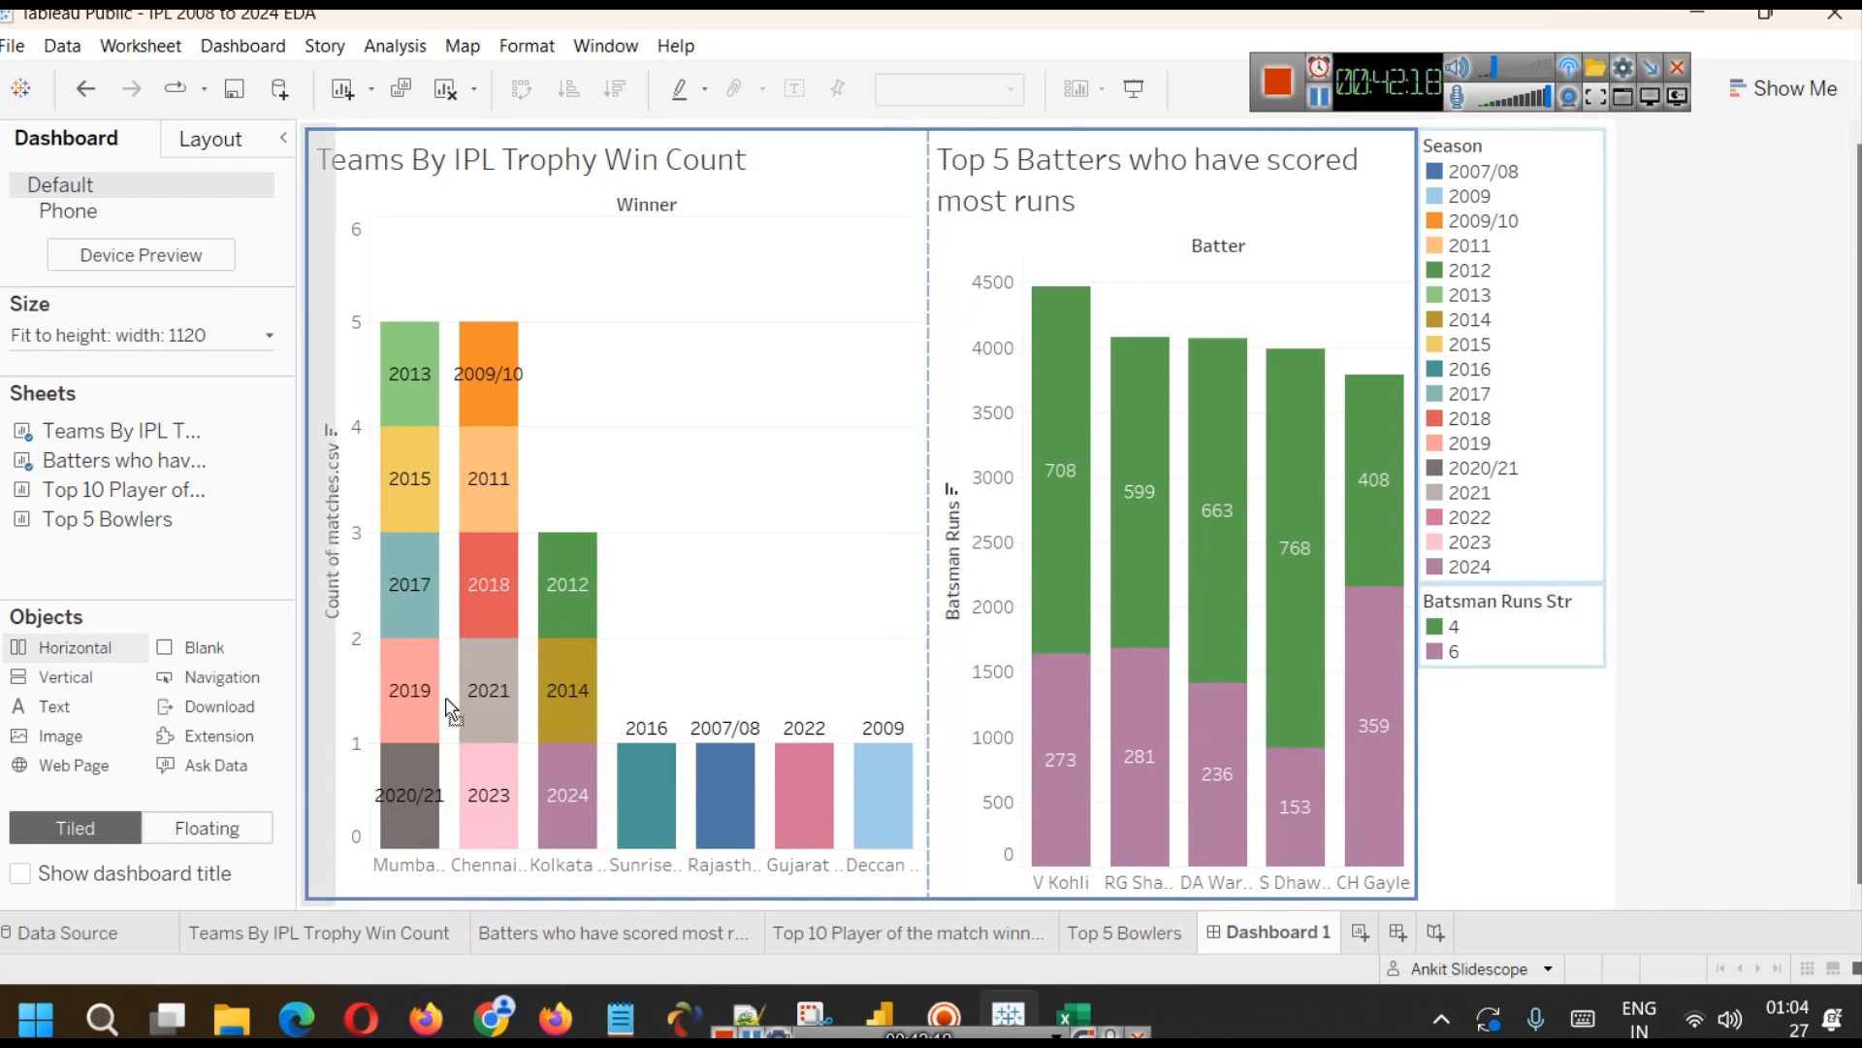
{"action": "left_click_drag", "start_coordinate": [544, 591], "coordinate": [468, 877]}
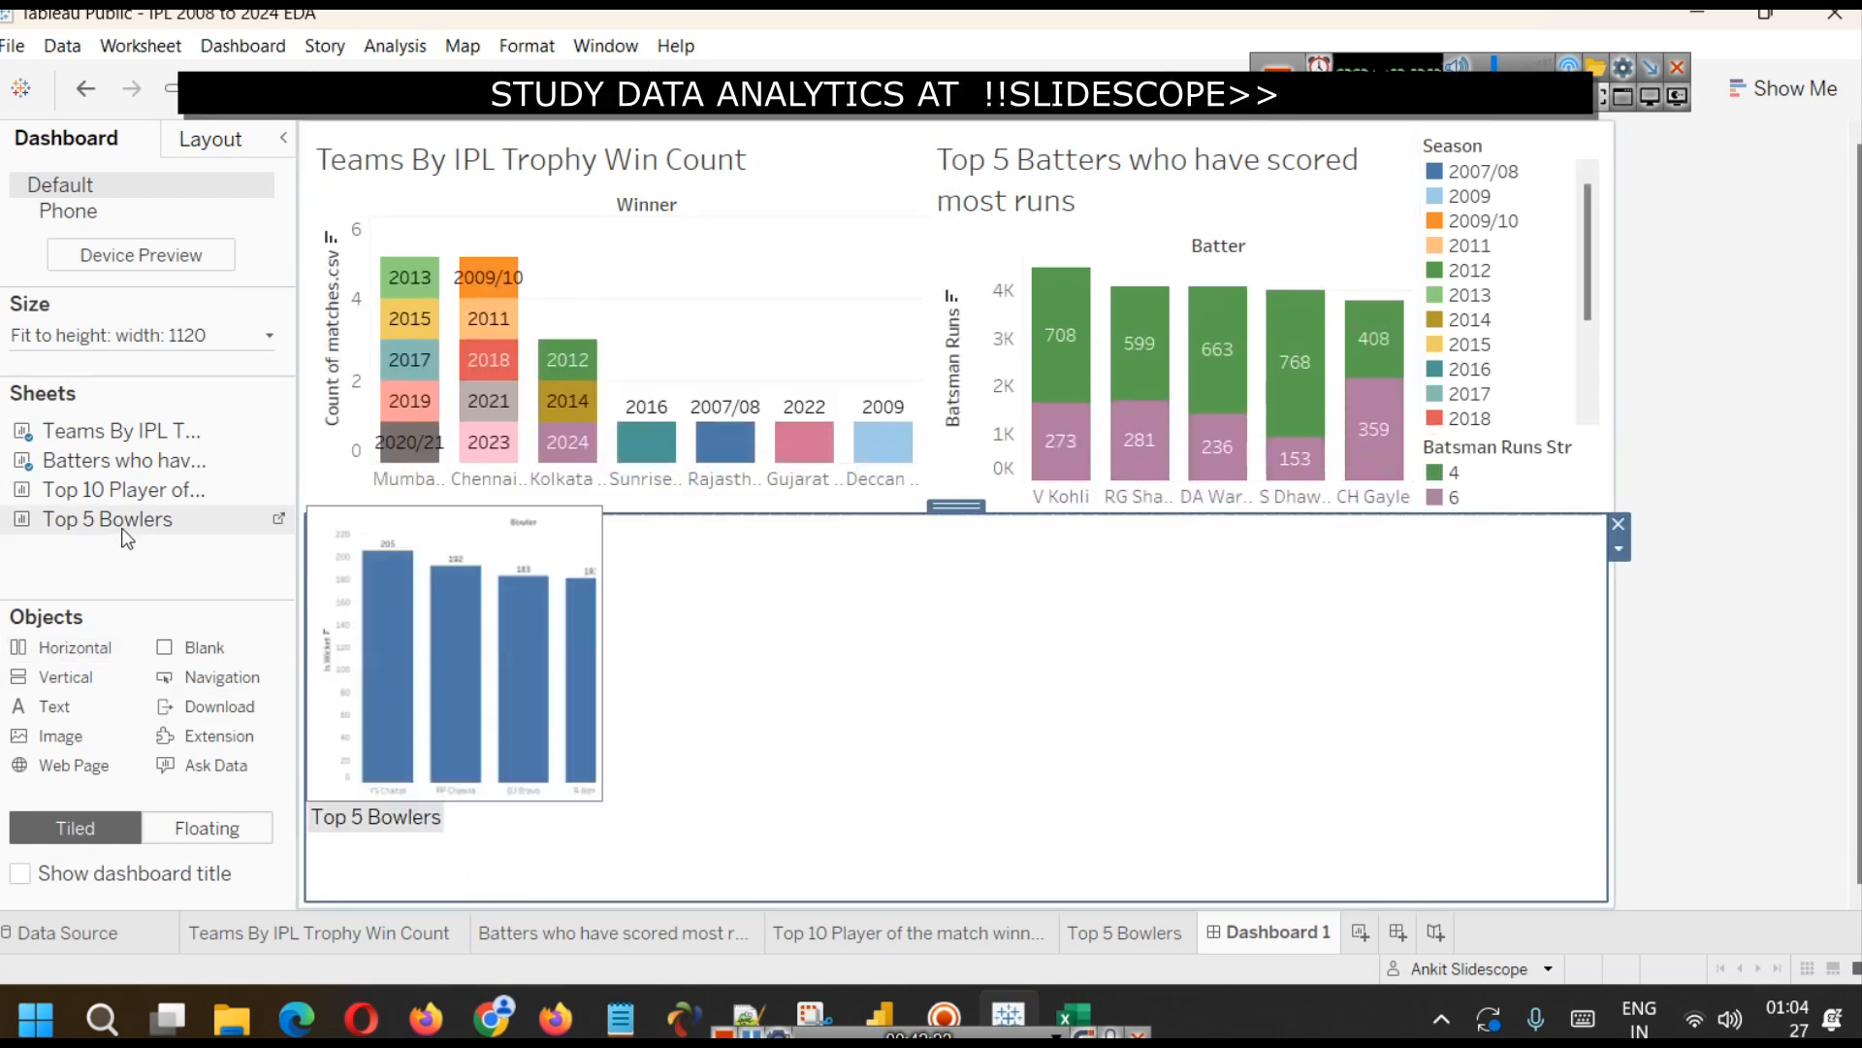
{"action": "left_click_drag", "start_coordinate": [87, 498], "coordinate": [553, 686]}
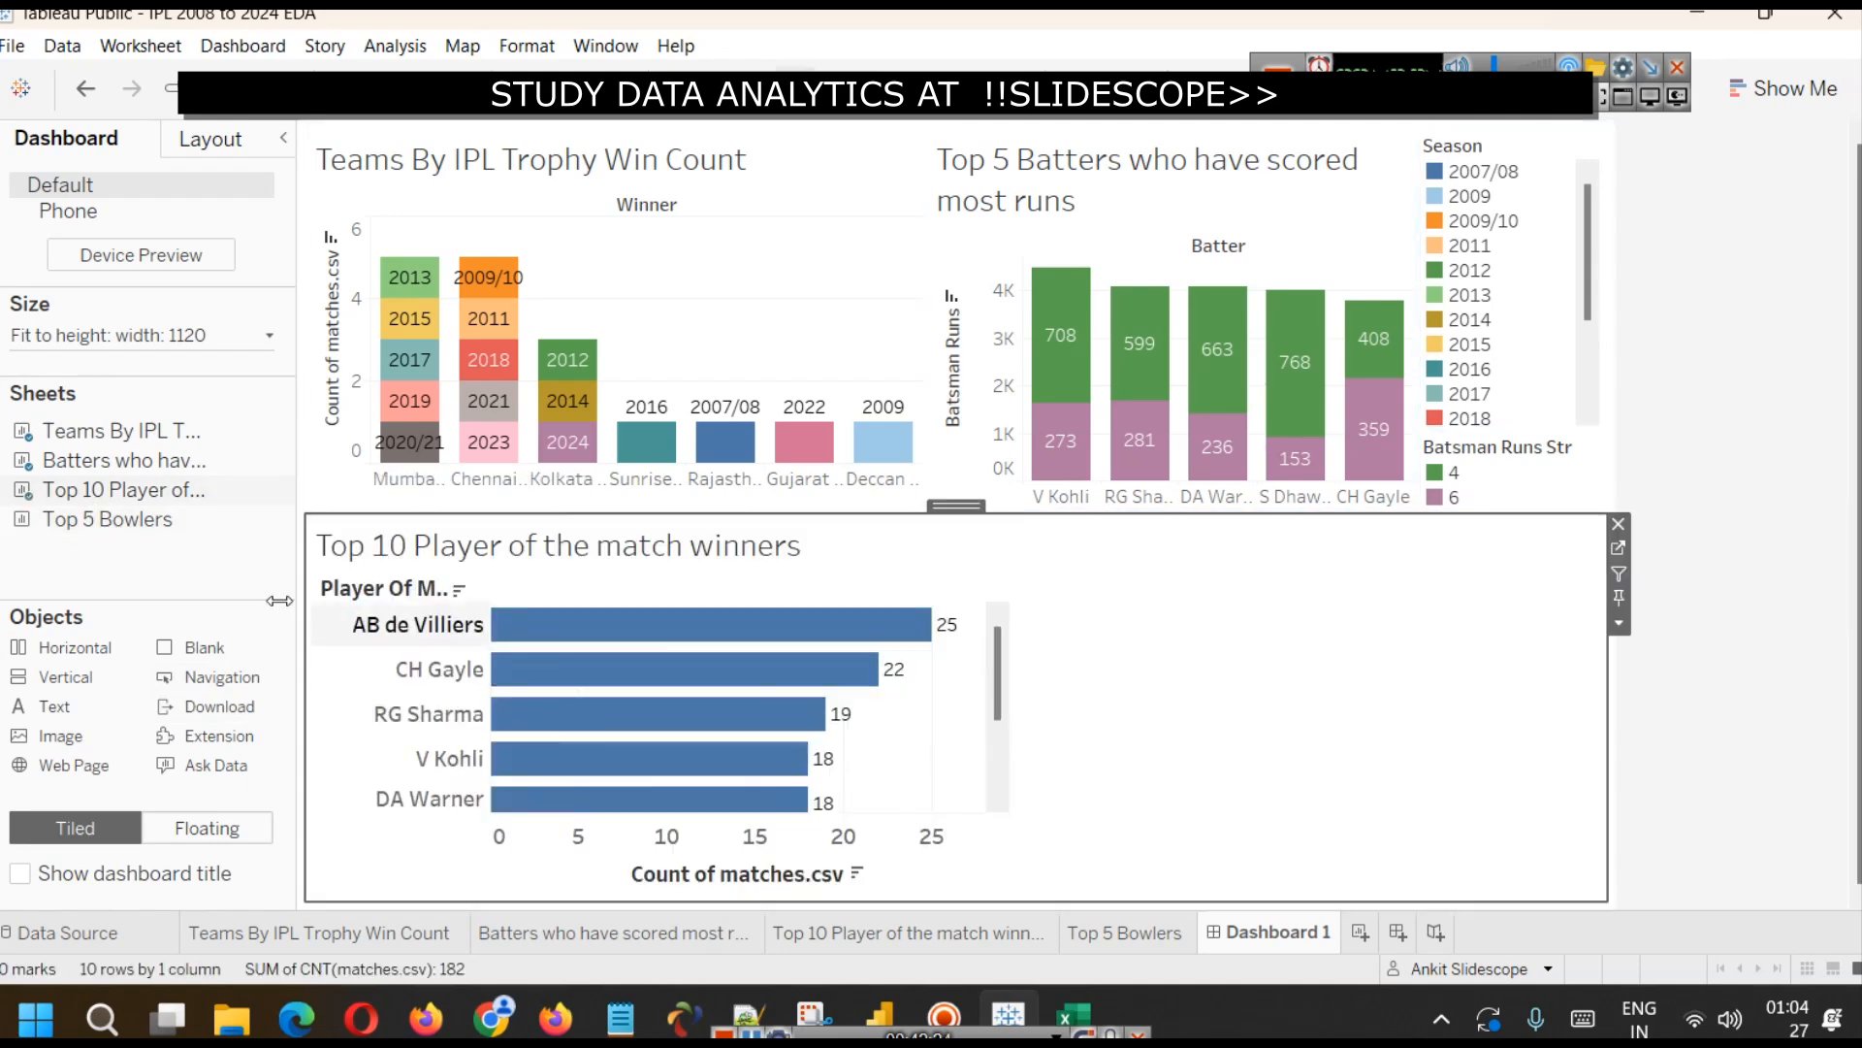
{"action": "left_click_drag", "start_coordinate": [136, 532], "coordinate": [1199, 682]}
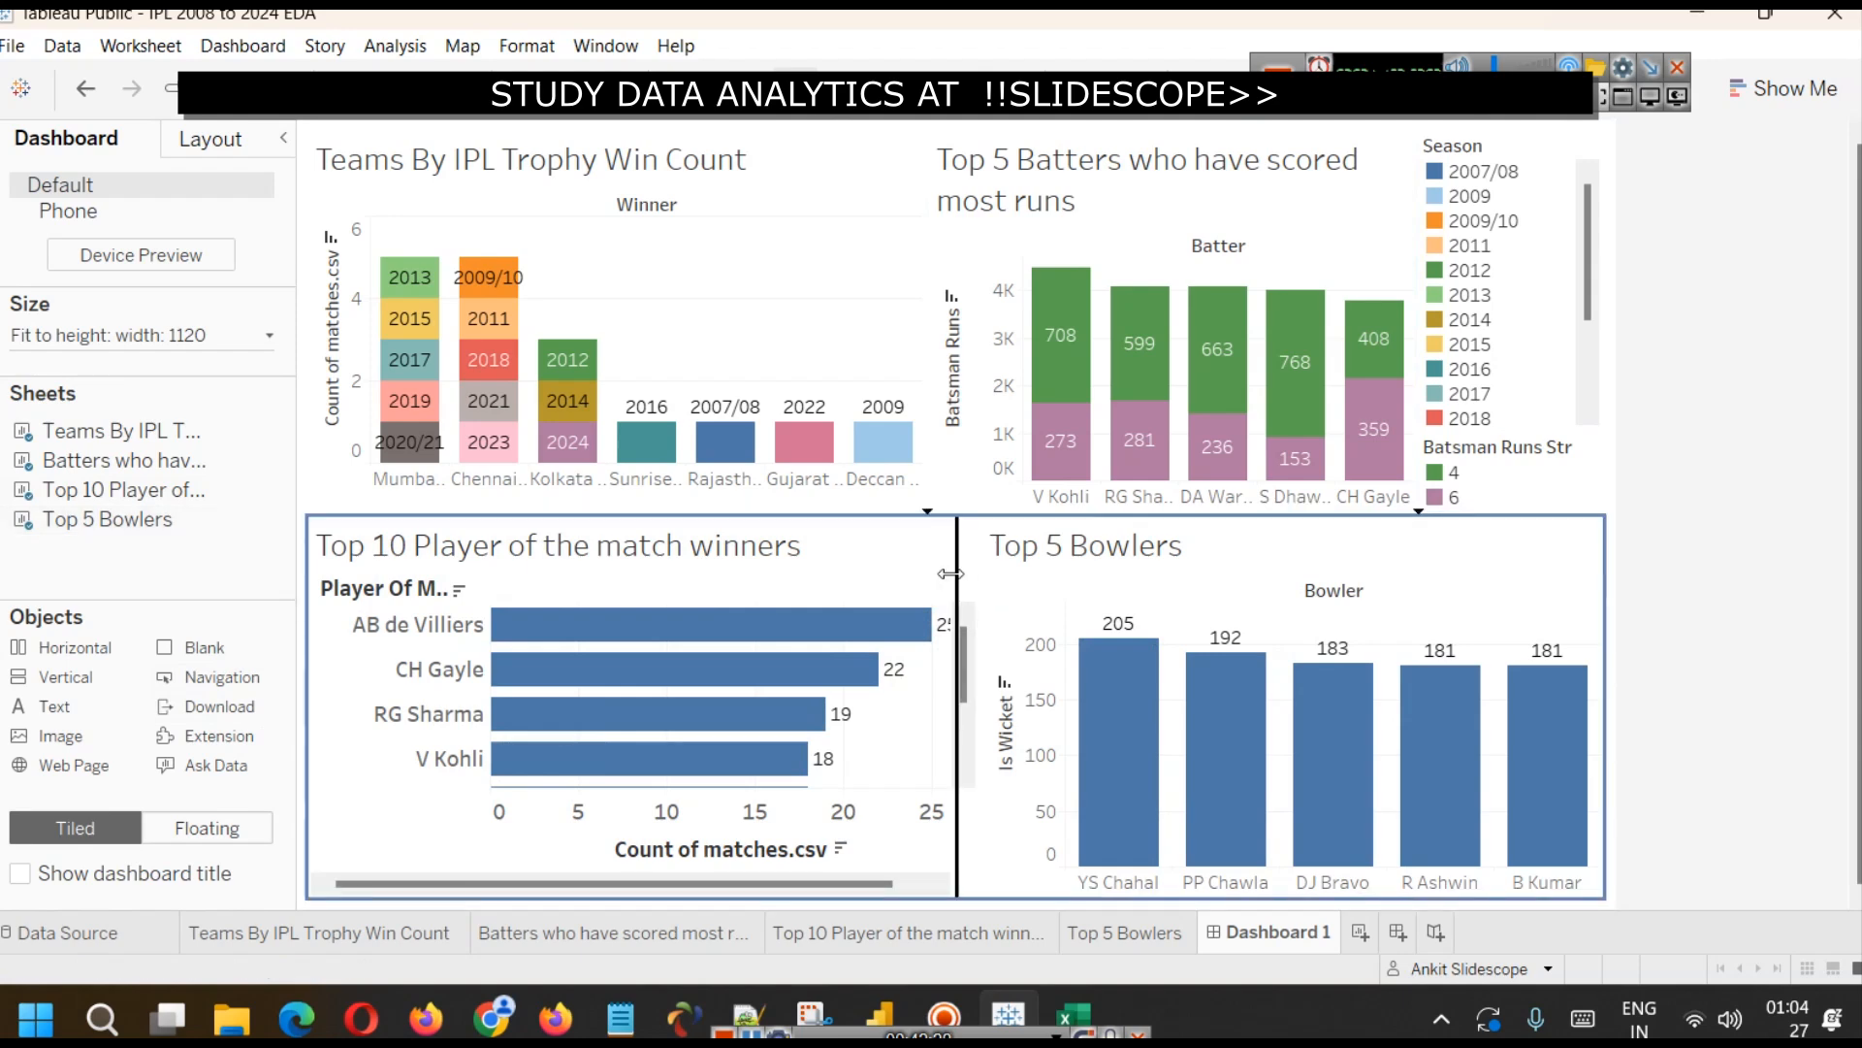
- Narrow the Top 10 Player of the match winners chart to give the Top 5 Bowlers chart more width
{"action": "left_click_drag", "start_coordinate": [970, 573], "coordinate": [950, 574]}
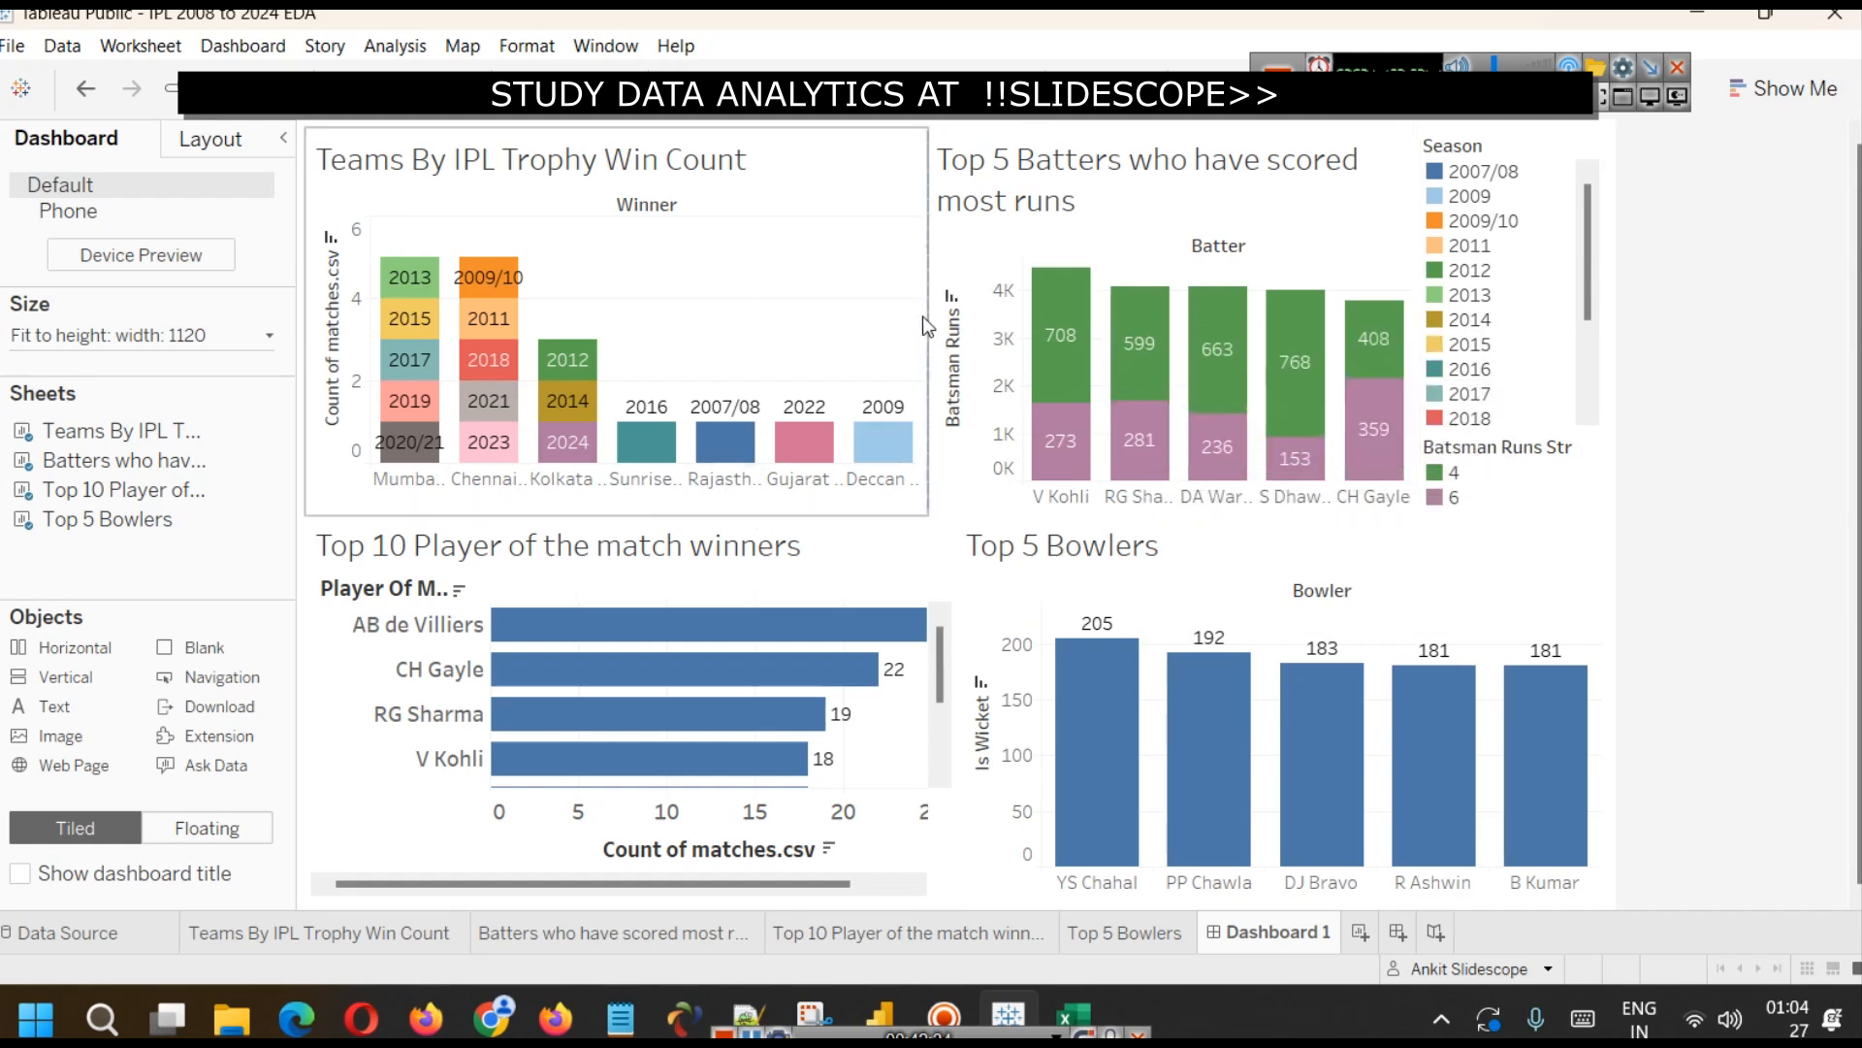
{"action": "left_click", "coordinate": [966, 320]}
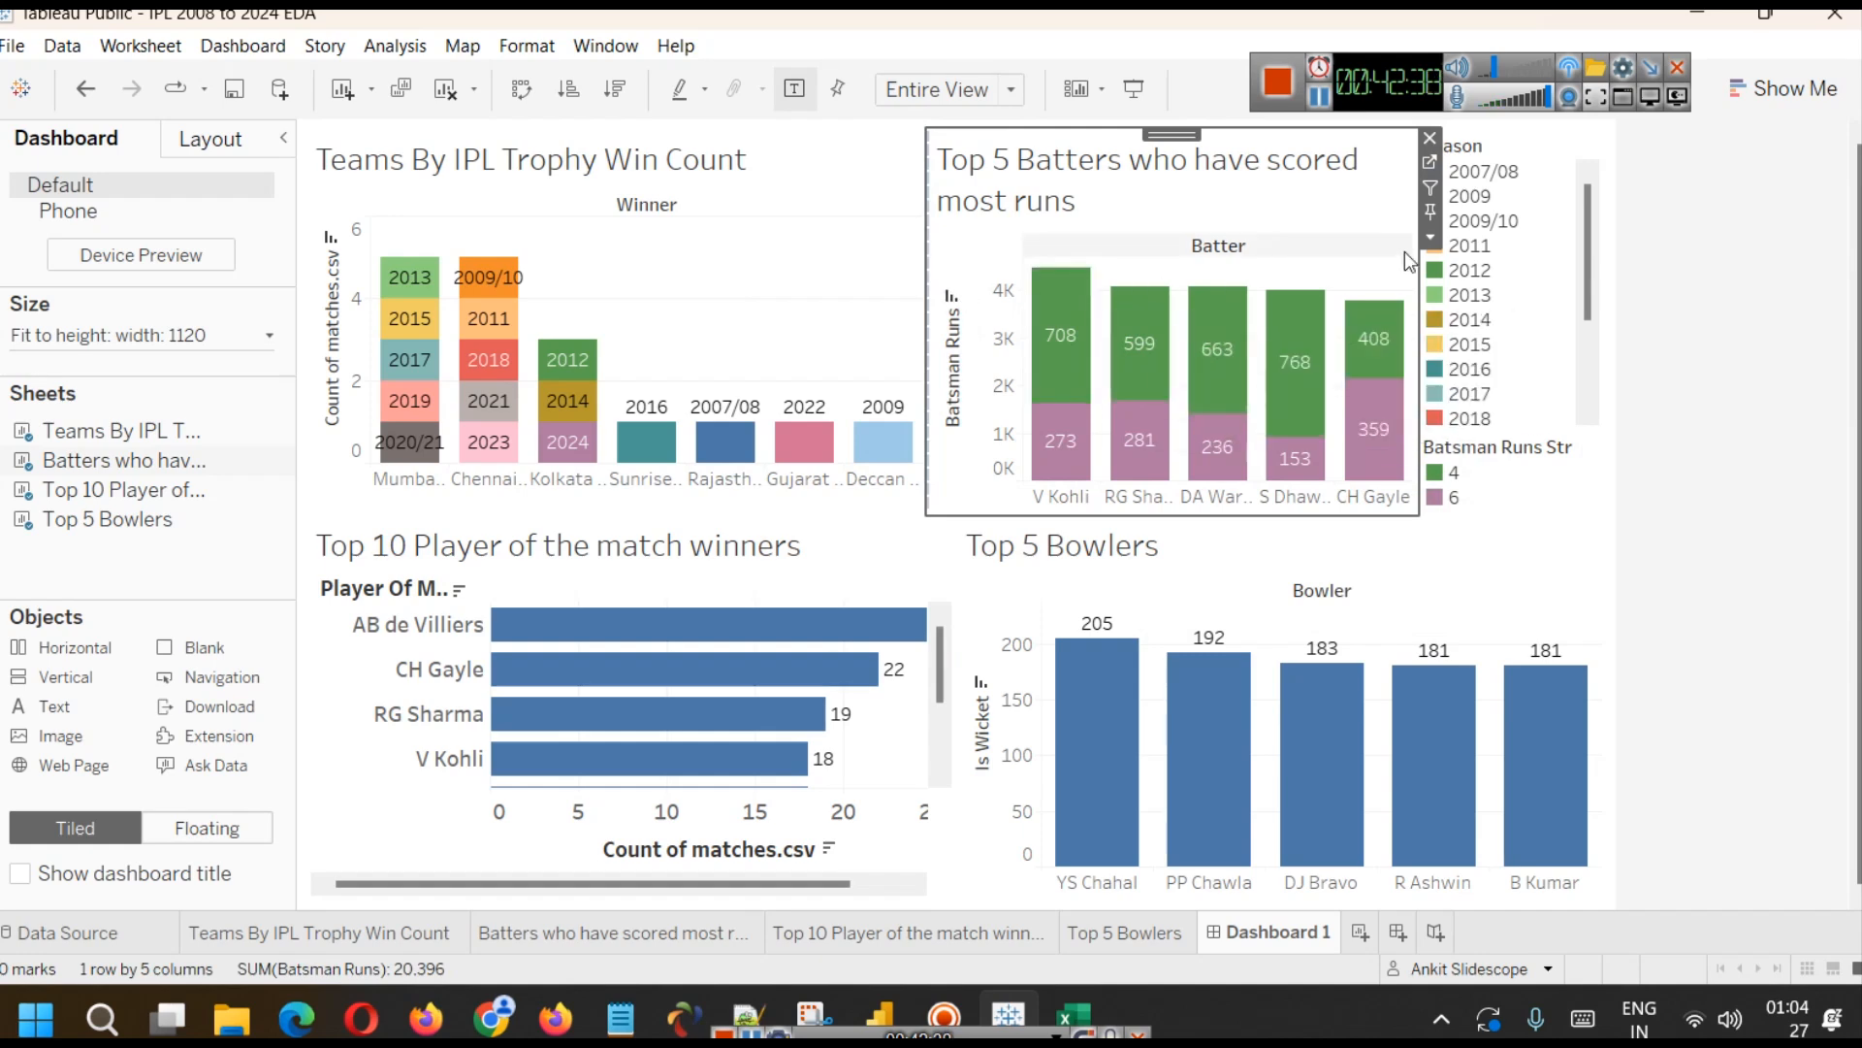
{"action": "left_click", "coordinate": [894, 523]}
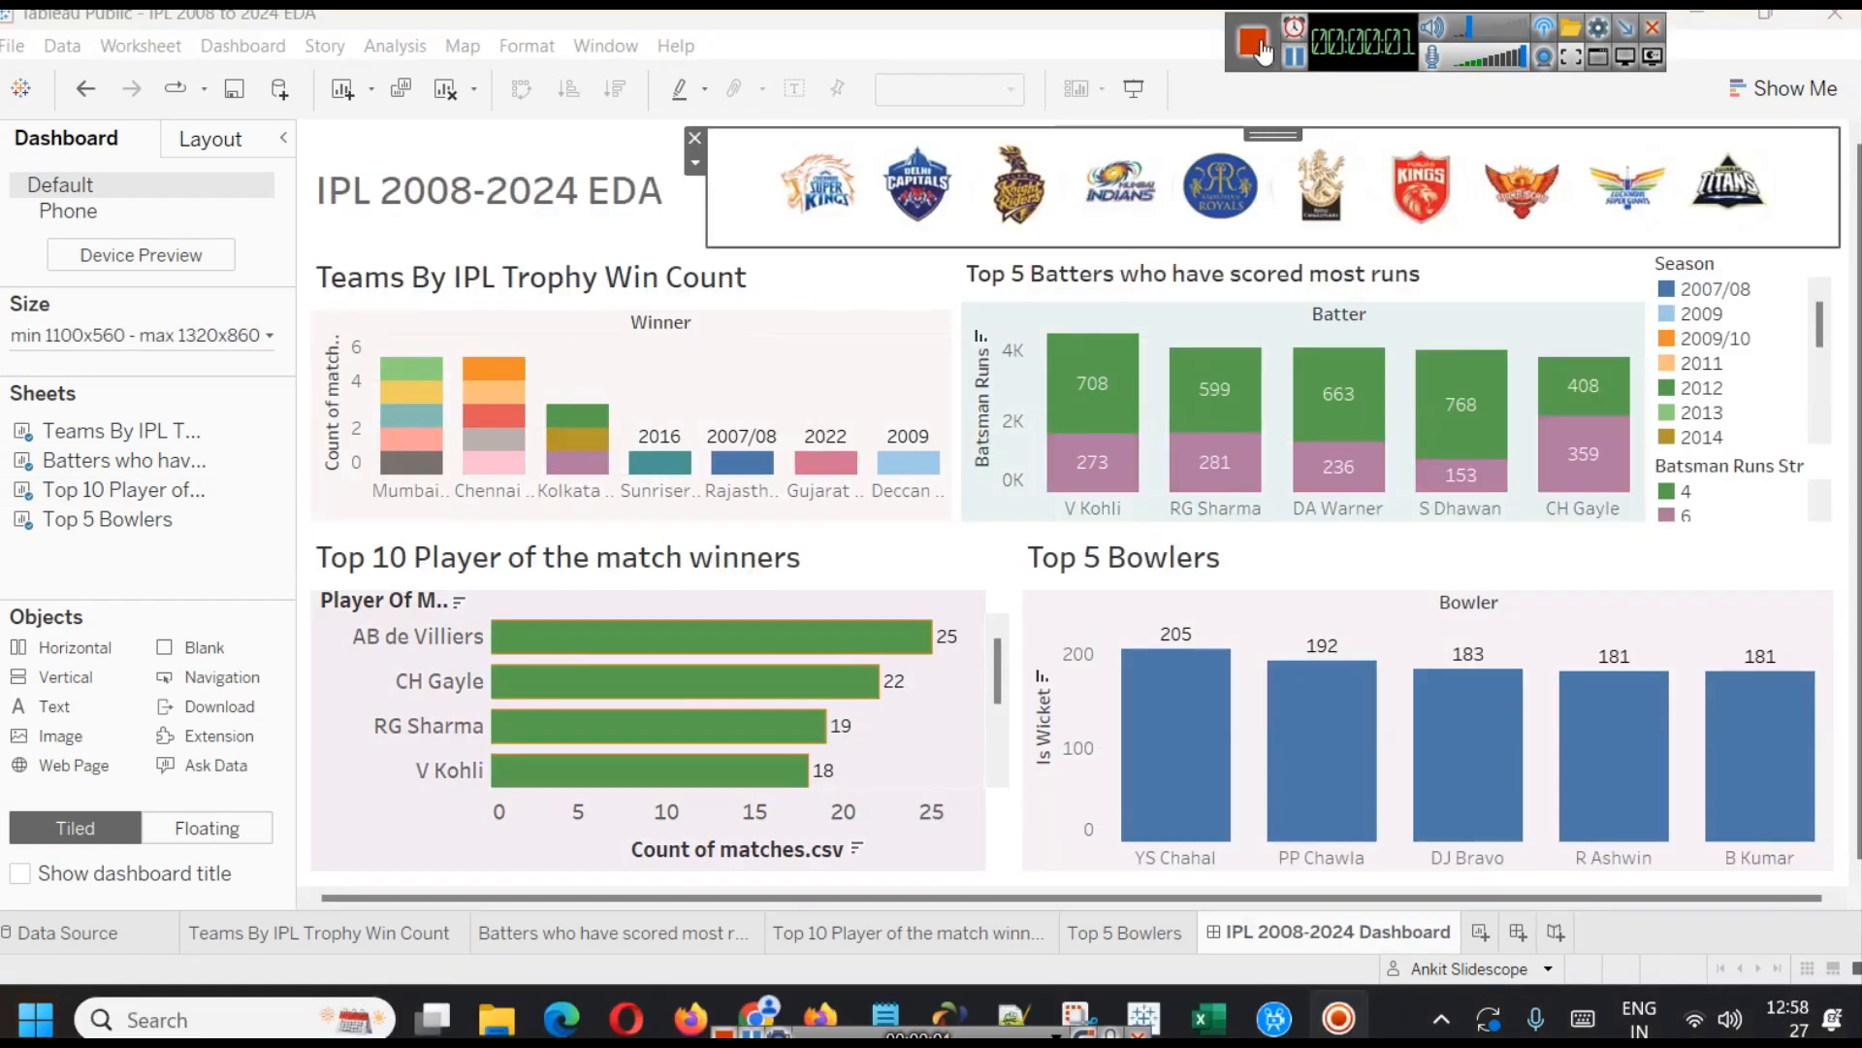
{"action": "left_click", "coordinate": [63, 739]}
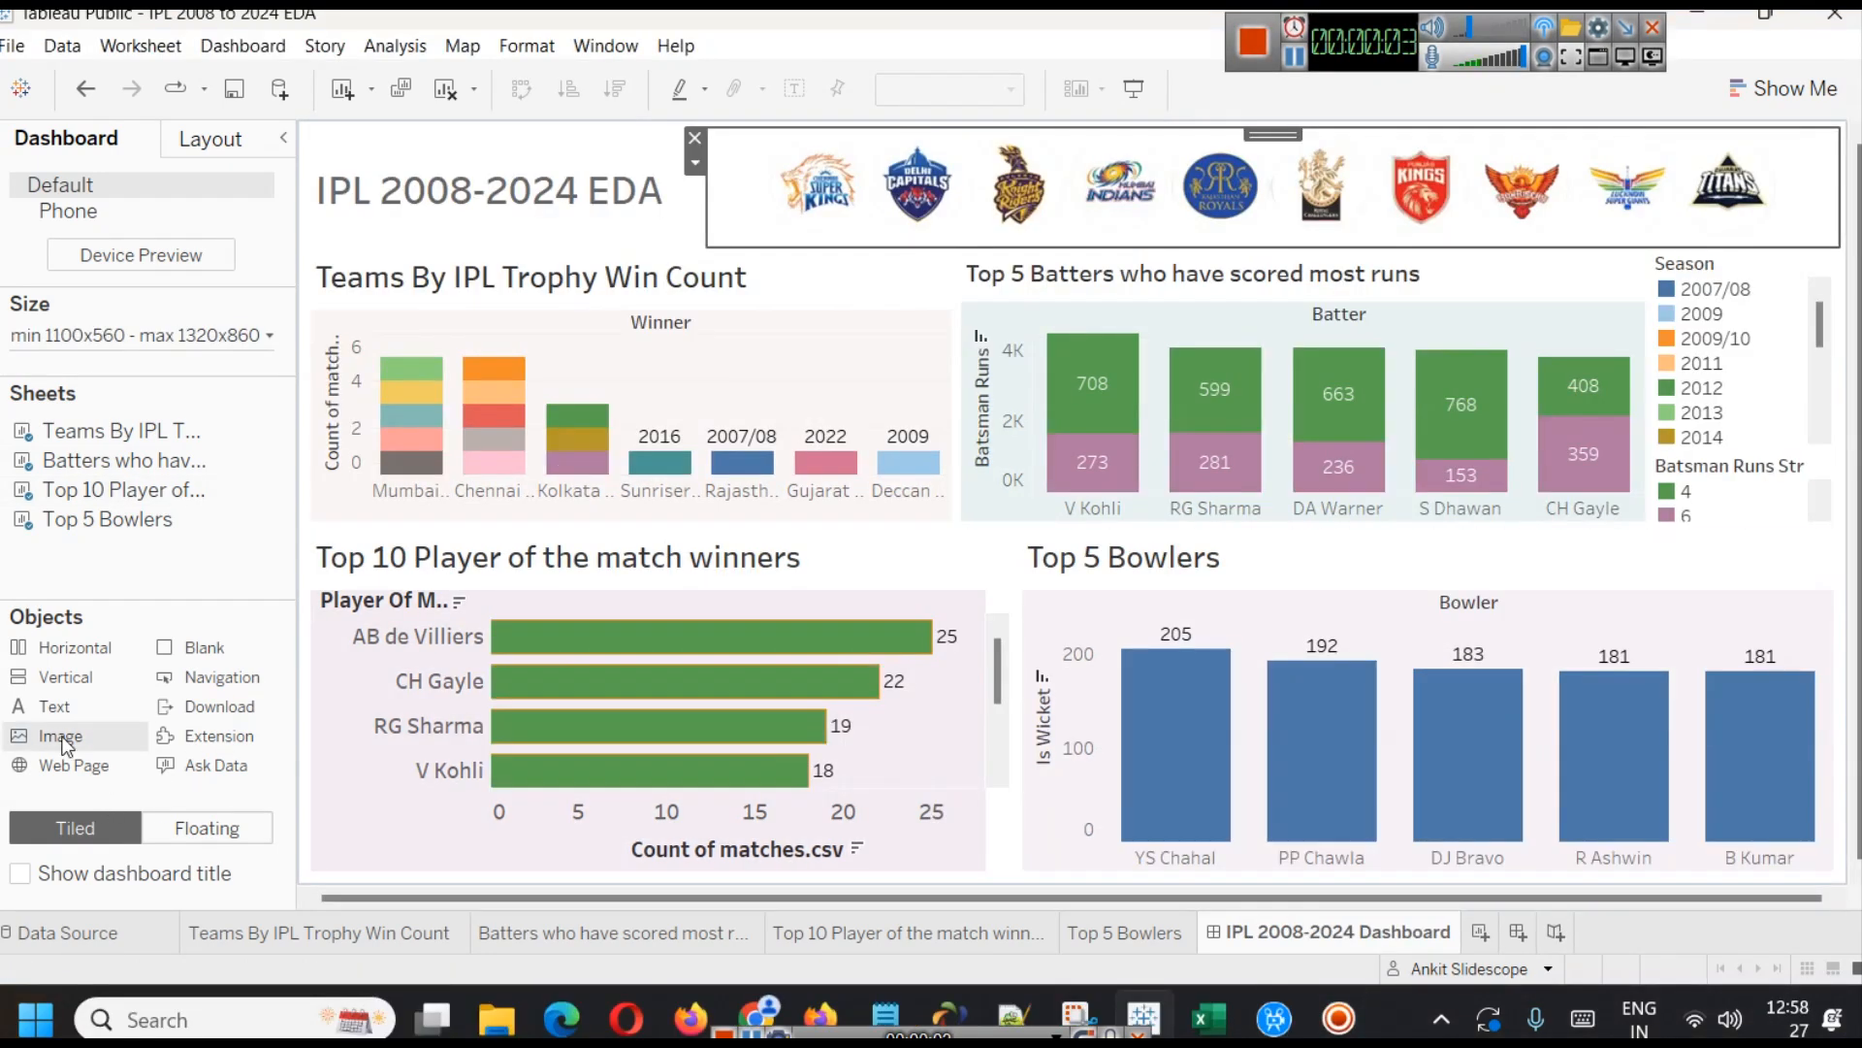
{"action": "left_click_drag", "start_coordinate": [63, 739], "coordinate": [982, 188]}
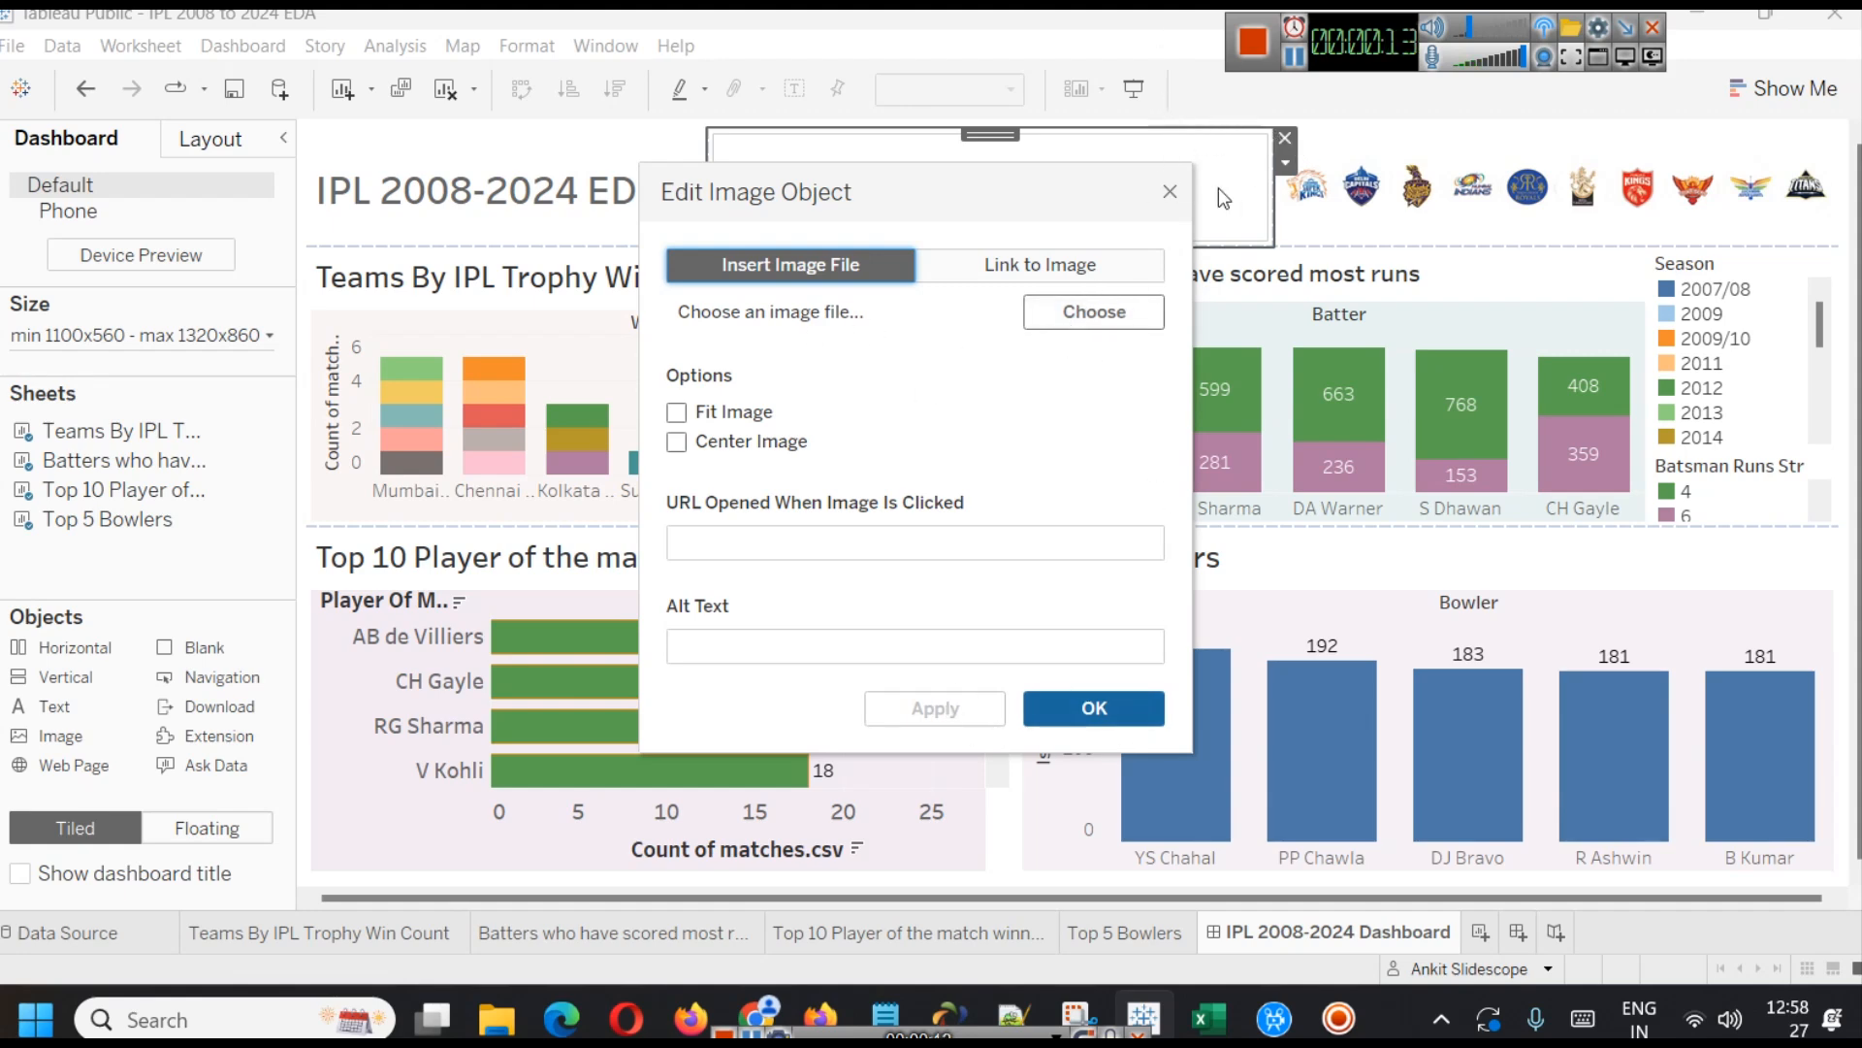
{"action": "left_click", "coordinate": [1170, 192]}
{"action": "left_click", "coordinate": [1282, 141]}
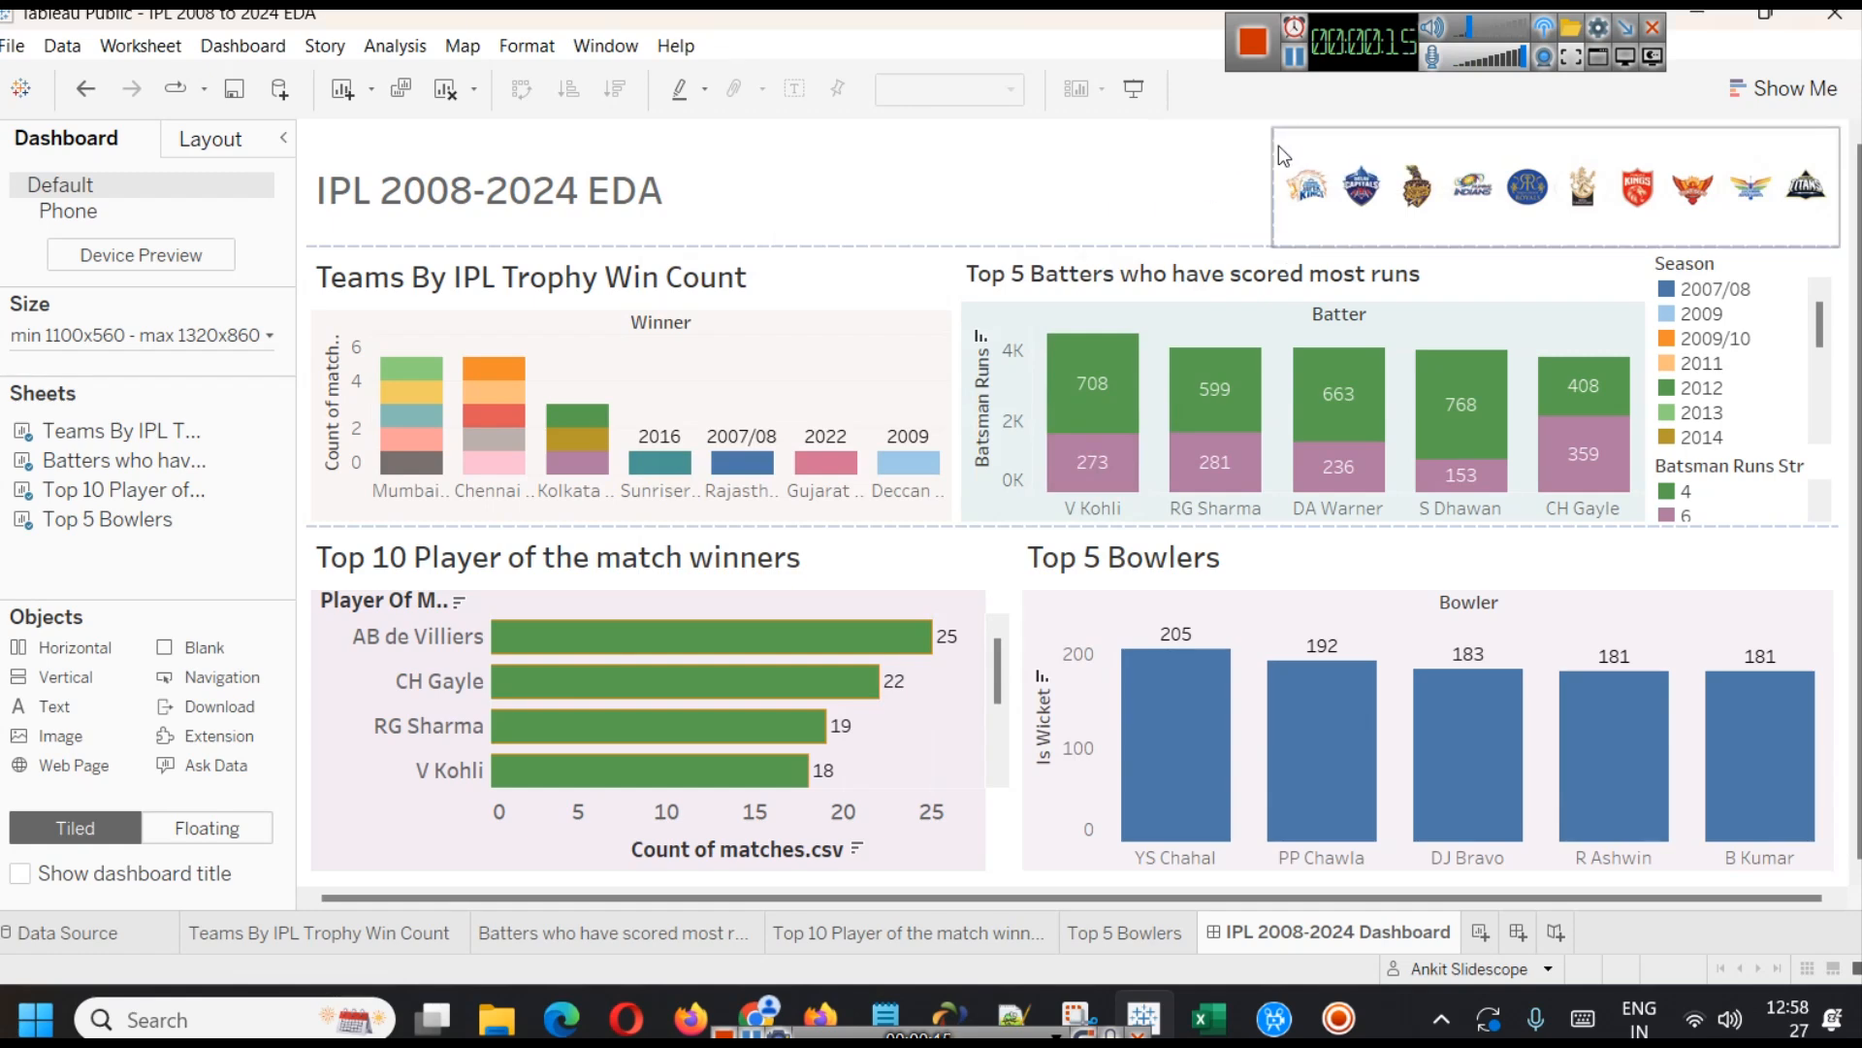
{"action": "left_click_drag", "start_coordinate": [1269, 171], "coordinate": [706, 189]}
- Set the alt text of the team logos image in the IPL 2008-2024 Dashboard header to "IPL Team logos"
{"action": "right_click", "coordinate": [735, 178]}
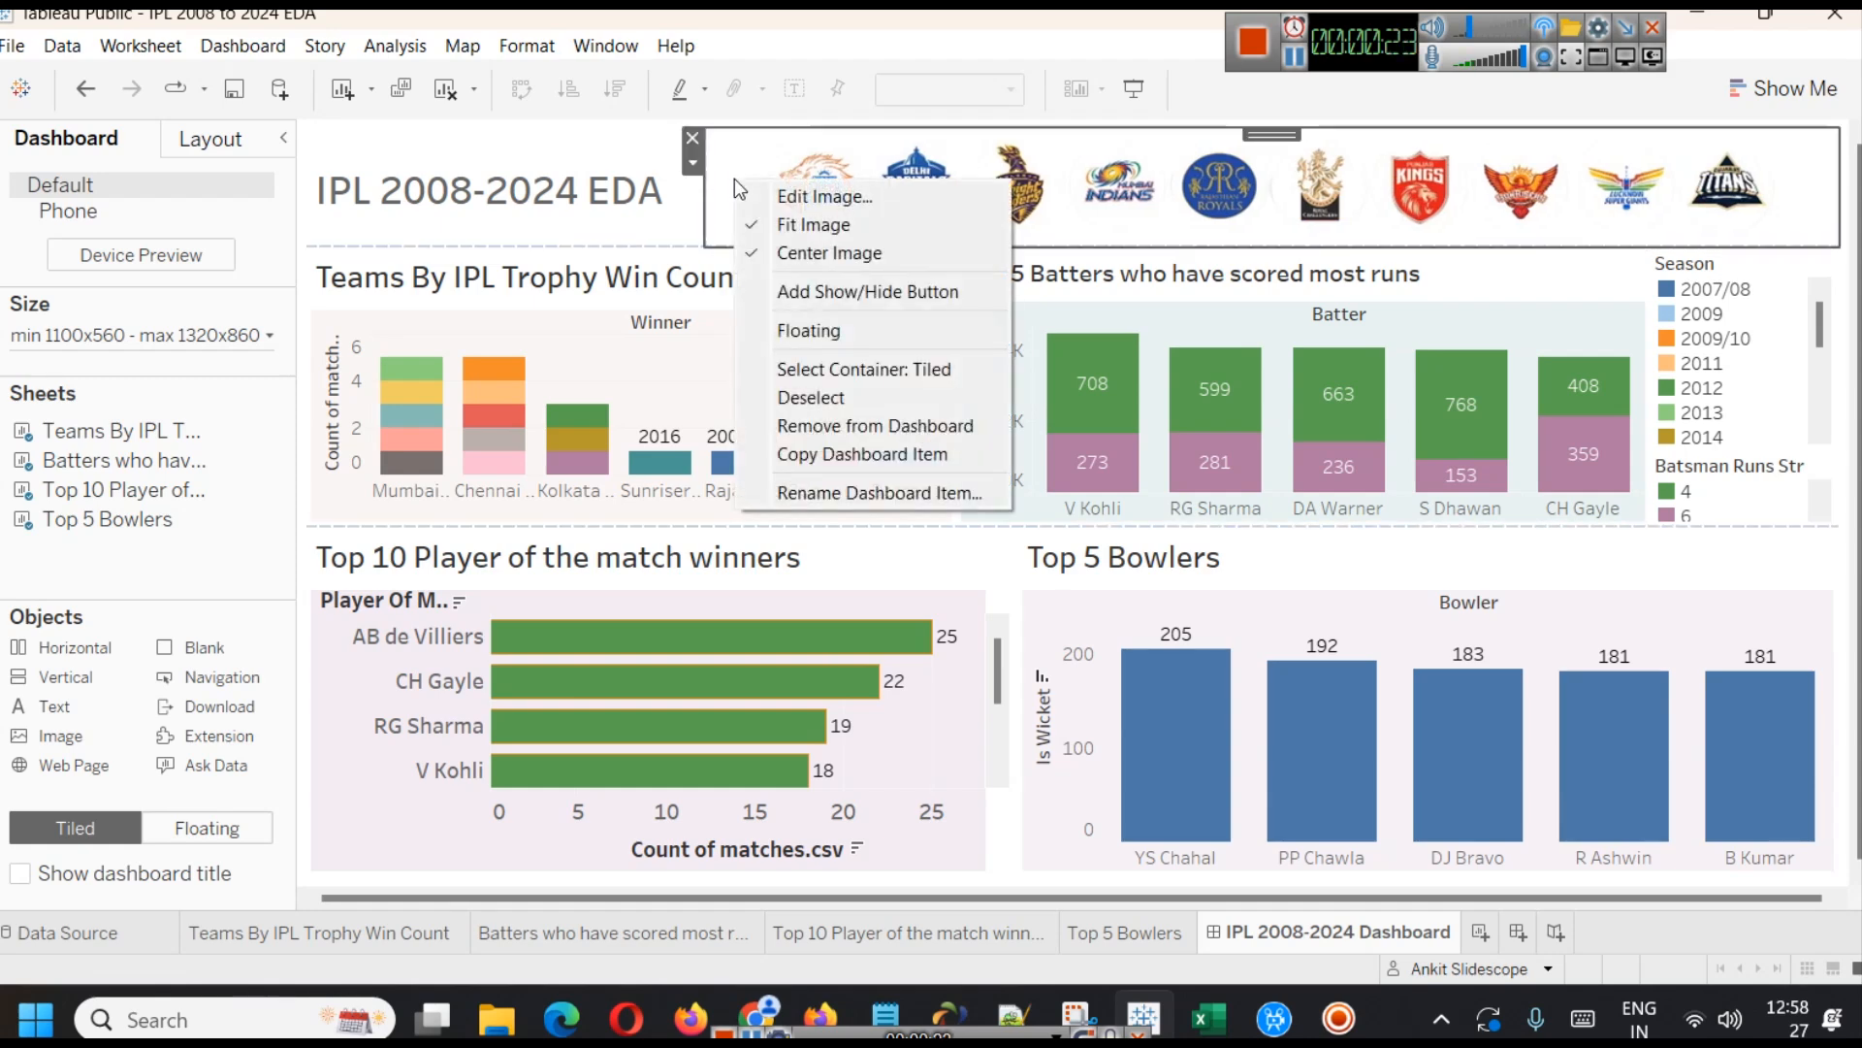
{"action": "left_click", "coordinate": [844, 195]}
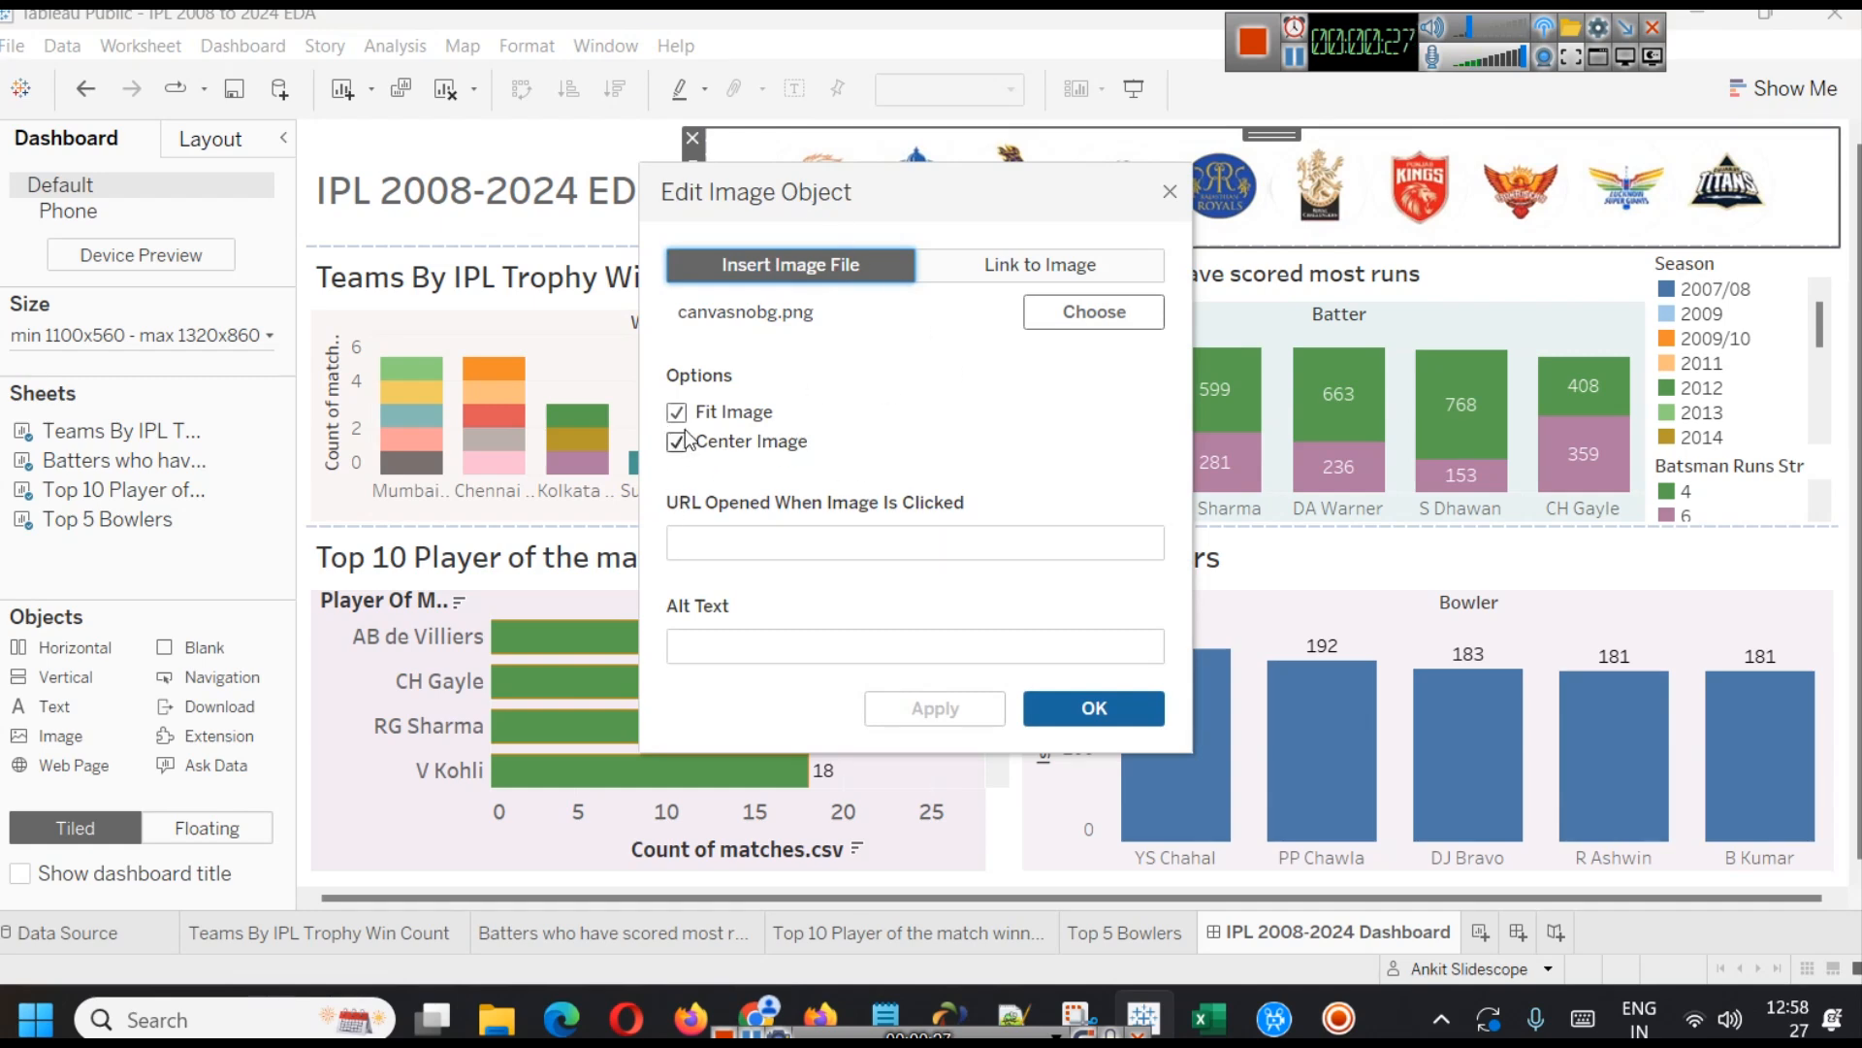
{"action": "left_click", "coordinate": [815, 636]}
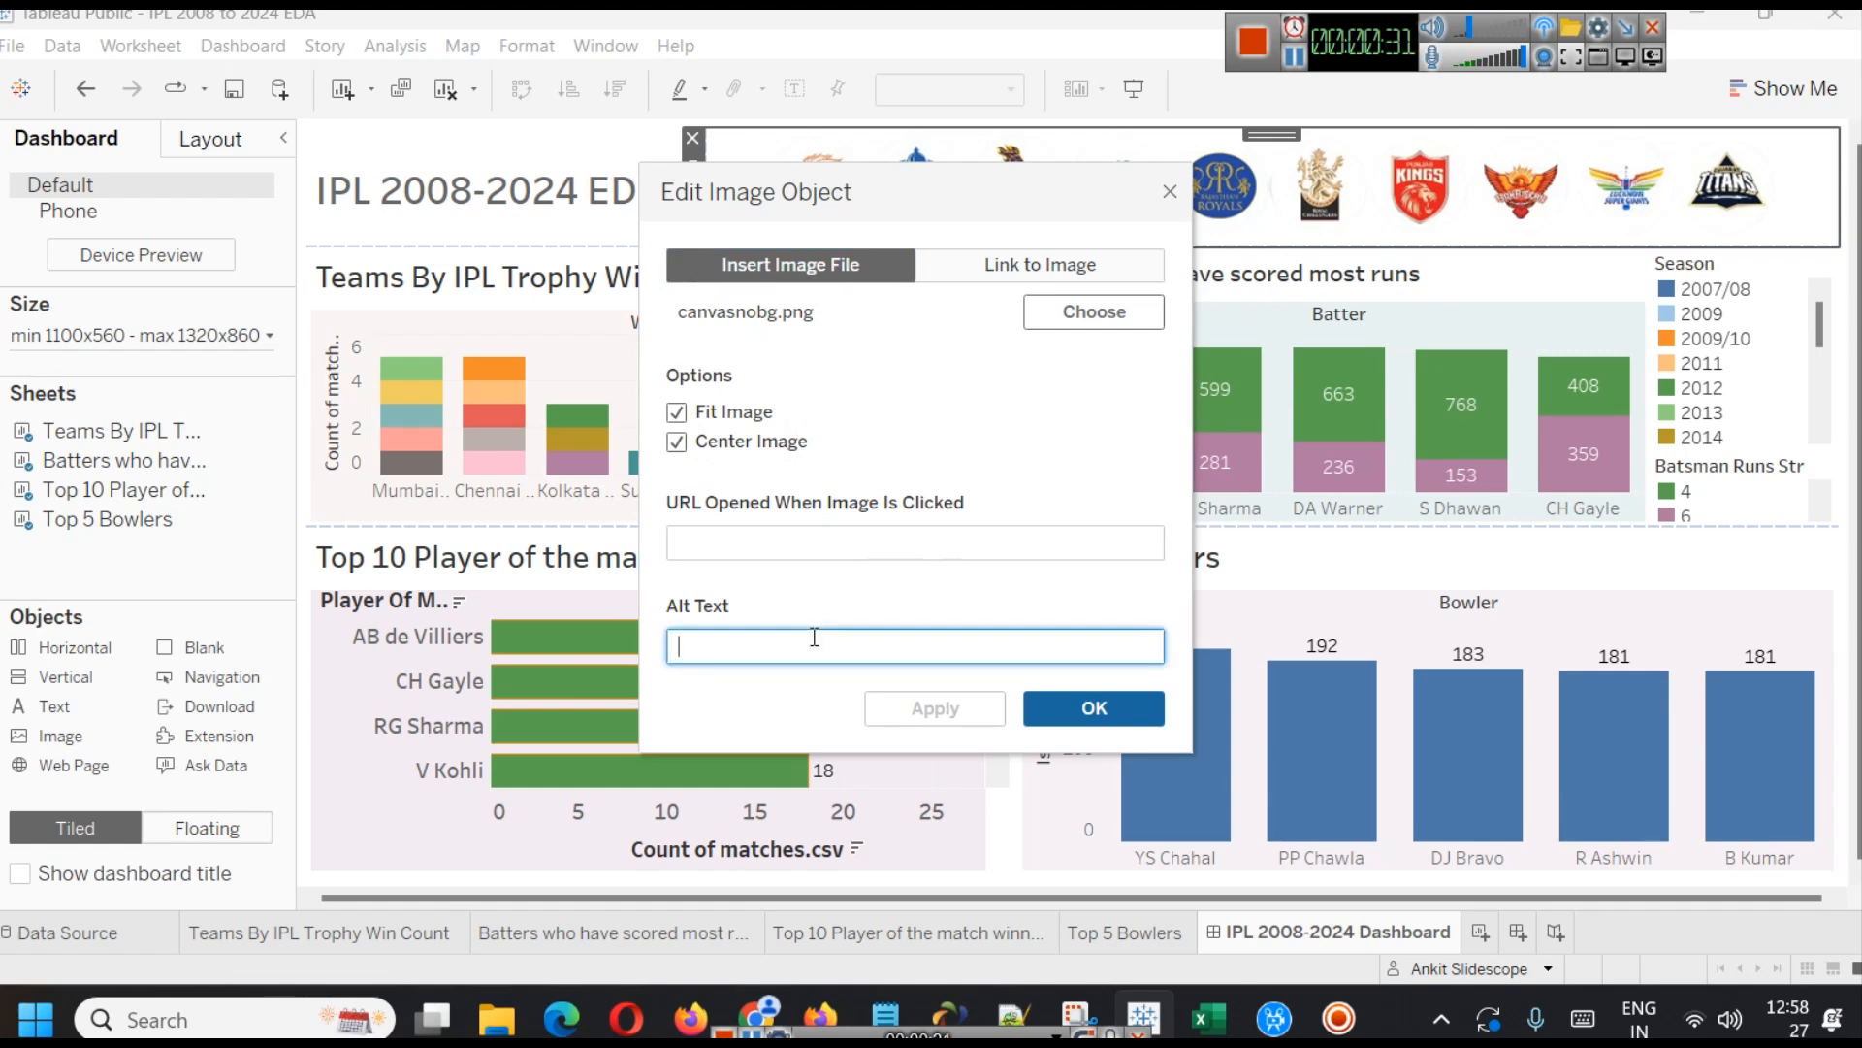
{"action": "type", "text": "IPL Team logos"}
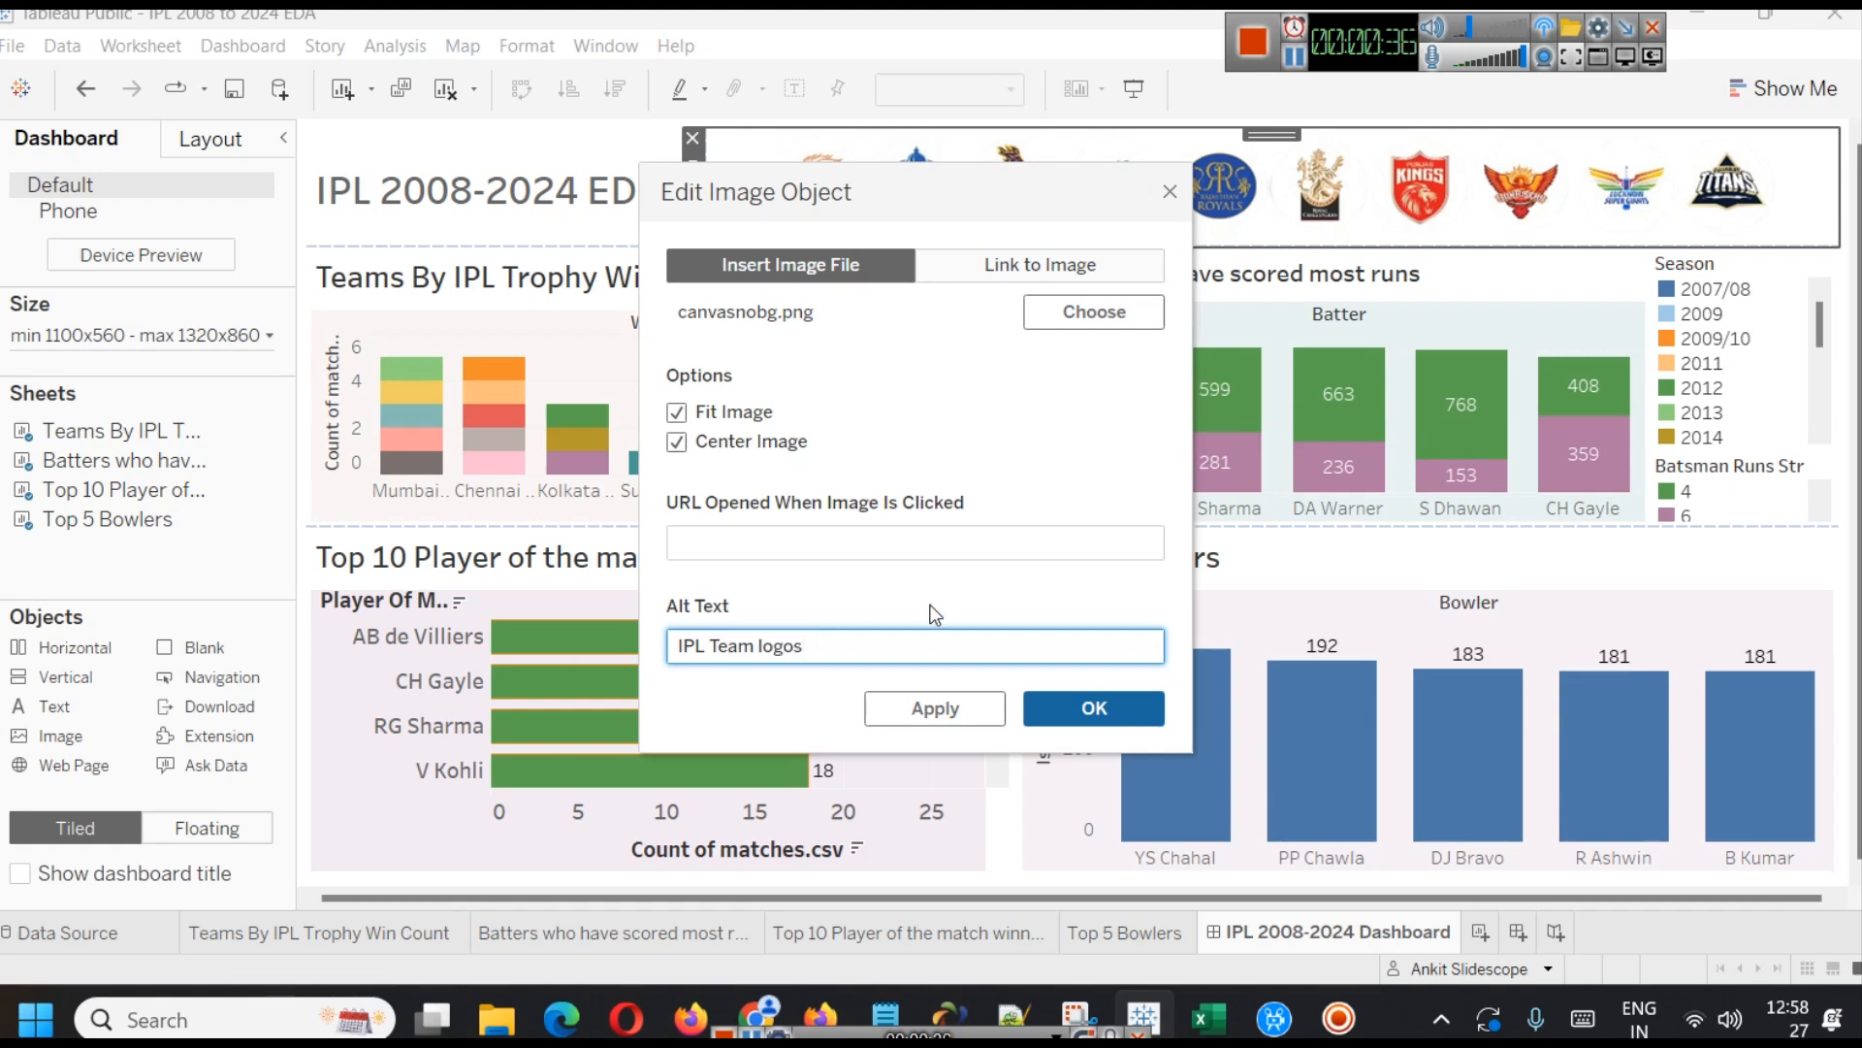
{"action": "left_click", "coordinate": [922, 706]}
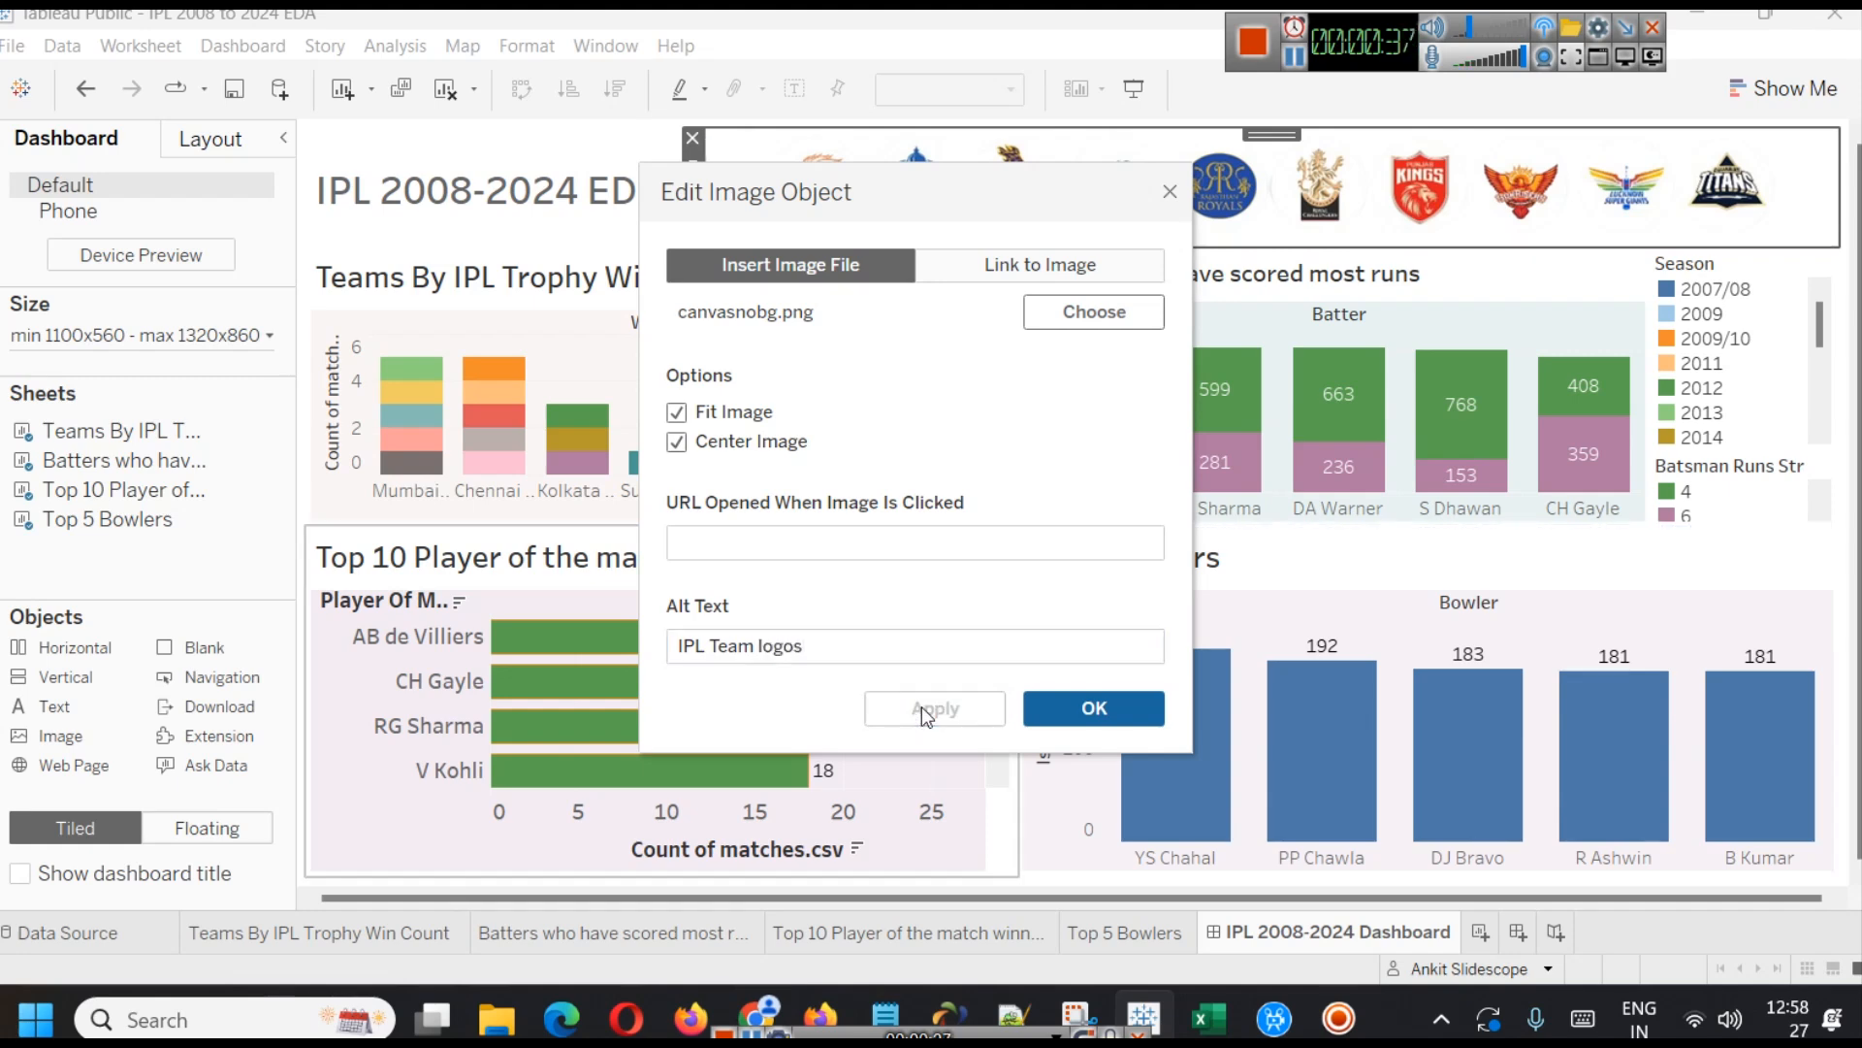
{"action": "left_click", "coordinate": [1094, 710]}
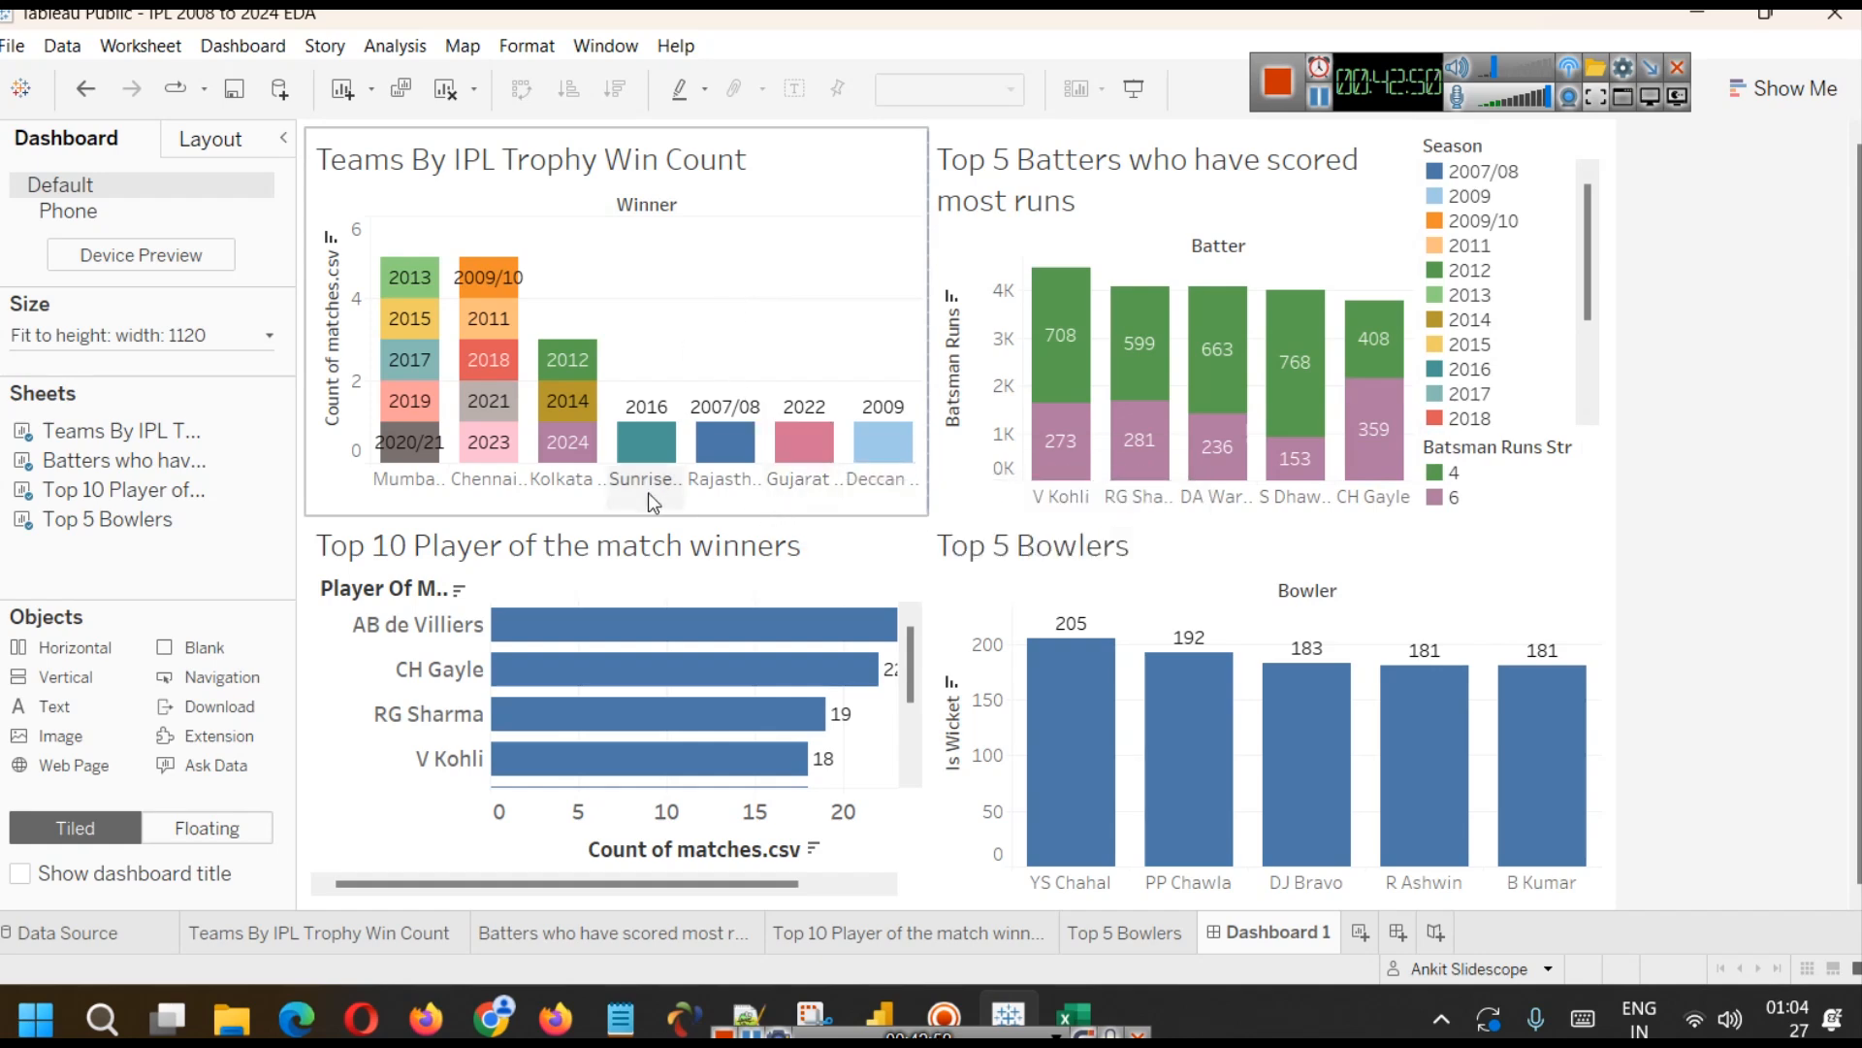
- Widen the Teams By IPL Trophy Win Count chart slightly at the expense of the Top 5 Batters chart in Dashboard 1
{"action": "left_click_drag", "start_coordinate": [934, 373], "coordinate": [961, 374]}
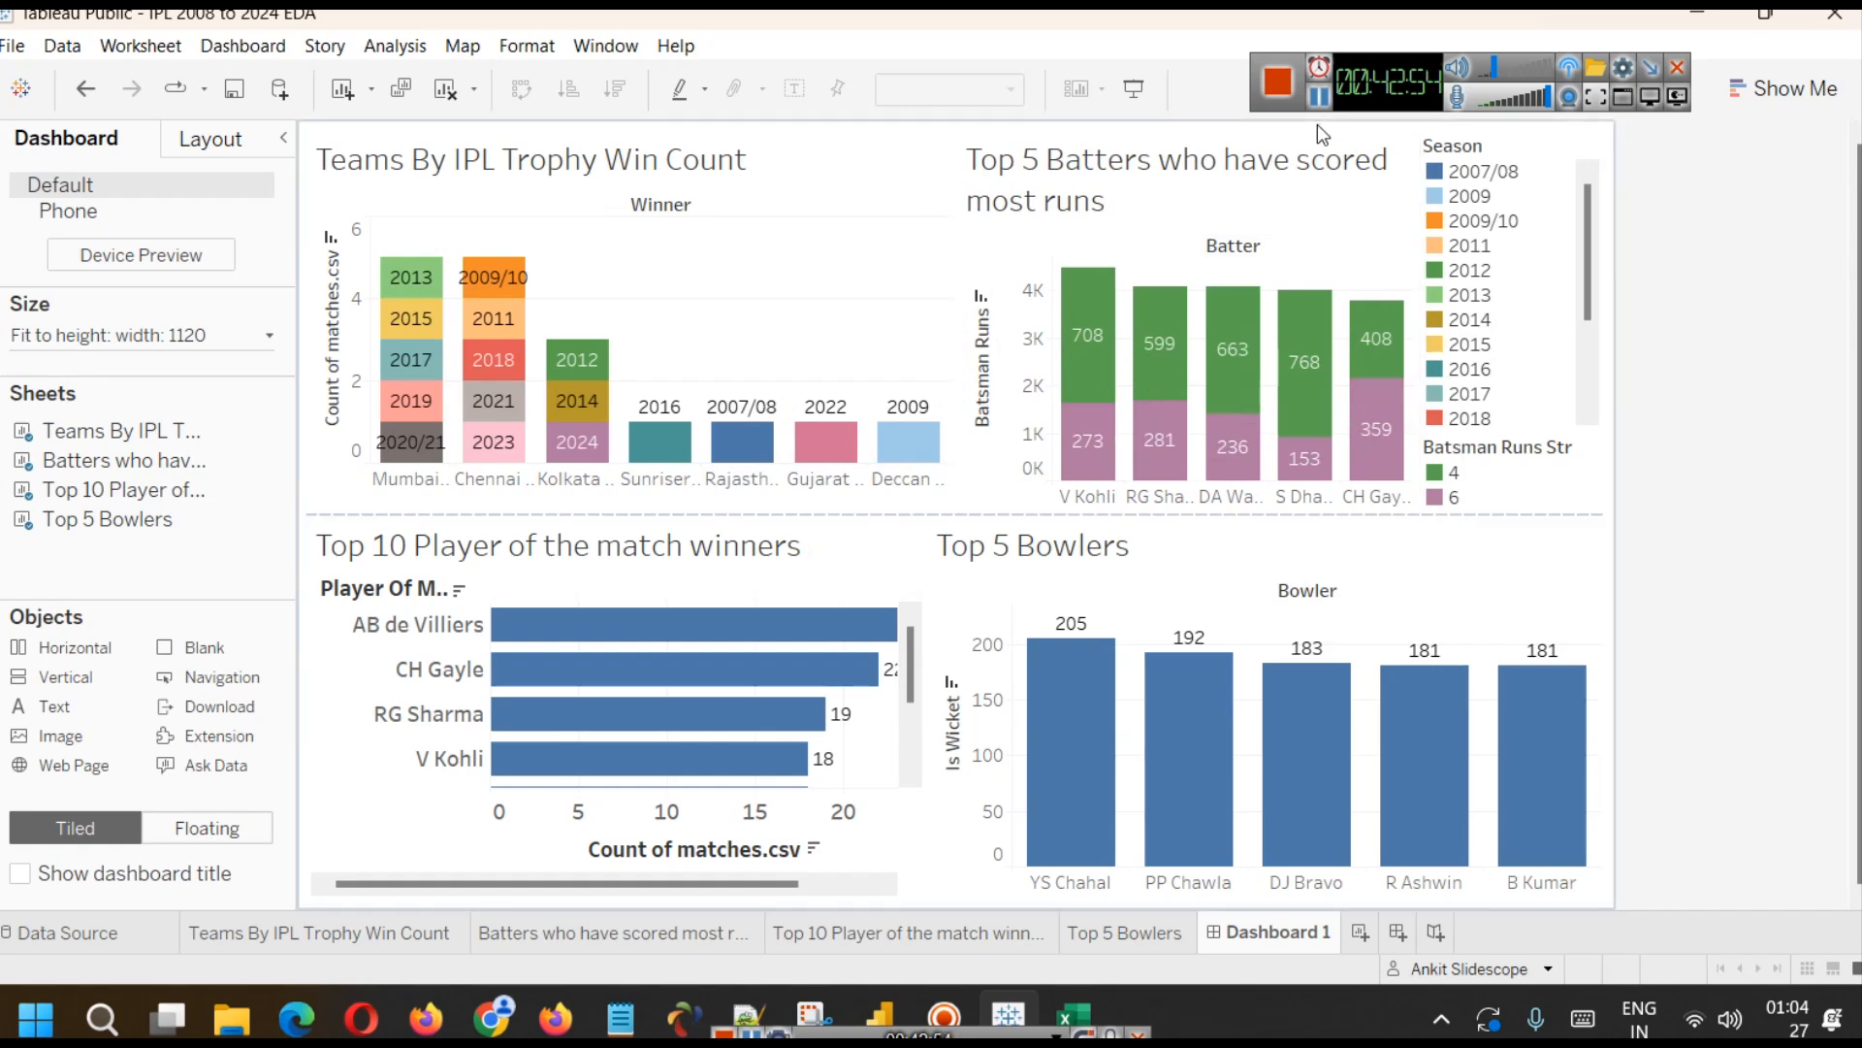